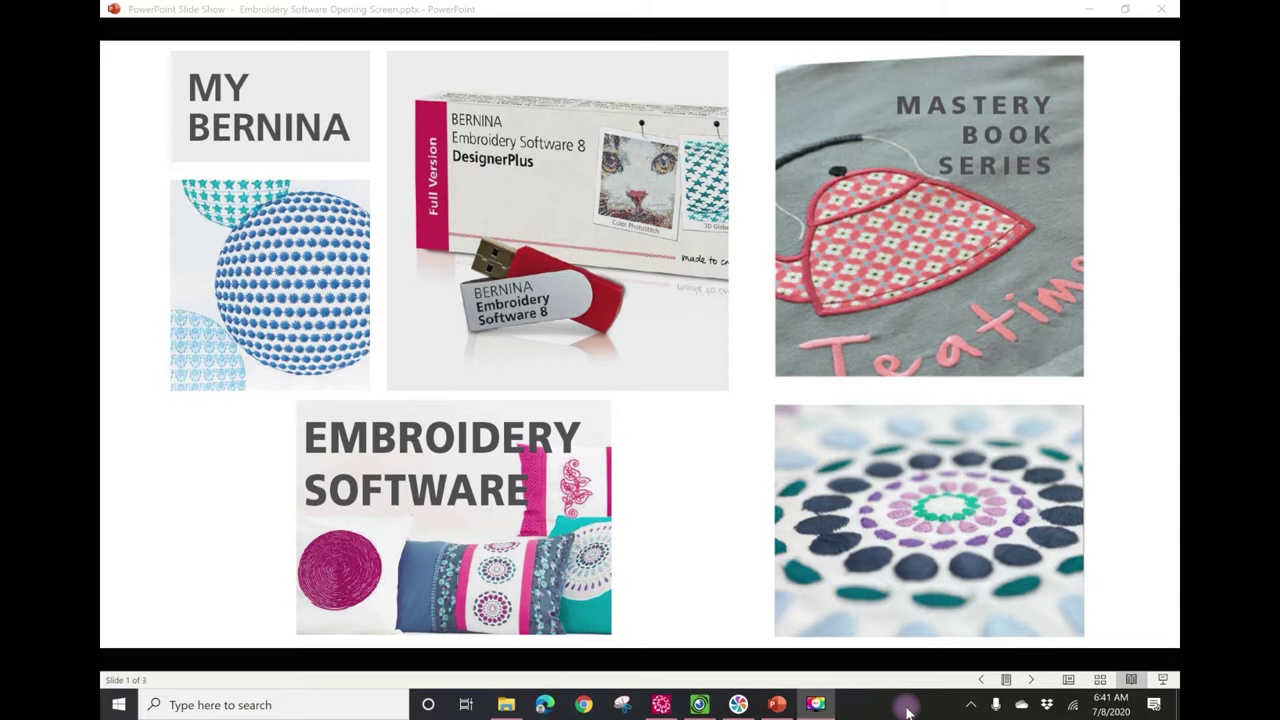
- Advance the slide show to the Course Introduction slide and switch to BERNINA Embroidery Software
left_click(1022, 685)
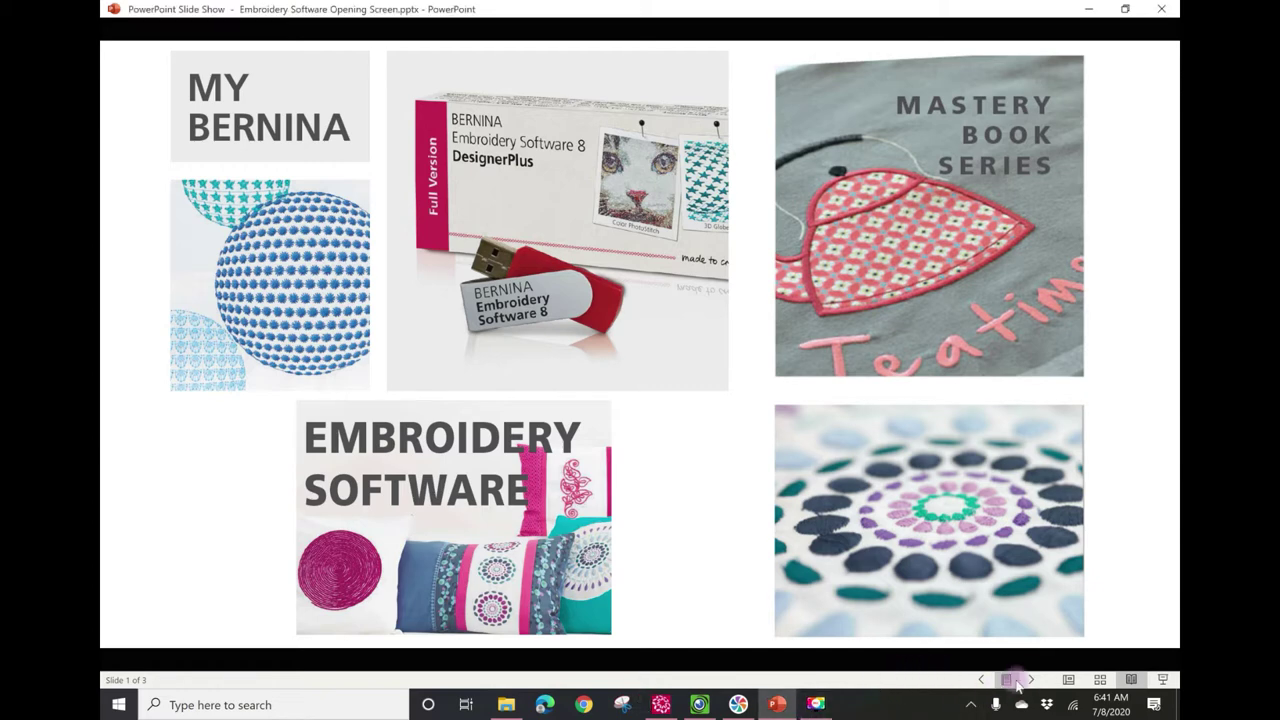
left_click(1032, 681)
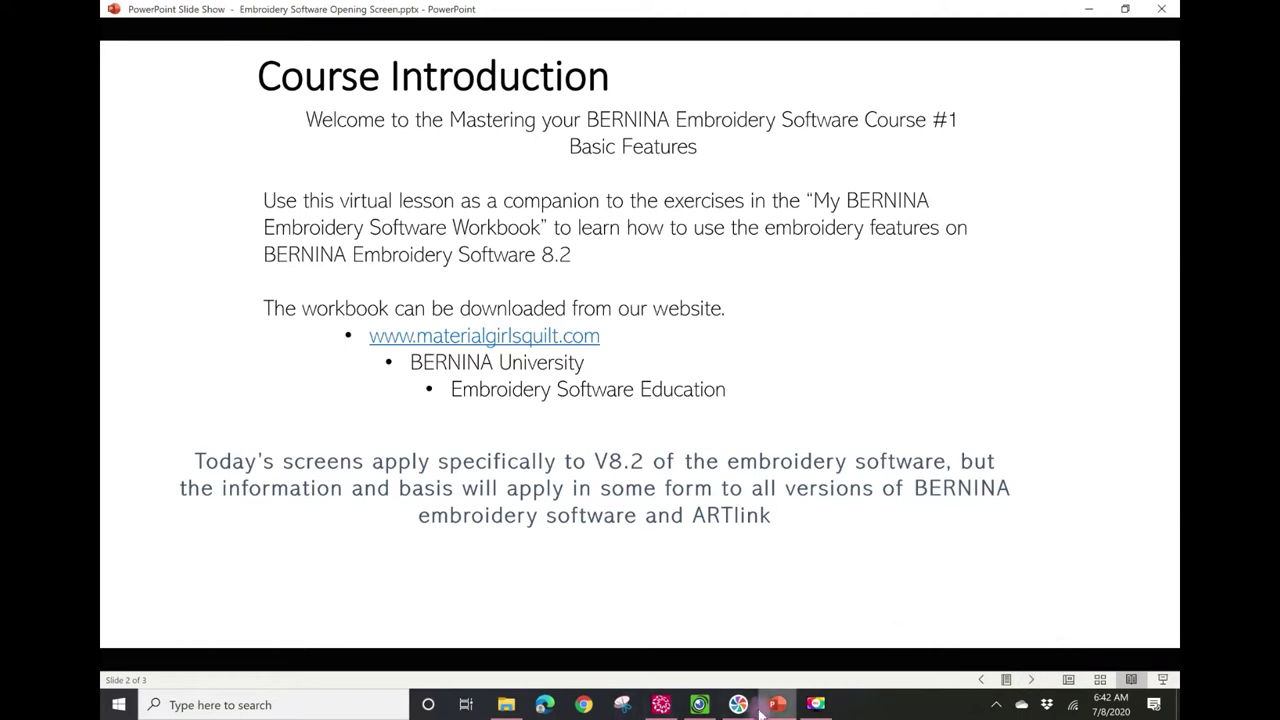
mouse_move(668, 707)
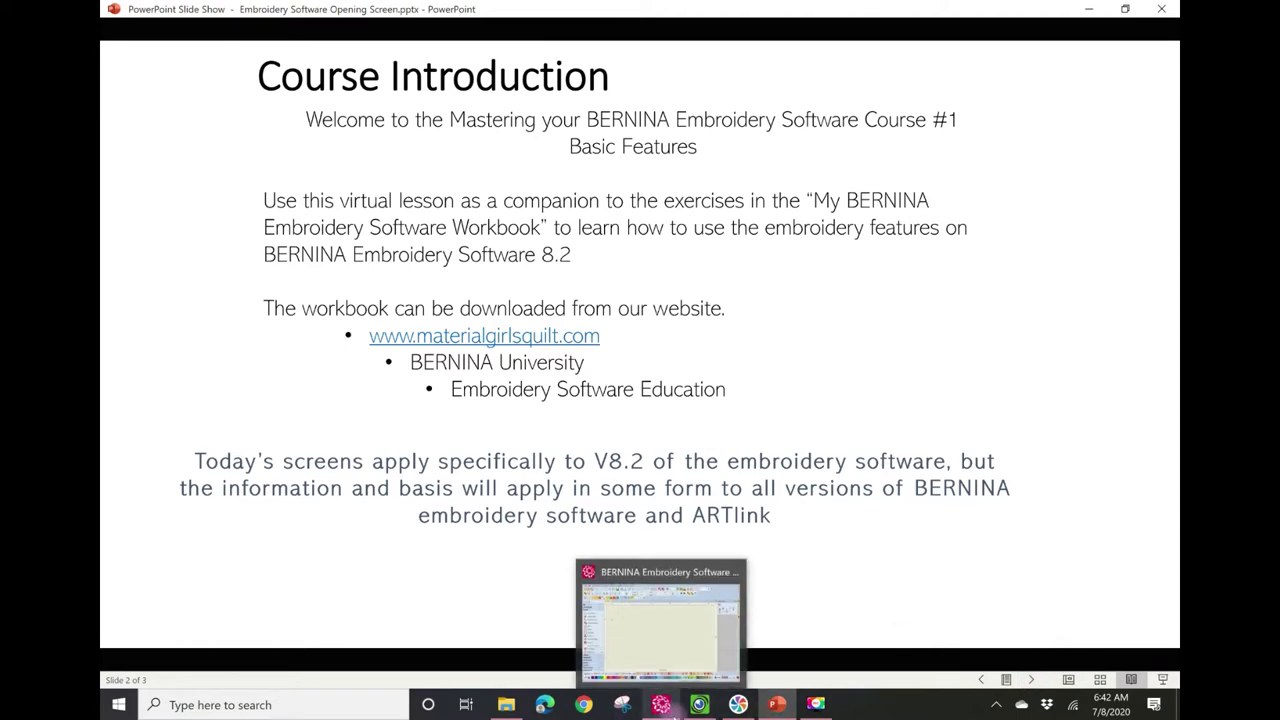
left_click(661, 704)
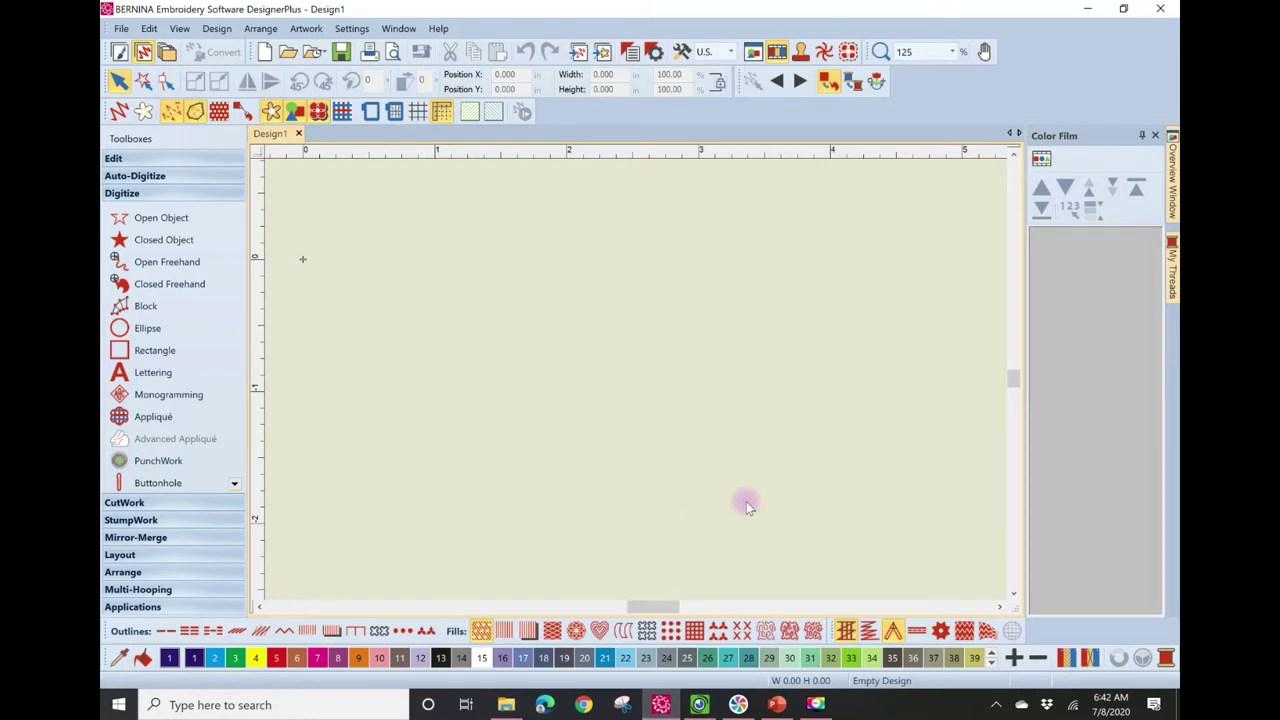
- Look over the available Design and Arrange commands for the empty design
key("1")
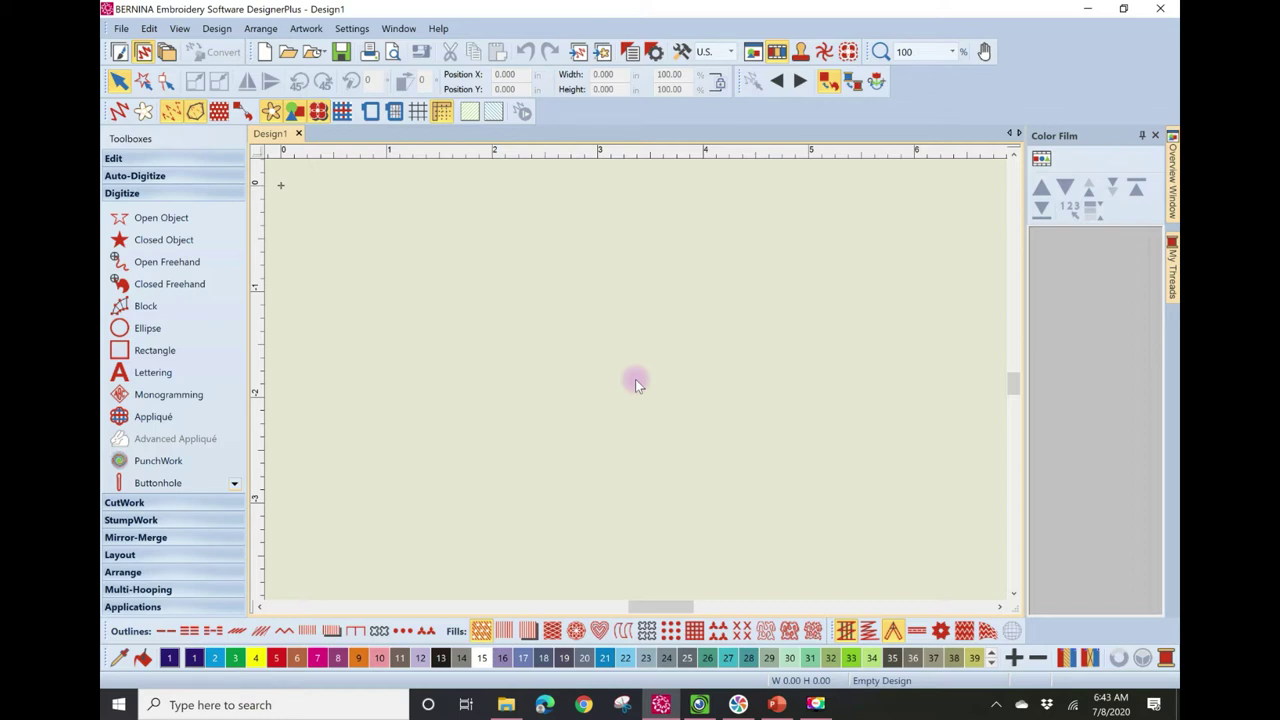
scroll(635, 379, "up", 1)
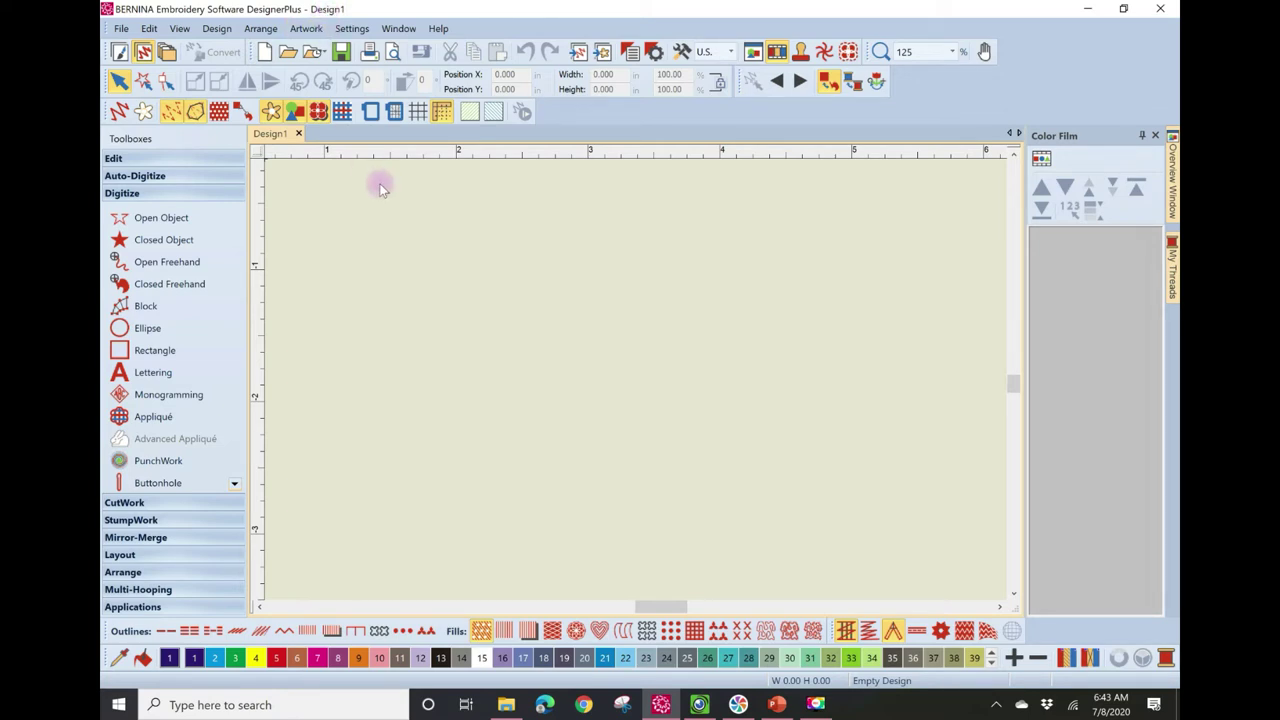
left_click(218, 29)
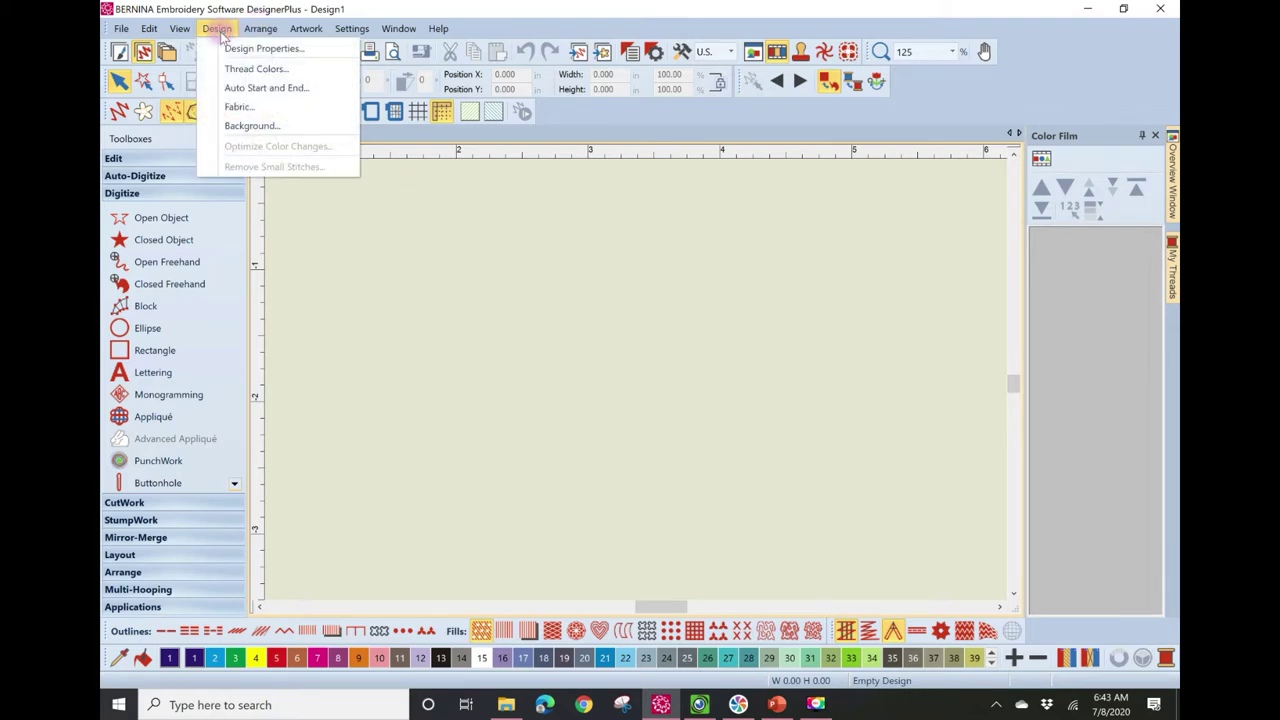
left_click(220, 33)
left_click(250, 31)
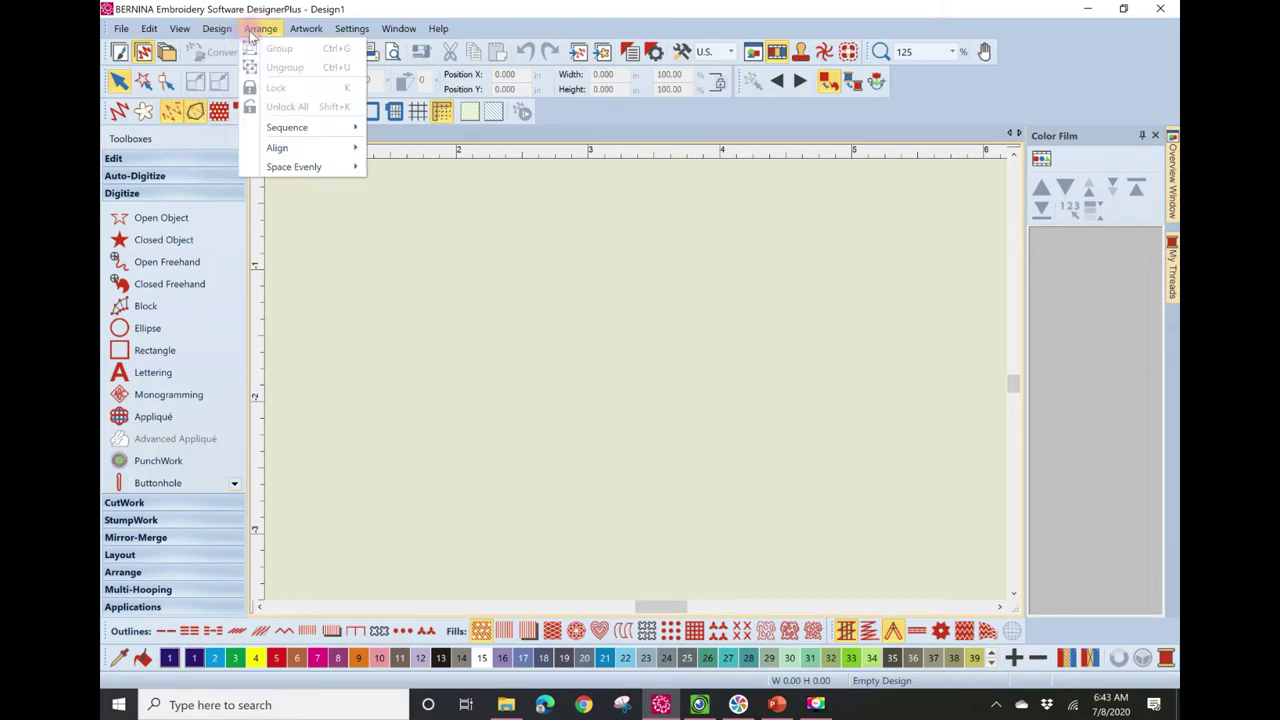
left_click(250, 34)
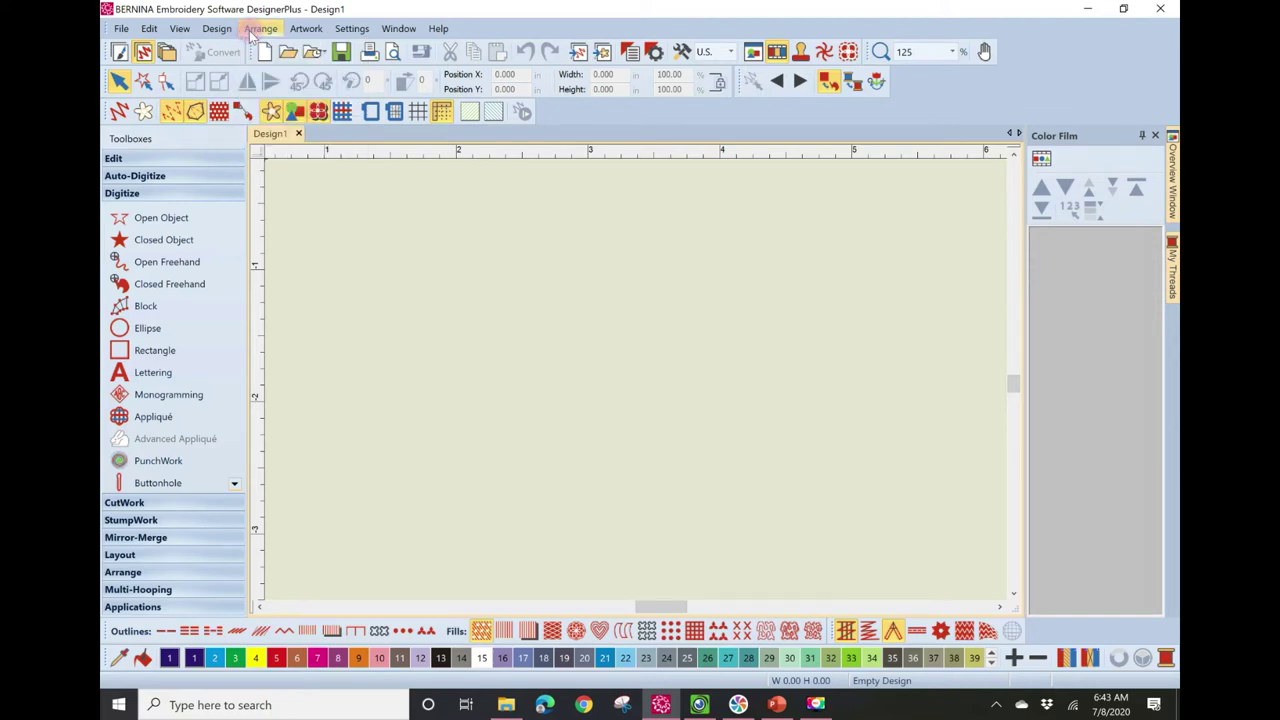
left_click(256, 30)
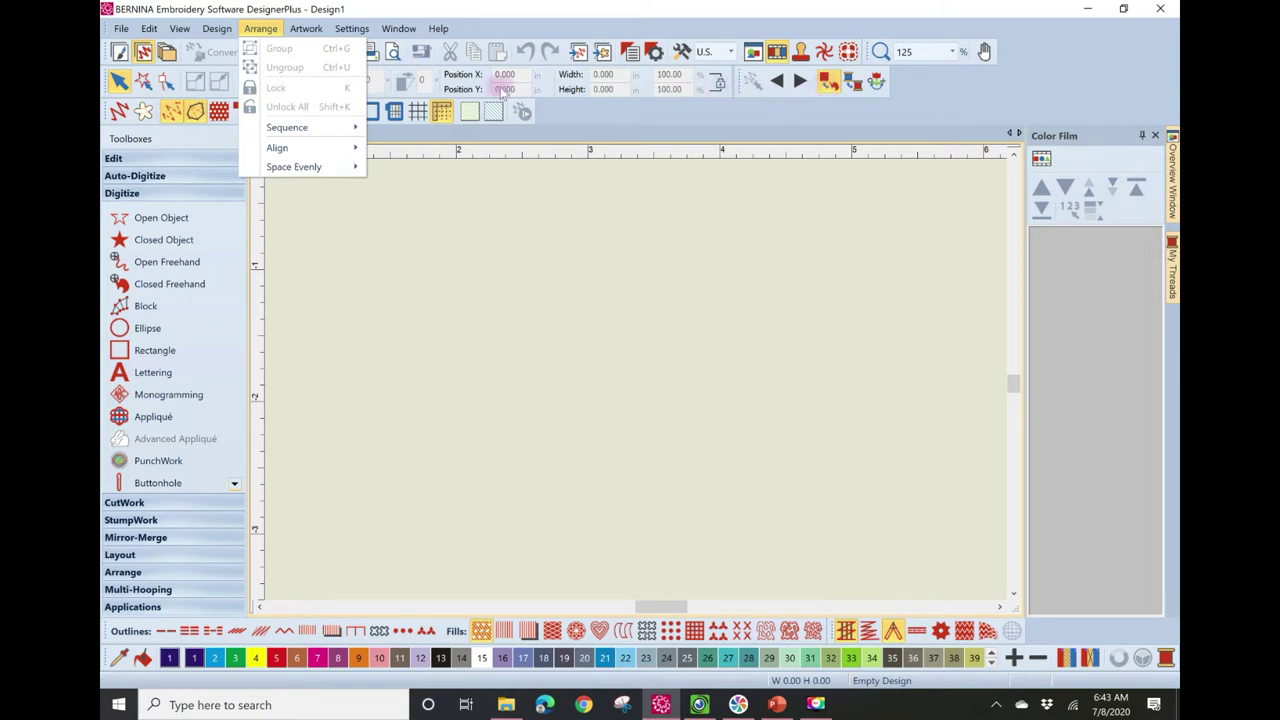
left_click(473, 201)
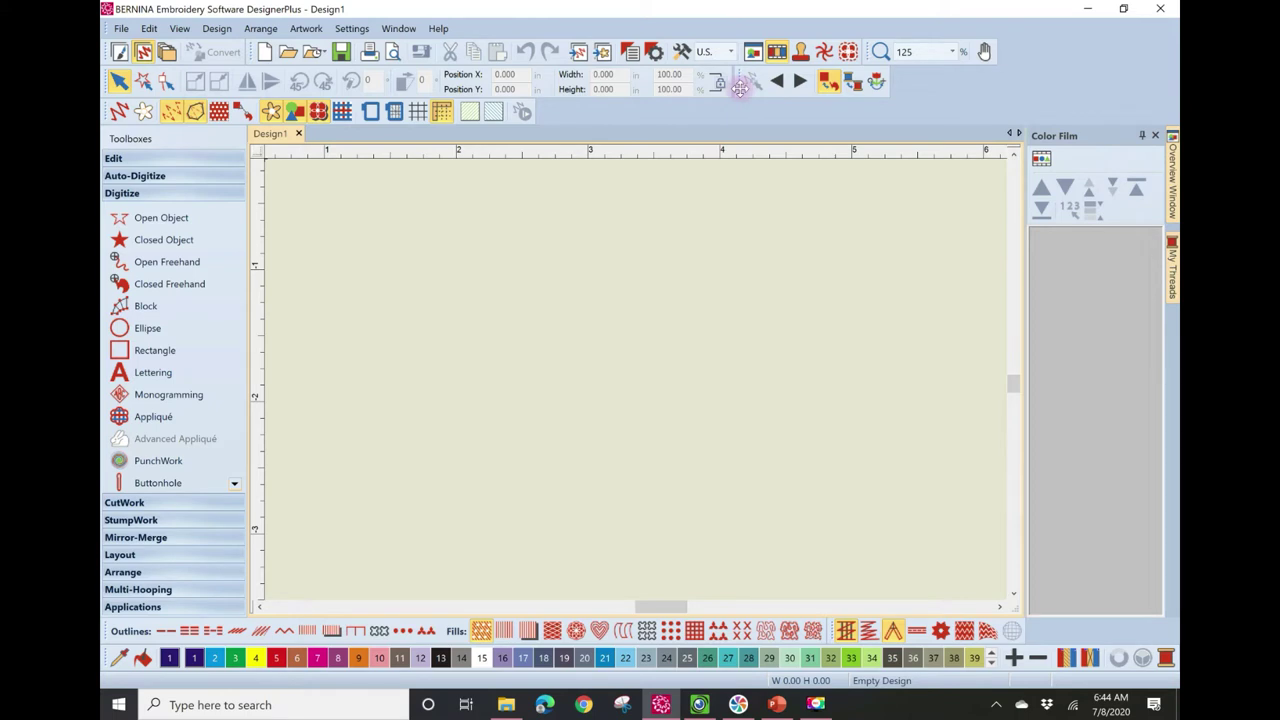
- Try repositioning the travel toolbar beside the object size values, and review the preset zoom percentages
left_click_drag(740, 88, 694, 100)
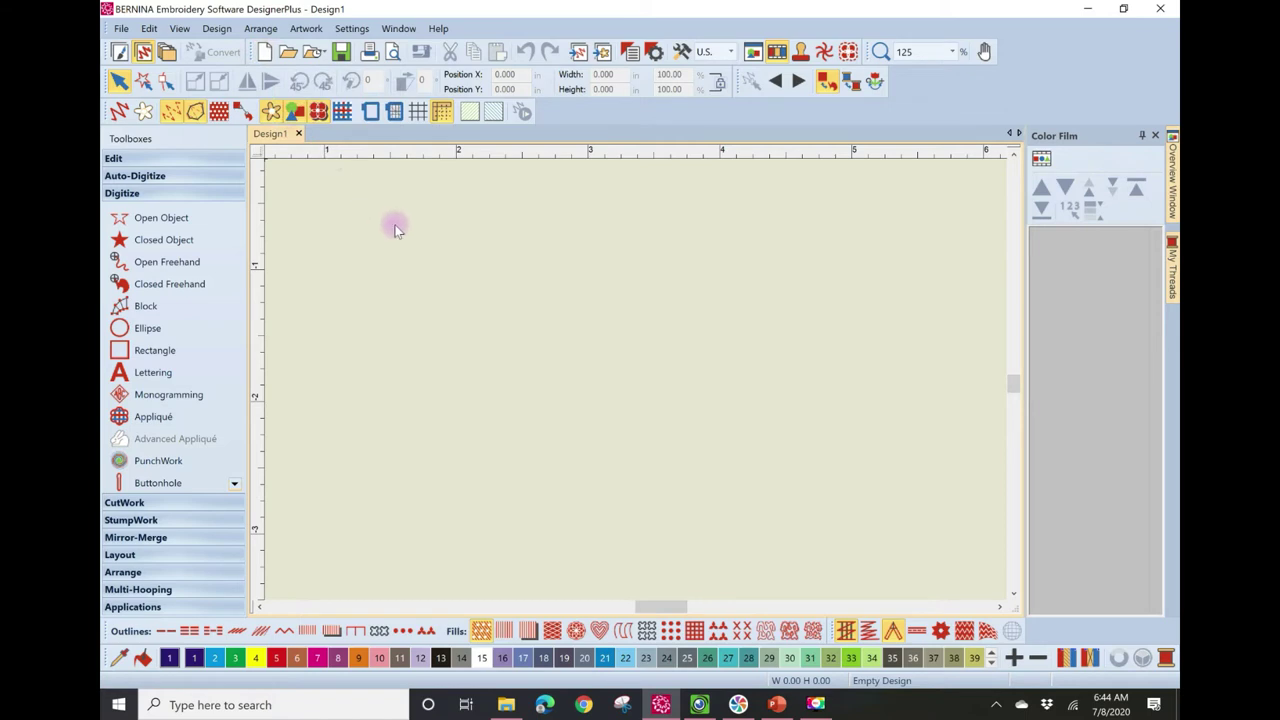
key("1")
scroll(636, 383, "down", 1)
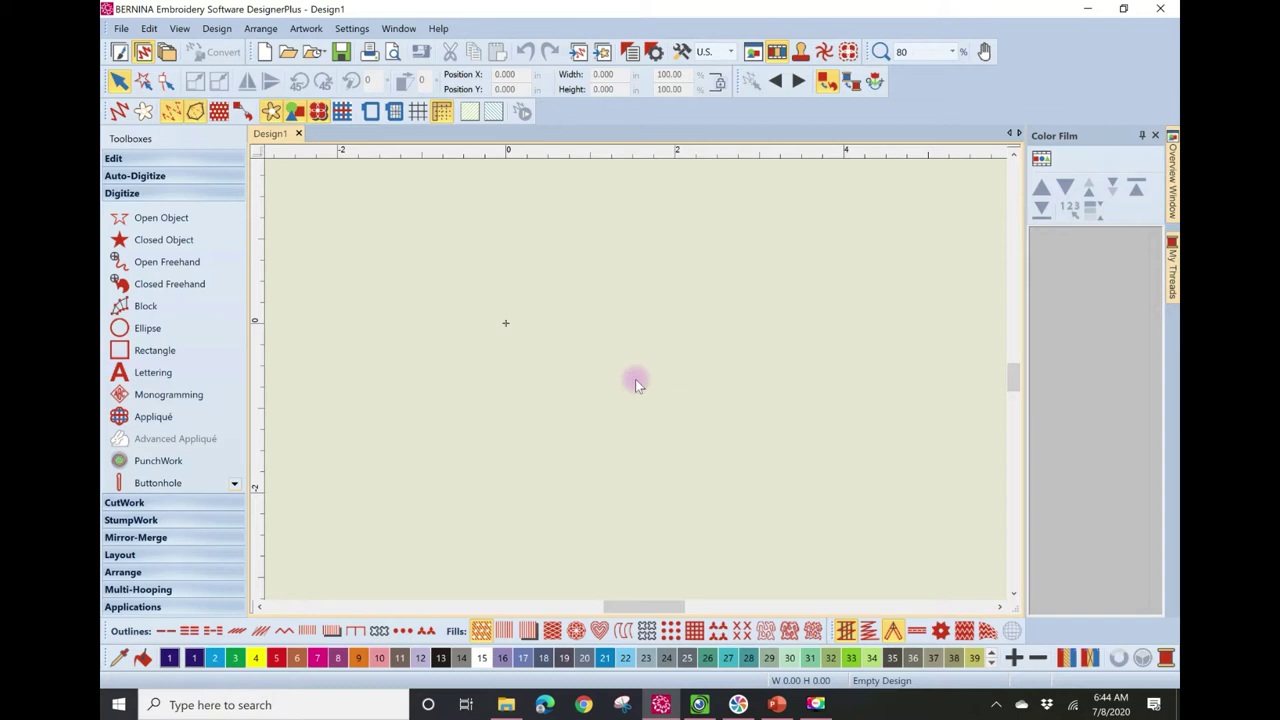
scroll(636, 383, "down", 1)
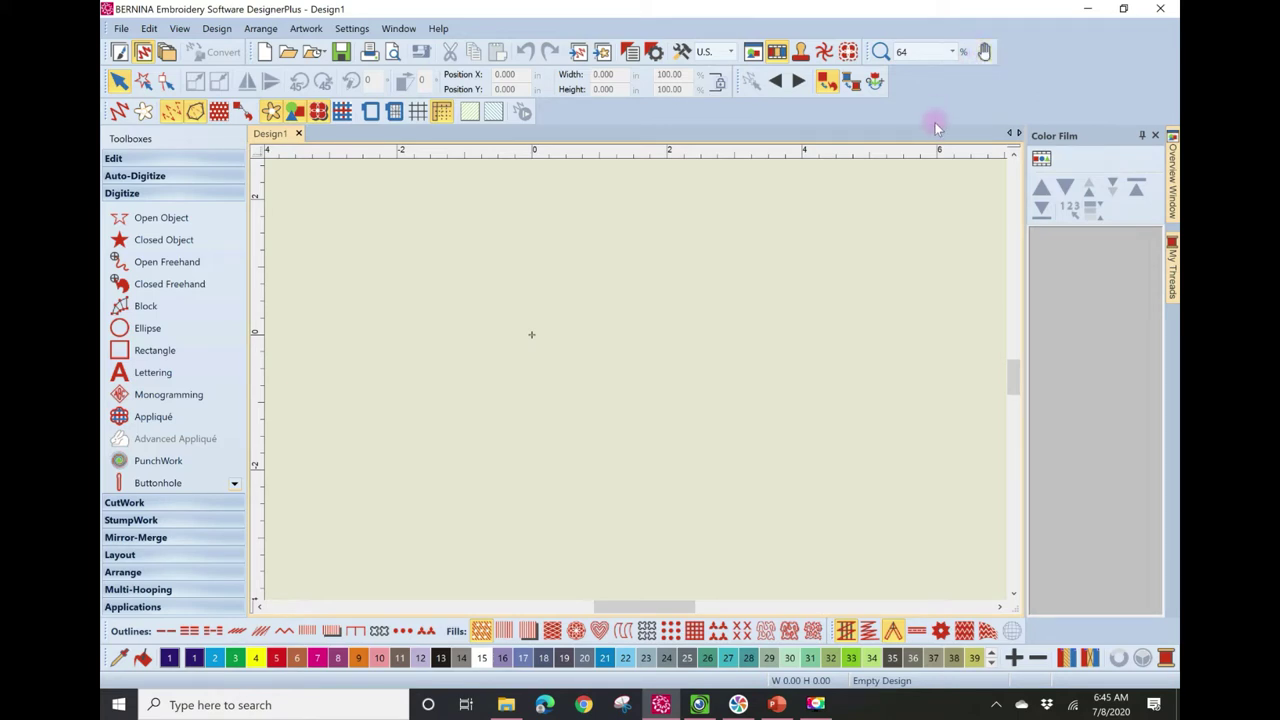
left_click(952, 51)
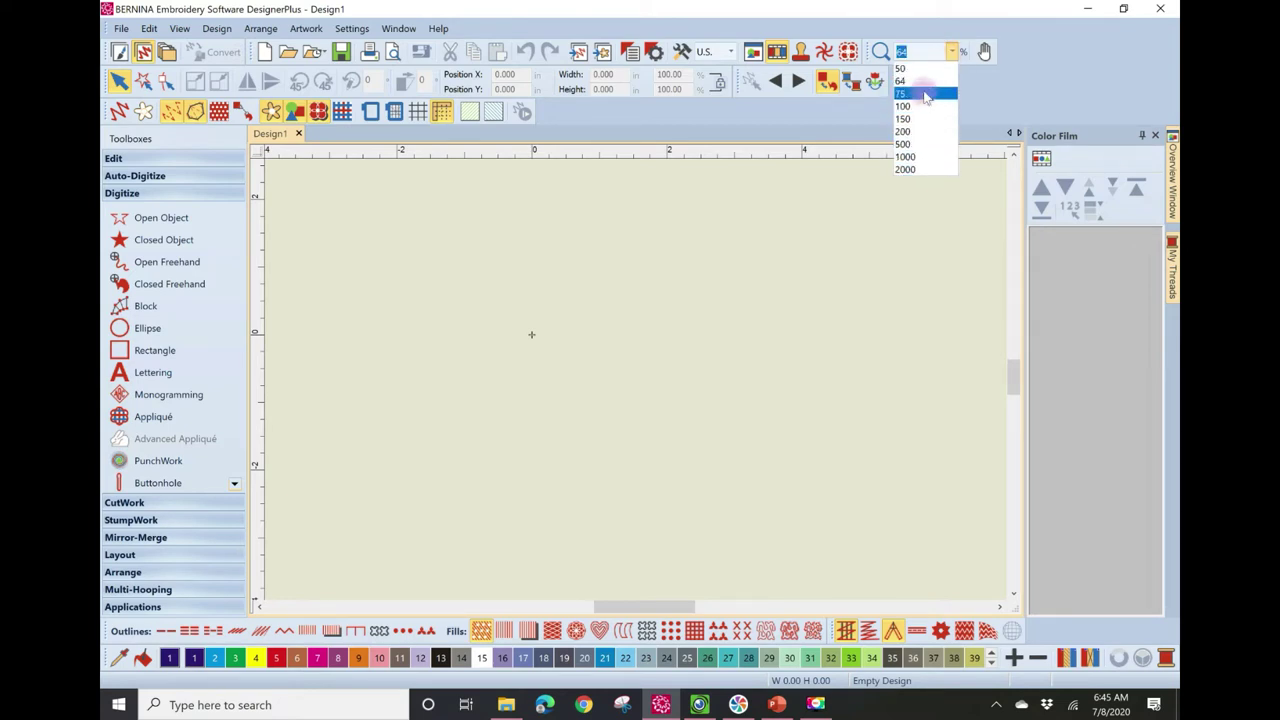
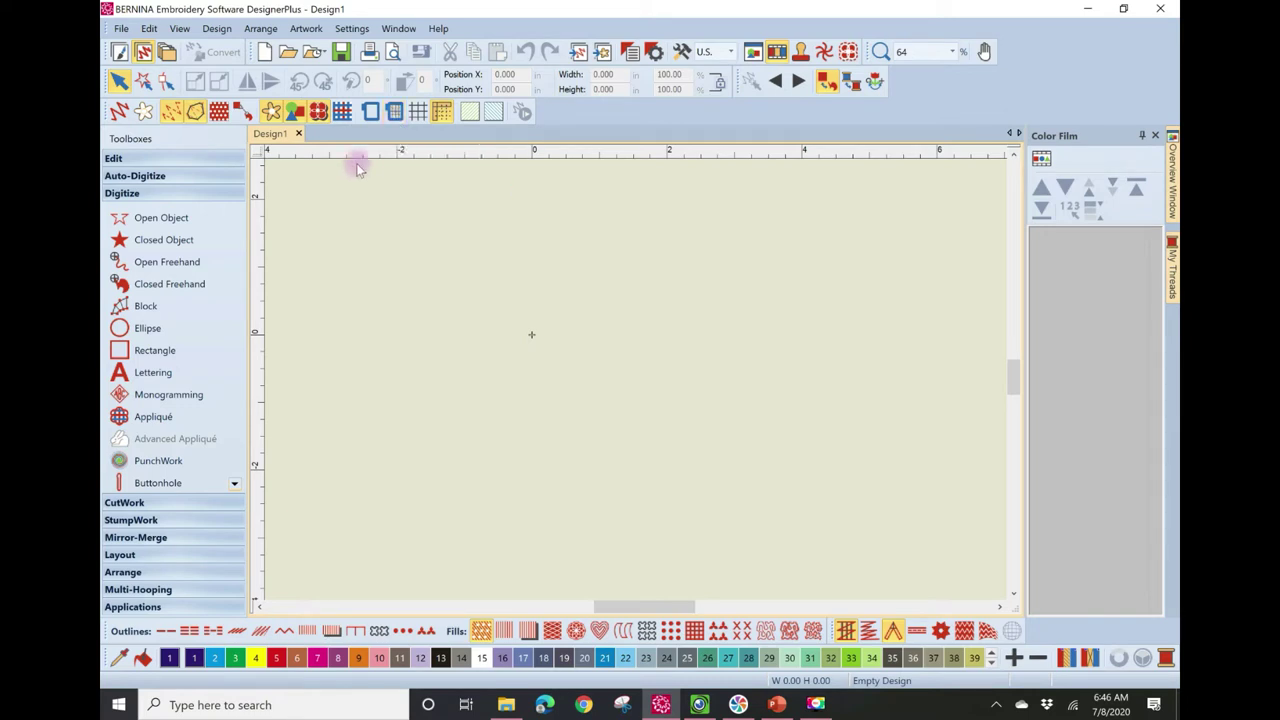
- Expand the Auto-Digitize toolbox to show its tools
scroll(635, 379, "down", 1)
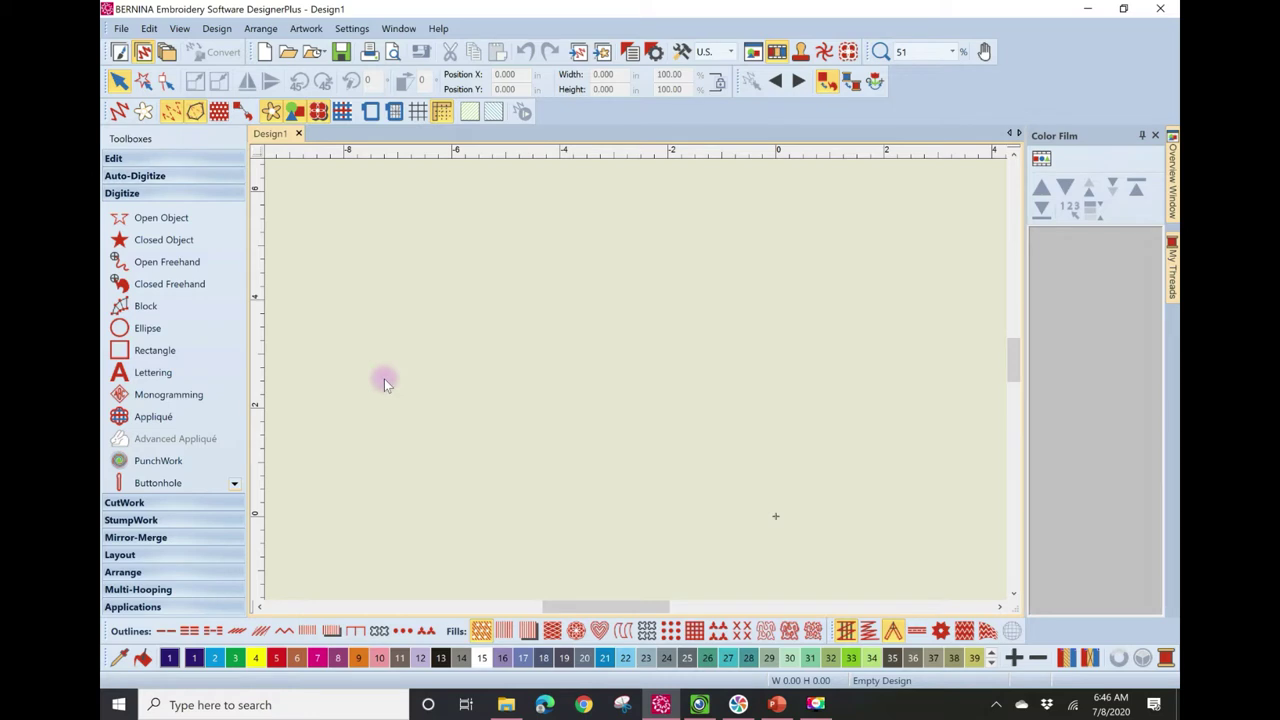
left_click(199, 177)
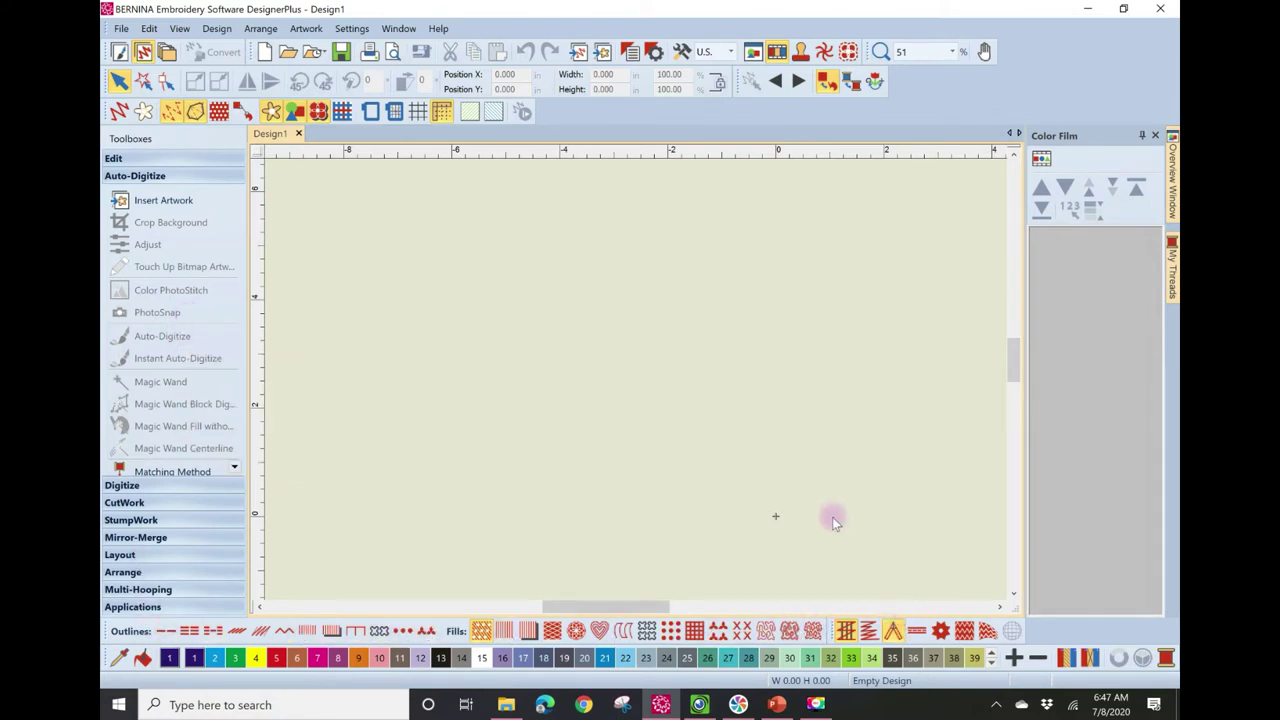
scroll(832, 517, "up", 1)
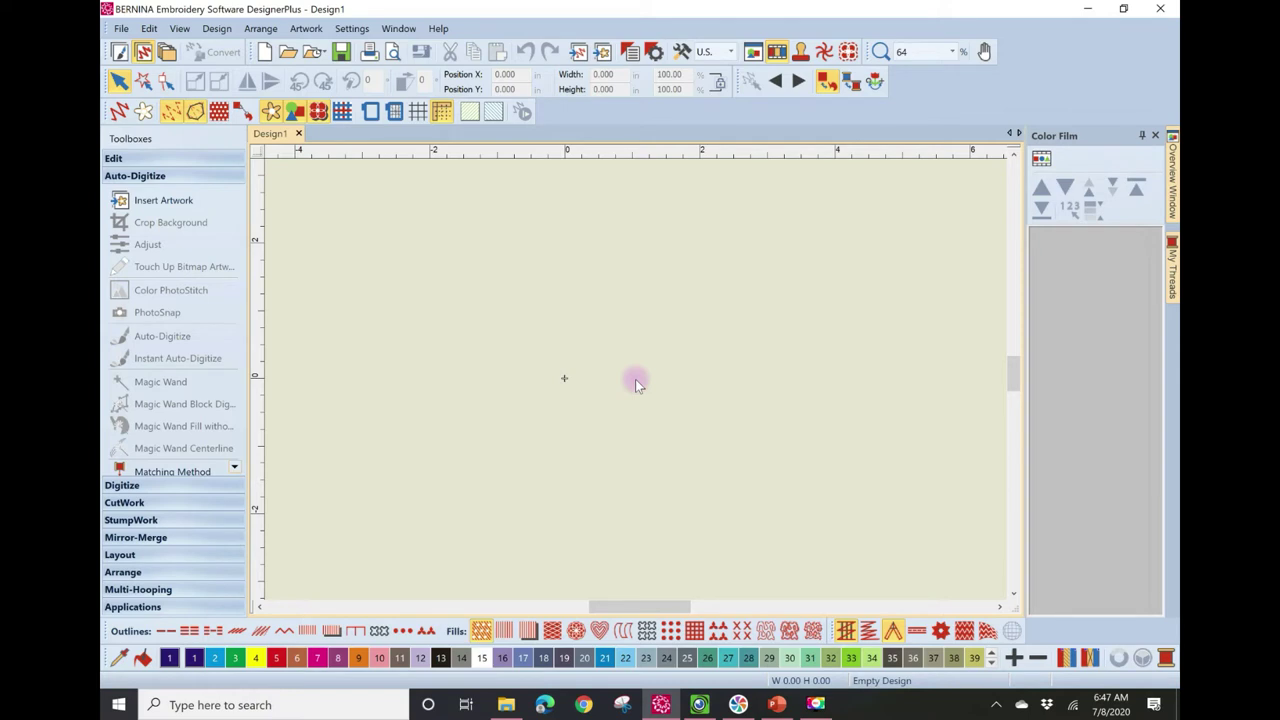
scroll(635, 380, "down", 1)
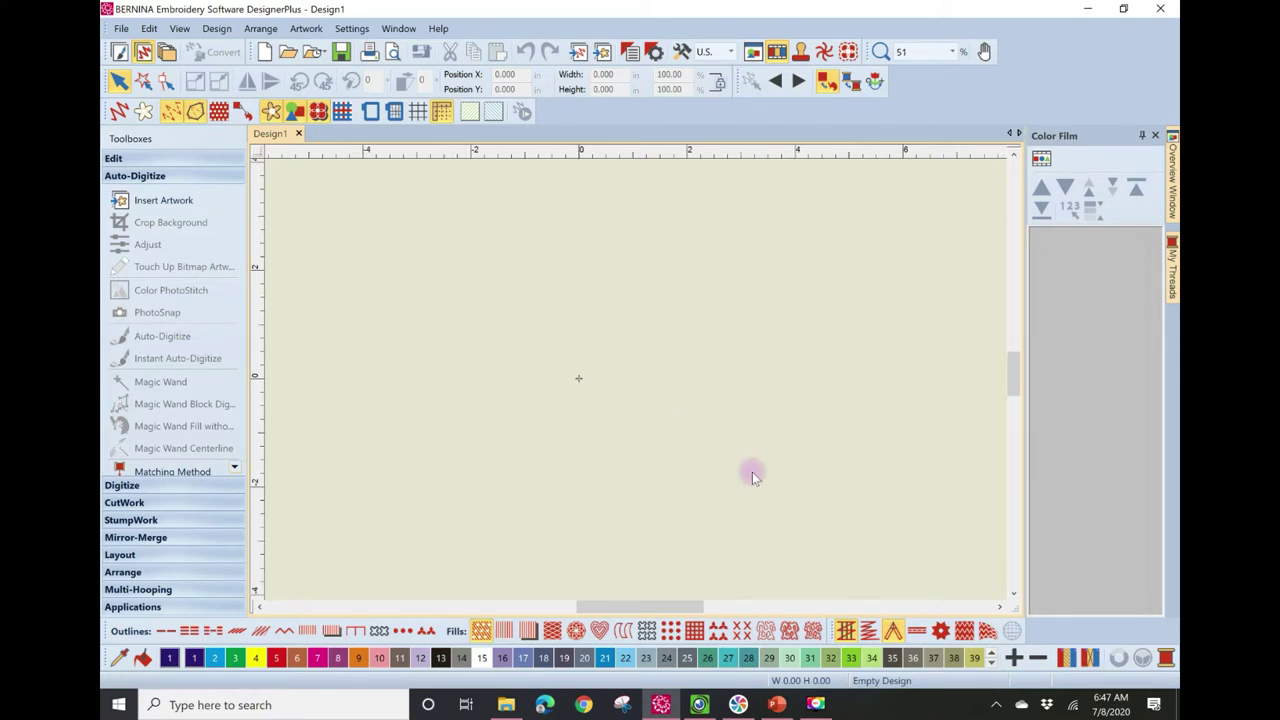
scroll(637, 383, "down", 1)
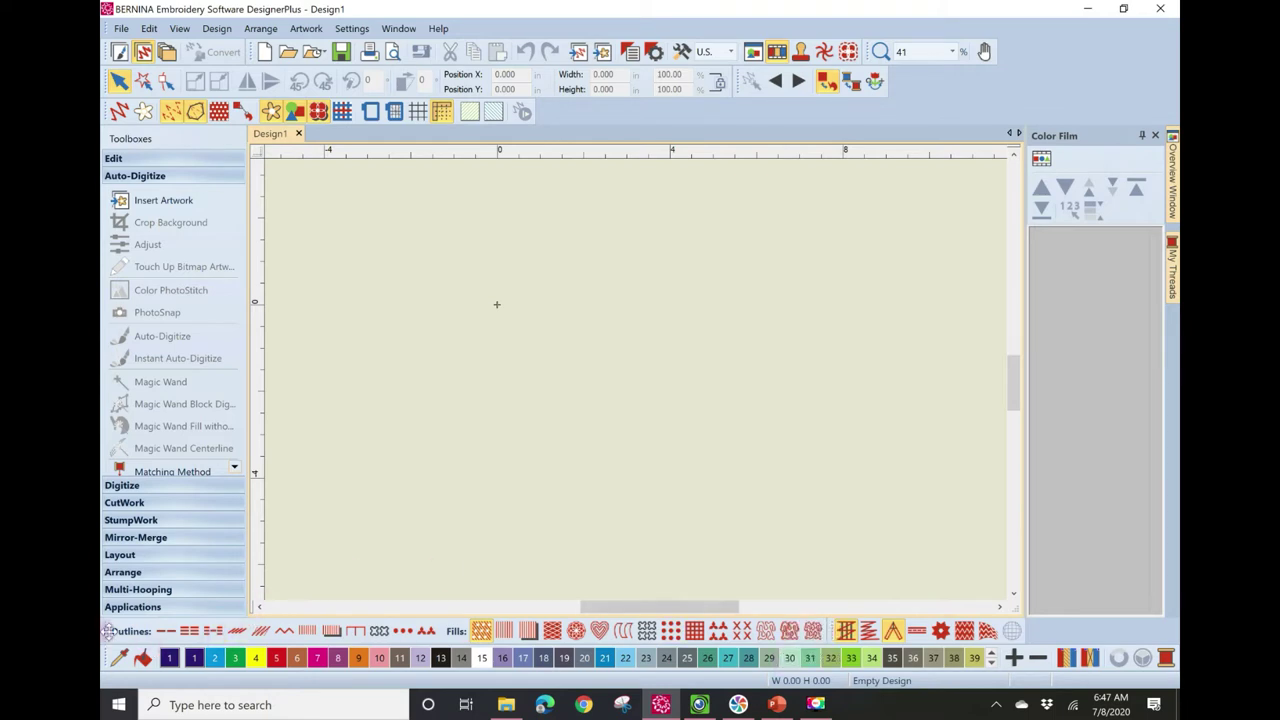
- Dock the Outlines and Fills toolbar vertically beside the toolboxes and return it to its original row above the color palette
left_click_drag(108, 640, 276, 520)
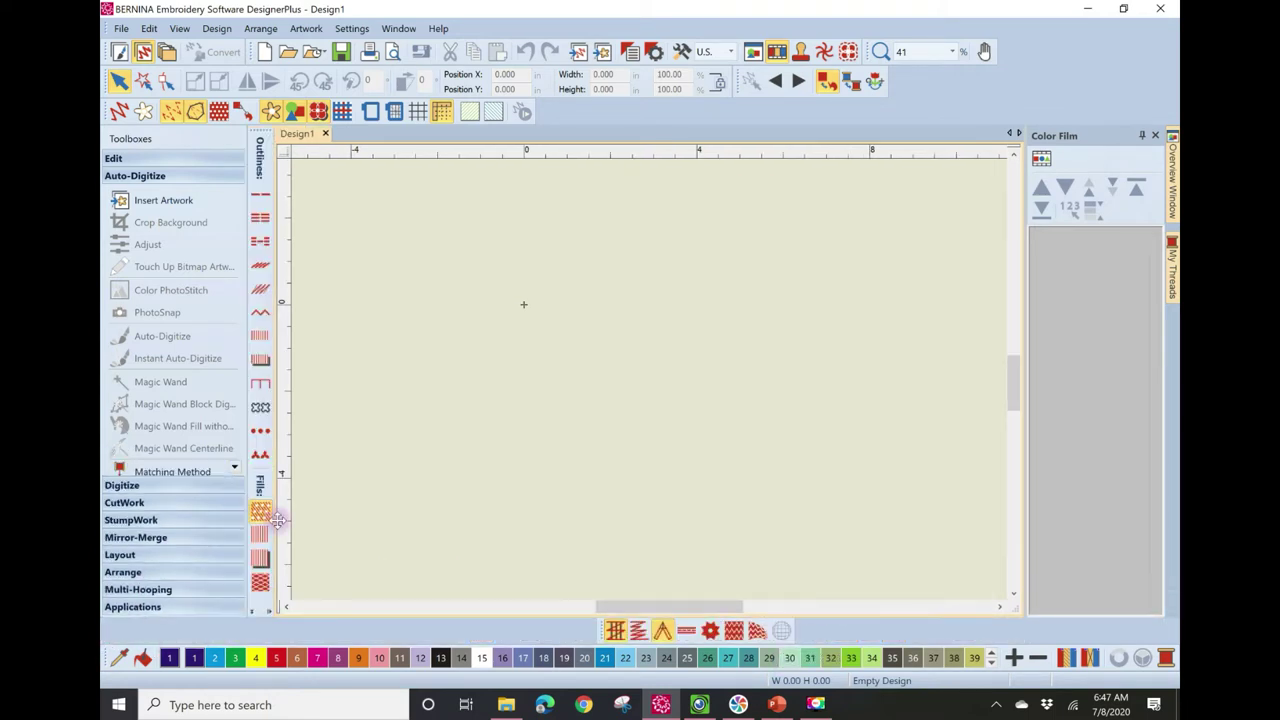
left_click_drag(180, 621, 119, 631)
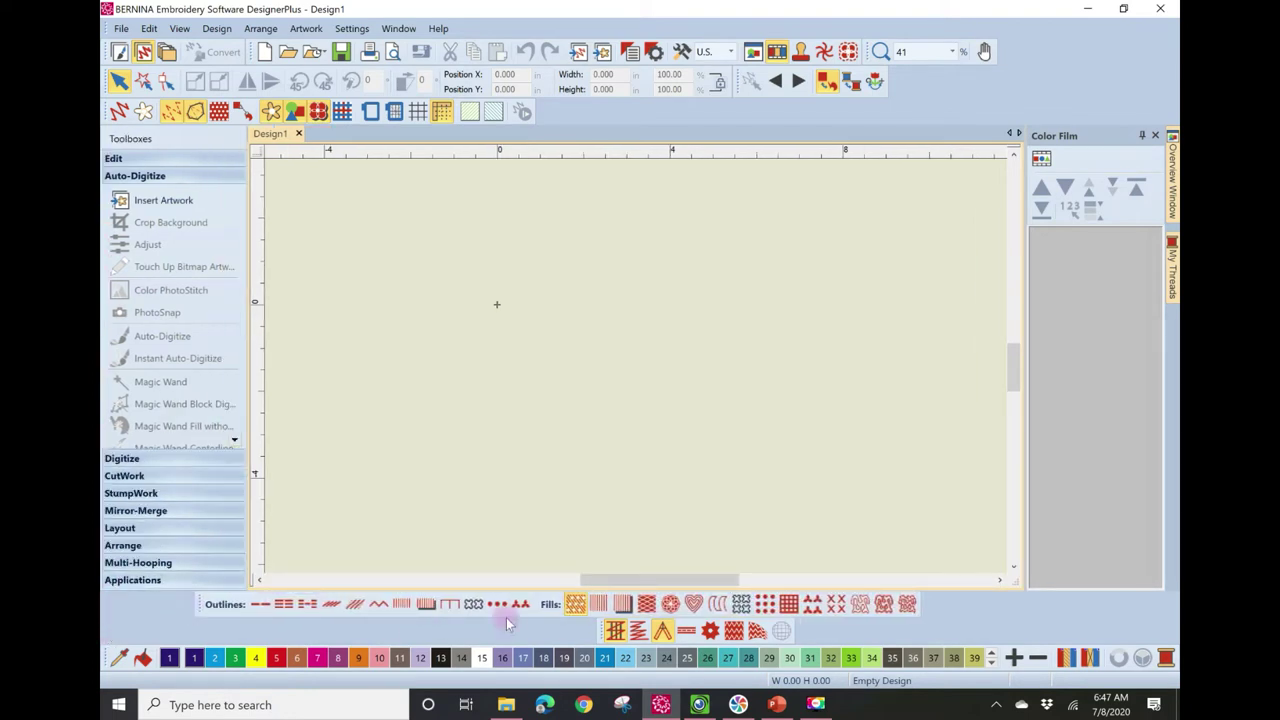
left_click_drag(697, 613, 777, 642)
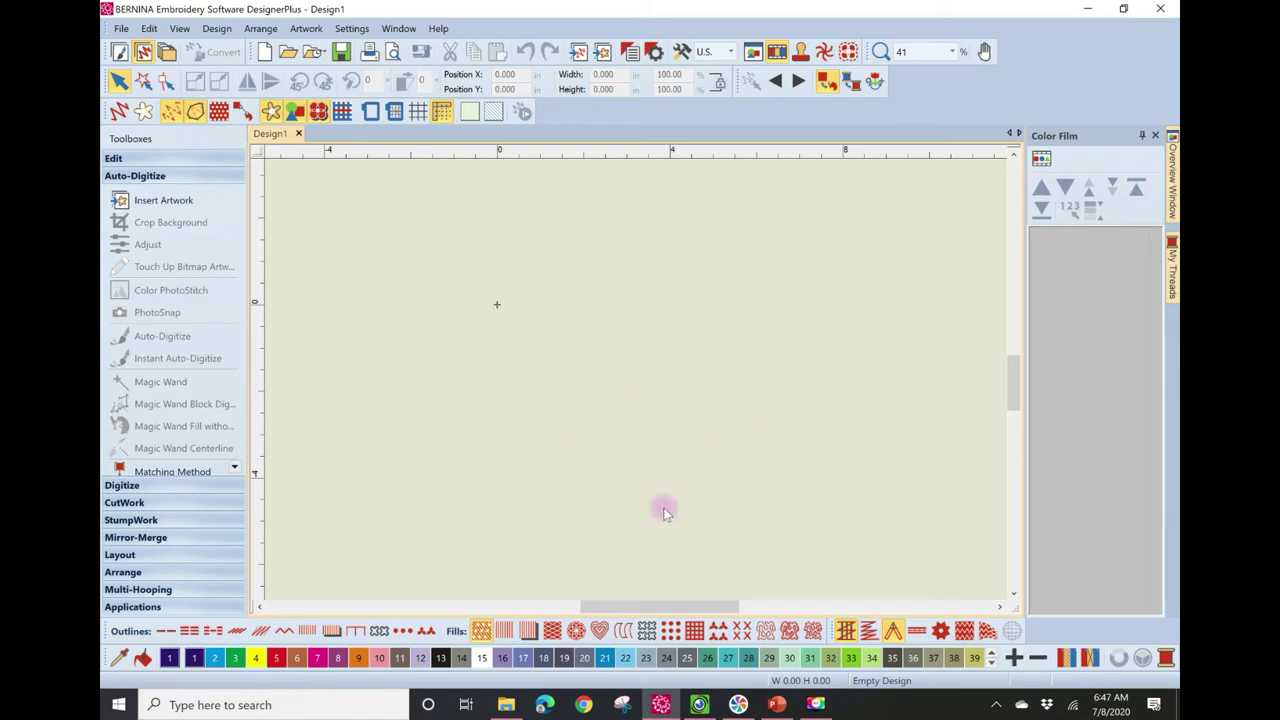
- View the remaining colors of the design palette and return to its first row of colors
scroll(663, 507, "down", 1)
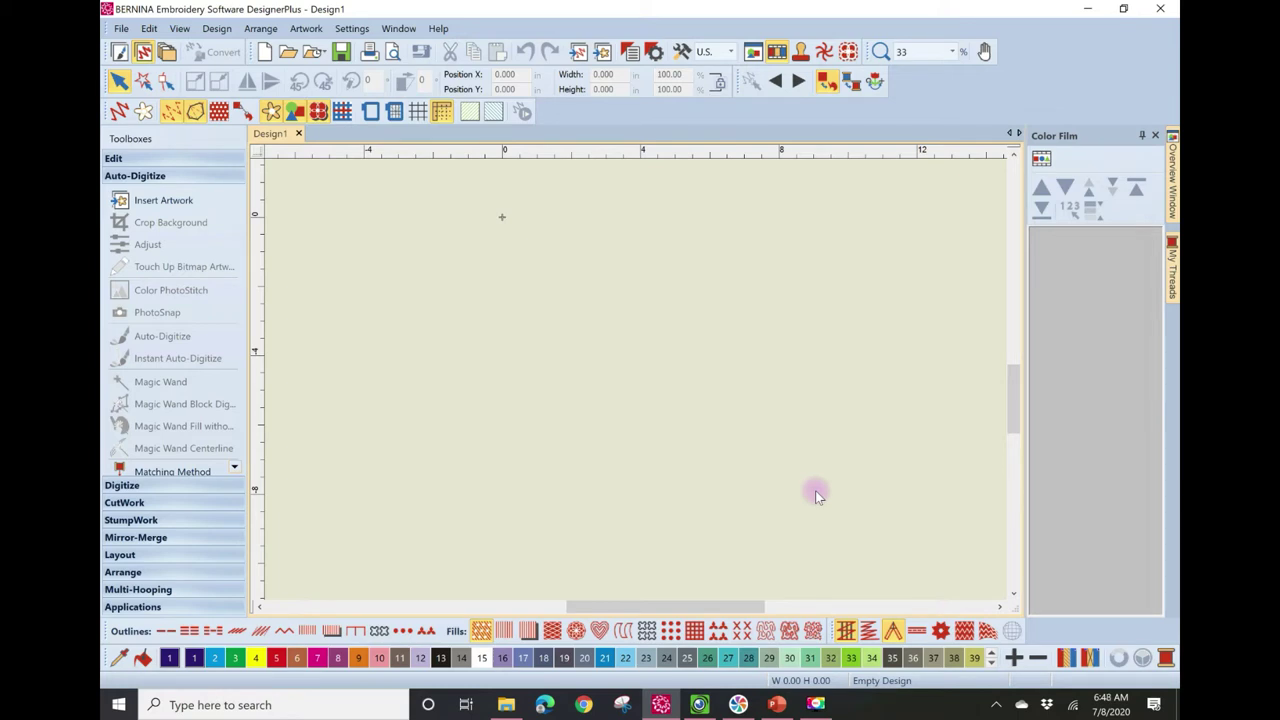
scroll(815, 490, "down", 1)
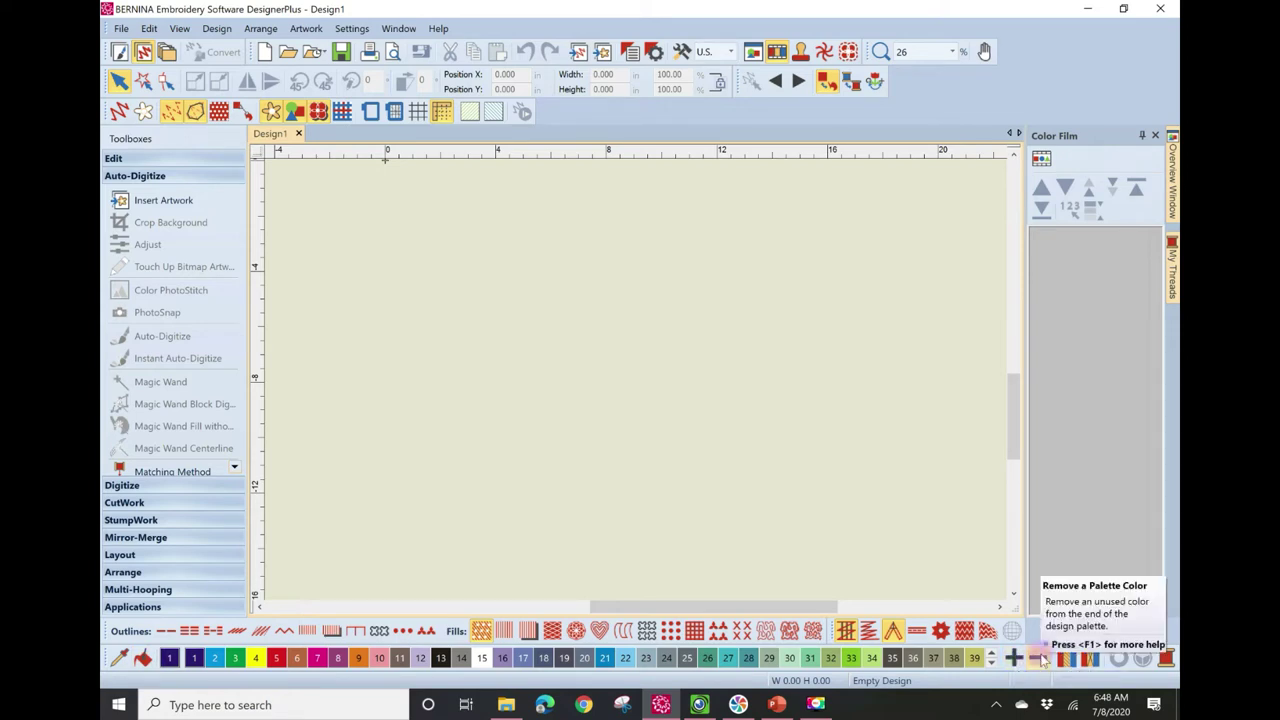
left_click(992, 664)
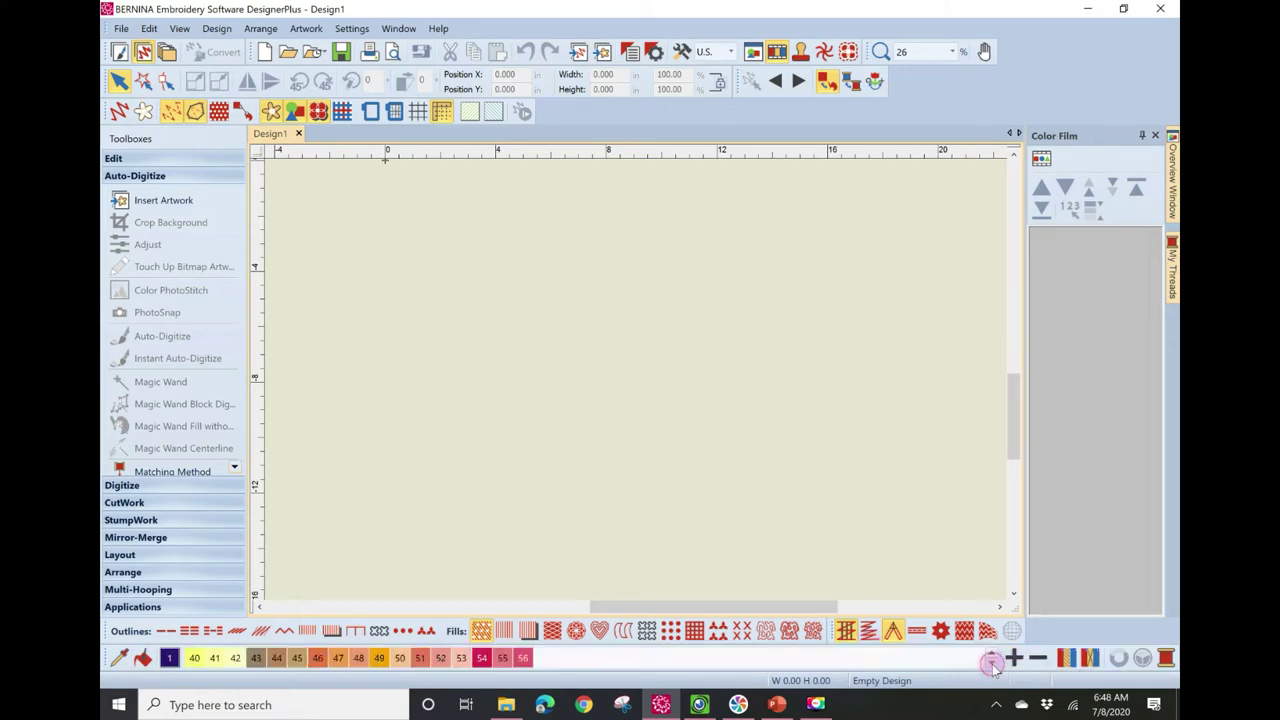
left_click(992, 652)
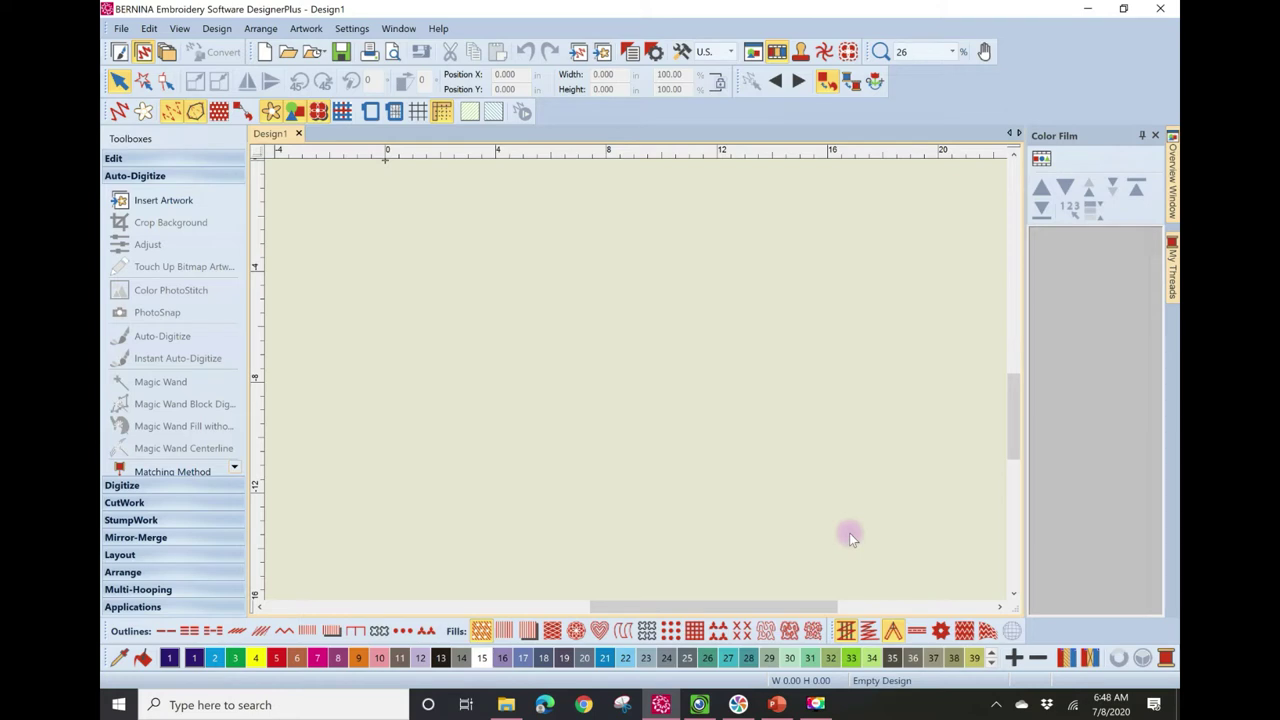
- Set Color Film to auto-hide, reopen it, and pin it back in place beside the design
scroll(849, 532, "down", 1)
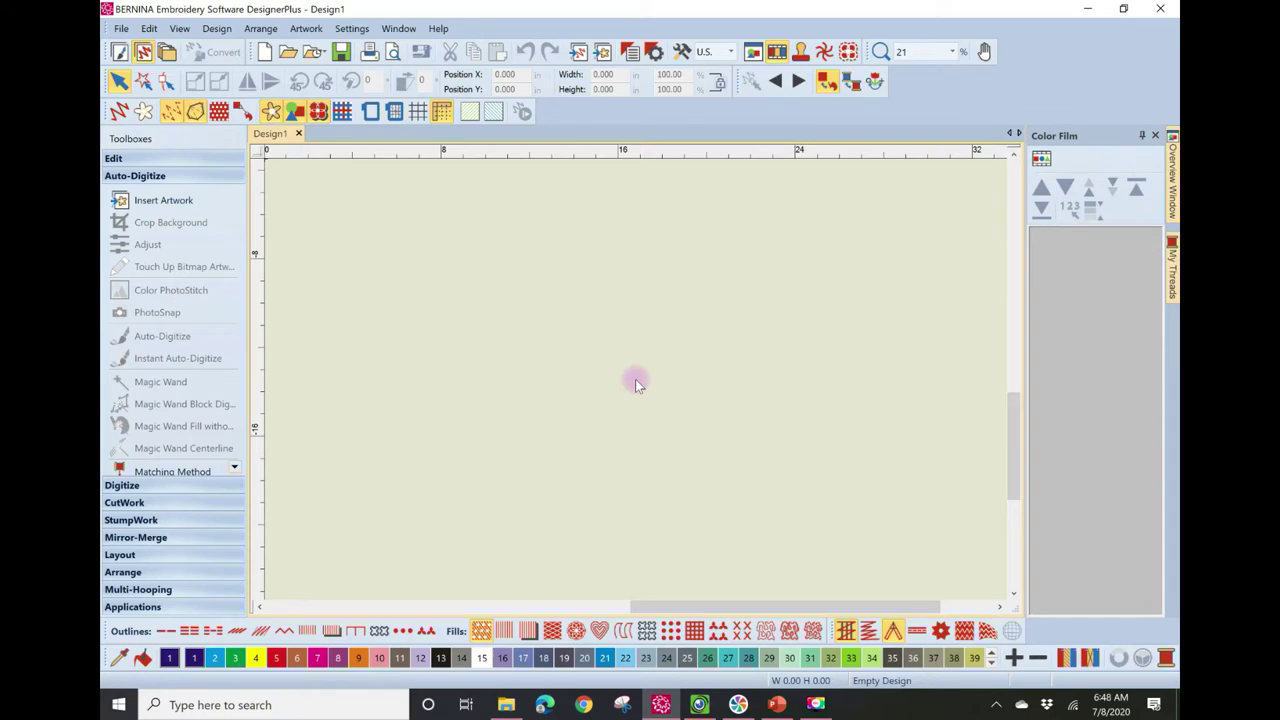
scroll(638, 384, "down", 1)
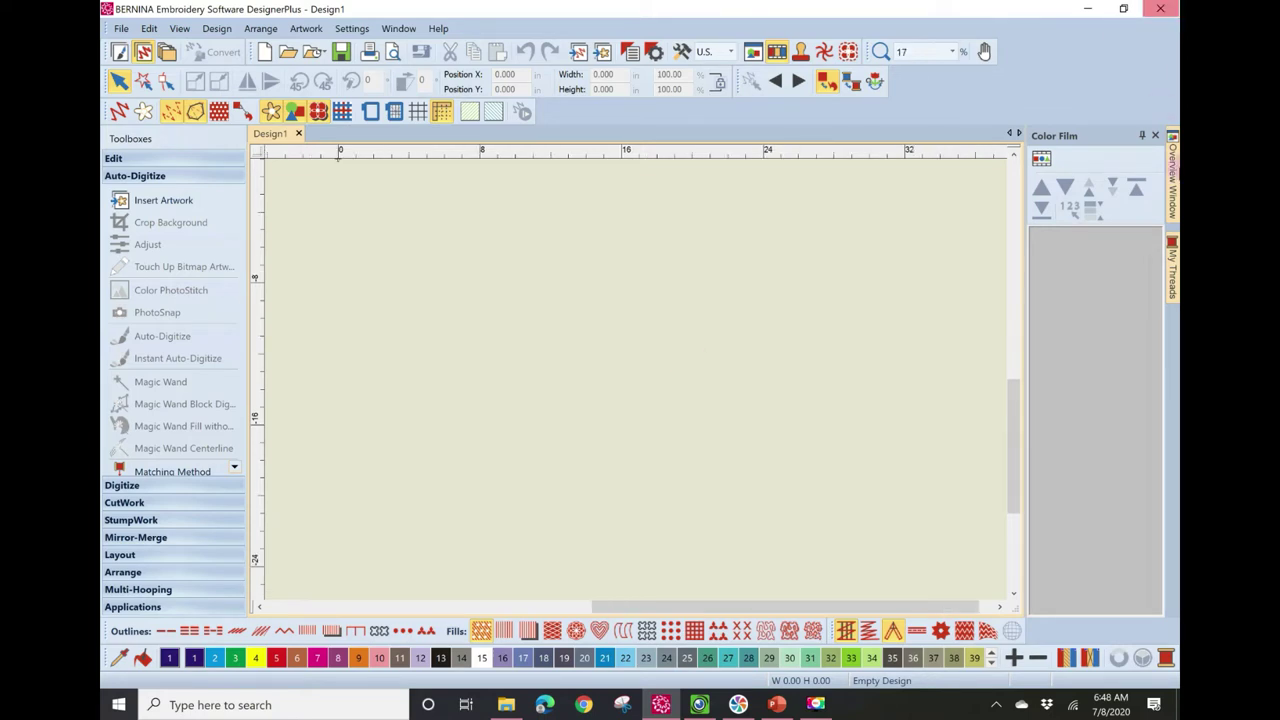
left_click(1142, 135)
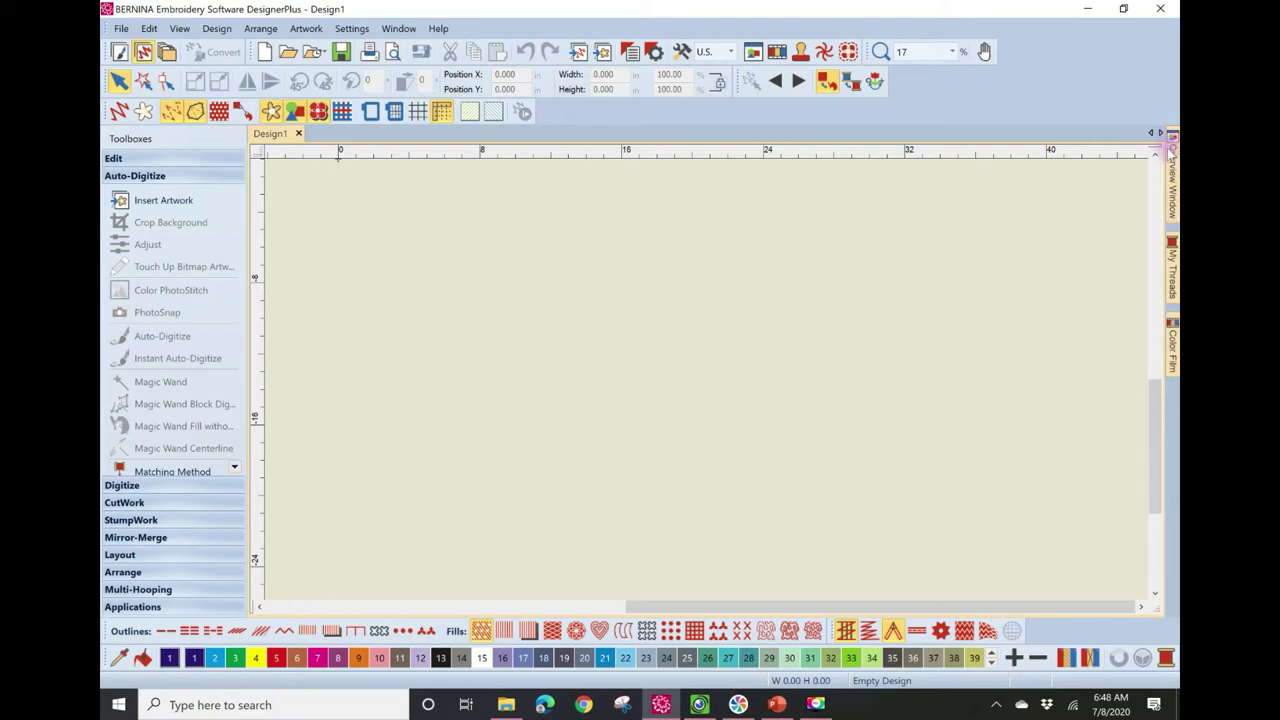
left_click(1170, 370)
mouse_move(1172, 366)
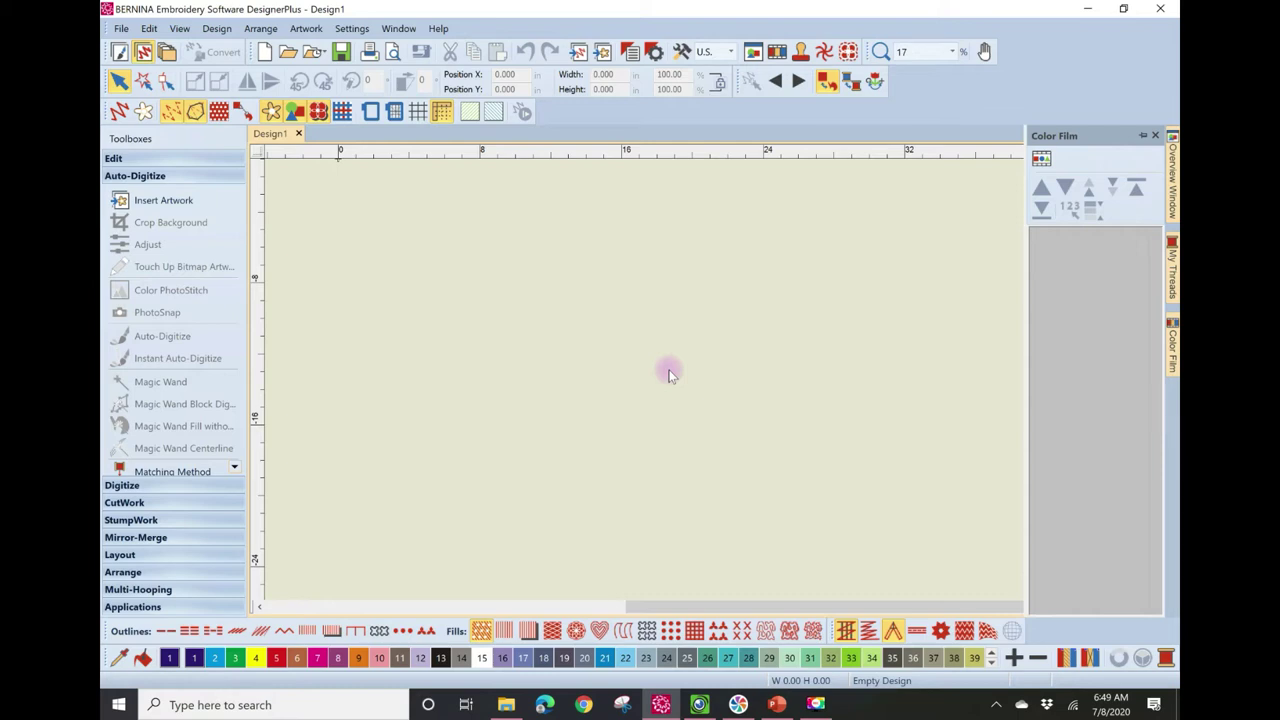
left_click(1143, 138)
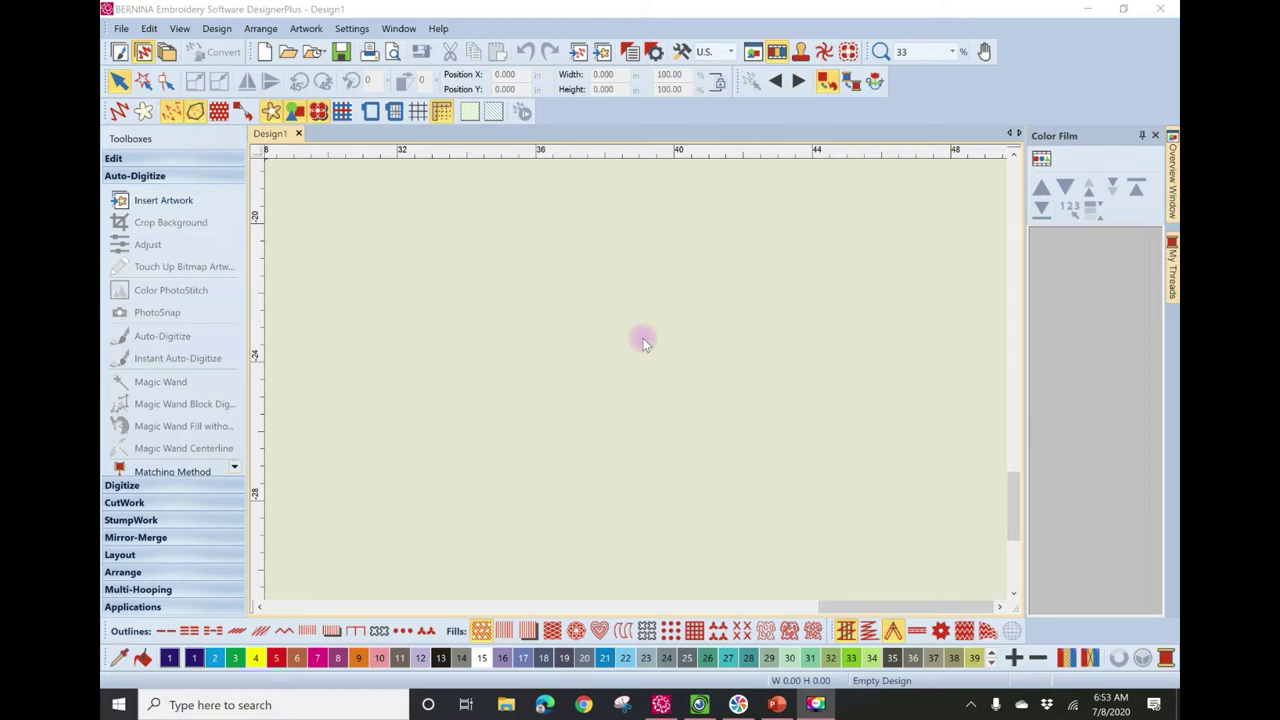
scroll(635, 379, "down", 1)
scroll(635, 379, "down", 1)
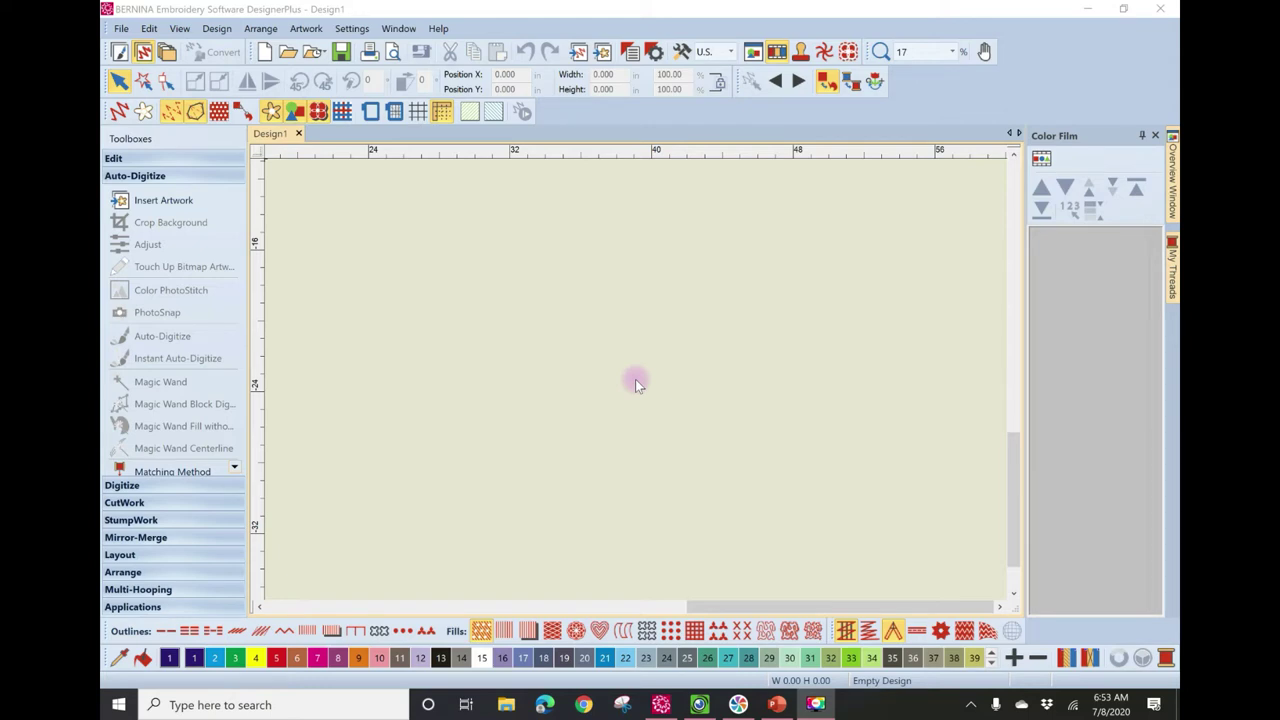
scroll(635, 382, "up", 2)
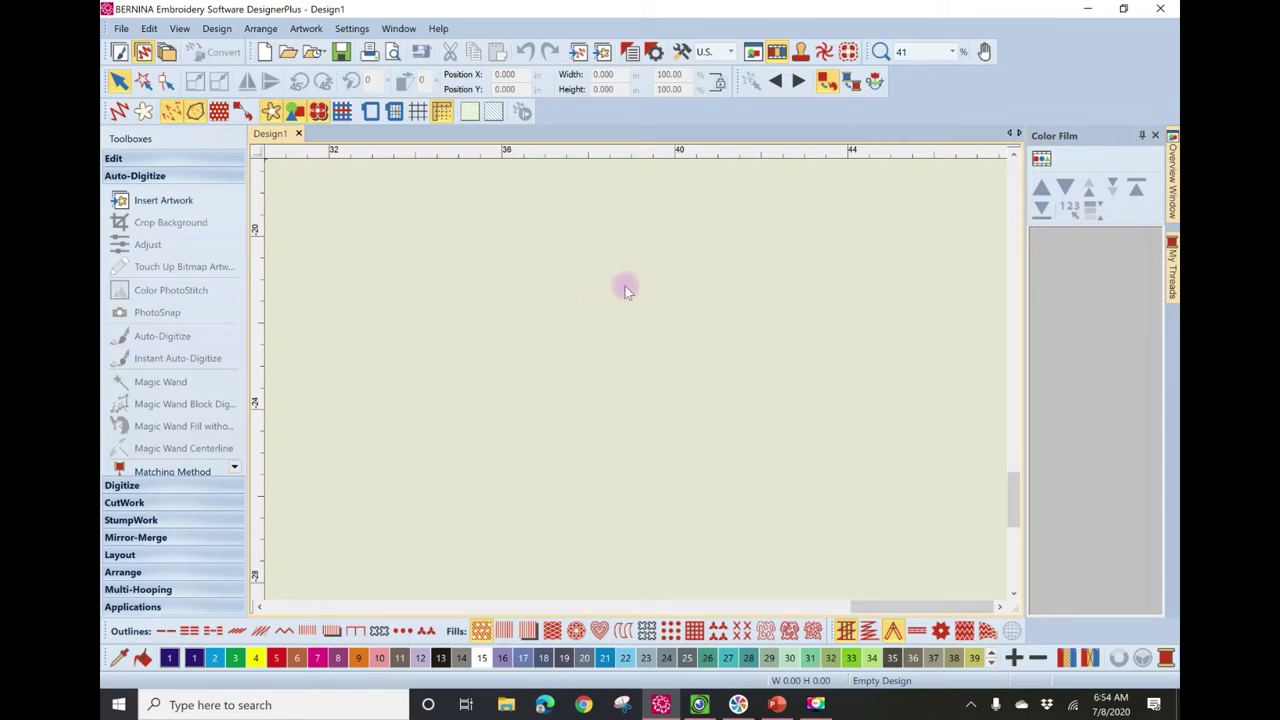
scroll(635, 379, "down", 1)
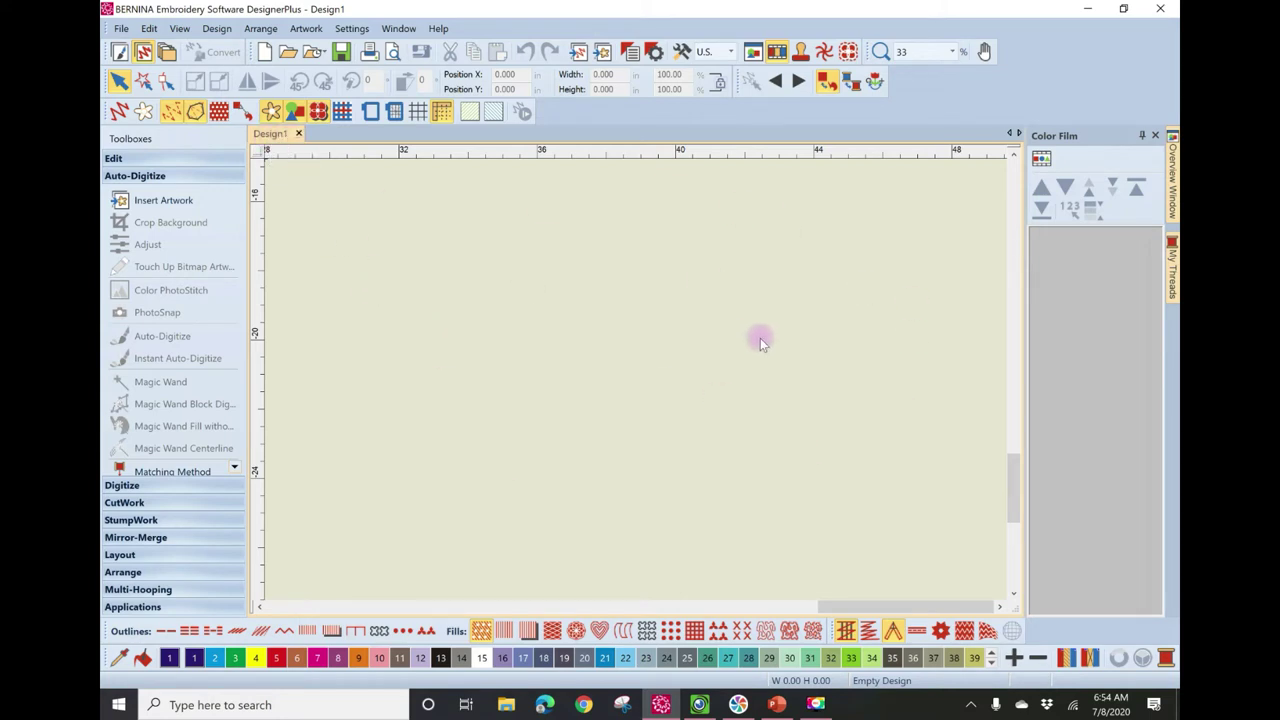
scroll(760, 338, "up", 5)
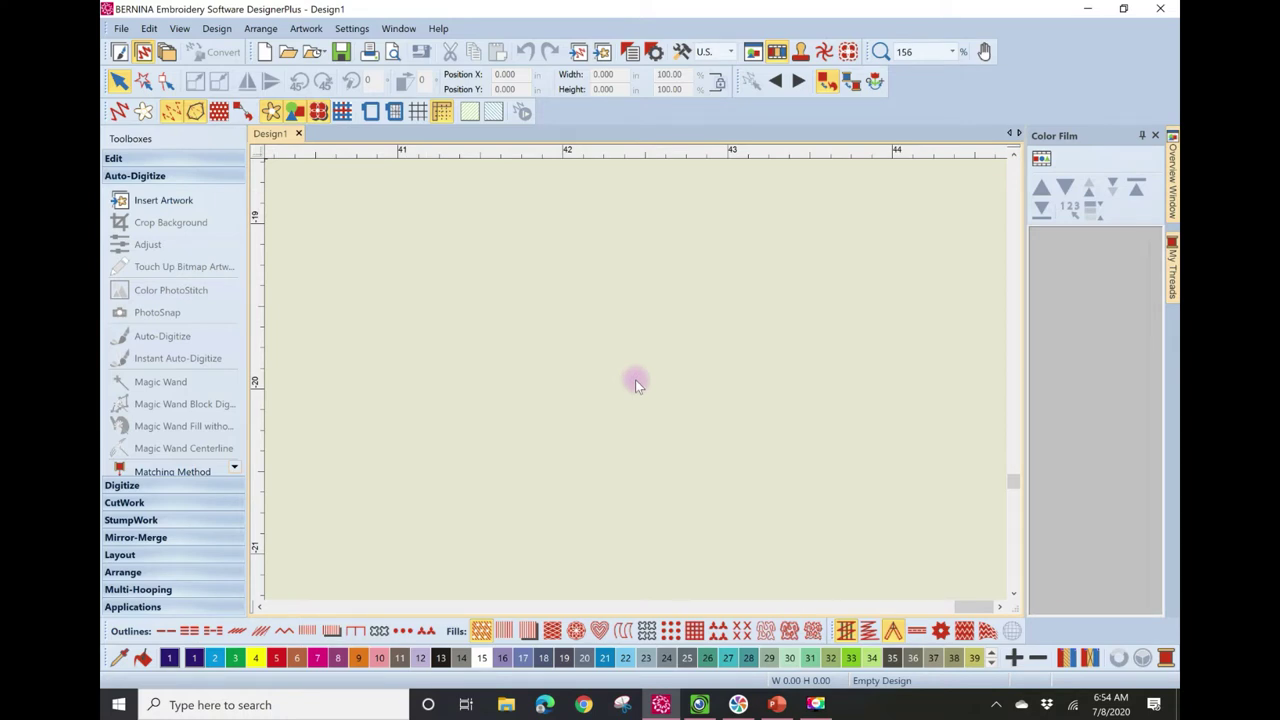
scroll(635, 382, "down", 1)
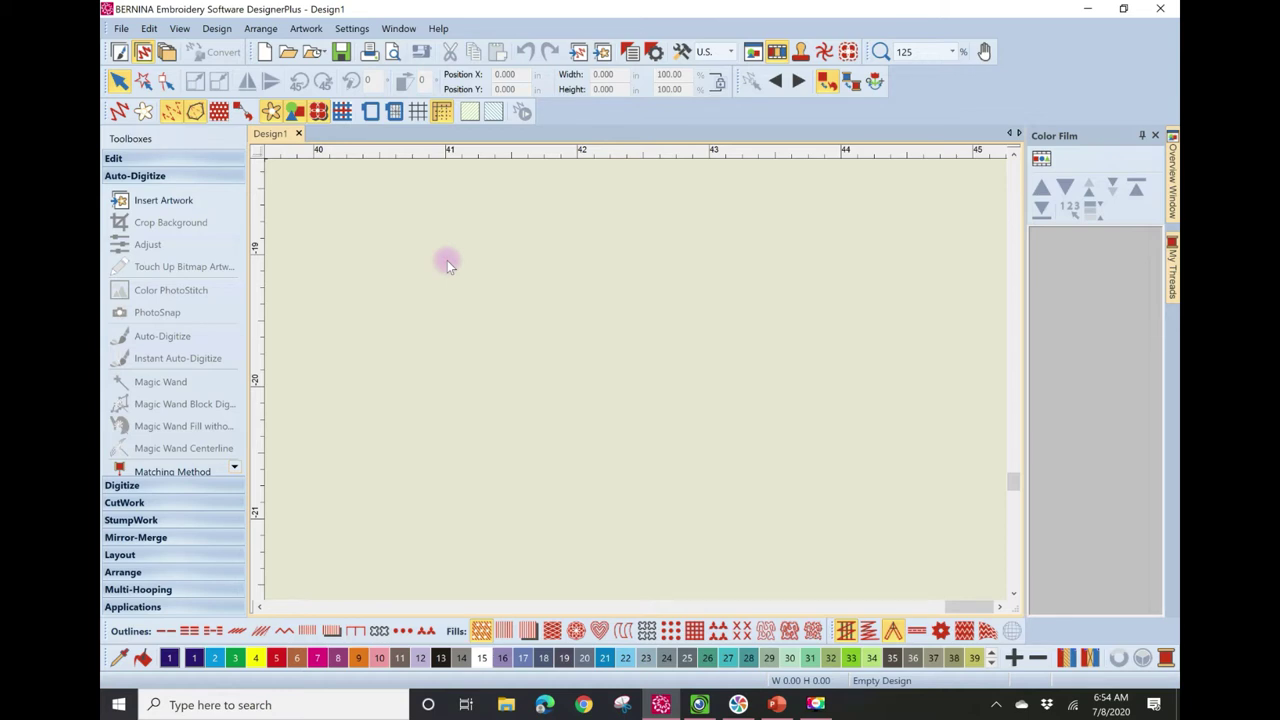
- Save the design as "Lettering Basics" in the Software Mastery folder, in BERNINA All-in-One V8 (*.ART80) format
left_click(121, 30)
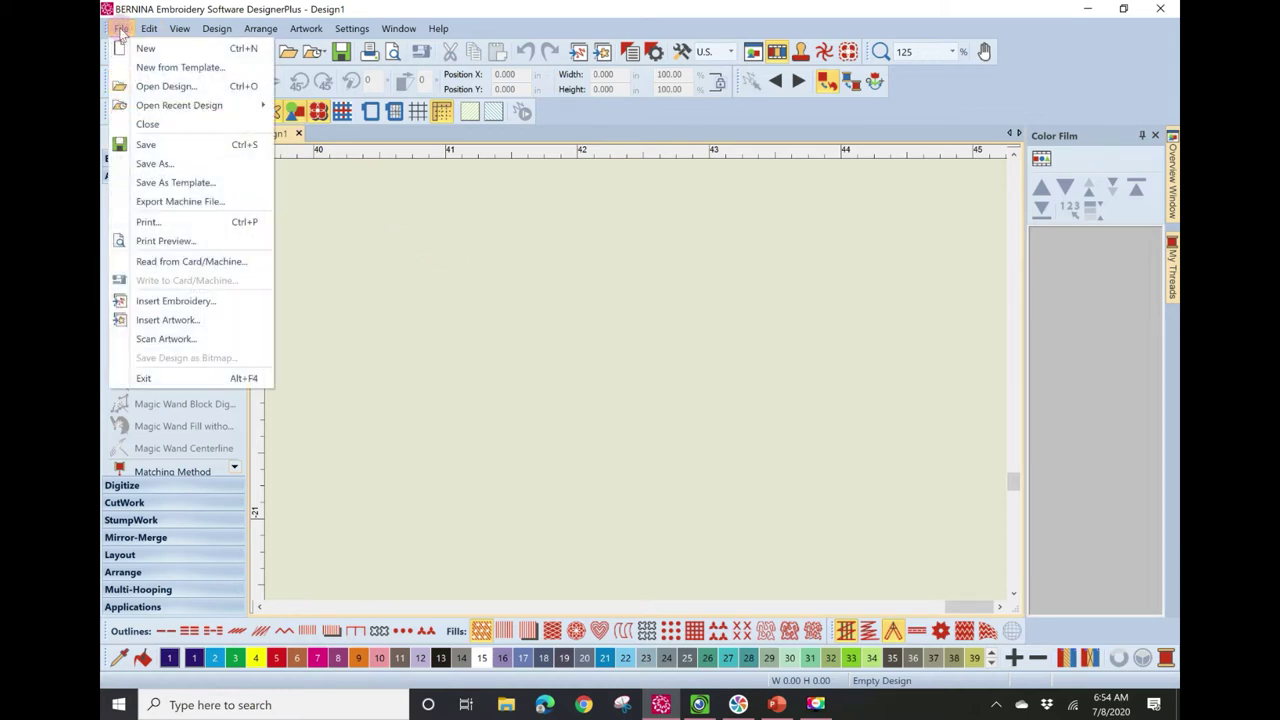
left_click(148, 163)
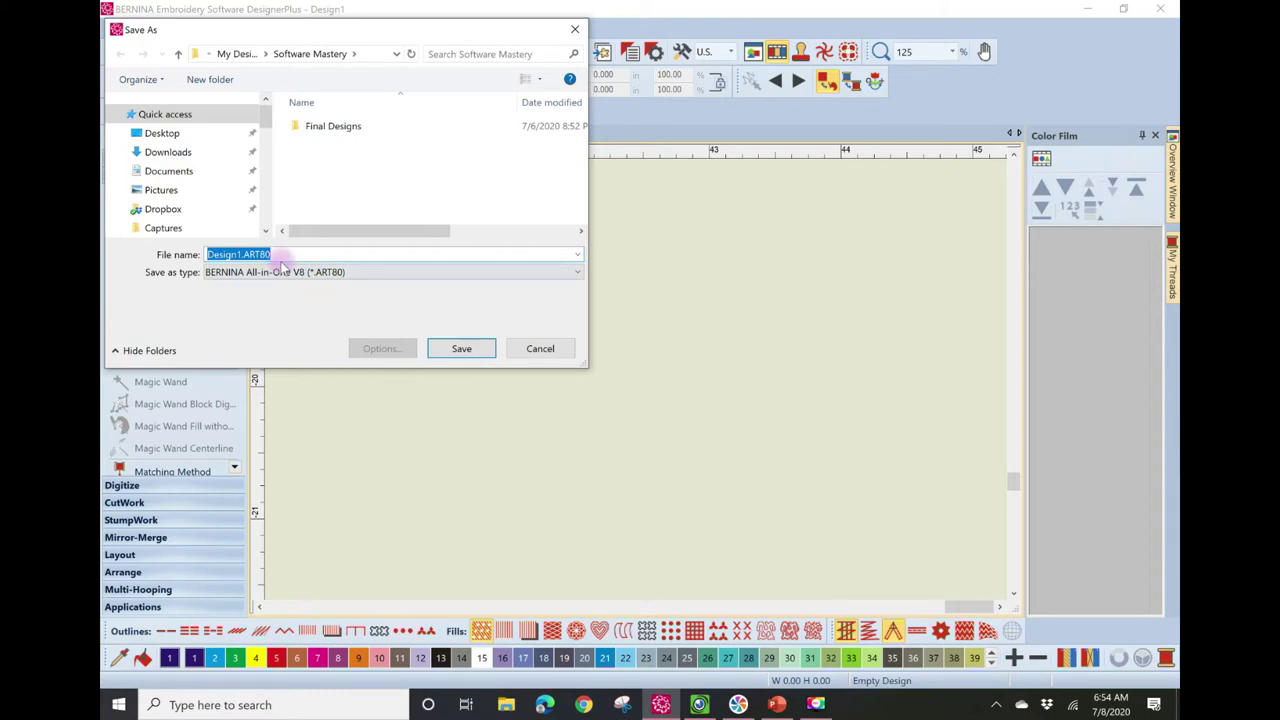
type("Letteri")
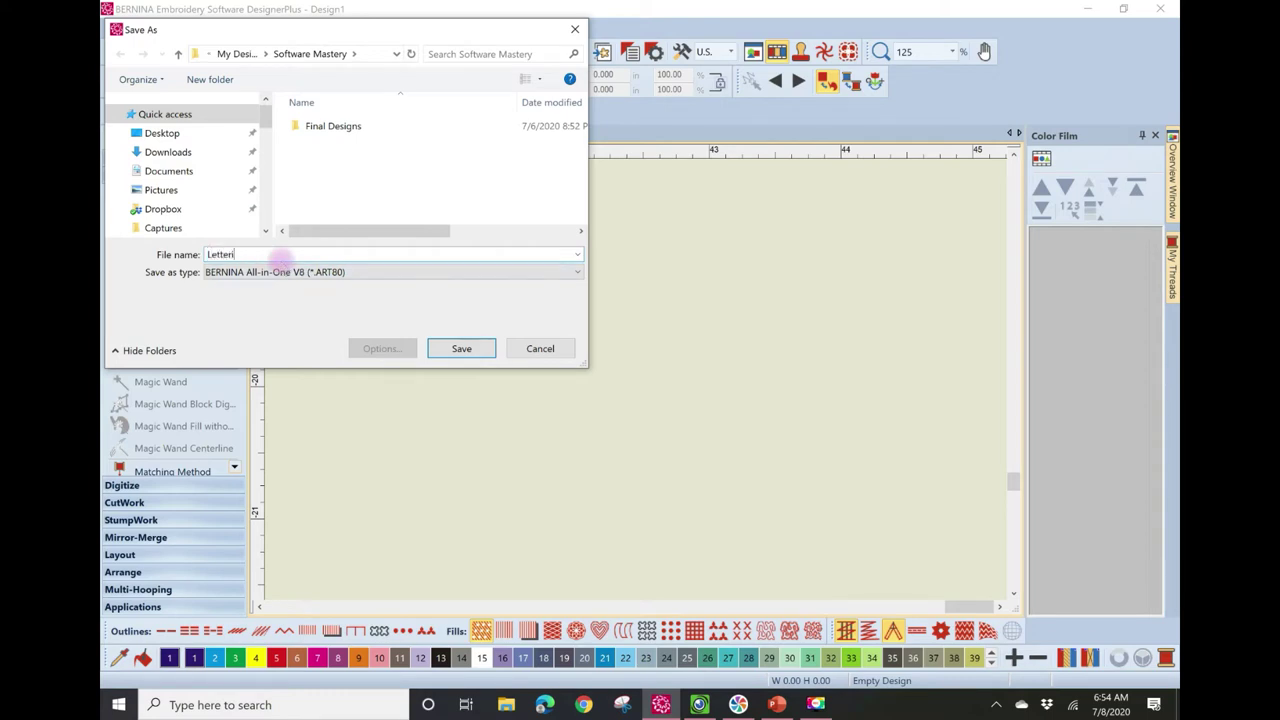
type("ng Basics")
left_click(461, 349)
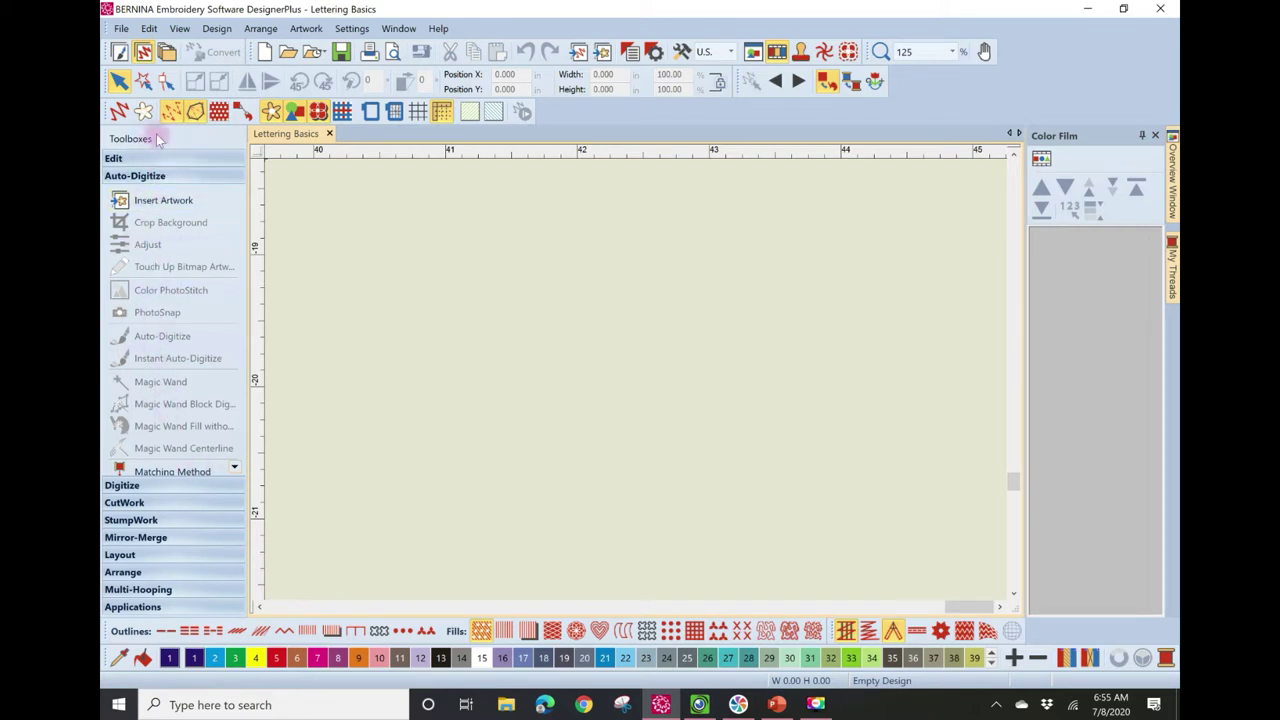
- Expand the Digitize toolbox and look through its full list of tools, without inserting a graphic marker
left_click(124, 487)
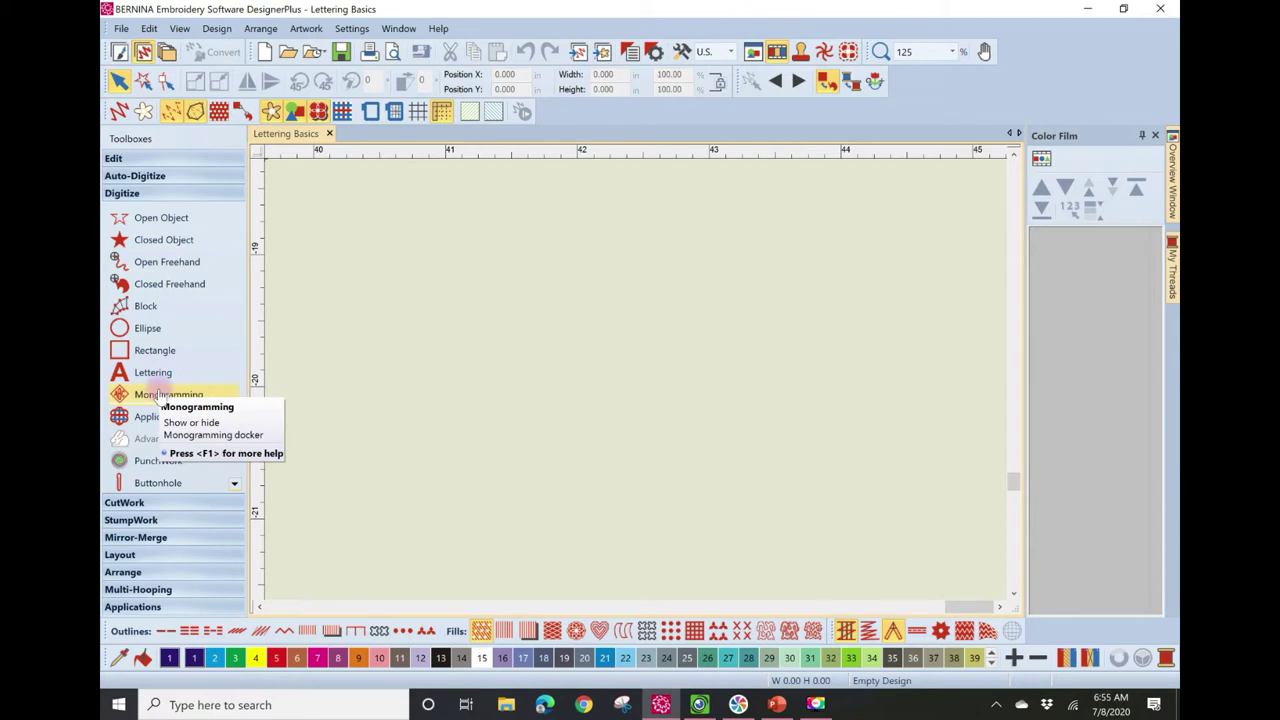
left_click(233, 487)
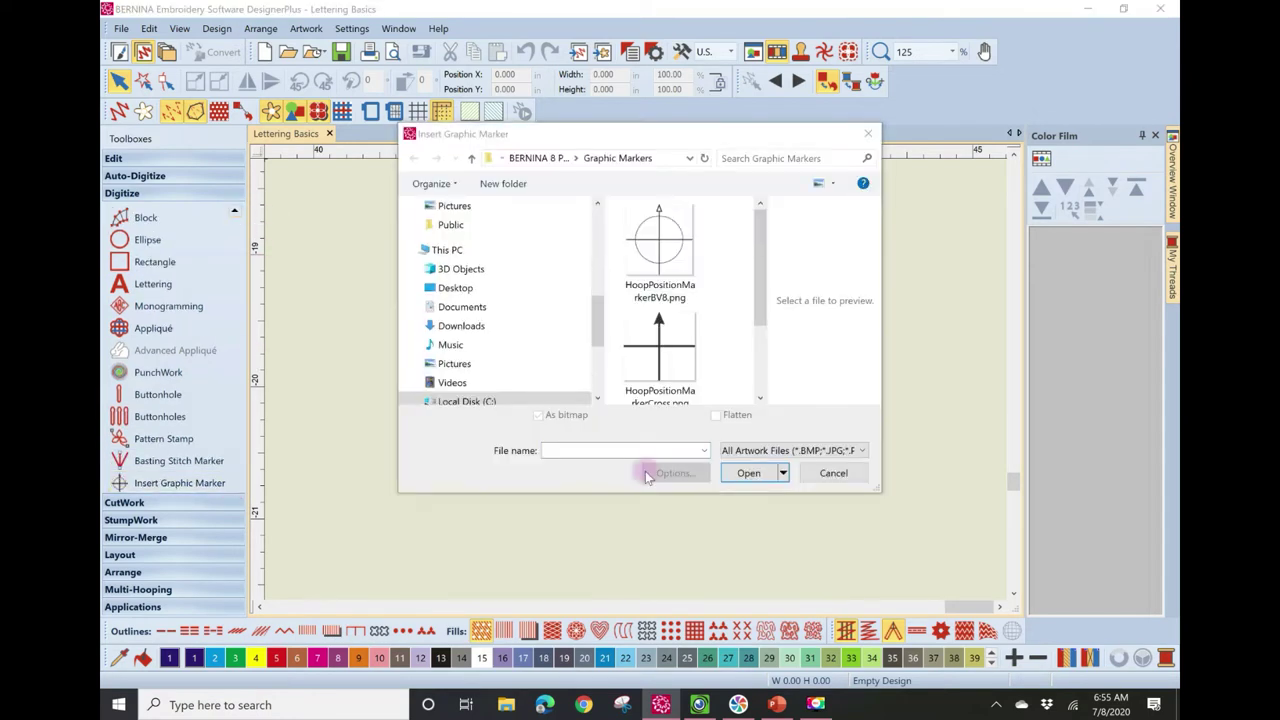
left_click(836, 472)
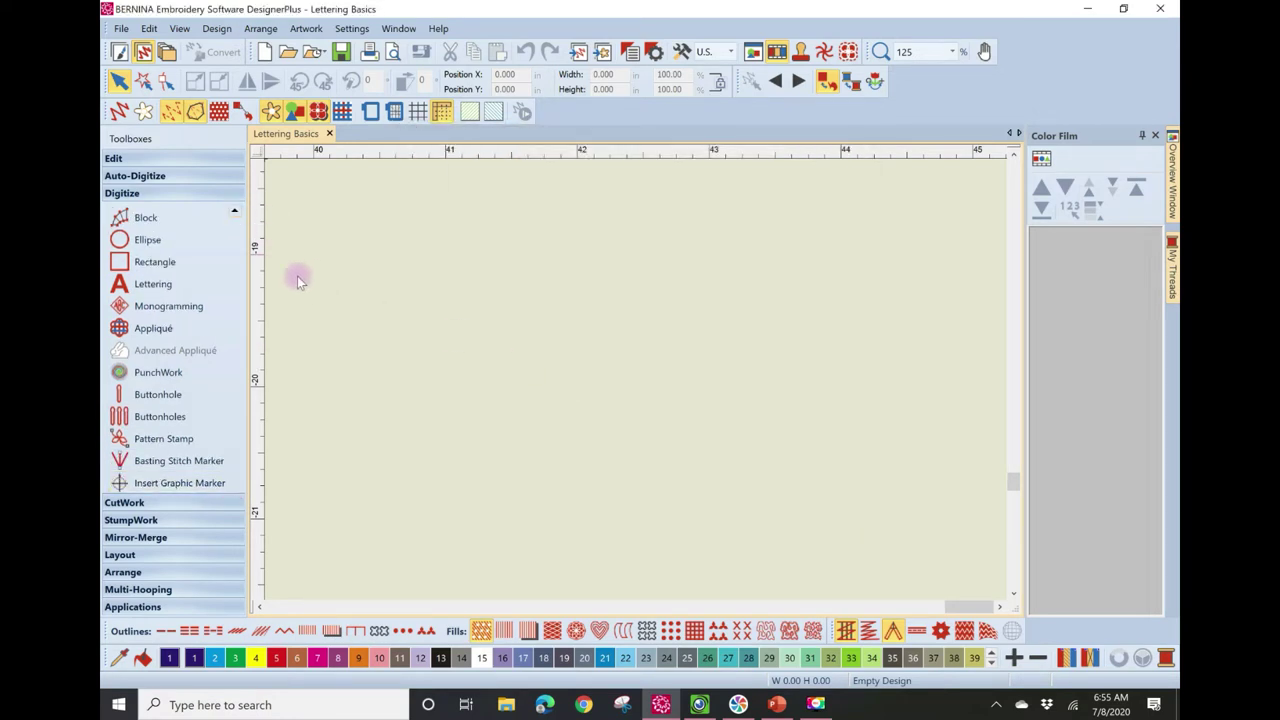
left_click(233, 213)
left_click(233, 213)
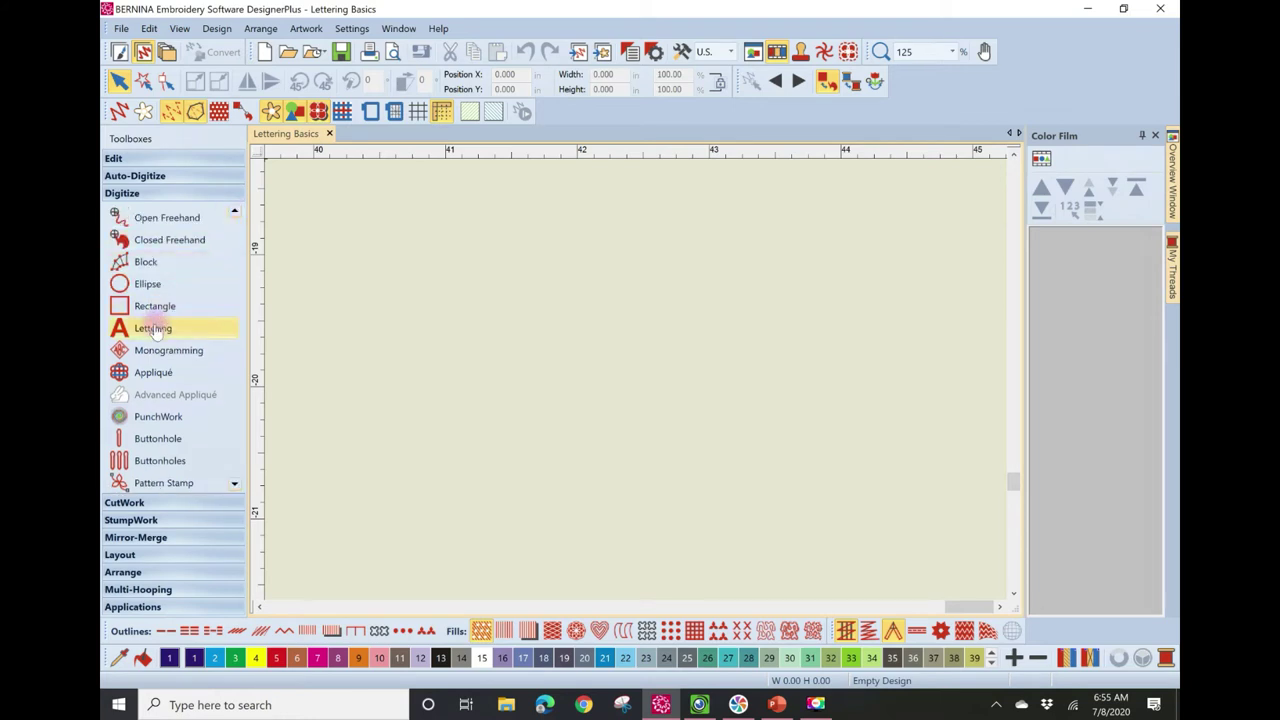
- Create a lettering object reading "BERNINA" on the empty design with the Lettering tool
left_click(152, 330)
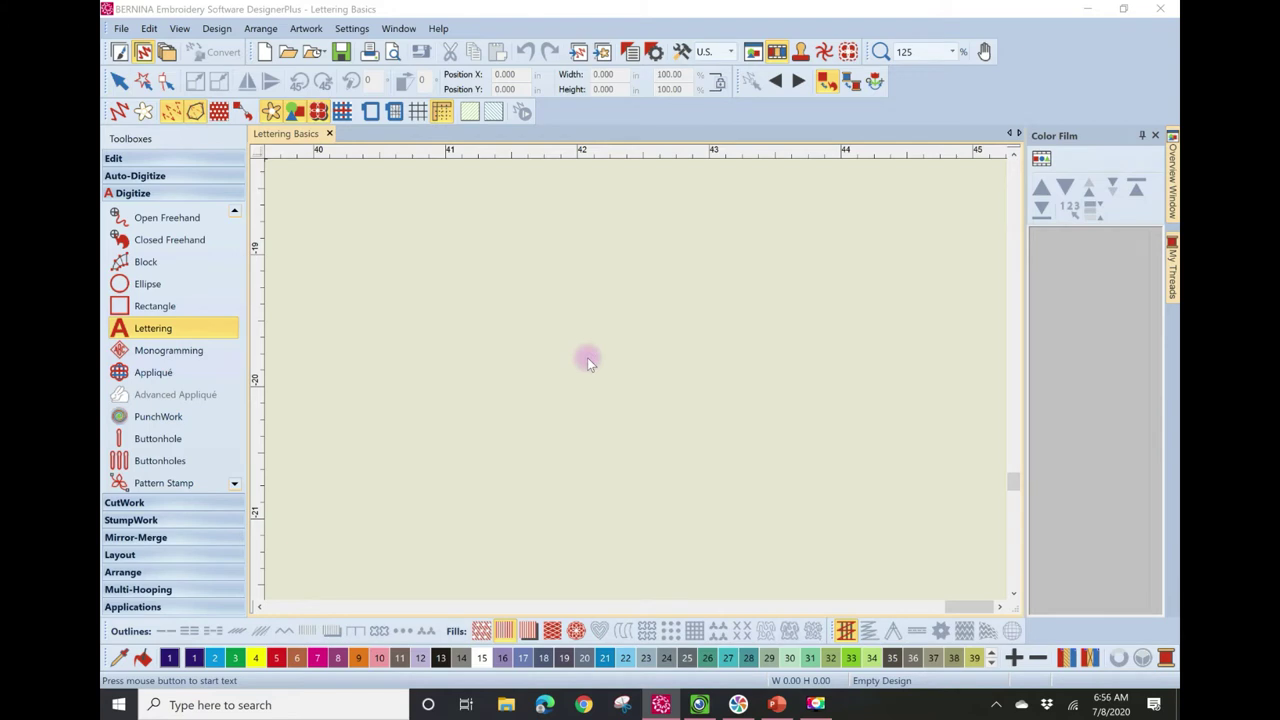
scroll(588, 362, "up", 1)
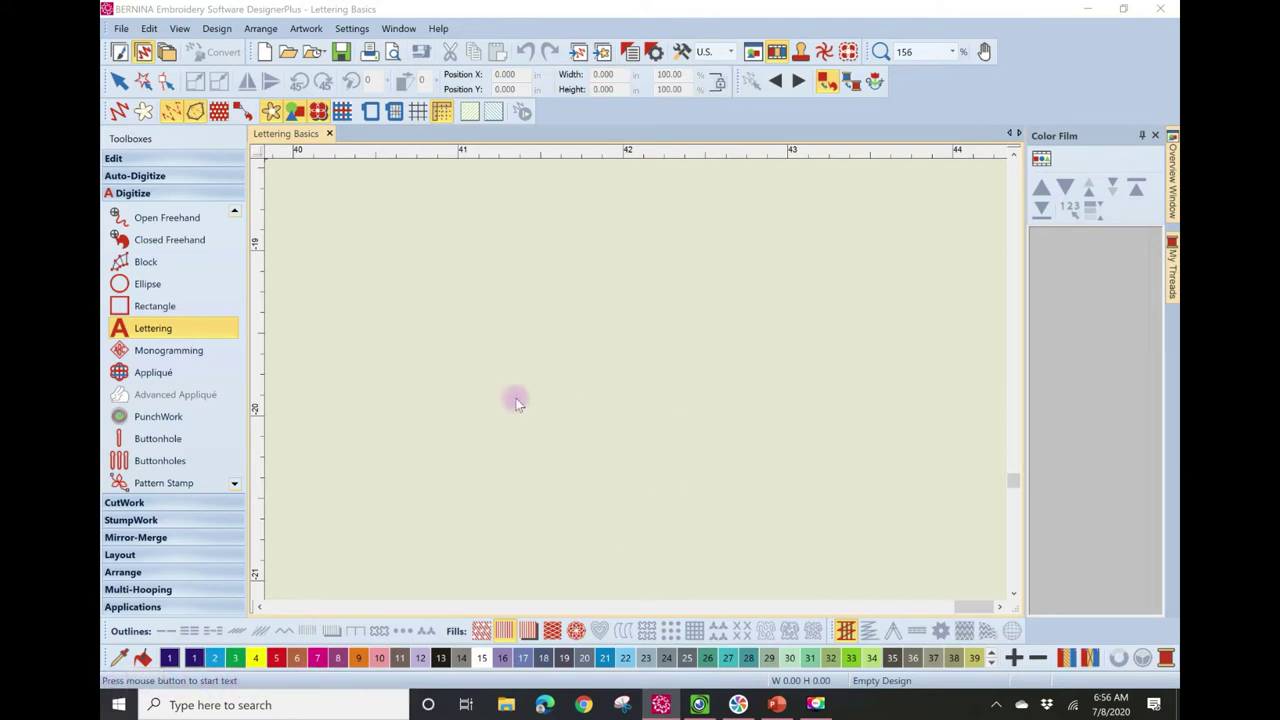
left_click(401, 326)
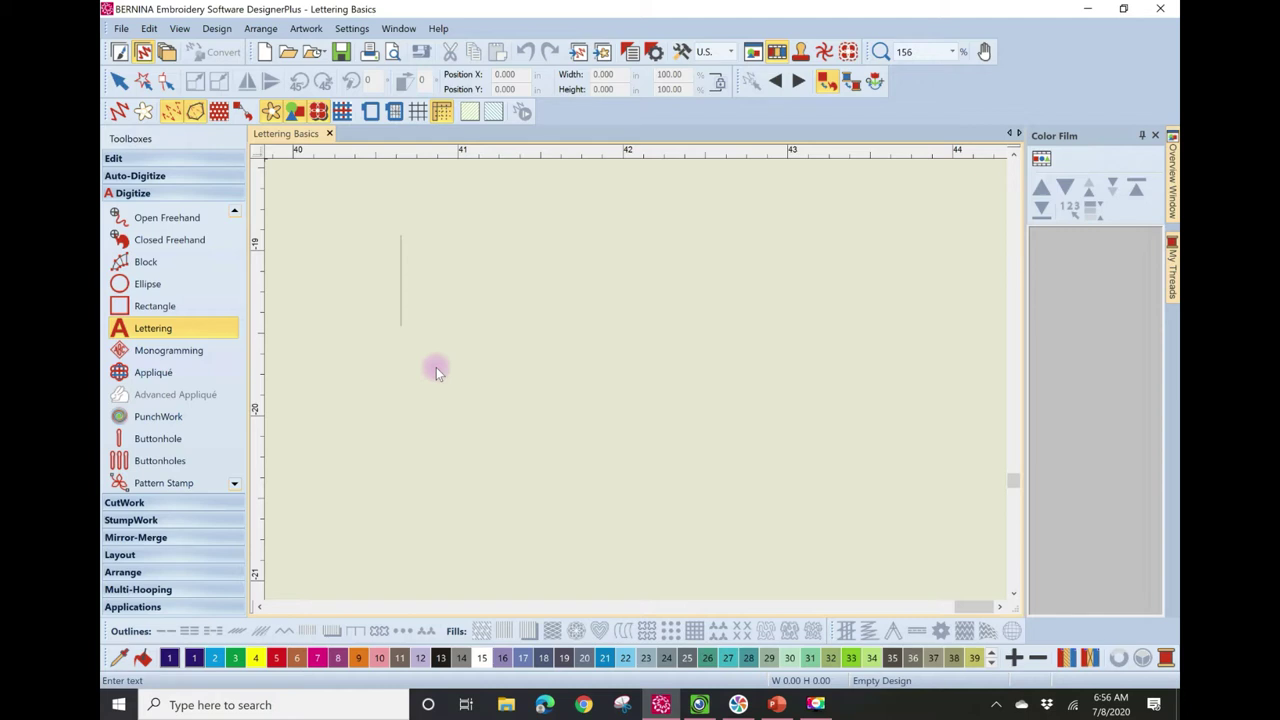
type("BERNINA")
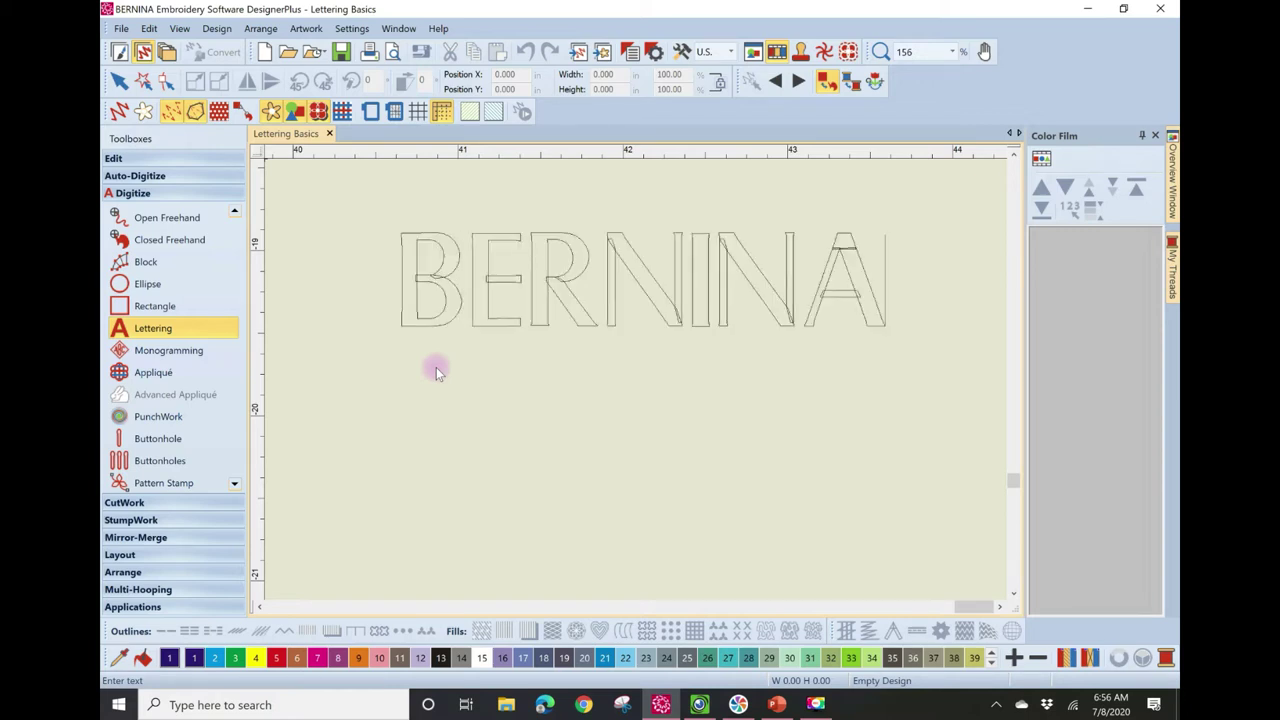
key("Return")
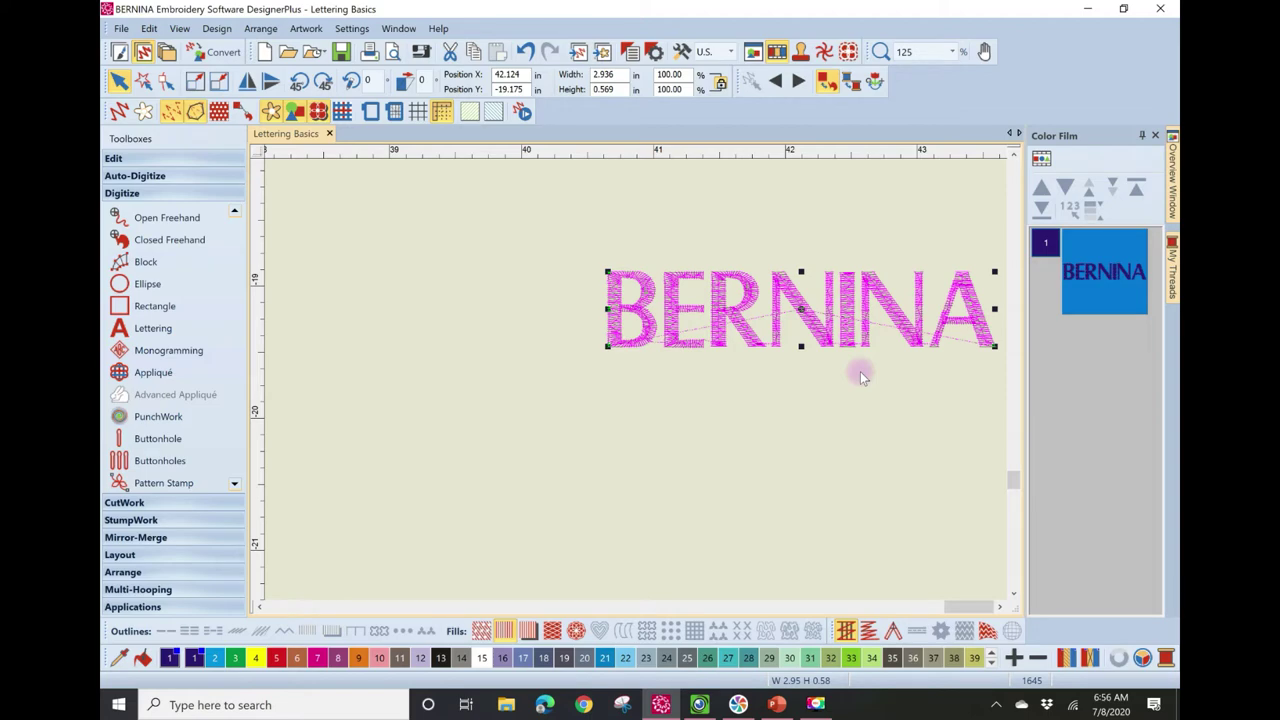
- Examine the BERNINA lettering at several zoom levels, in both Artistic View and stitch view
scroll(635, 379, "up", 4)
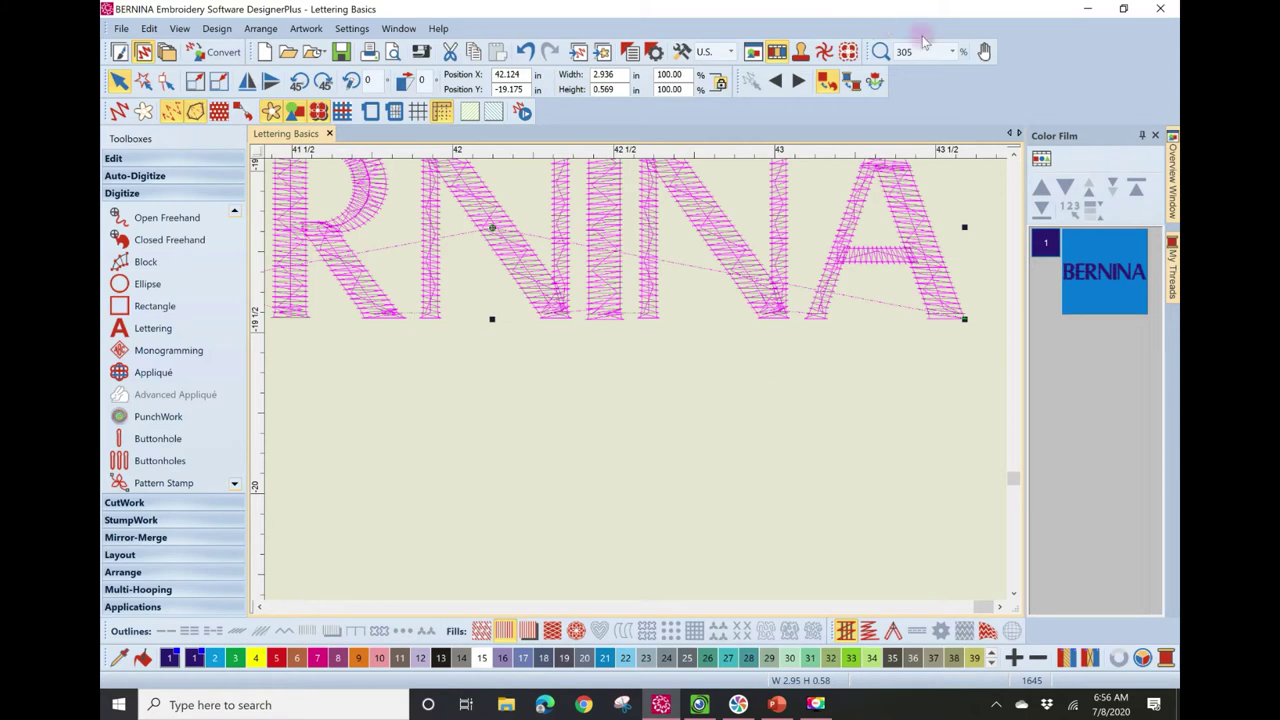
left_click(960, 54)
left_click(915, 156)
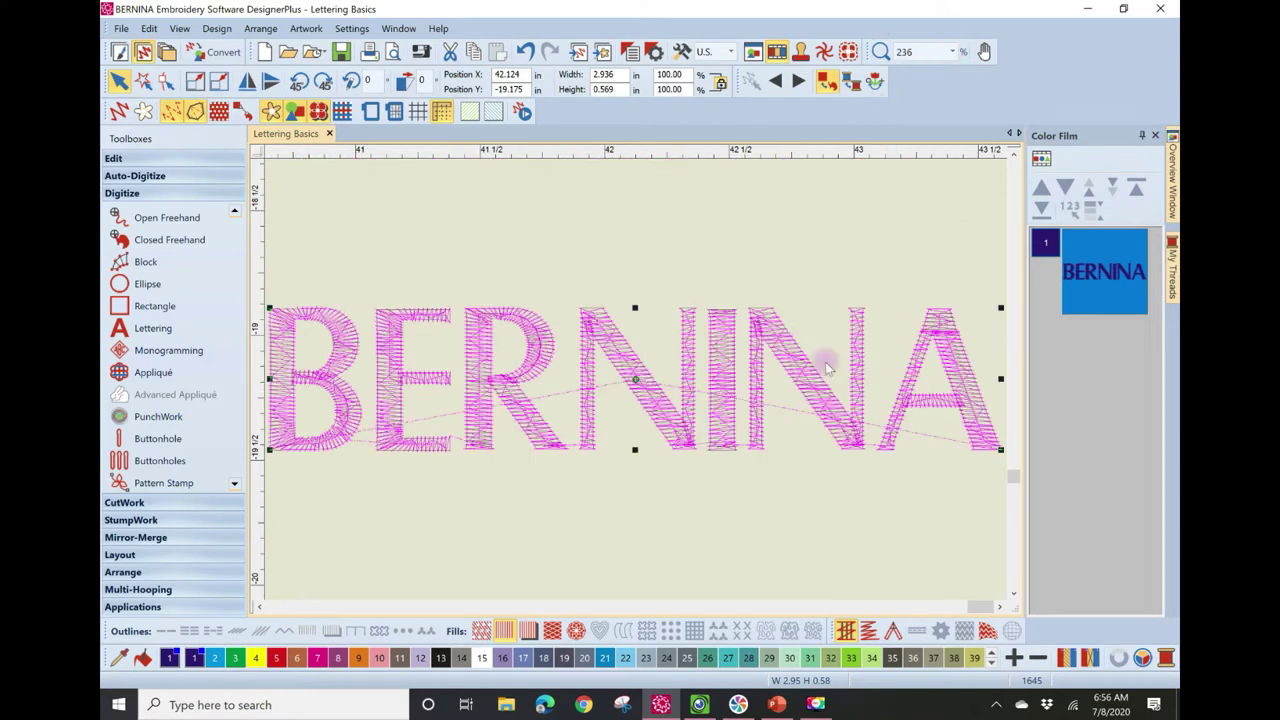
scroll(825, 362, "up", 1)
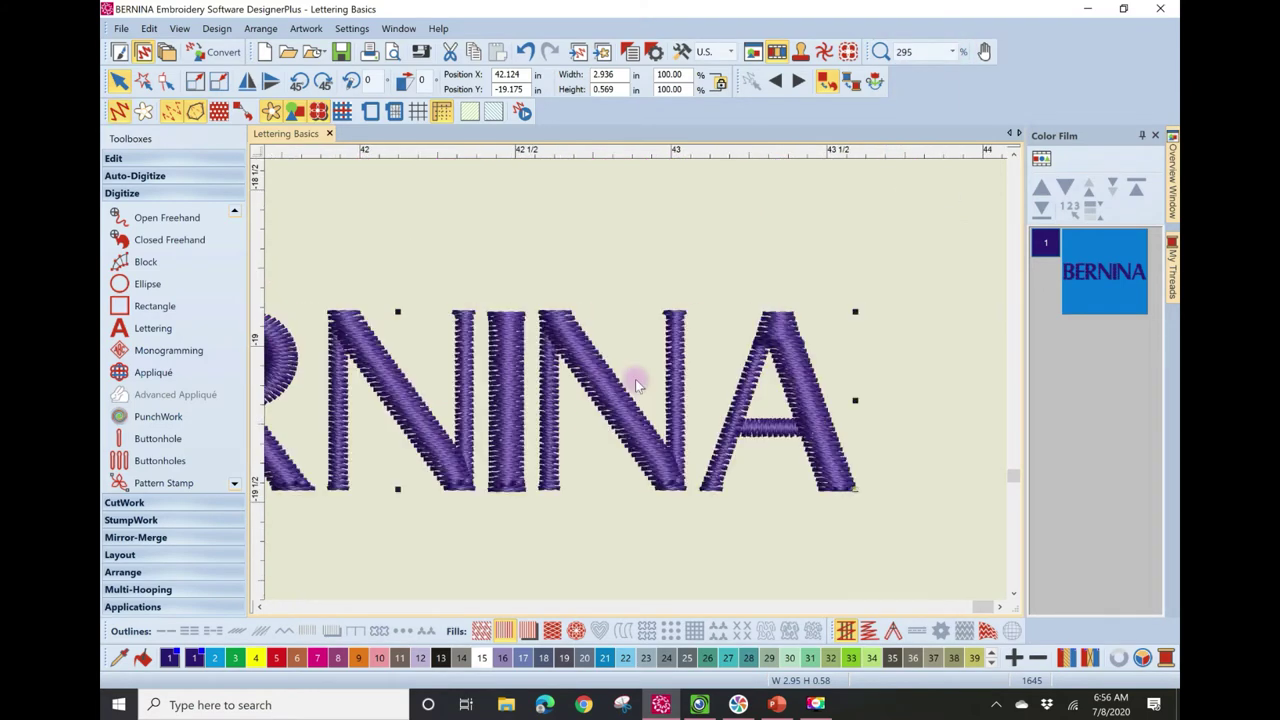
left_click(958, 52)
left_click(915, 156)
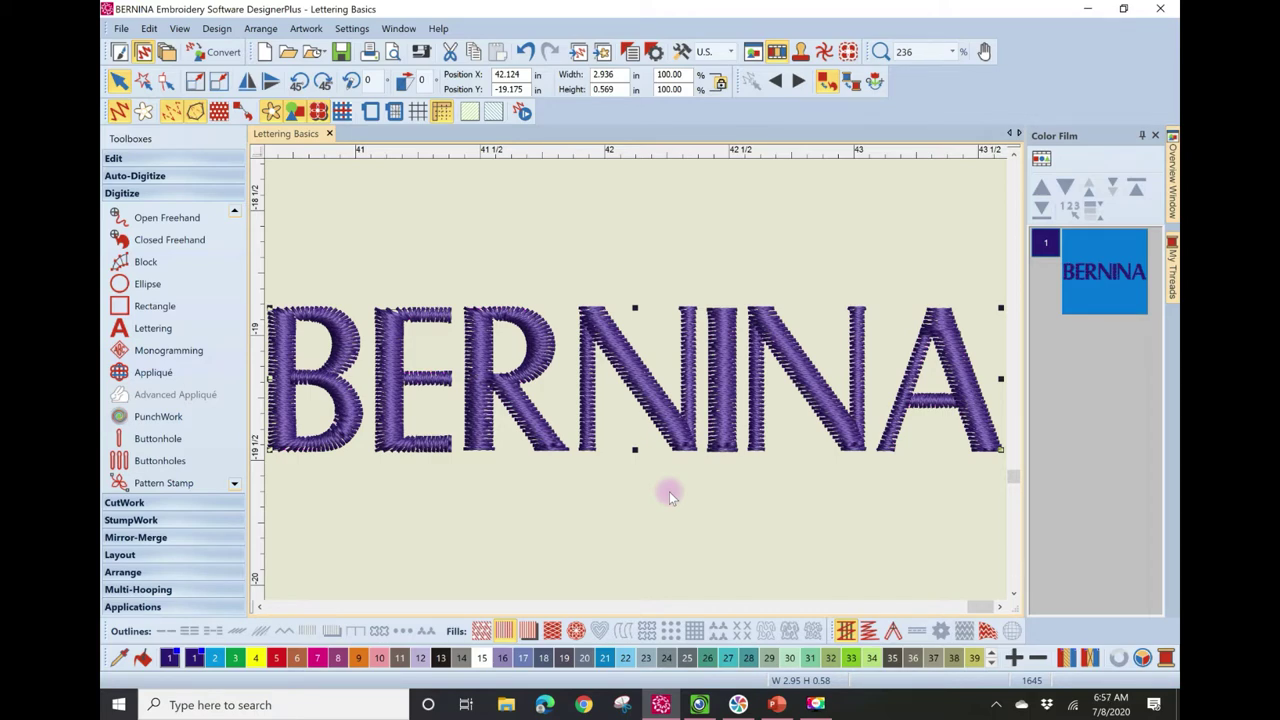
key("t")
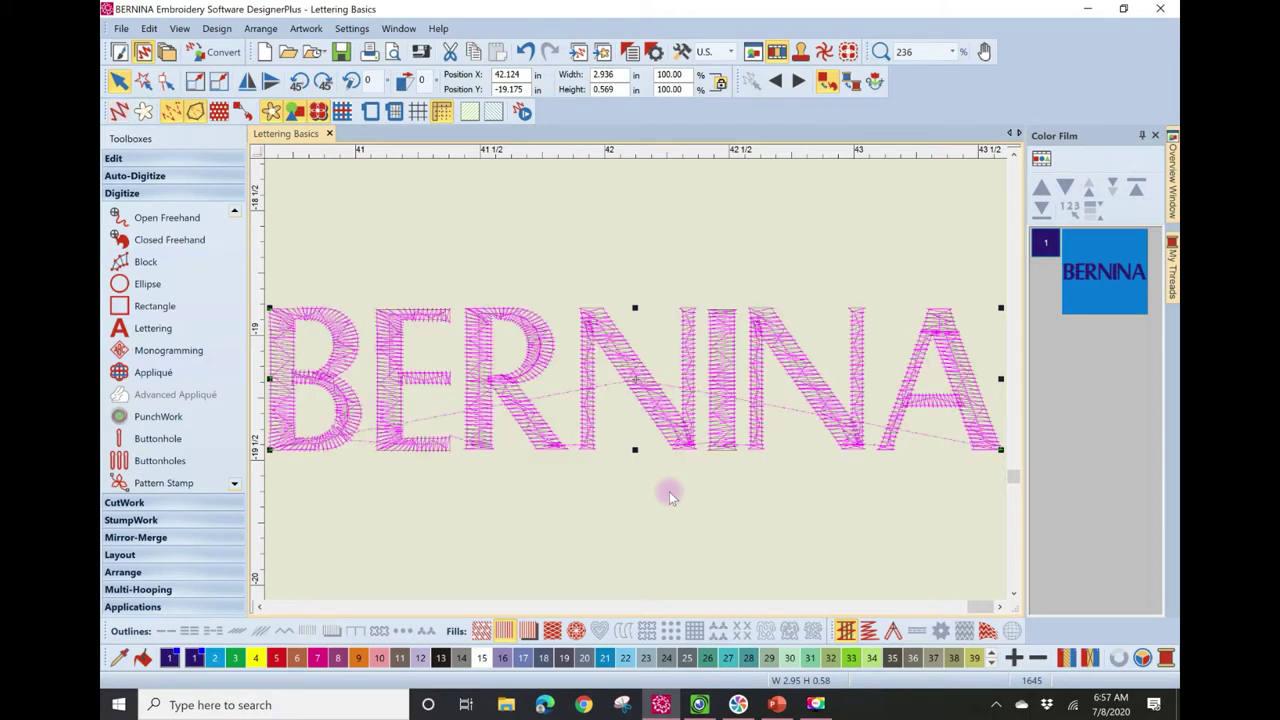
scroll(698, 479, "down", 2)
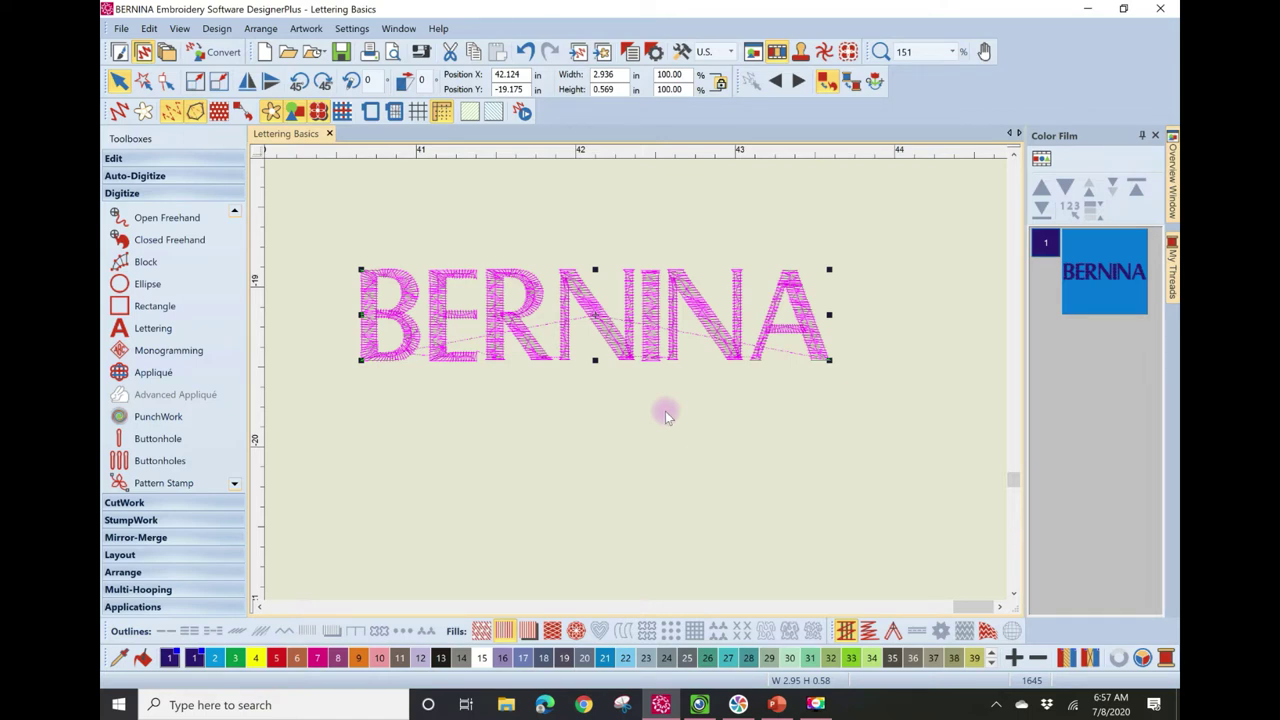
scroll(667, 416, "down", 1)
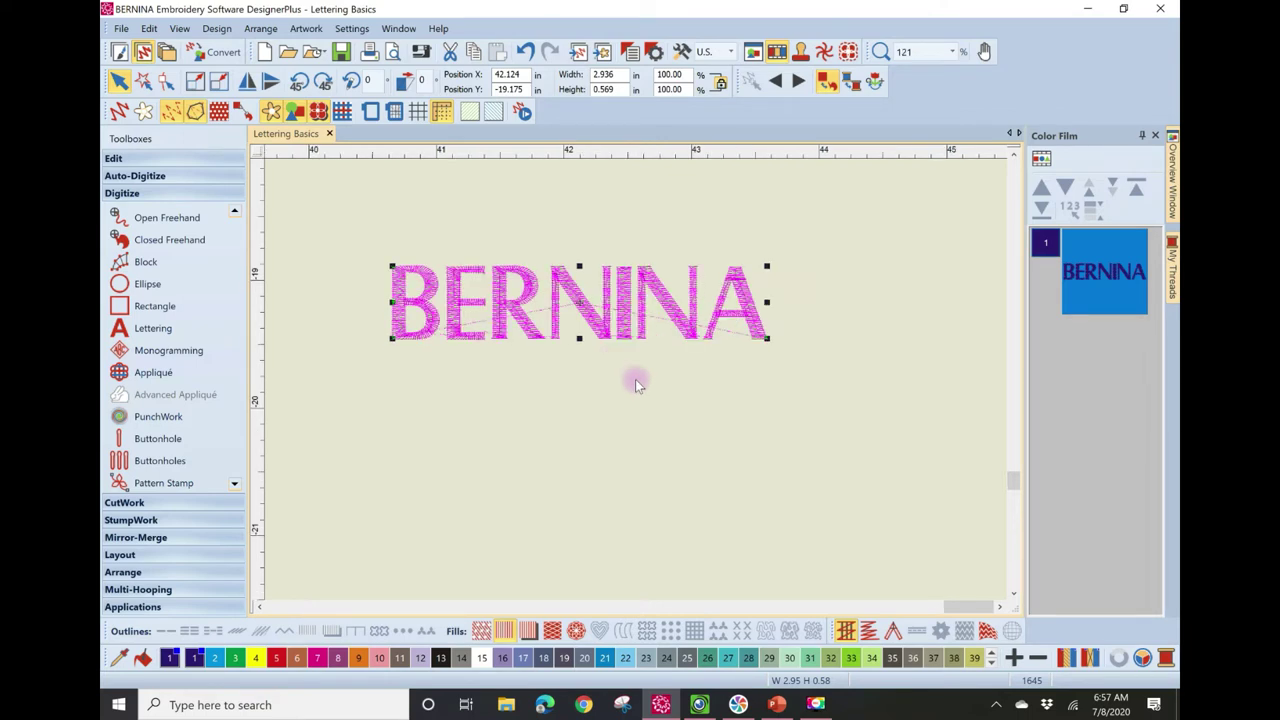
- Open the object properties of the BERNINA lettering and pick the Ketchikan font
double_click(592, 320)
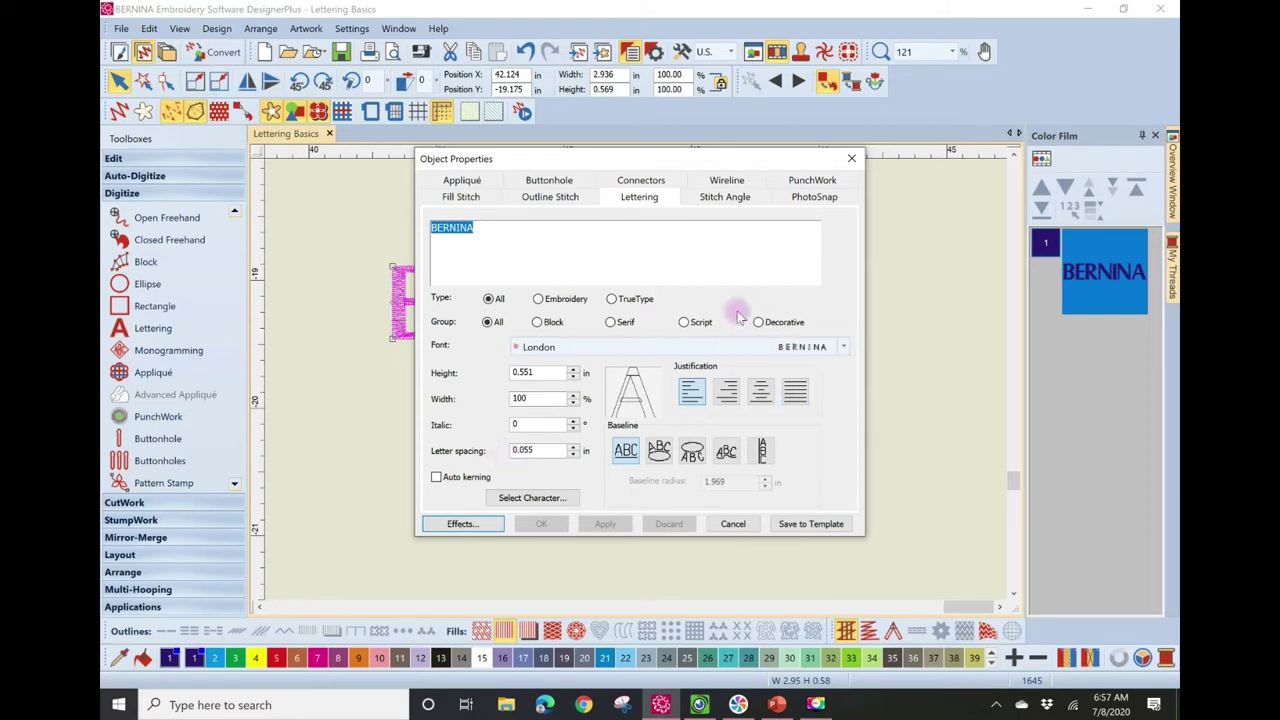
left_click(845, 347)
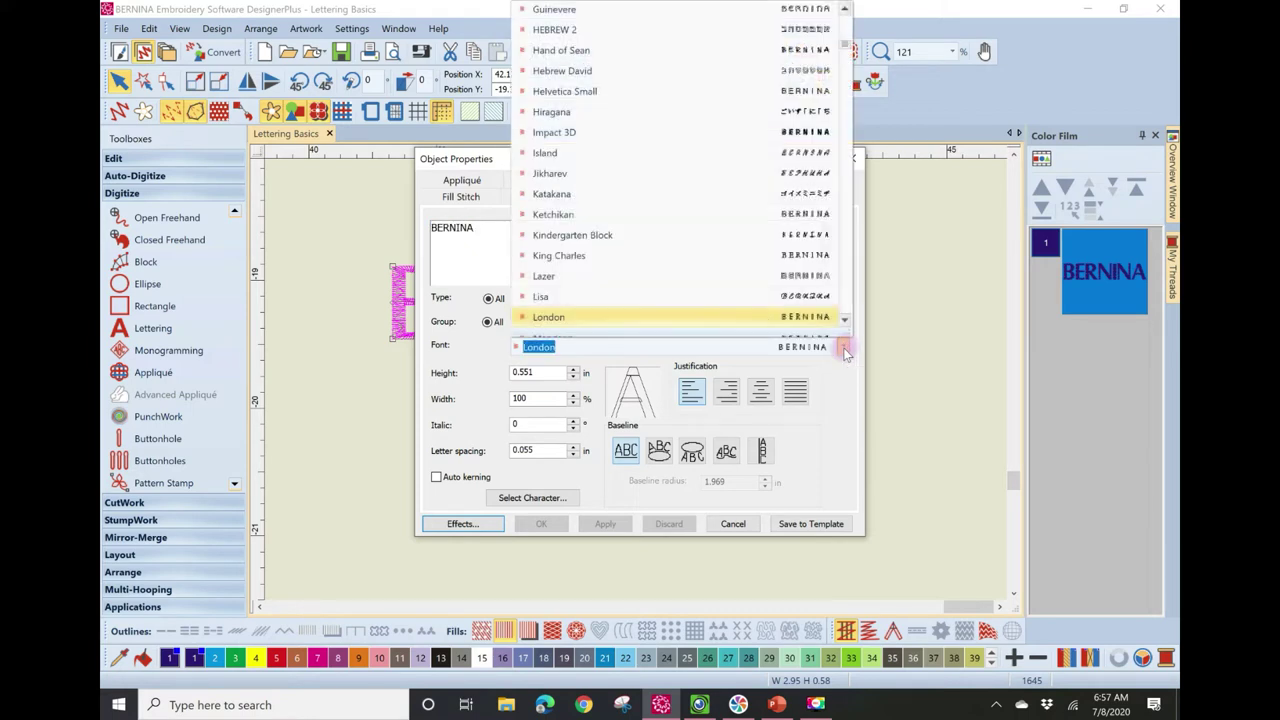
scroll(843, 348, "down", 1)
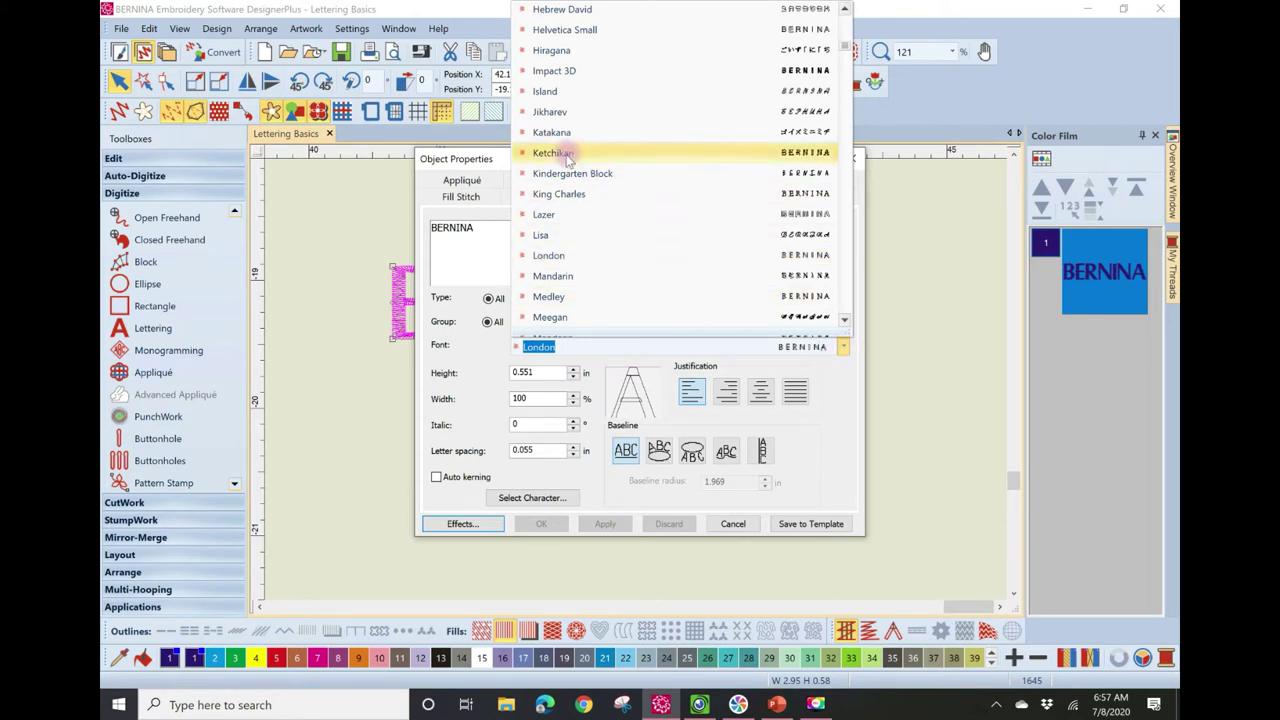
scroll(615, 332, "up", 2)
scroll(615, 332, "down", 3)
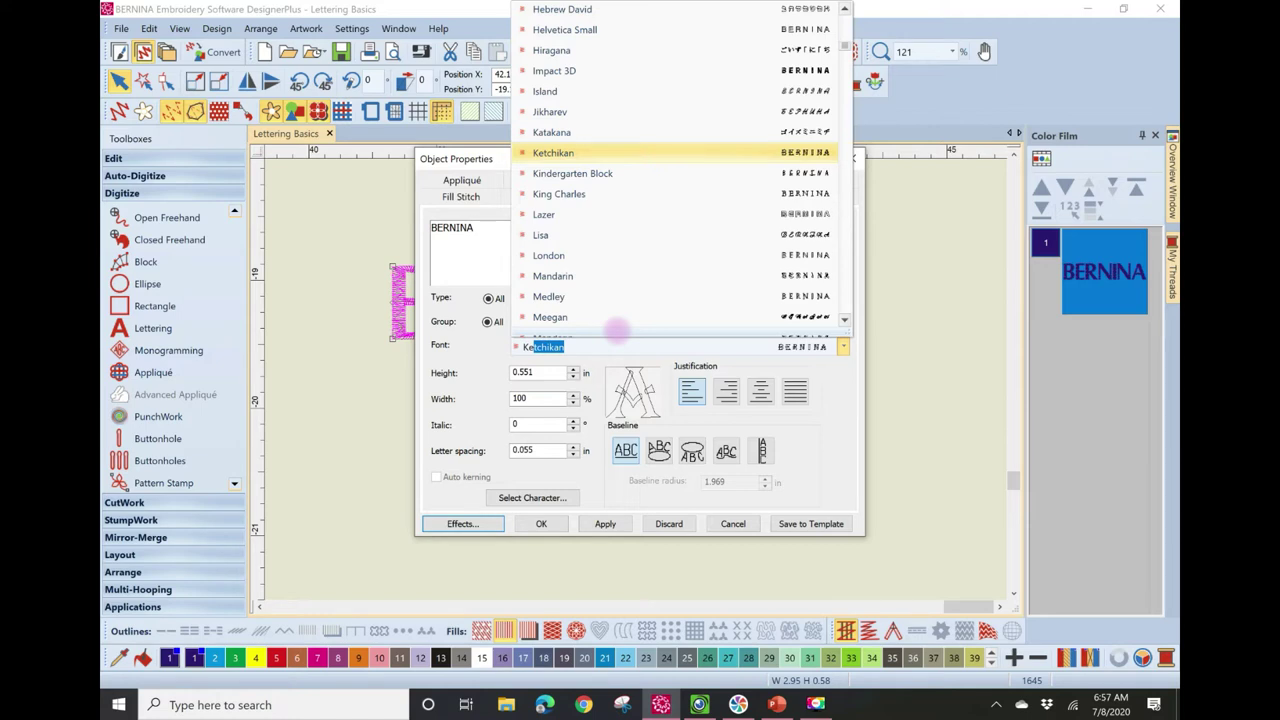
scroll(615, 332, "up", 1)
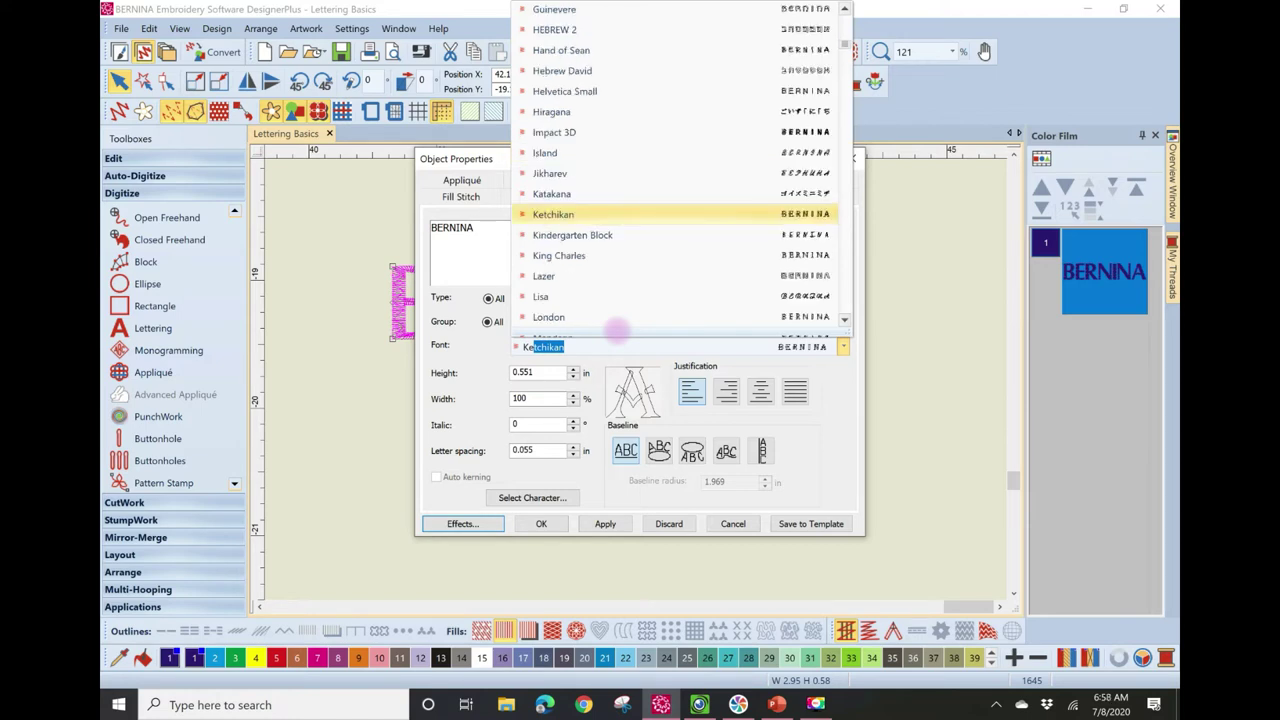
scroll(615, 332, "down", 1)
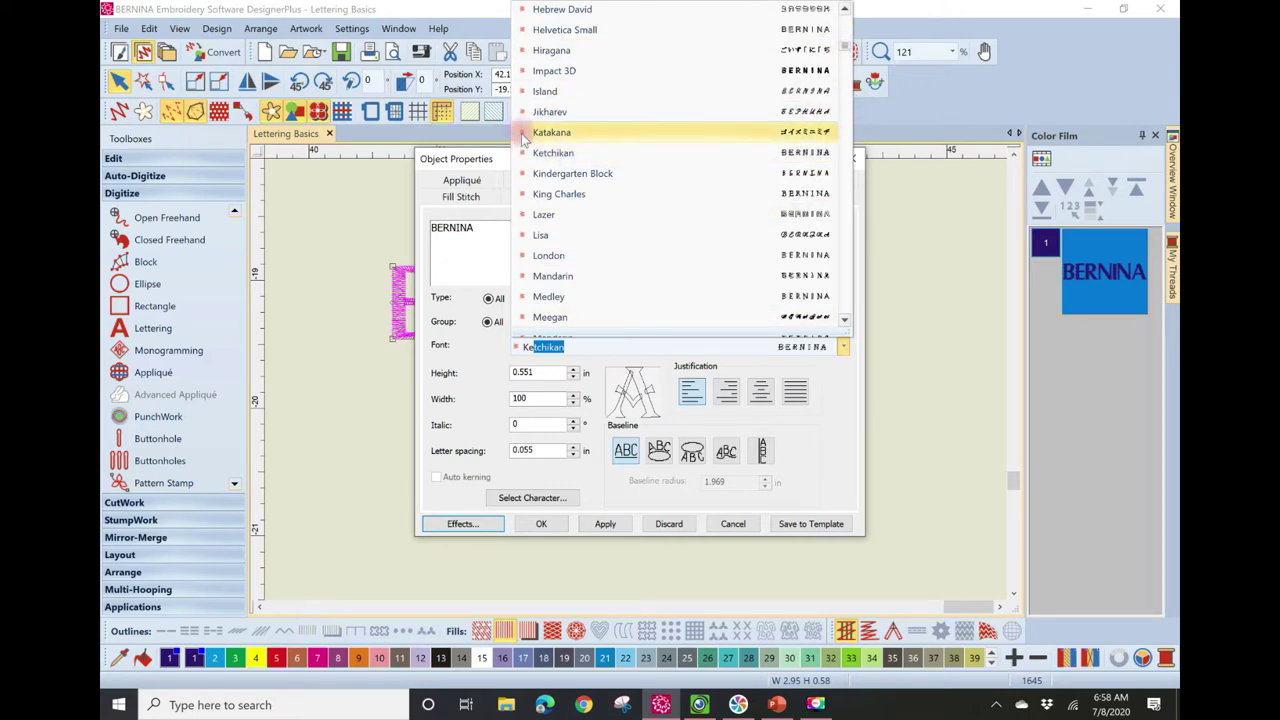
- Look through the embroidery and TrueType fonts available for the BERNINA lettering and select Ketchikan
left_click_drag(846, 50, 848, 178)
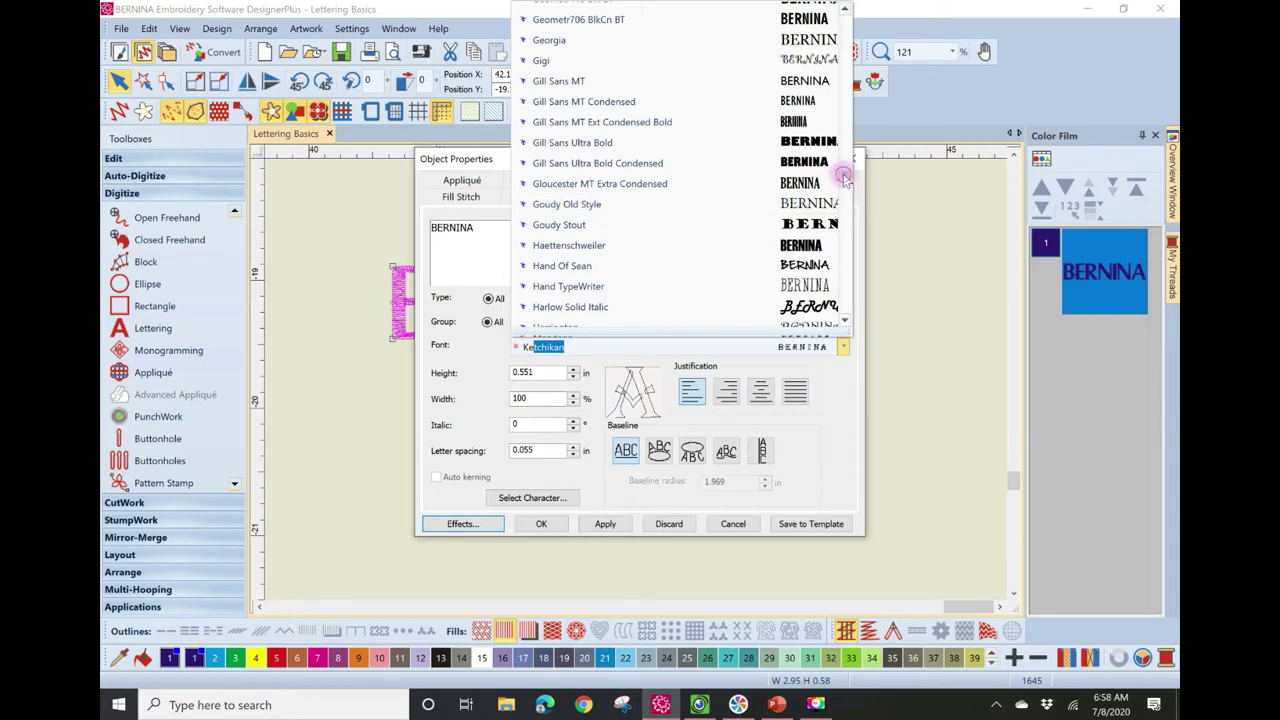
left_click_drag(845, 178, 843, 38)
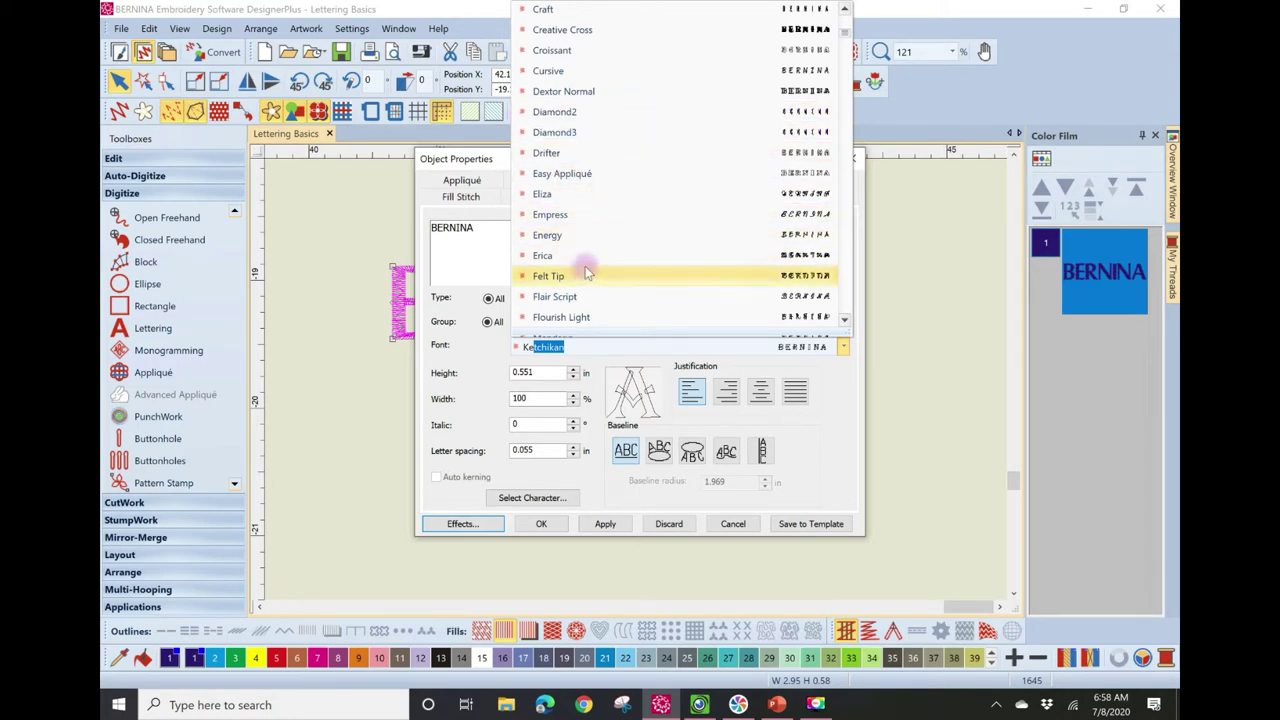
left_click(845, 322)
left_click(845, 322)
left_click(845, 322)
left_click(845, 322)
left_click(845, 322)
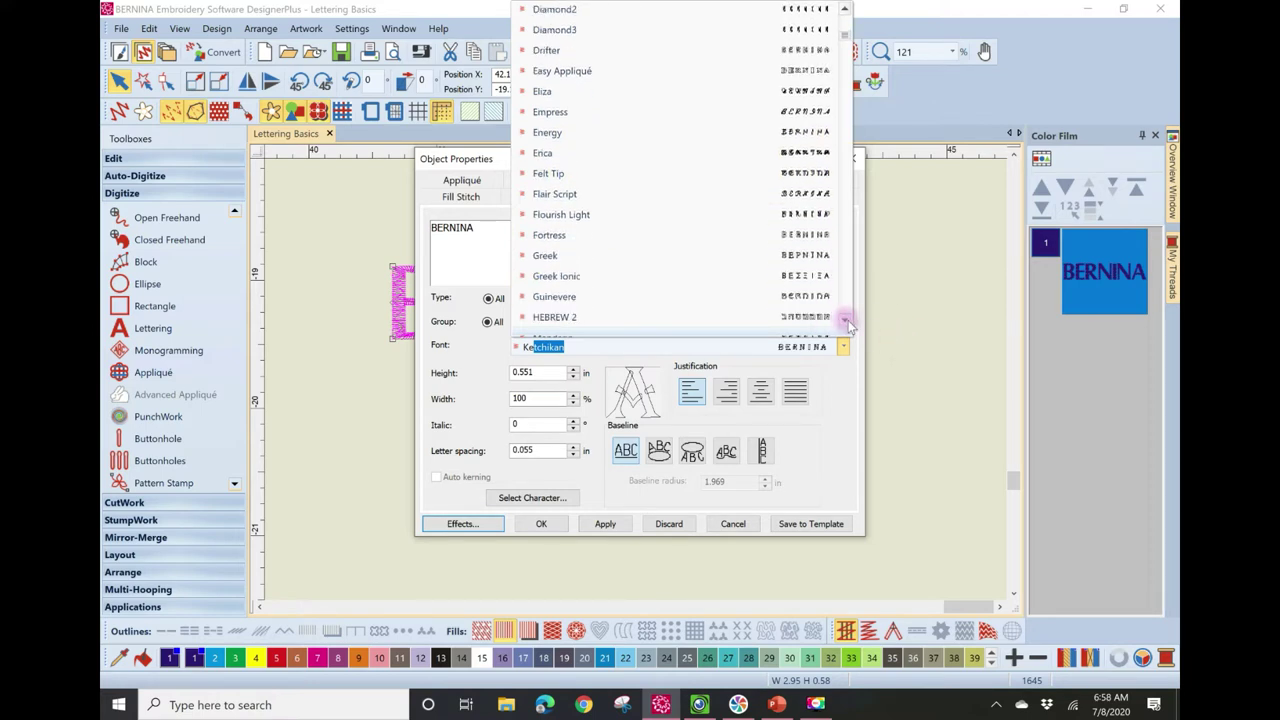
left_click(845, 322)
left_click(845, 322)
left_click(845, 322)
left_click(845, 322)
left_click(846, 322)
left_click(846, 322)
left_click(846, 322)
left_click(846, 322)
left_click(846, 322)
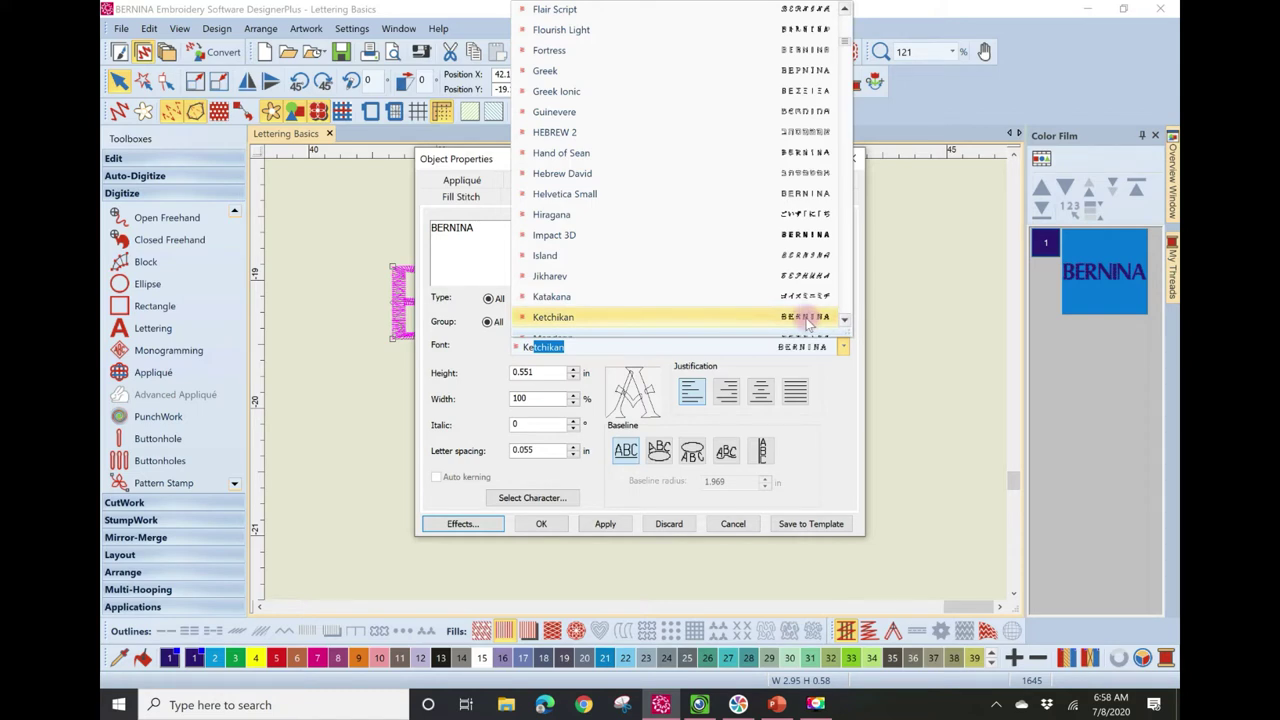
scroll(808, 322, "down", 10)
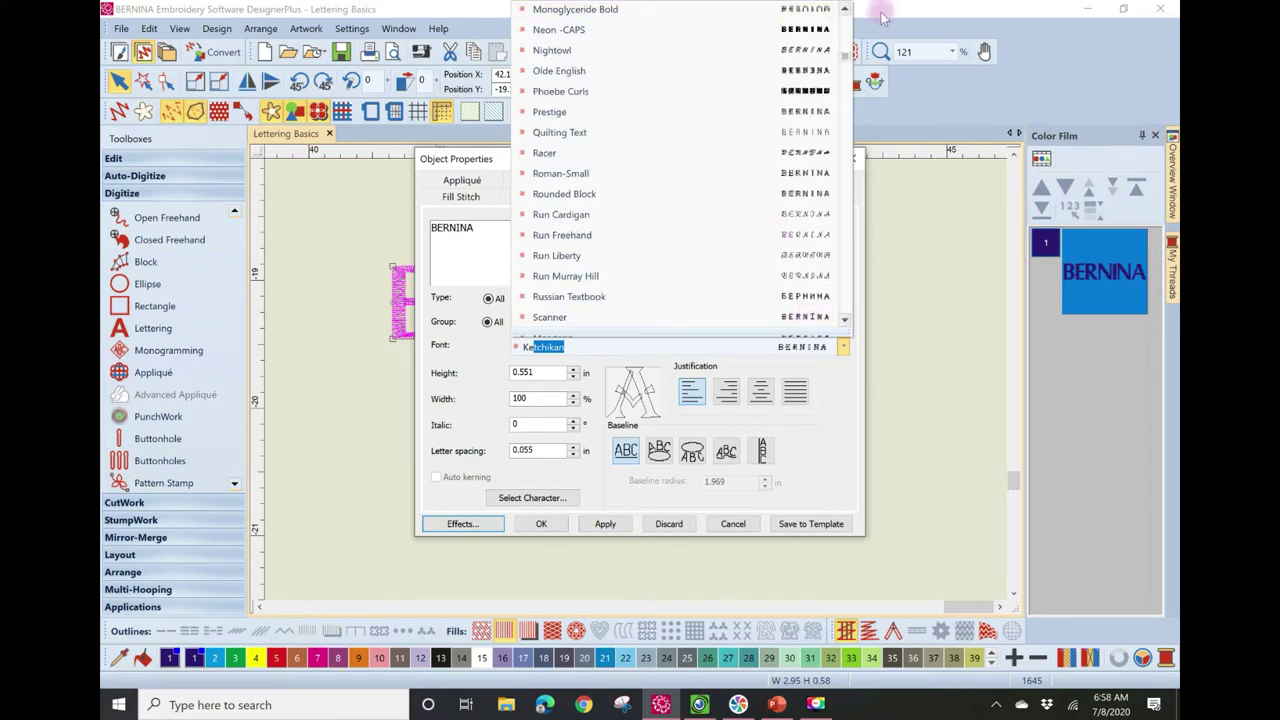
left_click(845, 10)
left_click(845, 10)
scroll(845, 10, "up", 5)
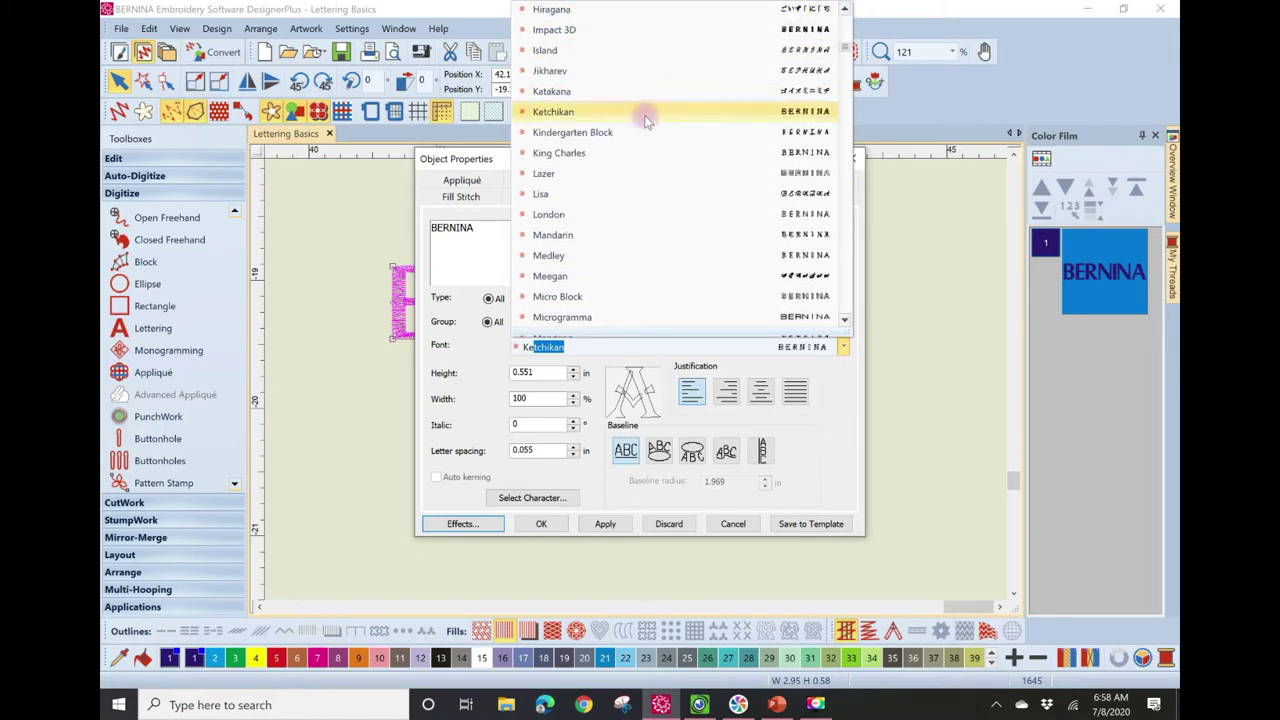
left_click(645, 117)
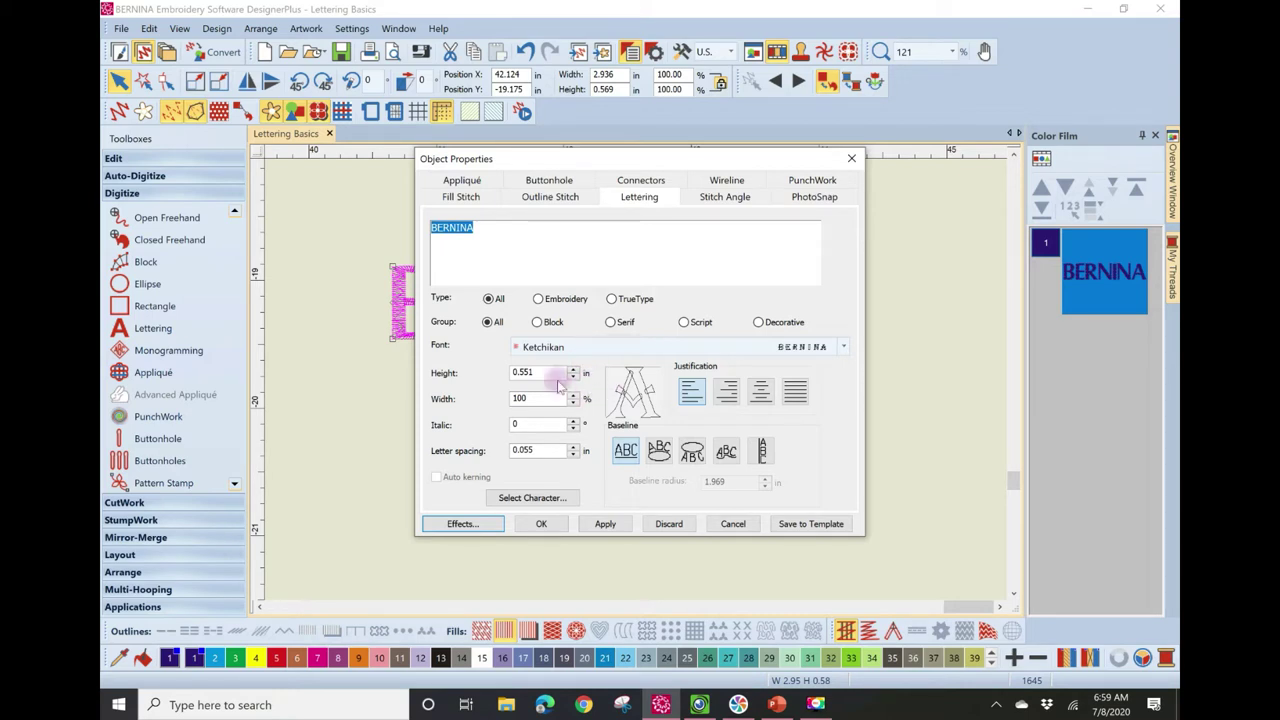
- Set the BERNINA lettering's height to 15 mm and its width to 99 %, and apply the properties
double_click(510, 372)
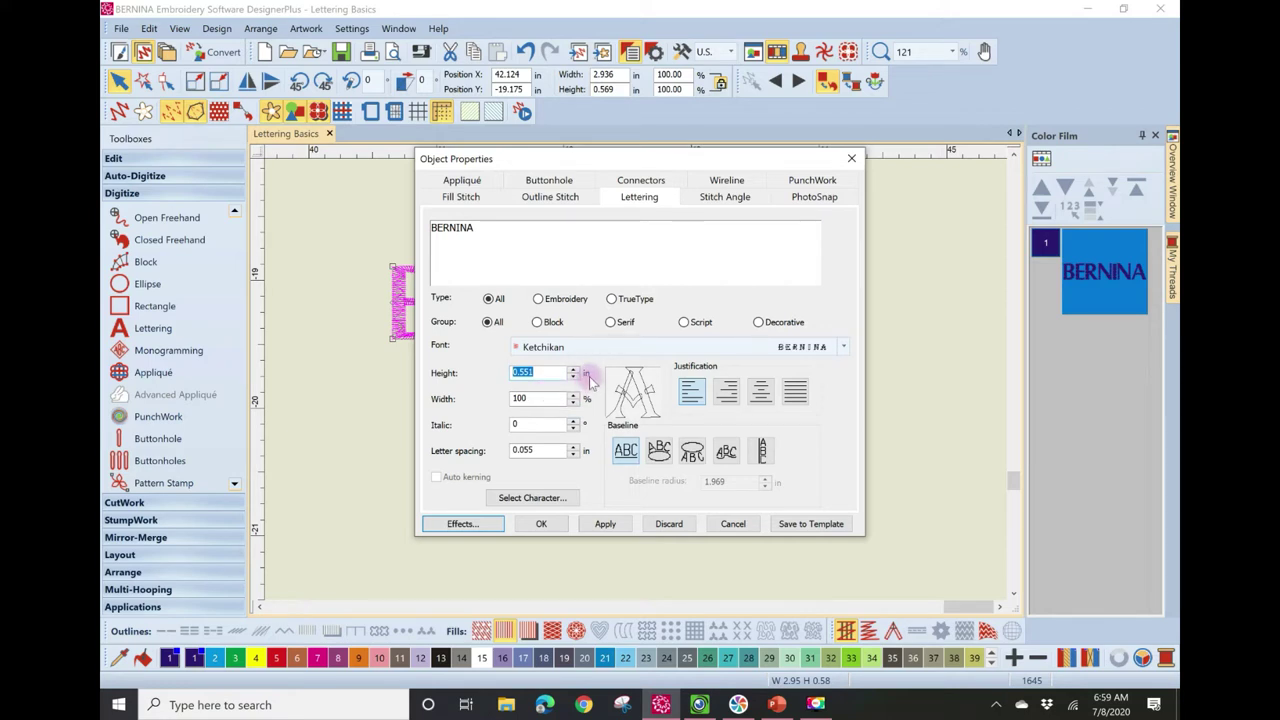
type("15")
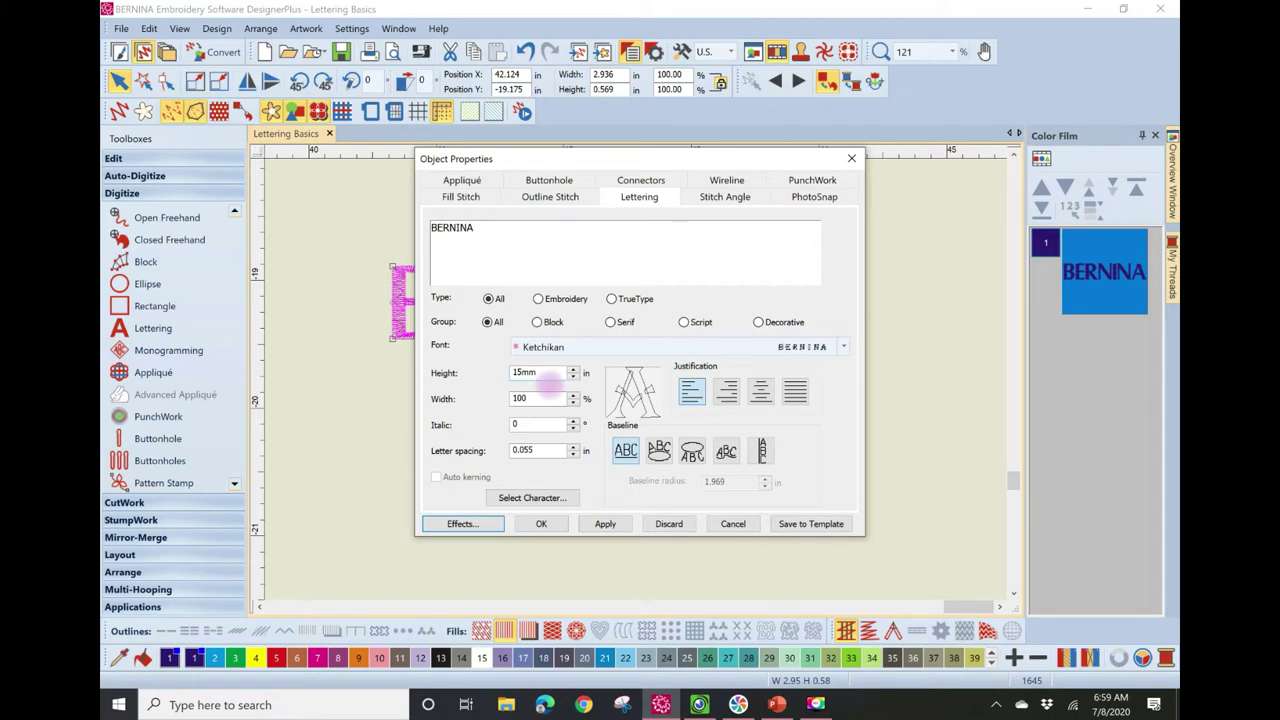
type("mm")
key("Tab")
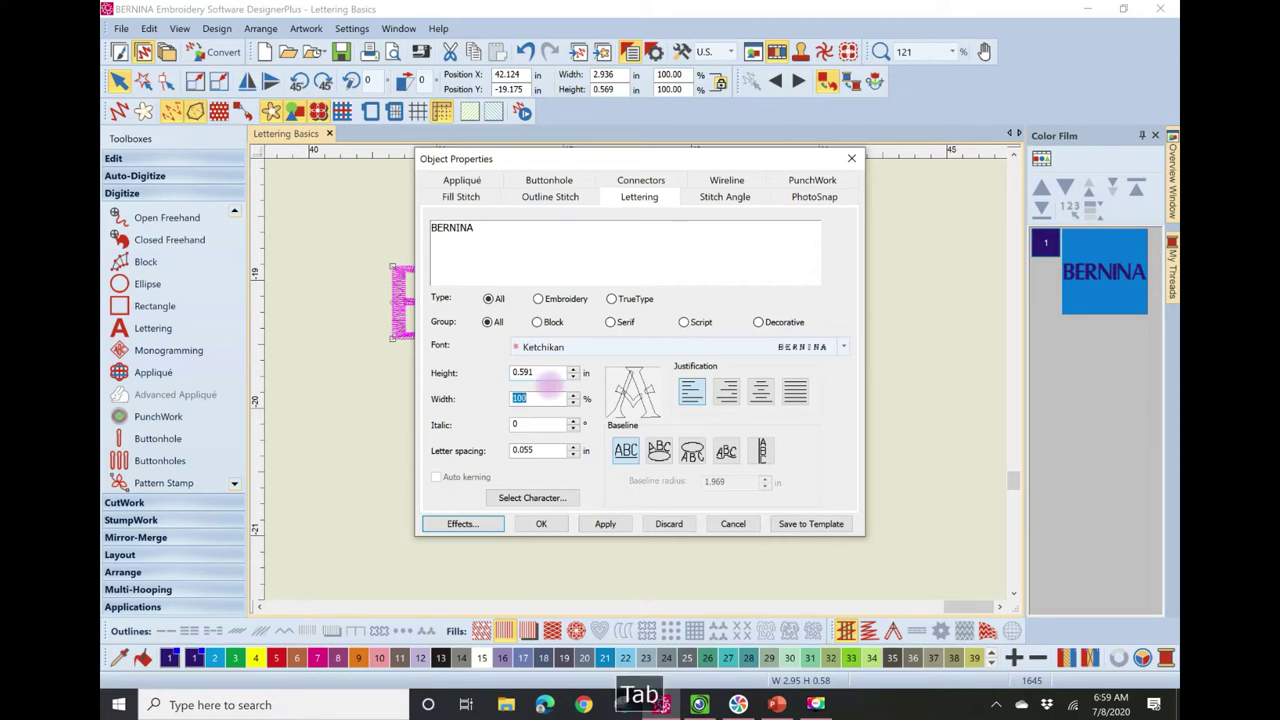
type("99")
double_click(548, 372)
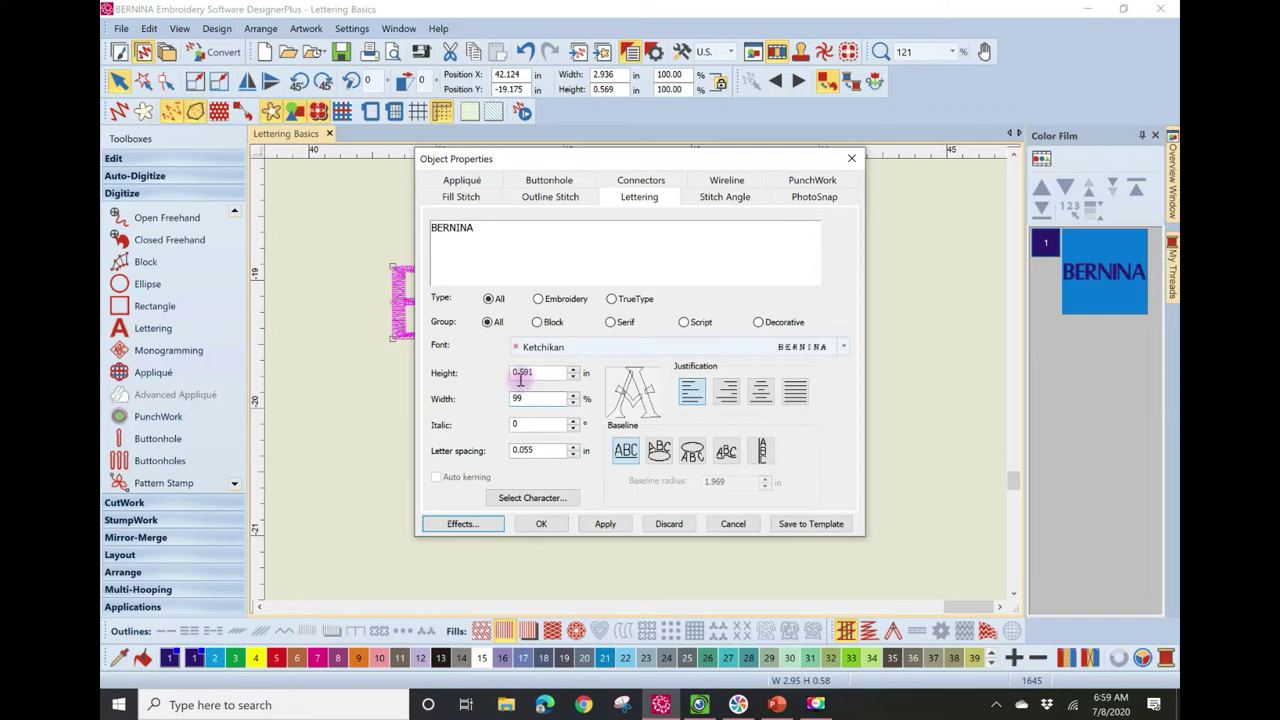
left_click(532, 373)
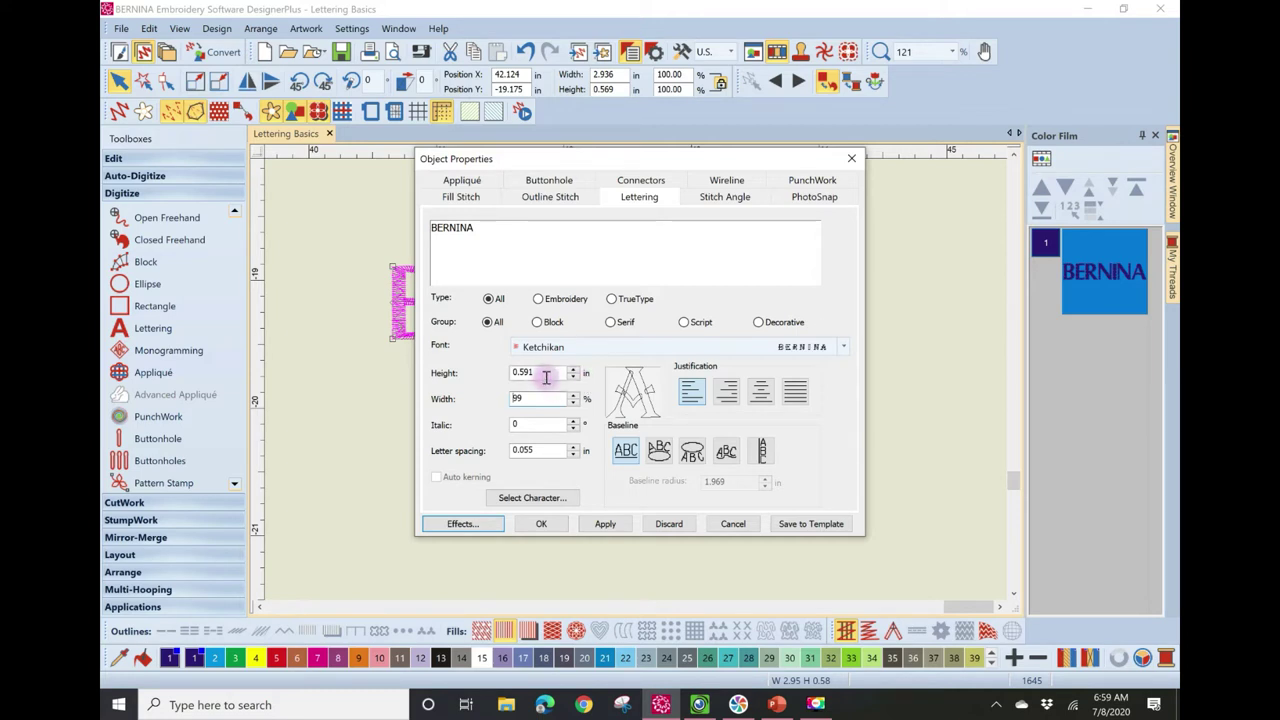
left_click(545, 525)
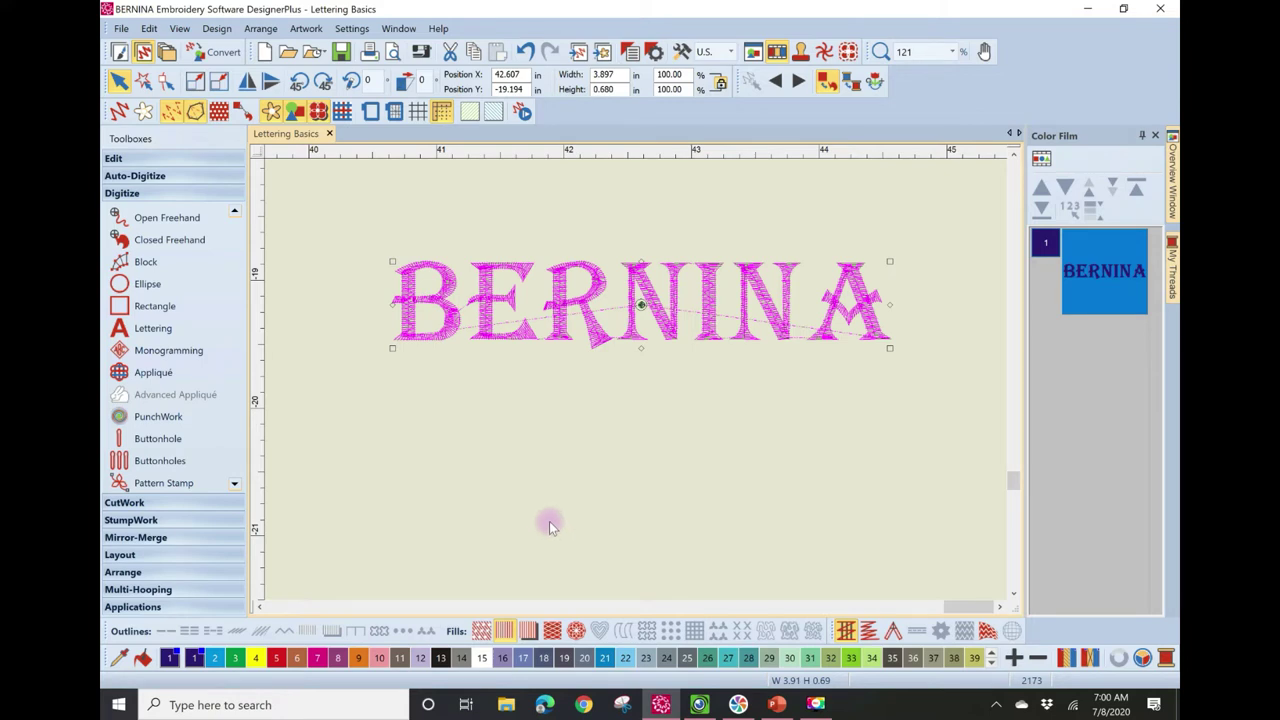
- View the resized BERNINA lettering at 100 % zoom and move the view sideways across the design
left_click(945, 54)
left_click(921, 118)
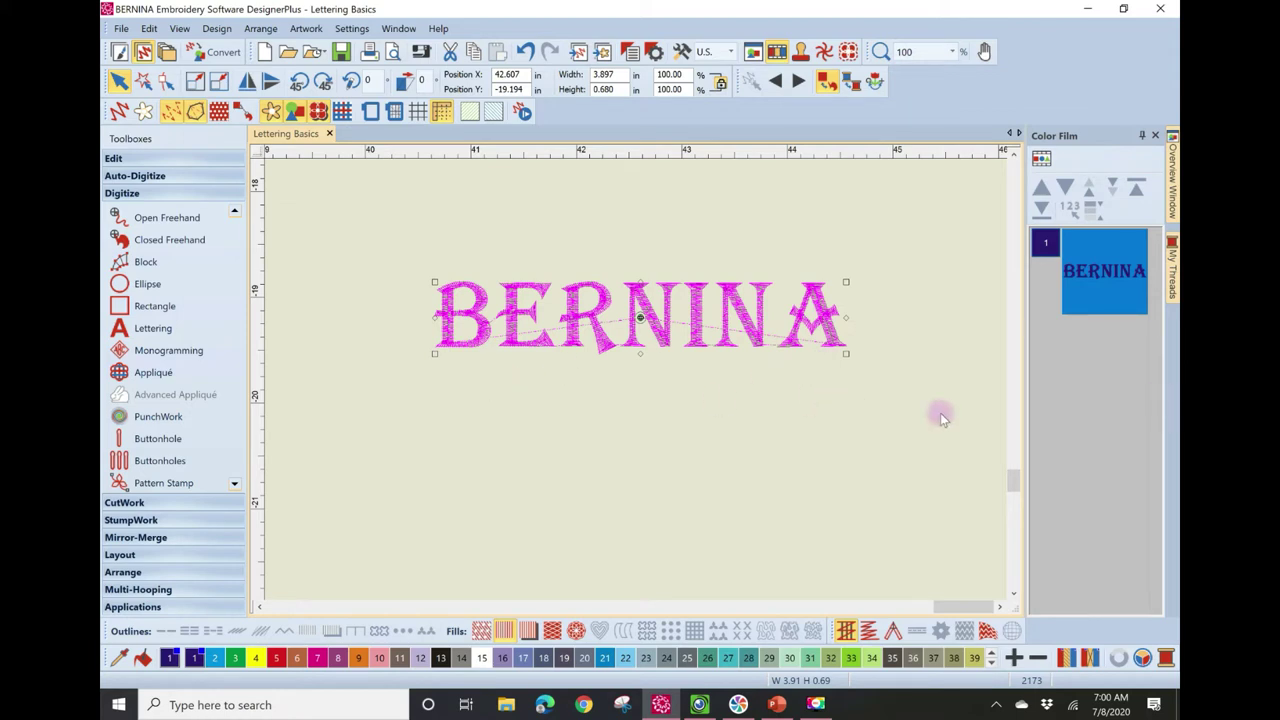
scroll(940, 413, "down", 1)
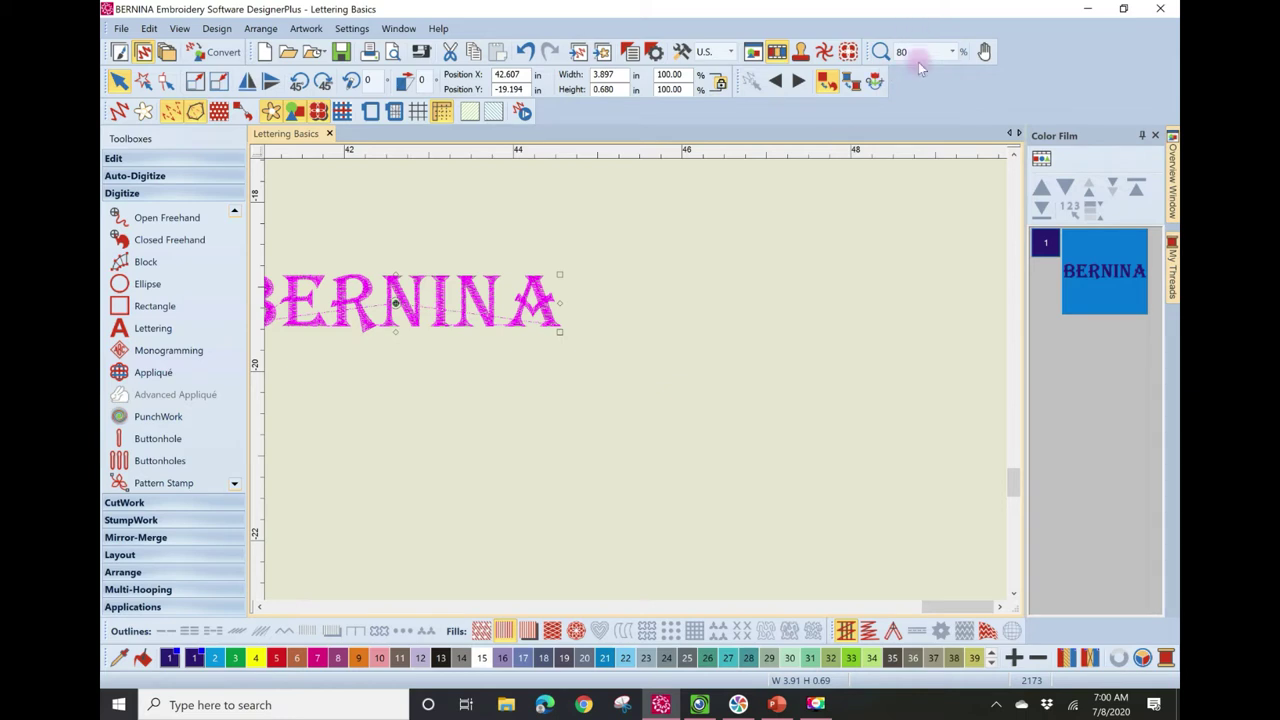
left_click(952, 51)
left_click(903, 122)
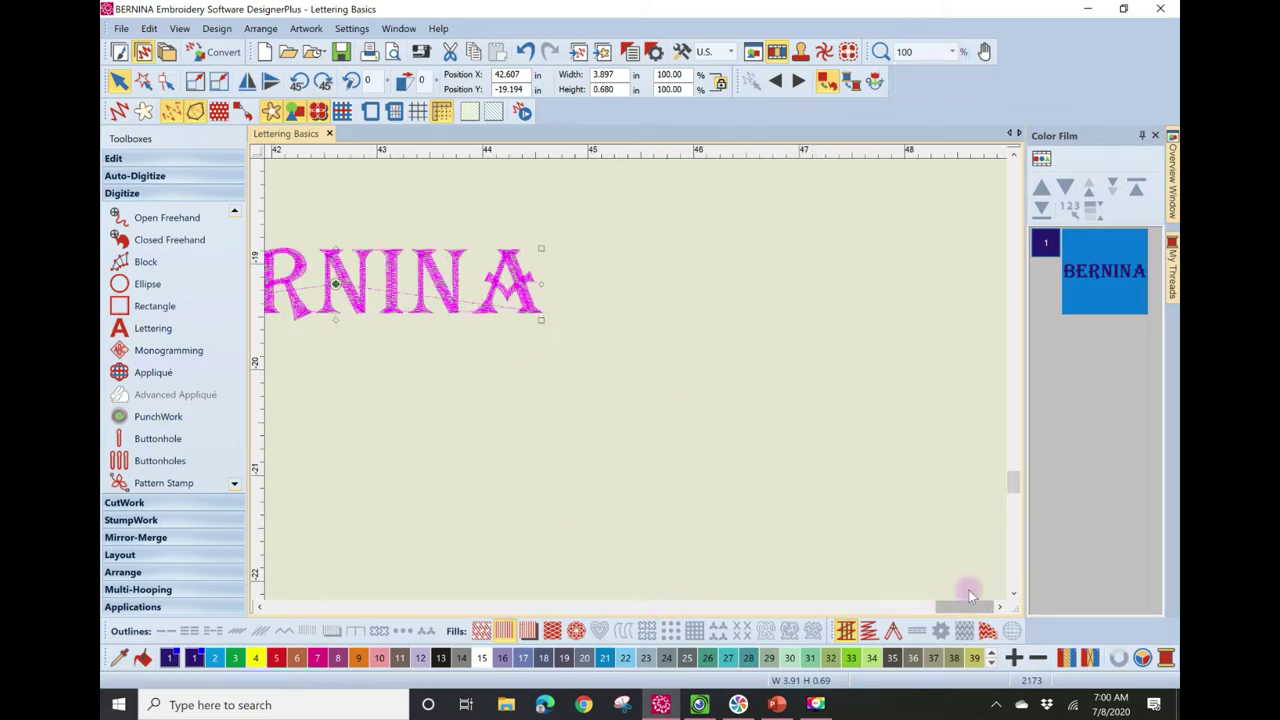
left_click_drag(963, 604, 923, 605)
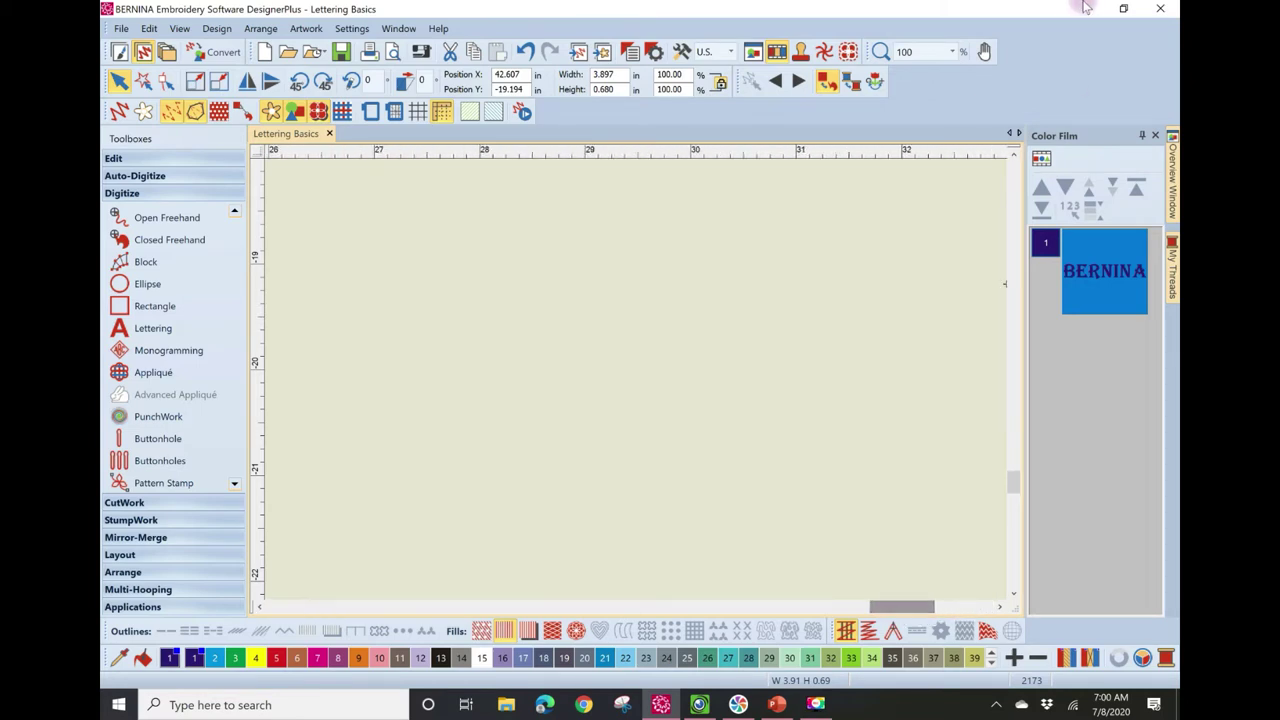
left_click(957, 51)
left_click(929, 130)
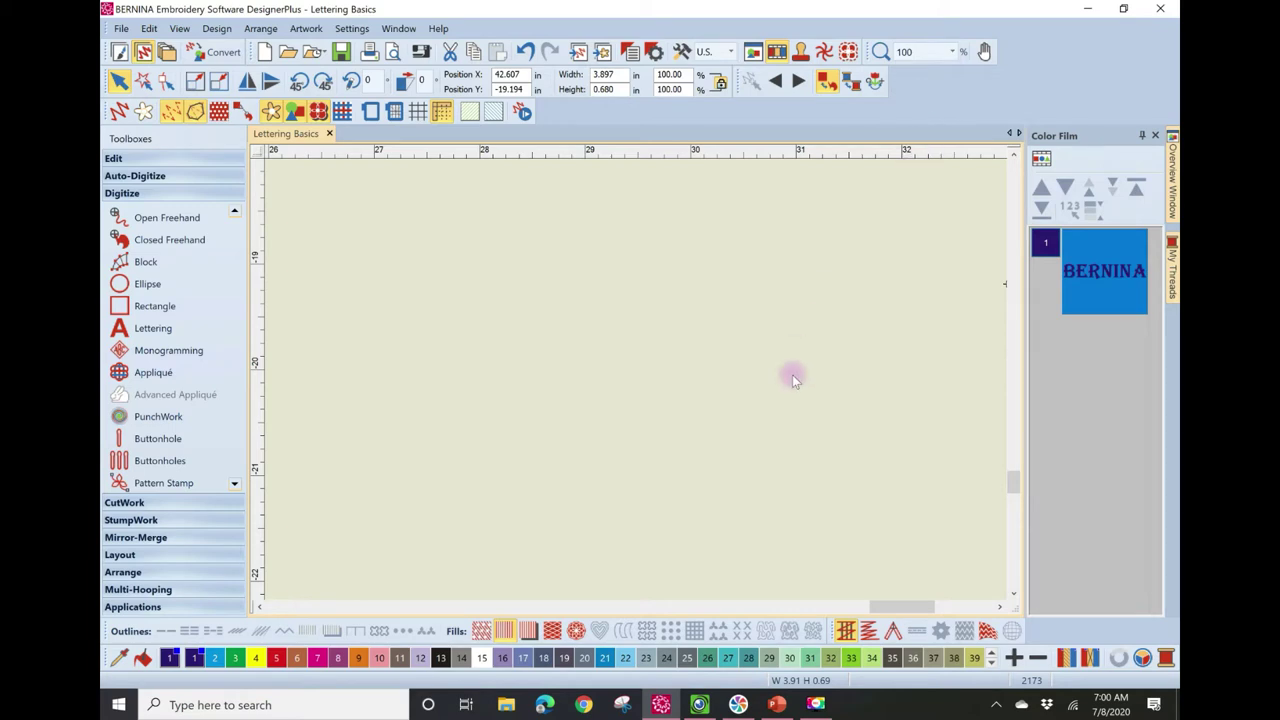
- Fit the design in view, zoom back to 100 % and pan until the whole BERNINA lettering is visible
key("p")
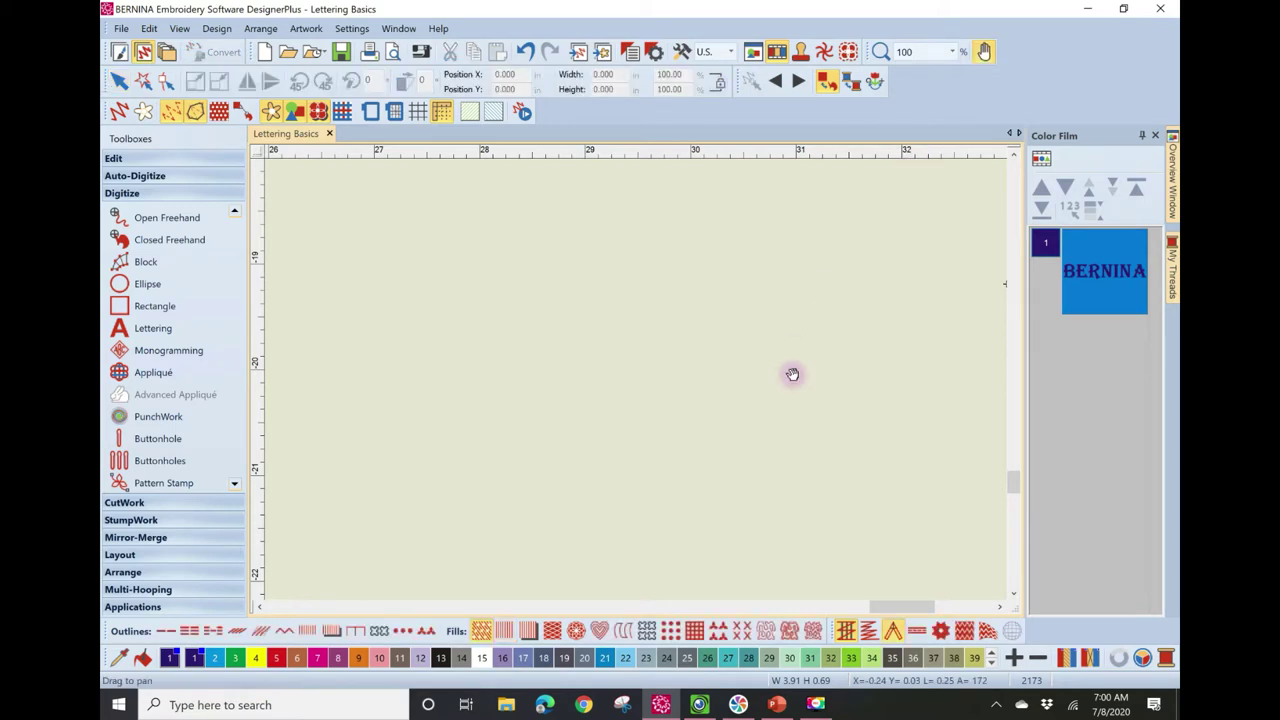
scroll(791, 374, "up", 3)
left_click(953, 51)
left_click(936, 68)
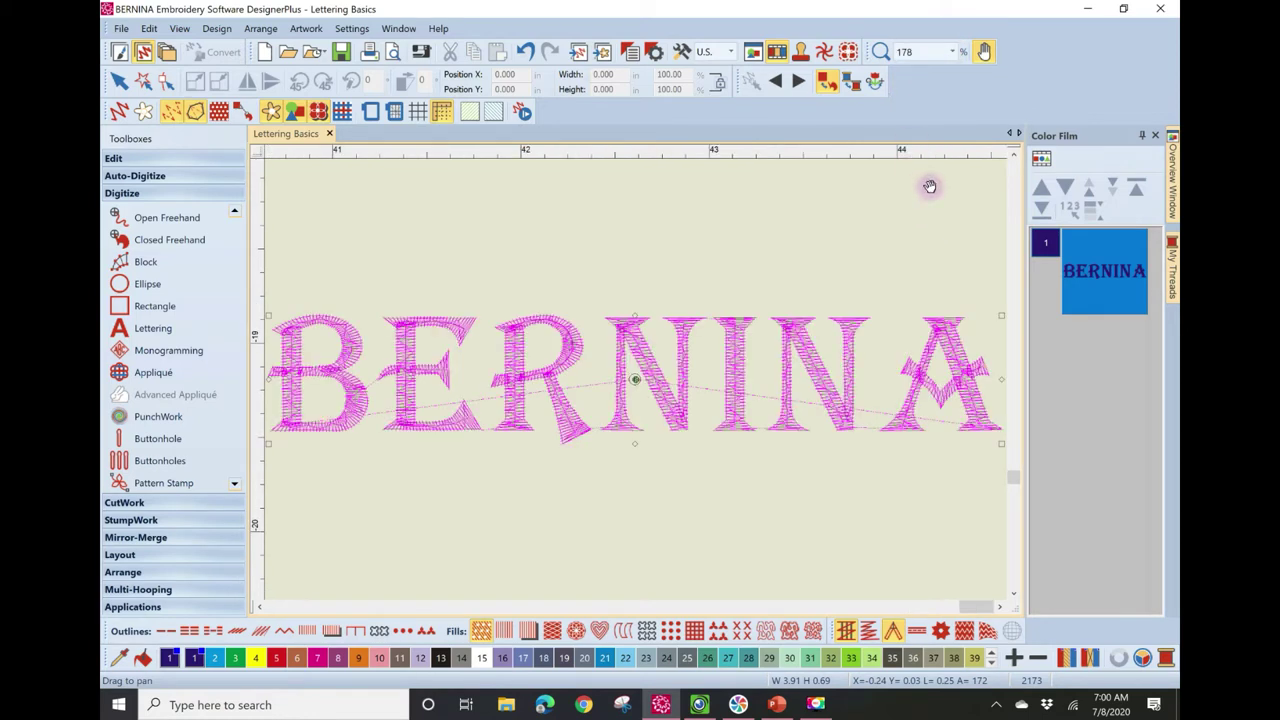
left_click_drag(929, 186, 635, 379)
scroll(635, 379, "down", 2)
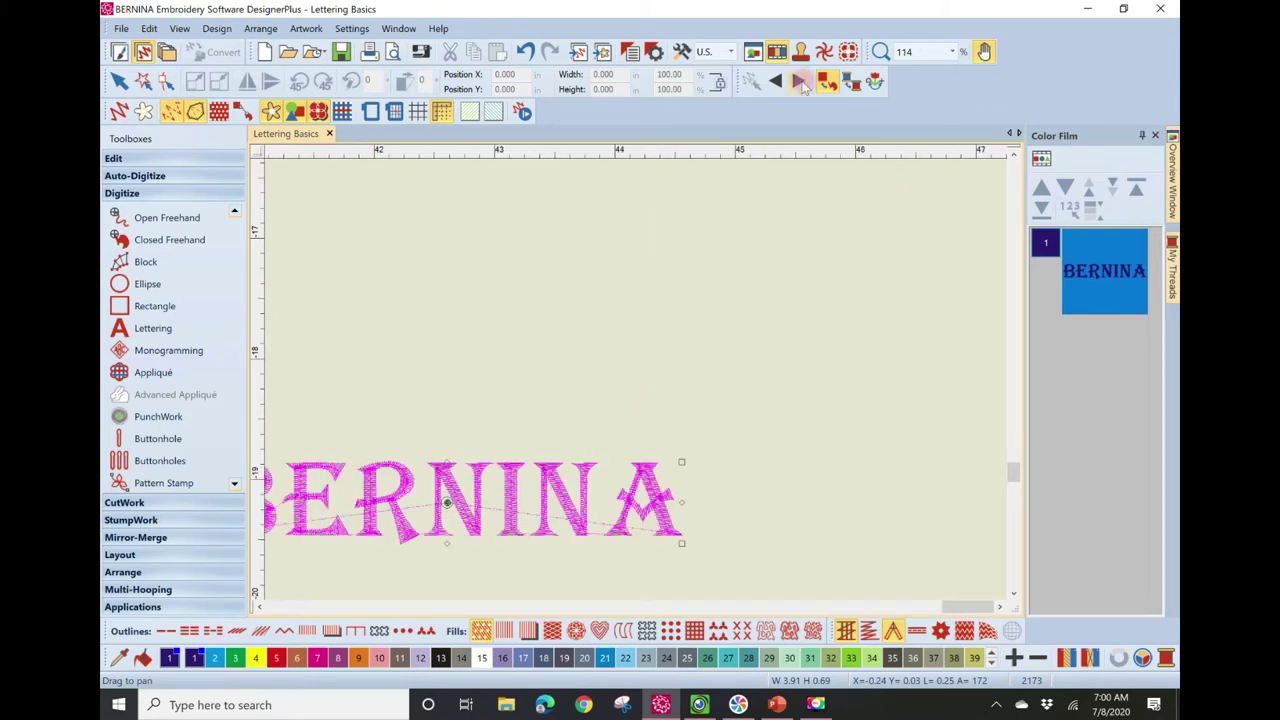
left_click(958, 52)
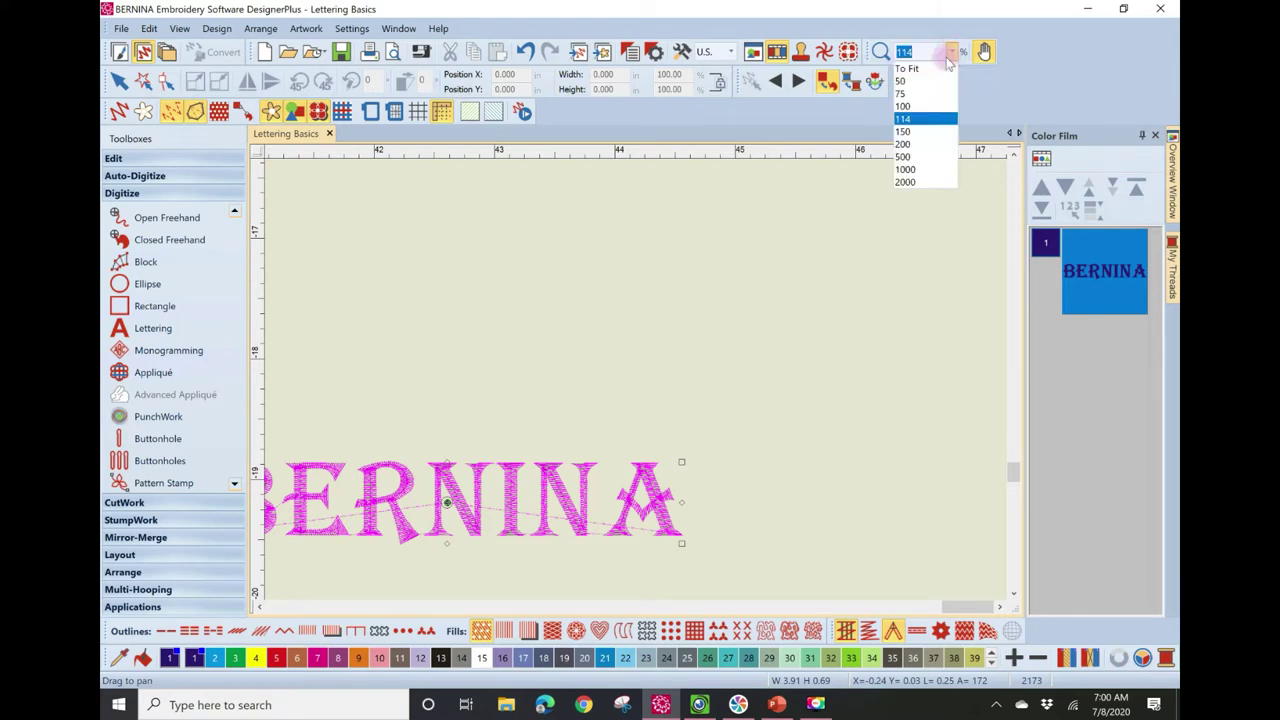
left_click(928, 110)
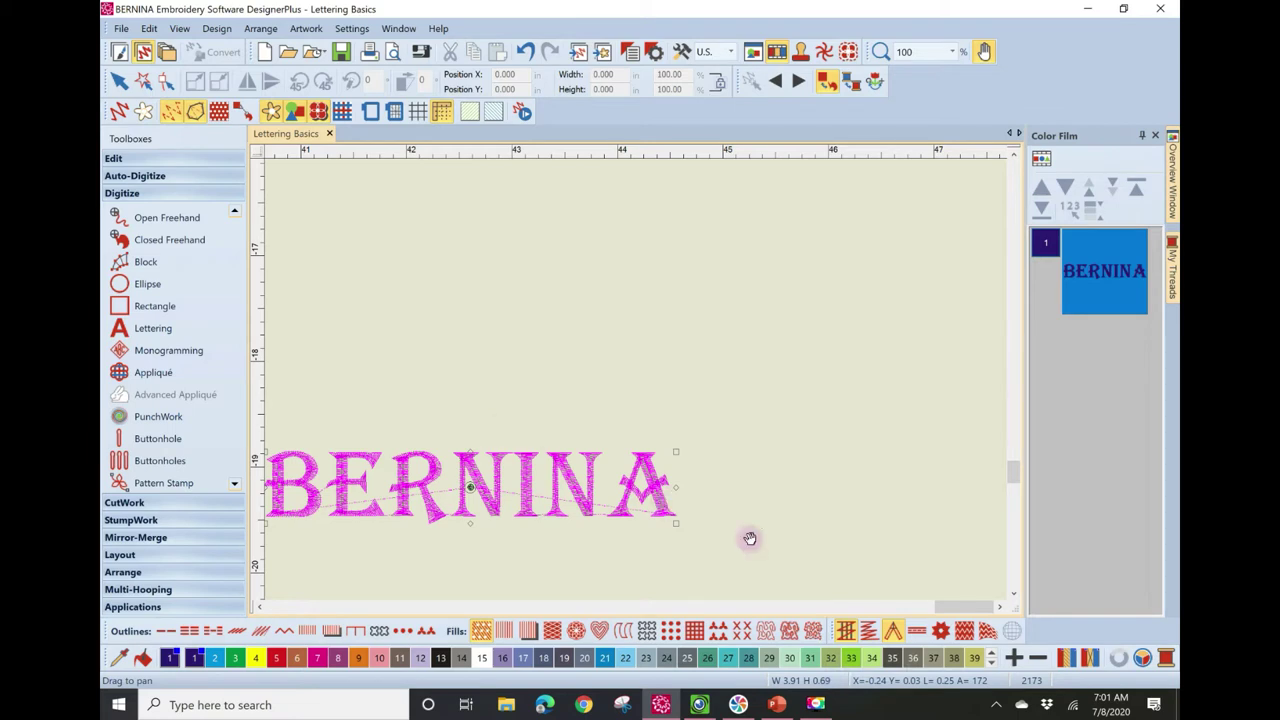
left_click_drag(749, 539, 835, 387)
key("Escape")
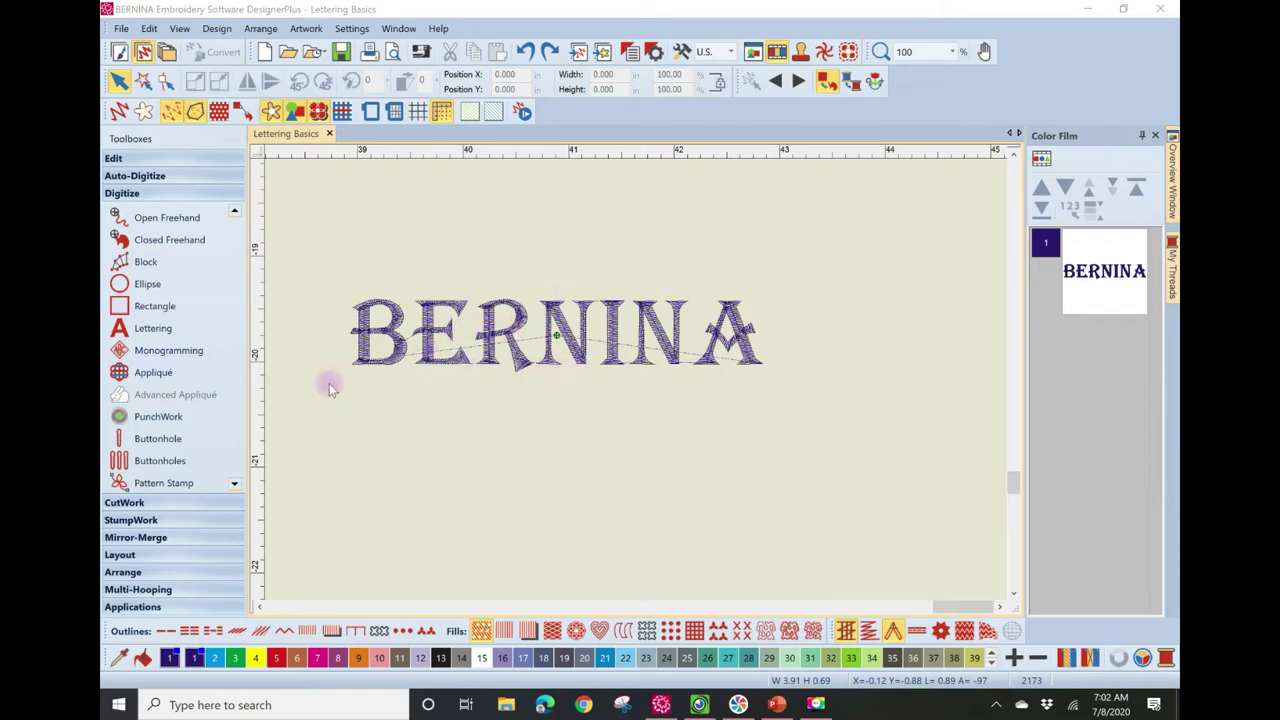
- Duplicate the BERNINA lettering three times, stacking the copies in rows beneath the original
left_click(578, 357)
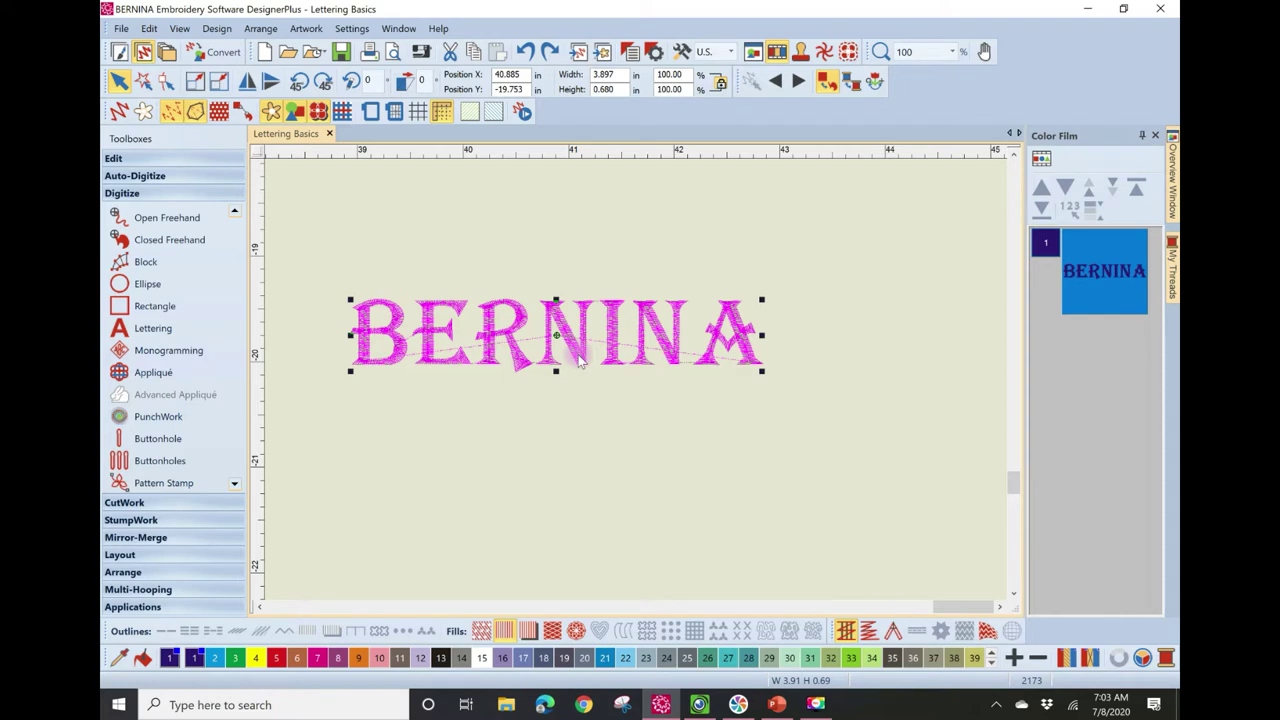
left_click_drag(578, 357, 579, 440)
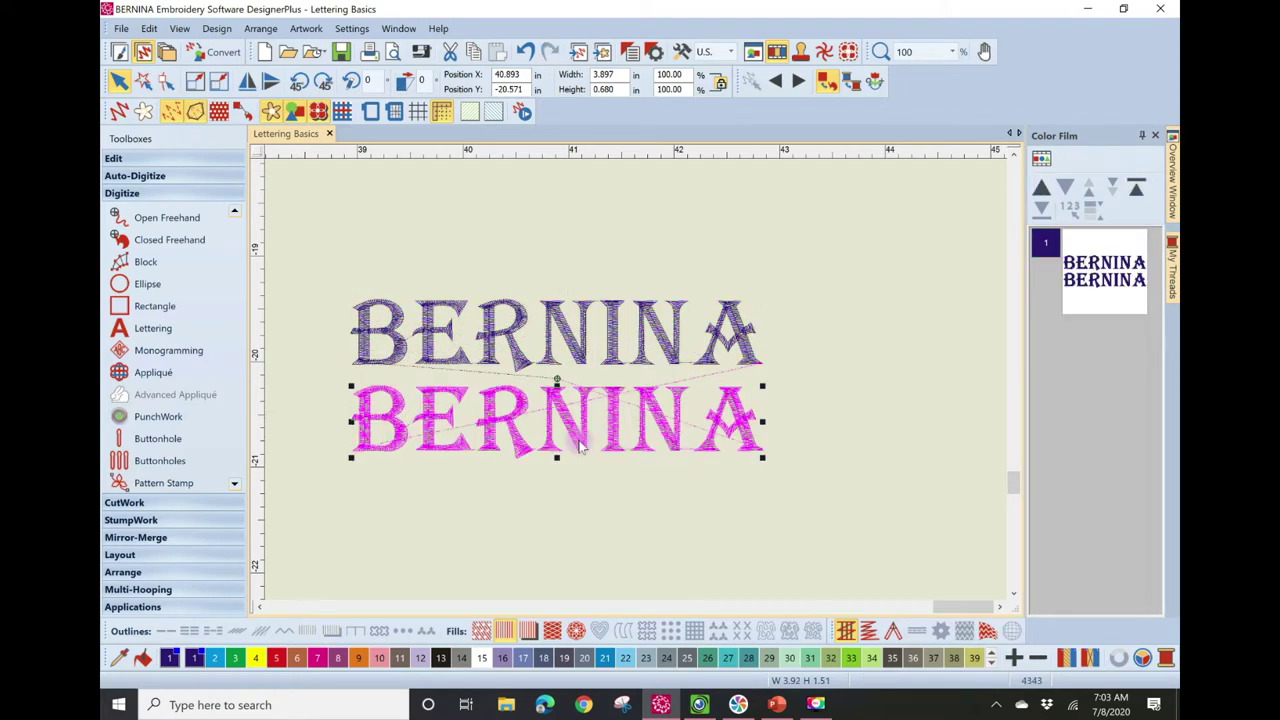
left_click_drag(574, 437, 608, 505)
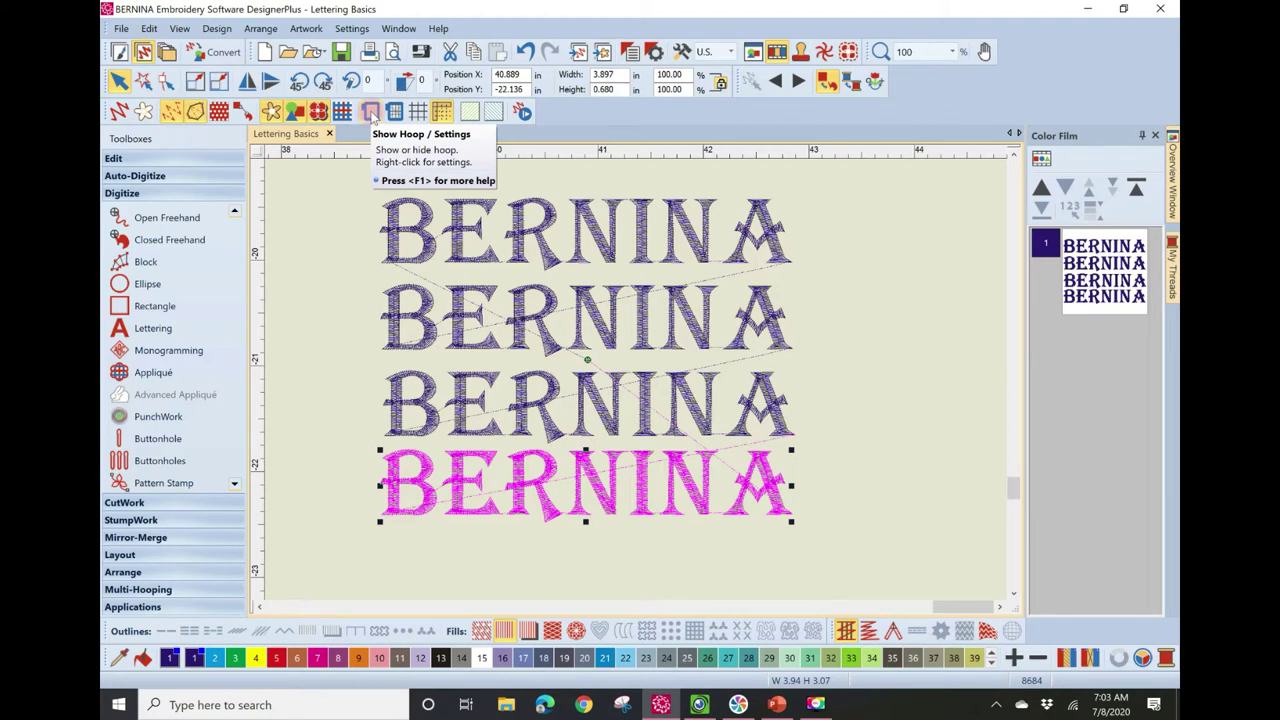
- Show the hoop around the four BERNINA rows, zoom to the hoop and deselect the lettering
left_click(371, 116)
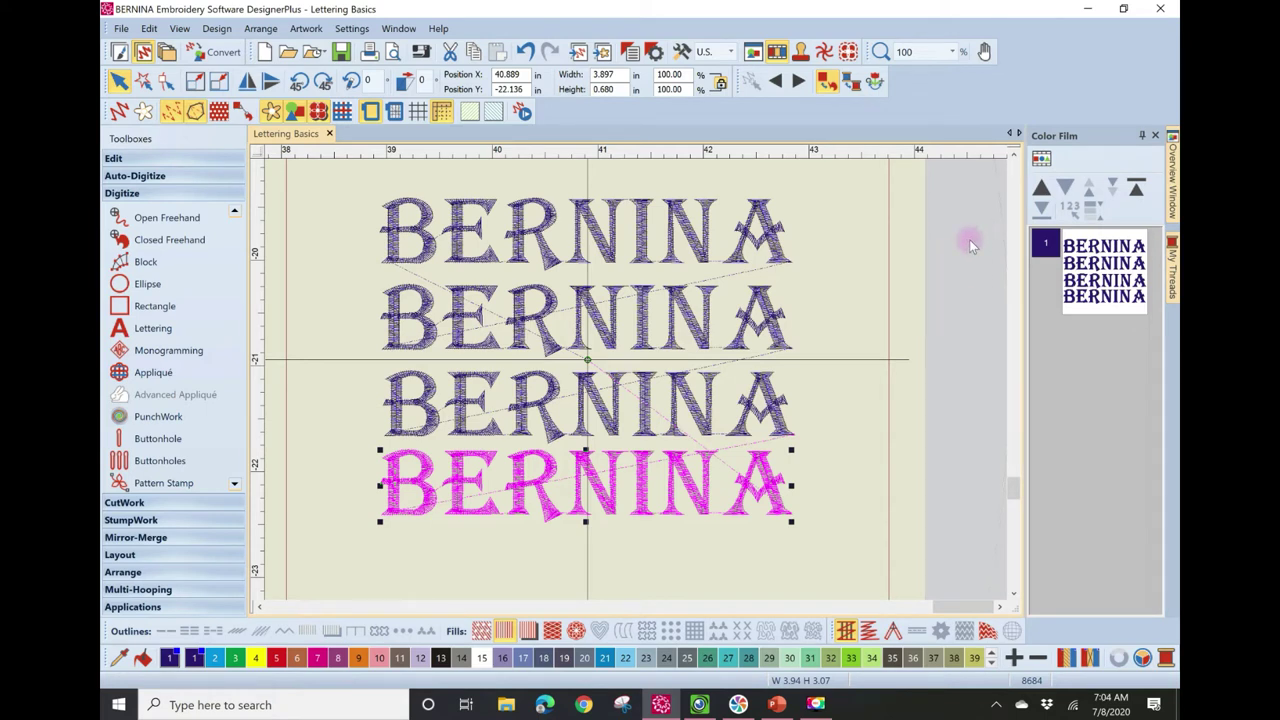
left_click(953, 53)
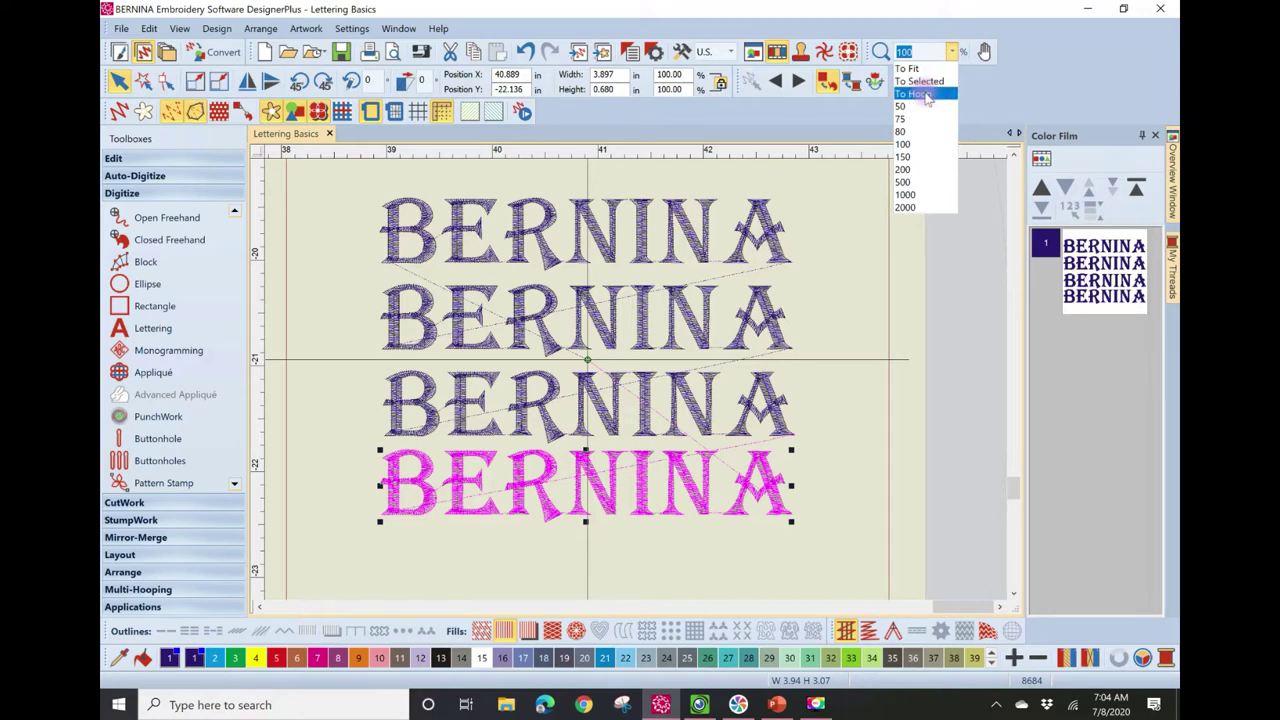
left_click(925, 94)
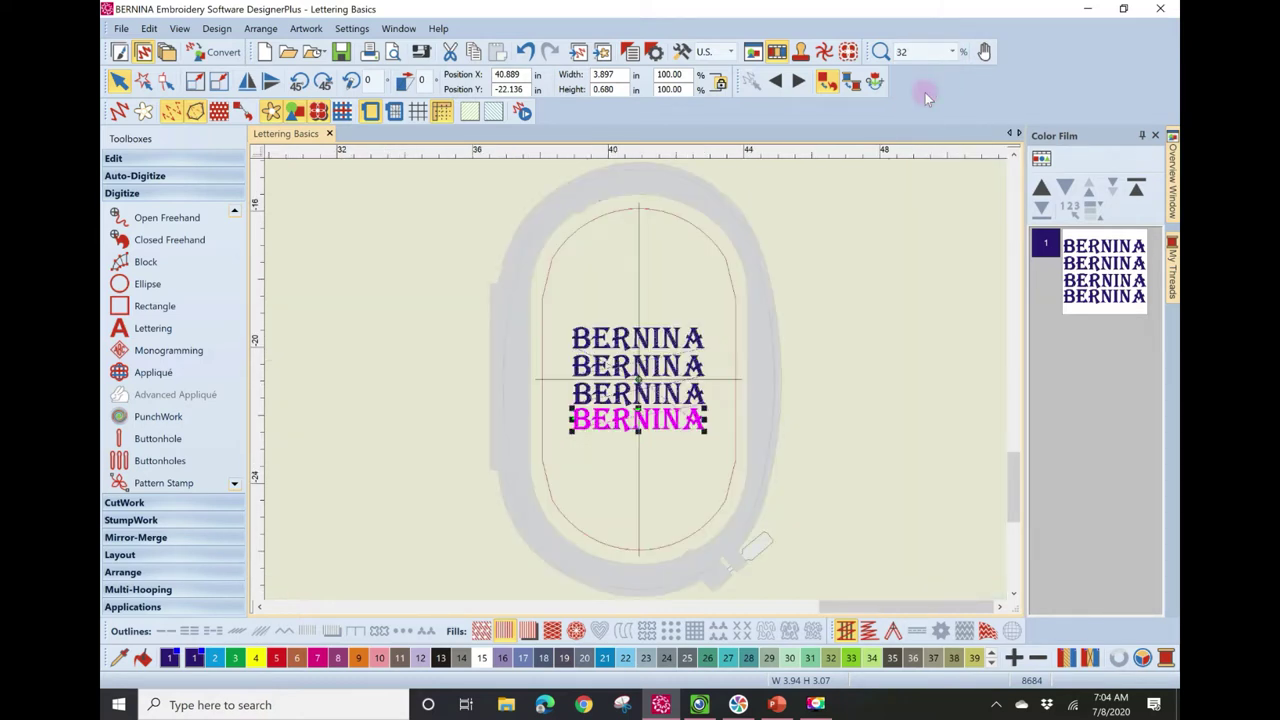
left_click(743, 298)
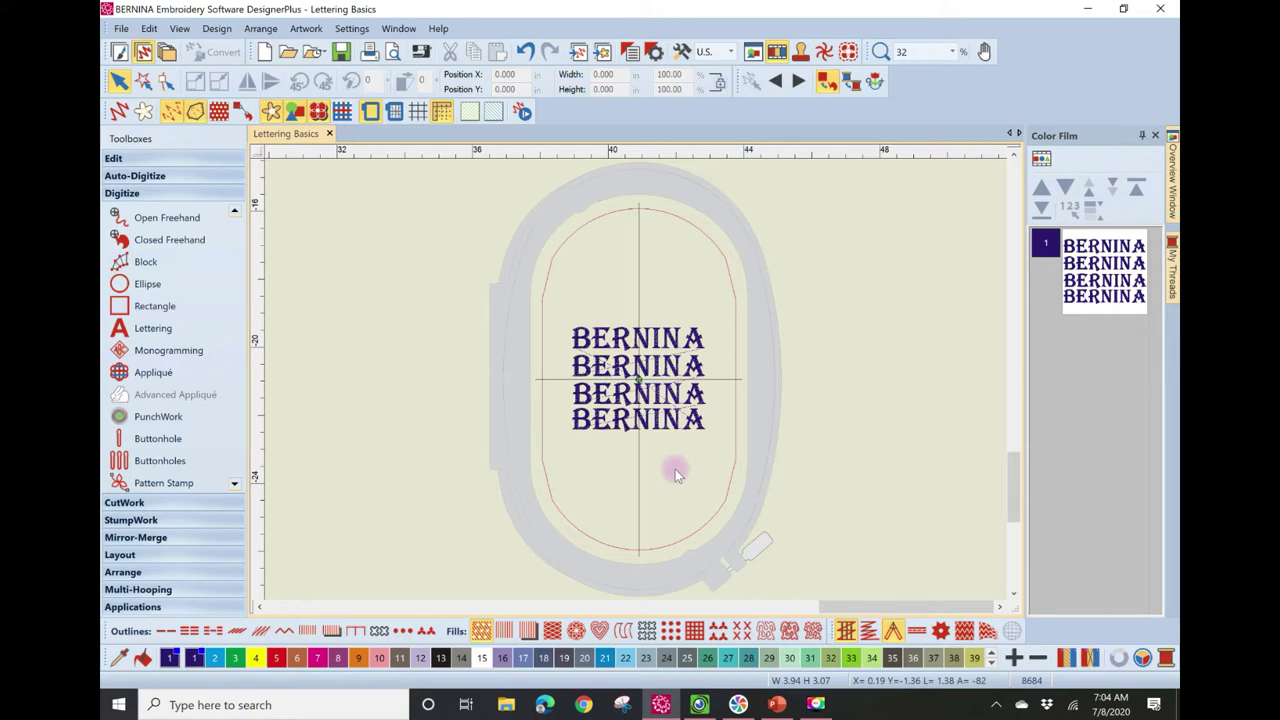
- Set the machine to BERNINA 7 Series with the BERNINA Large Oval Hoop, 255 x 145, and foot #26
left_click(371, 112)
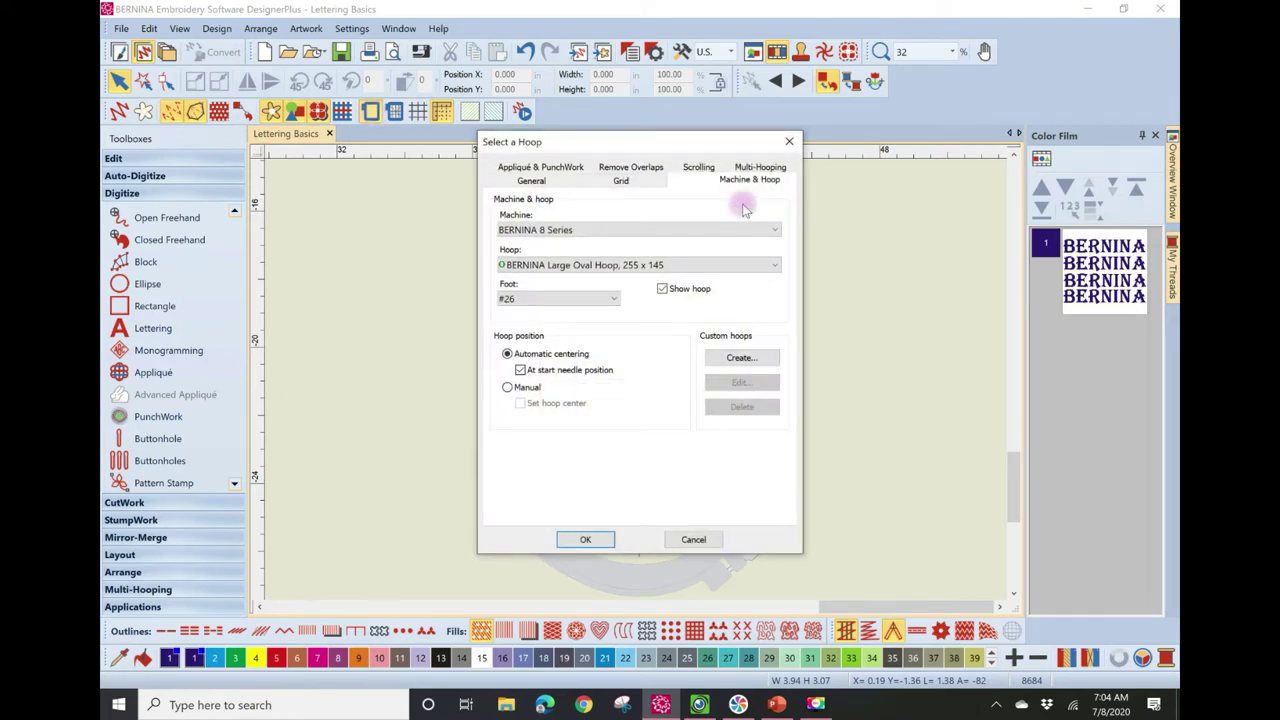
left_click(640, 230)
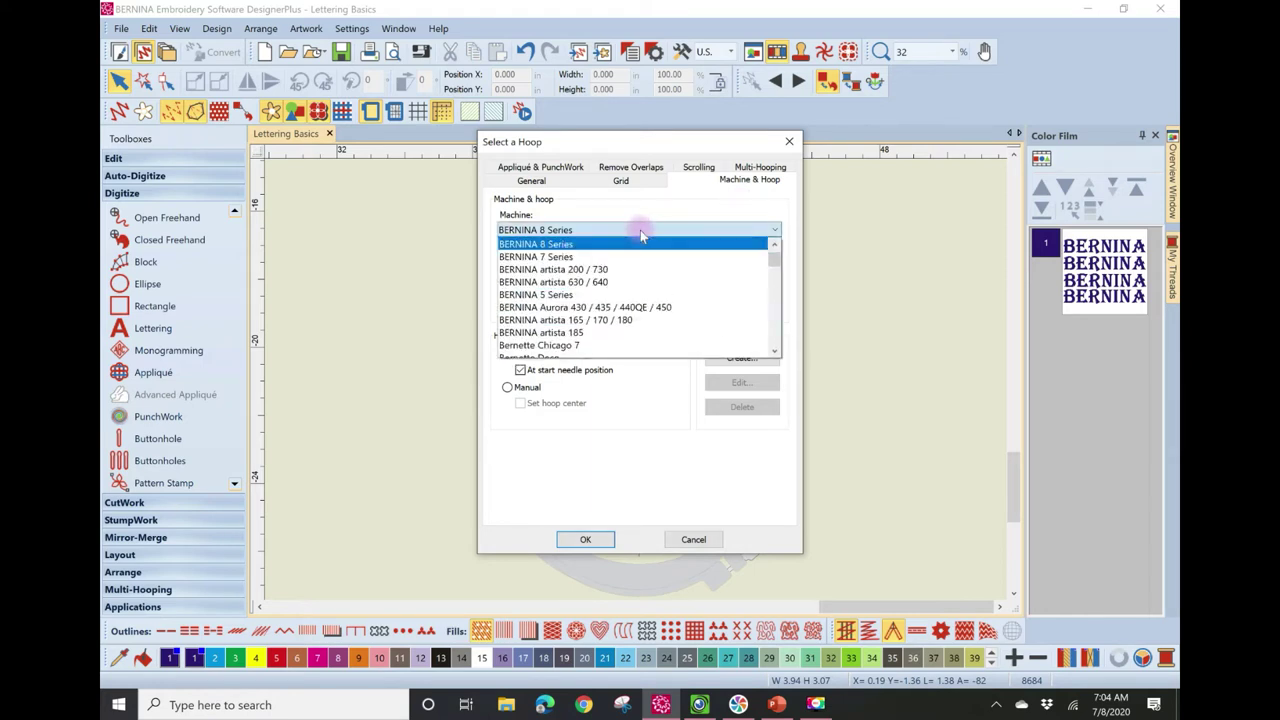
mouse_move(774, 258)
left_mouse_down()
mouse_move(771, 337)
mouse_move(769, 251)
left_mouse_up()
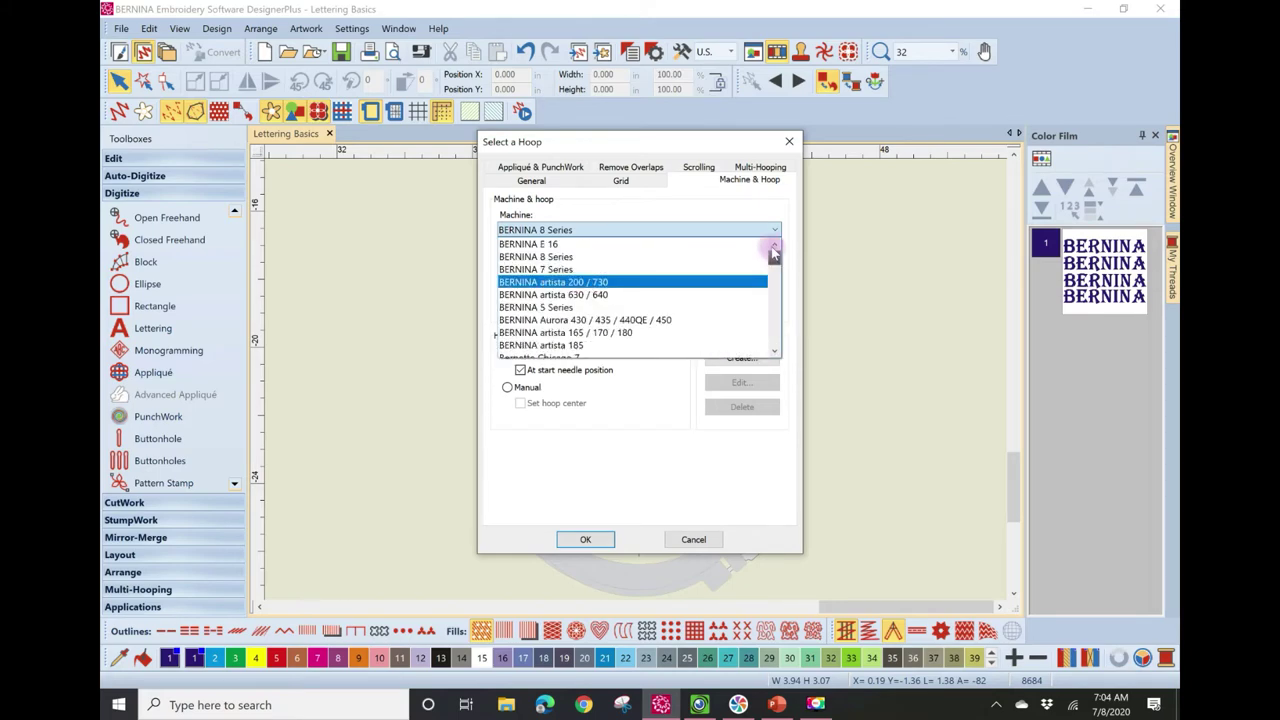
left_click(608, 270)
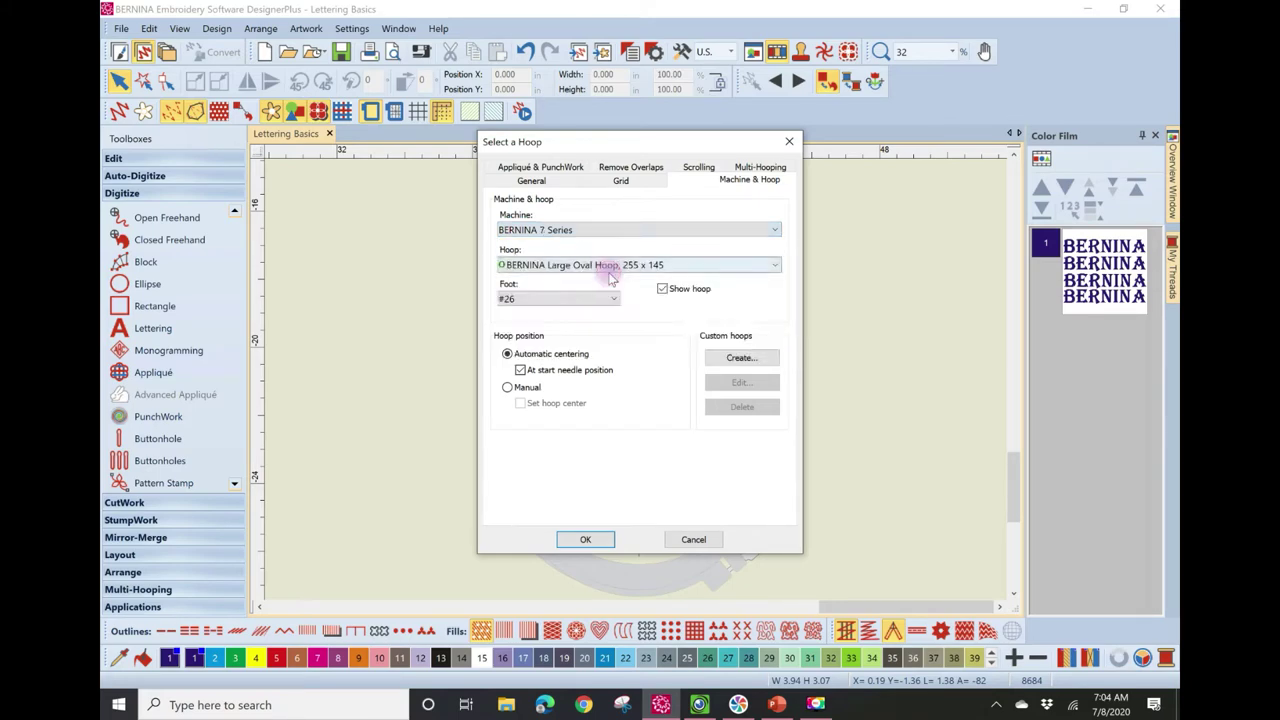
left_click(618, 266)
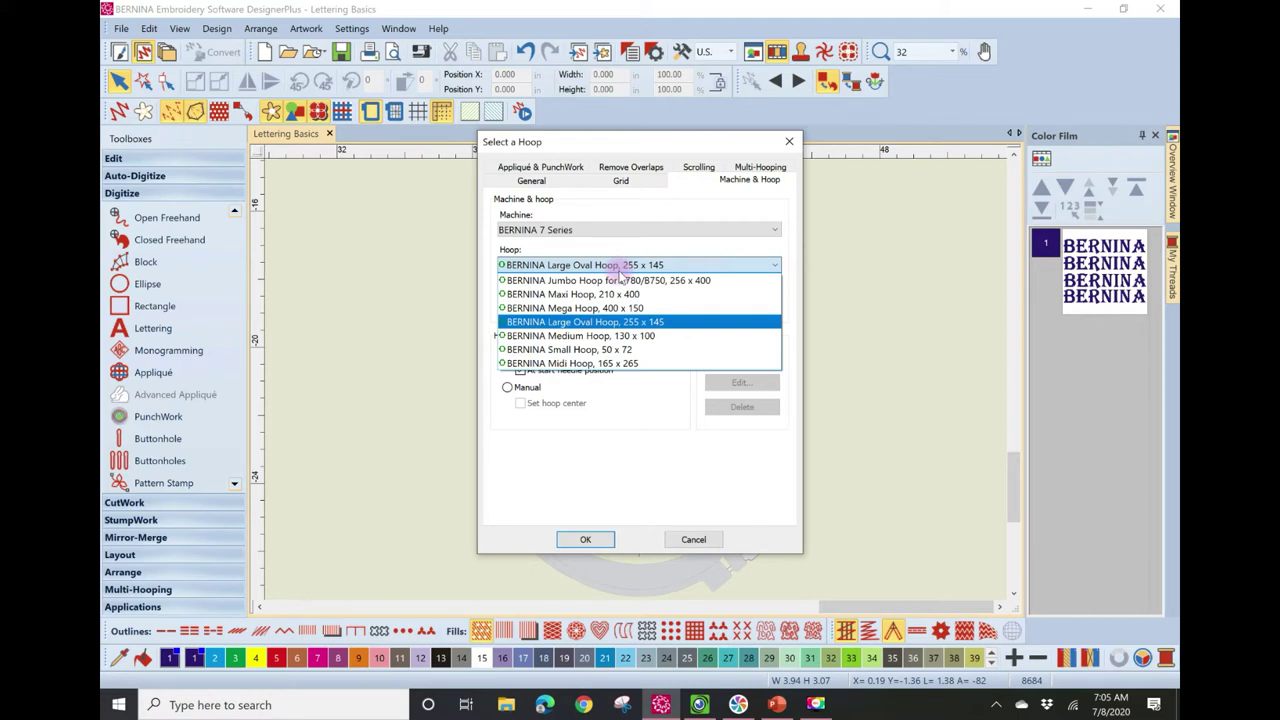
left_click(613, 322)
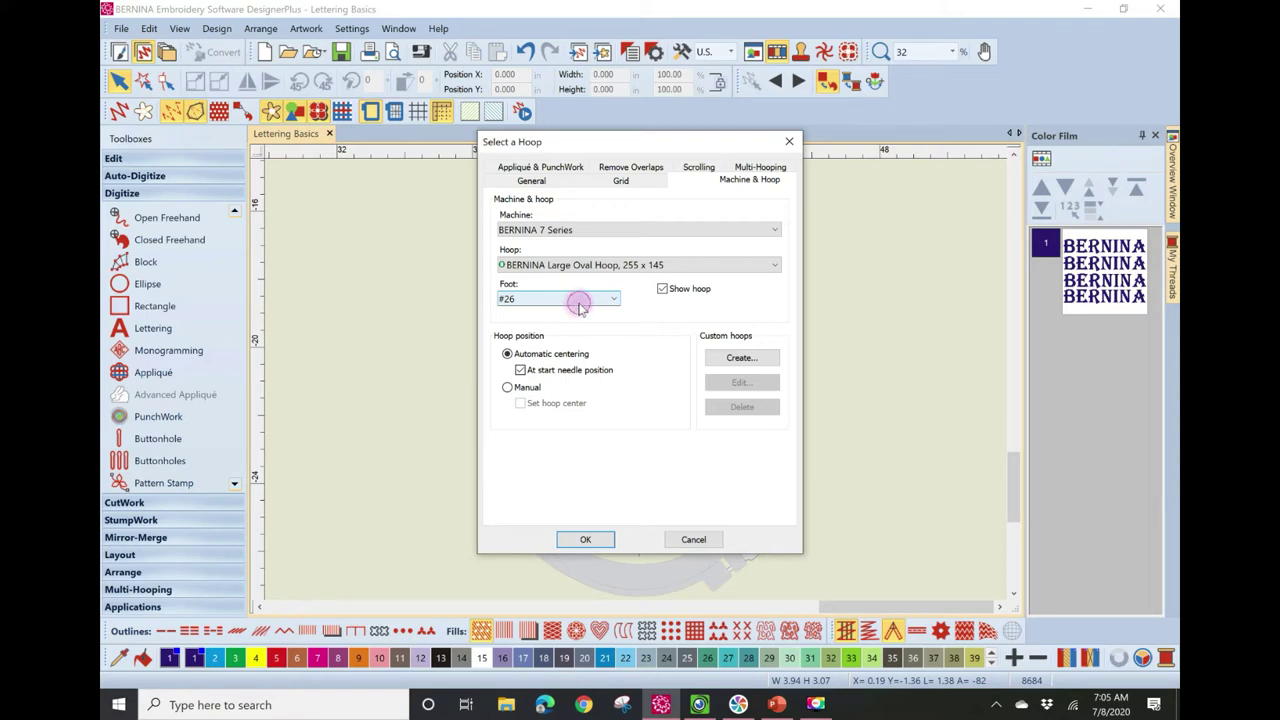
left_click(577, 309)
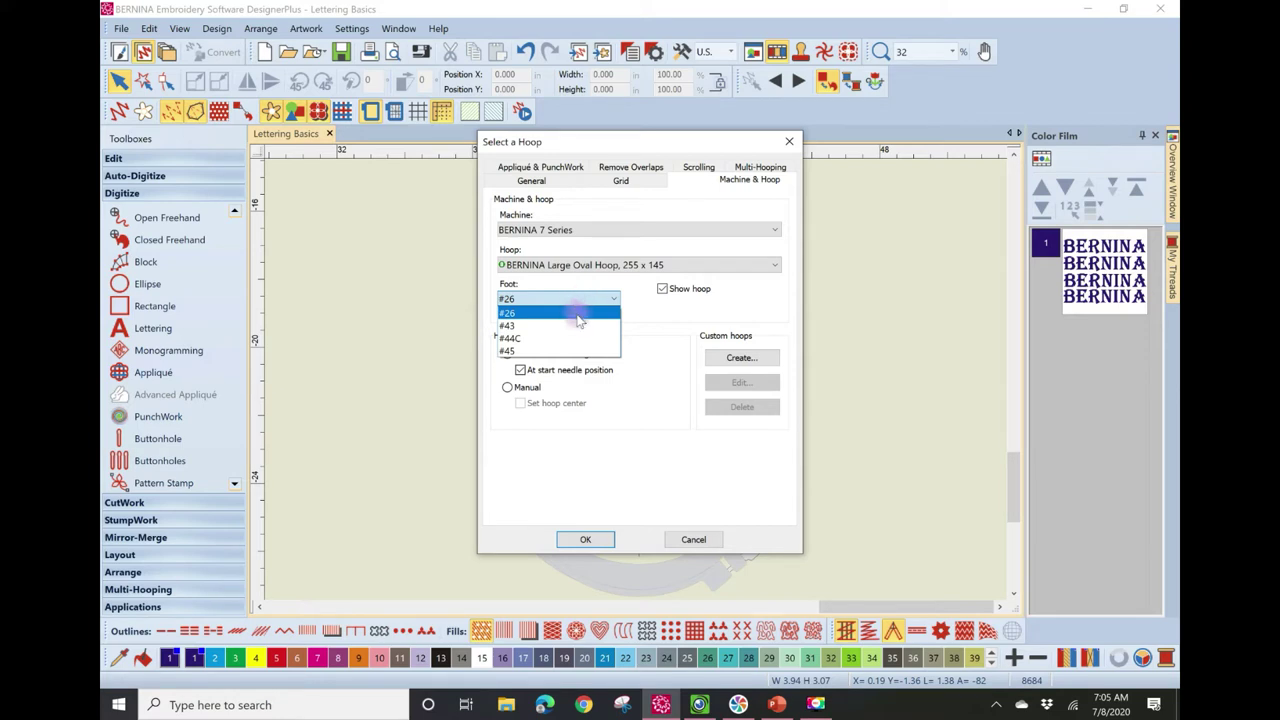
left_click(577, 314)
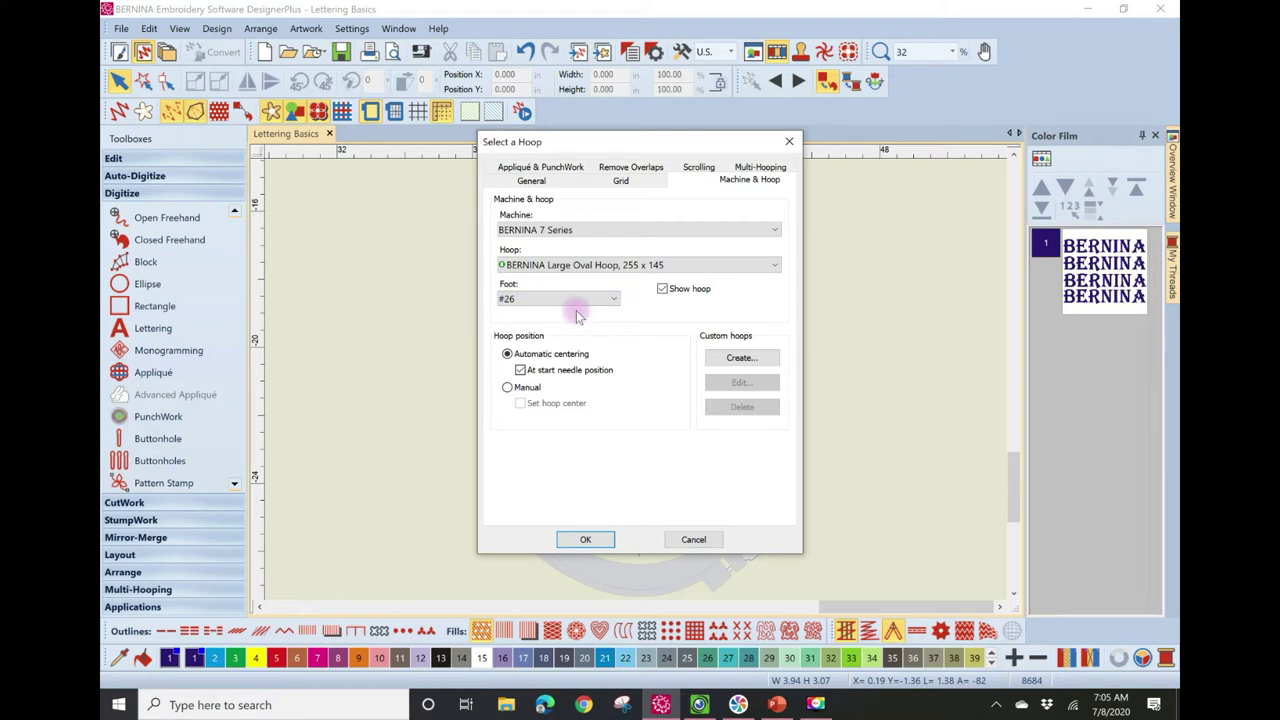
left_click(586, 540)
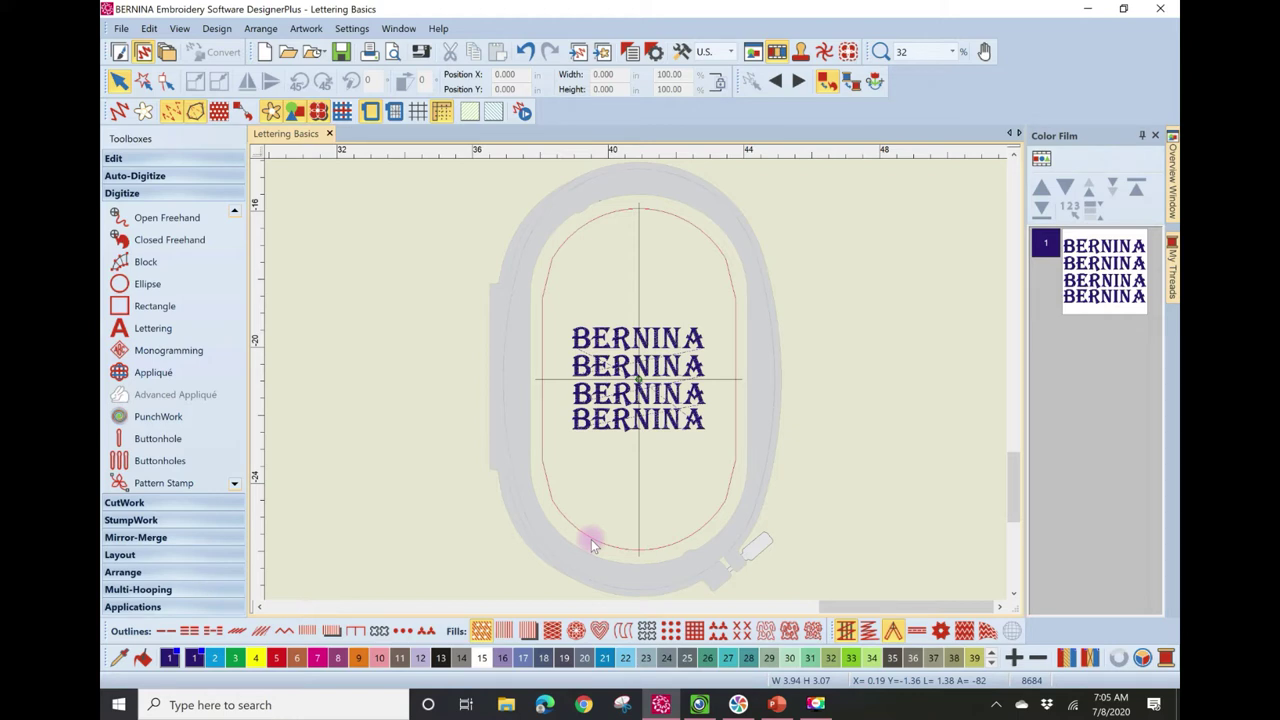
- Move the first BERNINA row up near the hoop's upper edge and the last row down near its lower edge
left_click(653, 342)
left_click_drag(653, 342, 656, 257)
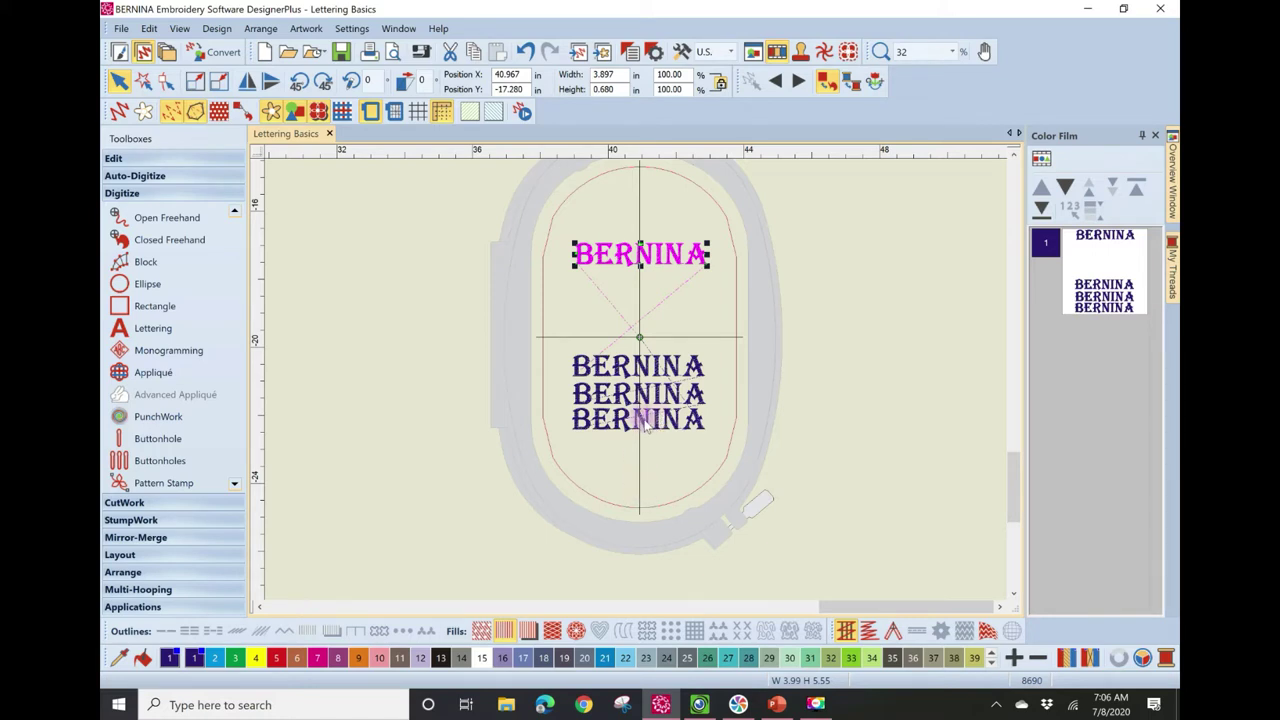
left_click(644, 424)
left_click_drag(644, 424, 648, 507)
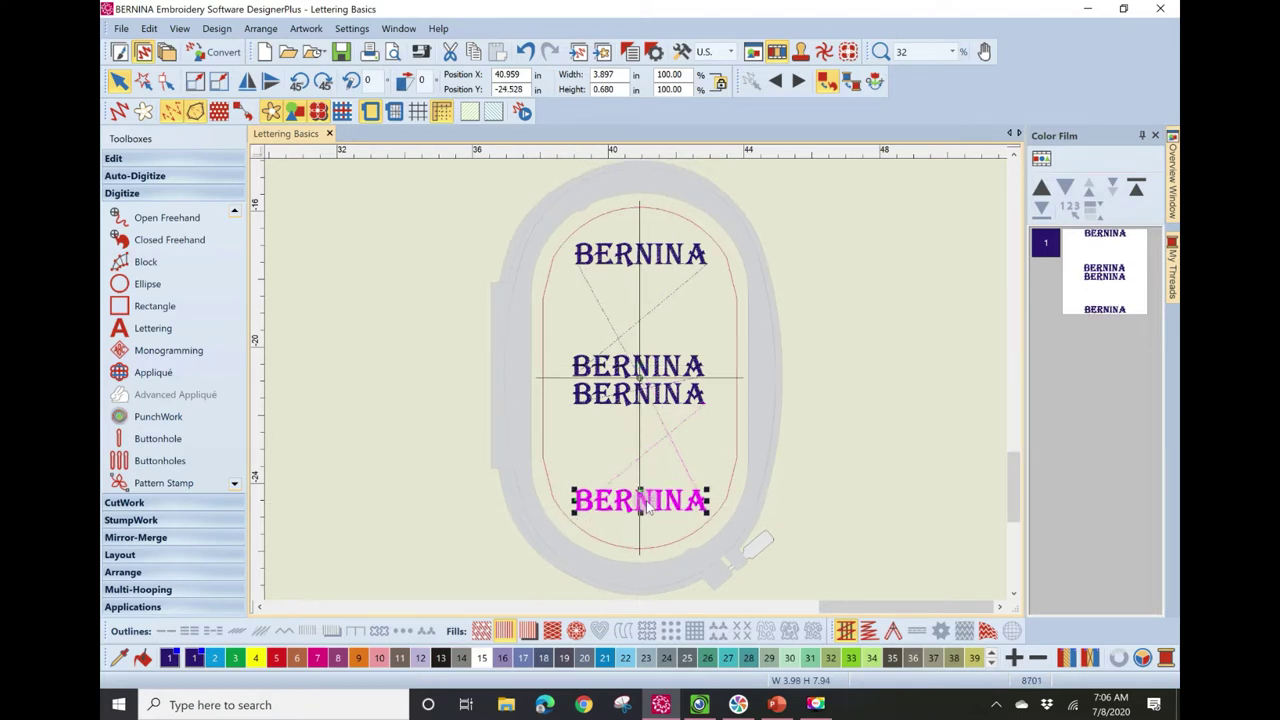
left_click_drag(640, 254, 641, 257)
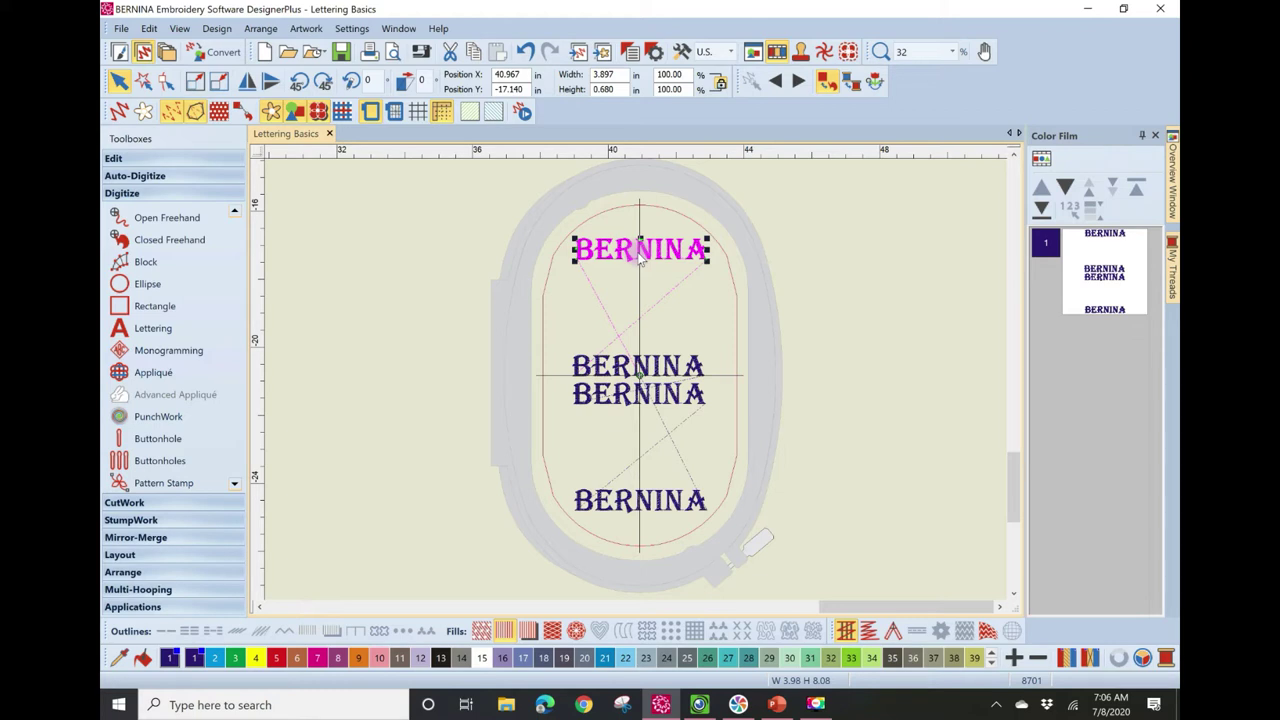
- Select all four BERNINA rows and align their centers vertically
left_click(149, 28)
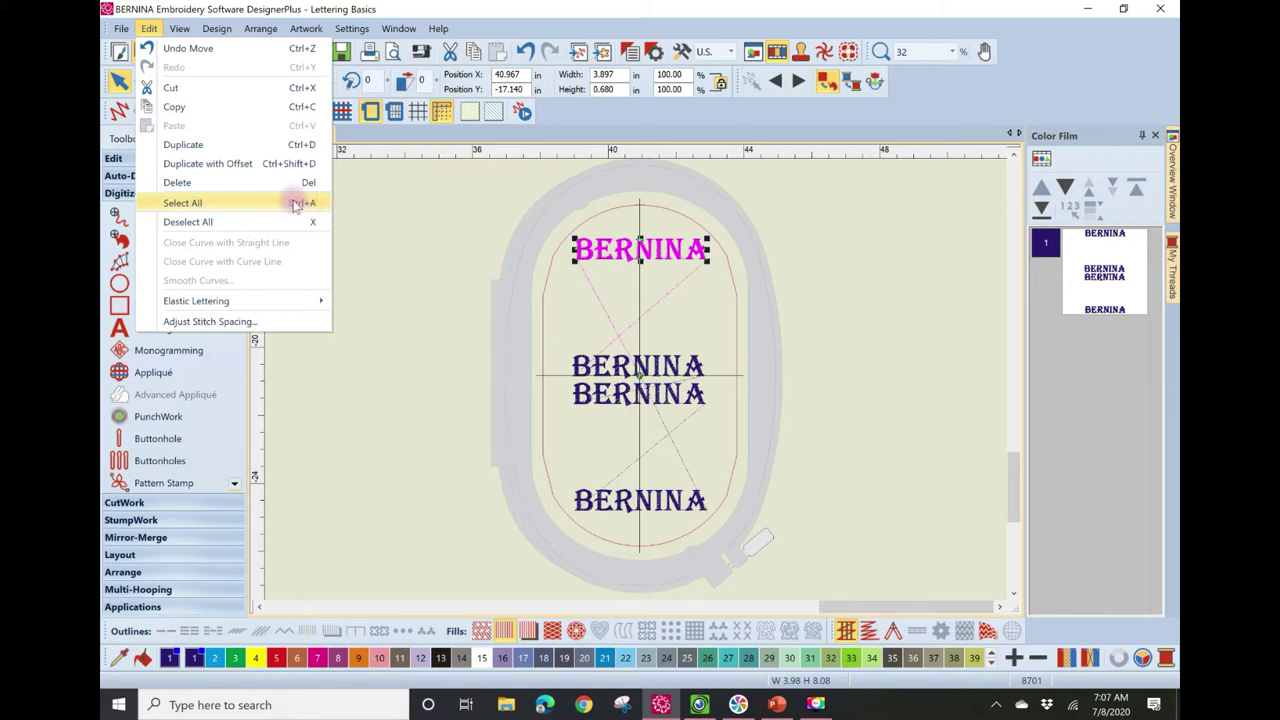
left_click(262, 207)
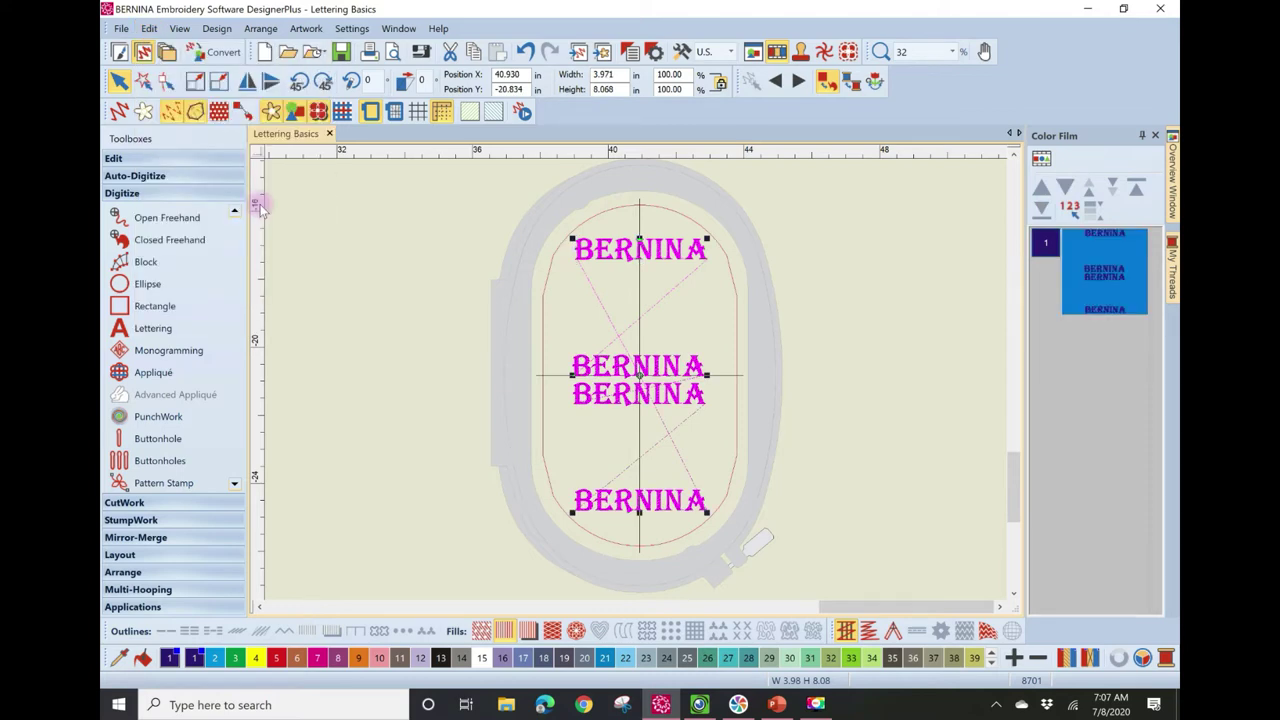
left_click(325, 235)
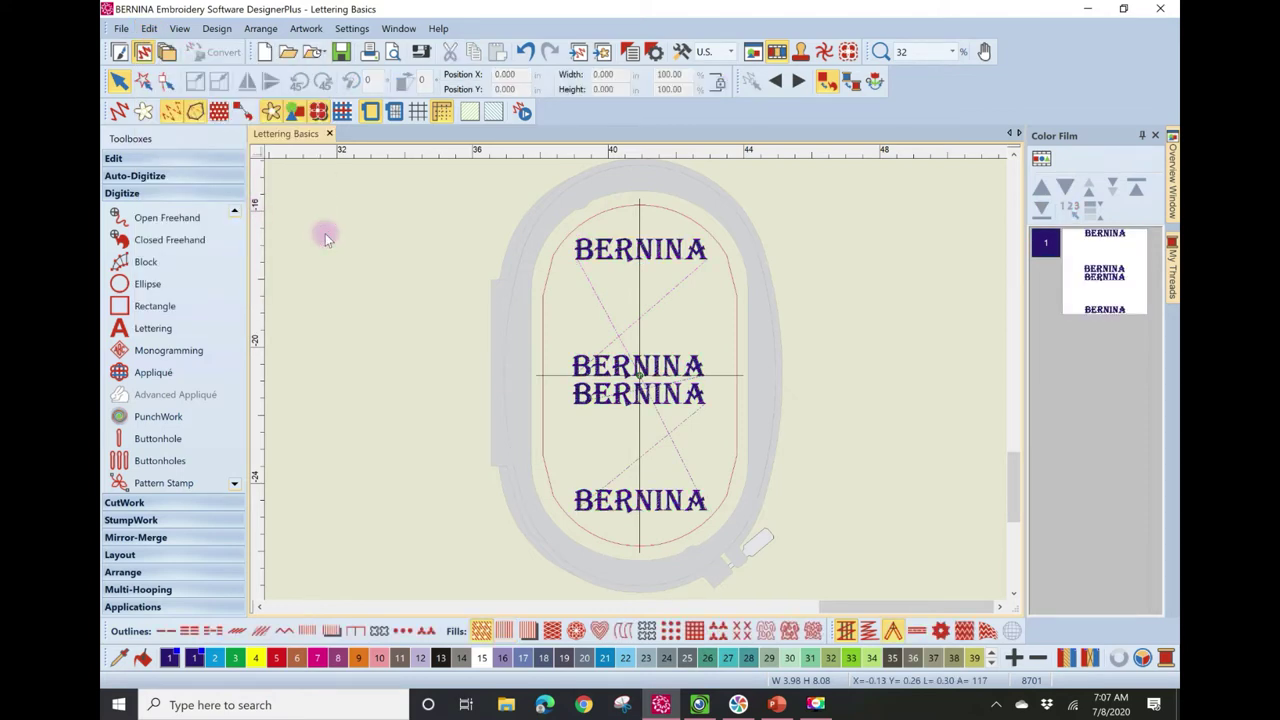
key("ctrl+a")
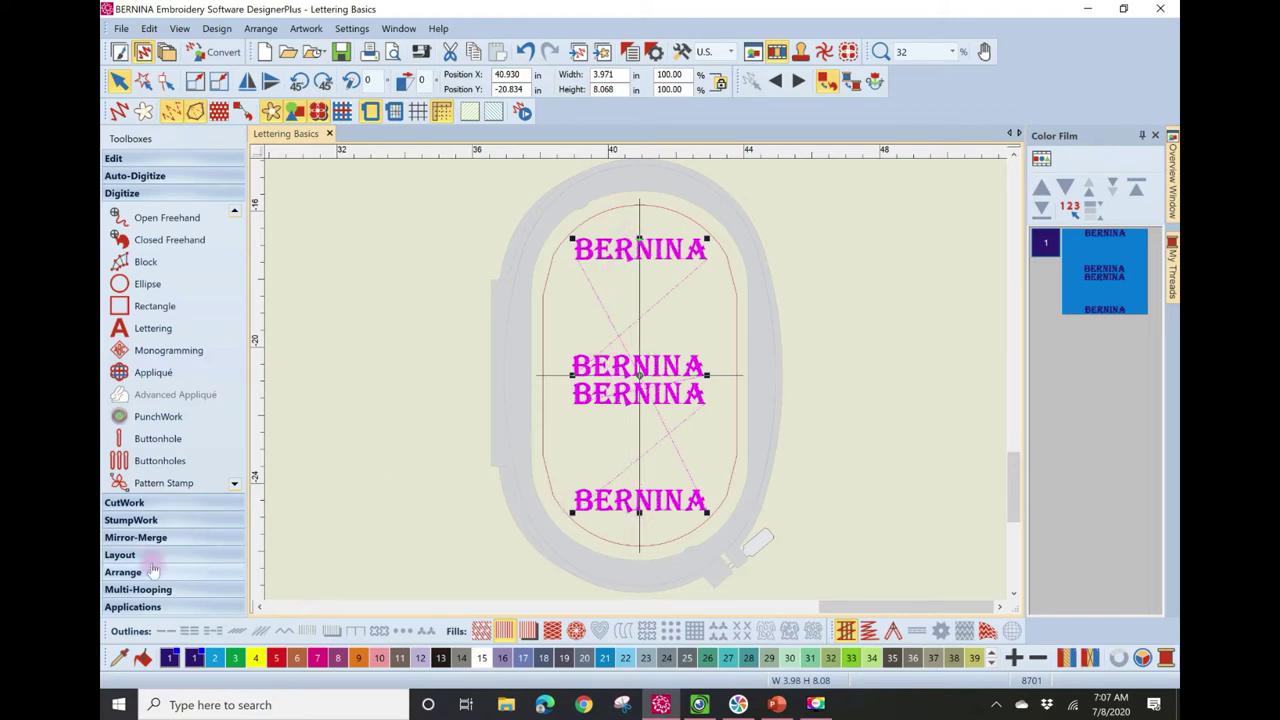
left_click(124, 574)
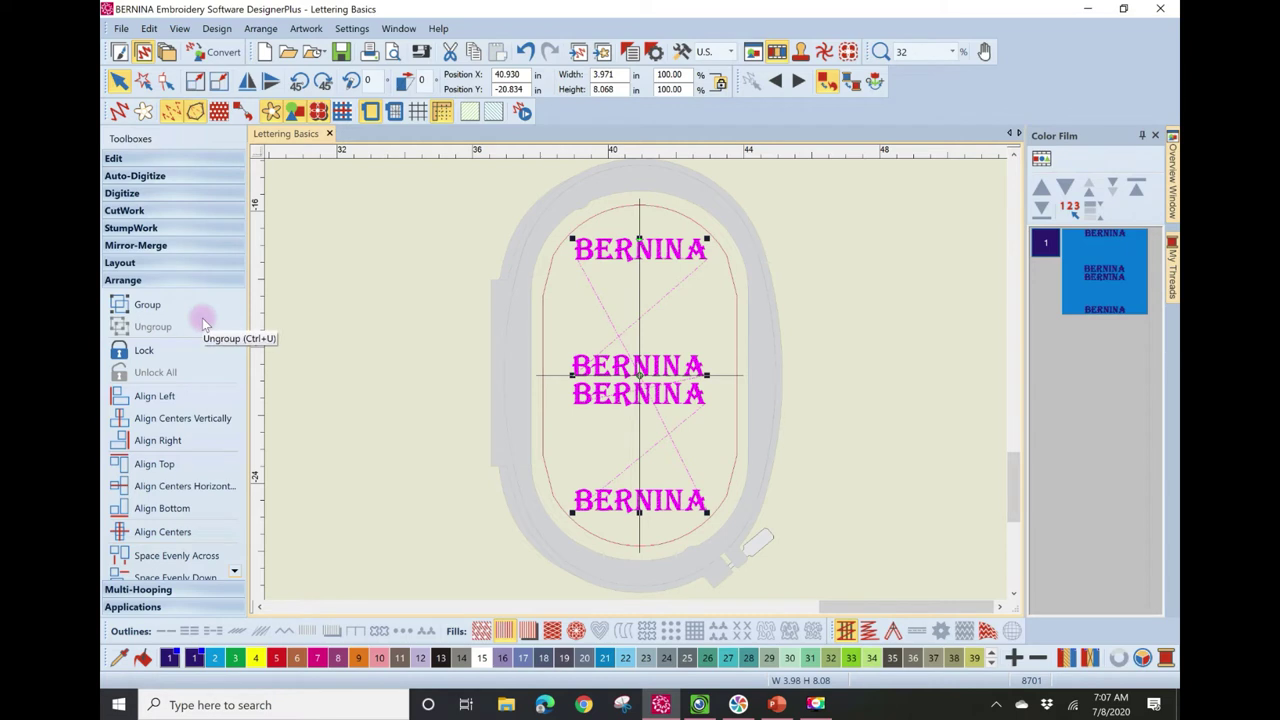
left_click(203, 420)
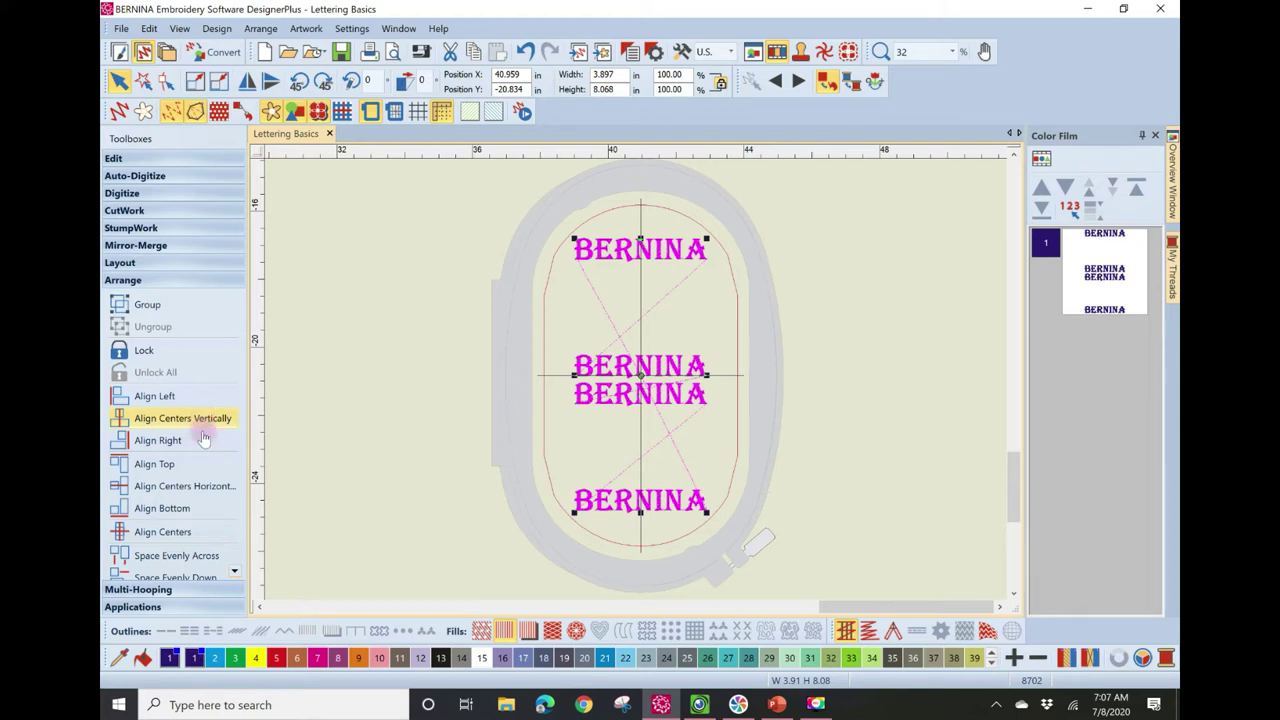
- Space the four selected BERNINA rows evenly down the hoop and deselect them
left_click(234, 572)
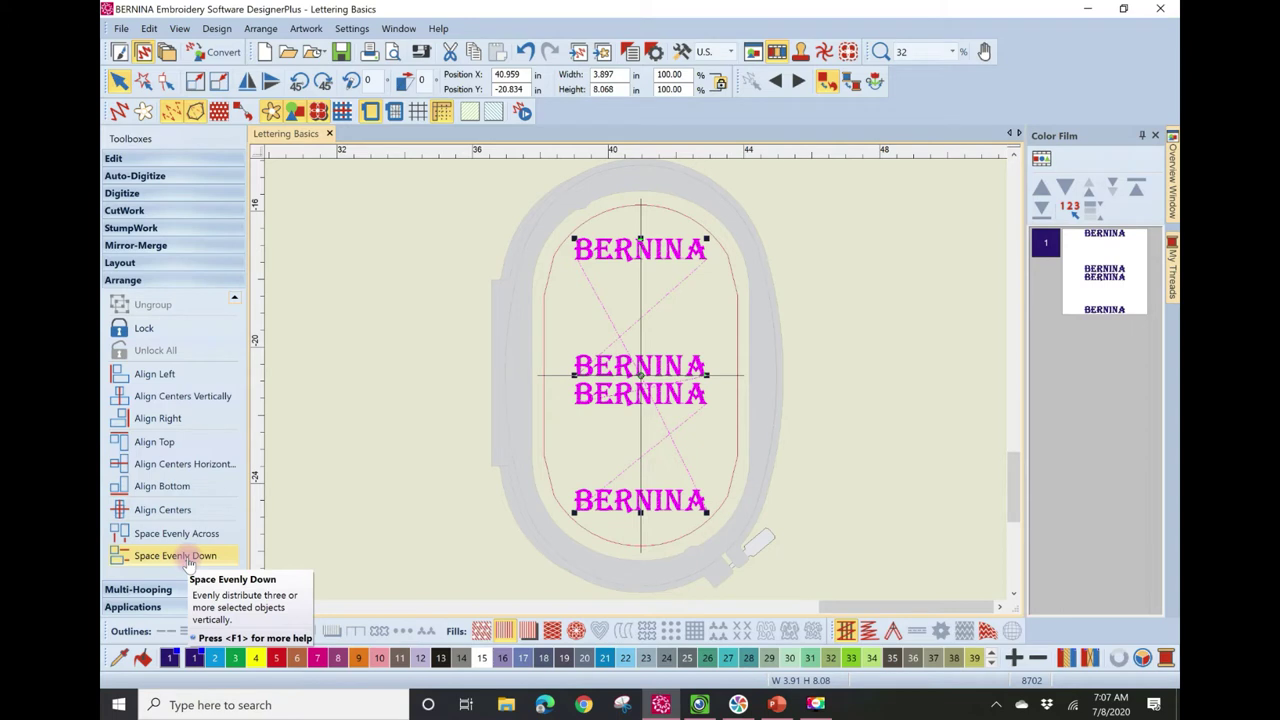
left_click(188, 556)
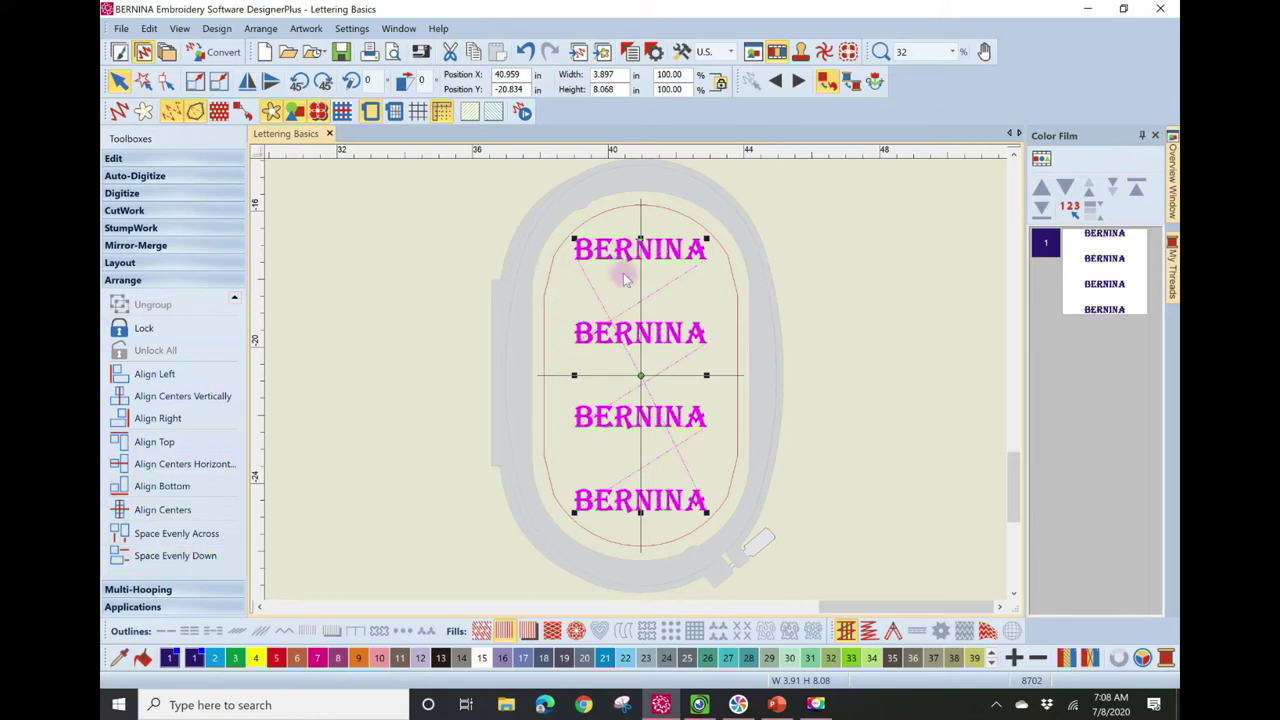
left_click(354, 303)
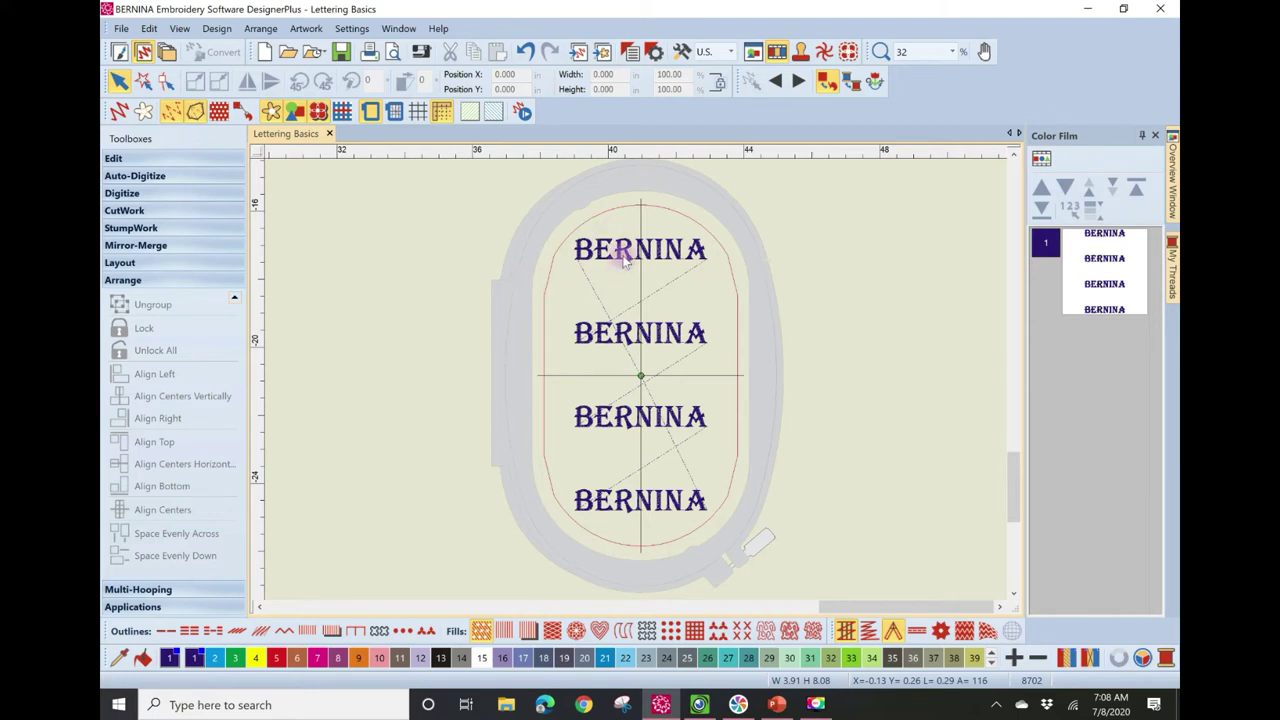
- Recolor the second BERNINA row with light blue color 2 and the third row with green color 3
left_click(642, 342)
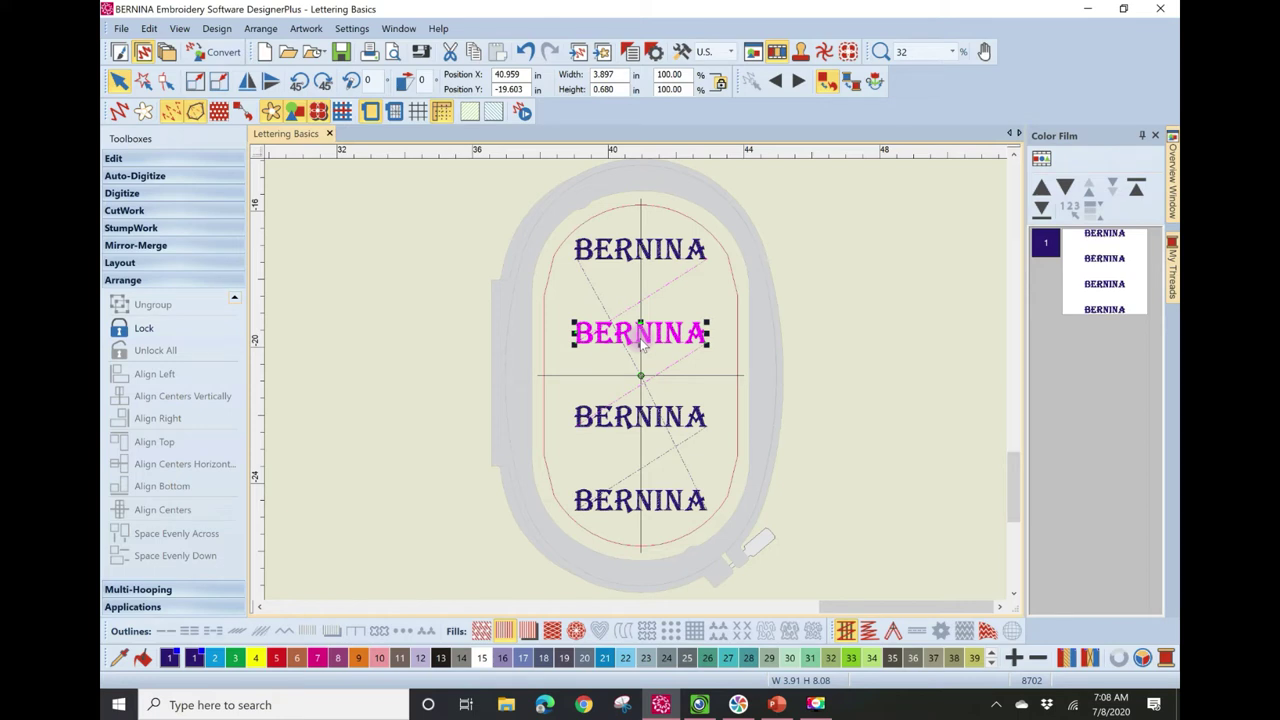
left_click(434, 365)
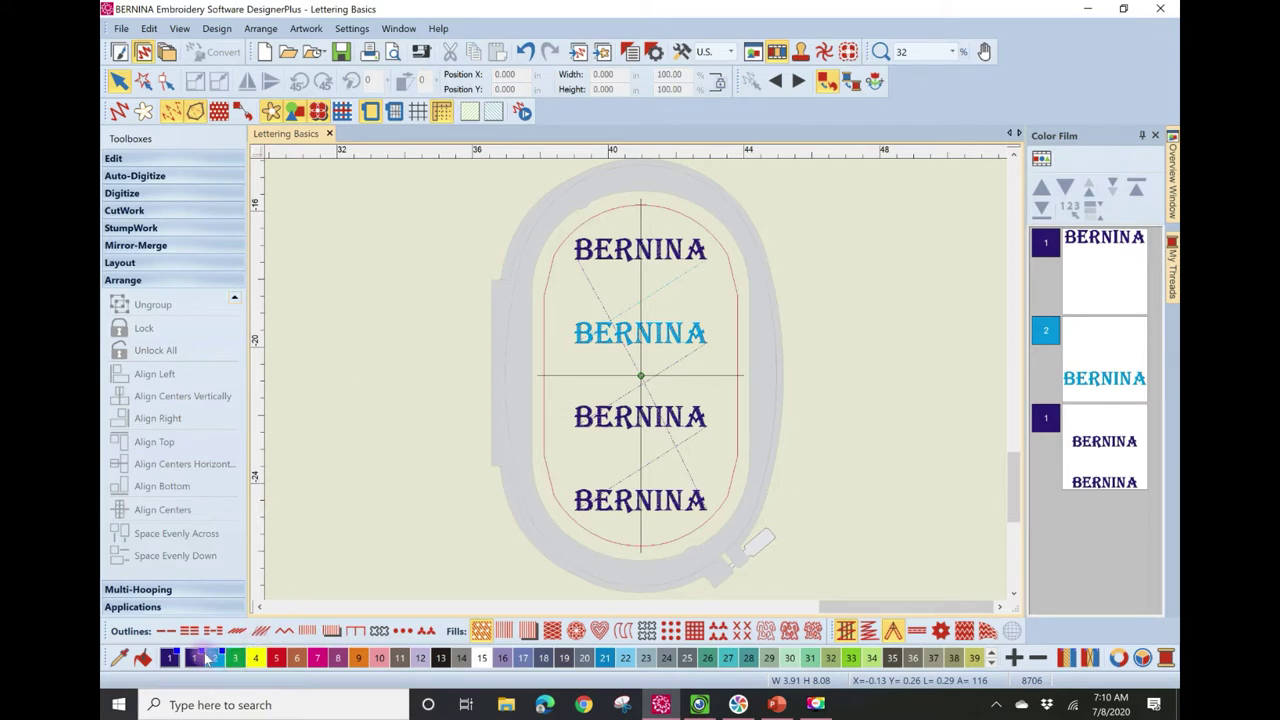
left_click(293, 587)
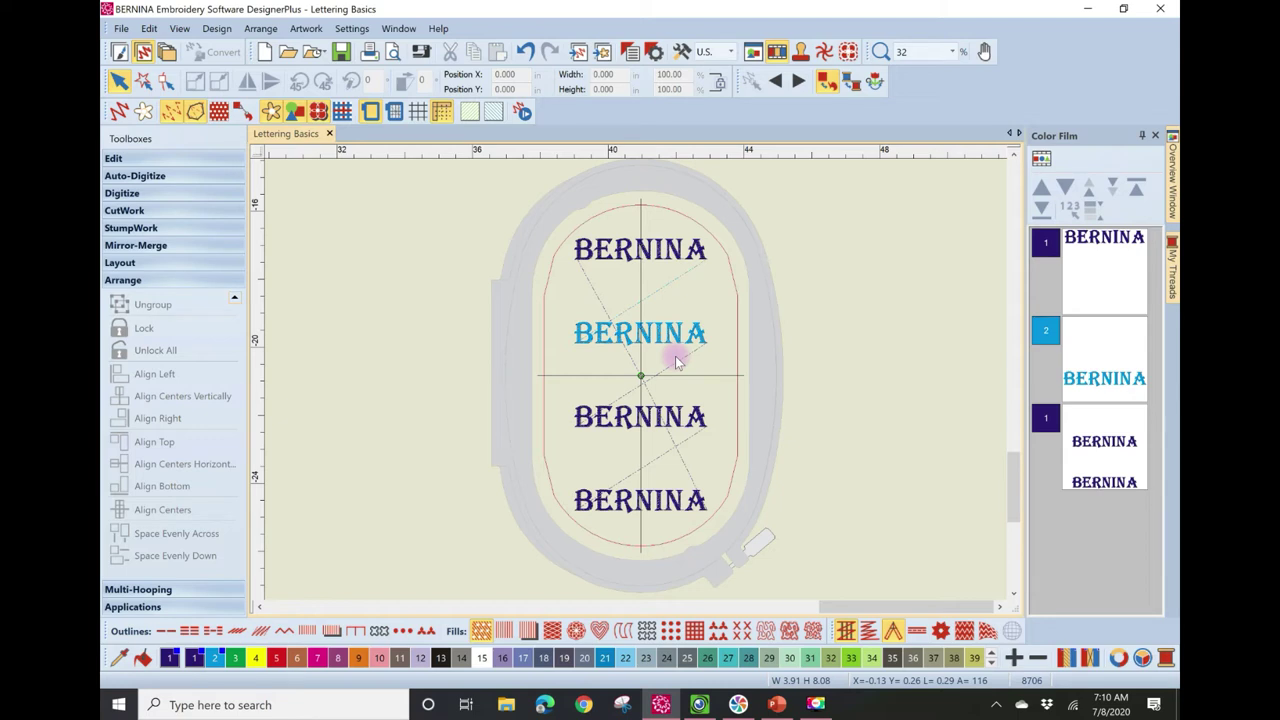
left_click(650, 424)
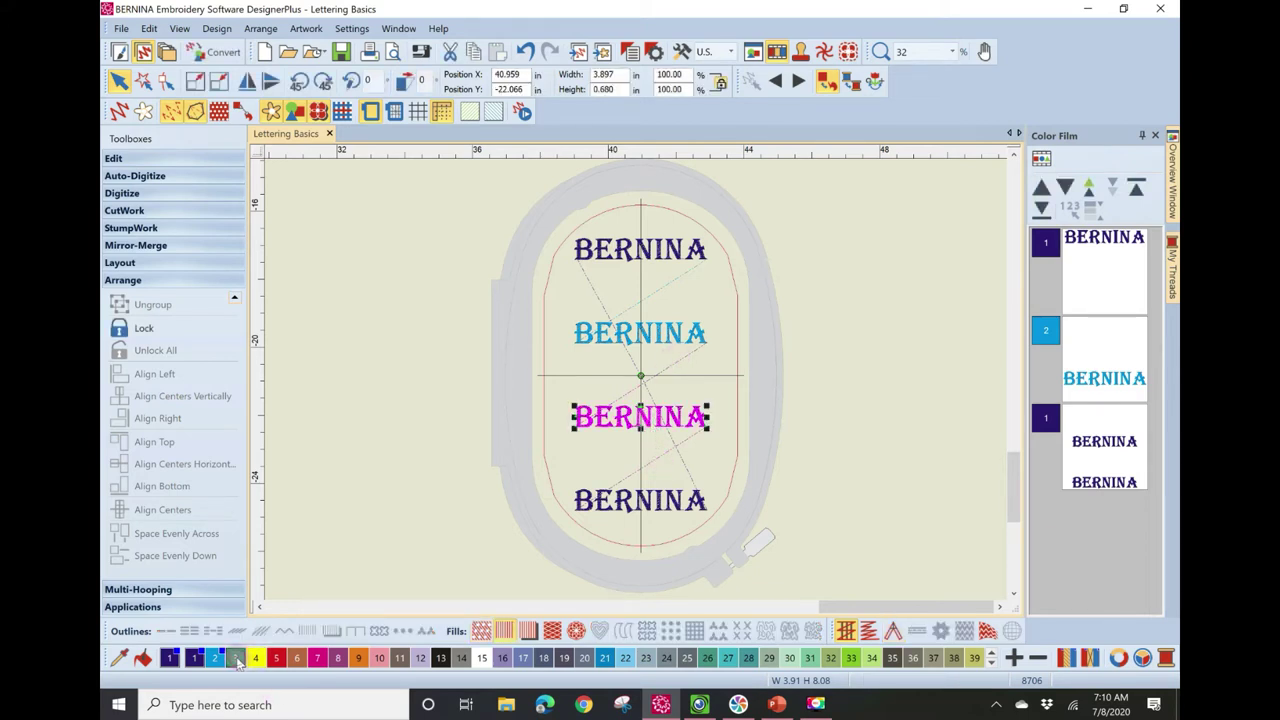
left_click(235, 657)
- Recolor the lowest BERNINA row with yellow color 4 and deselect it to check the color
left_click(650, 500)
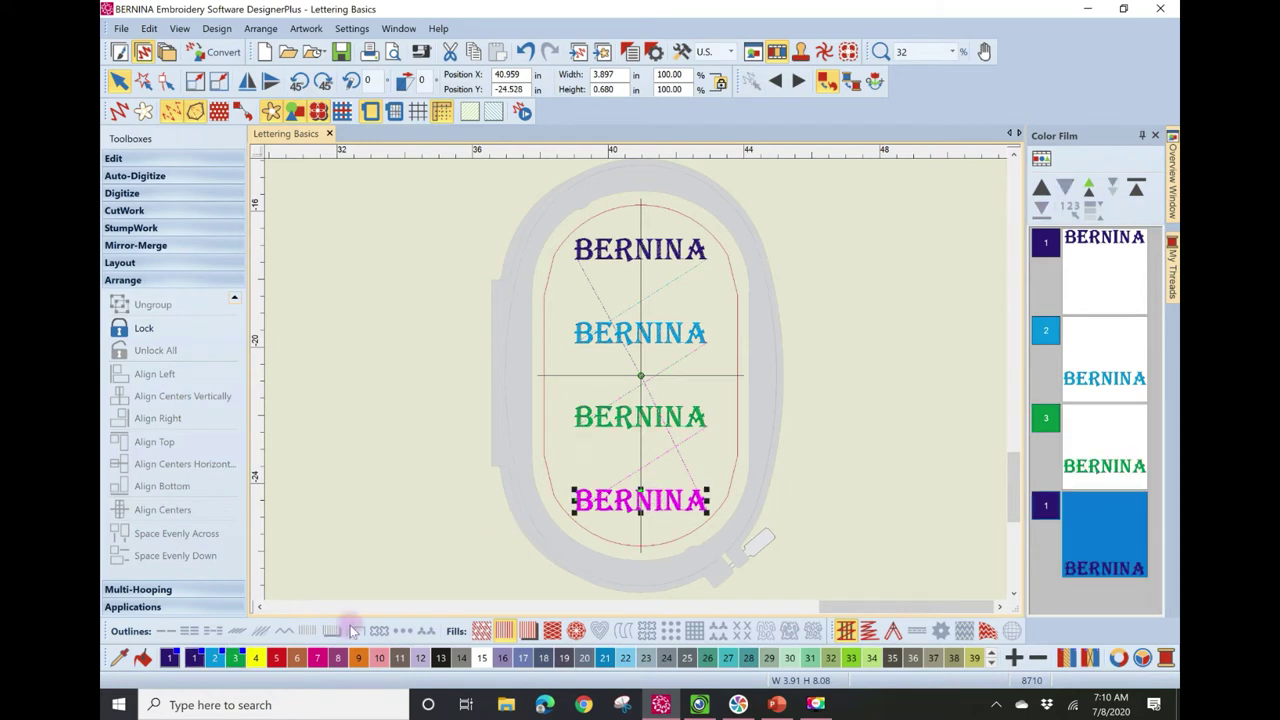
left_click(256, 657)
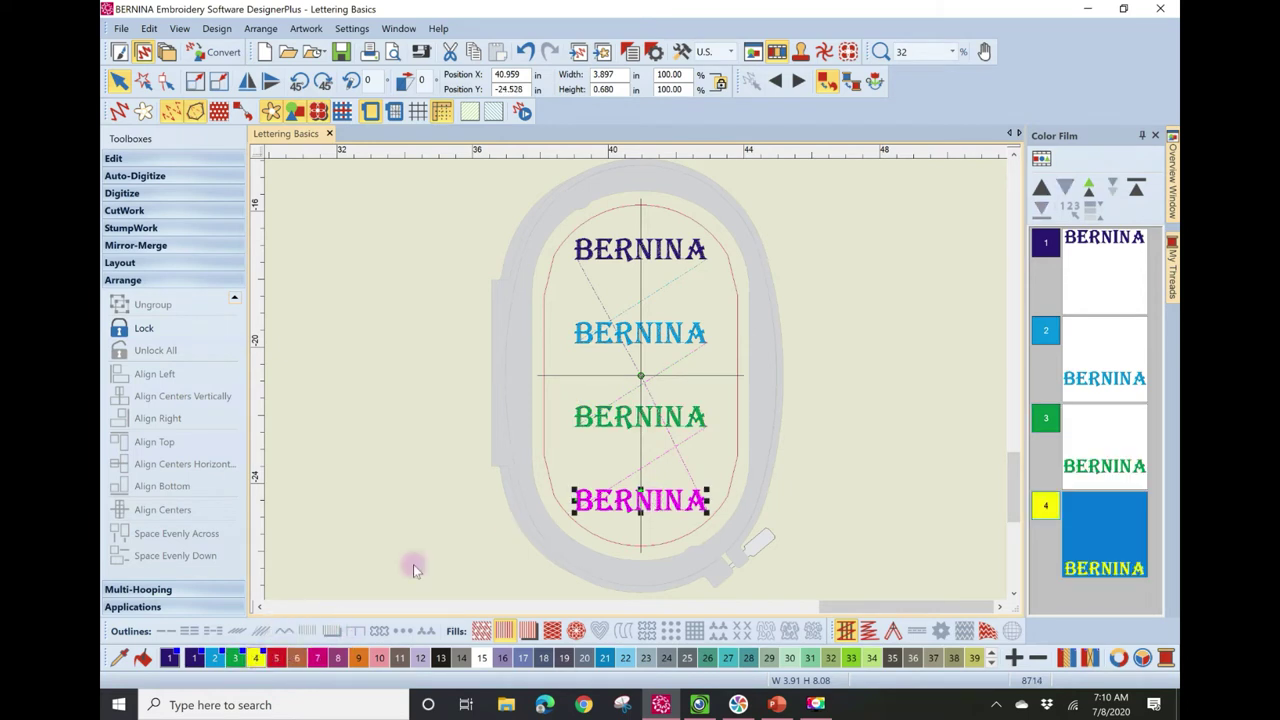
left_click(916, 399)
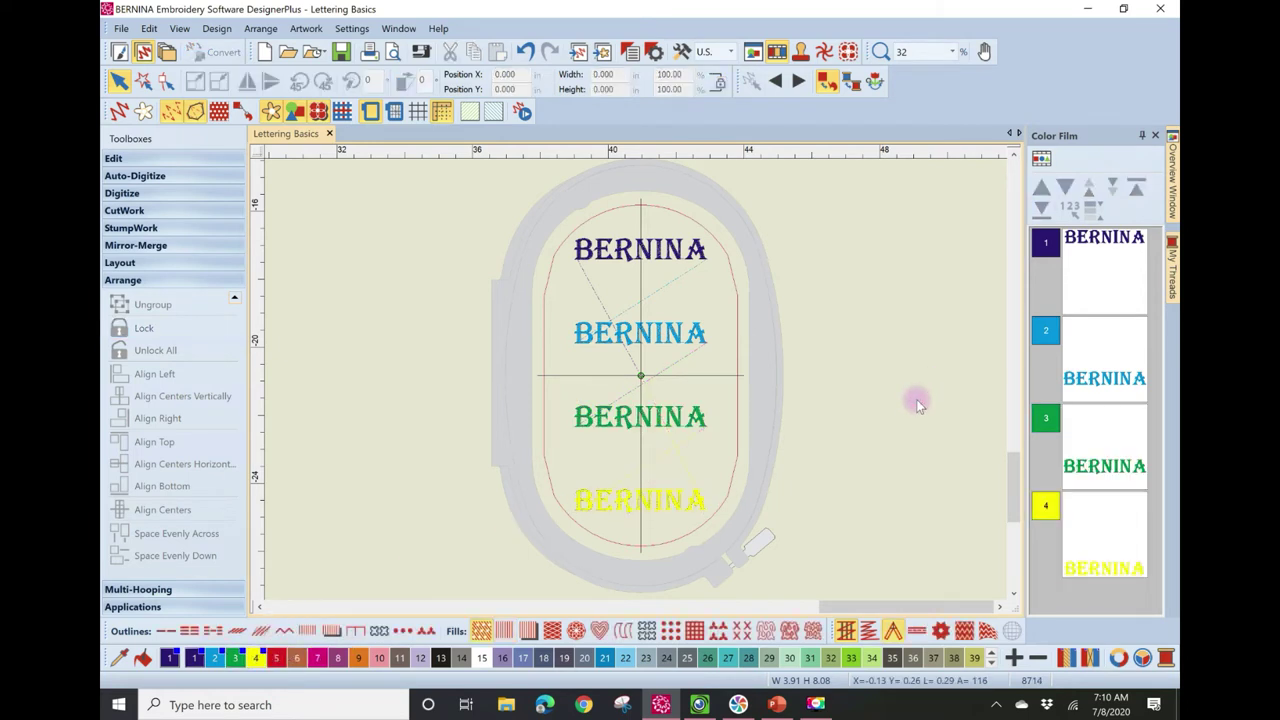
- Recolor the lowest BERNINA row with red color 5 and deselect it
left_click(650, 498)
left_click(277, 658)
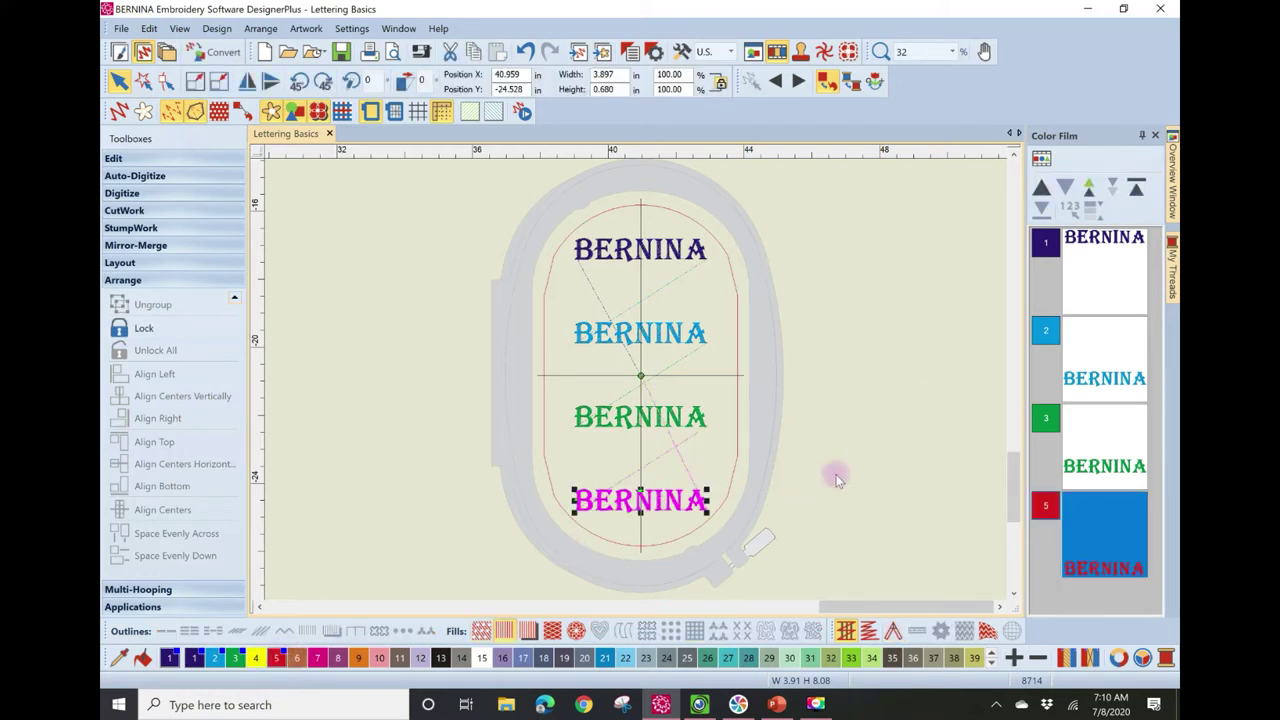
left_click(890, 434)
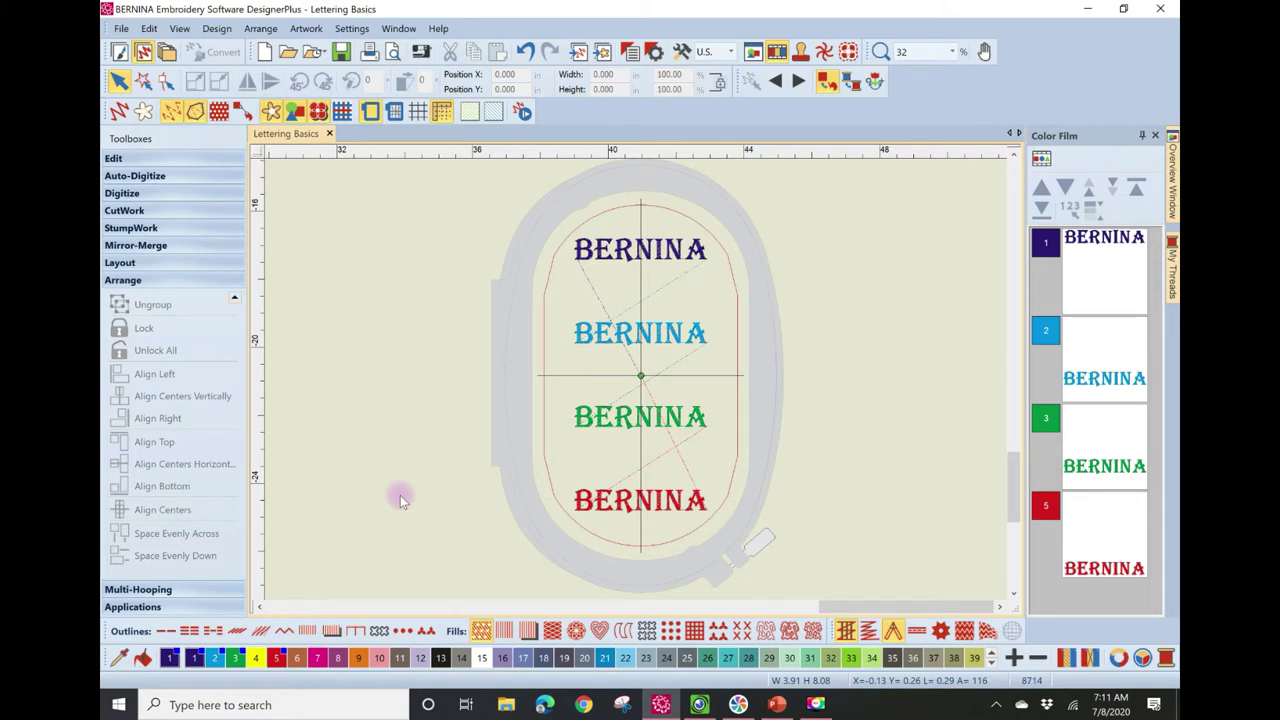
- Break the dark blue BERNINA row at the head of the design apart into separate letters
left_click(651, 256)
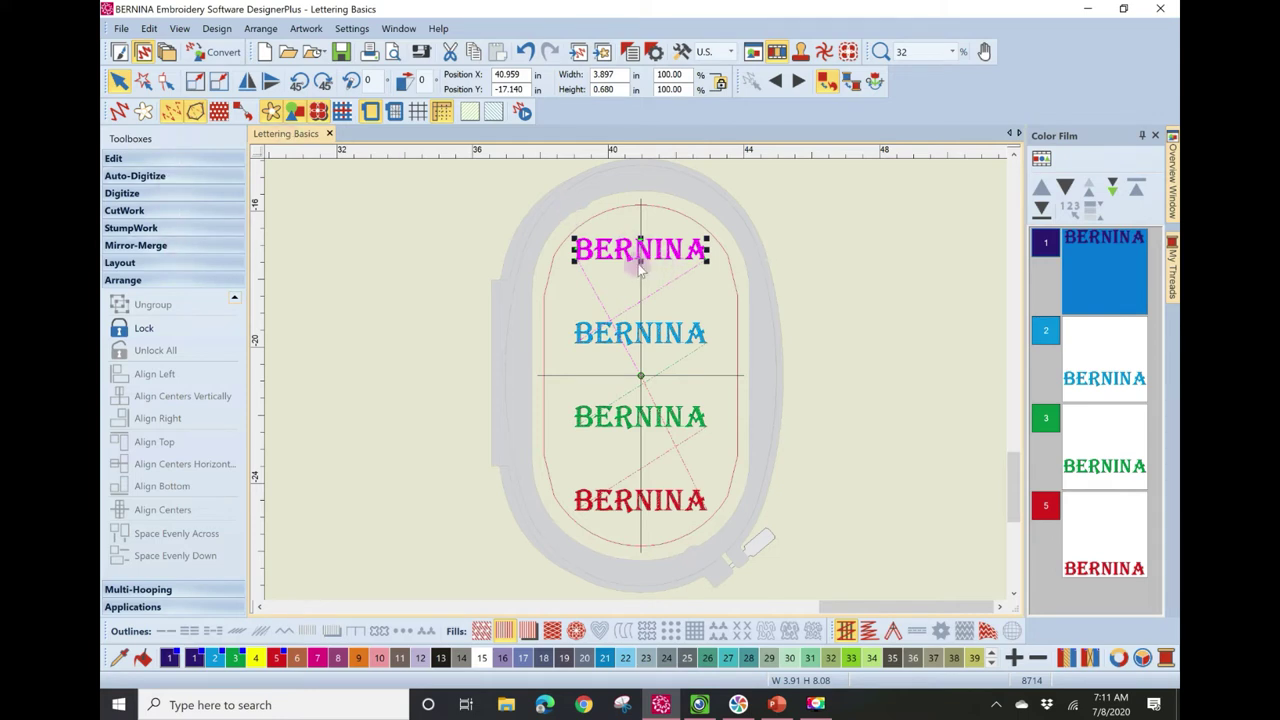
left_click(115, 159)
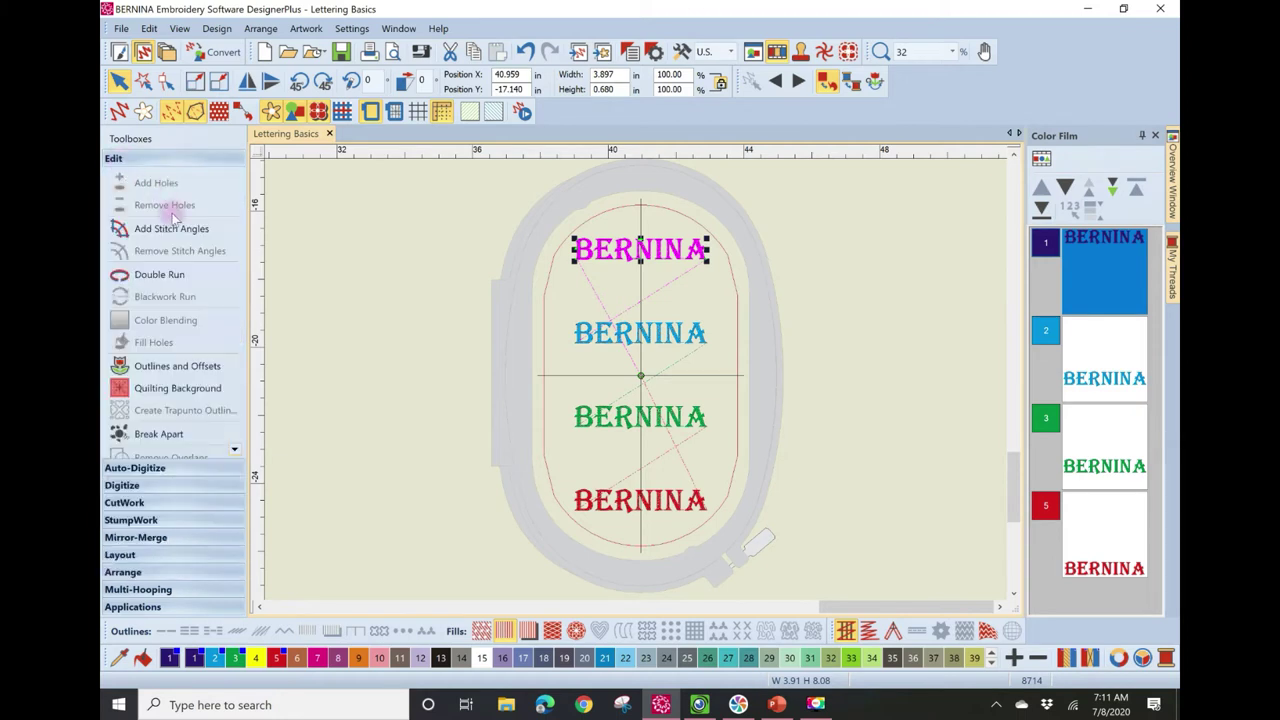
left_click(184, 436)
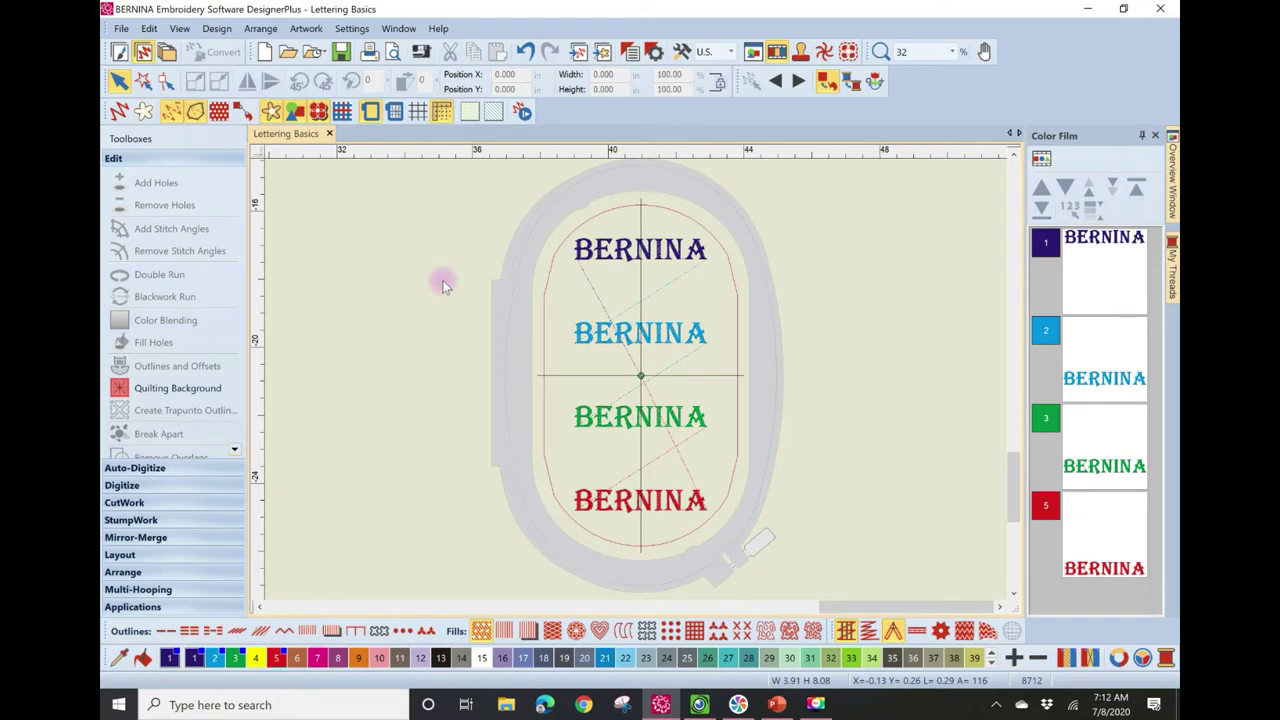
- Select individual letters of the broken-apart BERNINA row one at a time, including the final A and the E
left_click(585, 250)
left_click_drag(606, 254, 706, 262)
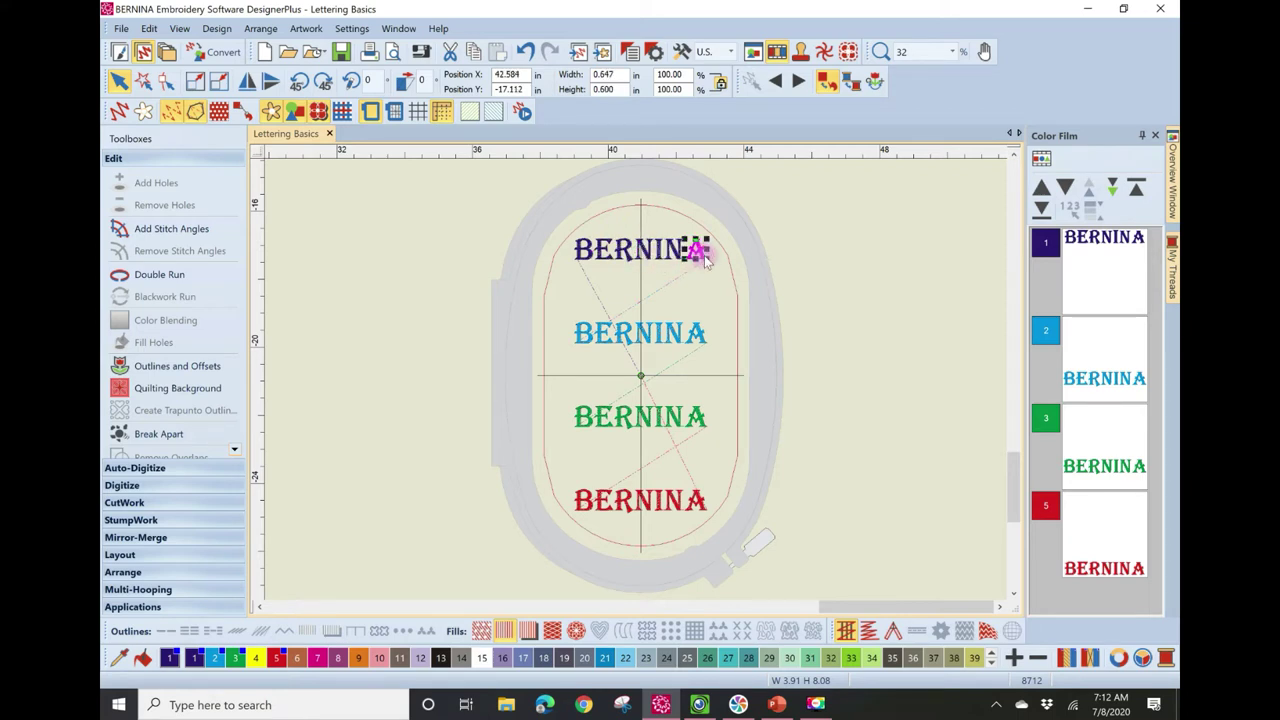
left_click(592, 252)
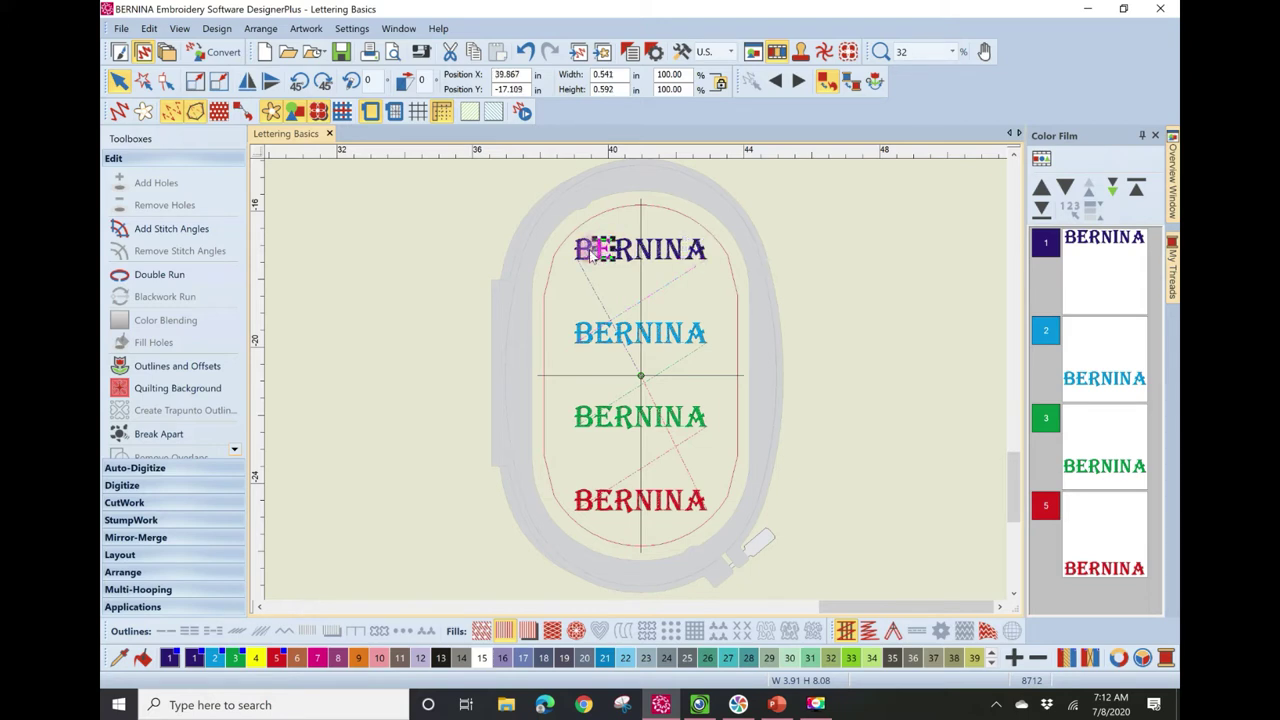
- Recolor the E, the R and the first N of the broken-apart BERNINA row with colors 6, 7 and 8 respectively
left_click(297, 657)
left_click(620, 252)
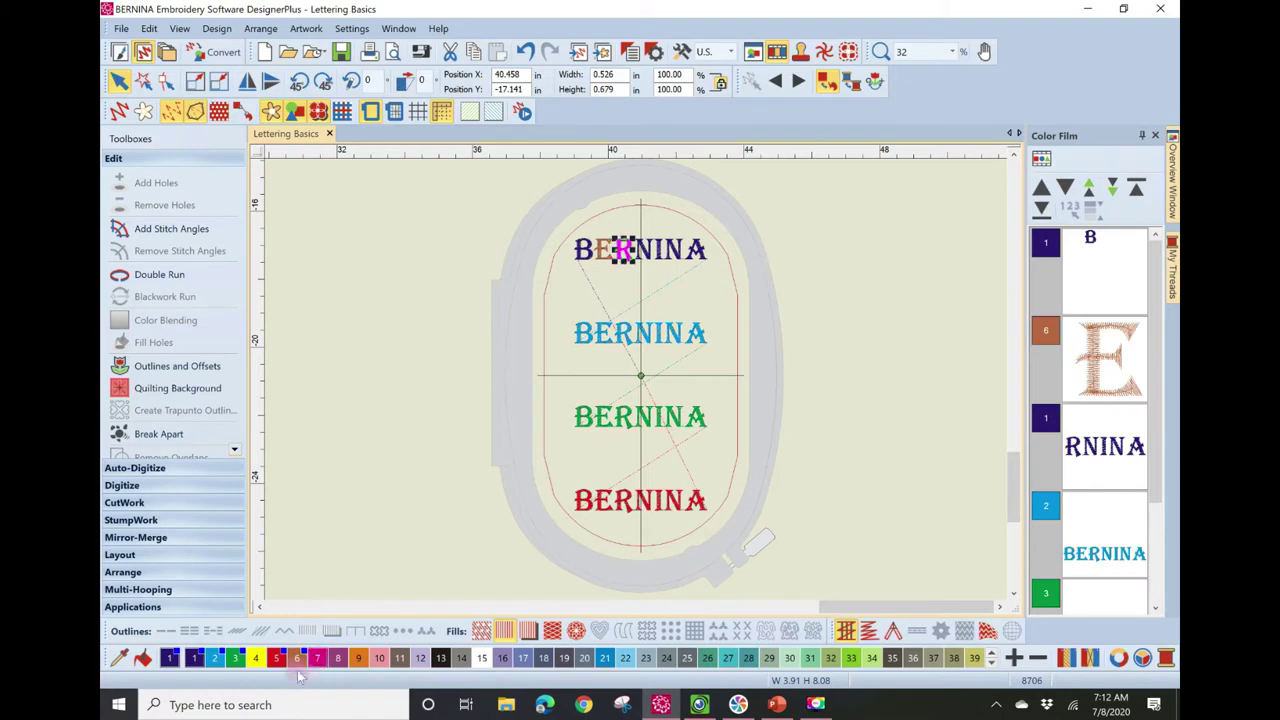
left_click(326, 659)
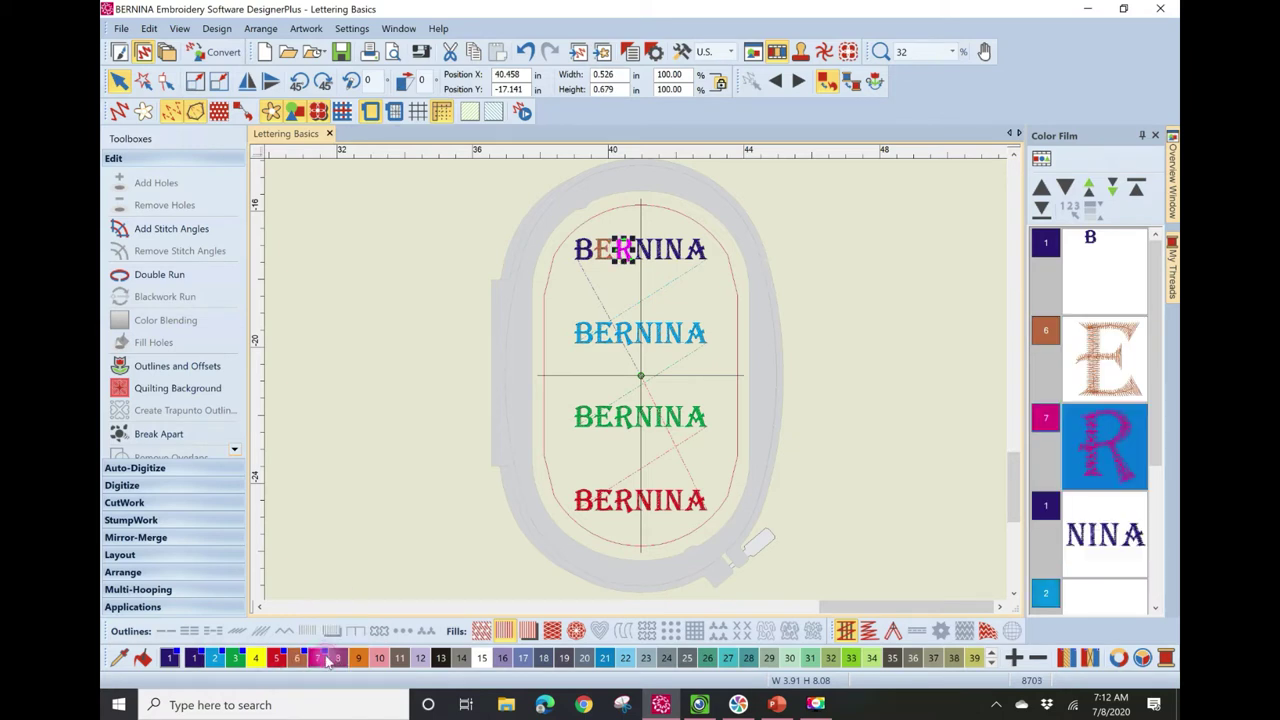
left_click(642, 250)
left_click(338, 657)
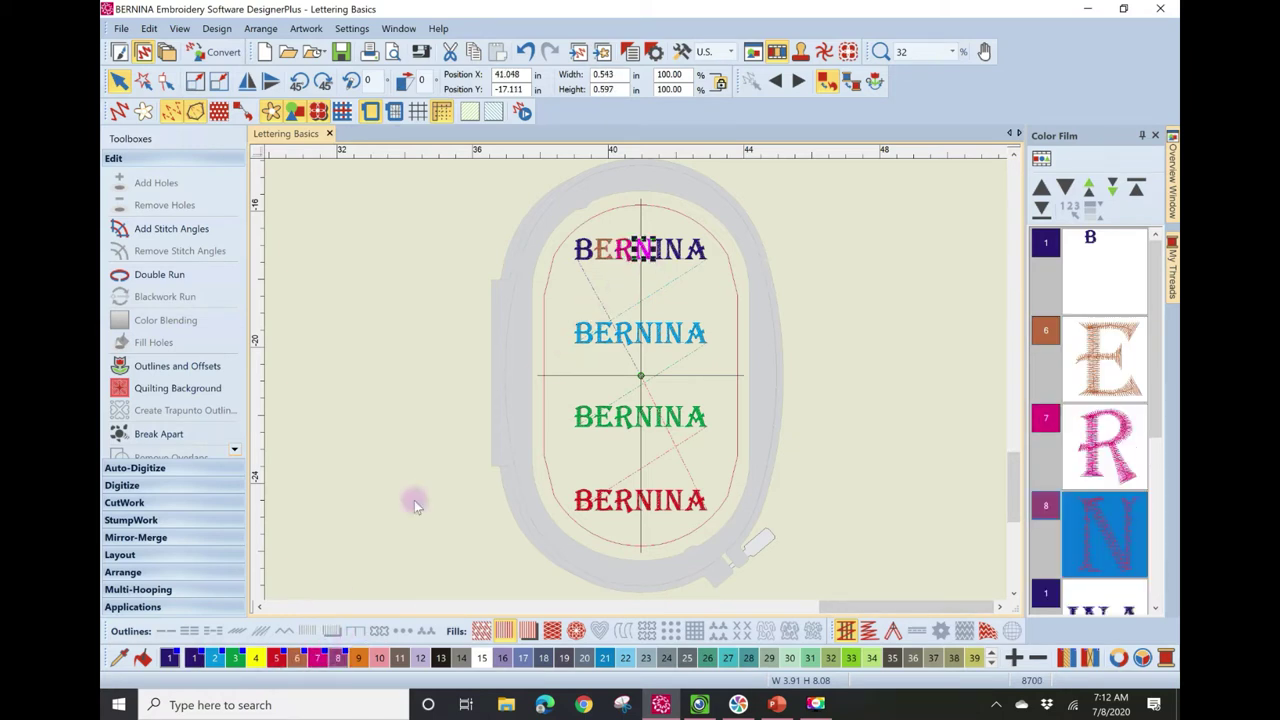
- Recolor the I, second N and A of the broken-apart row with colors 9, 12 and 21 respectively, and deselect
left_click(658, 252)
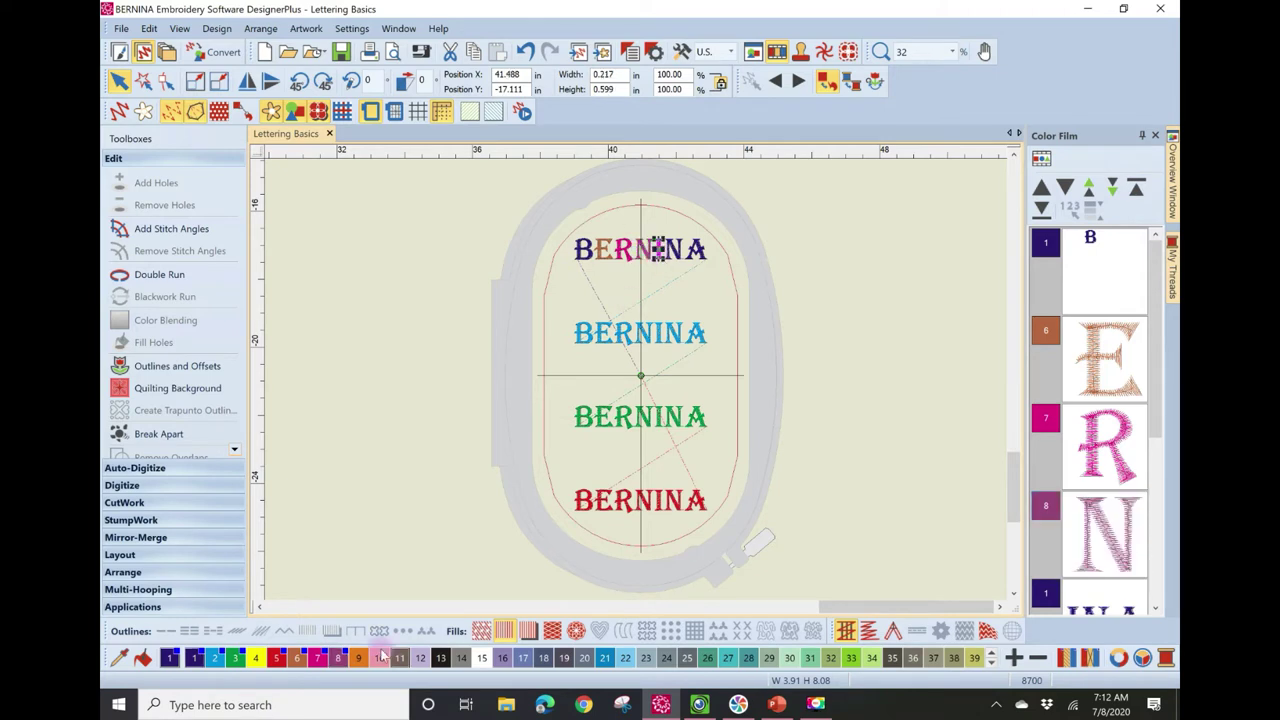
left_click(358, 657)
left_click(674, 250)
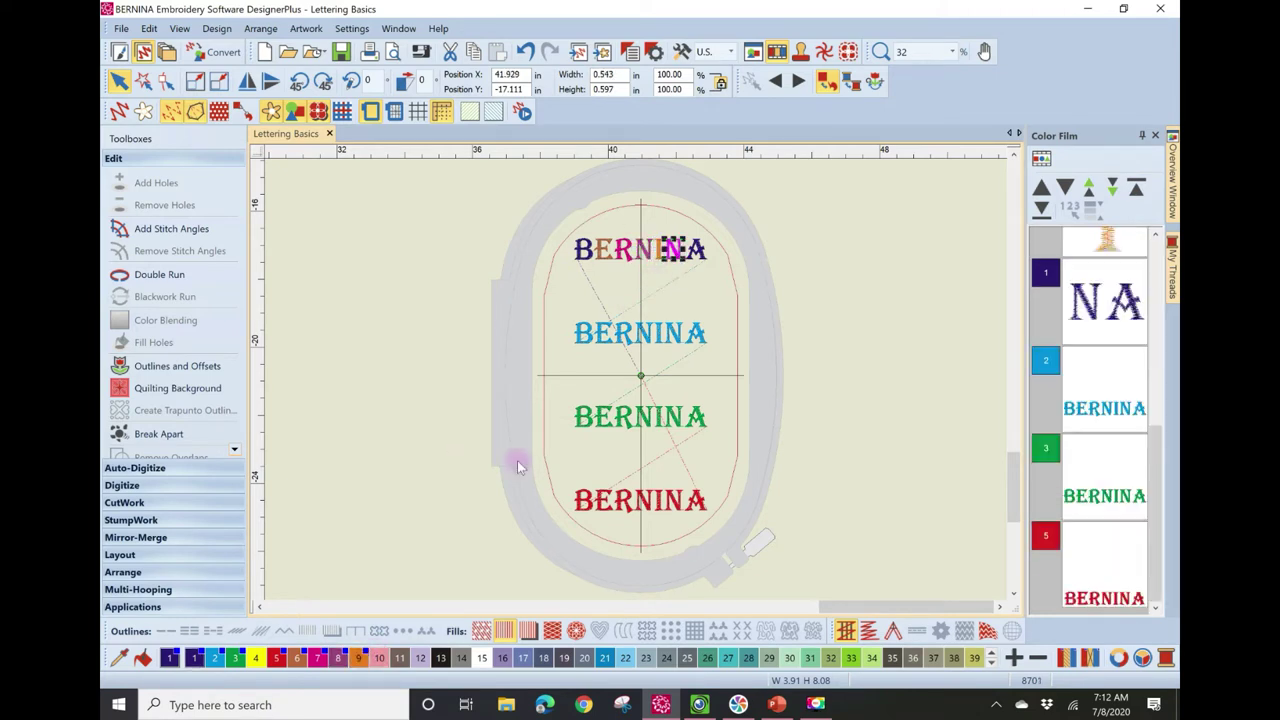
left_click(424, 660)
left_click(697, 254)
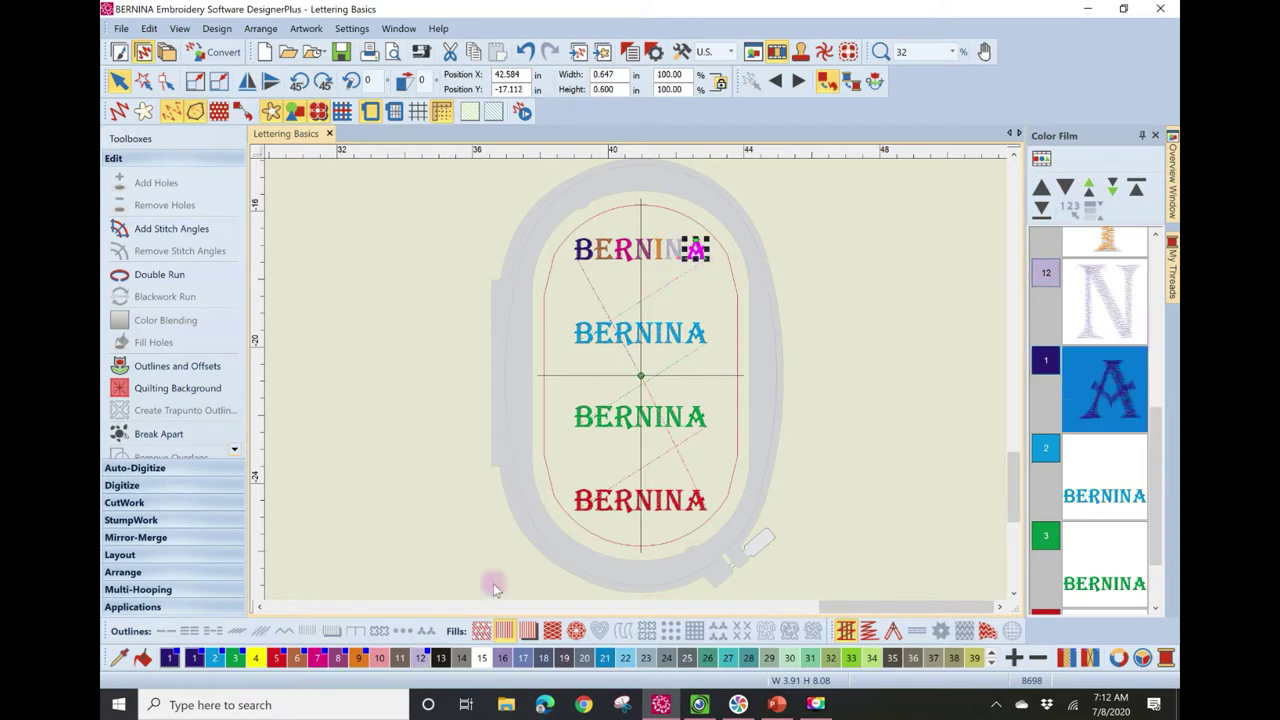
left_click(604, 658)
left_click(702, 310)
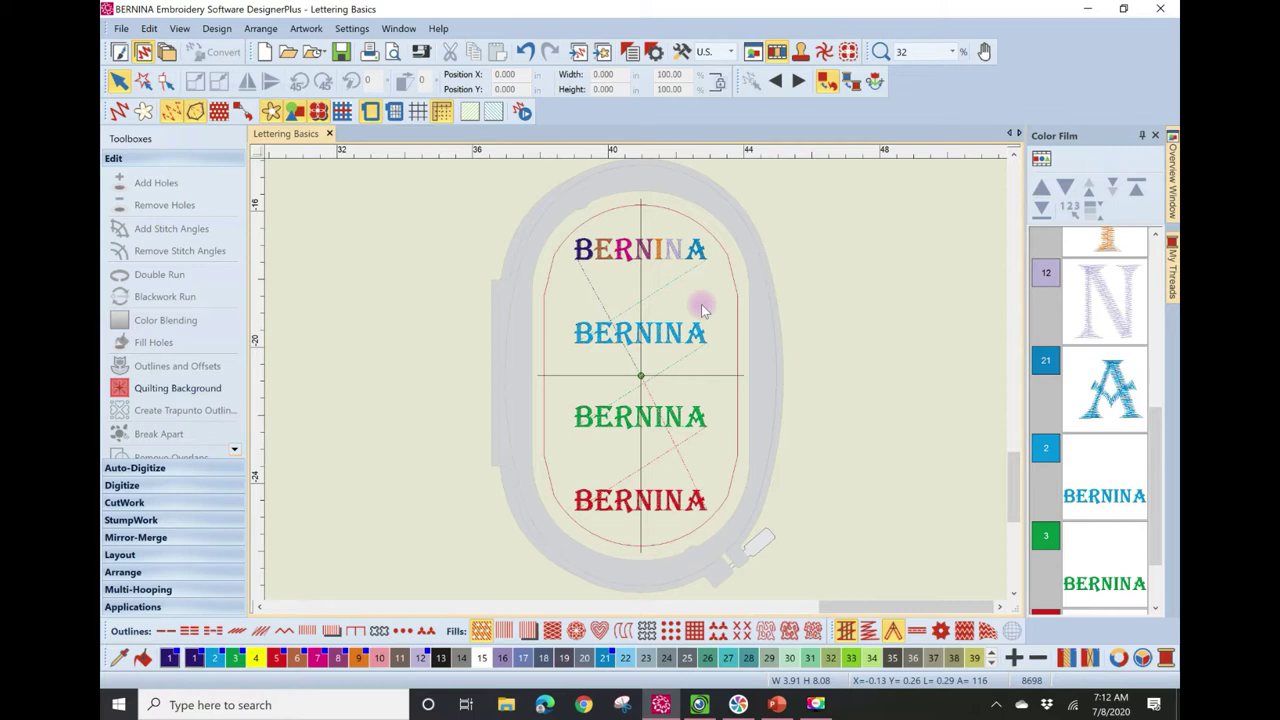
- Set the lettering height of the dark blue B in the multicolored row to 0.79 in
double_click(583, 249)
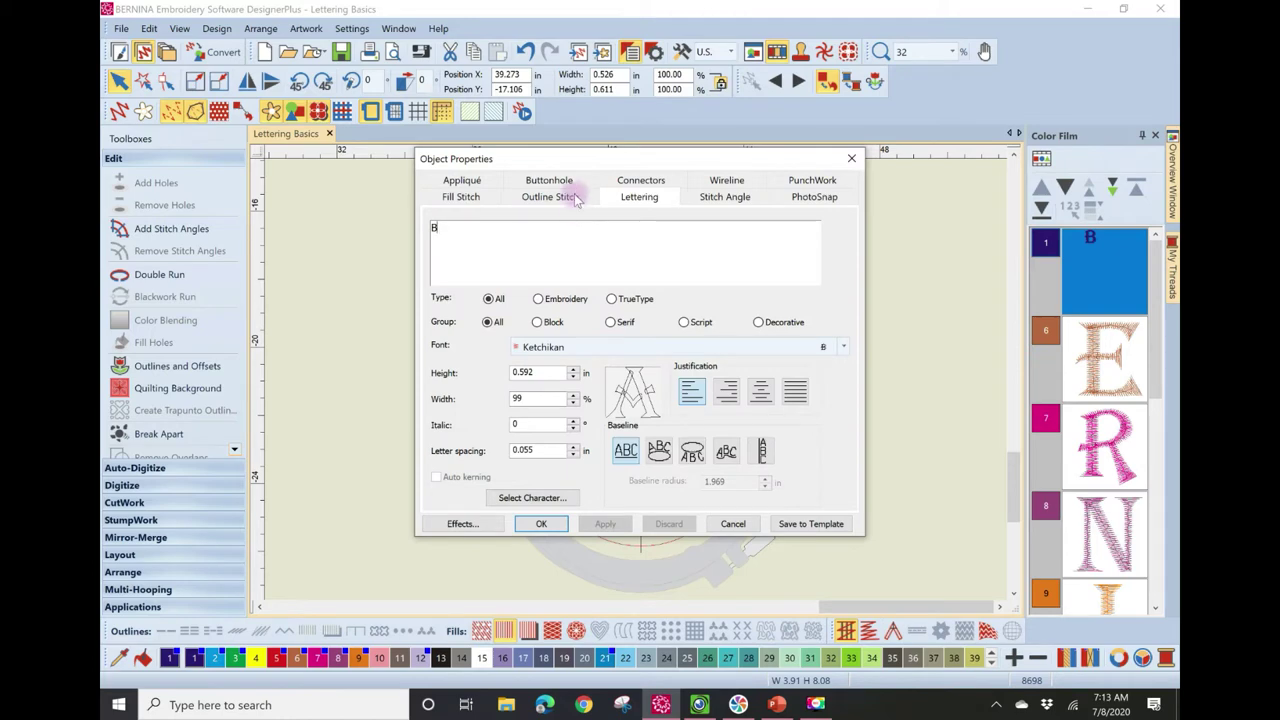
left_click_drag(571, 160, 566, 306)
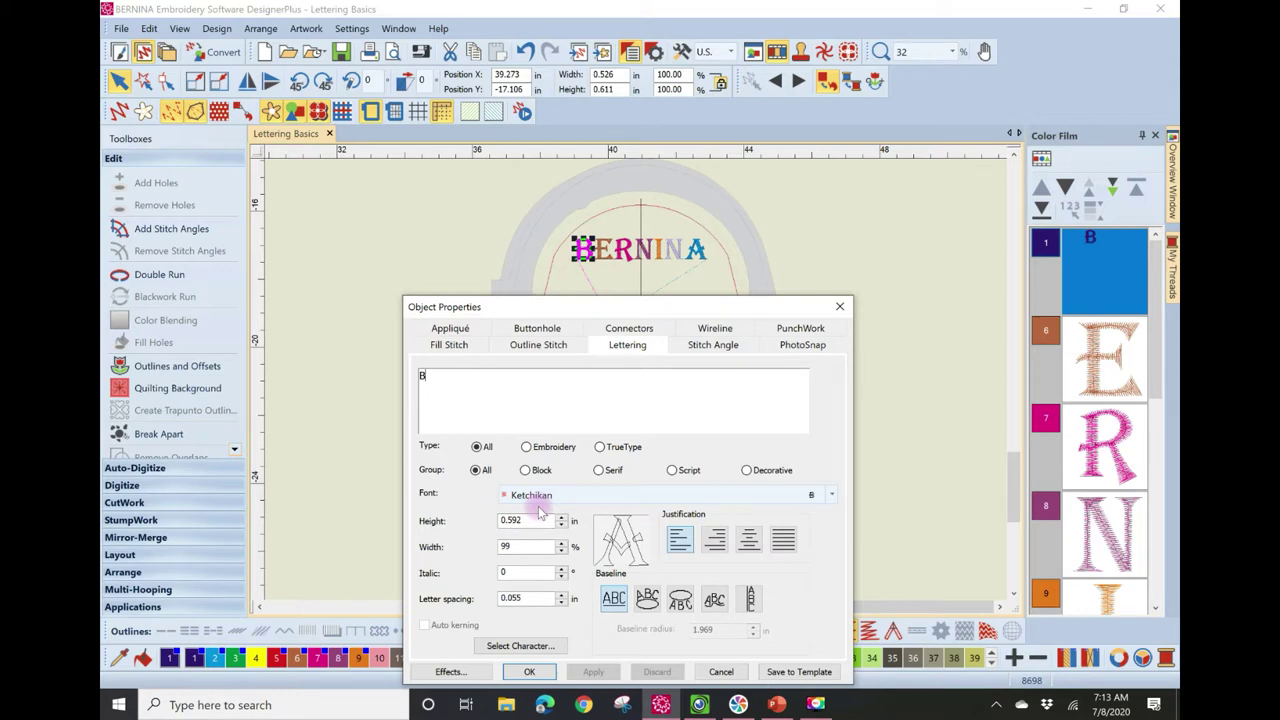
double_click(510, 520)
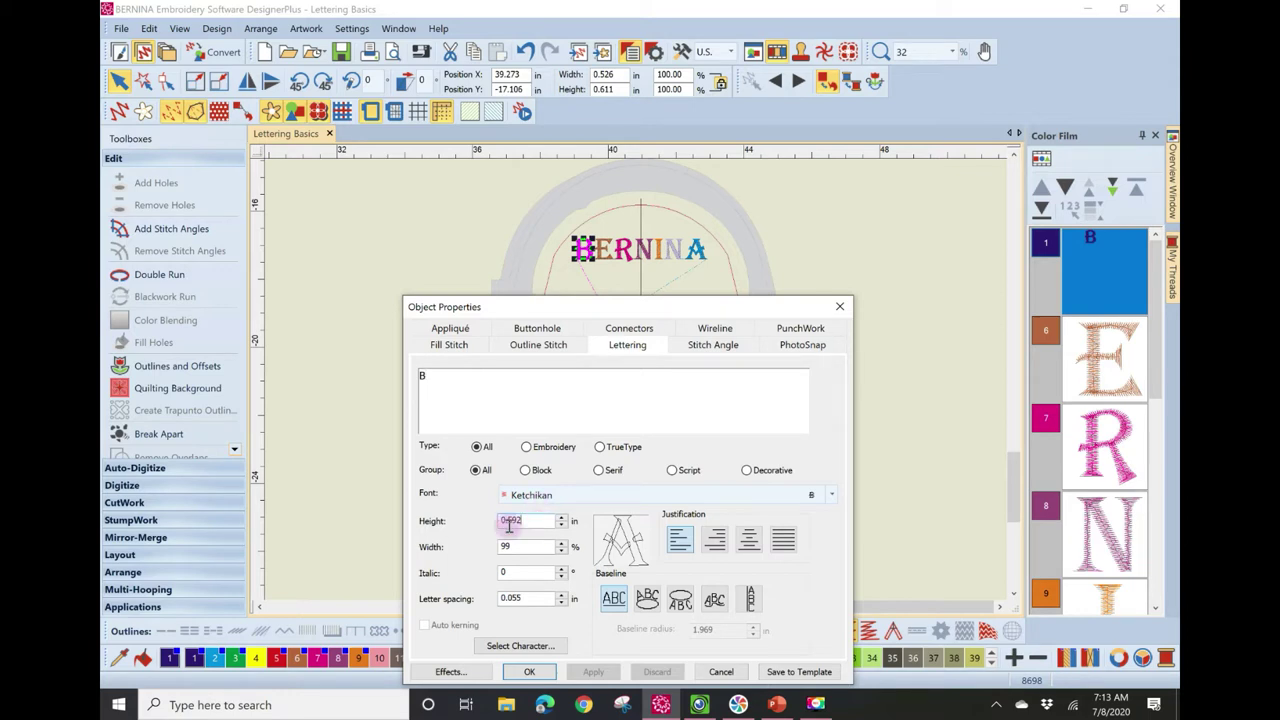
type(".79")
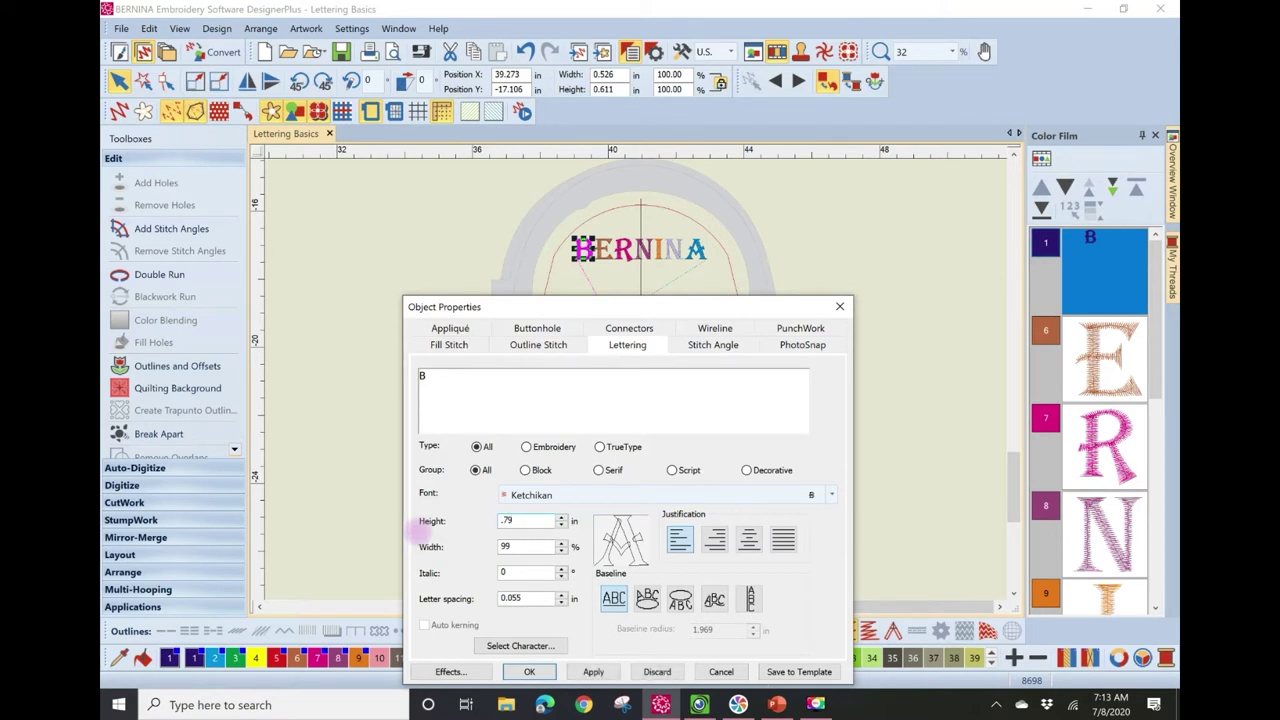
key("Return")
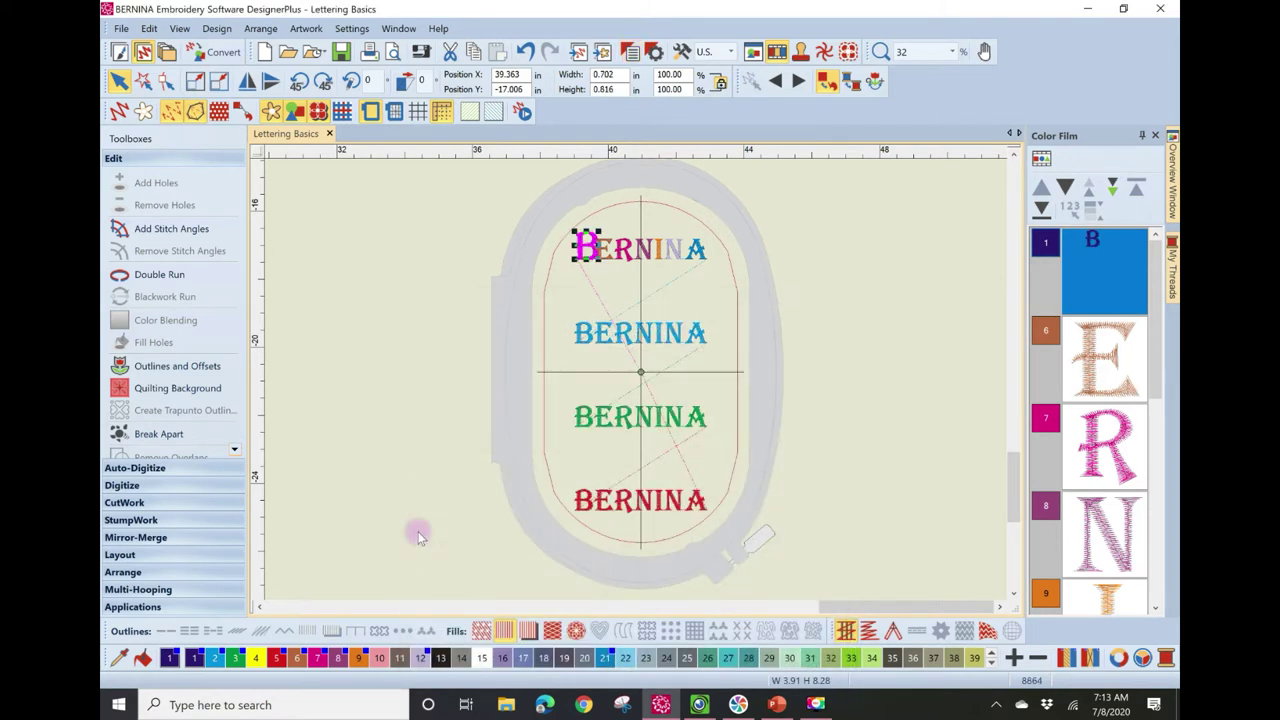
- Nudge the enlarged B about 0.15 in to the left, away from the E, and deselect it
left_click(578, 260)
left_click_drag(578, 260, 578, 258)
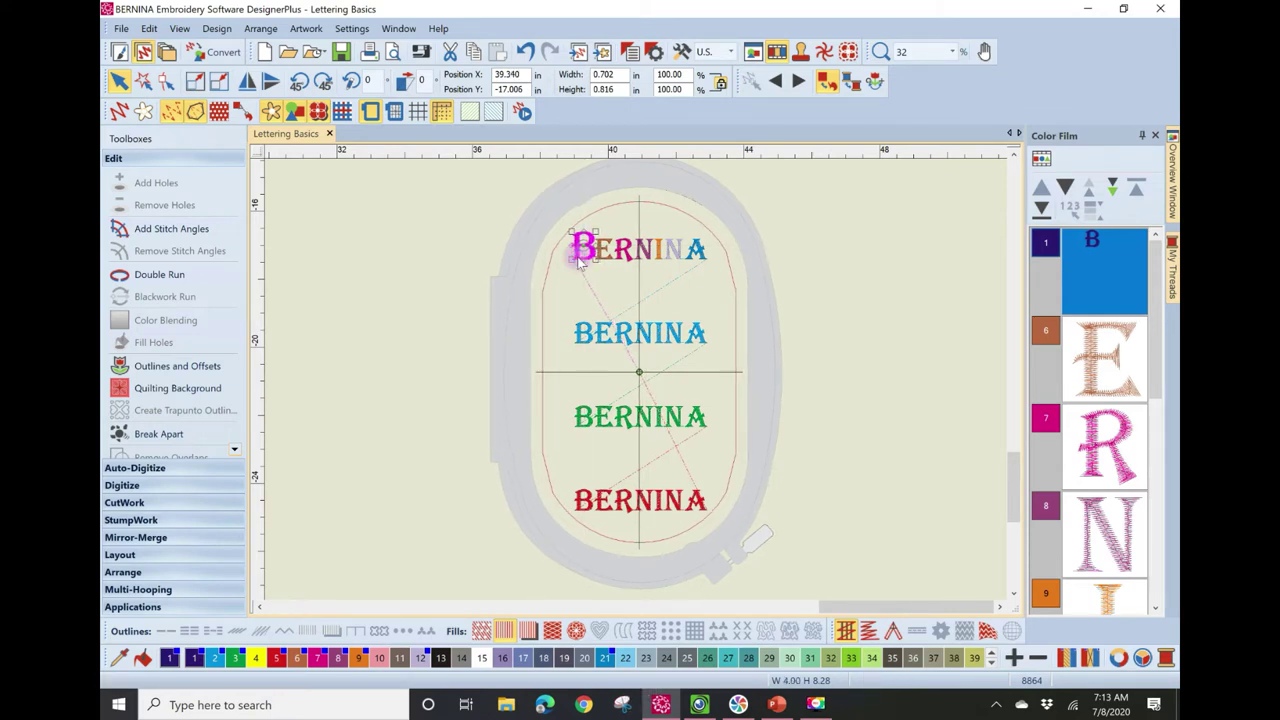
key("Left")
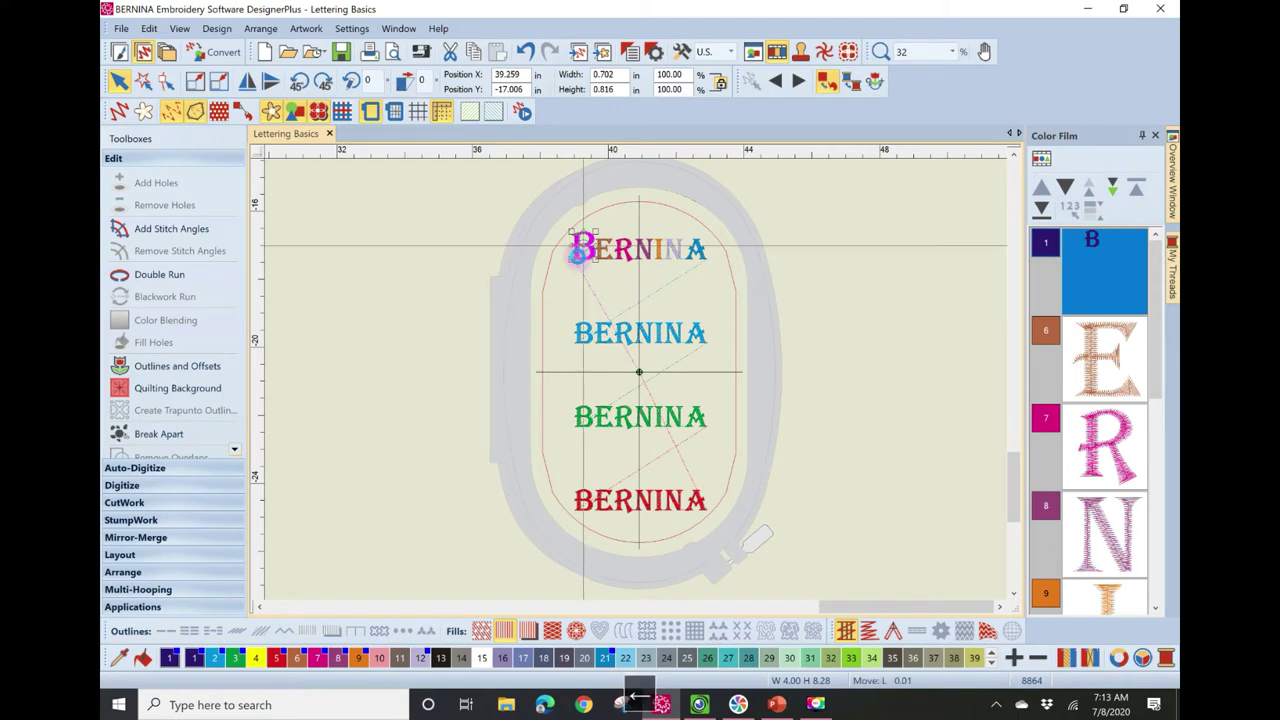
key("Left")
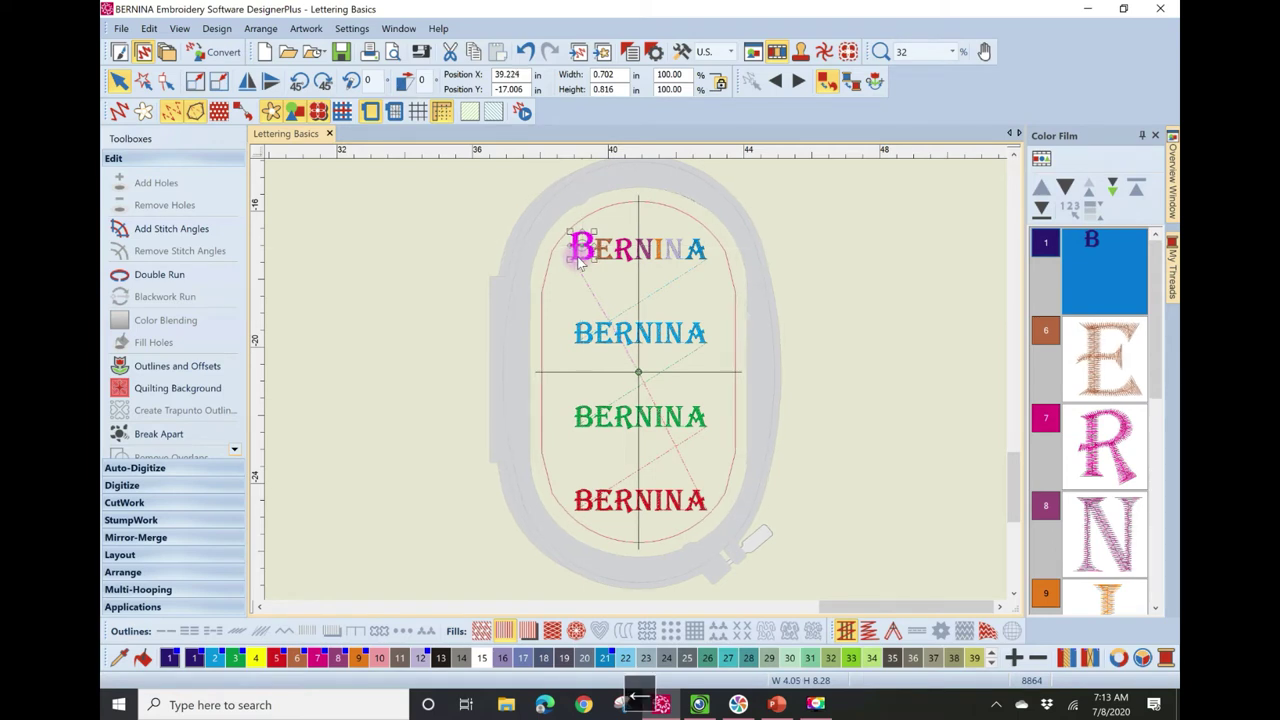
key("Left")
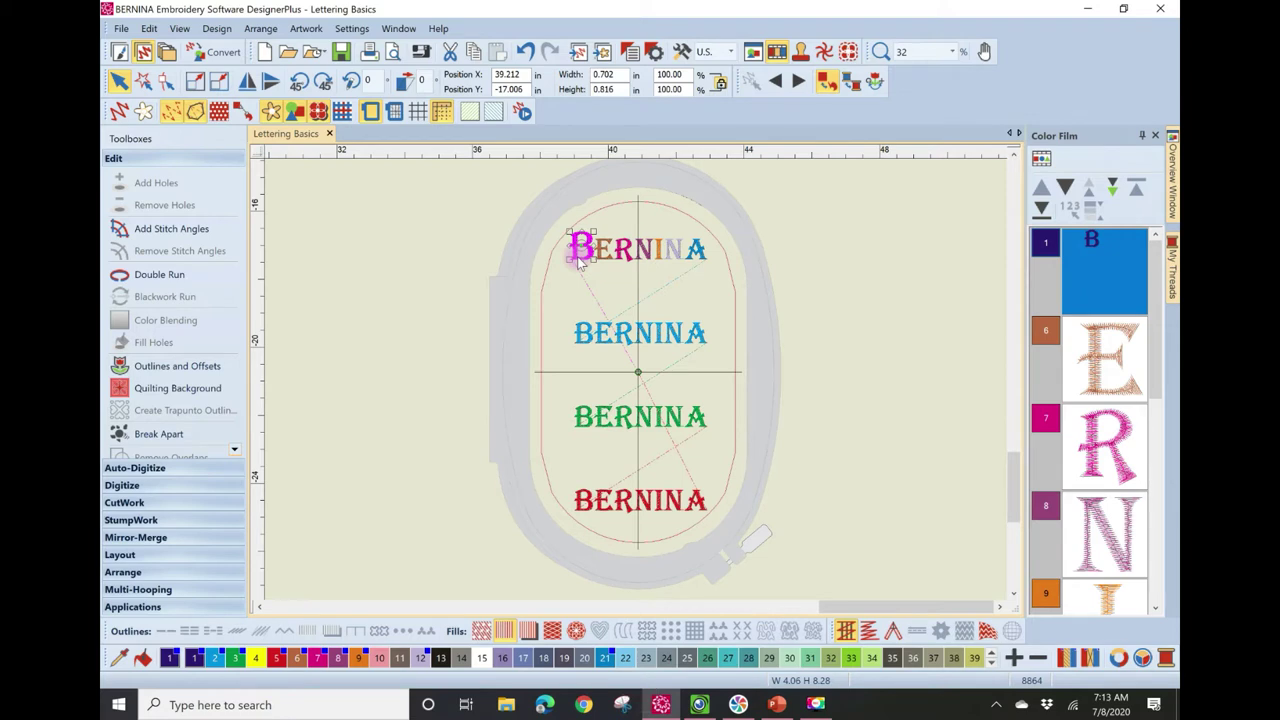
left_click(763, 263)
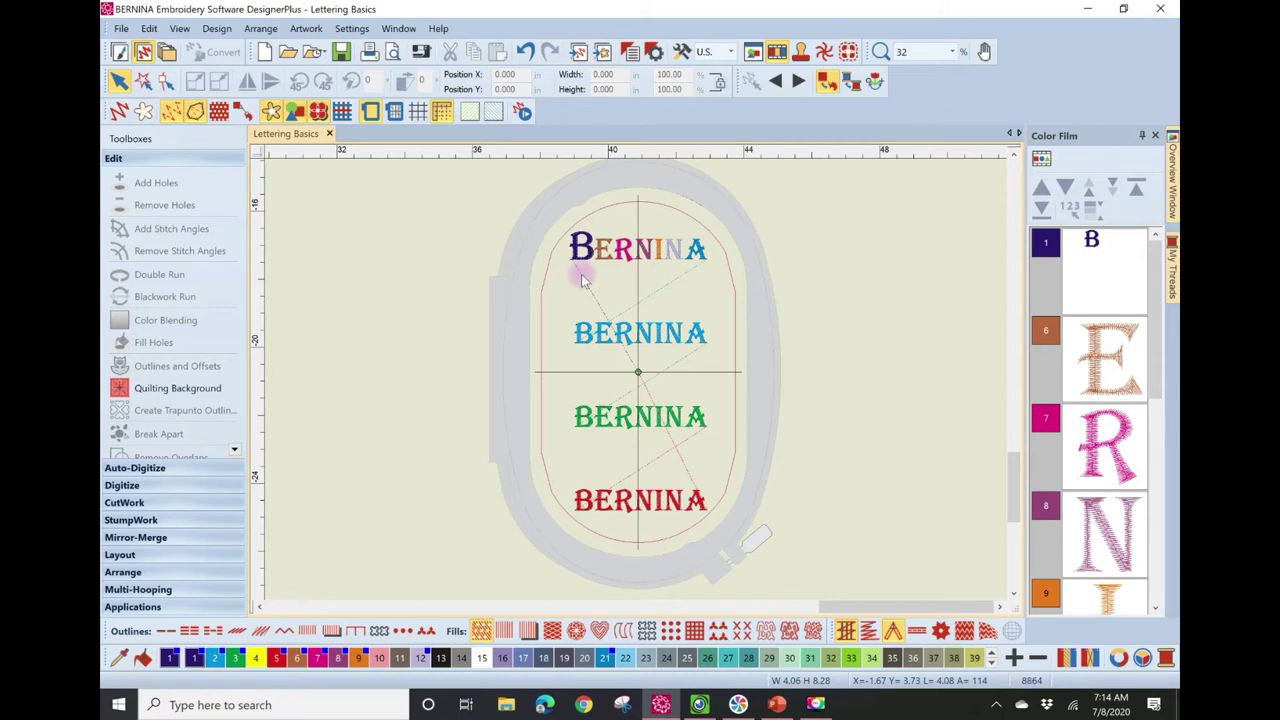
- Examine the multicolored BERNINA row up close, including the stitches in the first N and the leg of the R
mouse_move(581, 274)
left_mouse_down()
mouse_move(586, 207)
mouse_move(641, 202)
left_mouse_up()
left_click(880, 54)
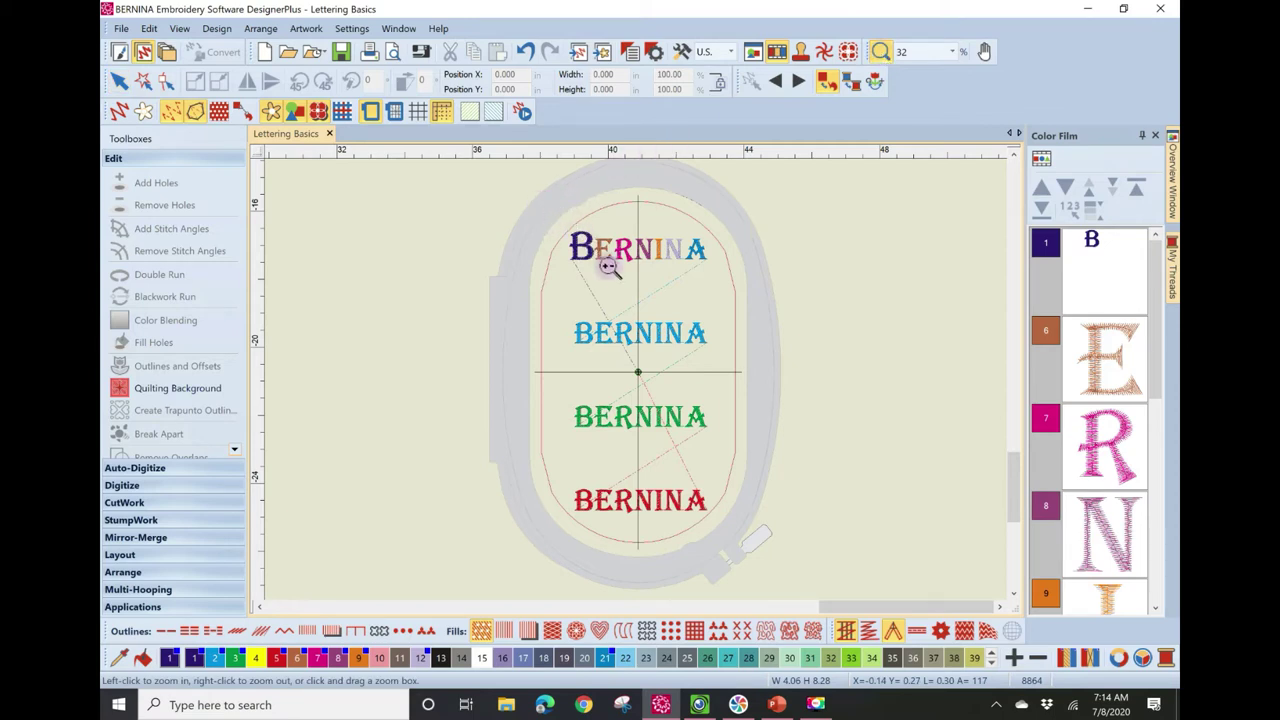
left_click_drag(747, 270, 748, 273)
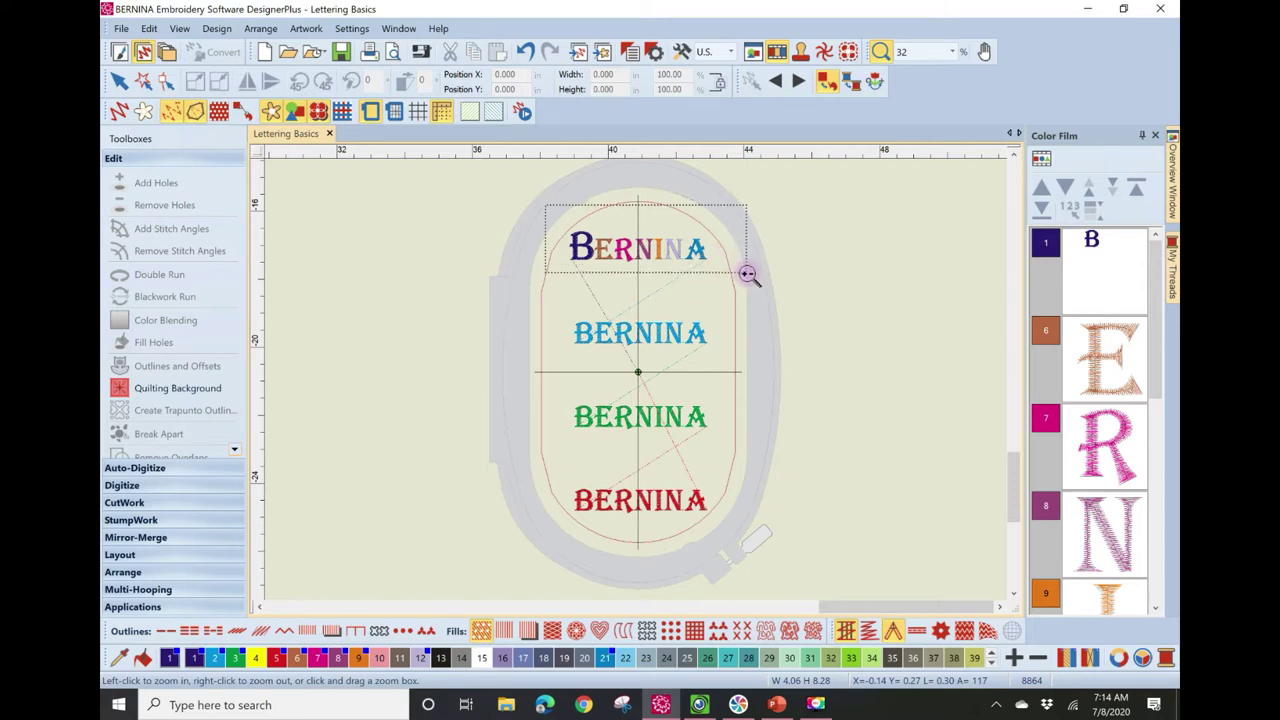
left_click_drag(748, 273, 748, 273)
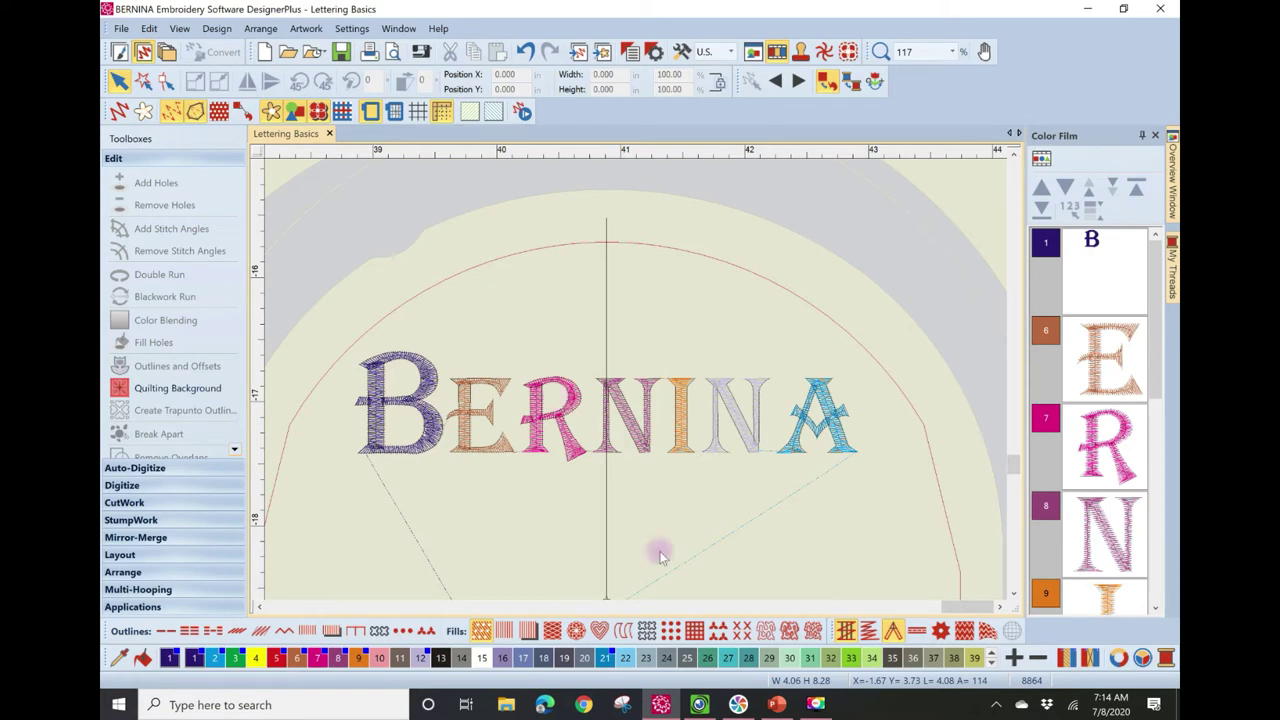
scroll(634, 380, "up", 1)
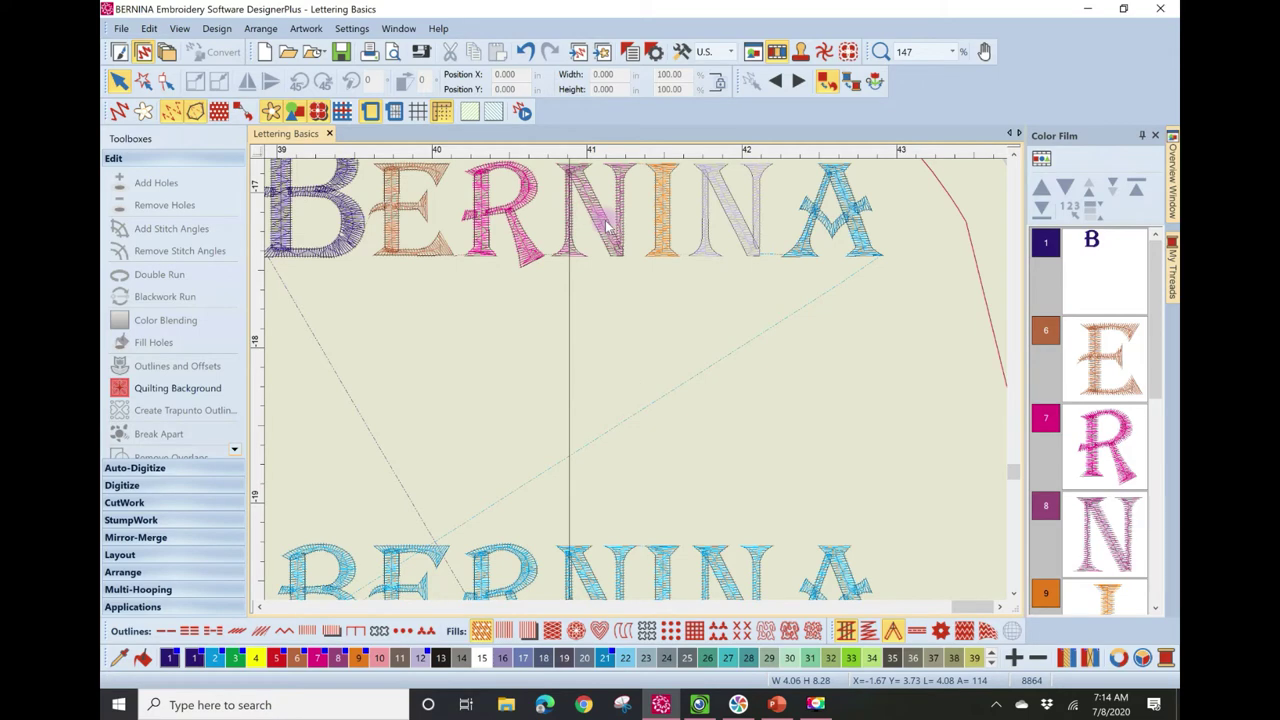
scroll(635, 379, "up", 4)
scroll(635, 379, "up", 4)
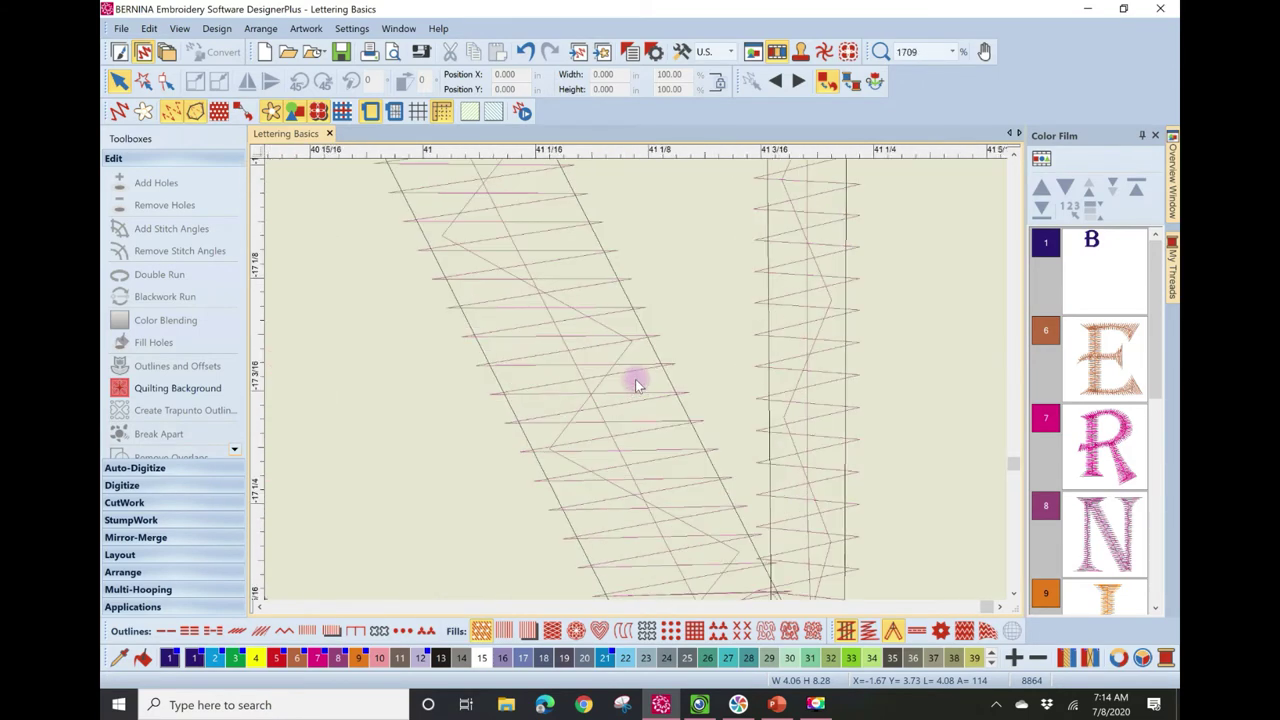
scroll(635, 379, "down", 2)
scroll(635, 379, "down", 3)
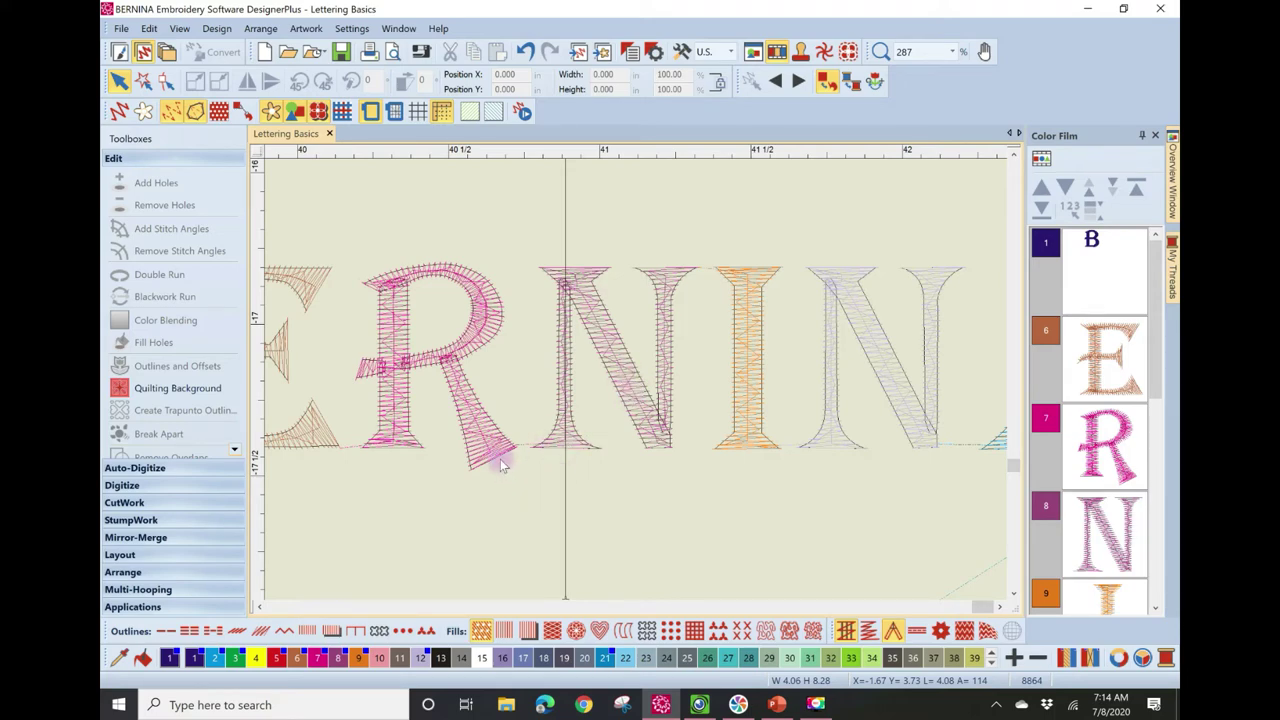
scroll(635, 379, "up", 8)
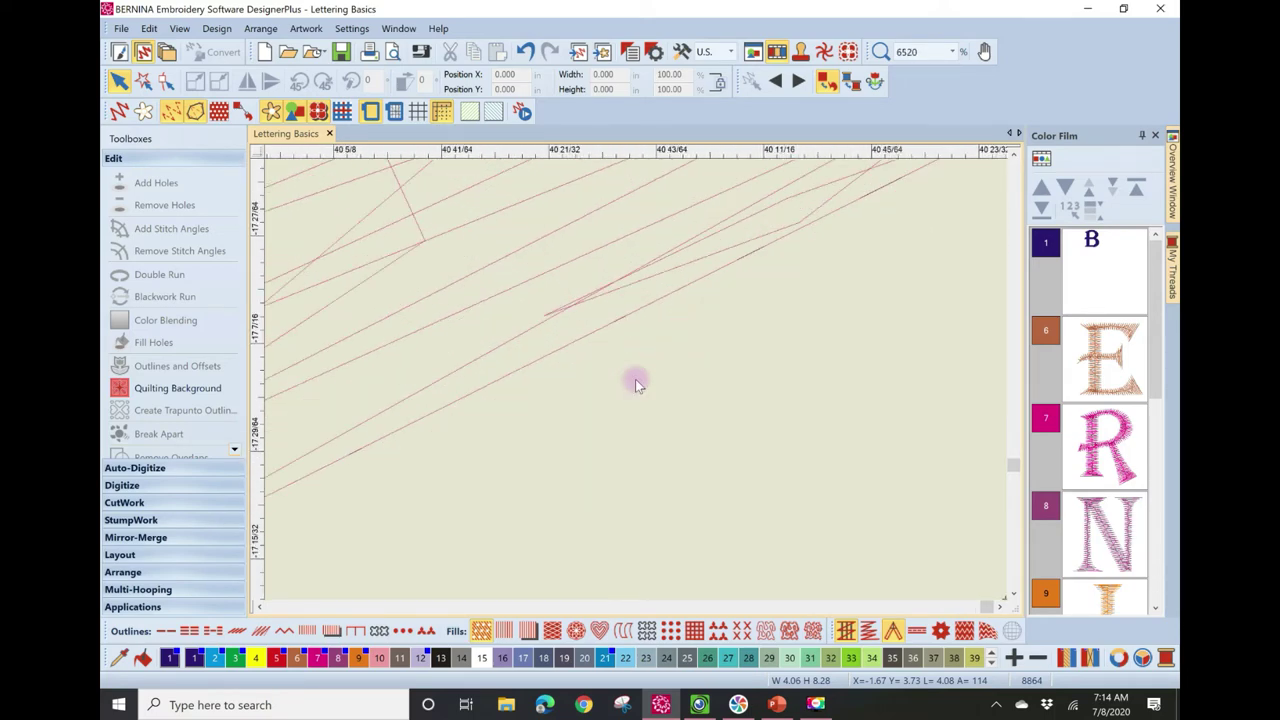
scroll(635, 379, "down", 10)
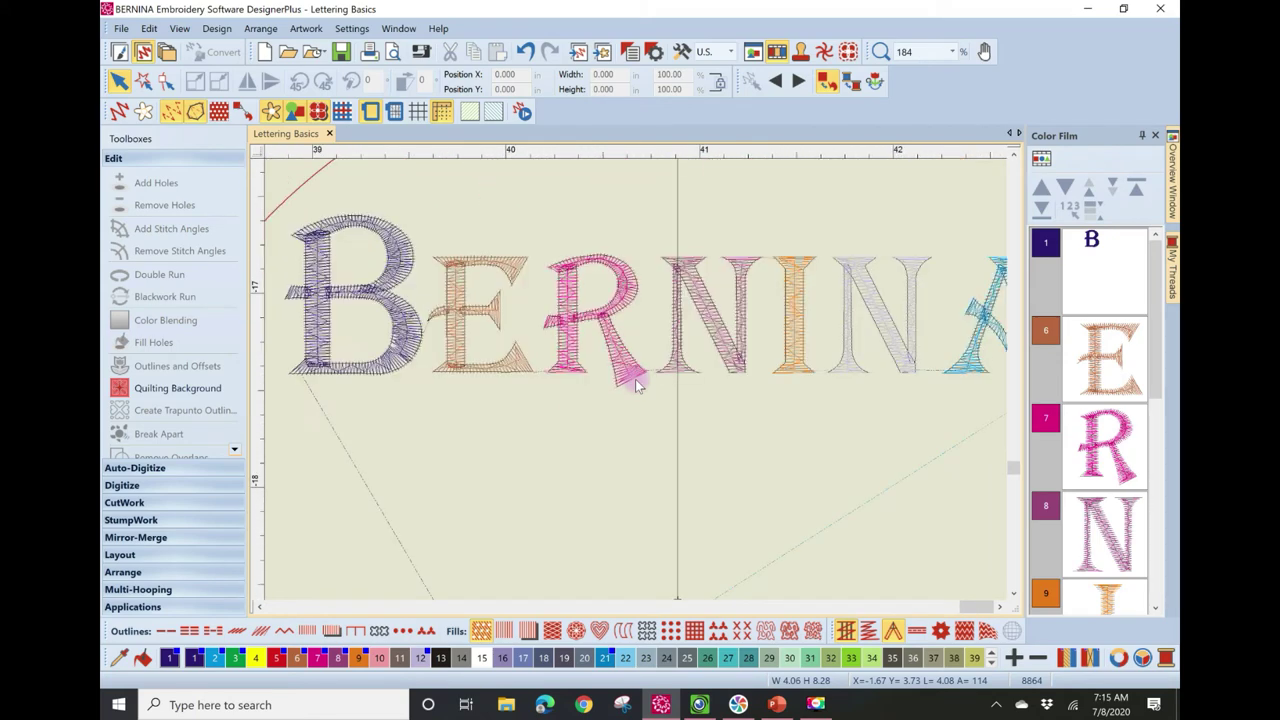
- Examine the stitching of the enlarged B, magnifying its middle crossbar
left_click(879, 55)
left_click_drag(287, 207, 438, 419)
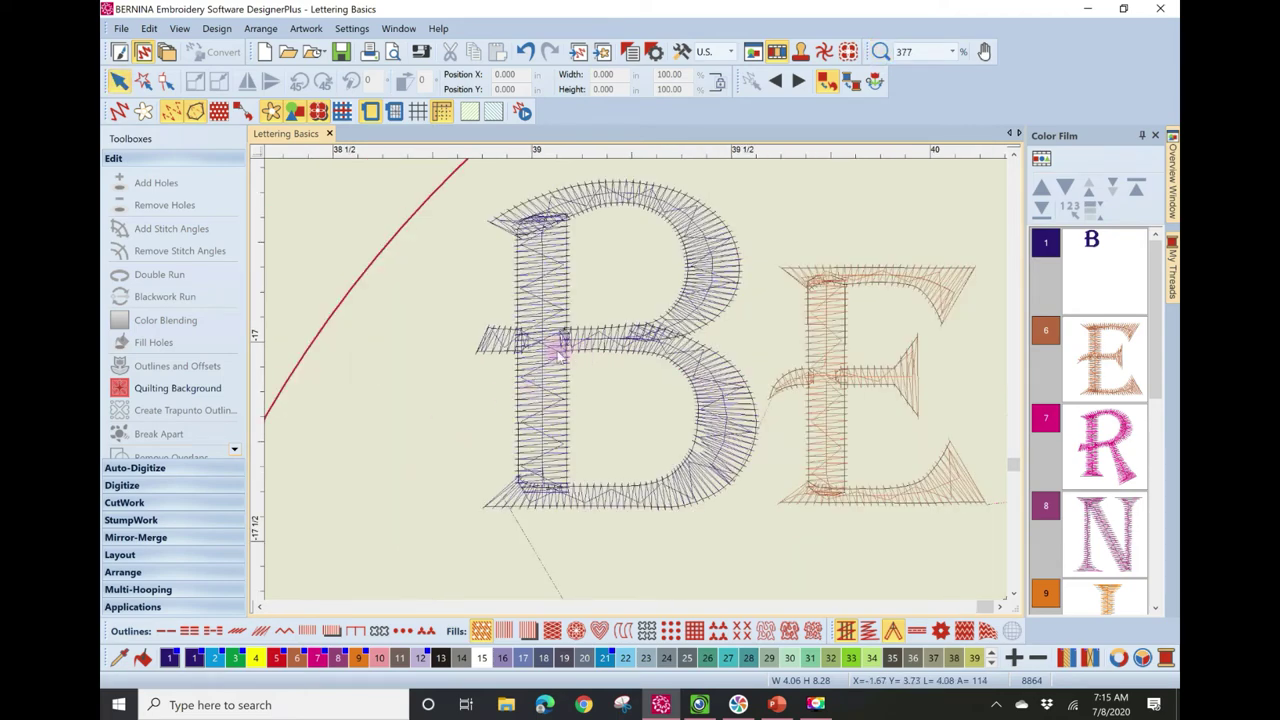
left_click(879, 51)
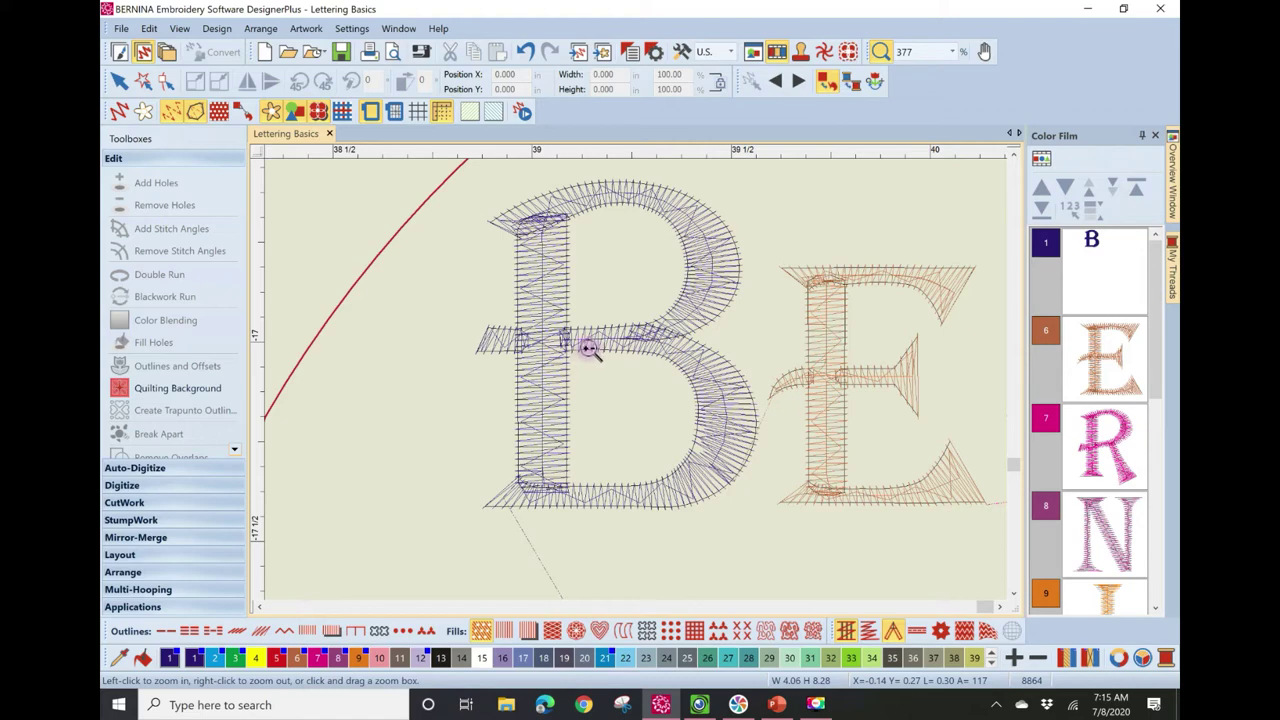
right_click(636, 380)
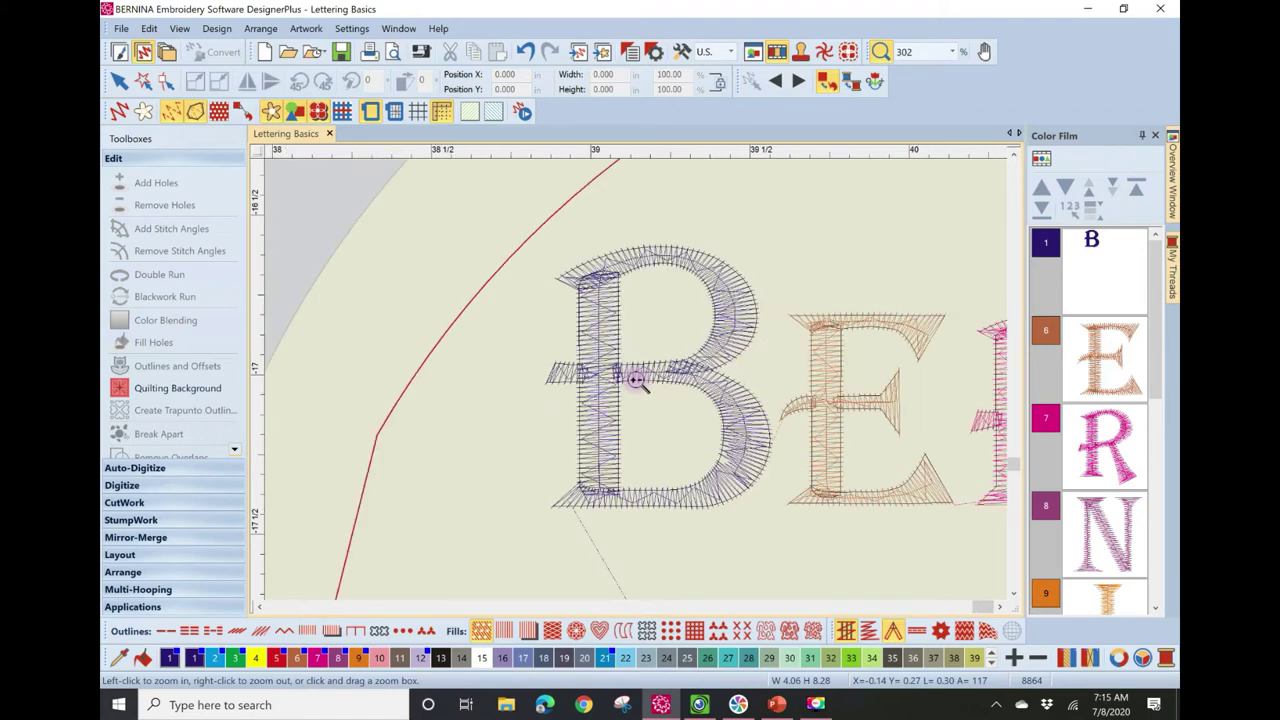
left_click(636, 380)
left_click(636, 380)
left_click(636, 380)
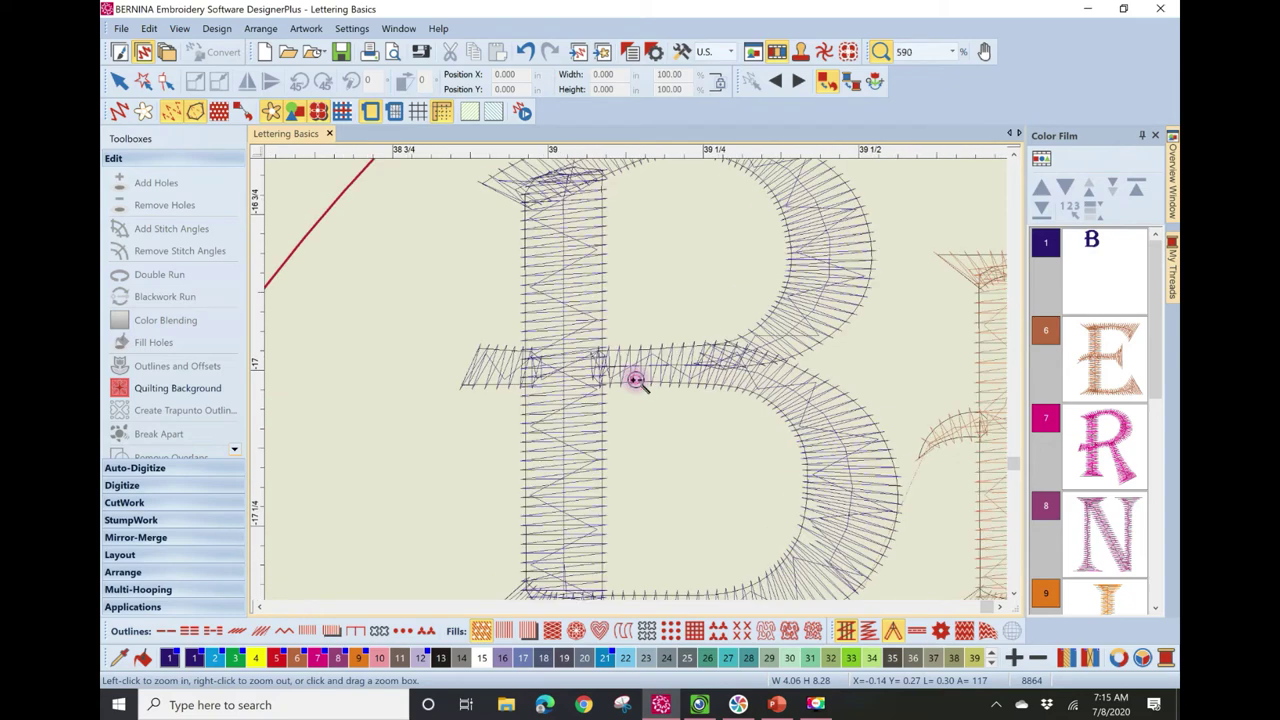
left_click(636, 380)
left_click(636, 380)
key("Escape")
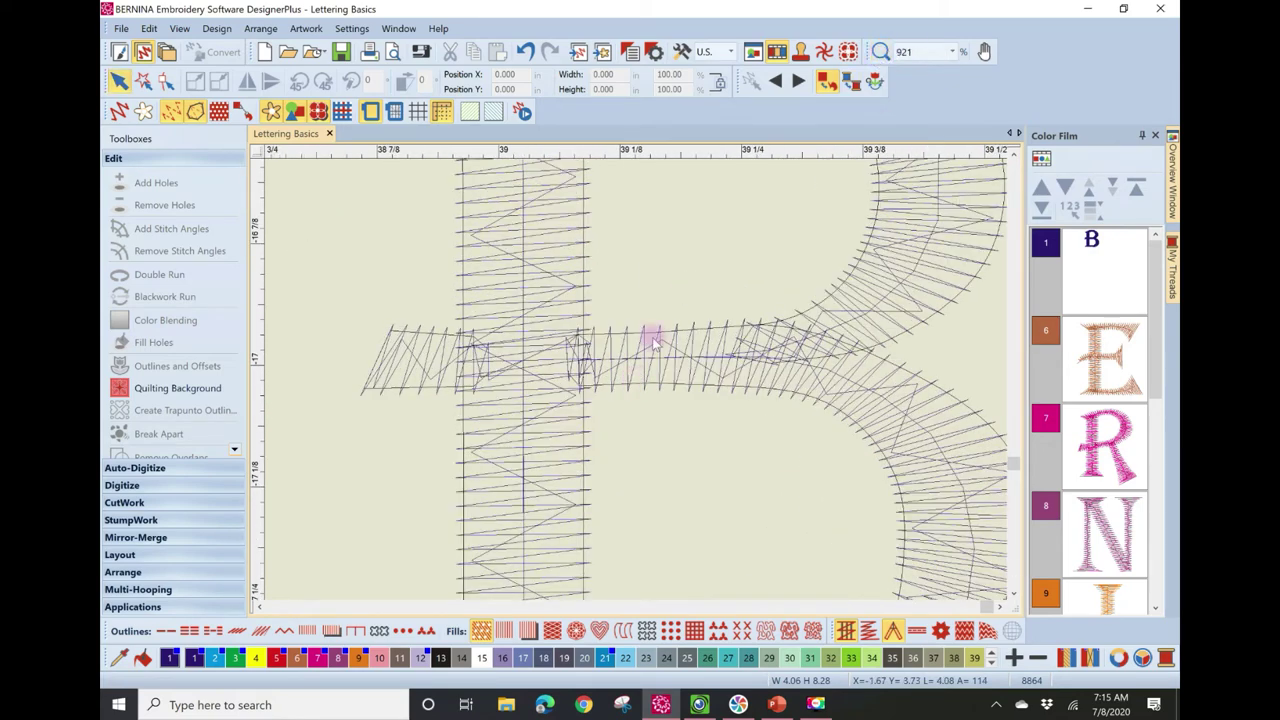
- View the whole B again and inspect the stitches where its crossbar crosses the vertical stem
left_click(880, 51)
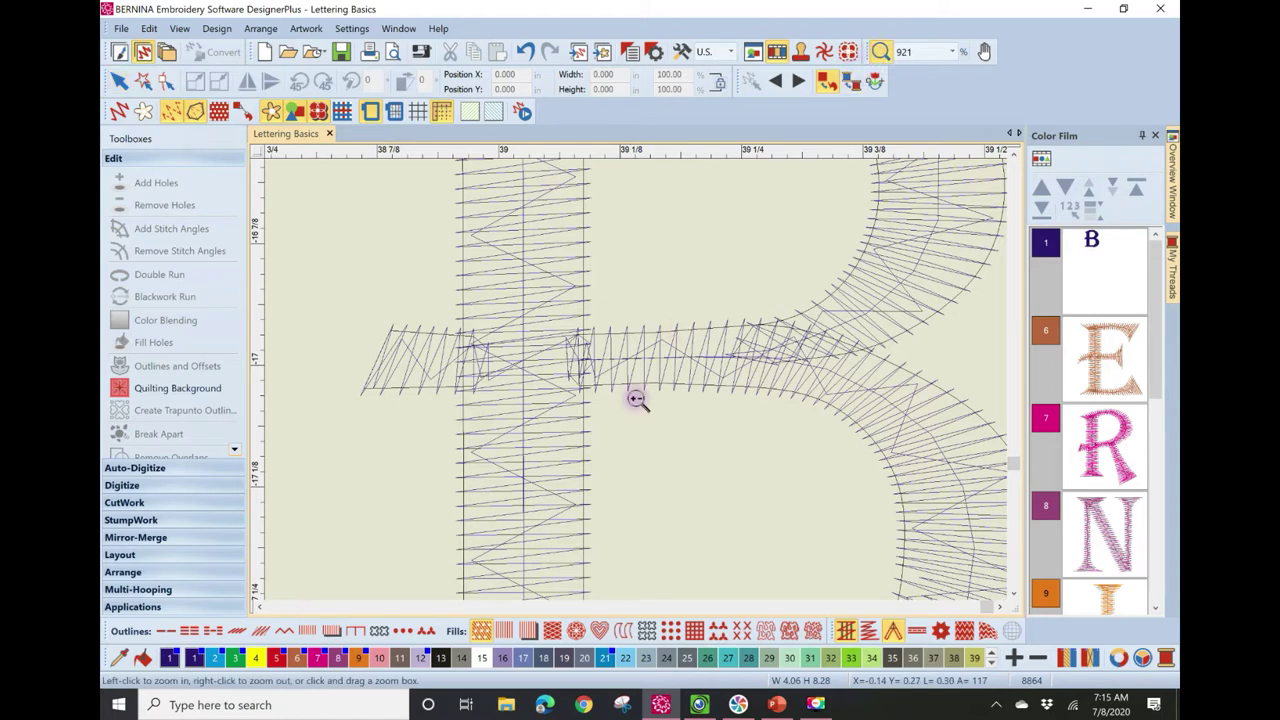
right_click(636, 380)
right_click(636, 380)
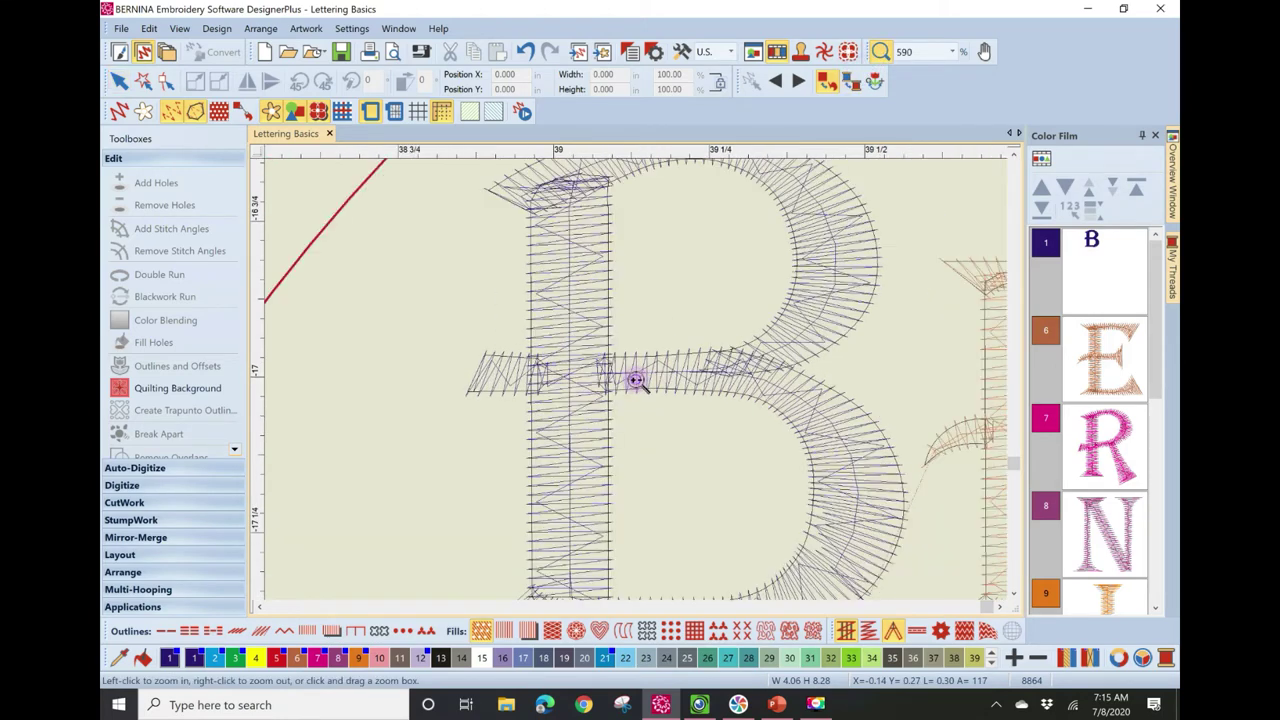
right_click(636, 380)
right_click(636, 380)
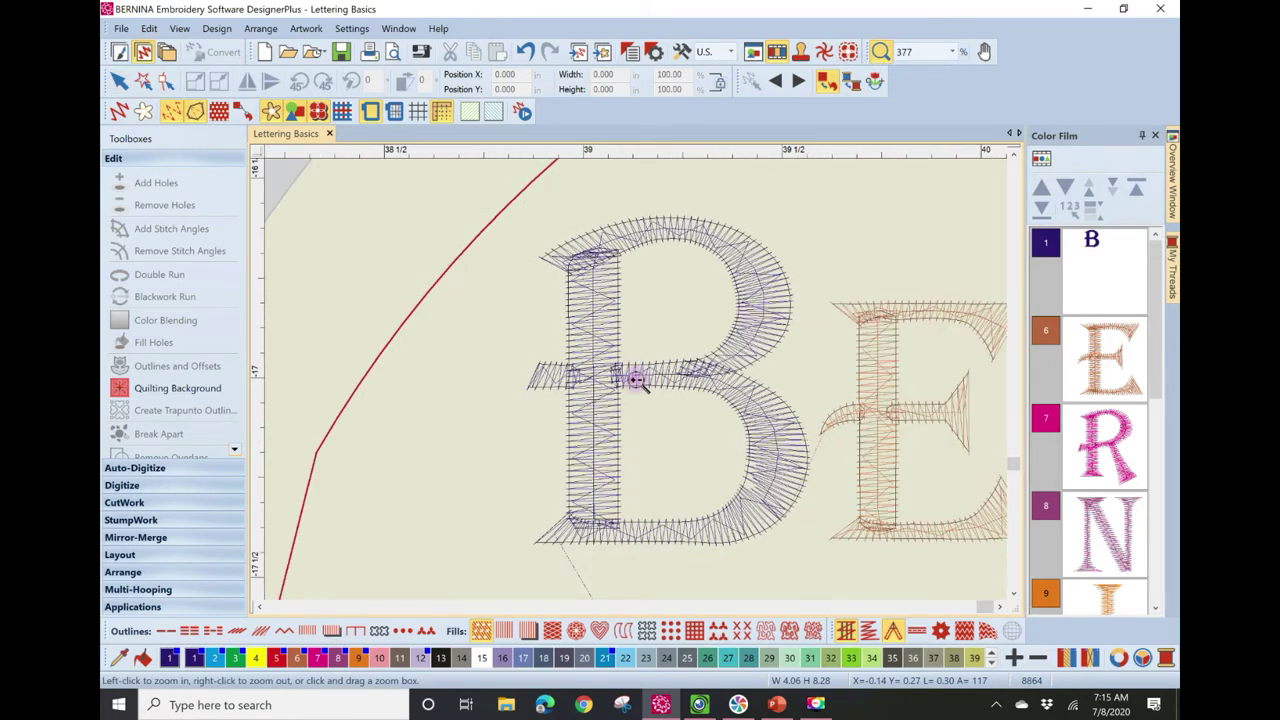
left_click_drag(457, 183, 660, 497)
left_click(880, 51)
left_click_drag(543, 323, 757, 402)
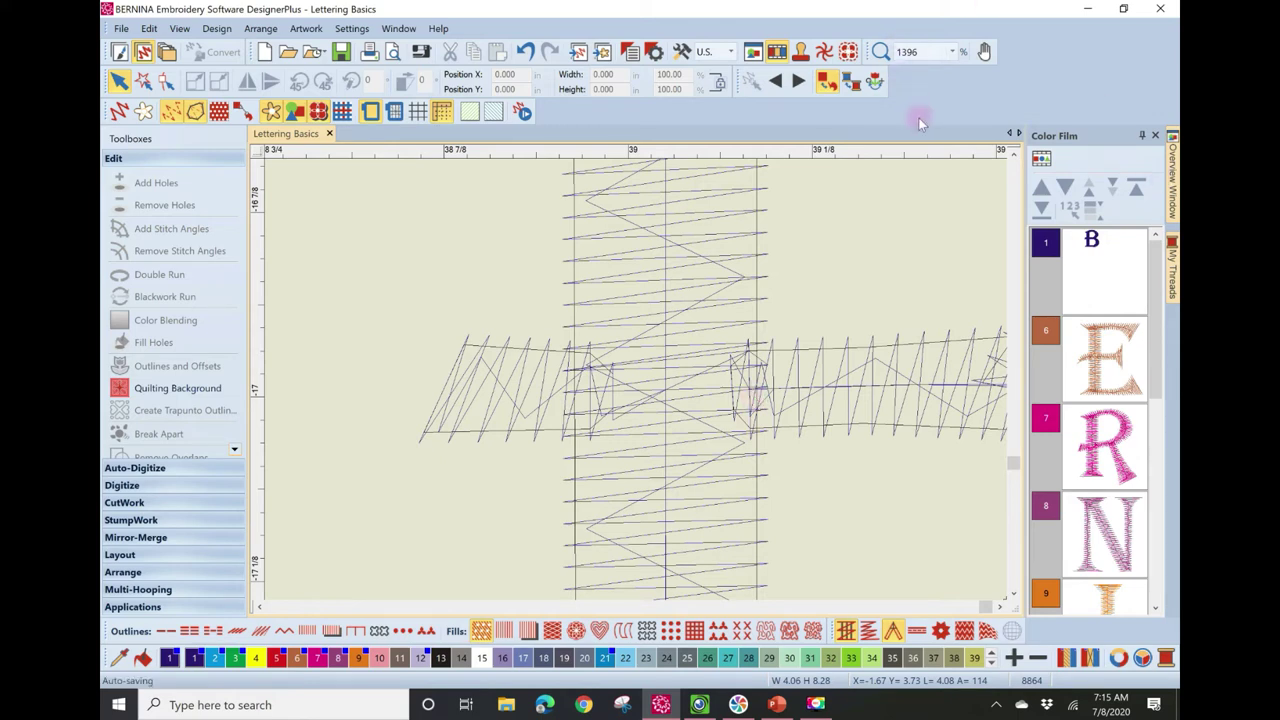
- Try scaling the blue BERNINA row proportionally from its corners, to about 184% and to about 89%, undoing each change
left_click(953, 50)
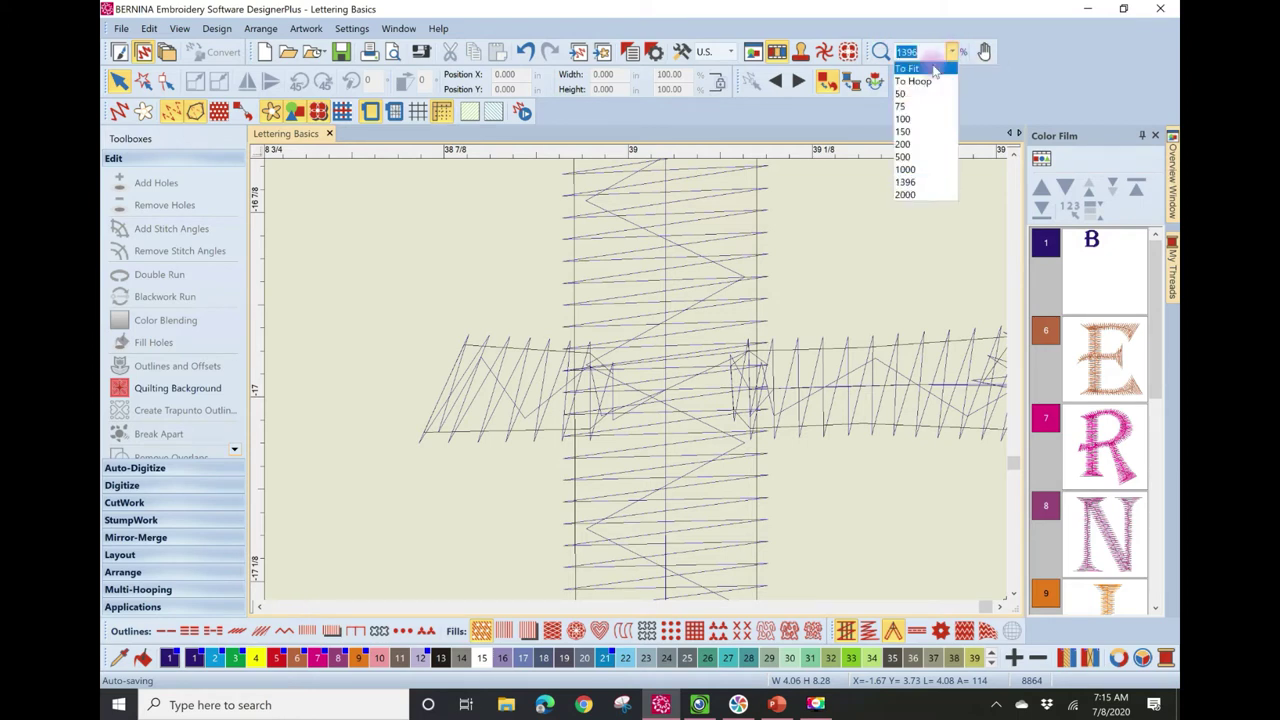
left_click(927, 70)
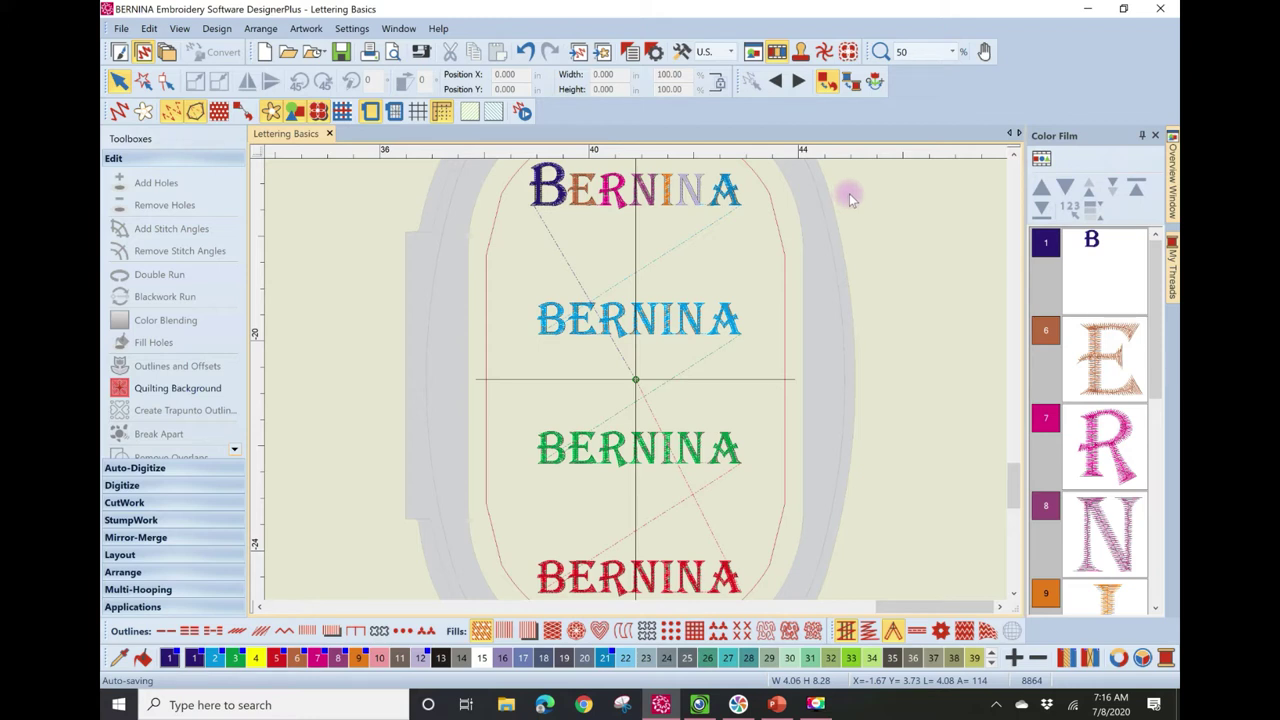
left_click(613, 321)
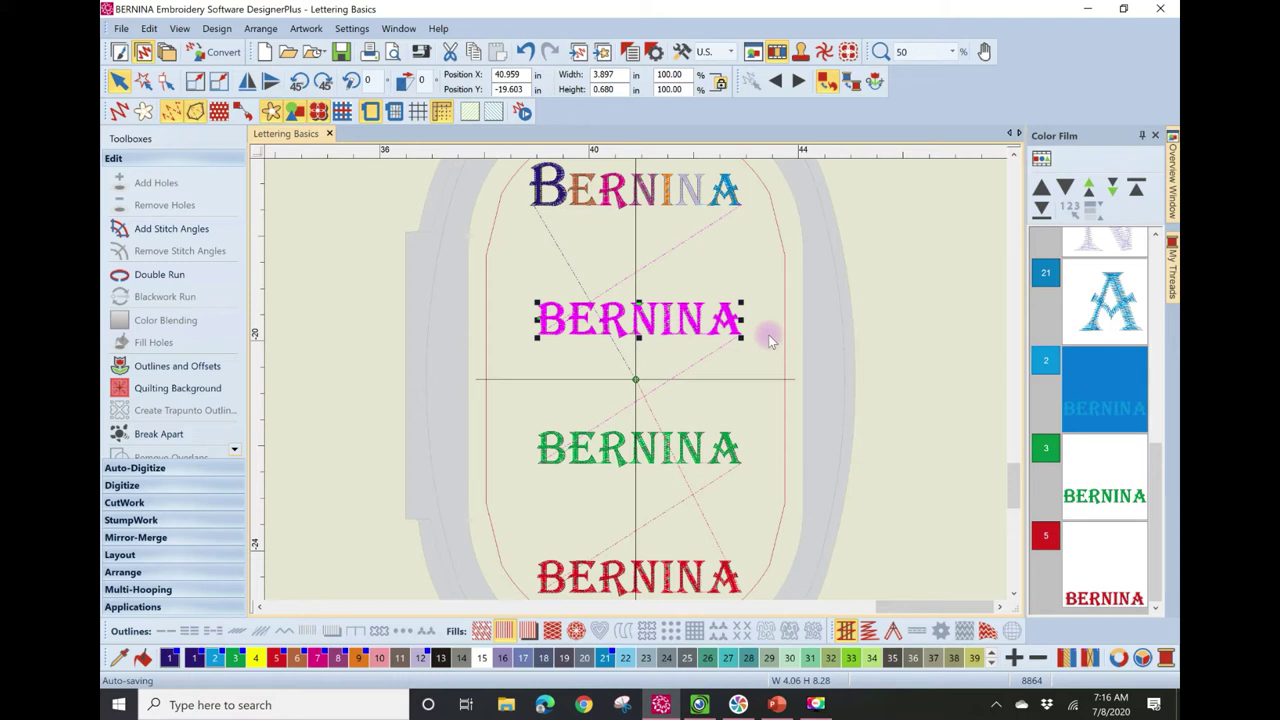
left_click_drag(741, 302, 912, 193)
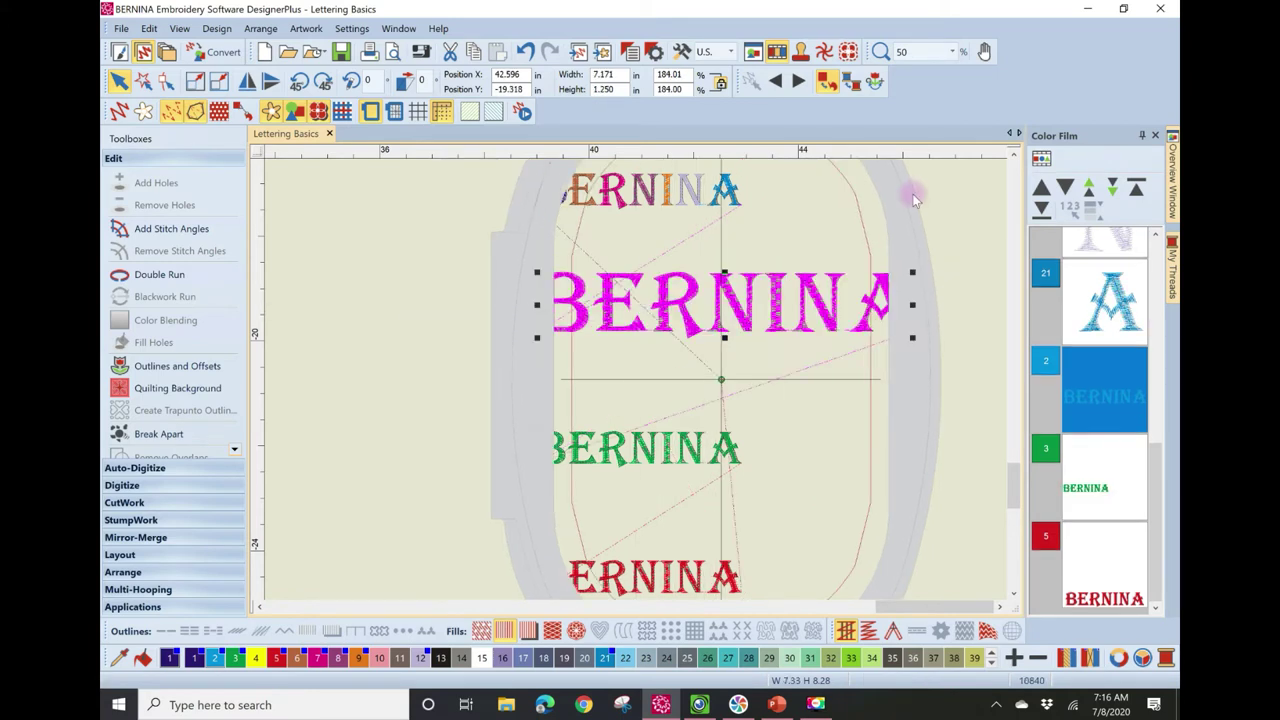
key("ctrl+z")
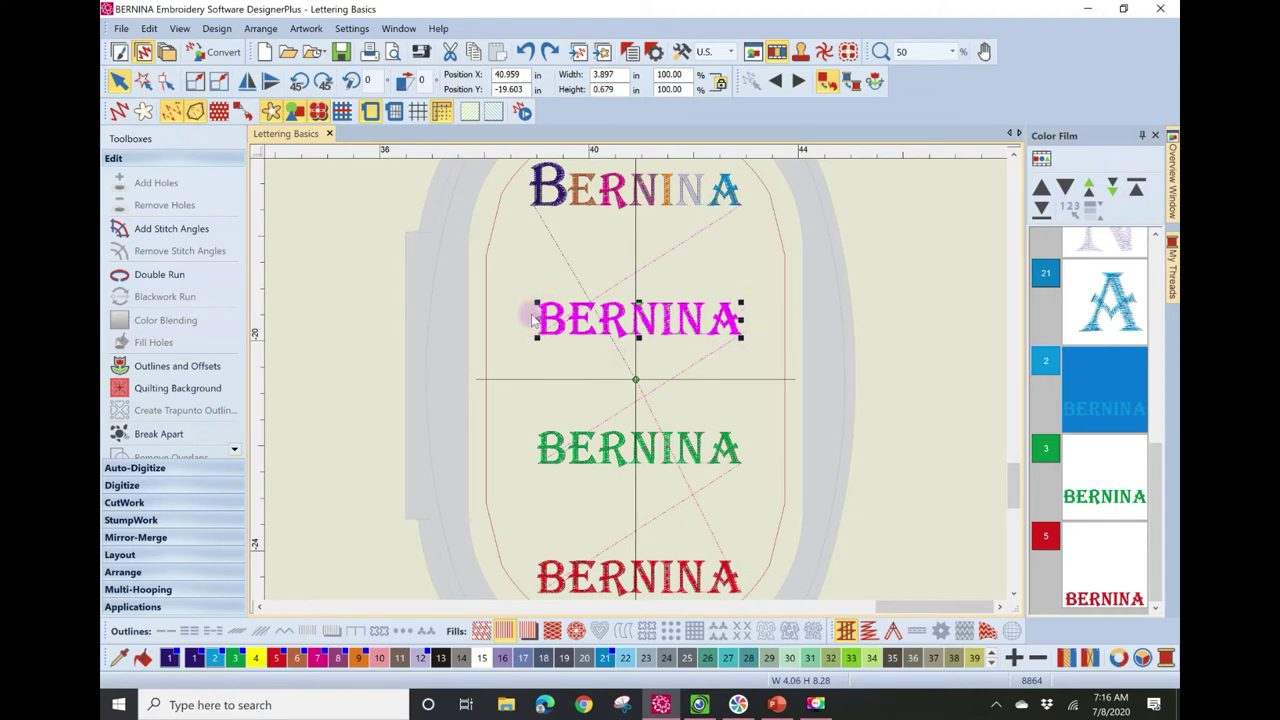
left_click_drag(537, 305, 559, 224)
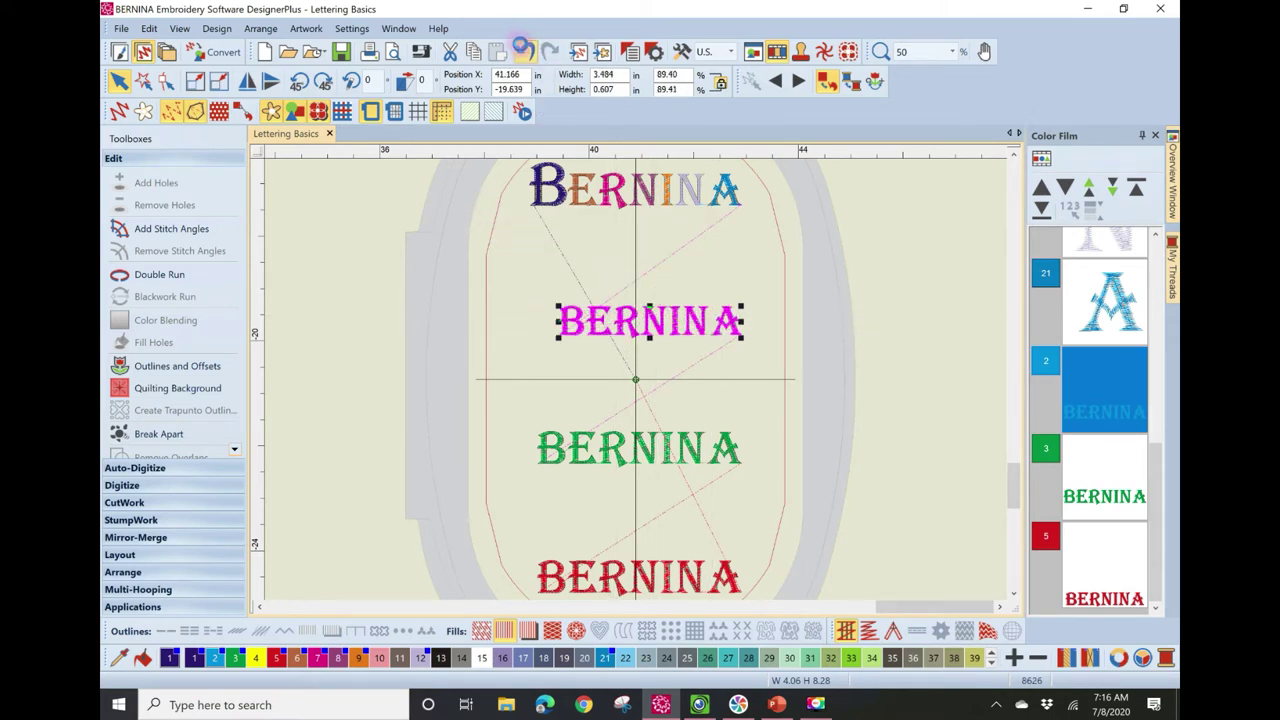
left_click(527, 51)
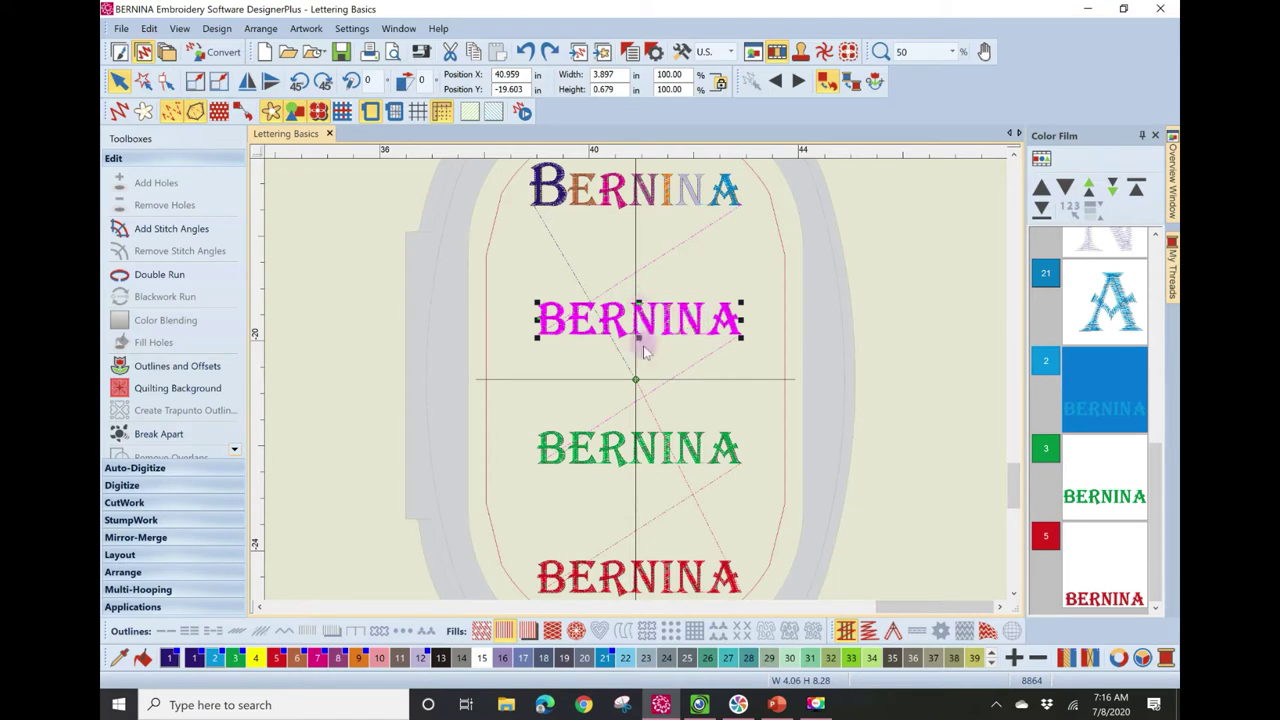
- Try stretching only the blue row's height to about 288% and only its width to about 165%, undoing each change
left_click_drag(638, 302, 646, 235)
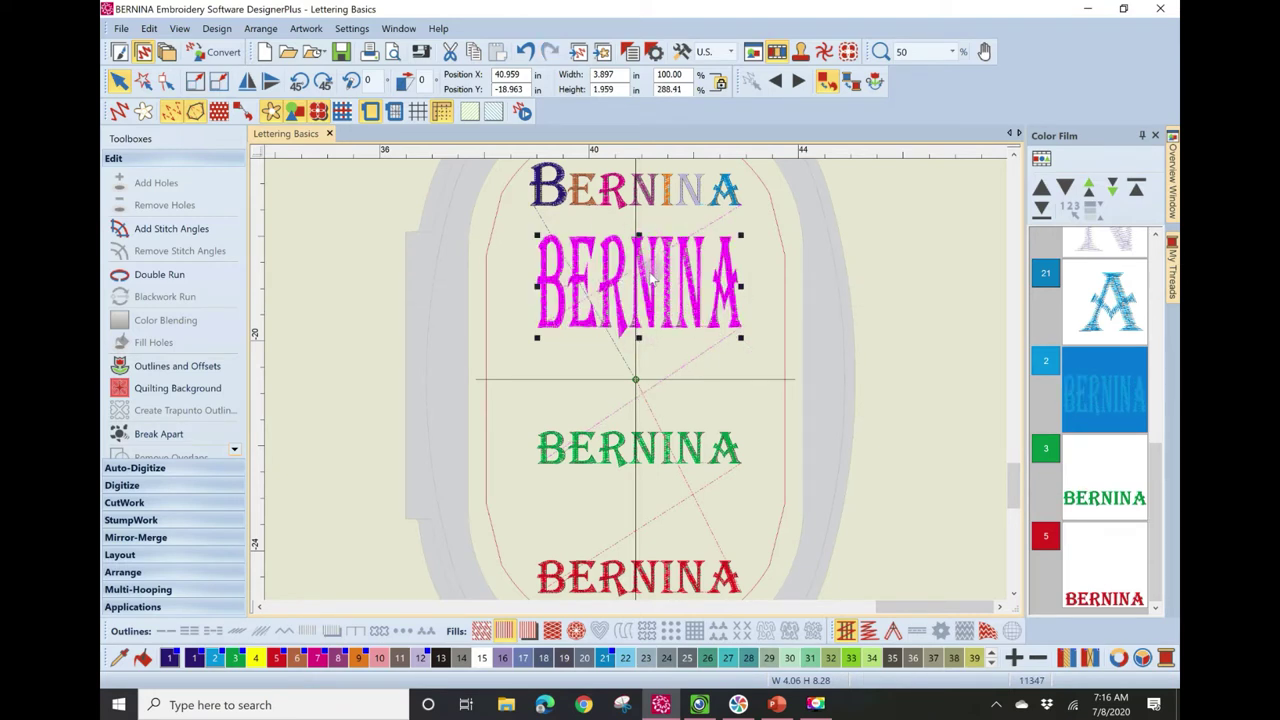
left_click(527, 51)
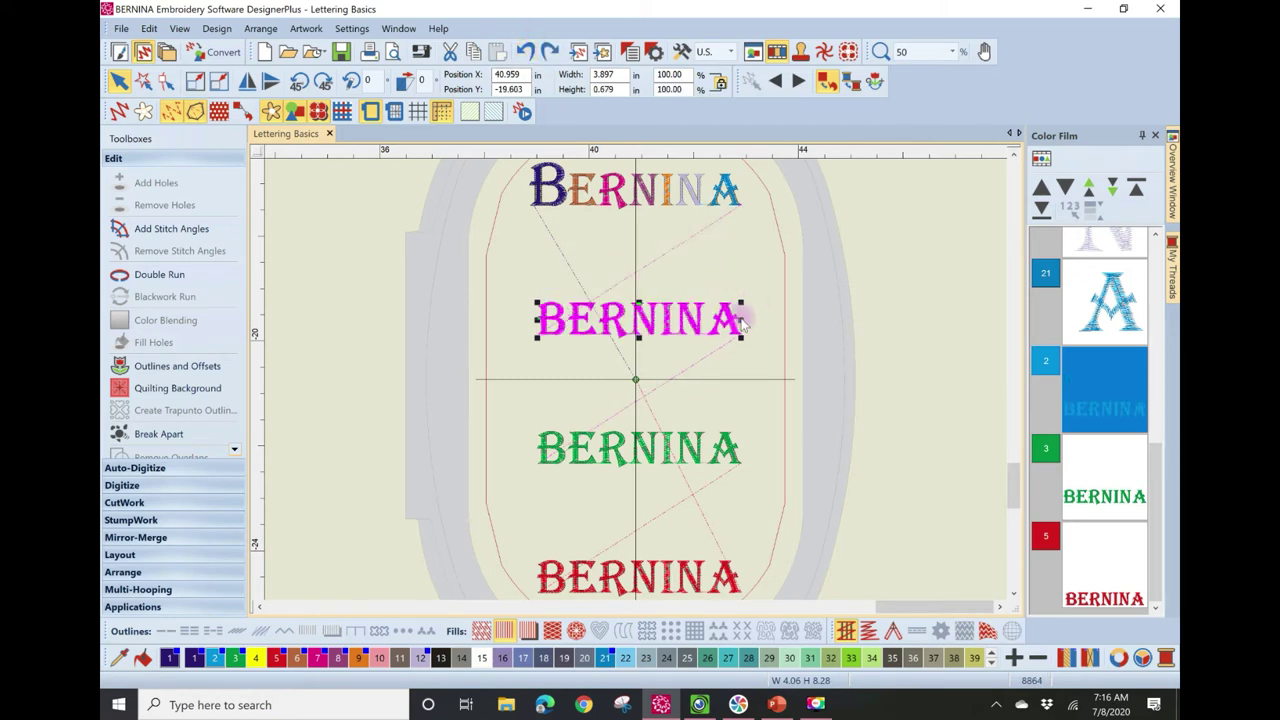
left_click_drag(741, 319, 872, 318)
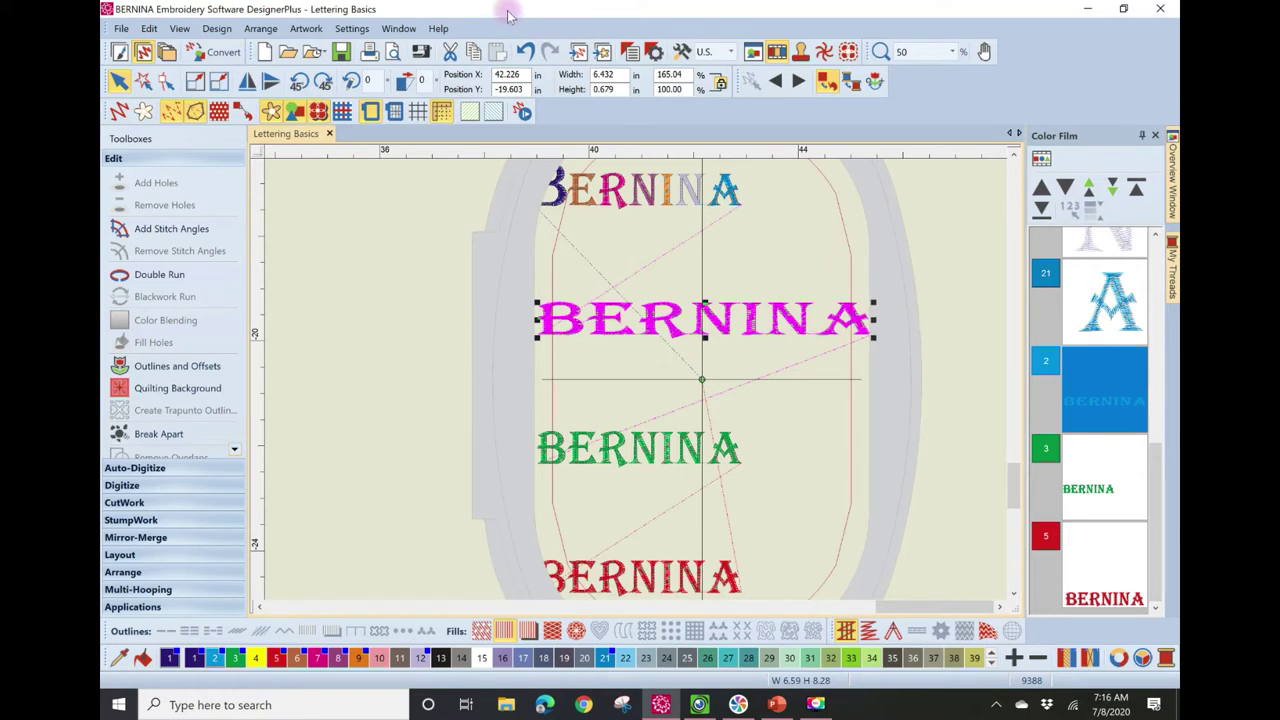
left_click(530, 52)
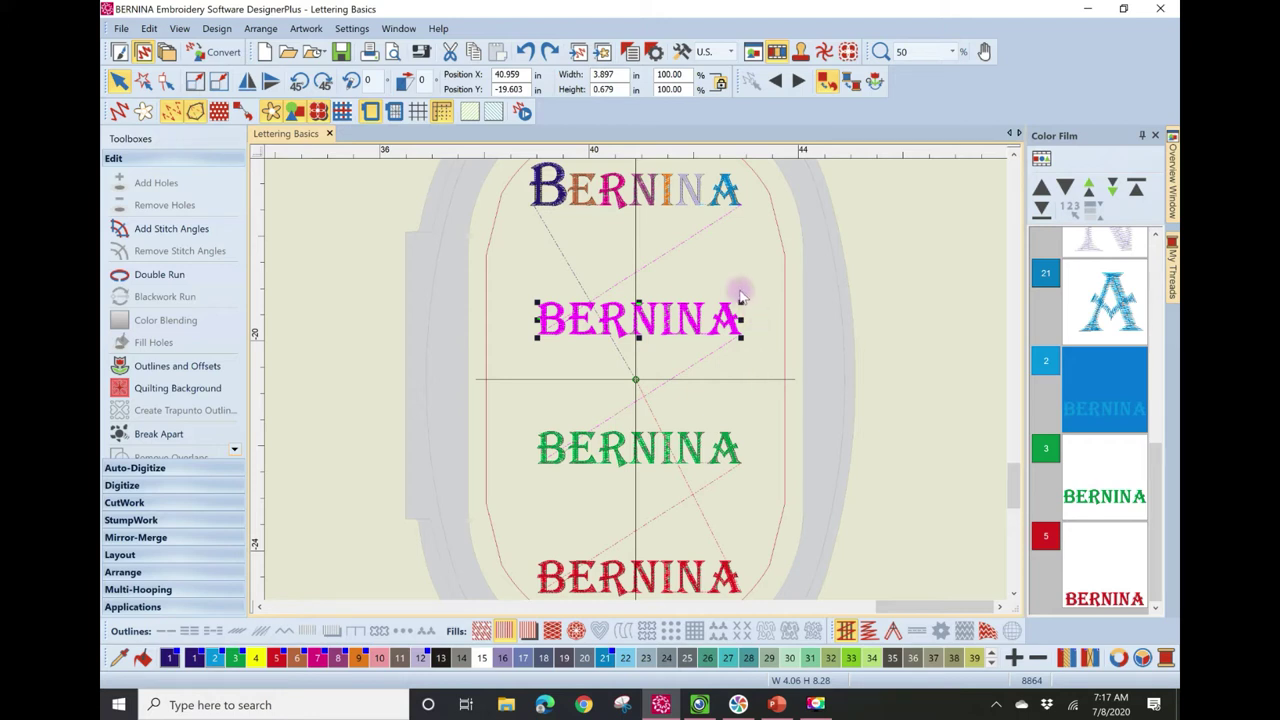
- Enlarge the blue BERNINA row proportionally about its center to about 5.28 in wide and 0.92 in high
left_click_drag(741, 301, 933, 212)
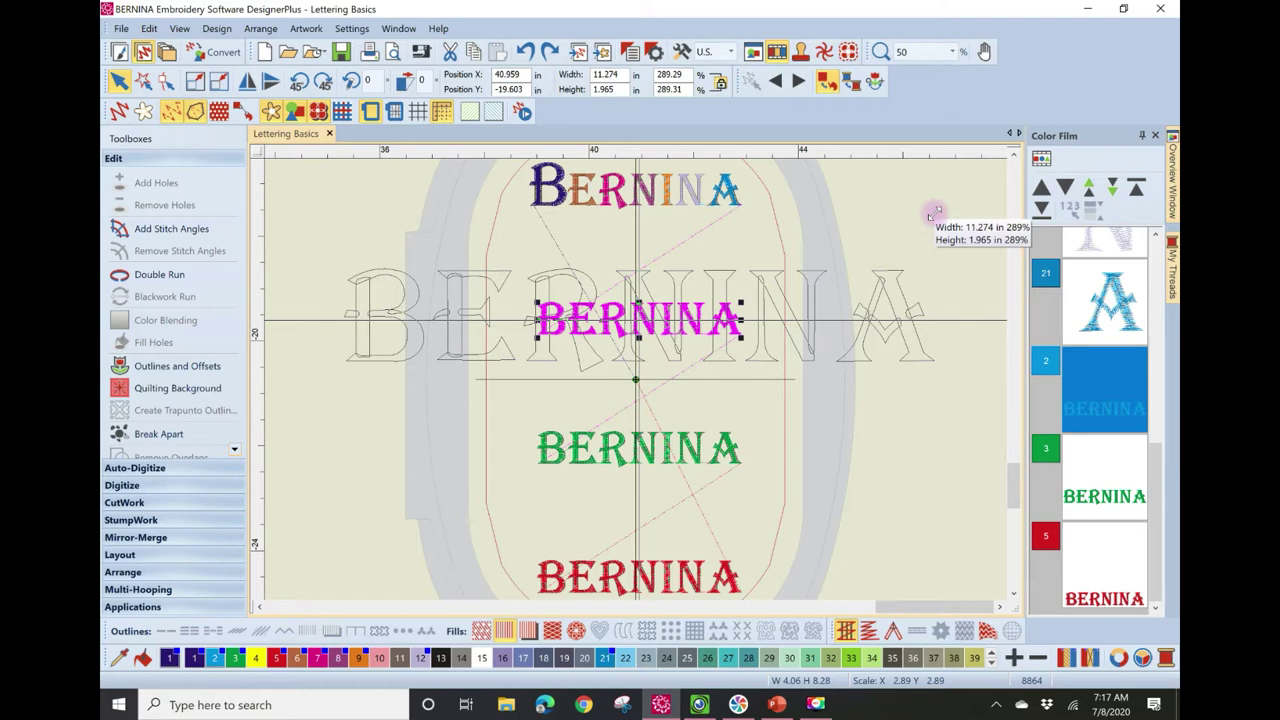
left_click_drag(933, 213, 808, 296)
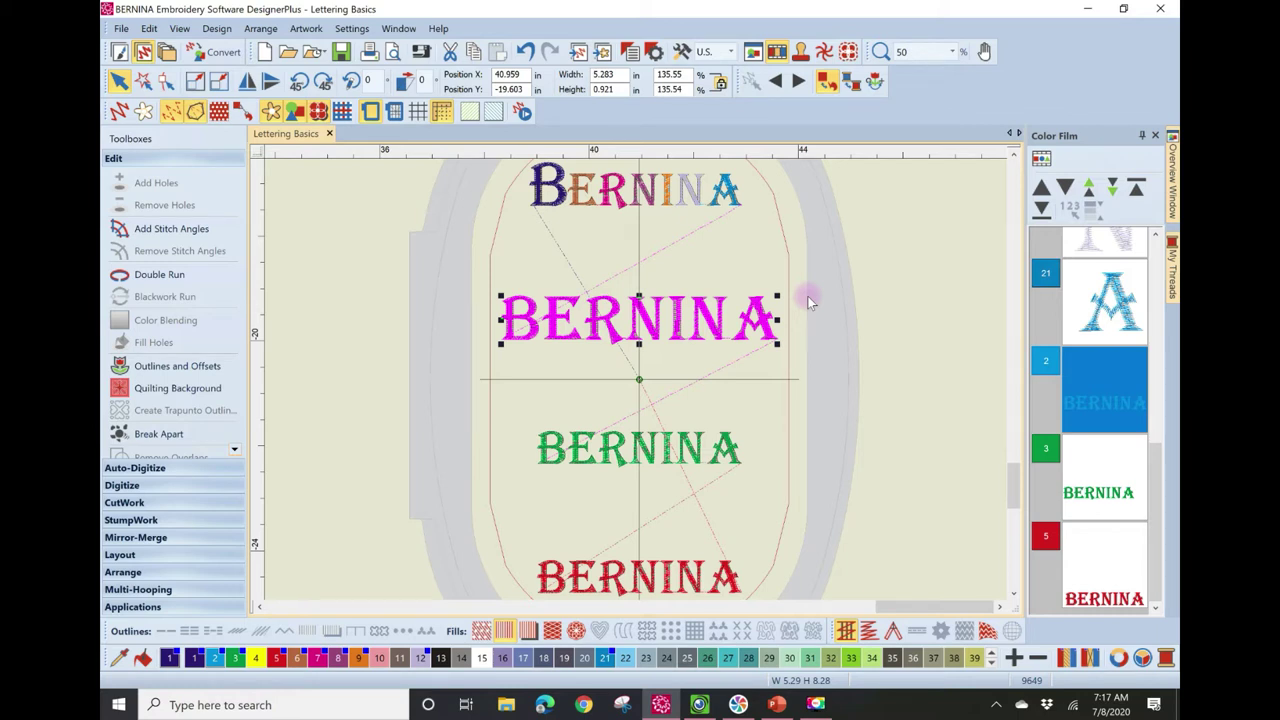
- Try rotating the green BERNINA row about its center, and undo the rotation
left_click(666, 450)
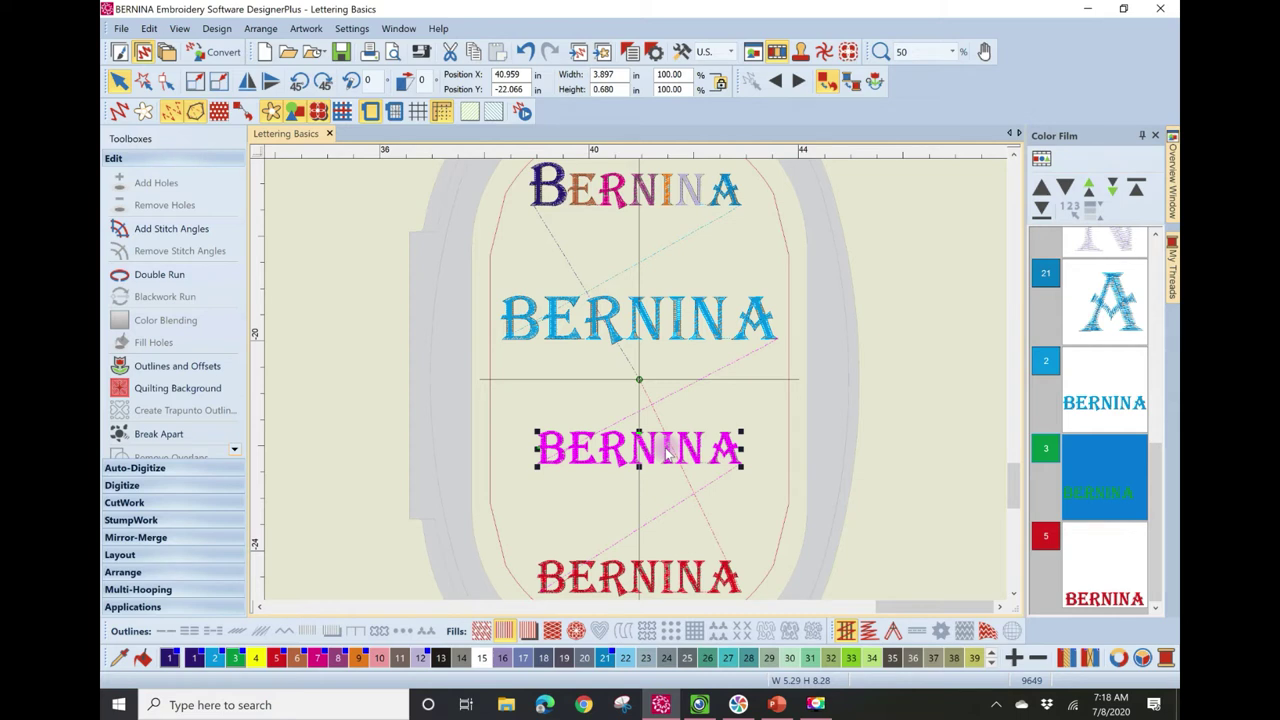
left_click(667, 452)
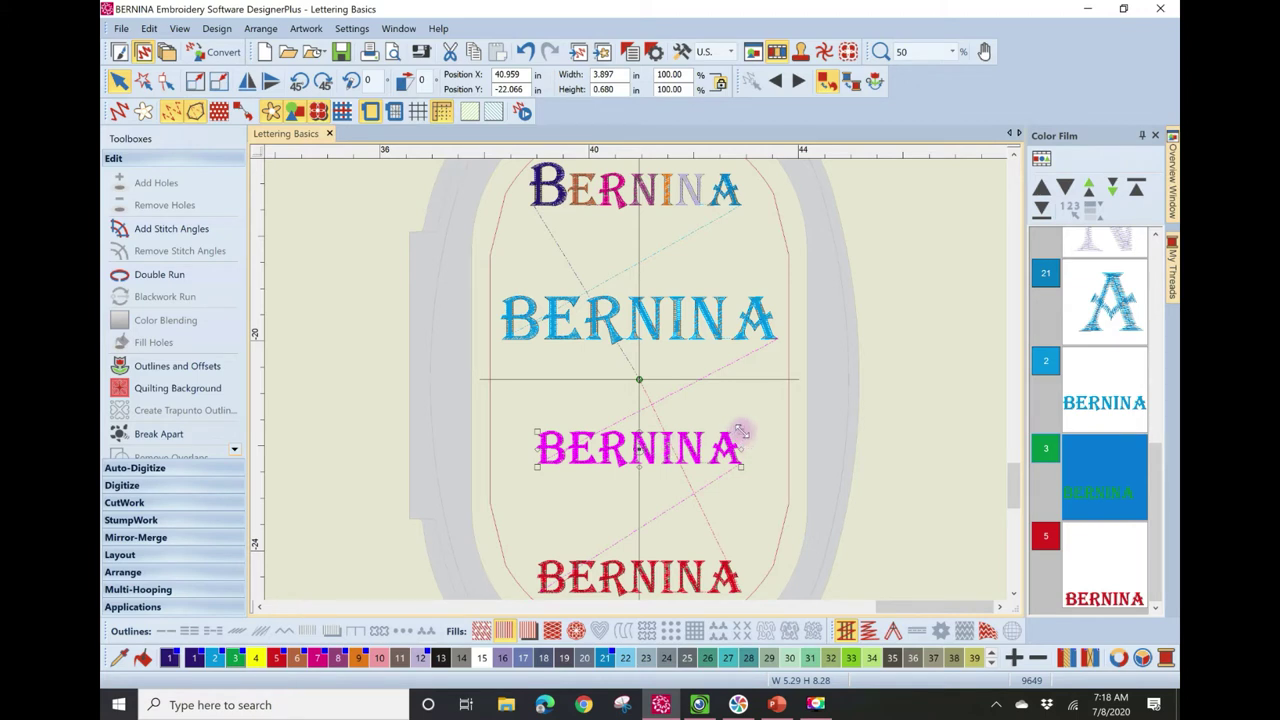
left_click_drag(740, 432, 663, 331)
left_click_drag(600, 411, 600, 490)
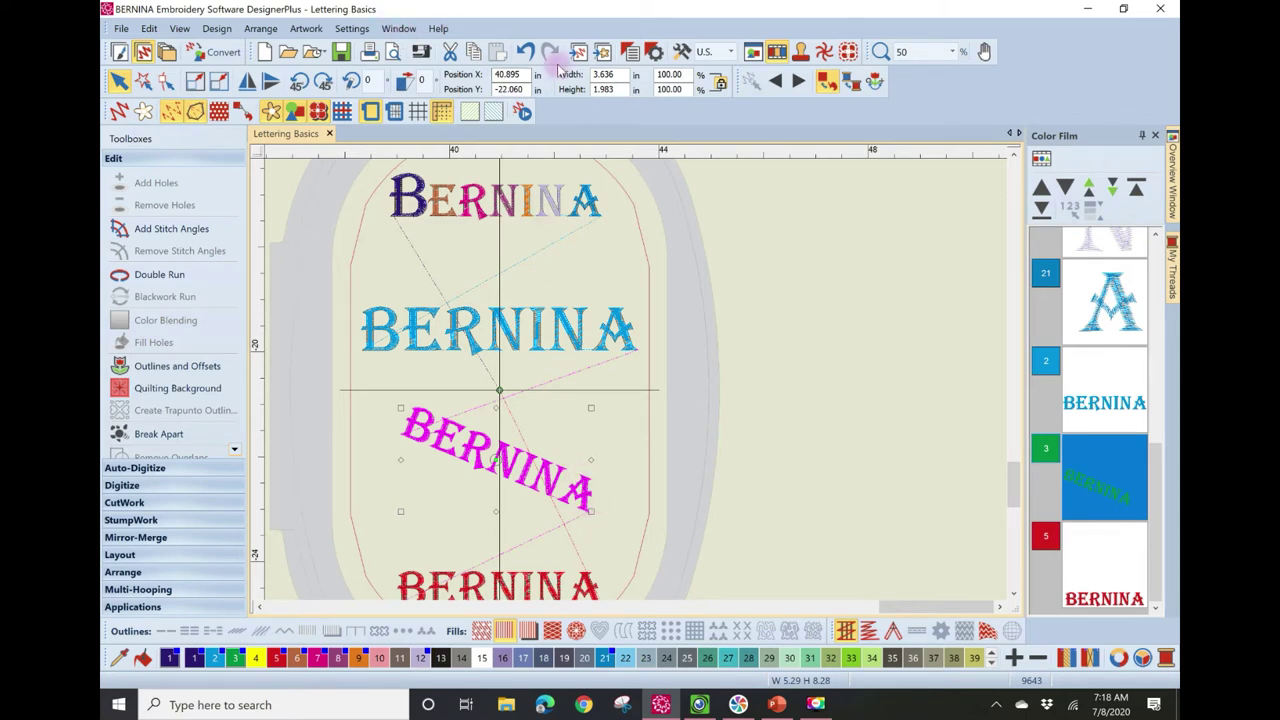
left_click(525, 51)
left_click(525, 51)
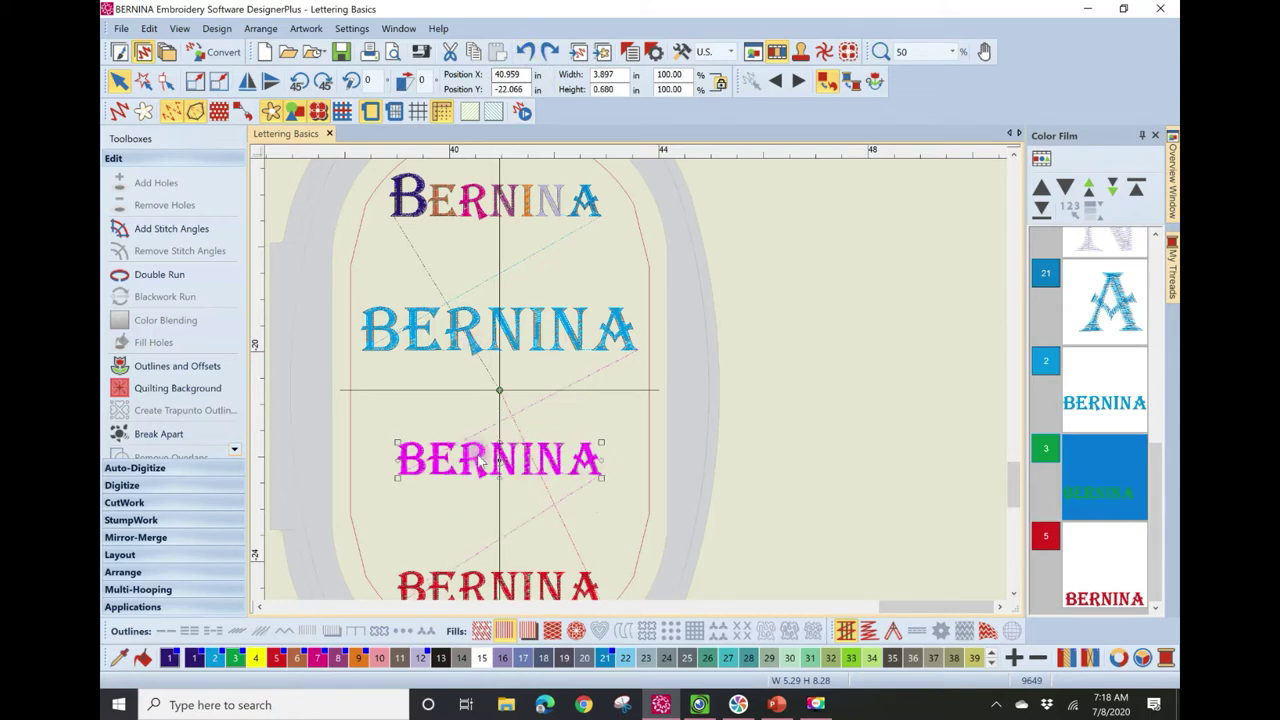
- Skew the green BERNINA row so its letters lean backward and its baseline slopes down to the right, about 4.22 by 1.29 in
left_click(881, 52)
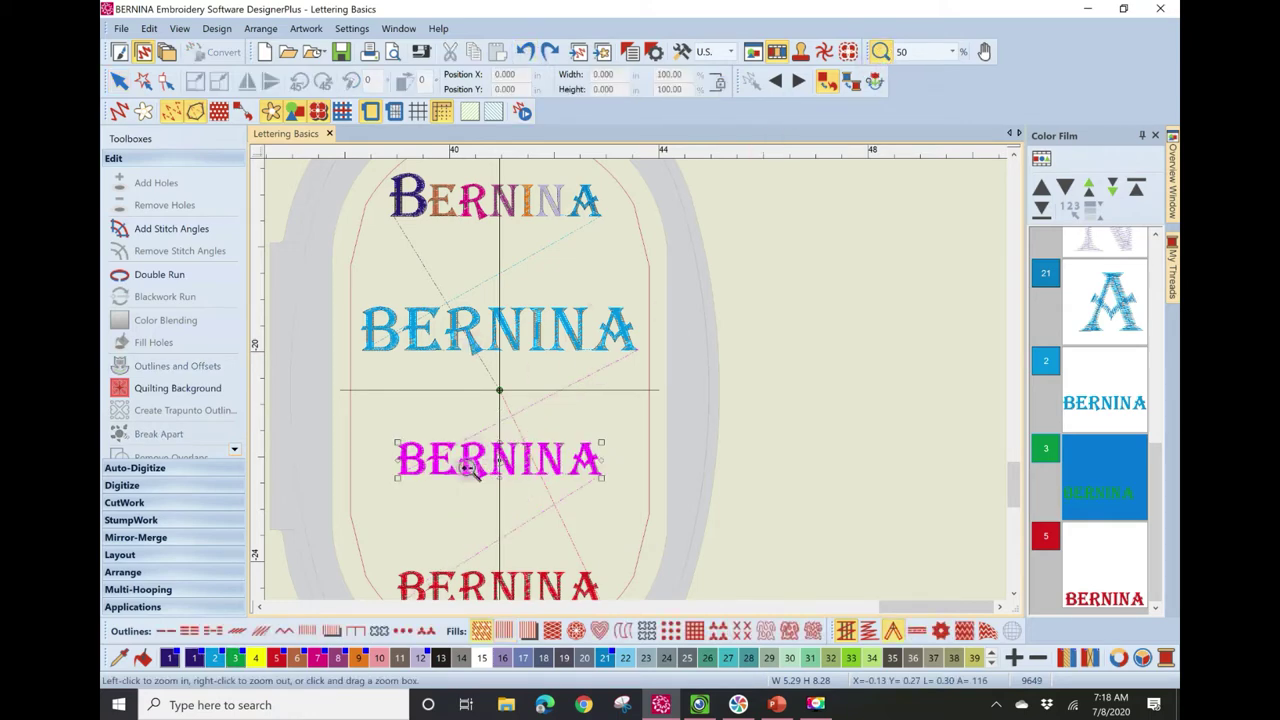
left_click(464, 473)
left_click(648, 373)
left_click(636, 380)
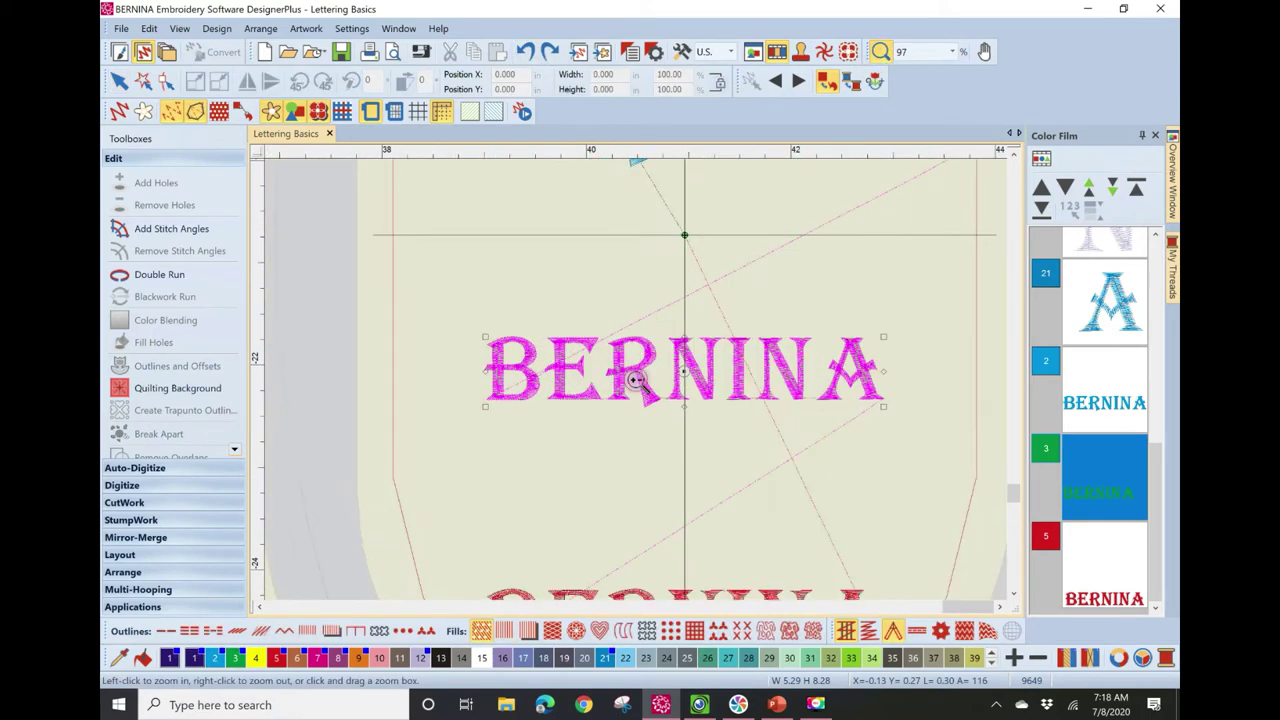
left_click(636, 380)
left_click(635, 377)
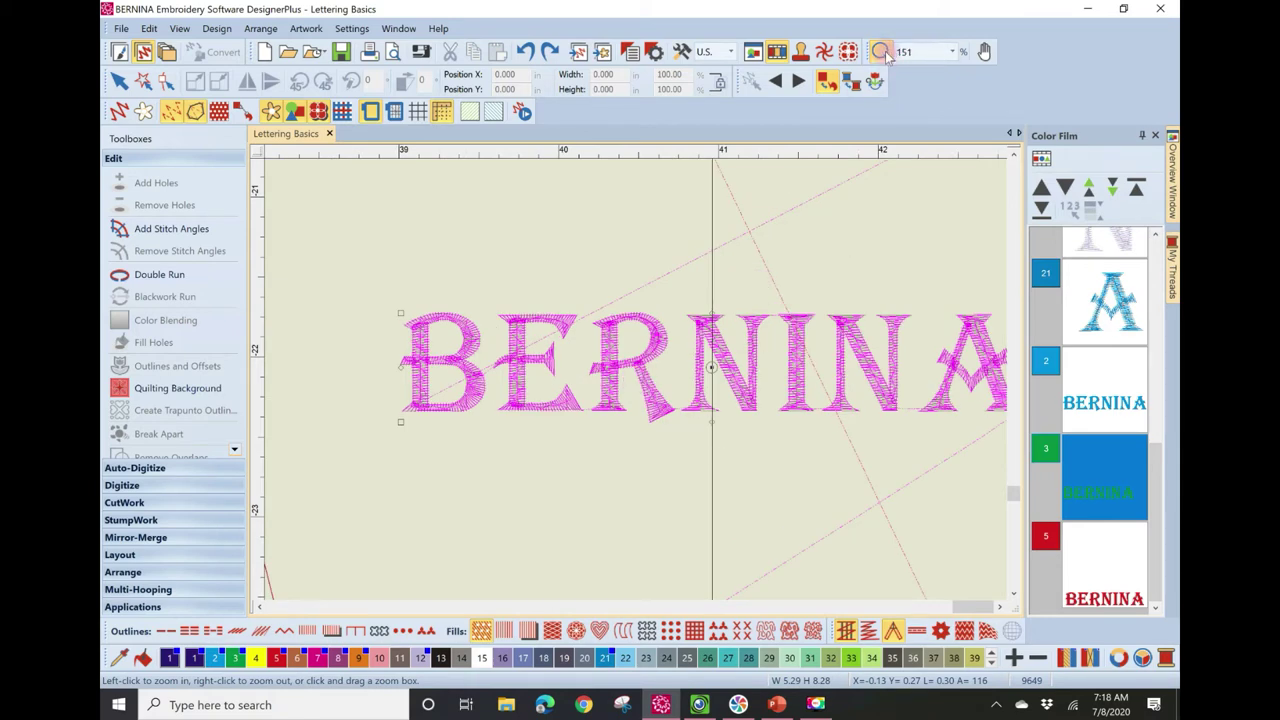
key("Escape")
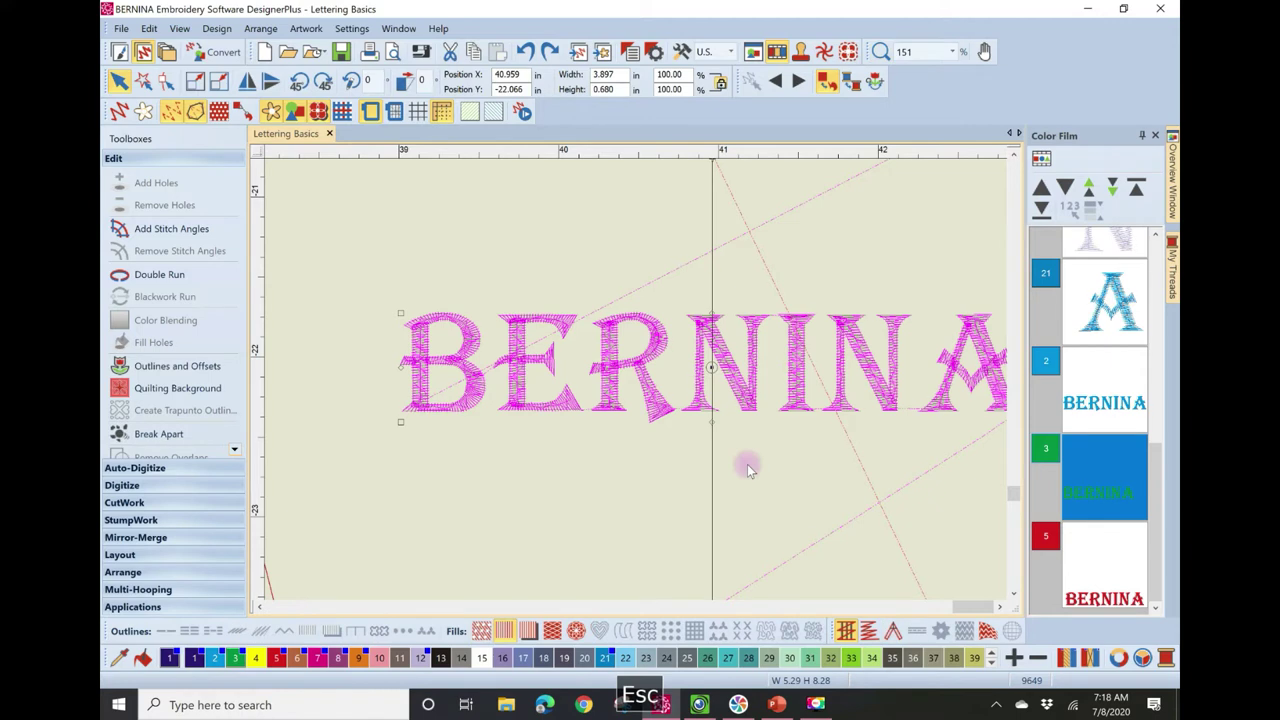
scroll(650, 405, "down", 1)
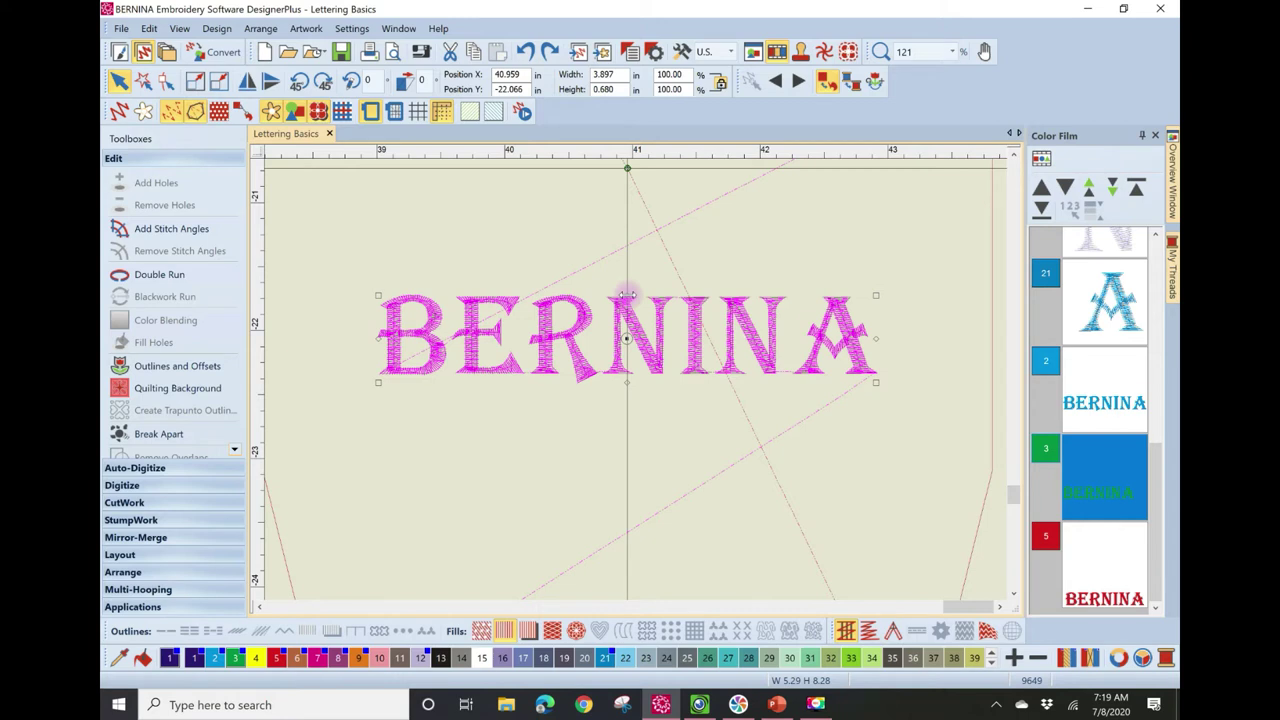
left_click_drag(627, 295, 570, 302)
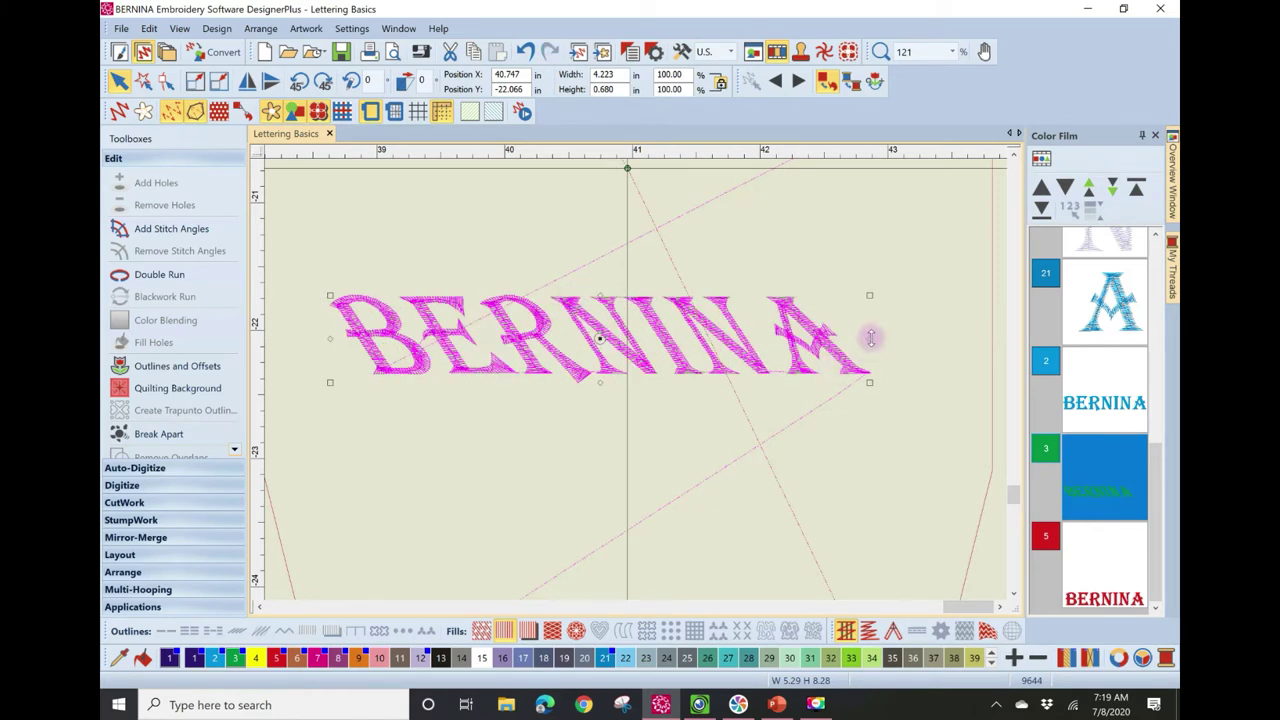
left_click_drag(871, 338, 871, 434)
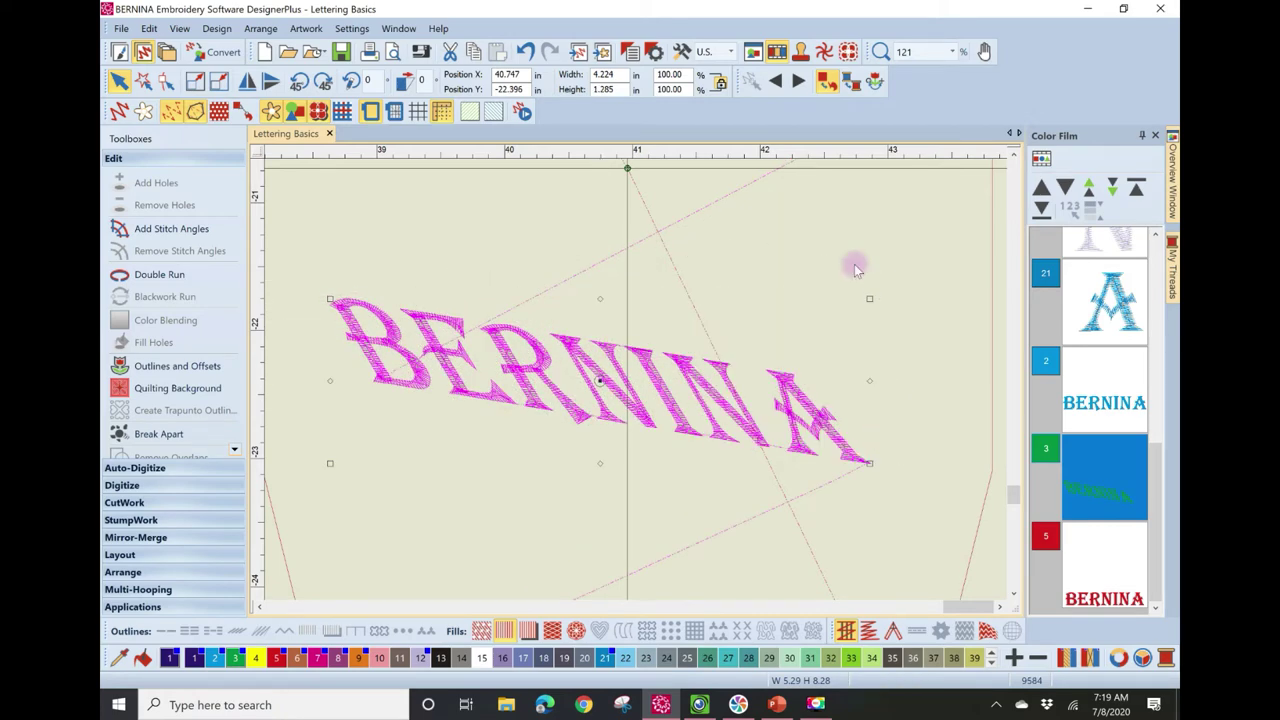
- Try moving the skewed green row up about 0.74 in toward the blue row, and undo the move
left_click(952, 51)
left_click(935, 73)
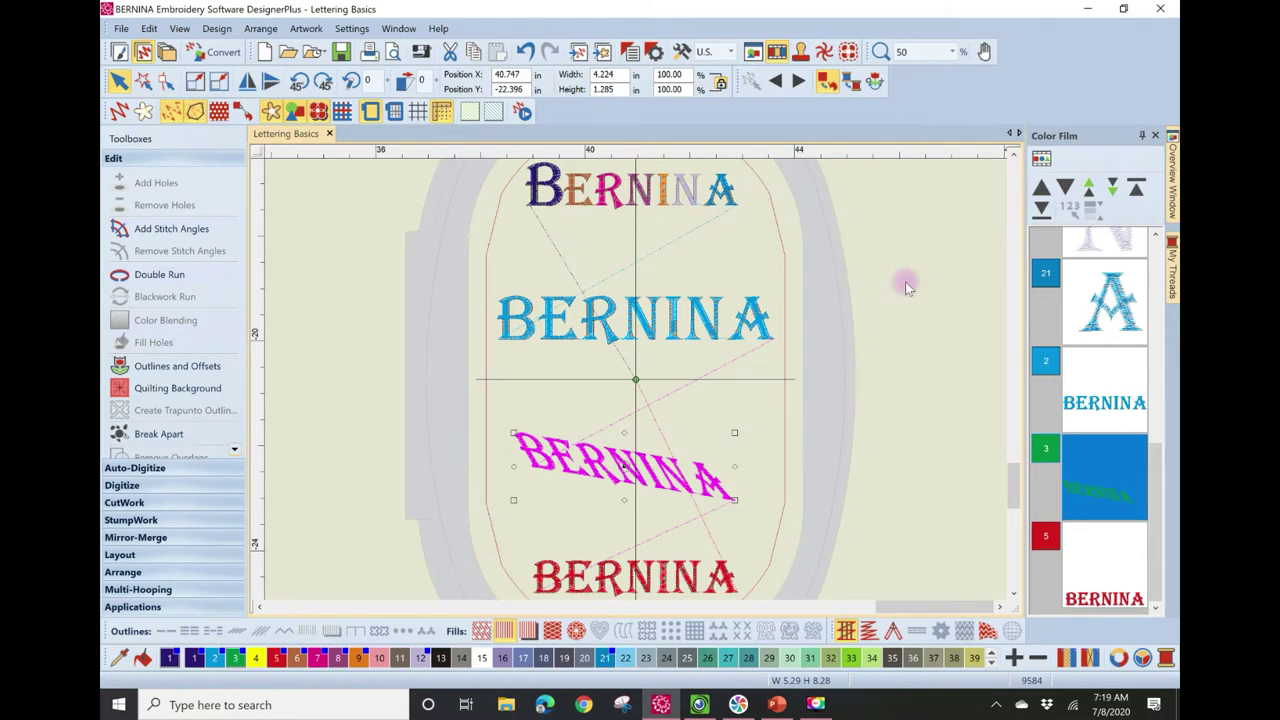
left_click(909, 291)
left_click_drag(636, 478, 634, 438)
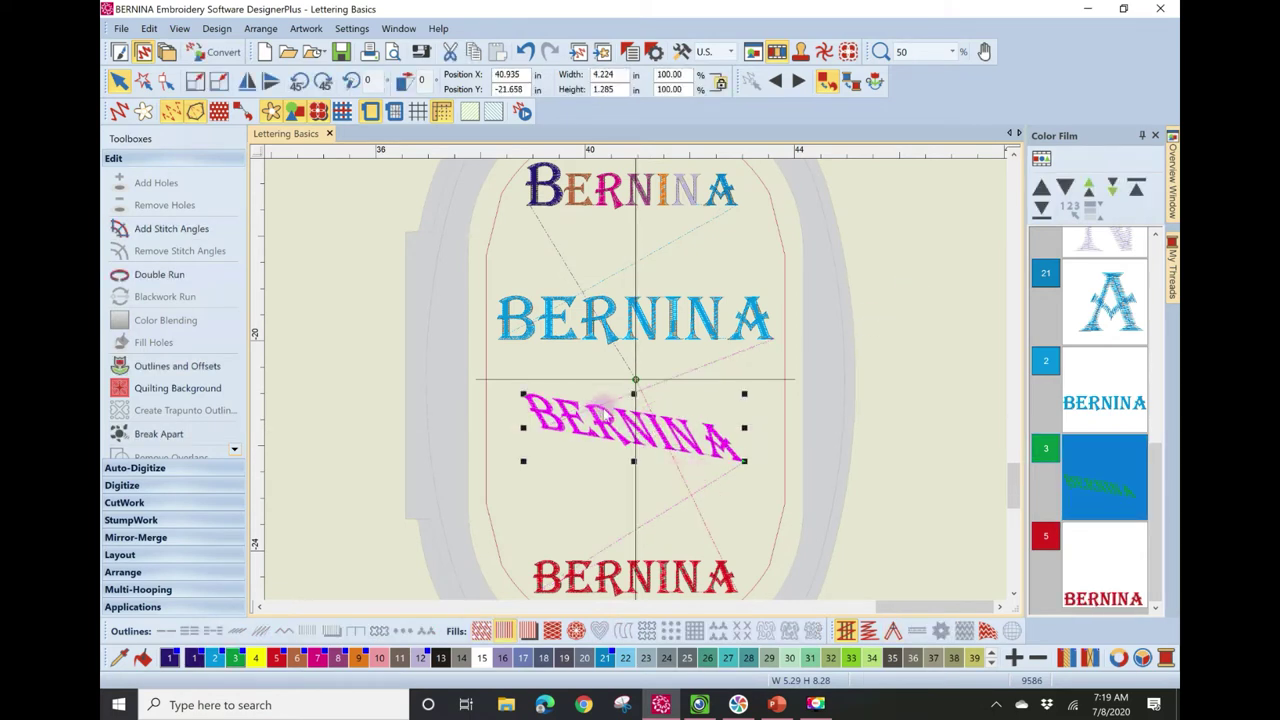
left_click(535, 60)
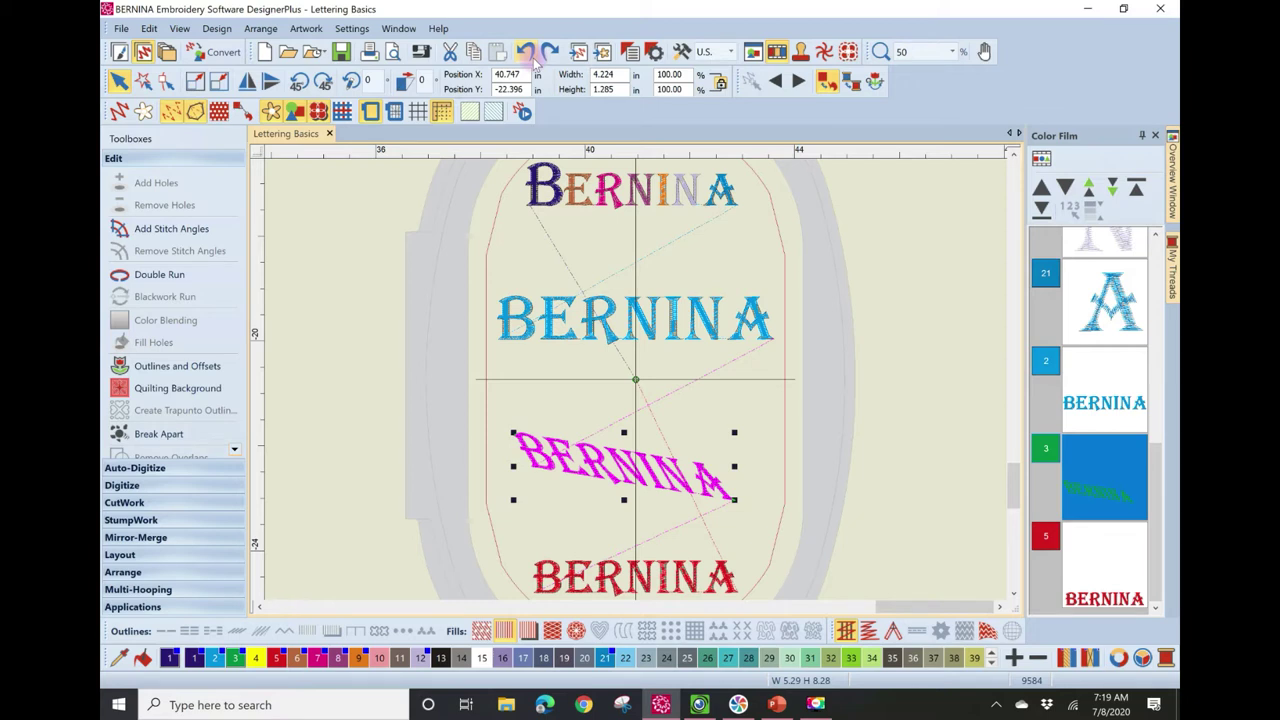
- Select the red BERNINA row and activate Reshape to show its lettering control points up close
left_click(594, 573)
right_click(594, 573)
key("Escape")
scroll(594, 573, "up", 1)
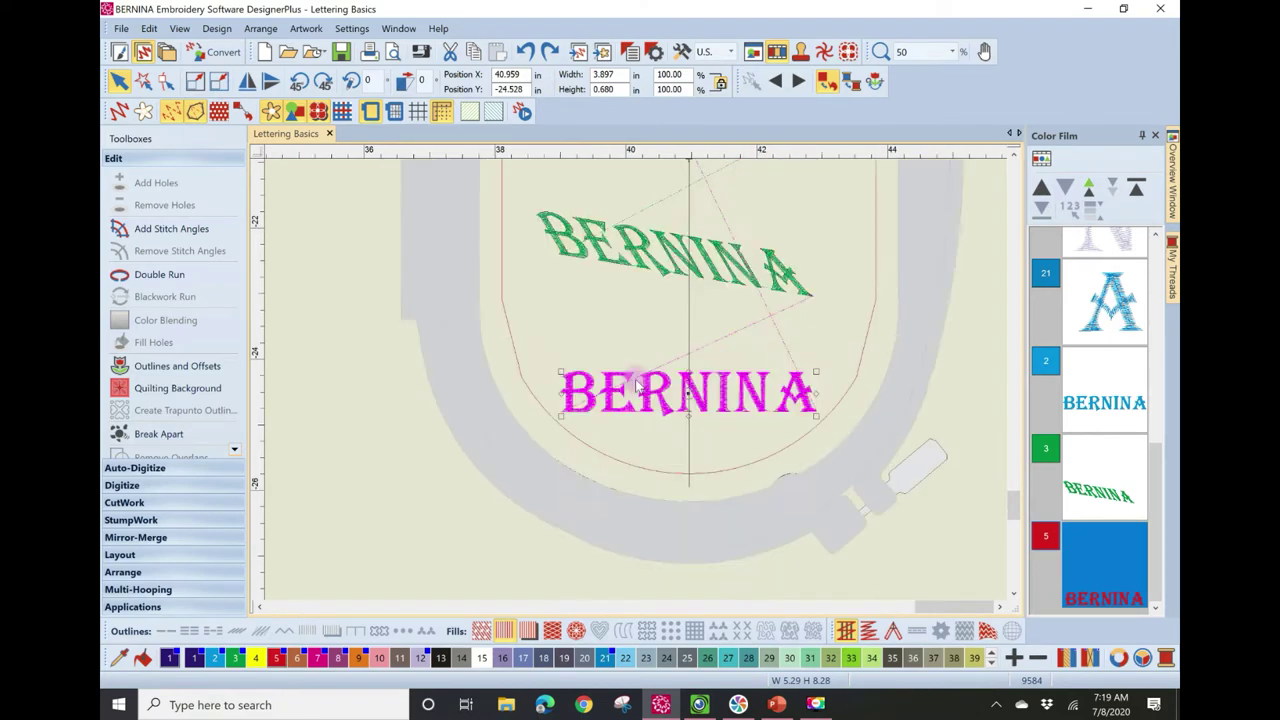
scroll(636, 384, "up", 4)
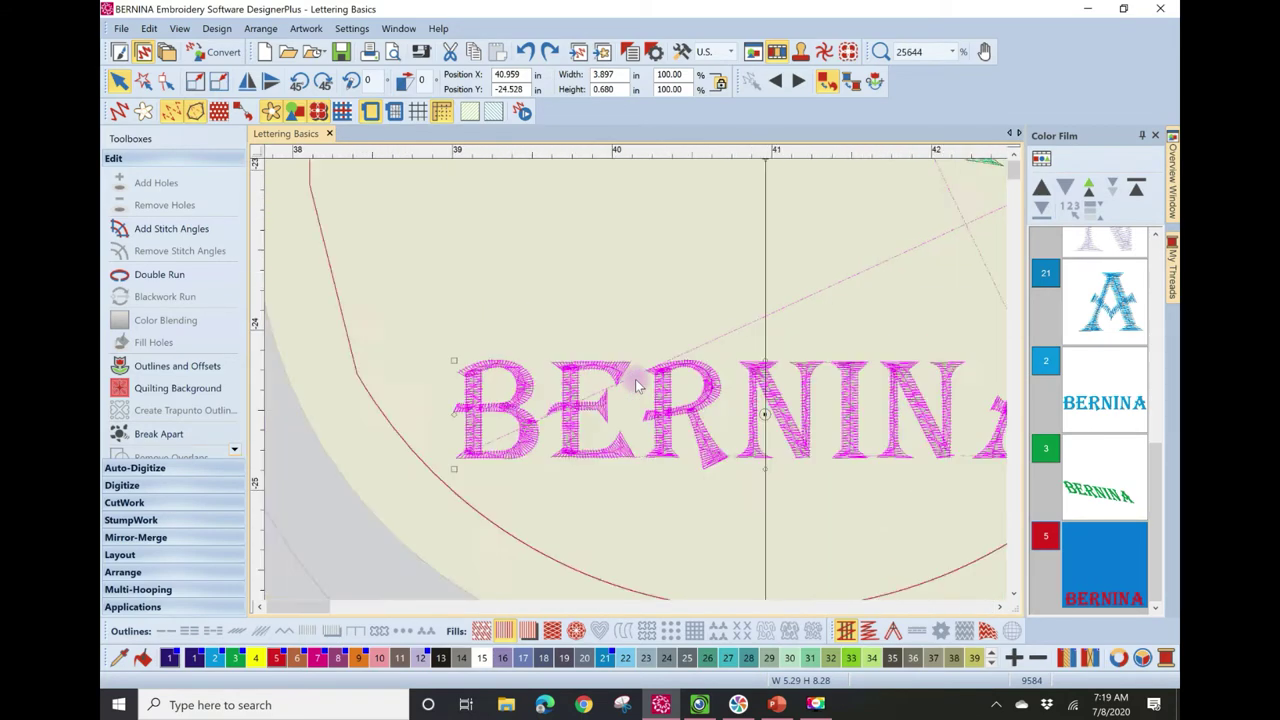
scroll(636, 384, "down", 5)
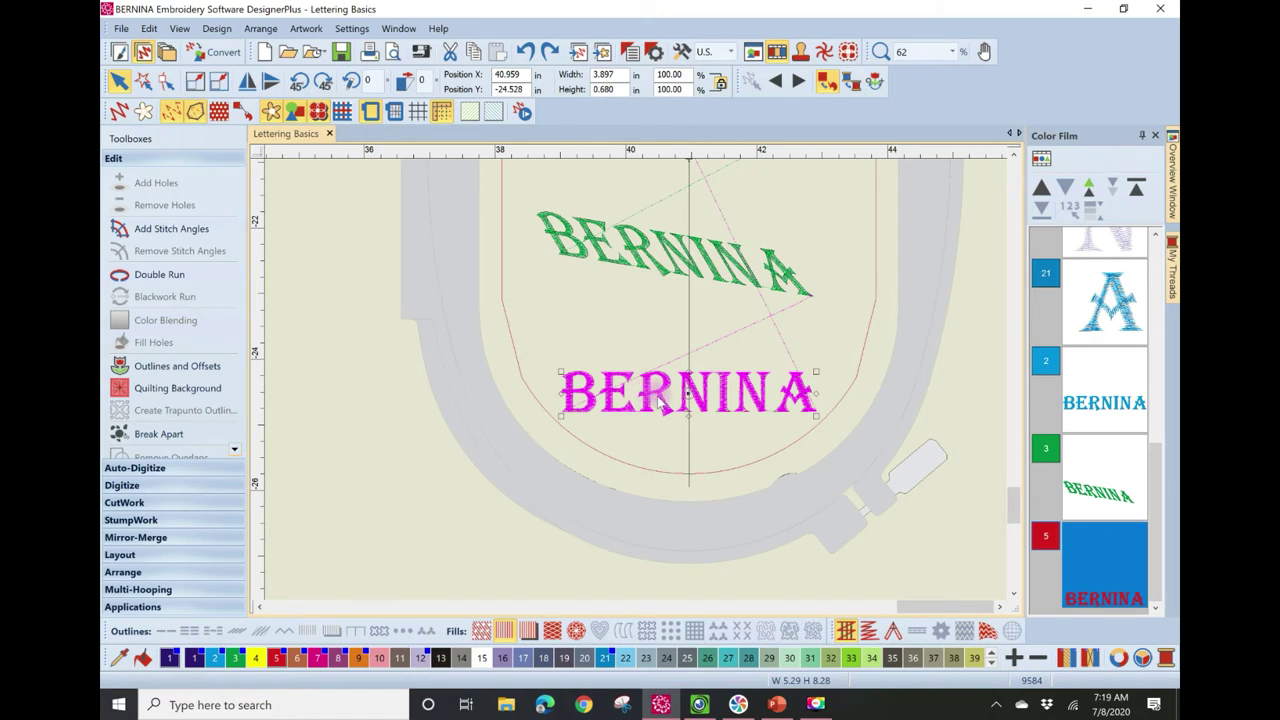
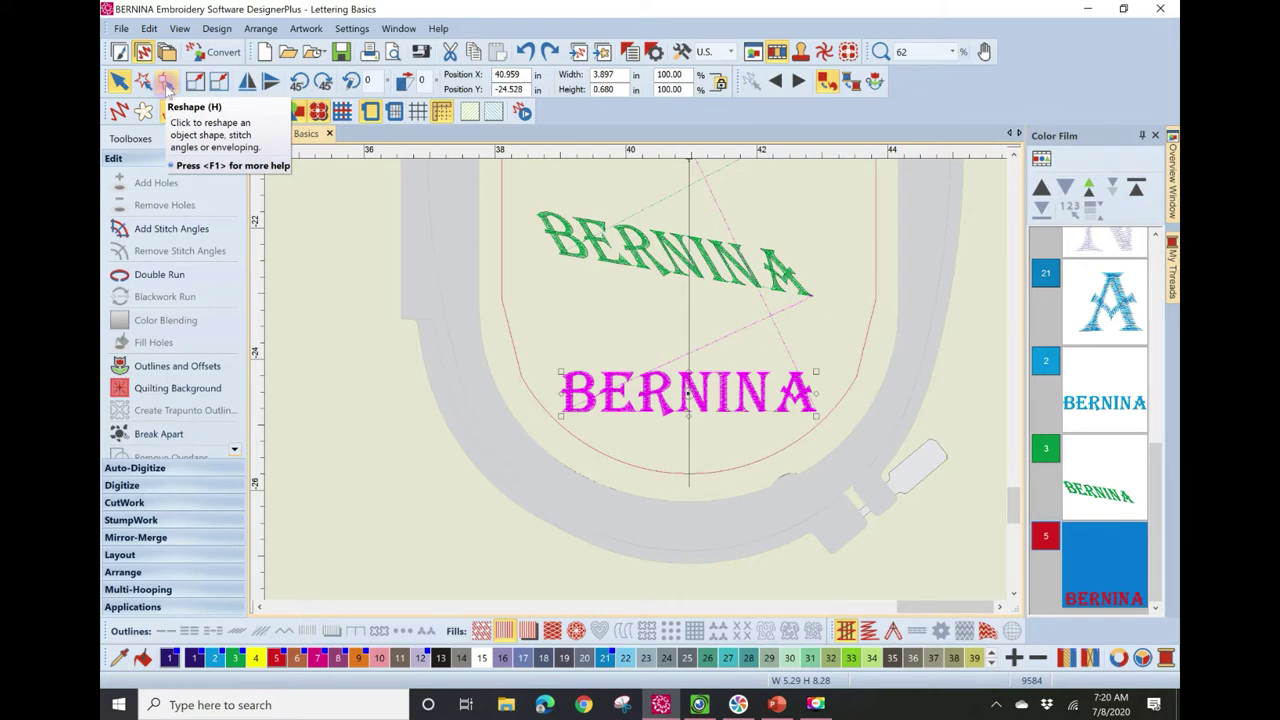
left_click(166, 86)
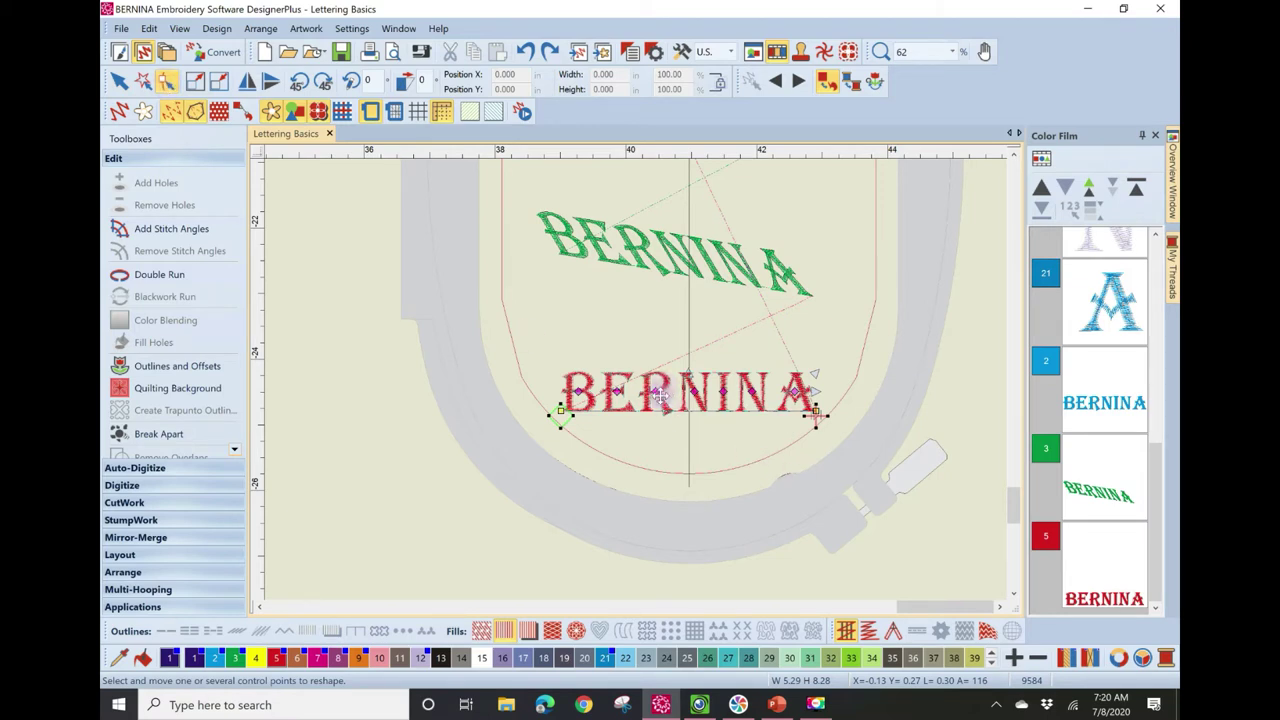
scroll(660, 395, "up", 5)
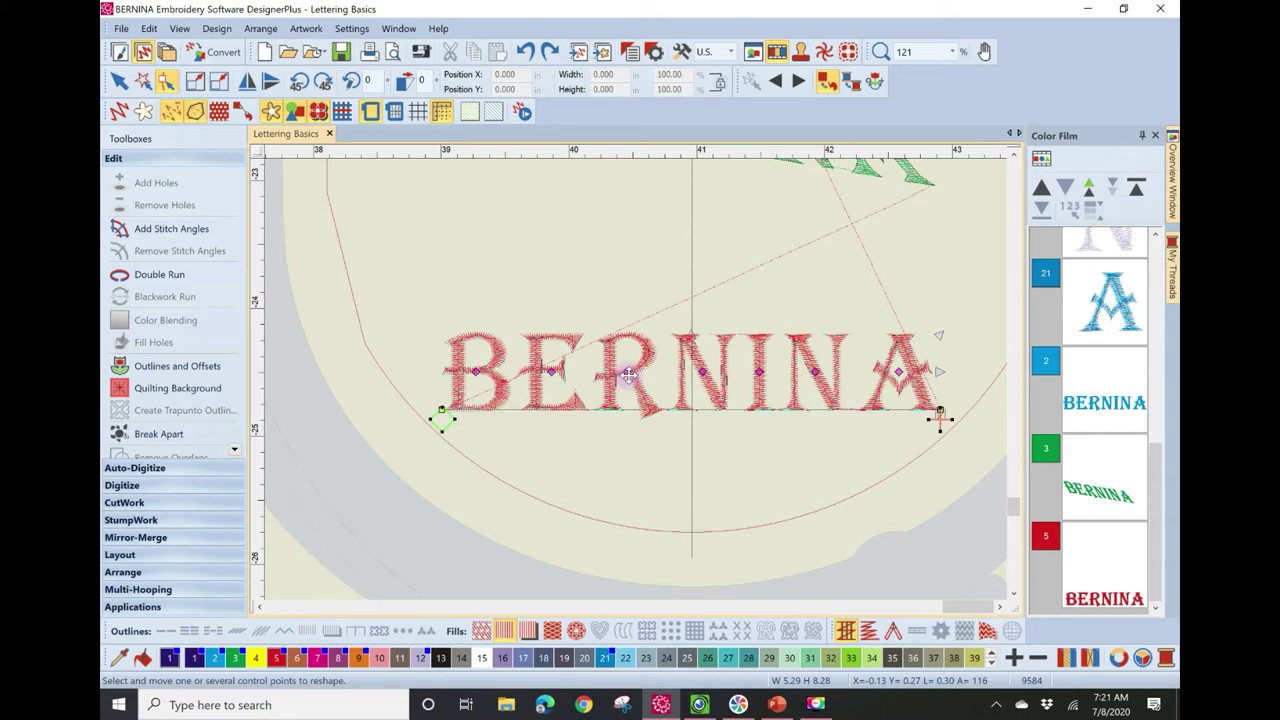
- Move the R of the red row about 0.1 in along the baseline toward the N and back beside the E
mouse_move(629, 374)
left_mouse_down()
mouse_move(652, 374)
mouse_move(602, 391)
mouse_move(641, 368)
left_mouse_up()
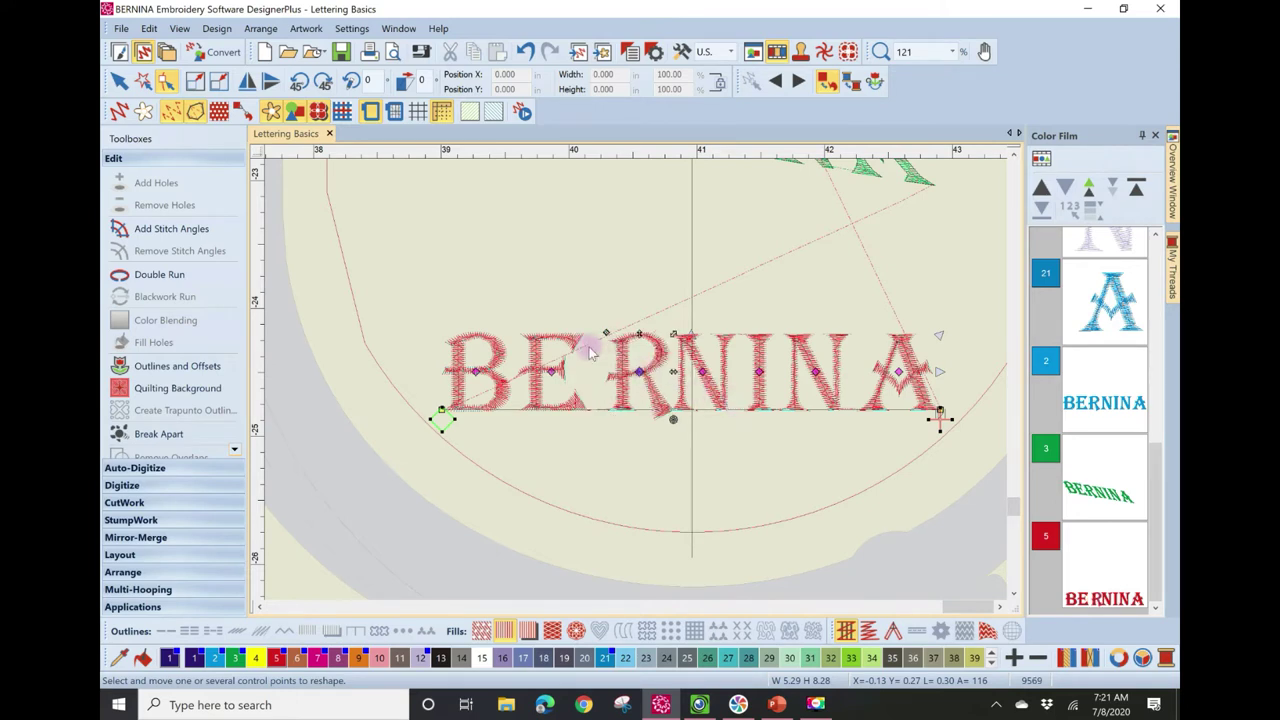
mouse_move(640, 371)
left_mouse_down()
mouse_move(614, 344)
mouse_move(605, 283)
mouse_move(635, 366)
mouse_move(684, 372)
mouse_move(629, 367)
left_mouse_up()
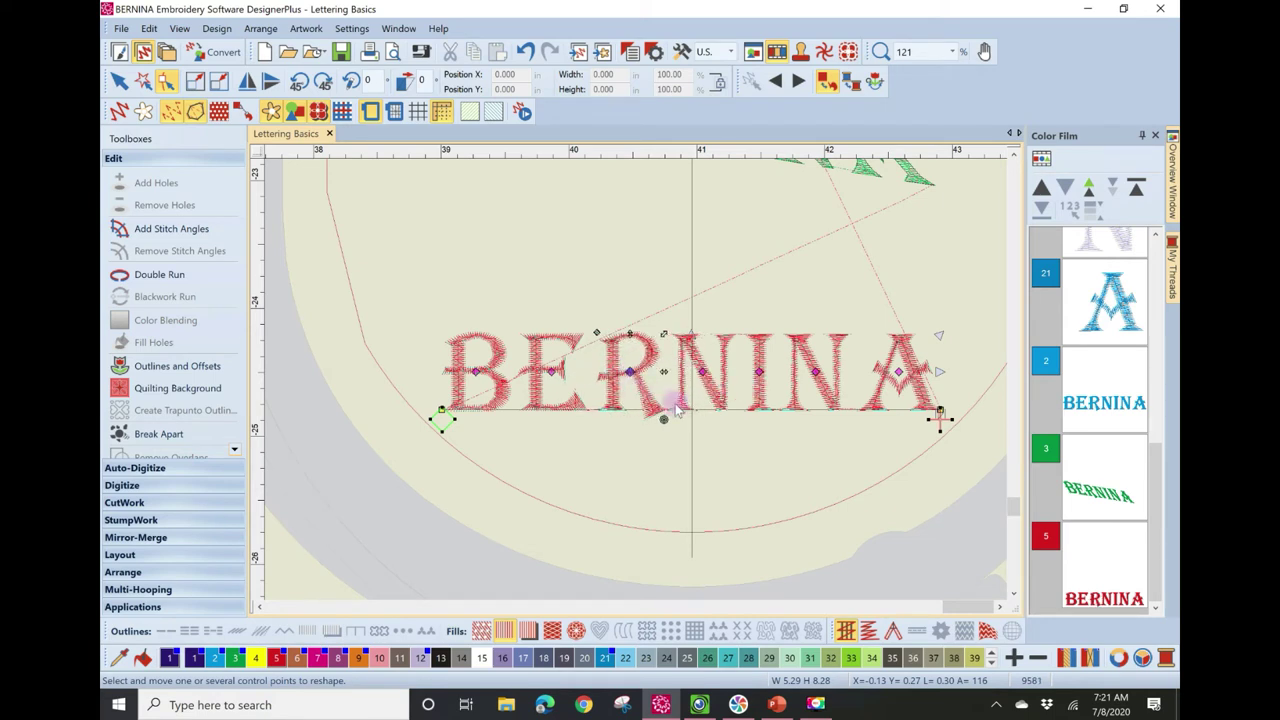
- Move the I of the red row about 0.1 in toward the second N and back, and deselect the row
left_click_drag(759, 371, 772, 374)
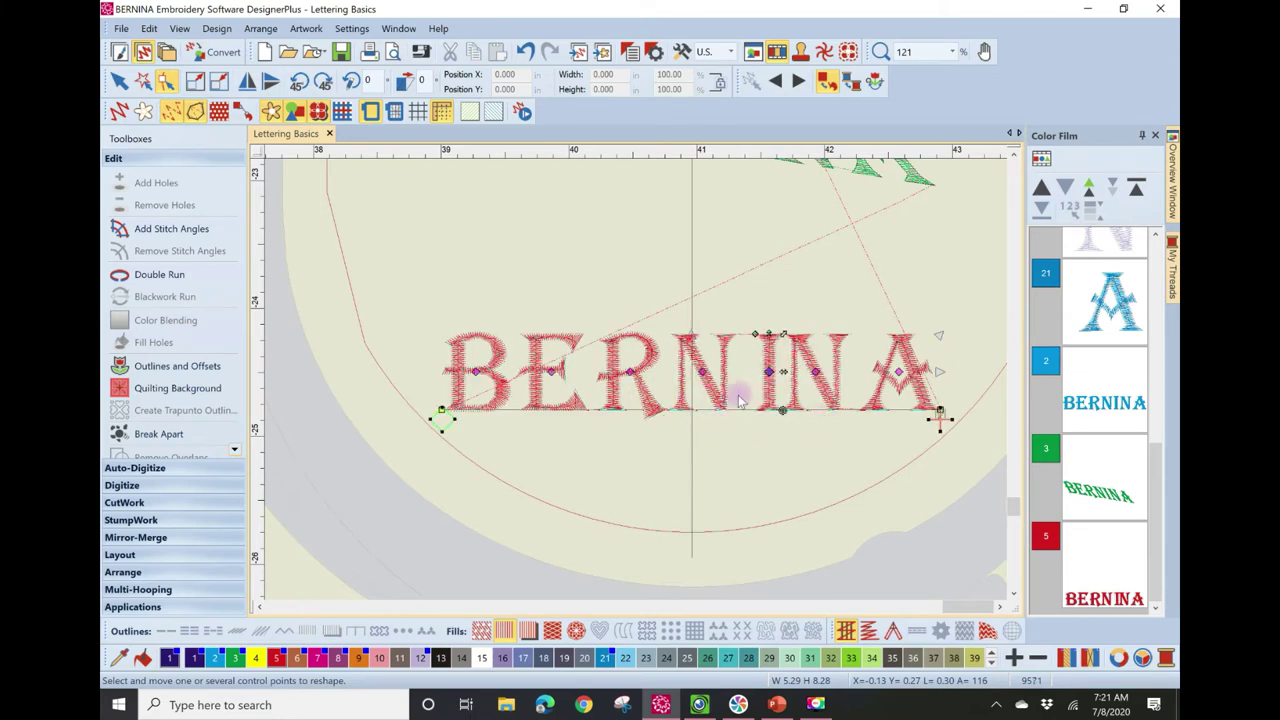
scroll(633, 387, "down", 2)
left_click_drag(633, 387, 629, 382)
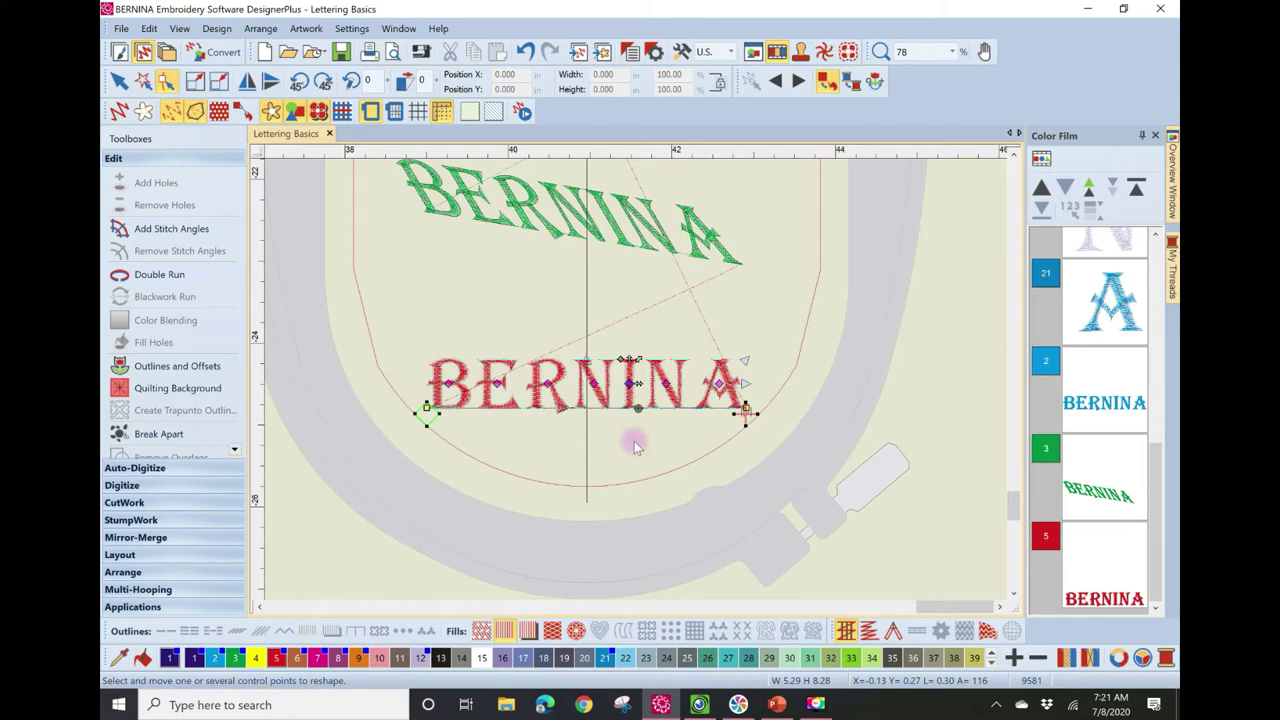
left_click(634, 447)
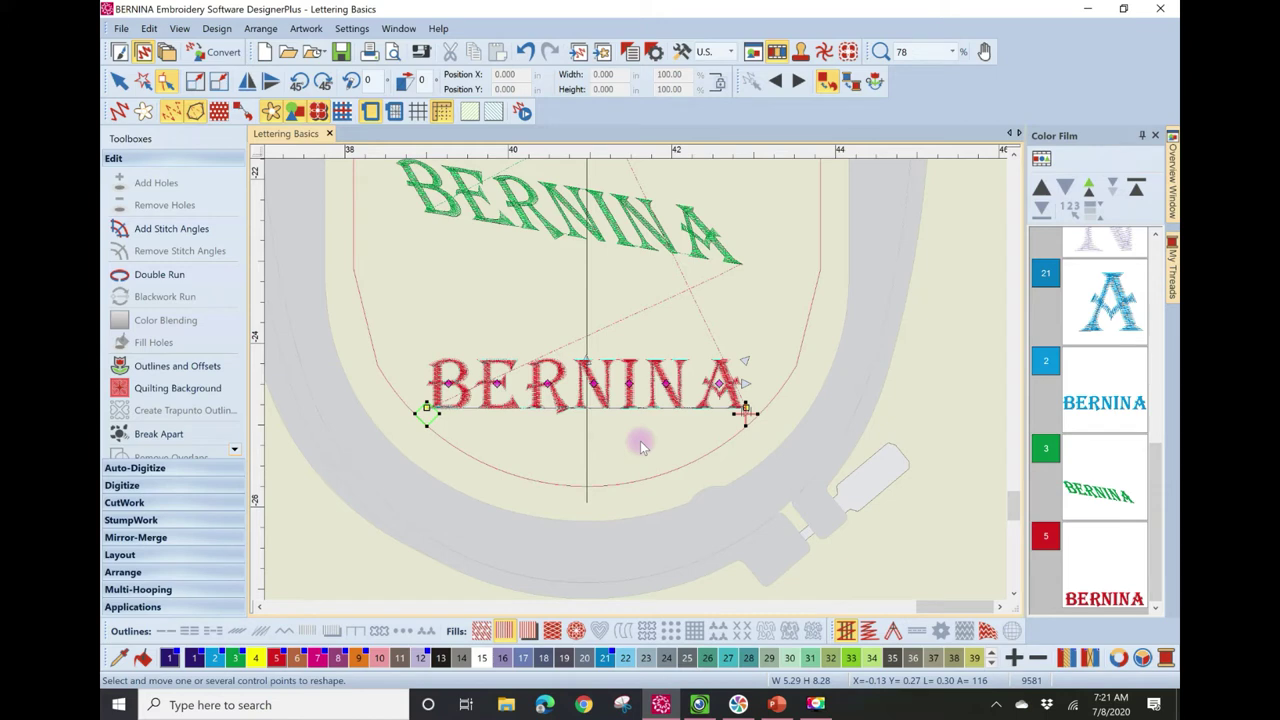
key("Escape")
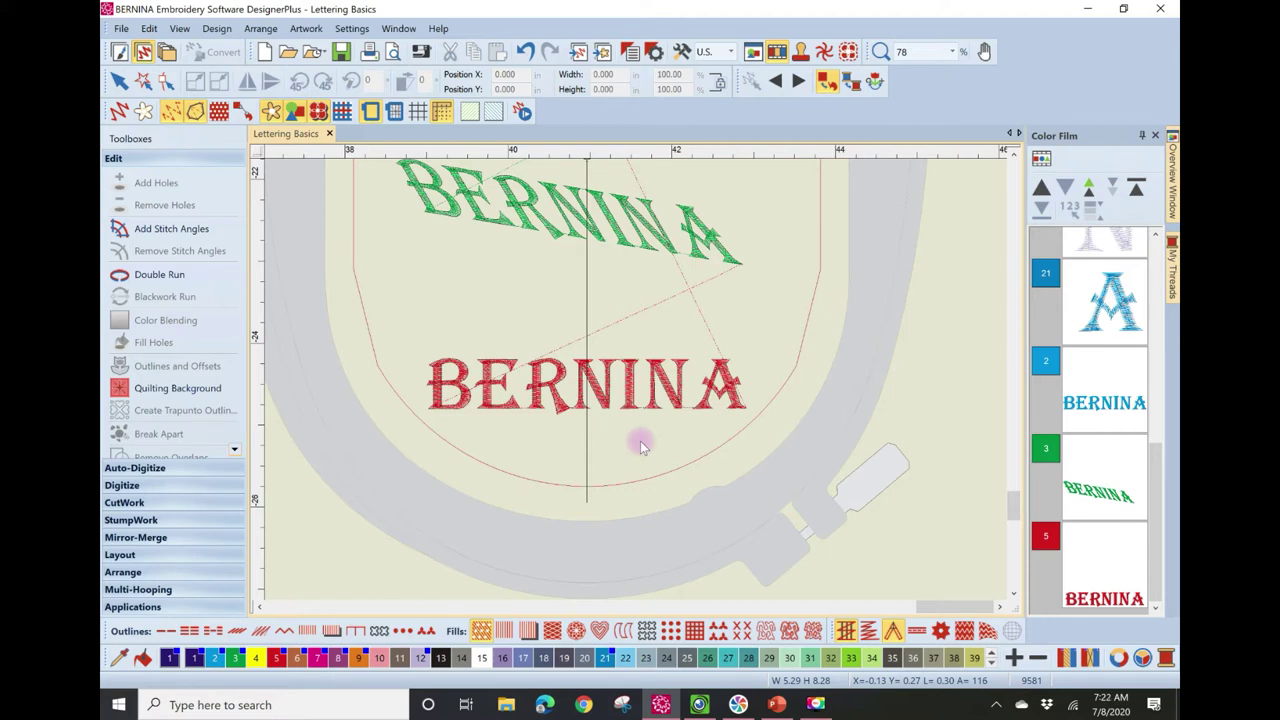
- Save the Lettering Basics design and close it
left_click(341, 55)
left_click(331, 134)
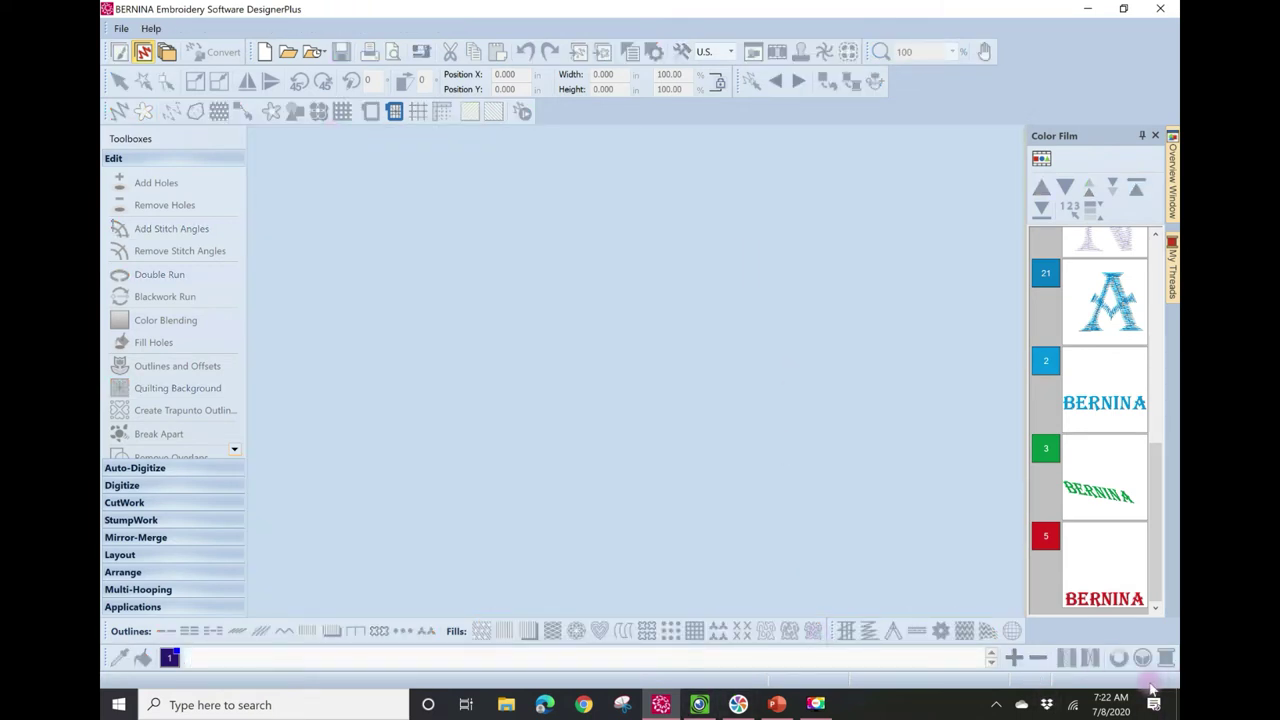
left_click(752, 447)
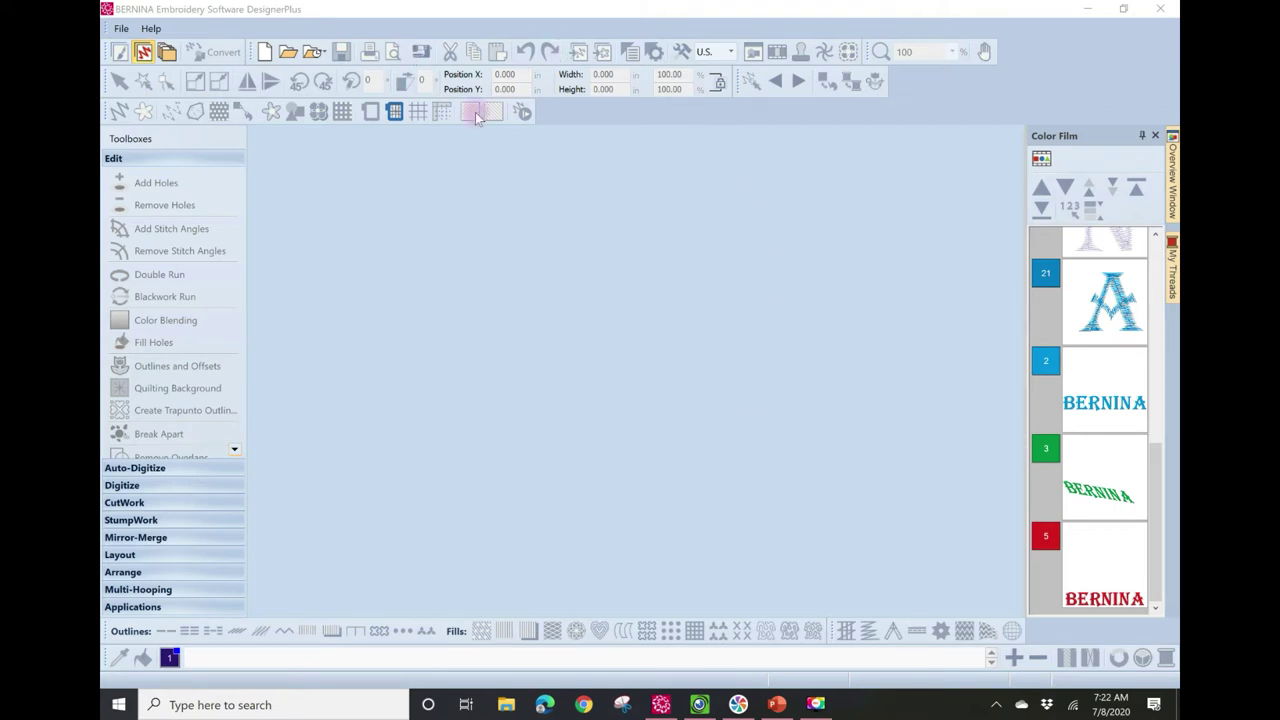
- Create a new blank design and save it as Lettering Baselines in the Software Mastery folder
left_click(265, 53)
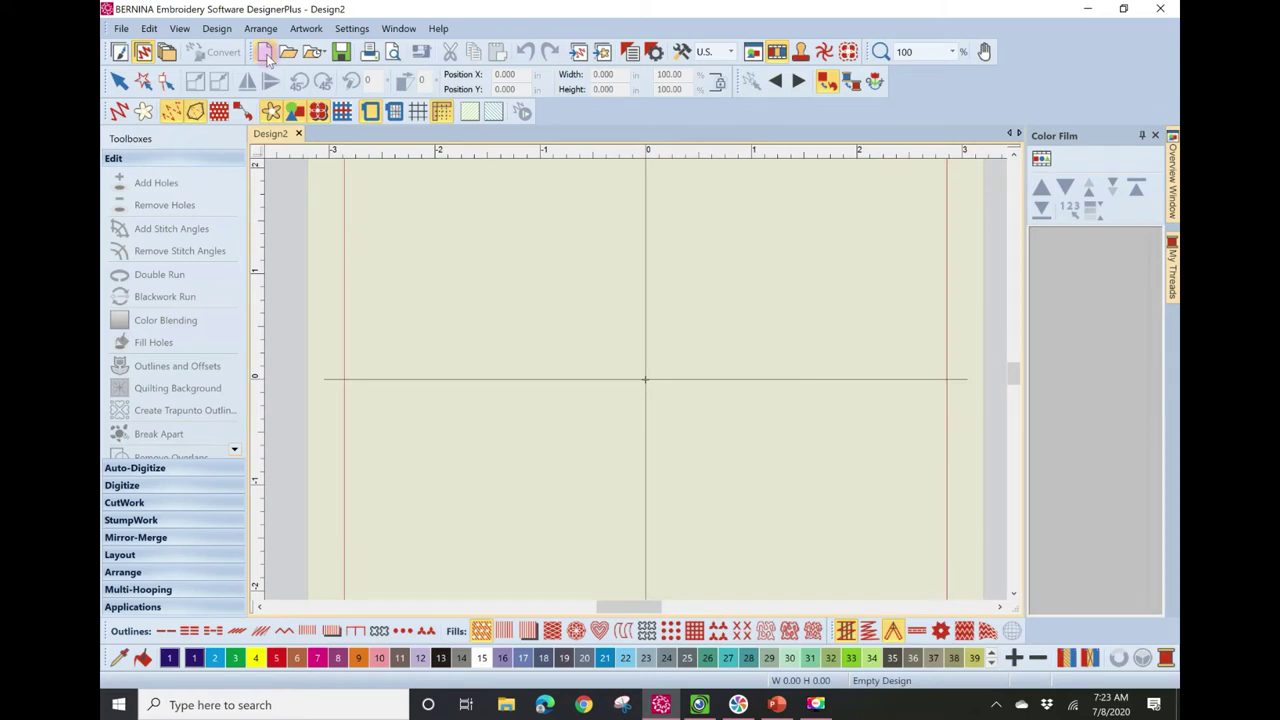
left_click(120, 29)
left_click(147, 164)
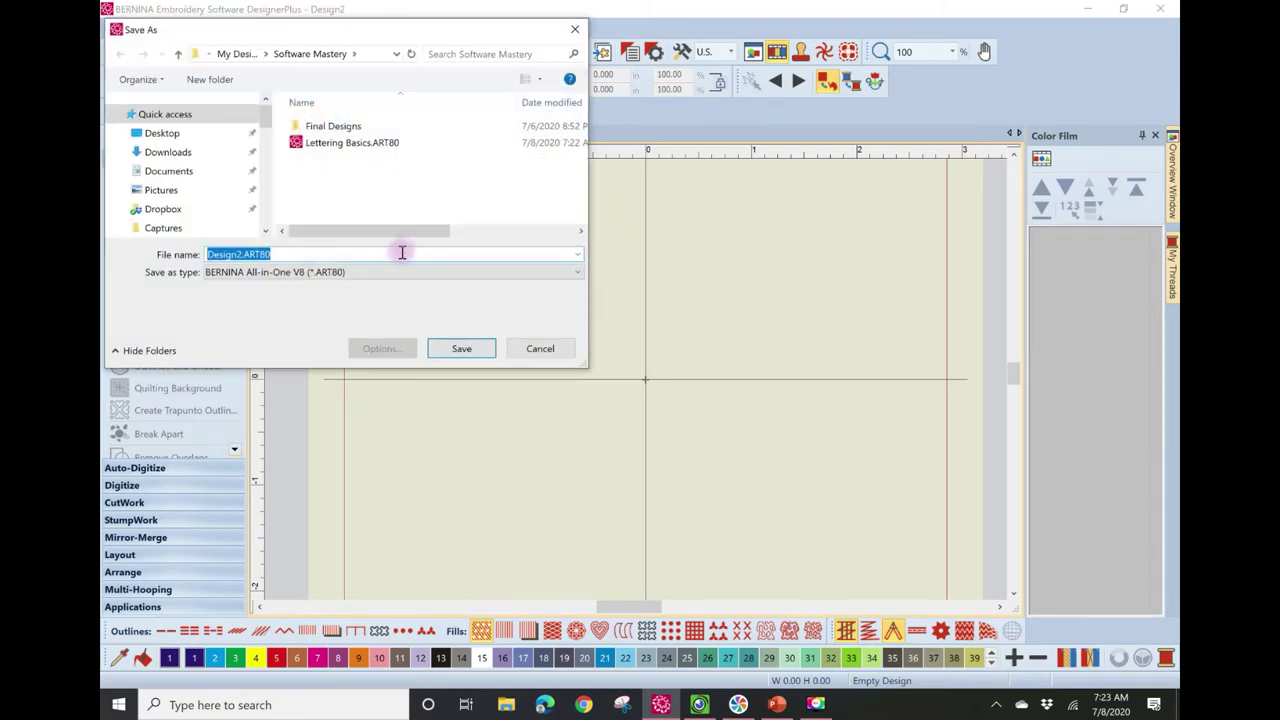
type("Lettering Basse")
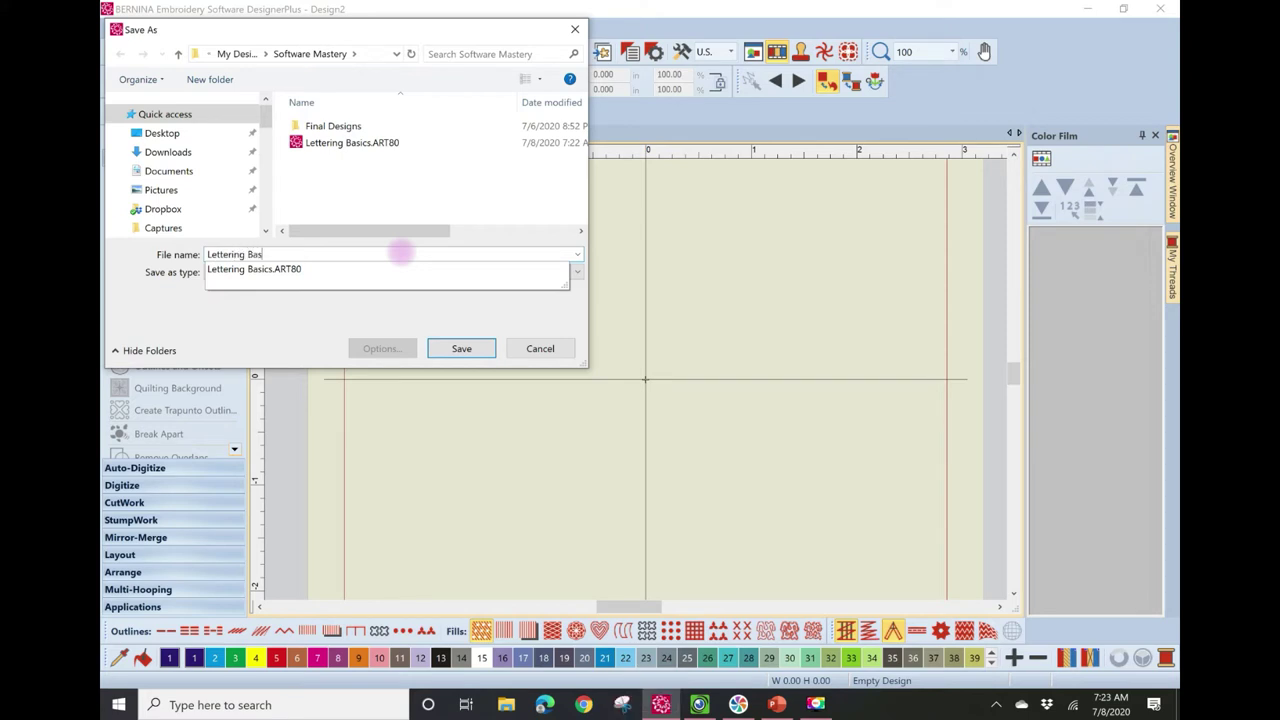
key("BackSpace")
key("BackSpace")
type("elines")
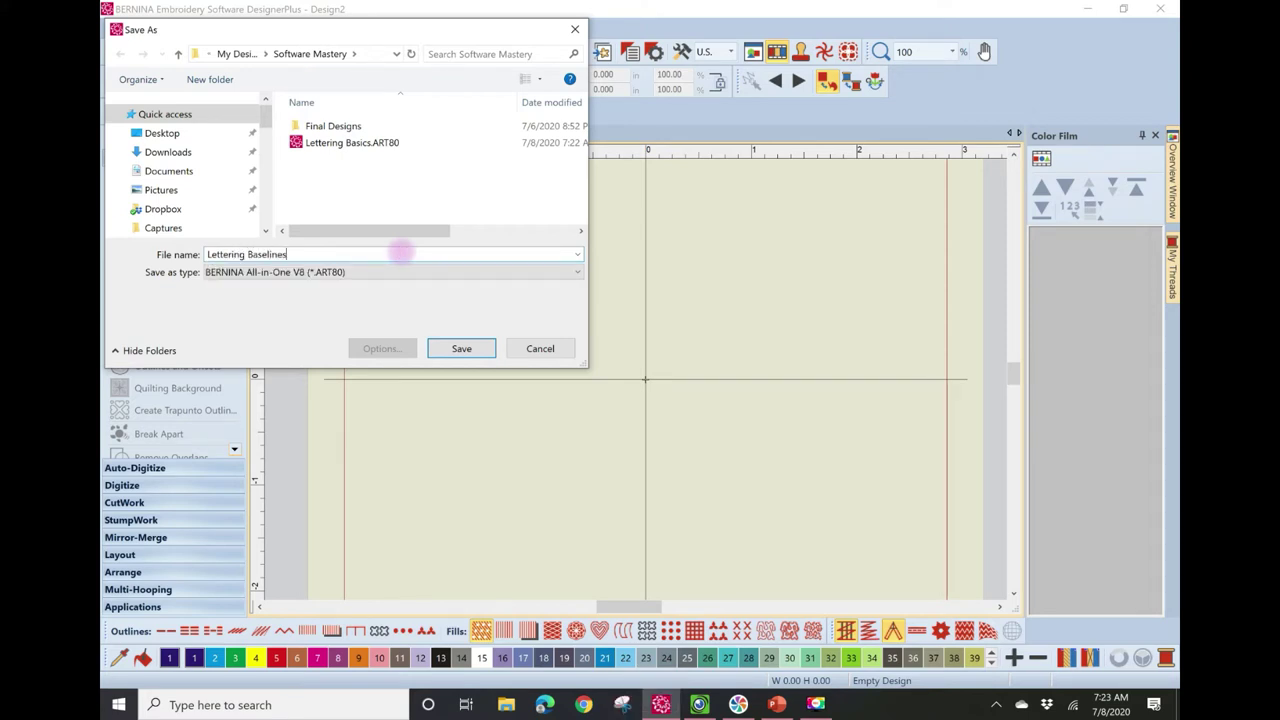
key("Return")
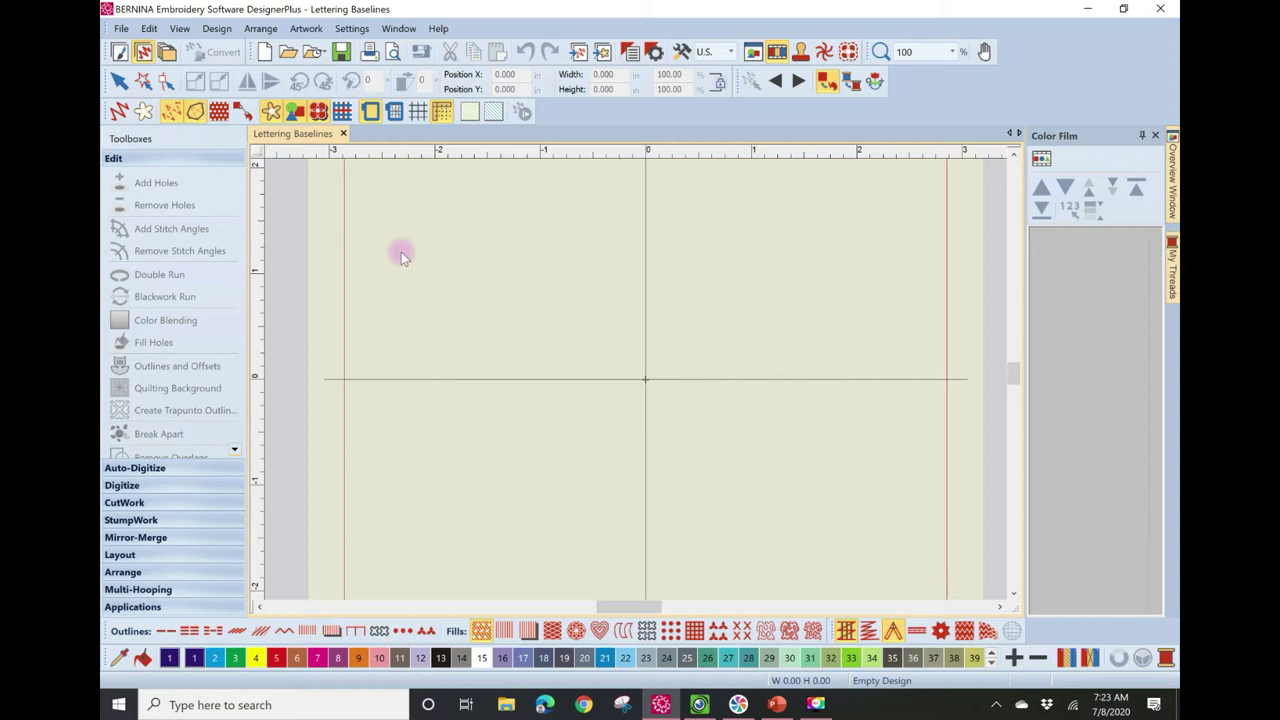
- Set the design background's solid color to white
left_click(224, 30)
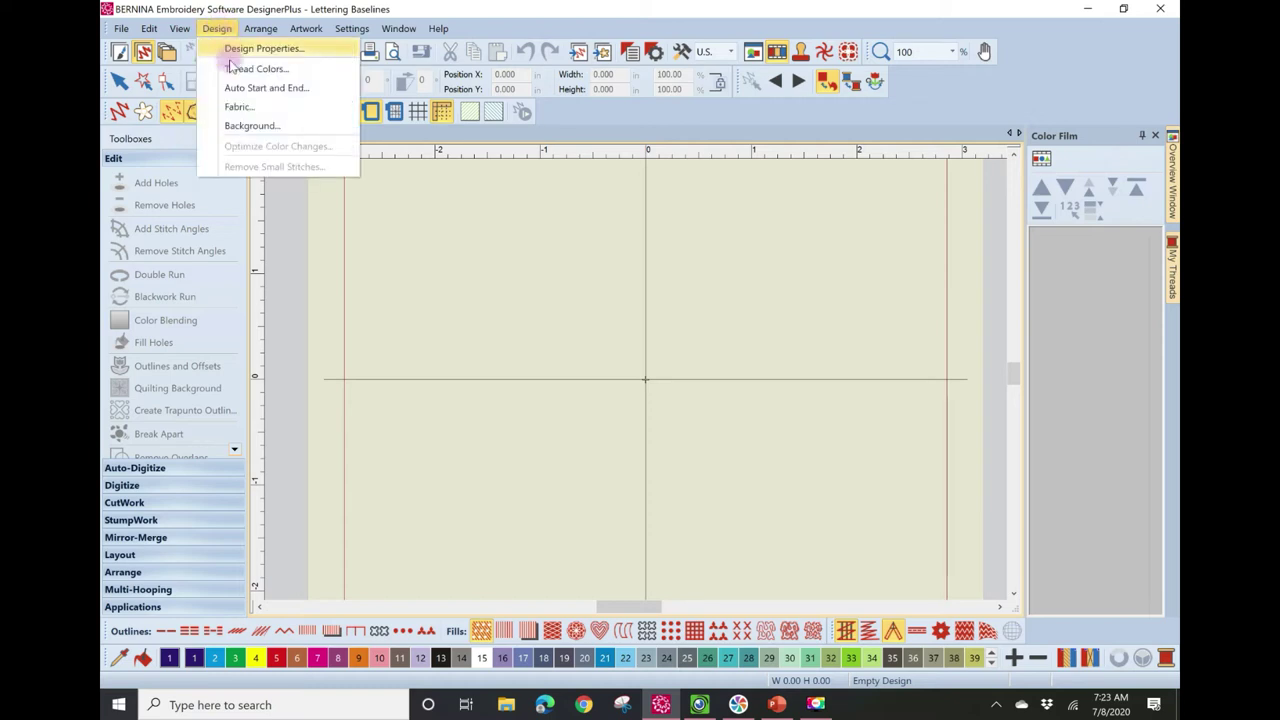
left_click(243, 126)
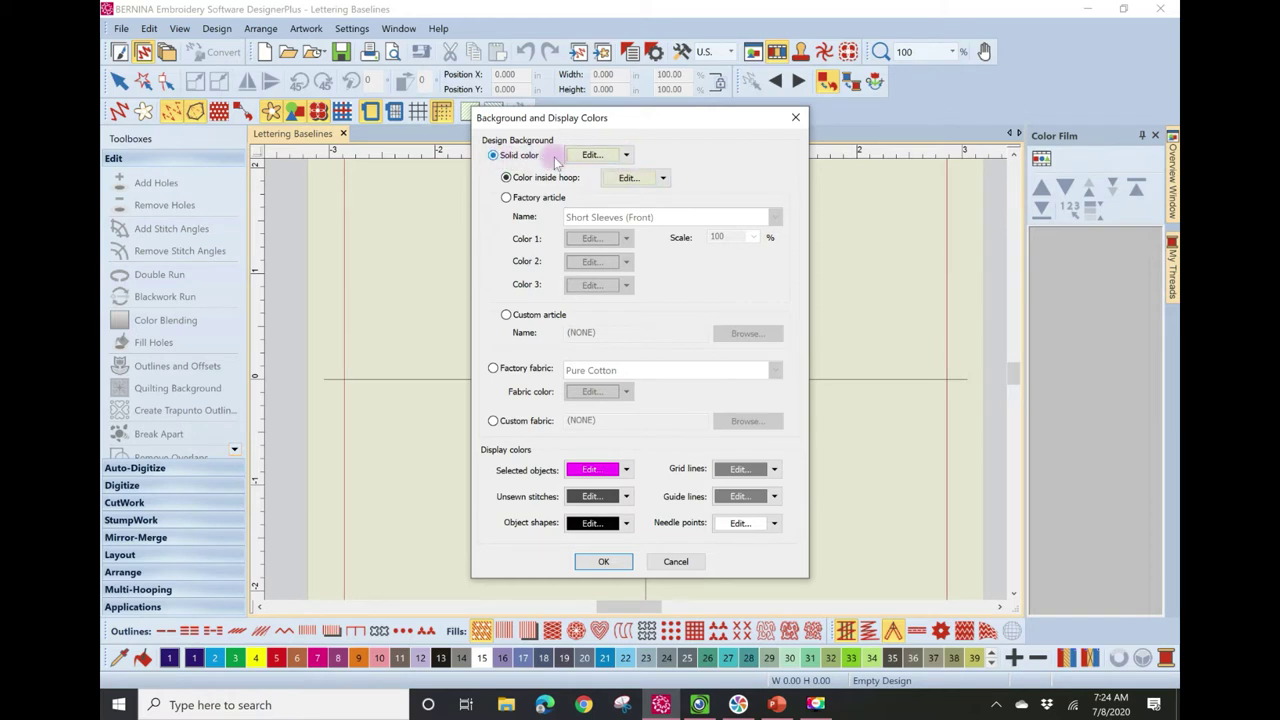
left_click(626, 155)
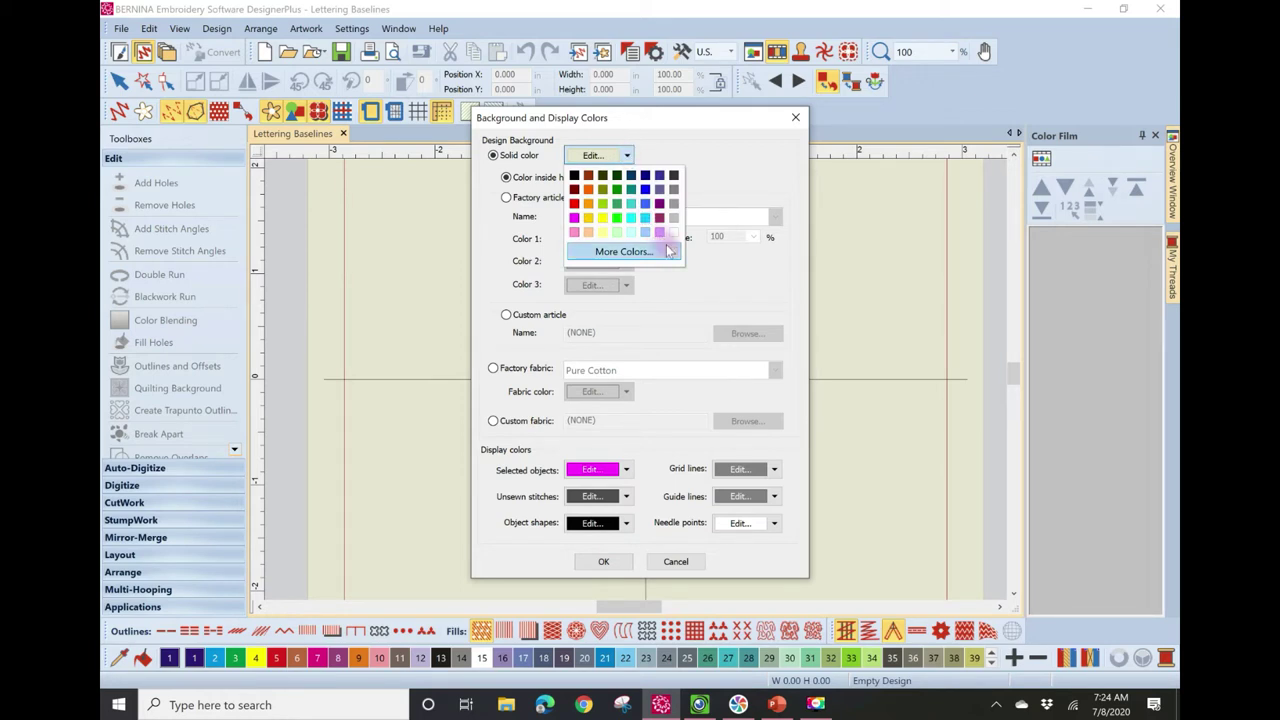
left_click(672, 234)
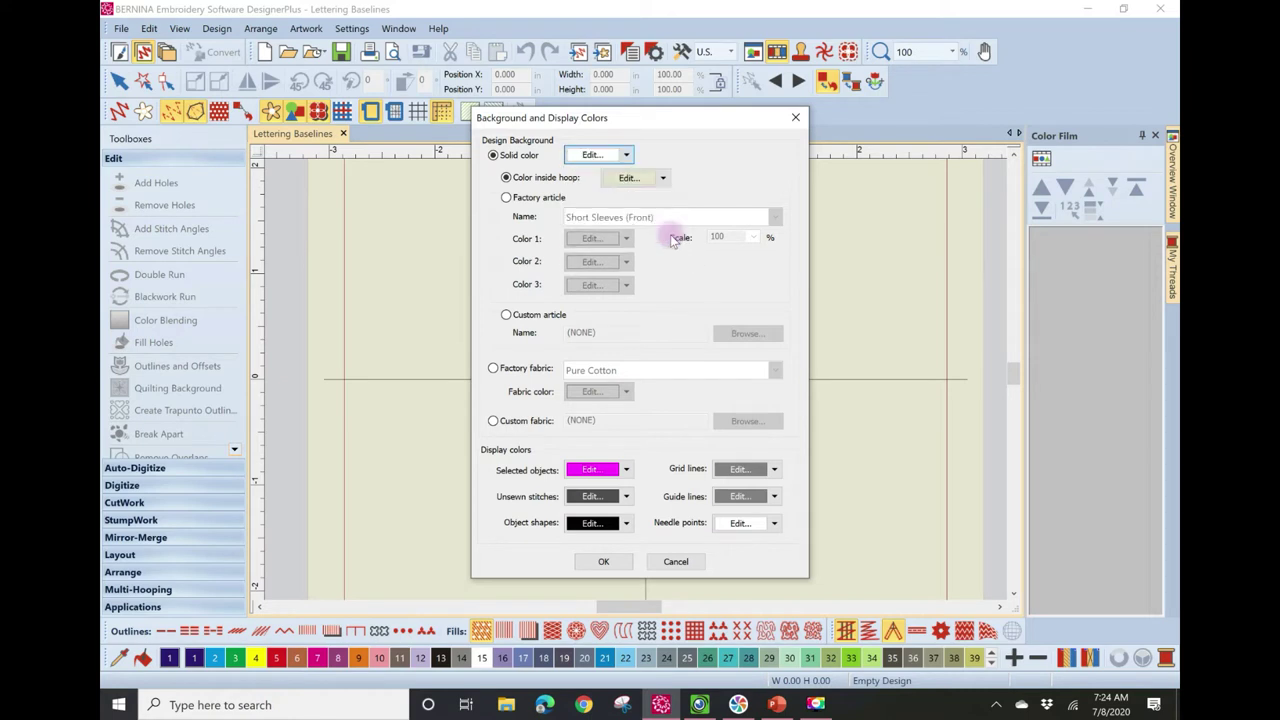
left_click(597, 561)
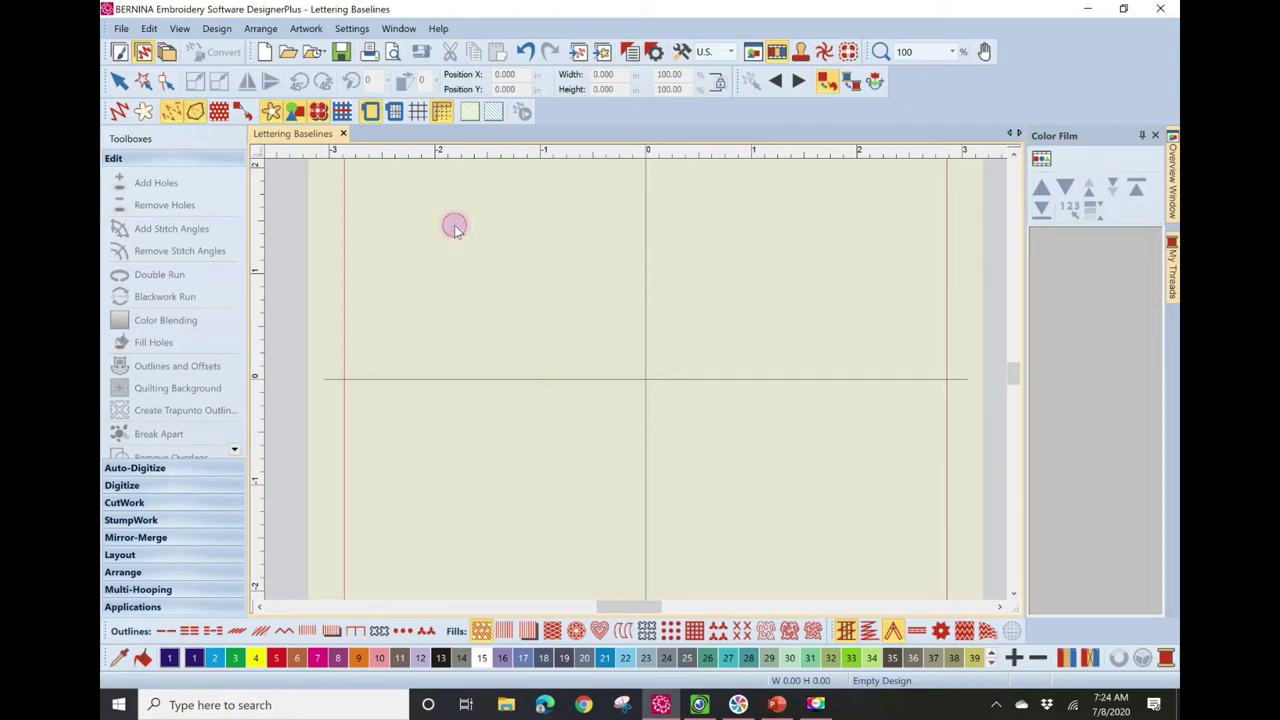
- Toggle the hoop display off and on again, and leave the hoop hidden
left_click(370, 111)
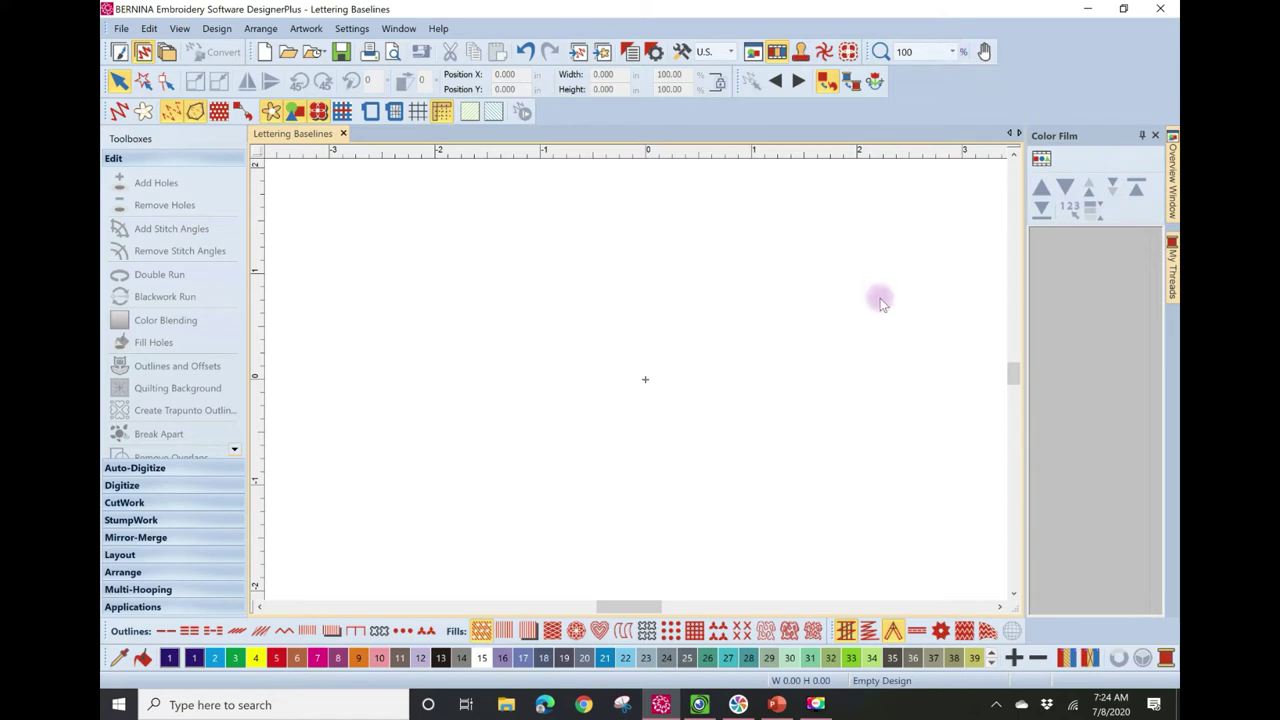
left_click(370, 111)
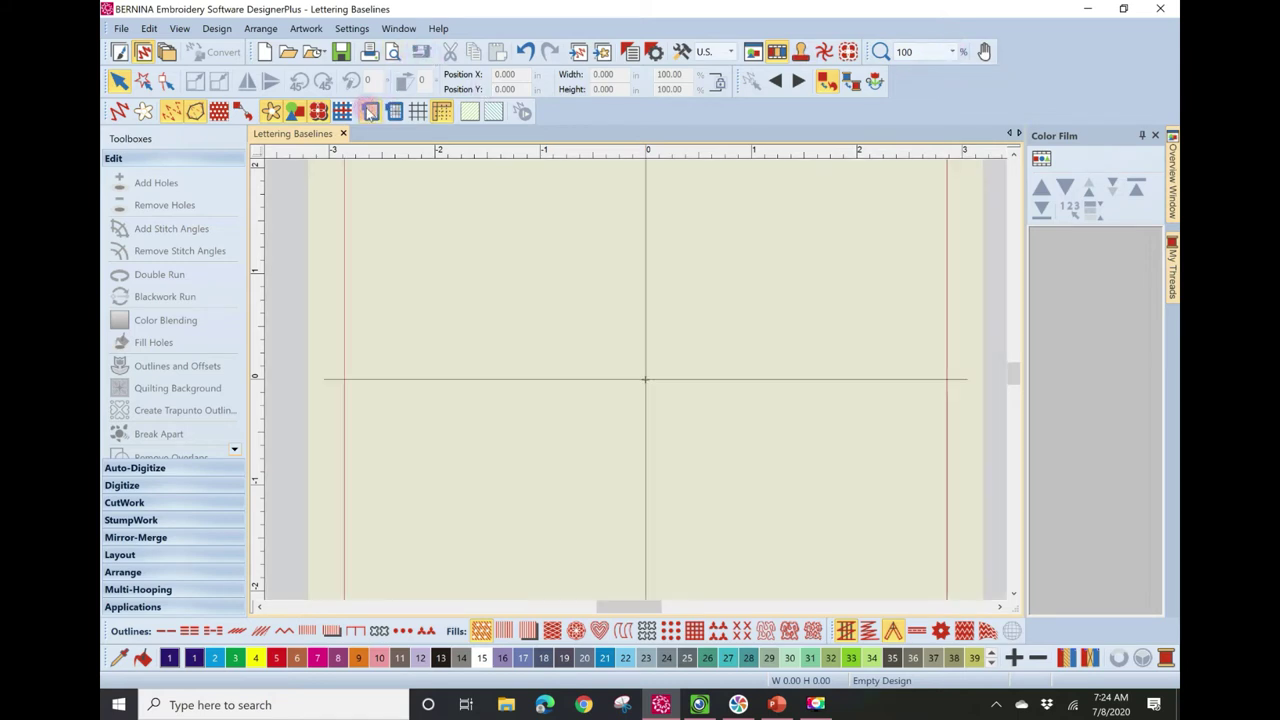
left_click(370, 111)
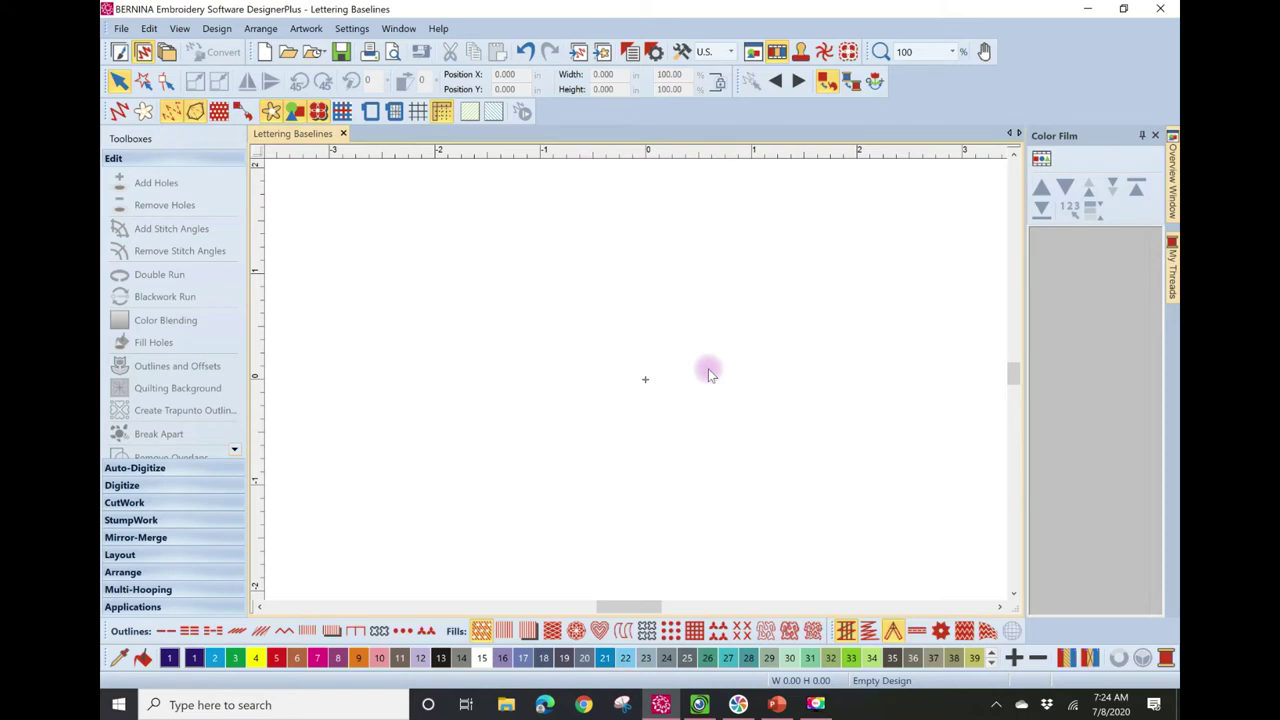
- Open the object properties of the Lettering tool and enter BERNINA as the lettering text
left_click(140, 495)
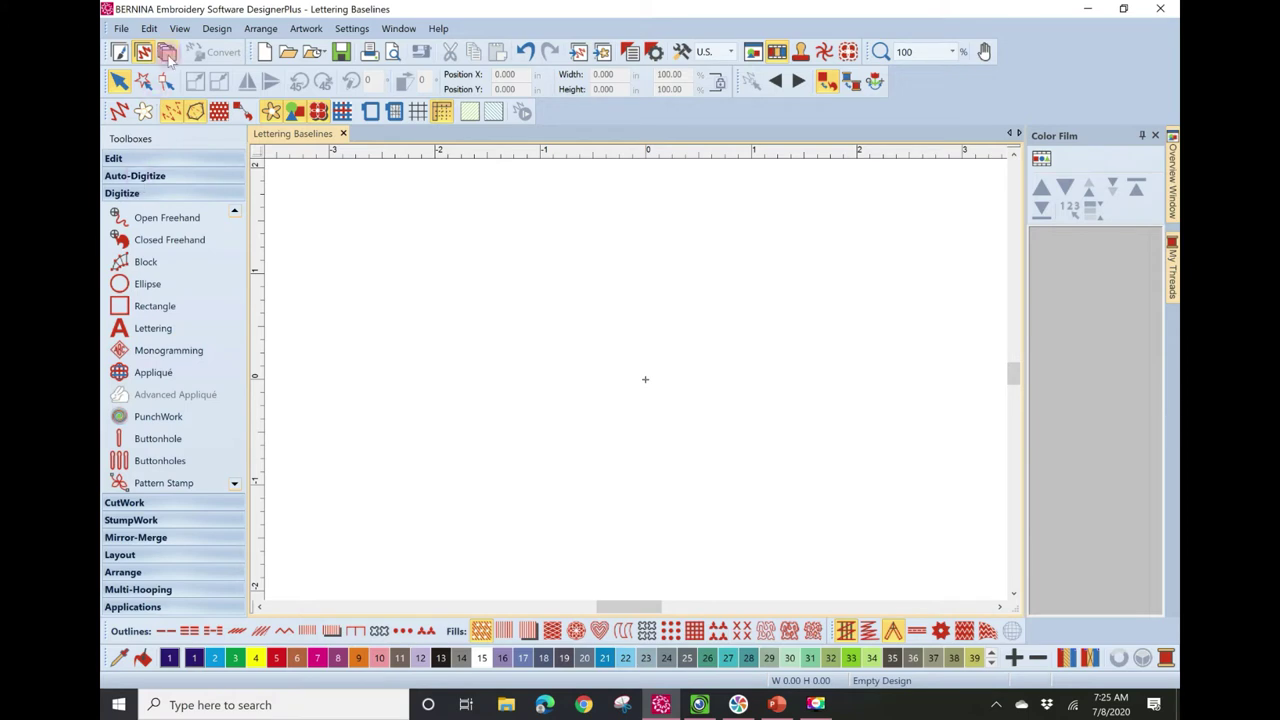
right_click(153, 338)
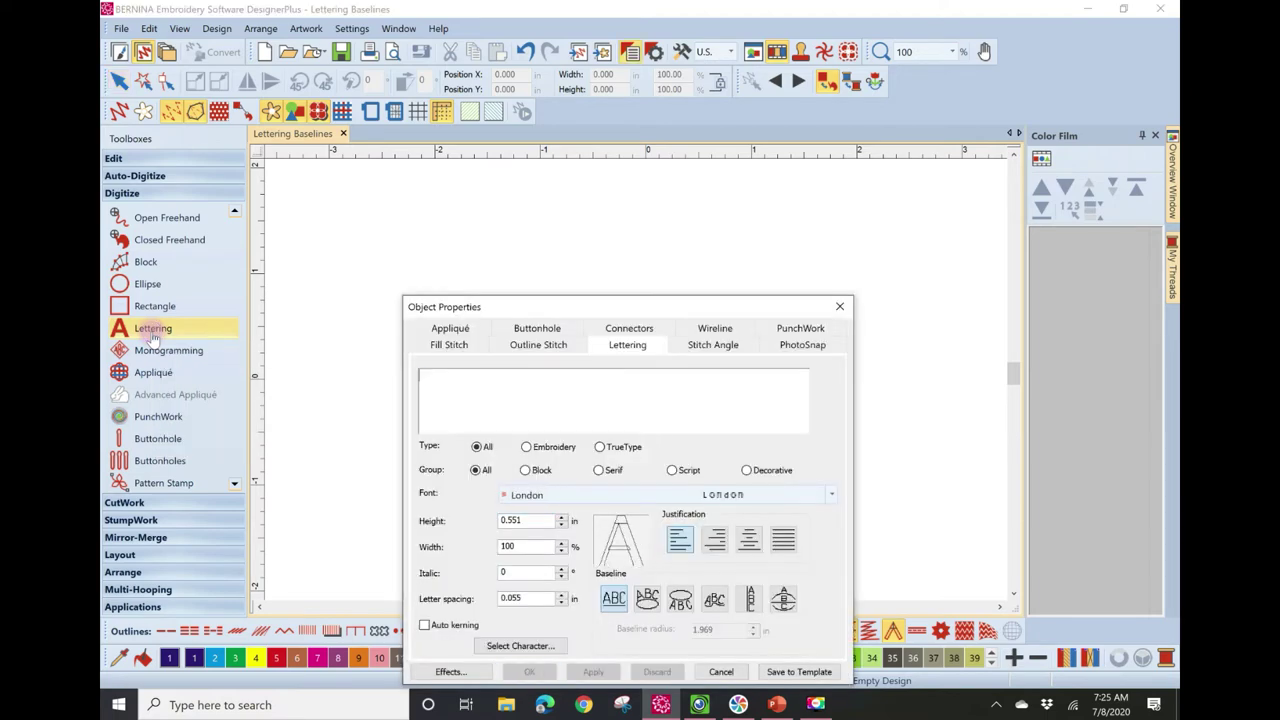
left_click_drag(567, 305, 558, 181)
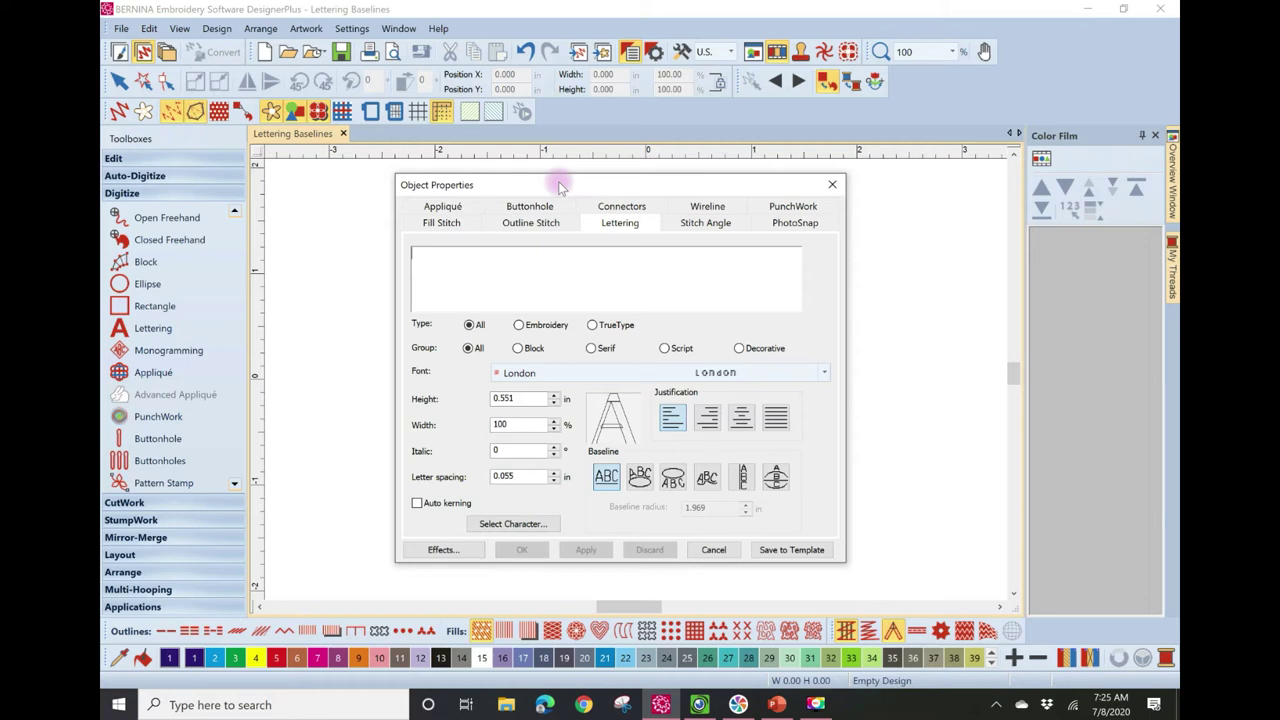
type("BERNINA")
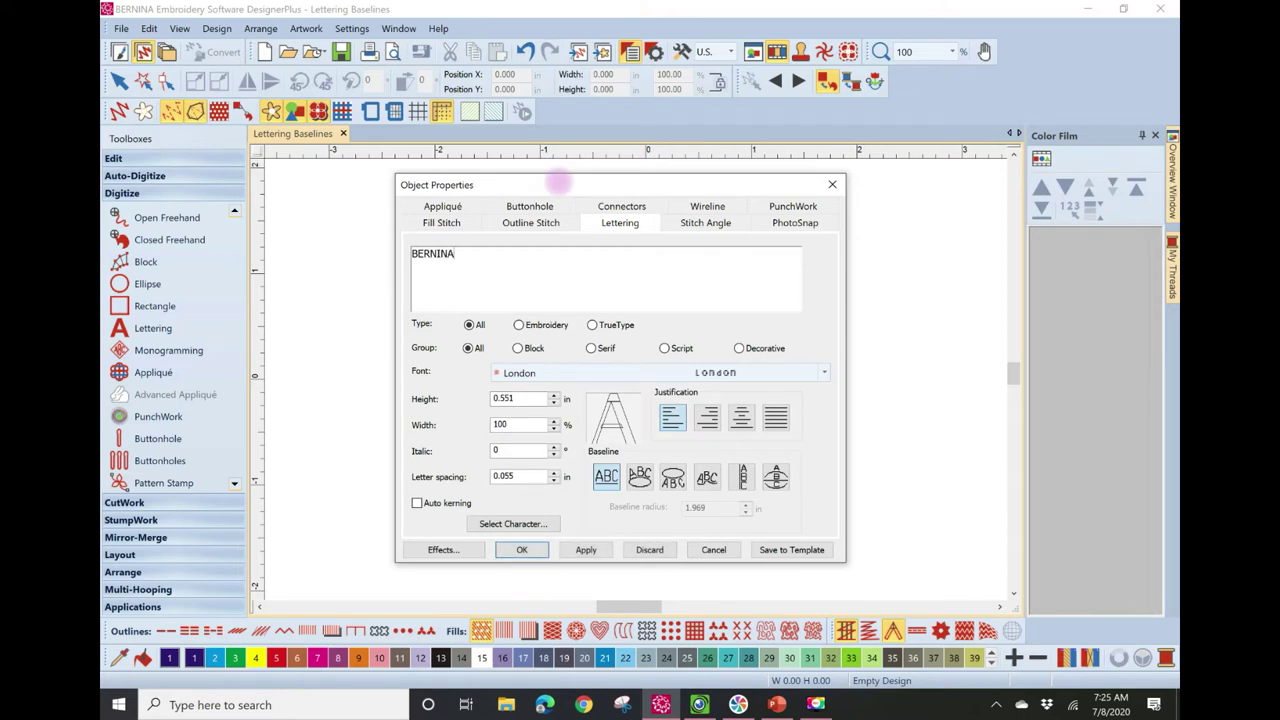
- Choose Chicago as the font for the BERNINA lettering
left_click(540, 373)
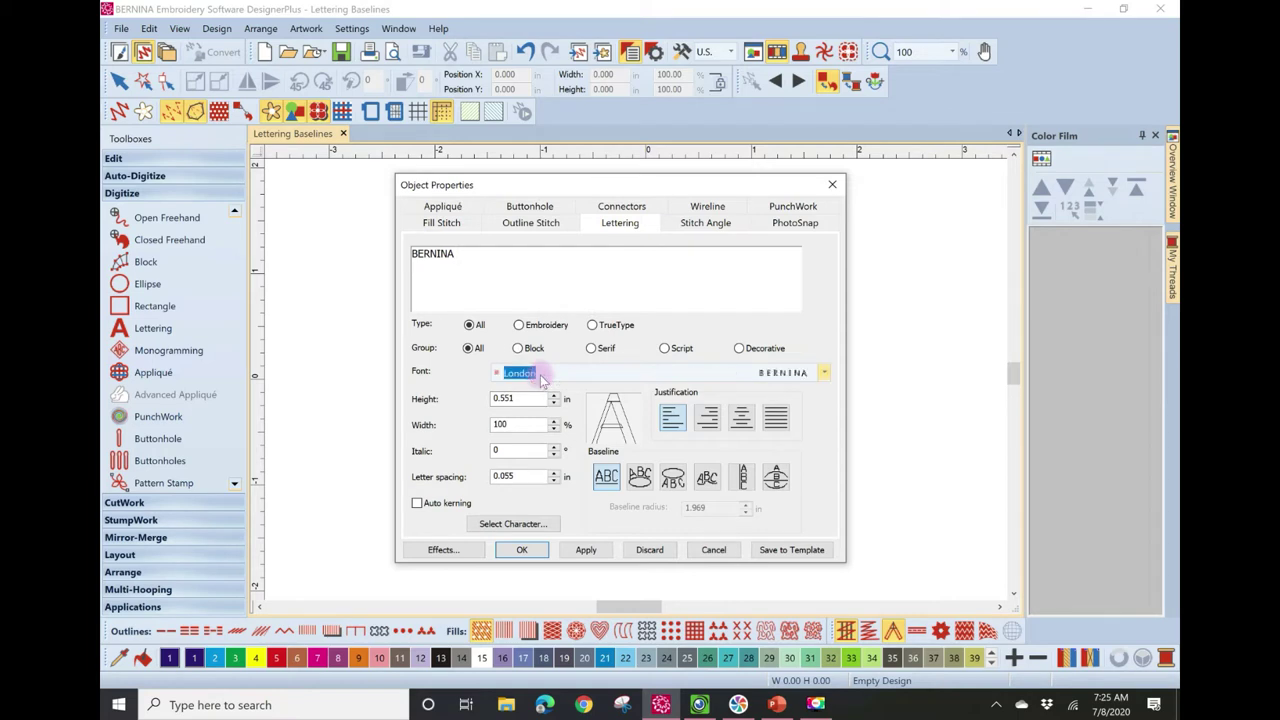
left_click(825, 376)
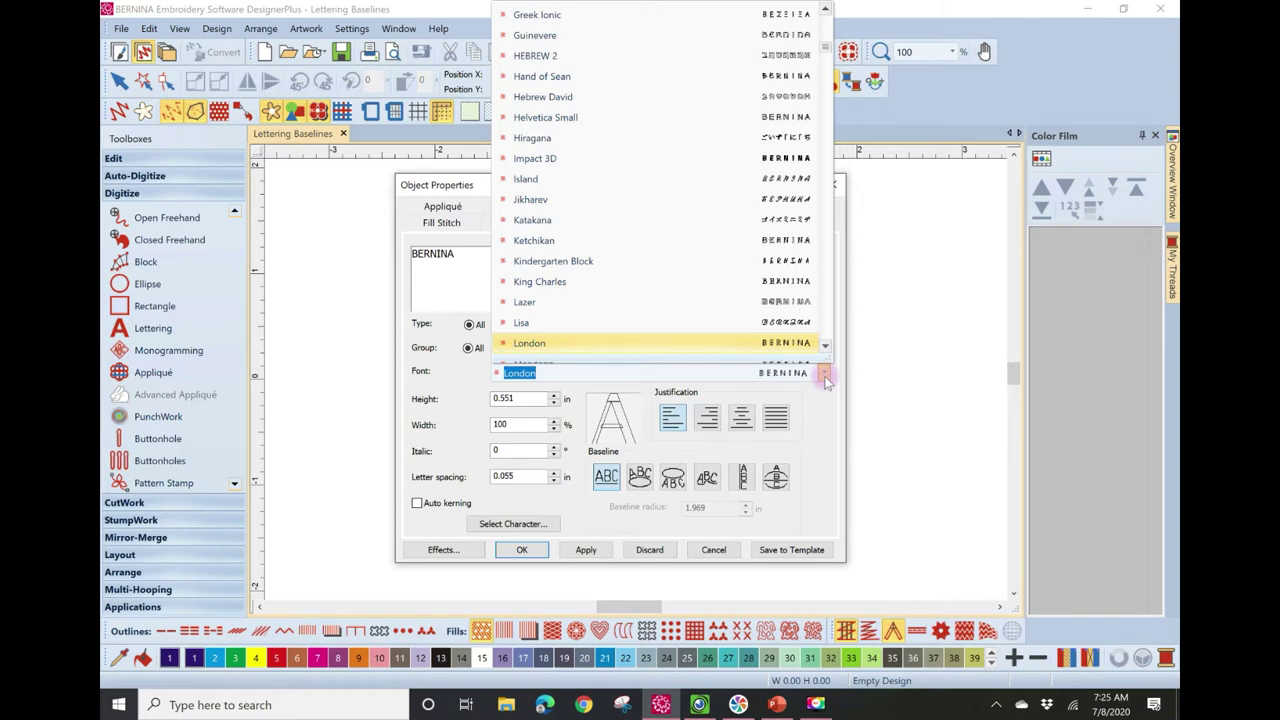
type("chi")
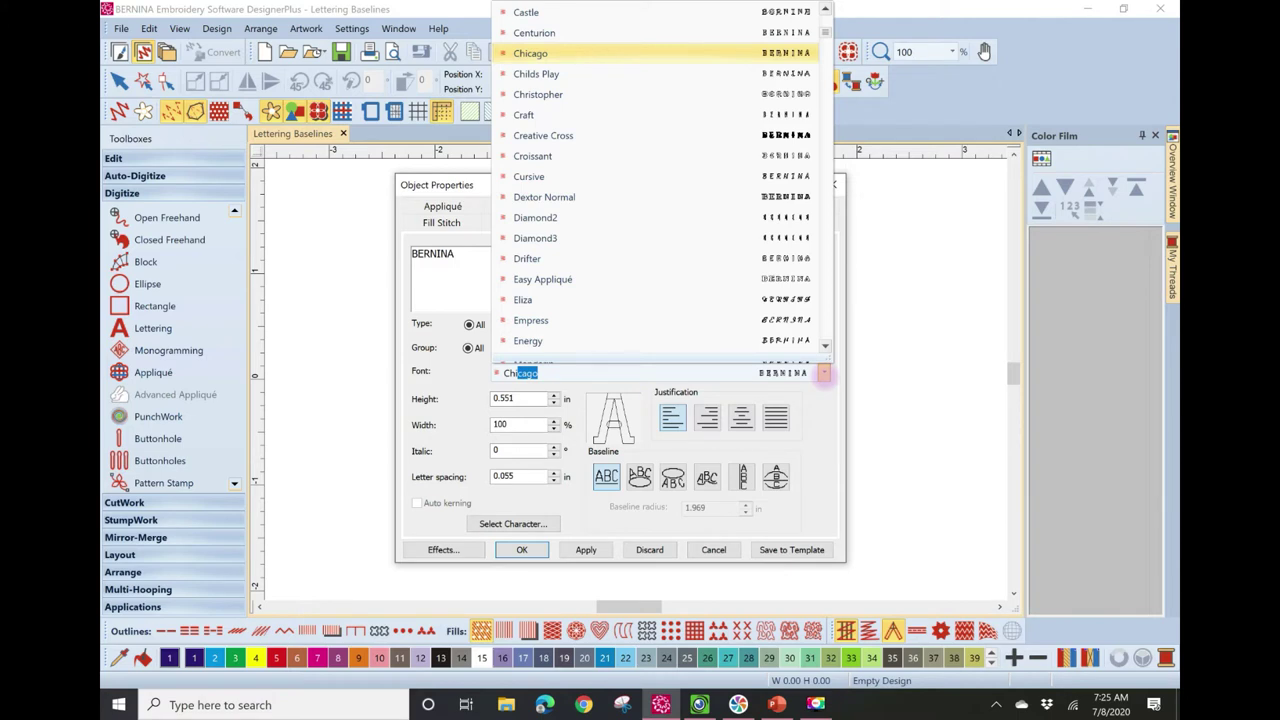
key("Return")
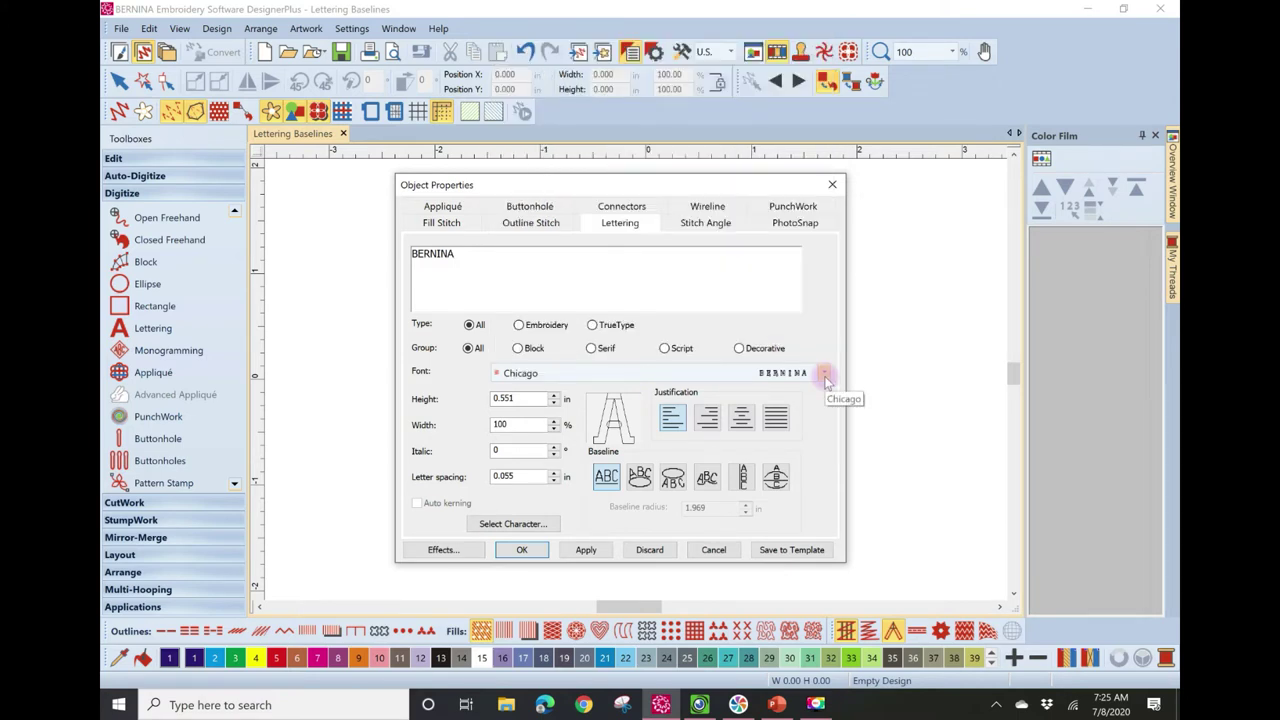
key("Tab")
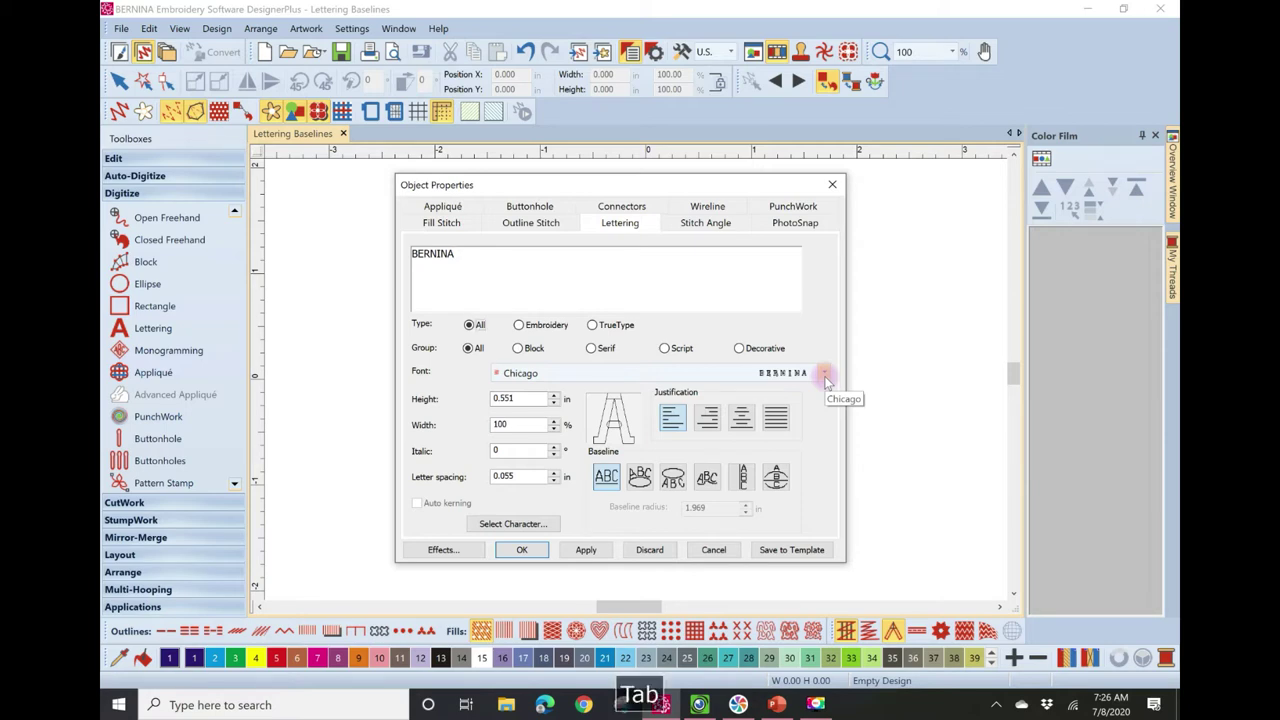
- Set the lettering height to 0.75 in and give it a vertical baseline
left_click_drag(523, 397, 420, 400)
key("BackSpace")
type(".75")
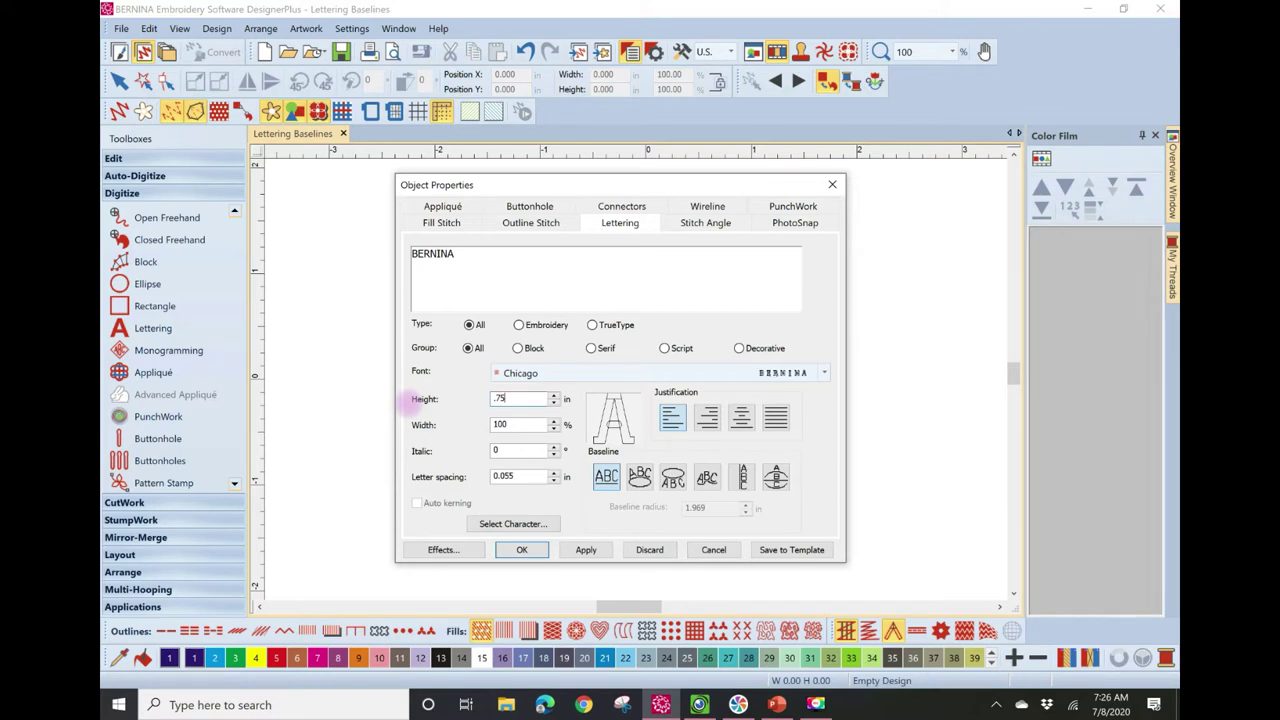
left_click(749, 485)
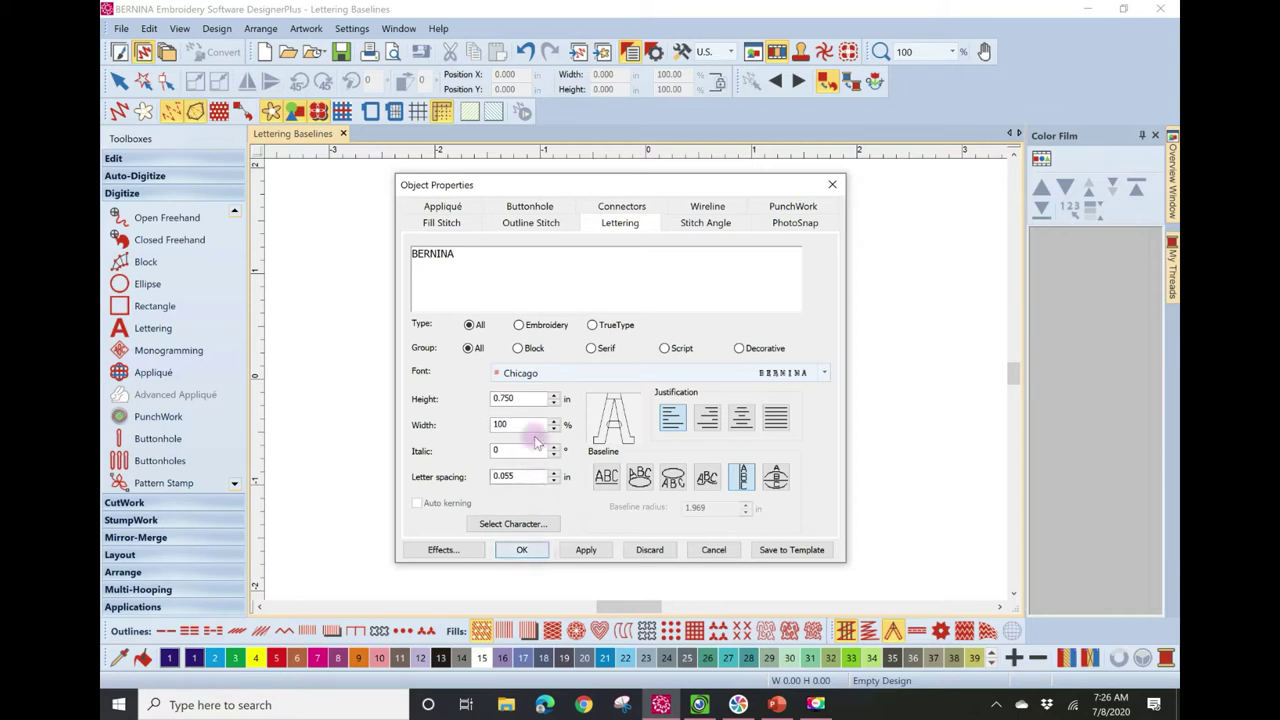
left_click(525, 550)
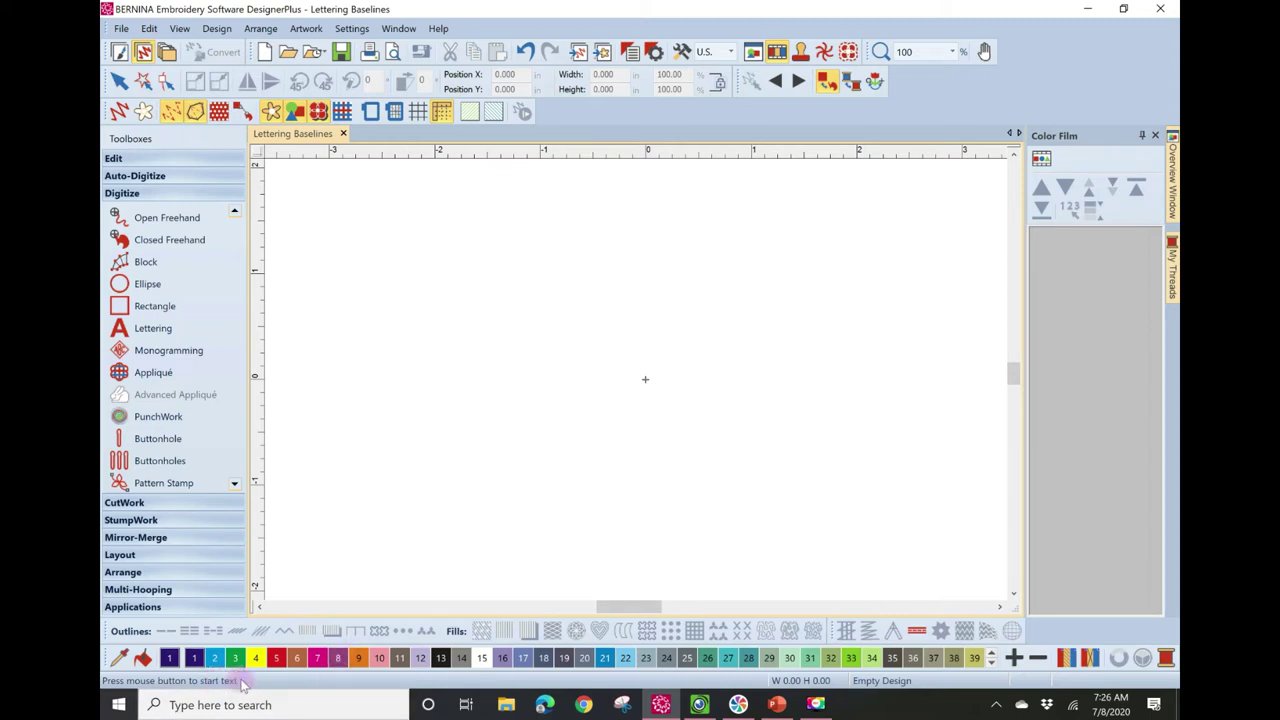
- Place the vertical BERNINA lettering about 1.9 in left of the design center, display the grid and deselect the lettering
left_click(446, 253)
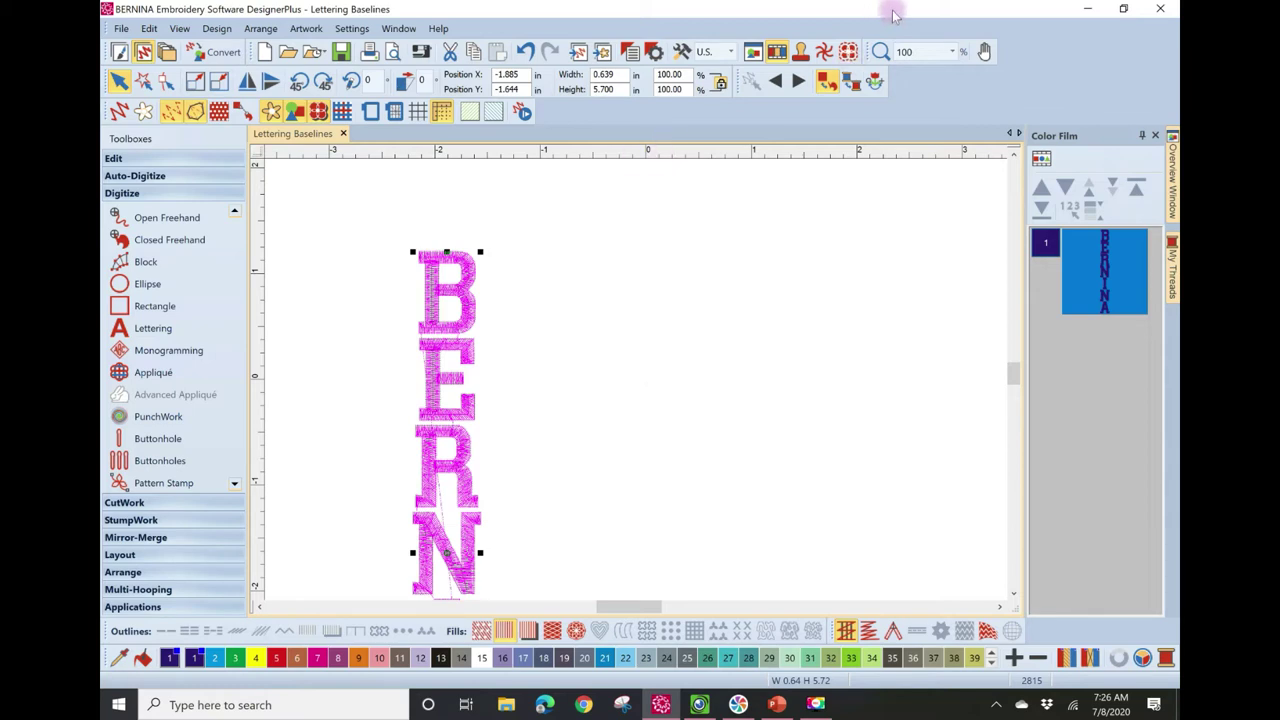
left_click(951, 52)
left_click(930, 68)
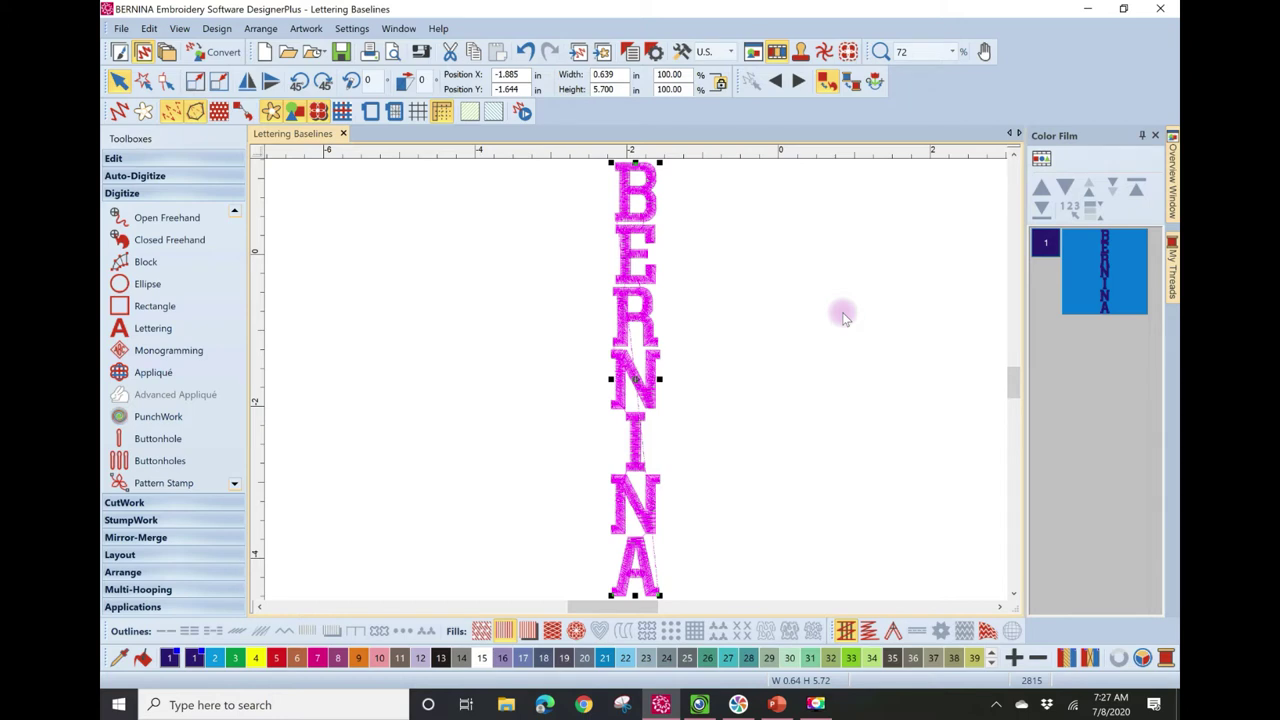
left_click(418, 112)
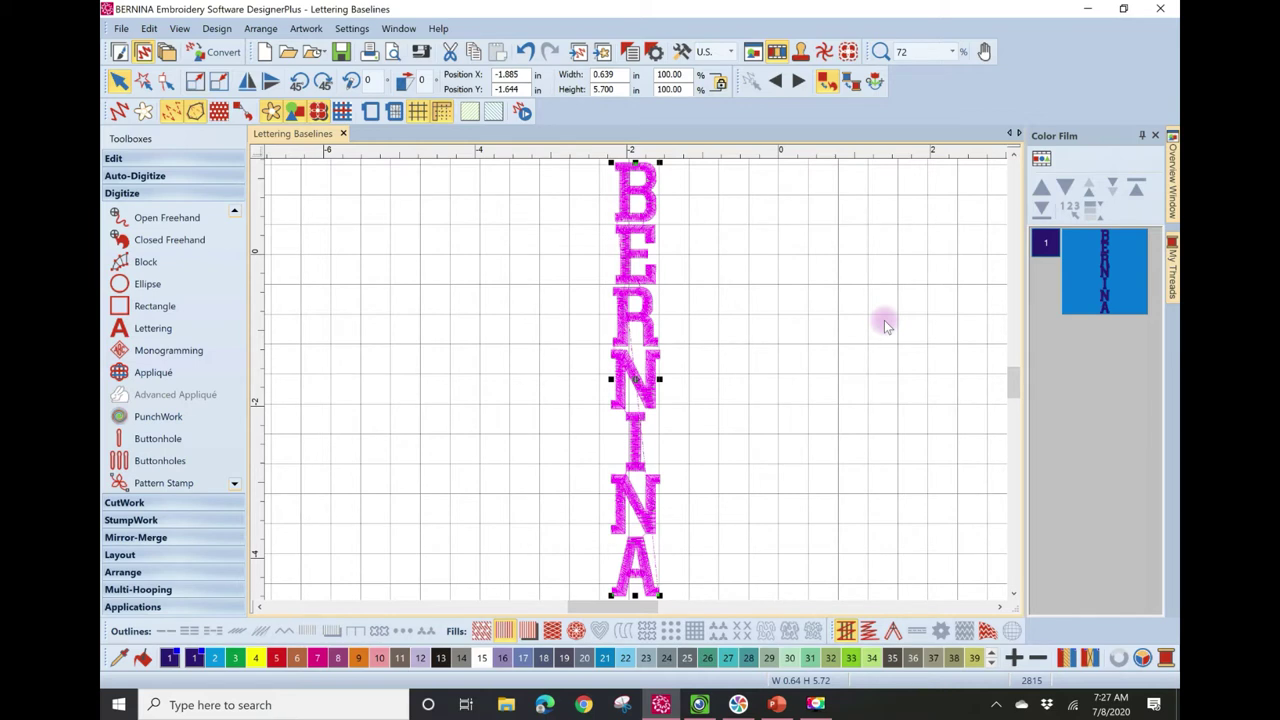
left_click(808, 238)
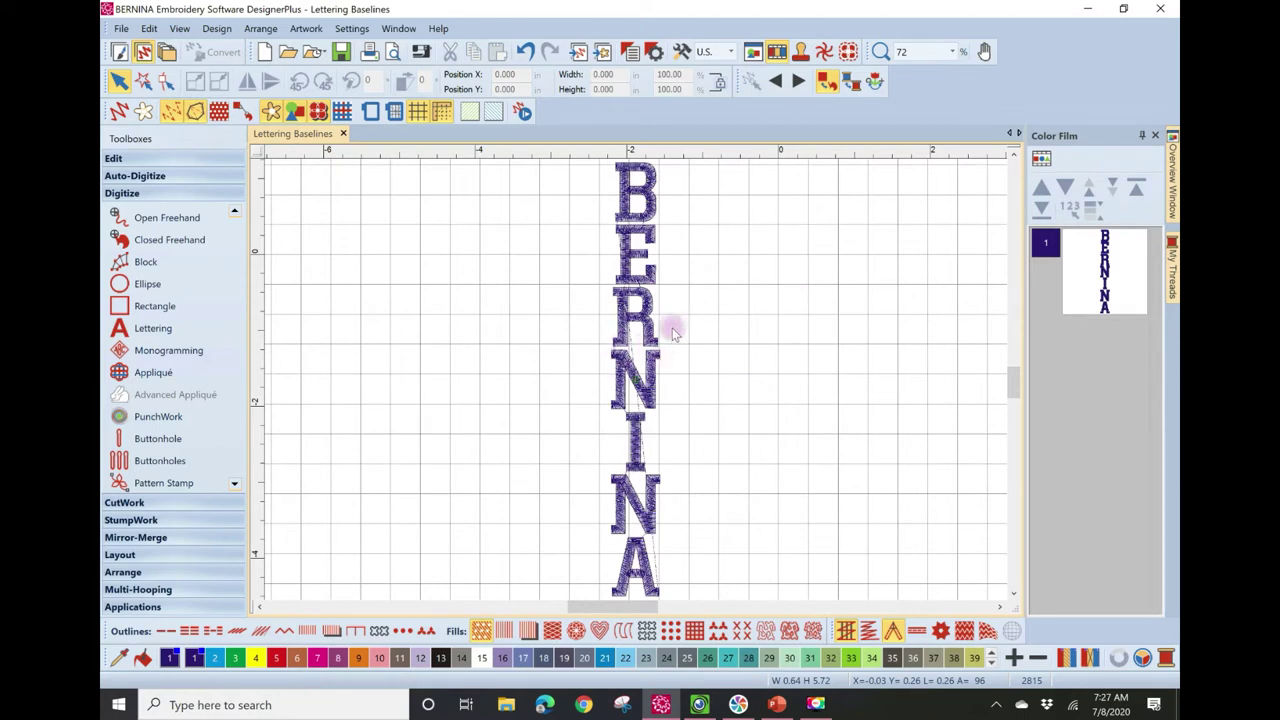
left_click(640, 318)
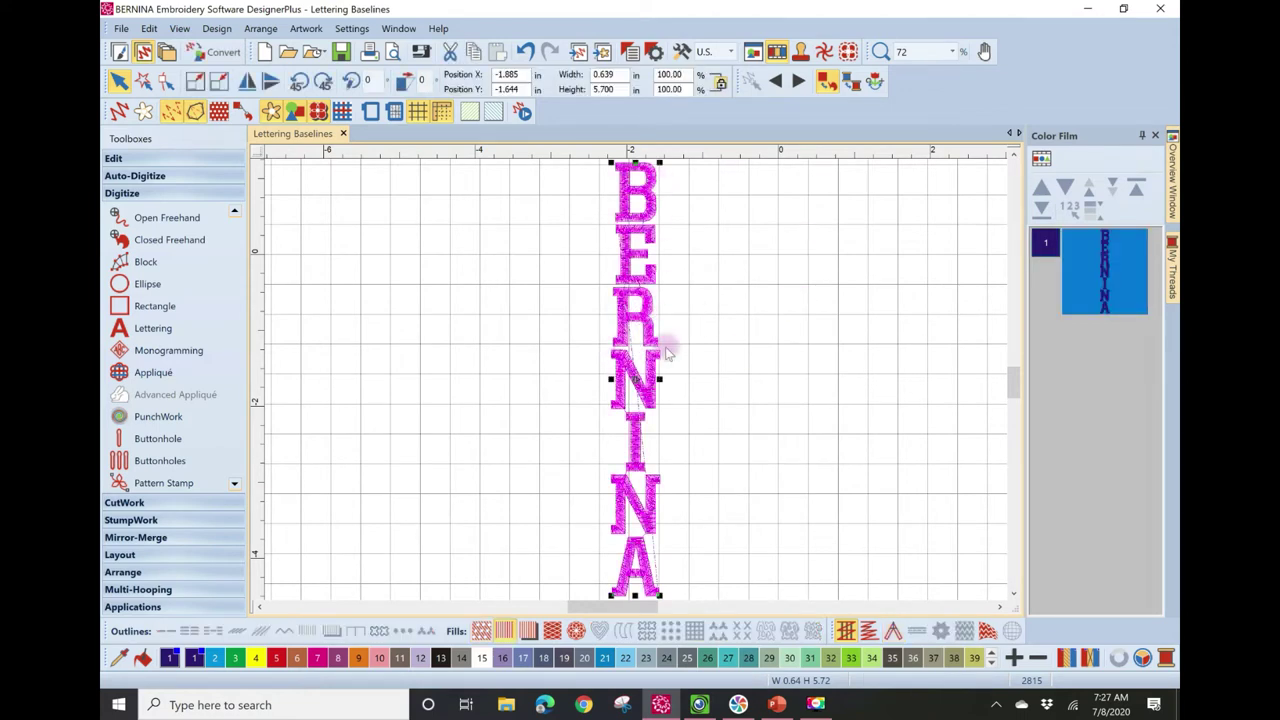
left_click(160, 330)
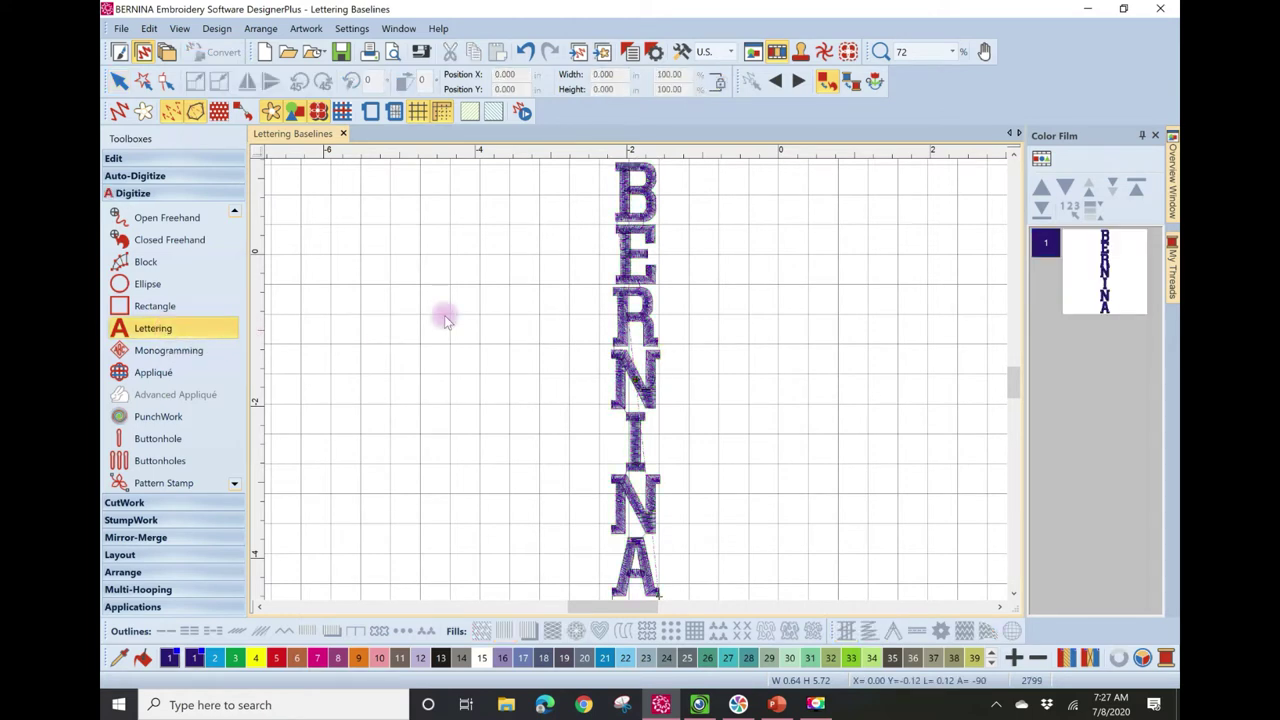
key("Escape")
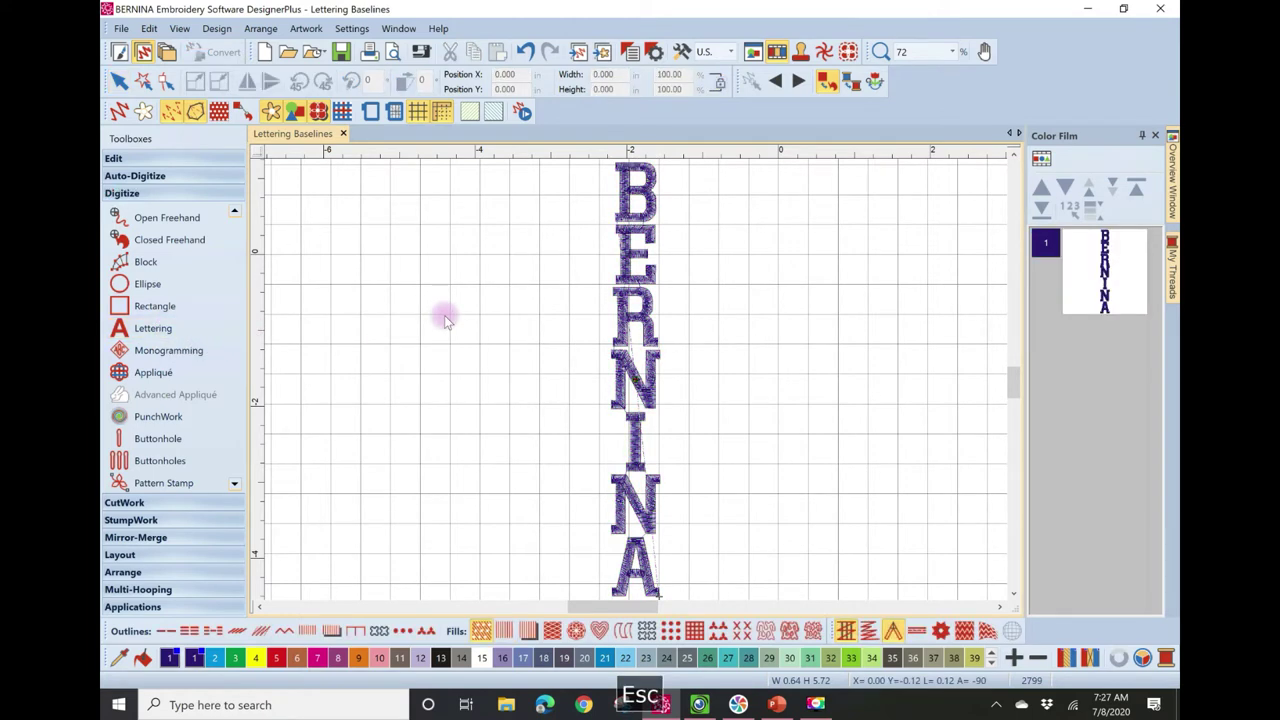
left_click(645, 278)
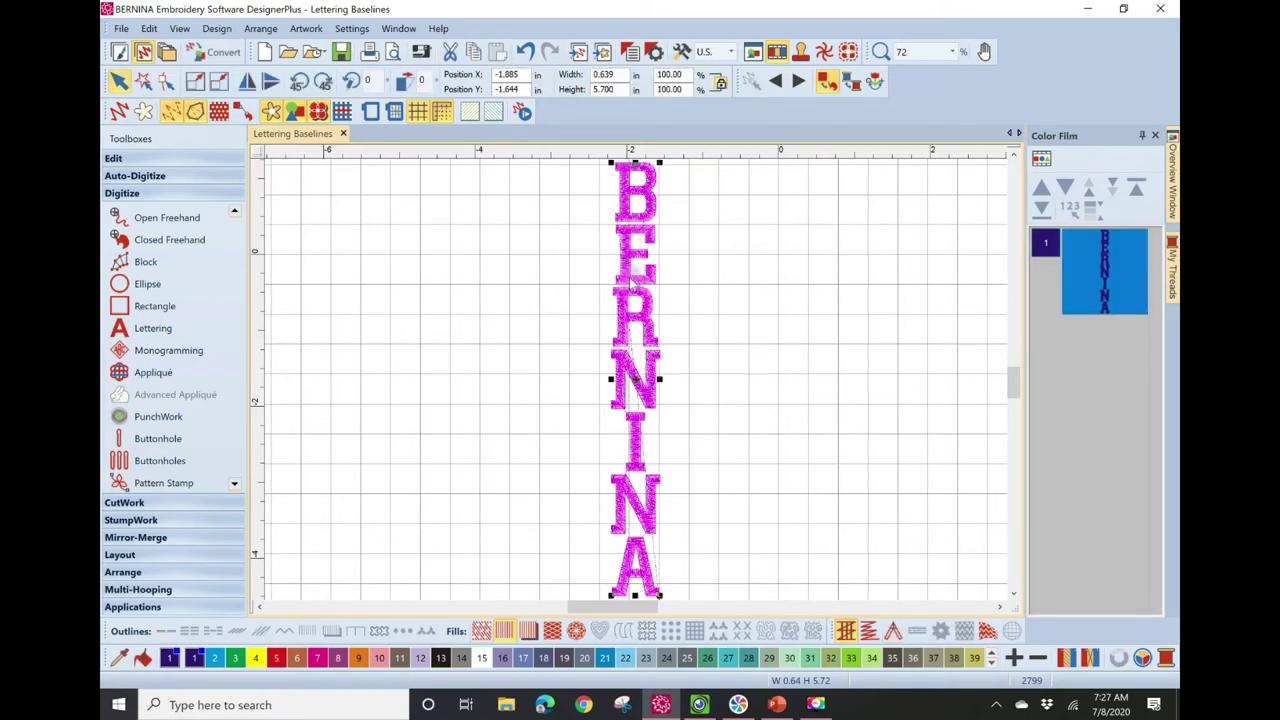
left_click(500, 328)
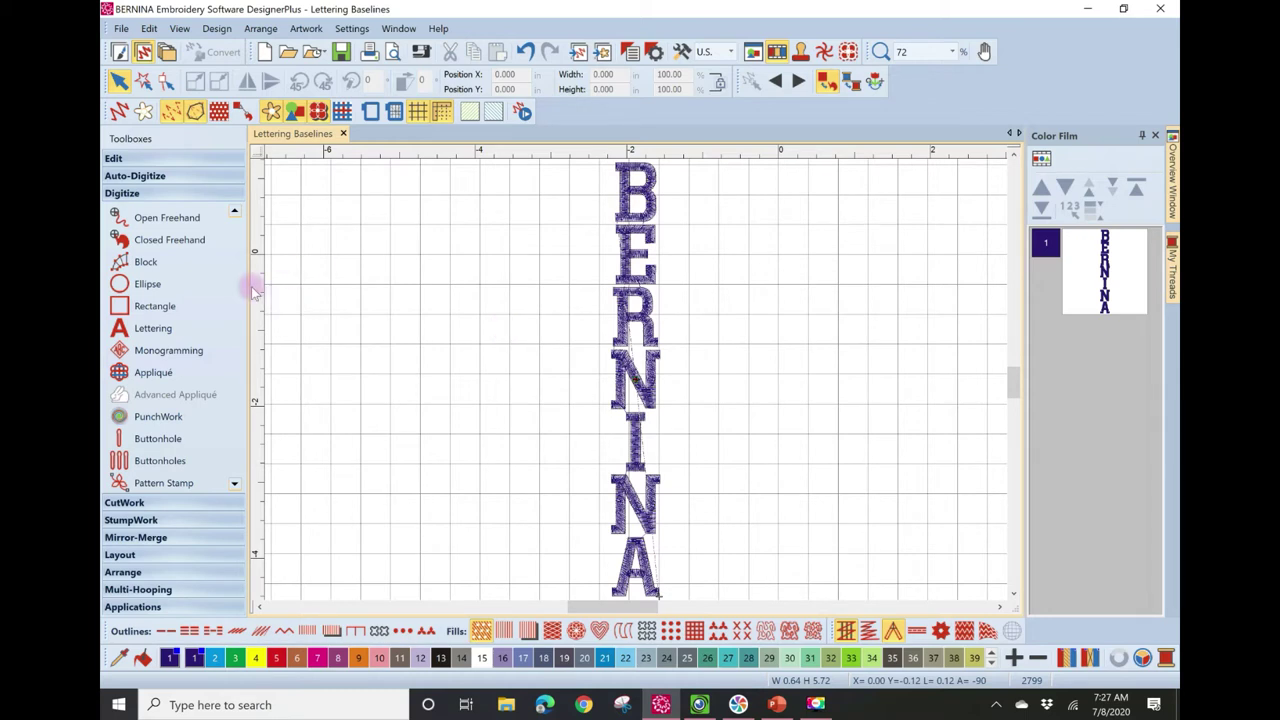
- Open the object properties of the Lettering tool and enter Embroidery, 8 and Software on three separate lines
left_click(120, 332)
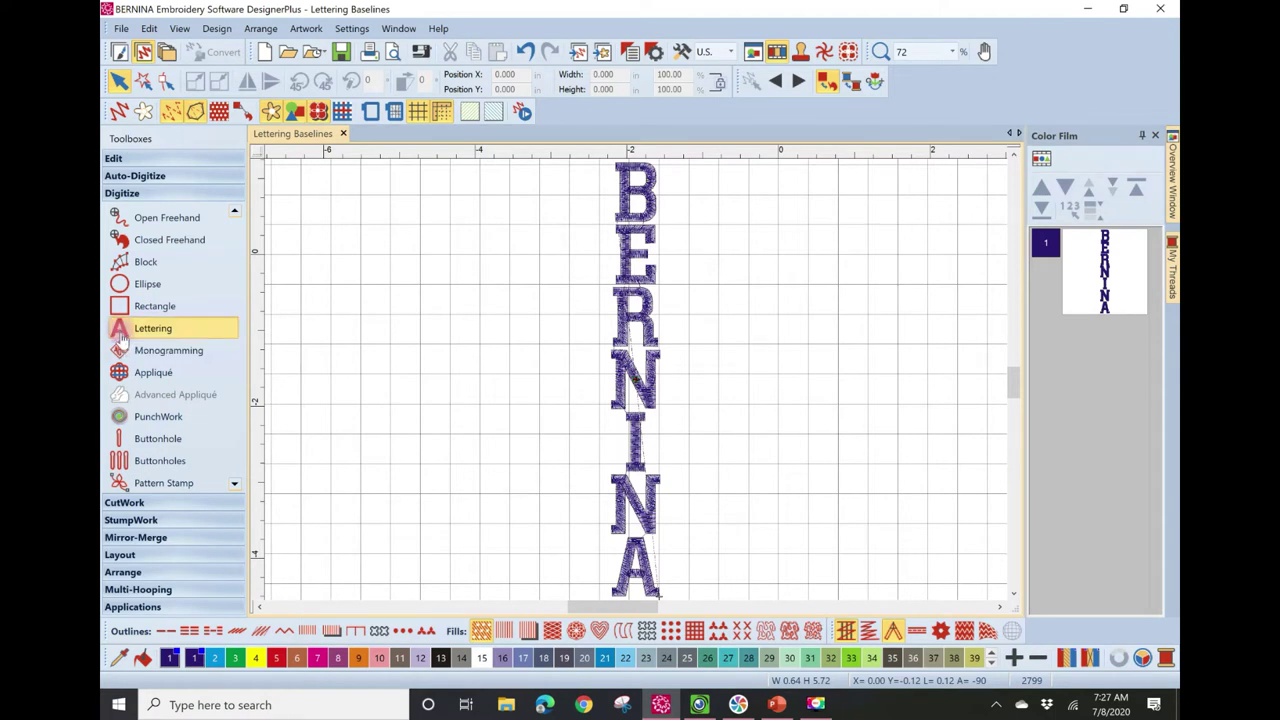
left_click(364, 318)
right_click(186, 330)
key("Delete")
left_click(481, 269)
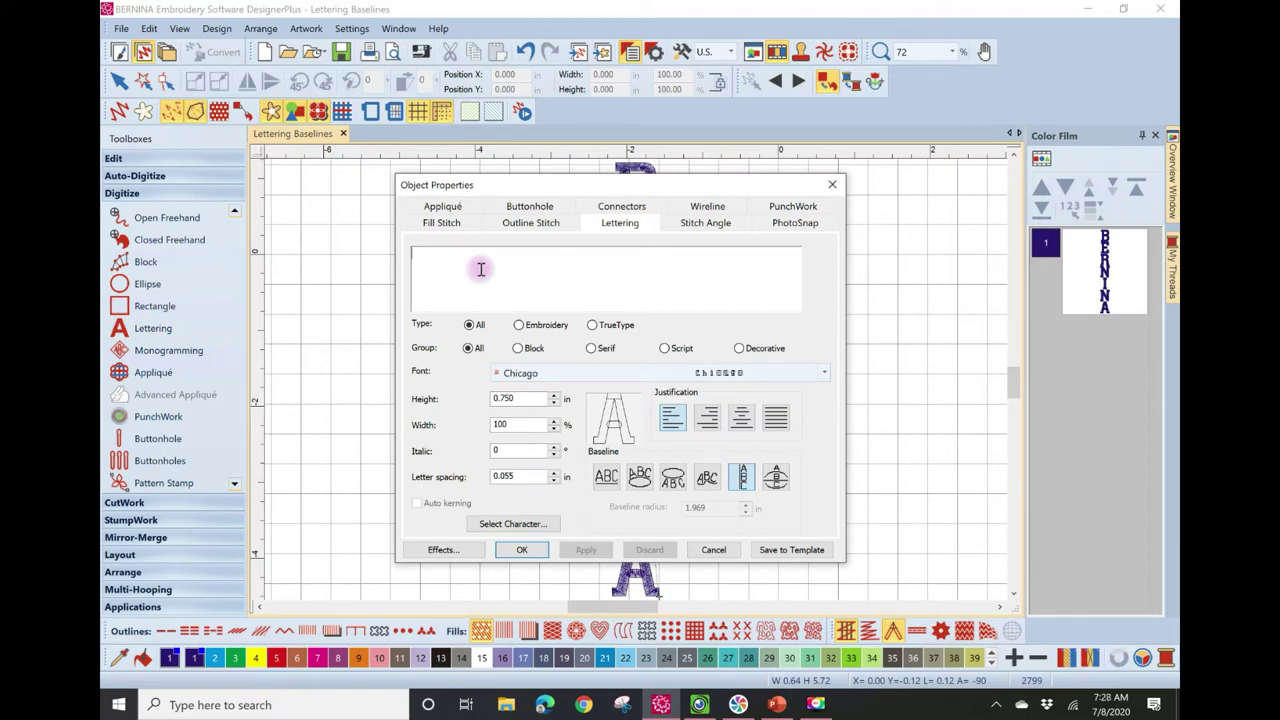
type("Embroidery")
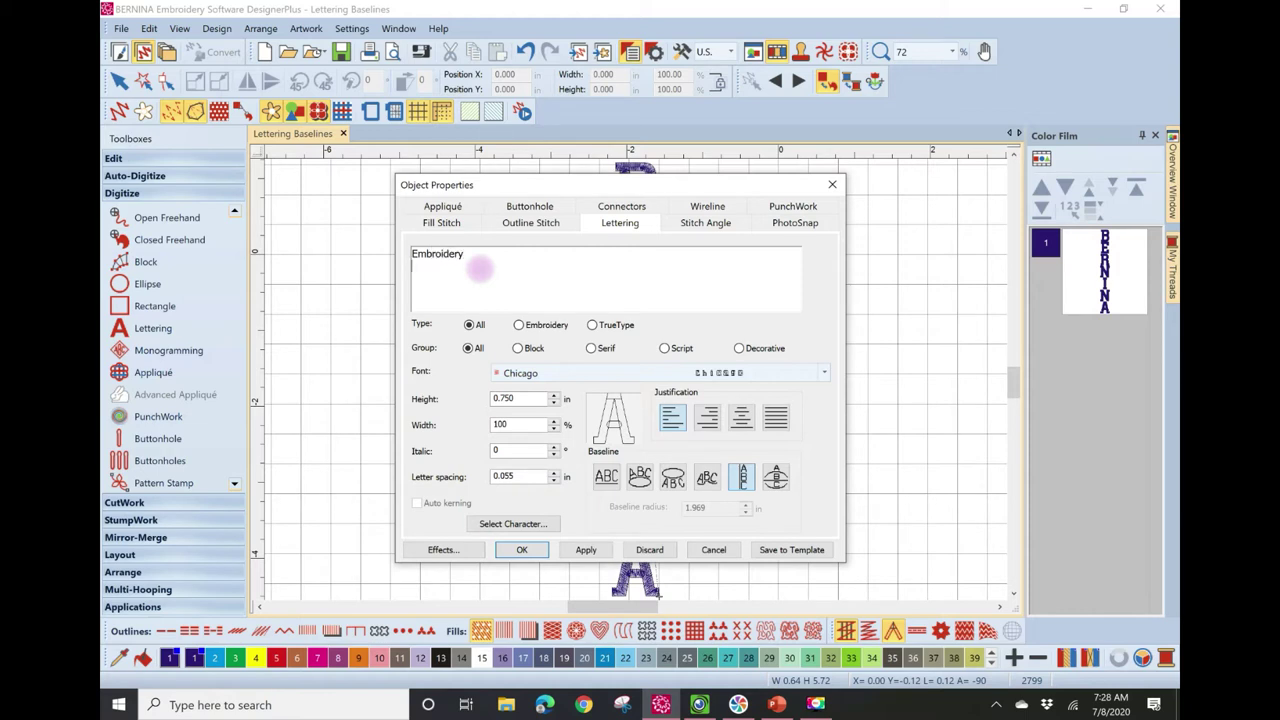
key("Return")
type("8")
key("Return")
type("Software")
- Choose the London font, a height of 0.5 in and the circular baseline that arranges the three lines above, inside and below
left_click(537, 375)
type("London")
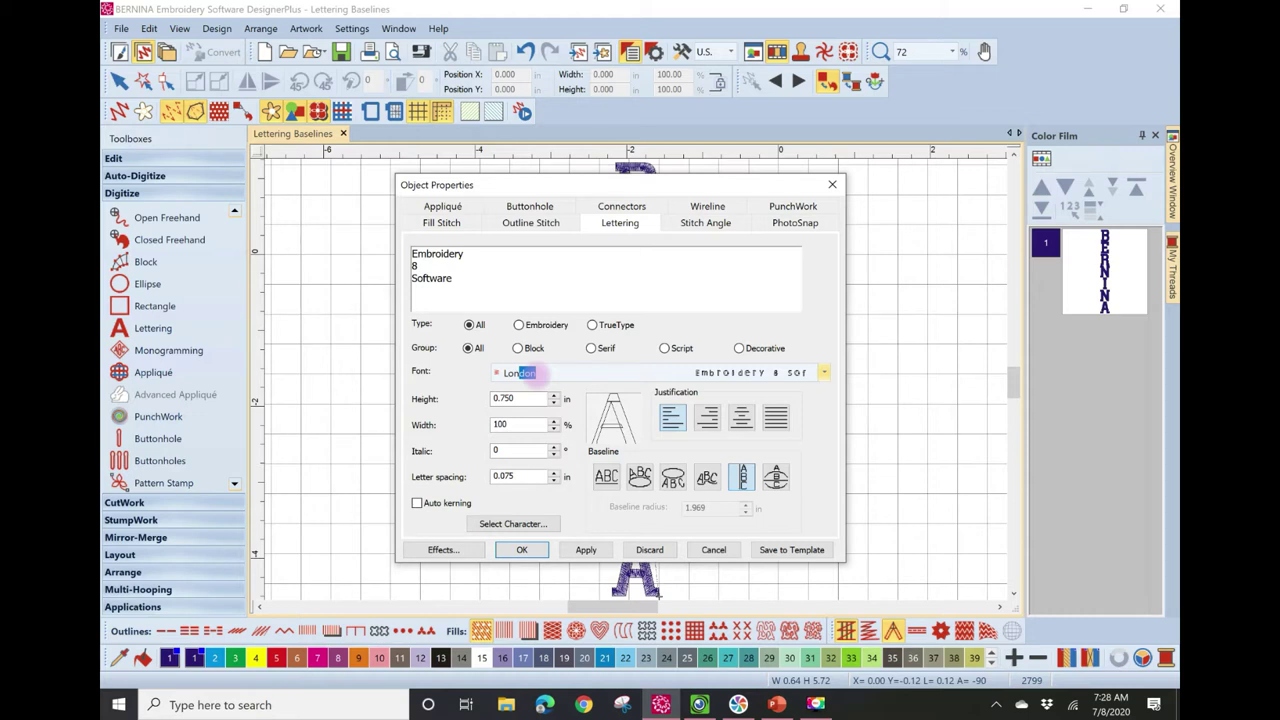
key("Tab")
key("BackSpace")
type(".5")
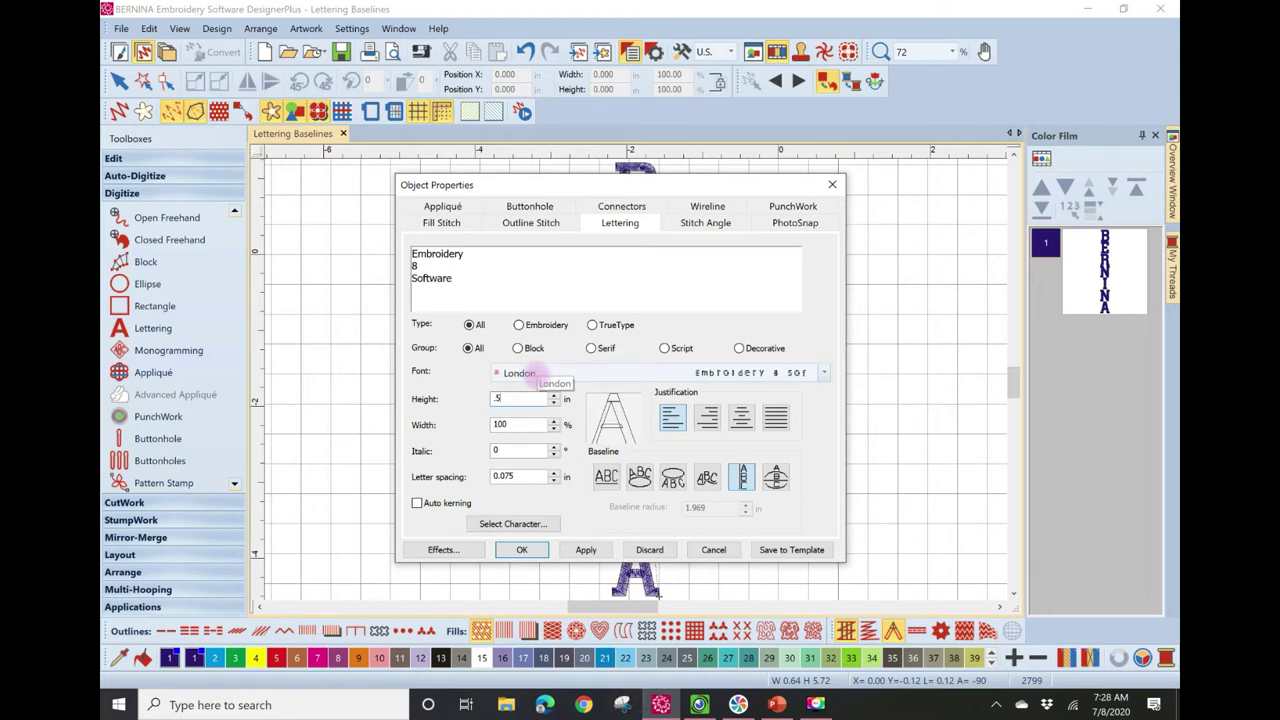
key("Tab")
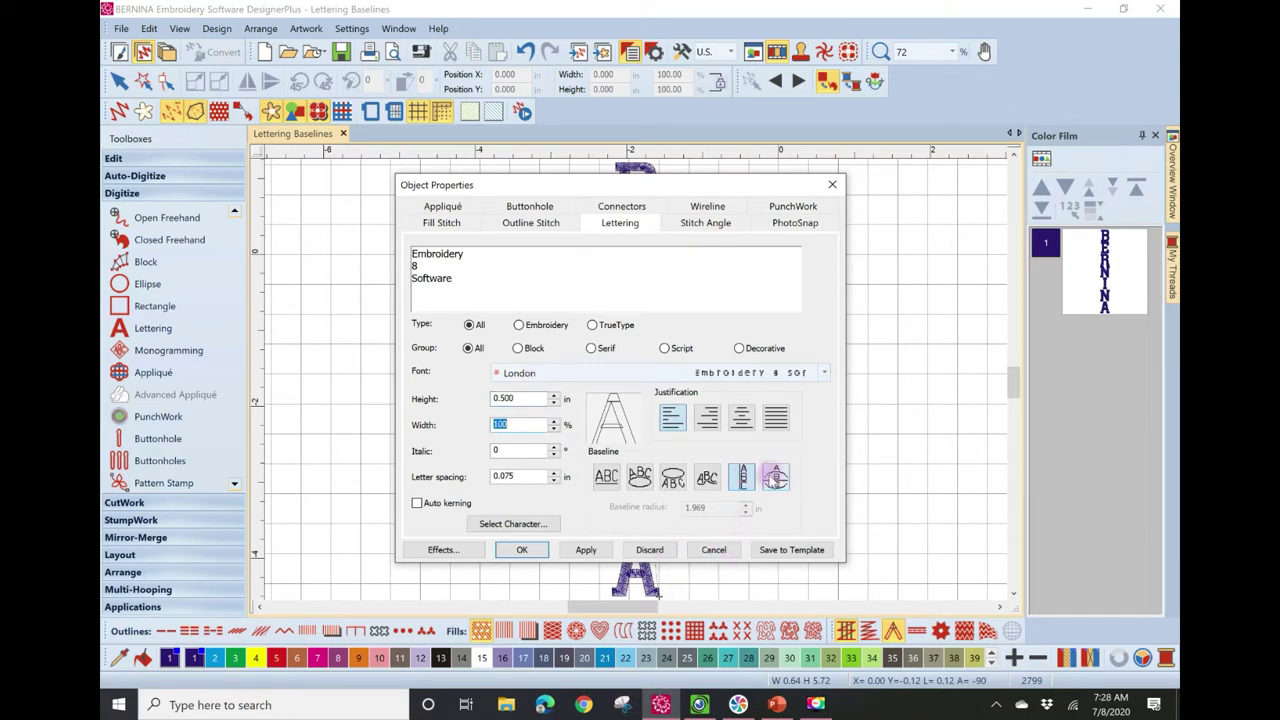
left_click(767, 484)
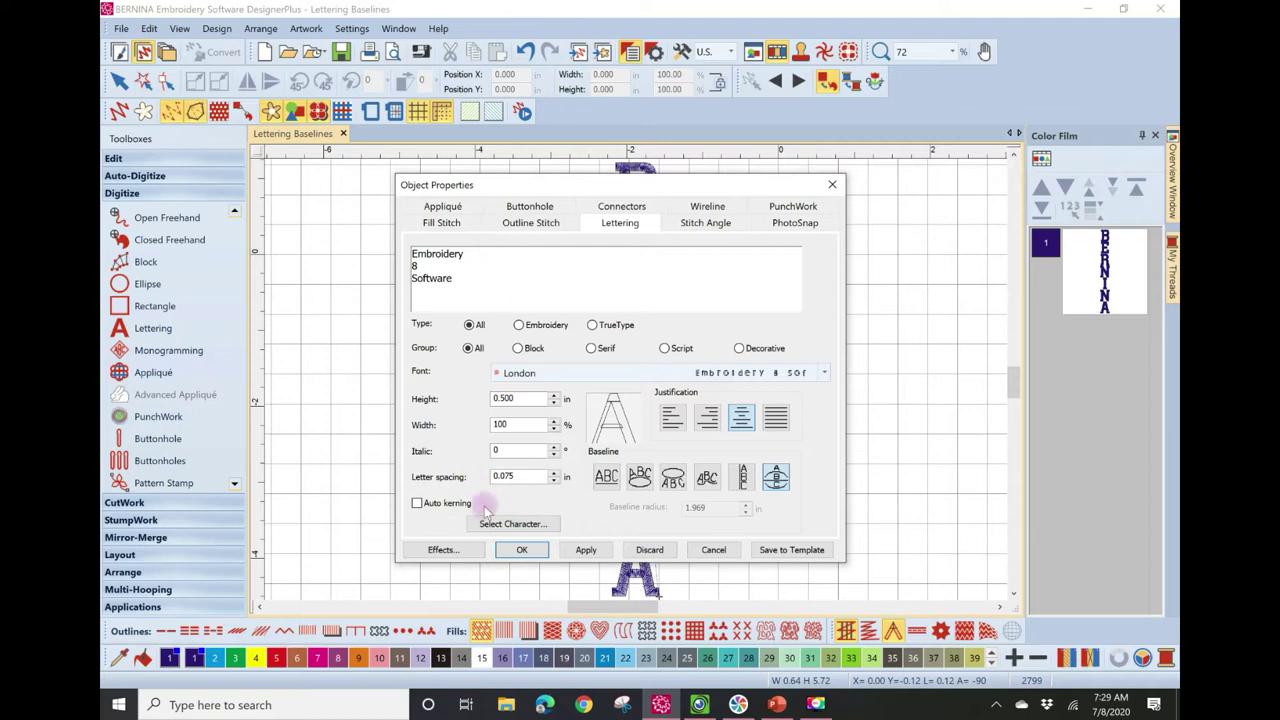
left_click(535, 548)
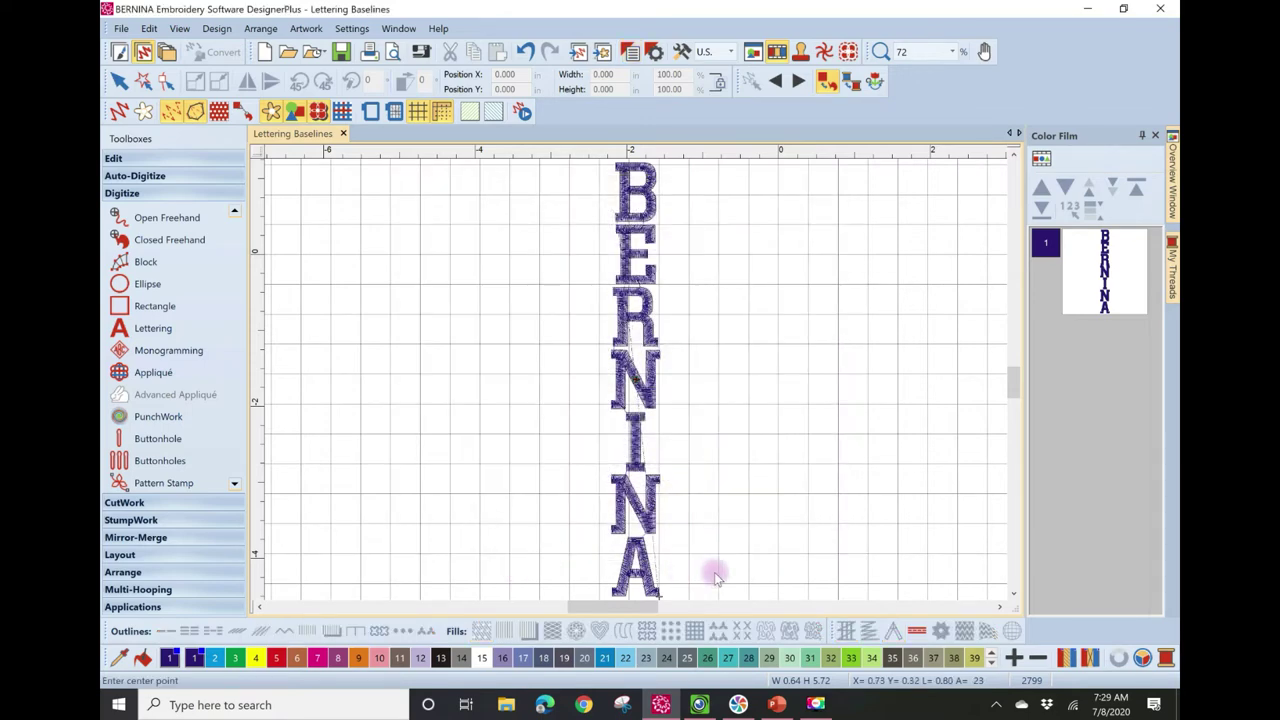
- Place the circular lettering with a radius of about 1.18 in and move it beside BERNINA at about X 0.72, Y -0.42 in
left_click_drag(647, 607, 666, 612)
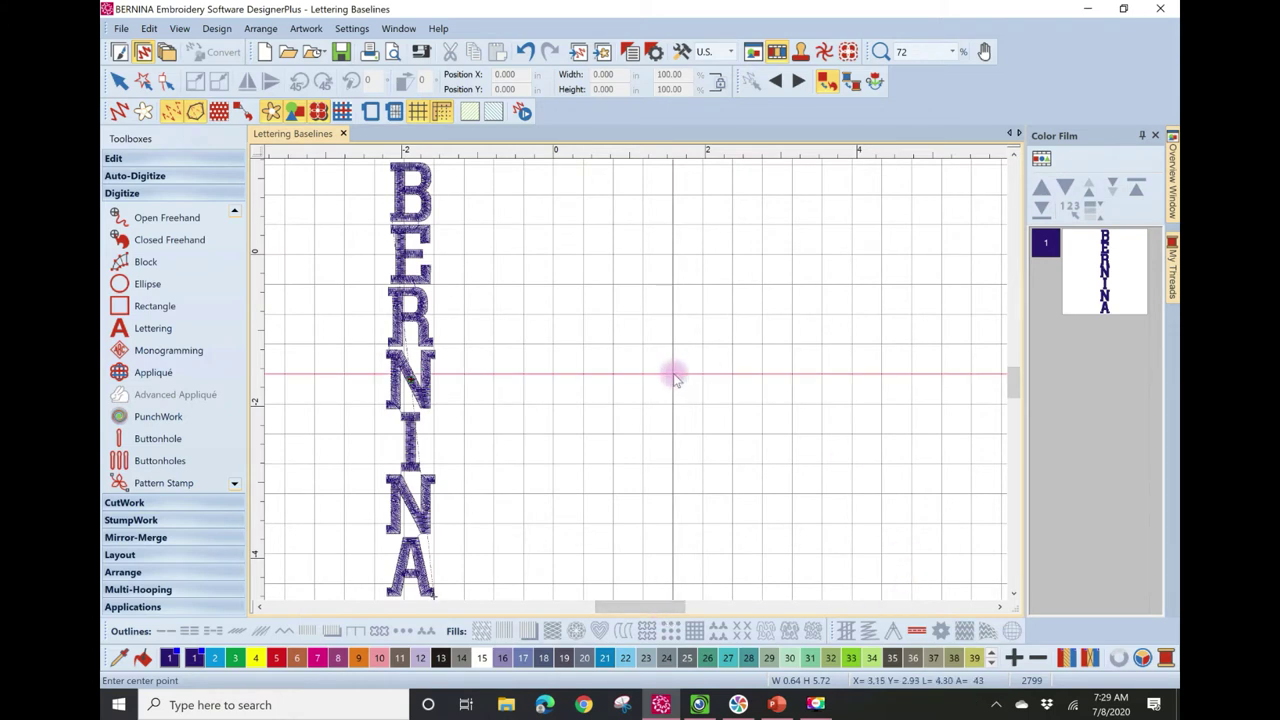
left_click(673, 373)
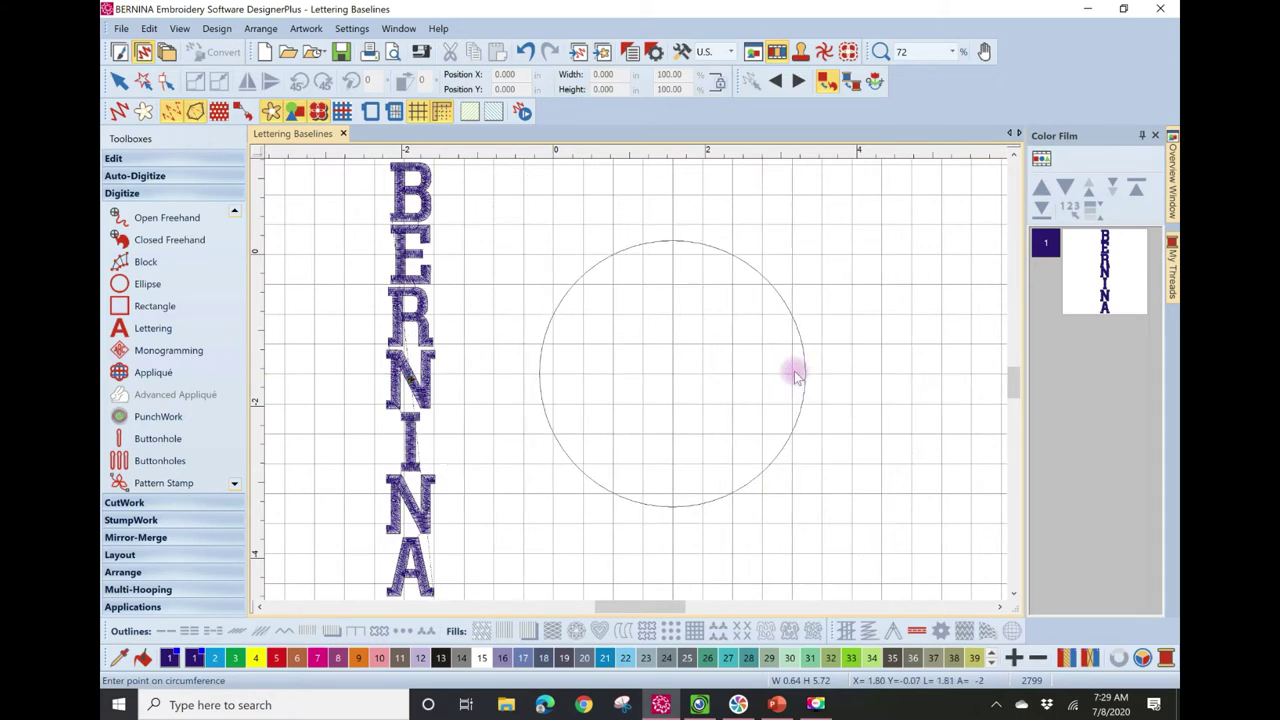
left_click(677, 384)
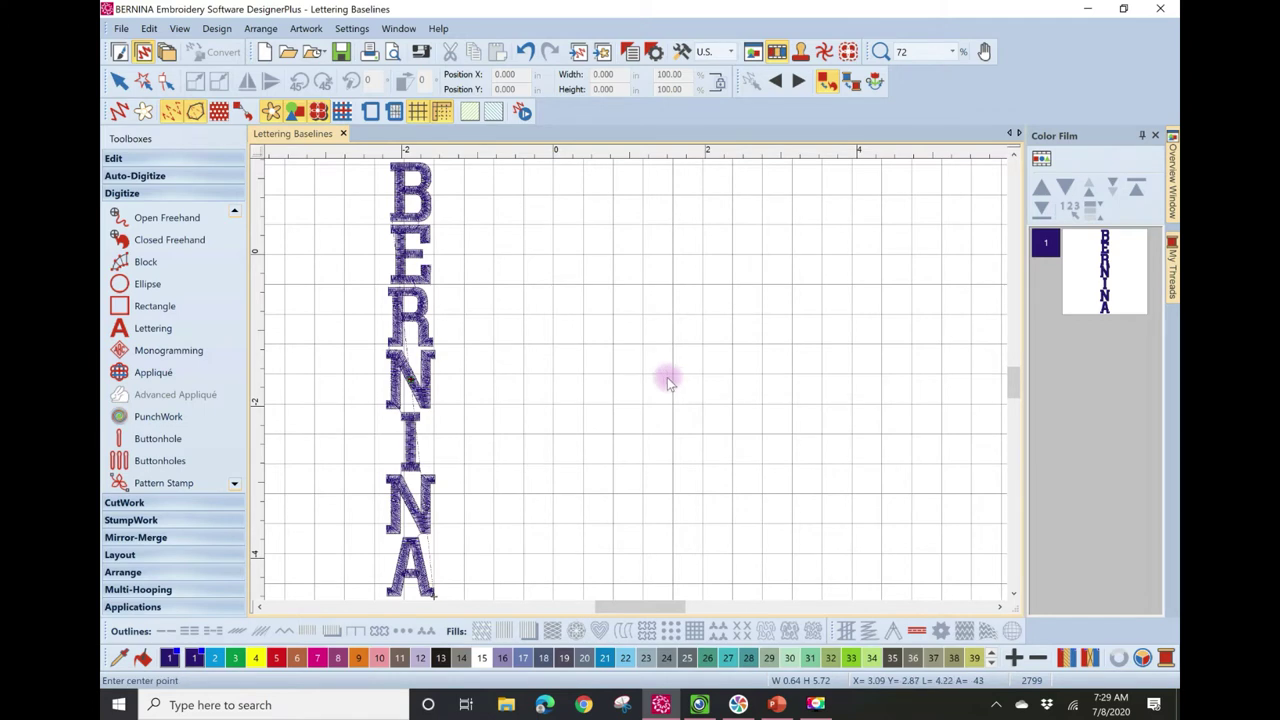
left_click(675, 379)
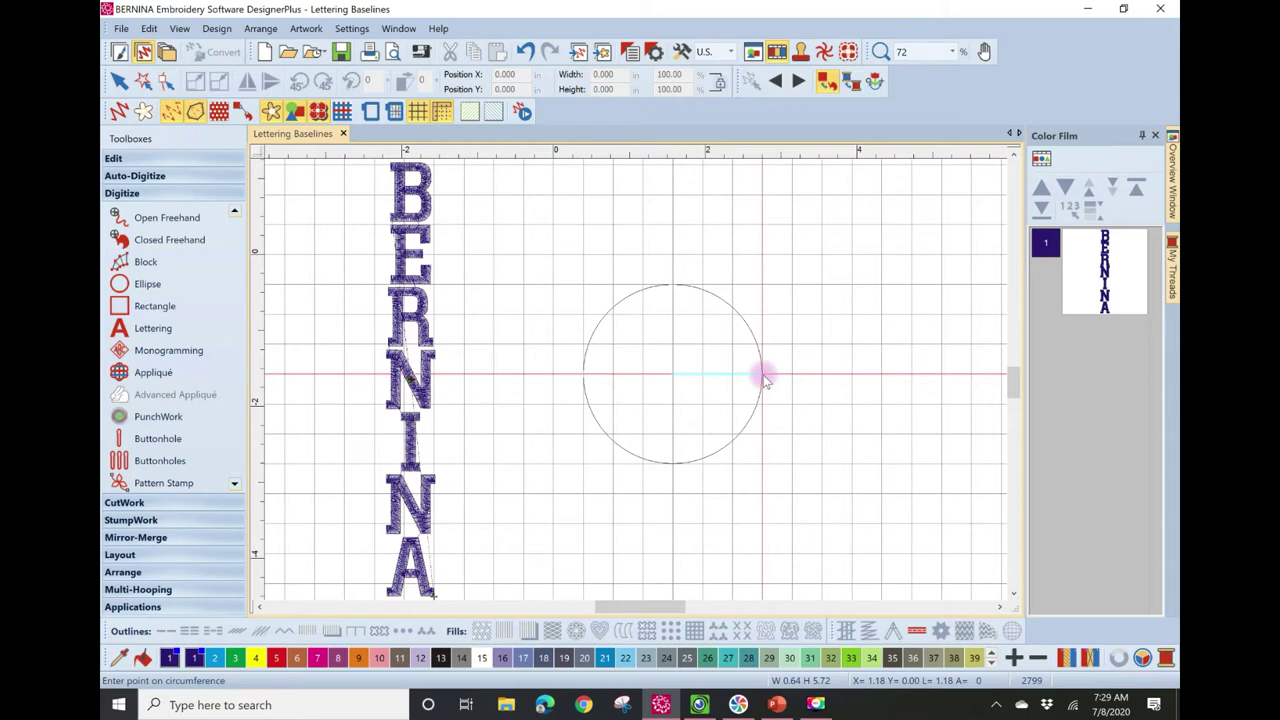
left_click(764, 377)
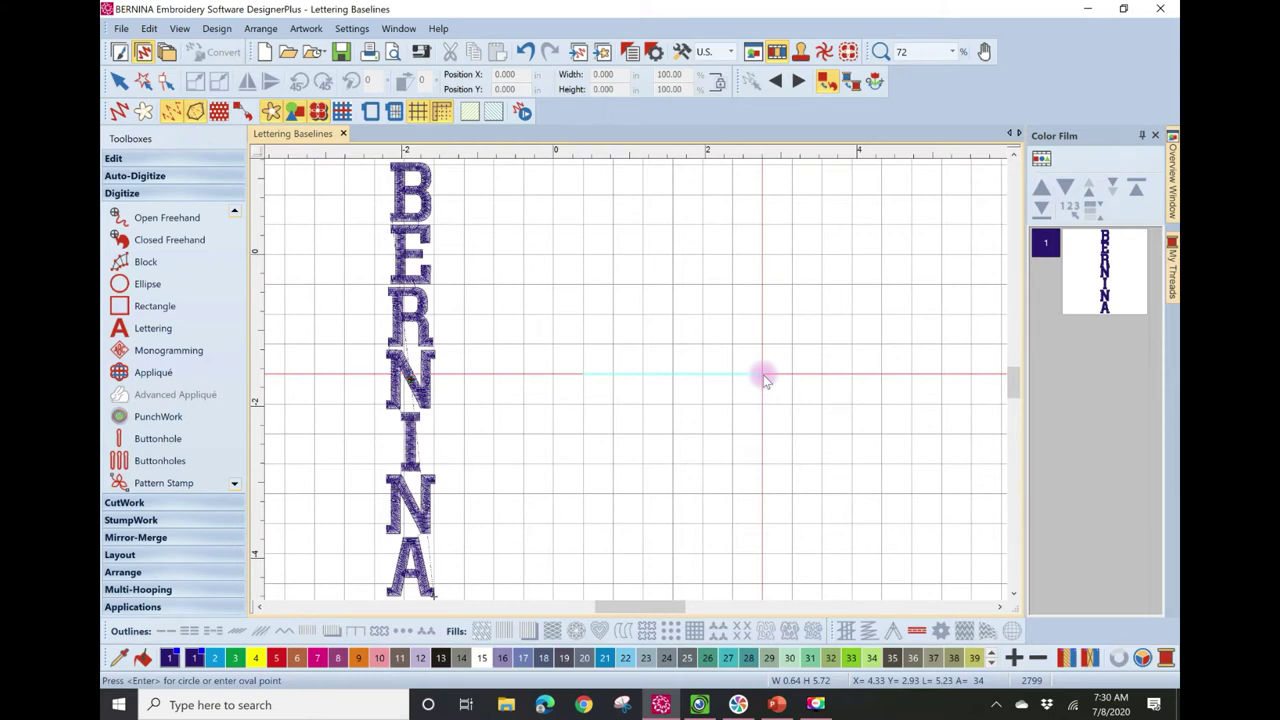
key("Return")
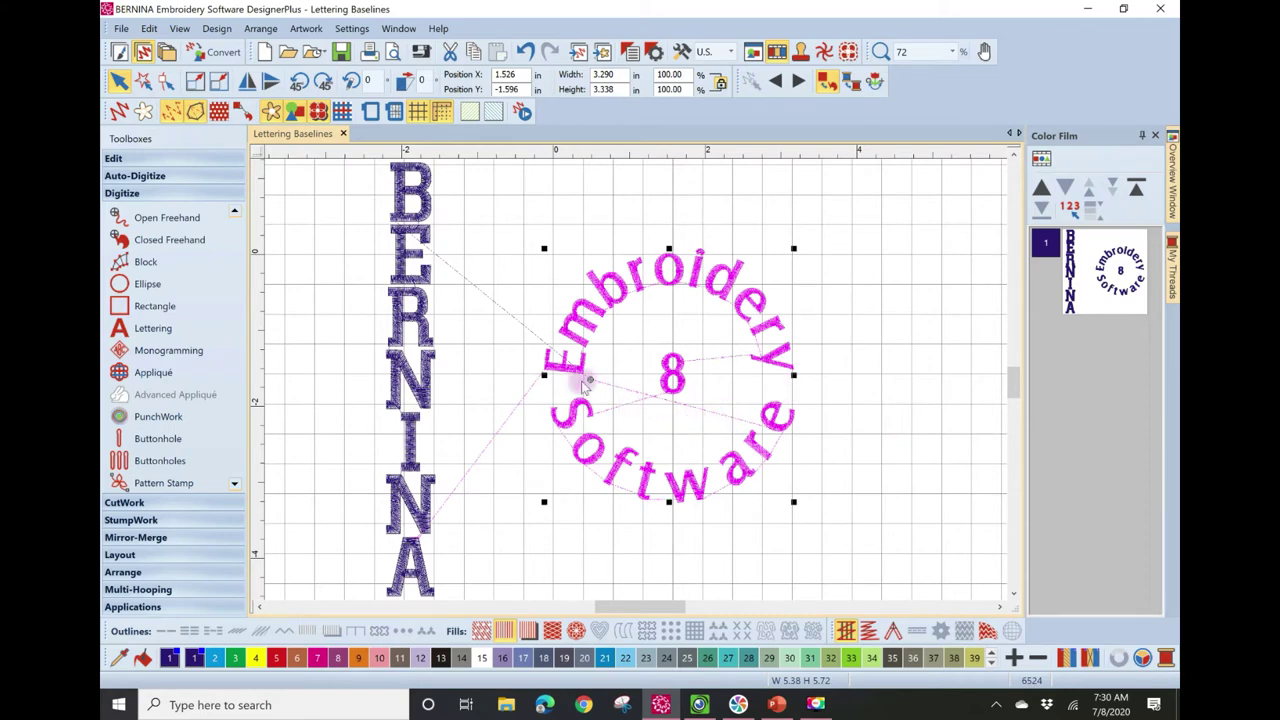
left_click_drag(672, 380, 618, 298)
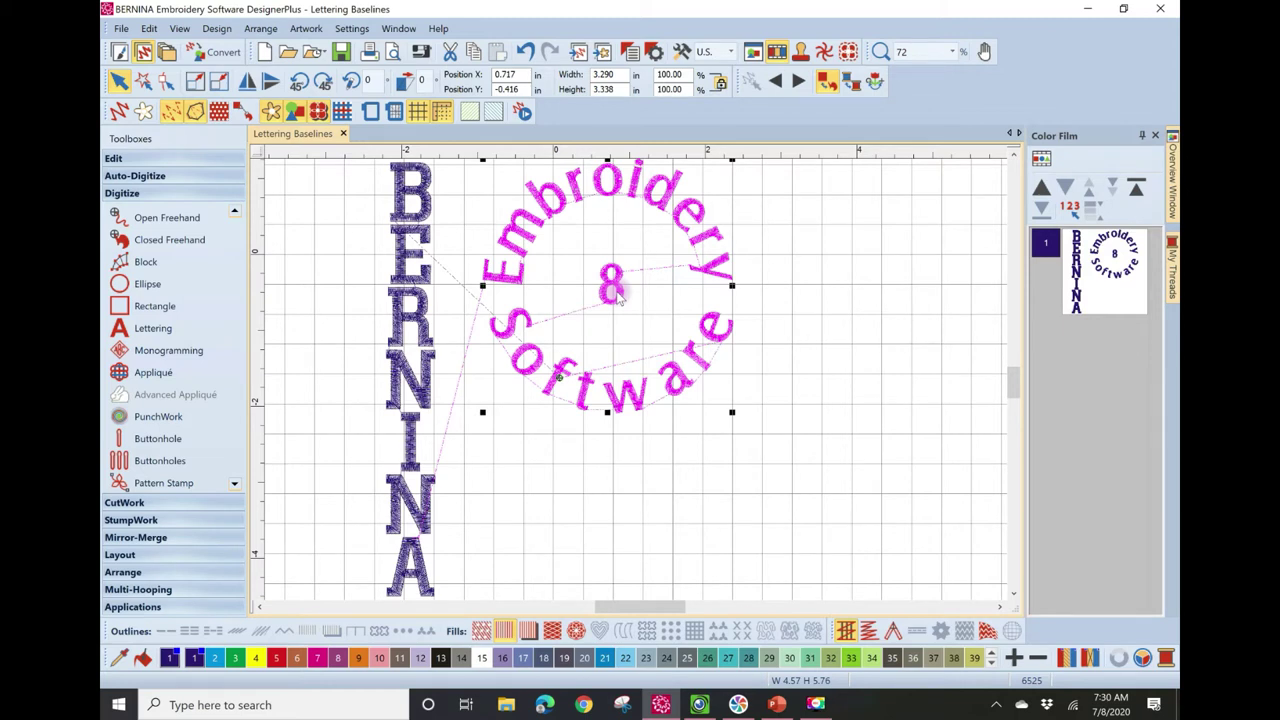
left_click(850, 352)
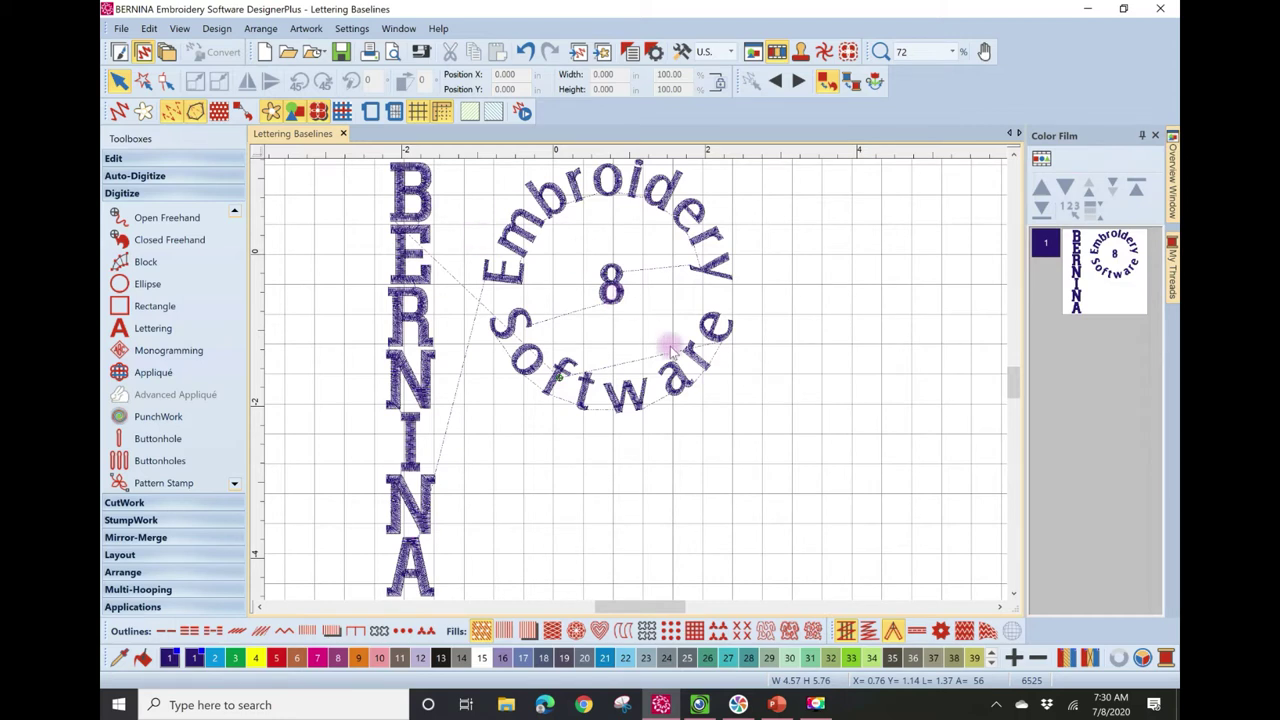
- Select Embroidery, 8 and Software one at a time to examine them as separate lettering objects
left_click(698, 226)
left_click(612, 298)
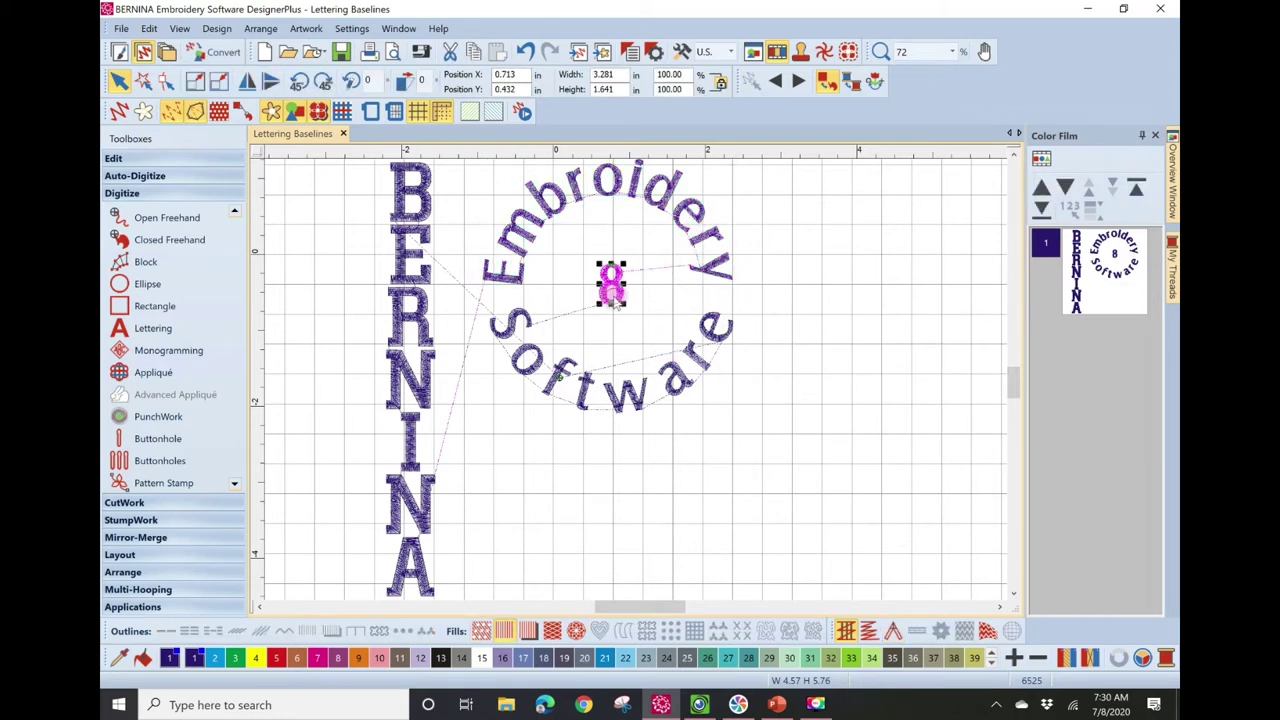
left_click(612, 405)
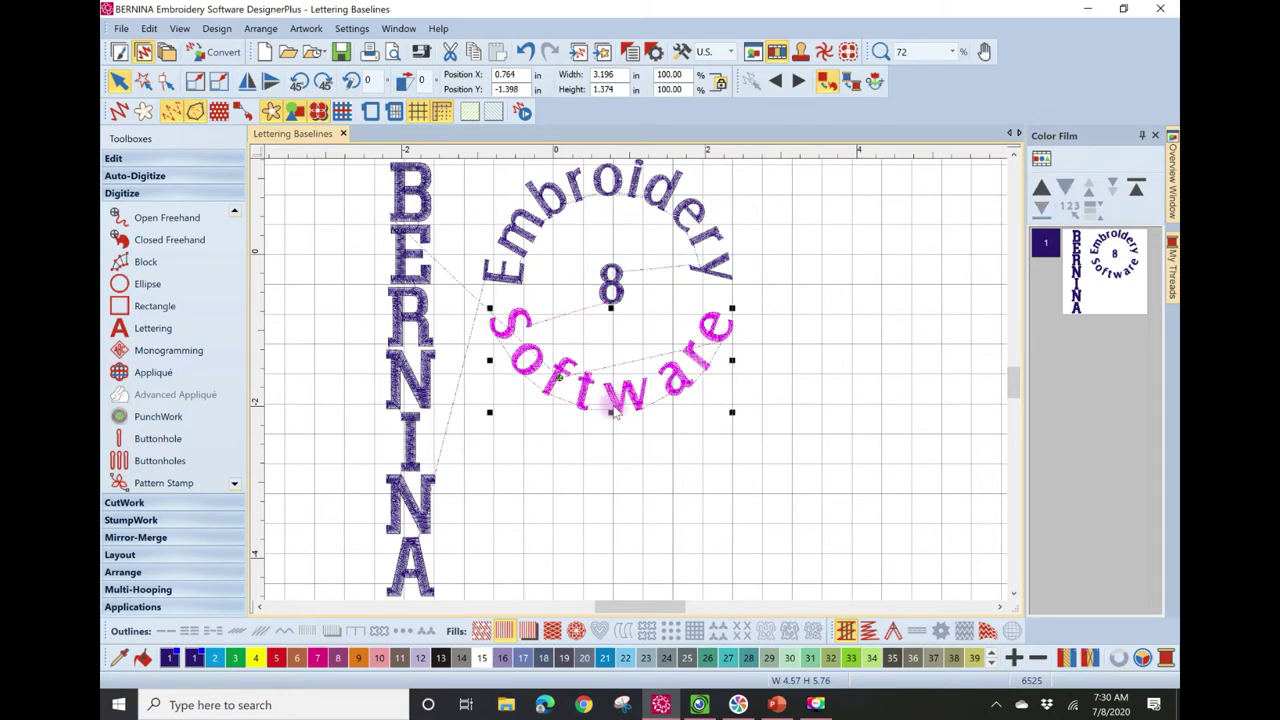
left_click(540, 203)
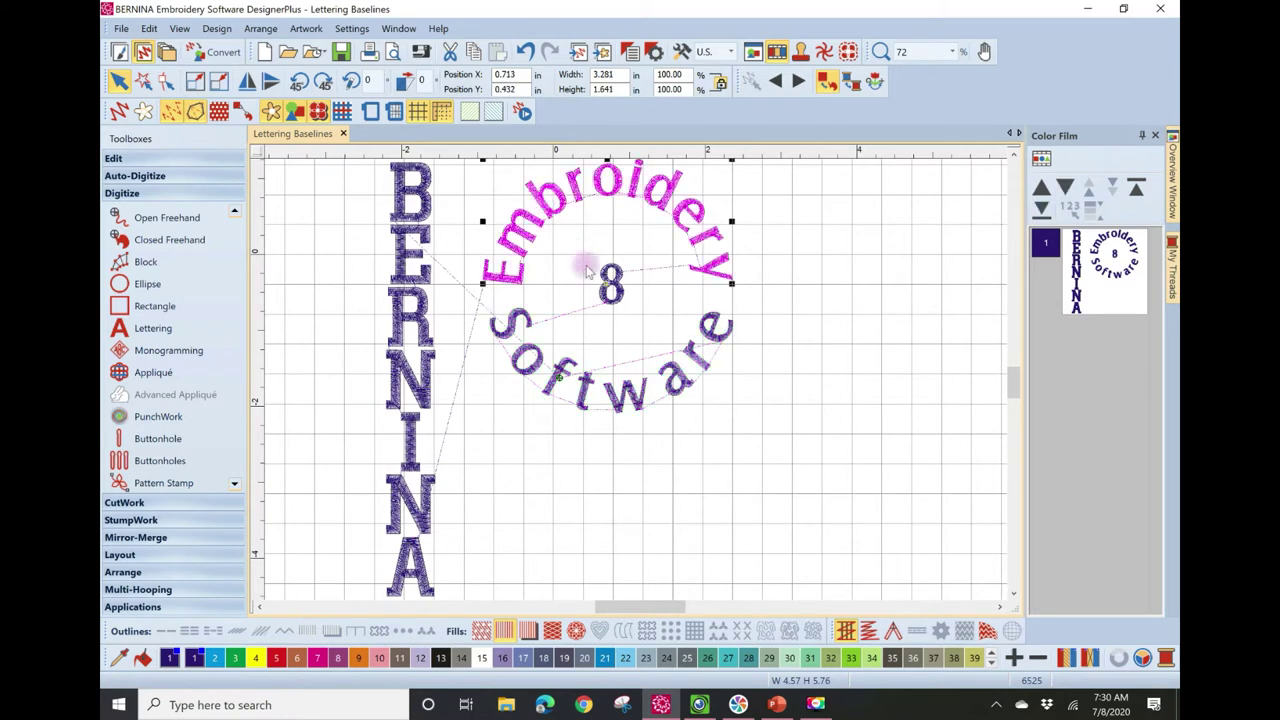
left_click(612, 300)
left_click(642, 404)
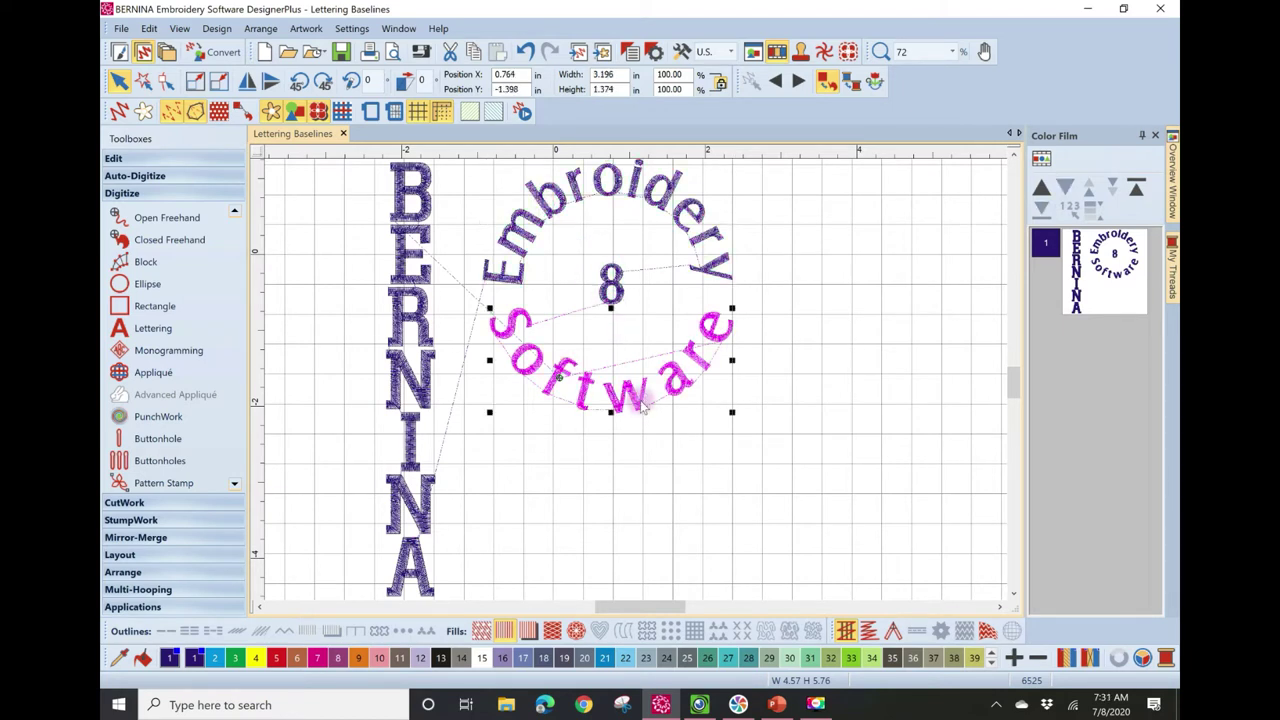
- Set the height of the 8 inside the circular lettering to 1 in
double_click(610, 285)
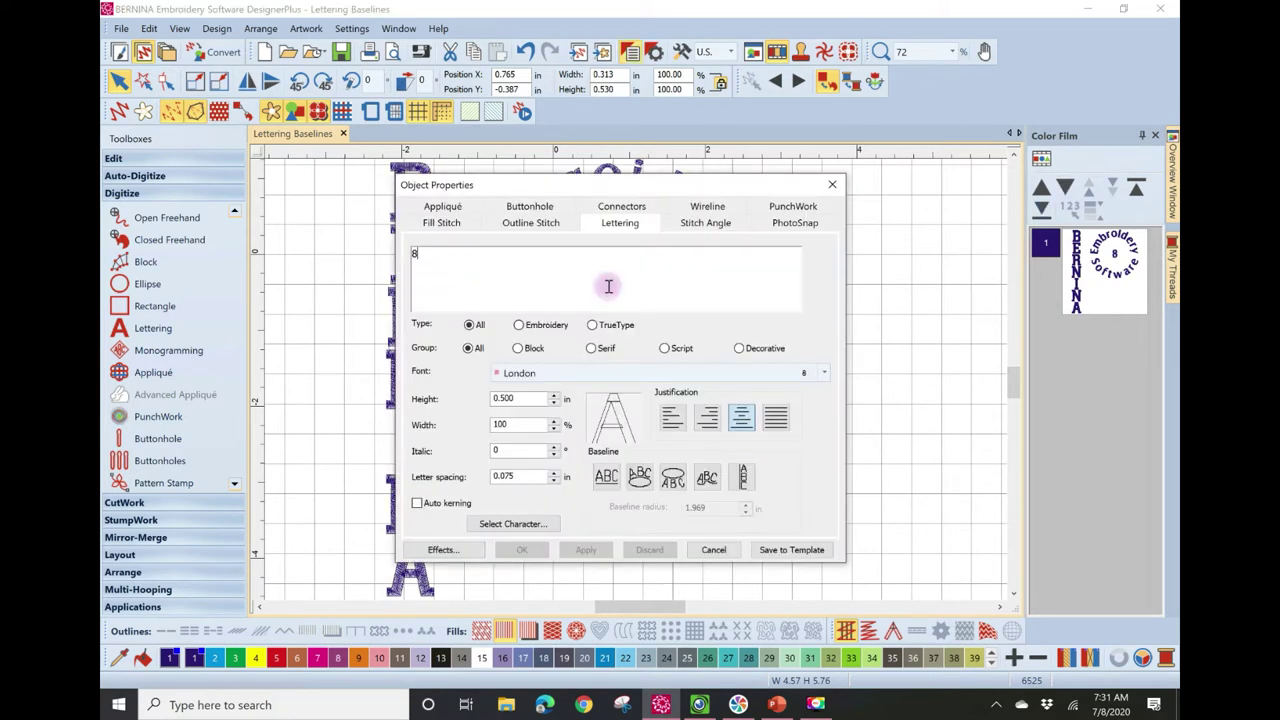
double_click(529, 398)
type("1")
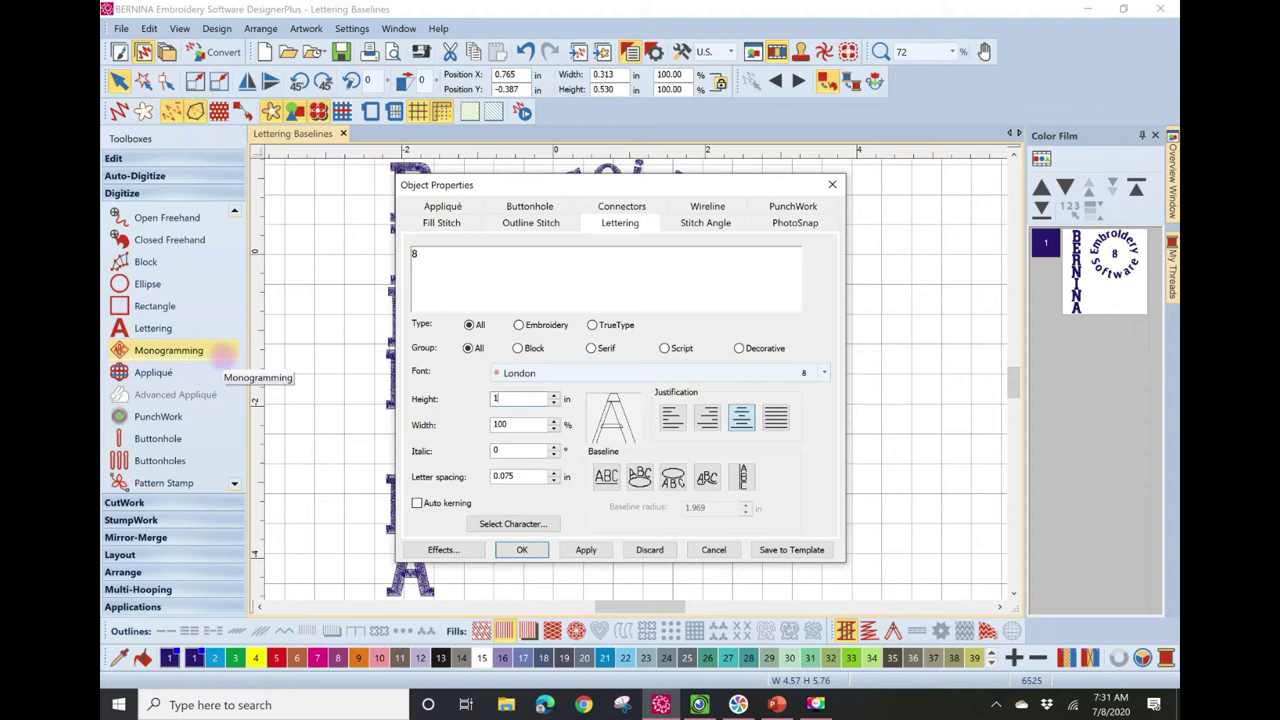
left_click(525, 553)
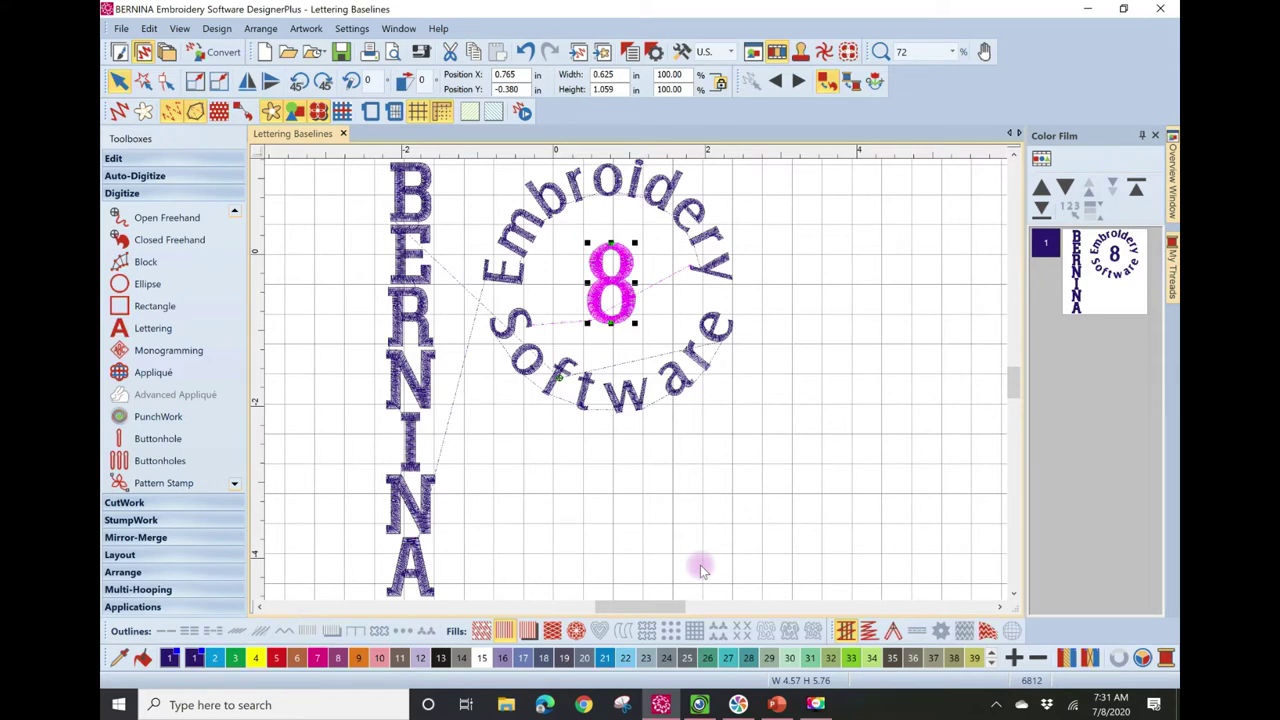
- Open the lettering properties for a new object and enter best of the best as its text
key("a")
key("Return")
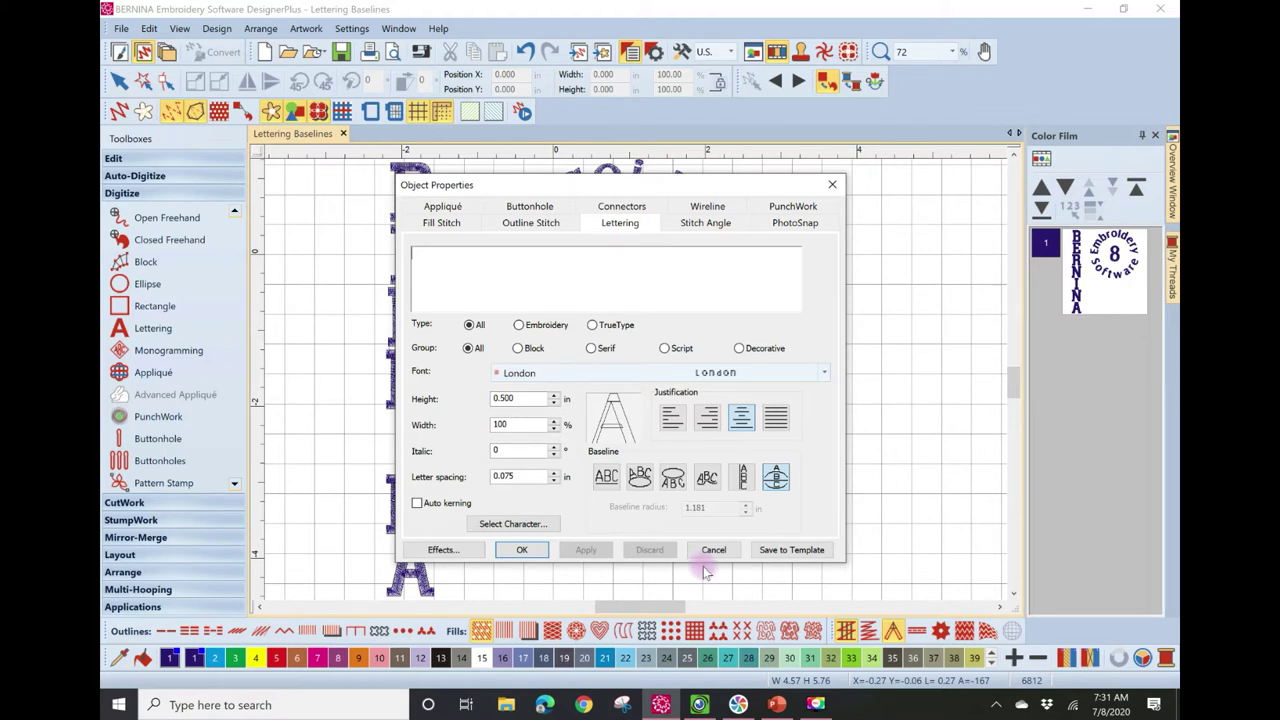
type("best ")
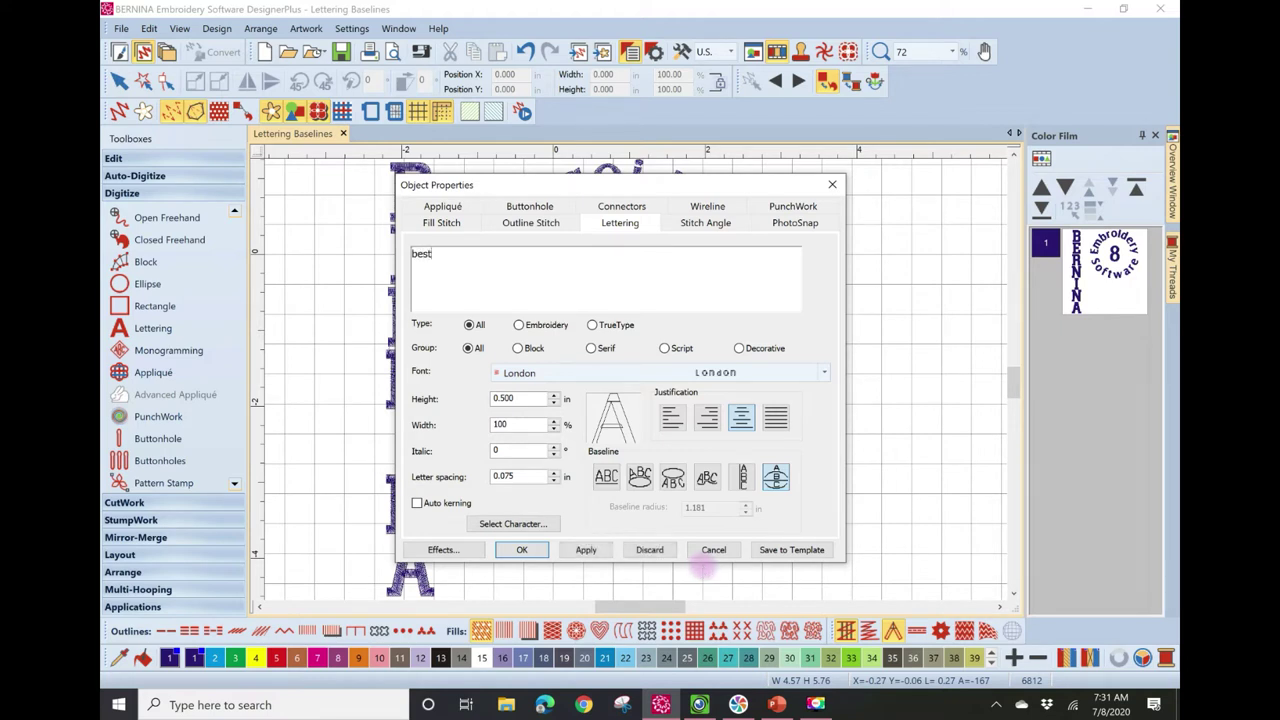
type("of the best")
- Enter the height of the best of the best lettering as 12.7 mm and choose Alice as its font
double_click(528, 398)
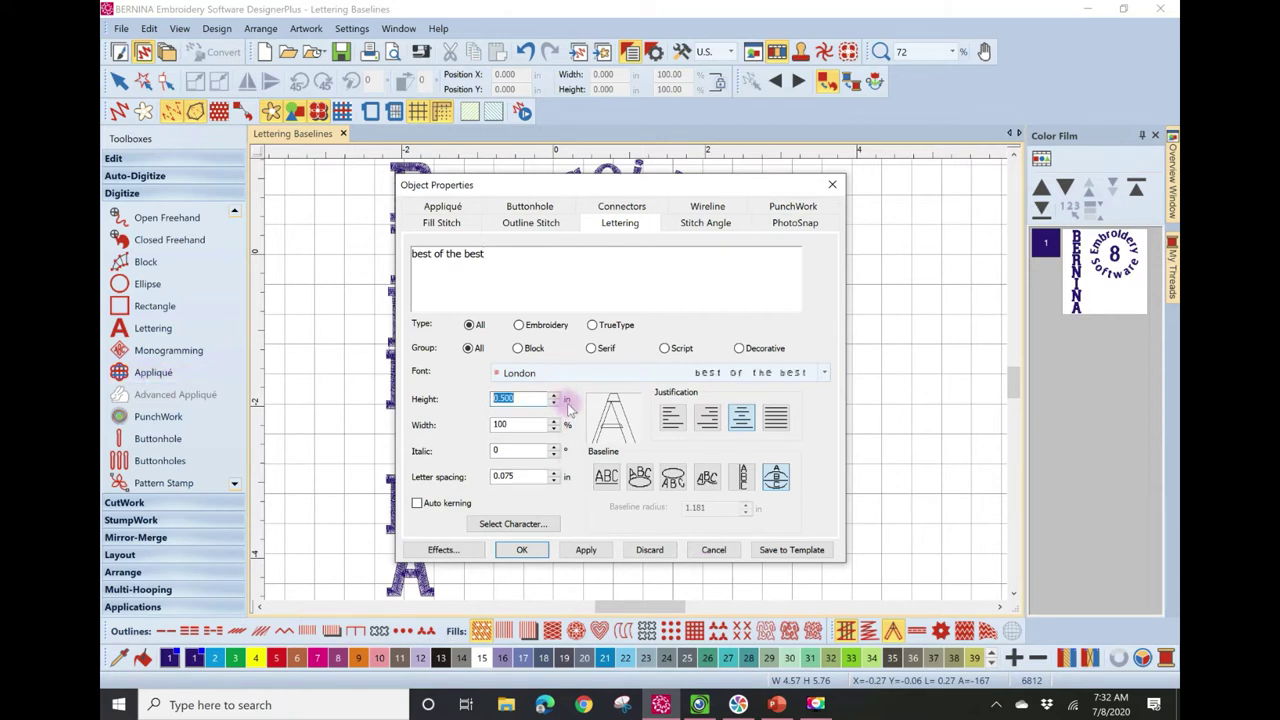
type("12.7mm")
left_click(533, 423)
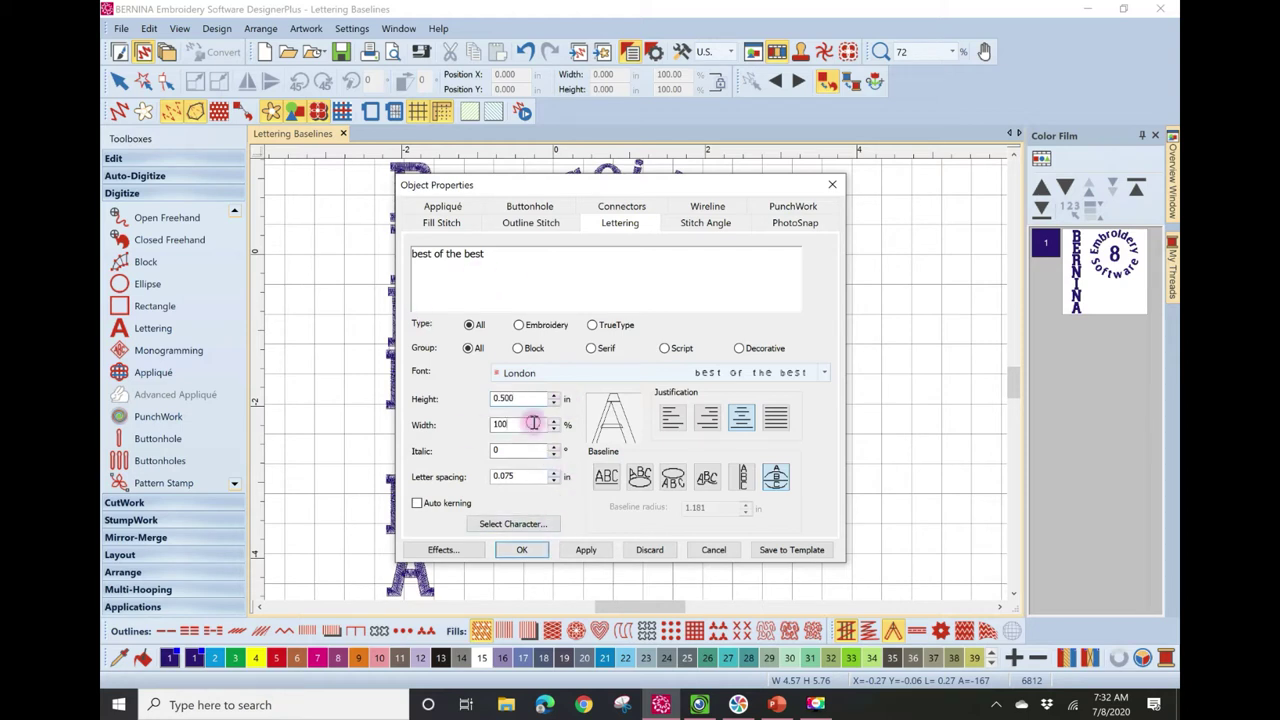
left_click(523, 397)
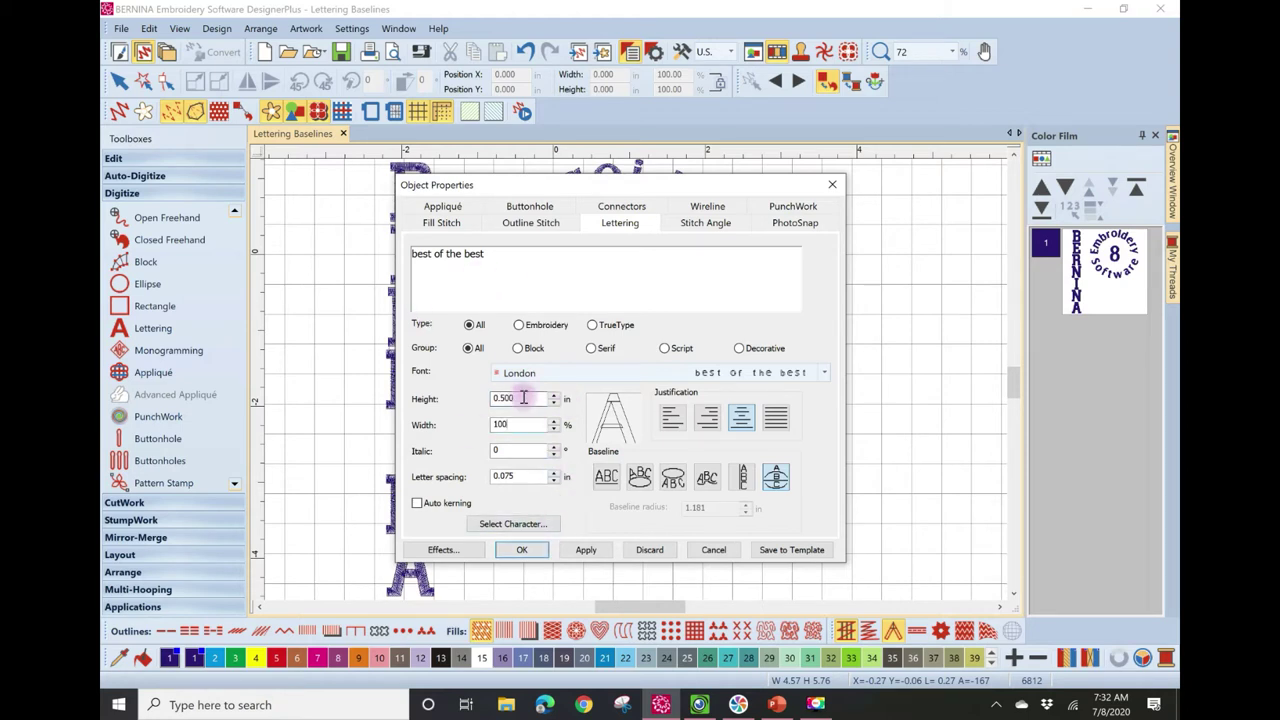
left_click(564, 399)
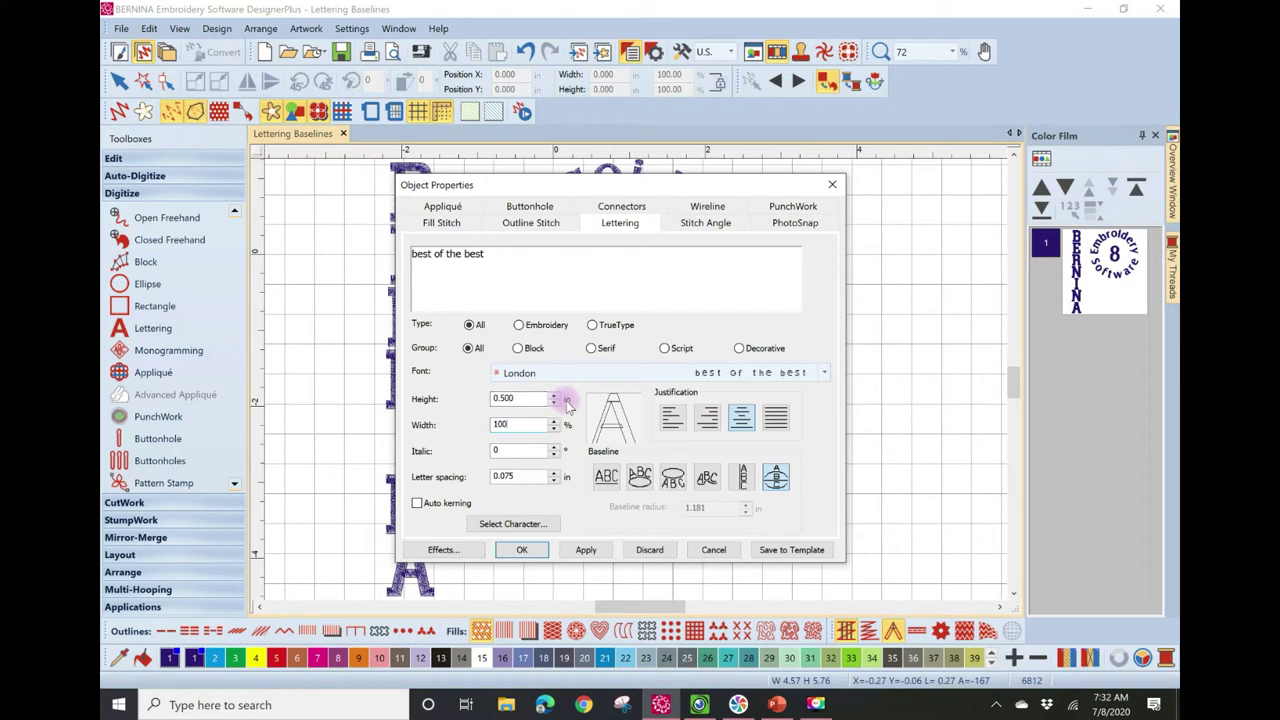
left_click(640, 377)
type("Ali")
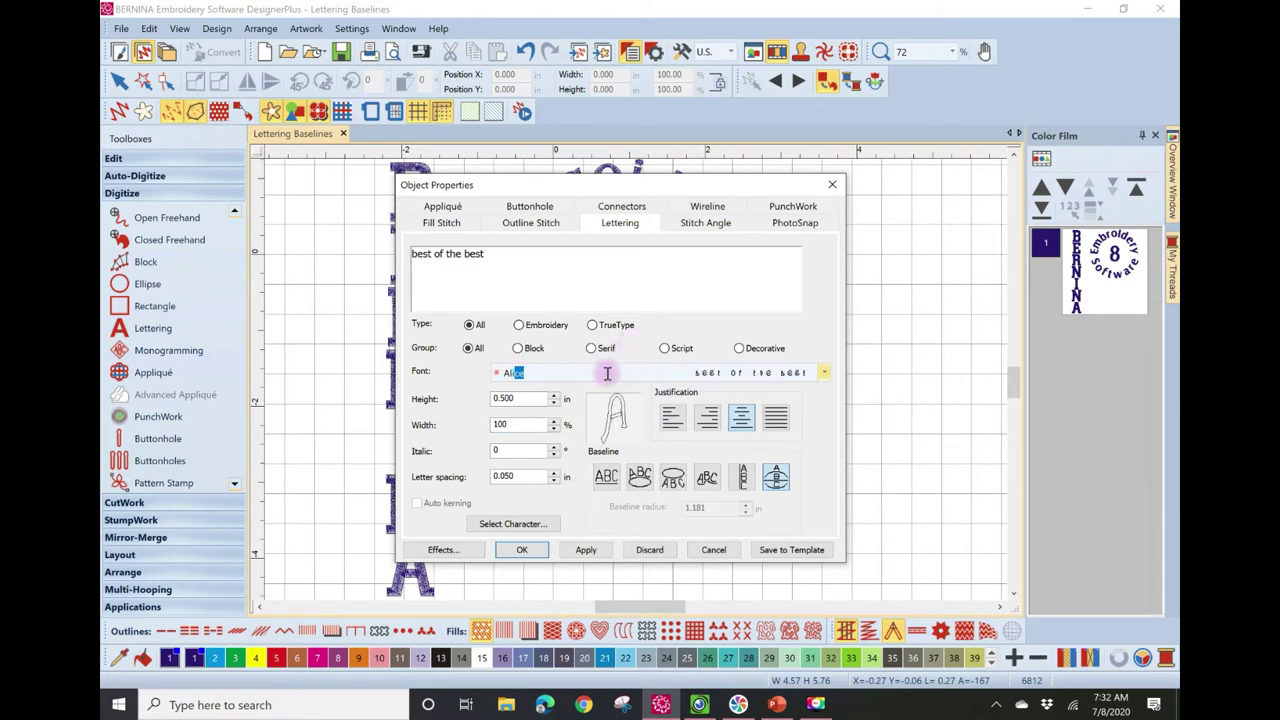
- Finish choosing the Alice font, give the best of the best lettering a free-form curved baseline with left justification, and accept the properties
type("ce")
left_click(675, 514)
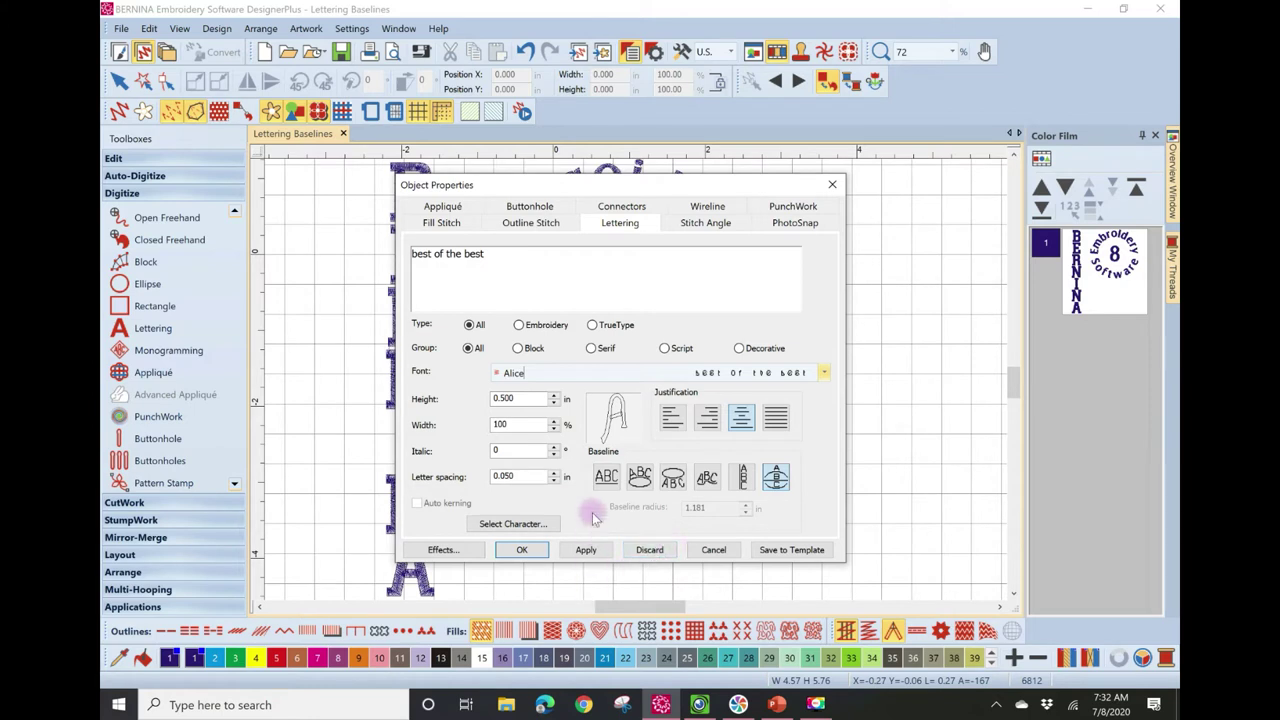
left_click(707, 478)
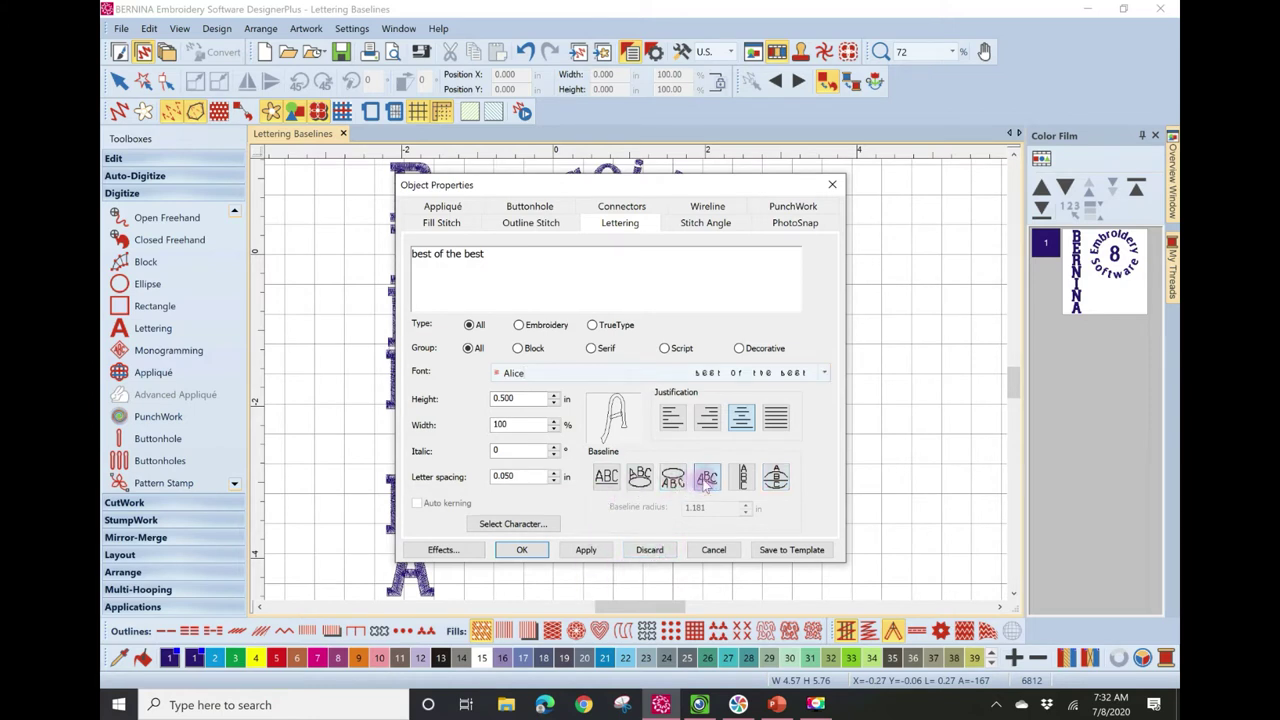
left_click(671, 421)
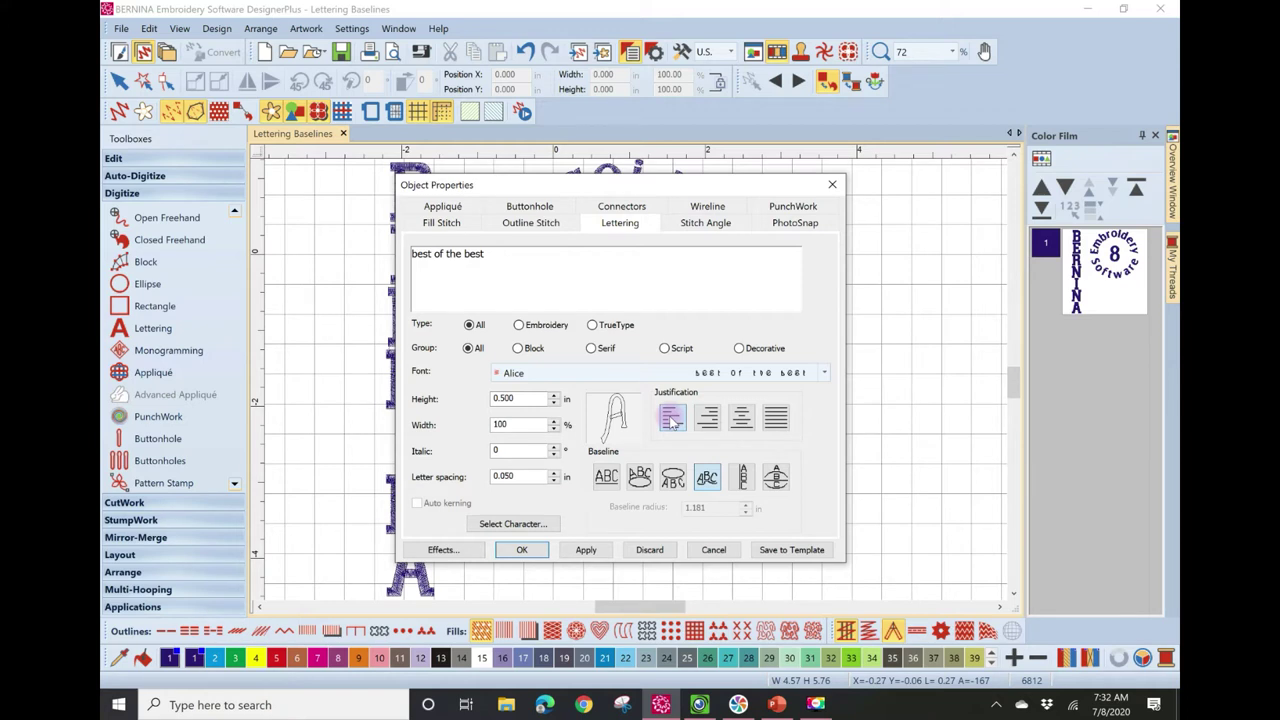
left_click(522, 550)
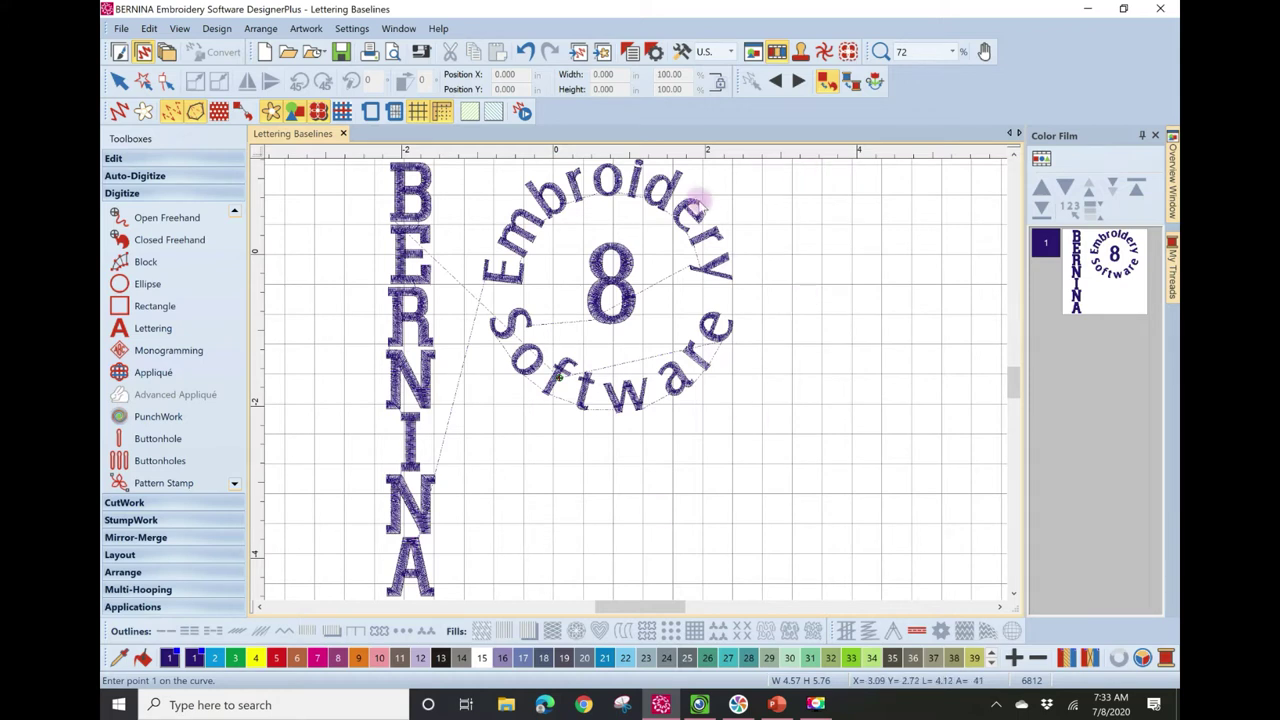
- Digitize a wavy five-point baseline below the circular lettering, arching up first and dipping second, re-placing the third point slightly closer in
left_click(524, 527)
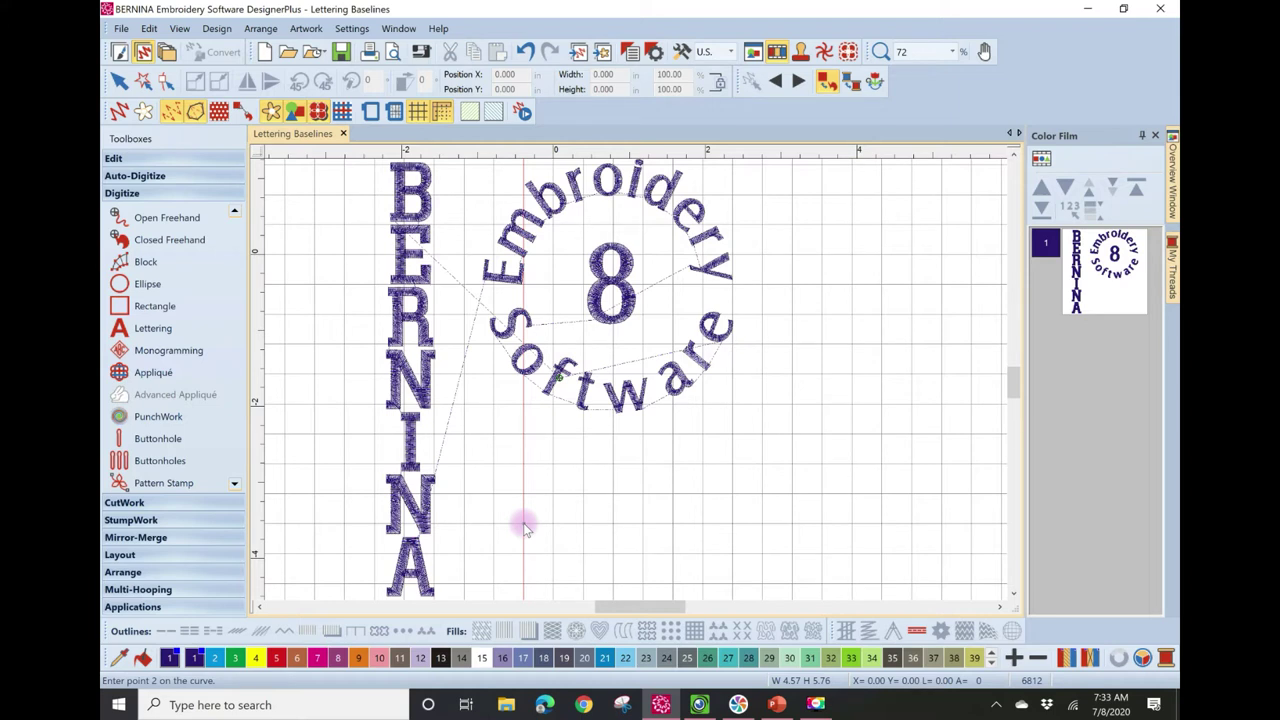
left_click(627, 466)
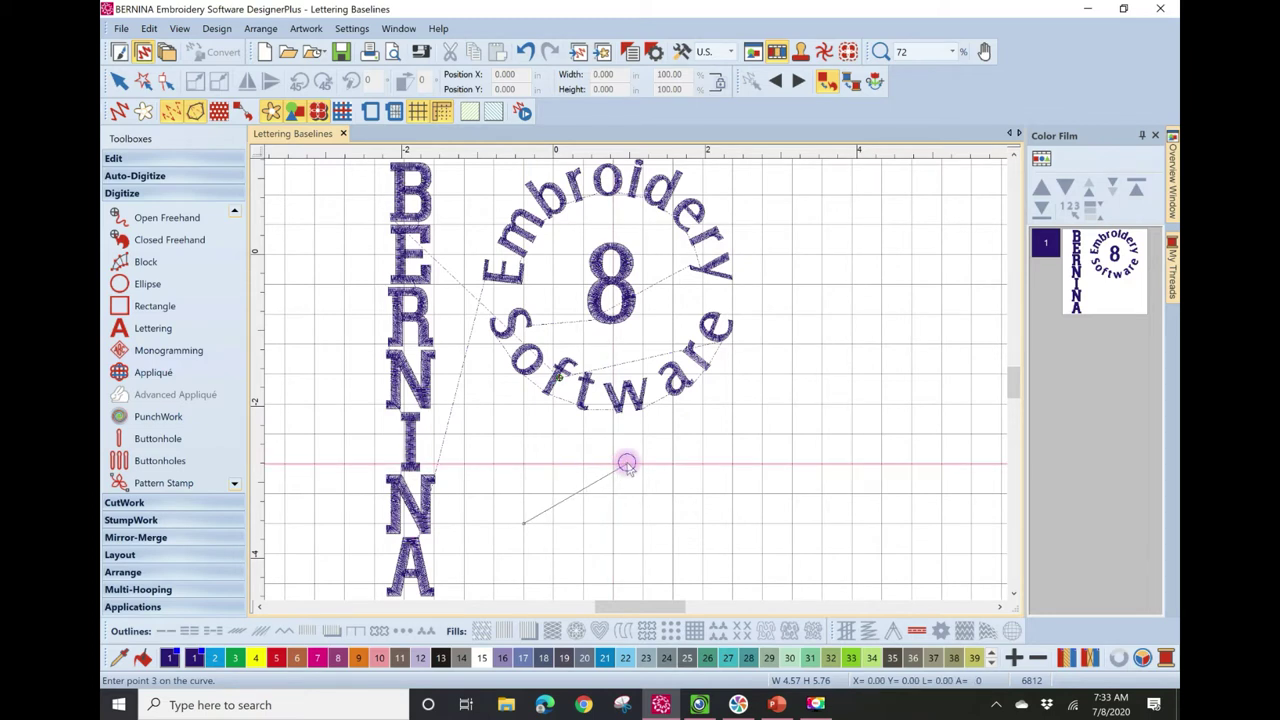
left_click(725, 528)
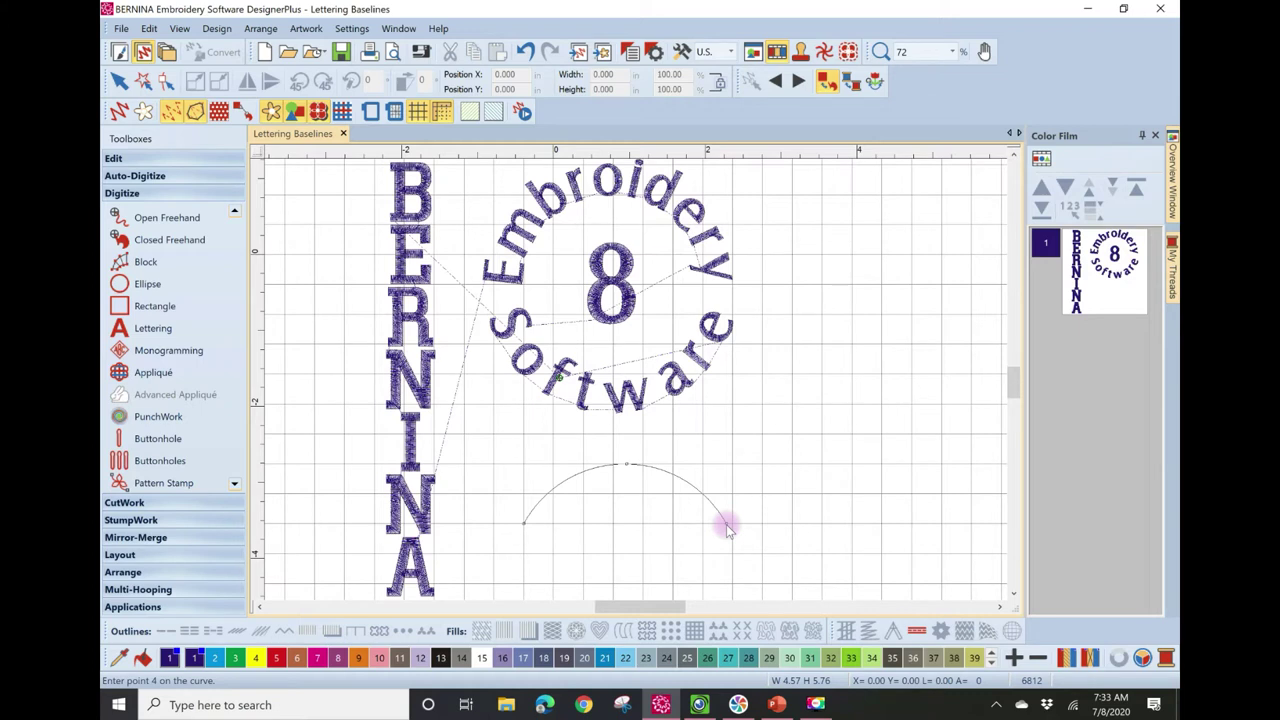
key("BackSpace")
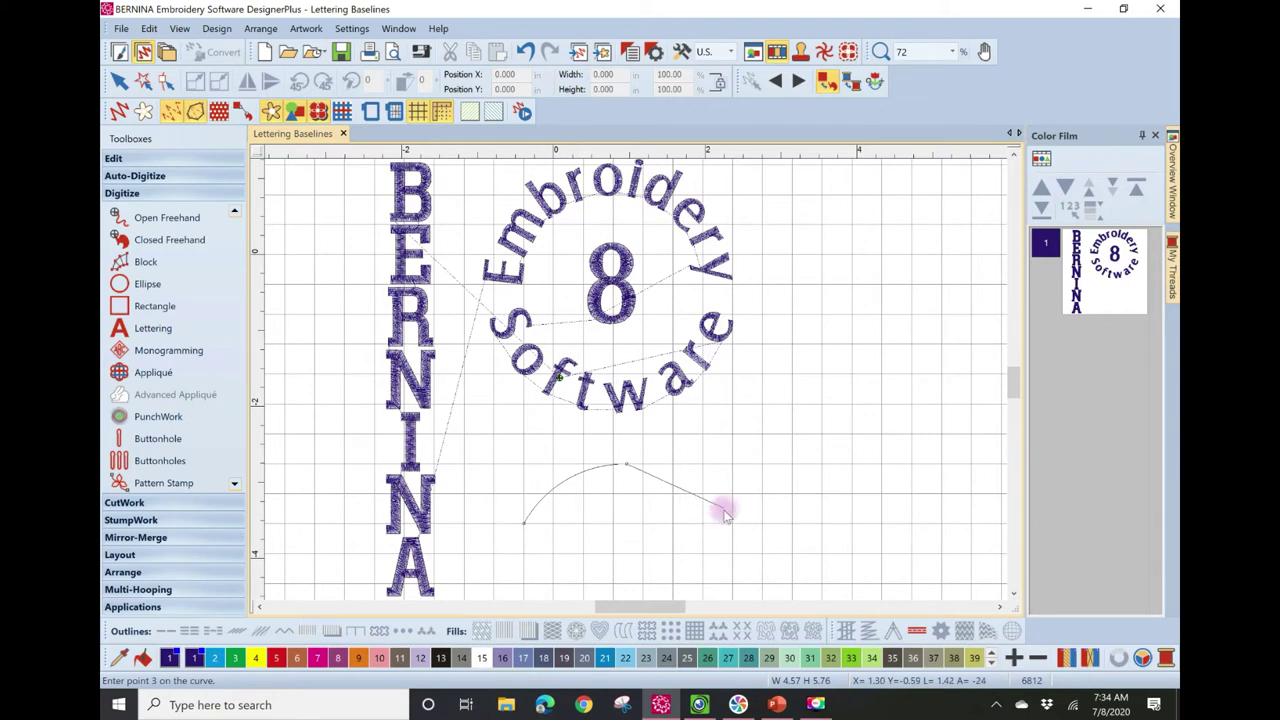
left_click(711, 514)
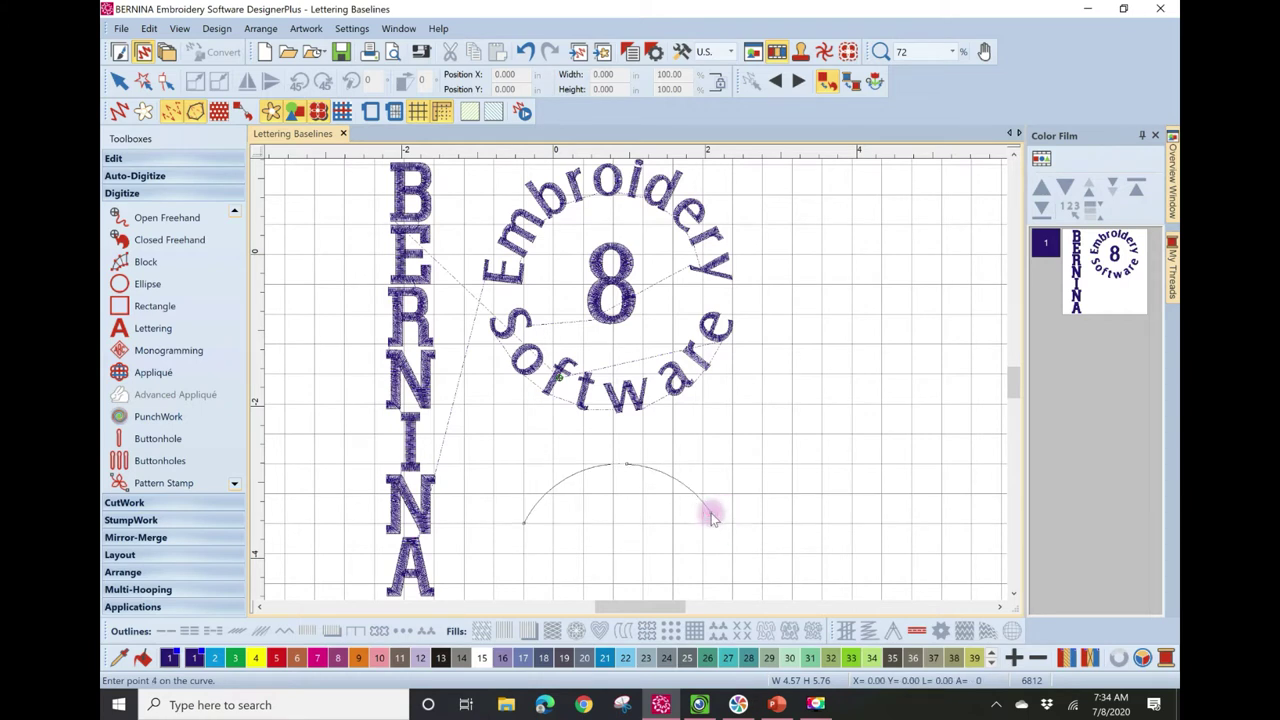
left_click(711, 516)
left_click(802, 523)
left_click(881, 481)
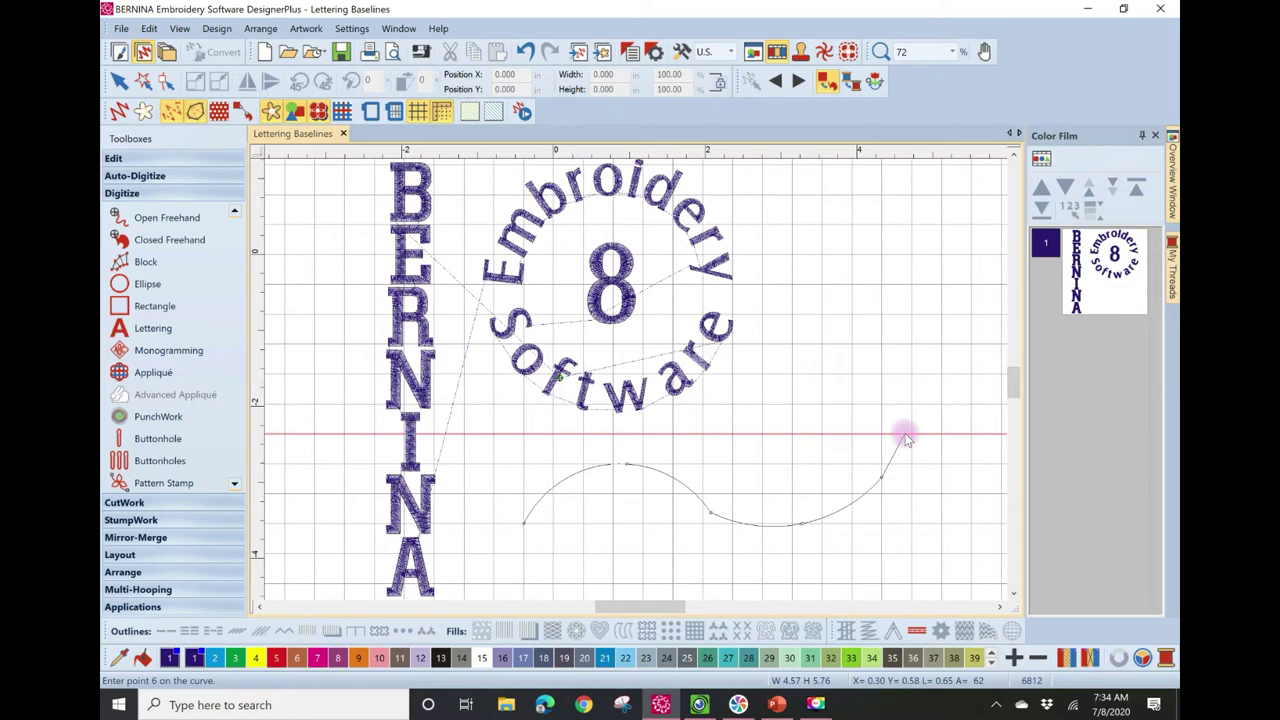
- Finish the free-line baseline for the "best of the best" lettering below the circle and set its letter spacing to 0.1 in
left_click(904, 437)
key("Return")
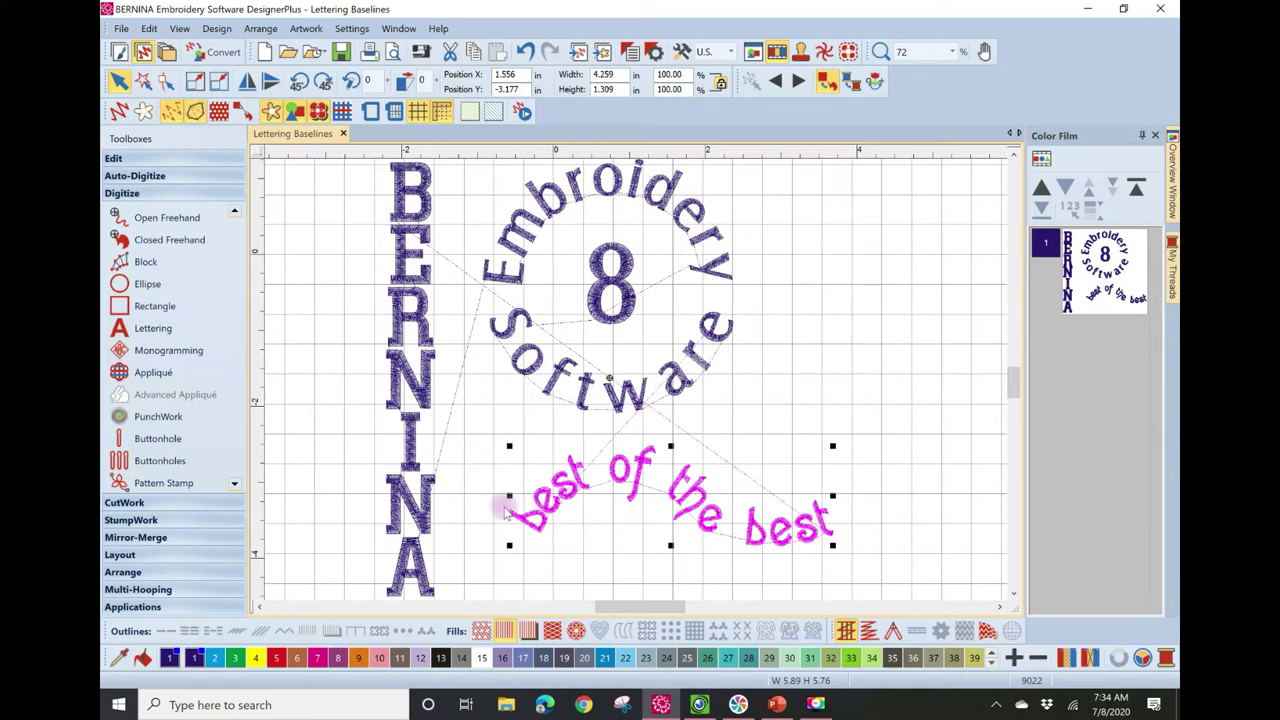
left_click_drag(648, 610, 679, 616)
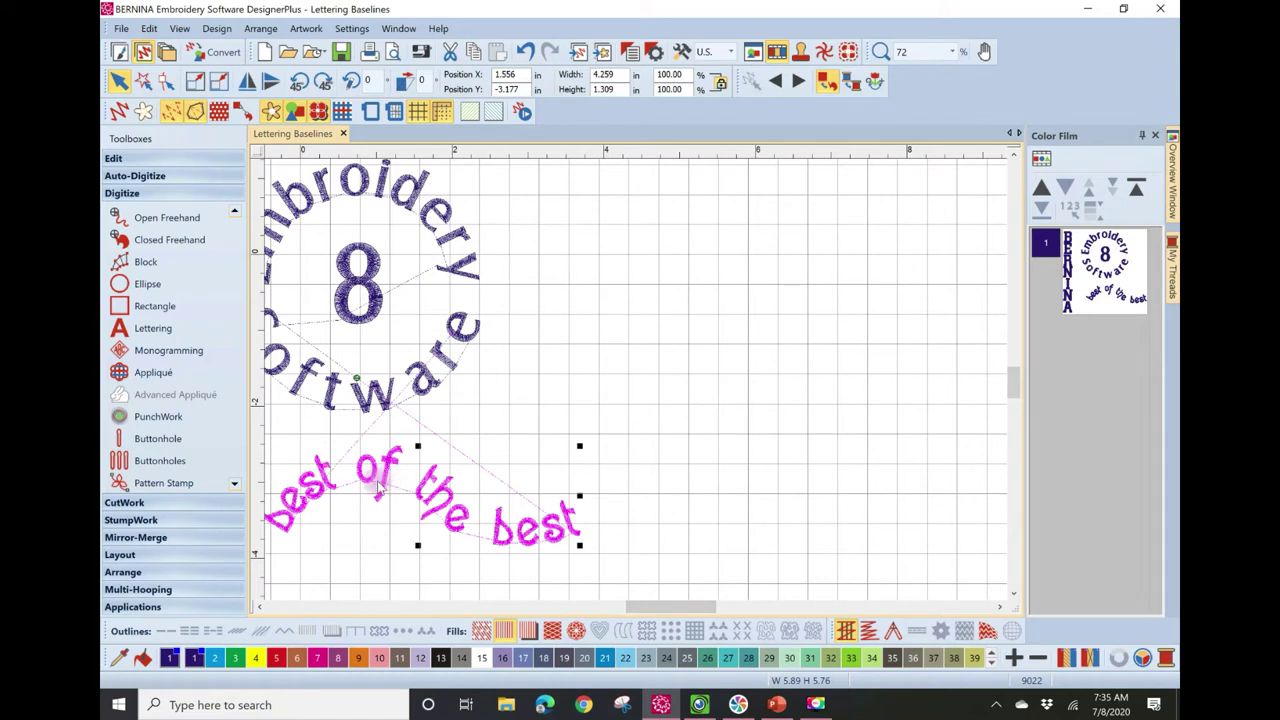
double_click(447, 490)
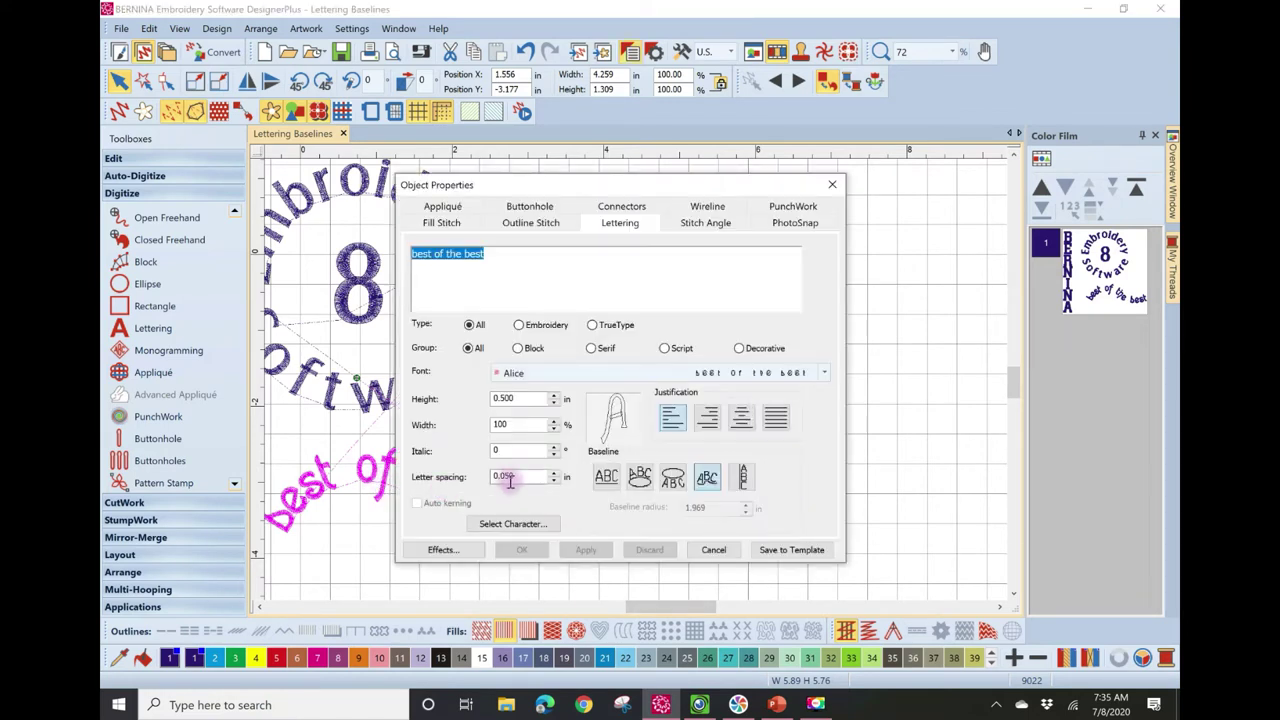
mouse_move(517, 474)
left_mouse_down()
mouse_move(491, 474)
mouse_move(505, 474)
left_mouse_up()
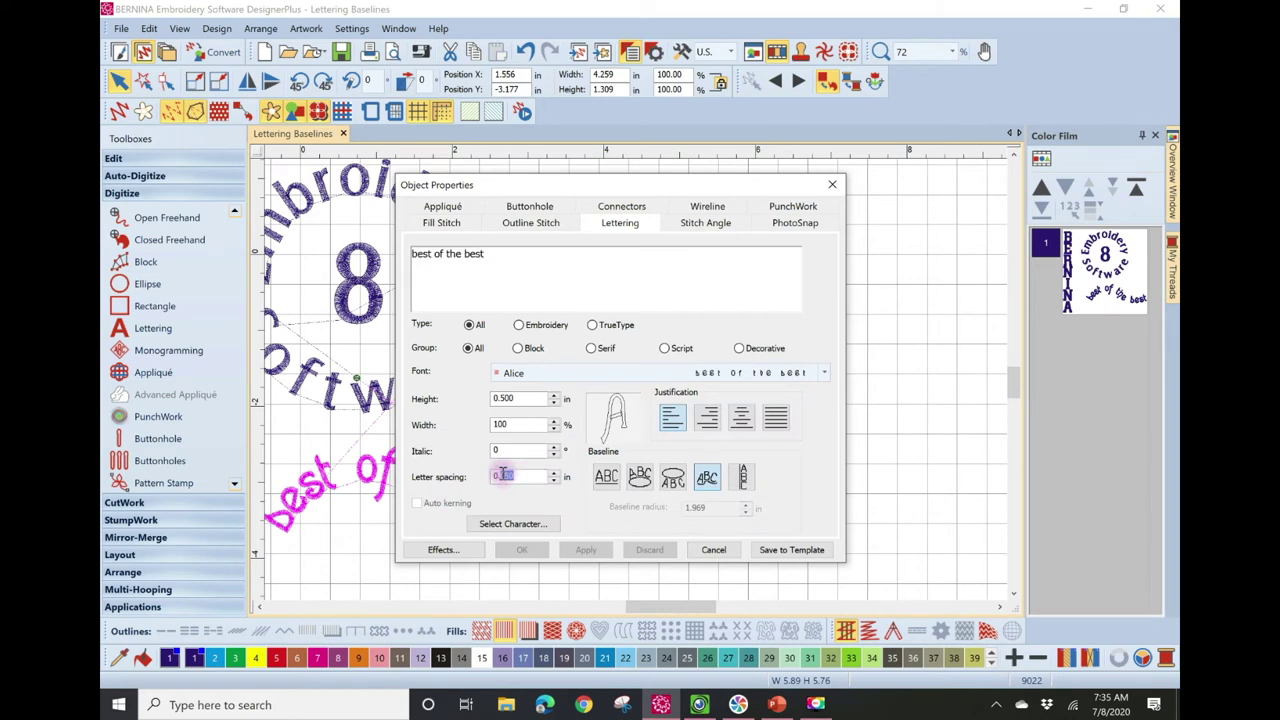
type("100")
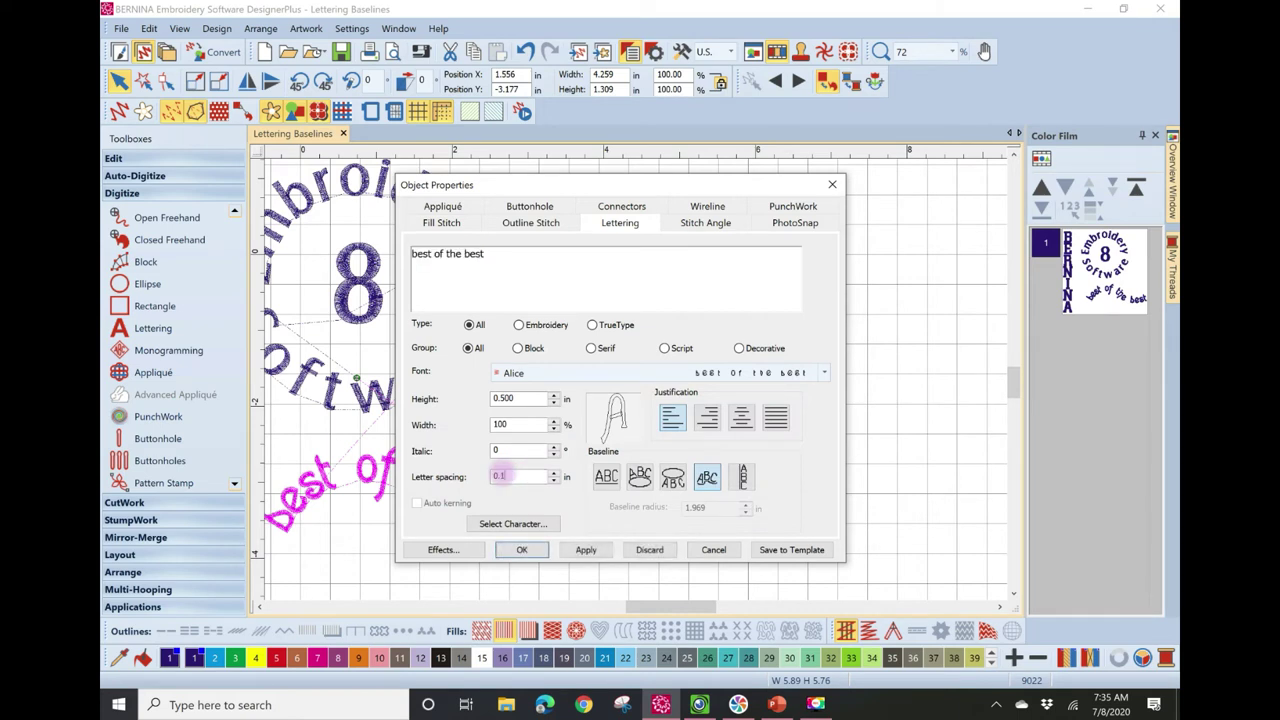
left_click(524, 552)
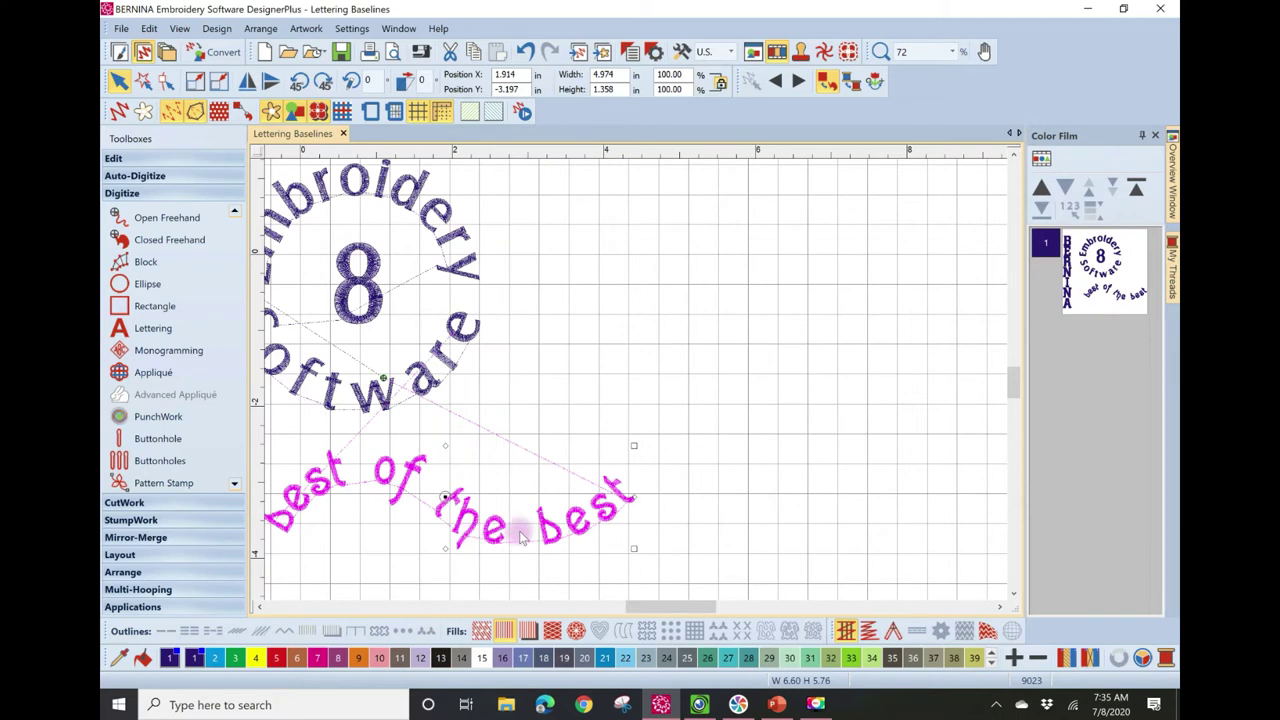
- Reshape the "best of the best" lettering by nudging the "h" in "the" slightly along the baseline
left_click(166, 84)
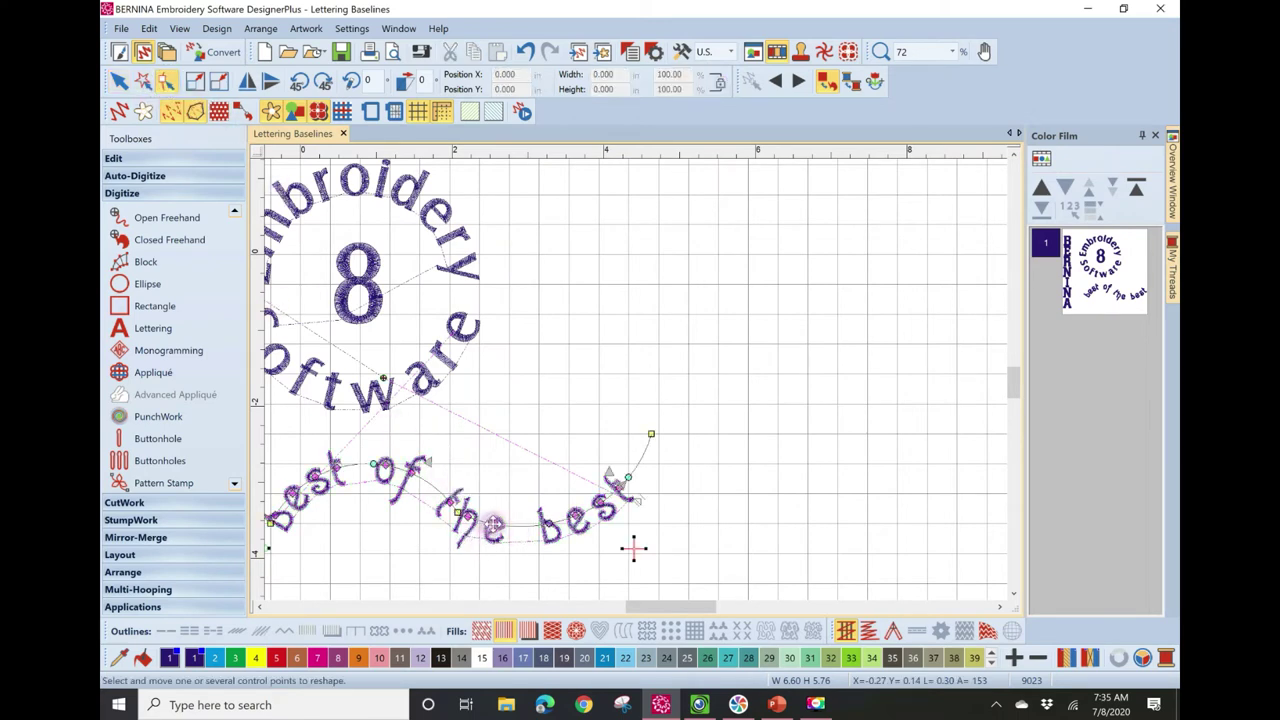
left_click_drag(458, 513, 466, 521)
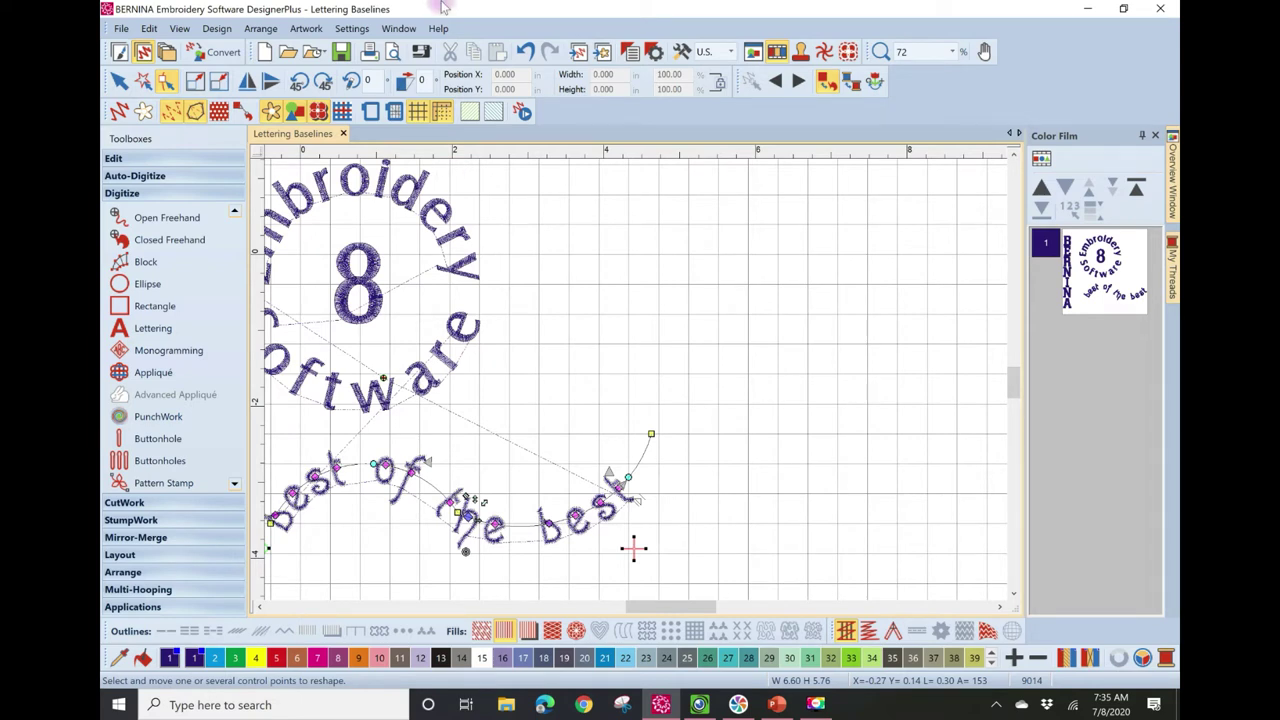
key("Escape")
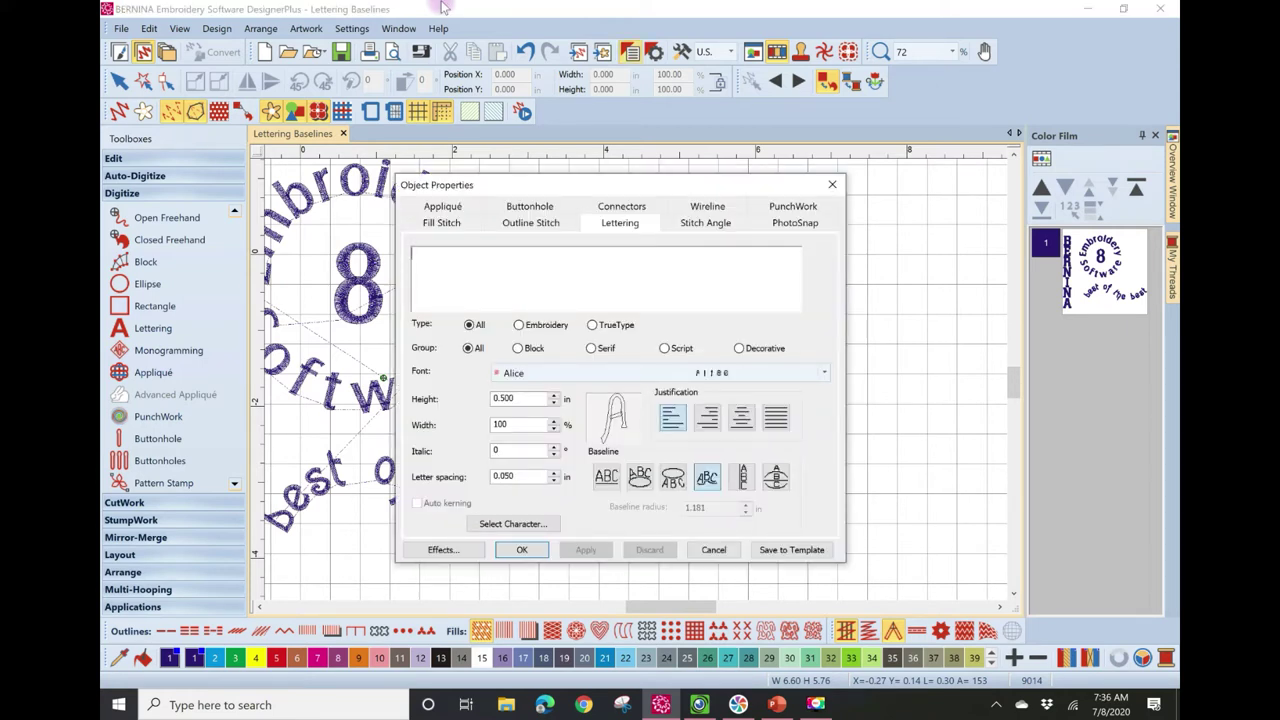
- Set up new lettering "WHAT FUN" in the Bamboo font with the clockwise circle baseline
type("WHAT FUN")
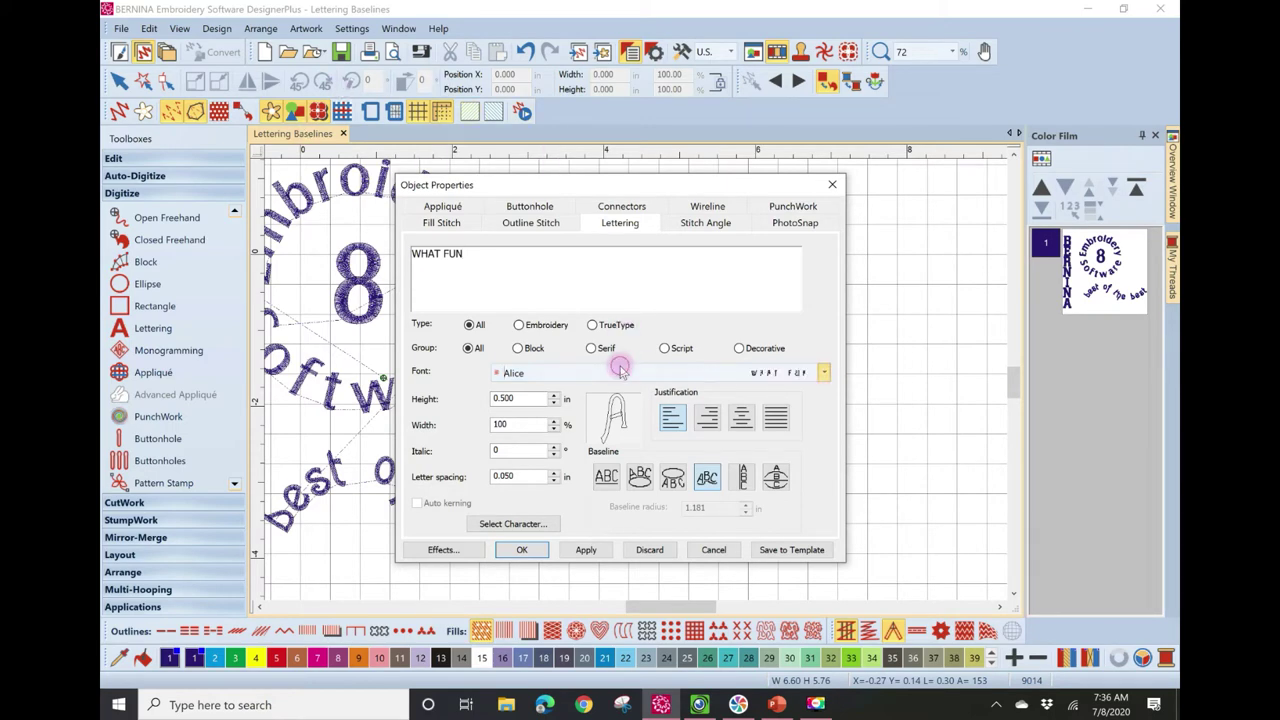
left_click(822, 372)
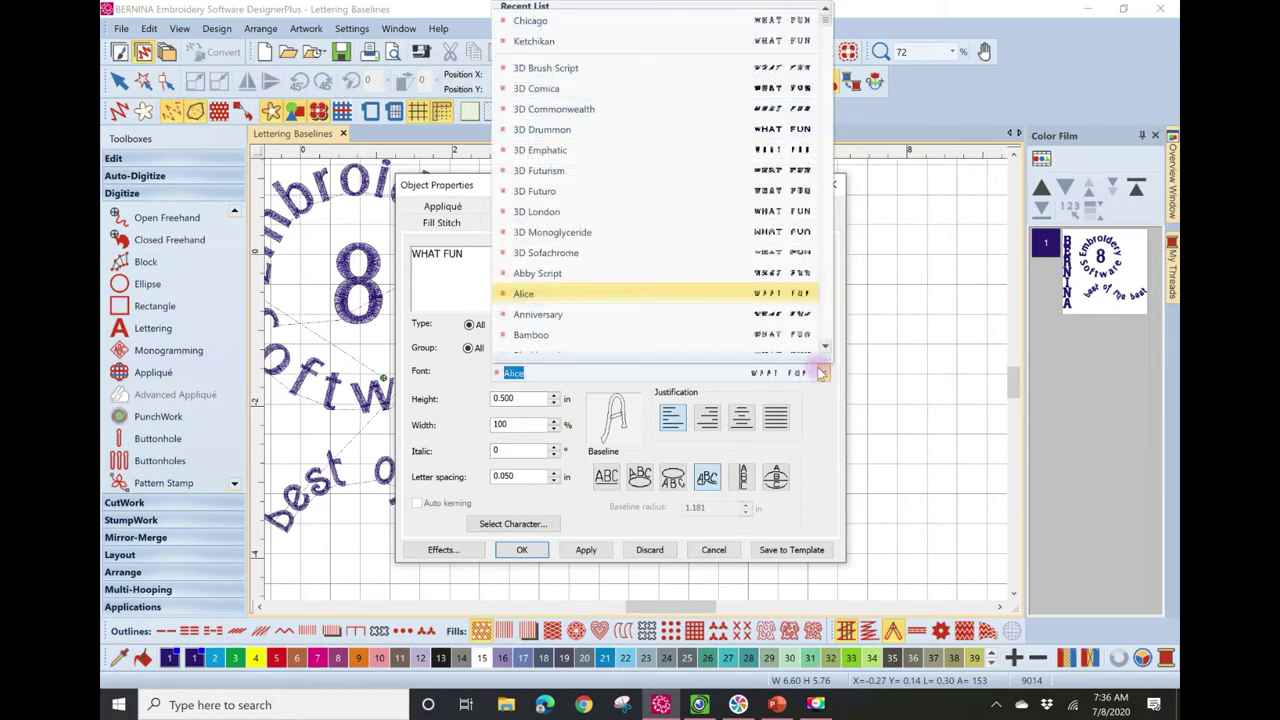
left_click(572, 340)
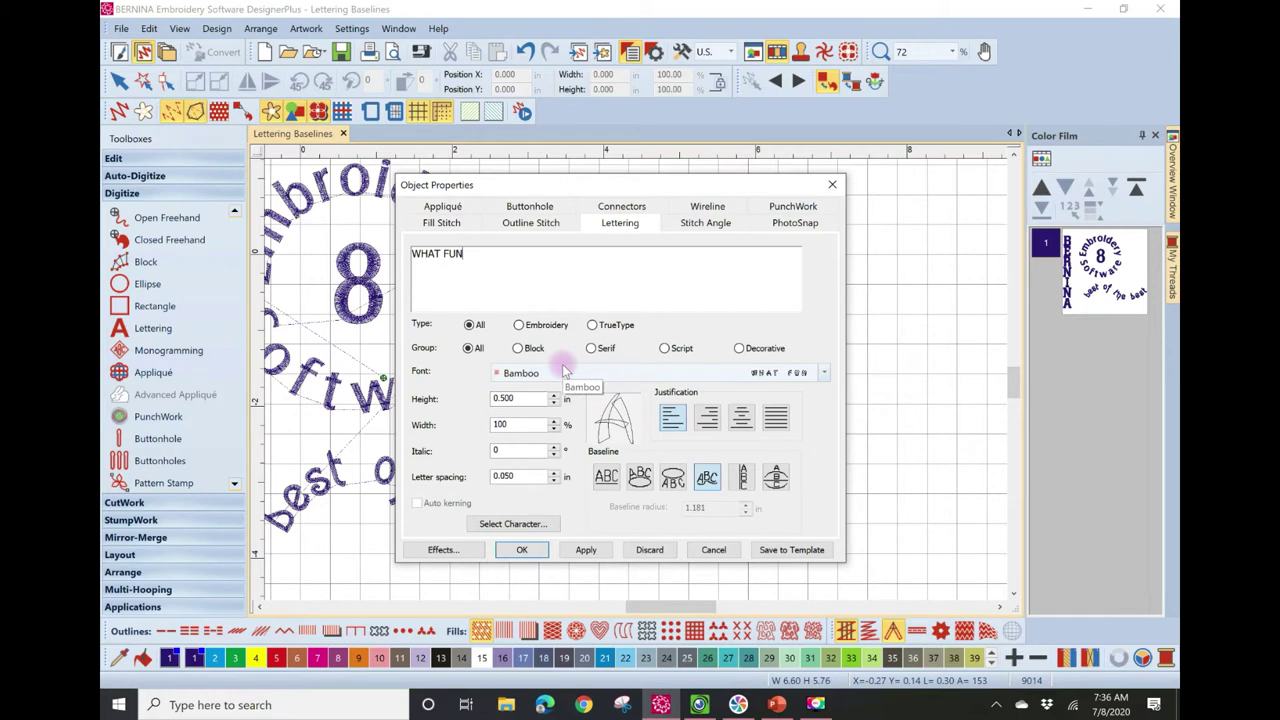
left_click(643, 482)
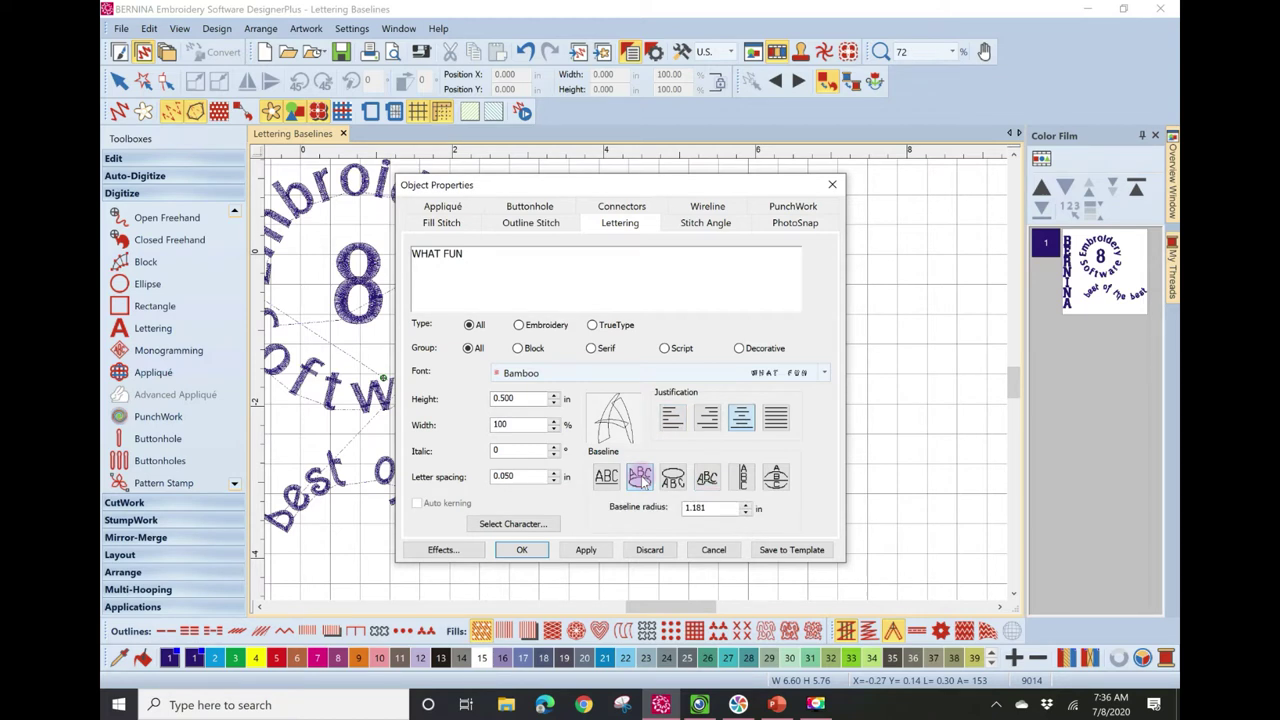
left_click(521, 549)
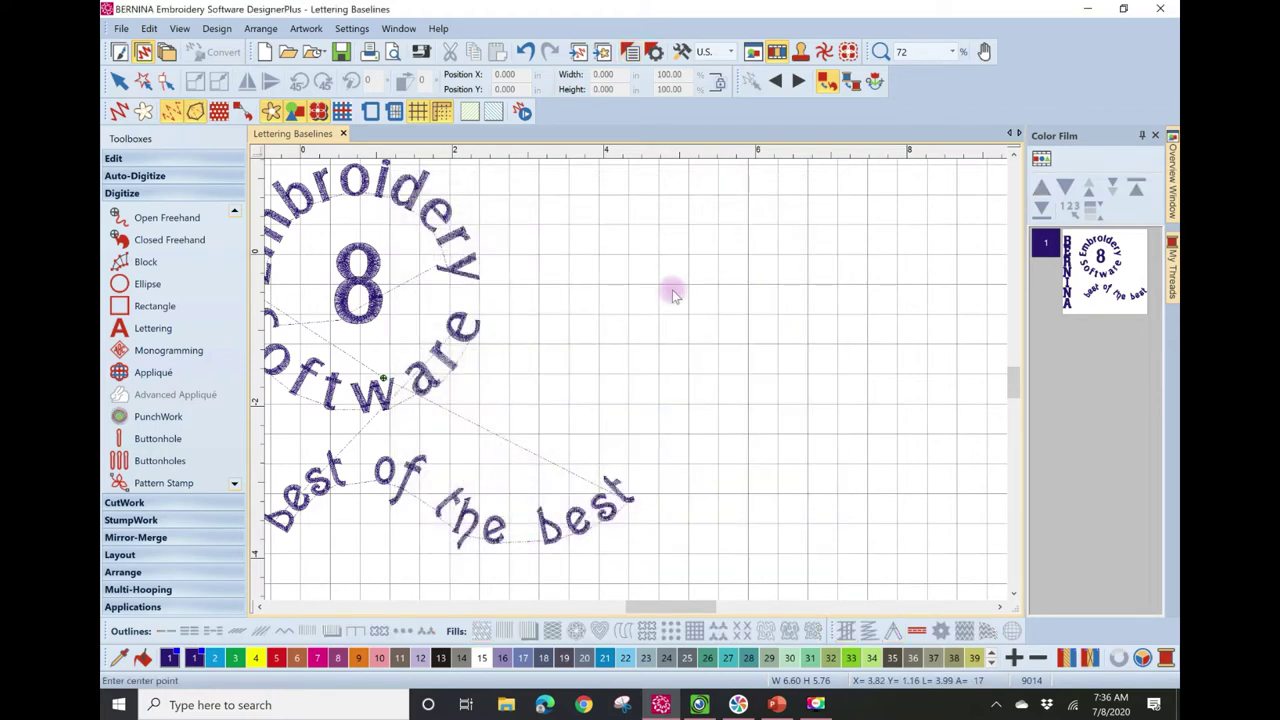
- Place the "WHAT FUN" lettering on a circular baseline of about 2.68 in radius beside the existing circular design
scroll(637, 383, "down", 1)
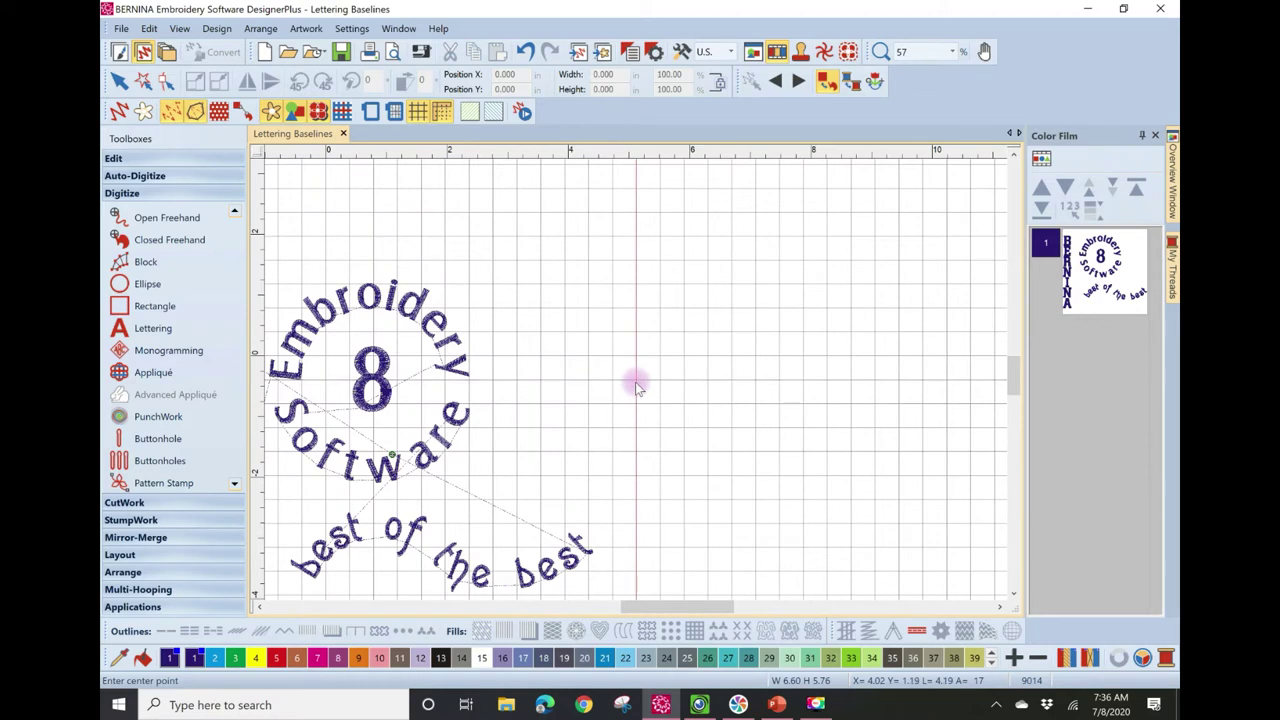
left_click(636, 383)
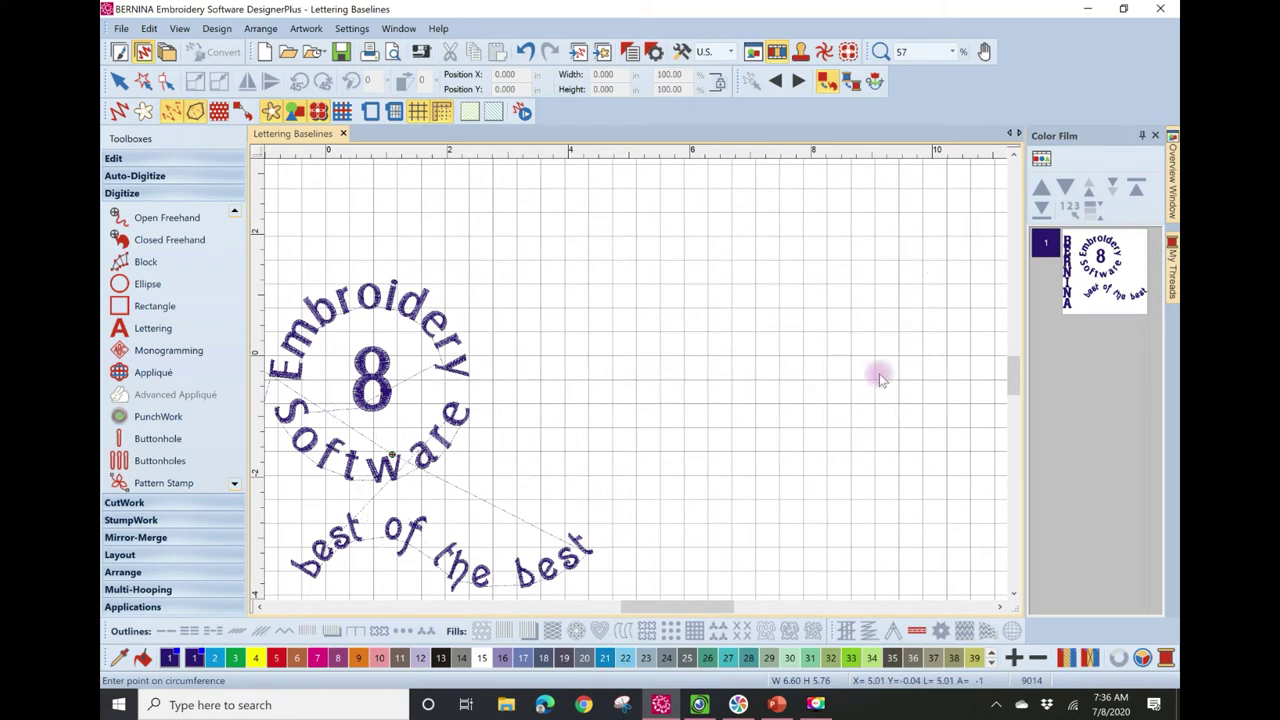
left_click(799, 380)
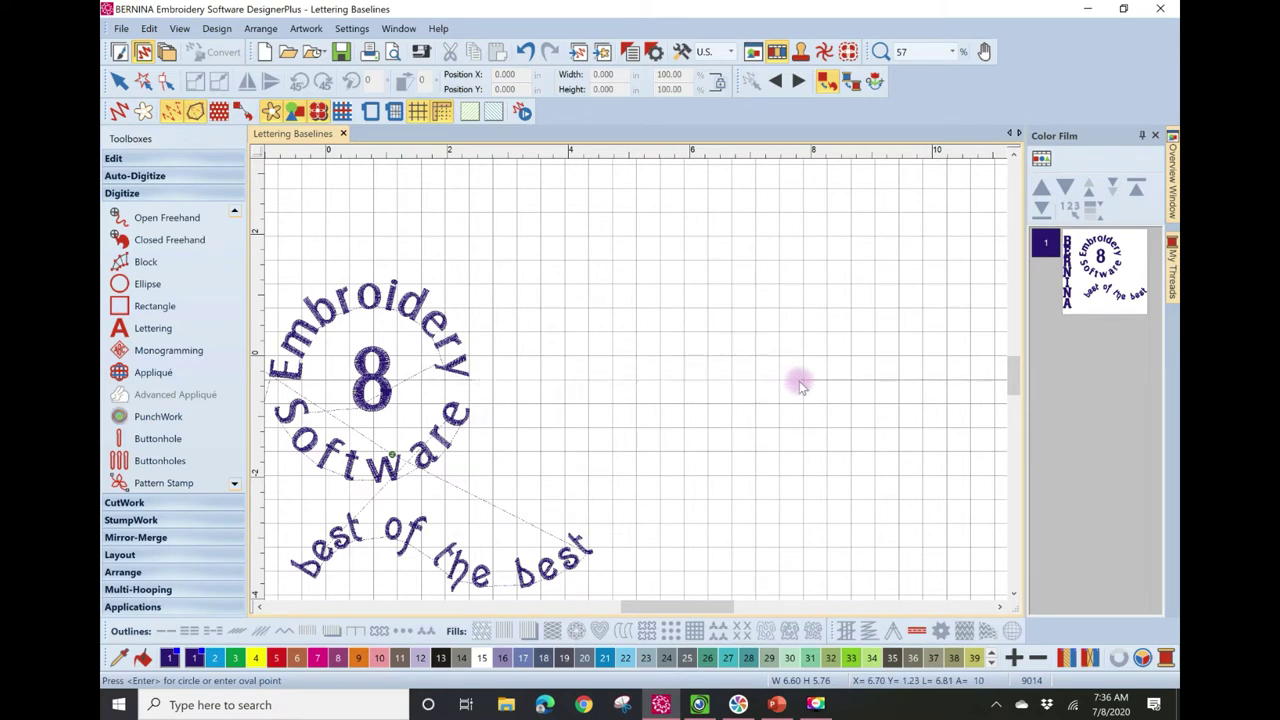
key("Return")
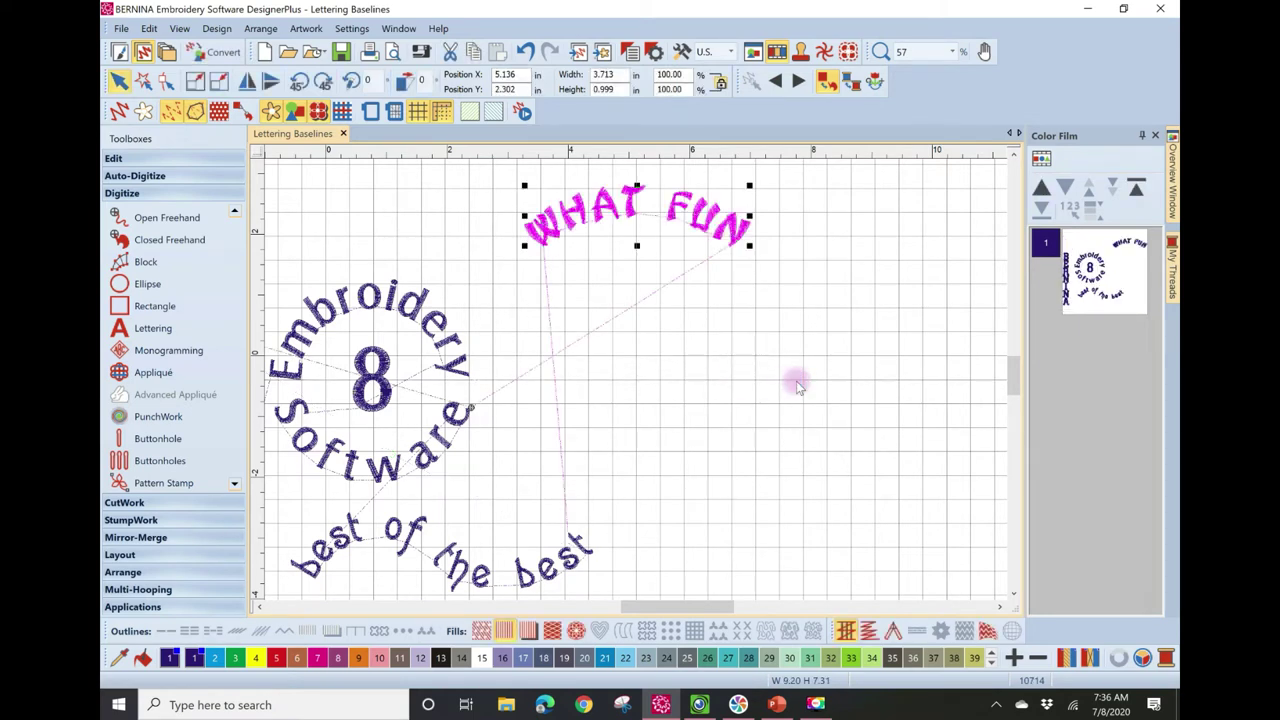
left_click(743, 363)
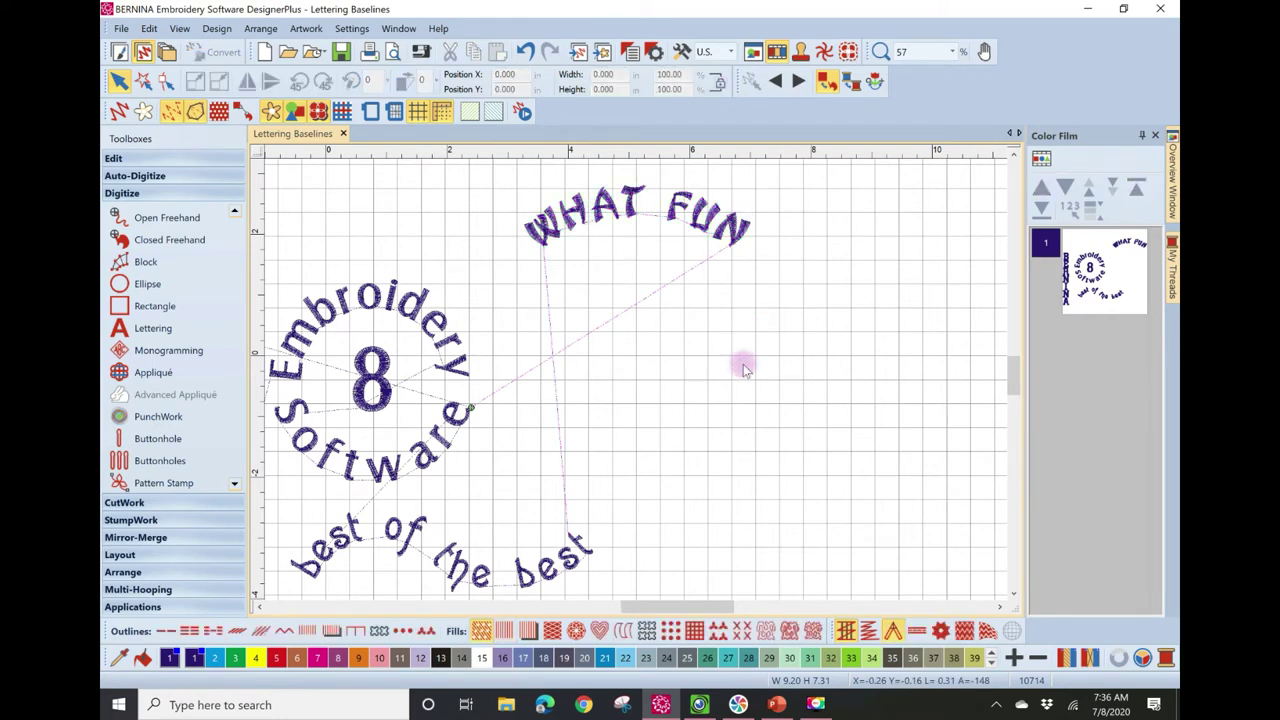
- Set up a second "WHAT FUN" lettering in Bamboo with the counterclockwise circle baseline
right_click(743, 364)
key("Delete")
type("WHAT FUN")
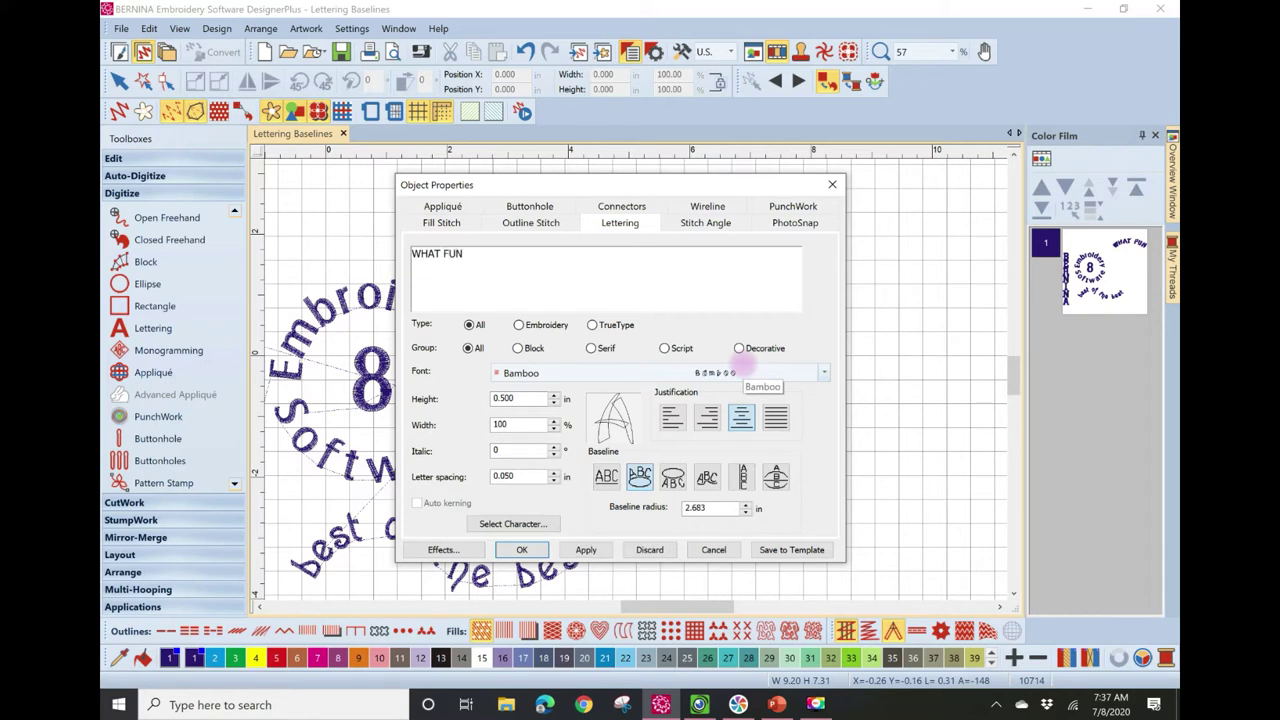
left_click(673, 478)
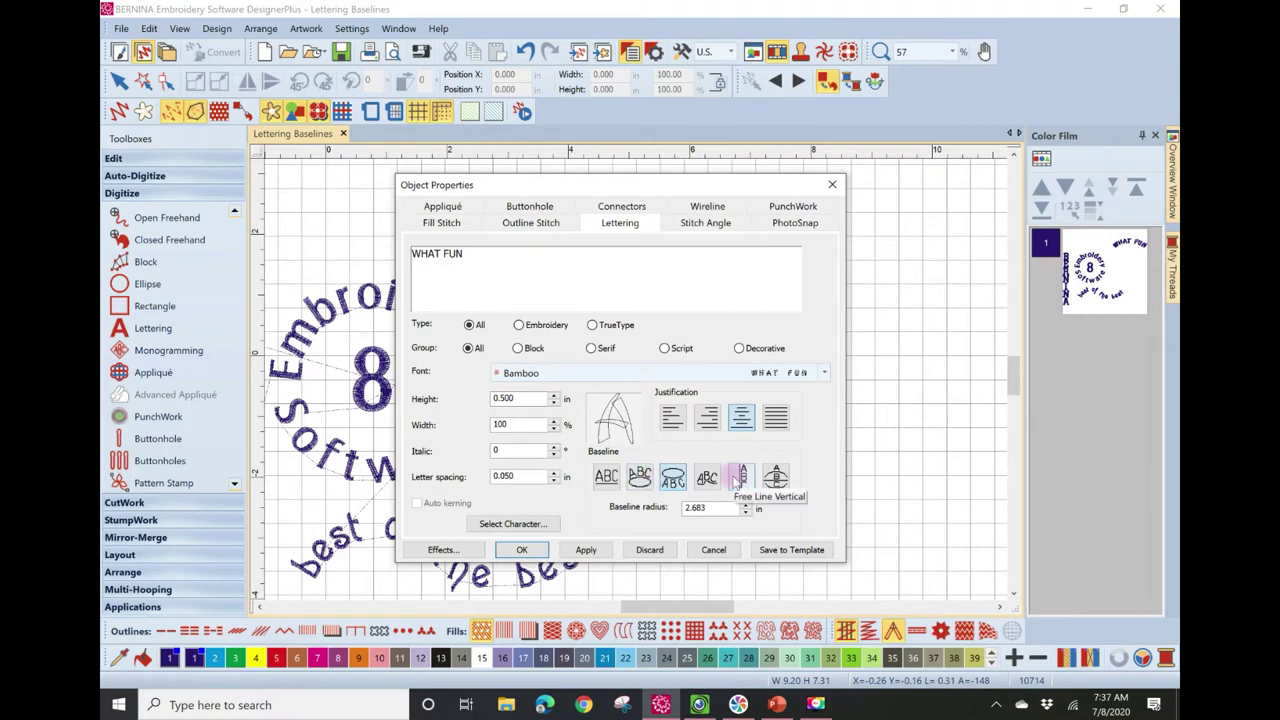
left_click(519, 552)
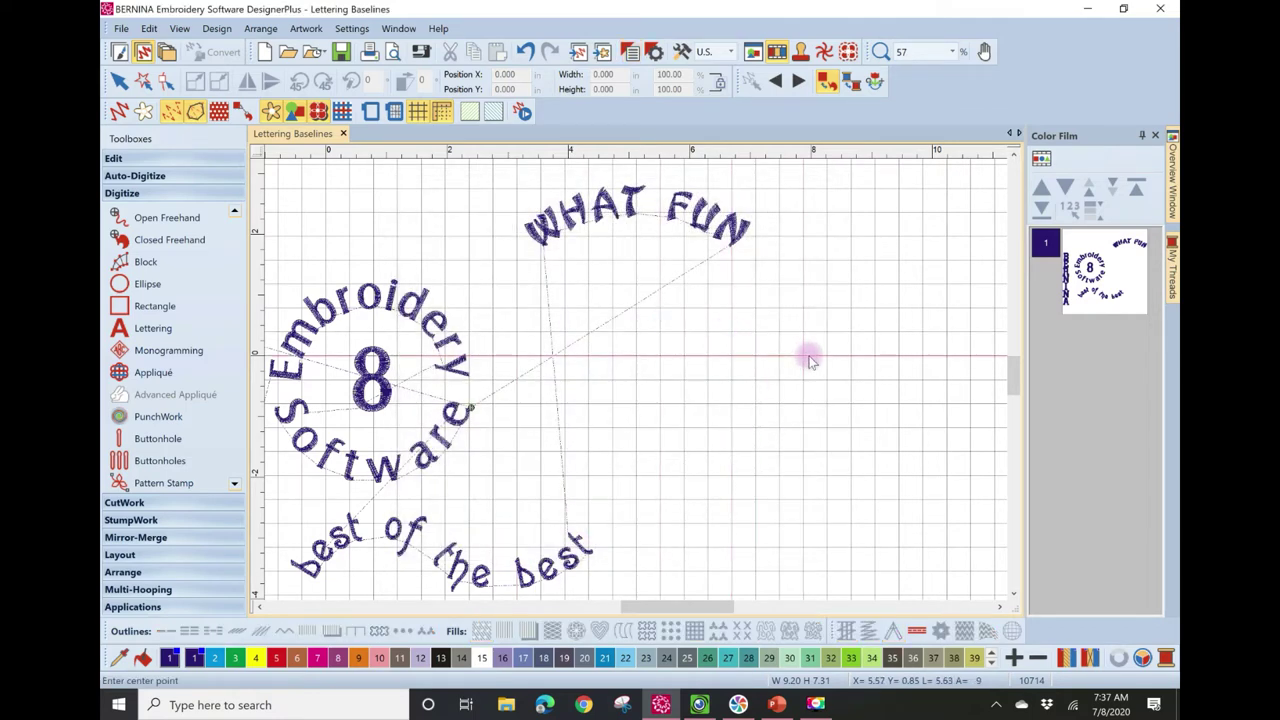
- Place the second lettering on an oval baseline, with its first circumference point about 2 in below the center
left_click(805, 357)
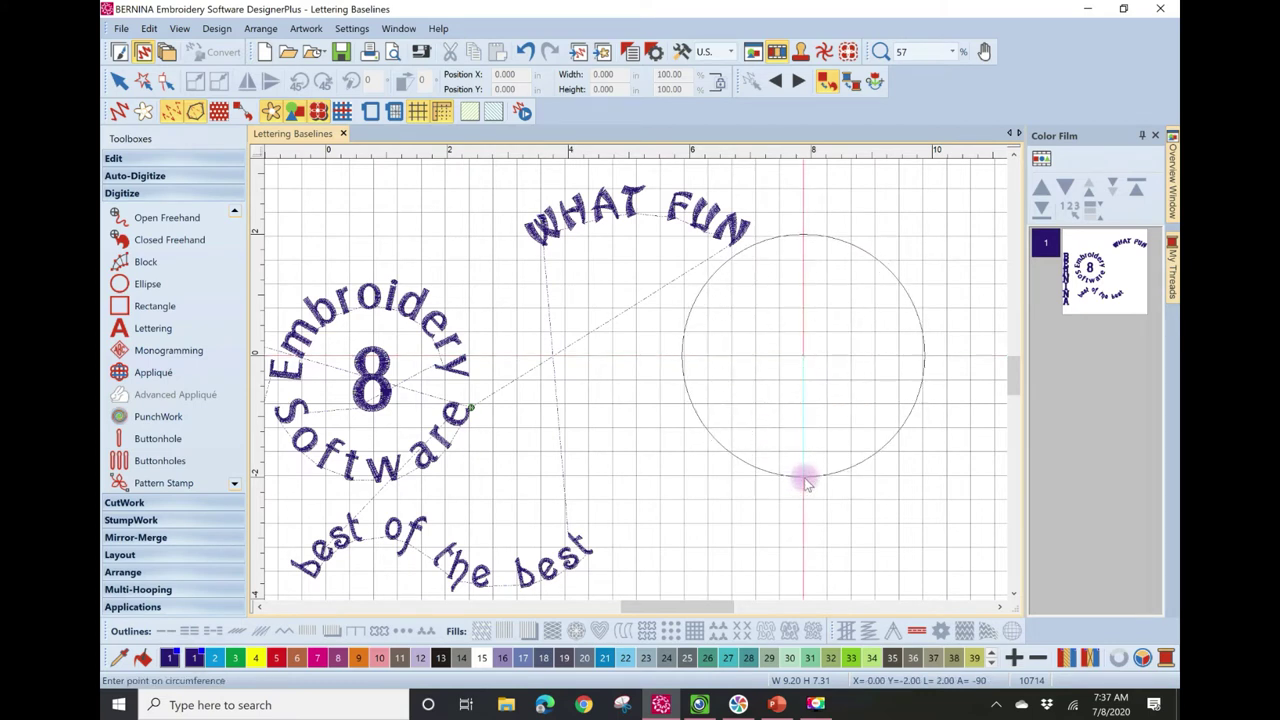
left_click(806, 479)
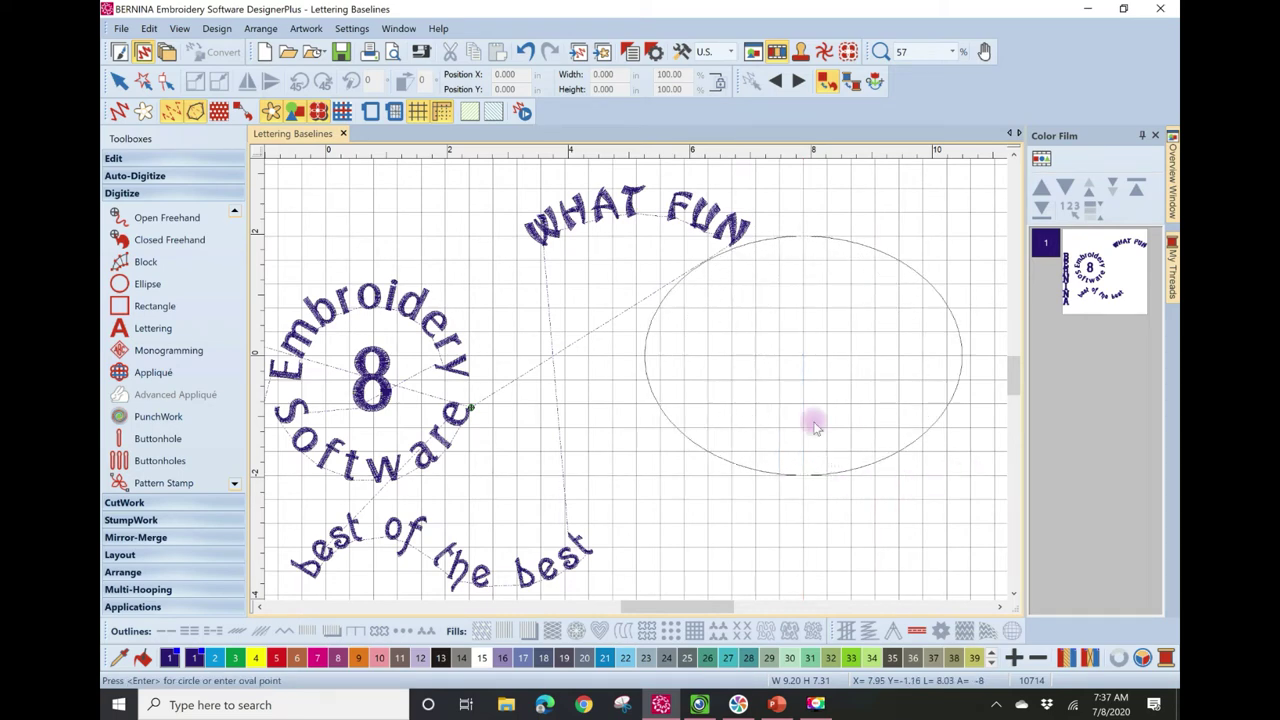
left_click(931, 410)
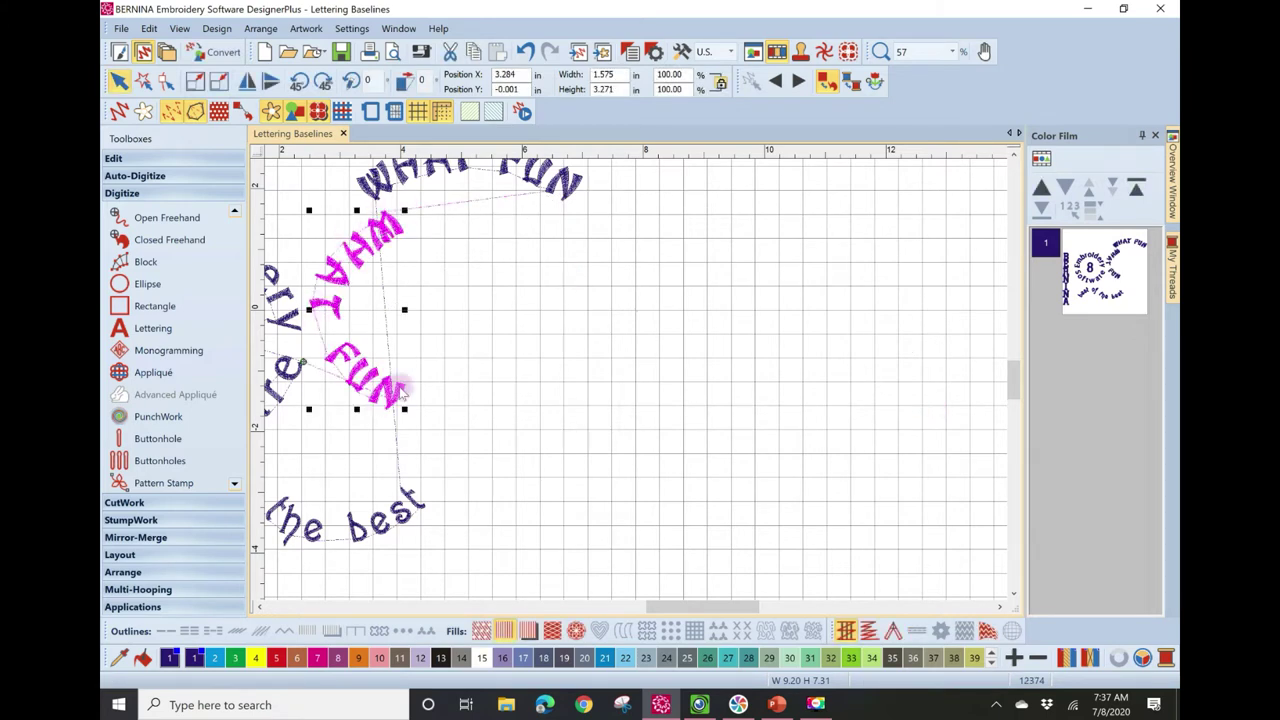
- Rotate the new "WHAT FUN" lettering 90° counterclockwise and move it beneath the arched "WHAT FUN"
left_click(301, 82)
left_click(301, 82)
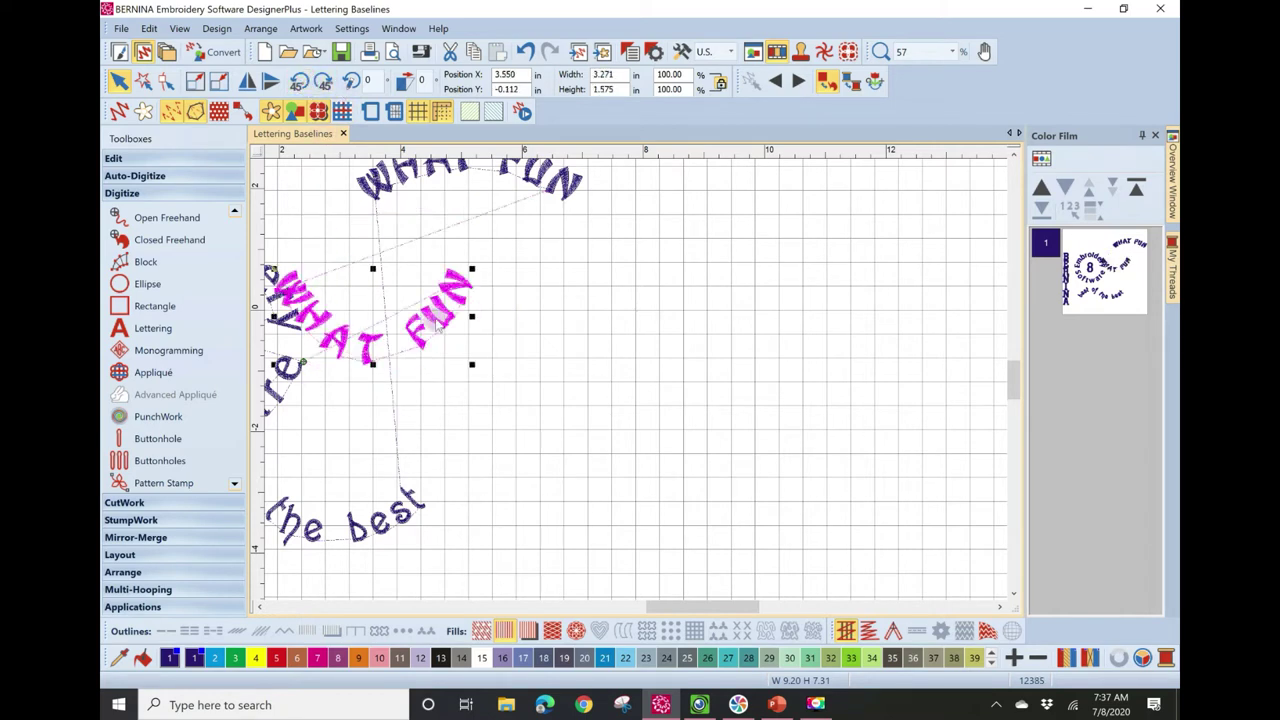
left_click_drag(328, 346, 441, 326)
left_click(504, 456)
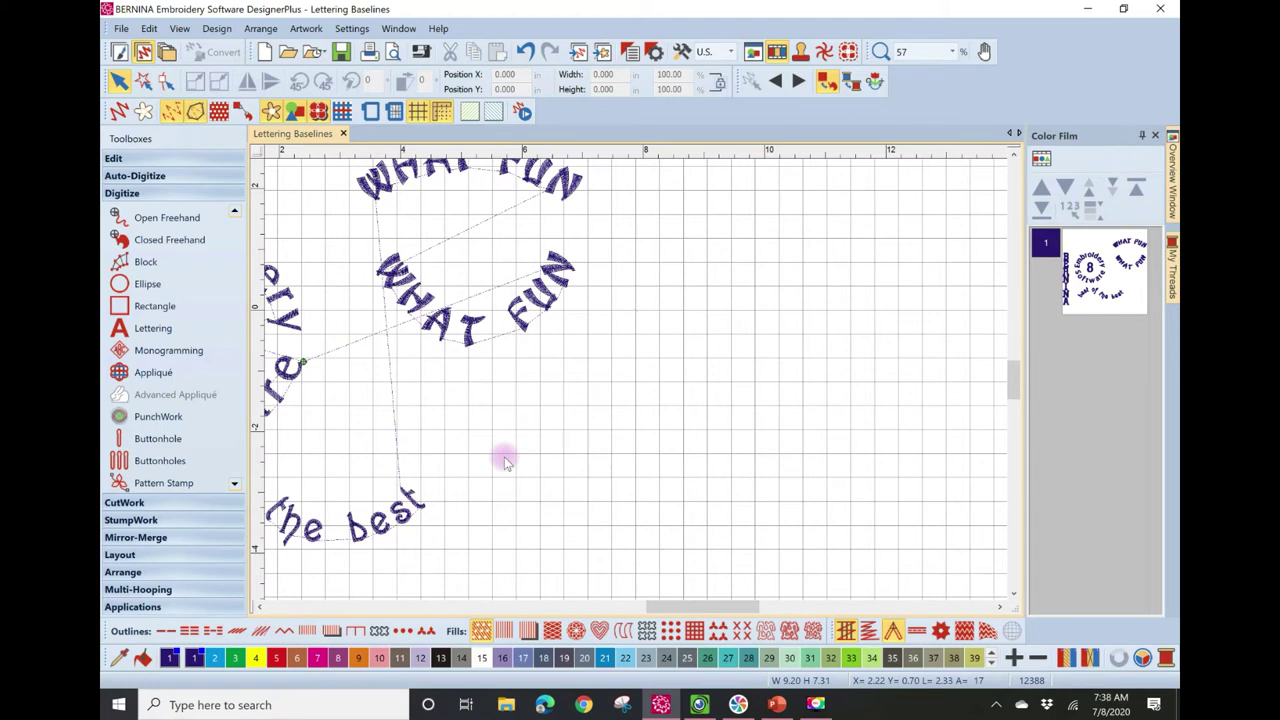
right_click(504, 456)
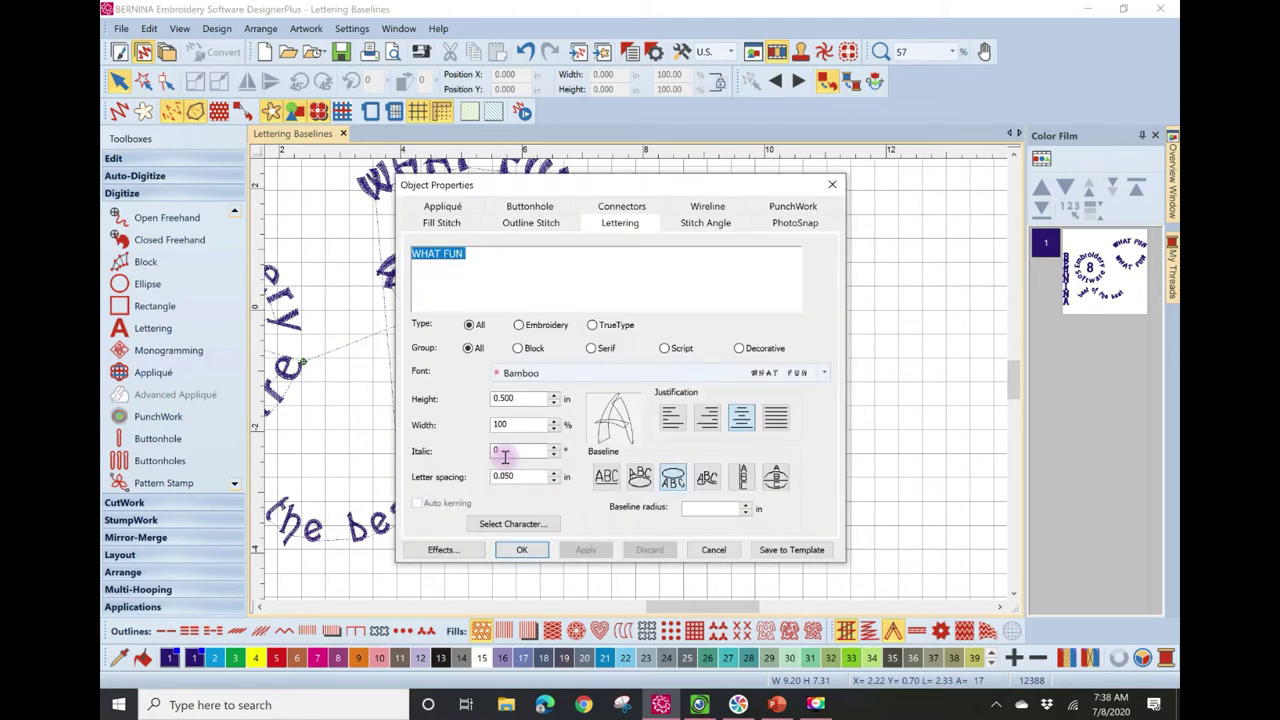
left_click(608, 482)
left_click(636, 481)
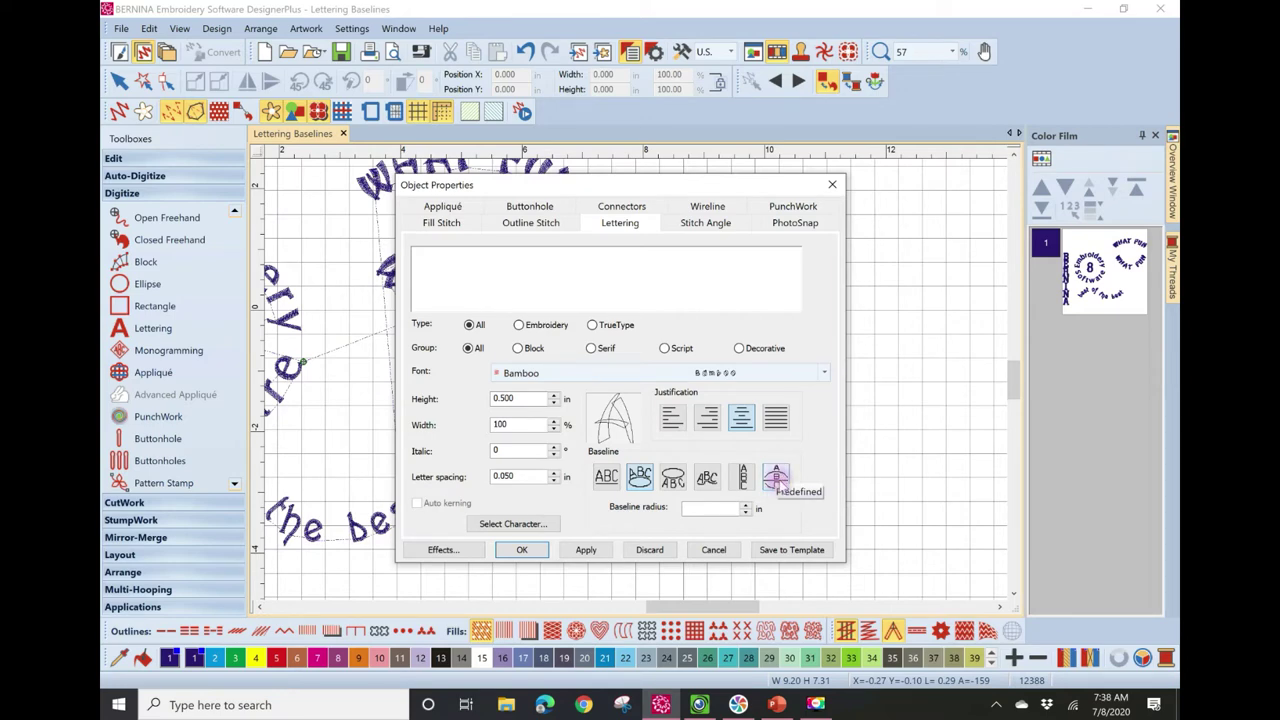
left_click(710, 550)
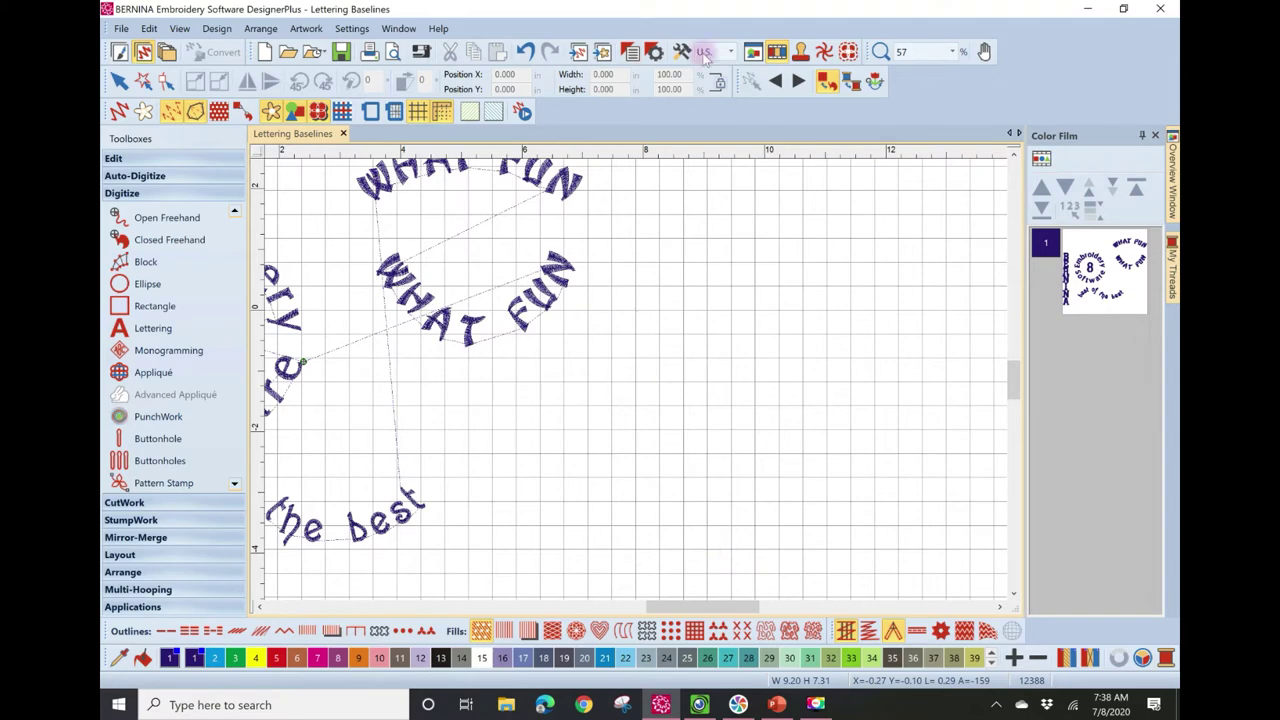
- Save and close the Lettering Baselines design, and create a new blank design
left_click(952, 51)
left_click(897, 95)
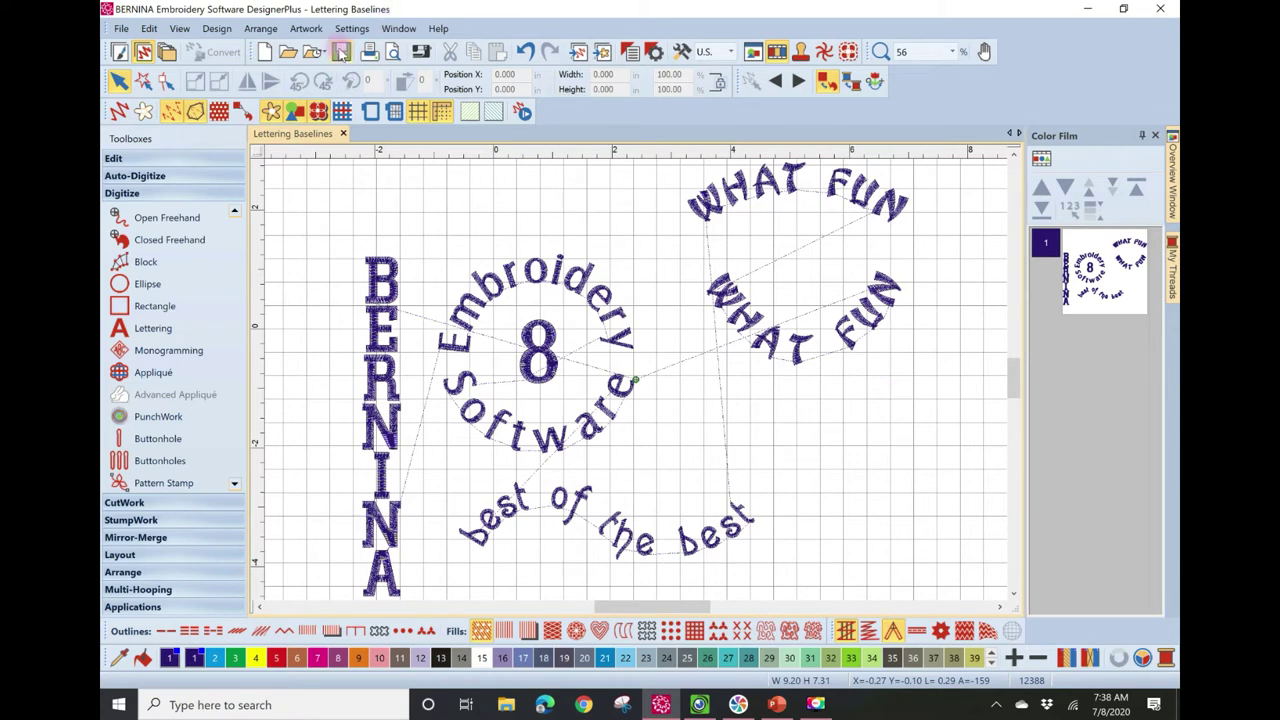
left_click(344, 134)
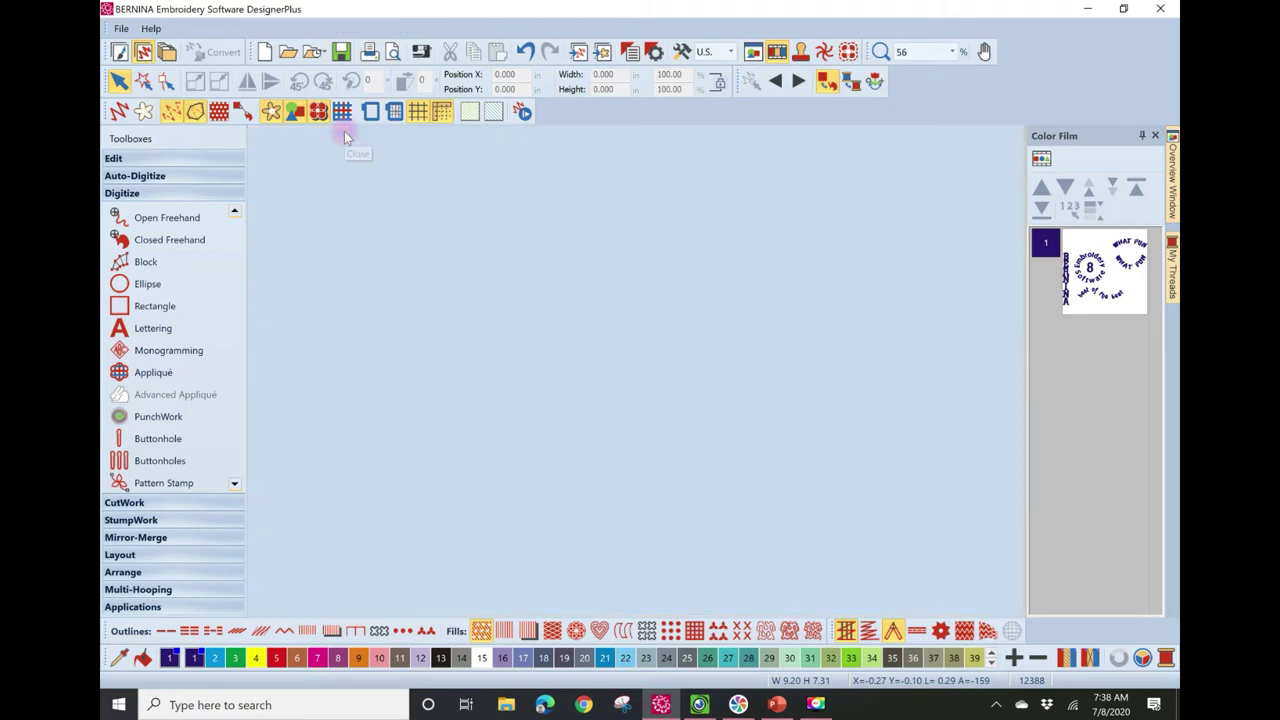
left_click(264, 53)
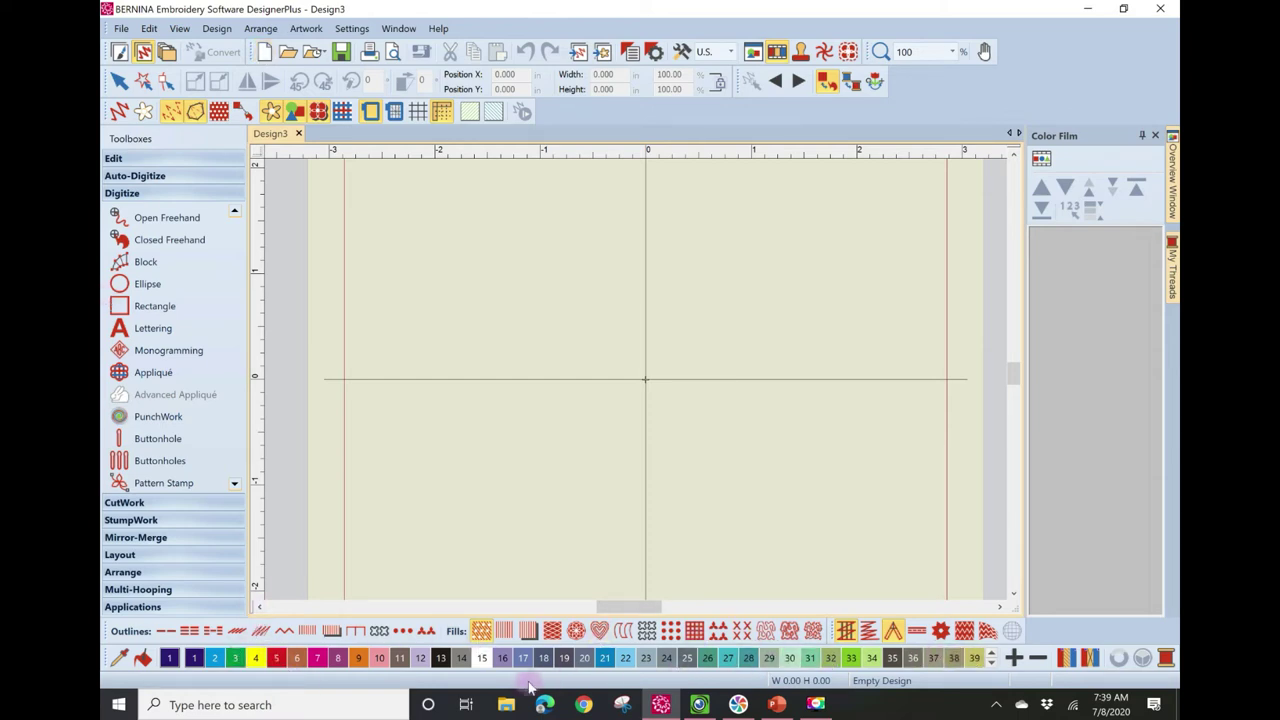
- Start inserting an embroidery file, go up to the BERNINA 8 Embroidery folder, and move the dialog nearer the middle of the workspace
left_click(558, 391)
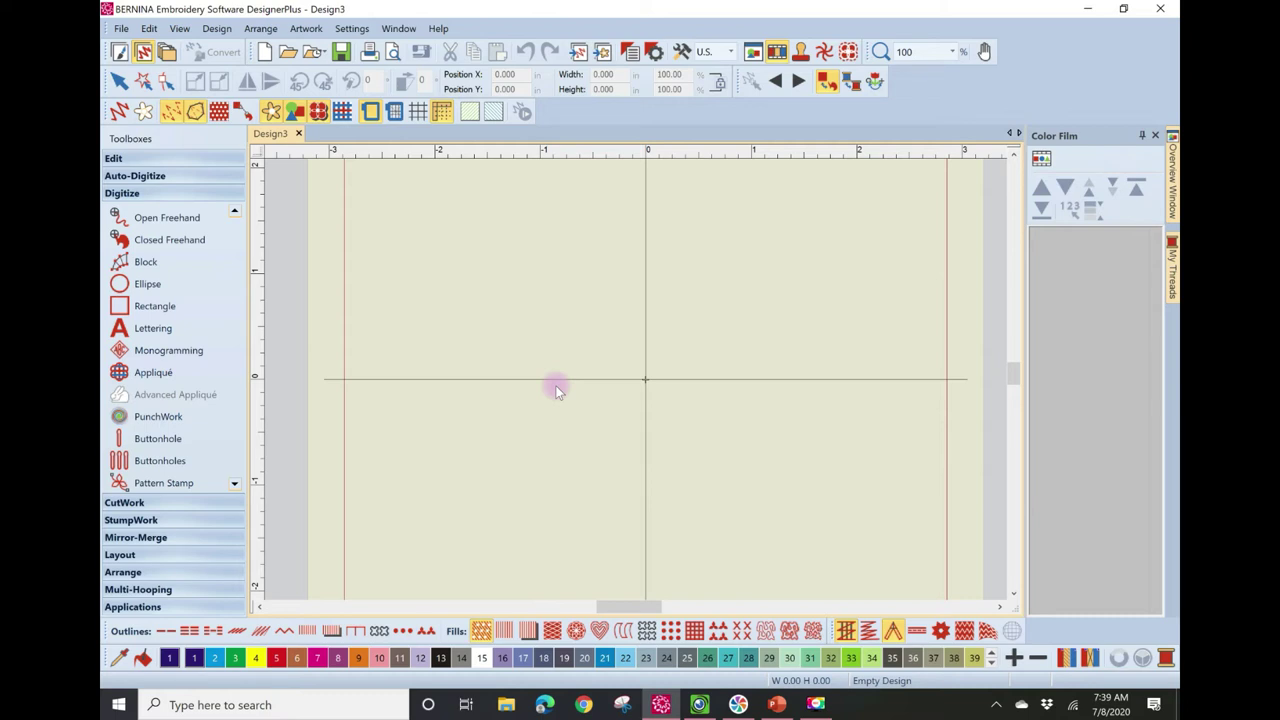
left_click(579, 53)
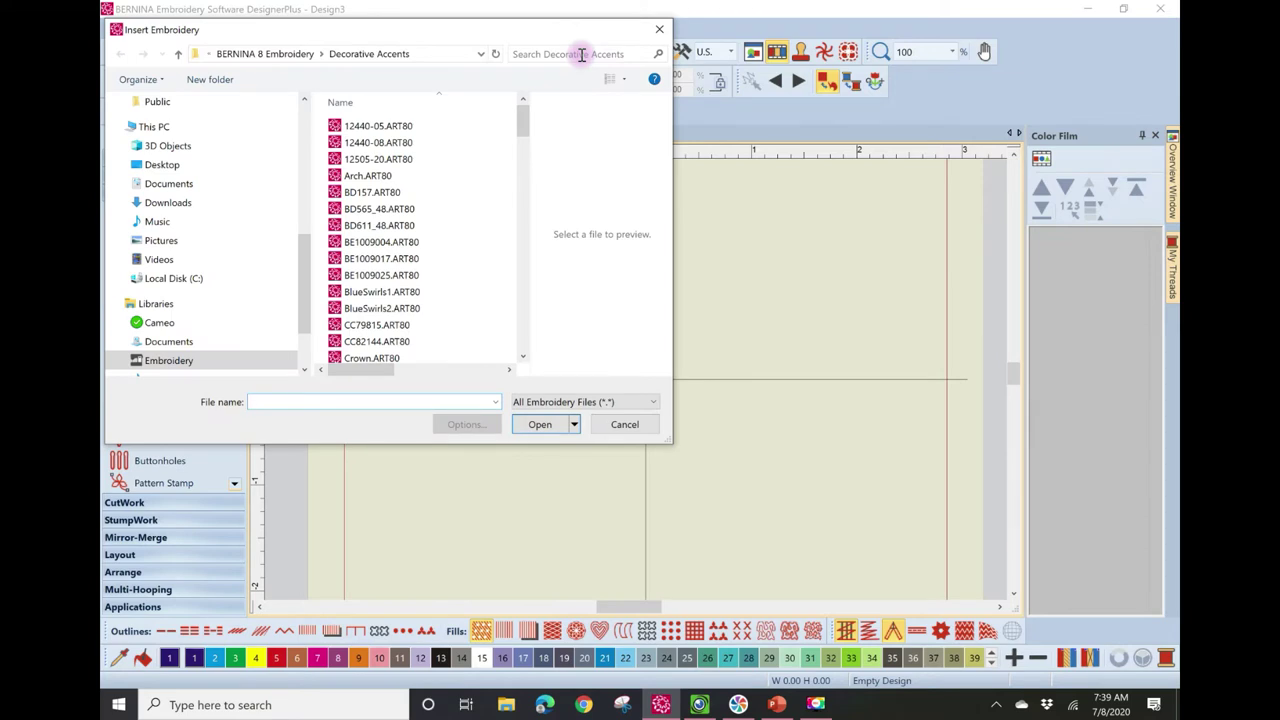
left_click(255, 54)
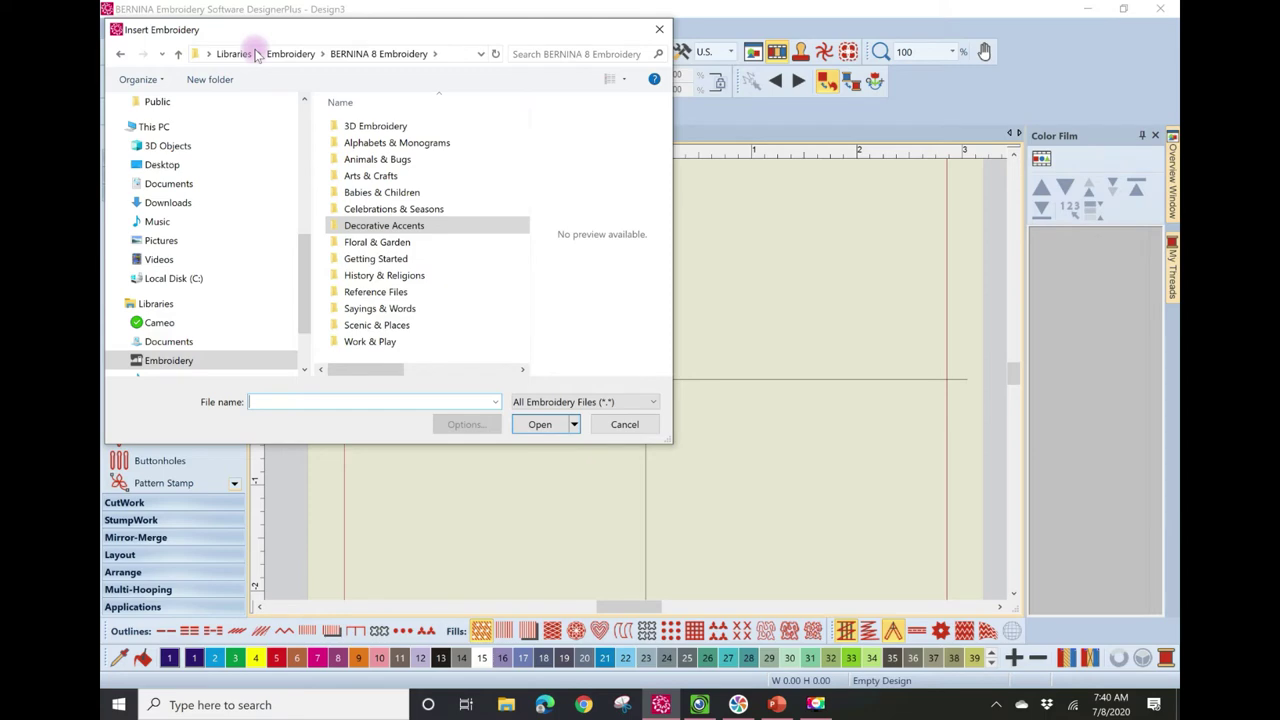
left_click_drag(291, 36, 507, 109)
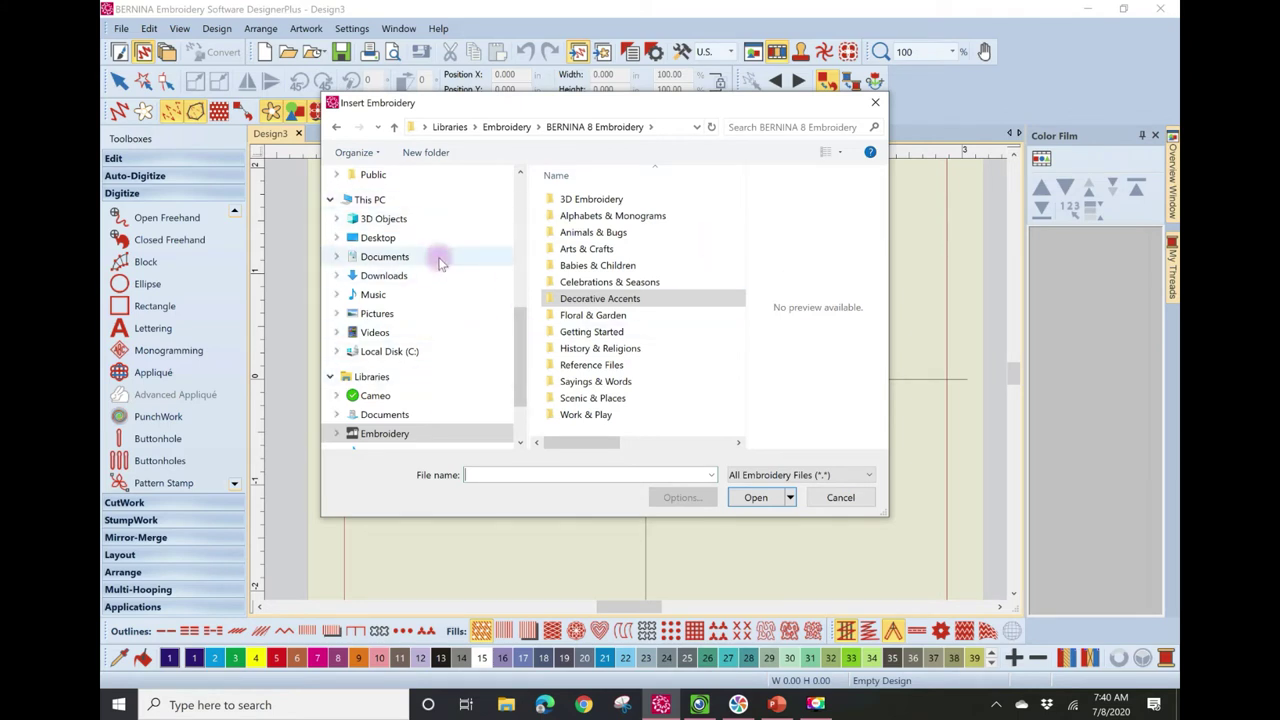
- Collapse the This PC, Libraries, OneDrive and Quick access branches of the folder tree
left_click(330, 201)
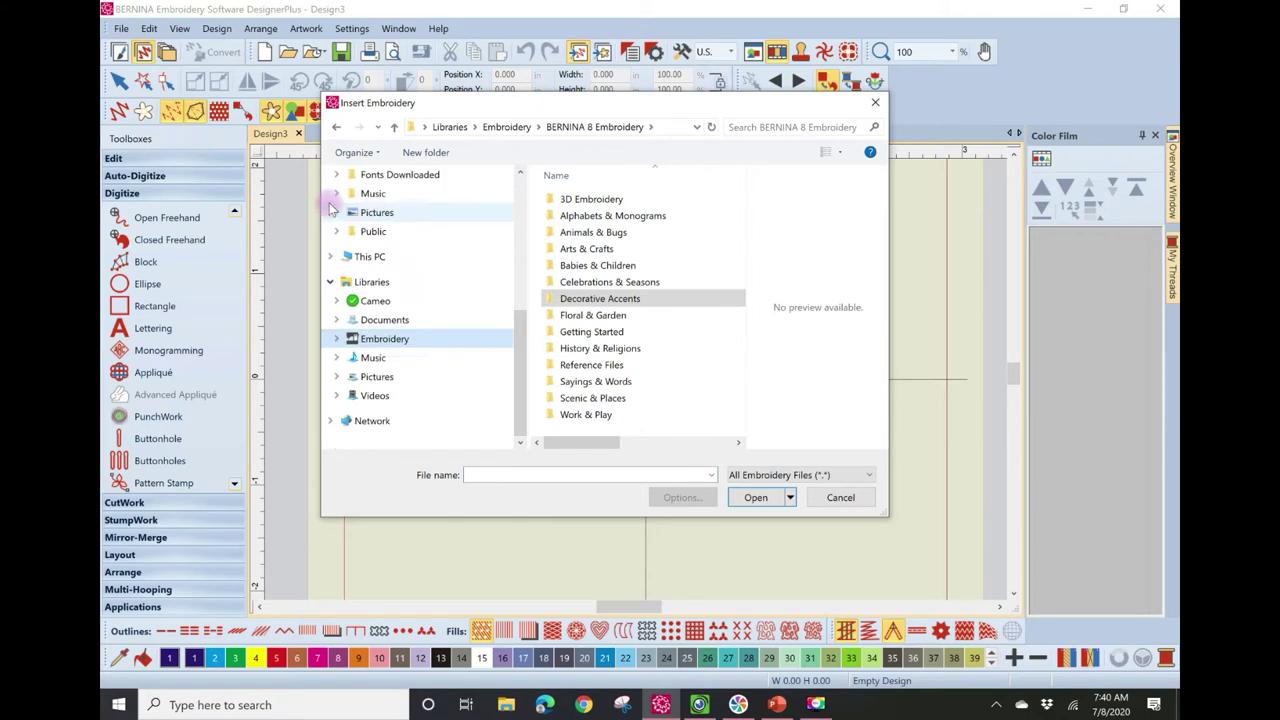
left_click(330, 282)
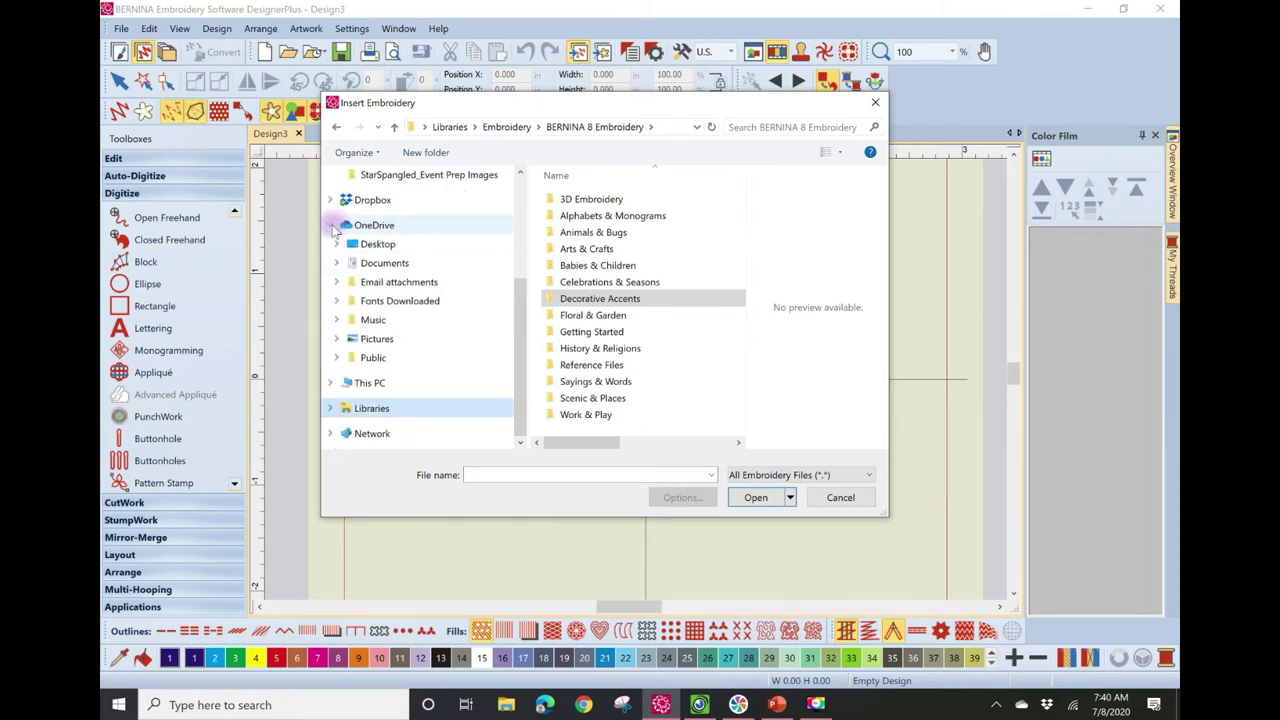
left_click(334, 226)
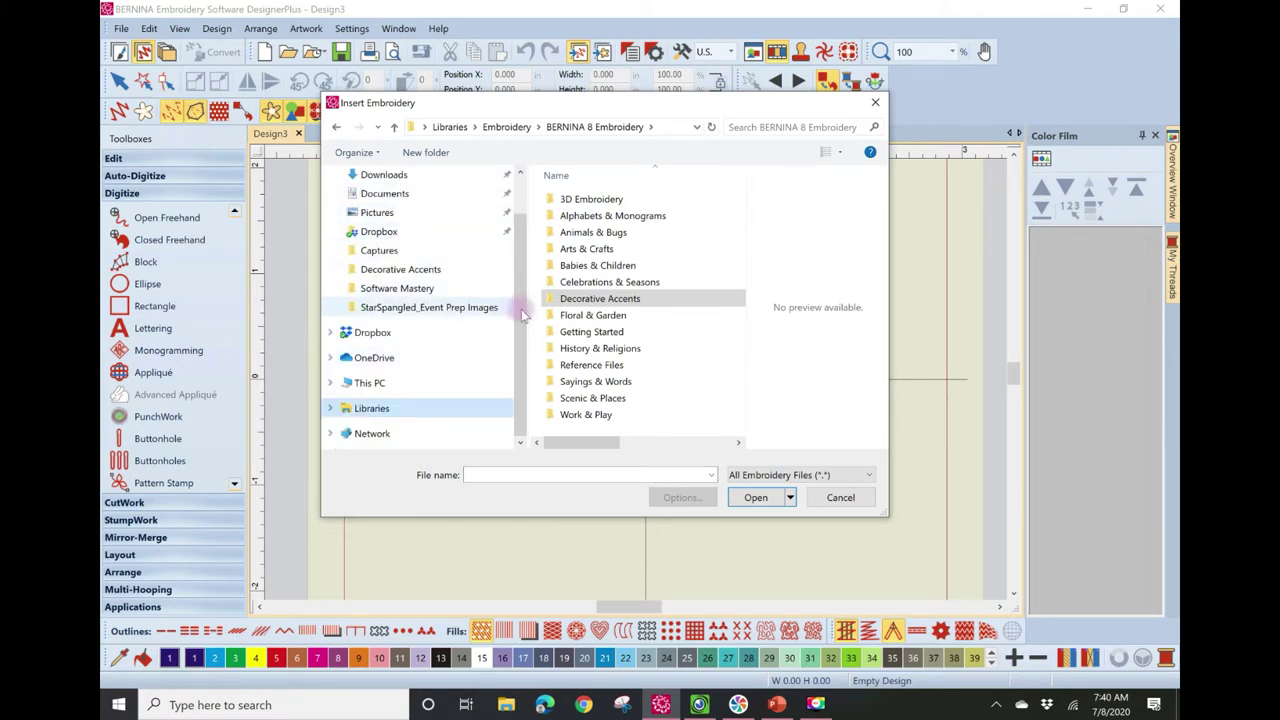
scroll(425, 250, "up", 2)
left_click(330, 187)
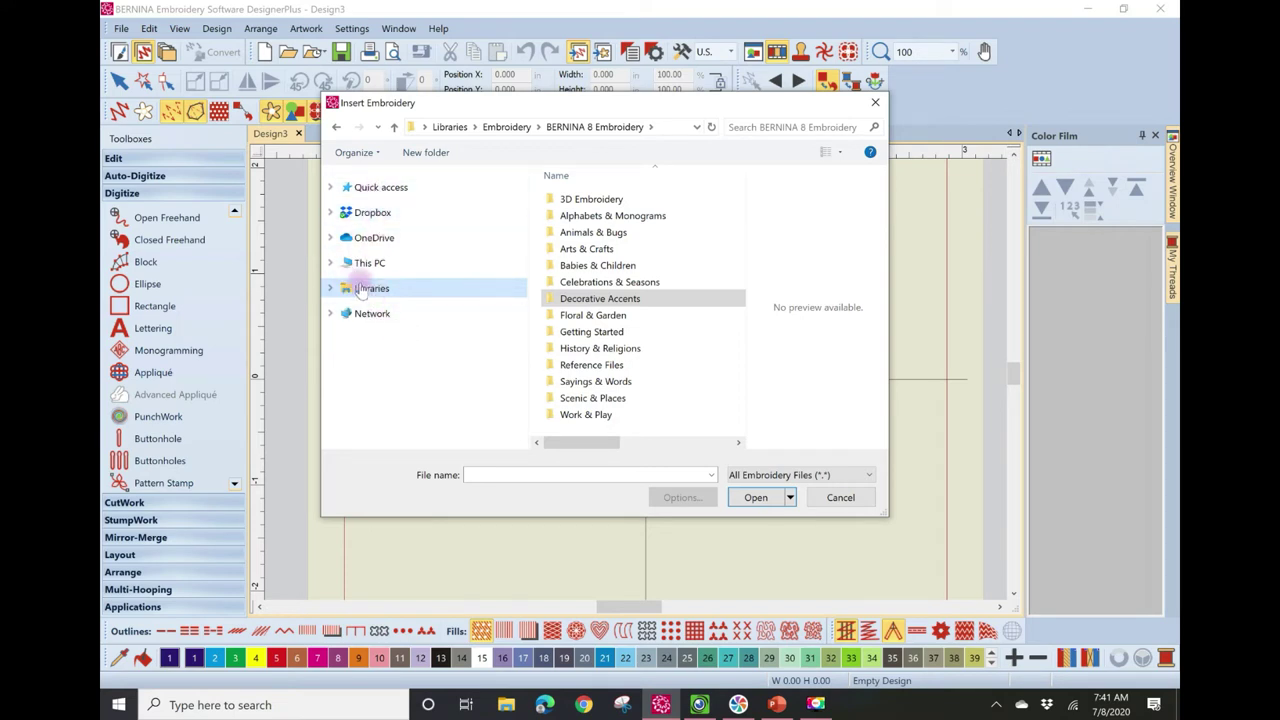
left_click(328, 261)
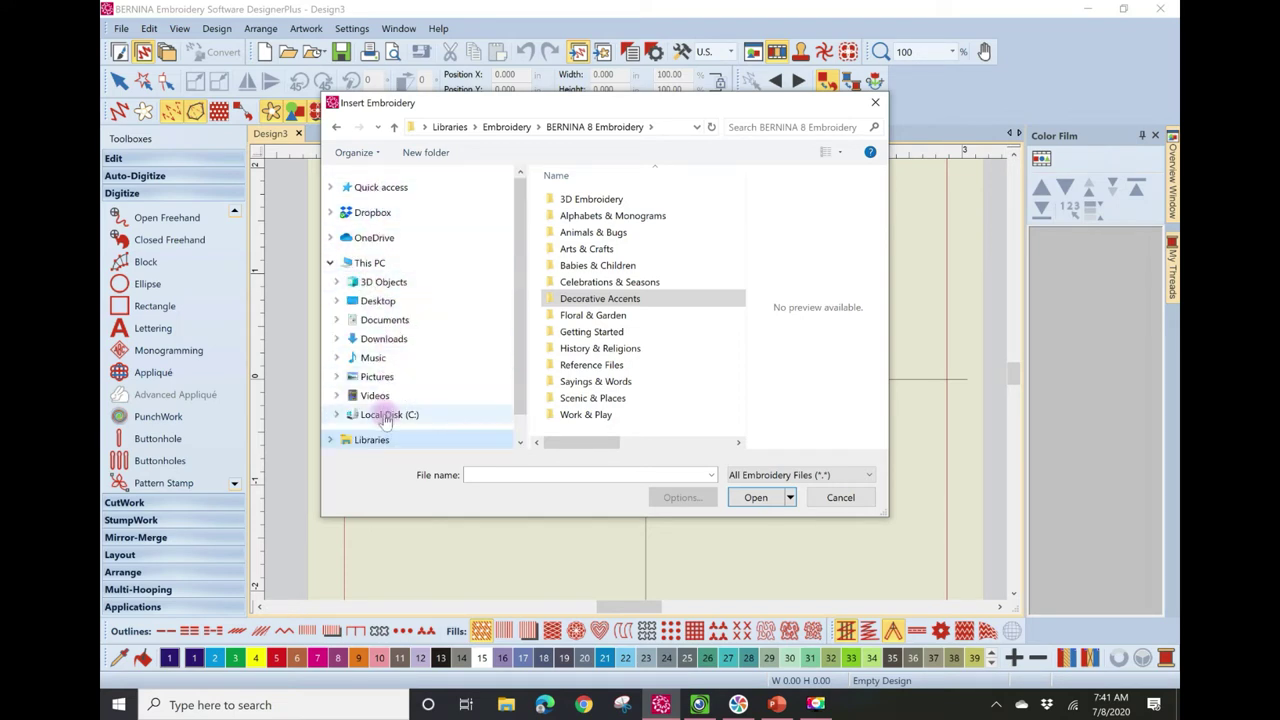
left_click(330, 262)
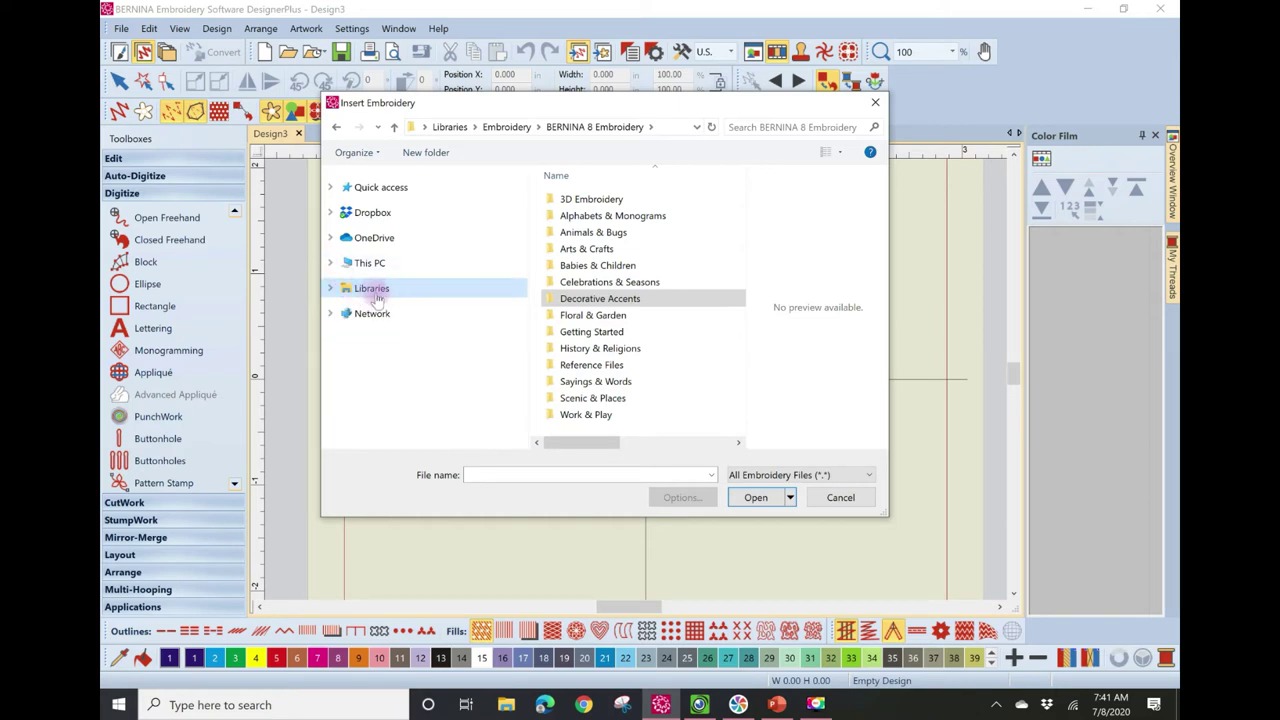
right_click(355, 365)
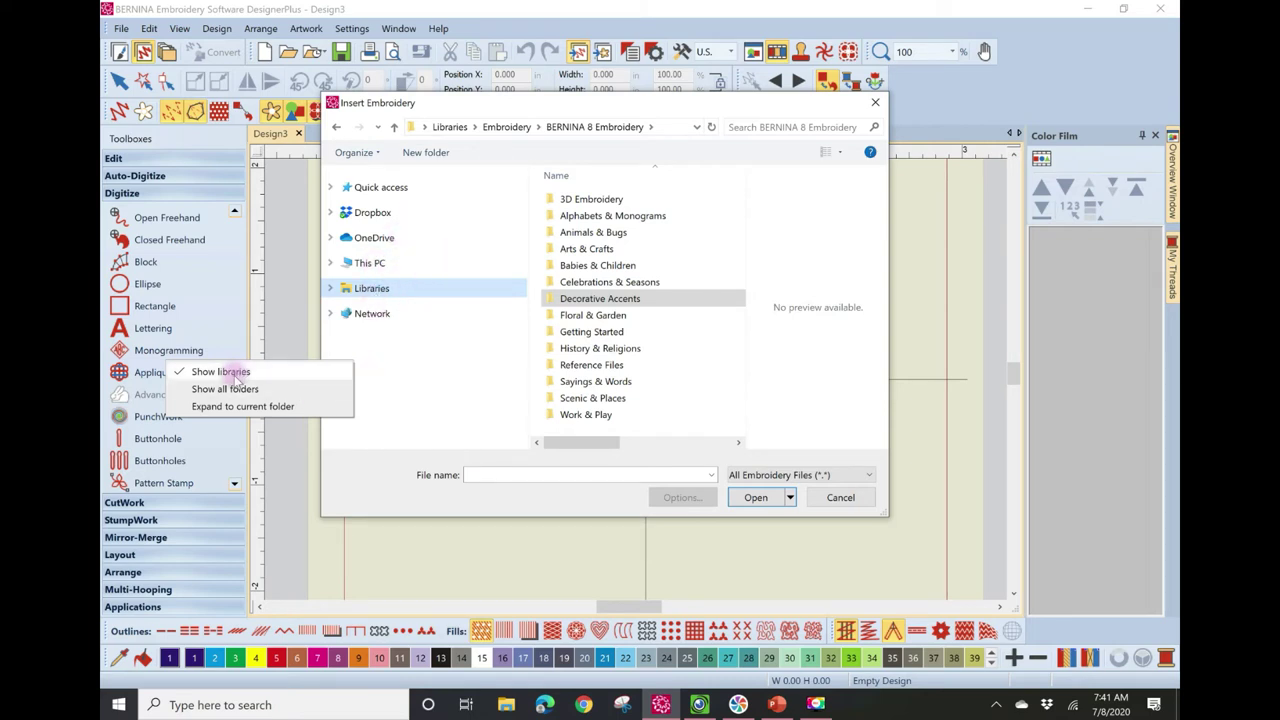
left_click(419, 342)
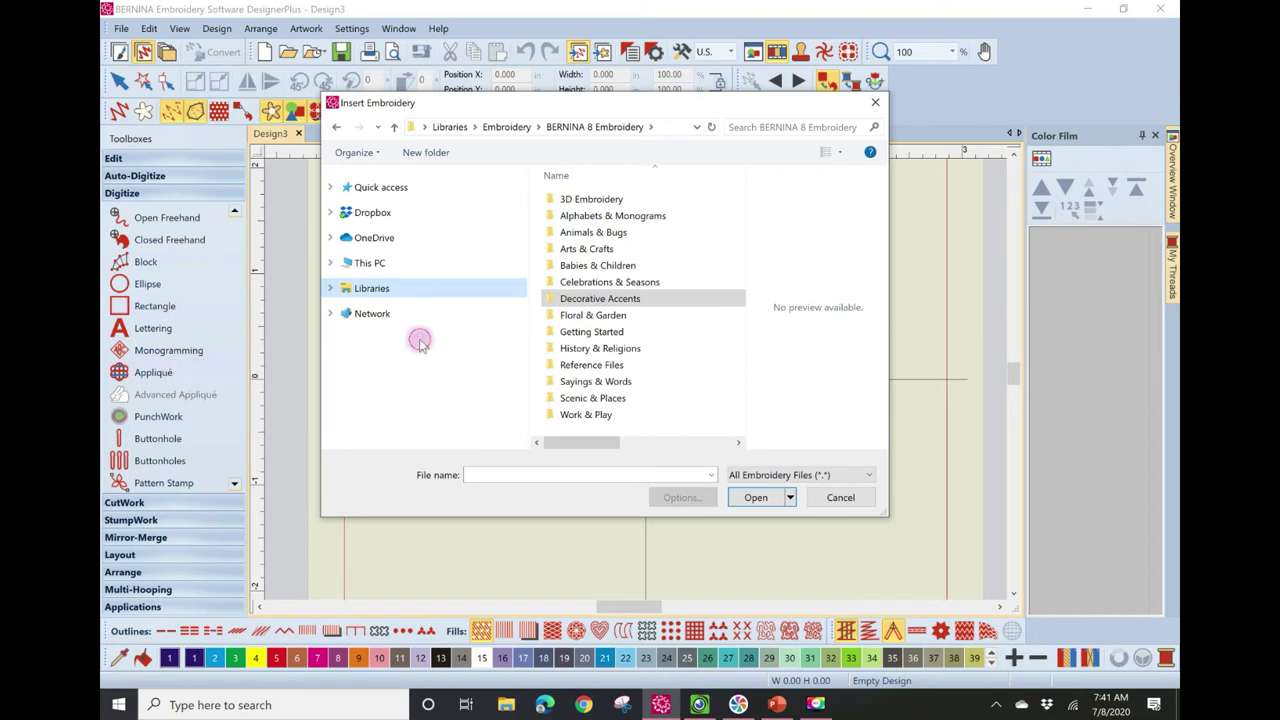
- Open the Embroidery library and collapse its Embroidery Designs group
left_click(338, 290)
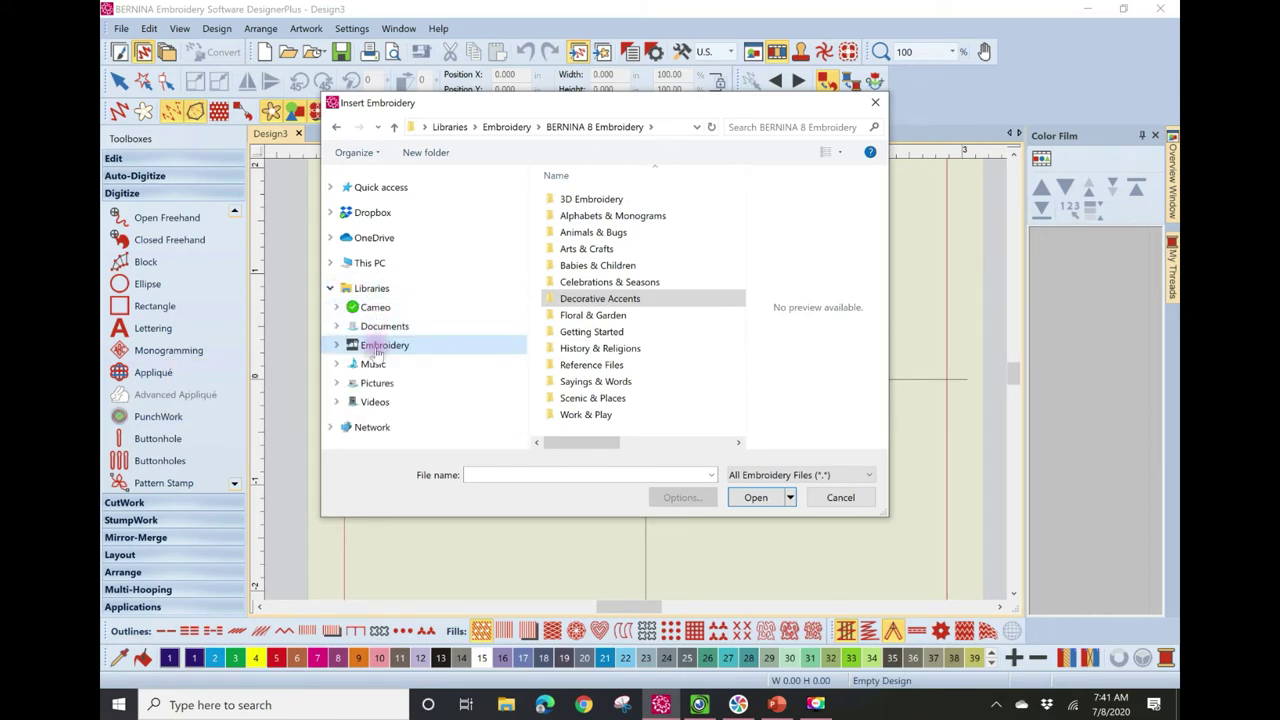
left_click(377, 350)
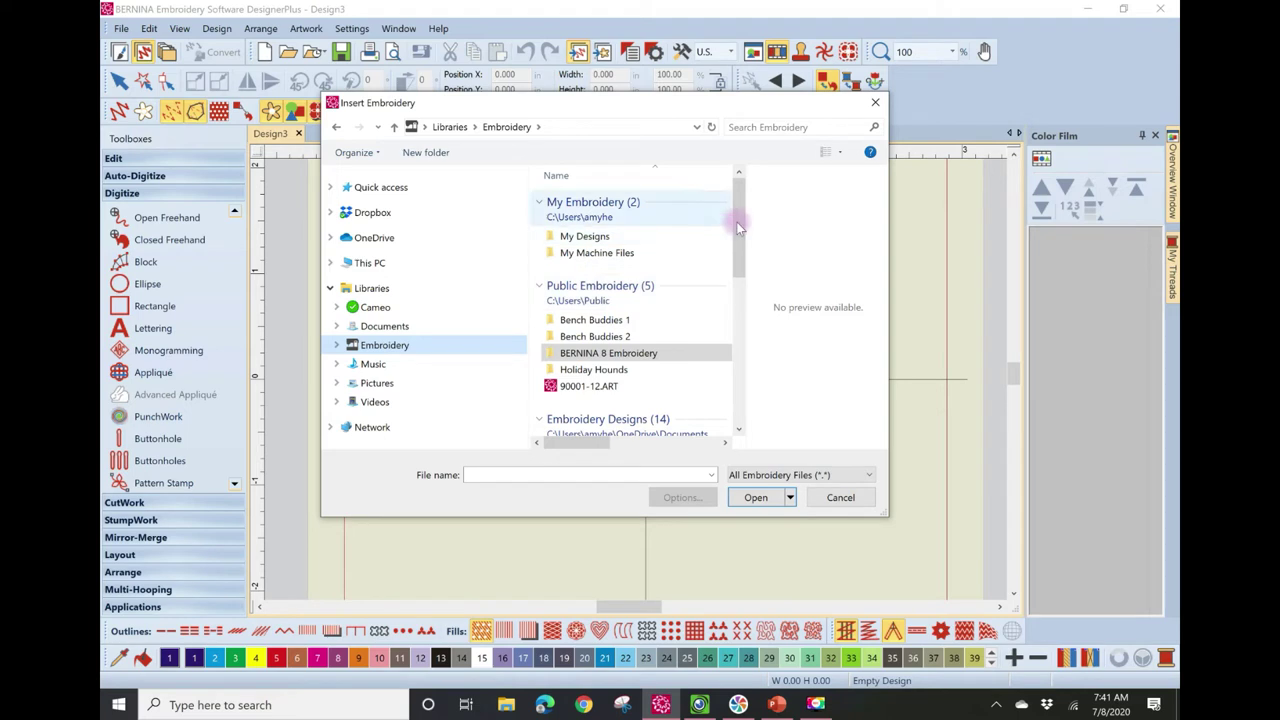
mouse_move(743, 231)
left_mouse_down()
mouse_move(737, 320)
mouse_move(737, 255)
left_mouse_up()
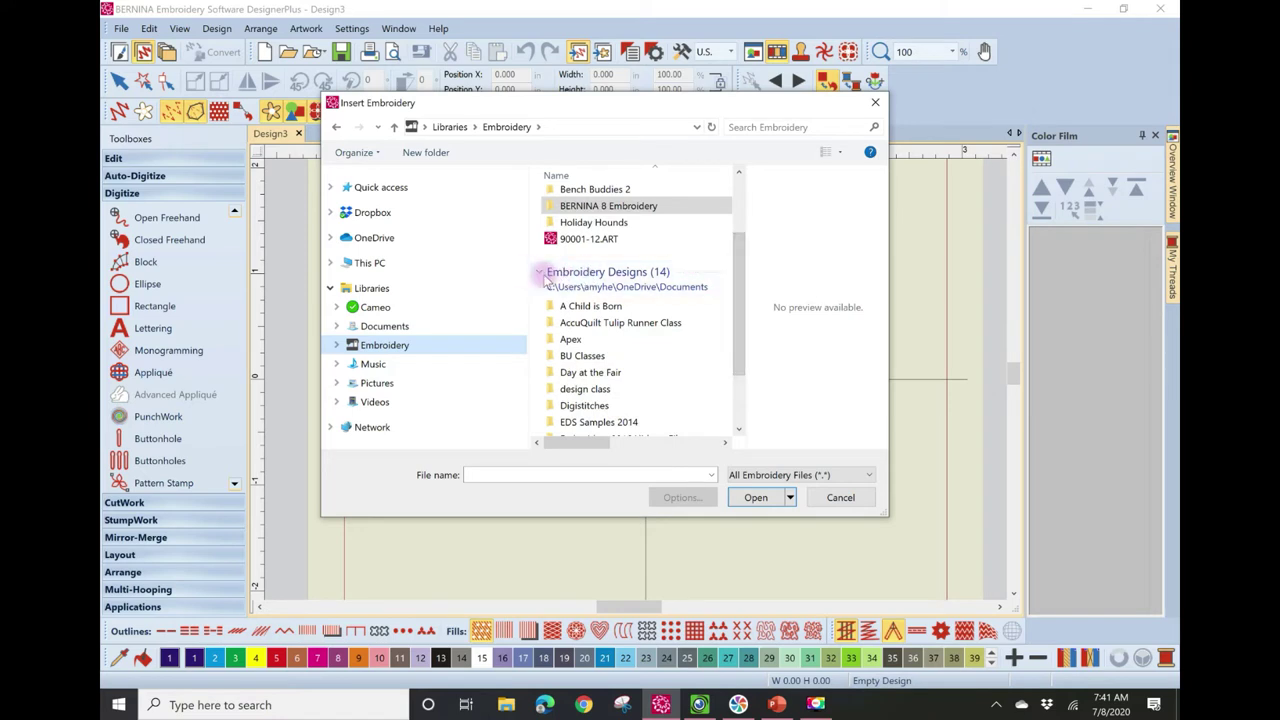
left_click(540, 272)
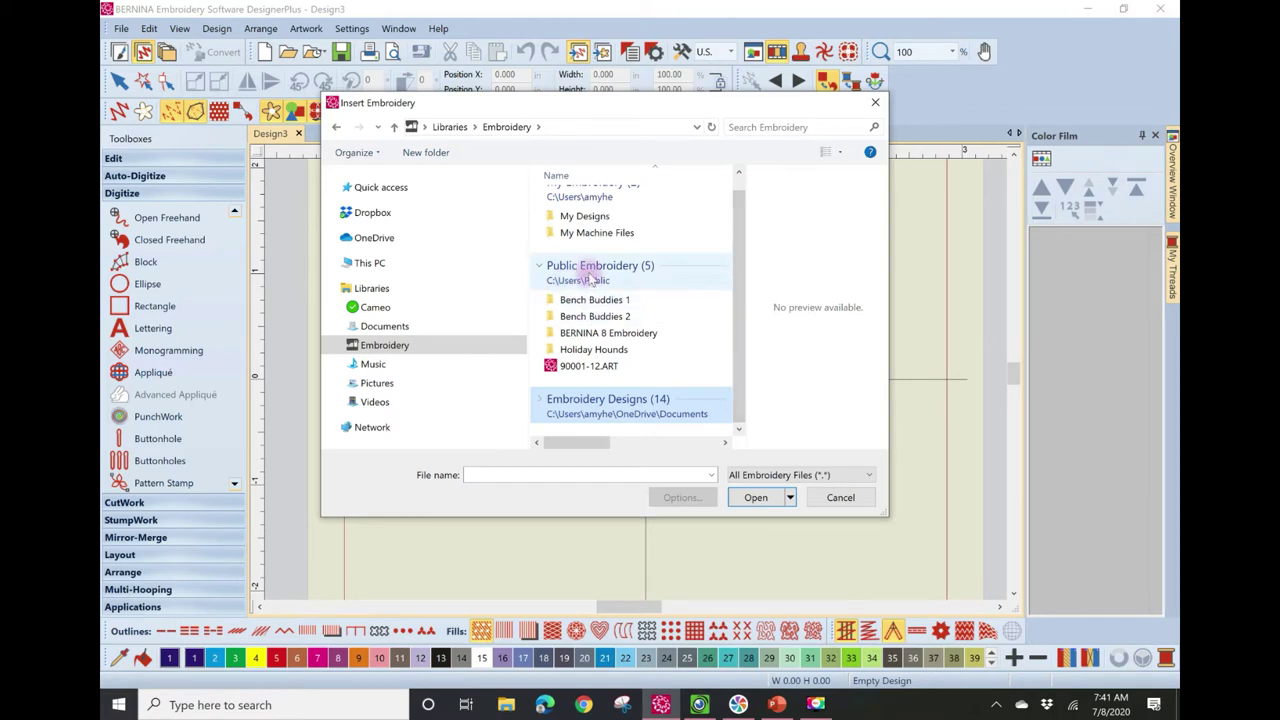
- Insert the bird design WP099.ART80 from the Animals & Bugs folder of BERNINA 8 Embroidery
double_click(630, 335)
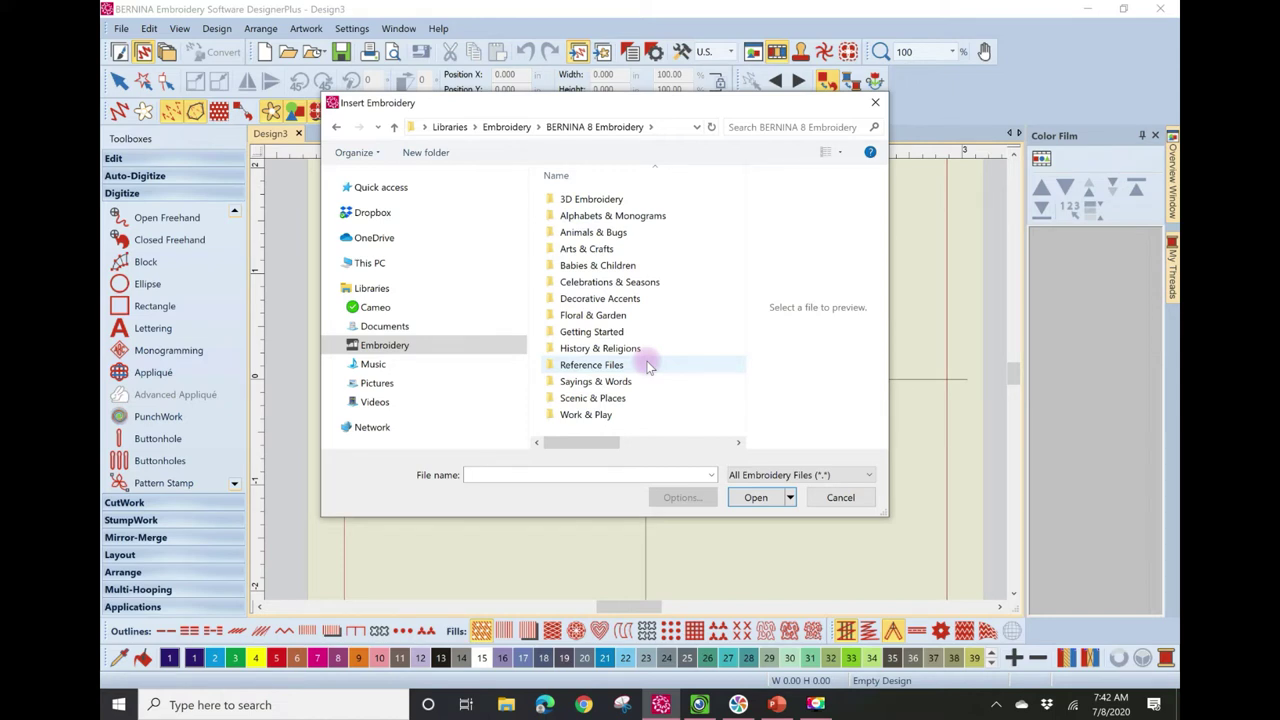
double_click(641, 234)
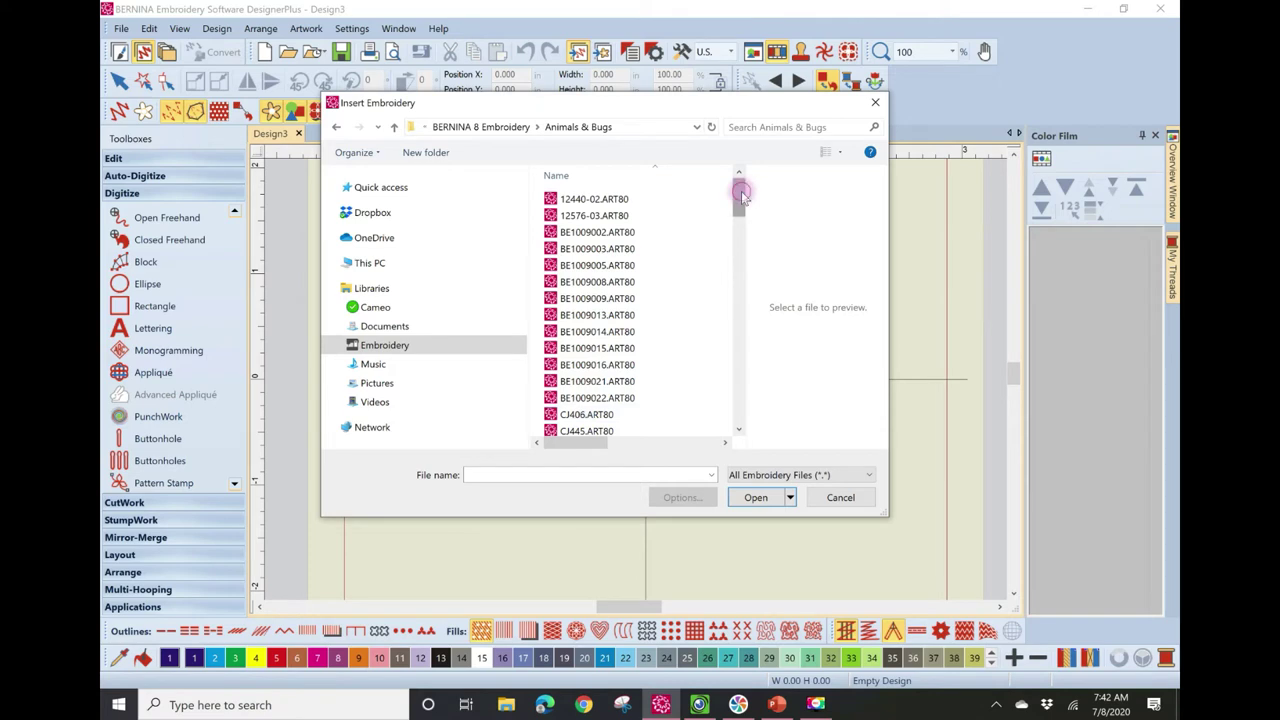
left_click_drag(741, 205, 756, 384)
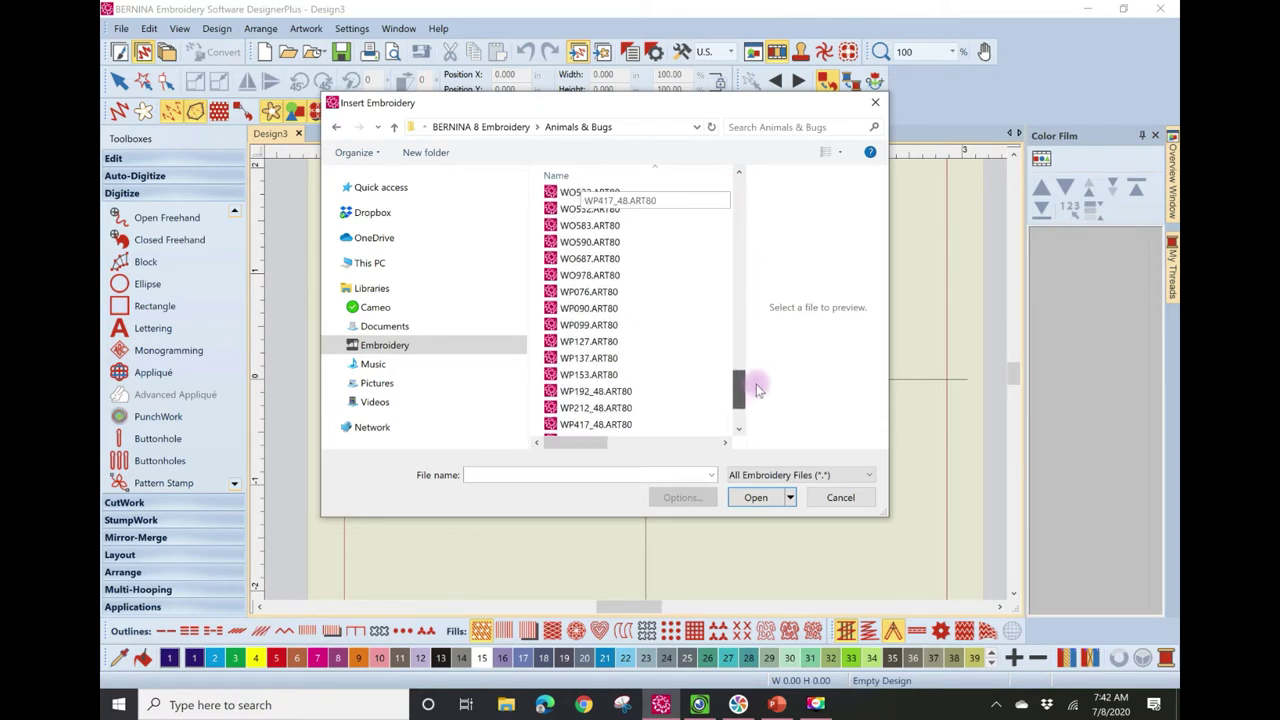
left_click(619, 325)
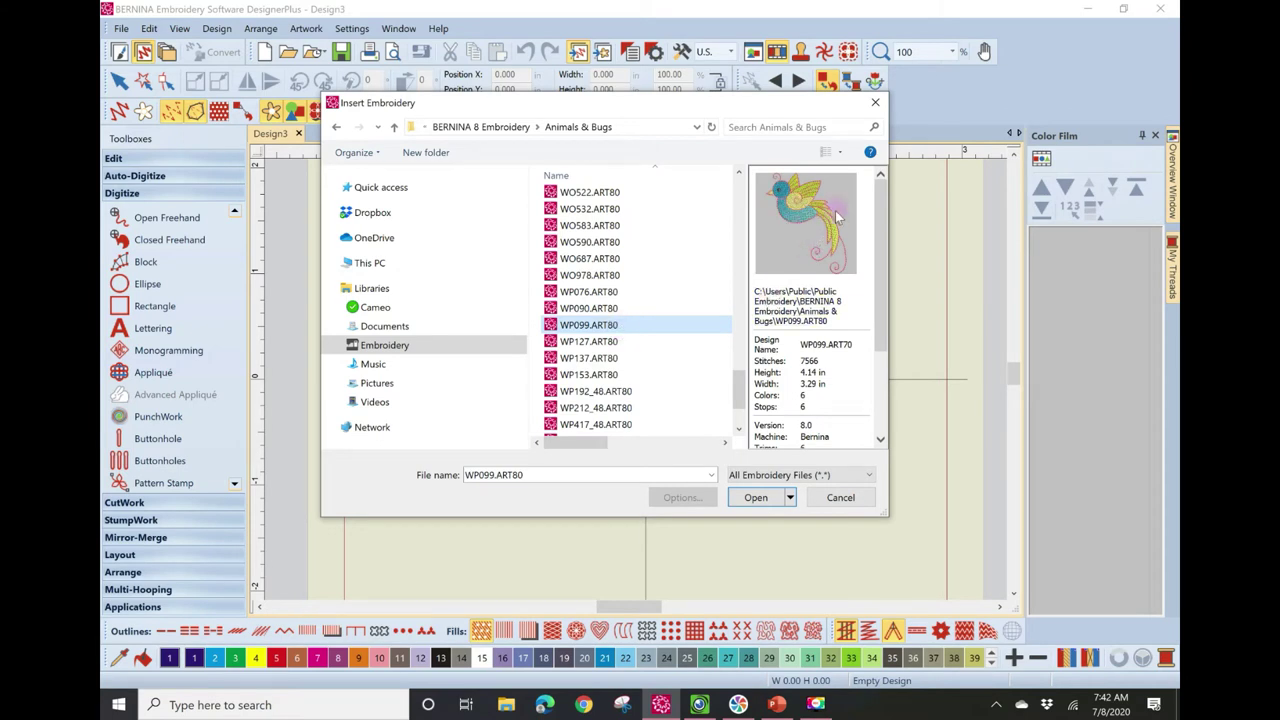
left_click(756, 500)
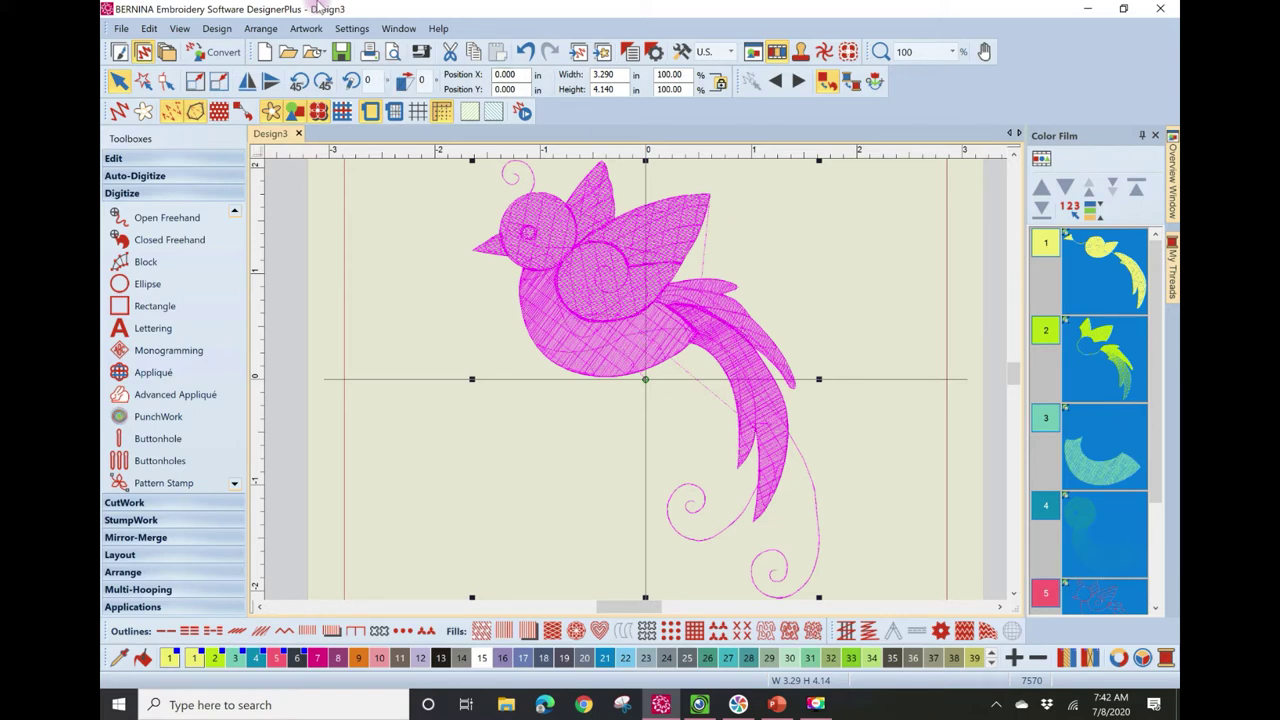
- Set the design background to the Kids T-Shirt factory article Girls Short Sleeves (Front)
left_click(214, 30)
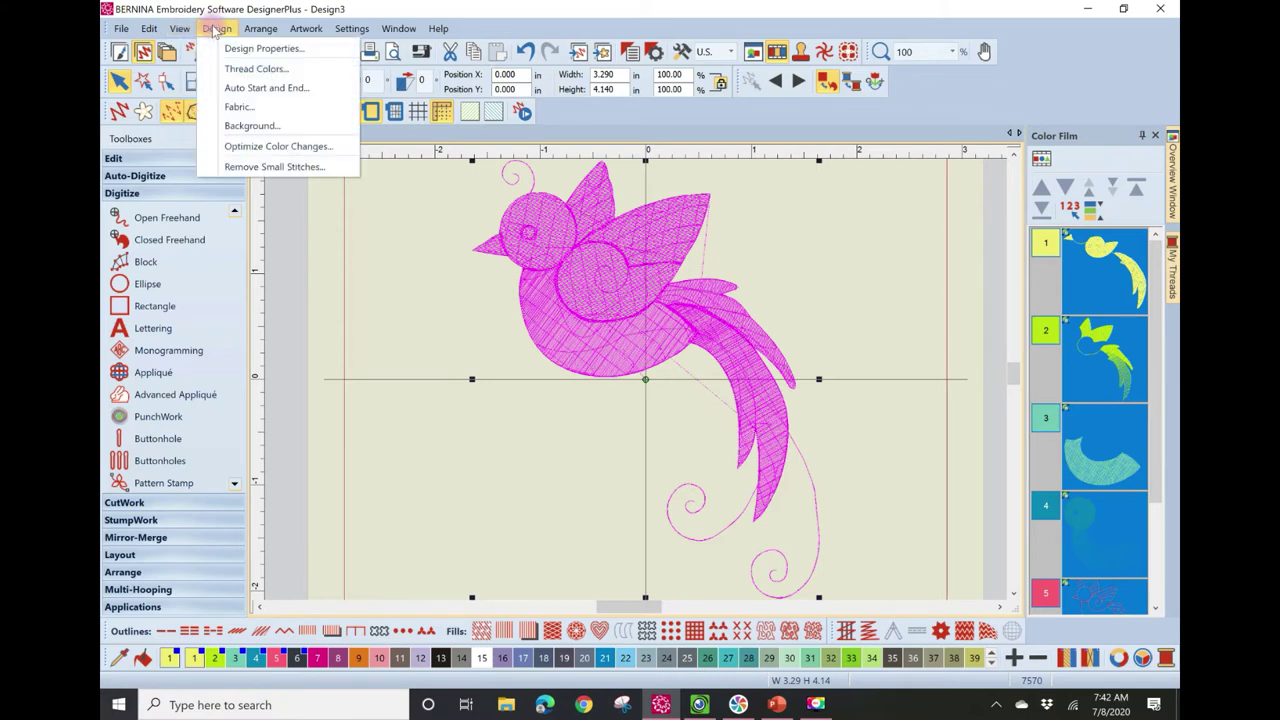
left_click(251, 126)
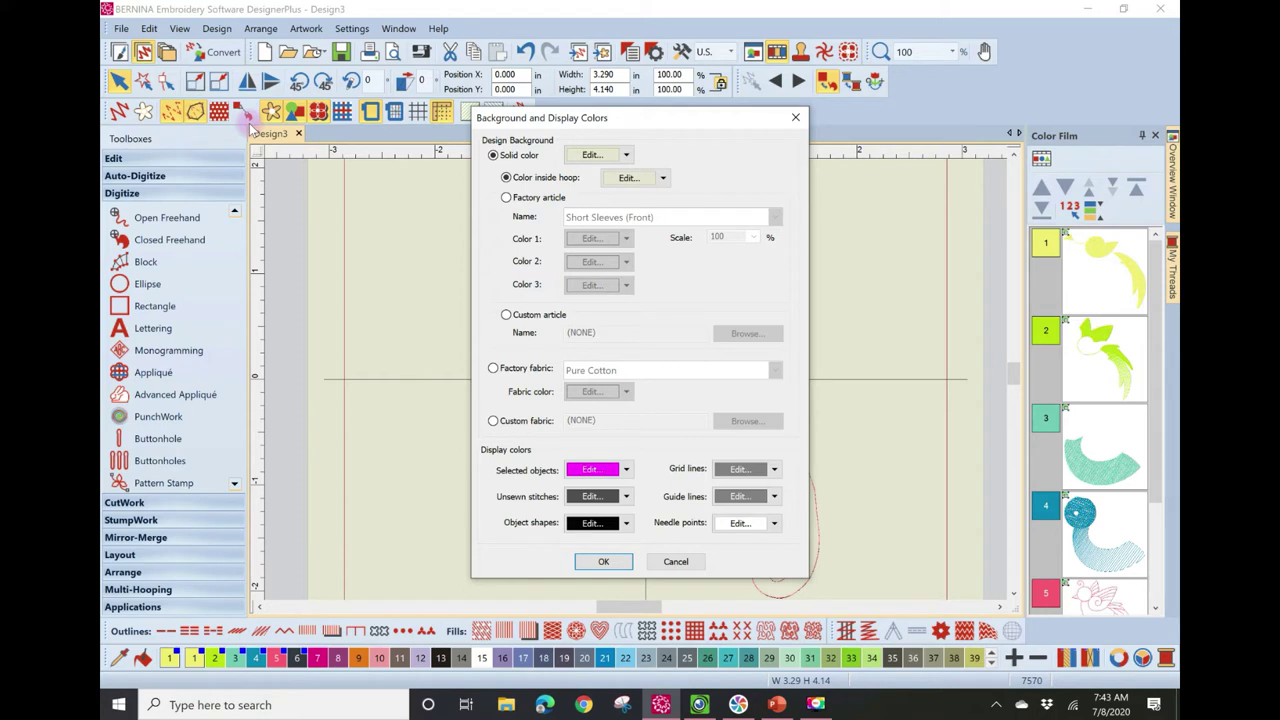
left_click(507, 198)
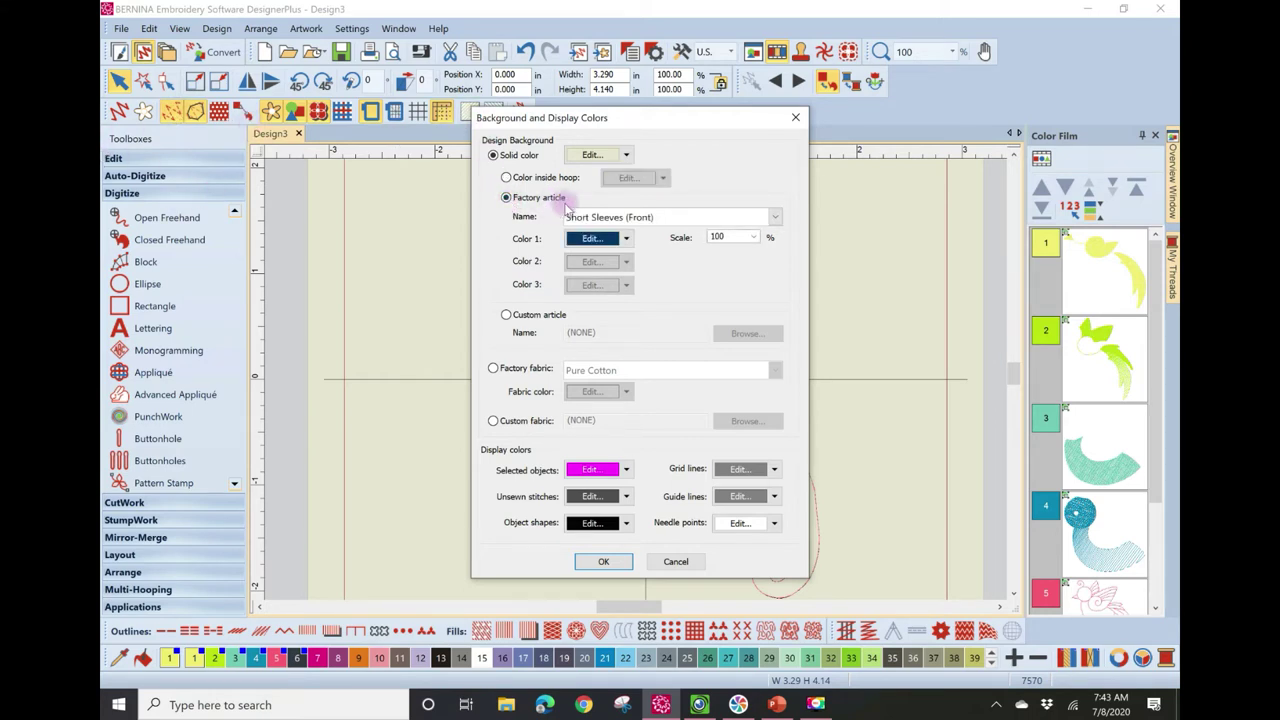
left_click(776, 218)
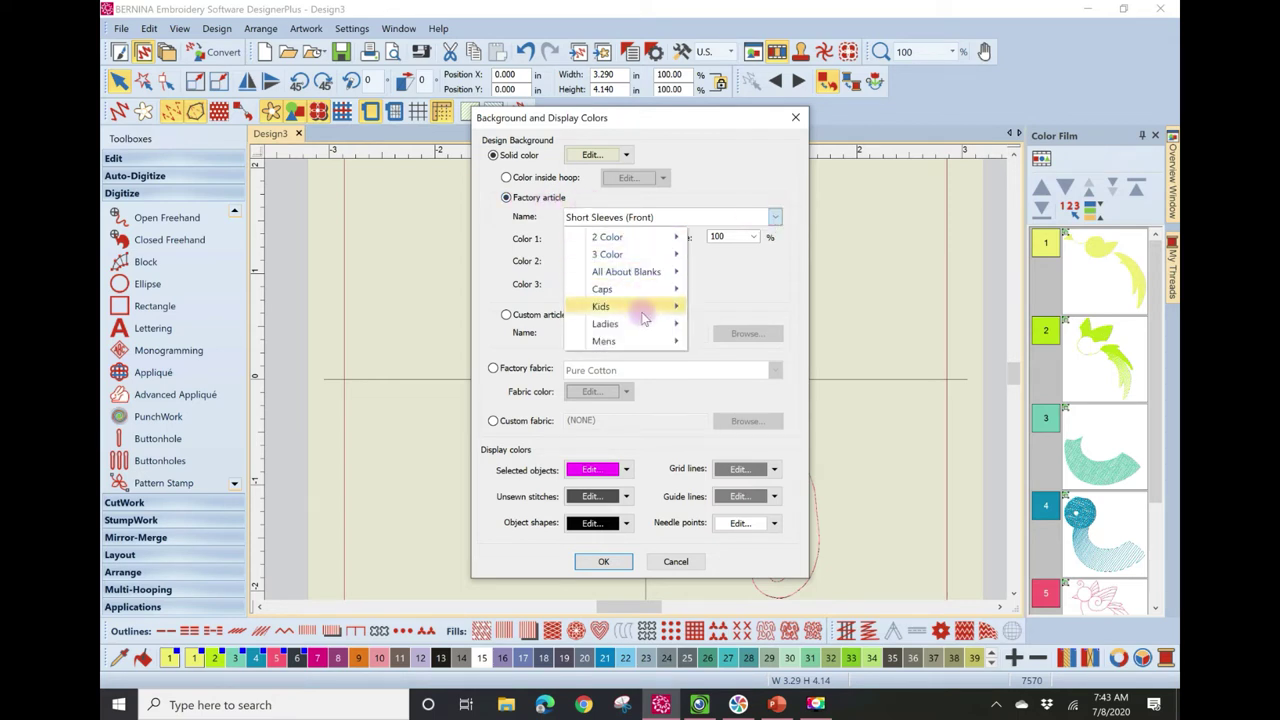
mouse_move(643, 310)
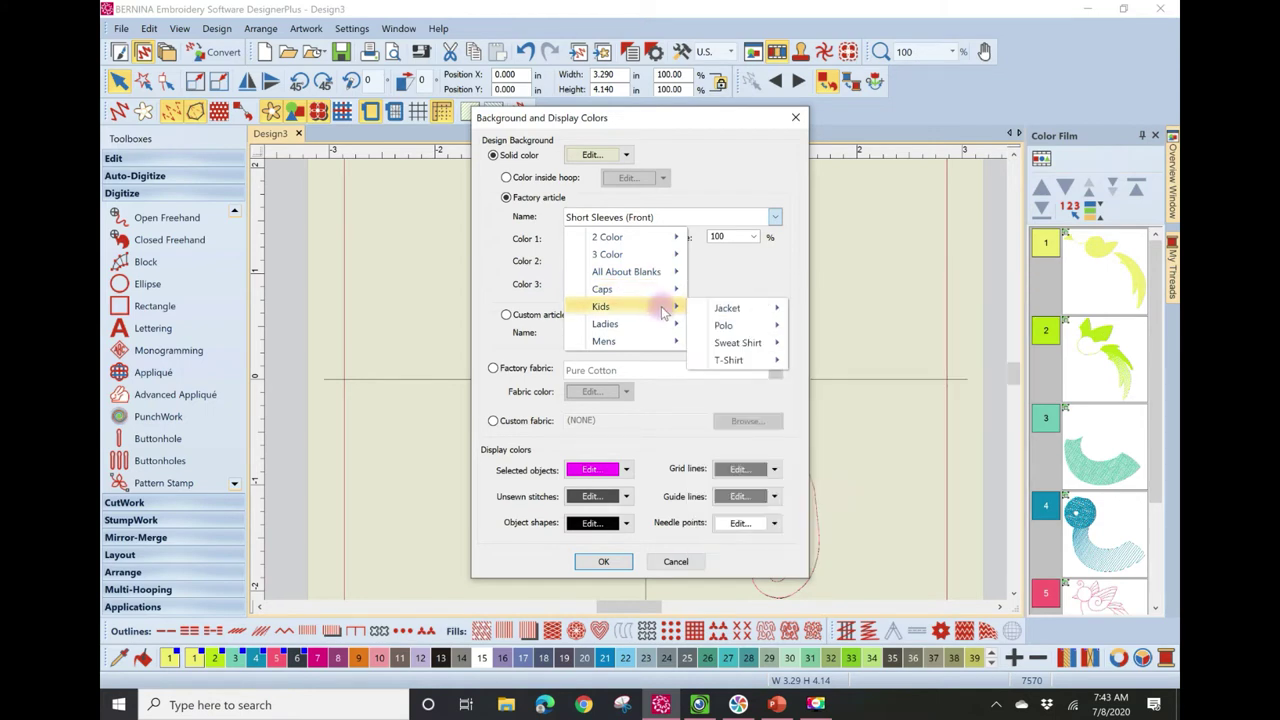
mouse_move(756, 366)
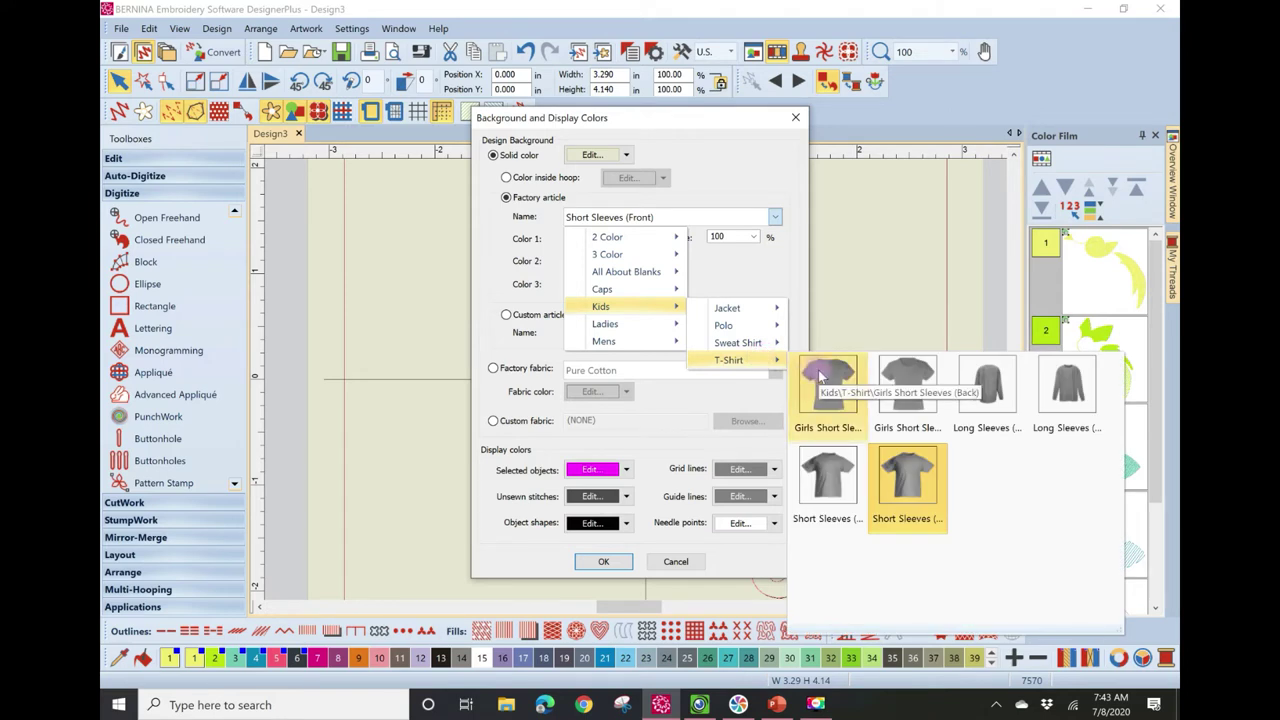
left_click(918, 398)
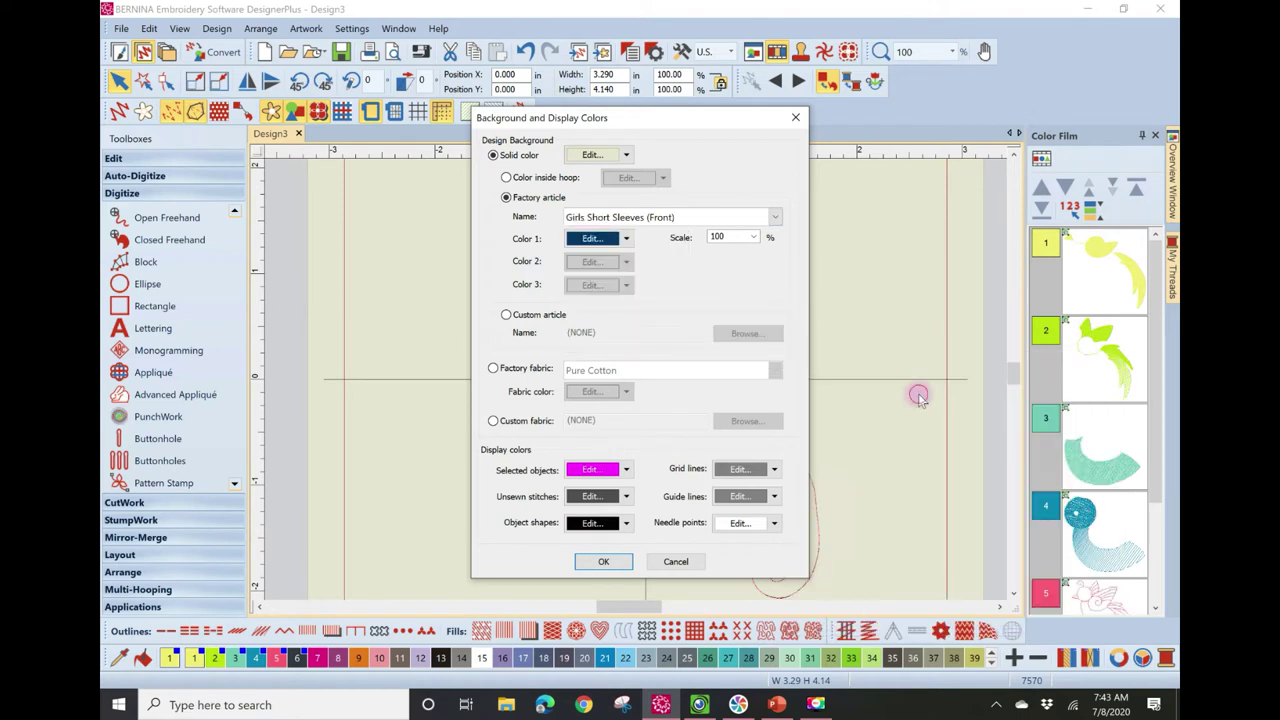
- Set the T-shirt article's Color 1 to pale aqua, apply the background, and fit the whole article in view
left_click(627, 240)
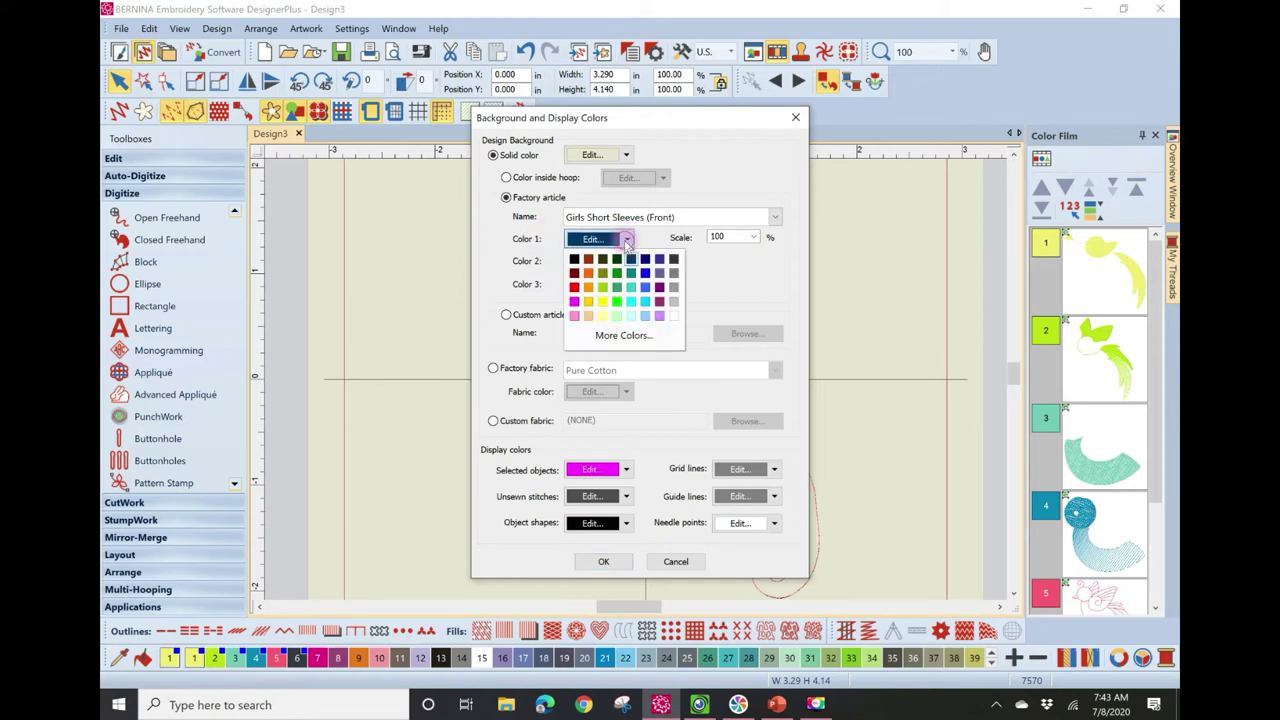
left_click(631, 317)
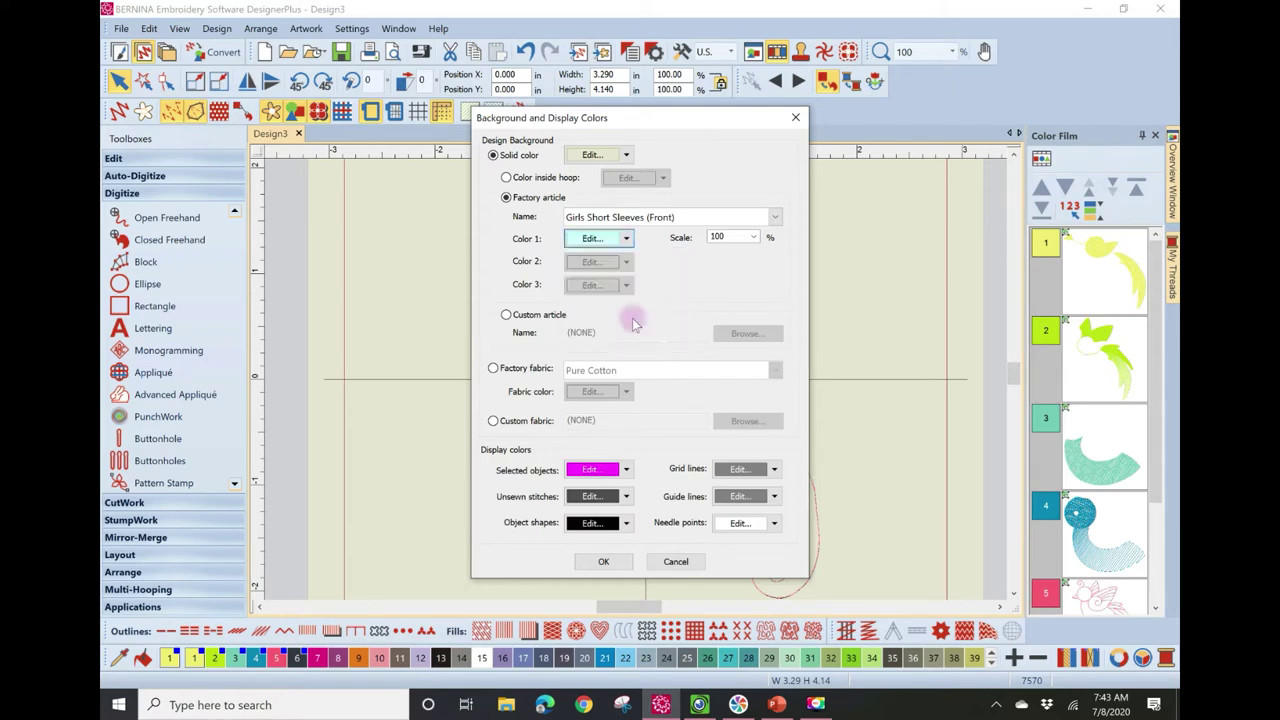
left_click(606, 562)
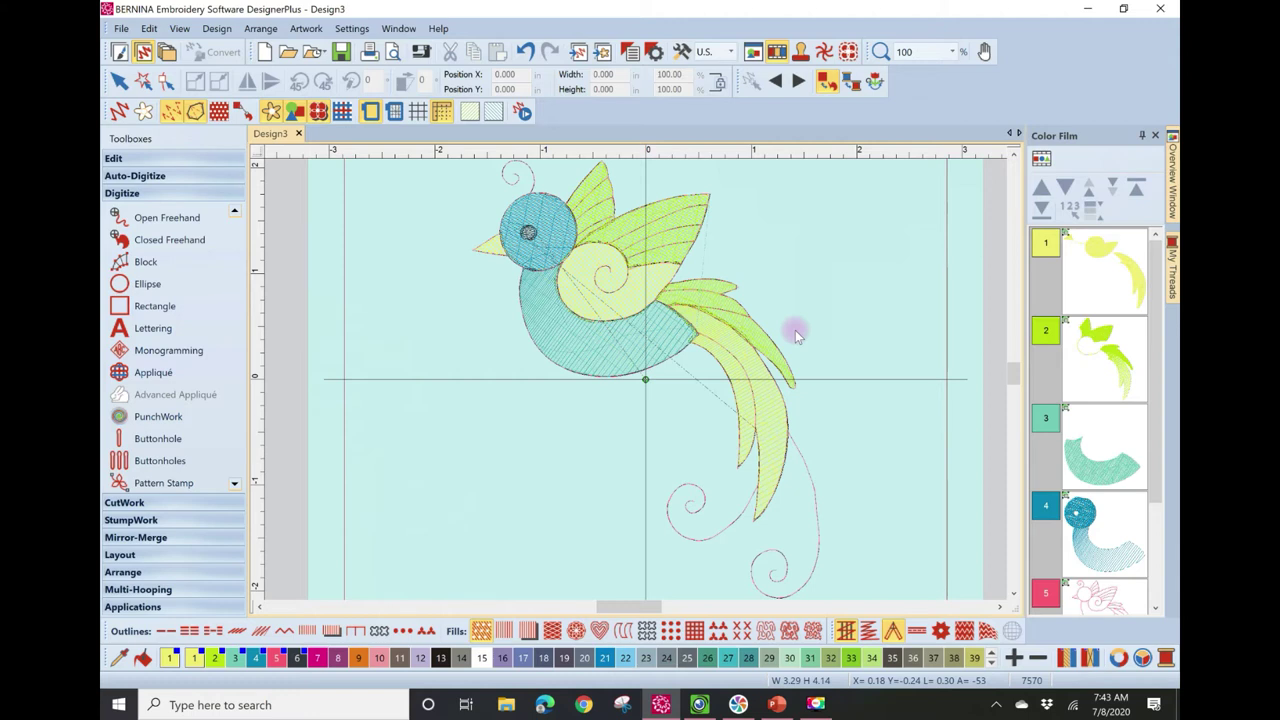
left_click(951, 55)
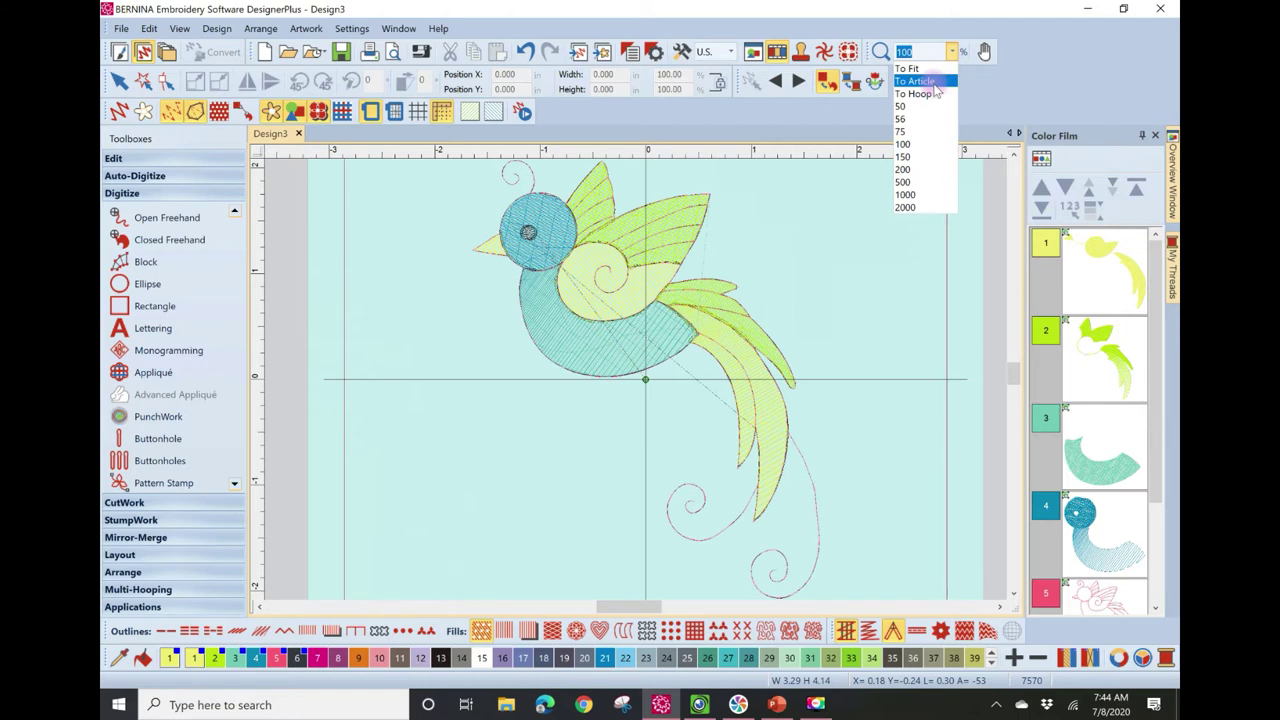
left_click(934, 92)
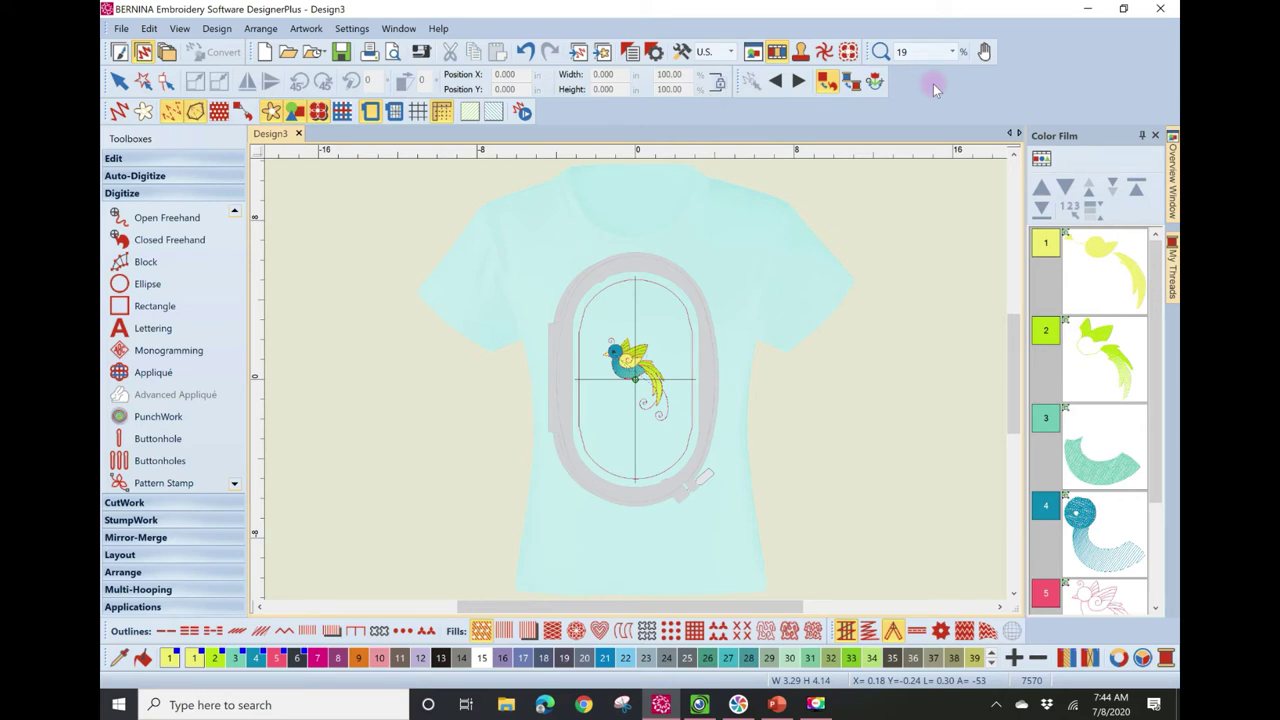
- Review the factory article's scale and color in the design background settings
left_click(216, 28)
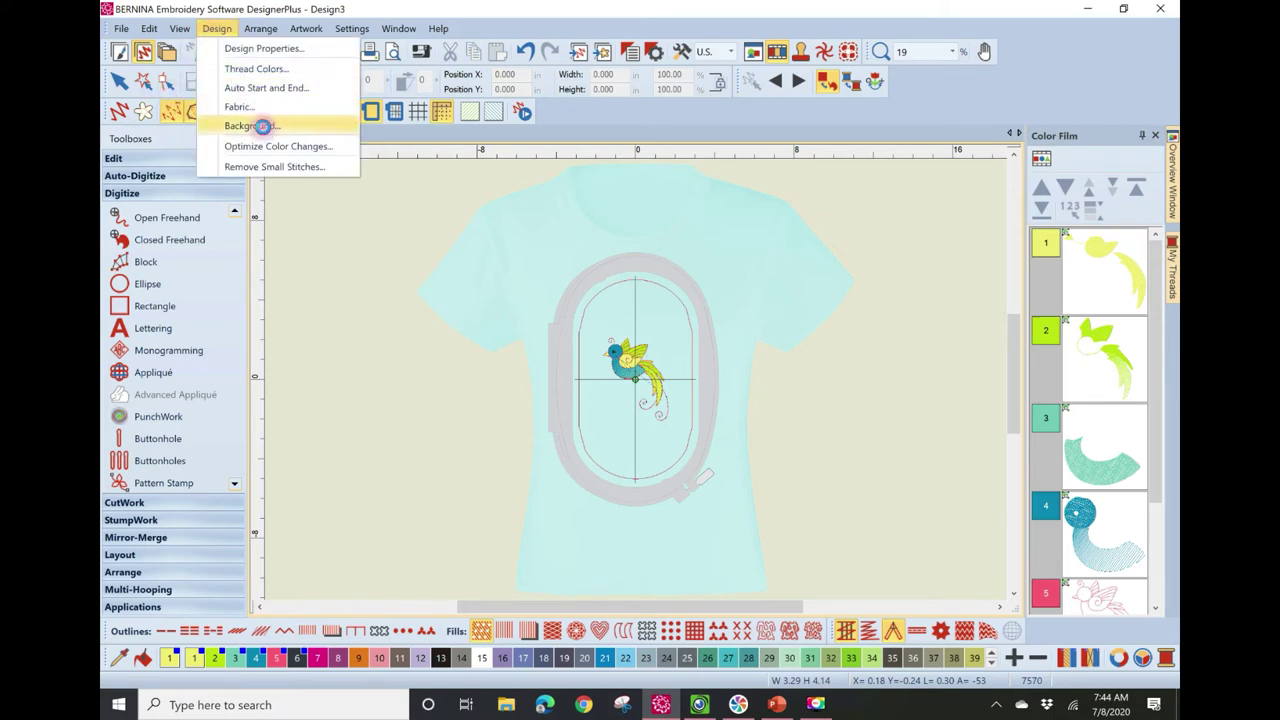
left_click(262, 126)
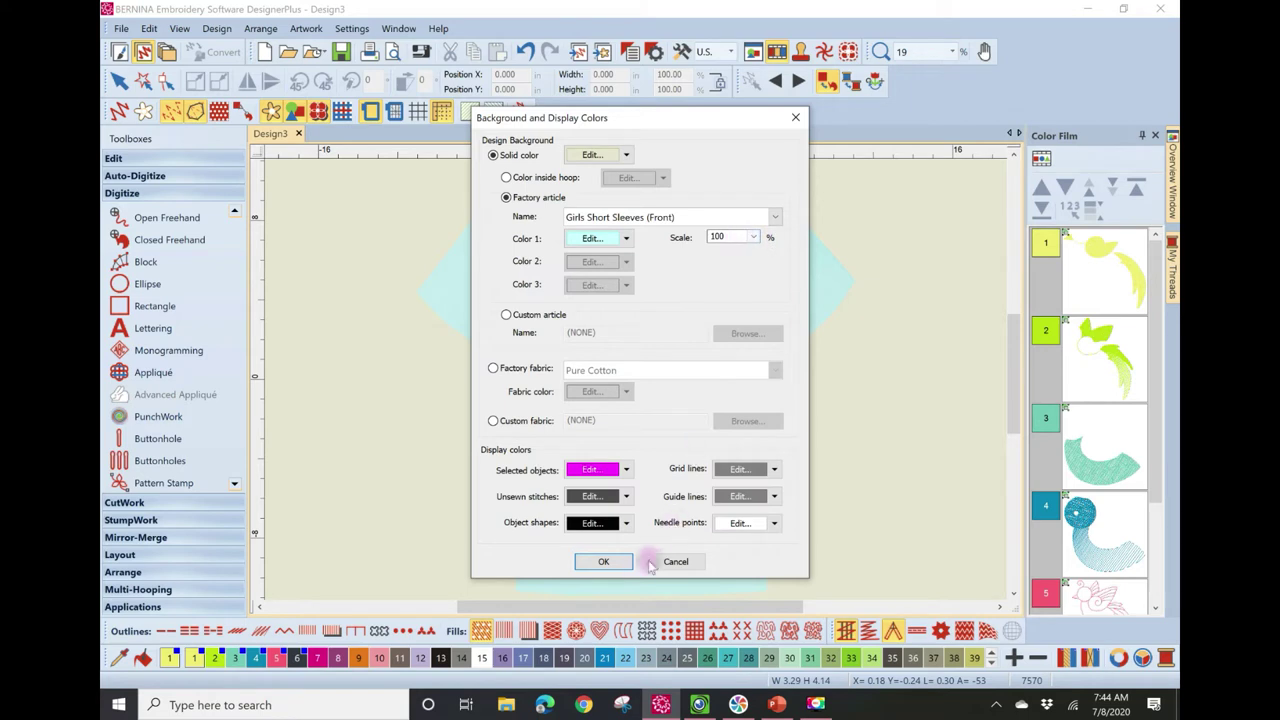
left_click(604, 561)
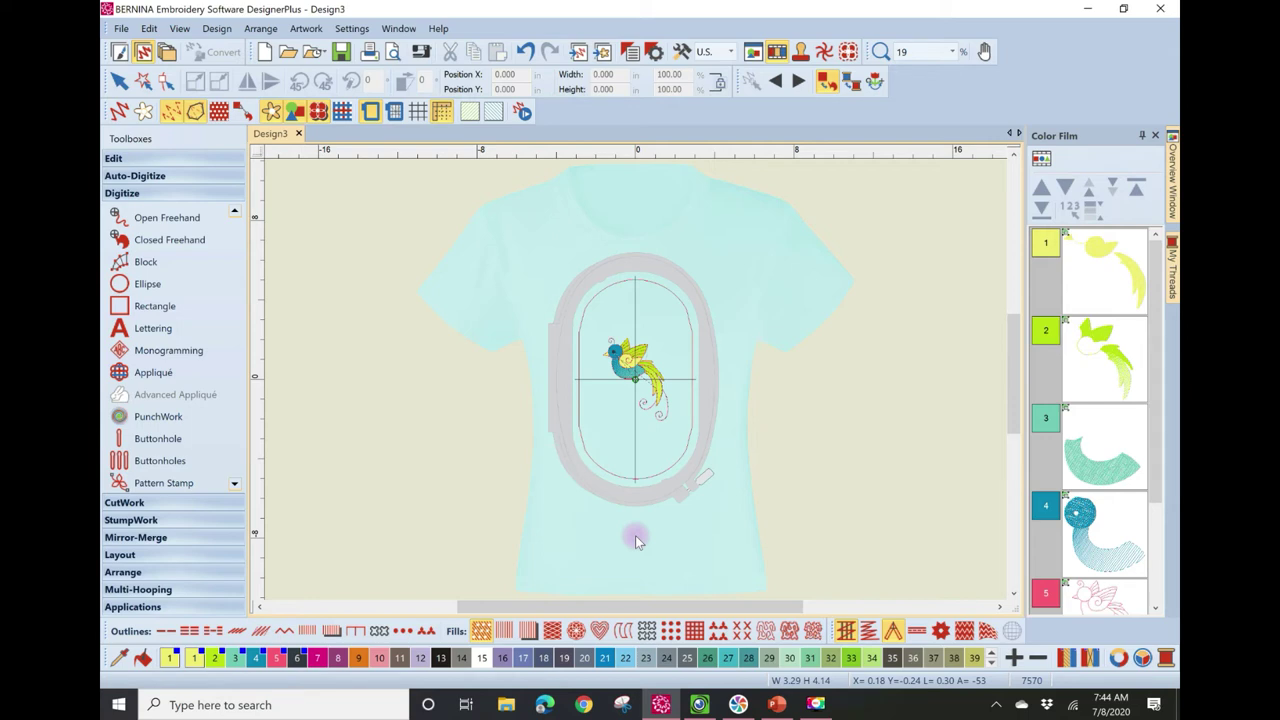
- Measure the T-shirt's width horizontally across the chest, just below the sleeves
key("m")
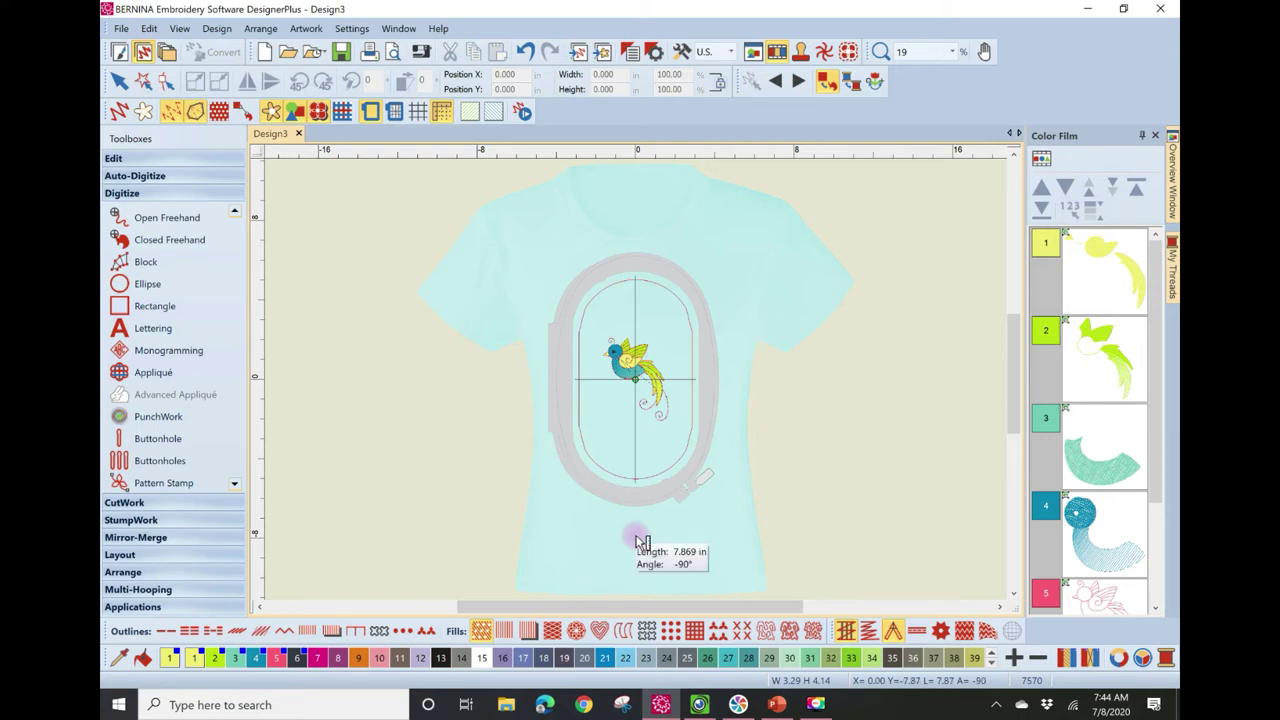
left_click(519, 338)
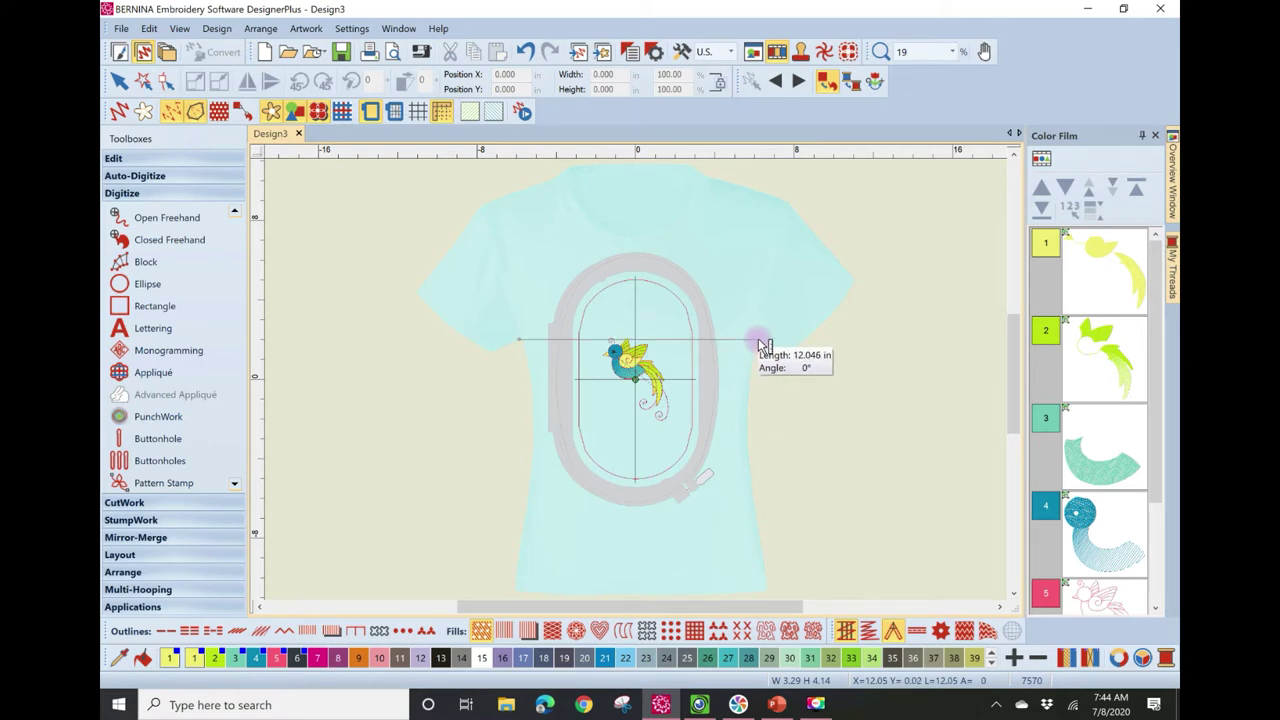
key("Escape")
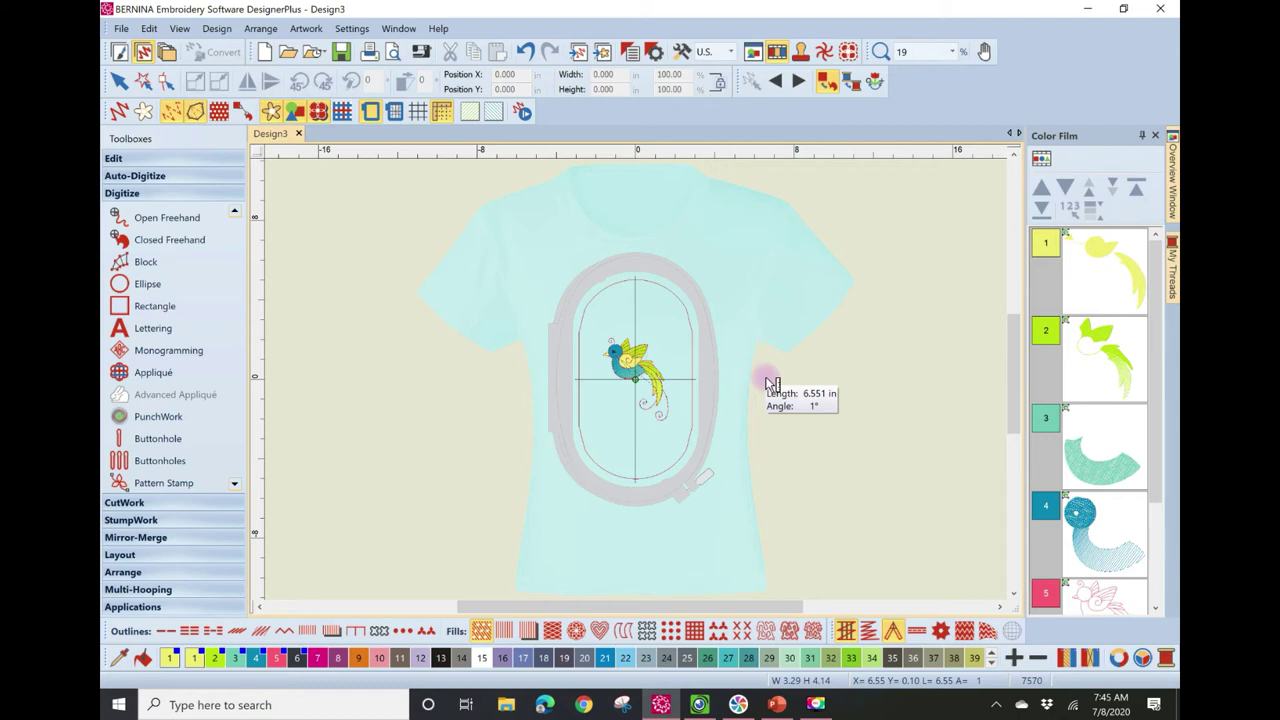
key("Escape")
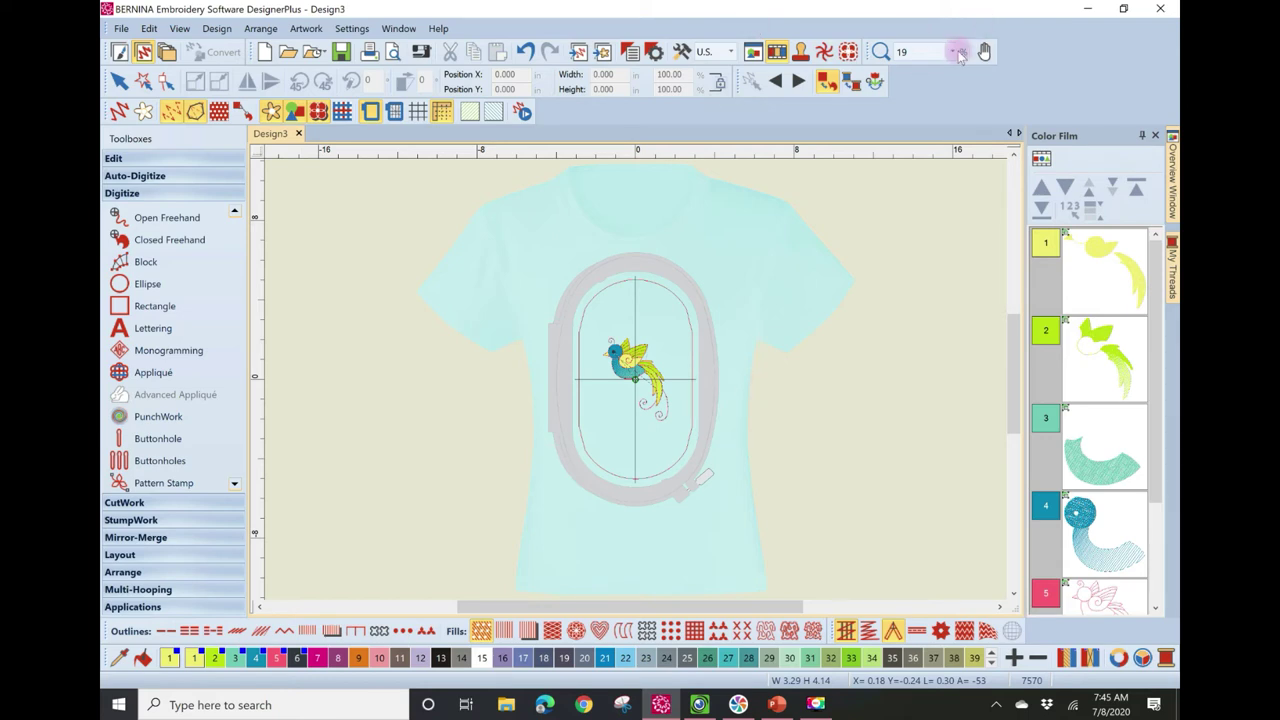
- Fit the selected bird in the view and show its realistic stitching in Artistic View
left_click(624, 370)
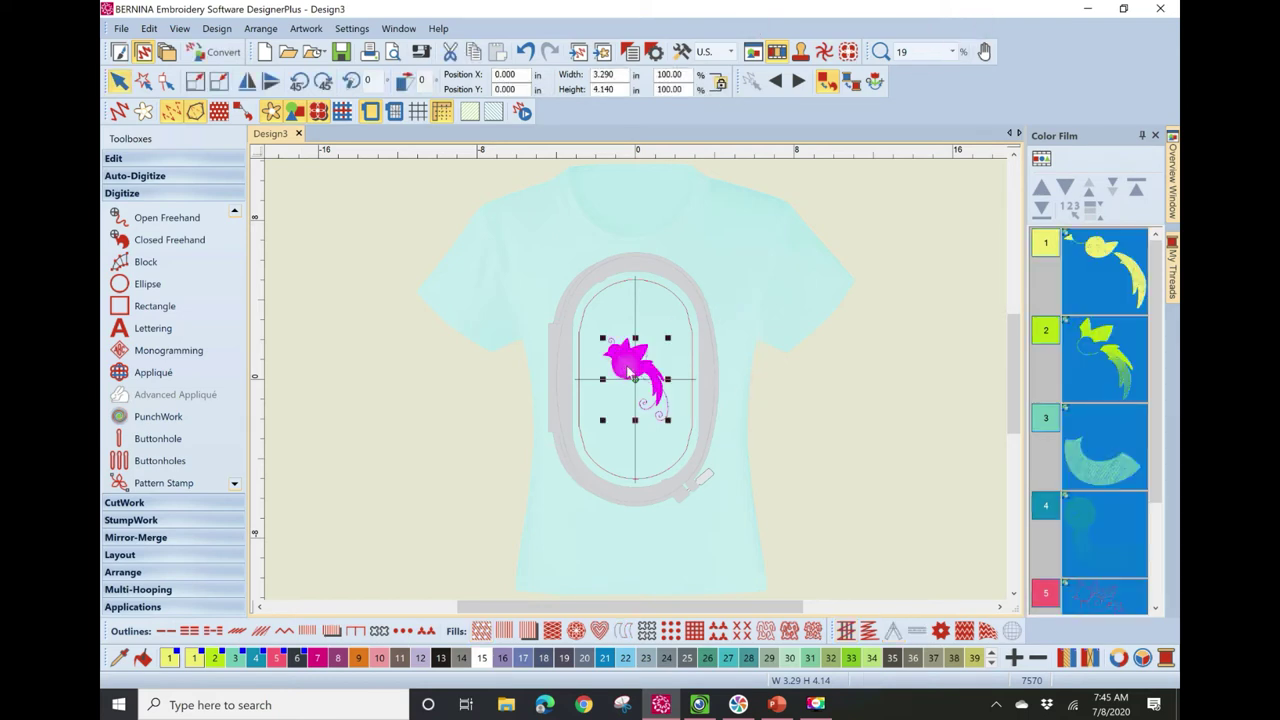
left_click(903, 52)
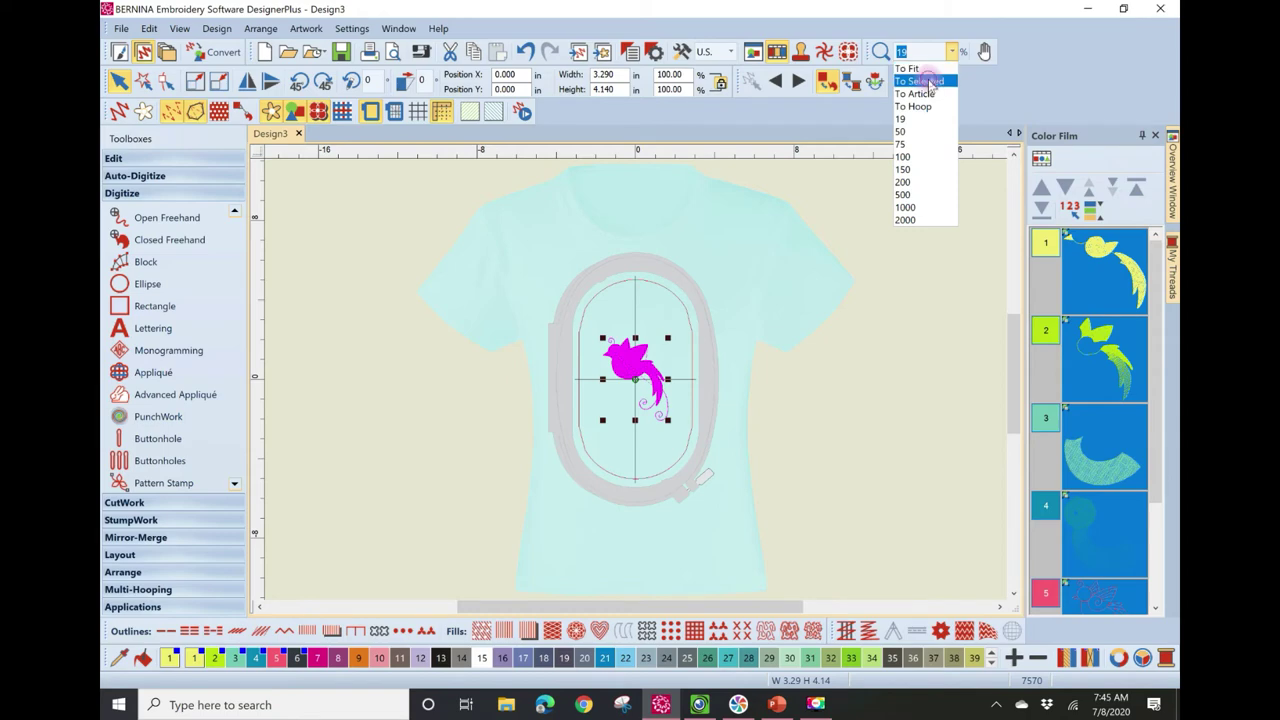
left_click(928, 80)
left_click(933, 343)
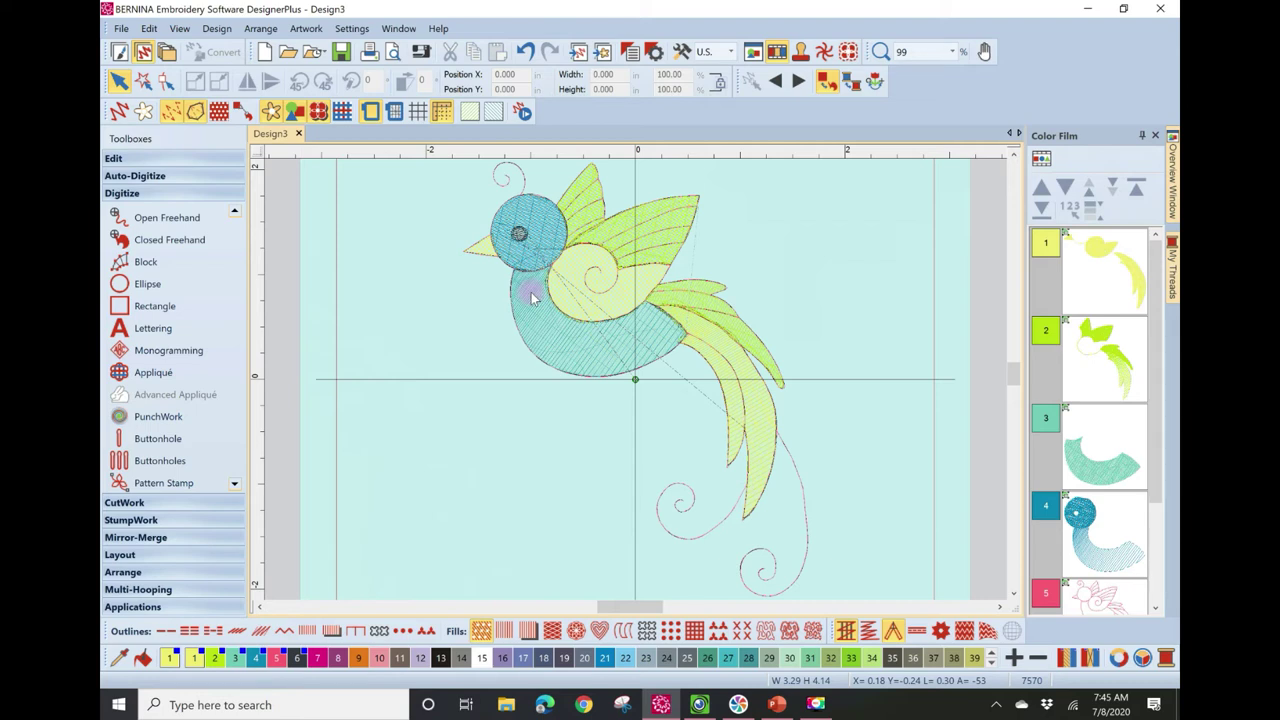
left_click(117, 113)
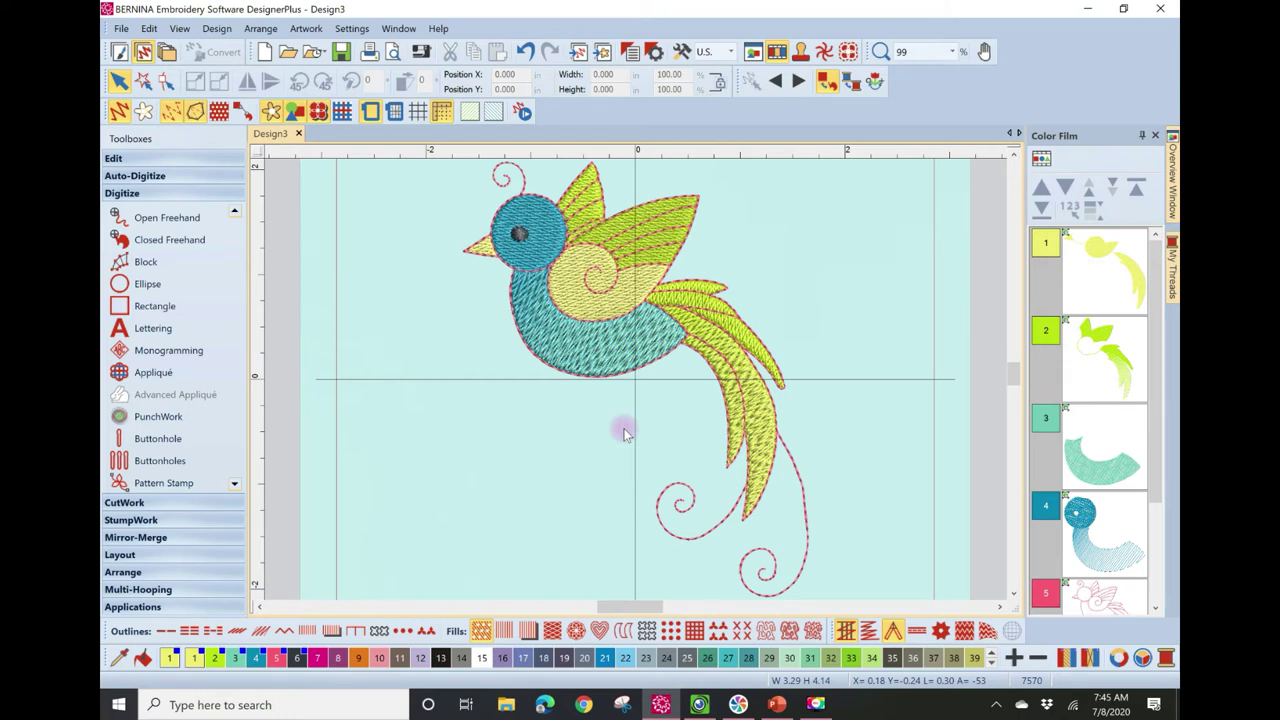
- Toggle Artistic View repeatedly to compare the bird's stitch display with its realistic rendering
key("t")
key("t")
key("t")
key("t")
key("t")
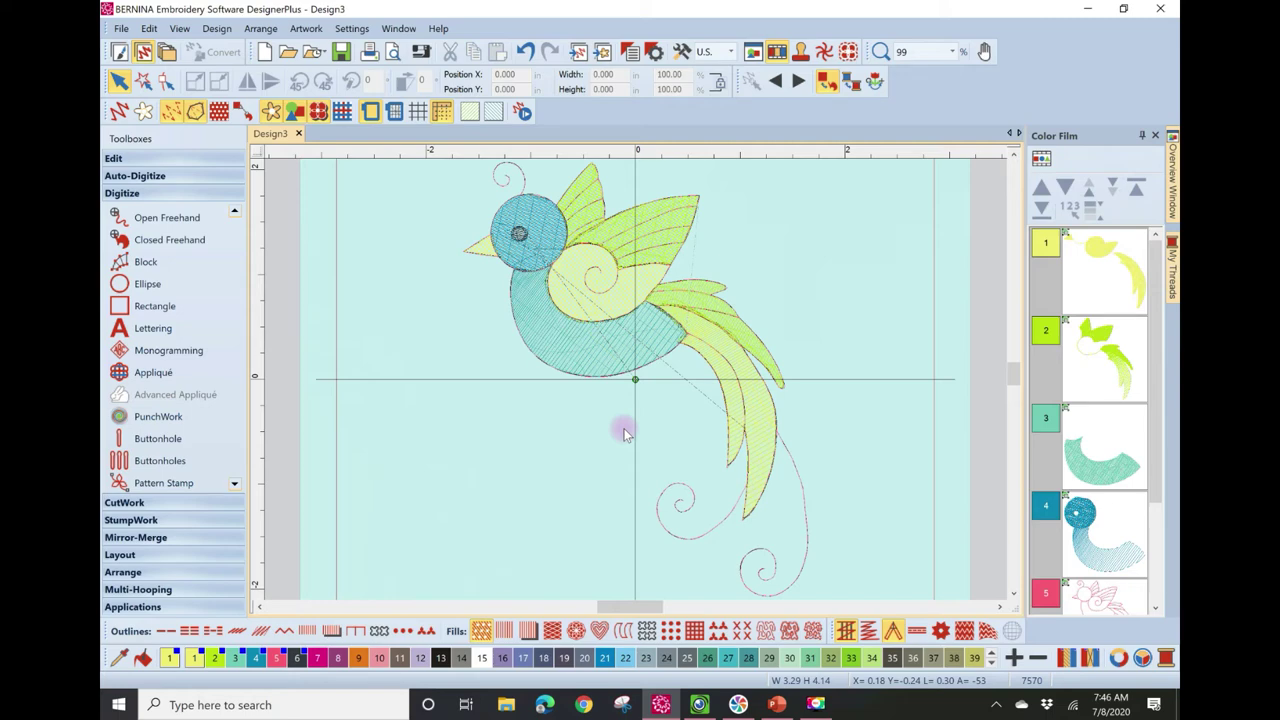
key("ctrl+t")
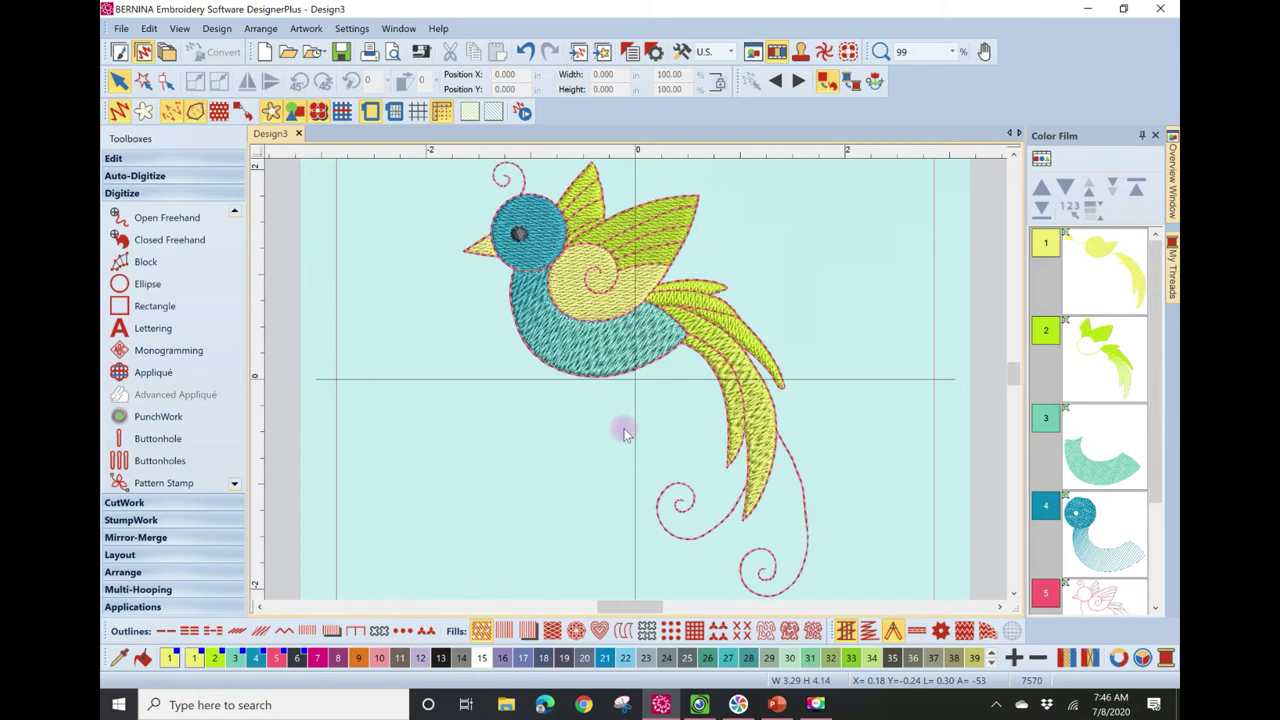
- Select the bird design and inspect its artistic rendering at 99% zoom
left_click(590, 320)
left_click(545, 318)
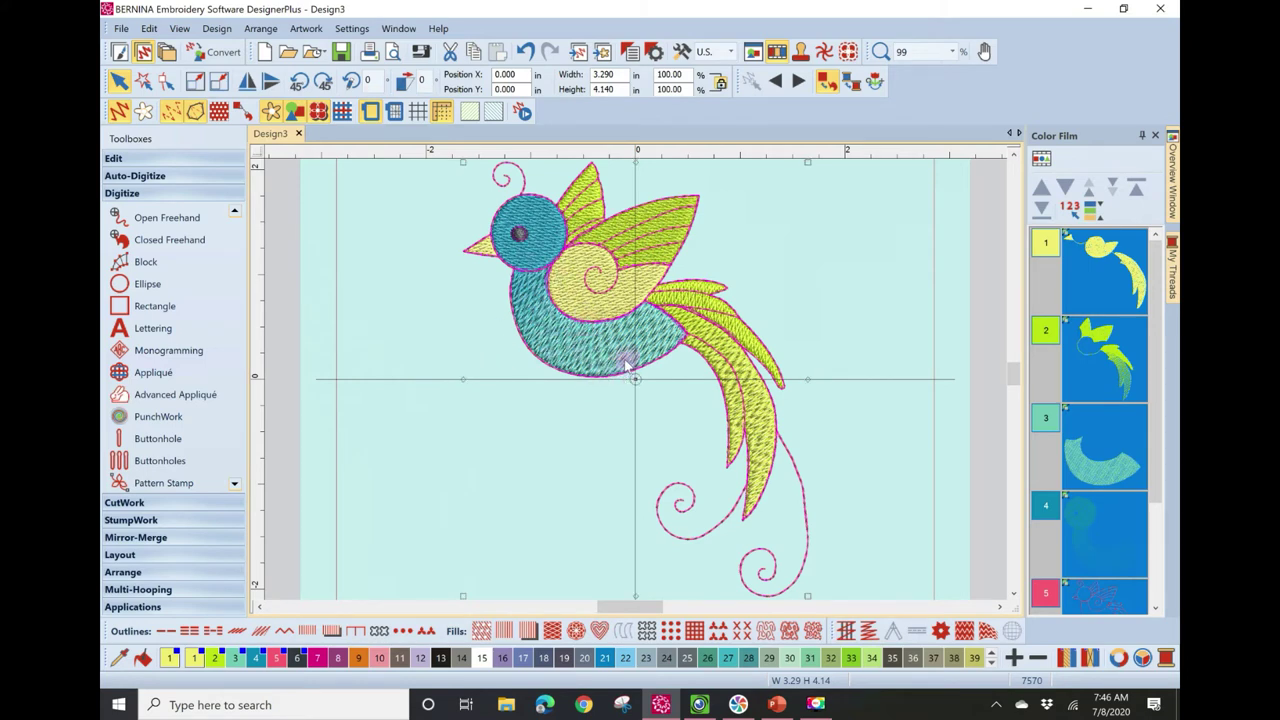
left_click(560, 340)
left_click(638, 246)
left_click(638, 246)
scroll(641, 396, "down", 1)
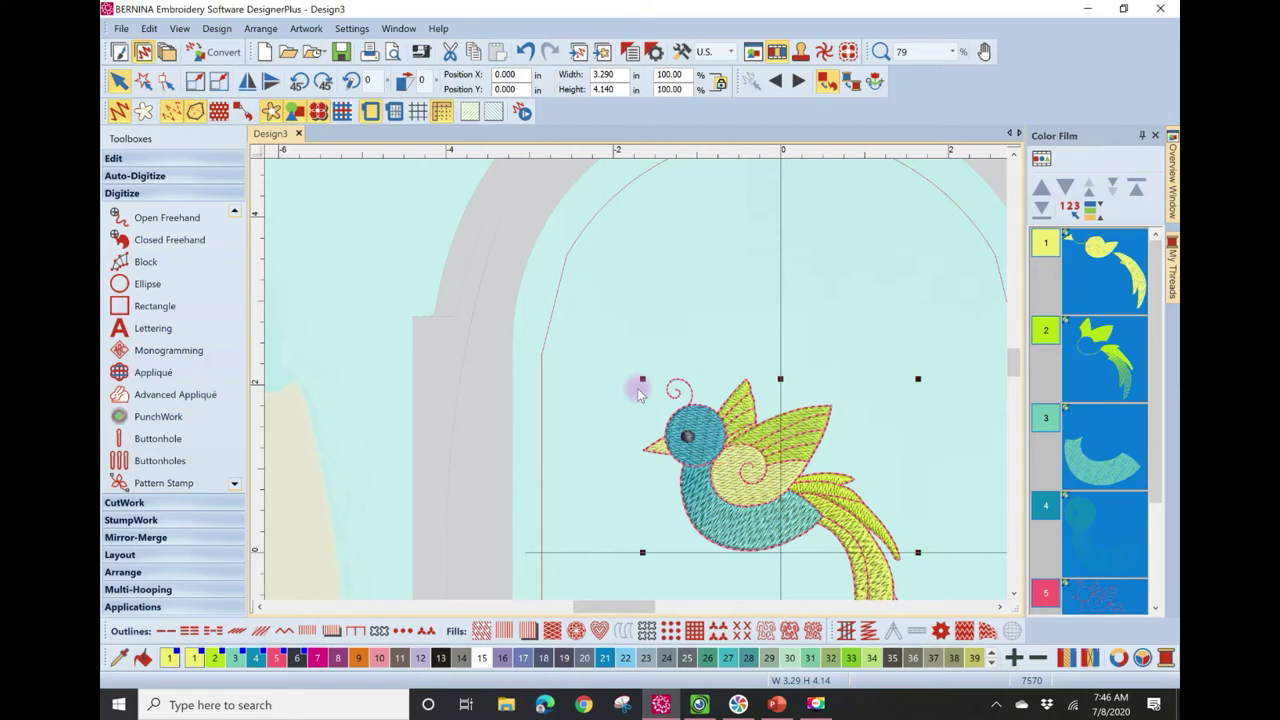
left_click(951, 53)
type("99")
key("Return")
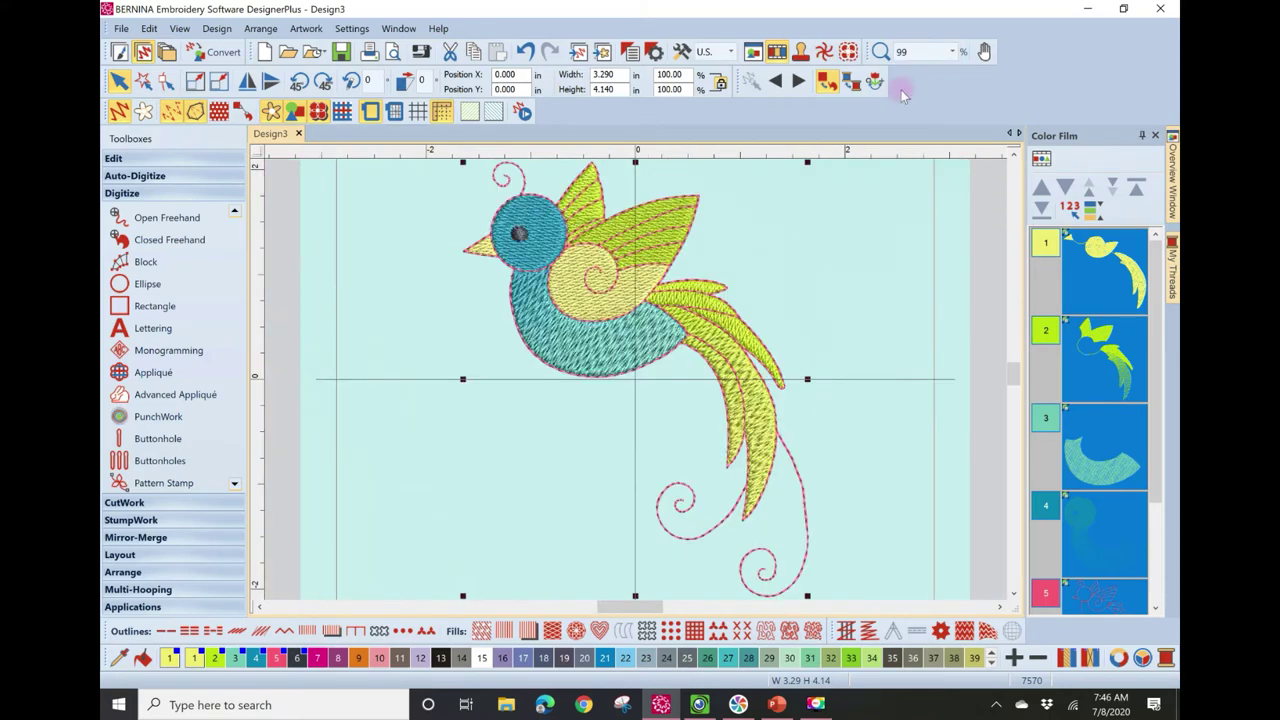
- Fit the bird in the view and undo the duplicate placed on top of the original
scroll(637, 385, "up", 1)
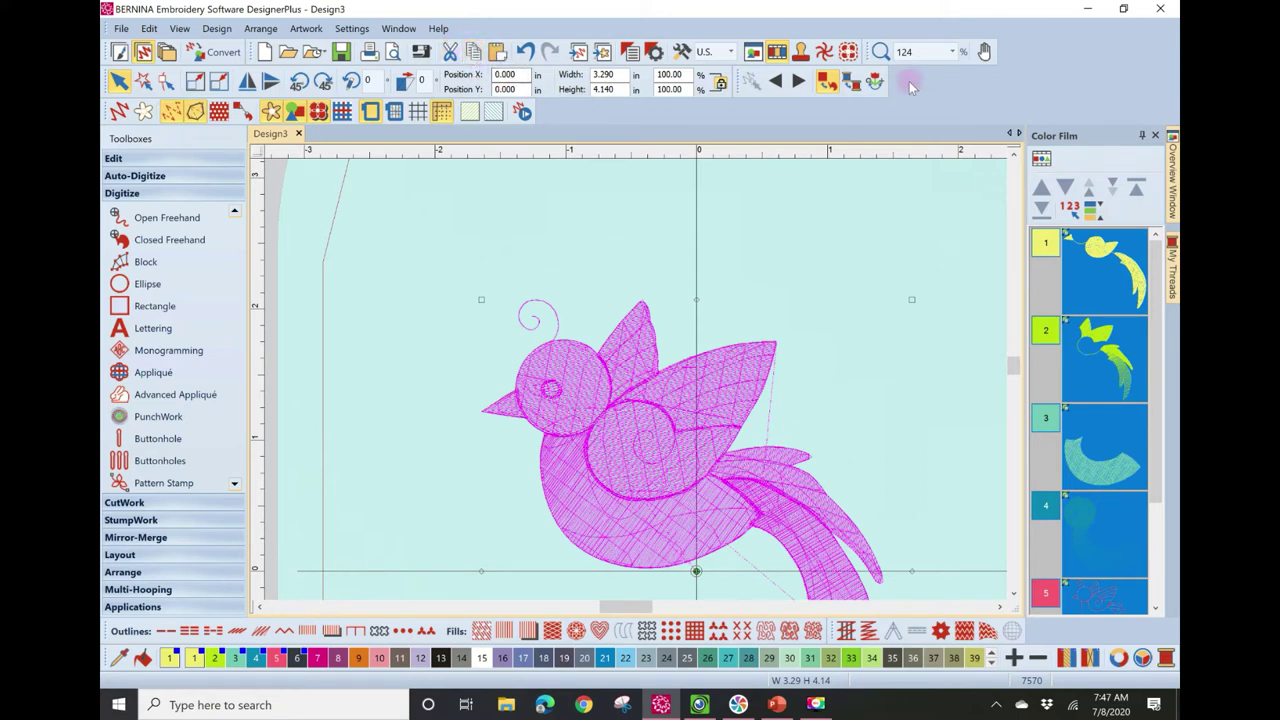
left_click(952, 51)
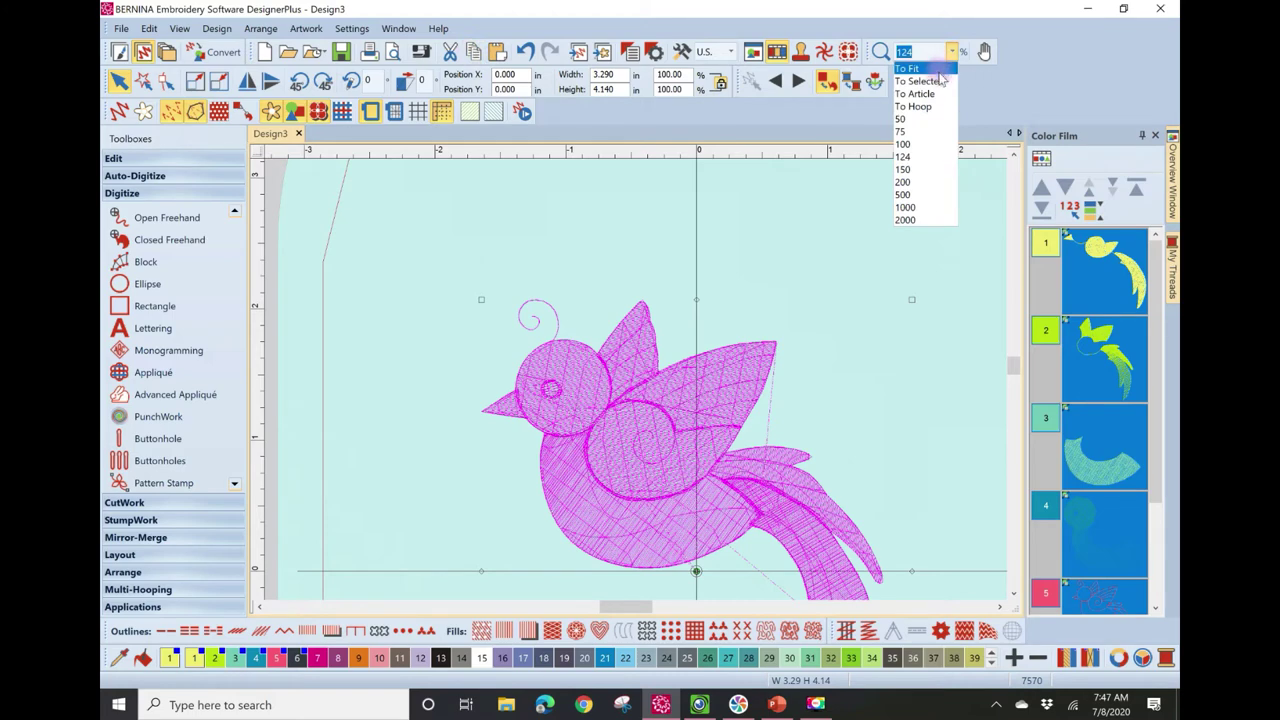
left_click(940, 69)
scroll(620, 415, "down", 1)
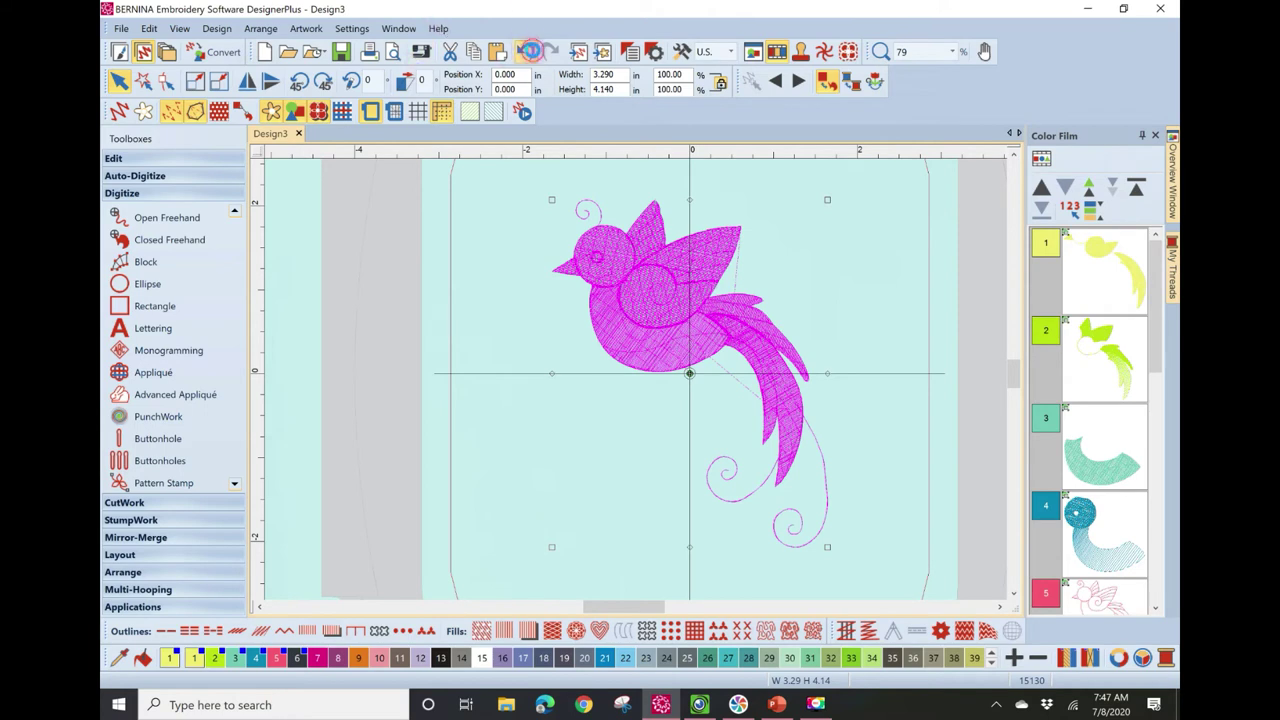
left_click(527, 52)
left_click(527, 52)
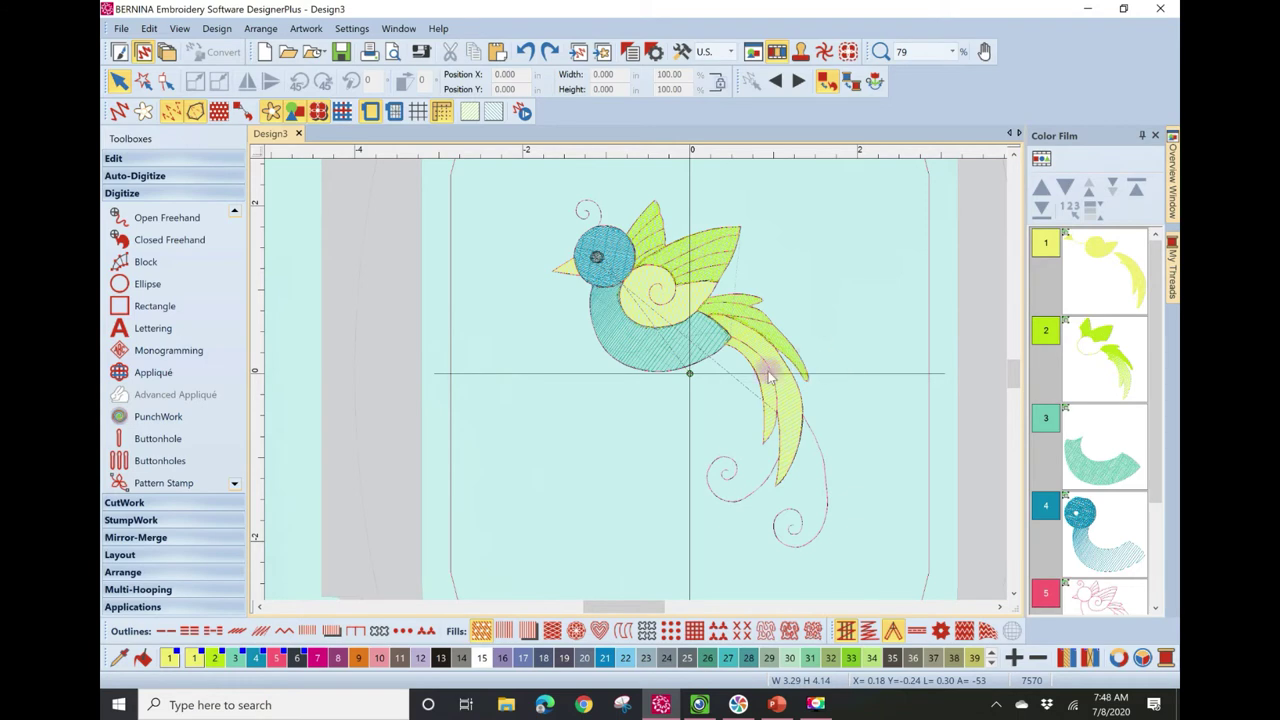
- Copy and paste the bird, mirror the copy horizontally, and move it to about X -2.757, Y -0.903 in, facing the original
left_click(702, 350)
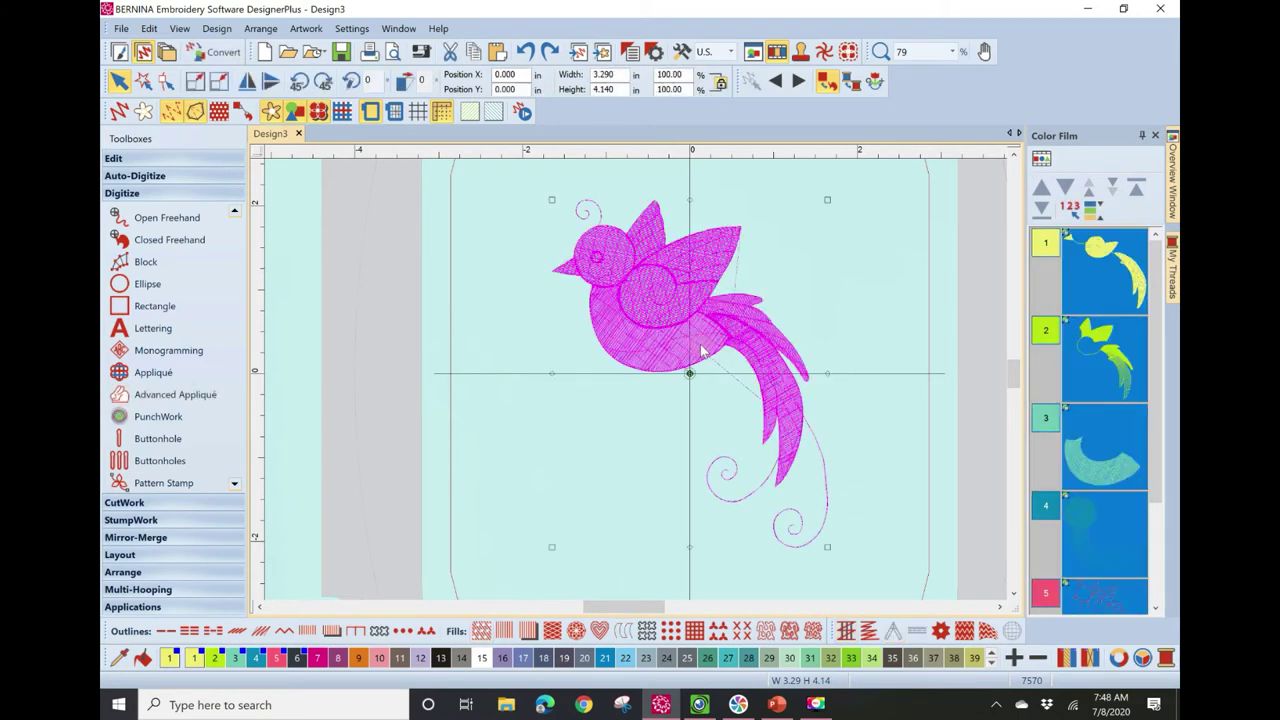
key("ctrl+c")
key("ctrl+v")
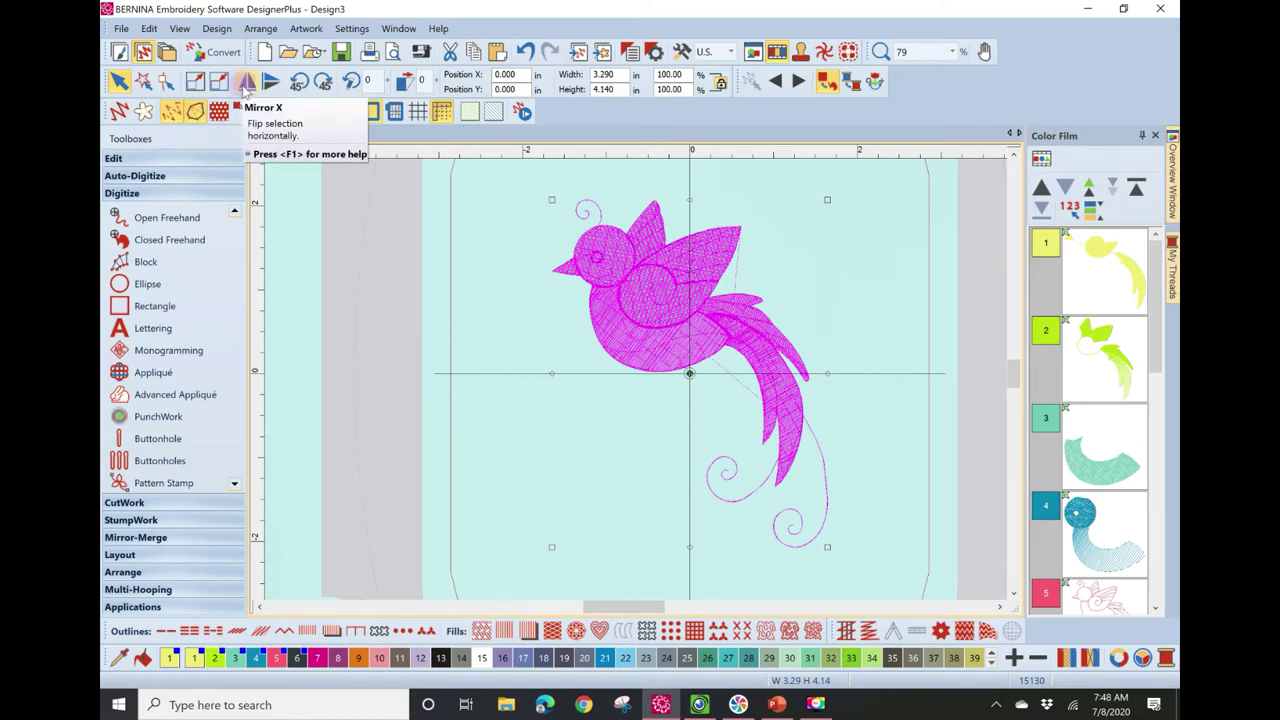
left_click(244, 86)
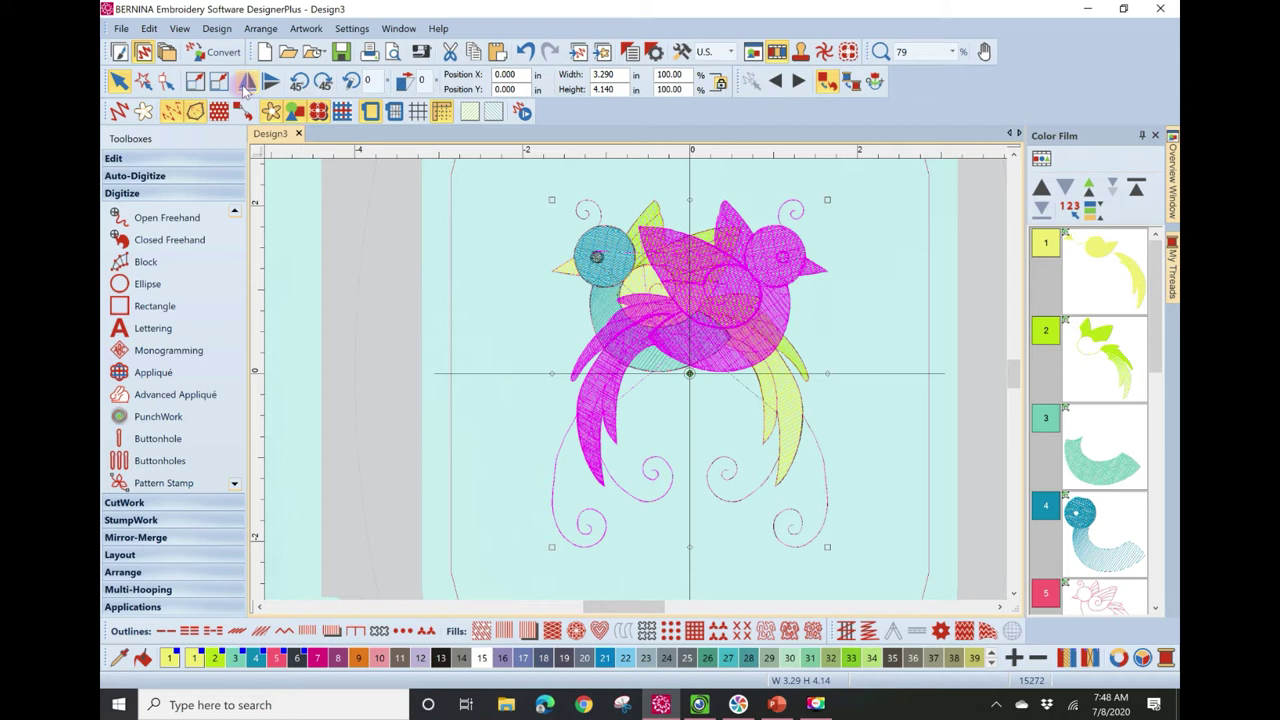
left_click_drag(715, 305, 463, 369)
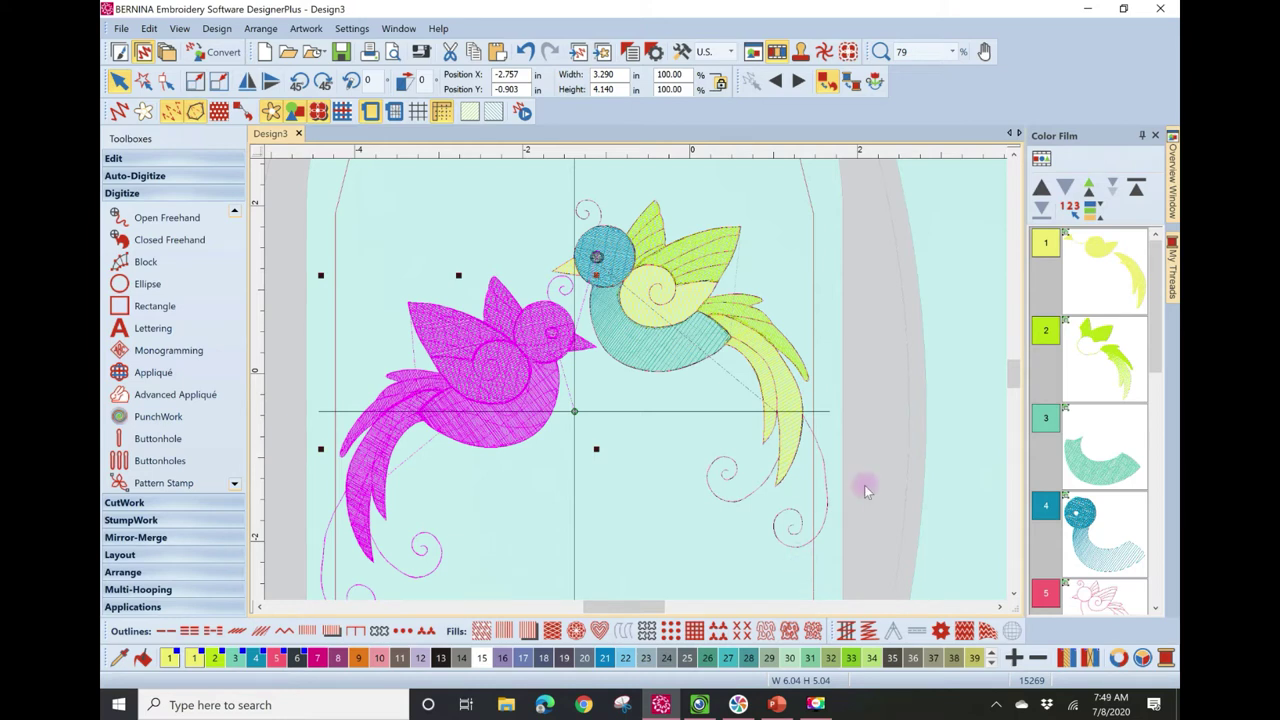
- Try rotating the mirrored bird freehand, and undo the rotation
left_click(513, 386)
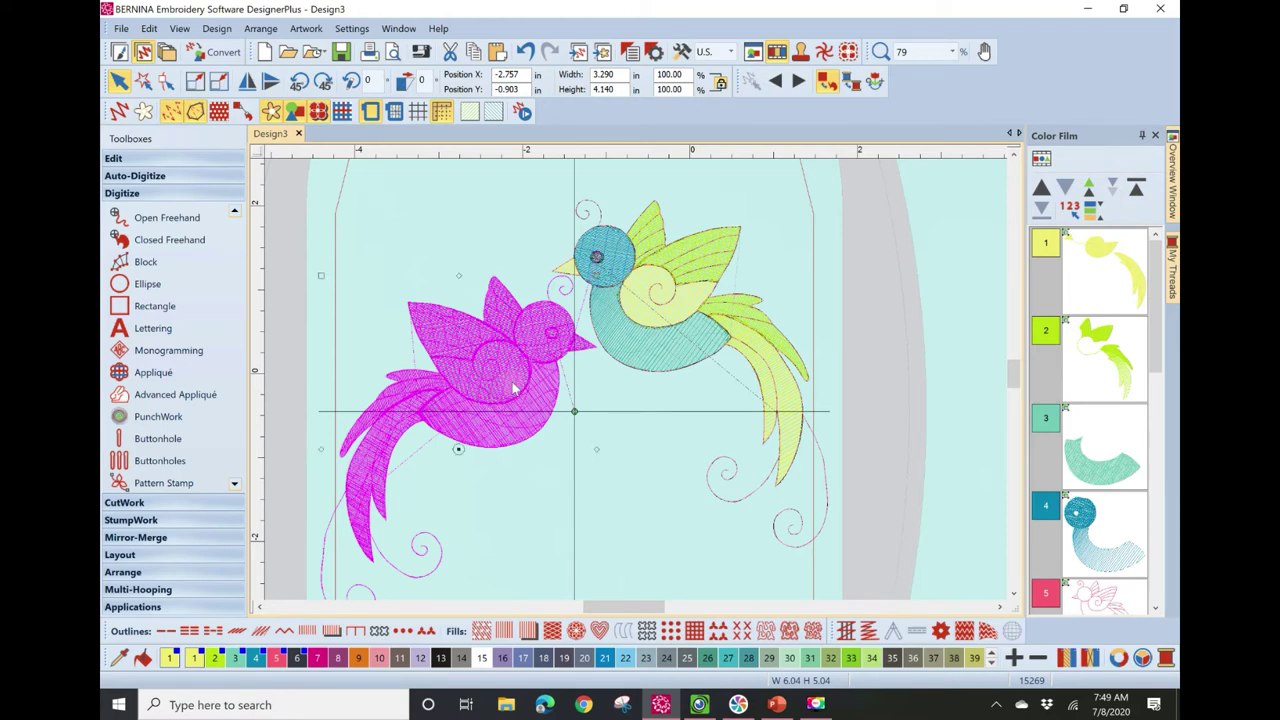
left_click(513, 386)
left_click(513, 386)
left_click_drag(320, 277, 303, 334)
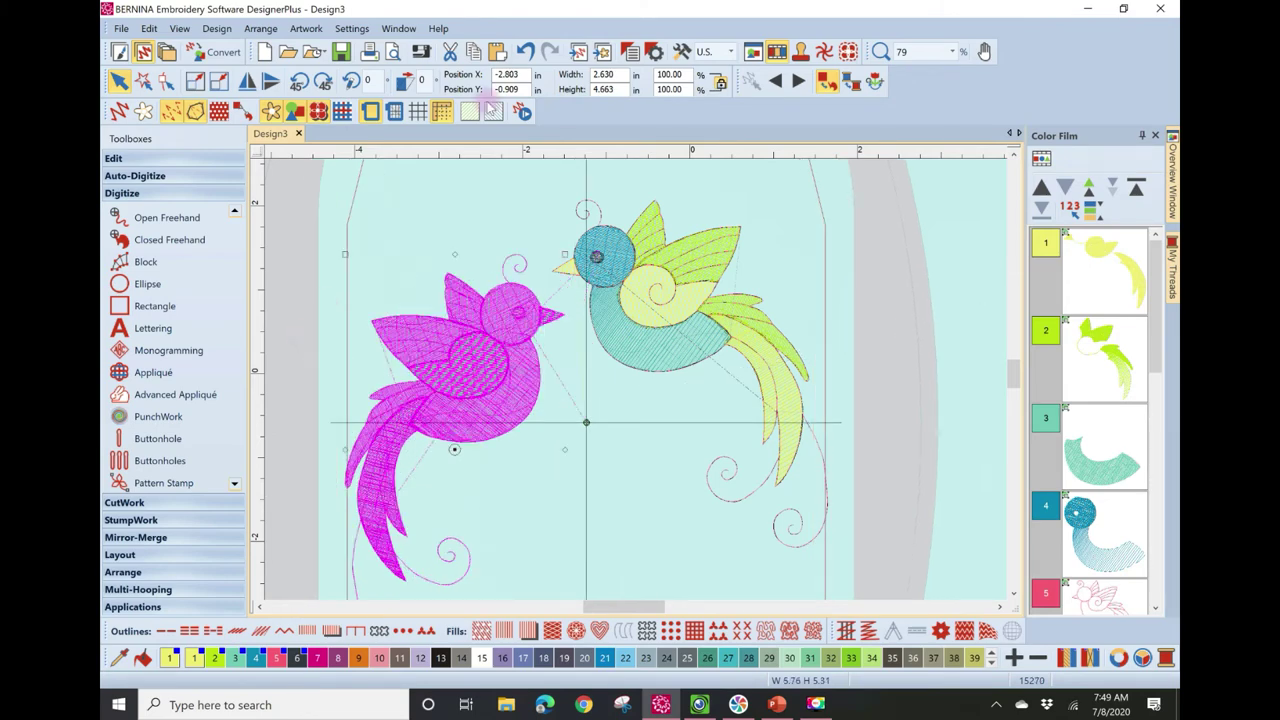
left_click(526, 50)
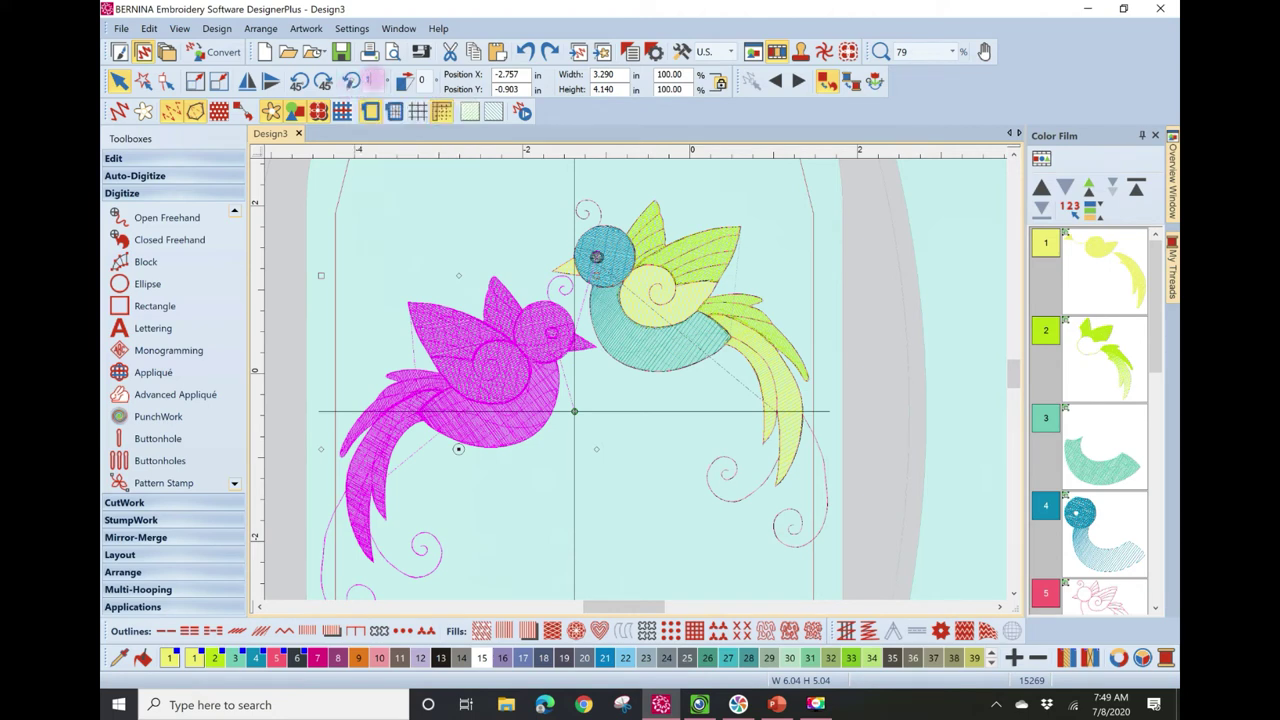
- Rotate the mirrored bird by a numeric angle, move it to about X -2.481, Y -1.158 in, and deselect it
left_click(371, 80)
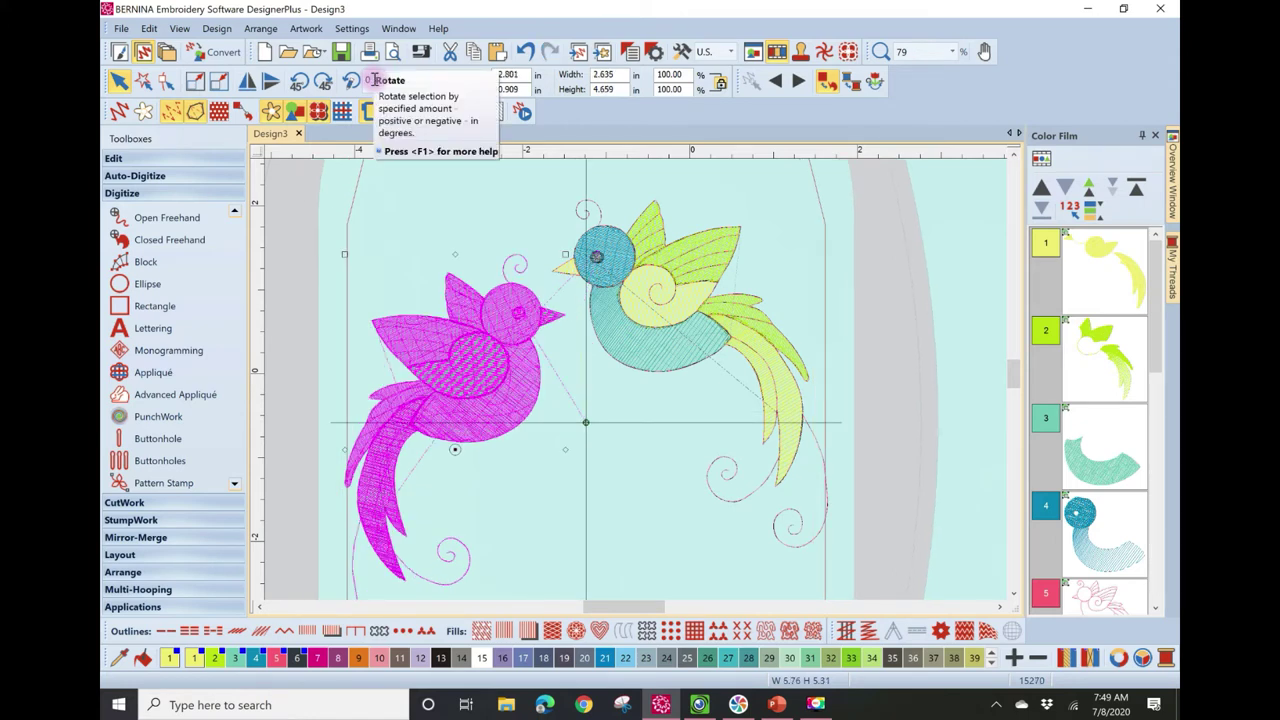
left_click_drag(455, 366, 480, 399)
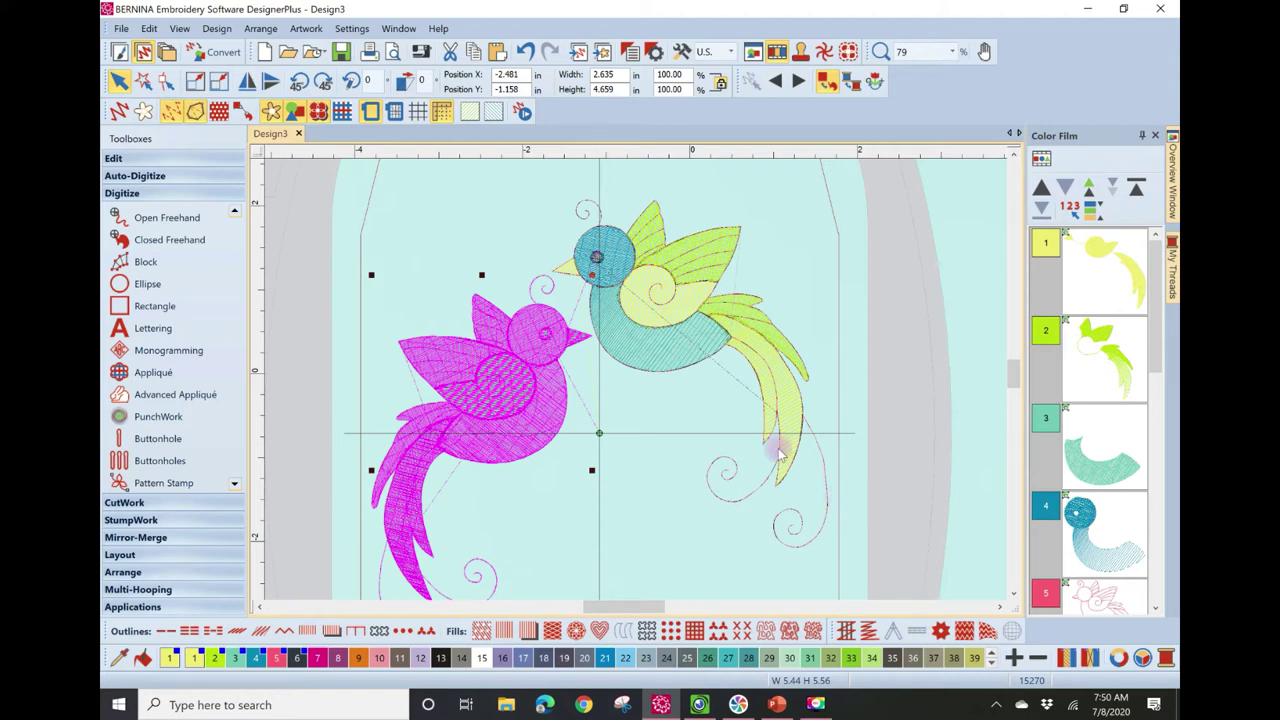
left_click(668, 520)
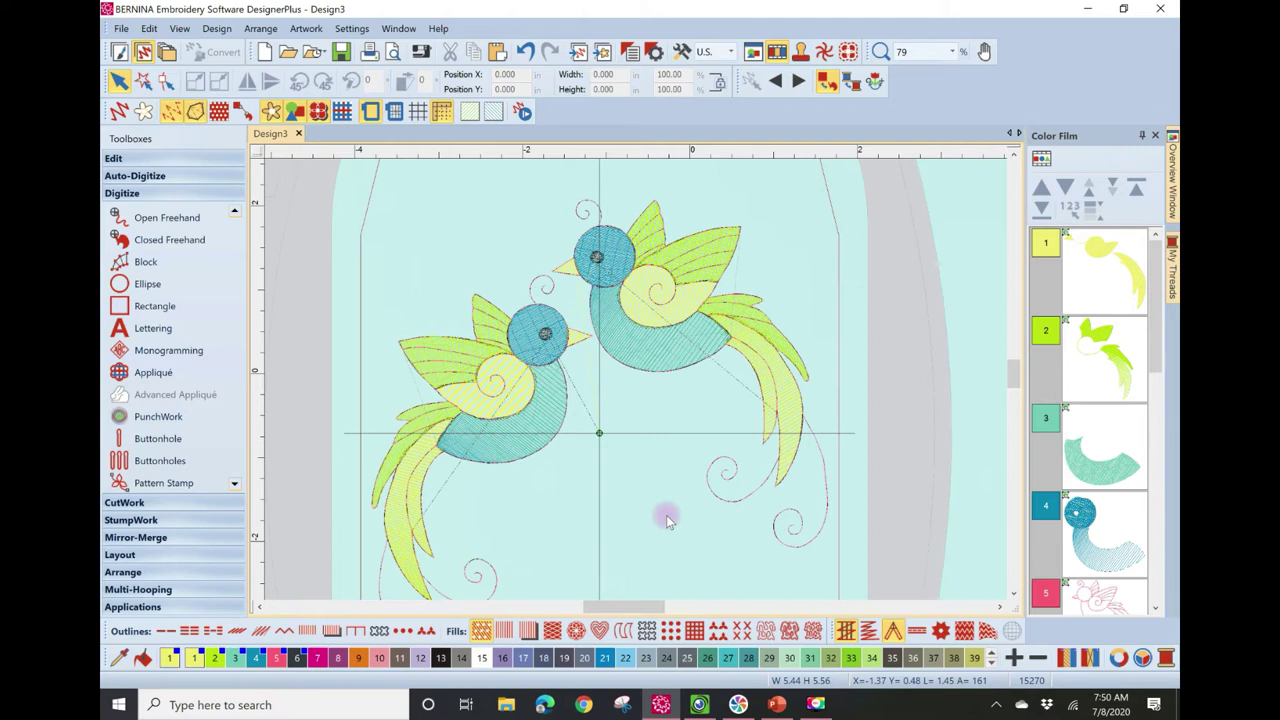
- Open the Color Wheel for the mirrored bird and shift its pink to magenta and its base yellow to a paler, warmer tone
left_click(523, 381)
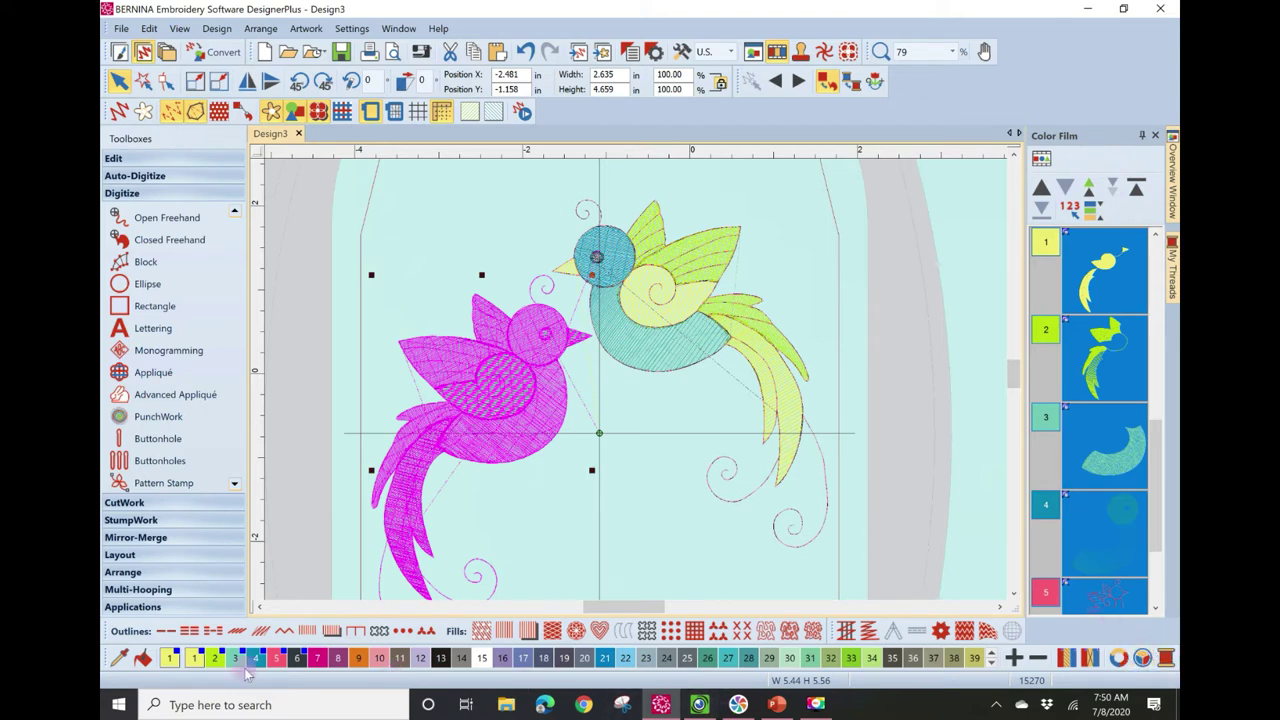
left_click(1145, 660)
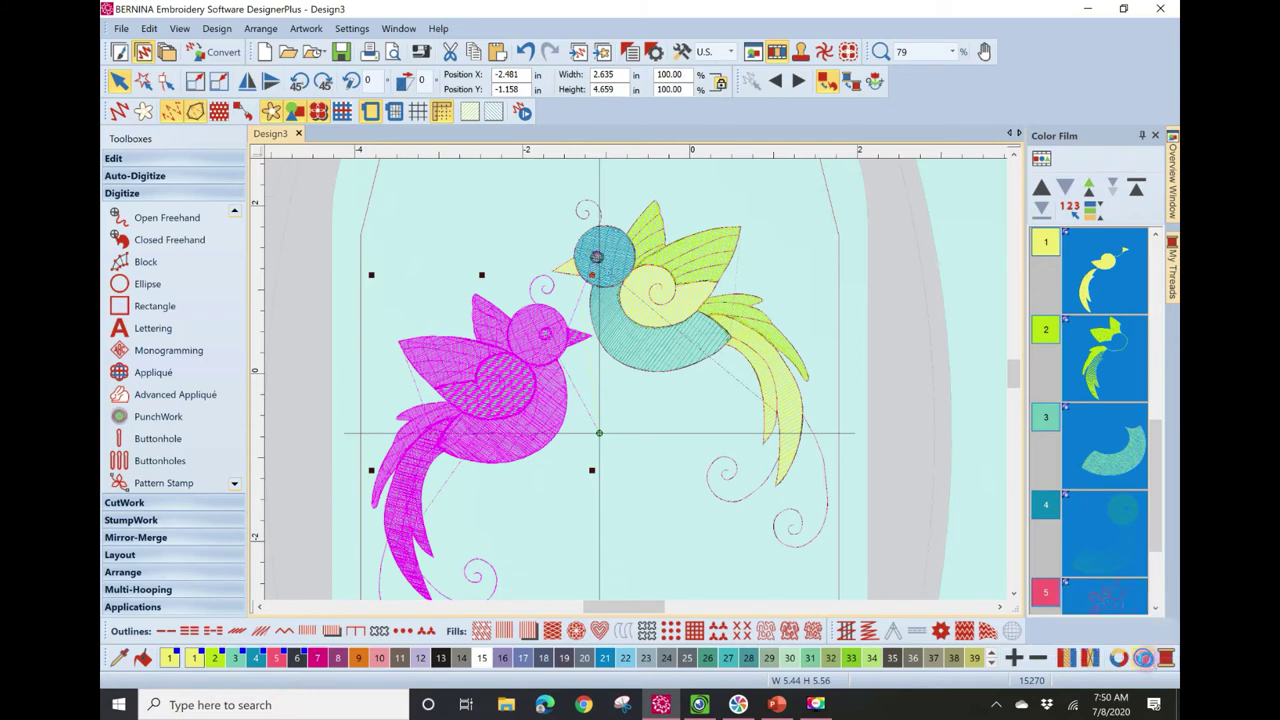
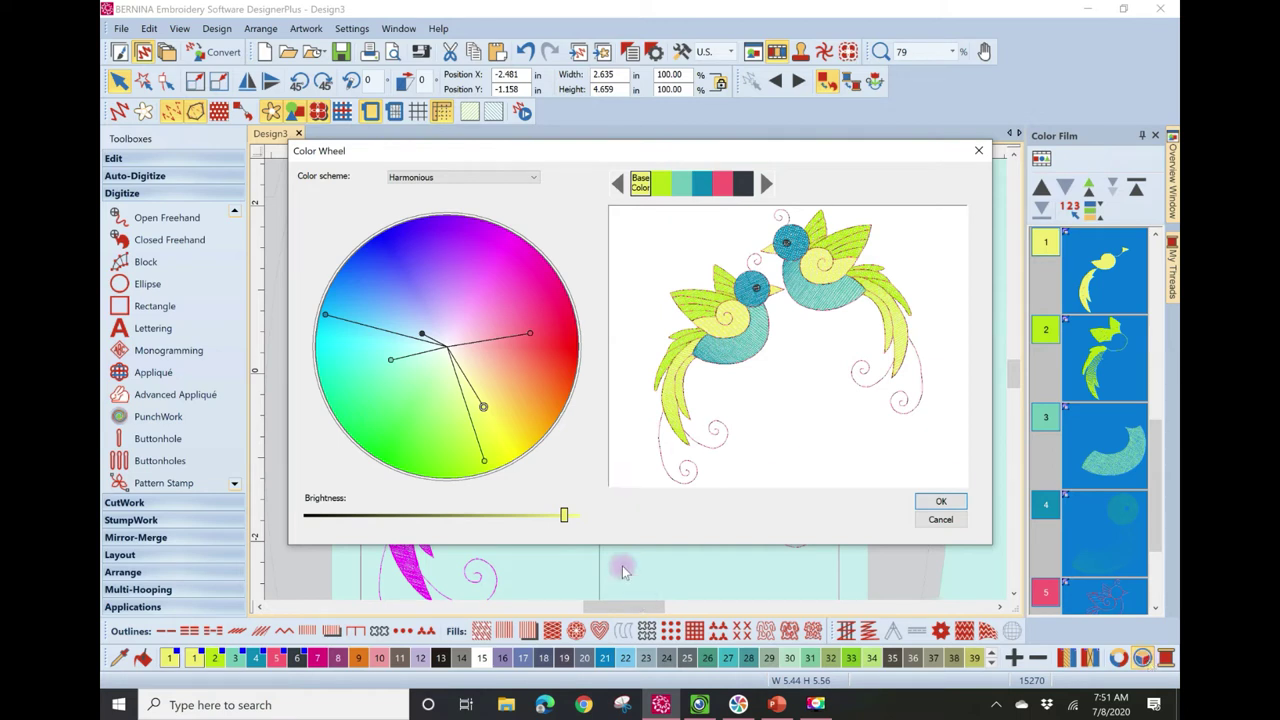
left_click(531, 334)
left_click_drag(533, 340, 507, 277)
left_click_drag(483, 407, 473, 383)
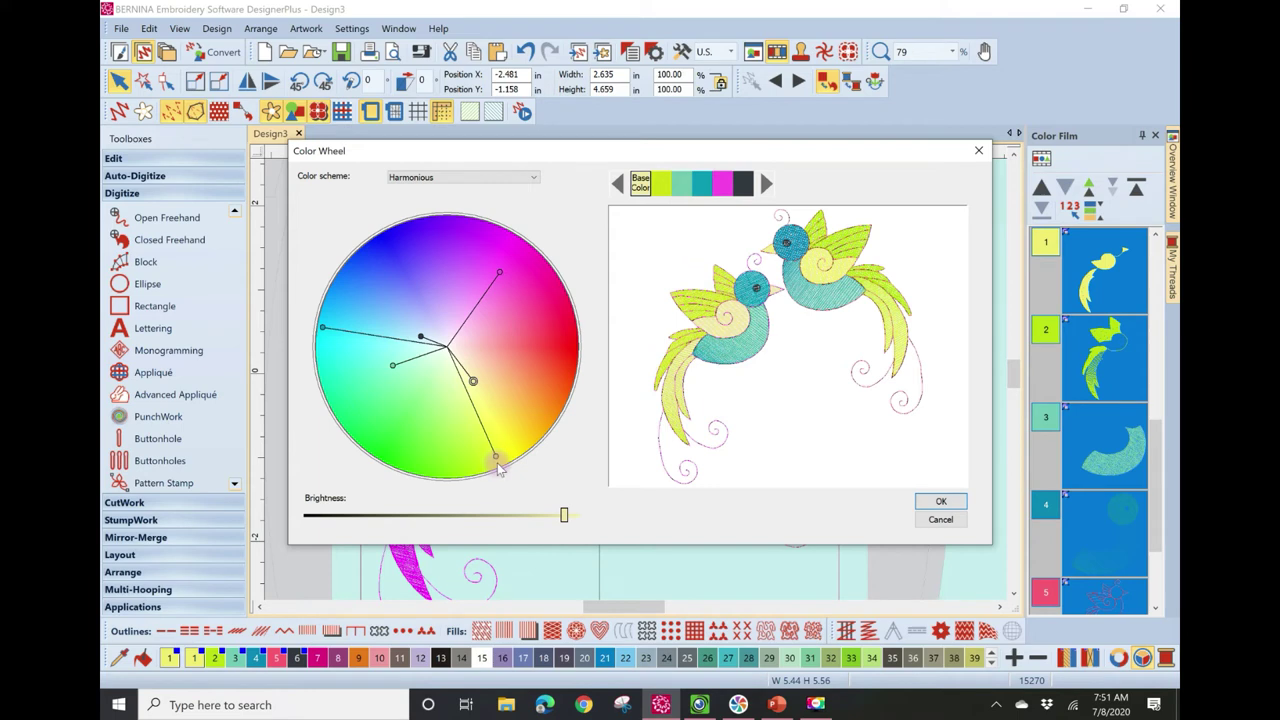
- Shift the mirrored bird's lime to bright green, deepen its teal, turn its blue toward violet-blue, and tint its dark gray toward dark teal
left_click_drag(496, 456, 417, 442)
left_click_drag(393, 365, 362, 386)
left_click_drag(323, 328, 383, 301)
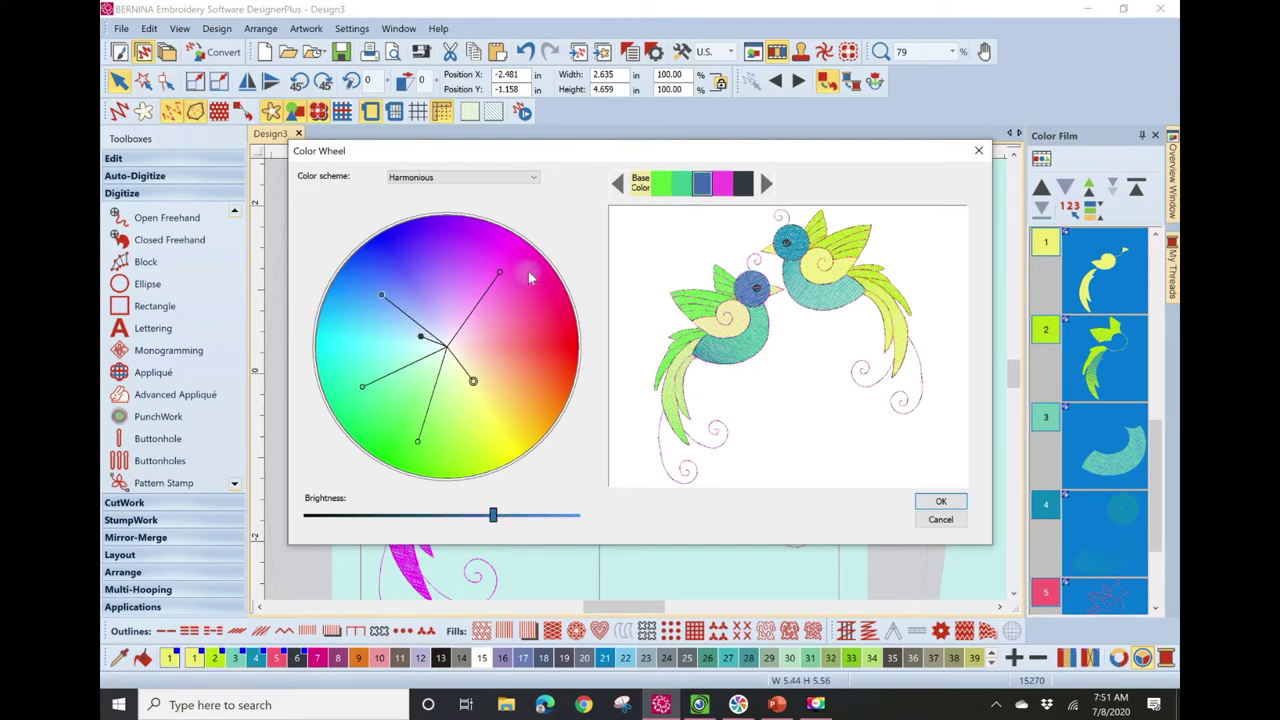
left_click(420, 338)
left_click_drag(420, 338, 372, 338)
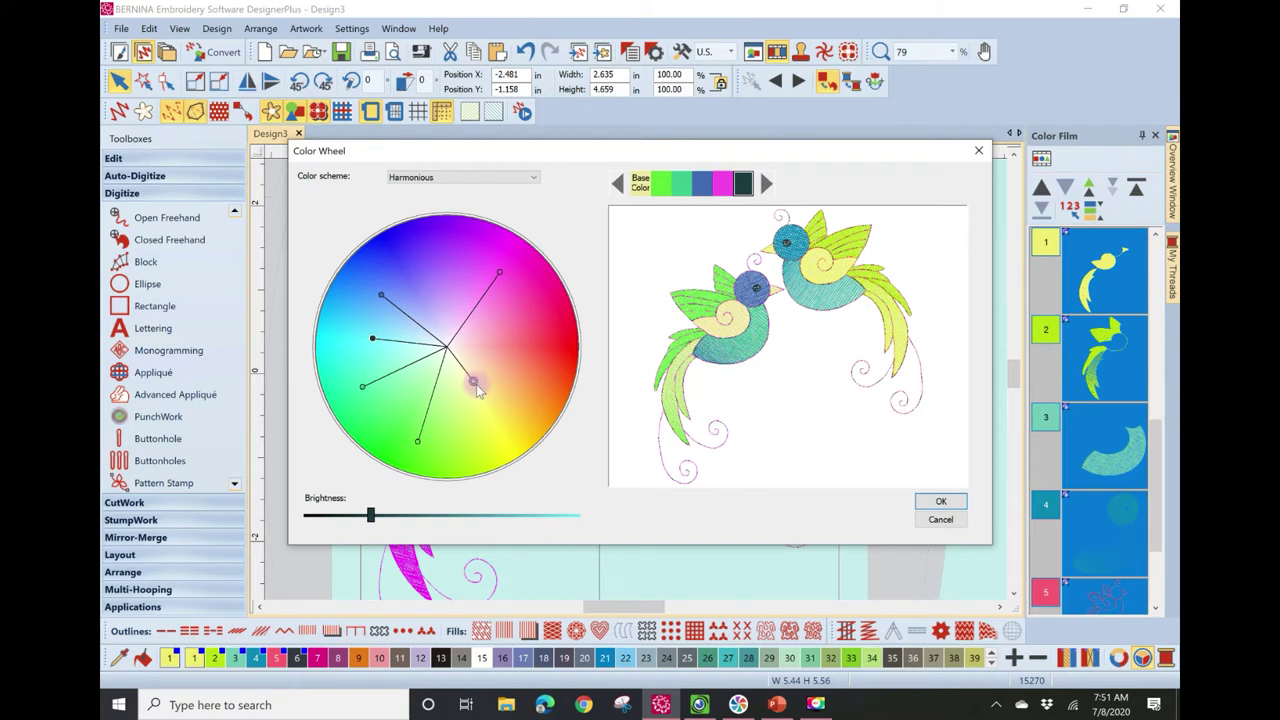
- Rotate the whole harmonious scheme by moving the base color to mint green, apply it to the mirrored bird, and deselect the bird
left_click_drag(474, 386, 409, 378)
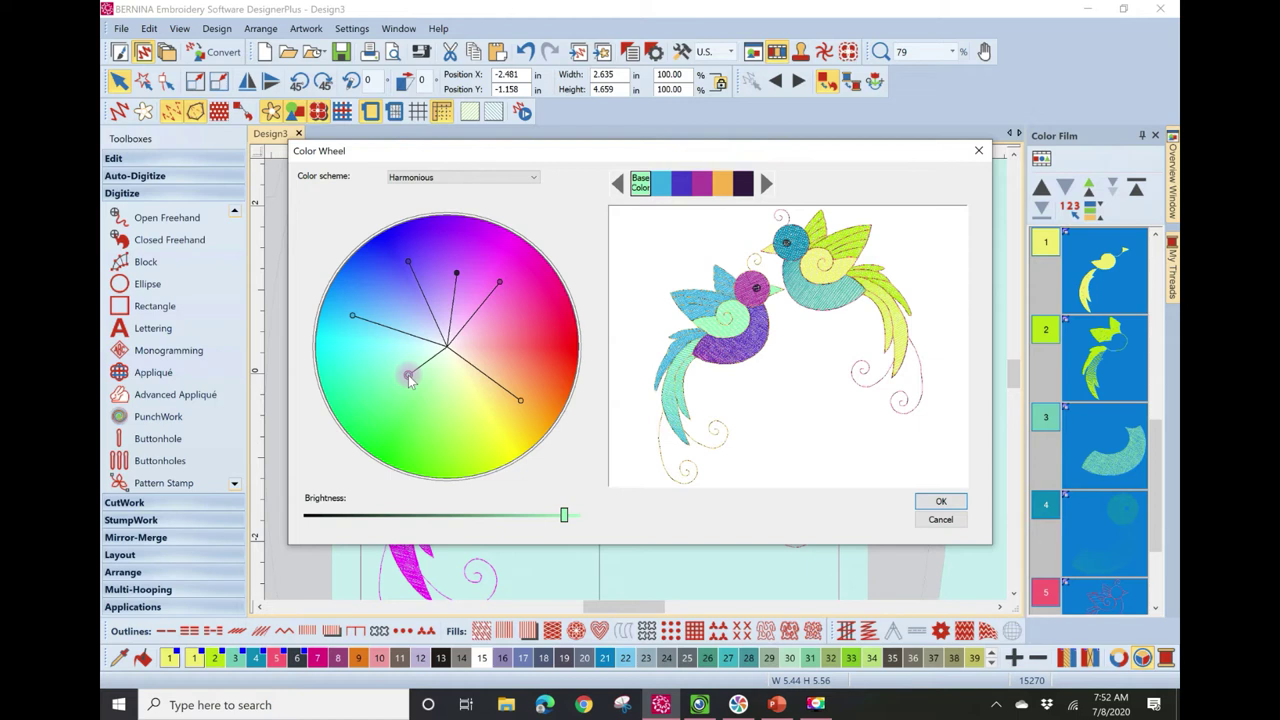
left_click(940, 505)
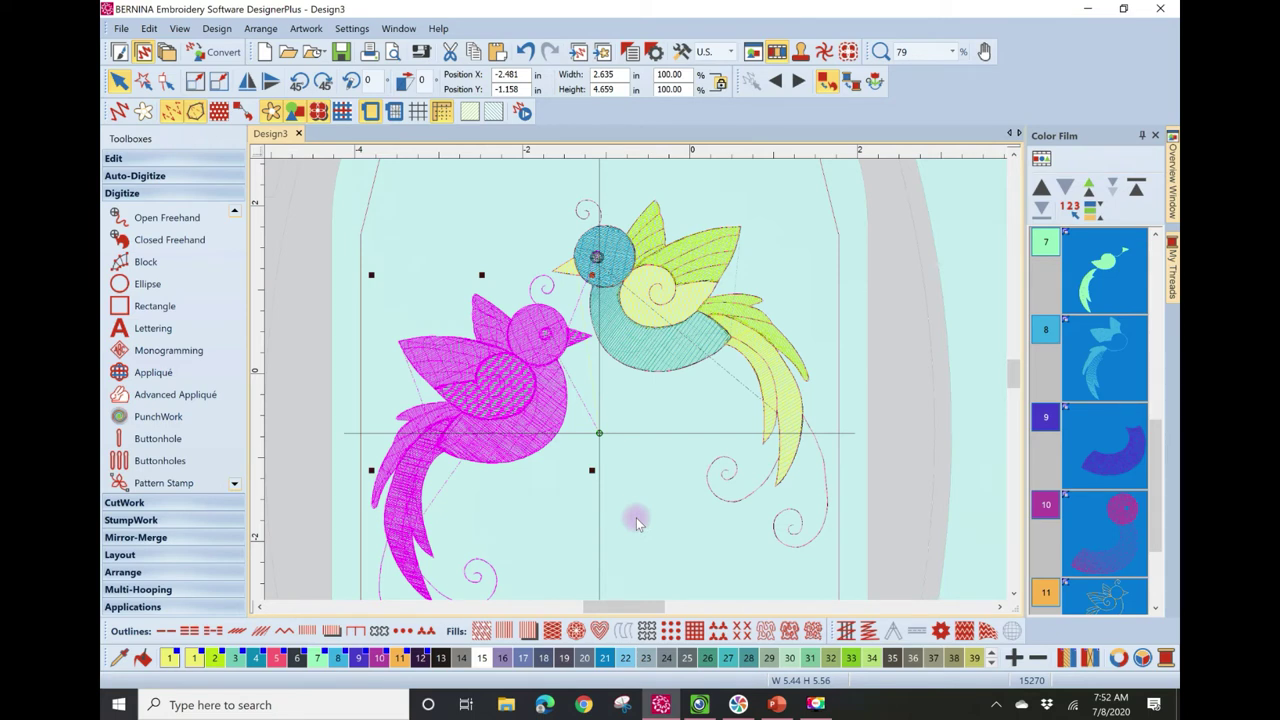
left_click(697, 494)
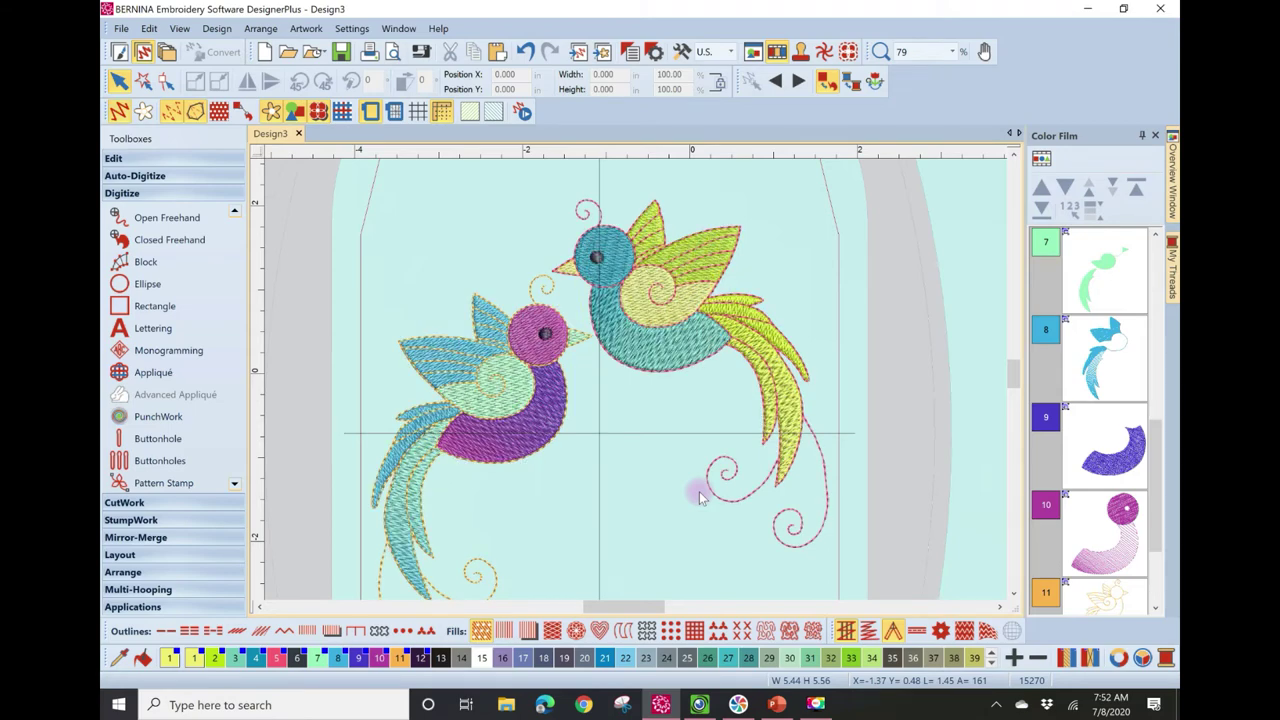
- Return to the plain stitch view and check how the original bird selects as one group, leaving nothing selected
key("shift+d")
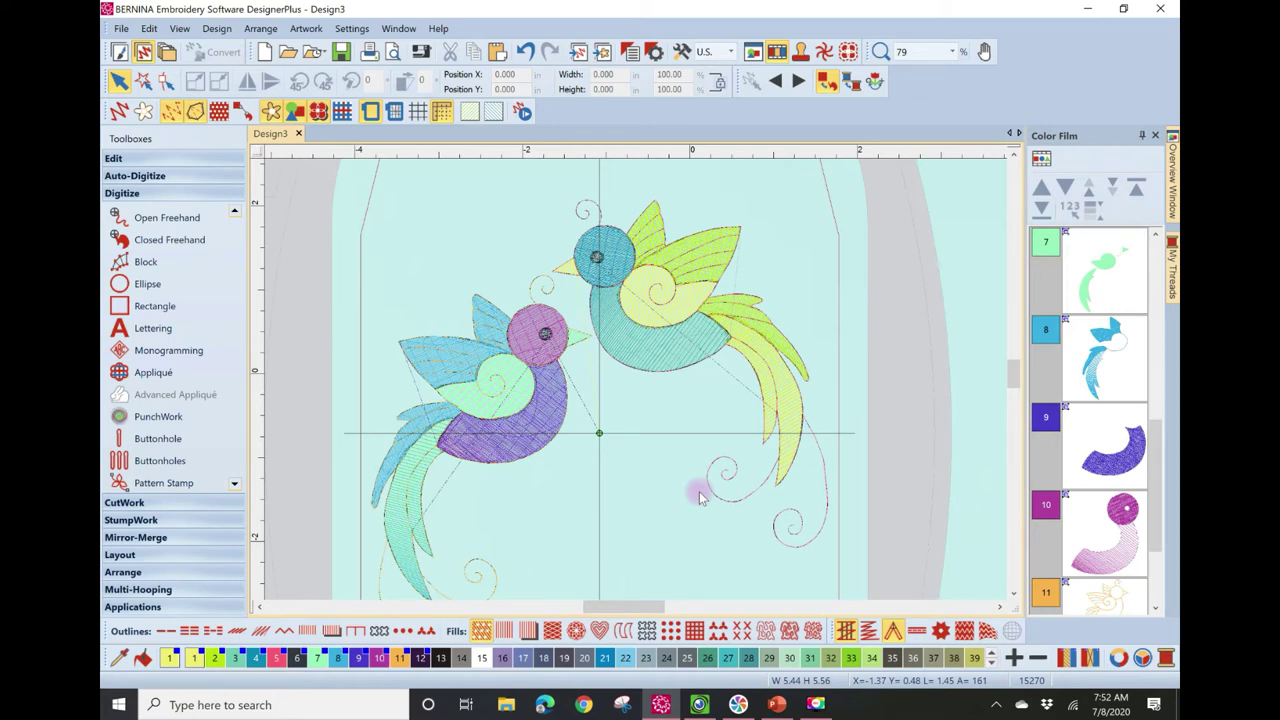
left_click(614, 276)
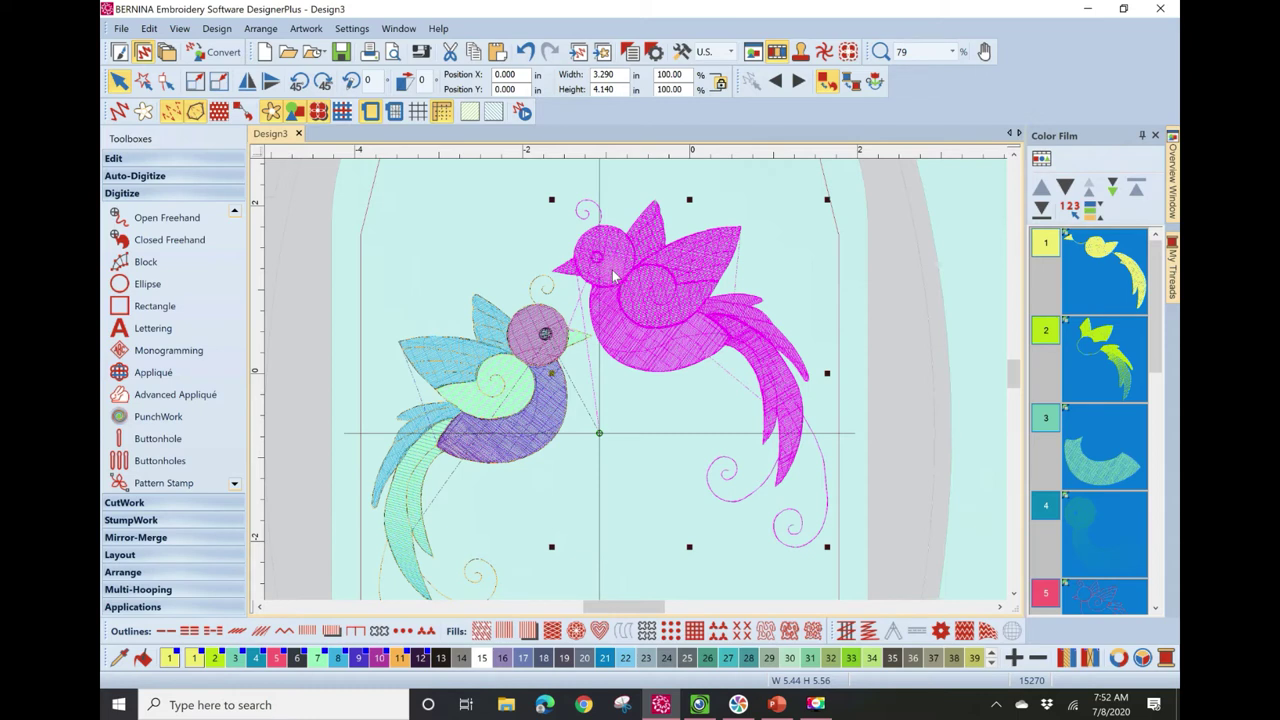
left_click(920, 466)
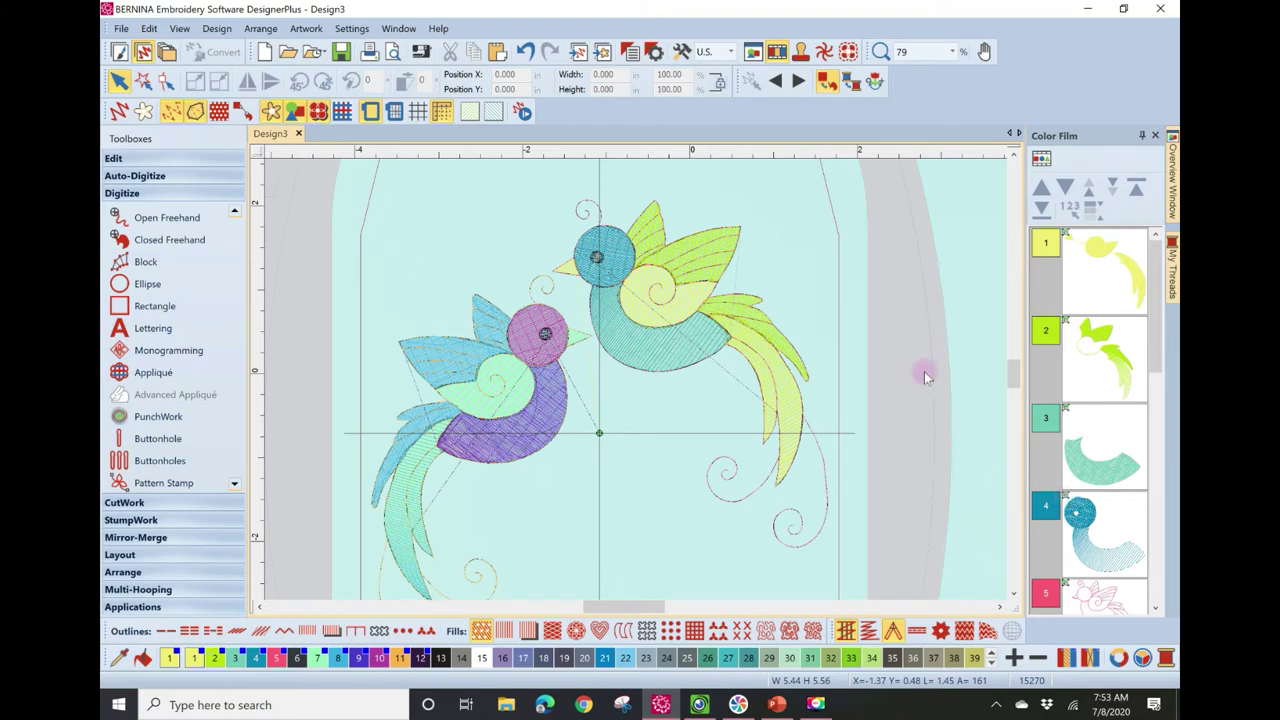
left_click(673, 347)
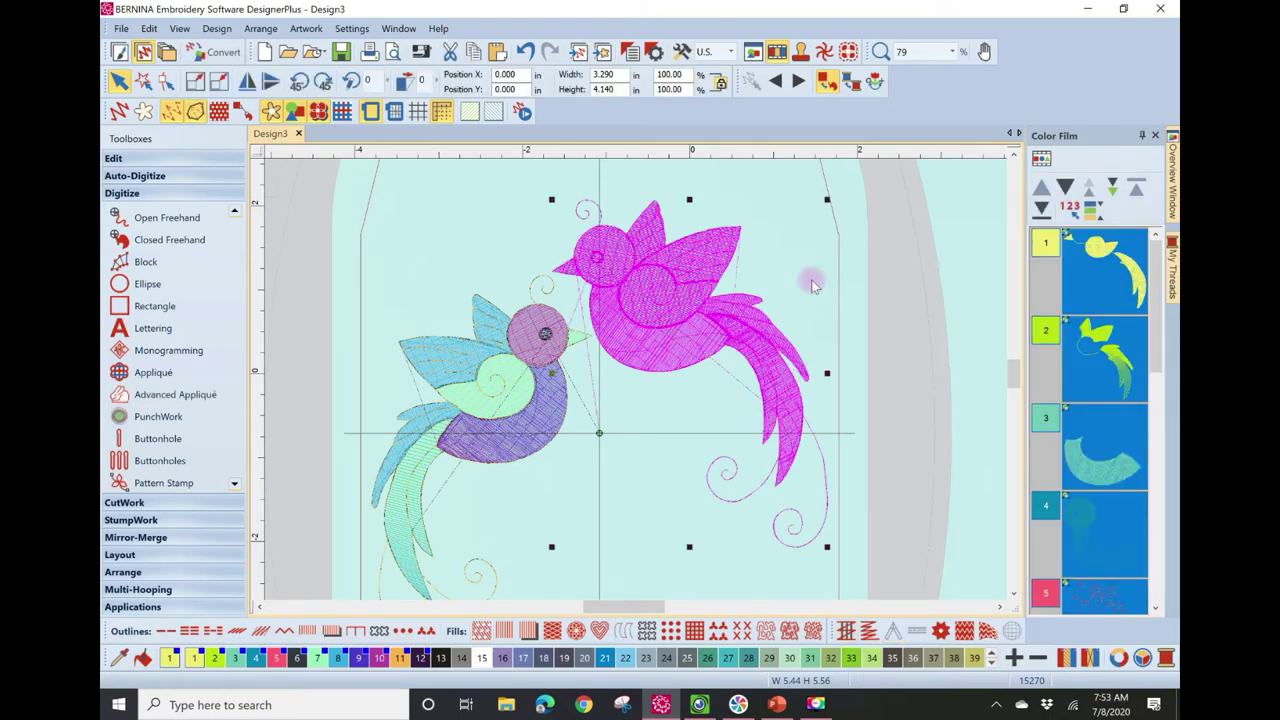
left_click(598, 262)
left_click(475, 262)
left_click(607, 278)
left_click(438, 253)
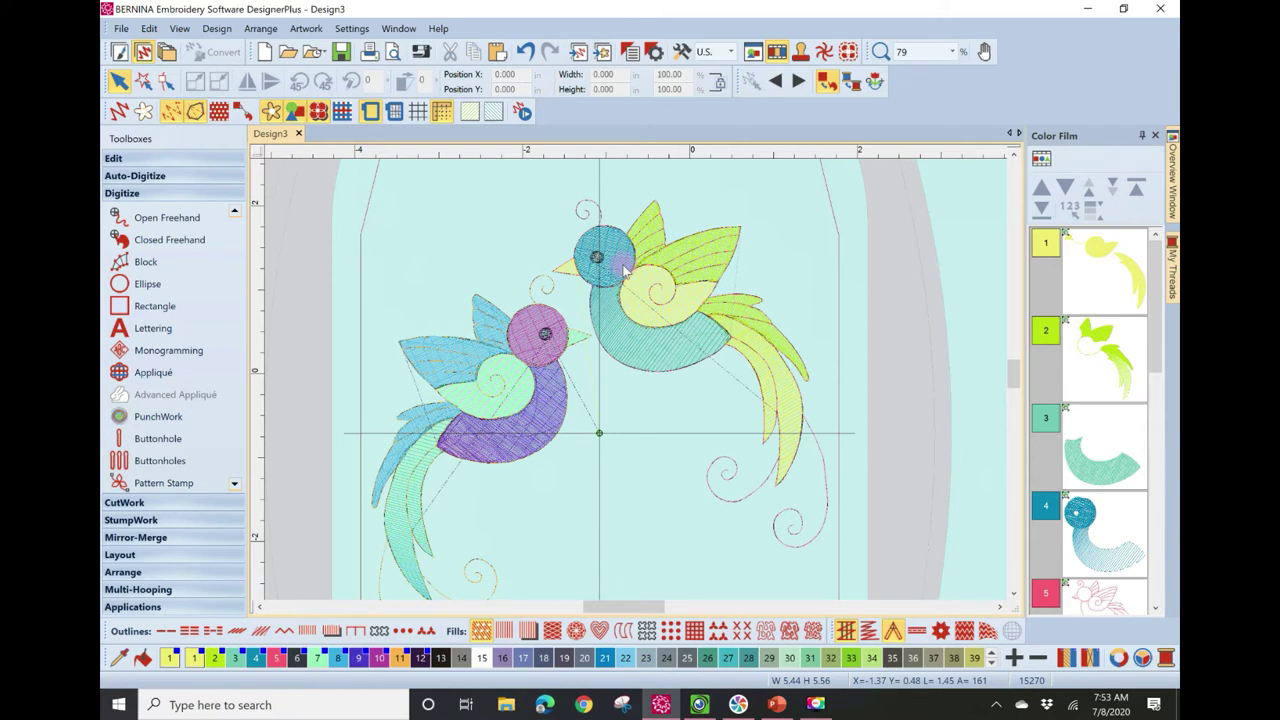
- Select only the original bird's head fill and compare its stitches in the artistic and plain stitch views
left_click(625, 270)
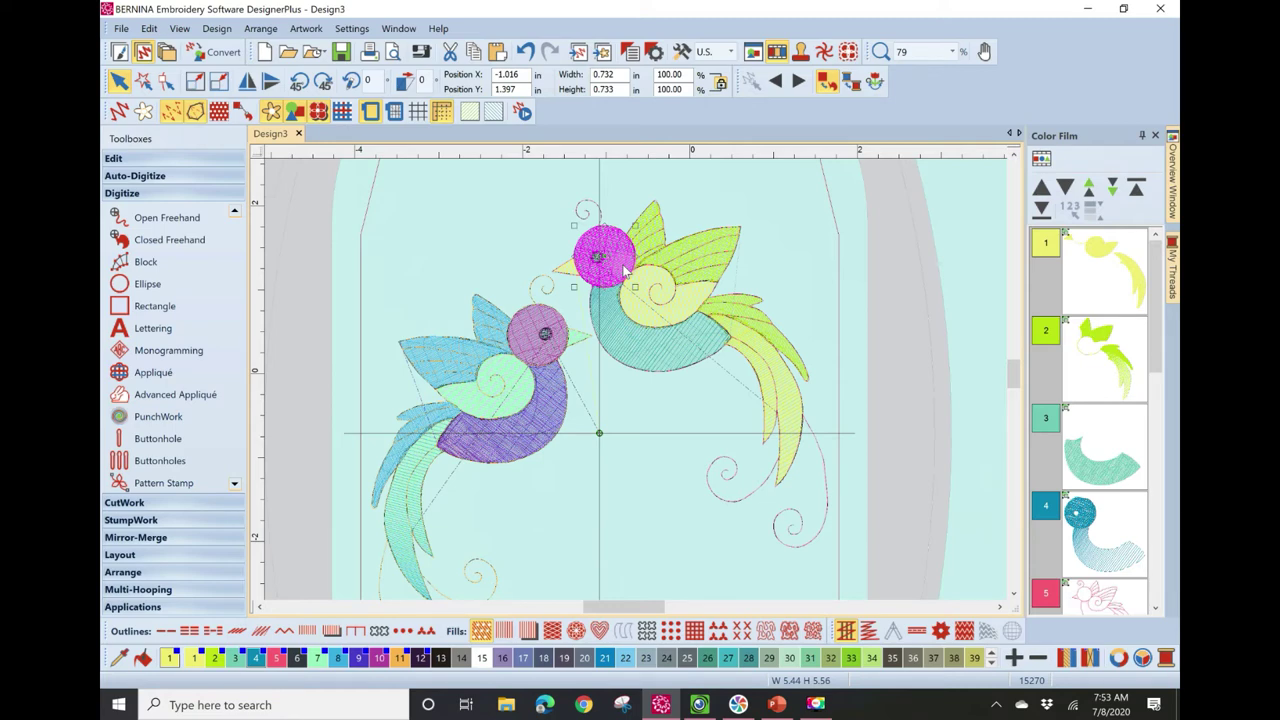
scroll(637, 378, "up", 5)
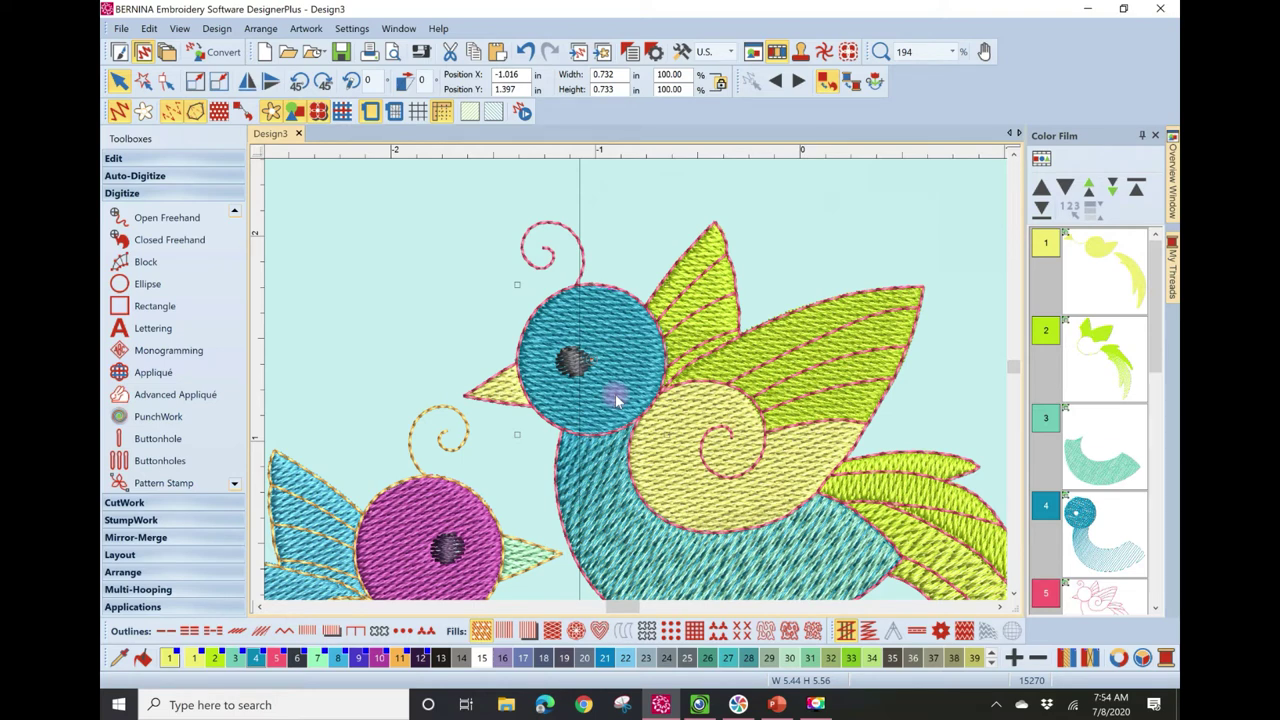
left_click(617, 400)
key("t")
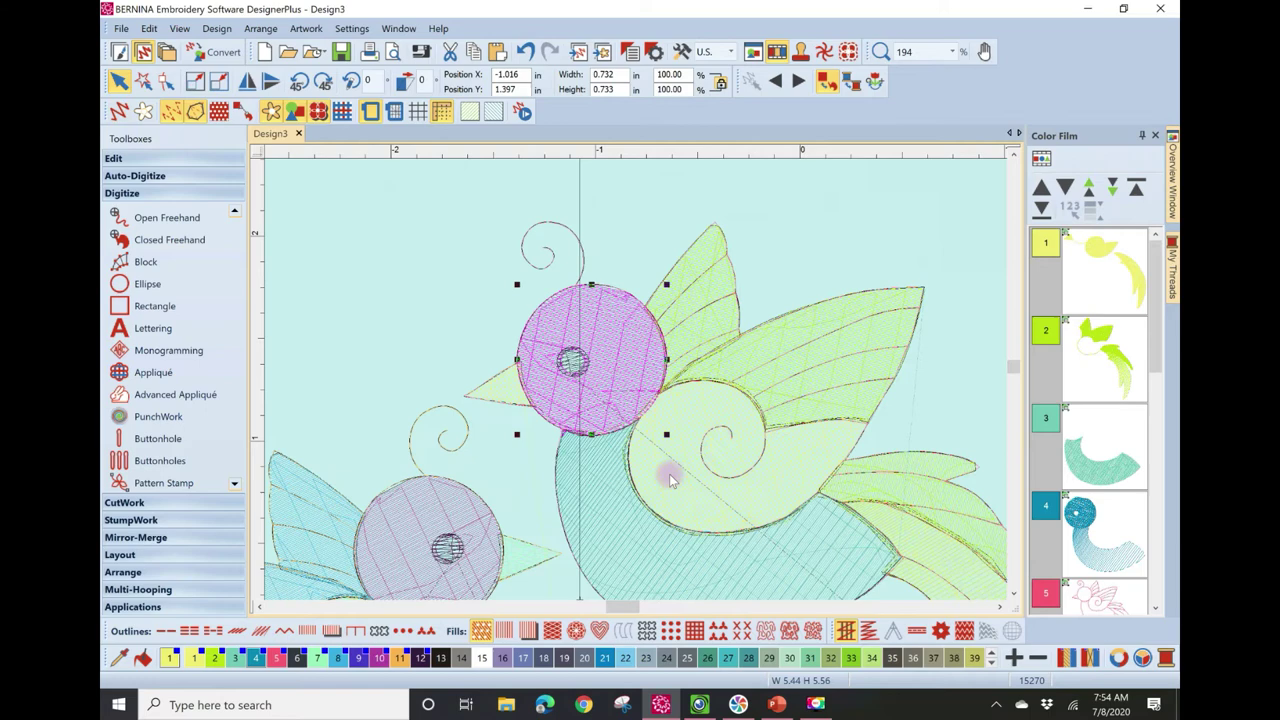
key("t")
key("t")
key("t")
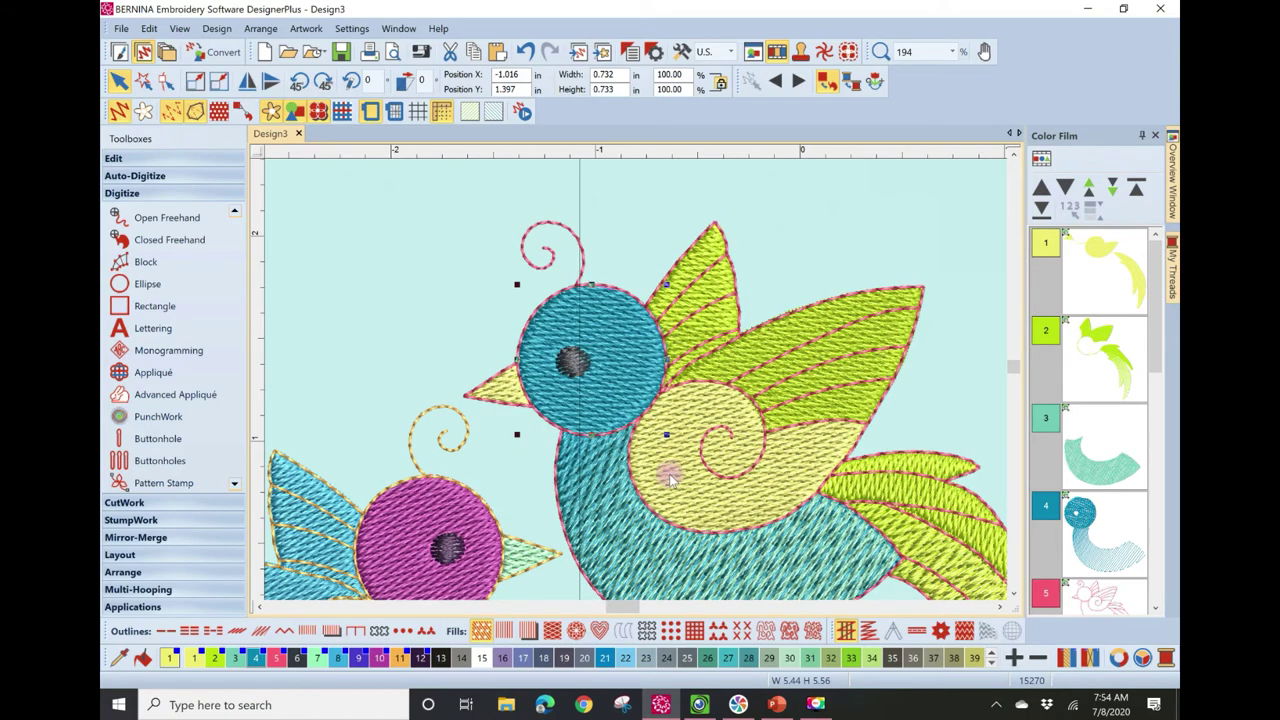
key("t")
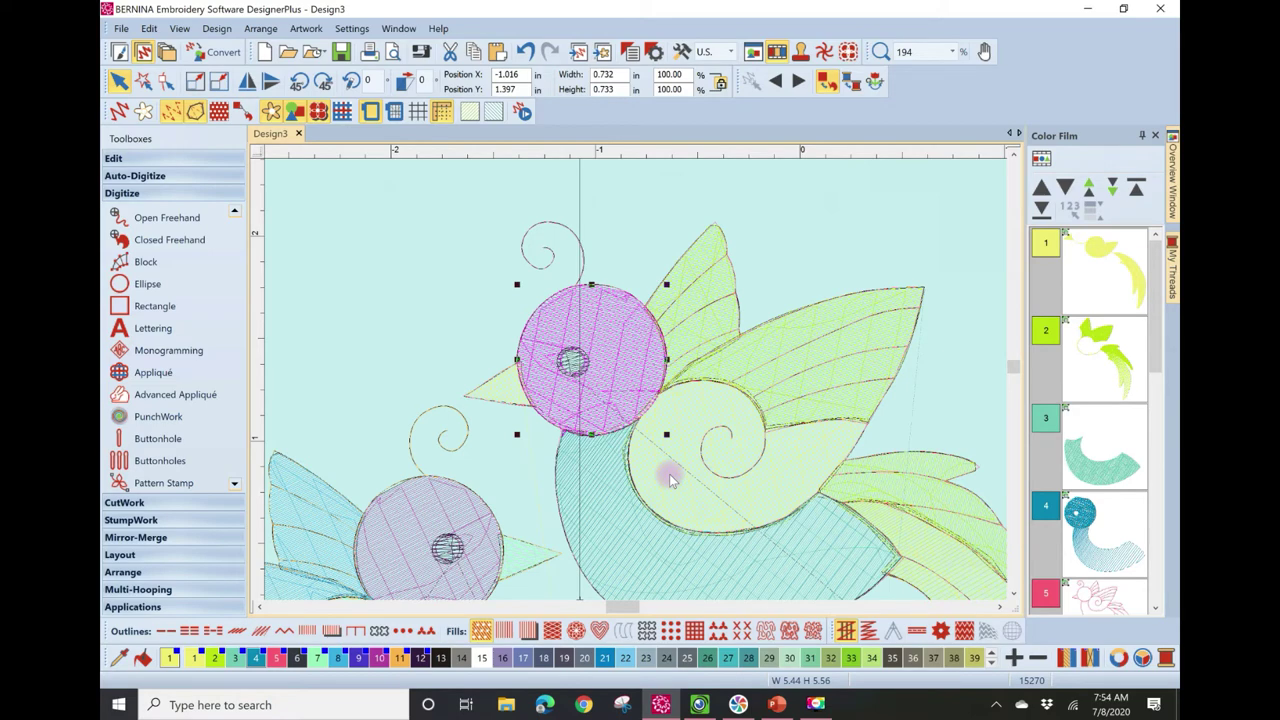
- Apply step pattern 6 to the original bird's head fill, and move the Object Properties dialog aside
double_click(614, 392)
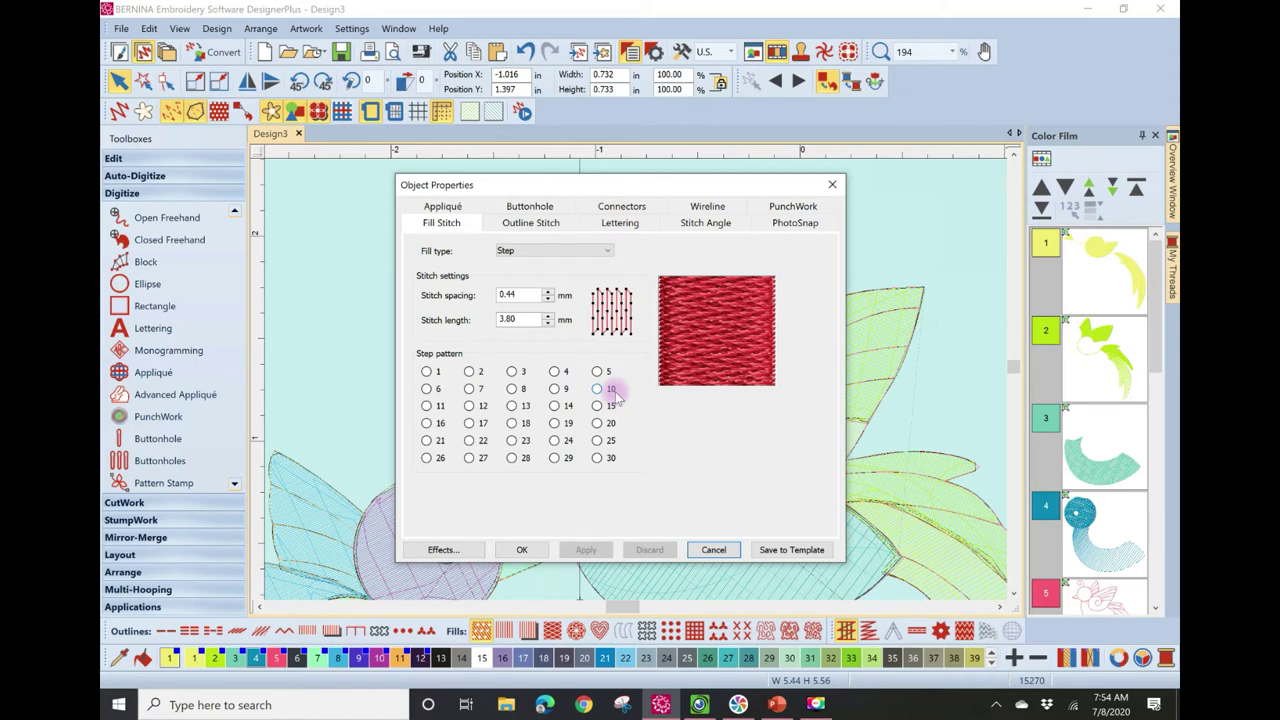
left_click(427, 389)
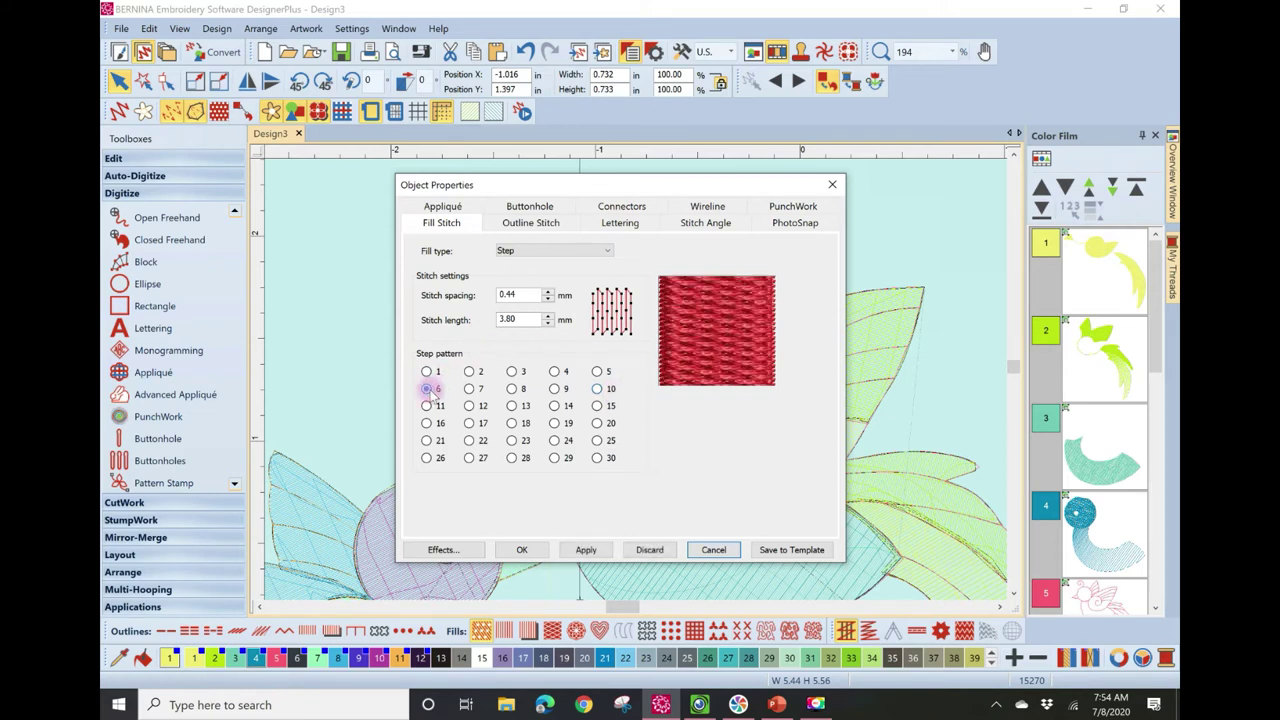
left_click(586, 550)
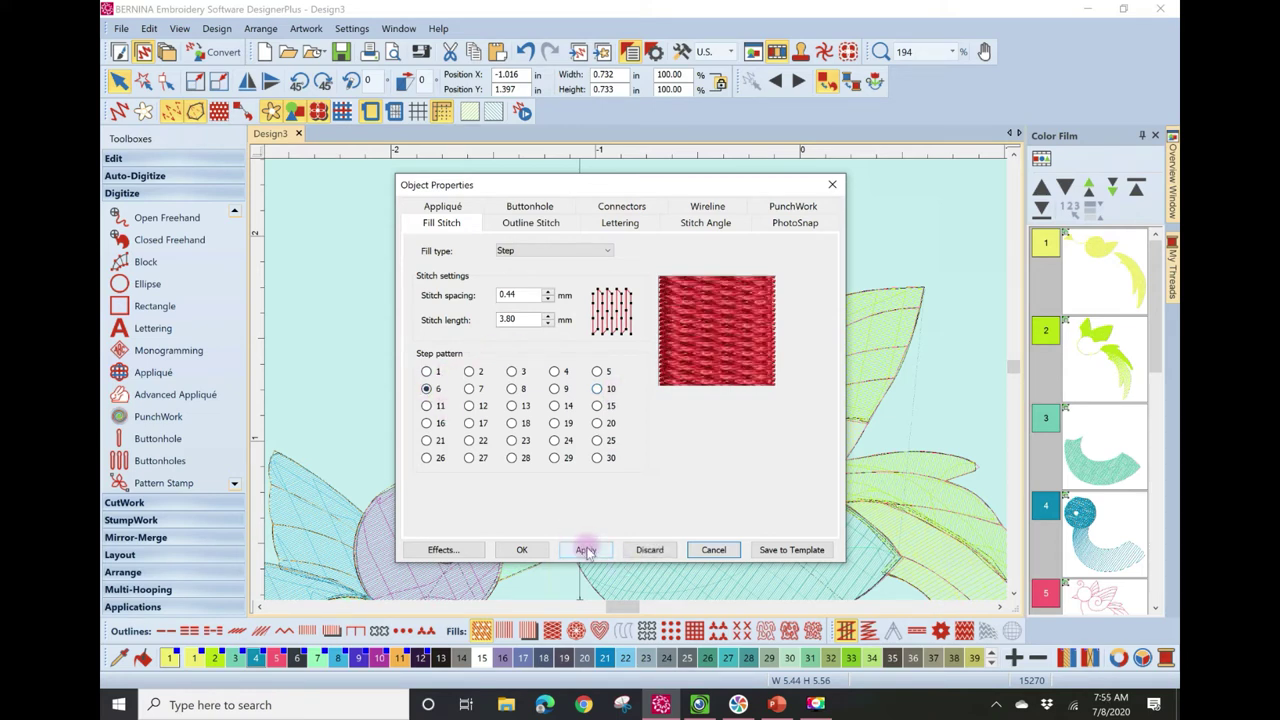
left_click_drag(537, 190, 877, 153)
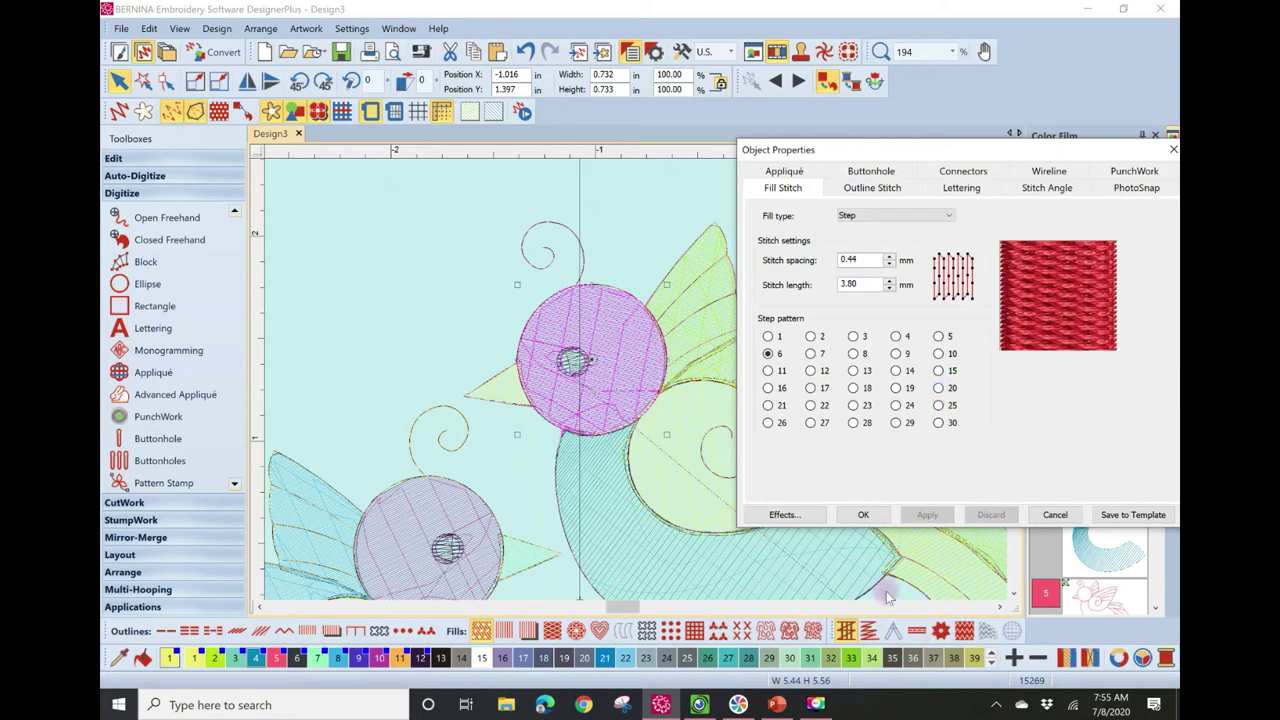
- Change the mirrored bird's mint spiral wing section to a Fancy fill with the pattern 179 Wild (48)
left_click(1013, 593)
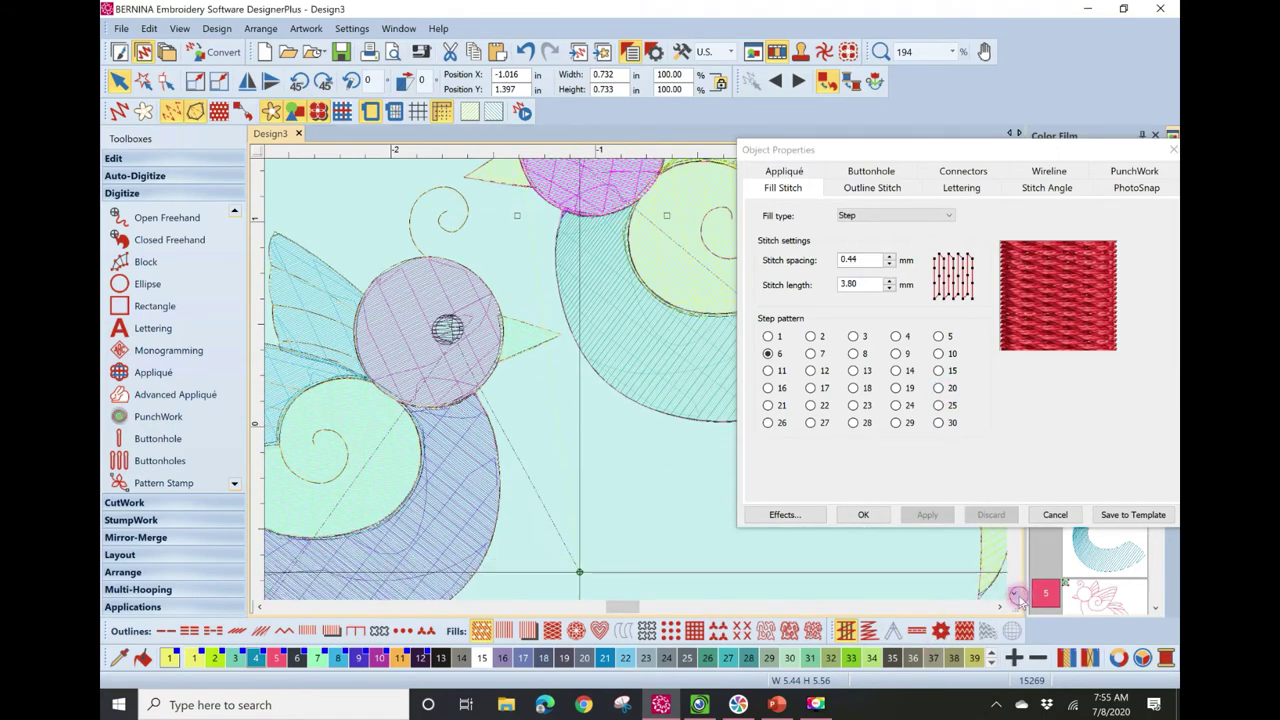
left_click(259, 606)
left_click(259, 606)
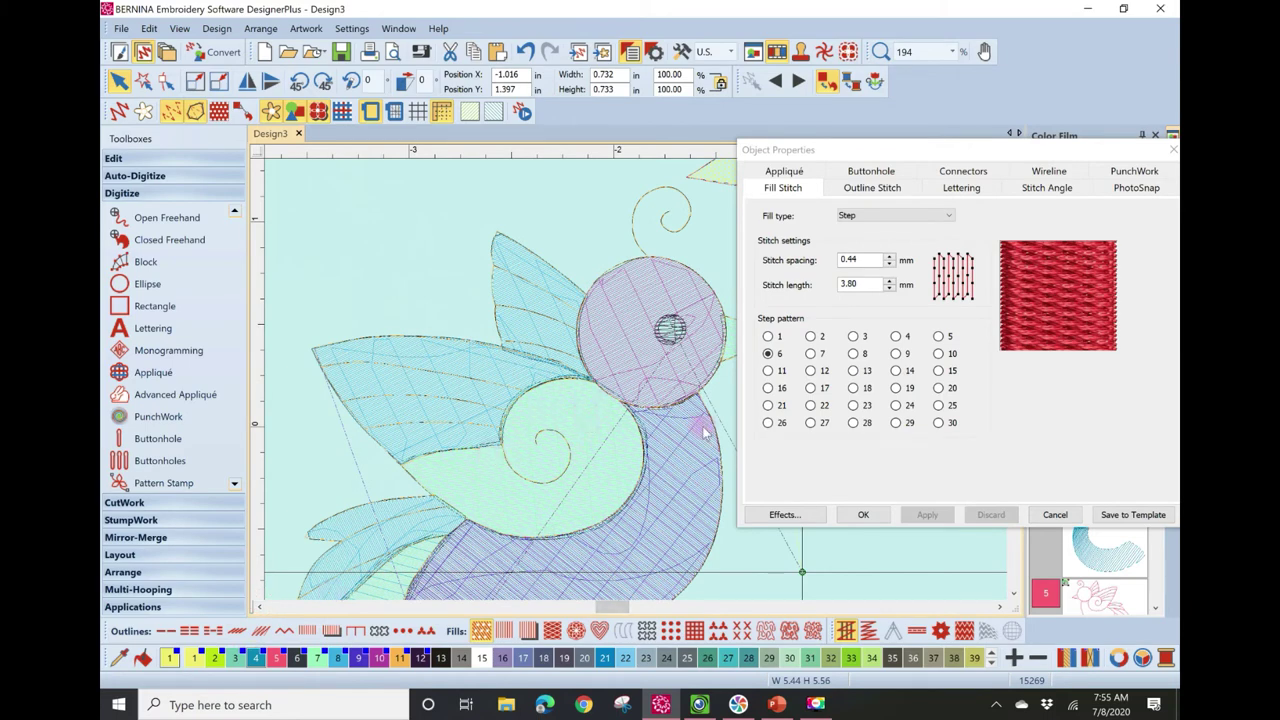
left_click(619, 453)
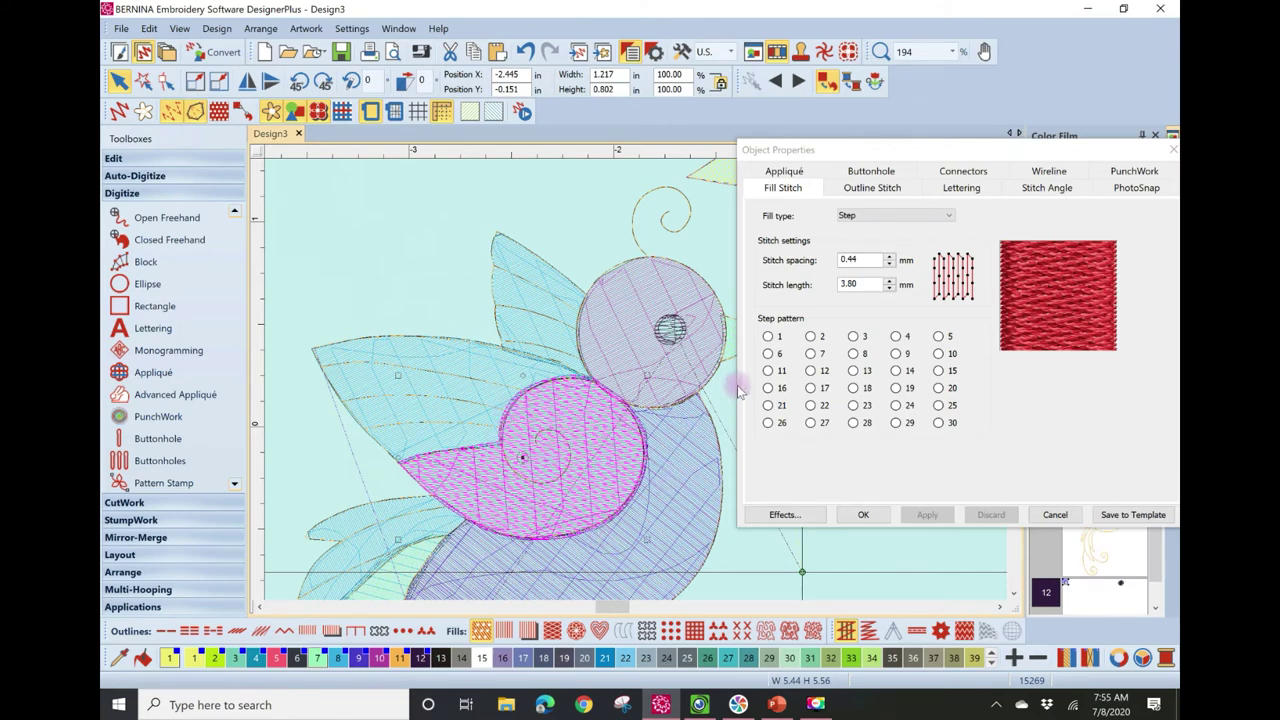
left_click(895, 215)
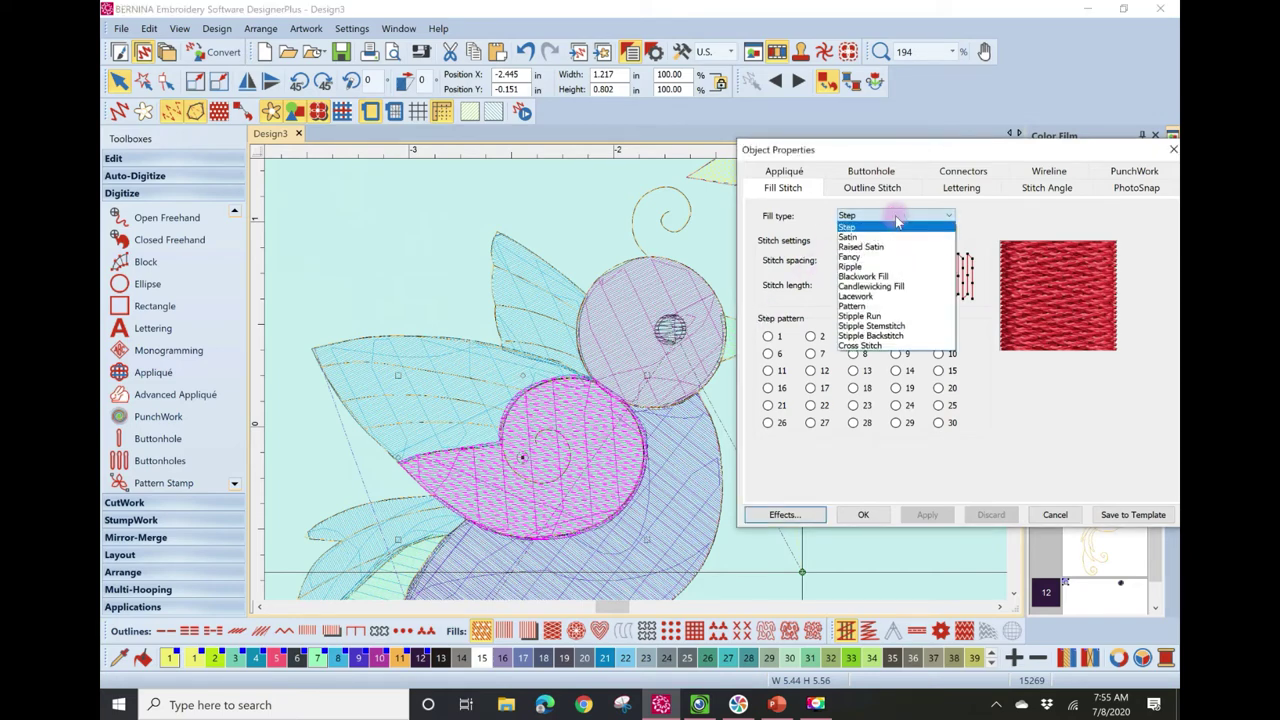
left_click(885, 258)
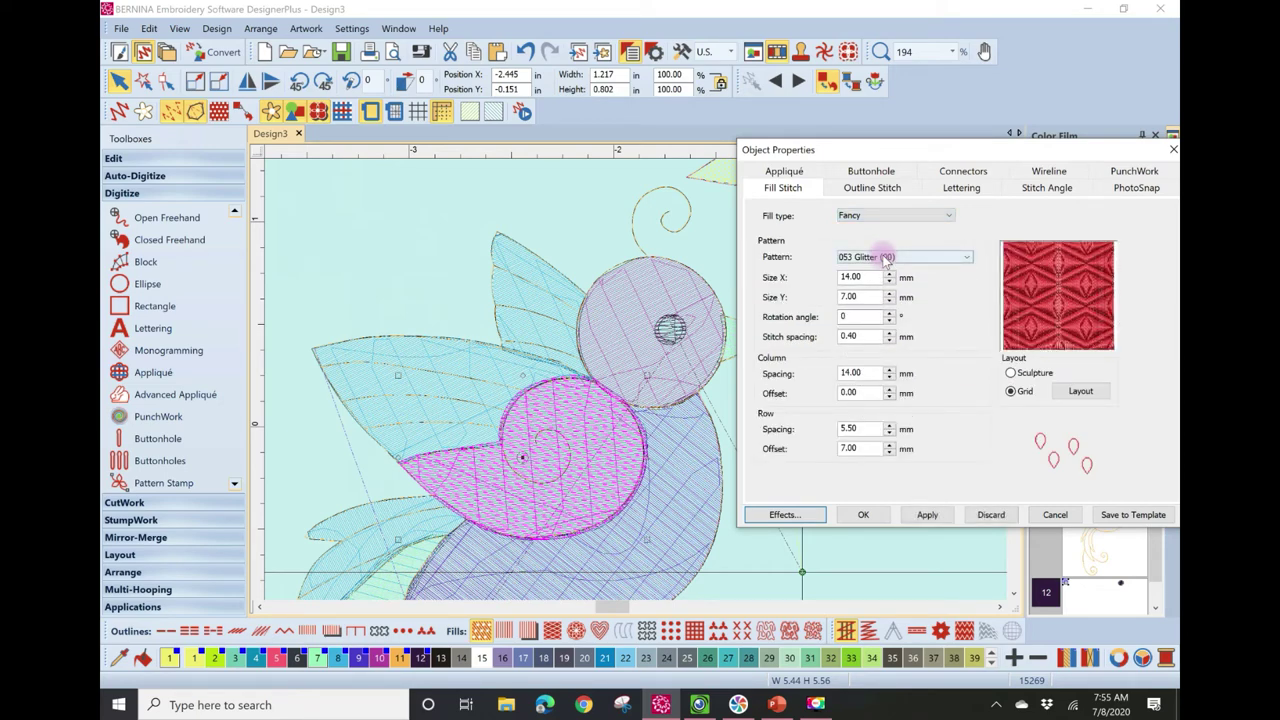
left_click(969, 255)
left_click_drag(962, 370, 962, 530)
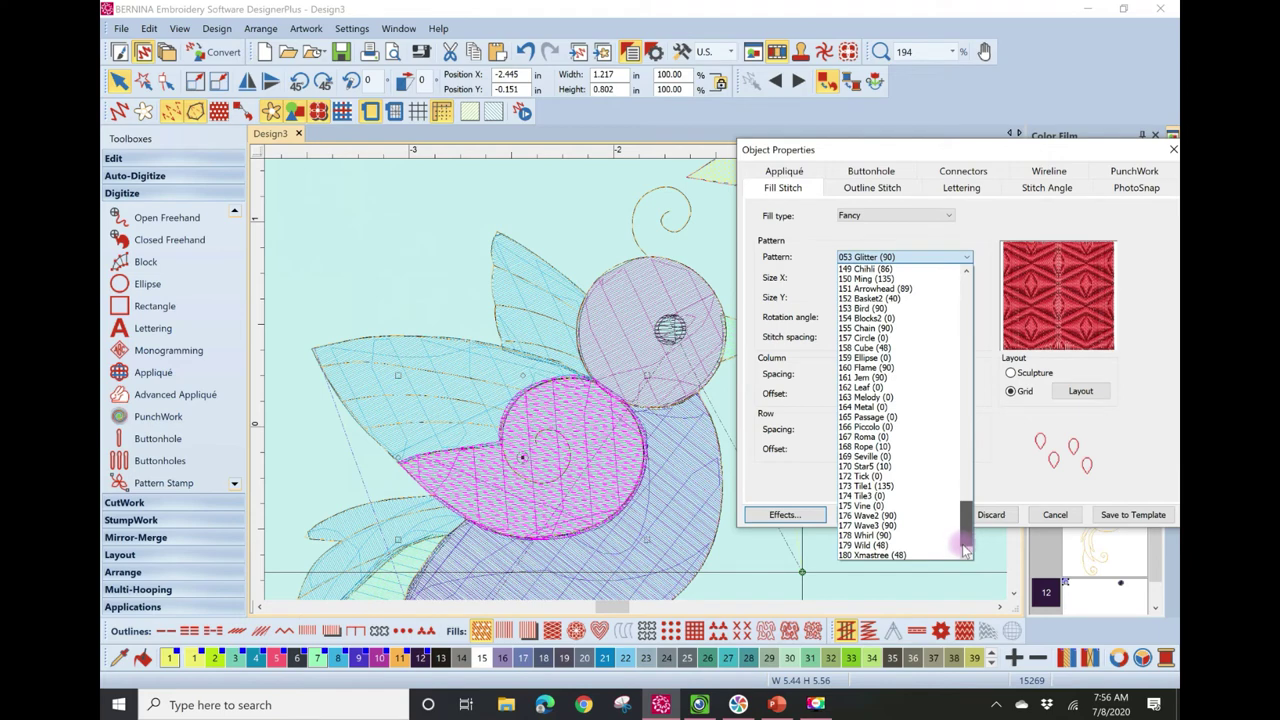
left_click(897, 545)
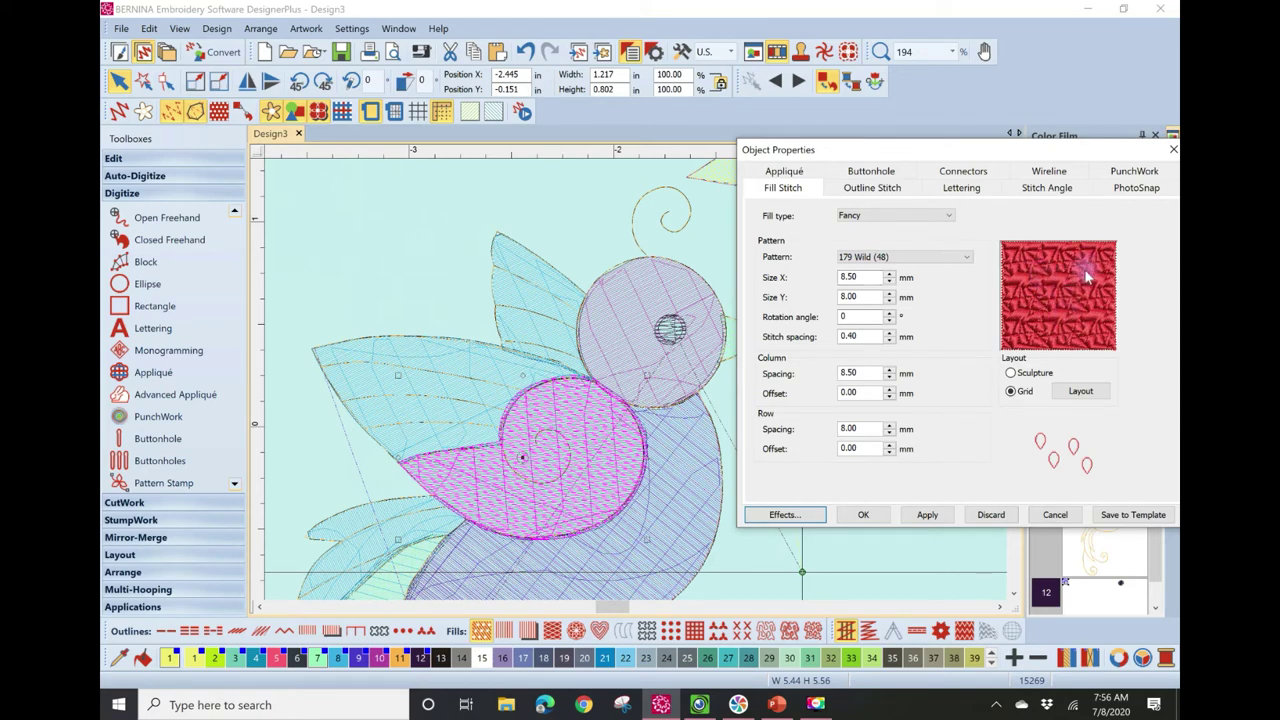
left_click(927, 514)
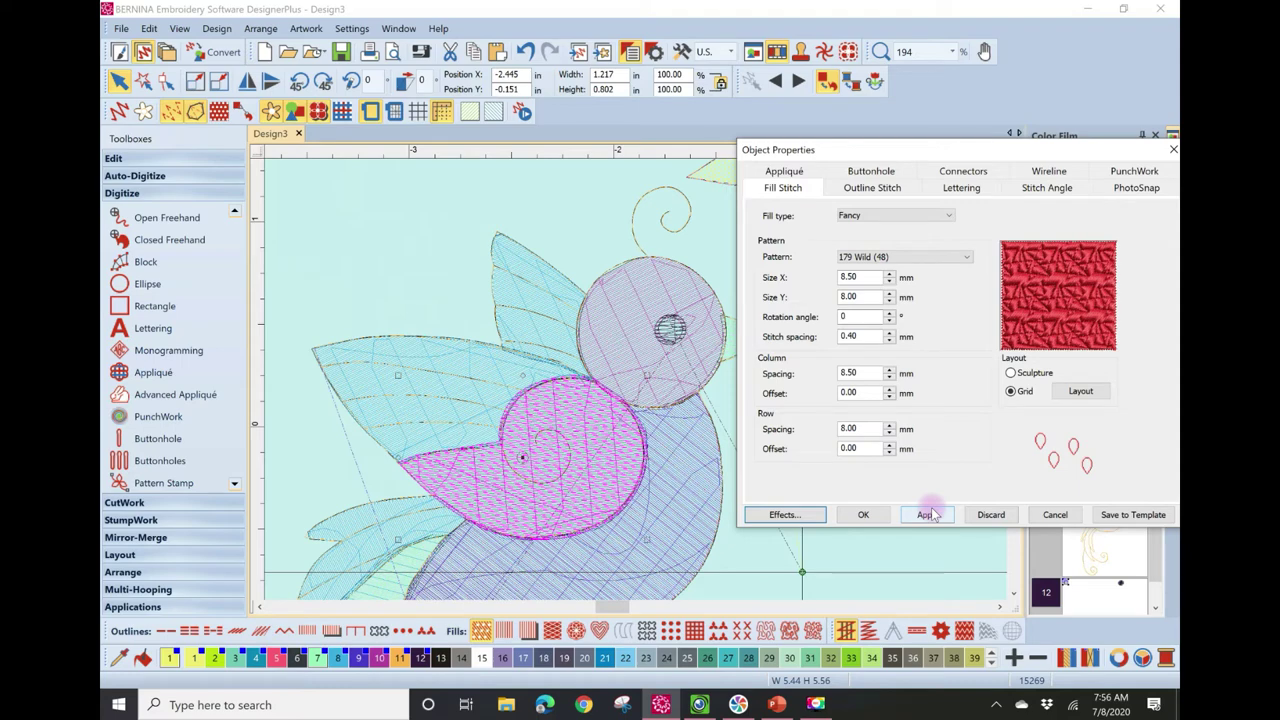
left_click(928, 514)
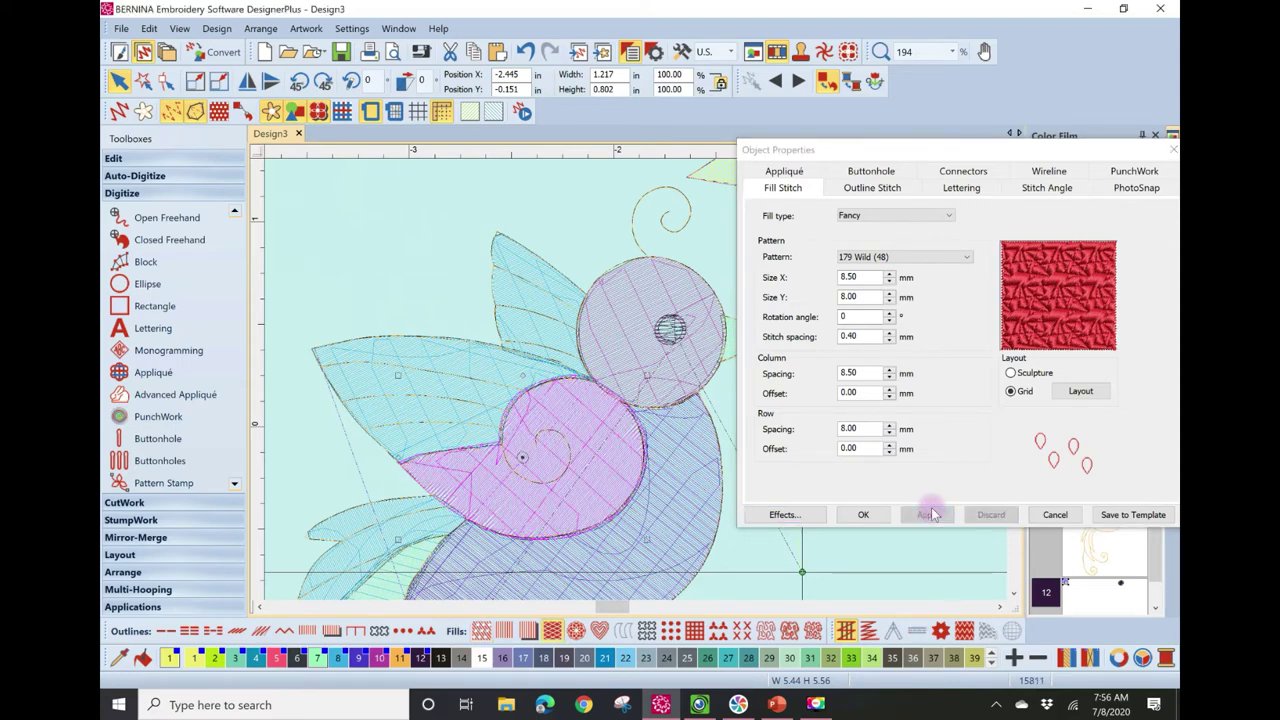
- Set the triple stitch length of the mirrored bird's two curled tail outlines to 2.5 mm
left_click(356, 216)
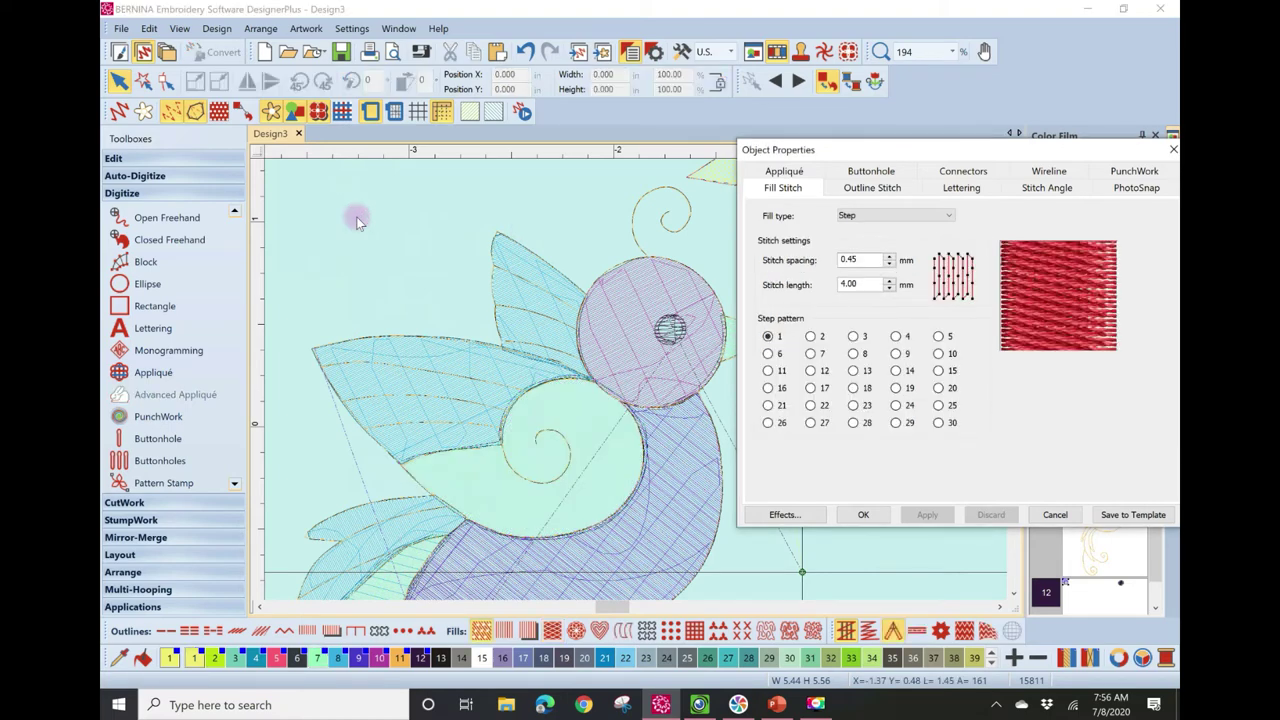
scroll(635, 382, "down", 4)
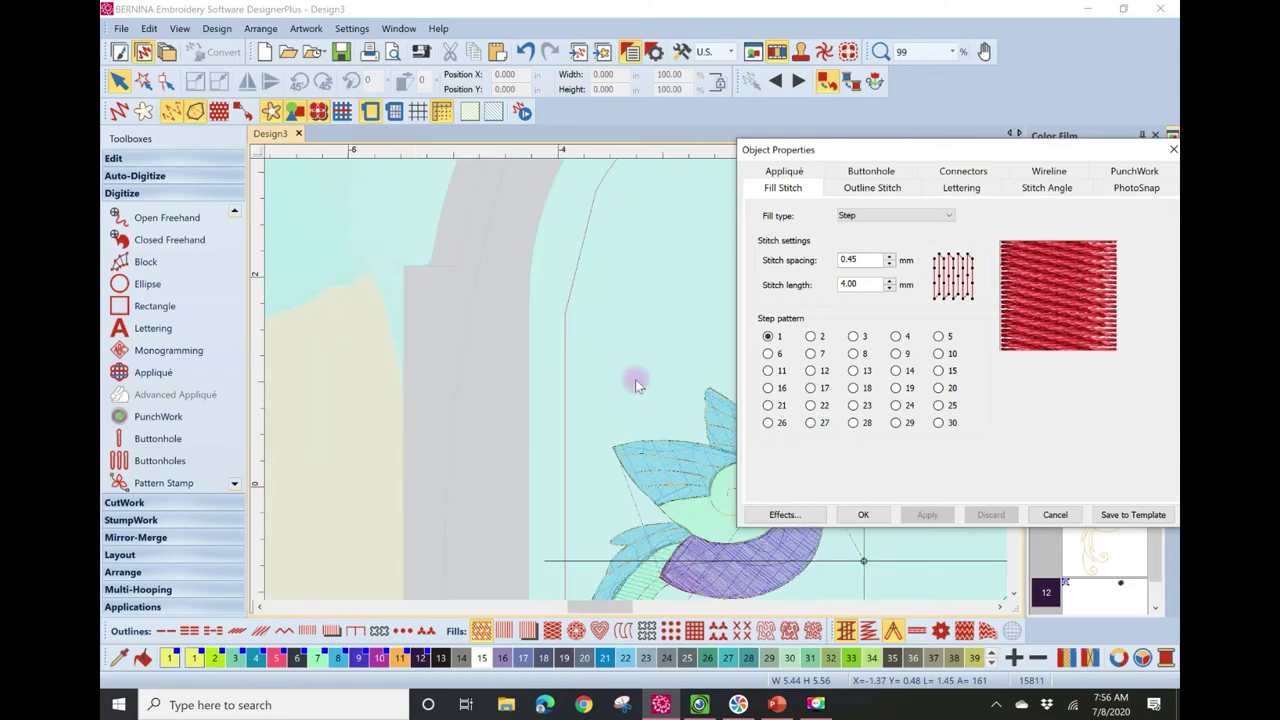
mouse_move(612, 607)
left_mouse_down()
mouse_move(621, 620)
mouse_move(637, 612)
left_mouse_up()
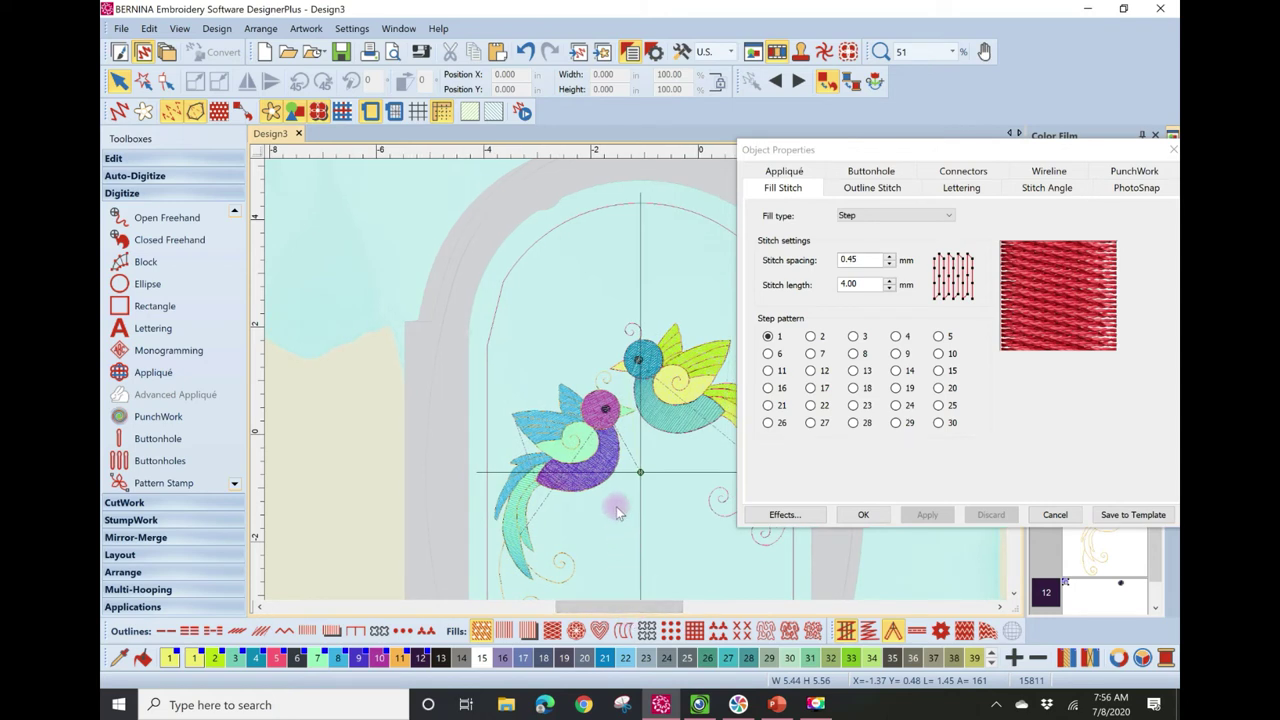
scroll(635, 382, "down", 1)
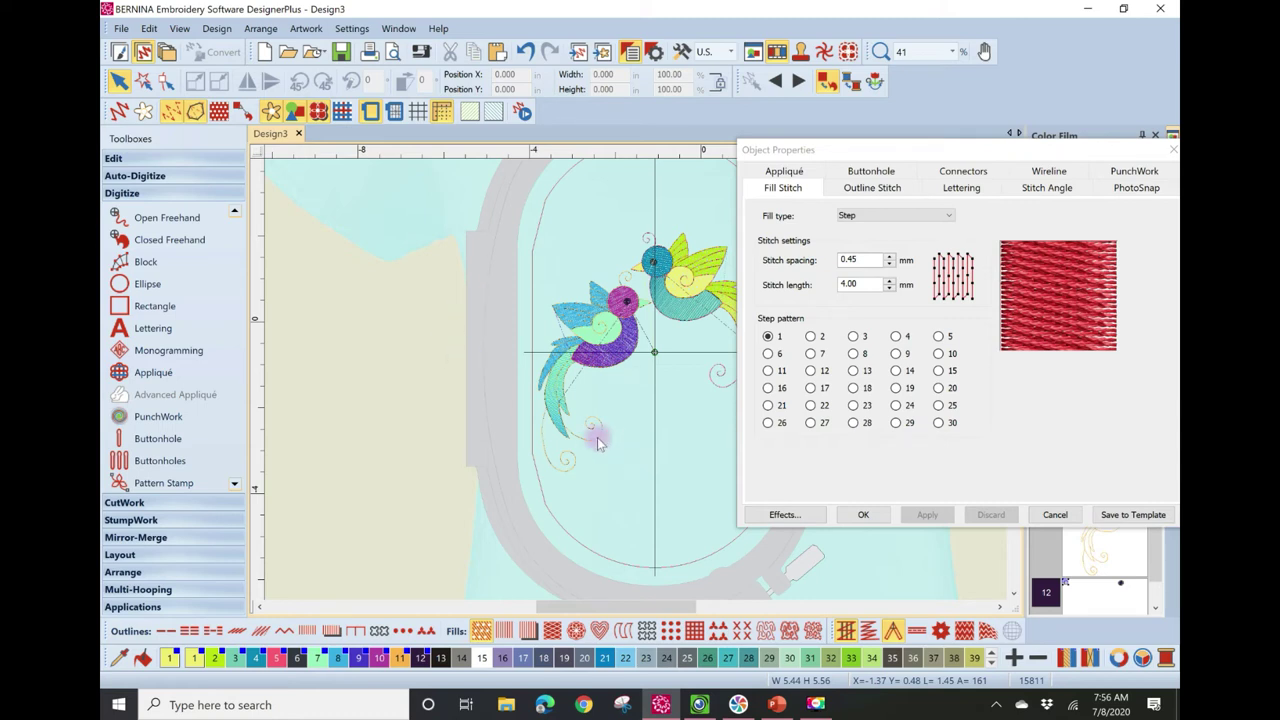
scroll(598, 443, "up", 1)
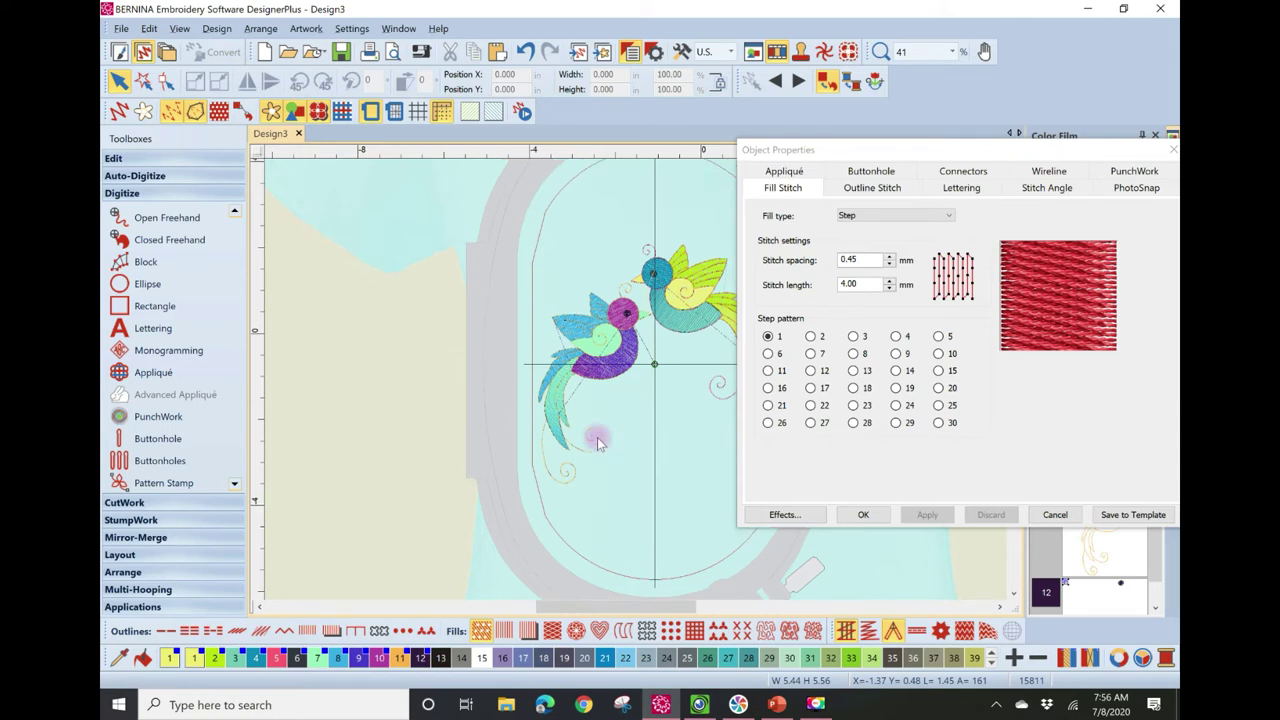
left_click(594, 445)
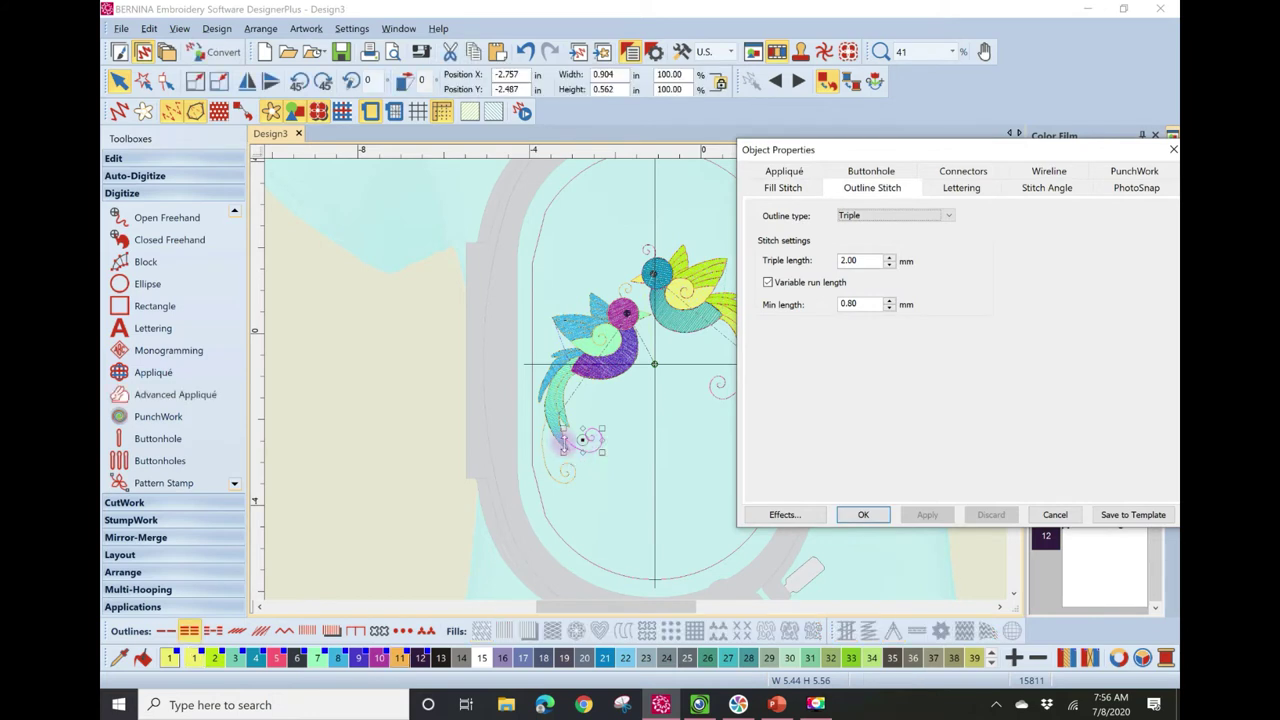
left_click(571, 481)
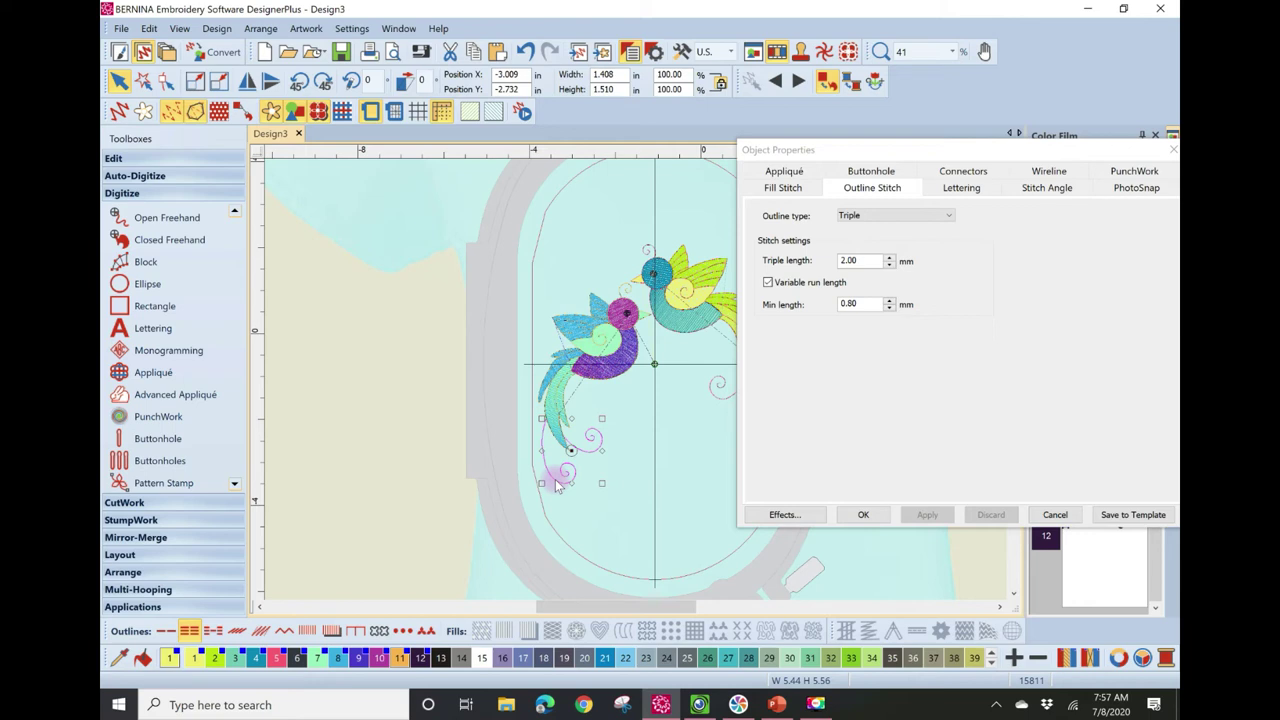
scroll(558, 485, "up", 1)
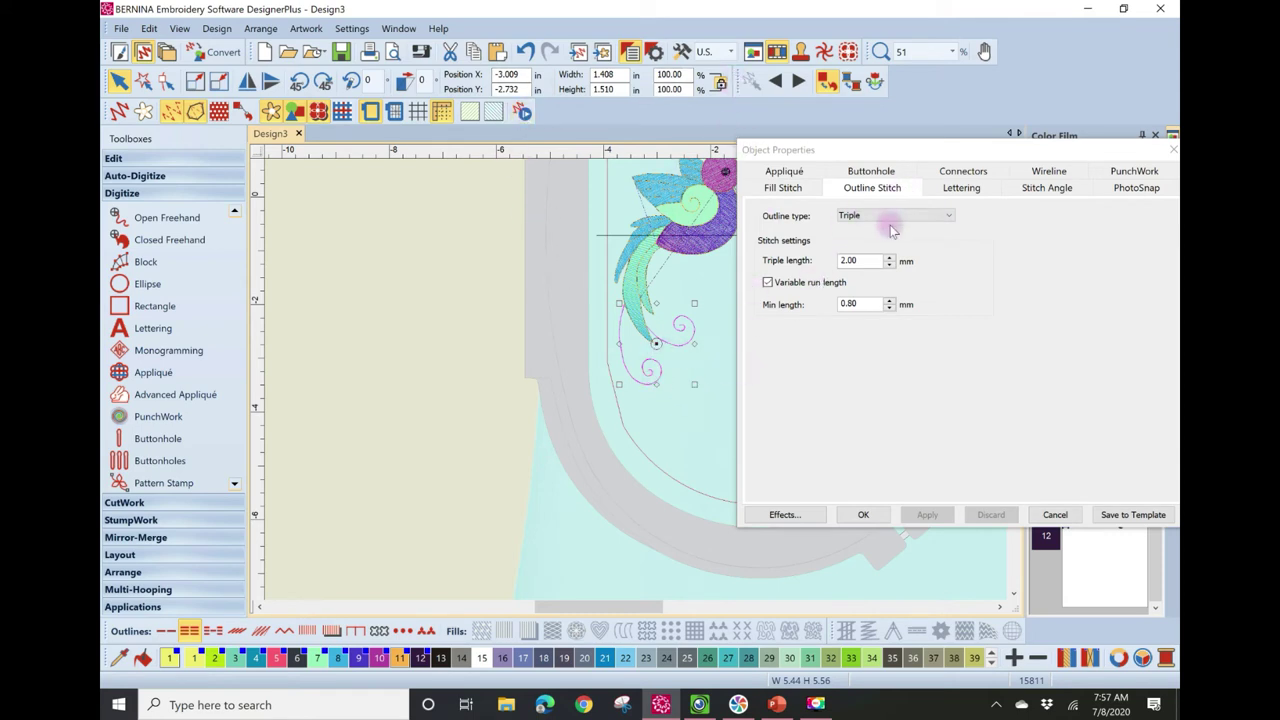
left_click(871, 260)
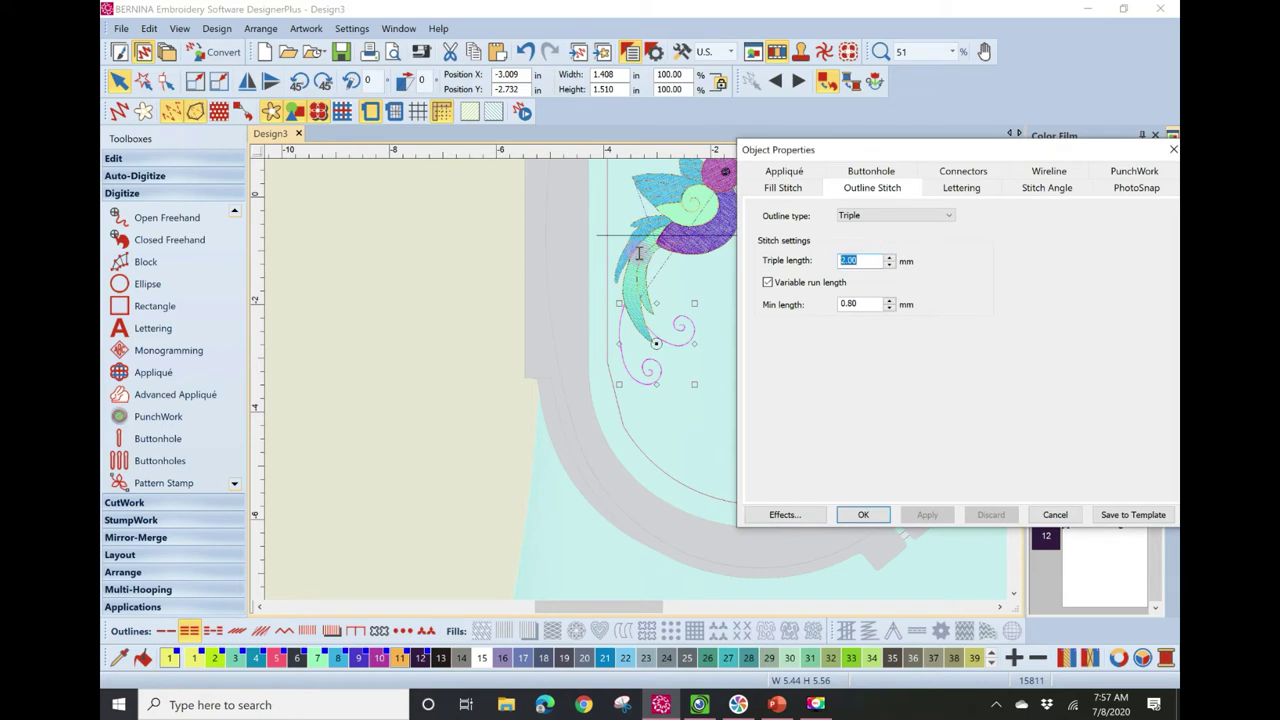
type("2.5")
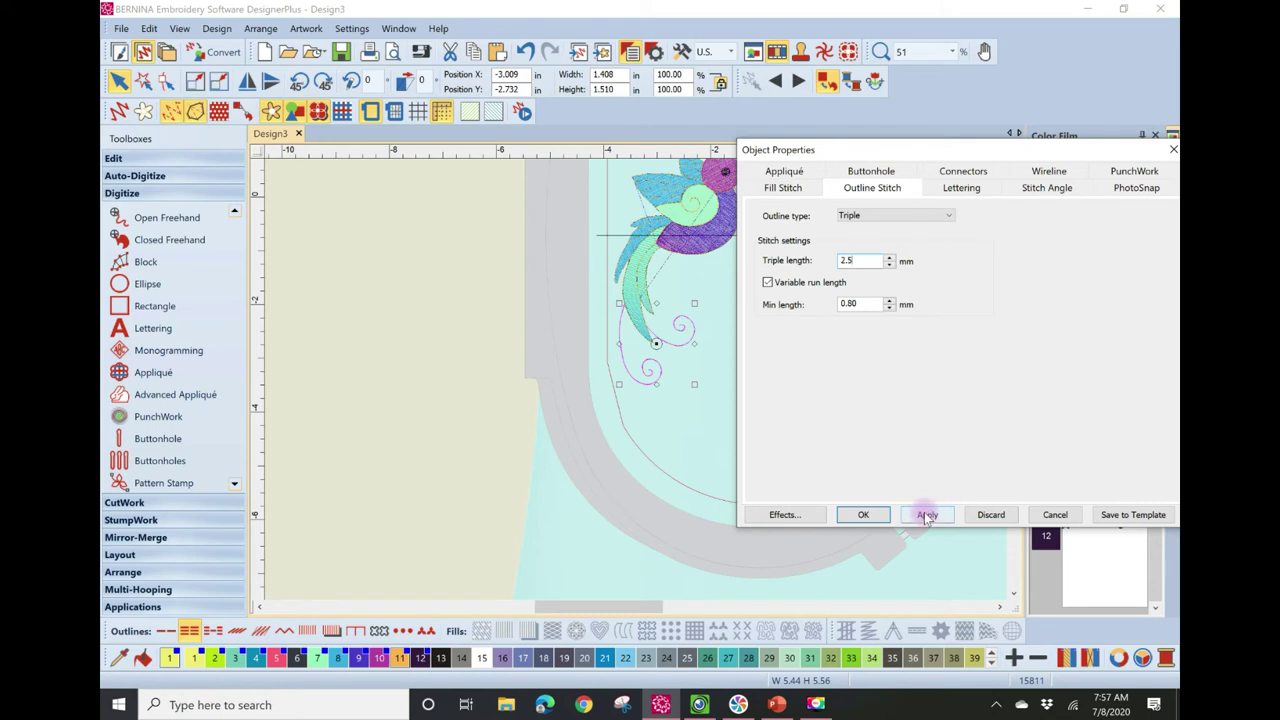
left_click(863, 515)
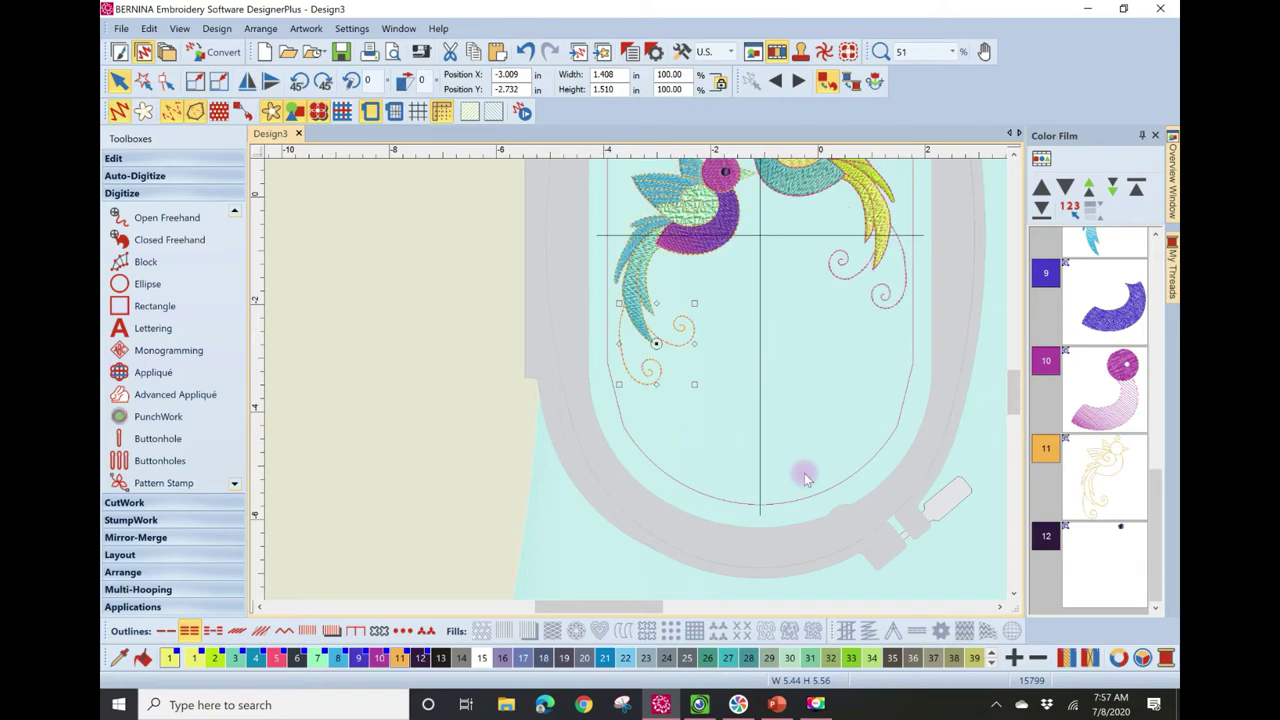
- Examine the Fancy fill on the mirrored bird's mint wing section up close in the artistic view
left_click(951, 52)
type("74")
key("Return")
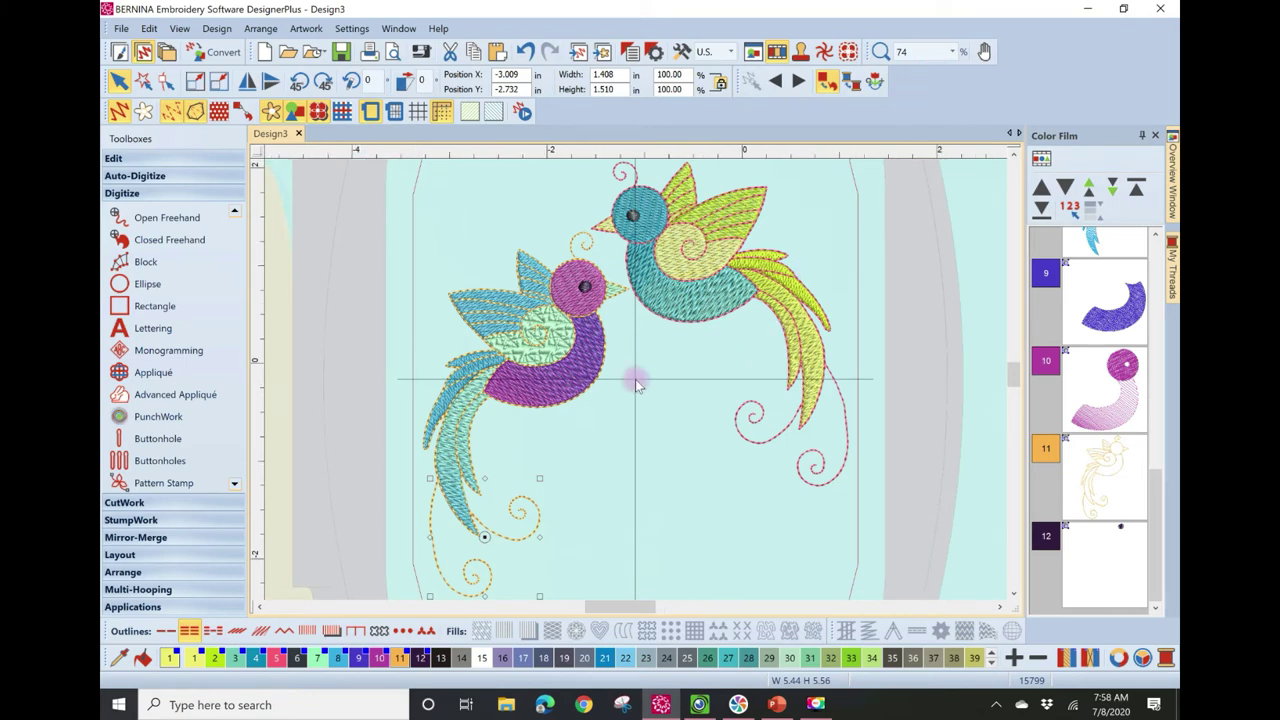
scroll(635, 380, "up", 2)
scroll(635, 379, "up", 8)
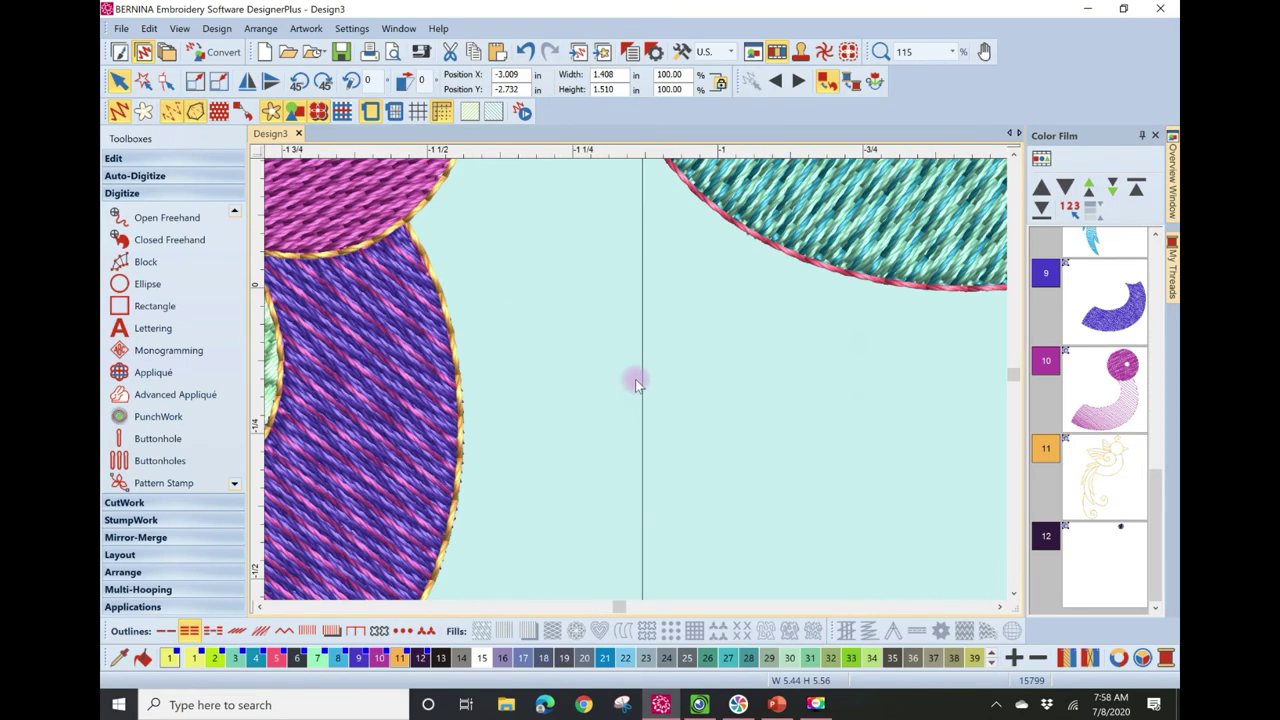
left_click(259, 607)
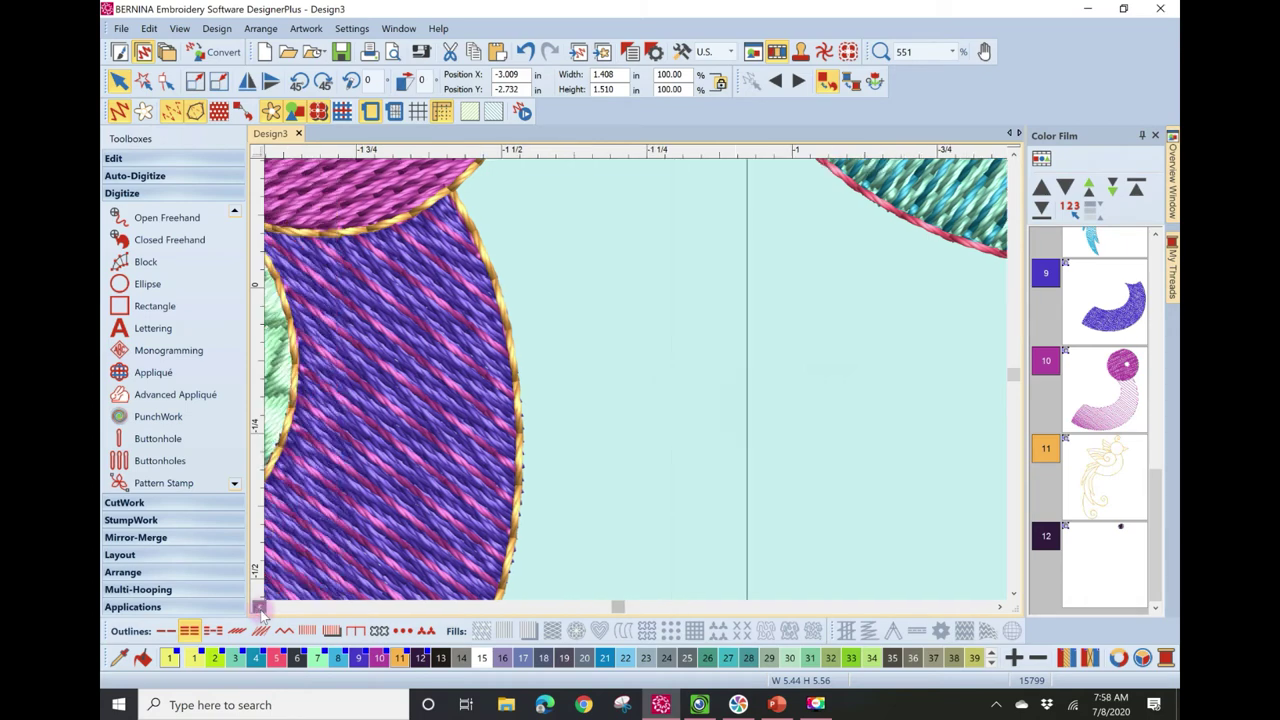
left_click(259, 607)
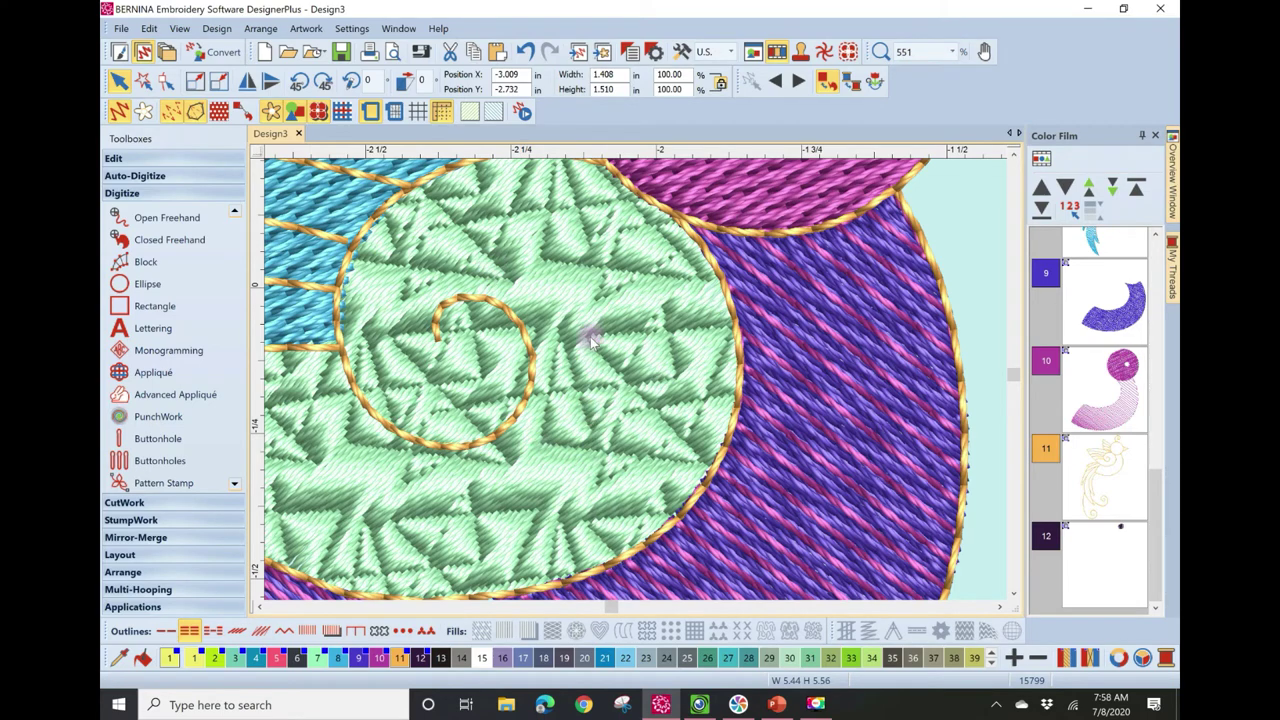
scroll(637, 382, "down", 5)
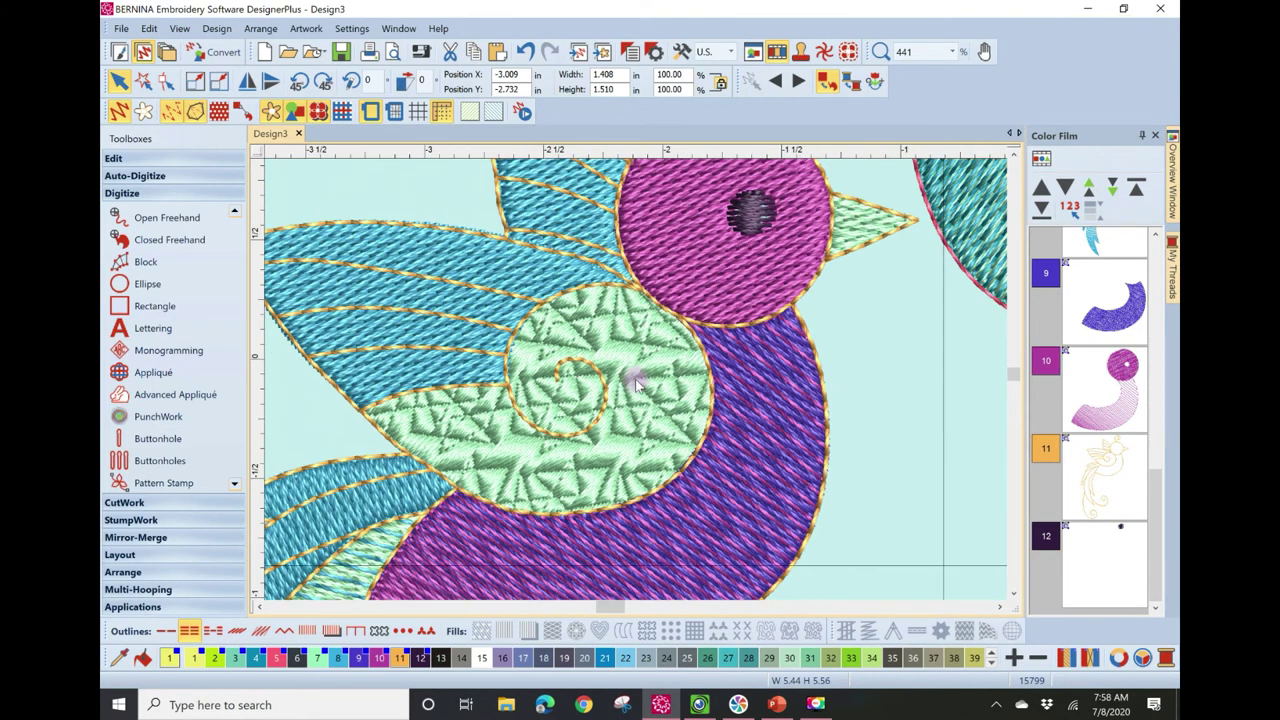
scroll(1010, 340, "down", 5)
- Compare the two birds' head fills, inspect the mirrored bird's curled tail outlines, and leave nothing selected
left_click(1013, 158)
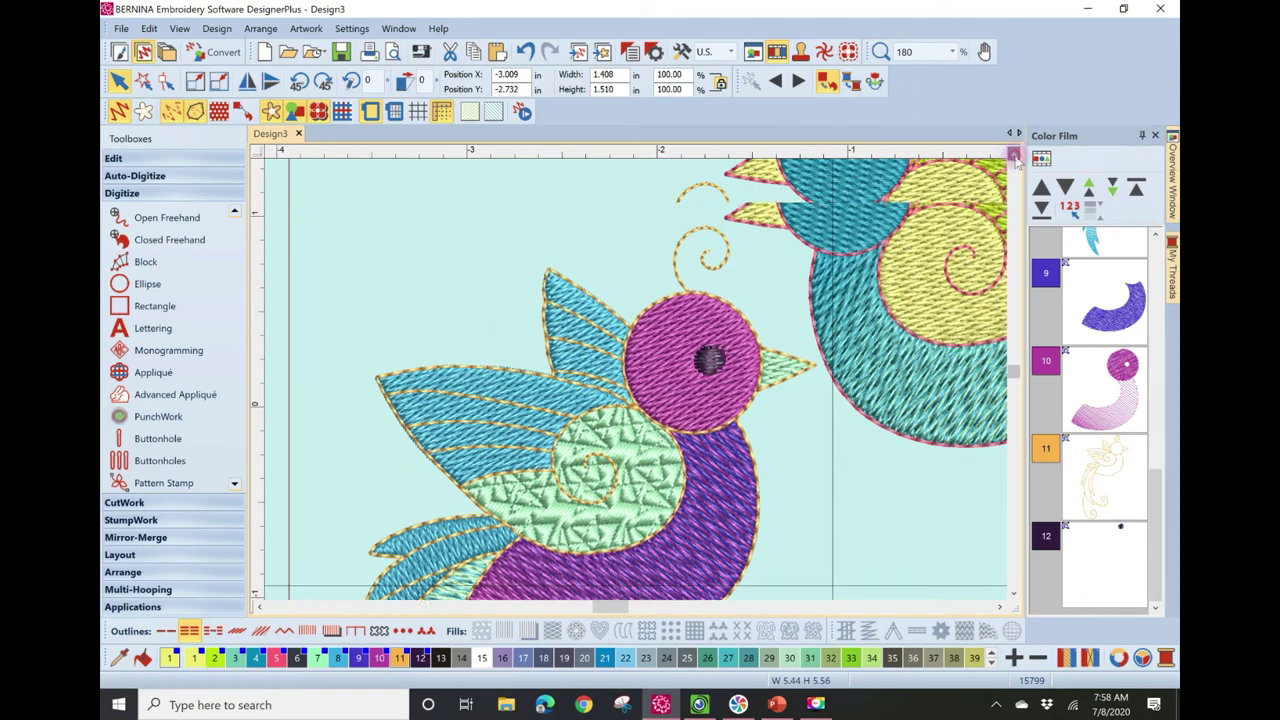
left_click(1014, 158)
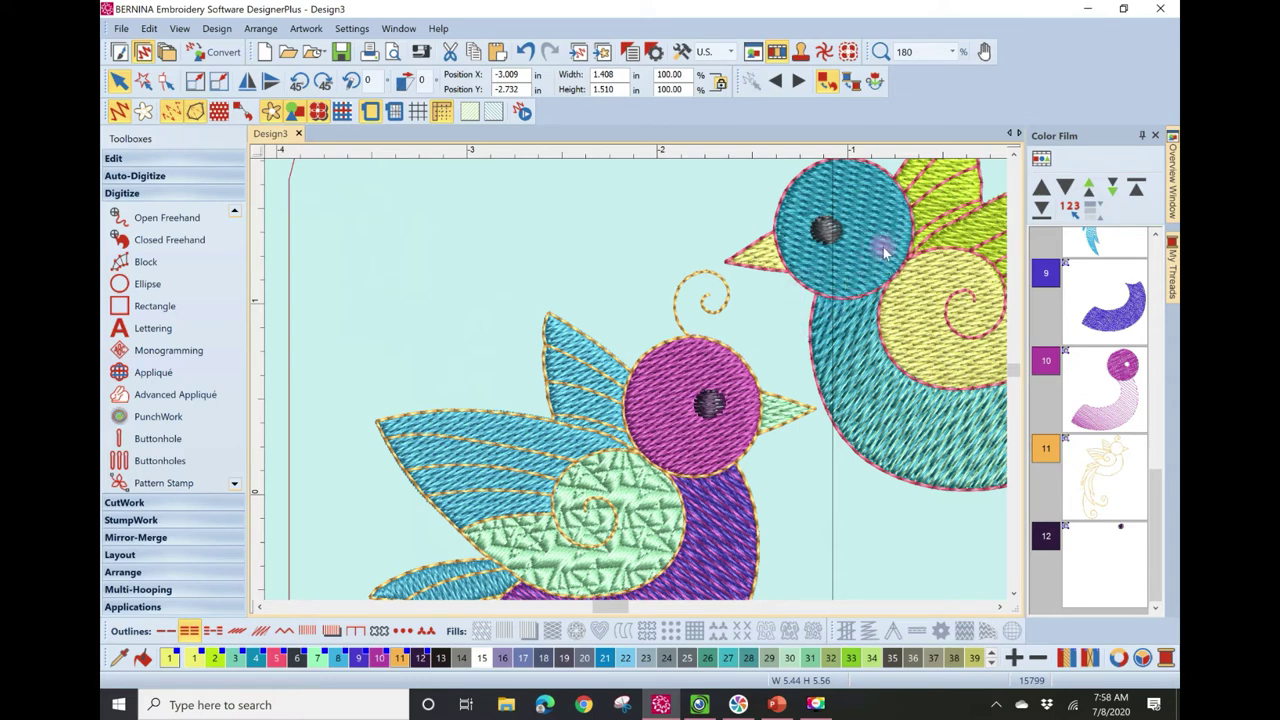
left_click_drag(1014, 371, 1013, 384)
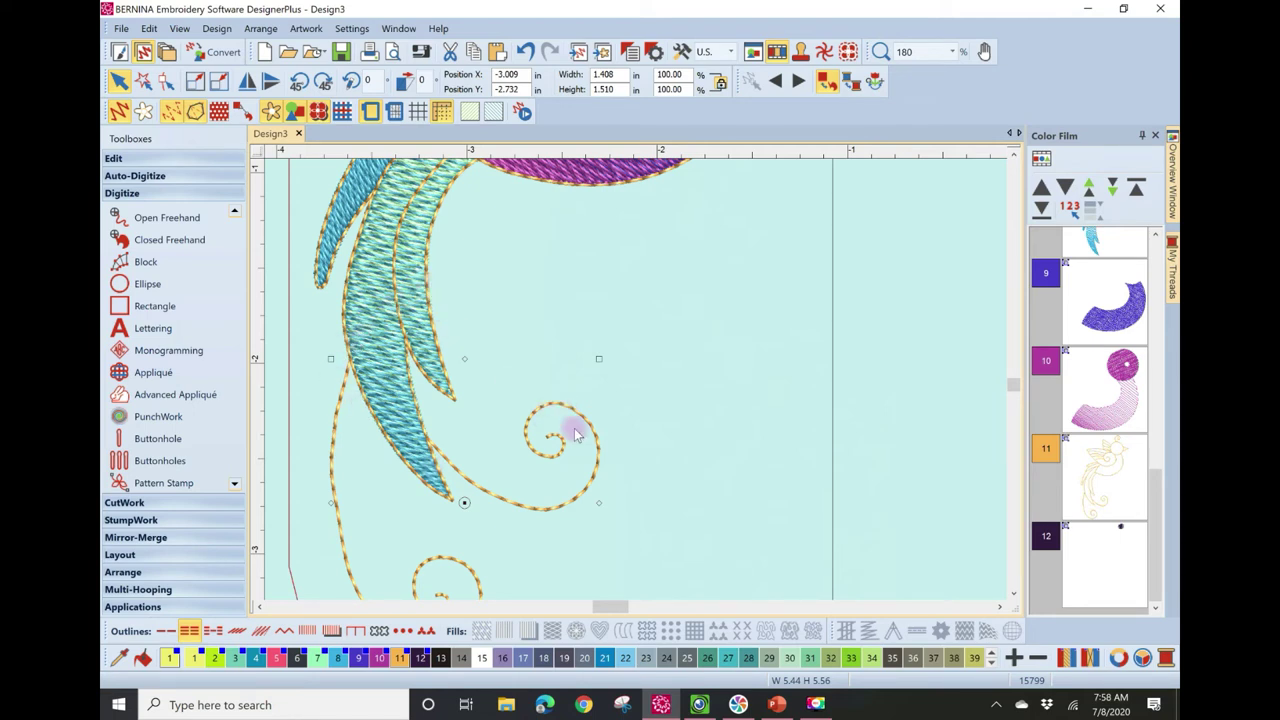
left_click(952, 51)
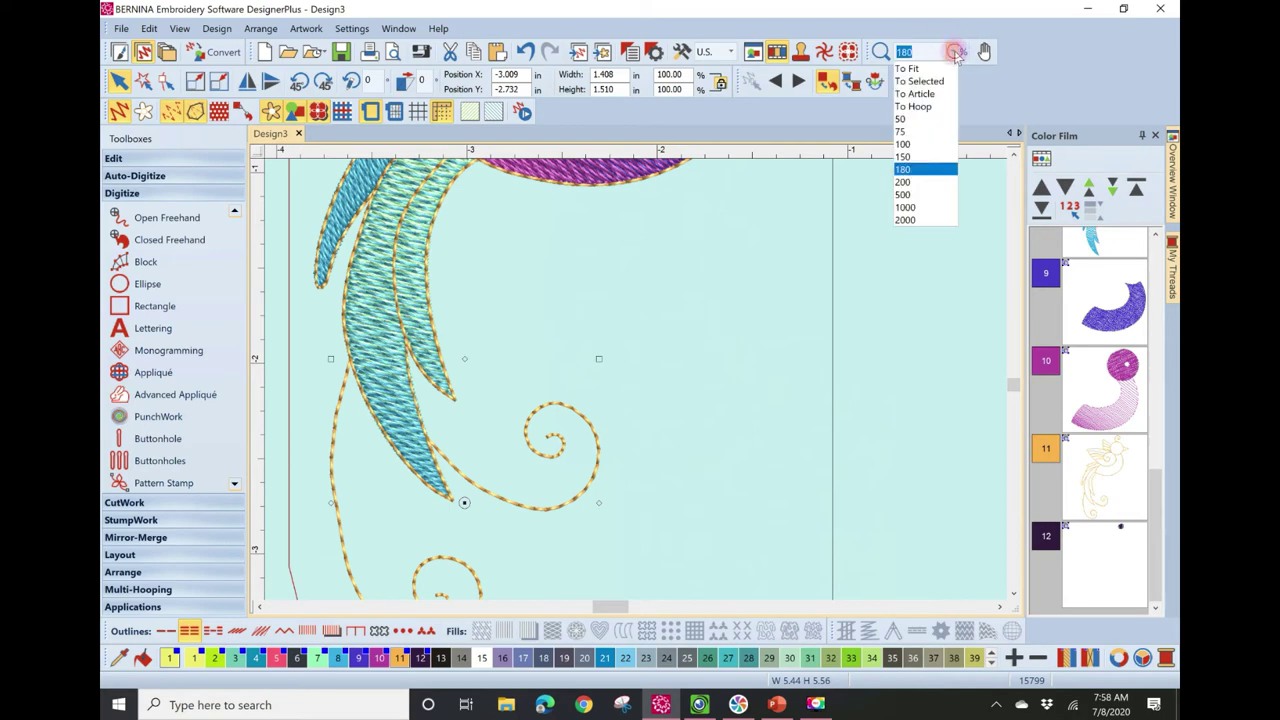
left_click(915, 62)
left_click(908, 292)
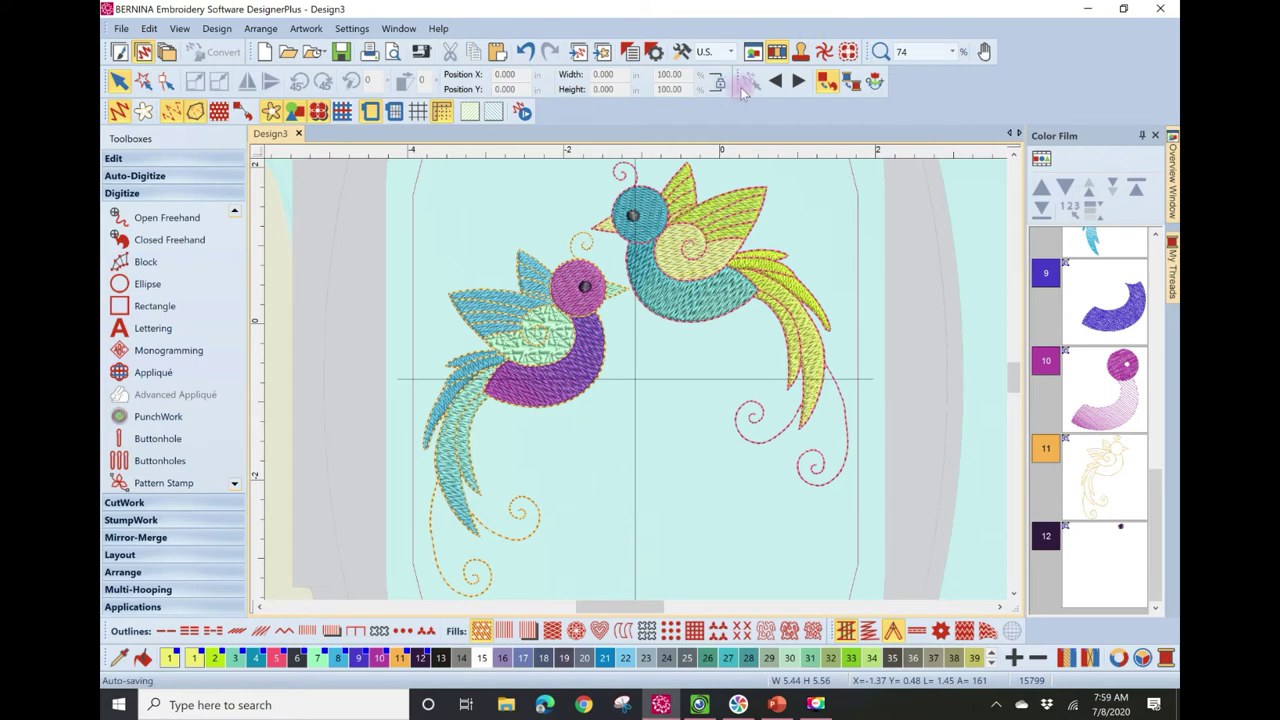
- Insert the embroidery design Gilded Silver 3.ART80 from the Alphabets & Monograms folder
left_click(578, 52)
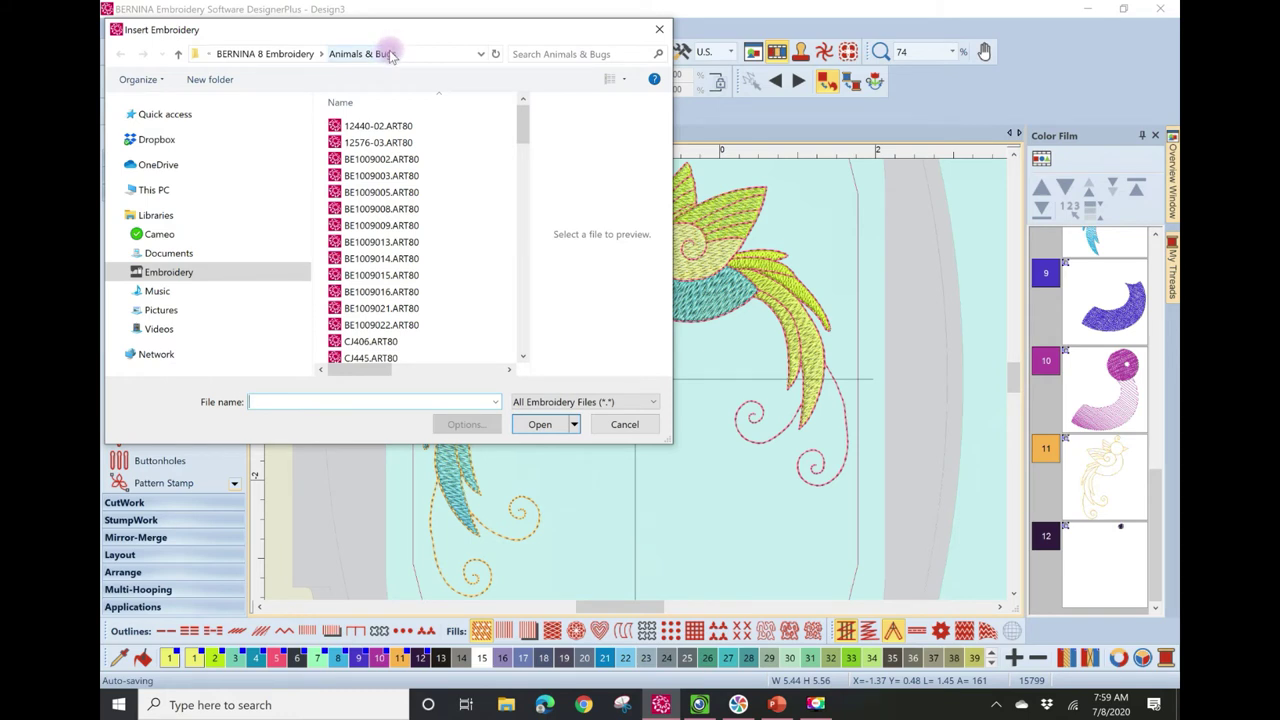
left_click(279, 58)
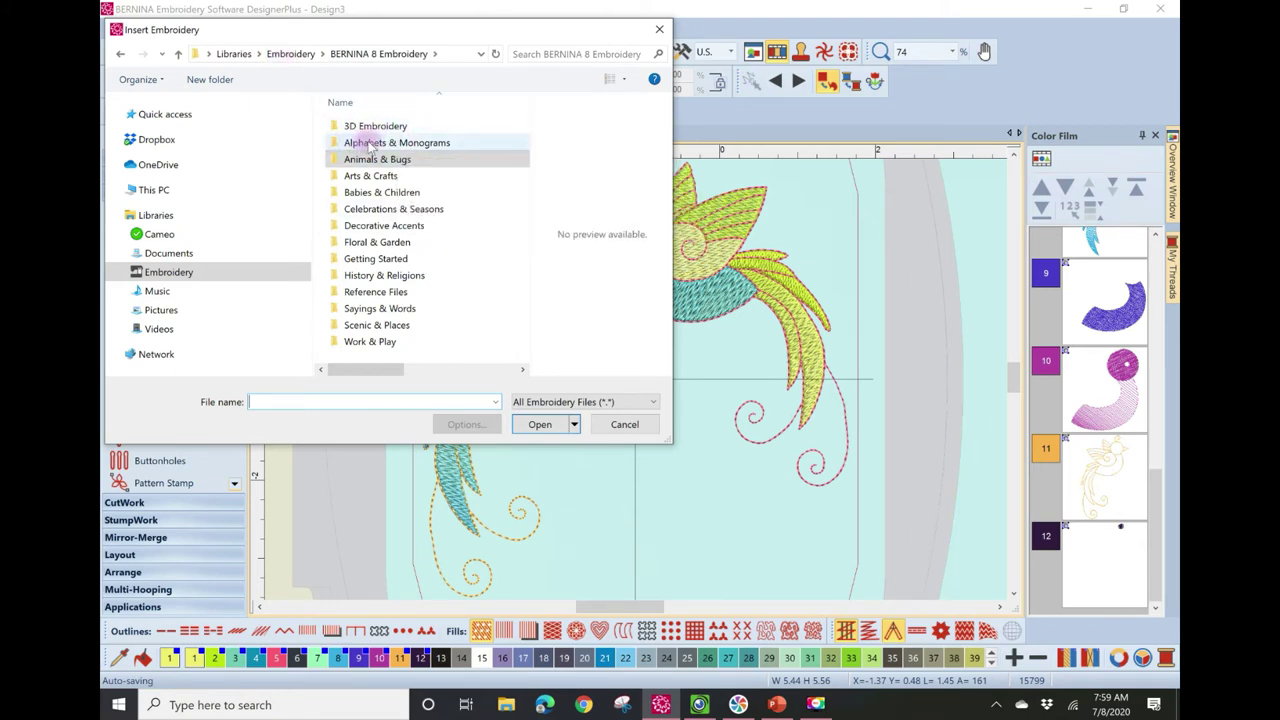
left_click(368, 143)
double_click(368, 143)
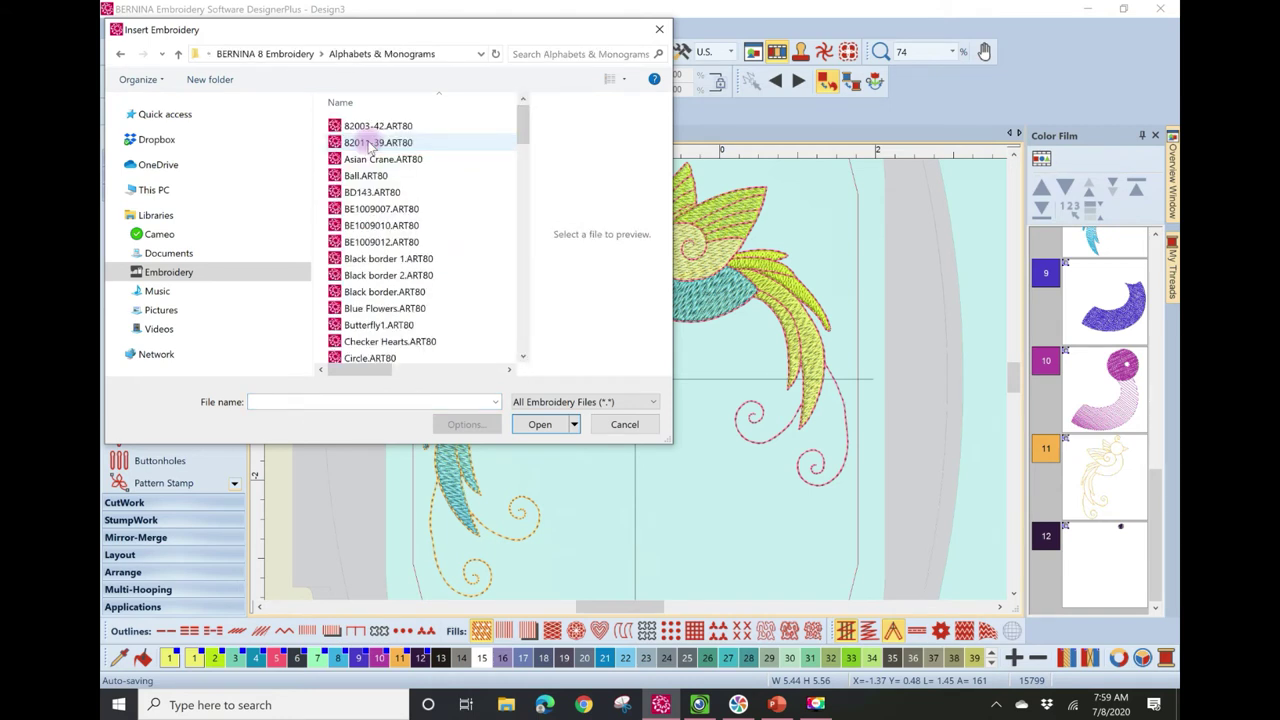
left_click_drag(524, 124, 520, 248)
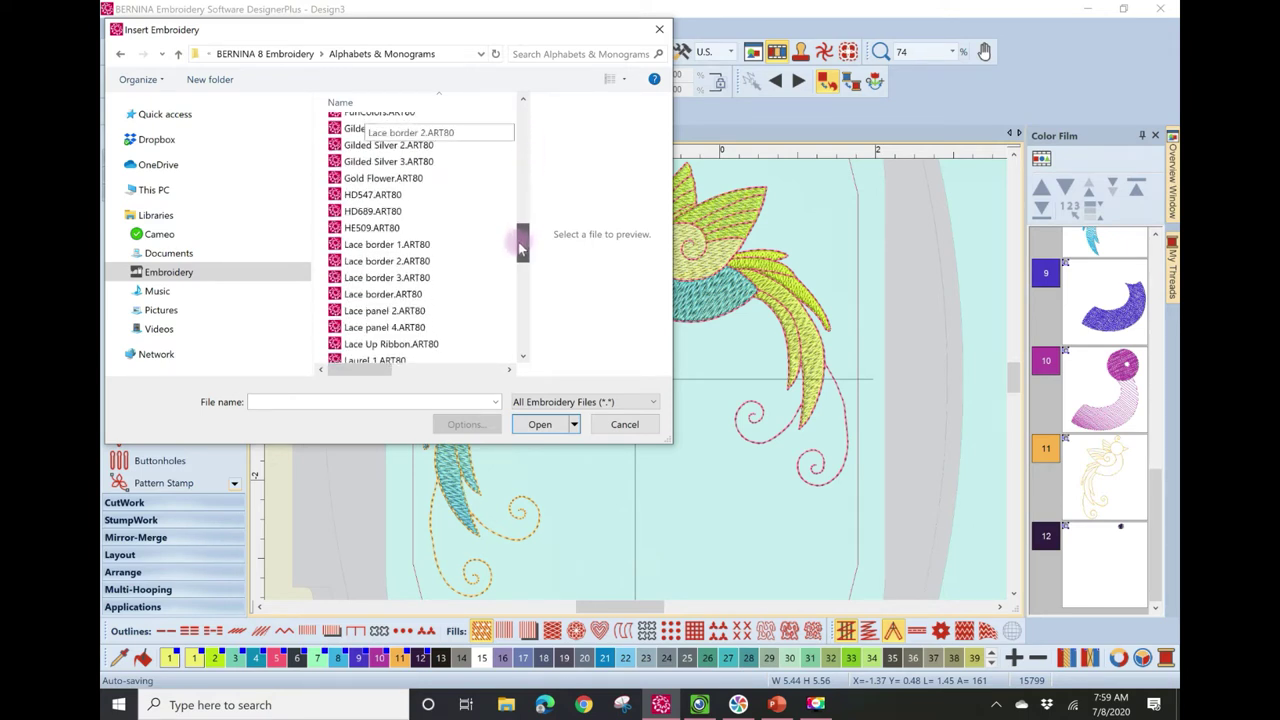
left_click(388, 162)
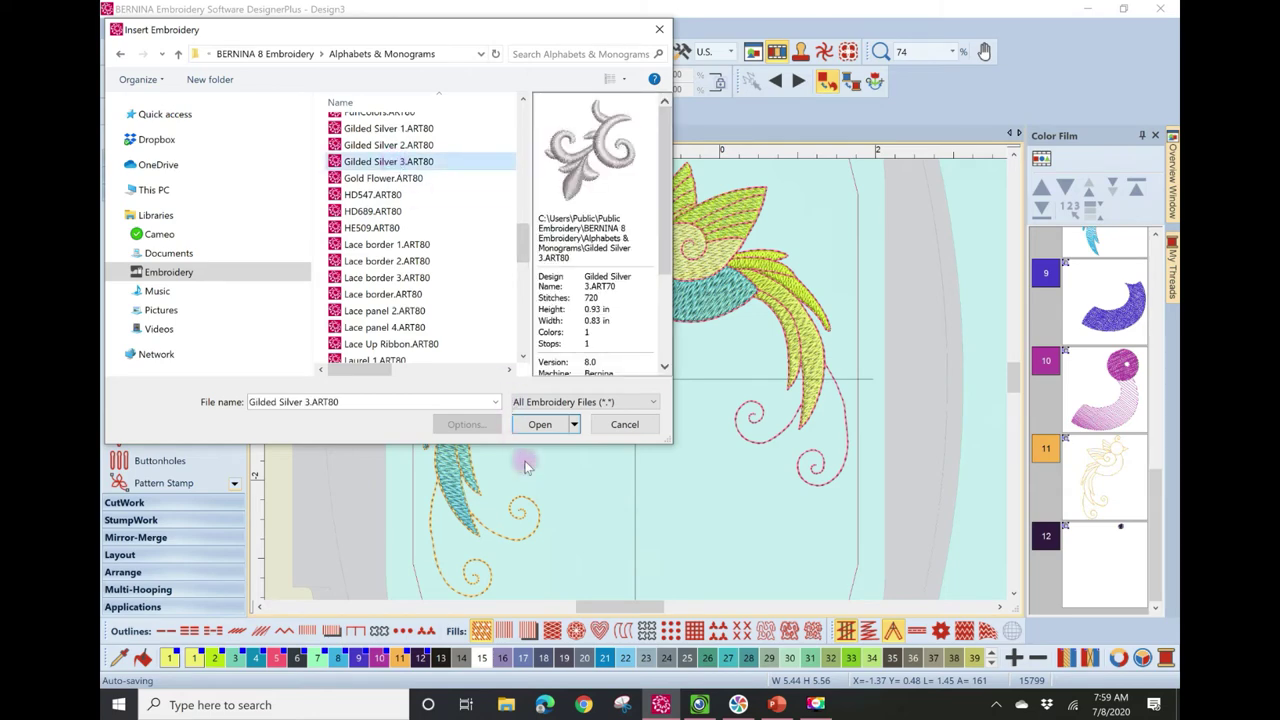
left_click(540, 424)
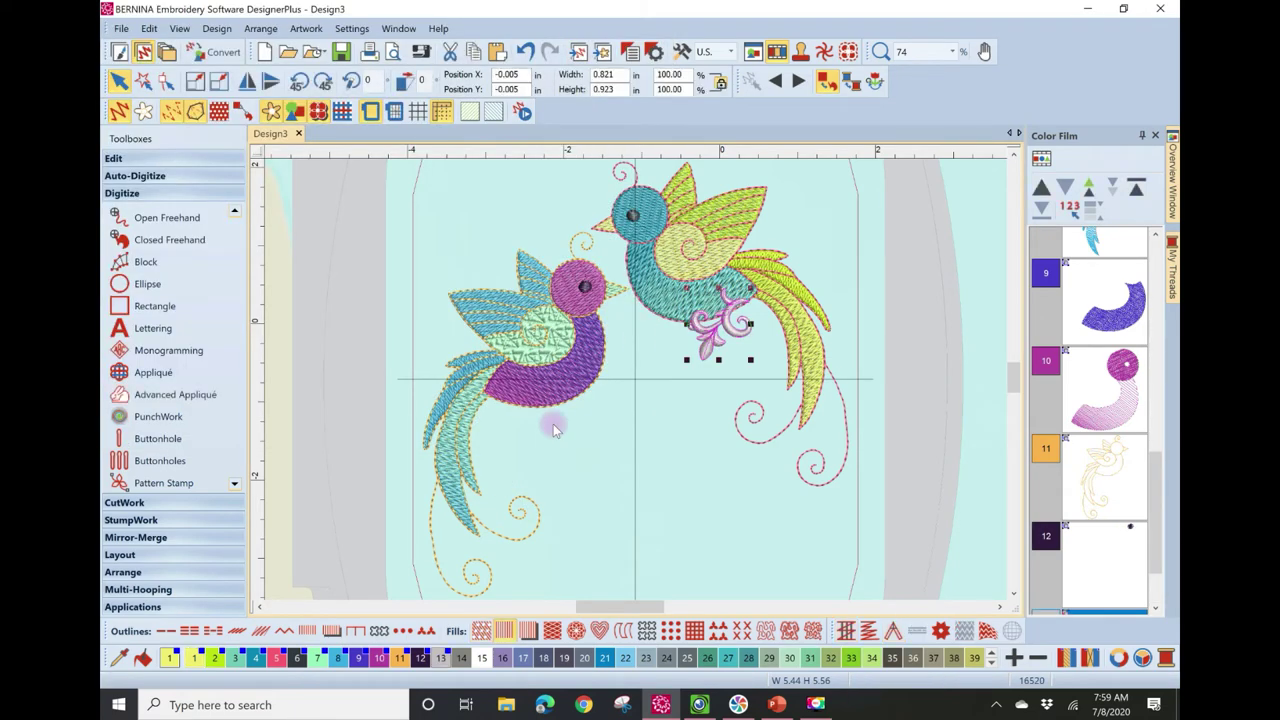
- Position the inserted silver scroll over the mirrored bird's upper tail feathers, at about X -3.13 in and Y -0.75 in
left_click_drag(711, 355, 632, 457)
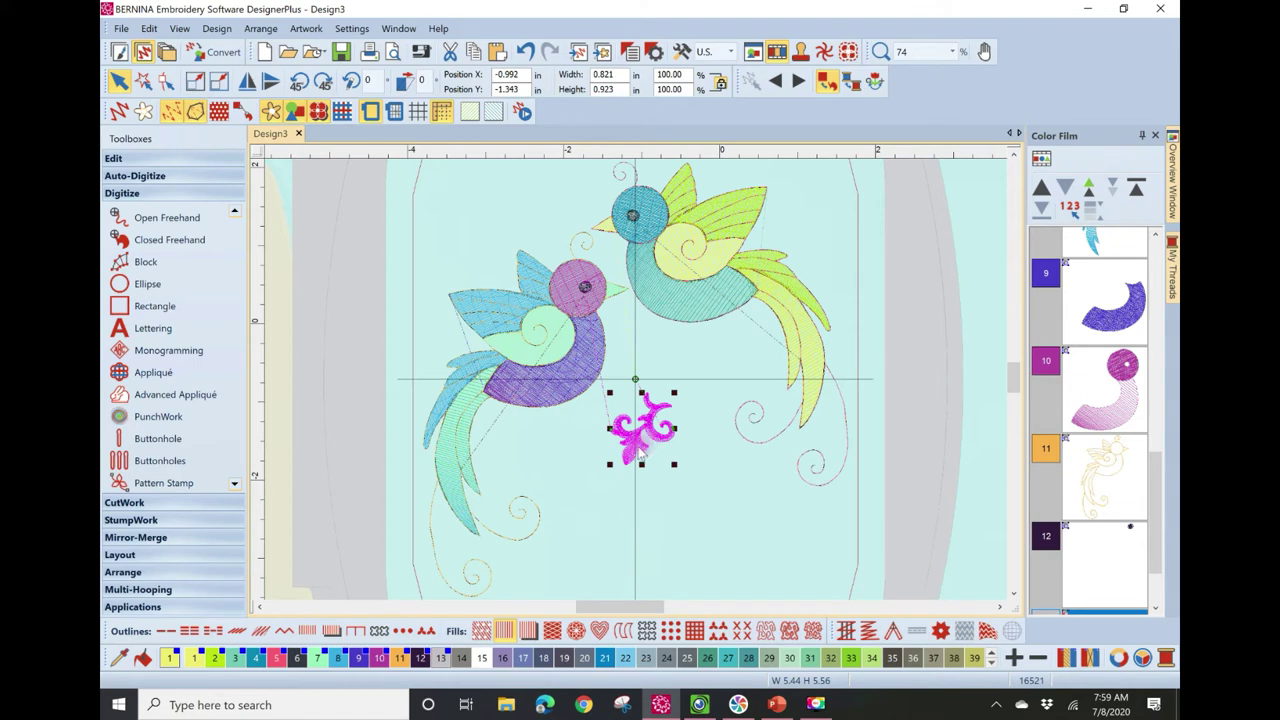
left_click_drag(641, 441, 461, 404)
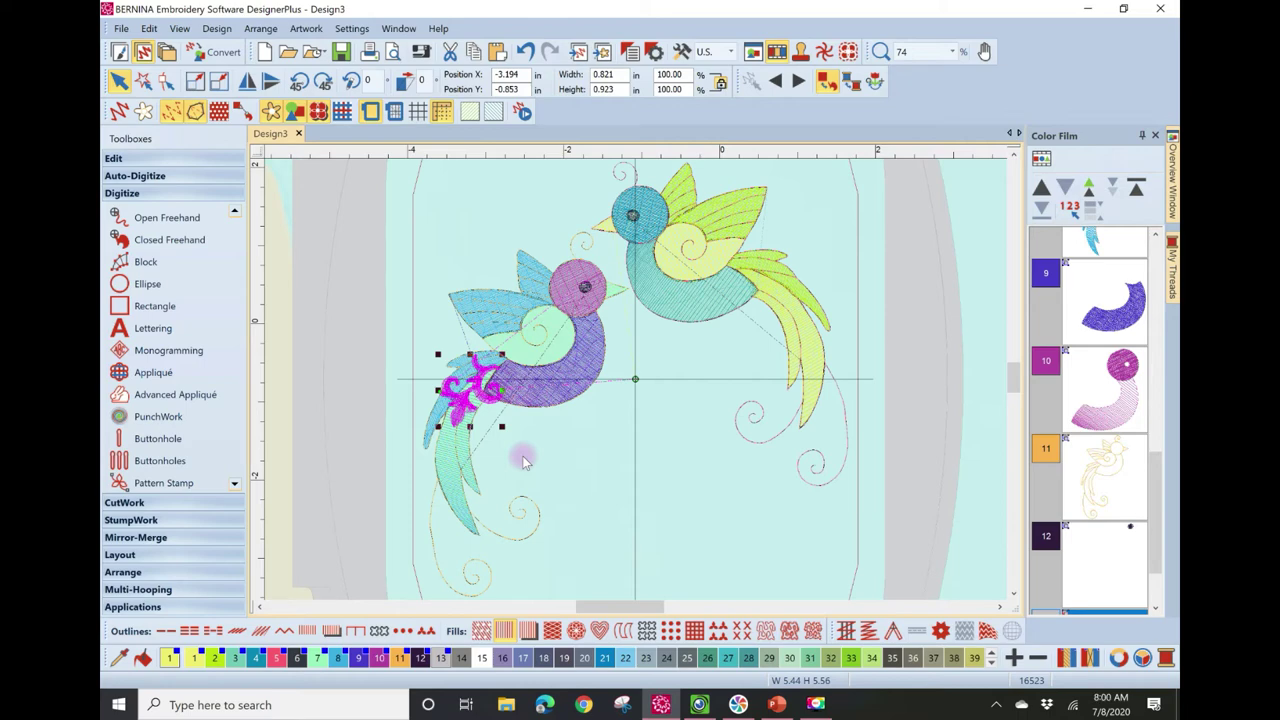
key("t")
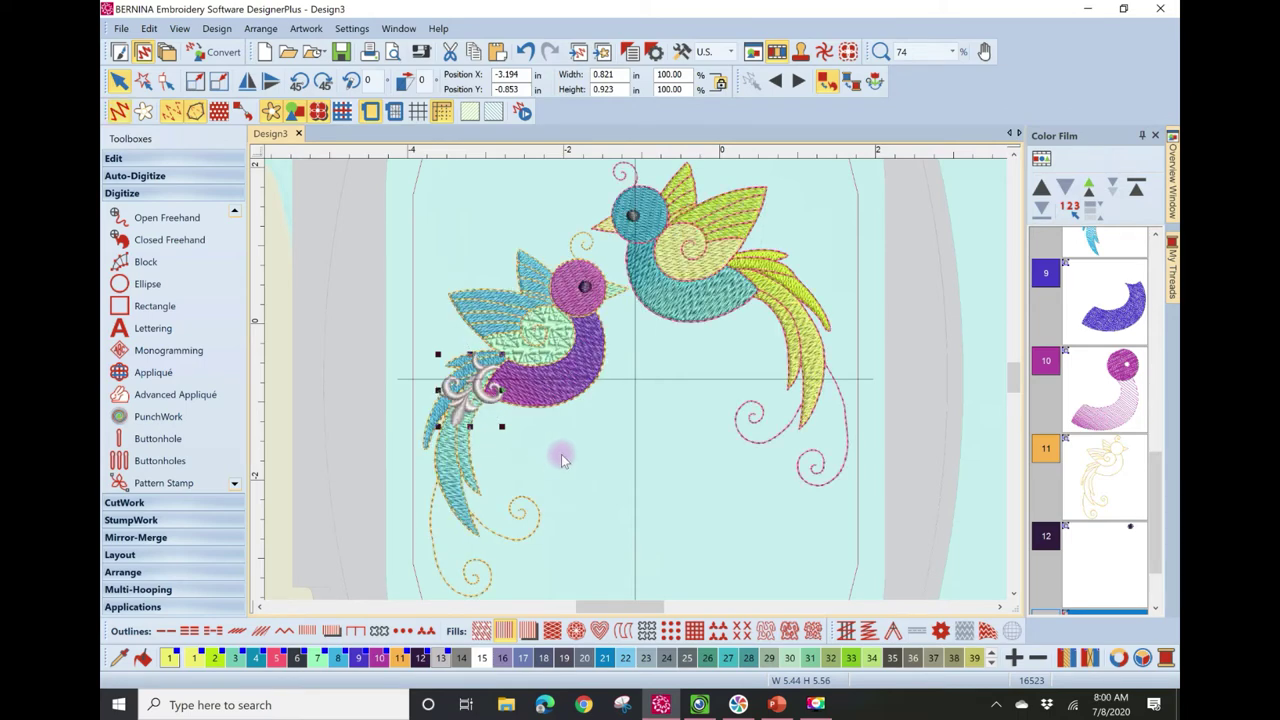
left_click_drag(455, 410, 463, 393)
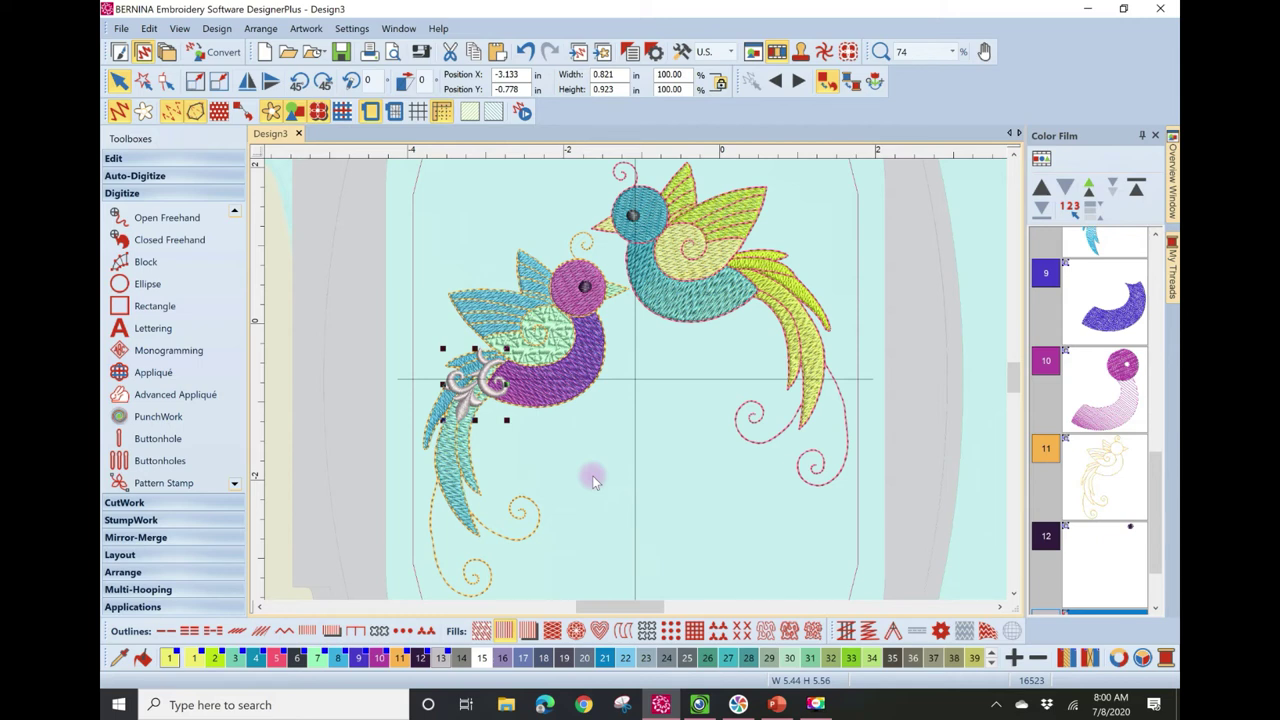
key("Up")
key("Up")
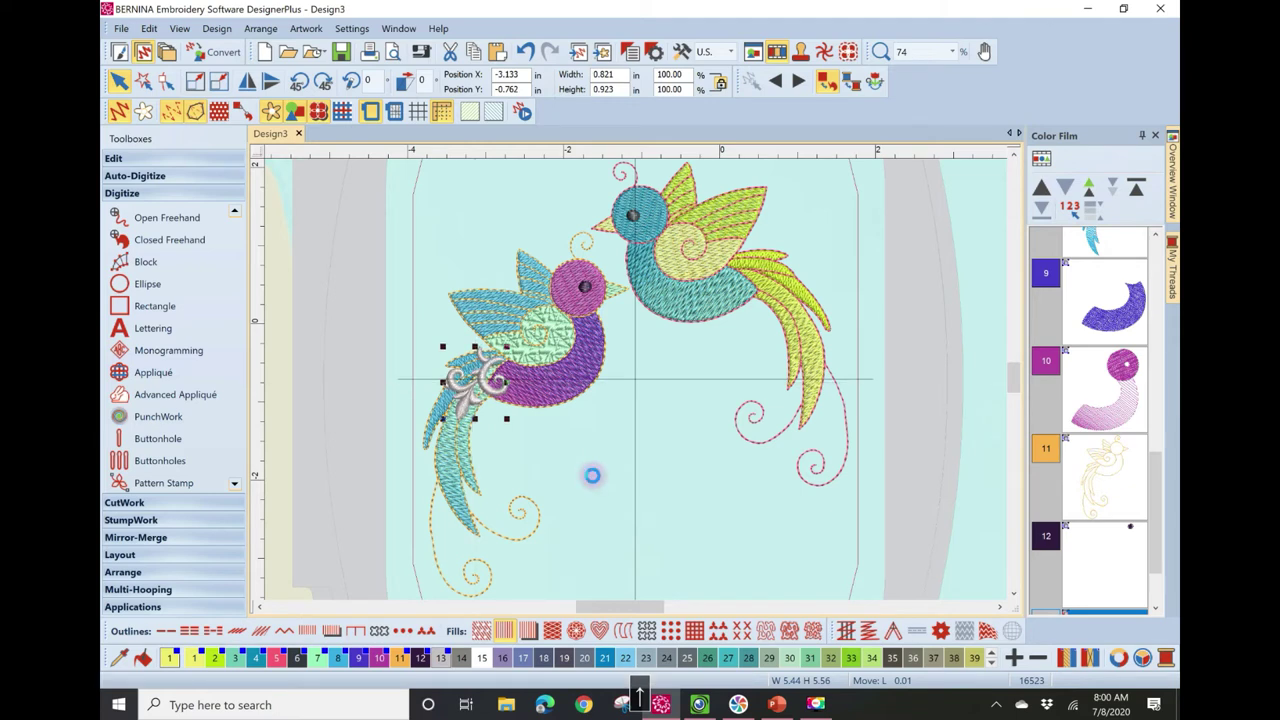
key("Up")
key("Up")
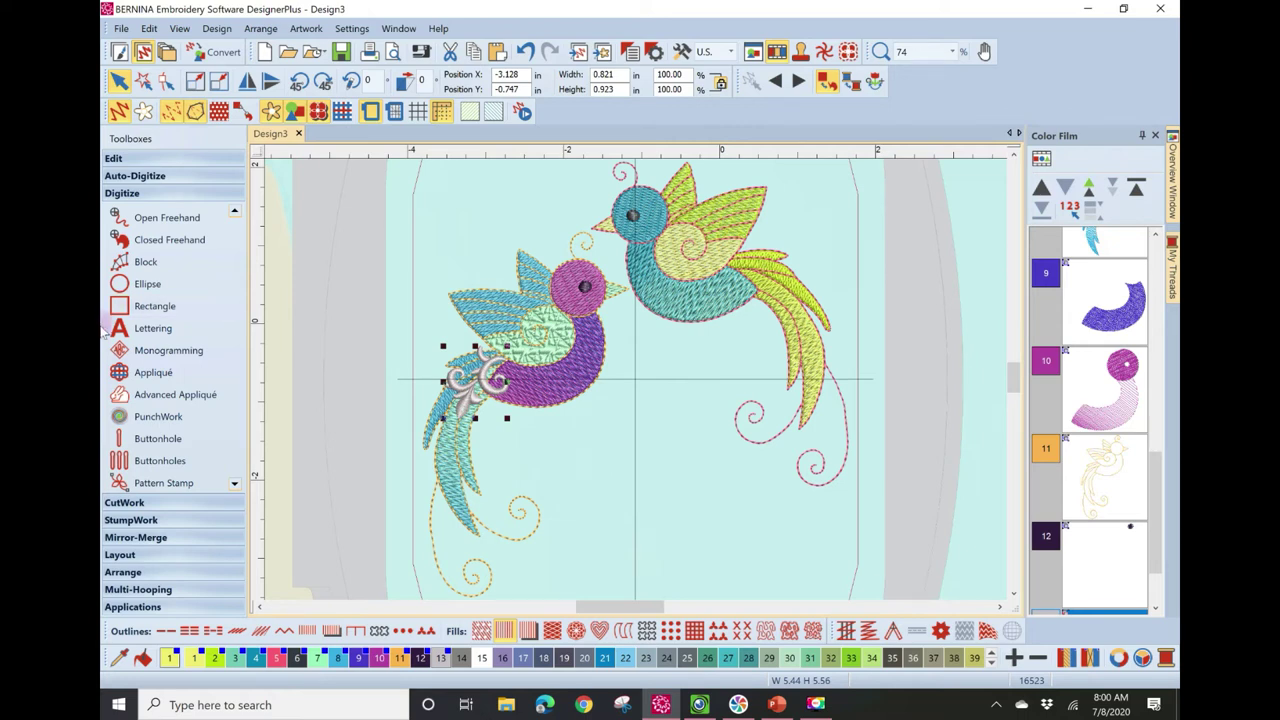
- Apply Remove Overlaps to the silver scroll to cut away the bird stitching lying beneath it
left_click(125, 158)
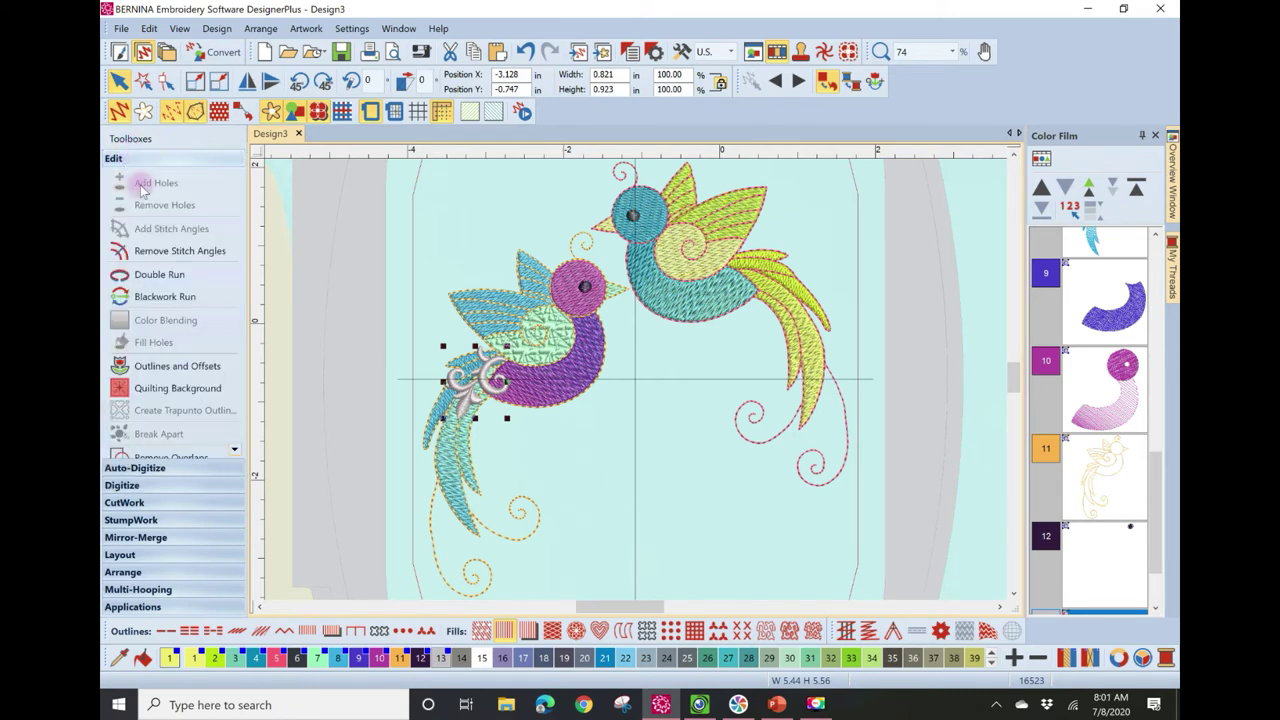
left_click(234, 449)
left_click(234, 449)
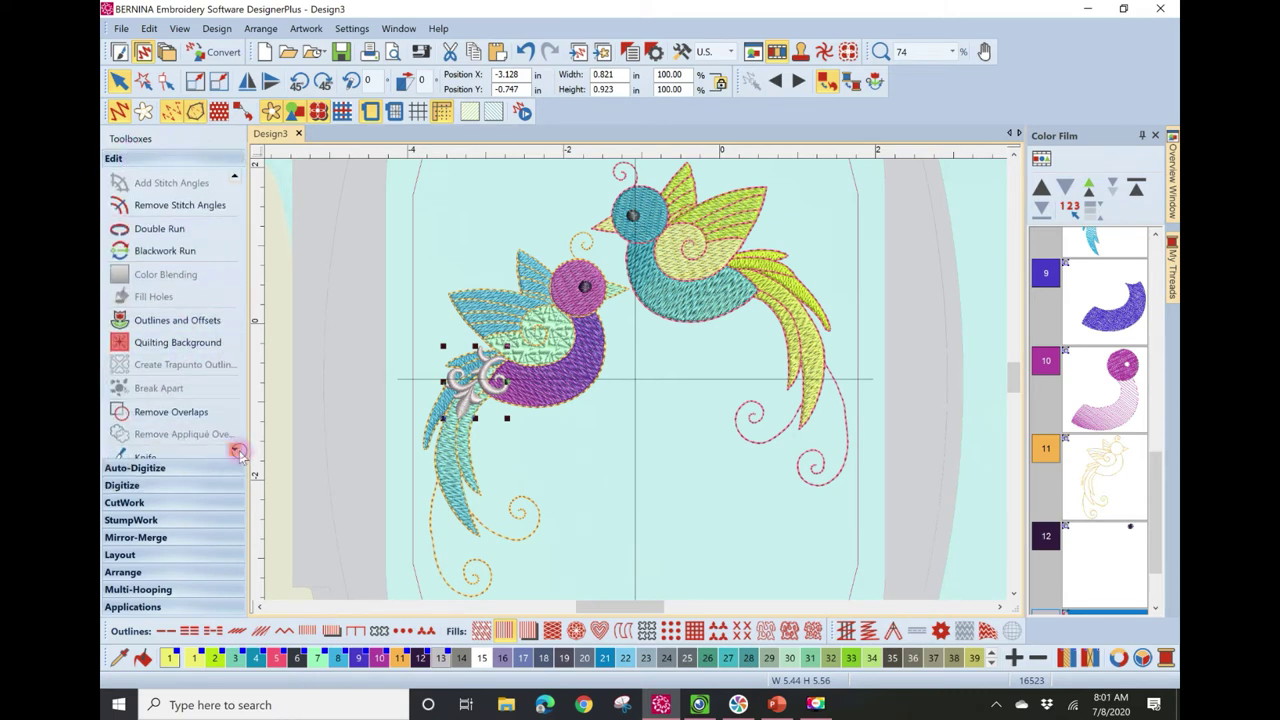
left_click(200, 416)
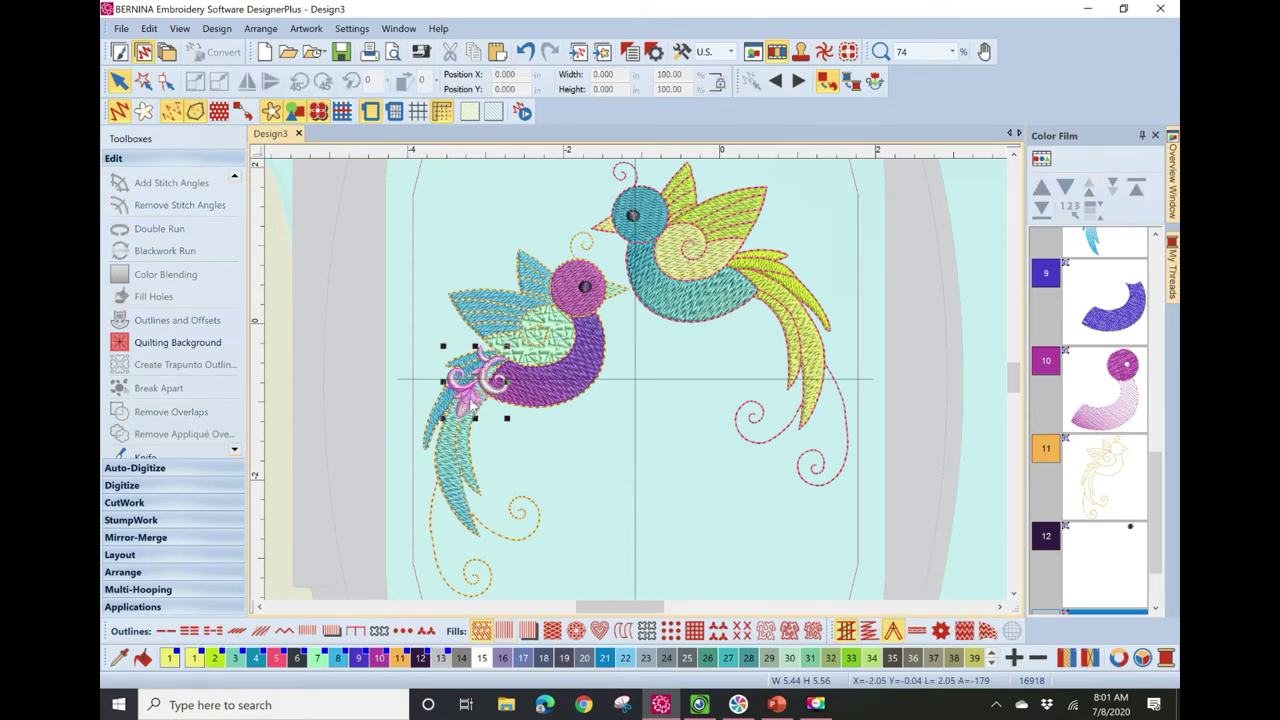
- Move the silver scroll off the tail to about X -2.13 in, Y -1.84 in, inspect the stitching underneath up close, and undo the move
left_click(546, 481)
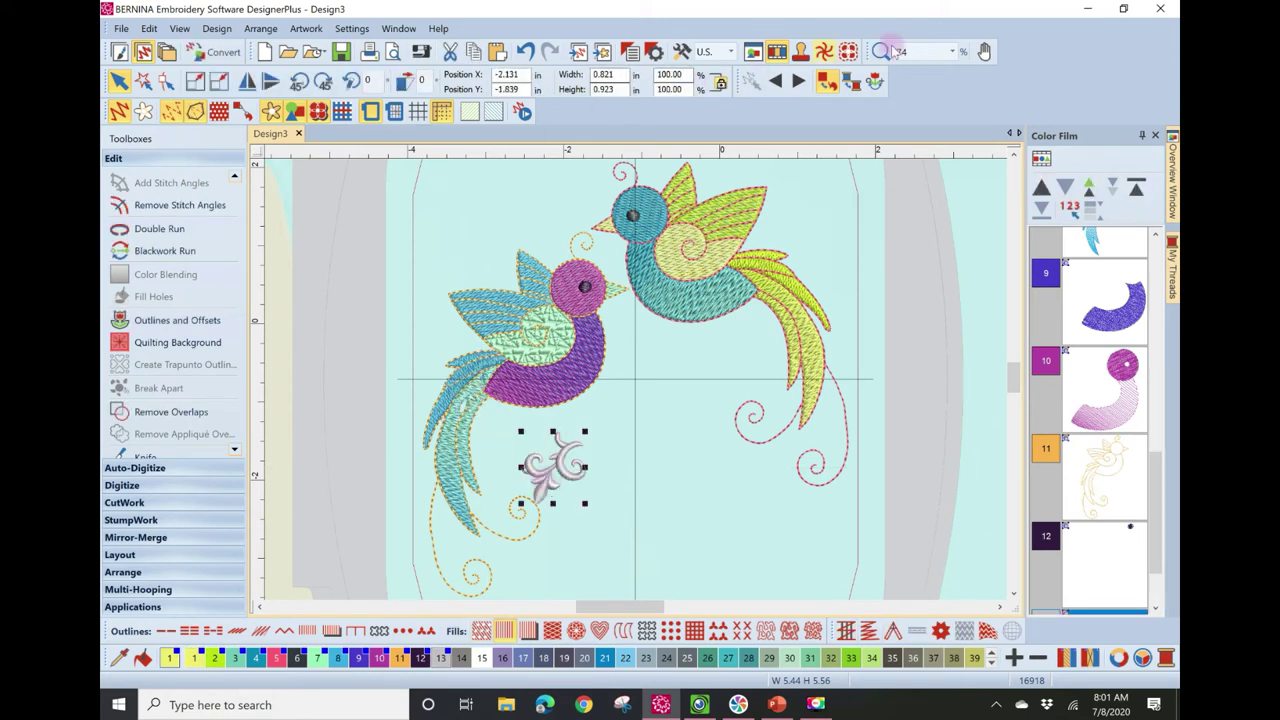
left_click(952, 51)
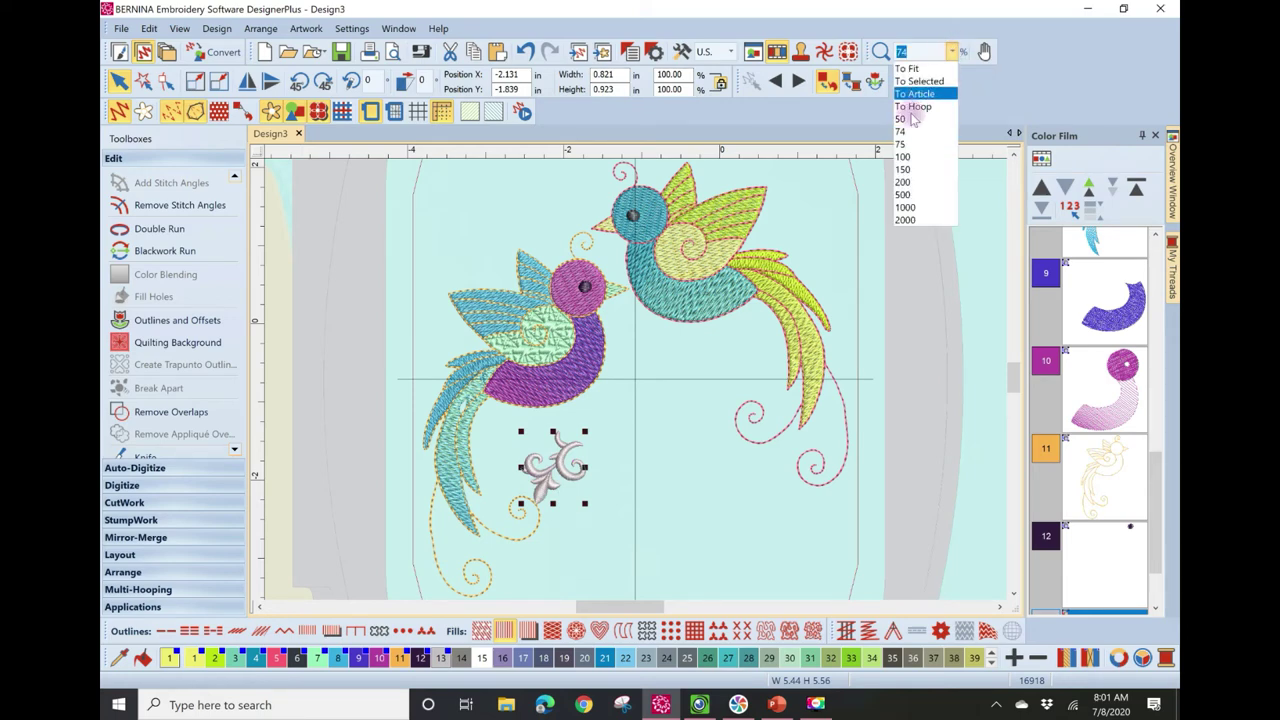
left_click(880, 51)
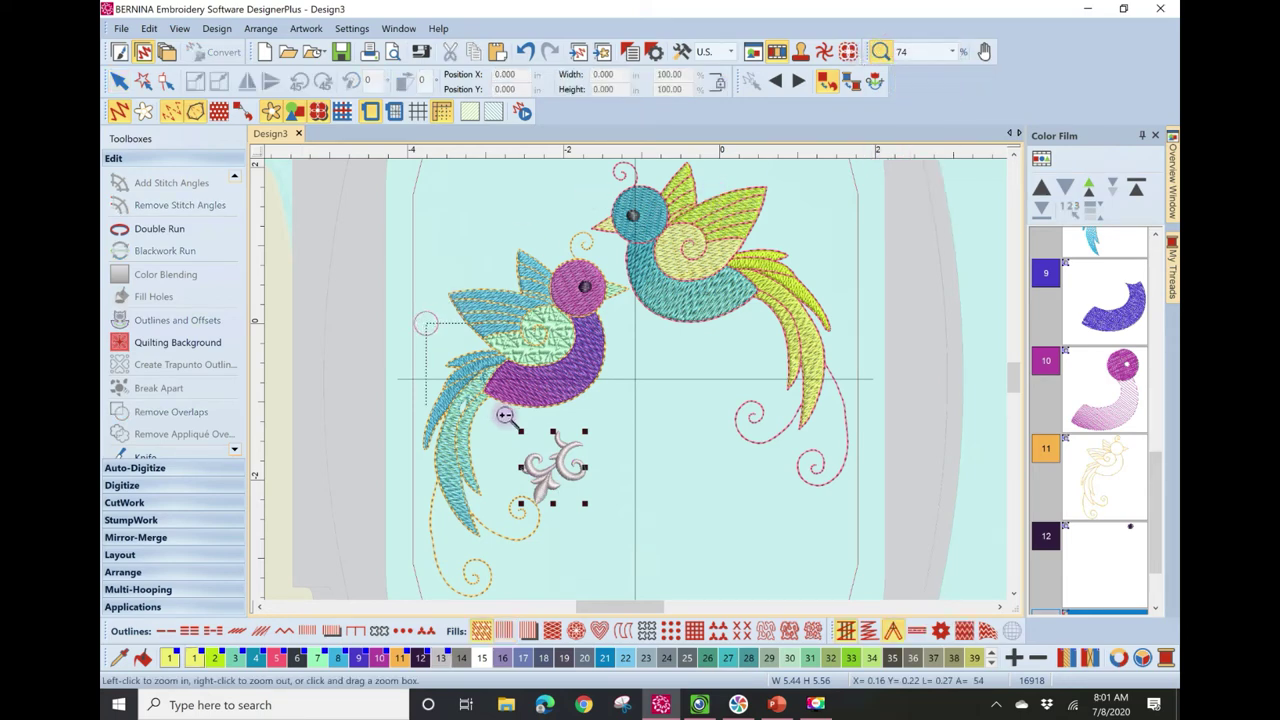
left_click(563, 490)
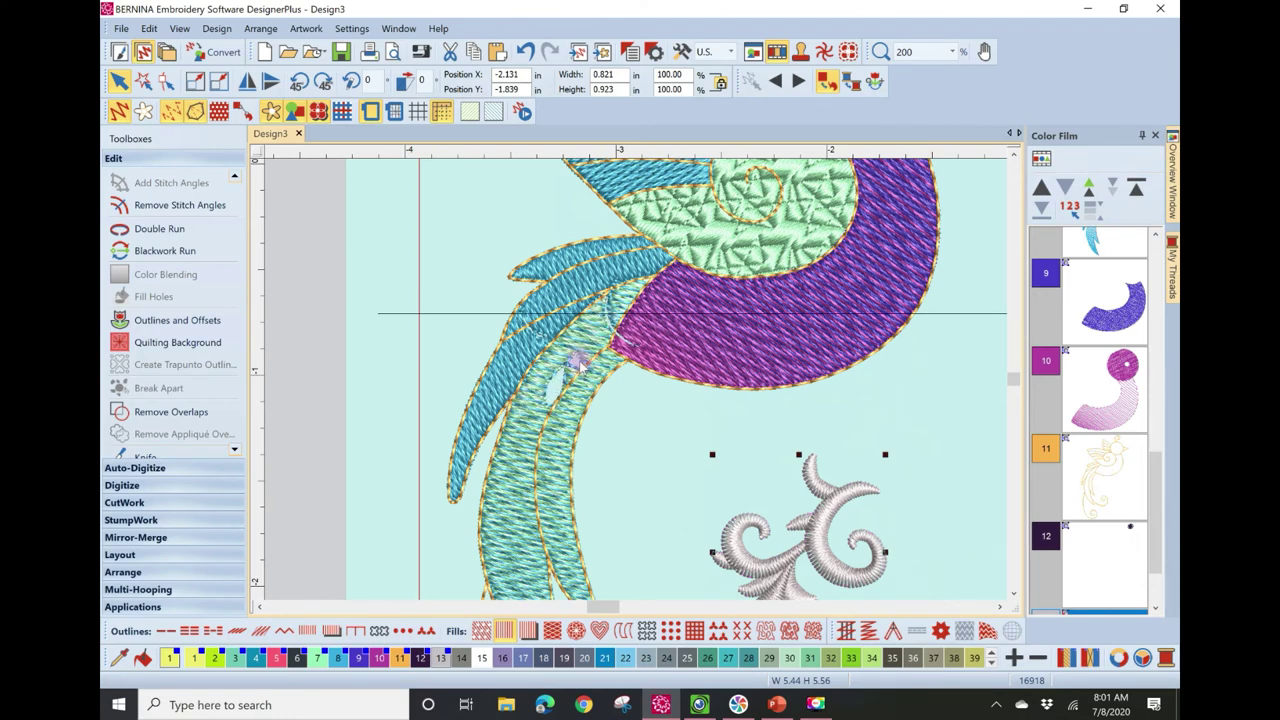
left_click(521, 52)
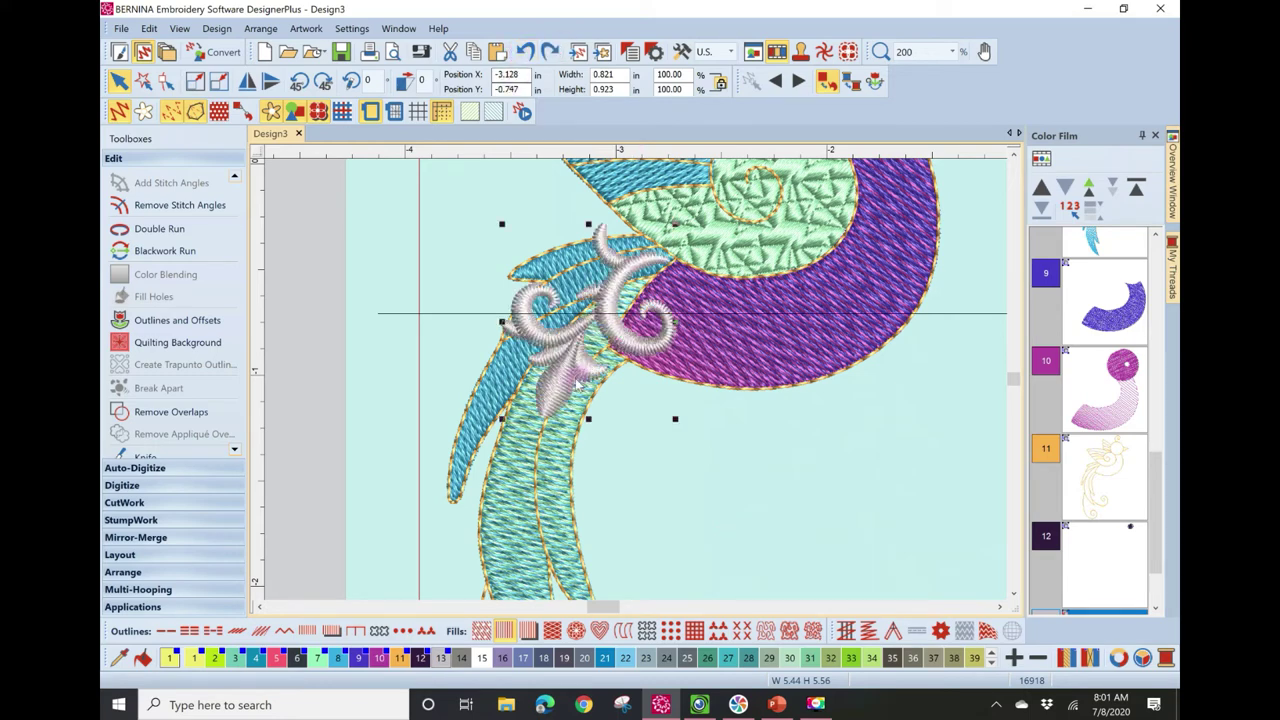
- Shift the scroll to about X -2.96 in, Y -0.76 in and to X -2.56 in, Y -0.94 in, undoing each move
left_click_drag(520, 395, 555, 397)
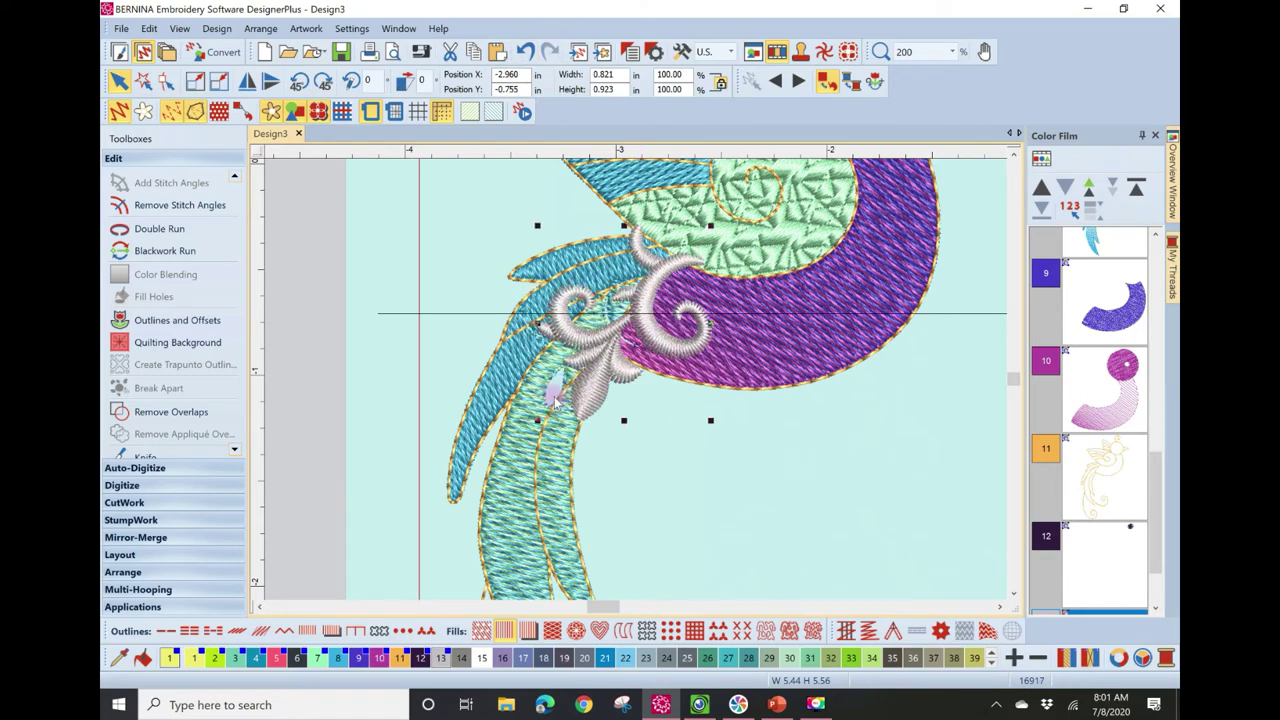
left_click(524, 52)
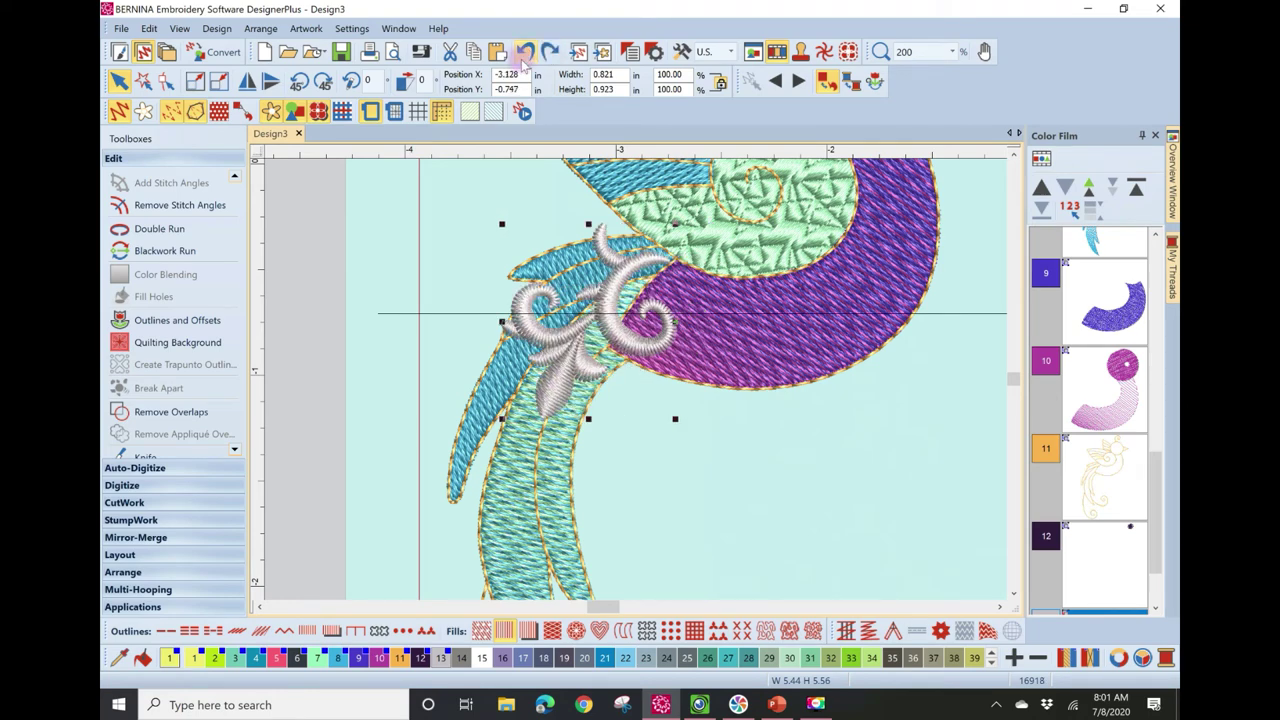
left_click_drag(571, 384, 690, 425)
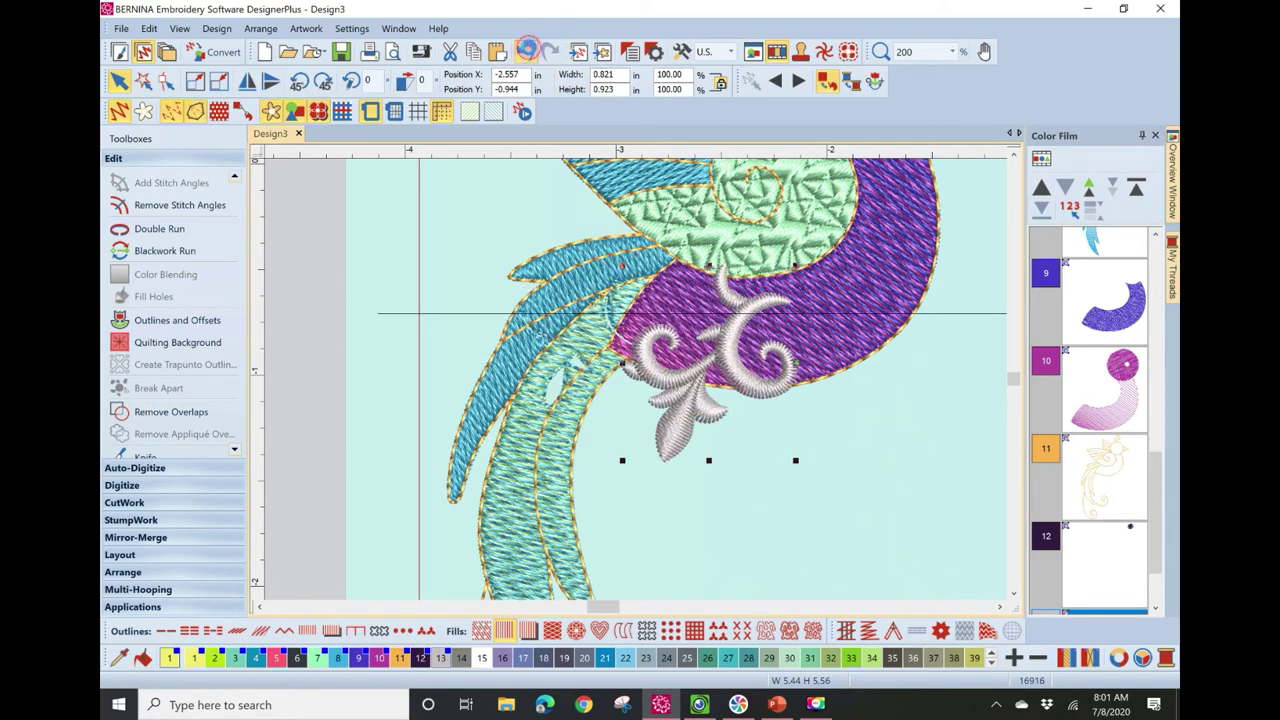
left_click(529, 52)
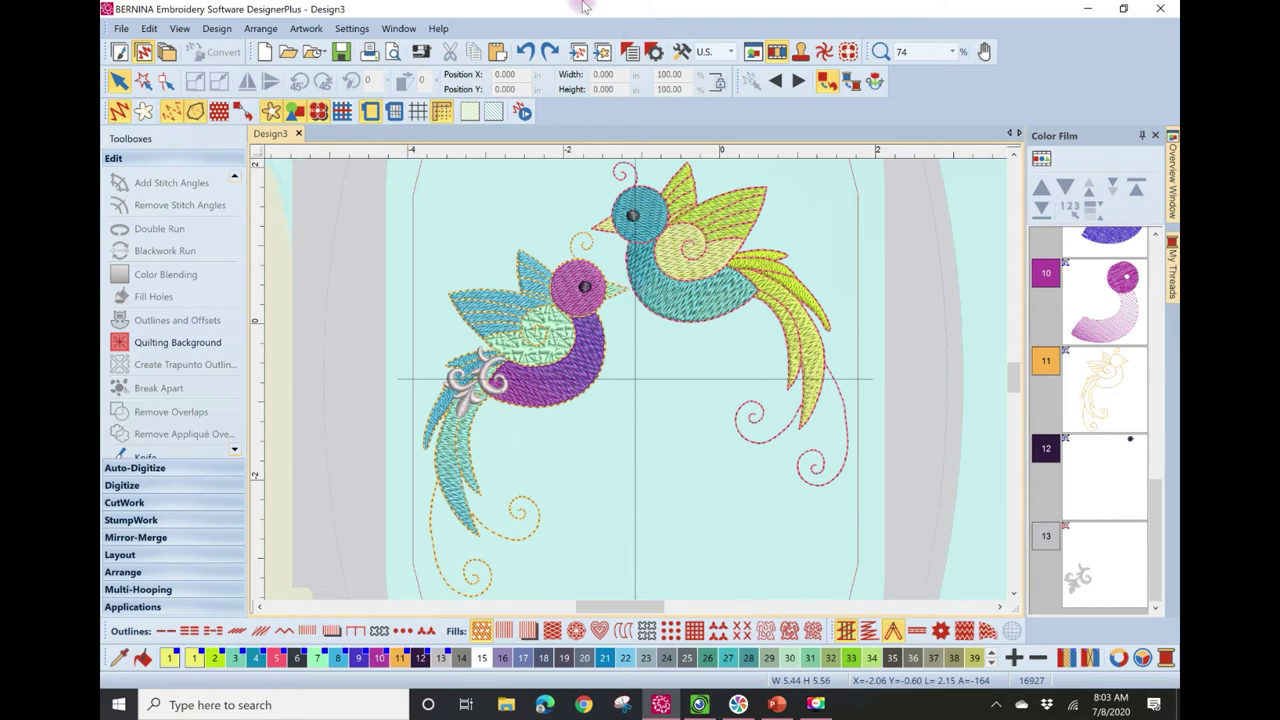
- Examine the upper bird's head curl up close with the artistic view off, leaving nothing selected
left_click(880, 51)
left_click_drag(688, 213, 600, 239)
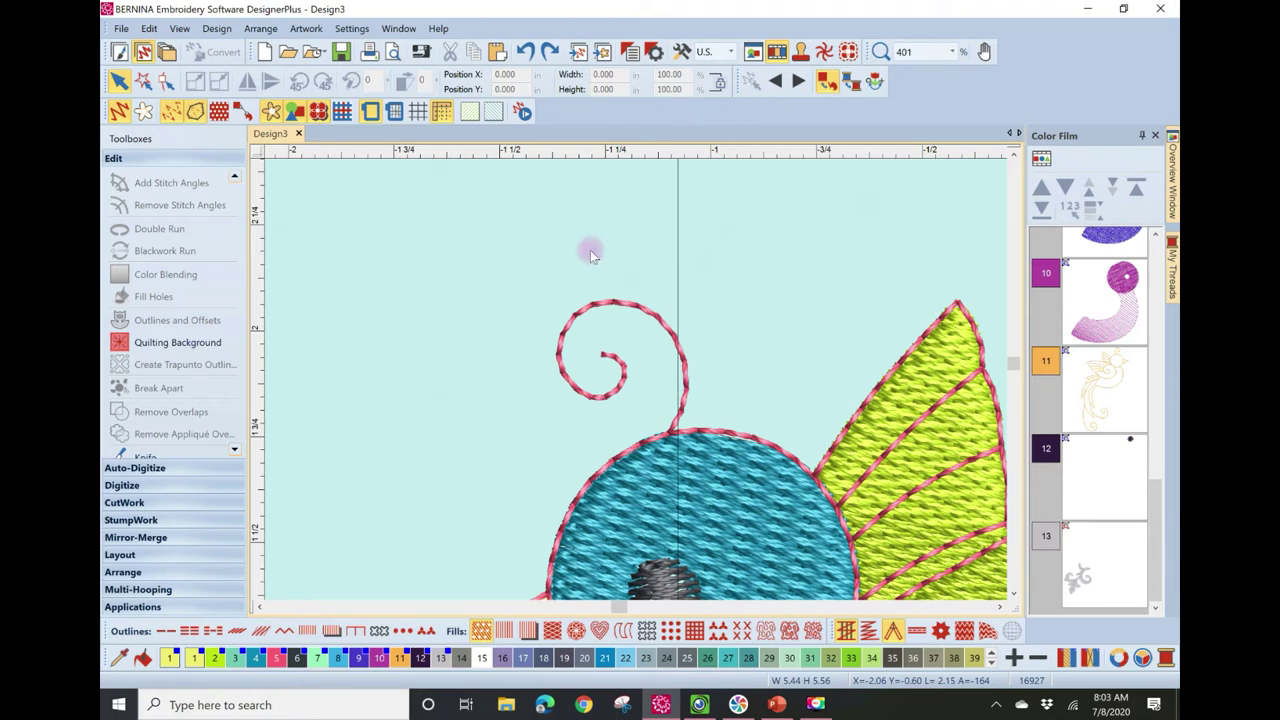
key("t")
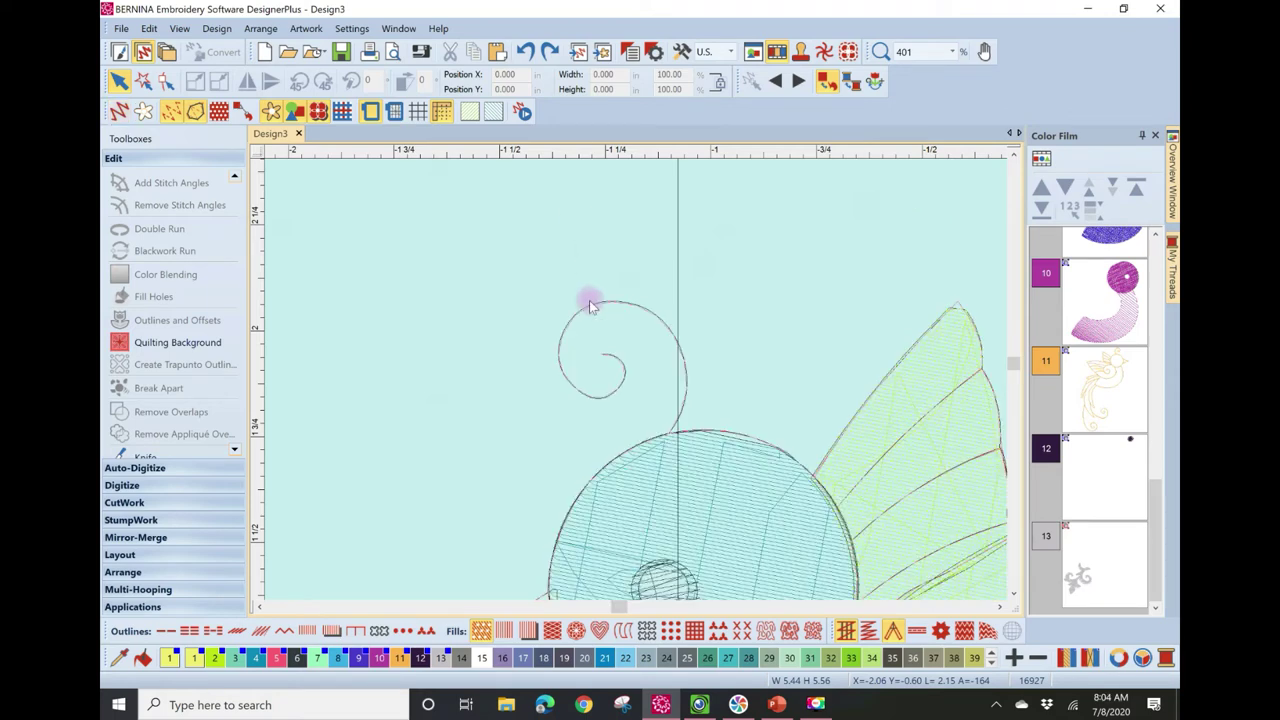
key("ctrl+a")
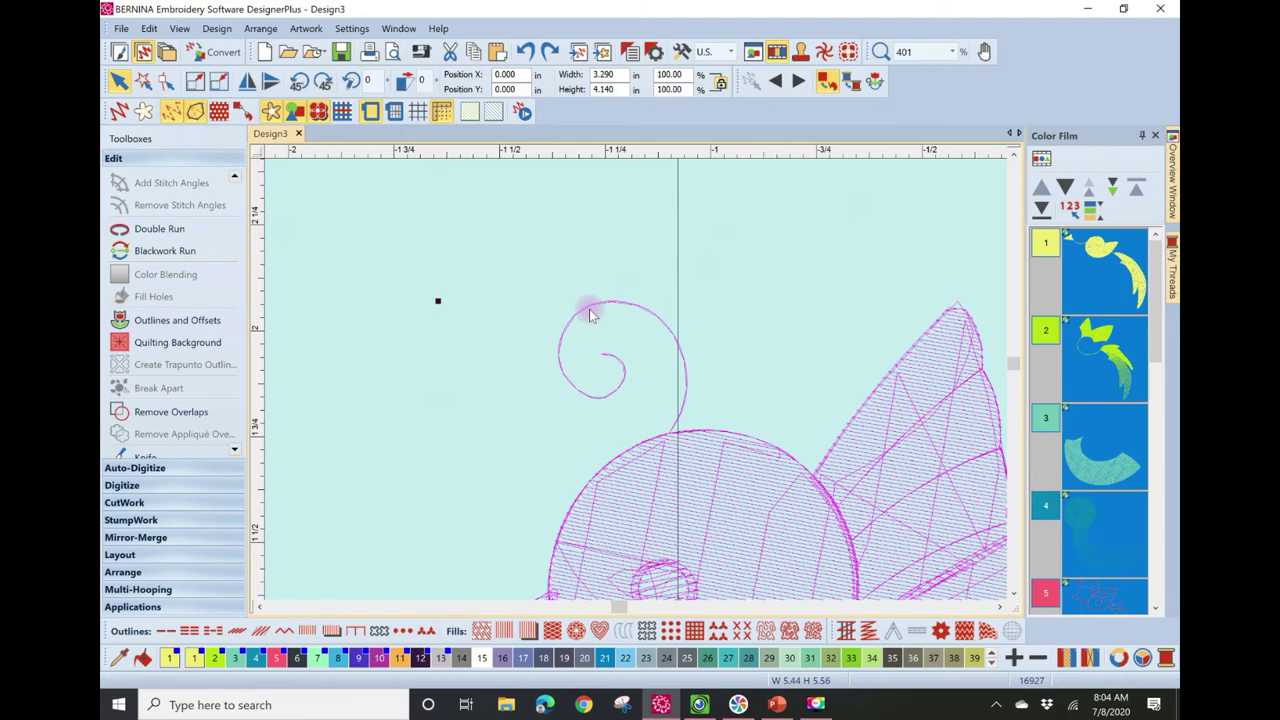
left_click(678, 264)
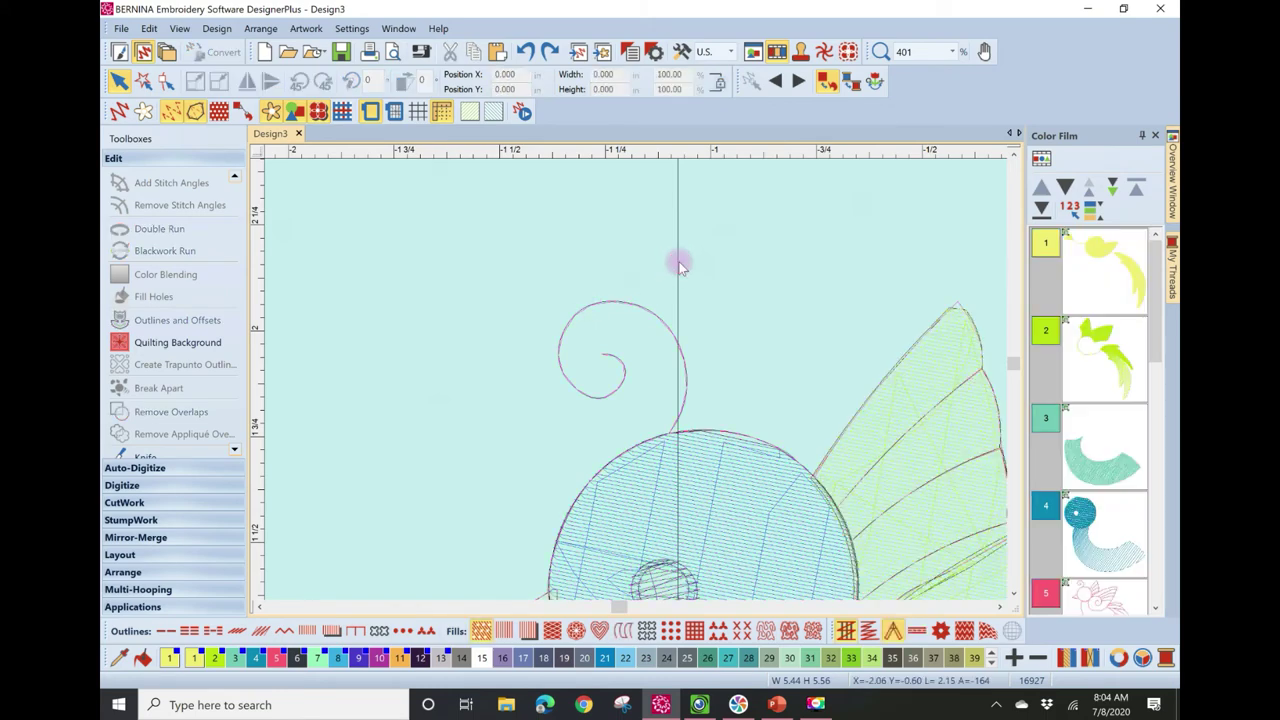
- Open the upper bird's head curl for reshaping and move its start-point marker away from the node at the spiral's inner end
left_click(603, 300)
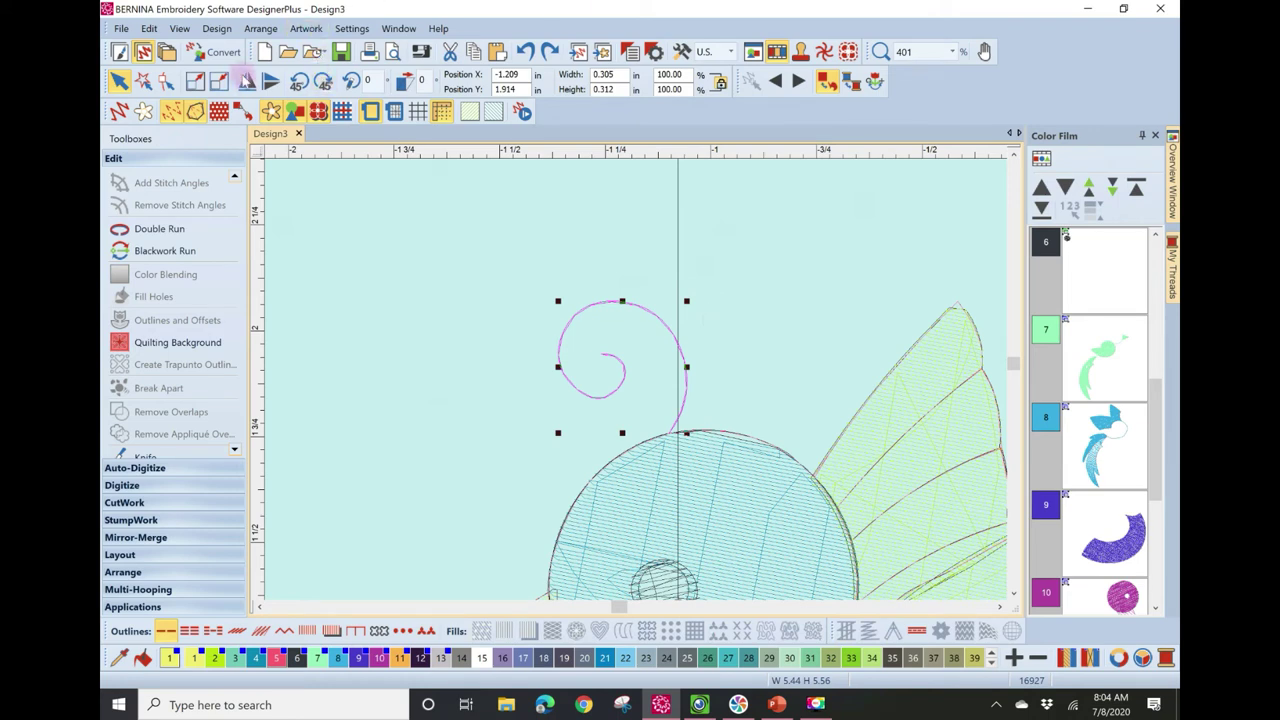
left_click(167, 80)
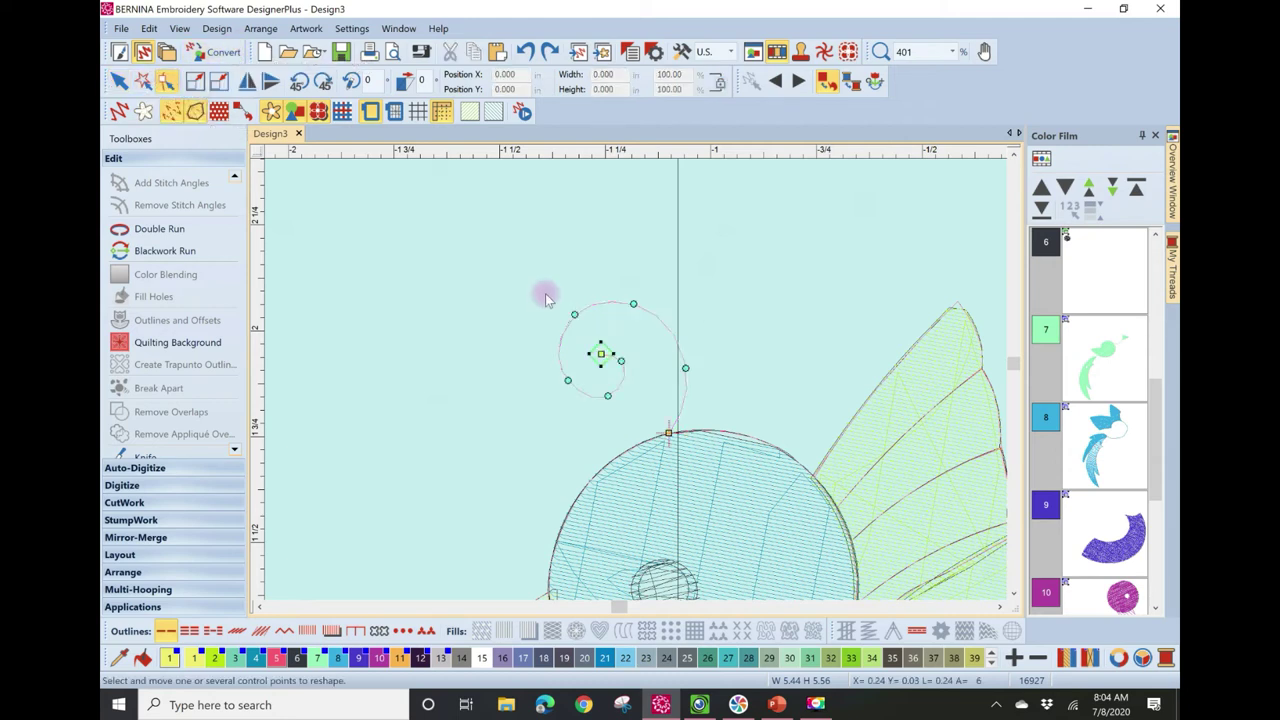
scroll(636, 382, "up", 3)
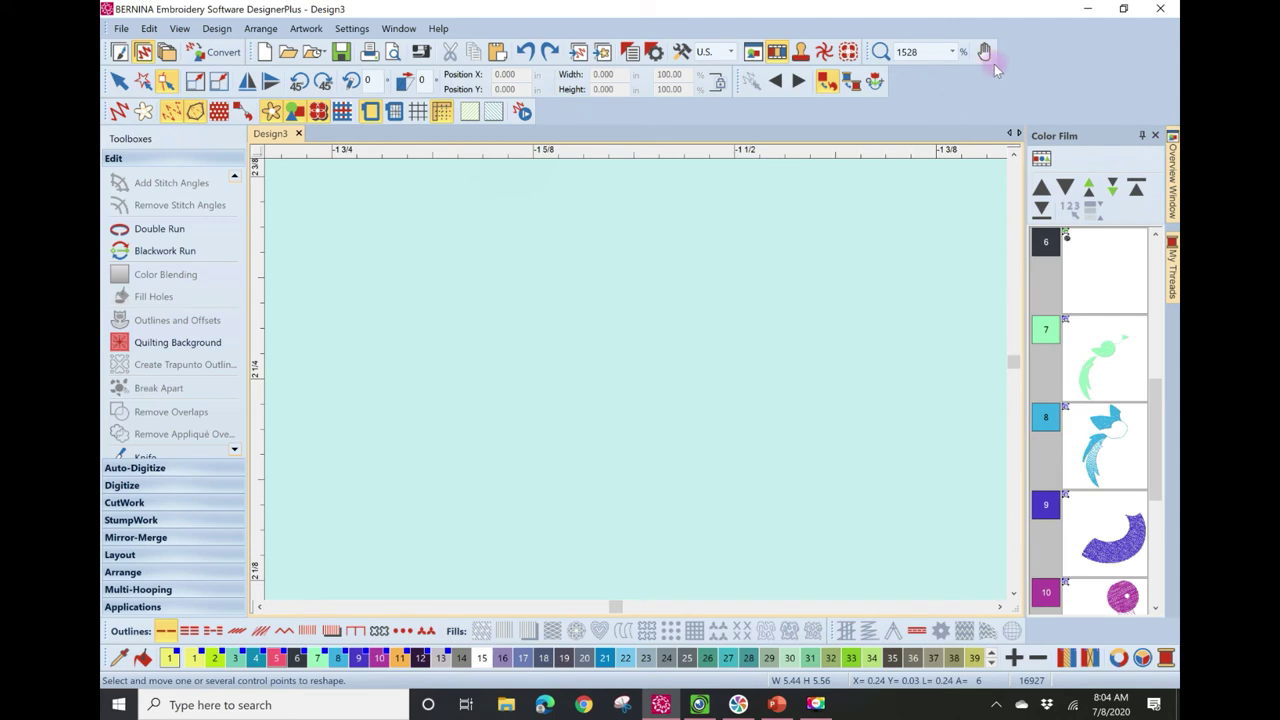
left_click(953, 52)
left_click(928, 86)
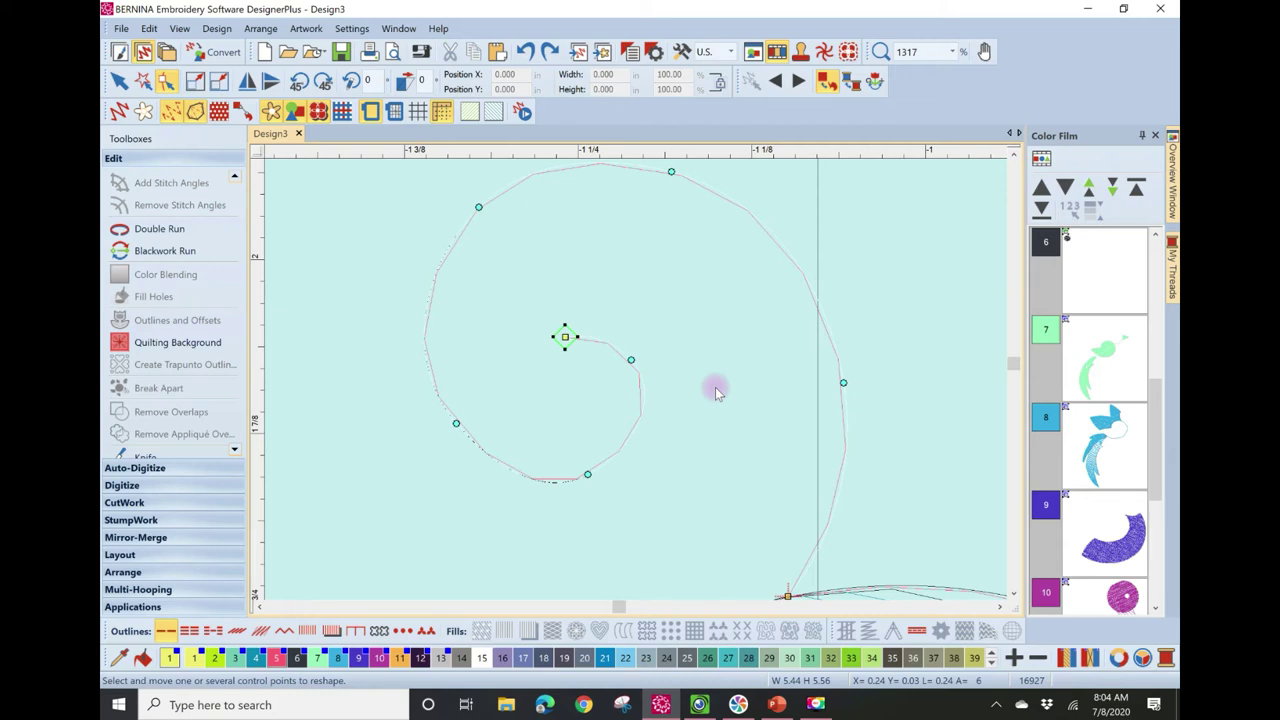
left_click_drag(562, 339, 534, 311)
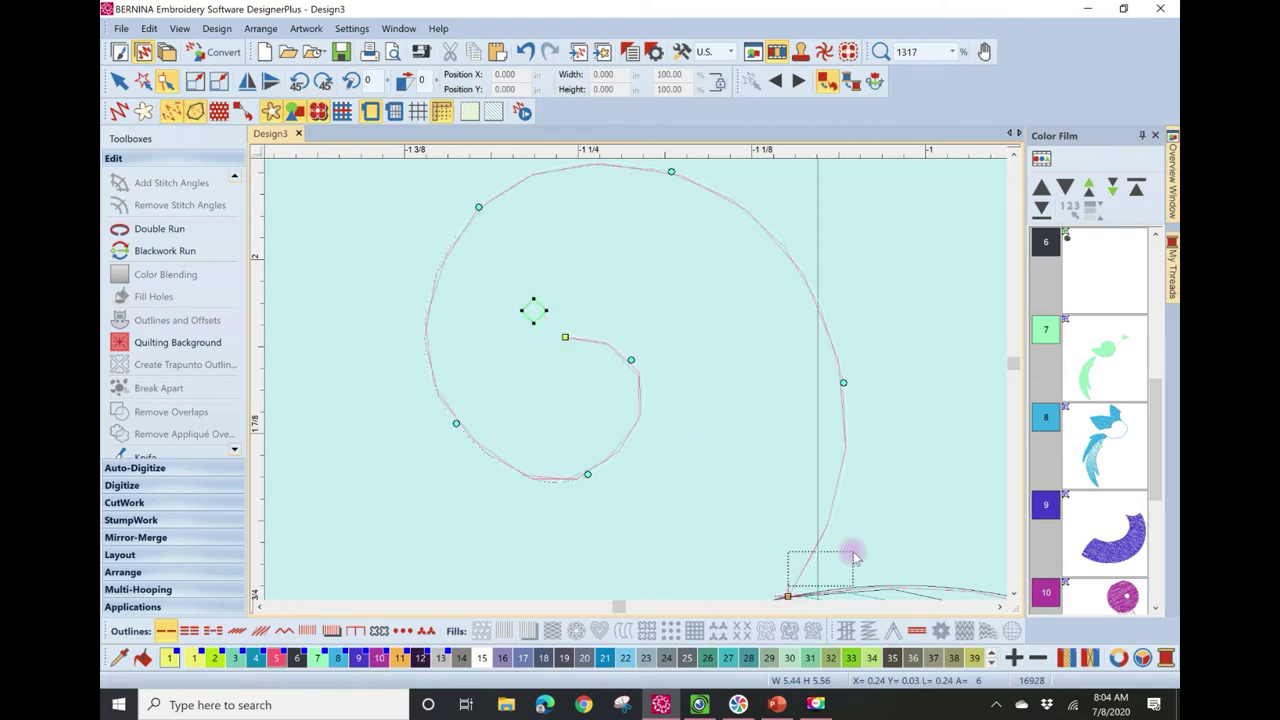
- Lift the curl's end node off the head outline and return it to the point where the curl meets the head
left_click_drag(787, 595, 804, 569)
scroll(649, 366, "up", 1)
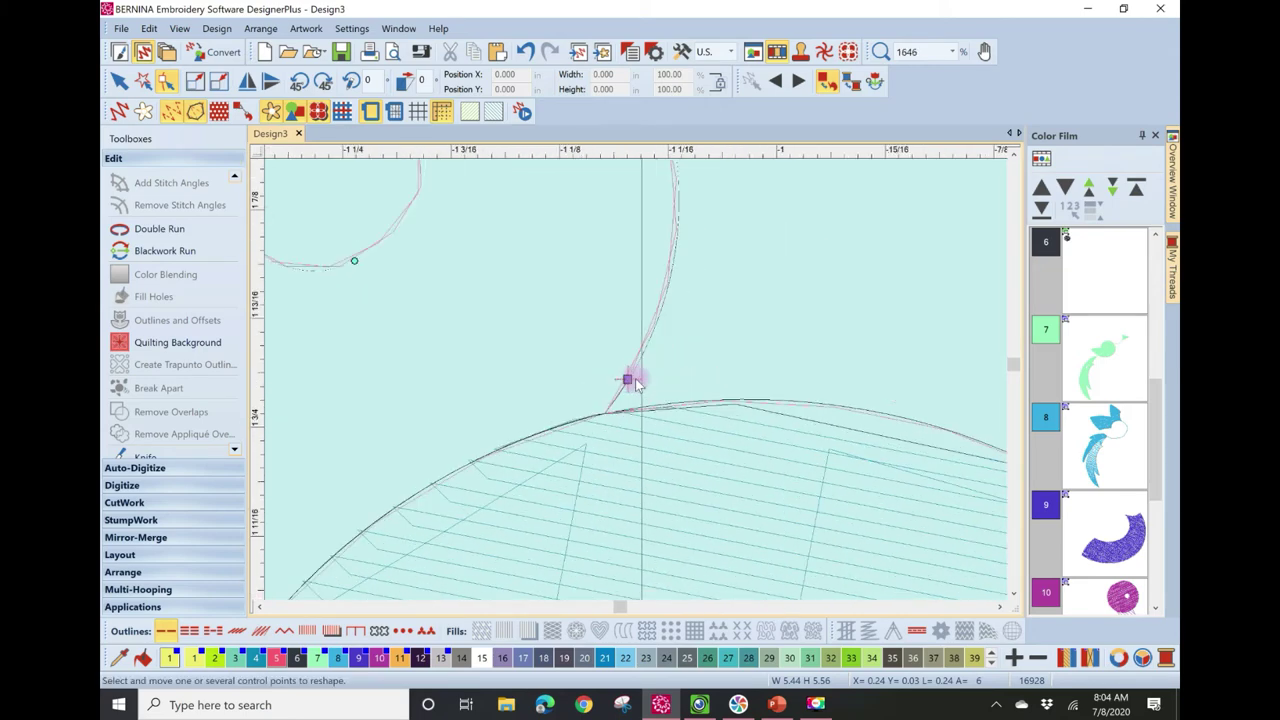
scroll(632, 378, "up", 1)
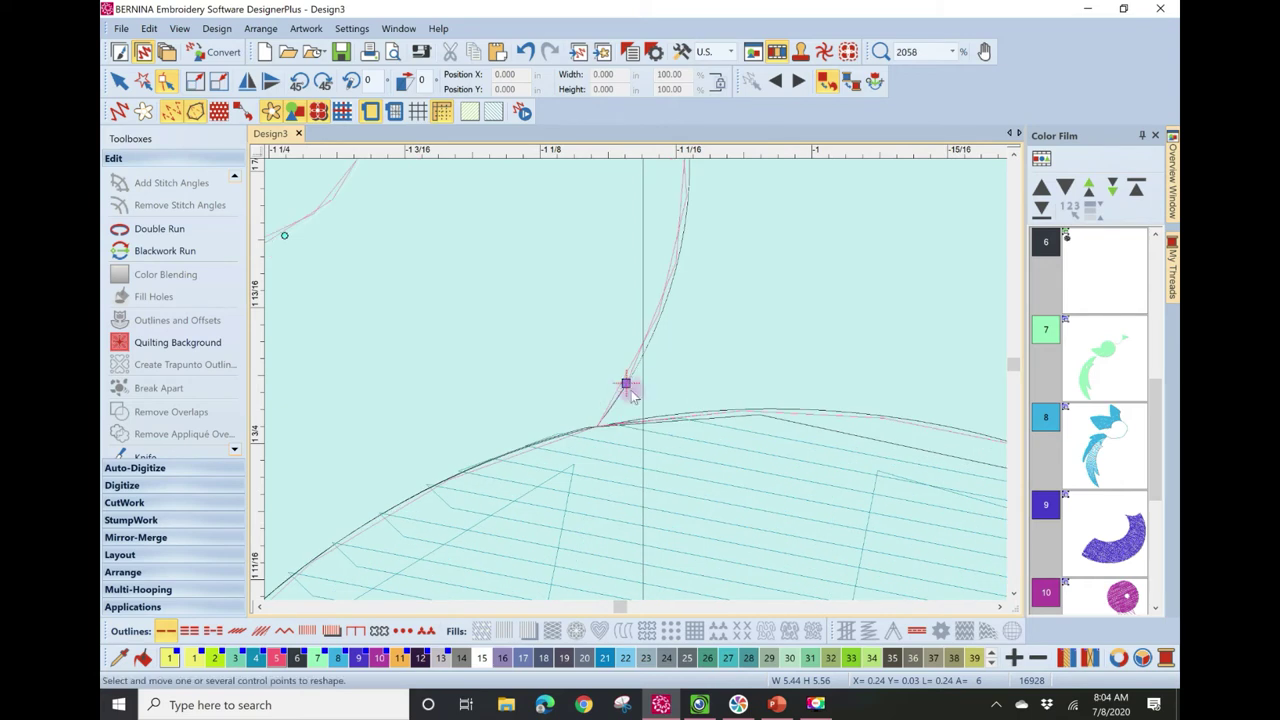
scroll(619, 379, "up", 1)
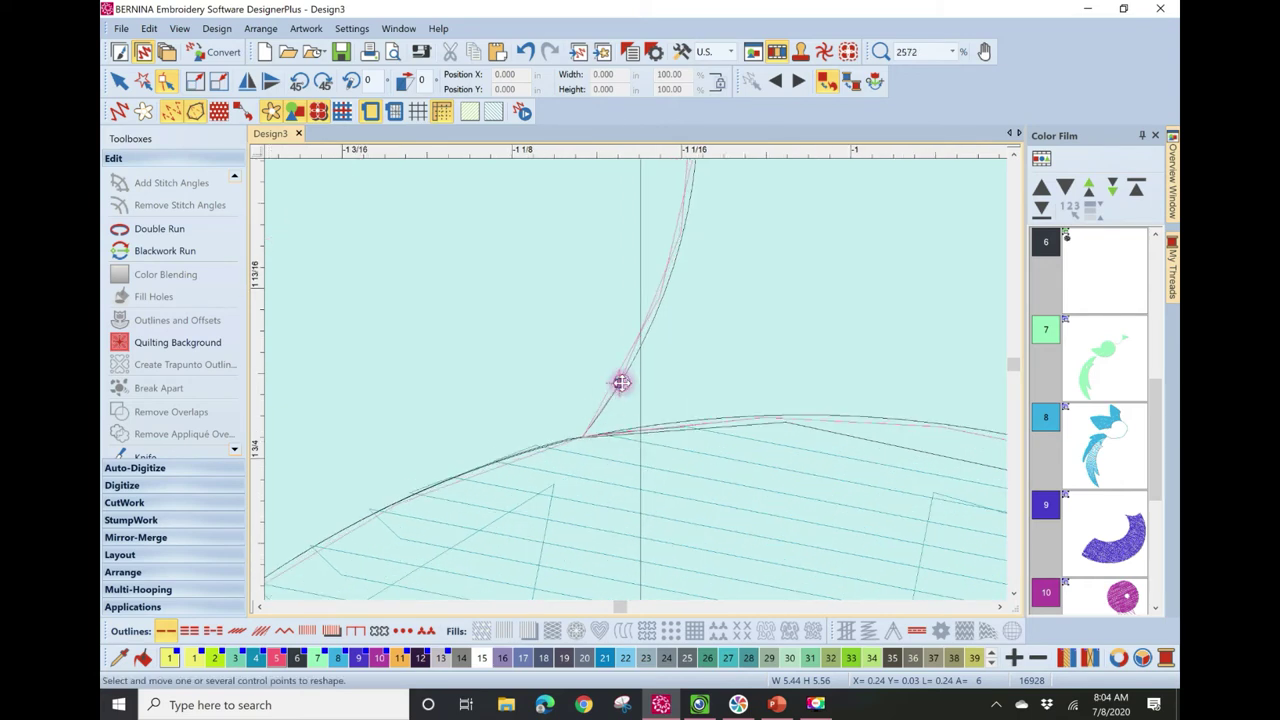
left_click(587, 435)
scroll(587, 435, "up", 1)
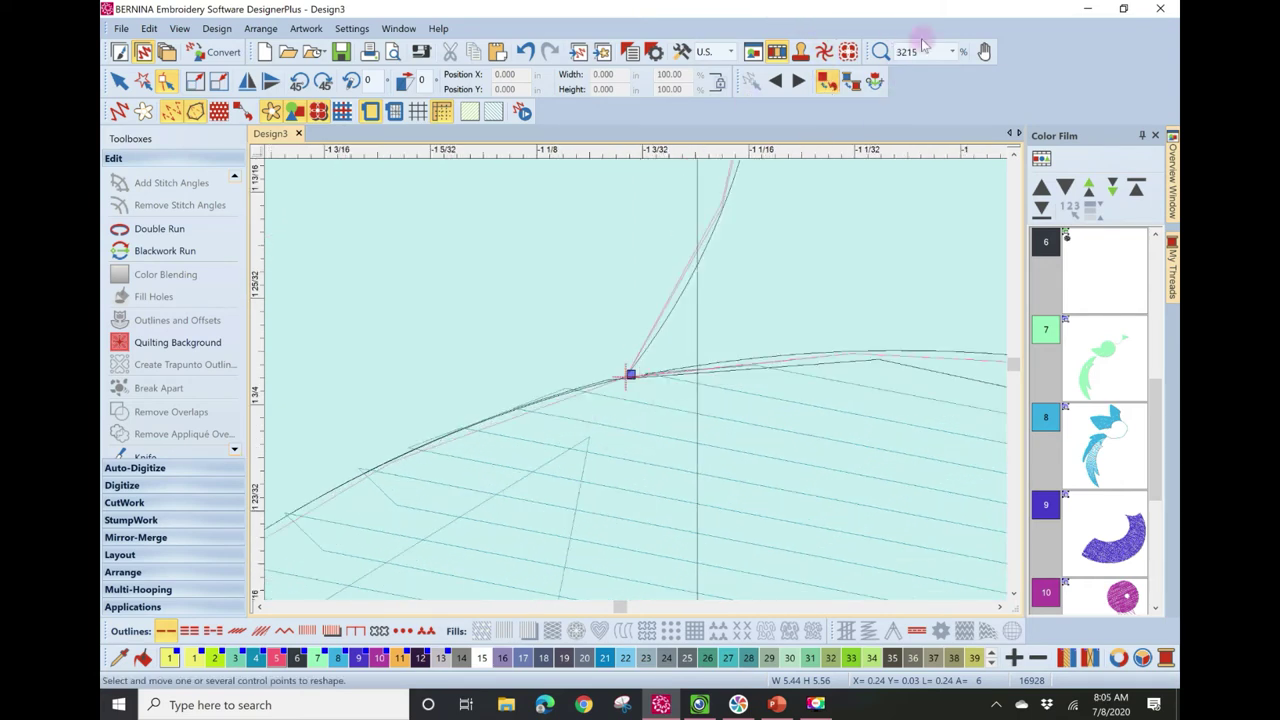
- Reshape the head curl into a smaller spiral by pulling its six curve nodes inward
left_click(952, 51)
left_click(920, 88)
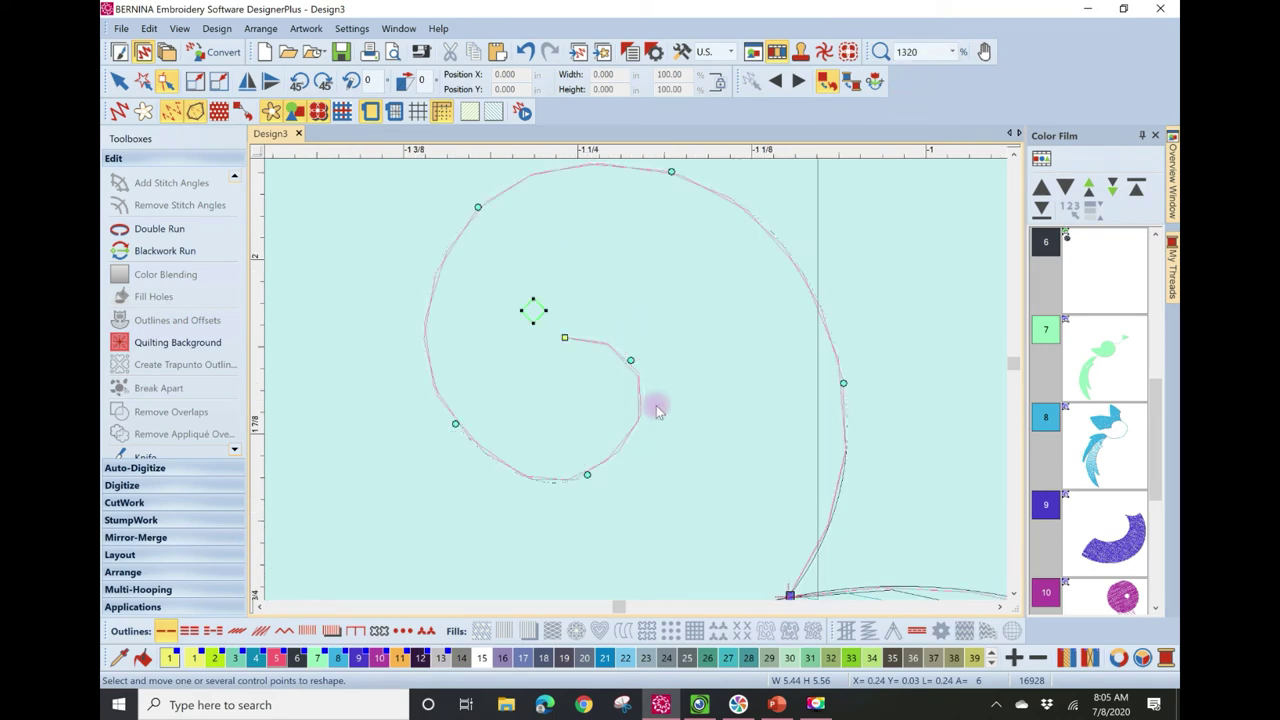
left_click(630, 360)
key("Delete")
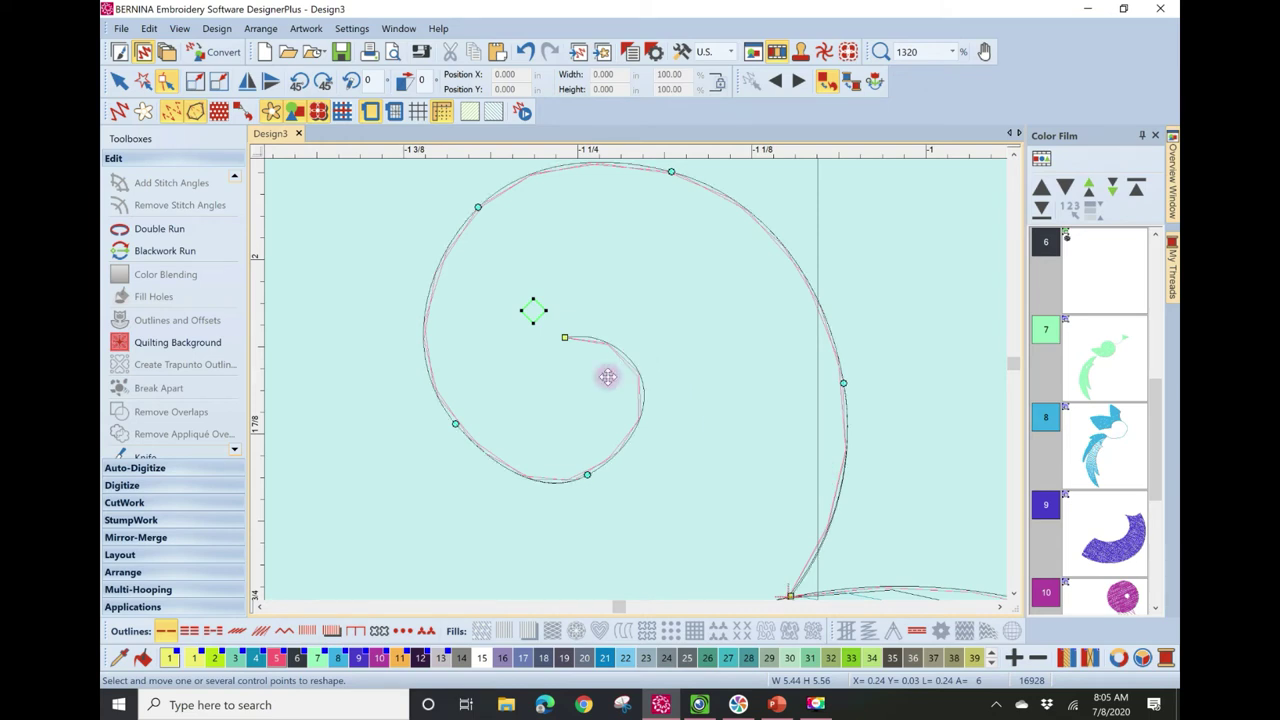
left_click(591, 377)
left_click_drag(587, 474, 554, 422)
left_click_drag(453, 424, 477, 366)
left_click_drag(478, 207, 522, 230)
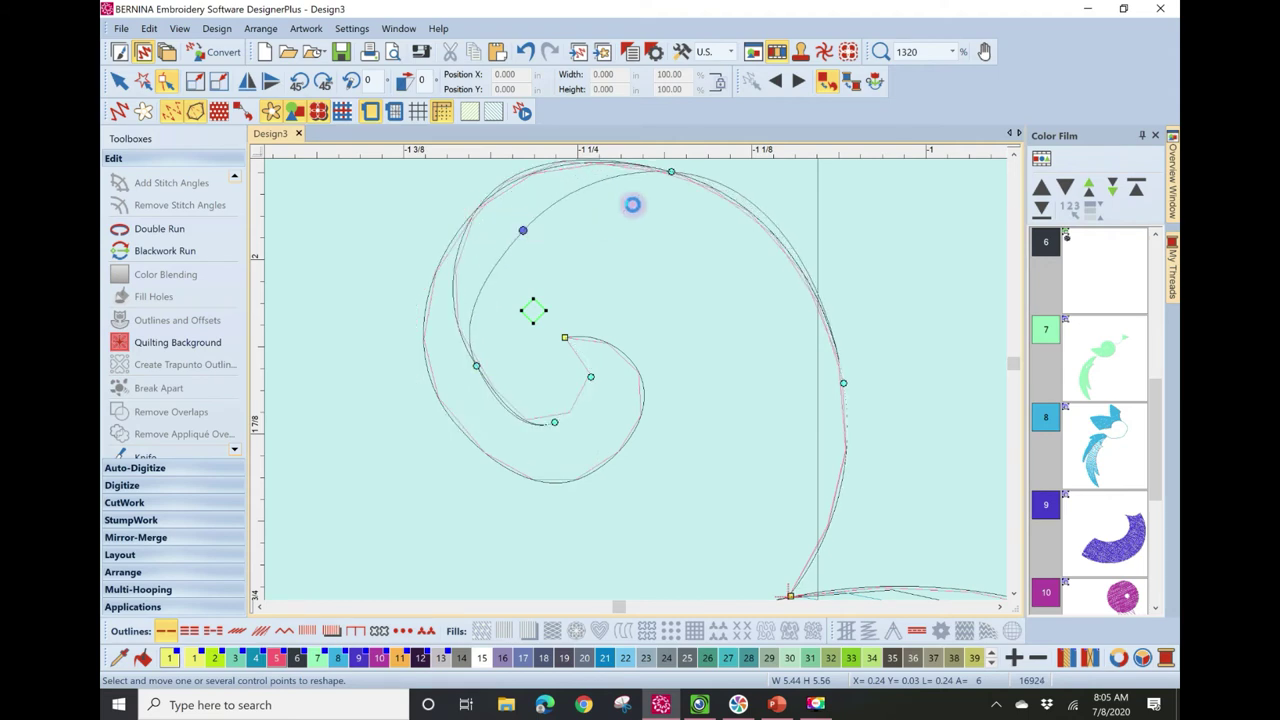
left_click_drag(671, 172, 690, 230)
left_click_drag(843, 380, 778, 390)
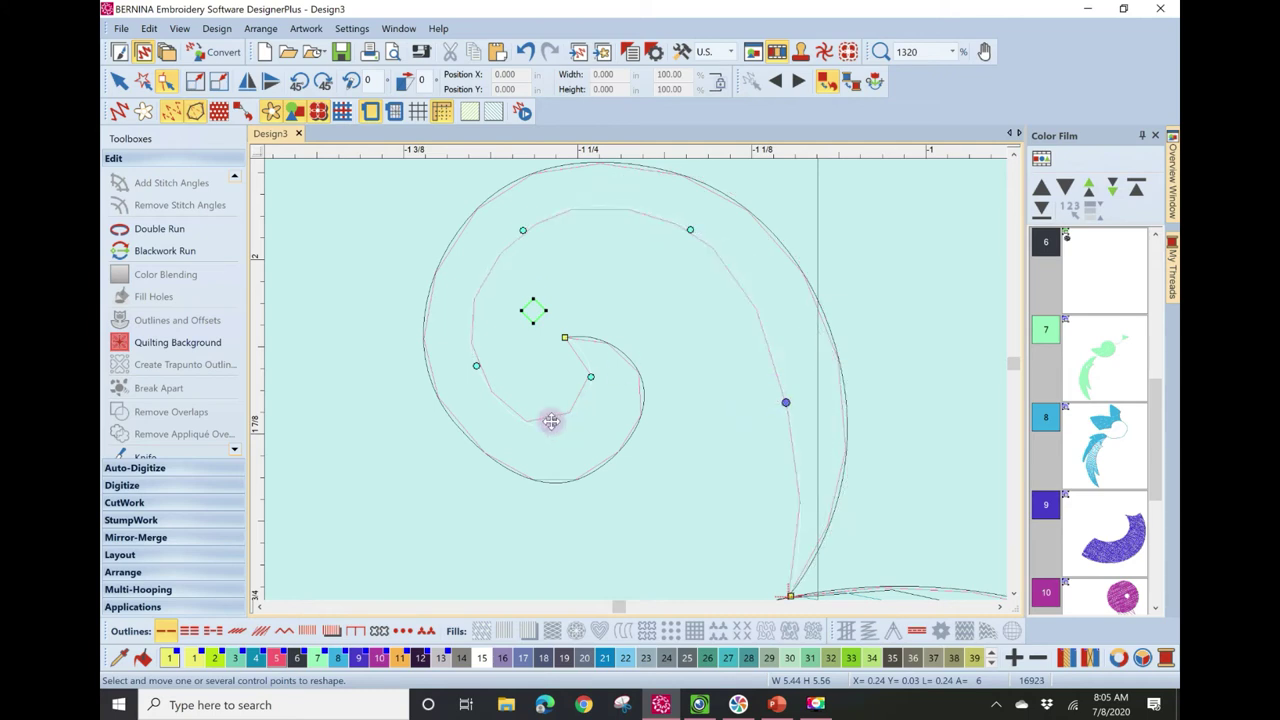
- Tighten the spiral's two lower-left nodes, and add a corner node at the curl's top, pulled down into a sharp dip
left_click_drag(554, 421, 487, 323)
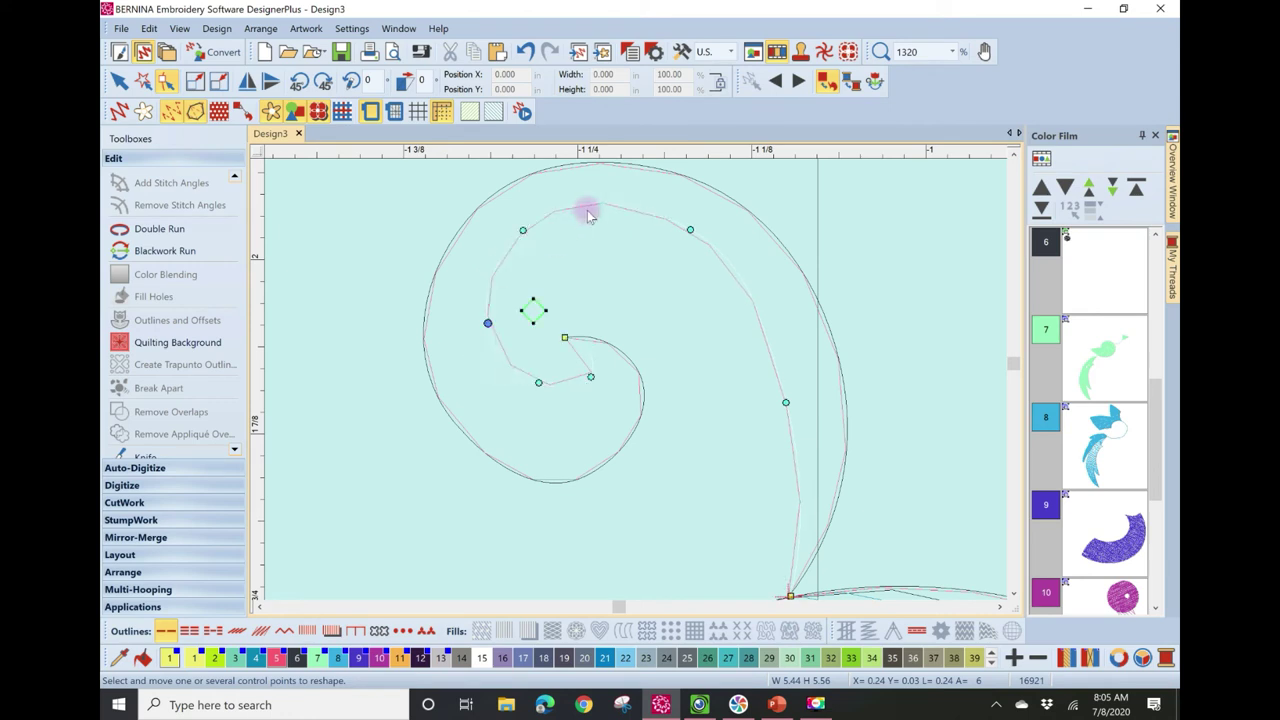
left_click(592, 205)
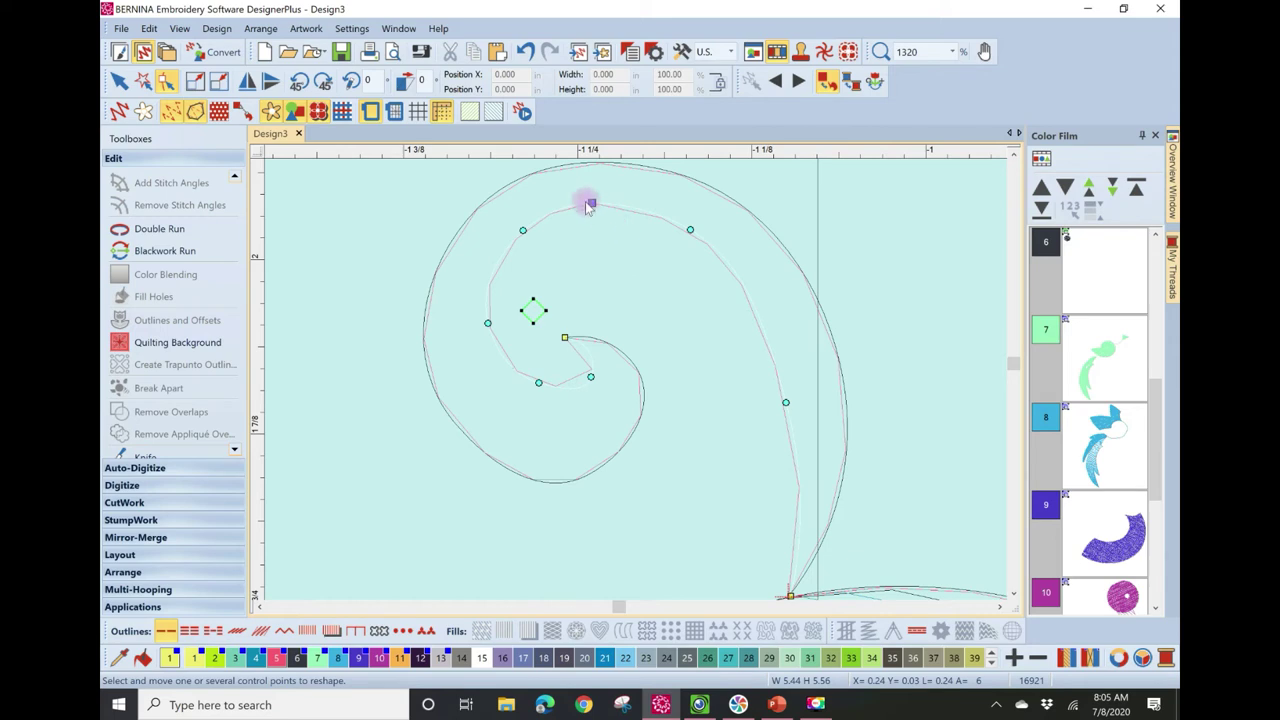
left_click_drag(590, 203, 625, 282)
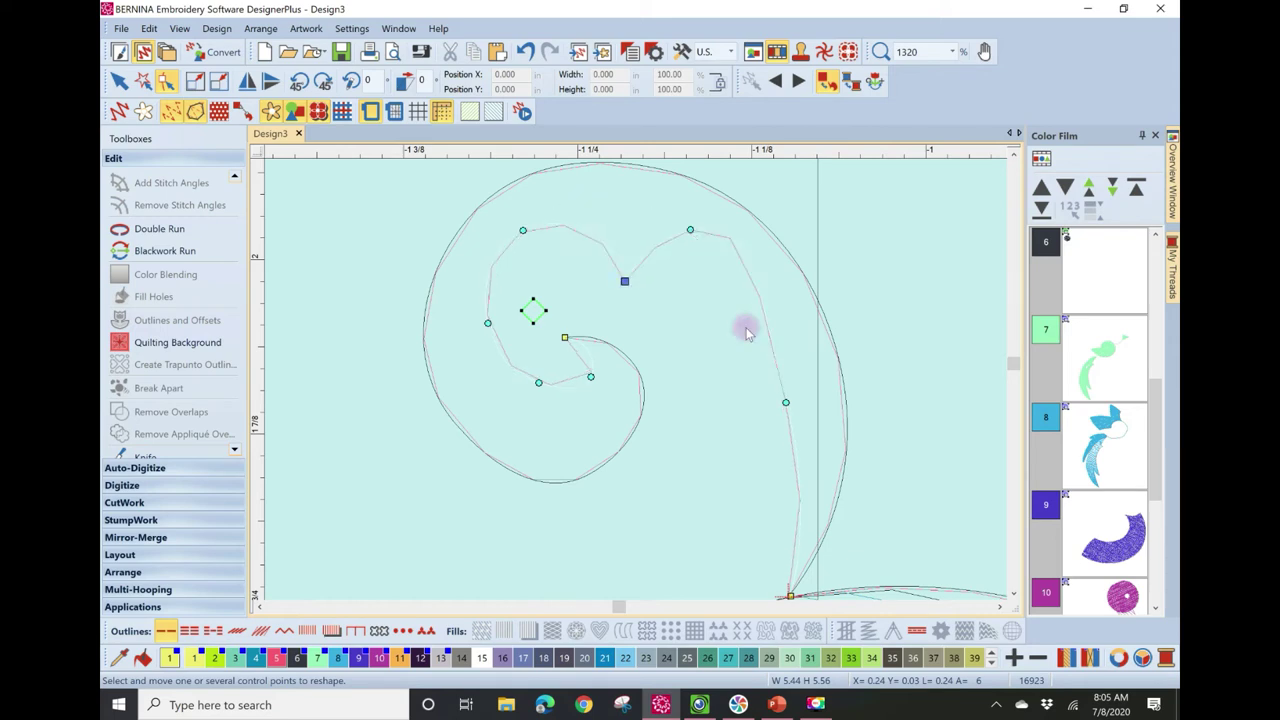
- Add a curve node on the curl's right side, pull it outward, and delete the curve node at the upper right
left_click(767, 329)
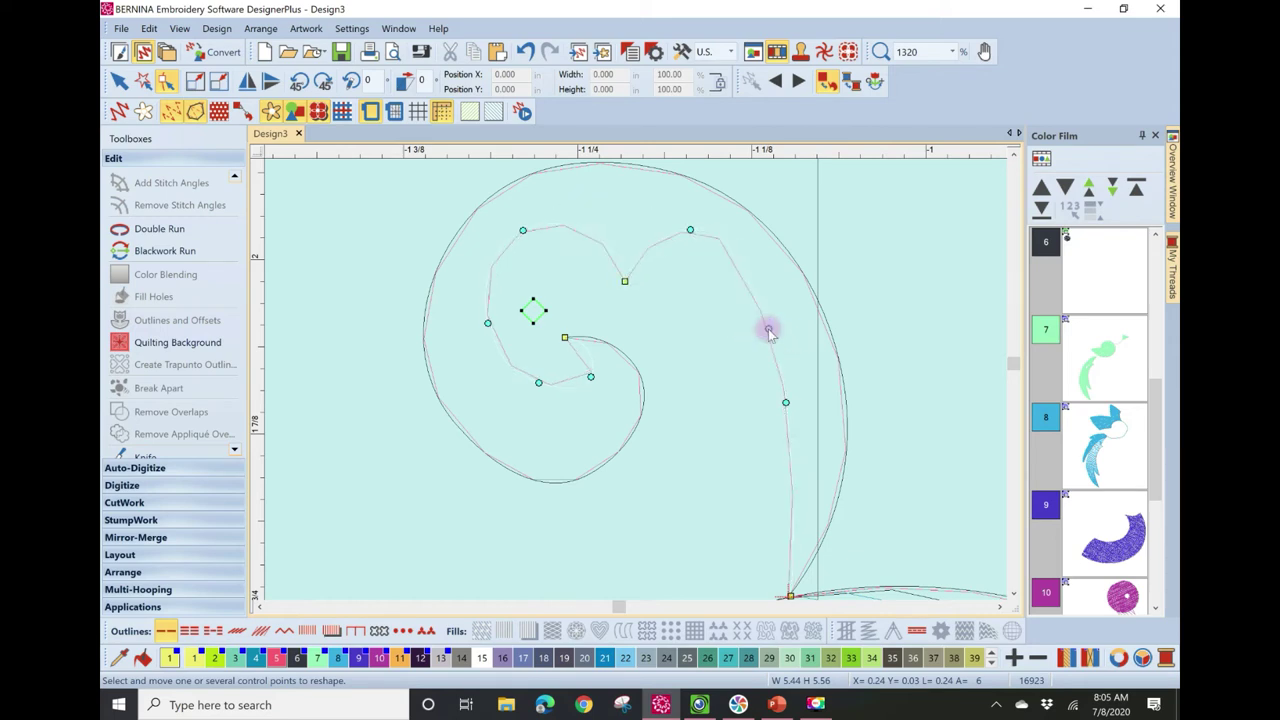
left_click_drag(768, 329, 796, 360)
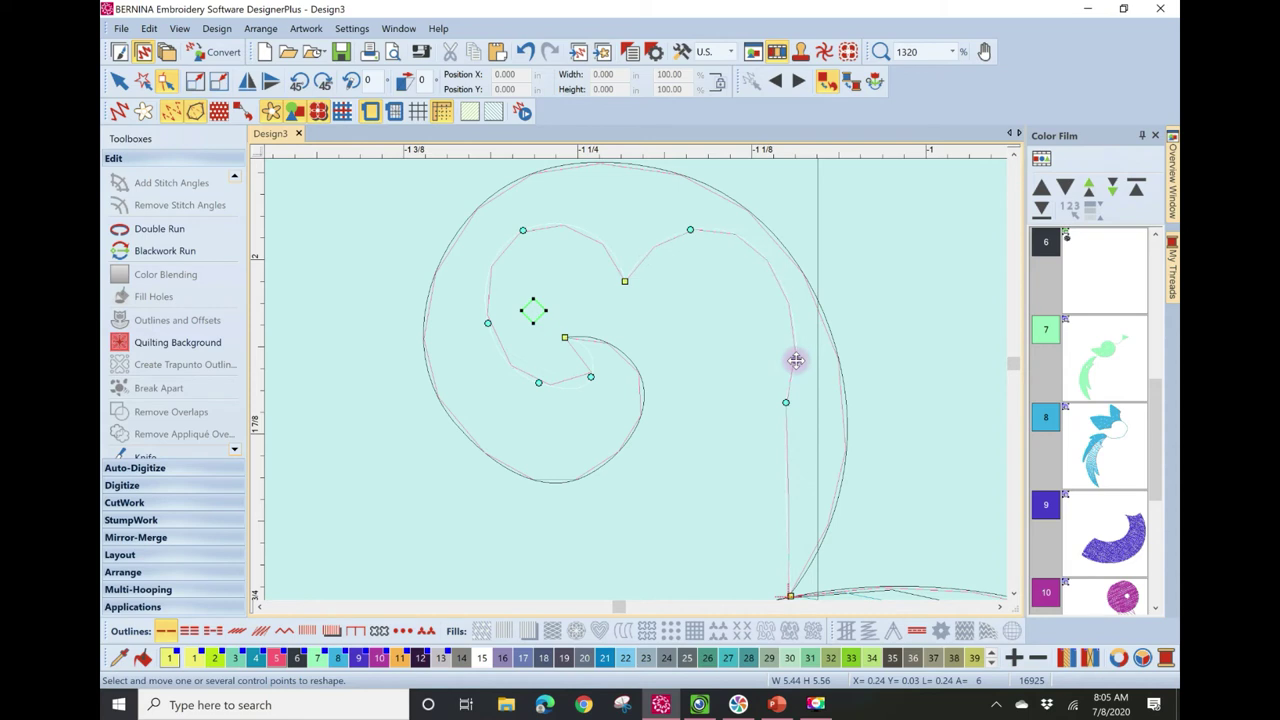
left_click(690, 230)
key("Delete")
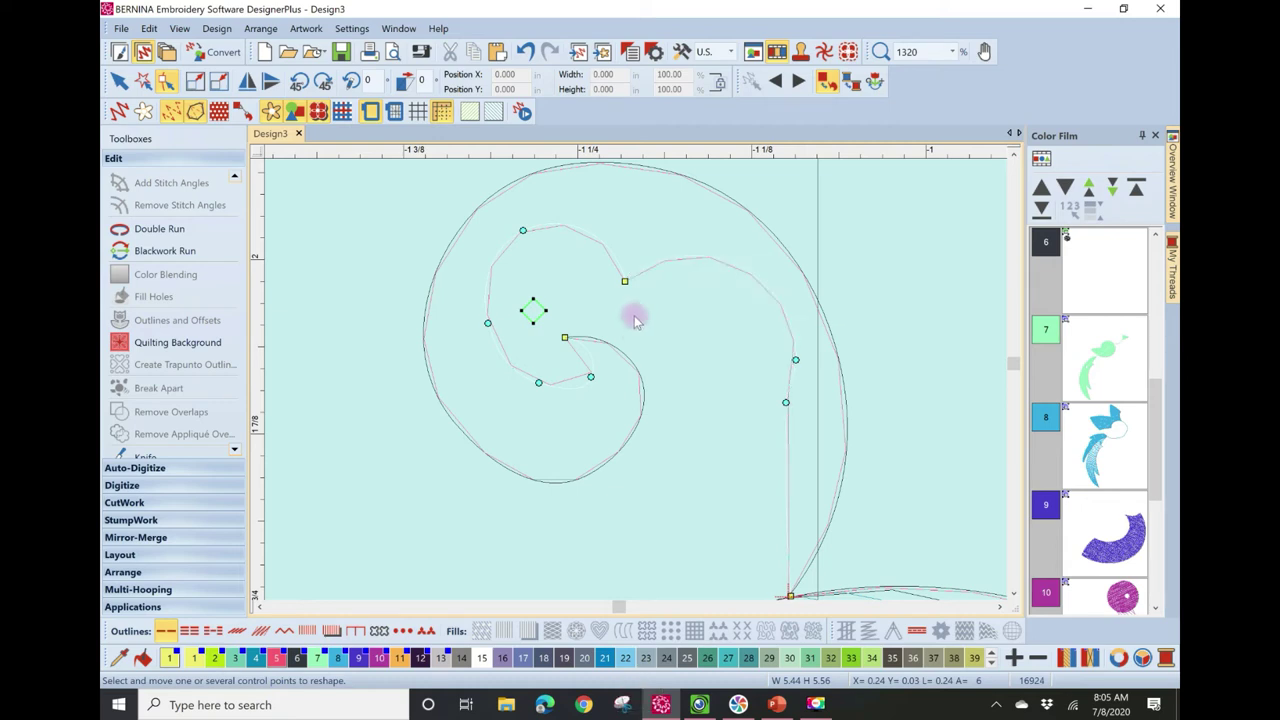
- Pull the two curve nodes on the head curl's right side inward, and delete the upper one
left_click(625, 281)
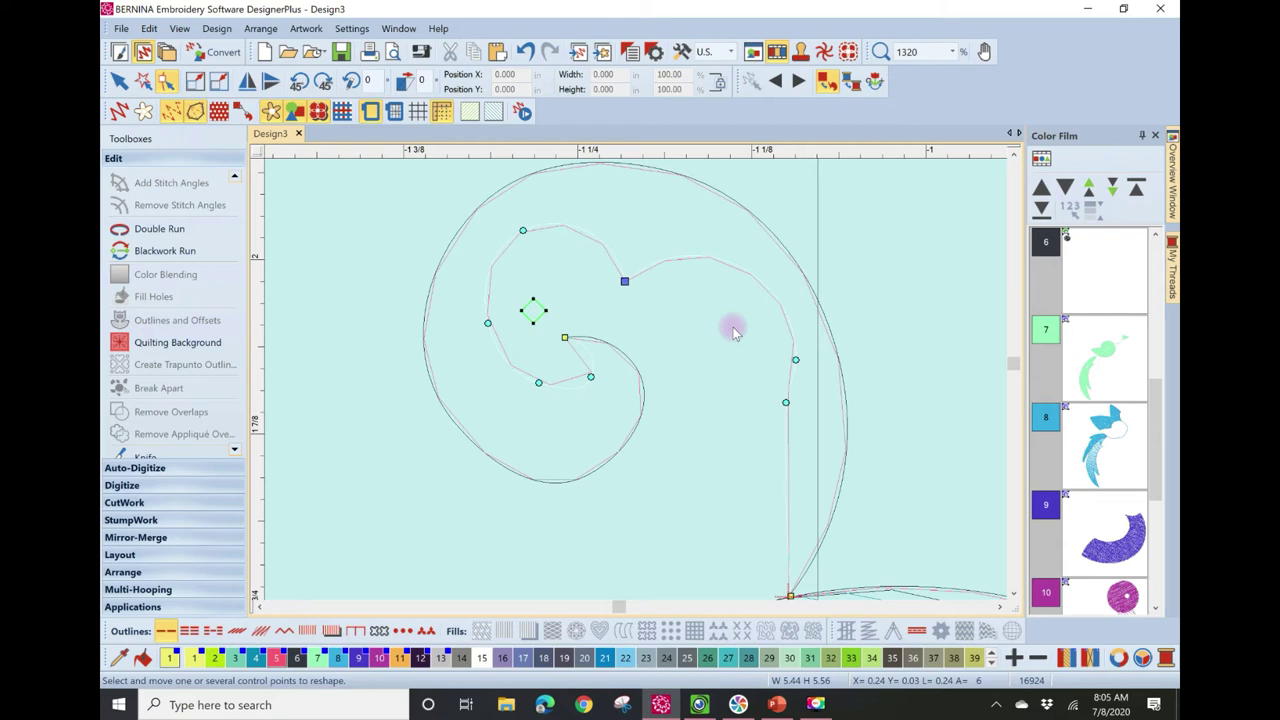
key("space")
key("space")
left_click_drag(794, 360, 772, 344)
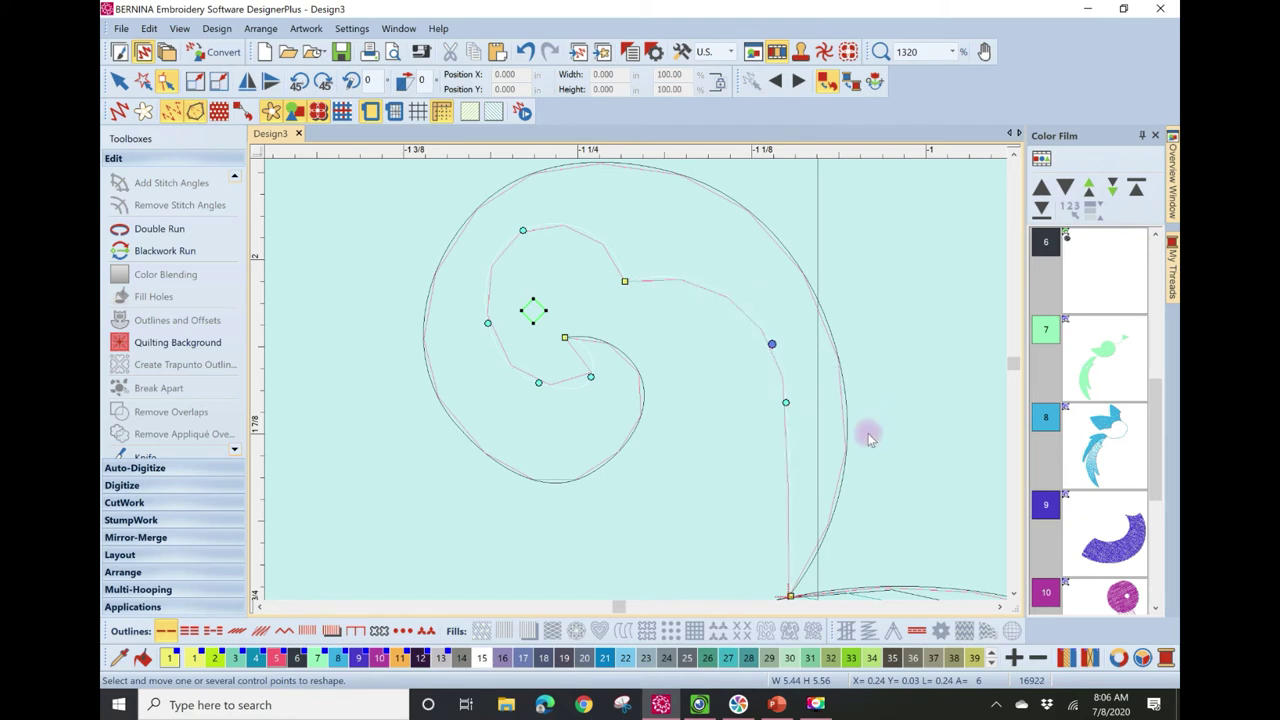
left_click_drag(788, 404, 750, 504)
left_click(804, 521)
left_click(772, 344)
key("Delete")
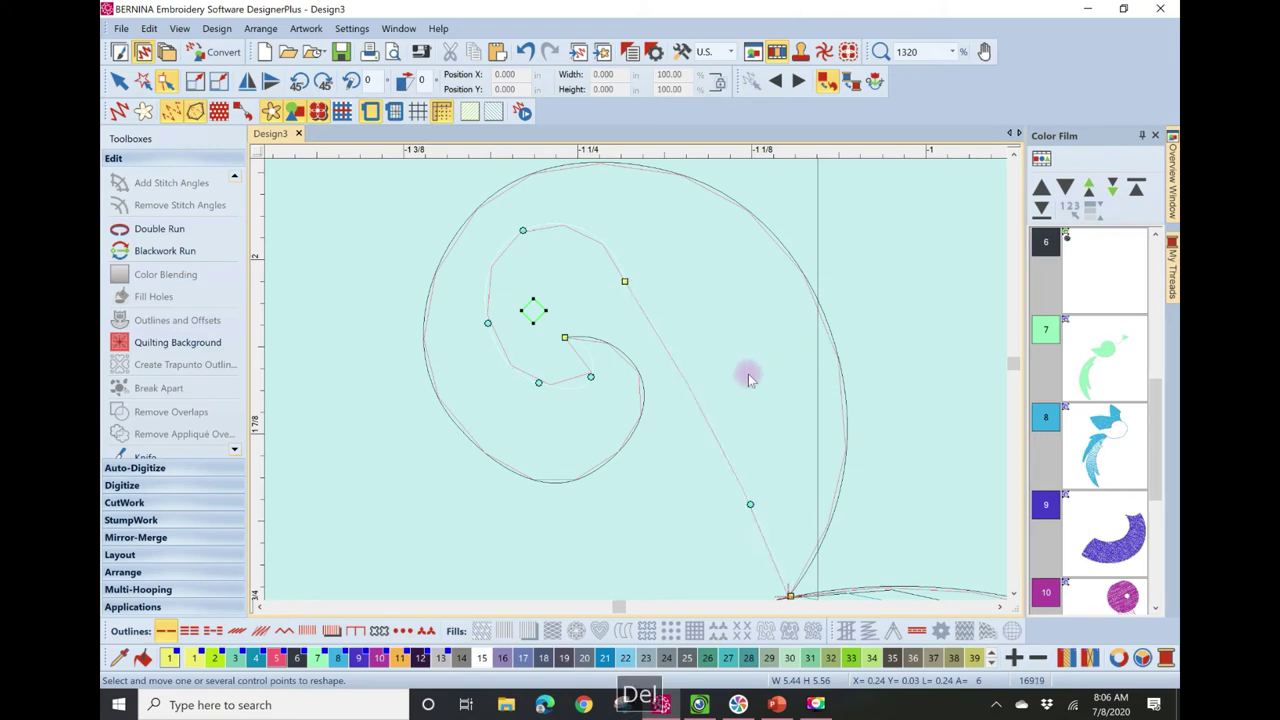
- Add a curve node midway along the curl's straight right segment, pull it outward, and nudge the spiral's inner lower node down
left_click(697, 400)
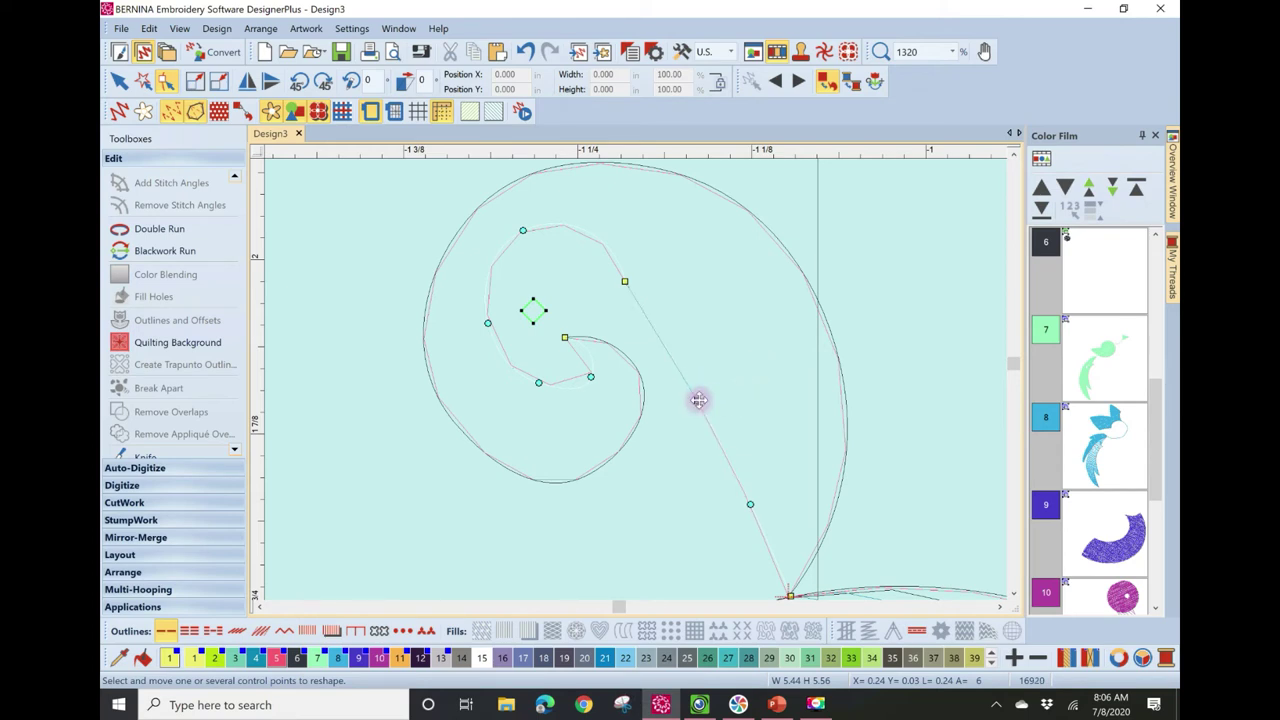
key("space")
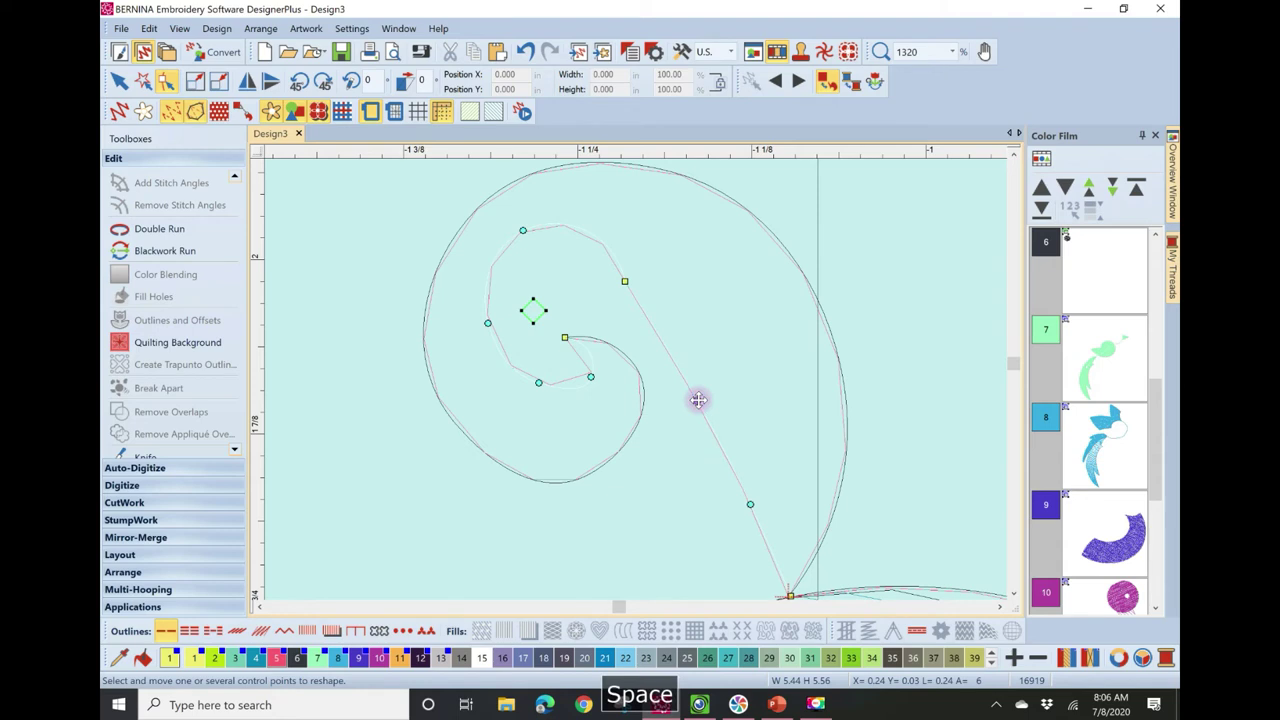
left_click_drag(697, 400, 784, 341)
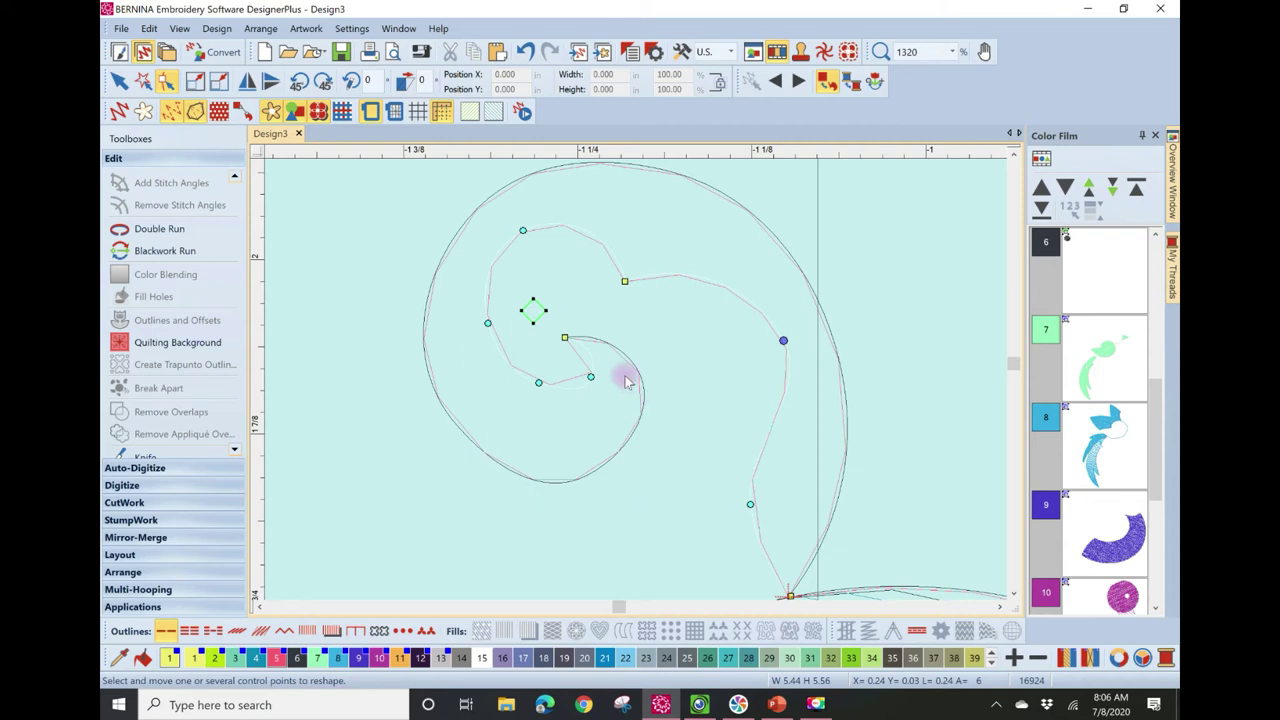
left_click(592, 380)
left_click_drag(592, 381, 592, 387)
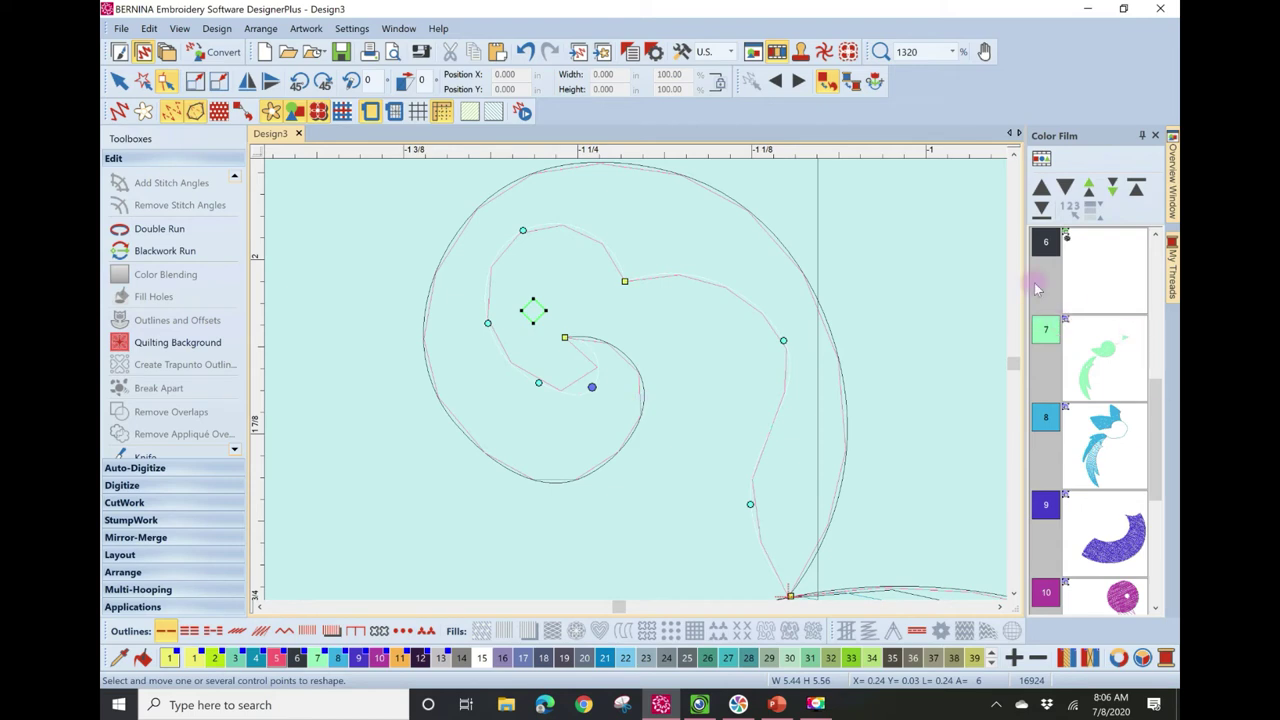
key("Escape")
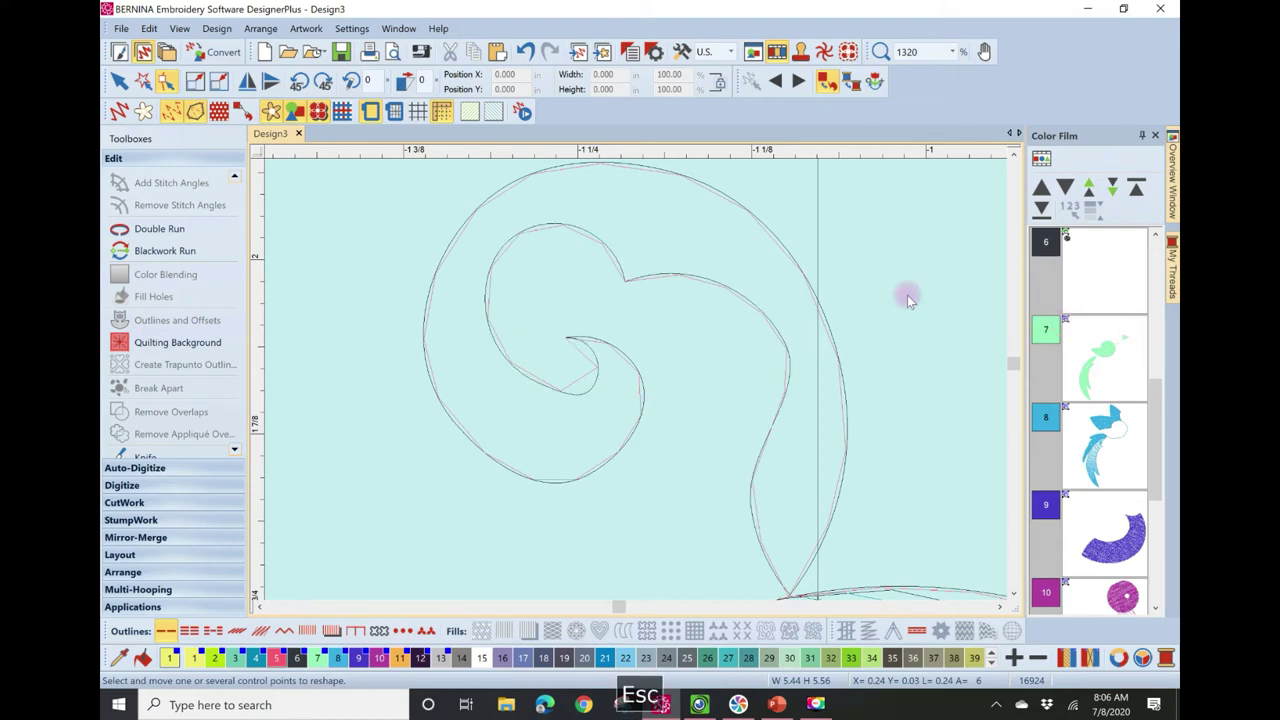
- Reshape the left bird's green tail by rotating its stitch angle to a steeper diagonal running along the feathers
left_click(952, 51)
left_click(928, 73)
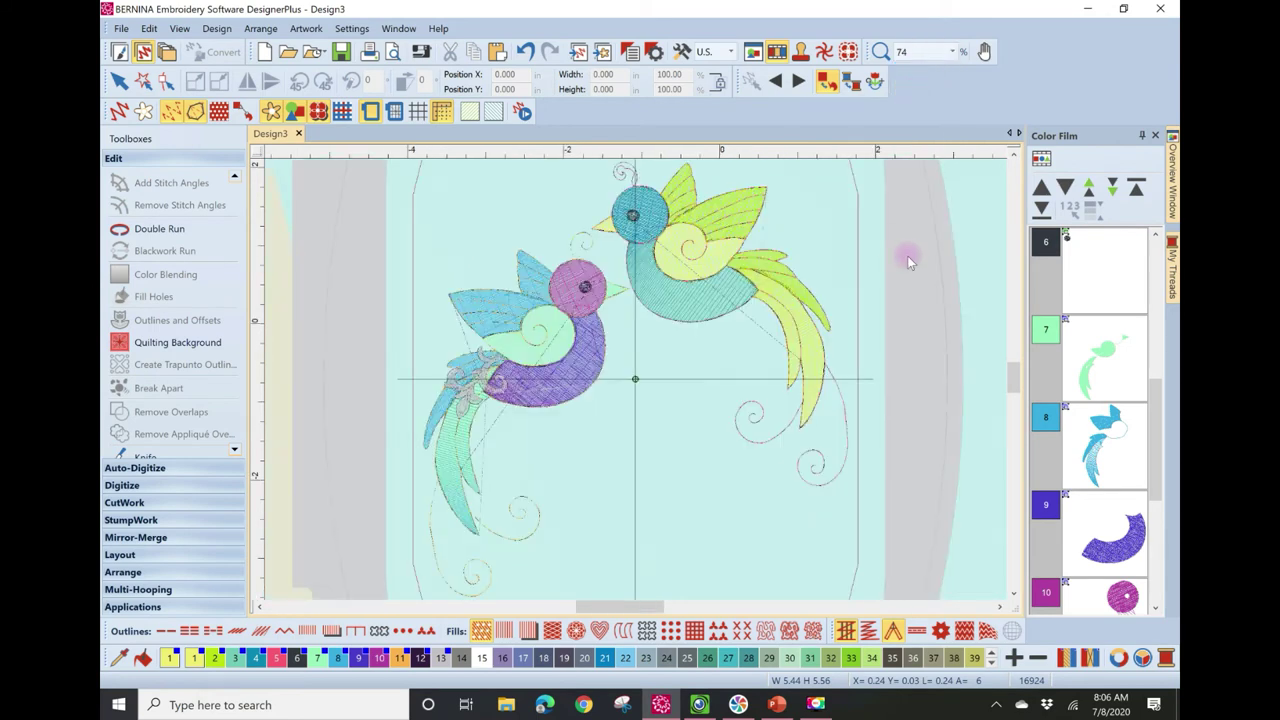
left_click_drag(1012, 373, 1013, 377)
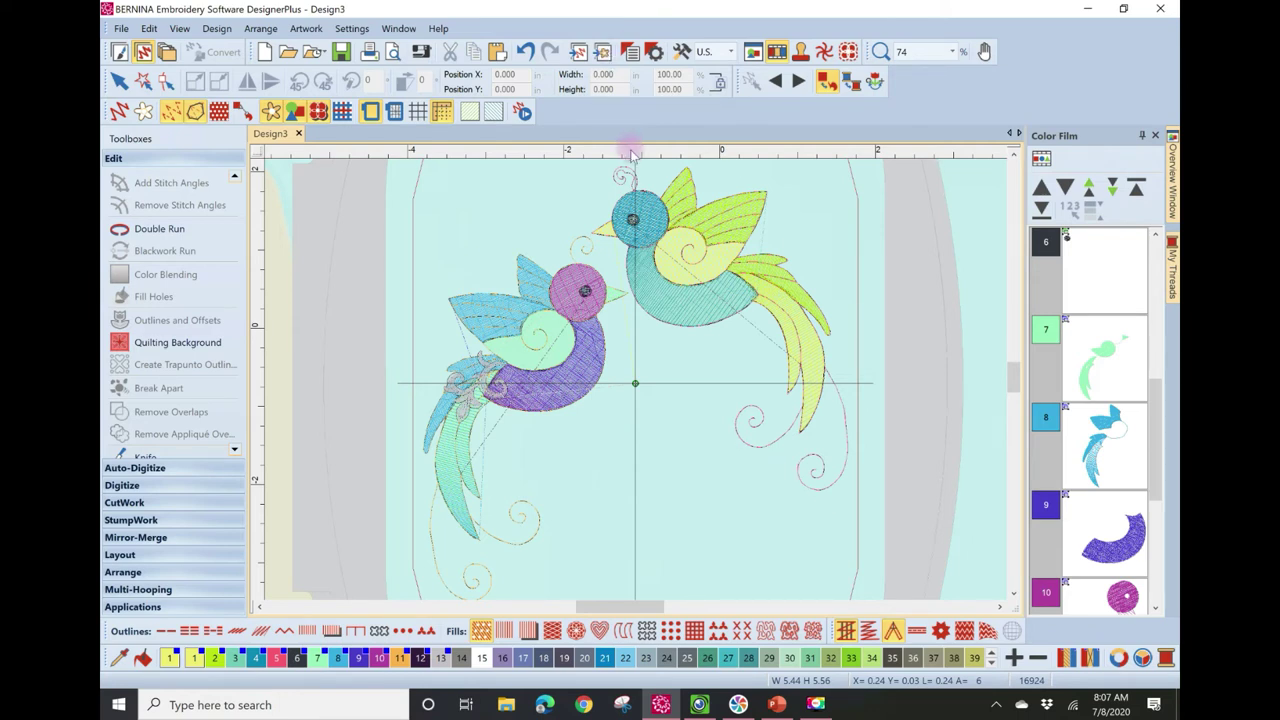
left_click(450, 482)
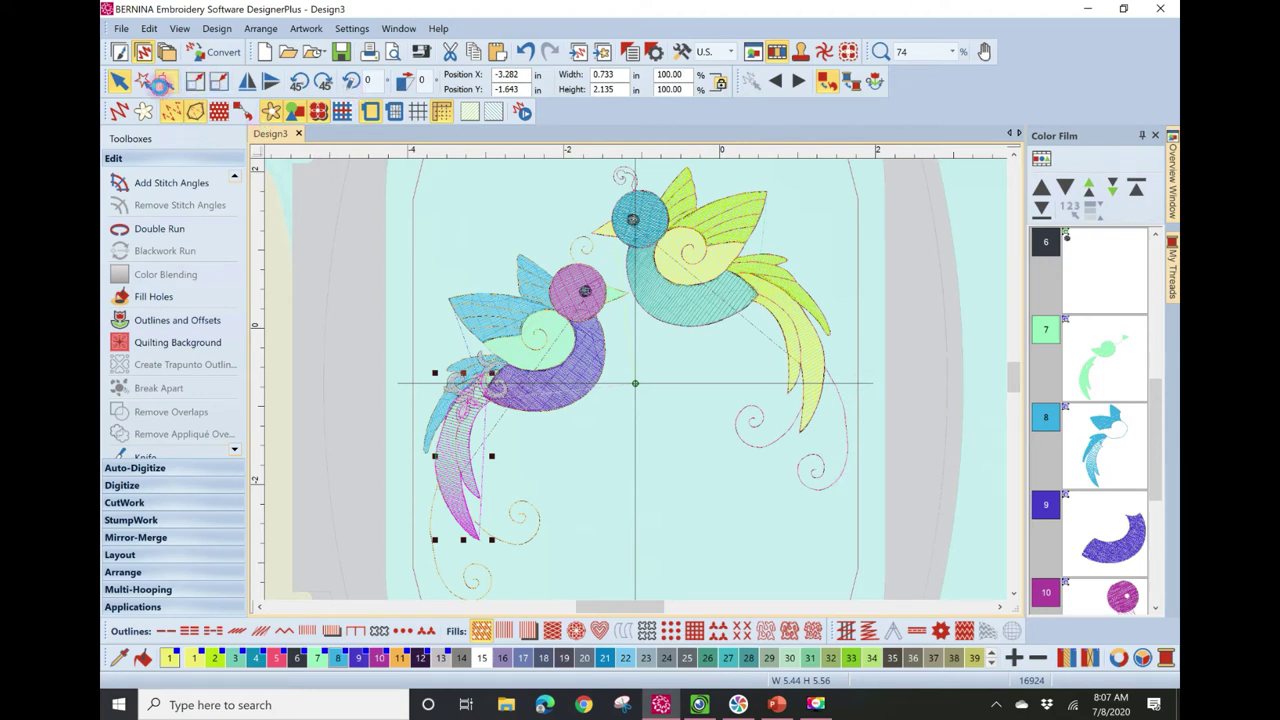
left_click(166, 82)
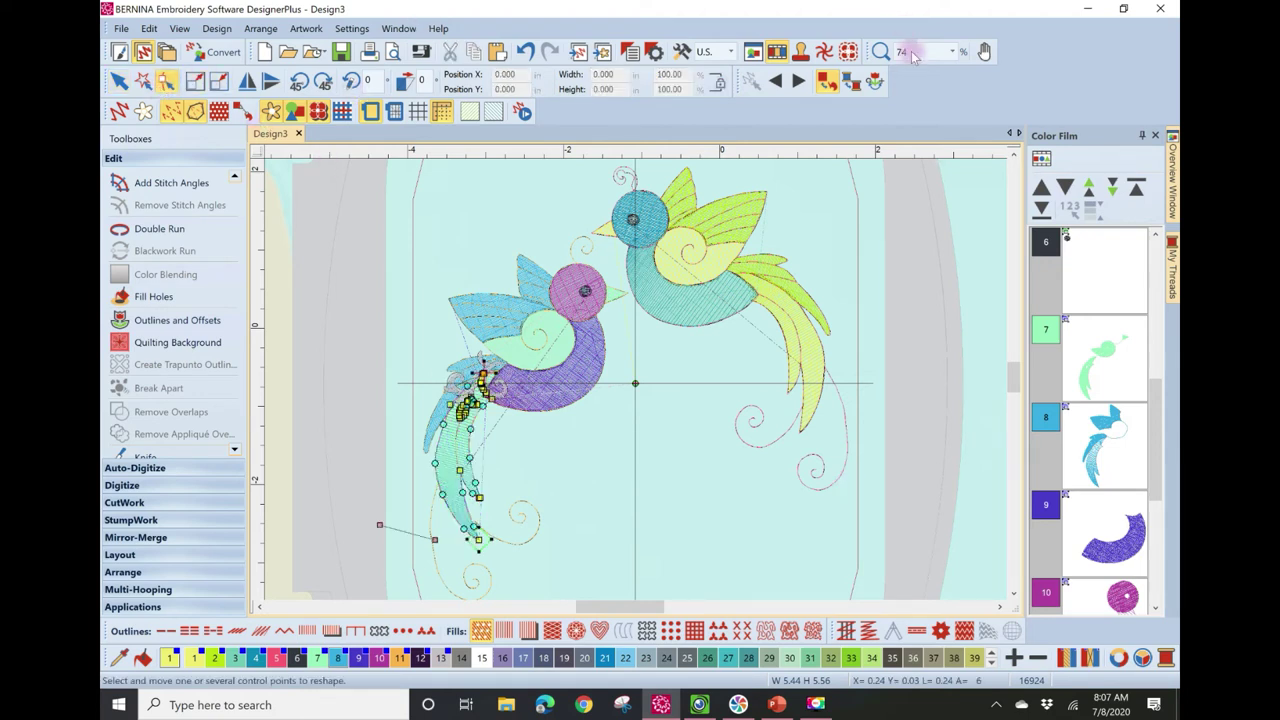
left_click(958, 52)
left_click(912, 63)
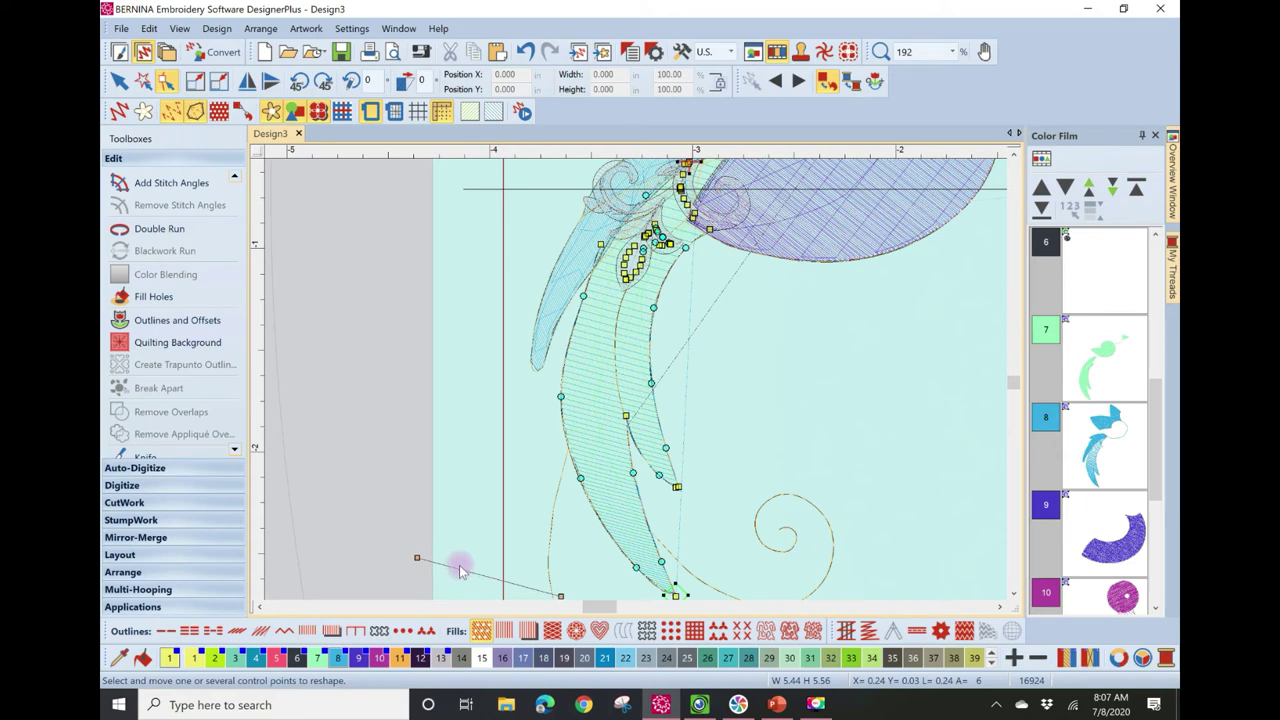
left_click_drag(417, 557, 421, 552)
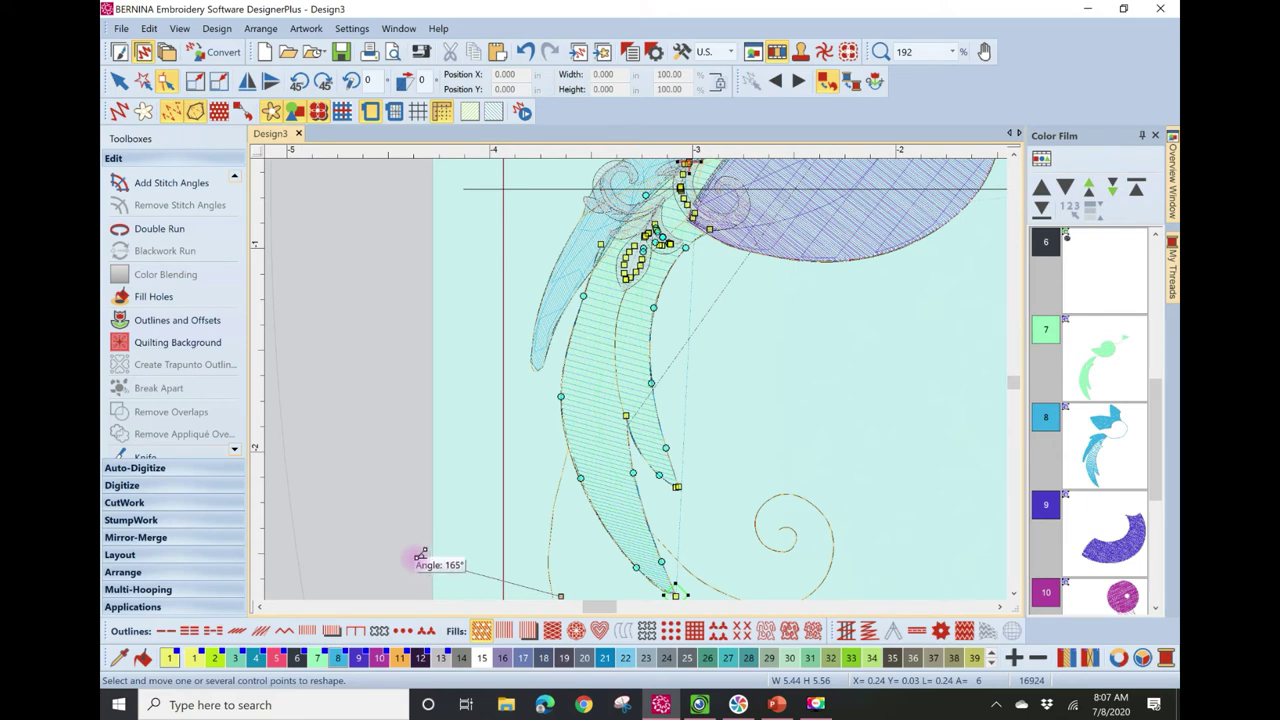
left_click_drag(421, 553, 417, 557)
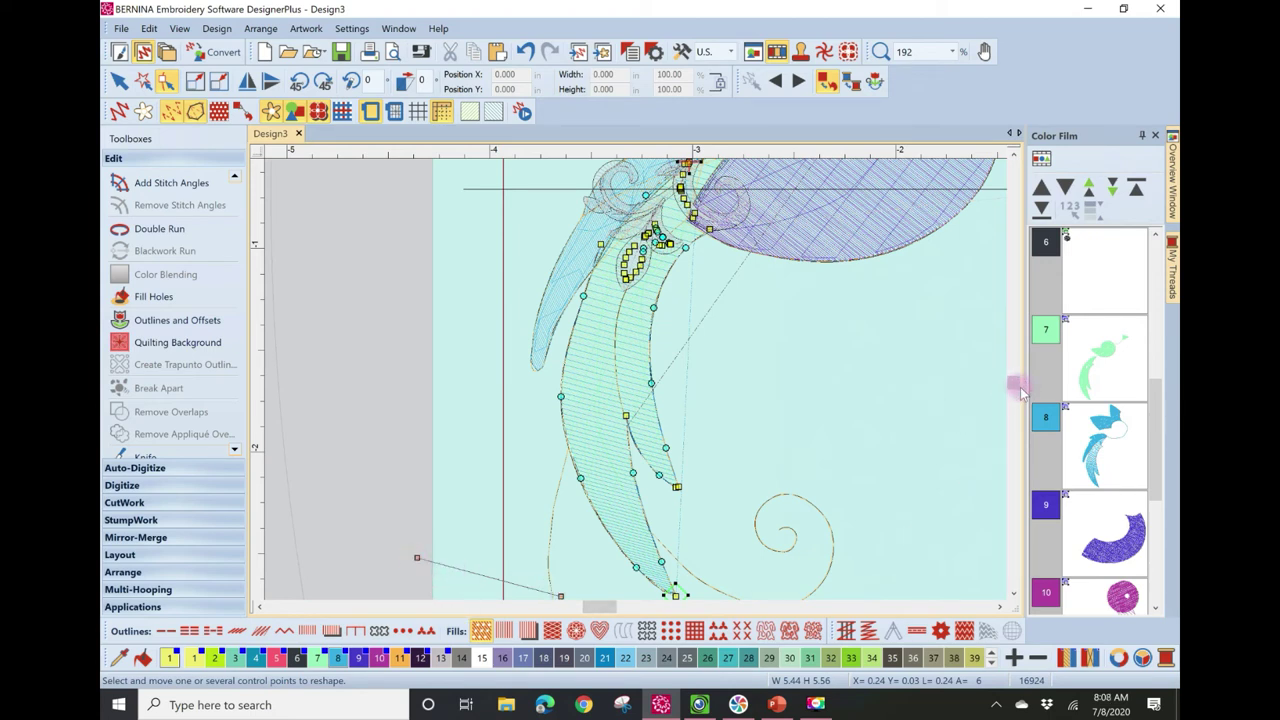
left_click(1013, 593)
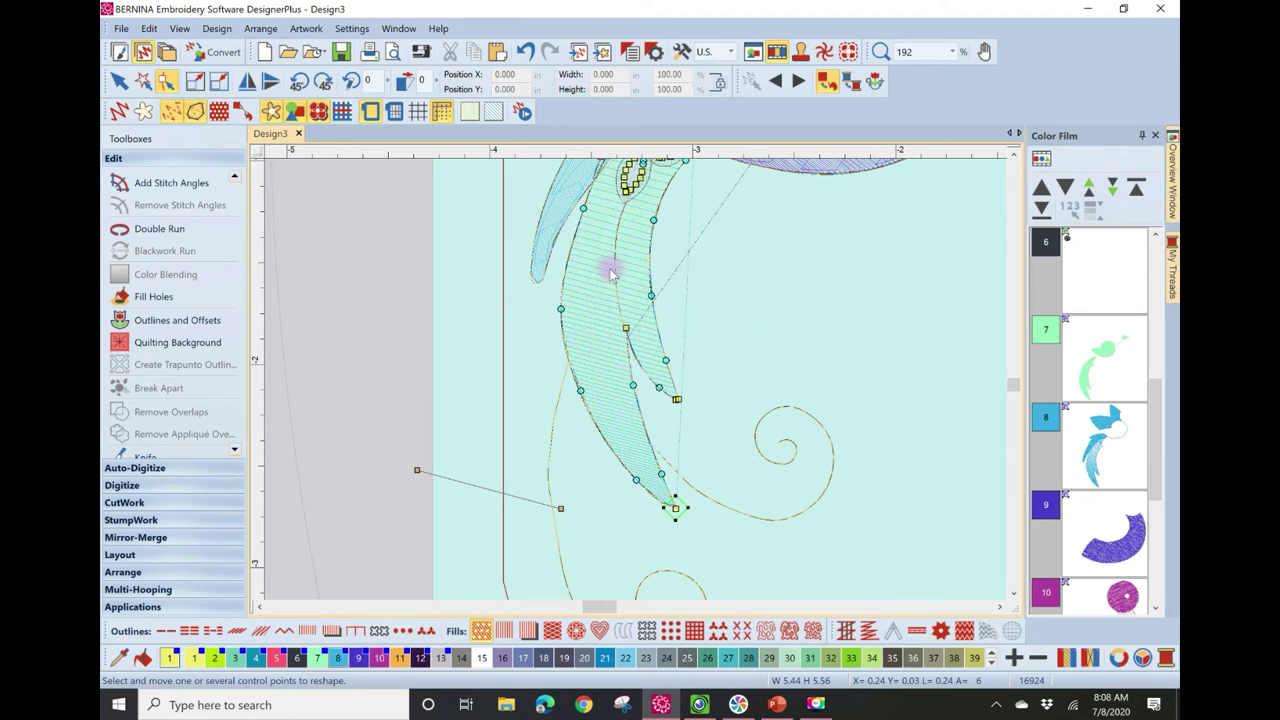
left_click_drag(419, 469, 489, 377)
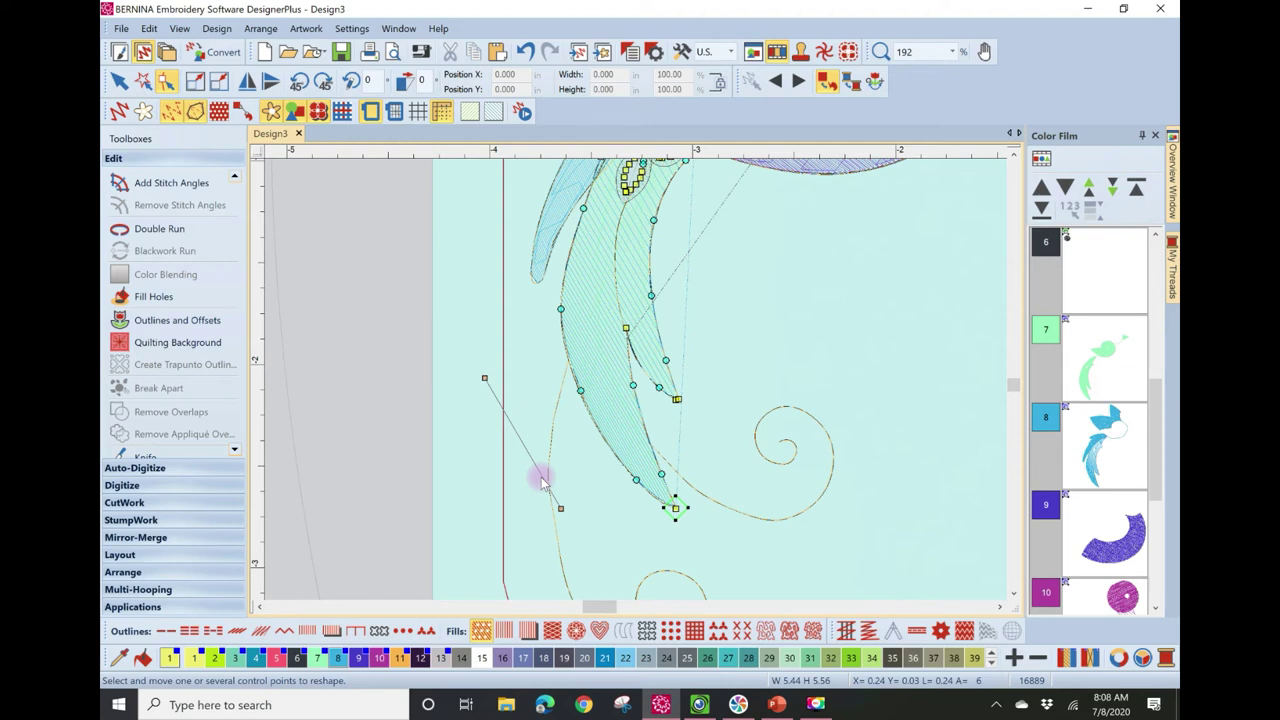
- Show the design in artistic view, and undo and redo the tail's stitch angle change to compare the fills
key("Return")
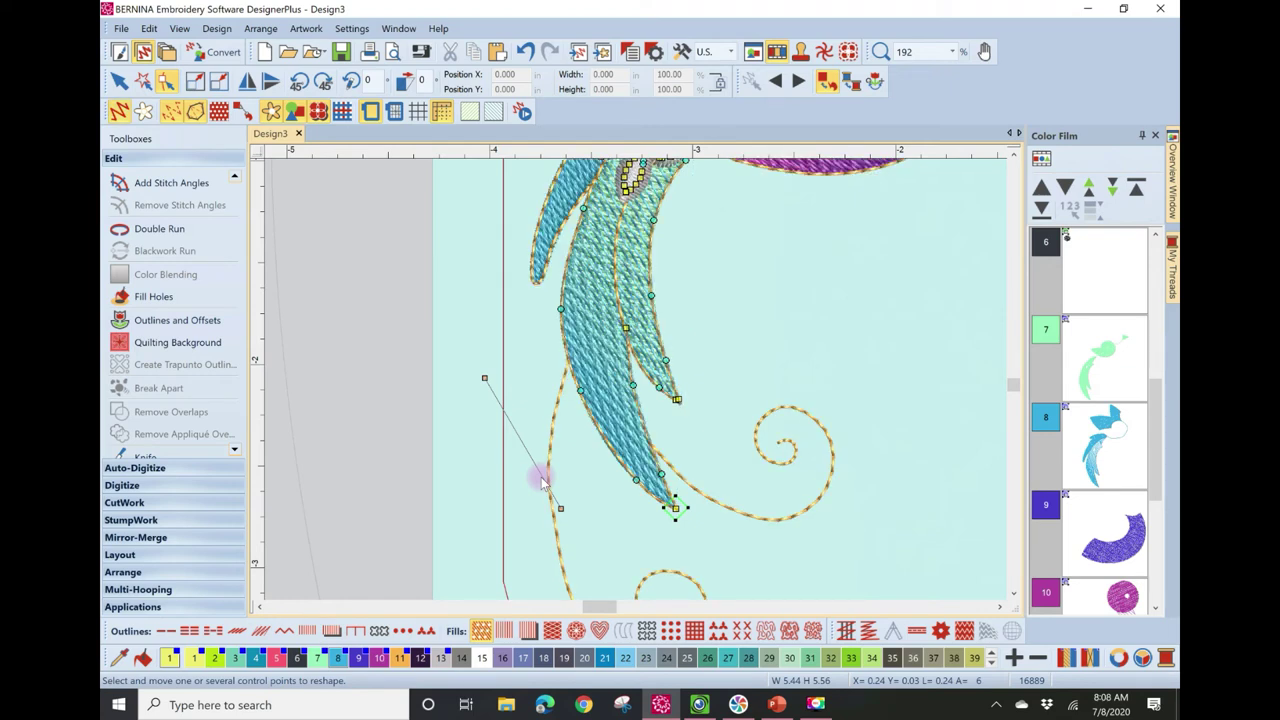
left_click(525, 52)
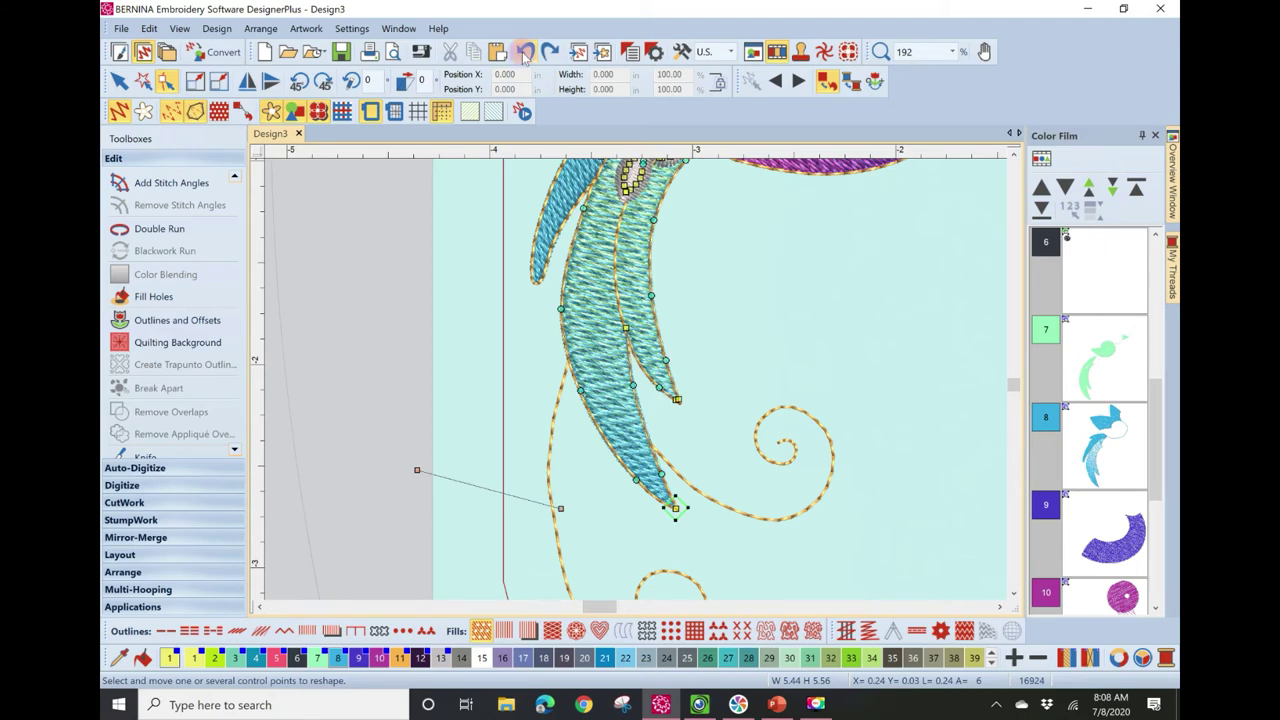
left_click(549, 52)
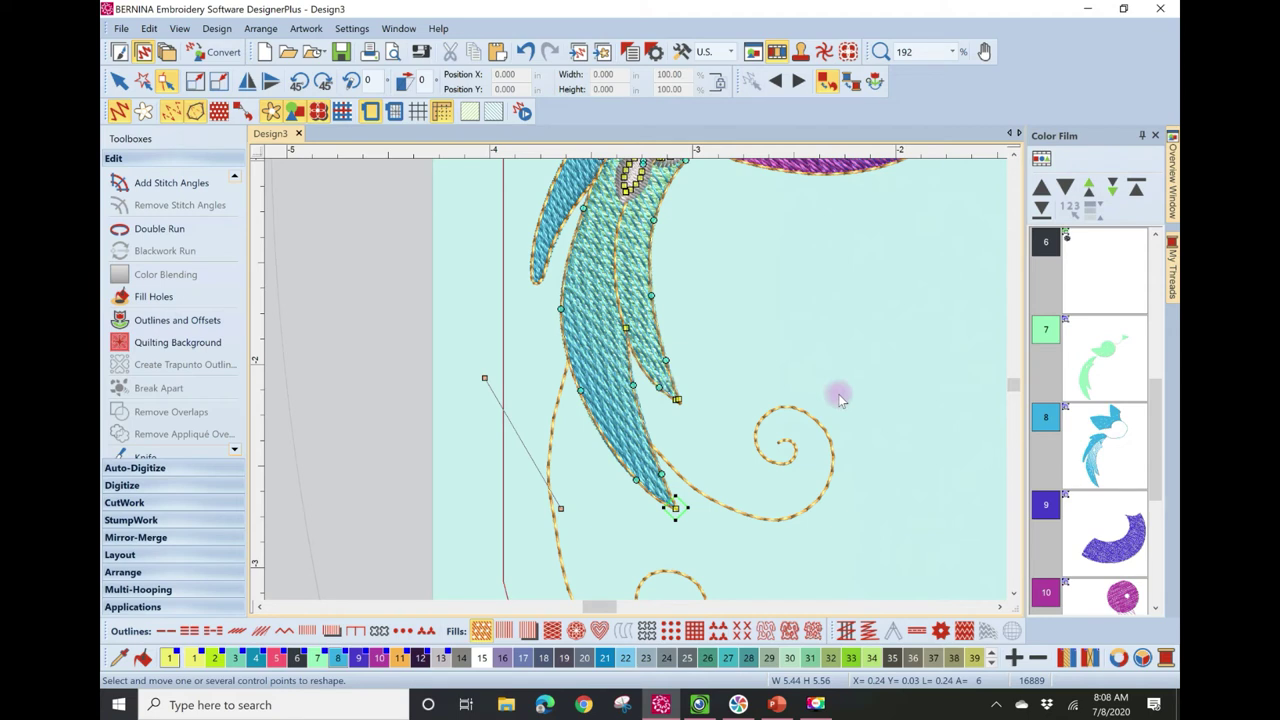
key("Escape")
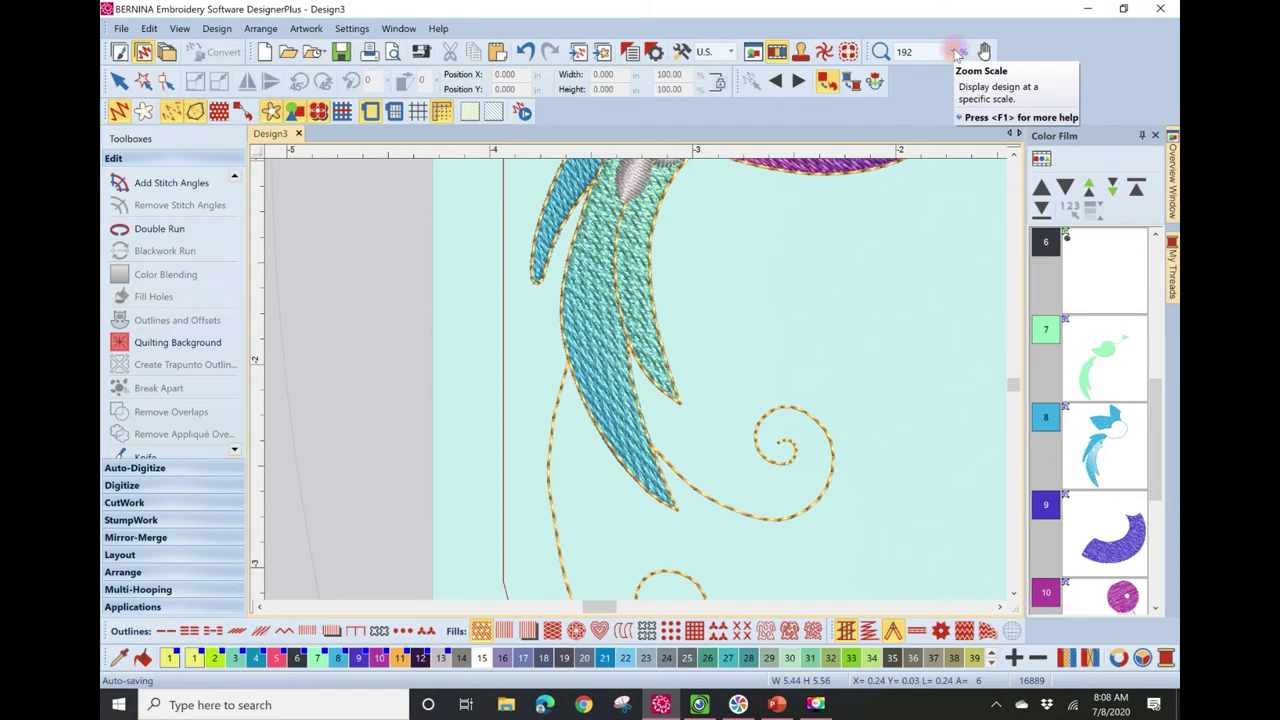
- Move the whole design to the right side of the shirt's chest, at about X 4.20, Y 5.29 in, and hide the hoop
left_click(955, 52)
left_click(925, 82)
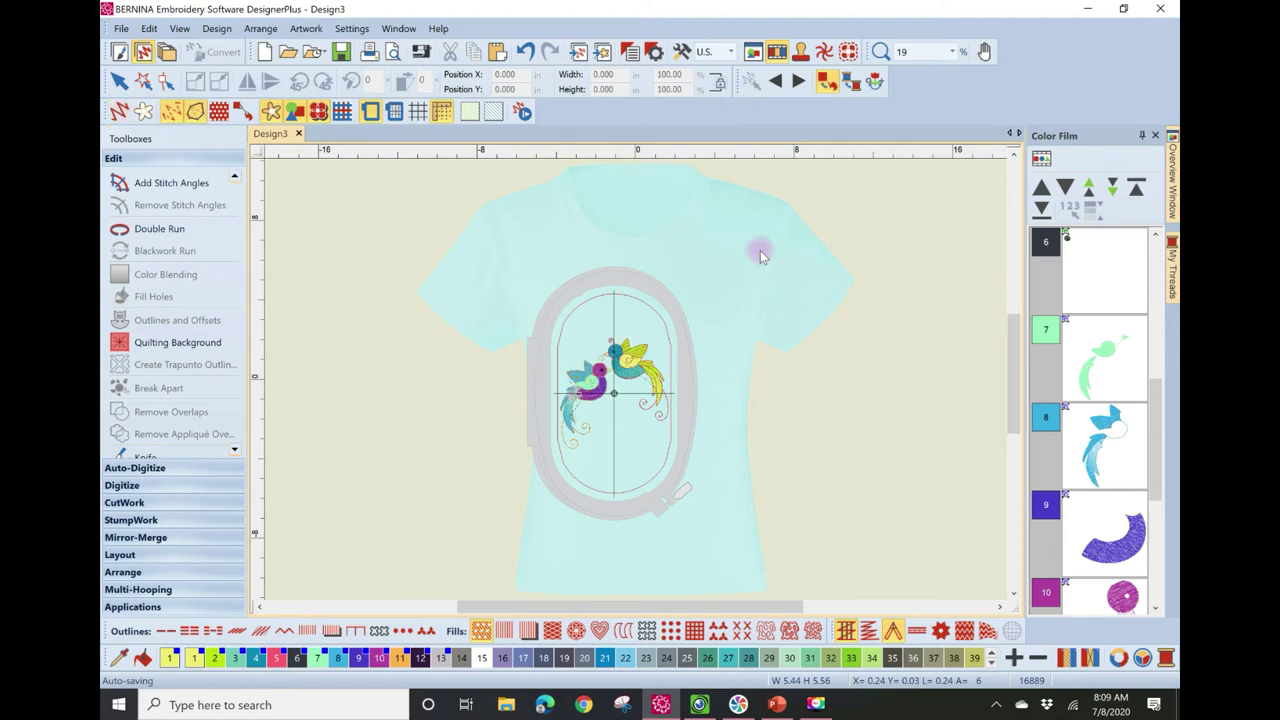
key("ctrl+a")
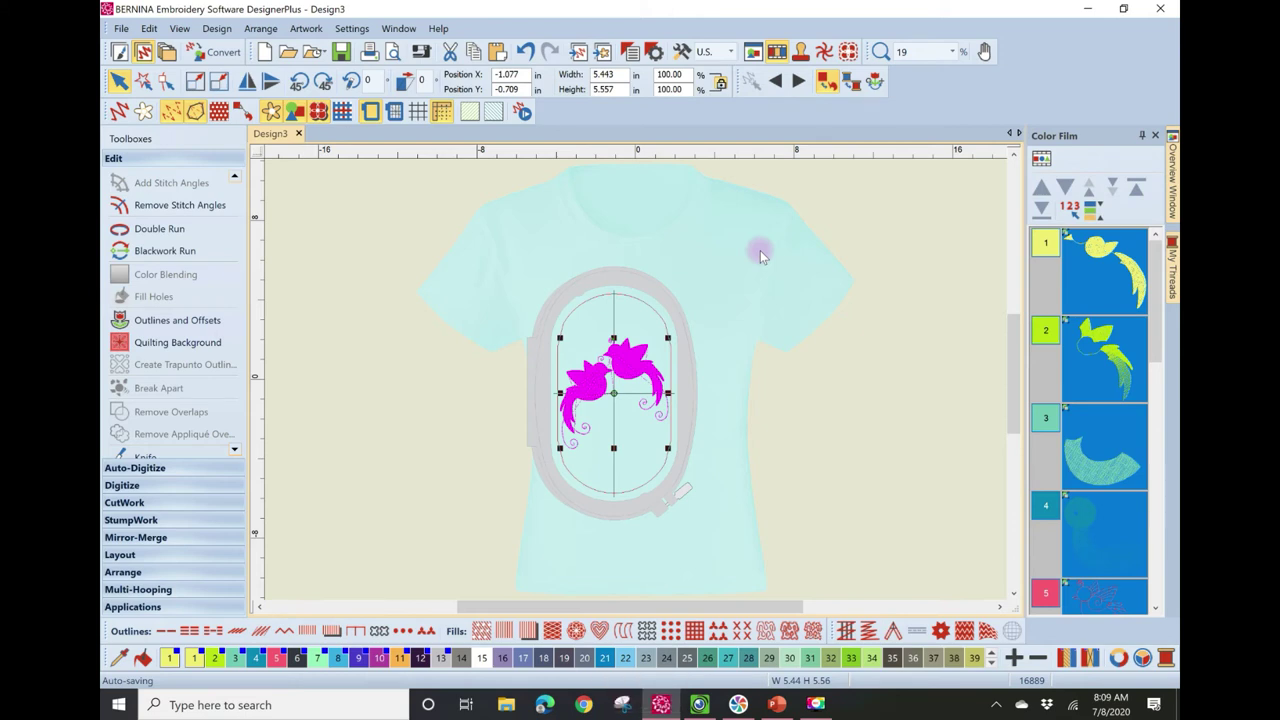
left_click_drag(642, 368, 700, 258)
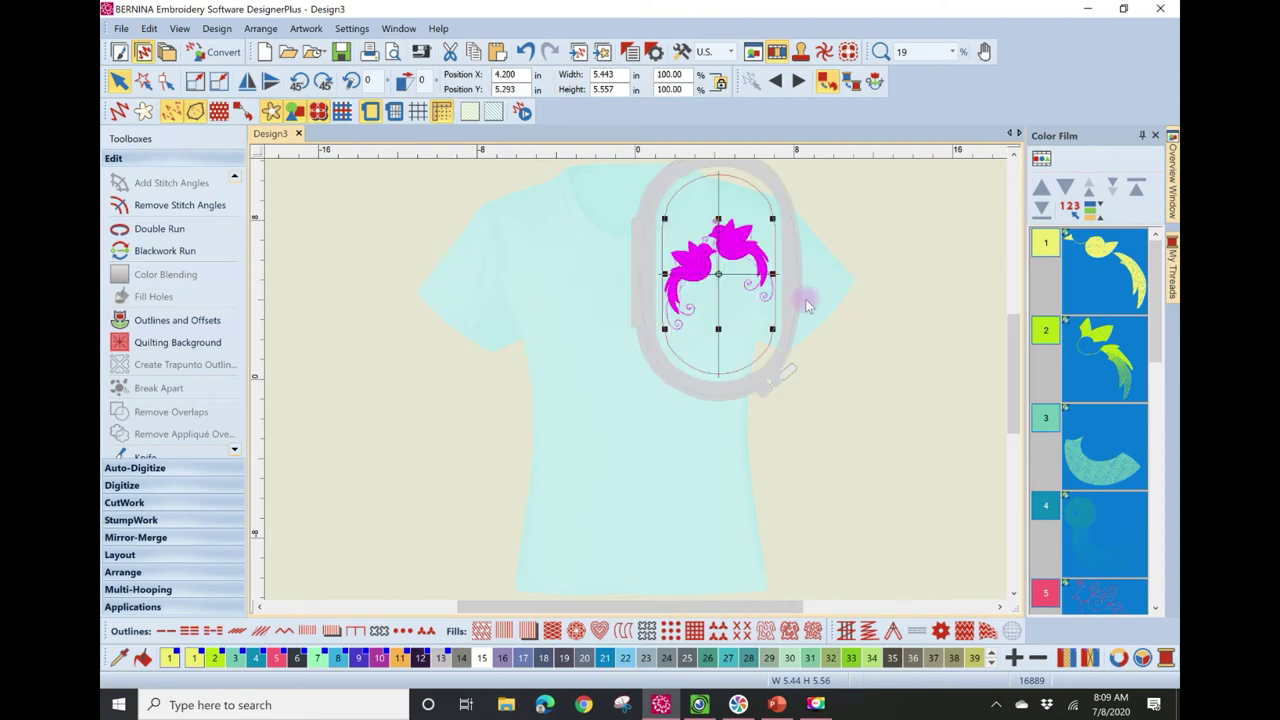
left_click(368, 112)
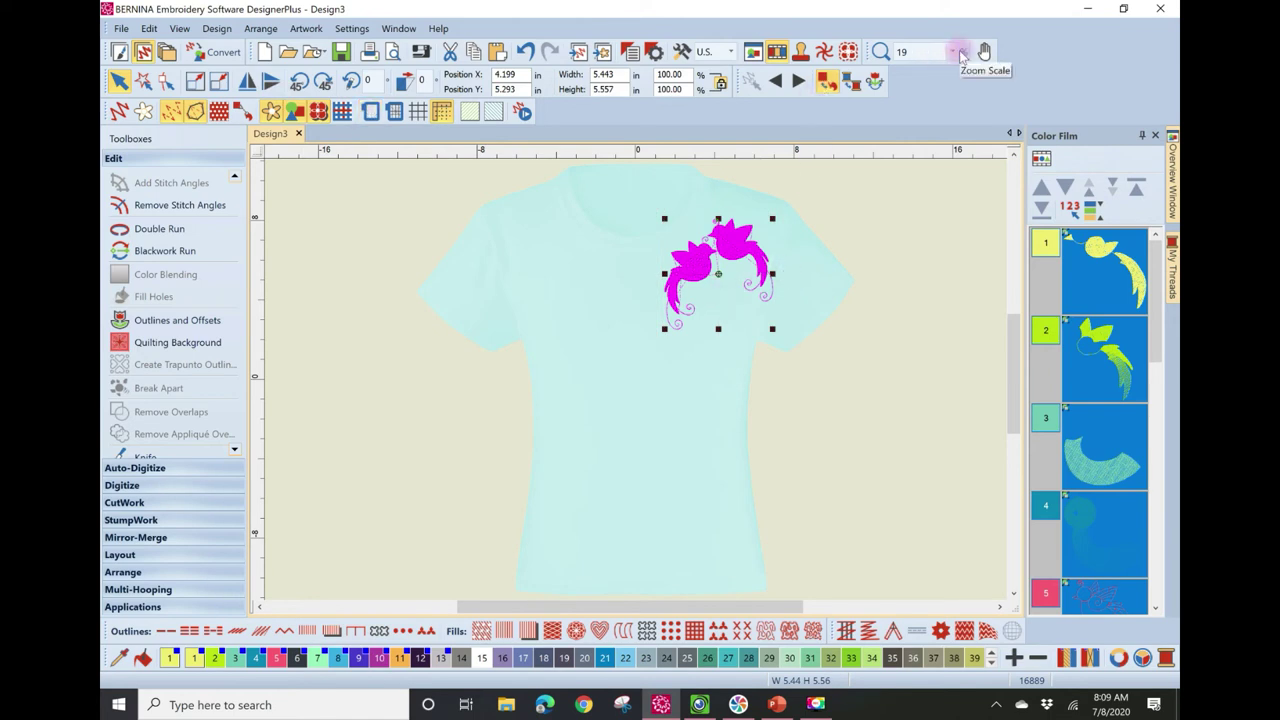
- Shift the design down and toward the shirt's center, to about X 2.86, Y 4.00 in
scroll(760, 274, "up", 2)
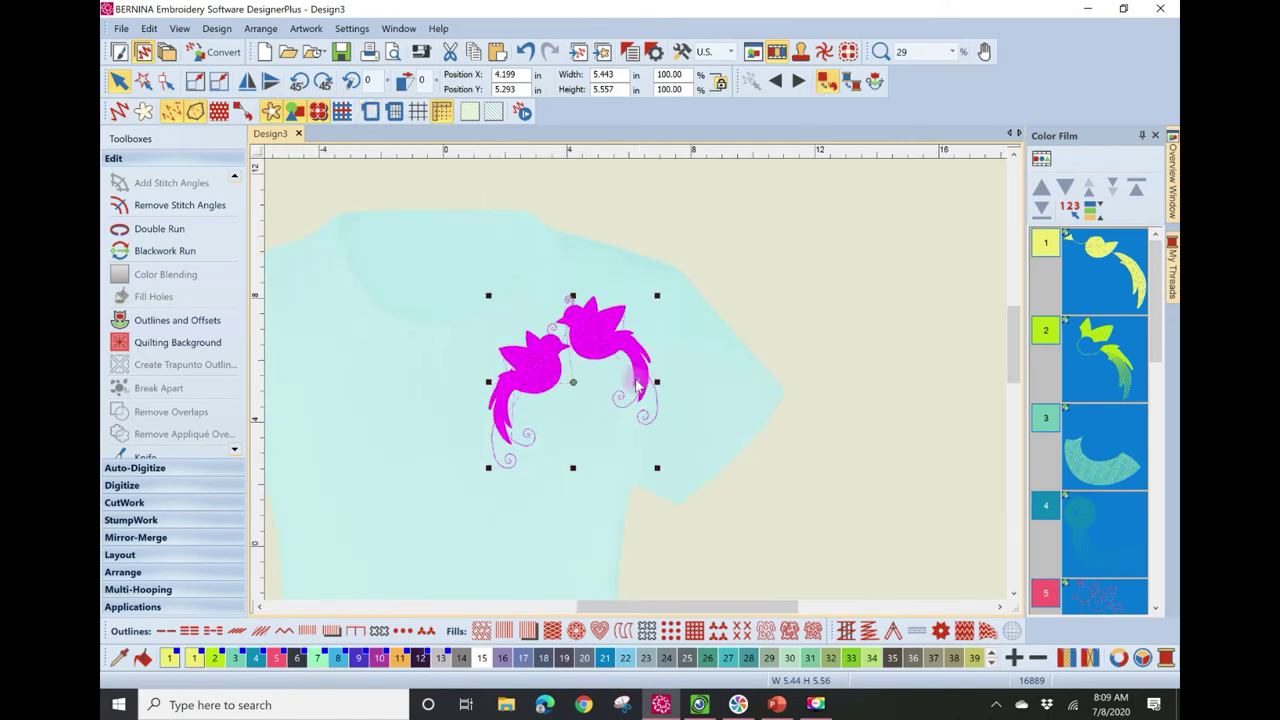
scroll(636, 385, "up", 2)
scroll(636, 385, "up", 1)
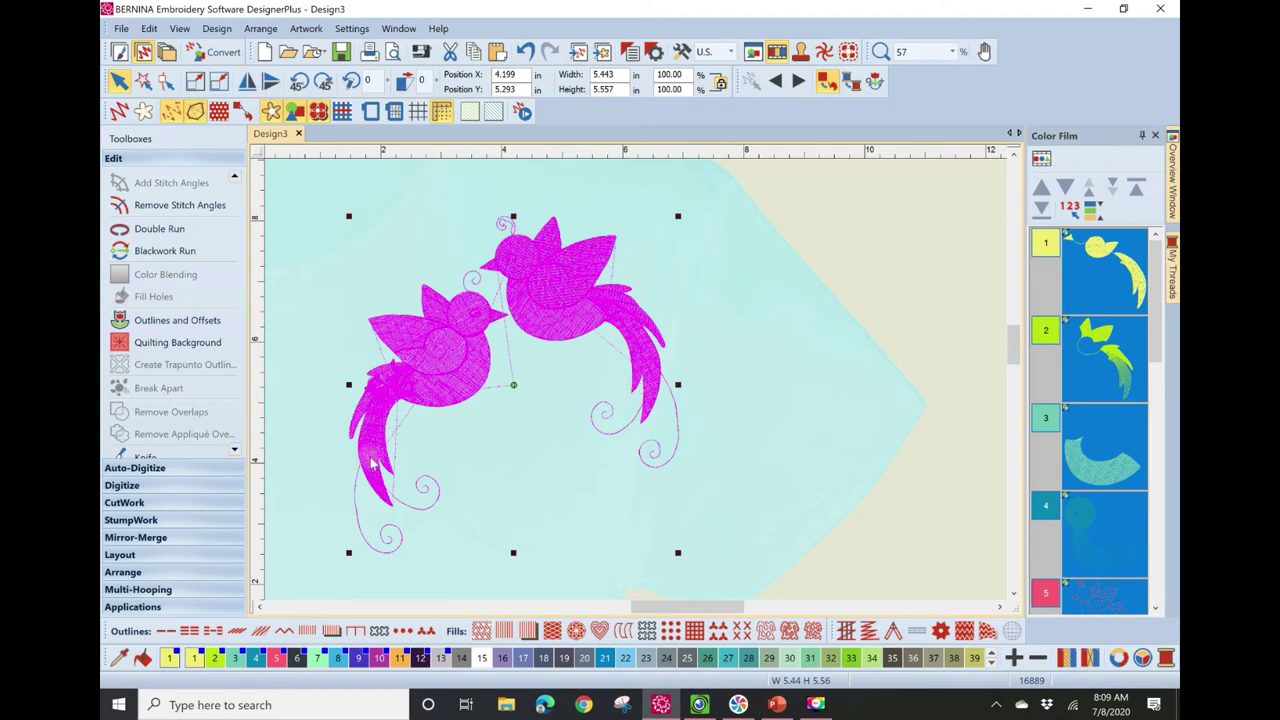
left_click_drag(408, 390, 362, 428)
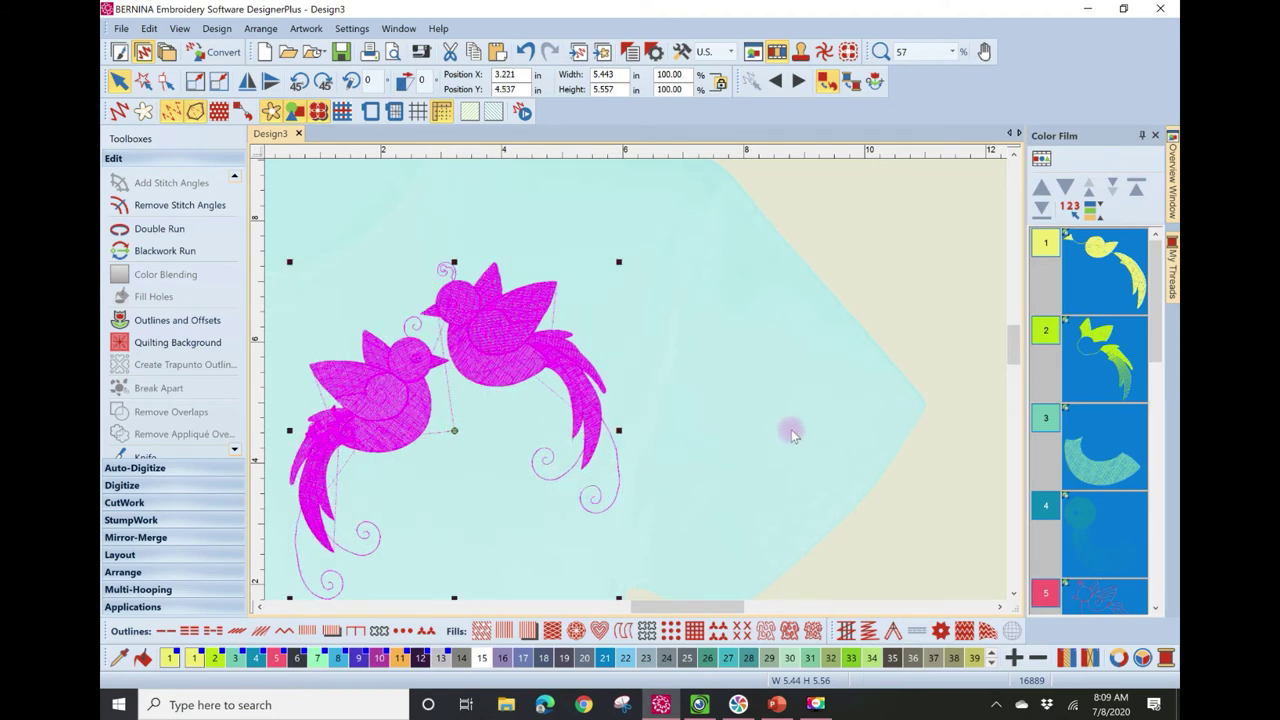
scroll(634, 374, "down", 2)
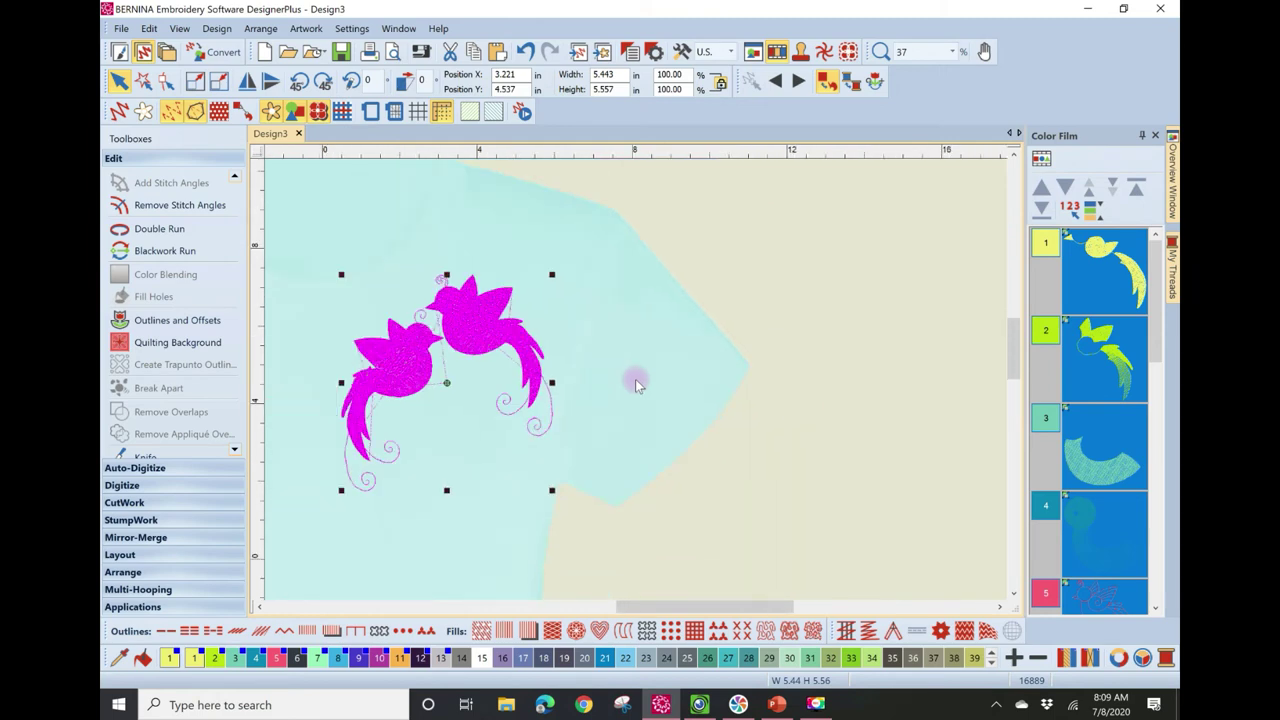
left_click_drag(416, 376, 402, 397)
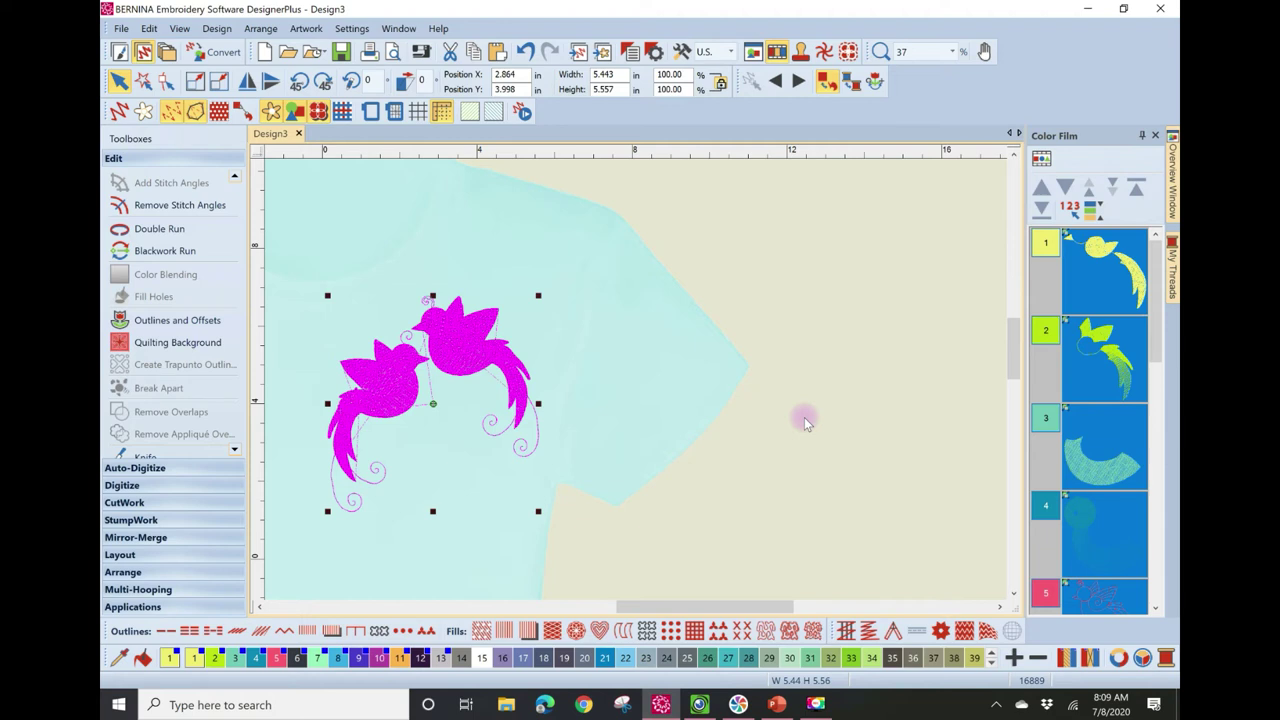
- Examine the design up close and its placement on the whole shirt, and deselect it
left_click(951, 52)
left_click(941, 73)
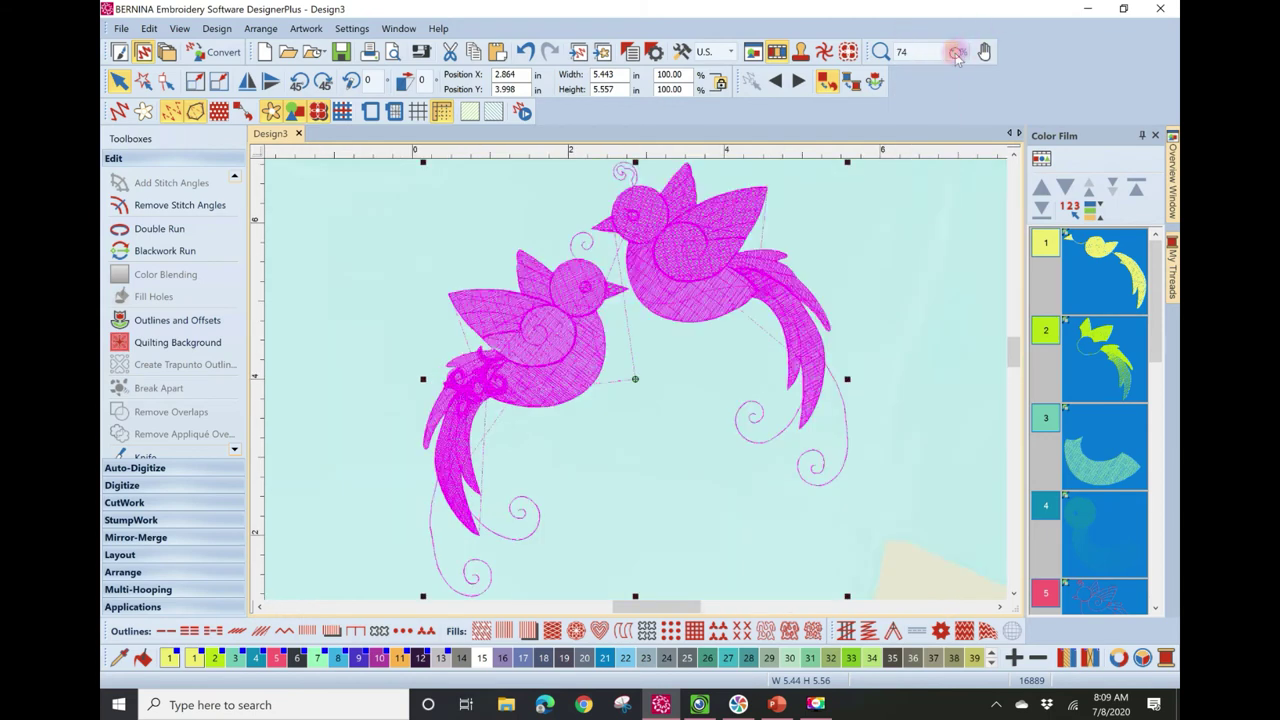
left_click(951, 52)
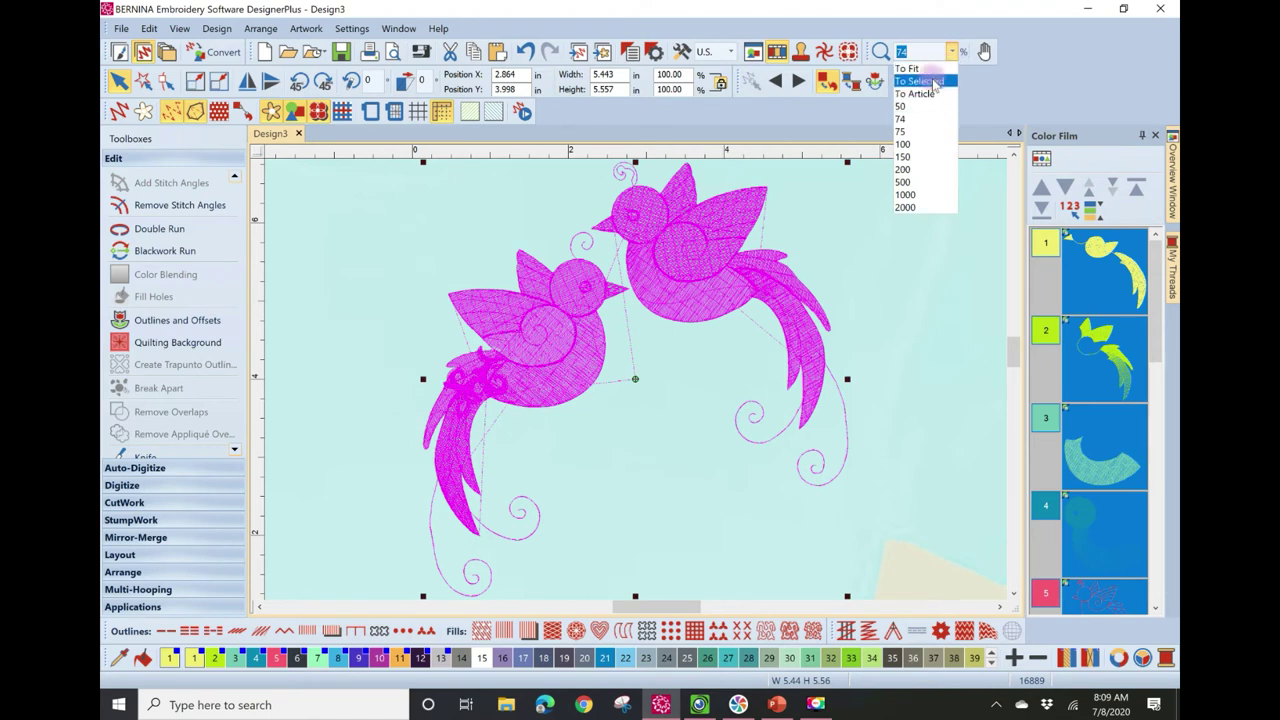
left_click(933, 80)
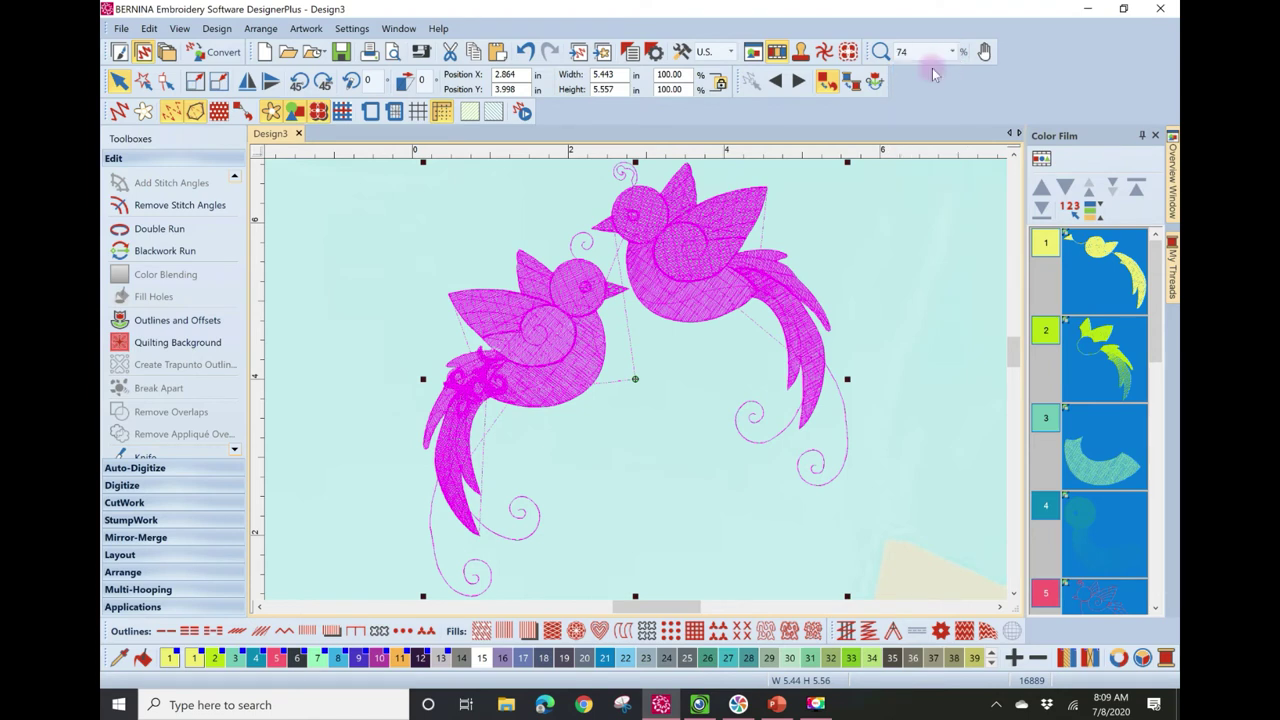
left_click(951, 52)
left_click(927, 87)
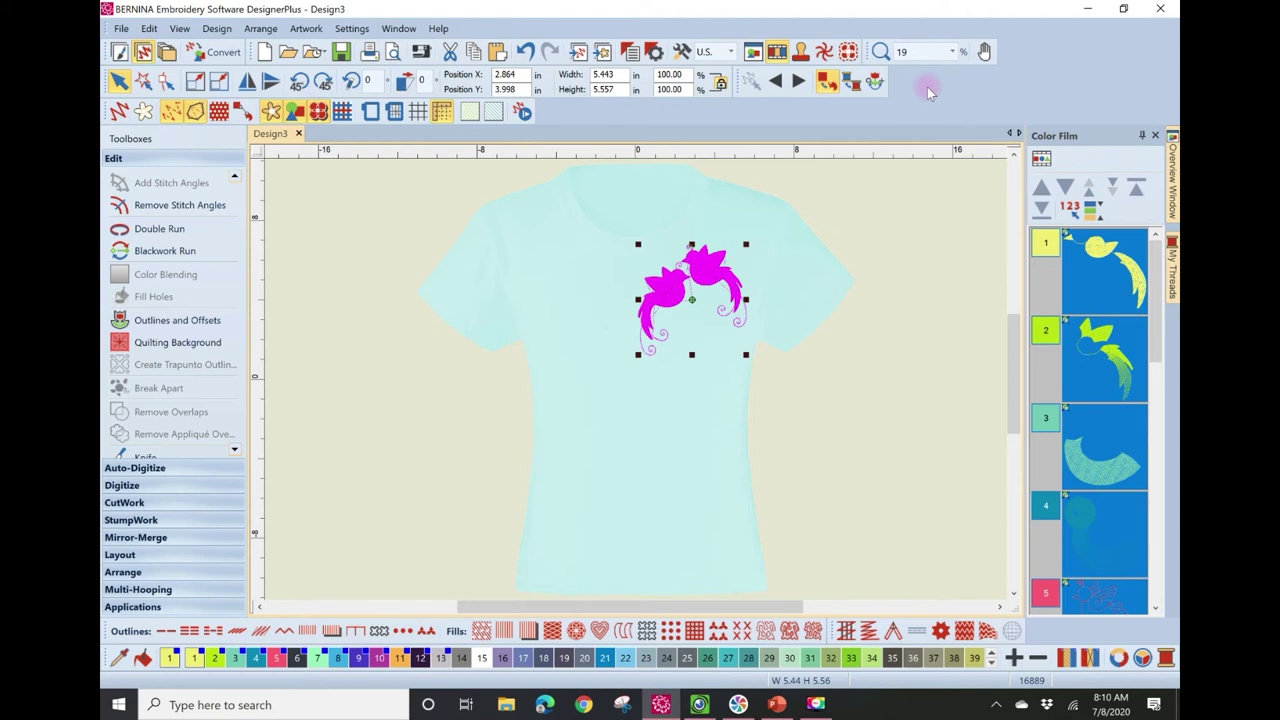
key("Escape")
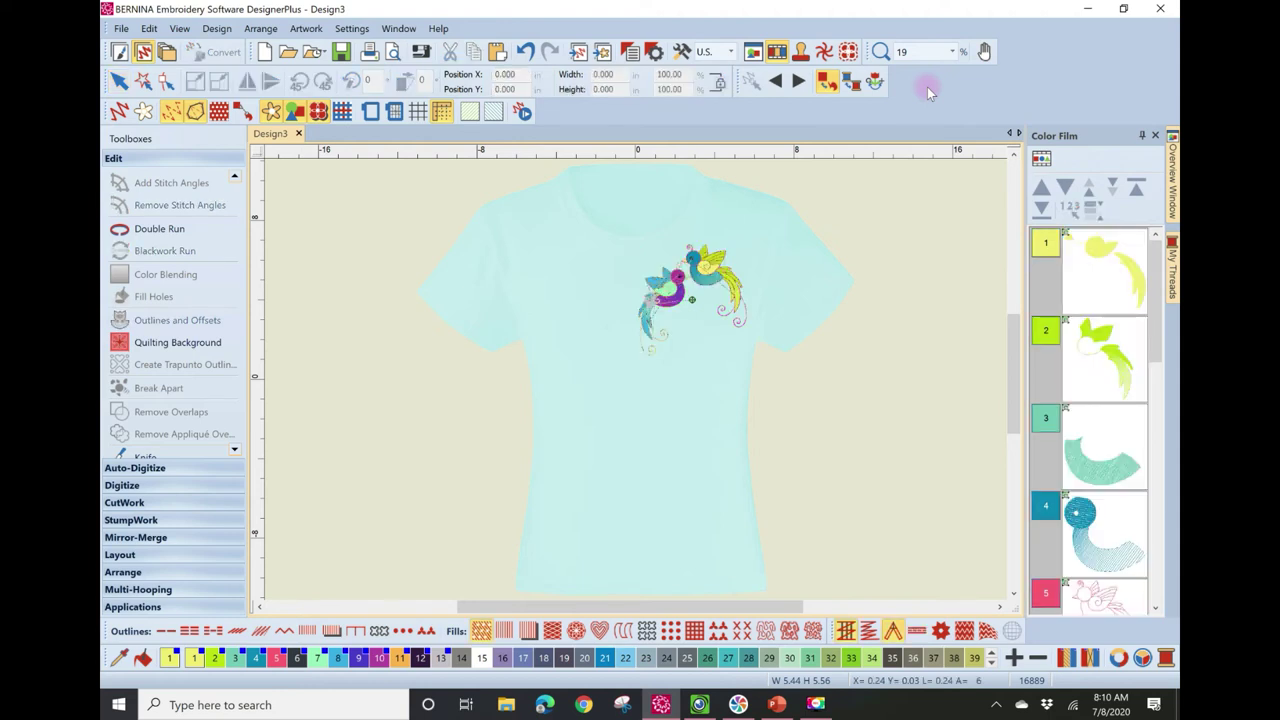
- Measure from the shirt's shoulder seam down to the design, and from the underarm toward the shirt's center
key("m")
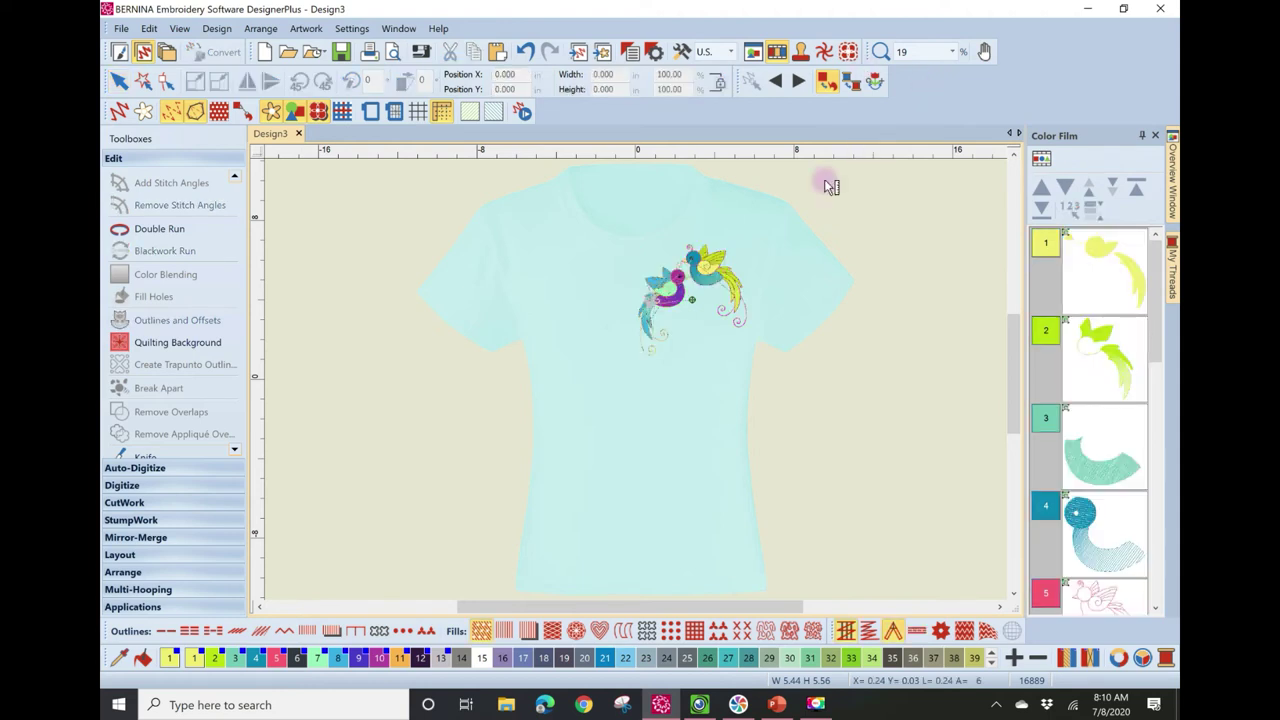
left_click(711, 181)
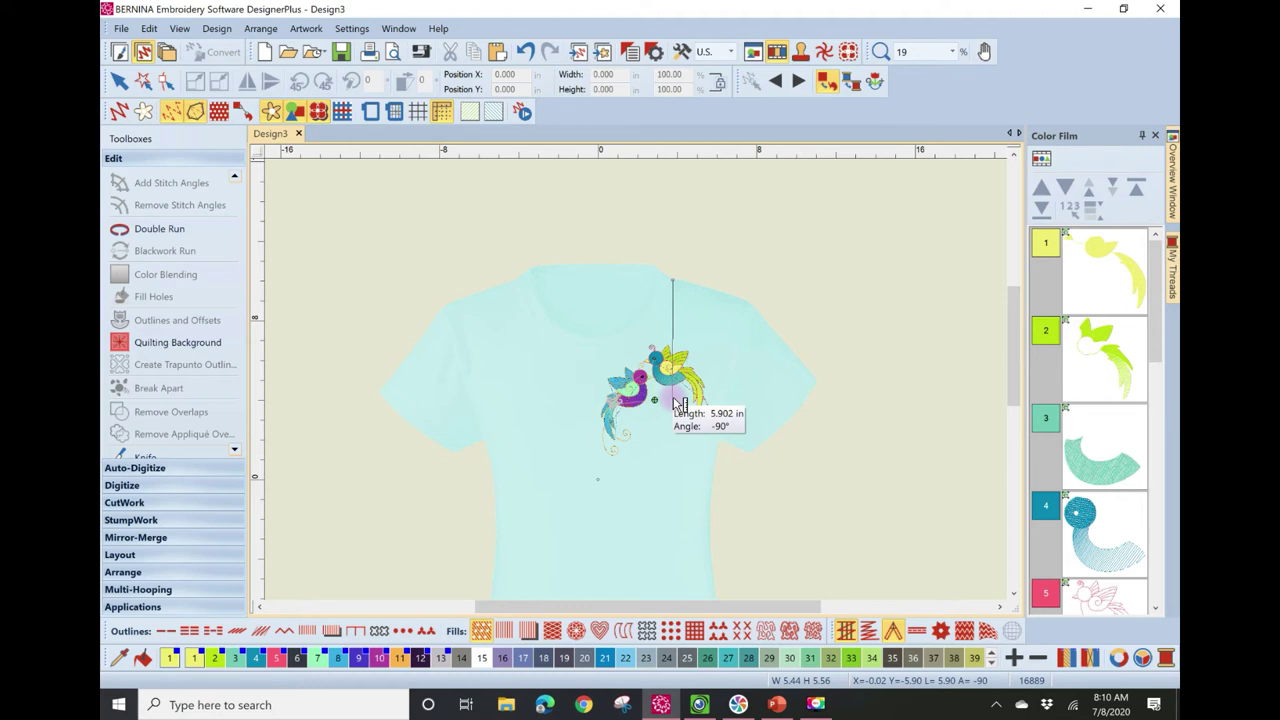
left_click(674, 398)
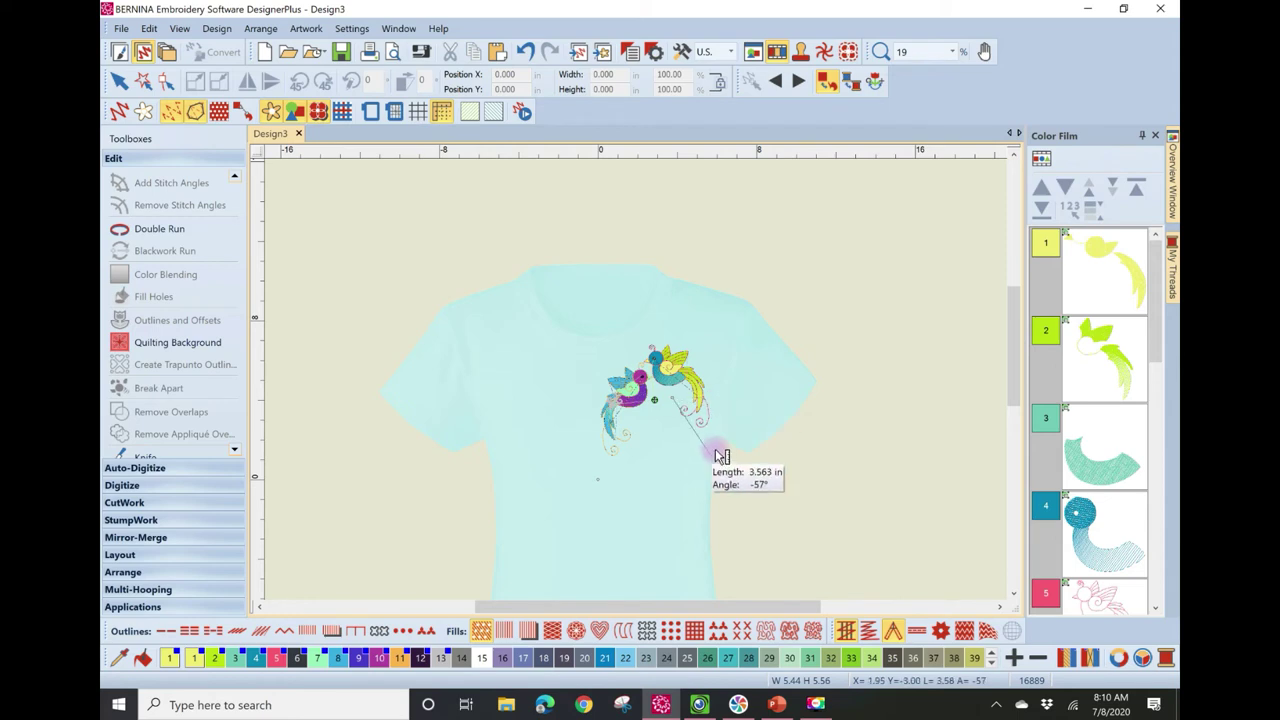
left_click(718, 440)
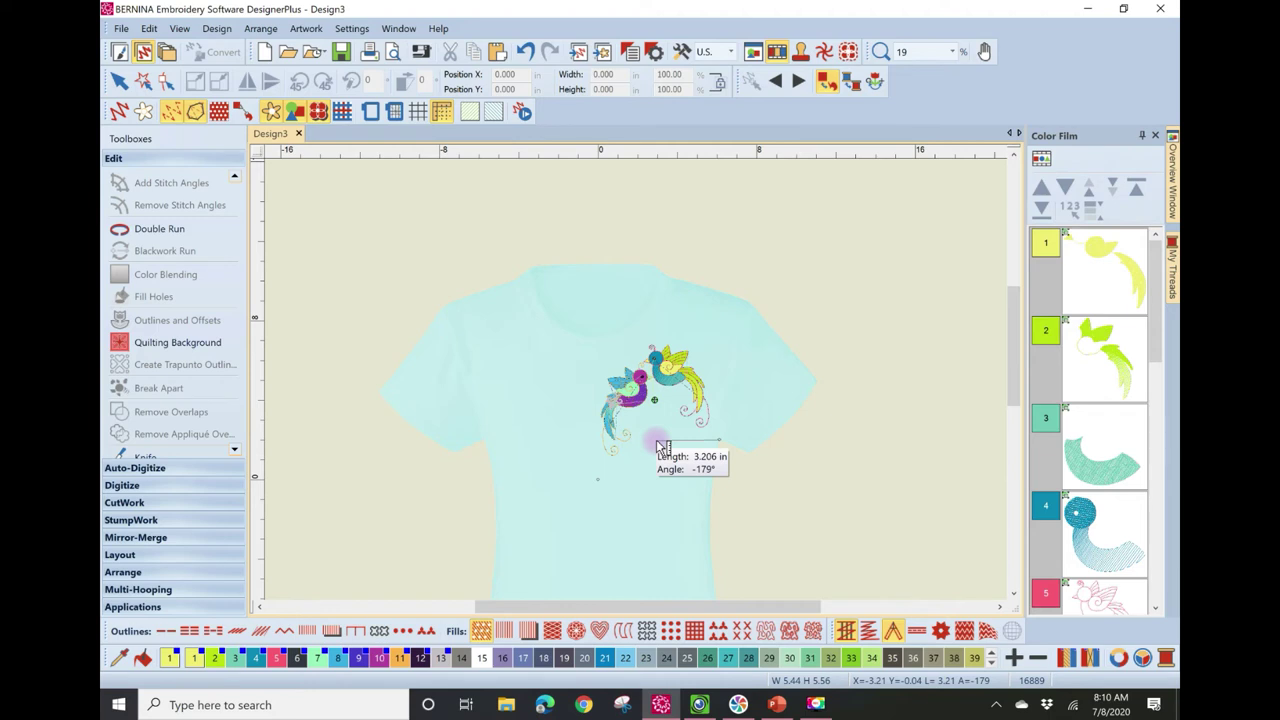
- Shrink the whole design proportionally to about 4.15 by 4.24 in and move it up to about X 3.49, Y 5.21 in
key("ctrl+a")
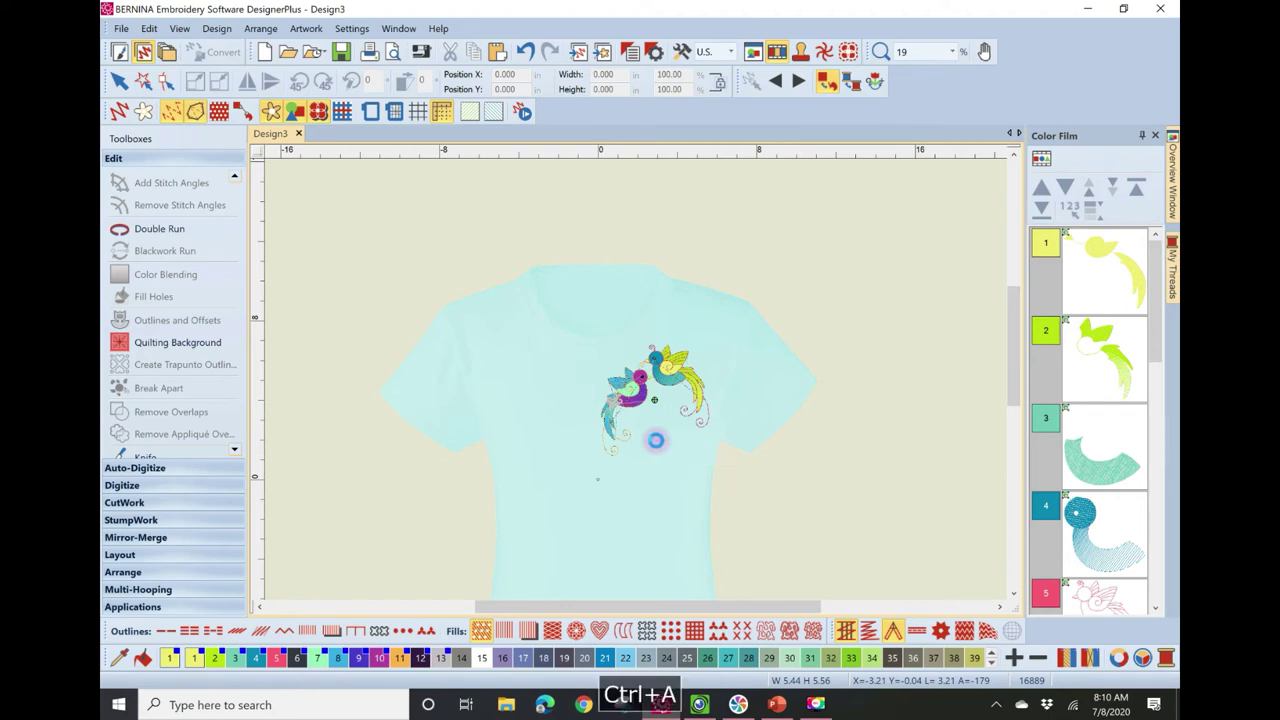
left_click_drag(600, 344, 626, 370)
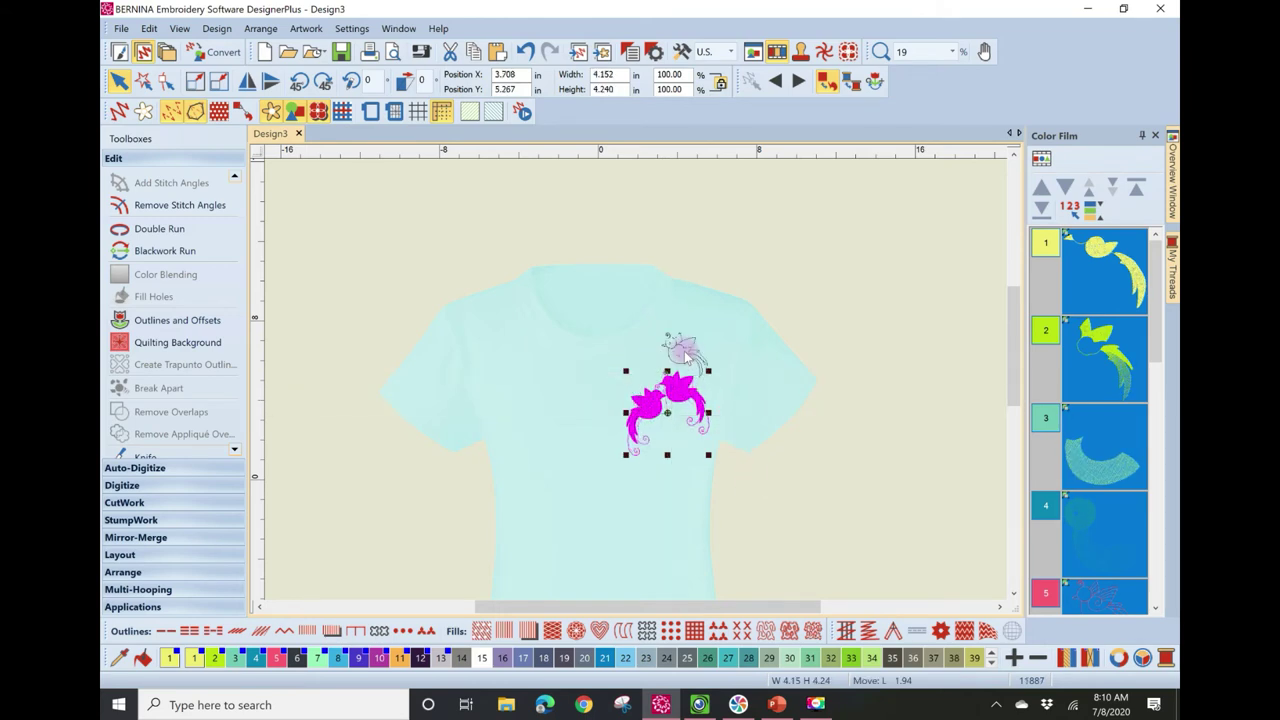
left_click_drag(684, 351, 686, 362)
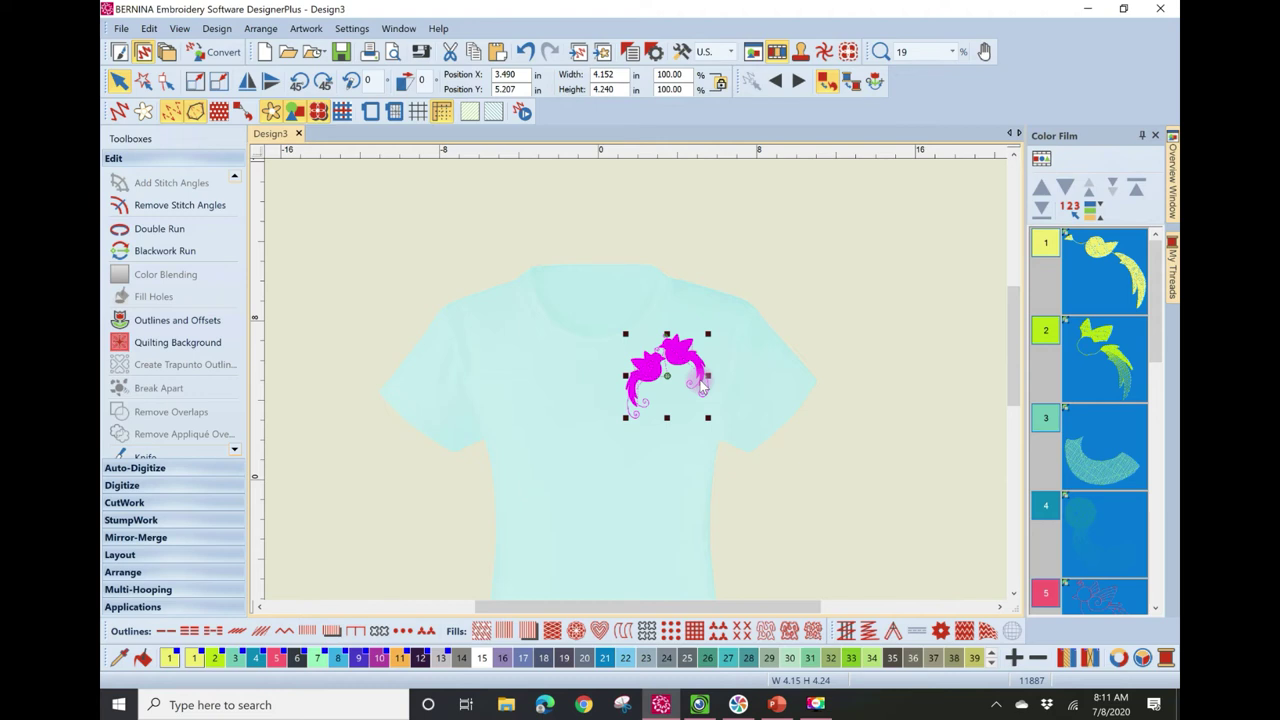
- Place a vertical guideline down the shirt's center at the ruler's zero mark and deselect the design
left_click(442, 112)
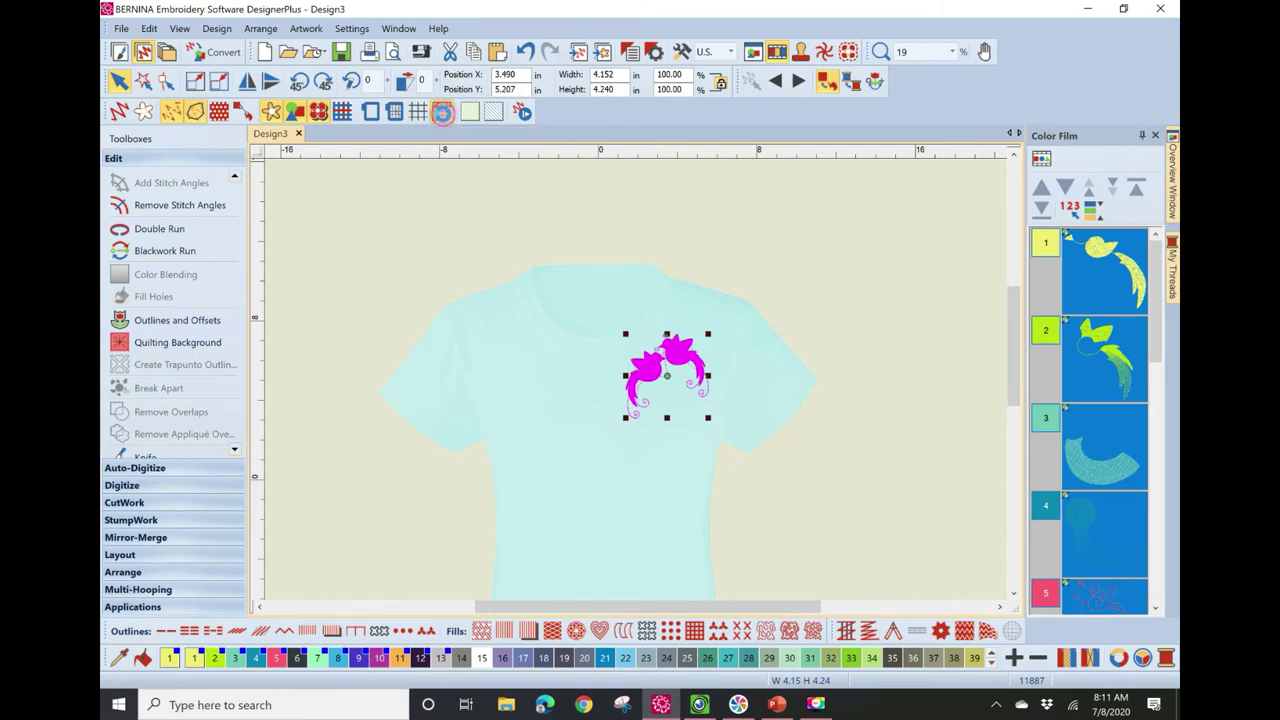
left_click(442, 112)
left_click(598, 155)
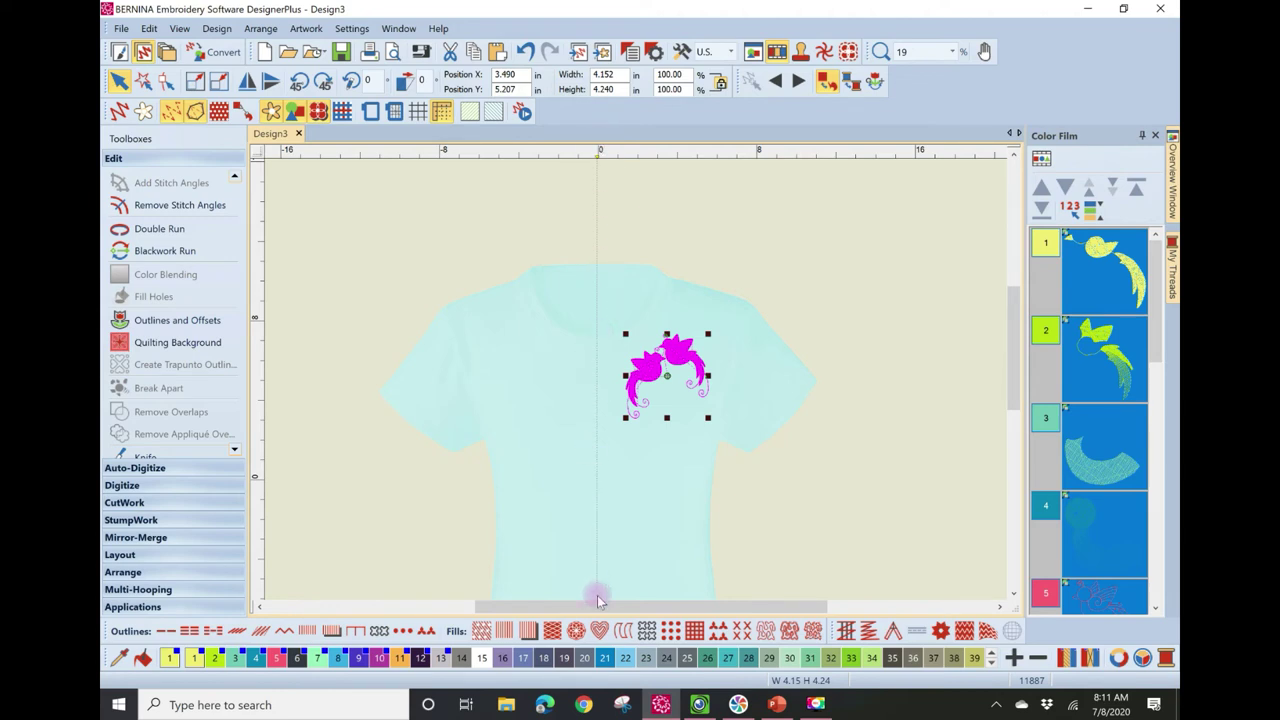
left_click(620, 400)
- Measure the horizontal distance from the center guideline to the middle of the design
key("m")
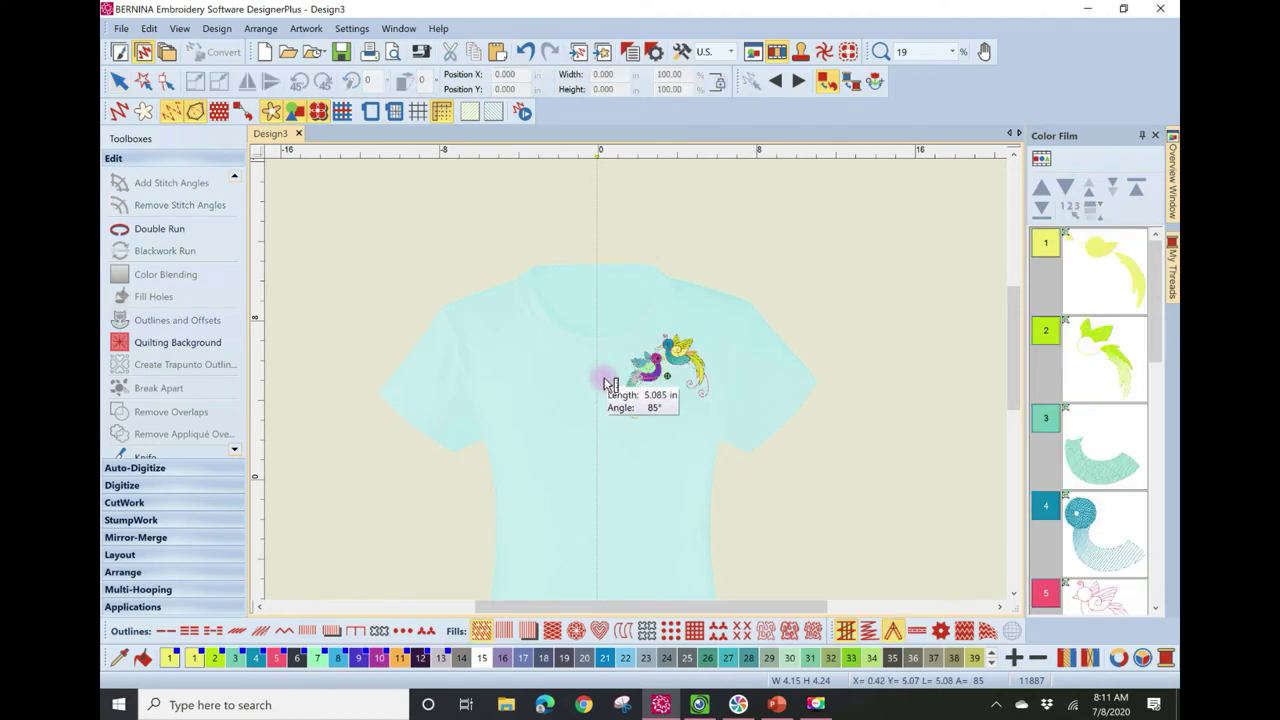
left_click(598, 375)
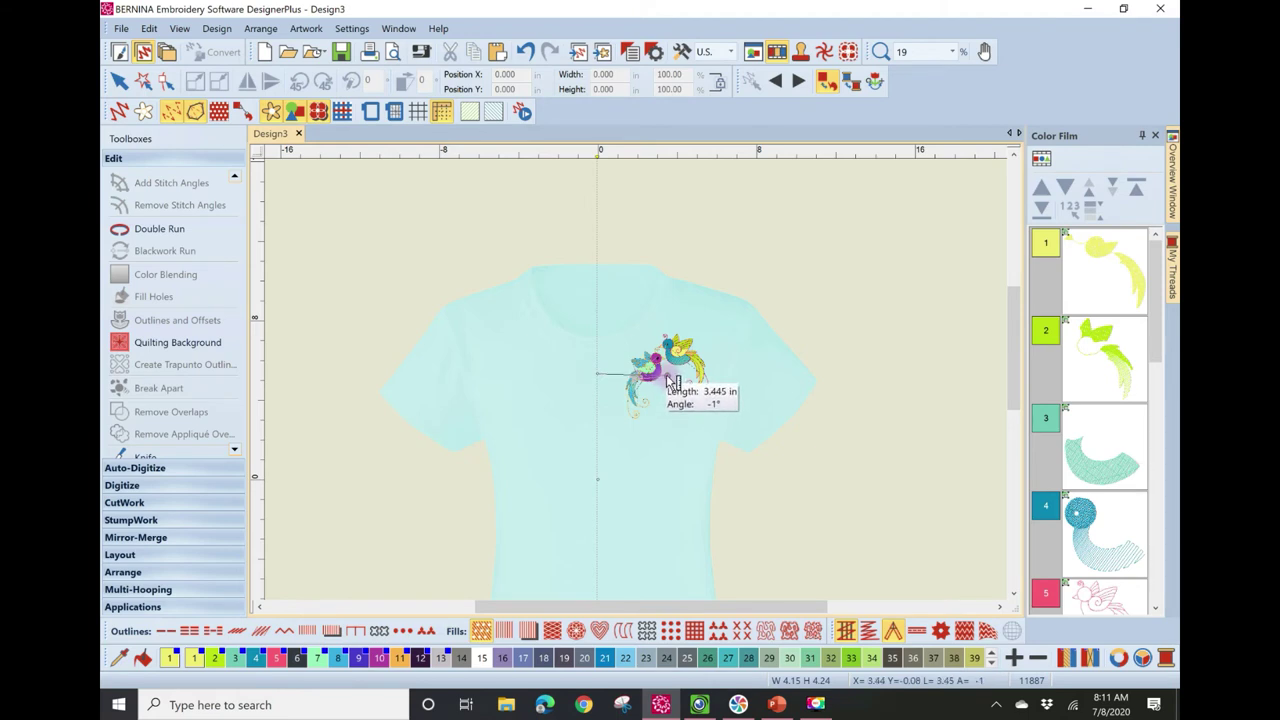
key("Escape")
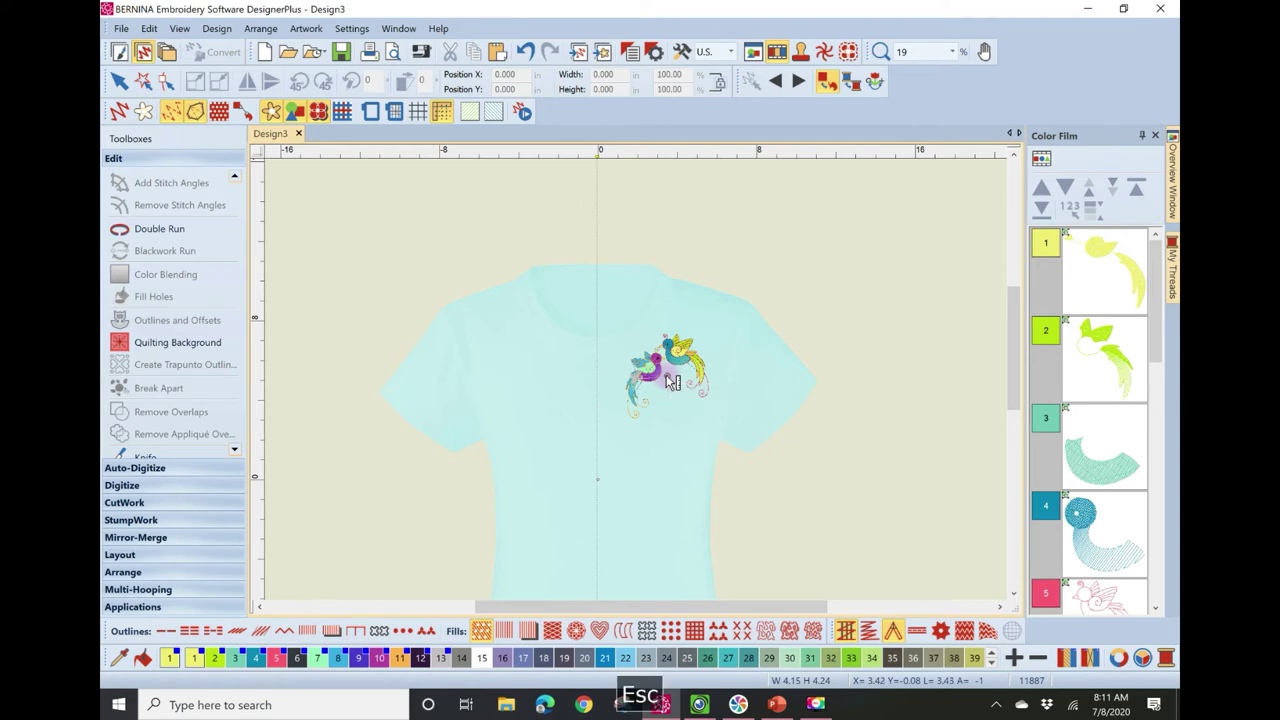
- Fit the design to the view and check it in artistic view, returning to the plain stitch display
left_click(952, 51)
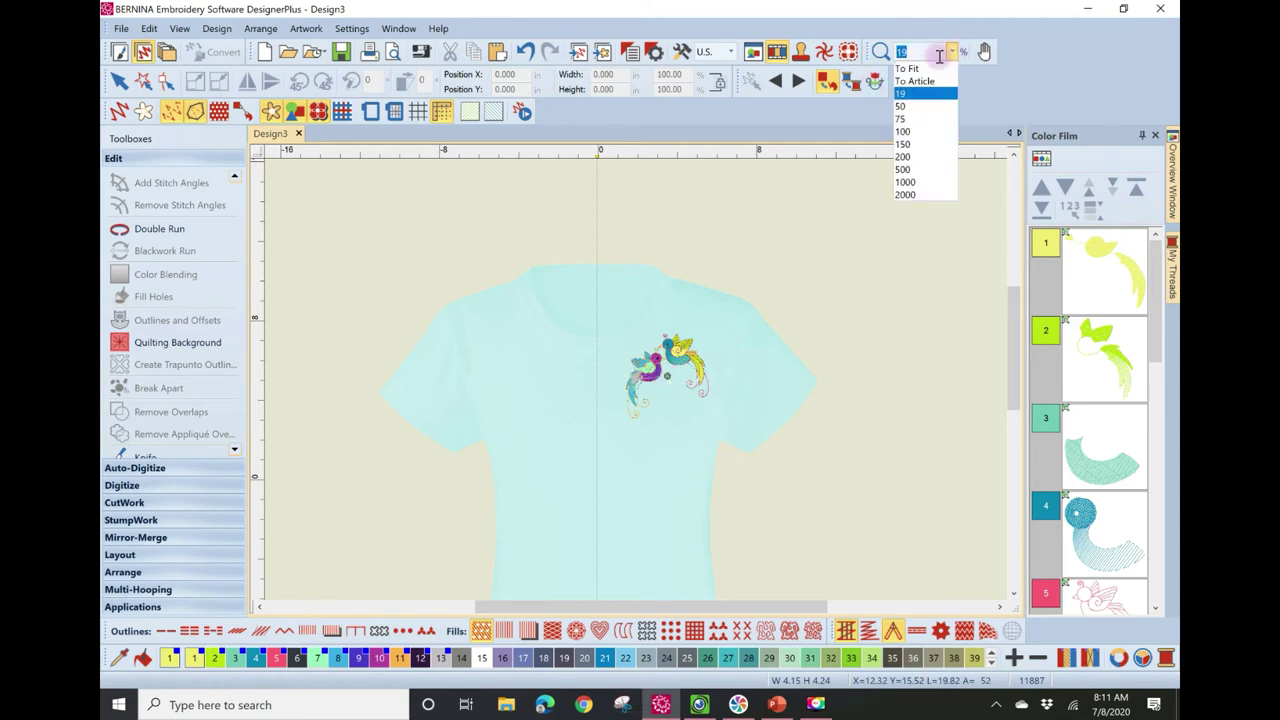
left_click(930, 70)
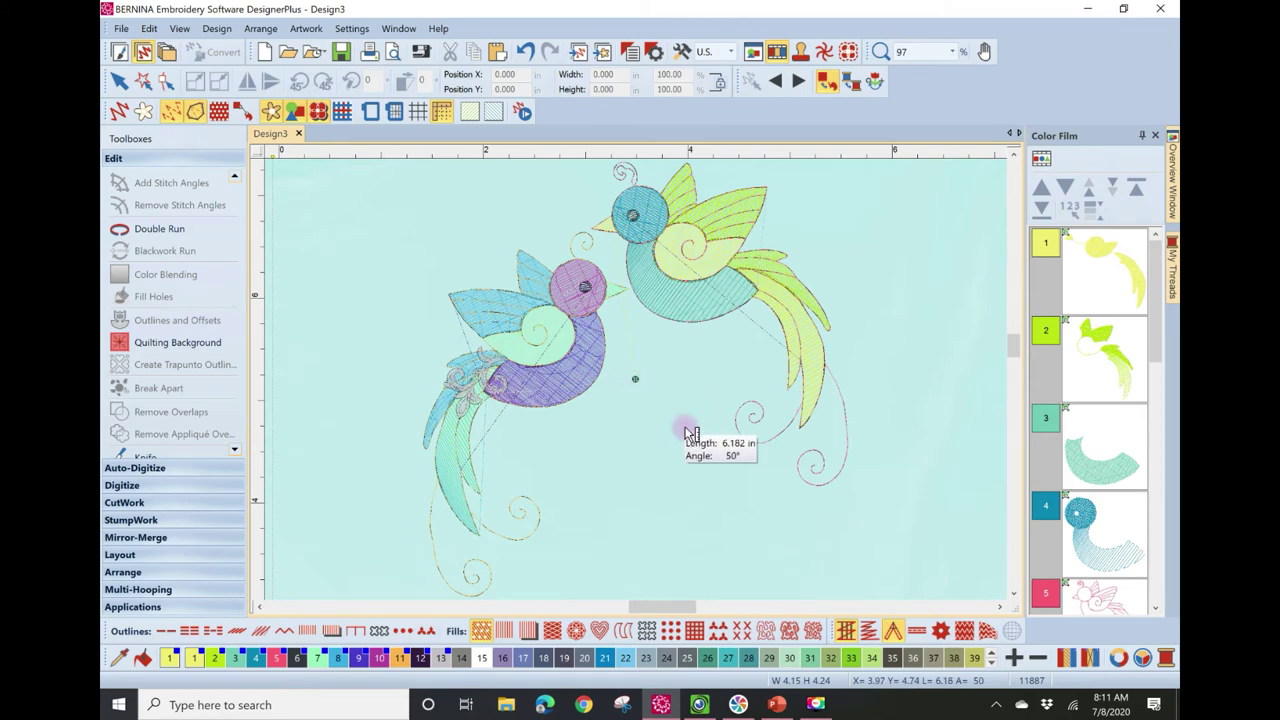
key("Escape")
key("ctrl+t")
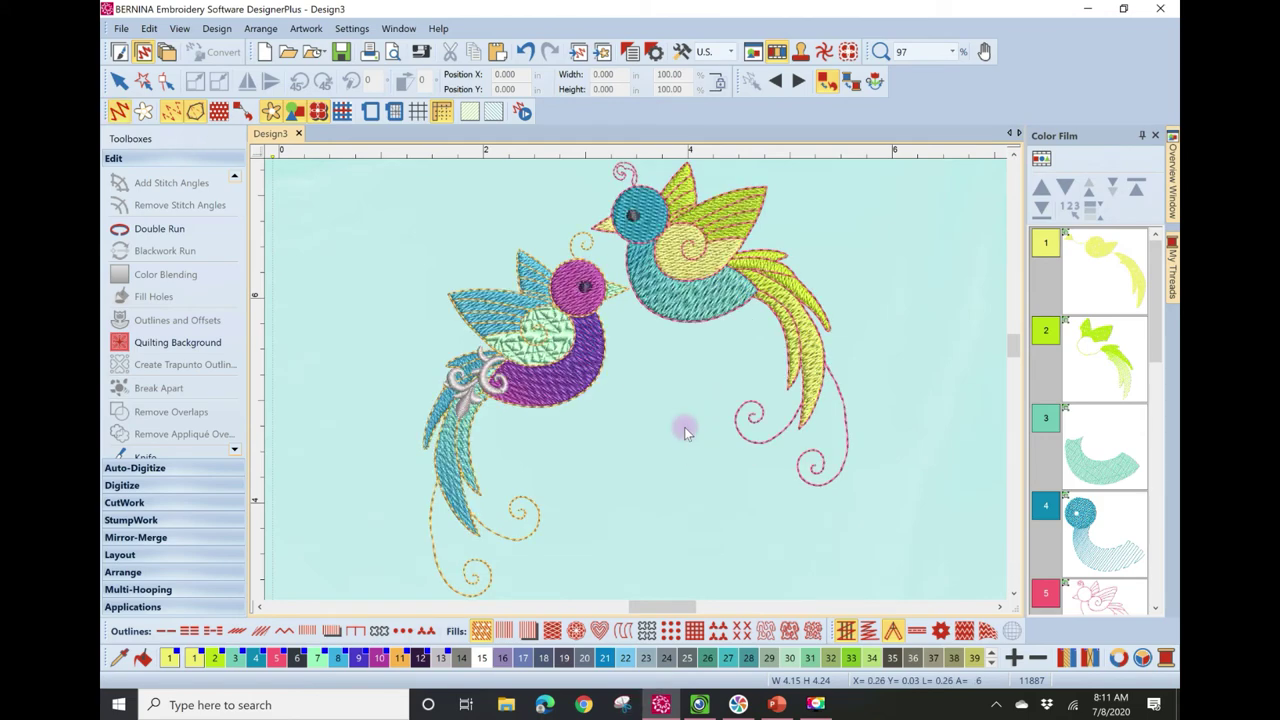
key("shift+r")
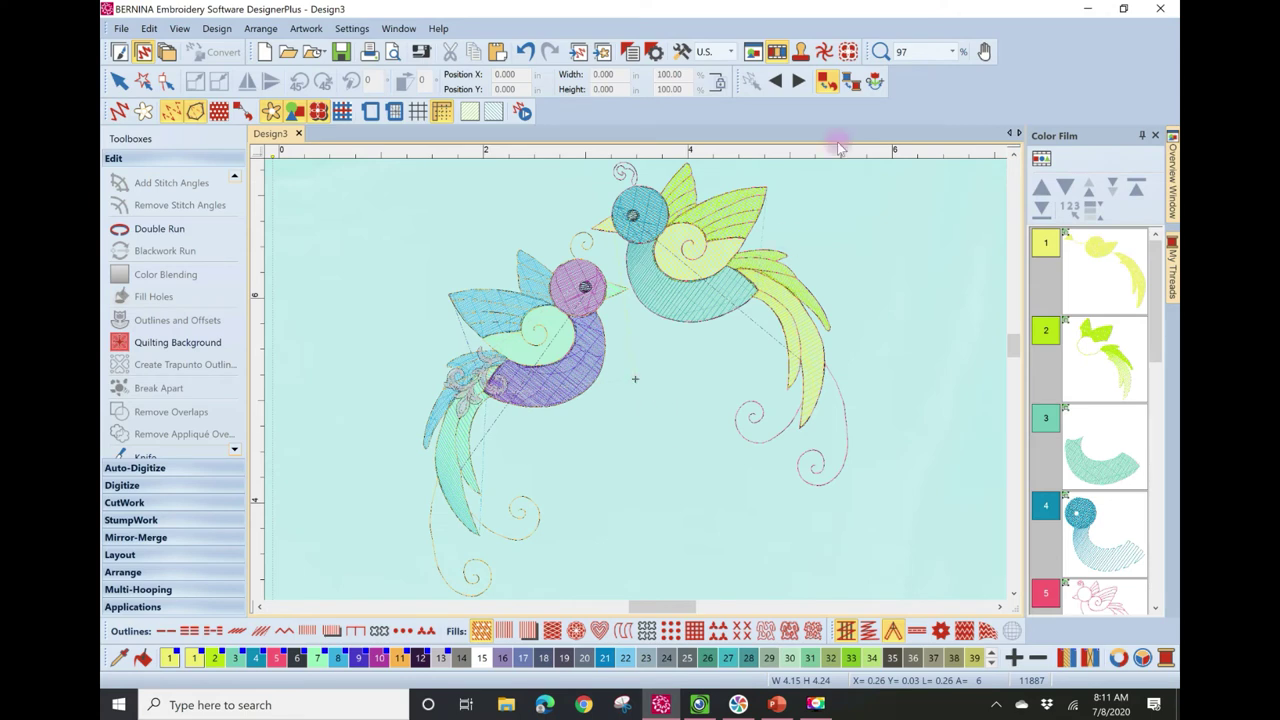
- Show the design at 75% zoom and remeasure from the center guideline to the design's center marker
left_click(952, 51)
left_click(920, 104)
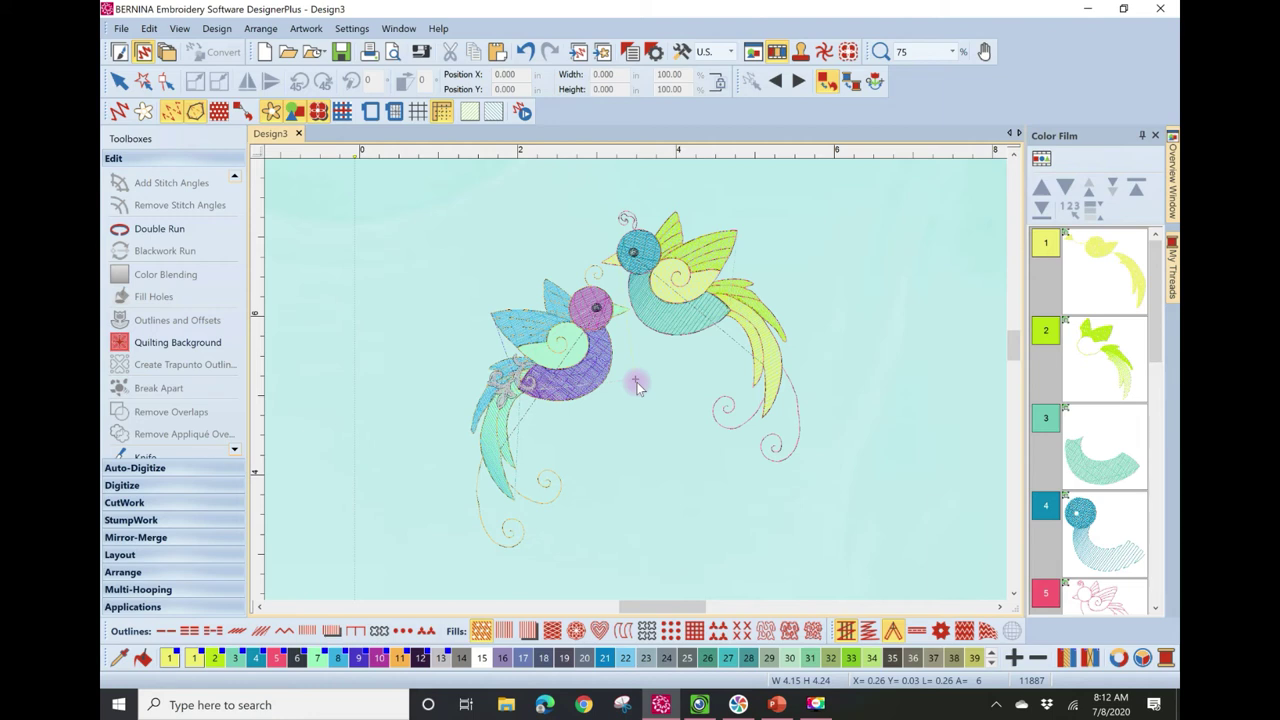
left_click_drag(355, 378, 640, 385)
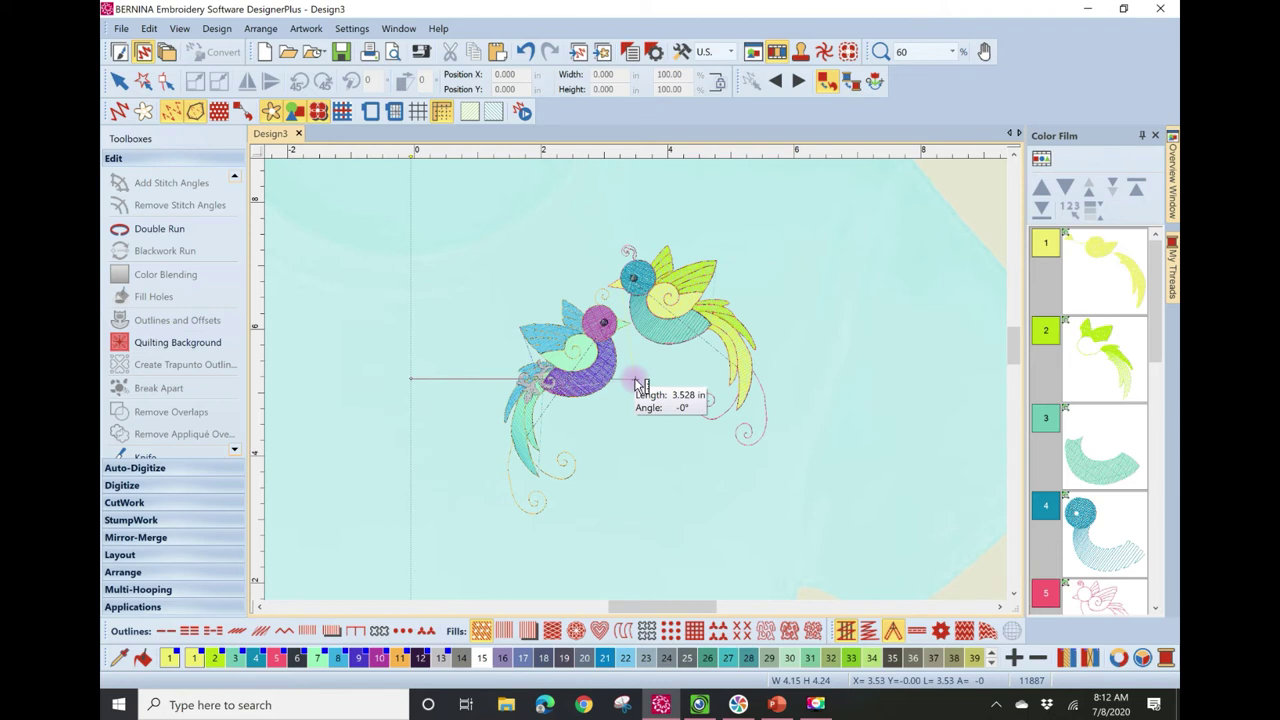
key("Escape")
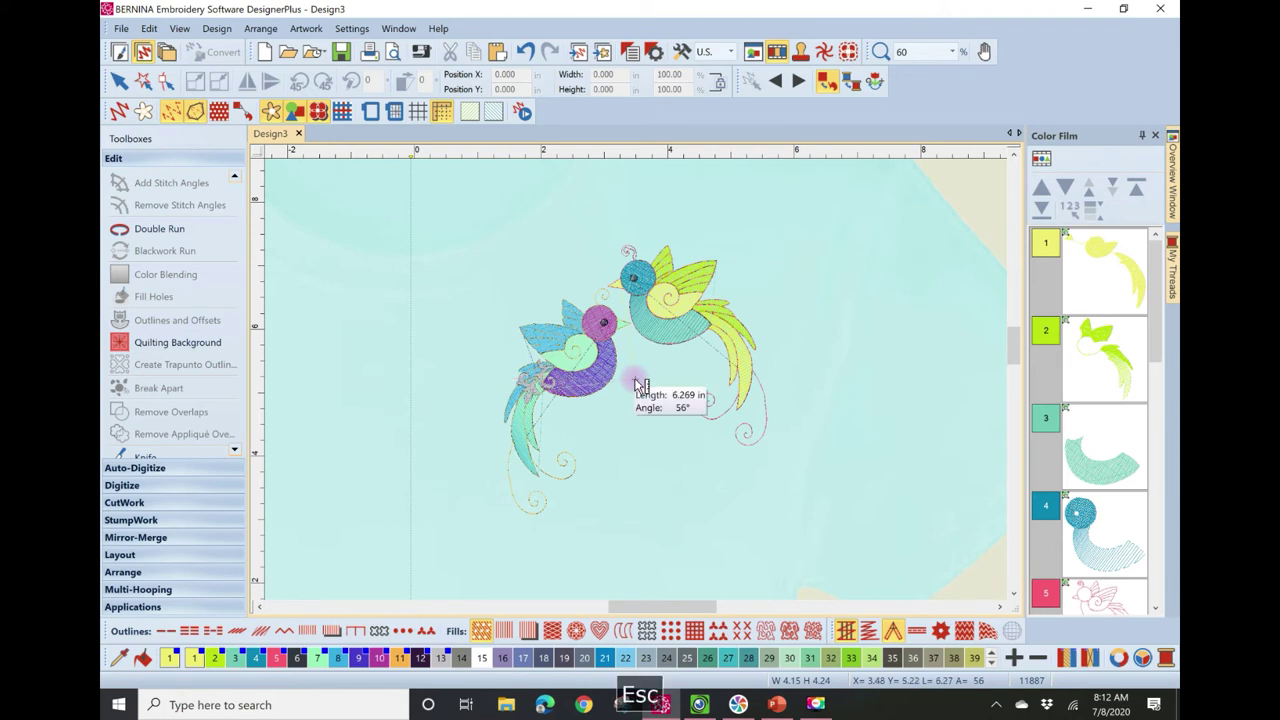
- Place a horizontal guideline across the whole shirt at underarm level and quit measuring
left_click(950, 51)
left_click(912, 68)
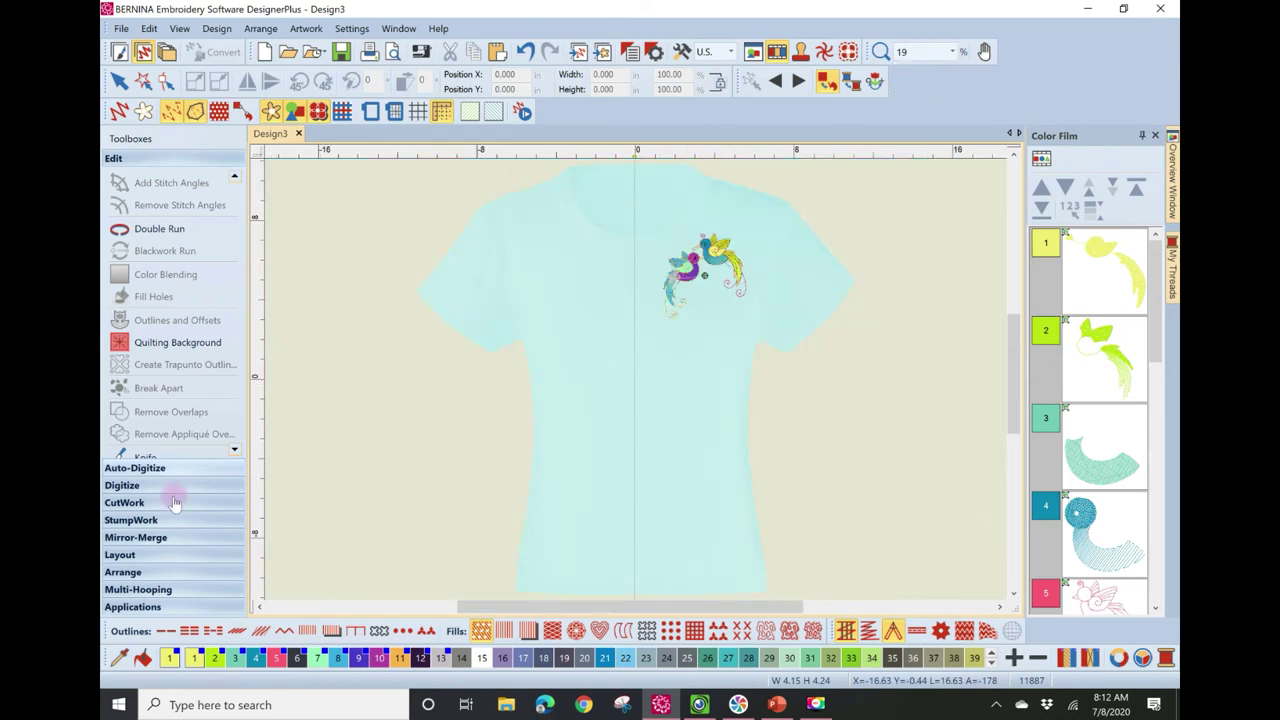
left_click(260, 341)
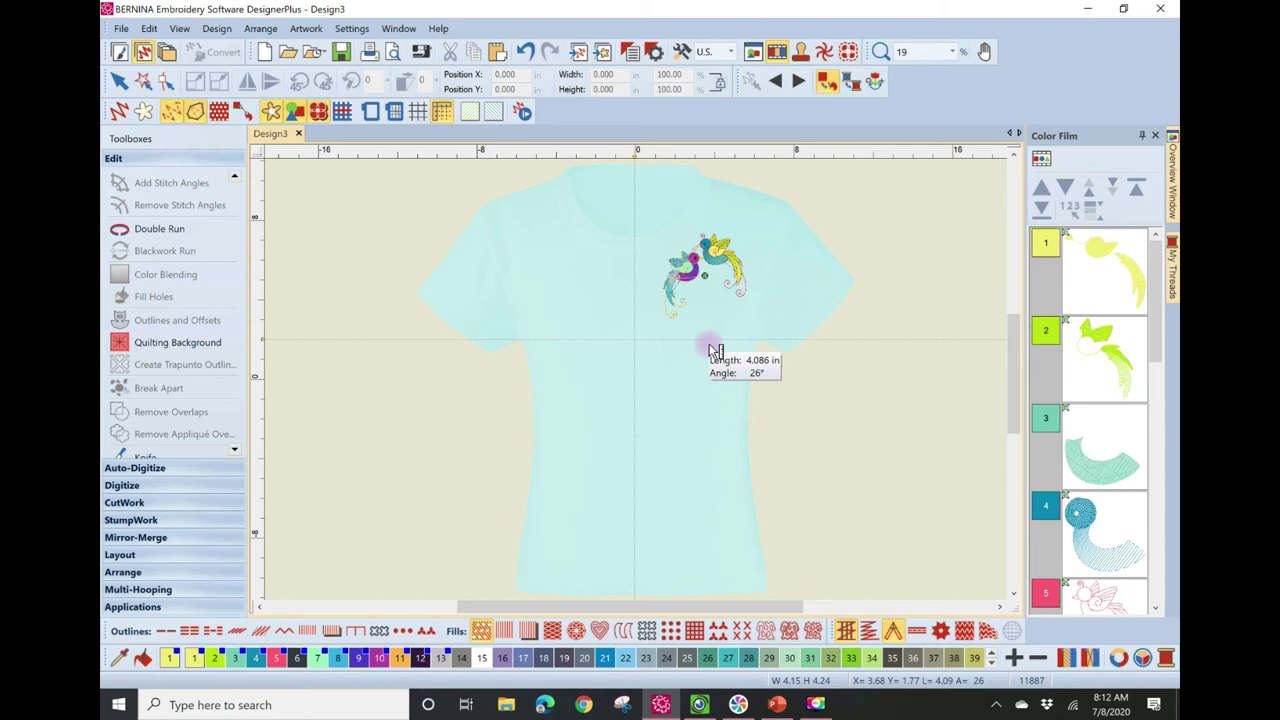
left_click_drag(715, 350, 829, 436)
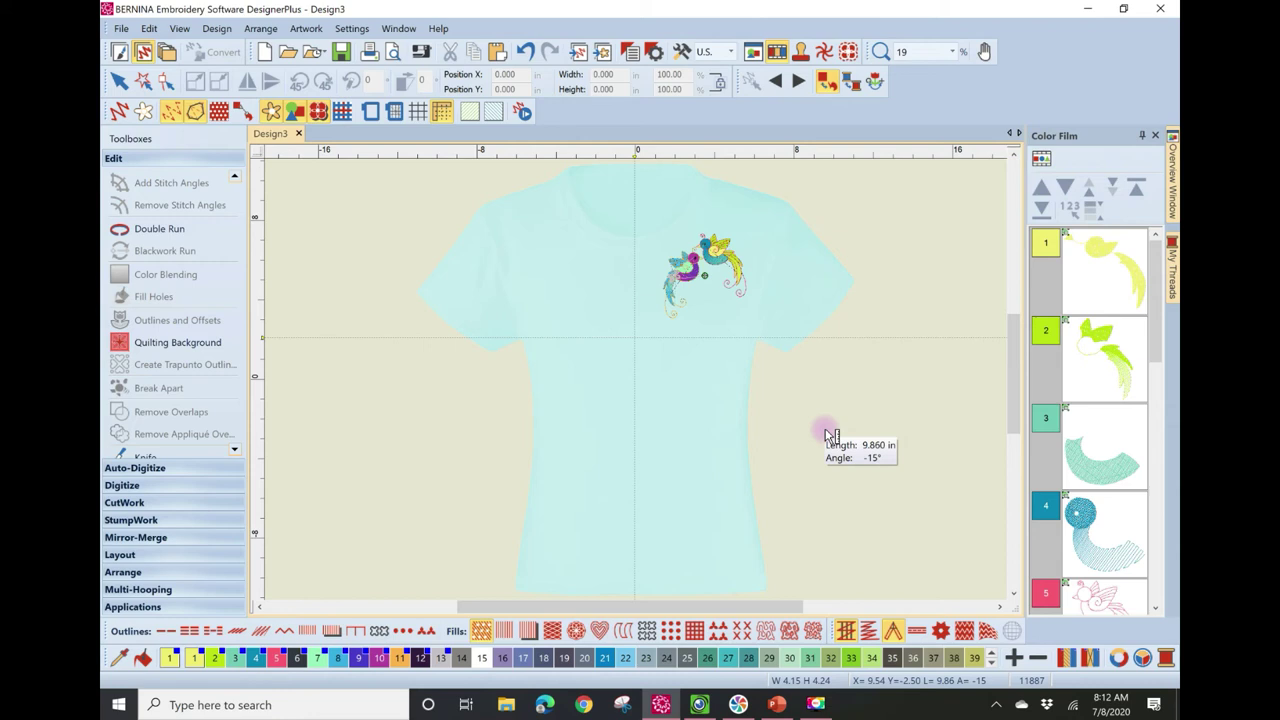
key("Escape")
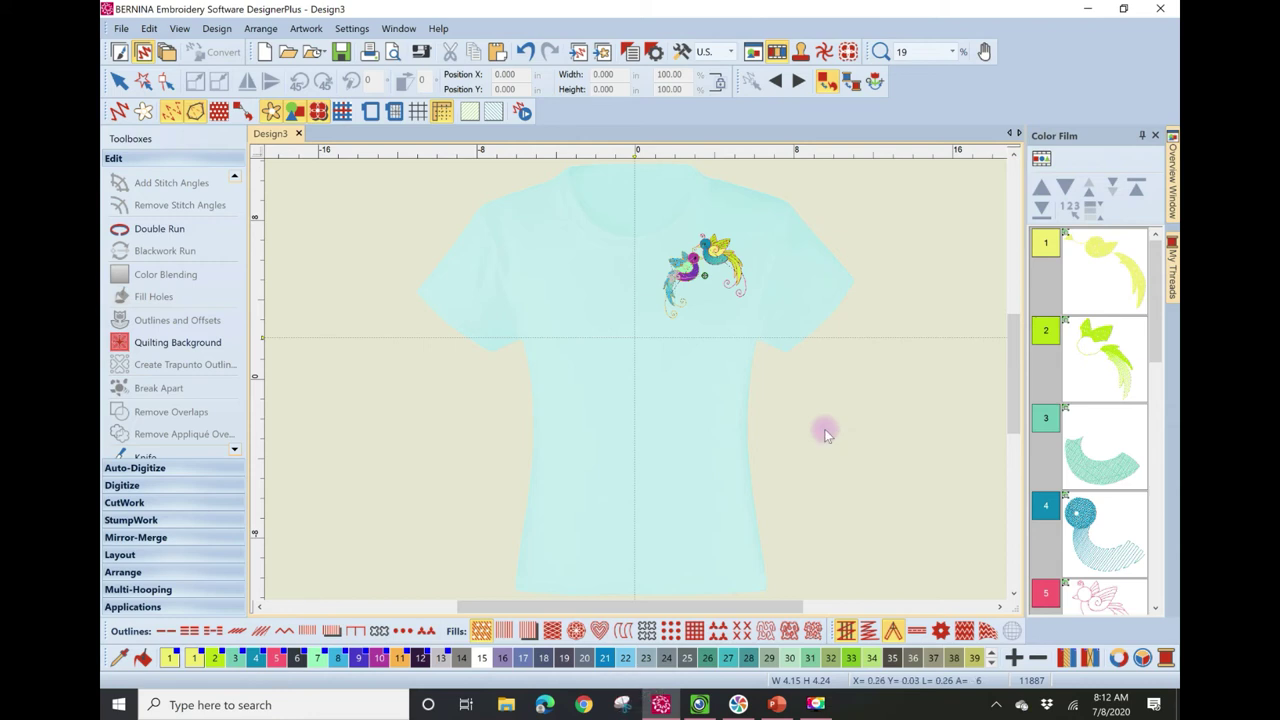
- Show the design close up in artistic view and recolor the silver scroll with orange-gold color 11
left_click(805, 304)
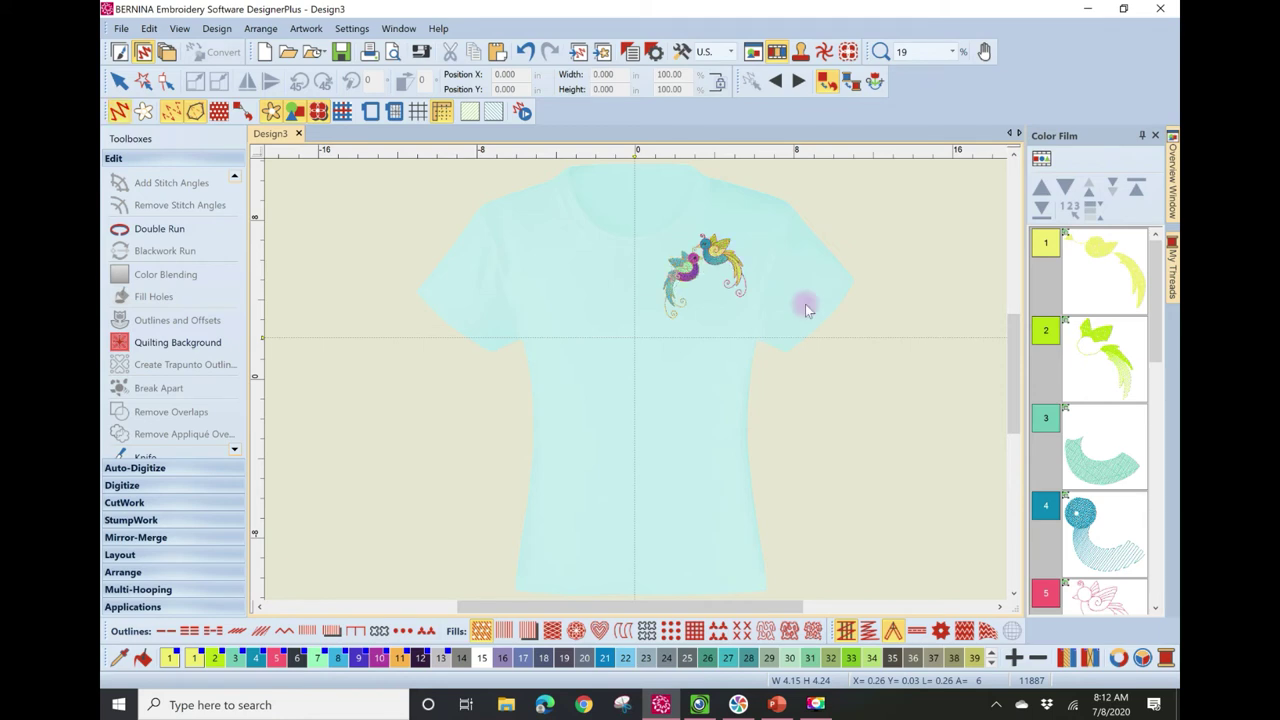
left_click(951, 52)
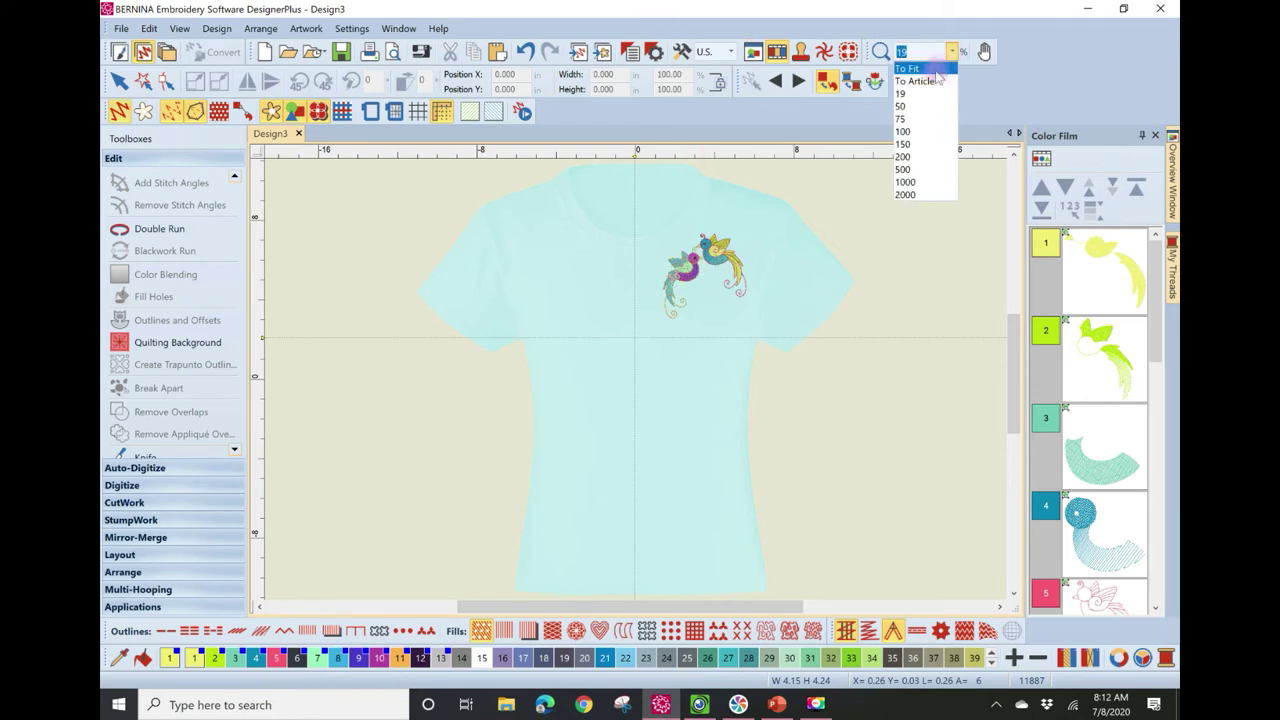
left_click(935, 69)
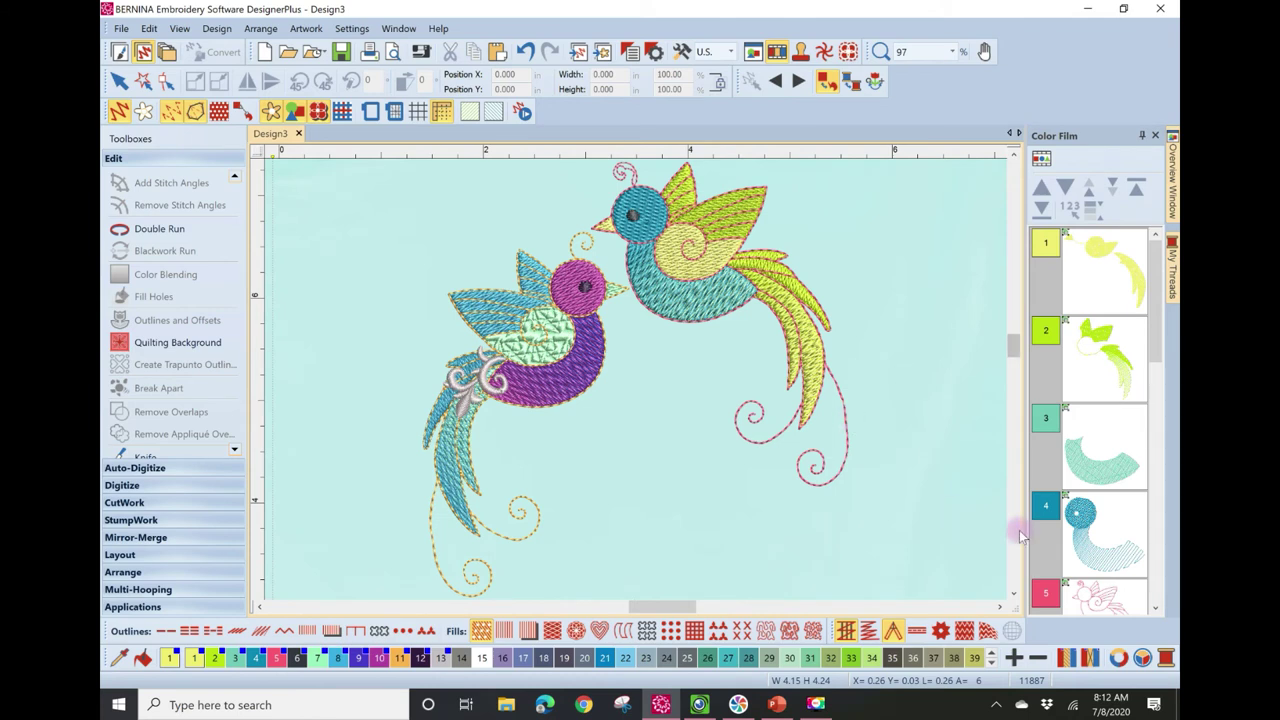
left_click(468, 416)
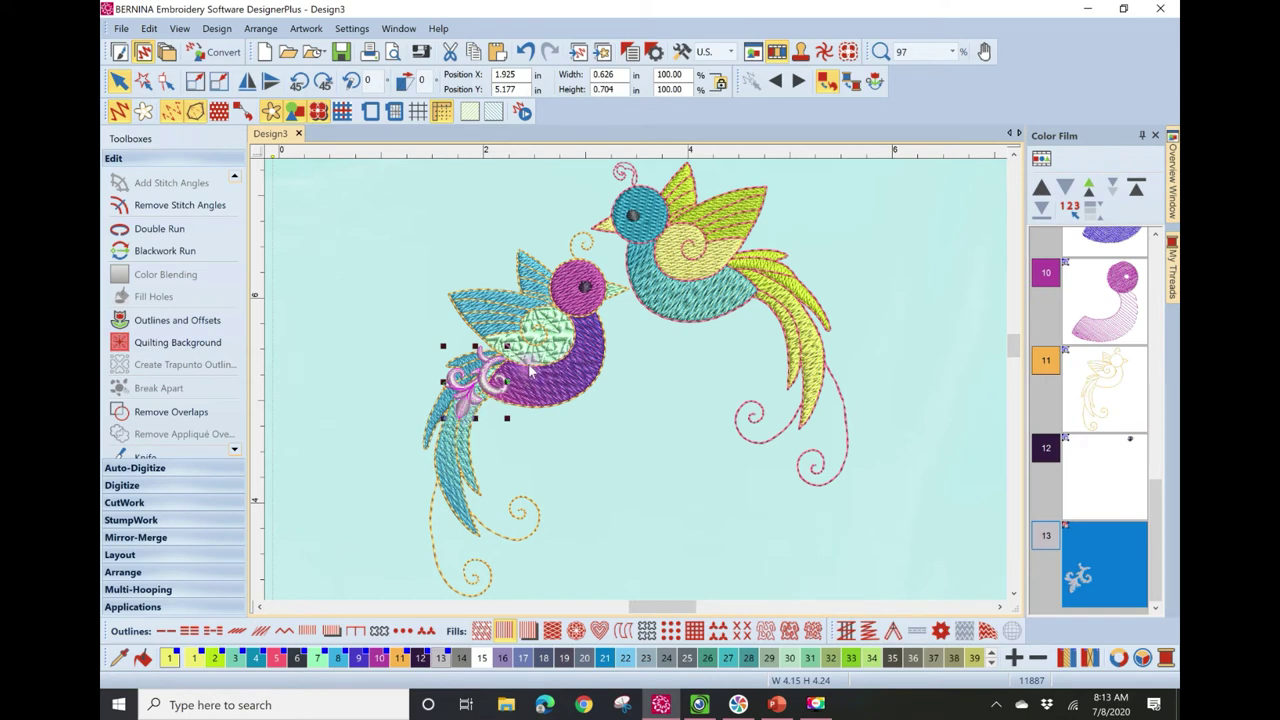
left_click(398, 660)
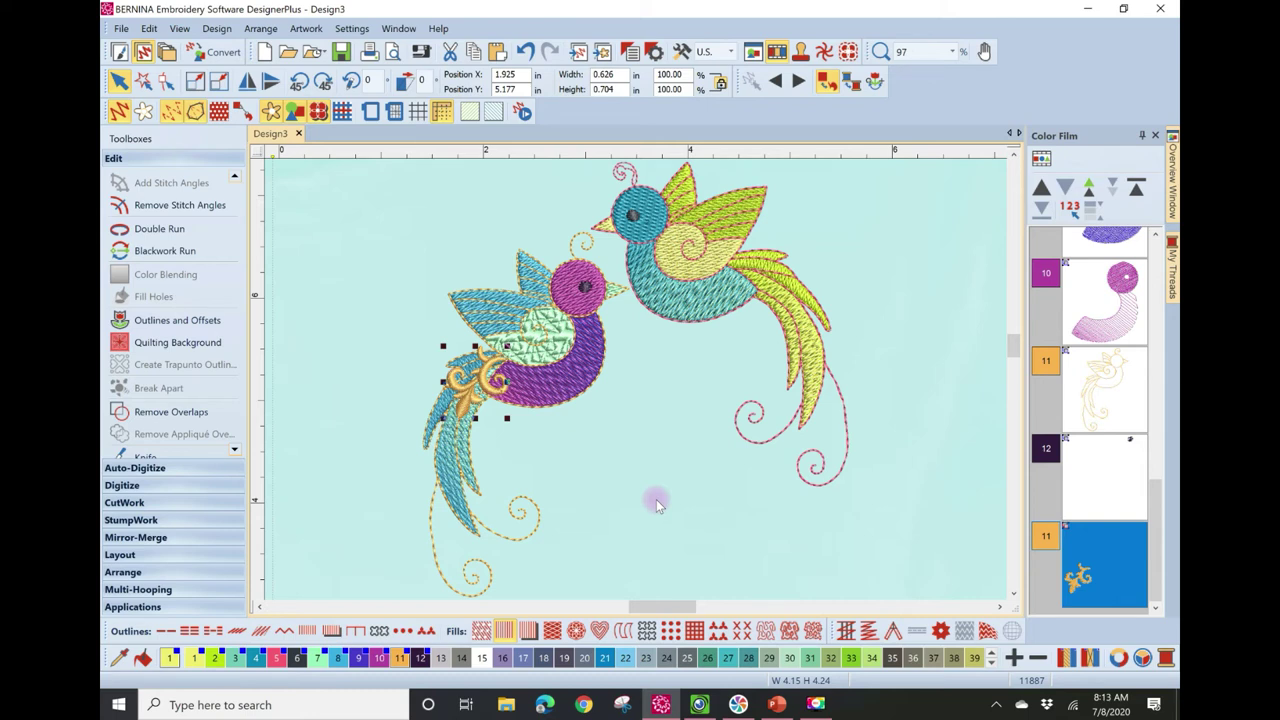
- Play the design's stitch-out in the Stitch Player and raise the playback speed to 41100 s/m
left_click(523, 113)
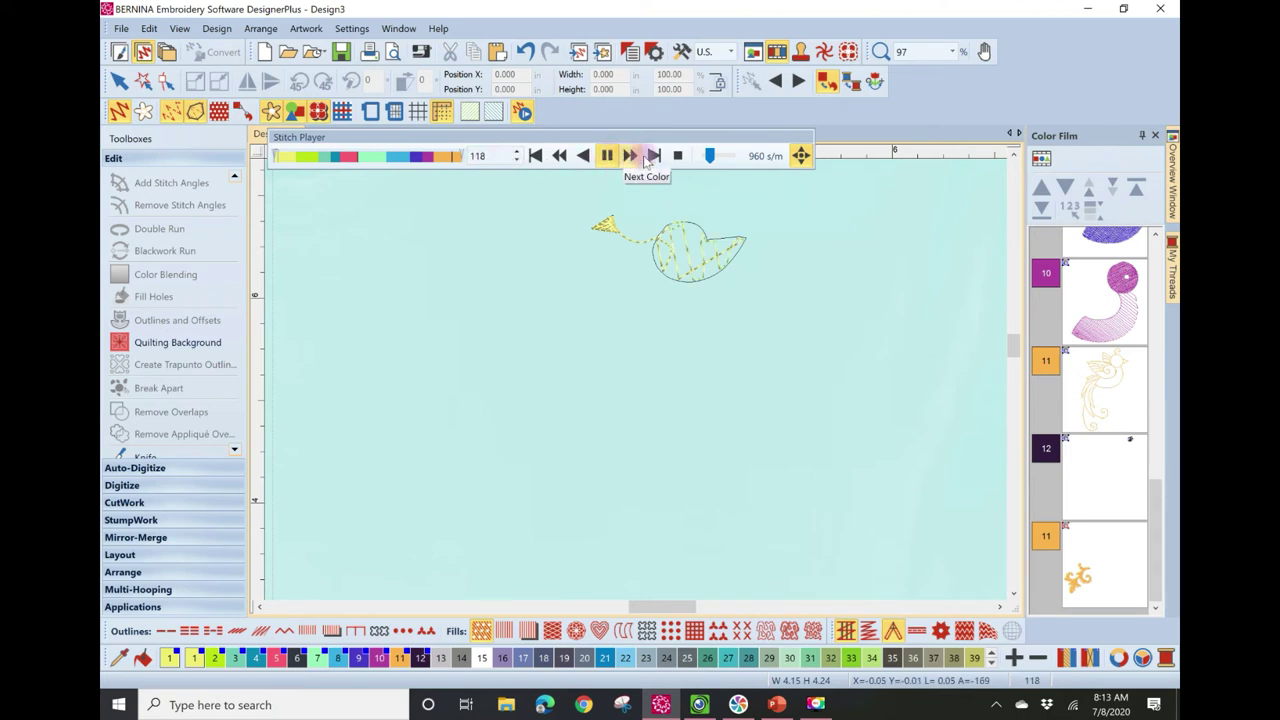
left_click(725, 157)
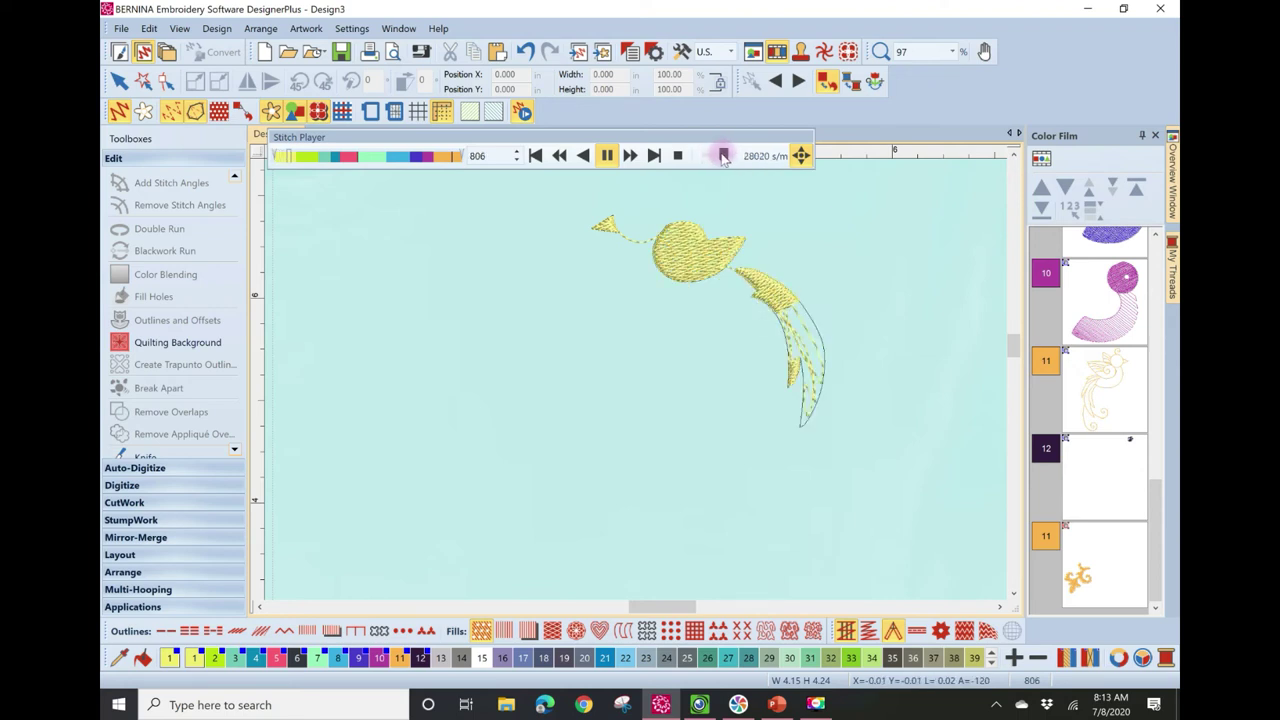
left_click(725, 157)
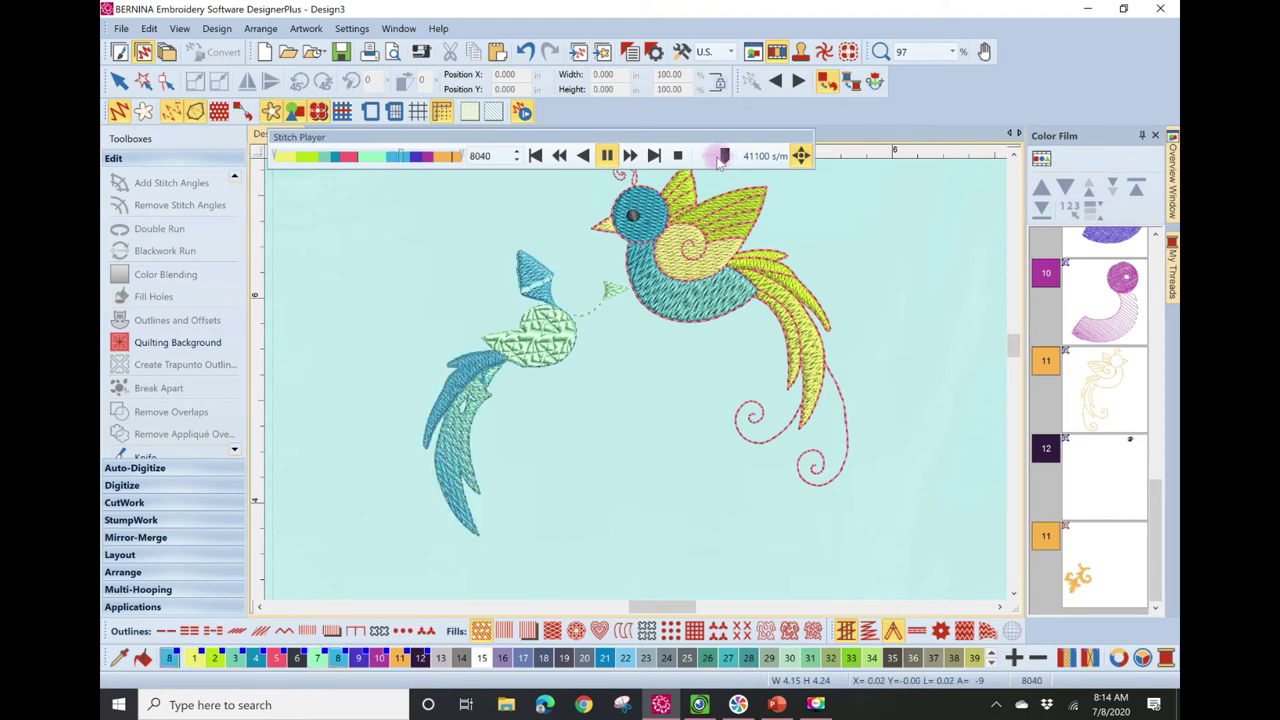
- Jump between later and earlier points of the stitch-out and play it forward and backward over the left bird
left_click(443, 162)
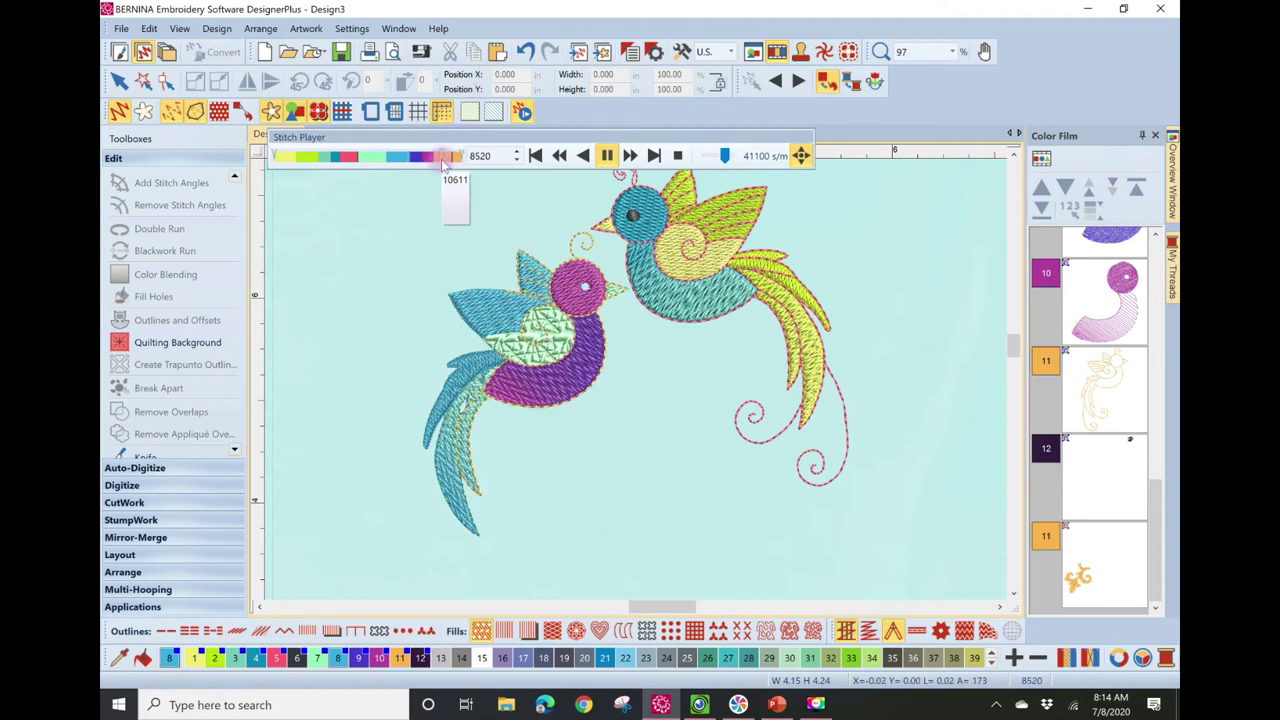
left_click(366, 161)
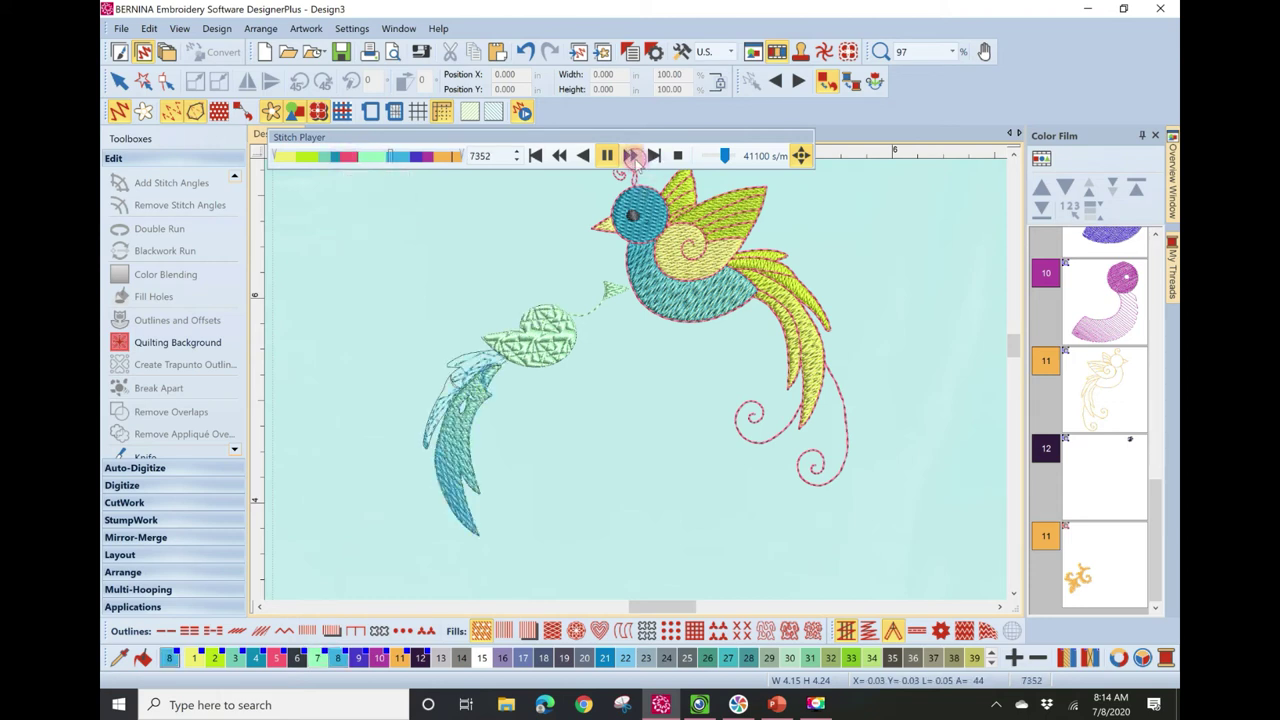
left_click(632, 157)
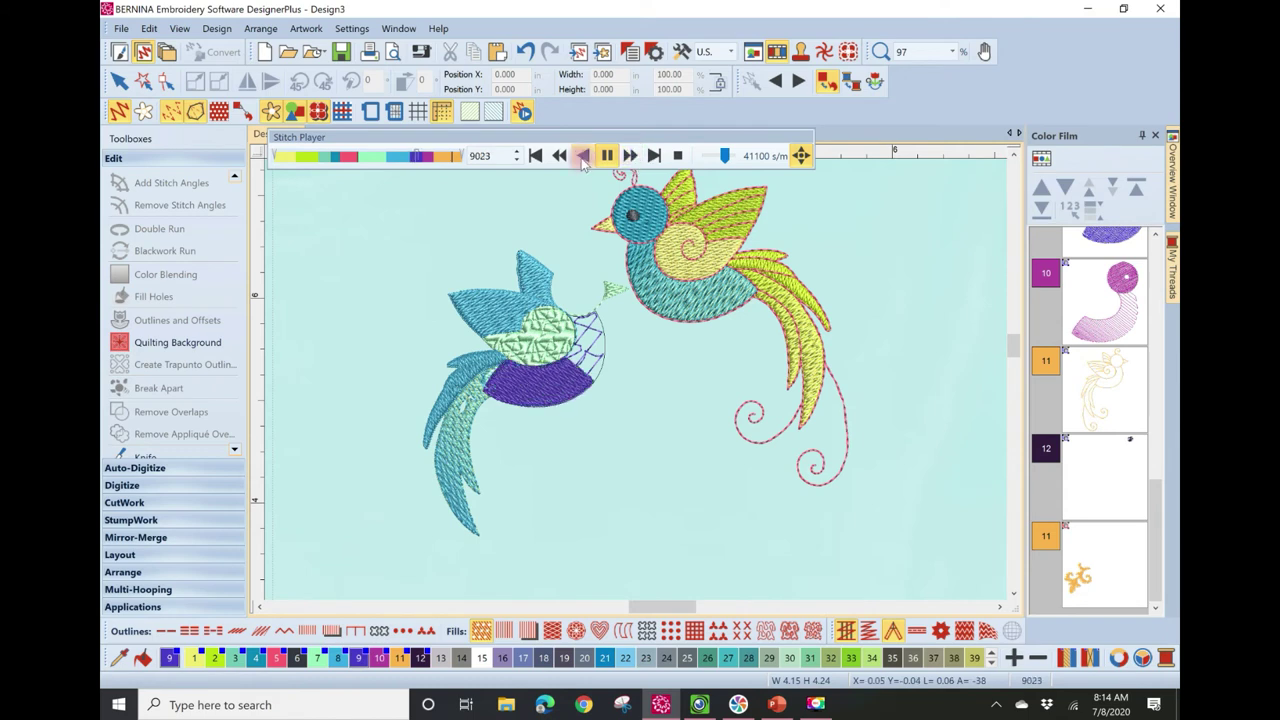
left_click(582, 159)
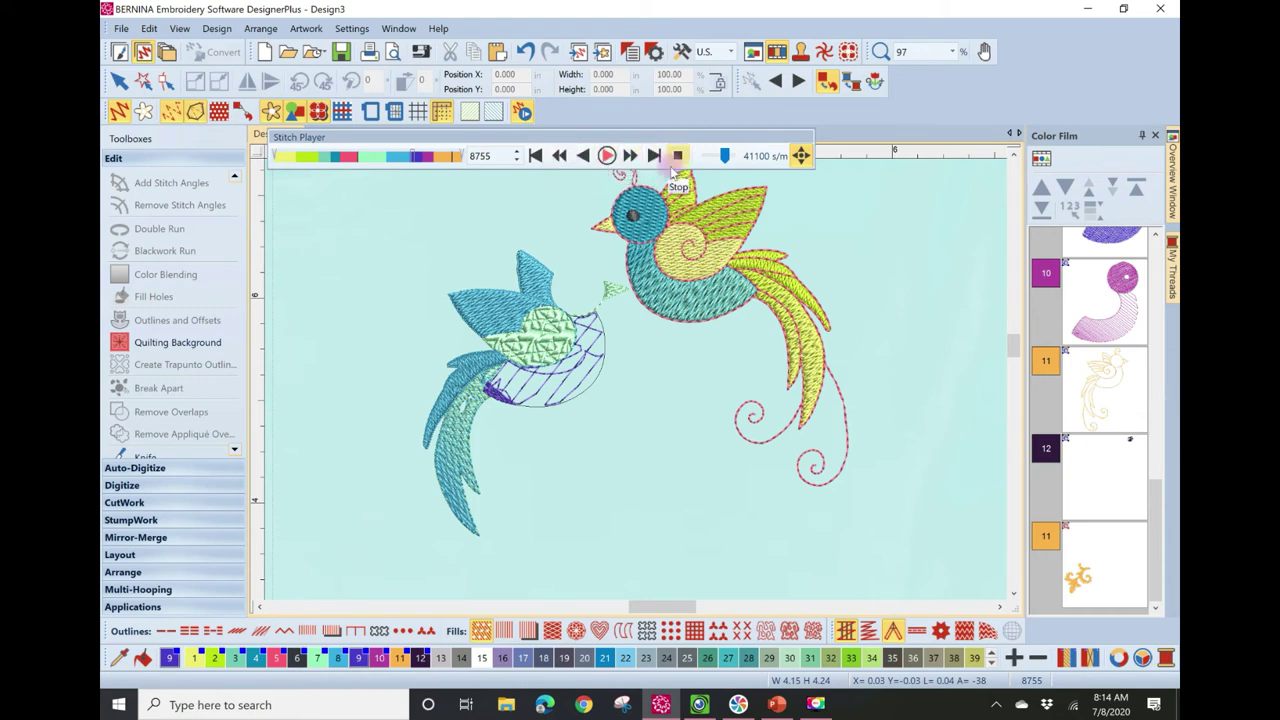
- Play the remaining stitch-out of the left bird and its gold scroll, pause playback, and close the Stitch Player
left_click(609, 156)
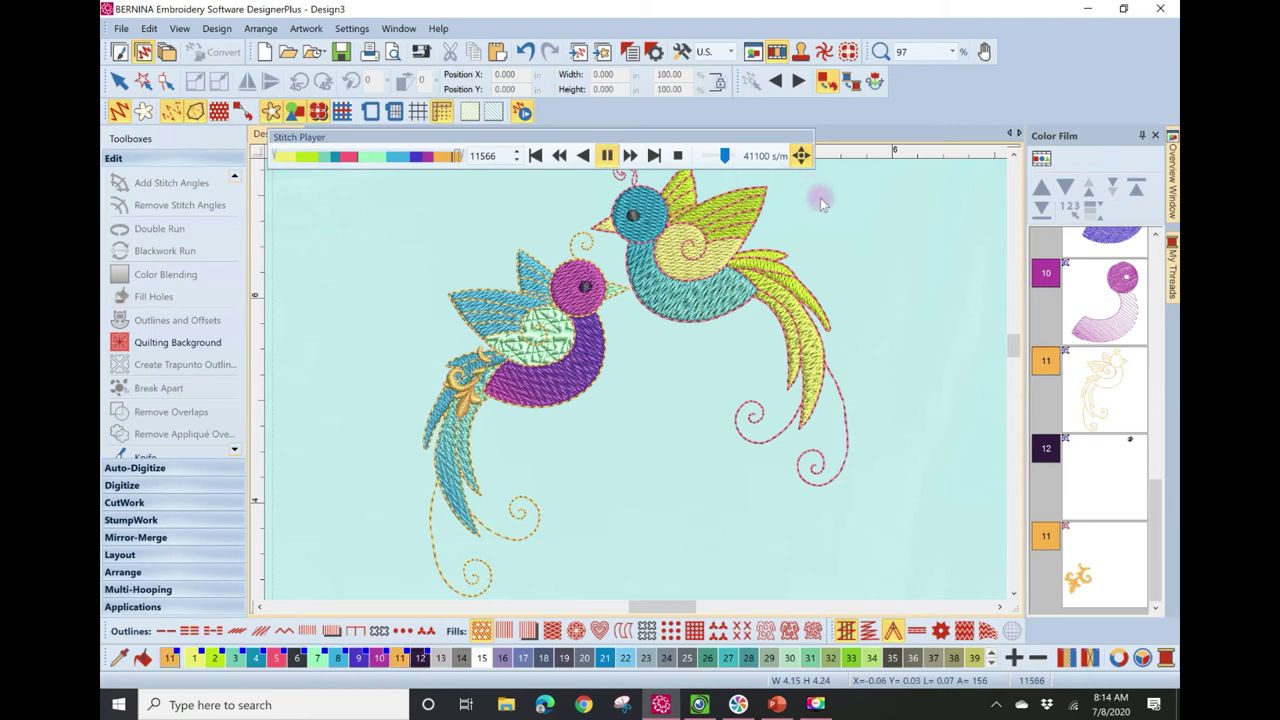
left_click(606, 155)
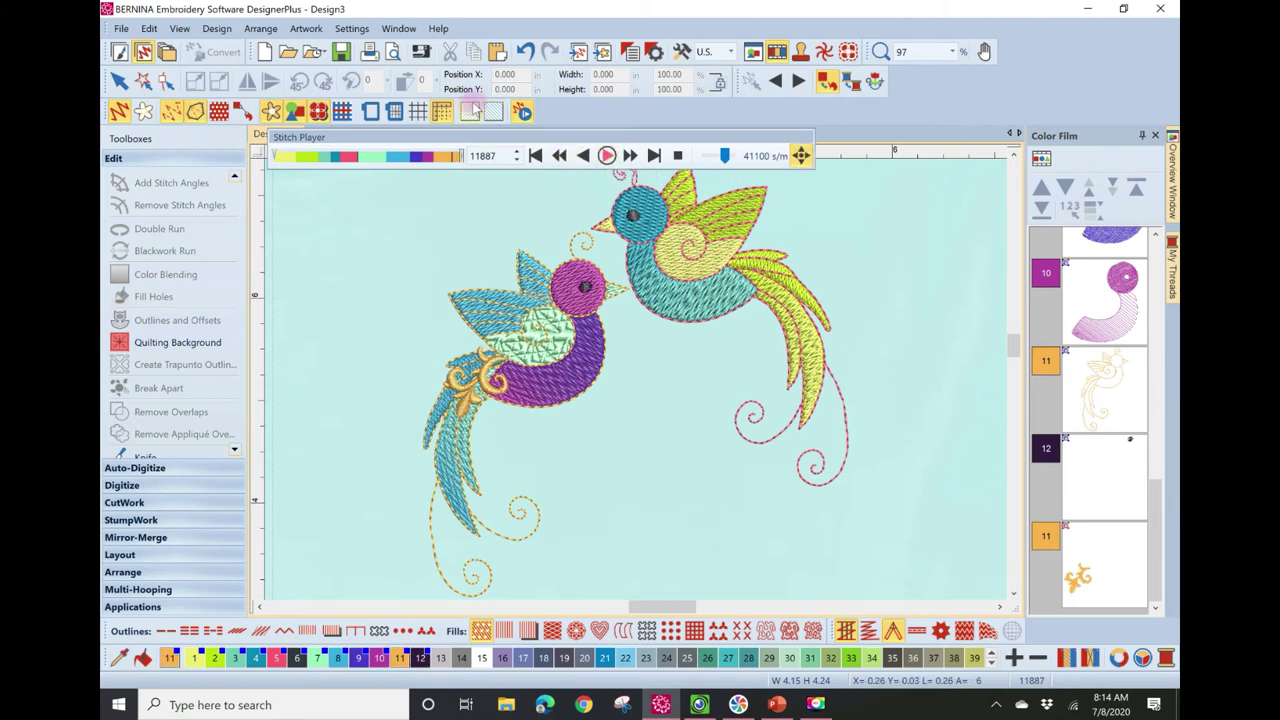
left_click(522, 112)
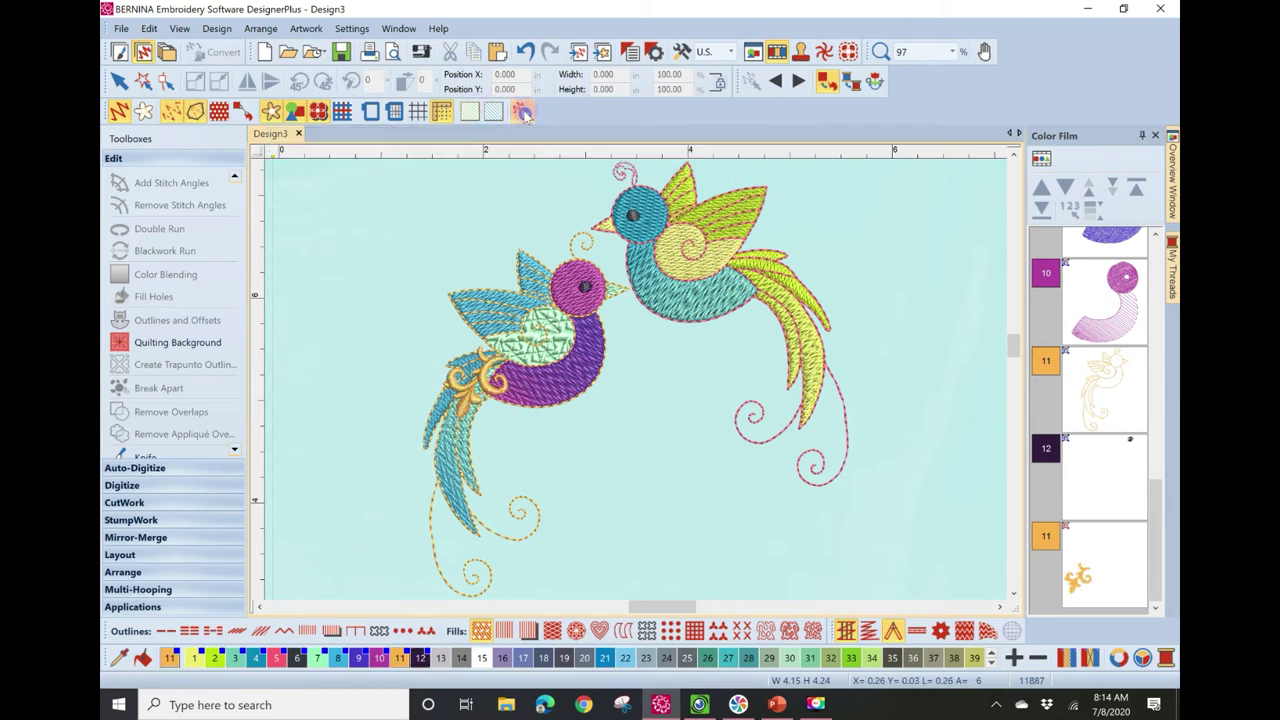
- Save the bird design under the name "Editing Overview" in the Software Mastery folder and close it
left_click(121, 28)
left_click(143, 163)
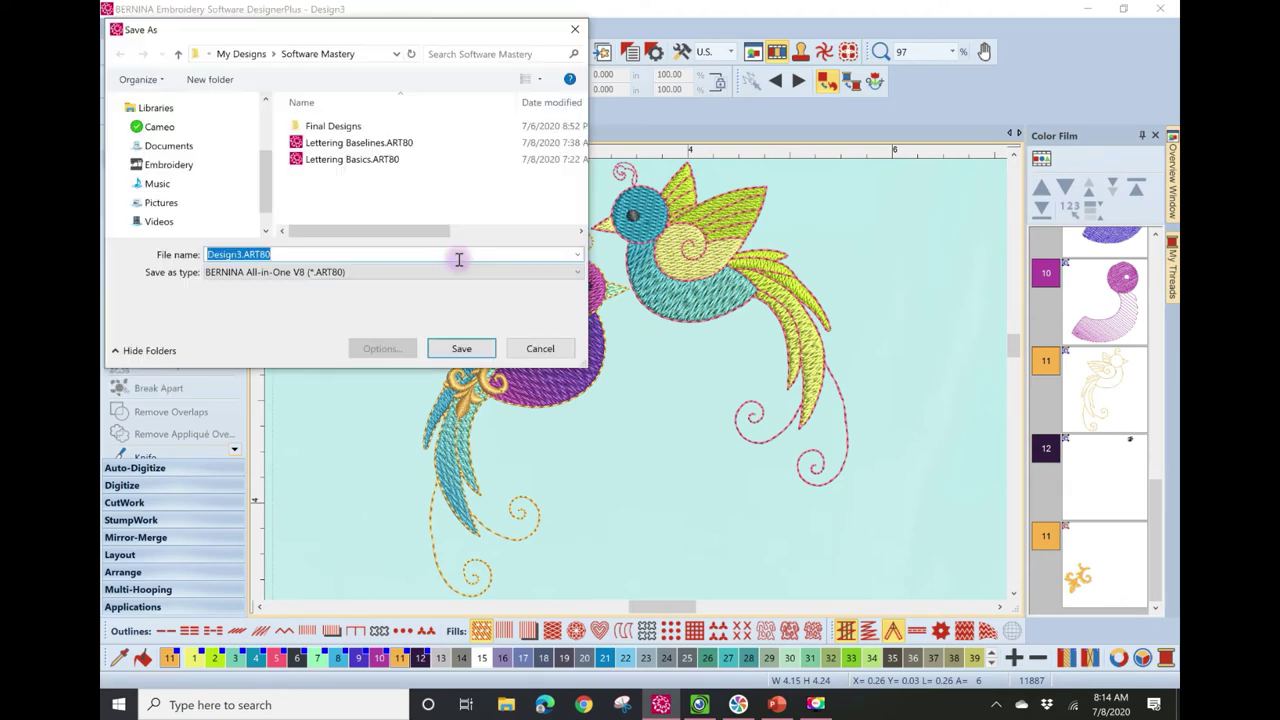
type("Editing Overv")
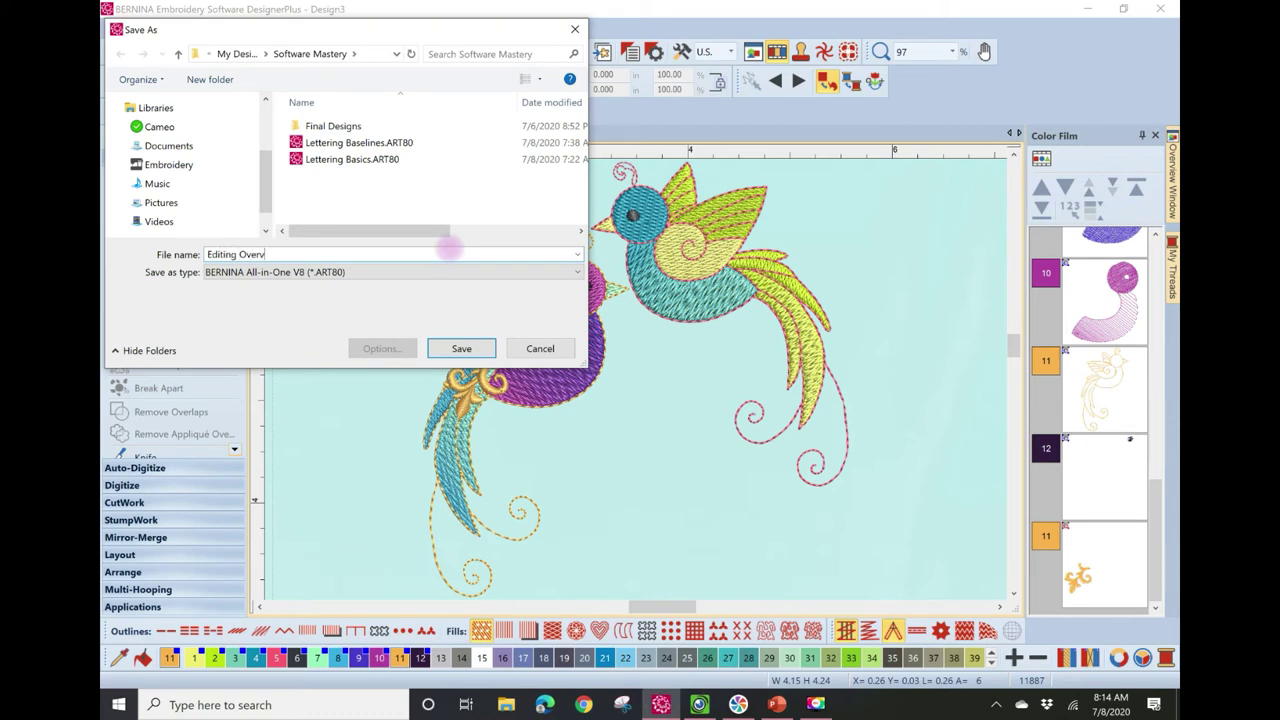
type("iew")
key("Return")
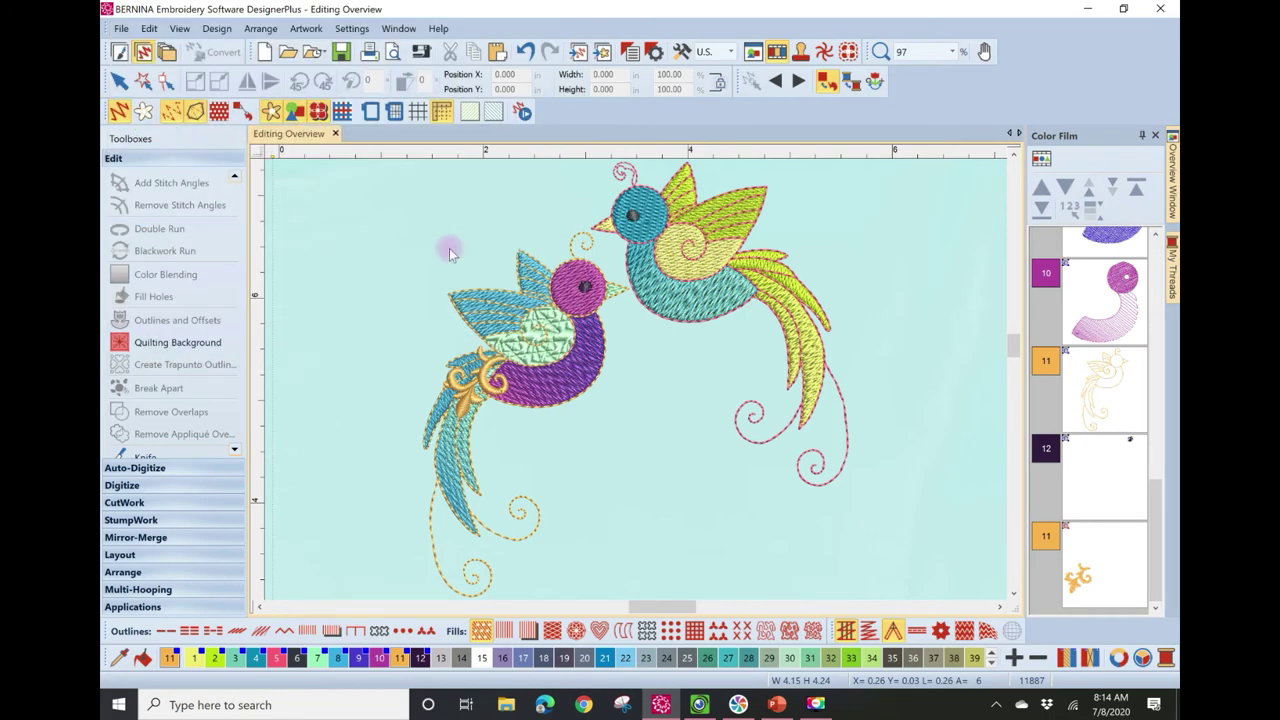
left_click(337, 136)
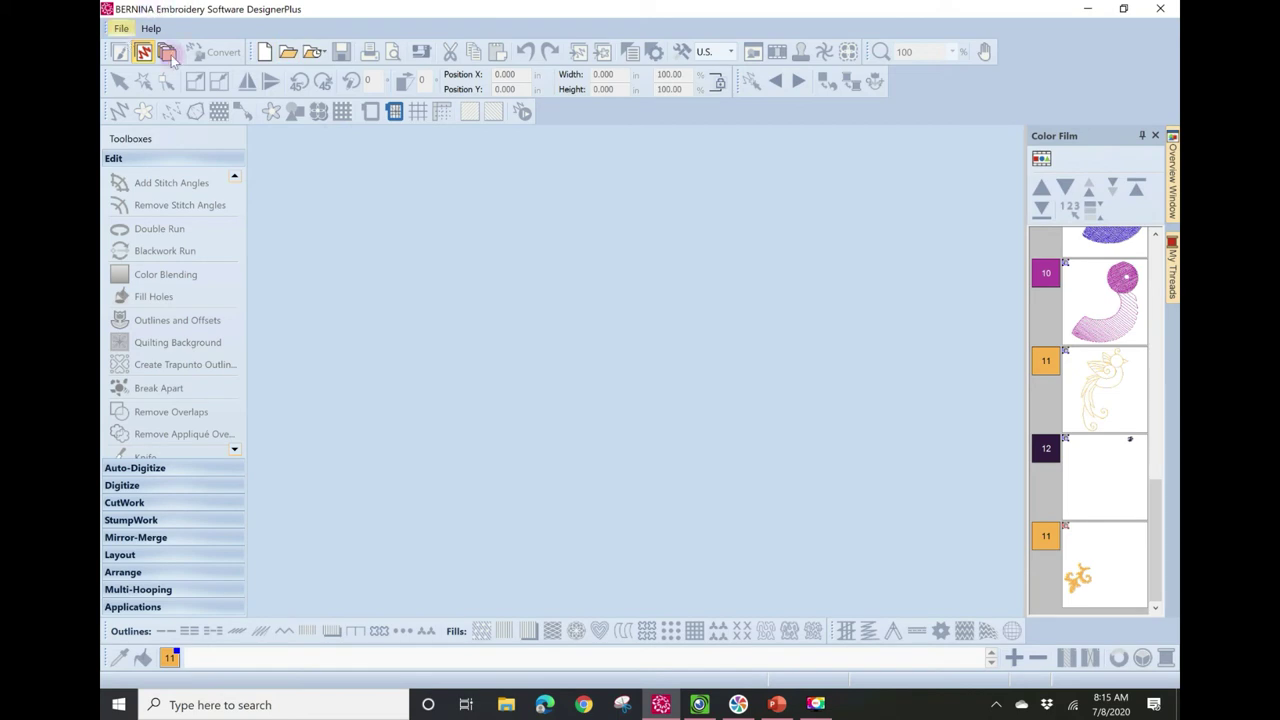
- Create a new blank design and hide the hoop
left_click(265, 55)
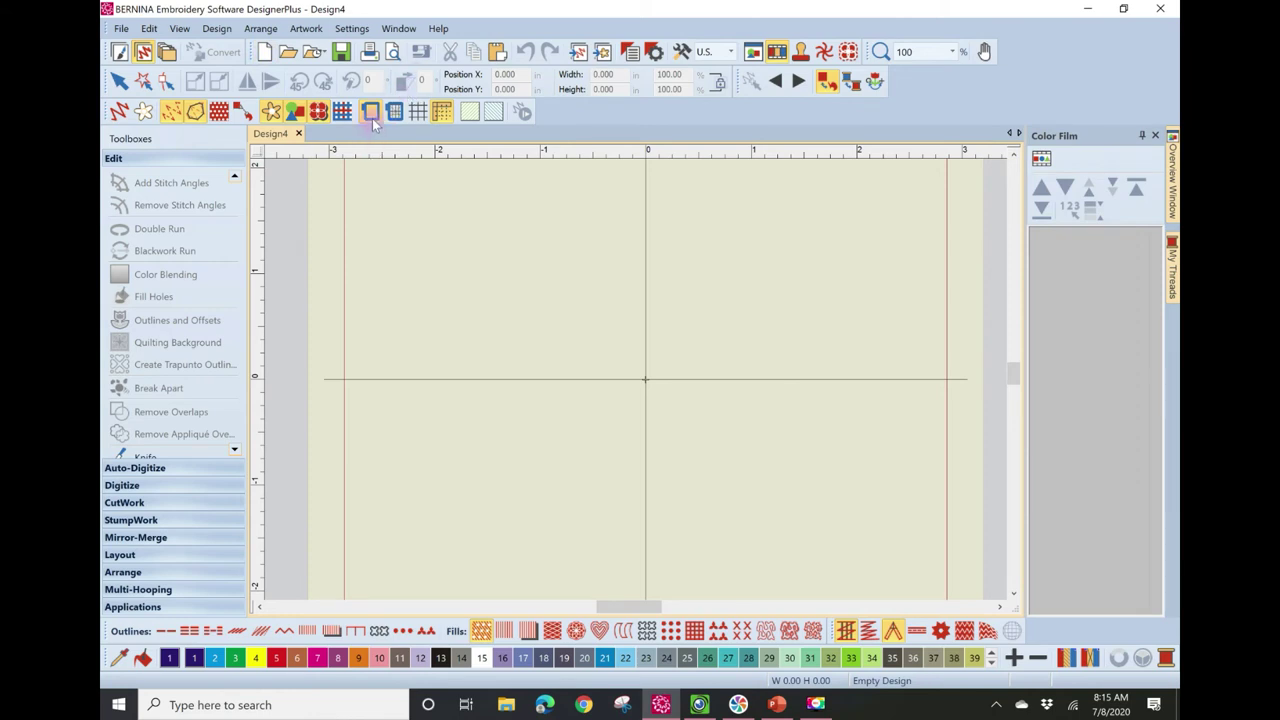
left_click(371, 113)
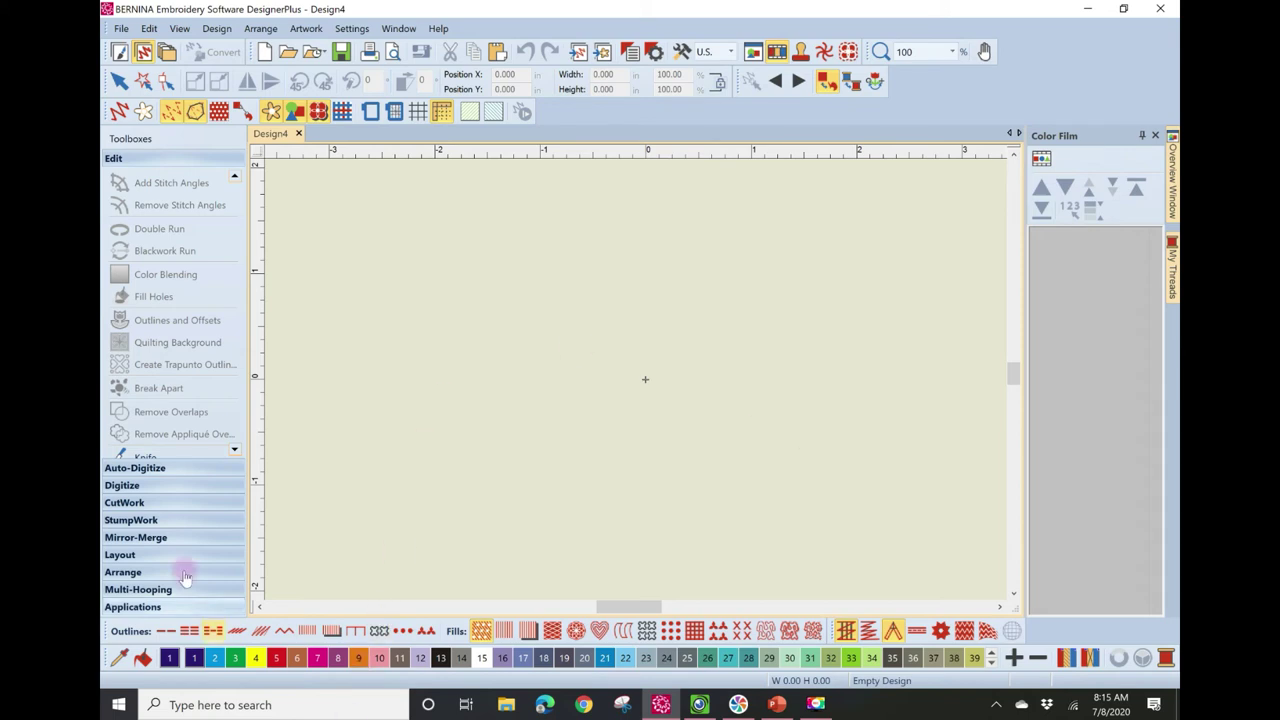
- Start the Monogramming tool and browse the preset monogram designs
left_click(152, 484)
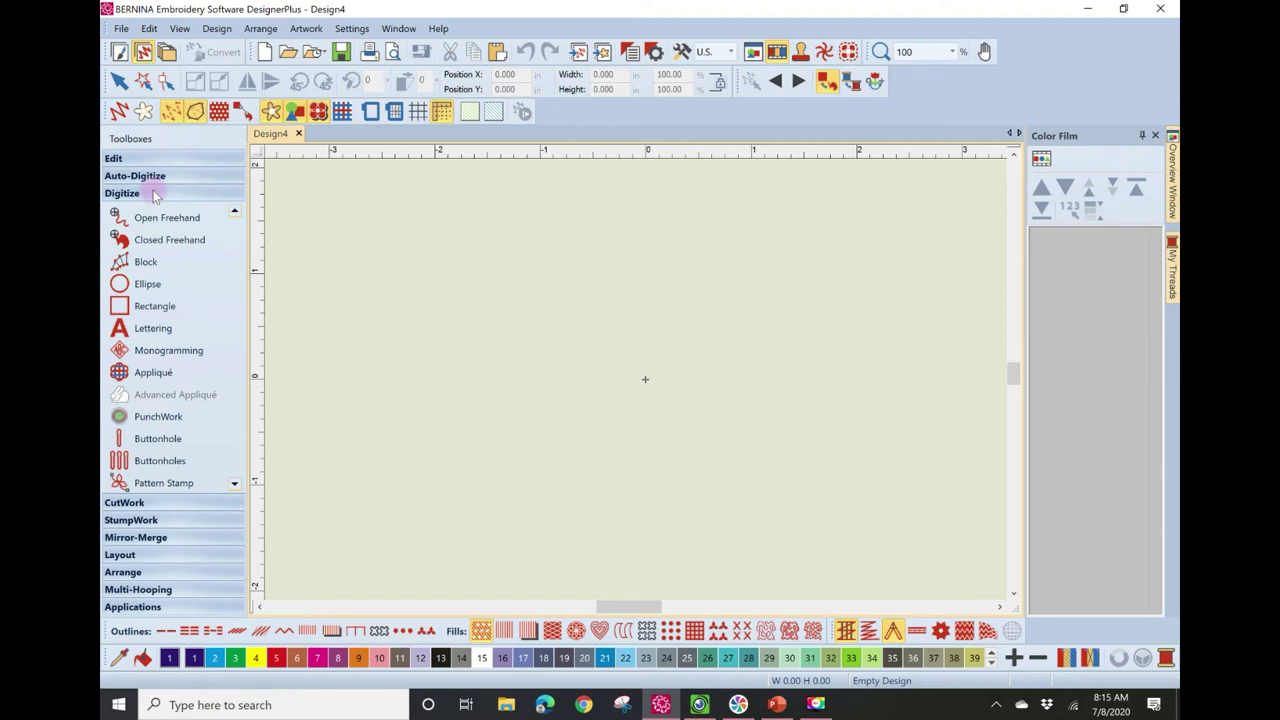
left_click(167, 355)
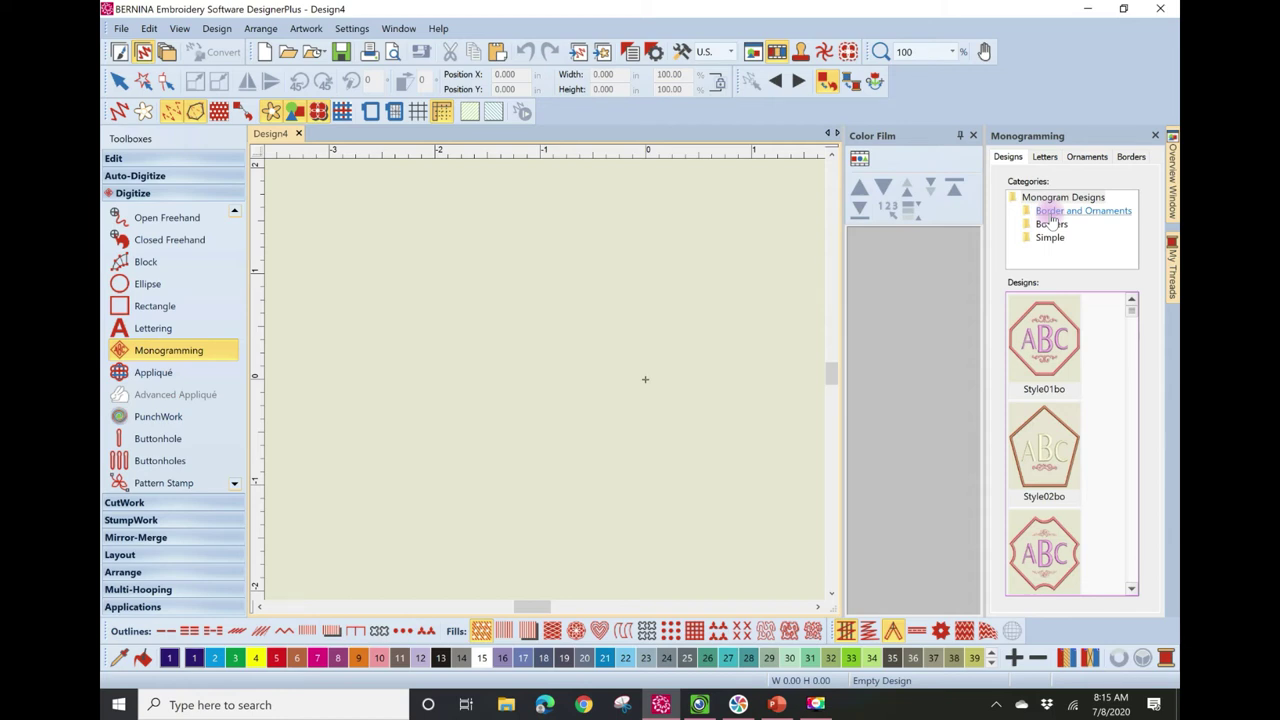
left_click_drag(1134, 314, 1151, 276)
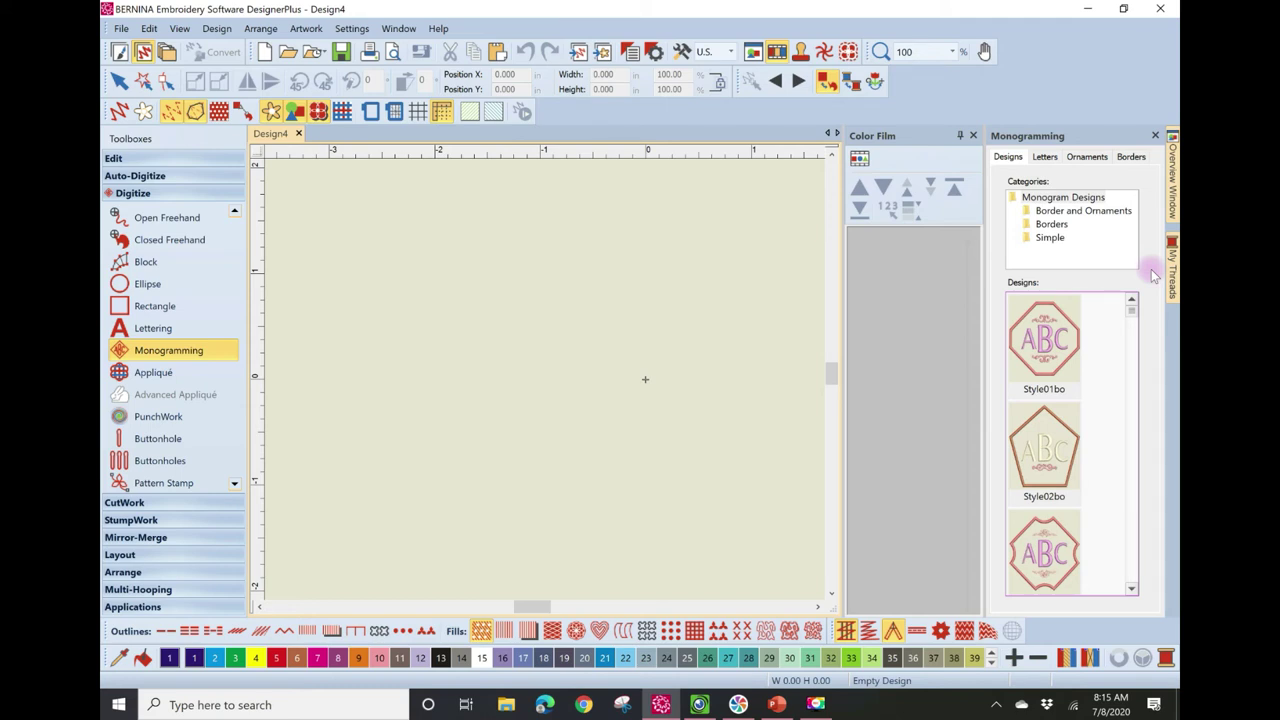
left_click_drag(1130, 310, 1144, 380)
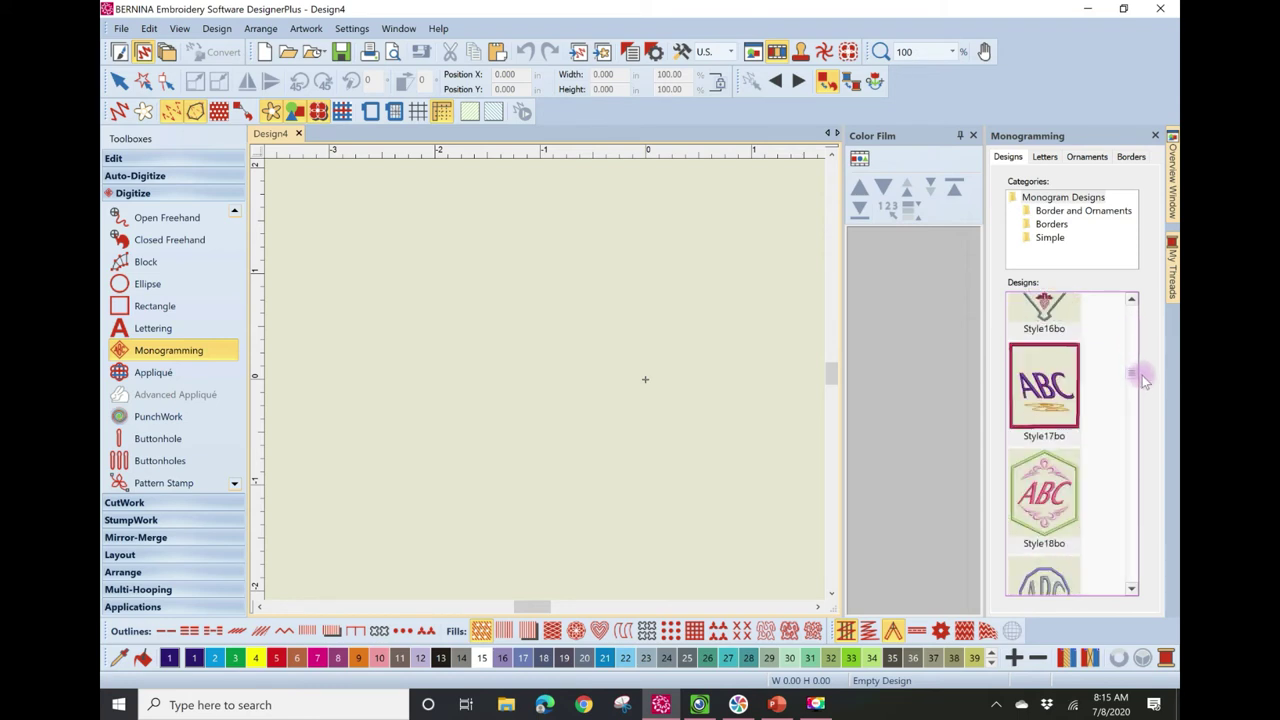
- Load the Style18bo hexagon monogram design and bring the whole design into view in the workspace
double_click(1048, 522)
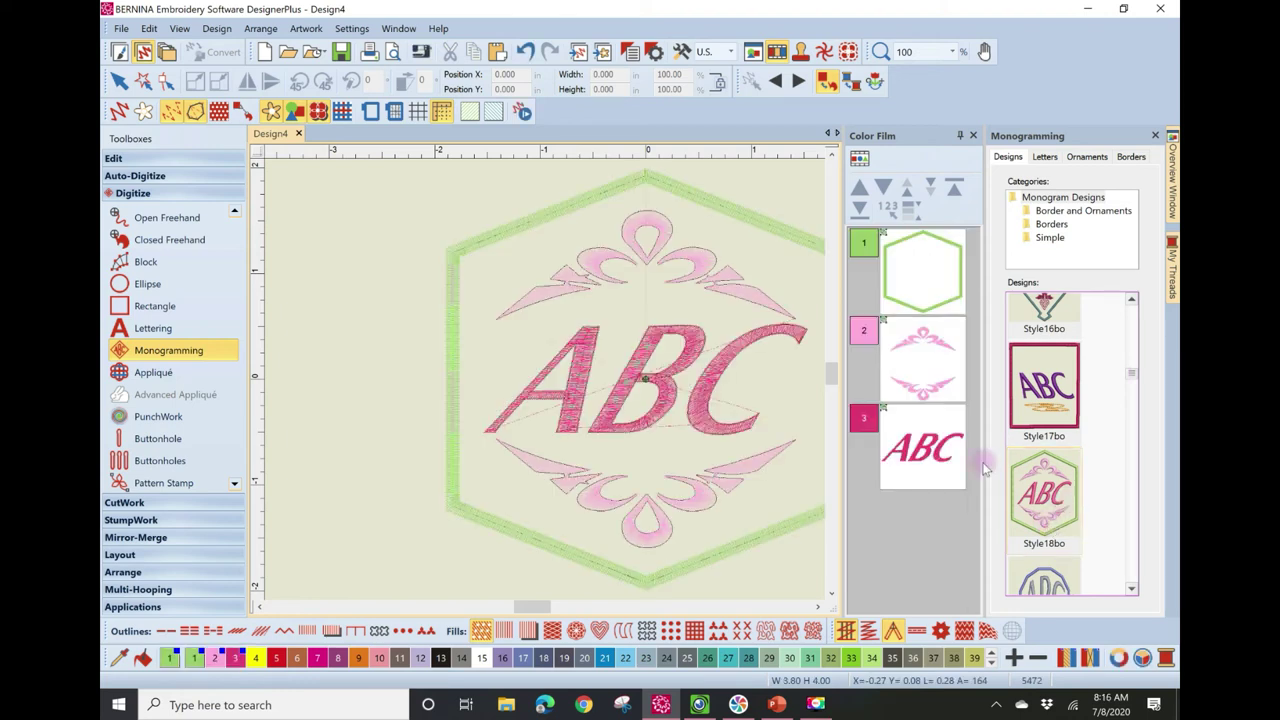
left_click(818, 606)
left_click(818, 606)
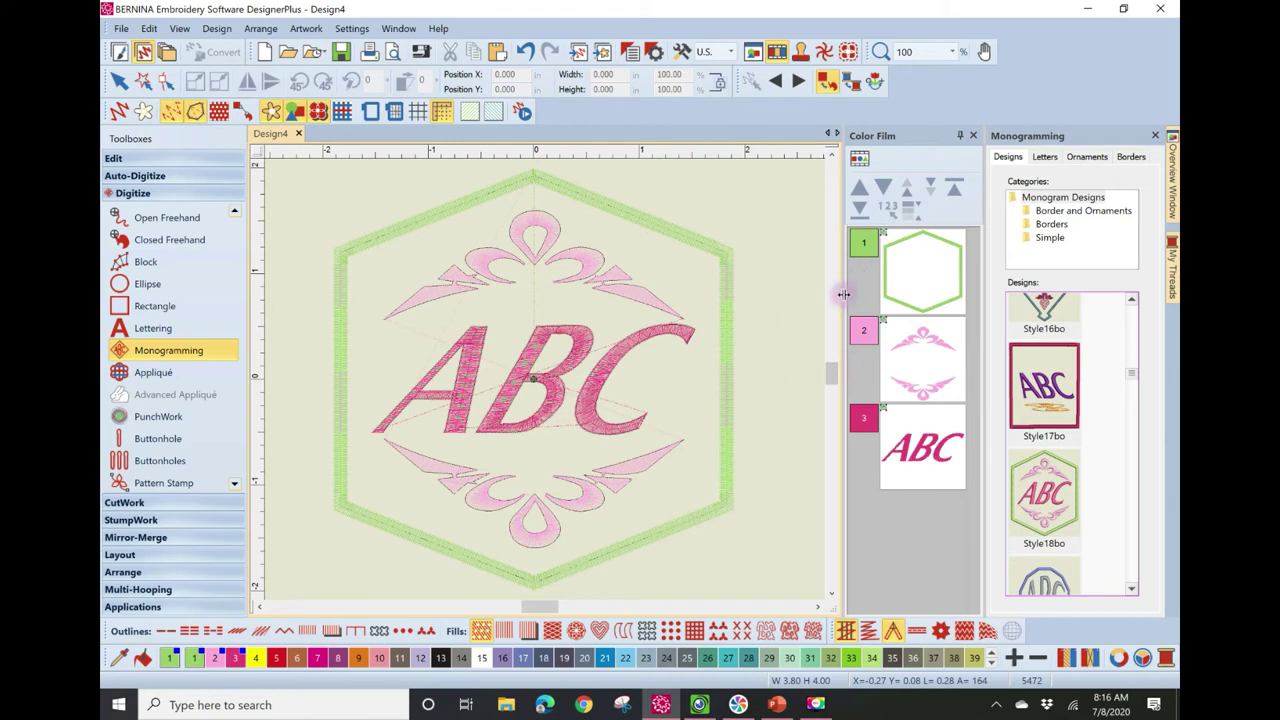
- Replace the monogram letters with AHL and set their font to Medley
left_click(1045, 158)
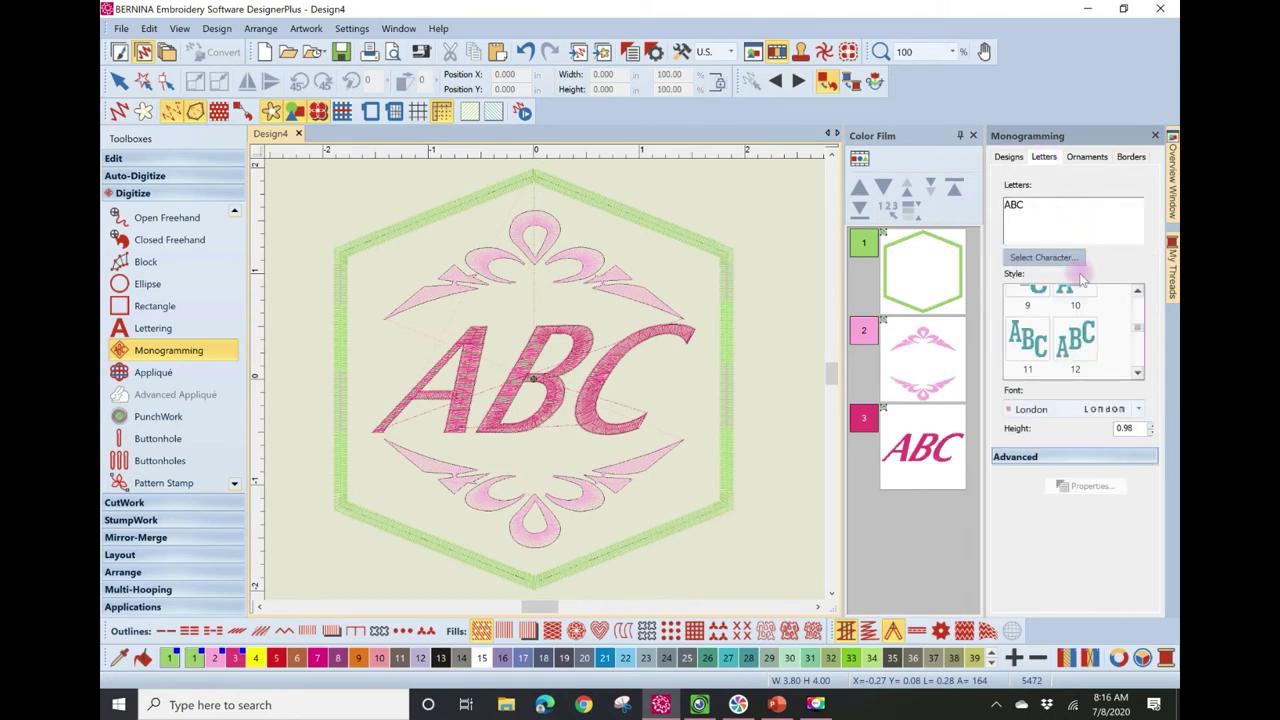
double_click(1047, 203)
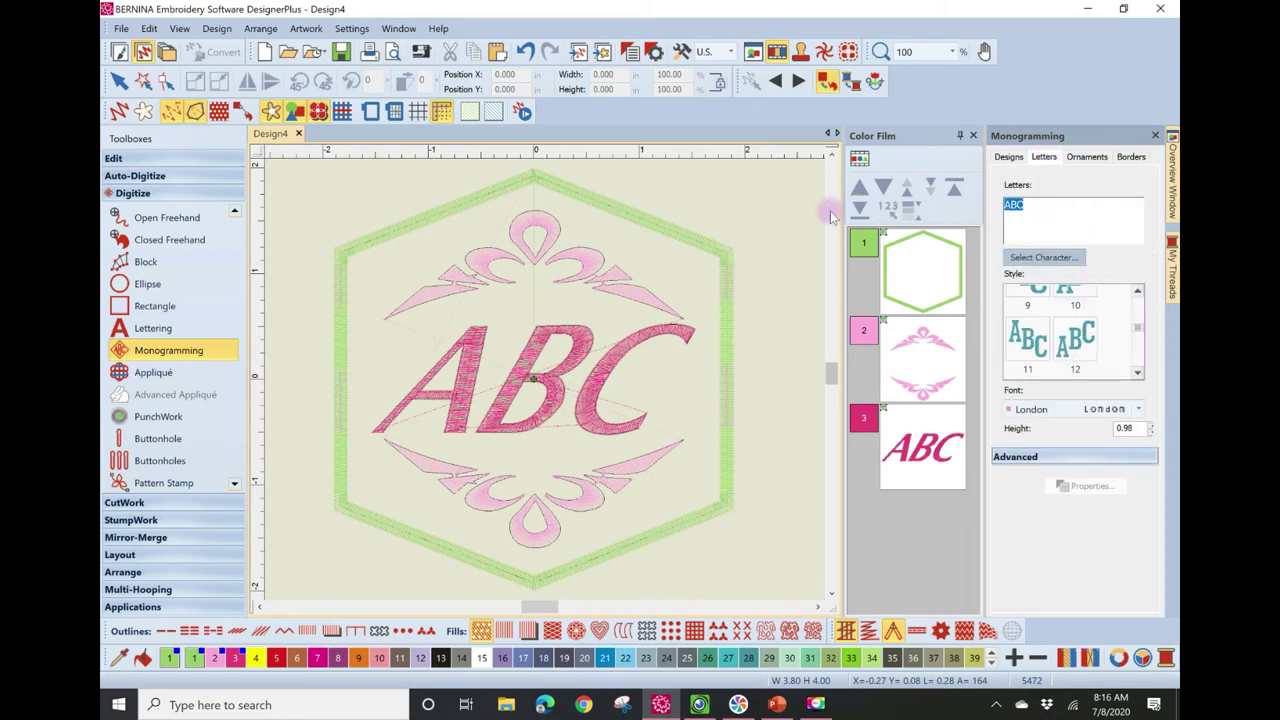
type("AHL")
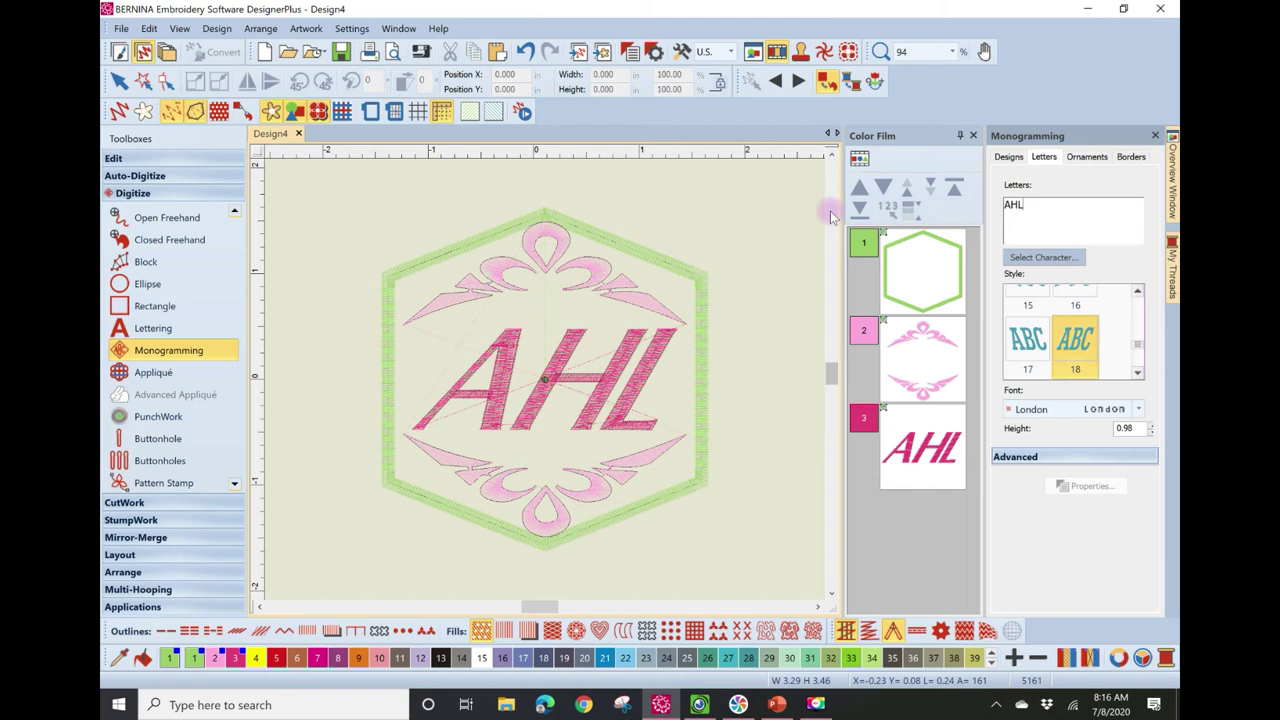
left_click(1110, 415)
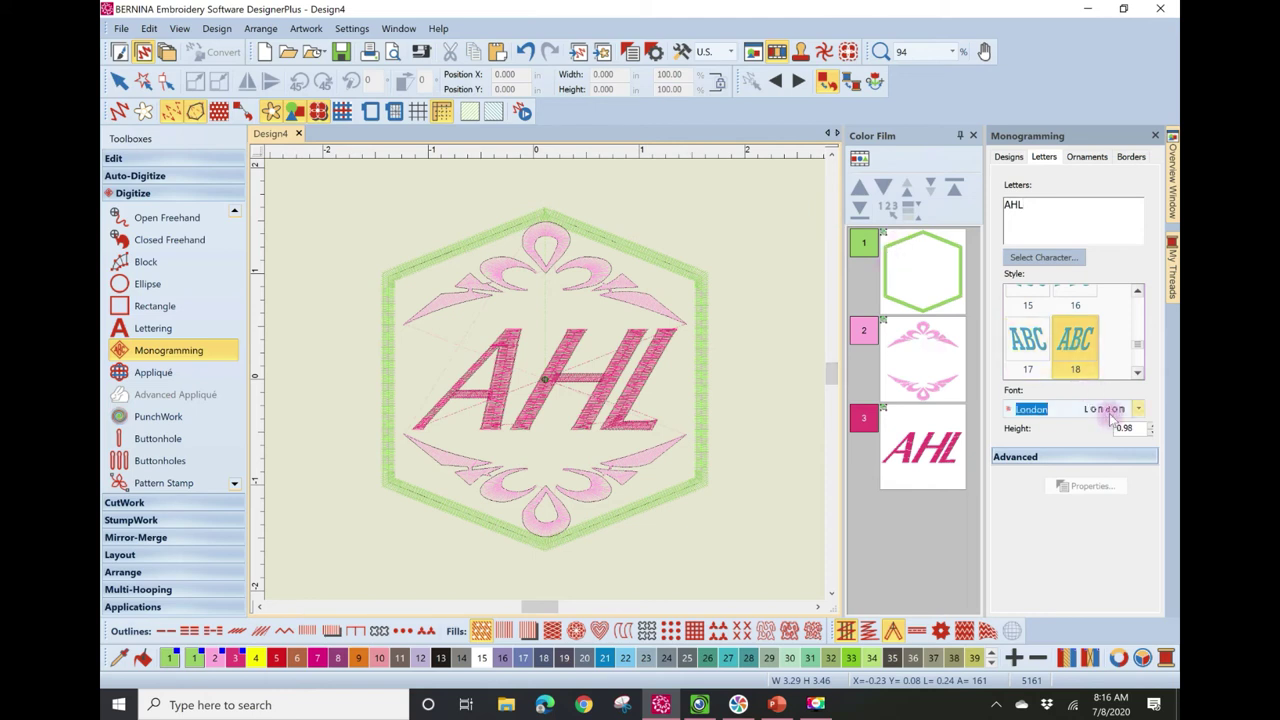
scroll(1110, 415, "down", 2)
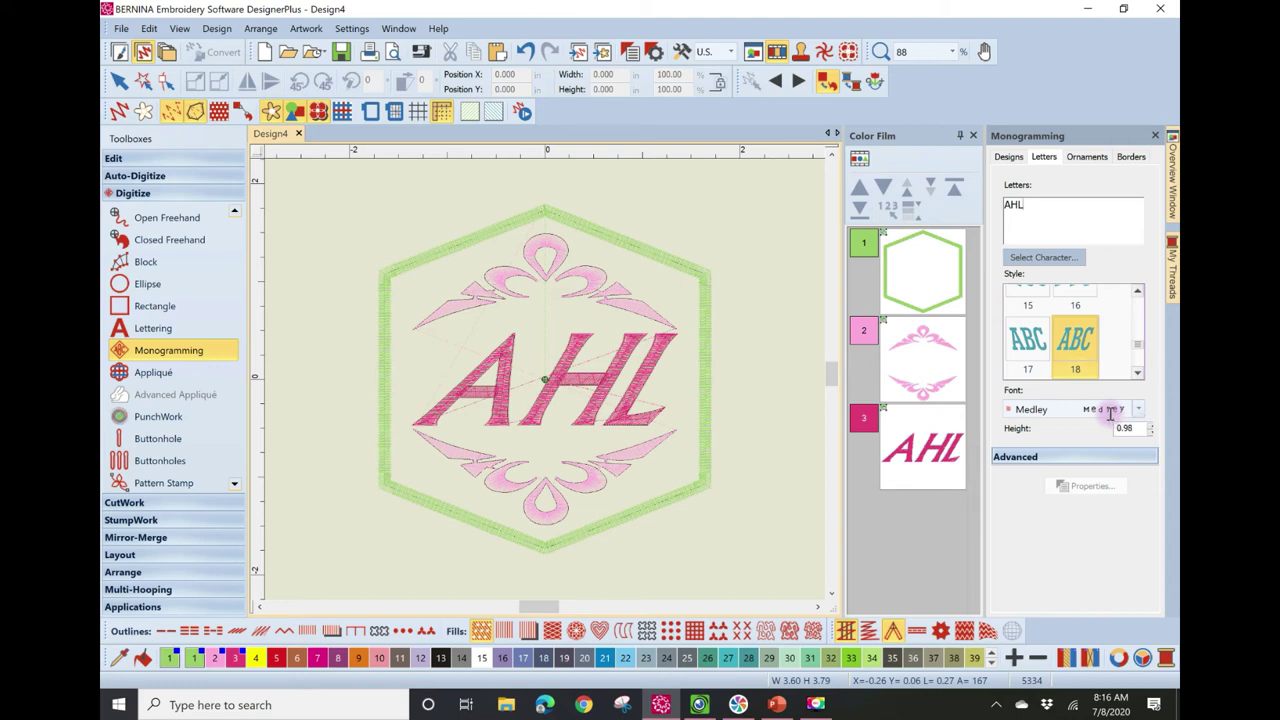
left_click(1110, 413)
left_click(1137, 410)
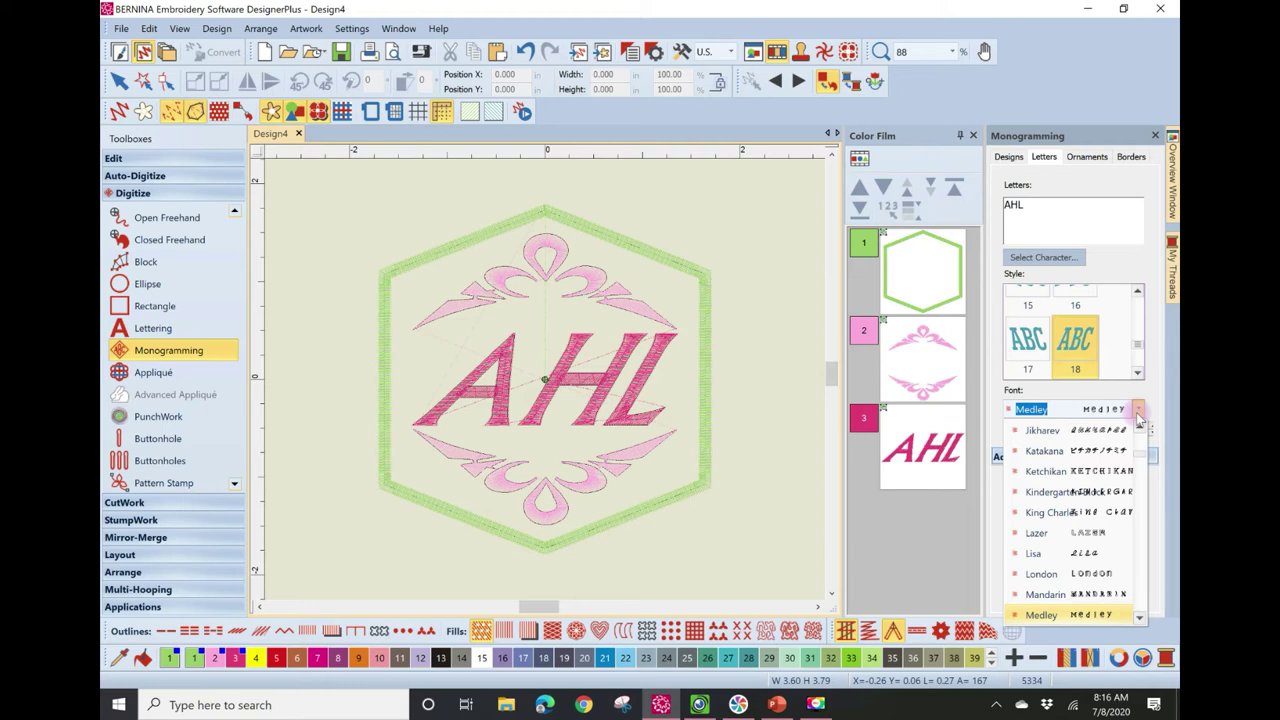
left_click(1137, 410)
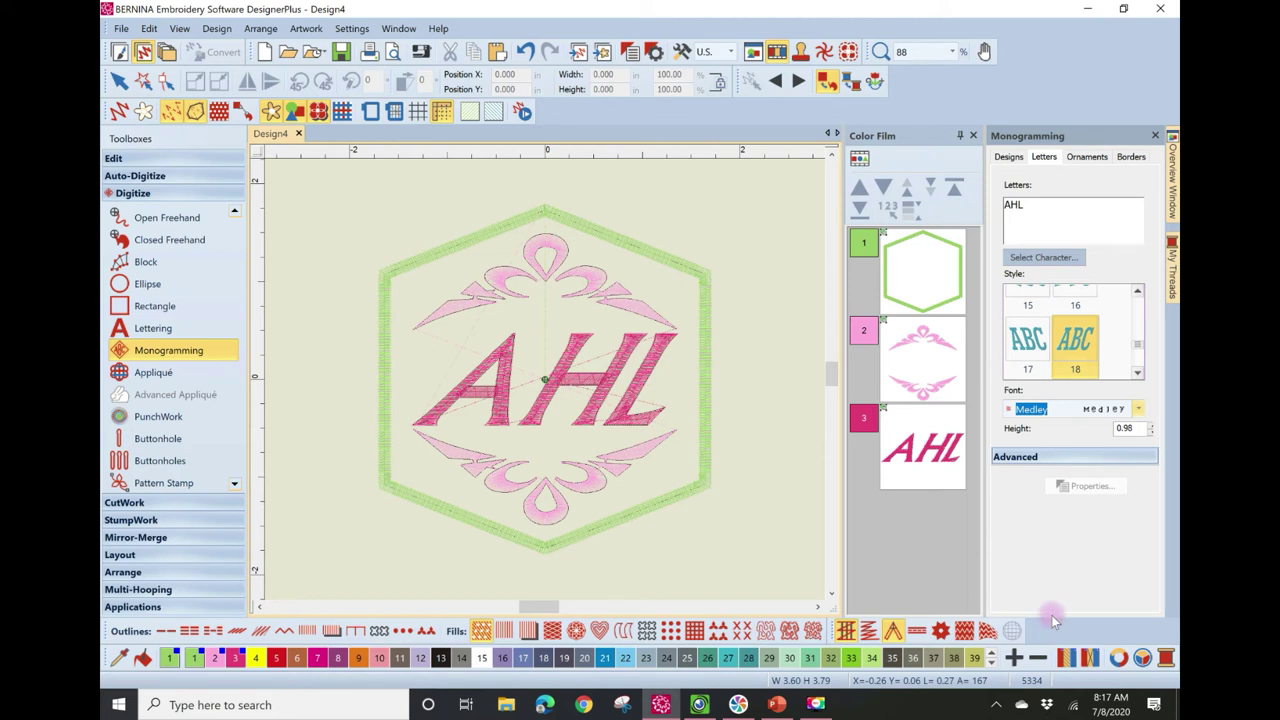
left_click(1142, 686)
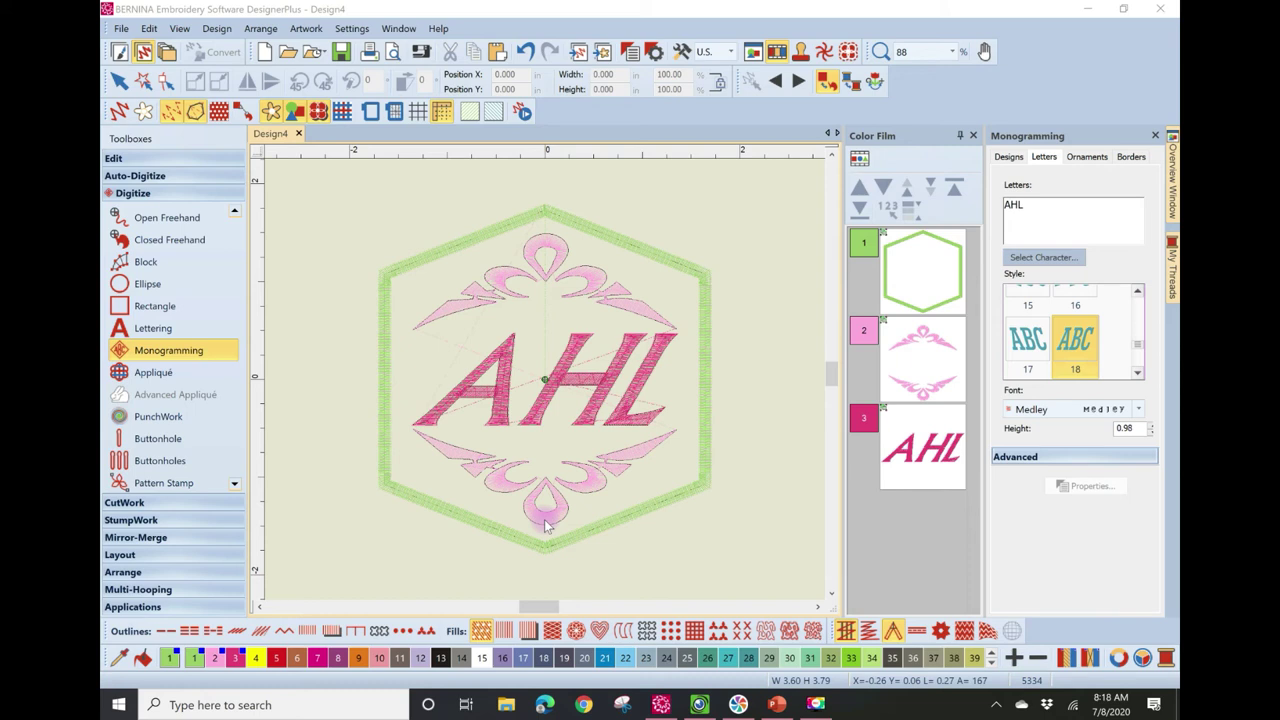
- Replace the monogram's M019a ornament with the NZ943.ART80 design file from the Decorative Accents folder
left_click(1085, 157)
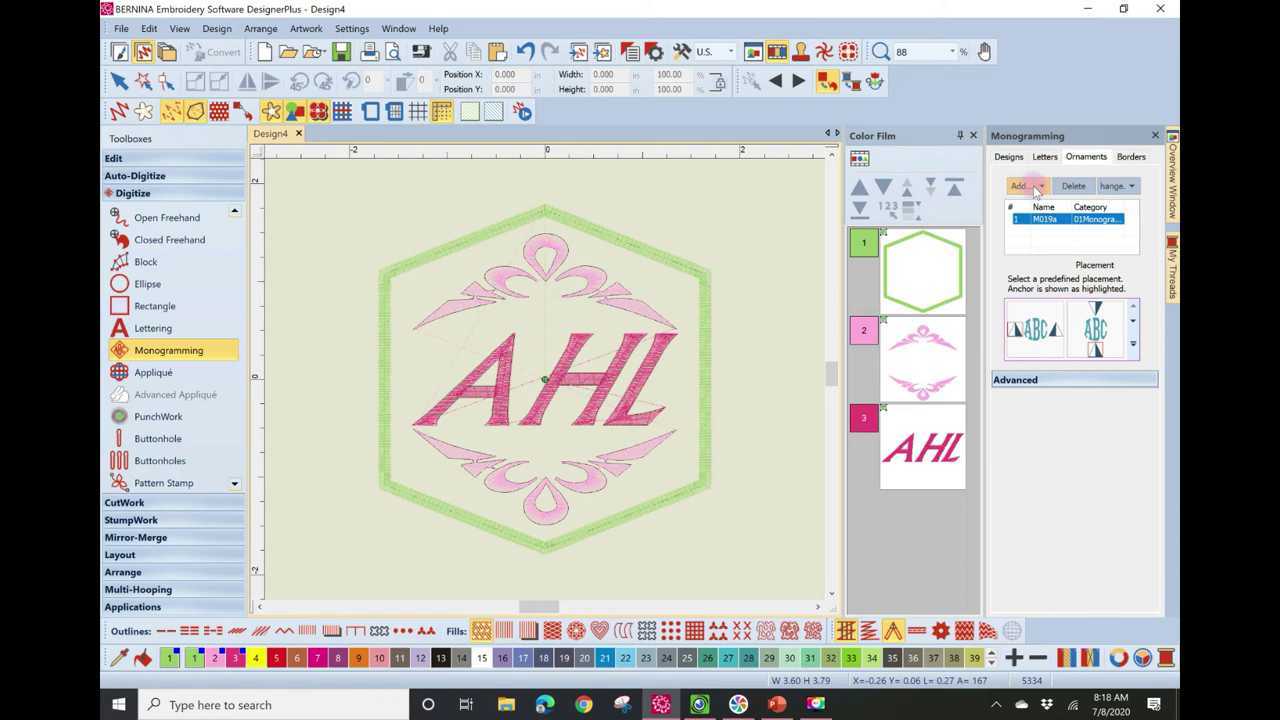
left_click(1114, 187)
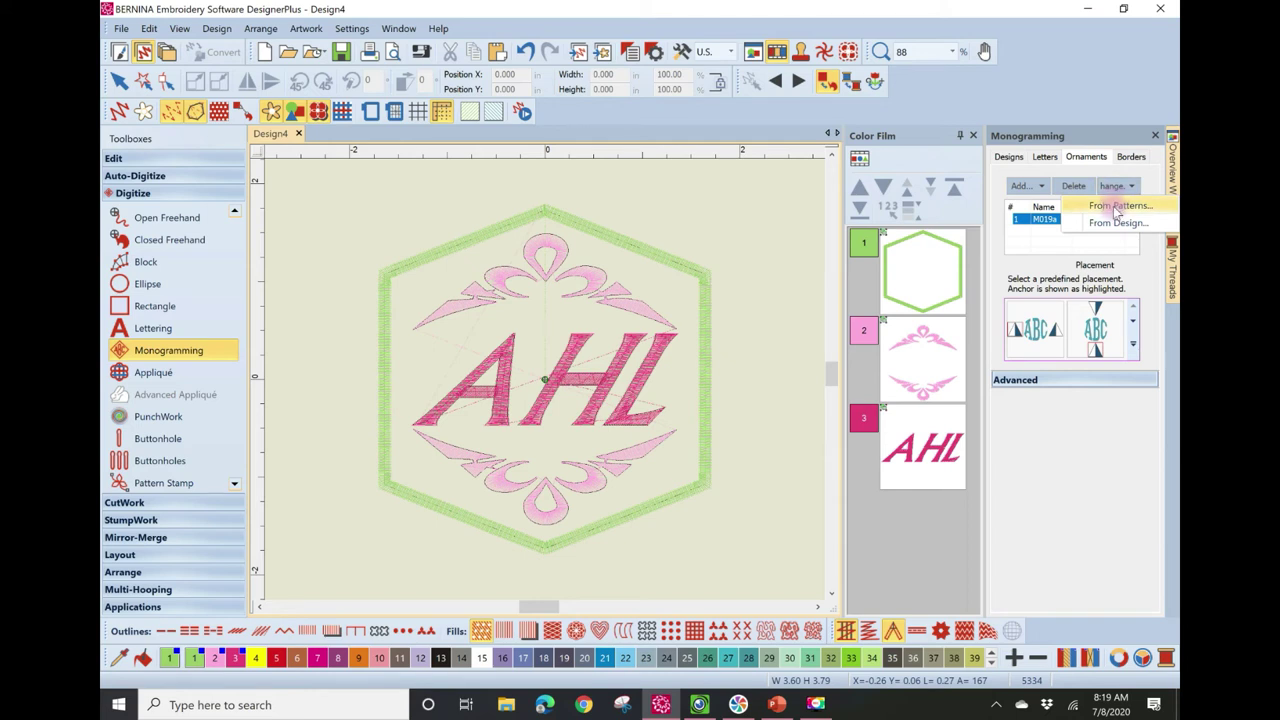
left_click(1118, 223)
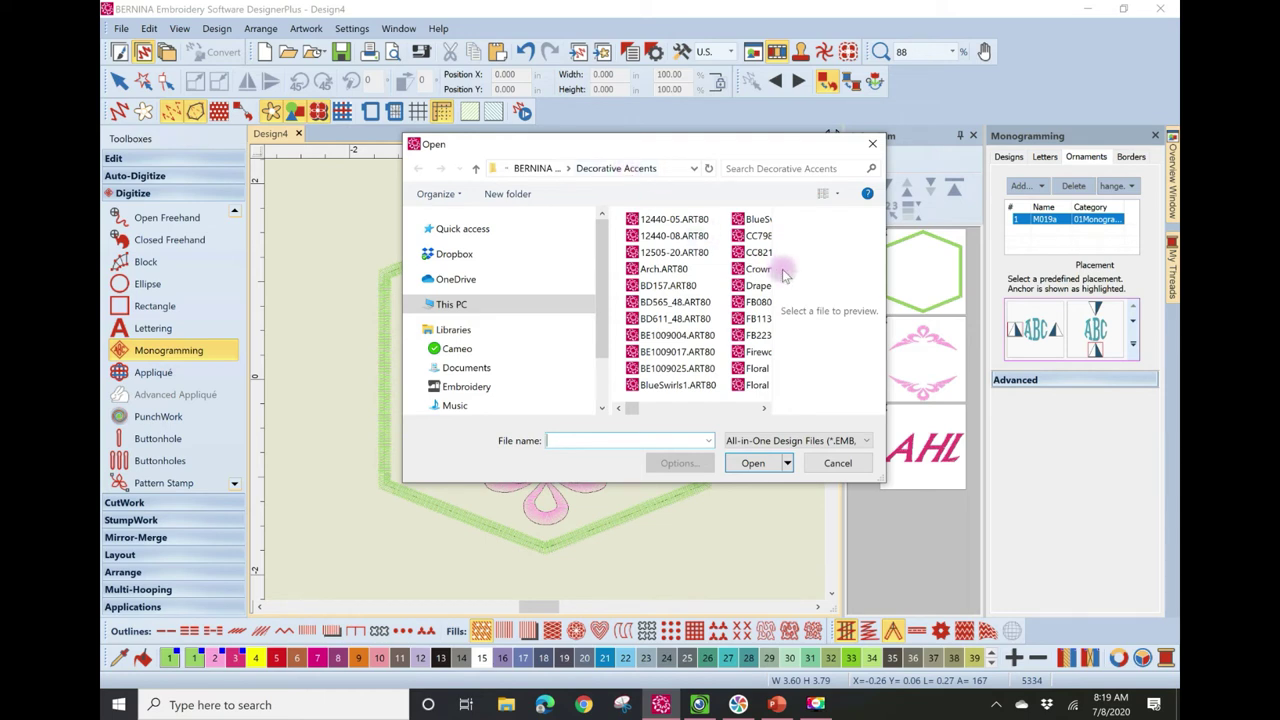
left_click(763, 408)
left_click_drag(763, 408, 763, 408)
left_click(675, 335)
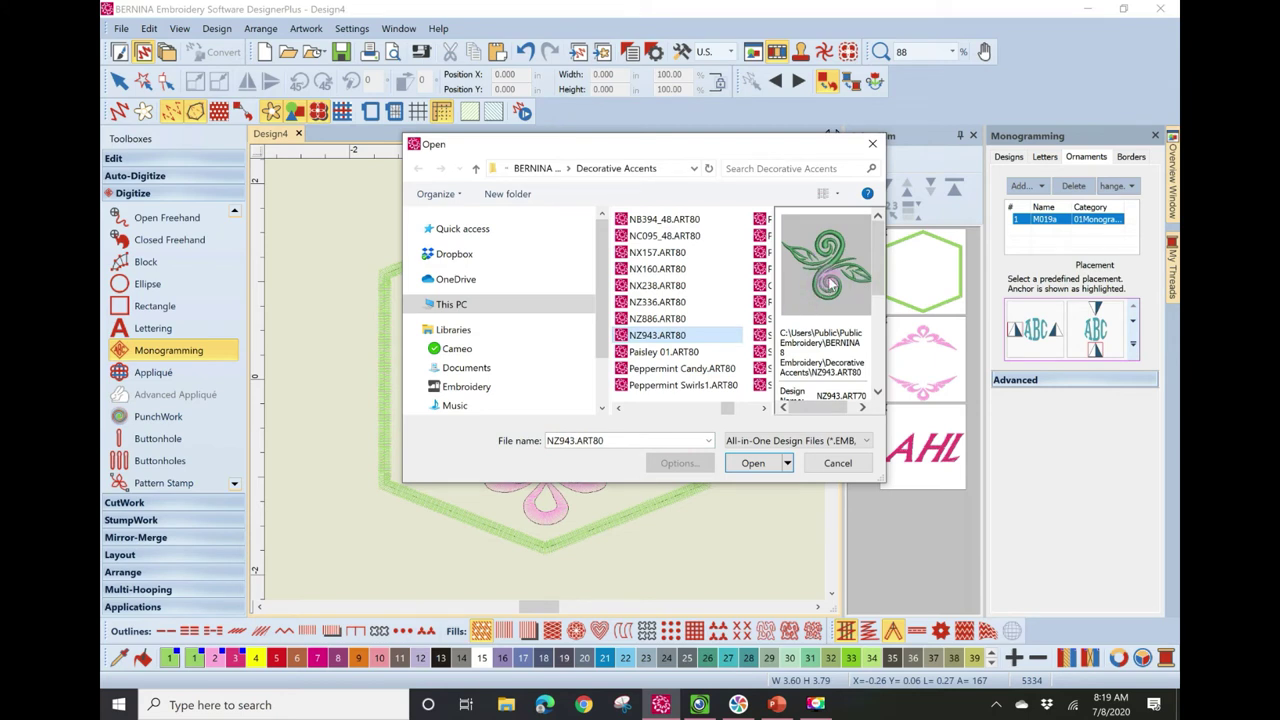
left_click(755, 467)
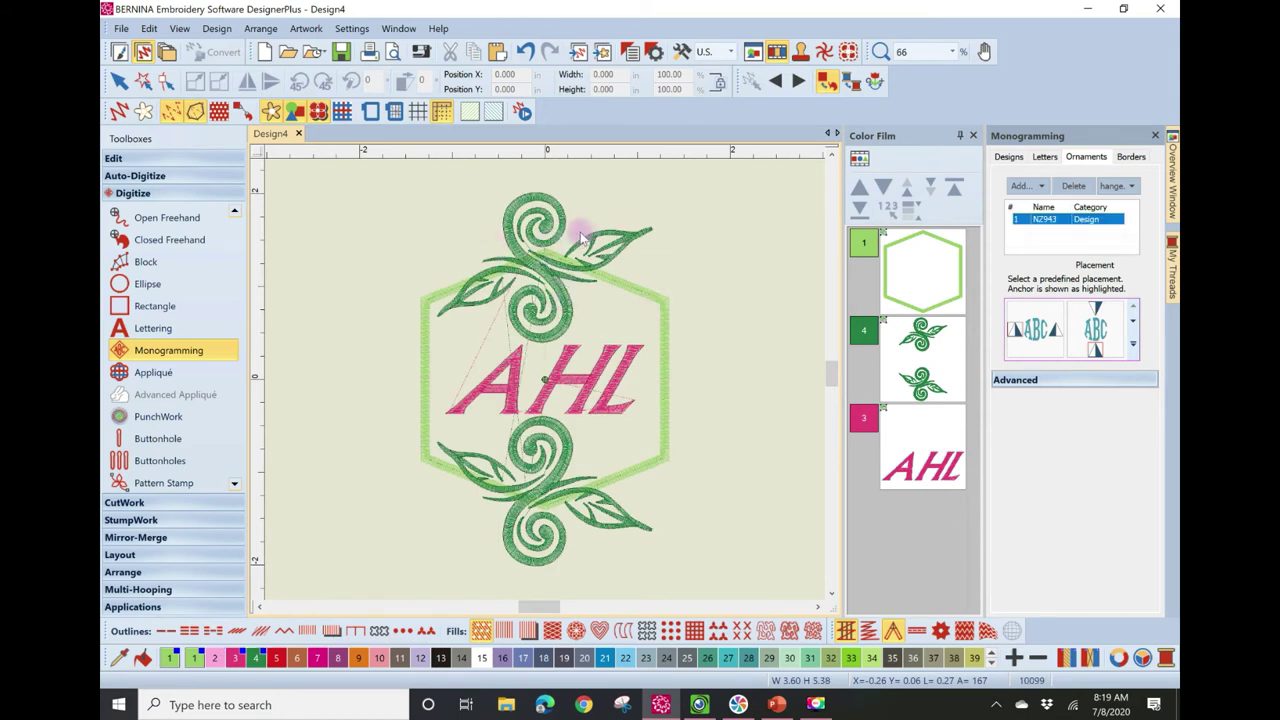
- Recolor both leafy swirl ornaments from green to the purple palette color 8
left_click(552, 284)
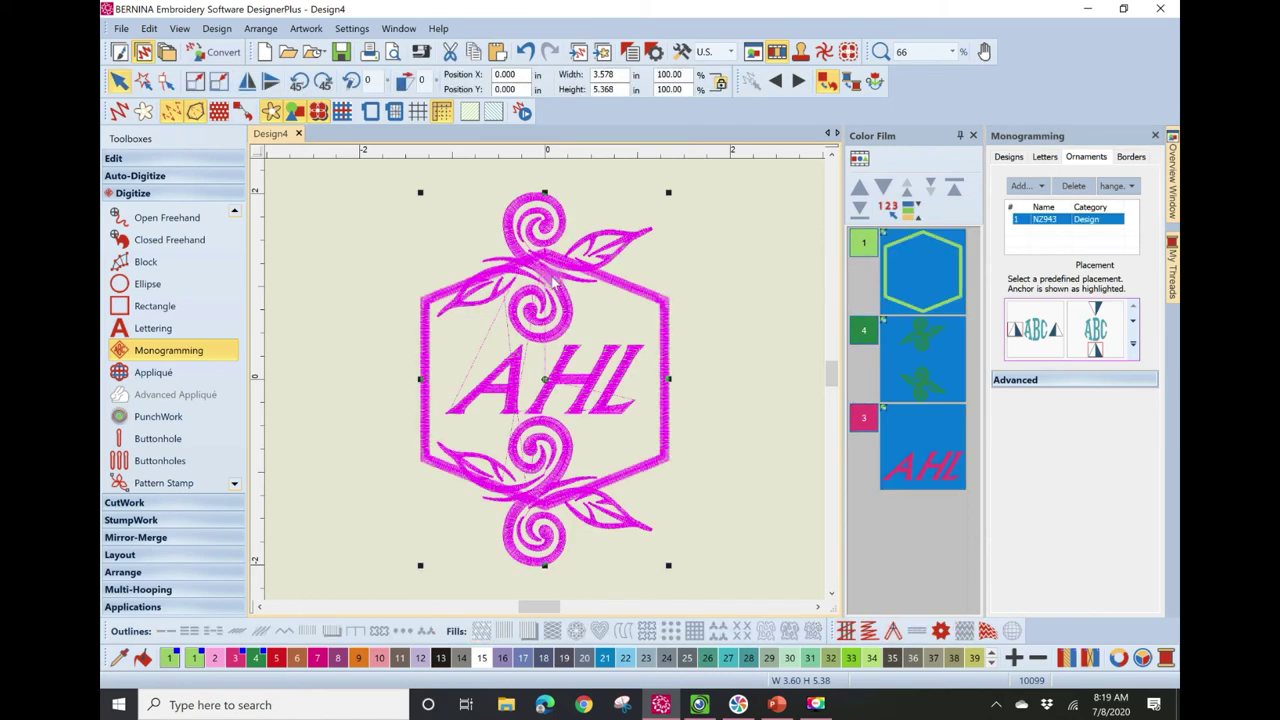
left_click(777, 255)
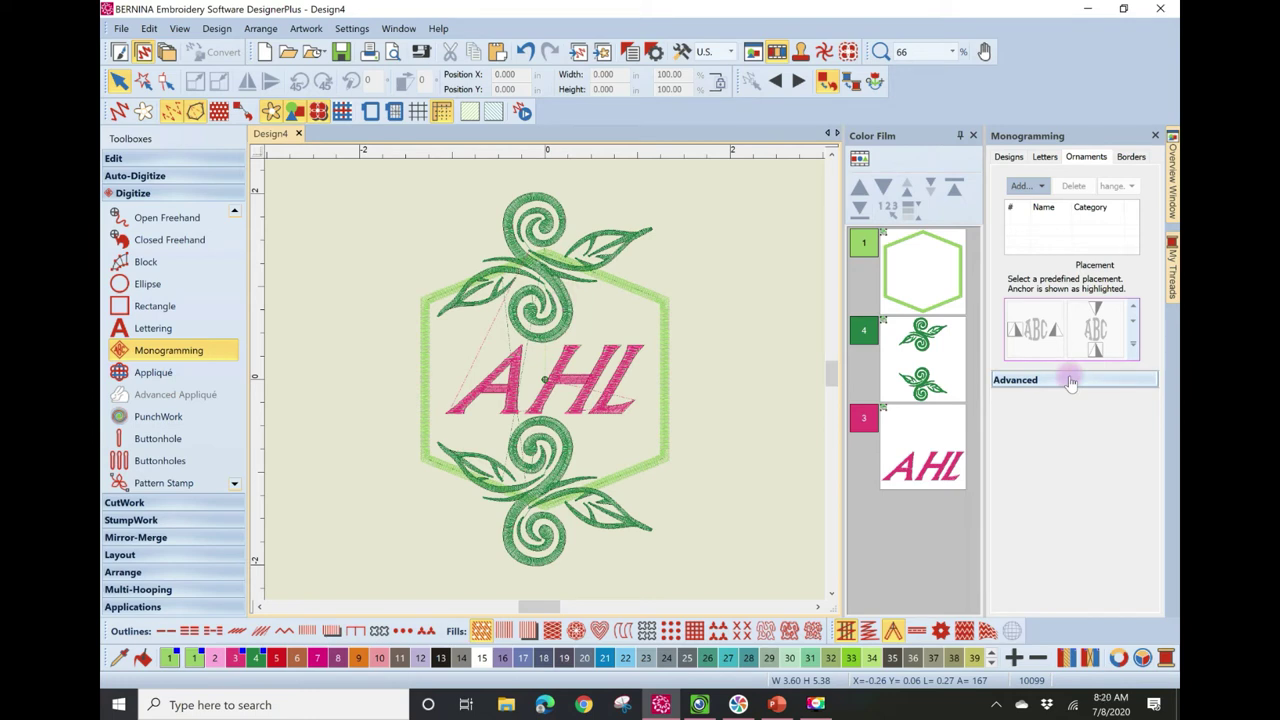
left_click(560, 292)
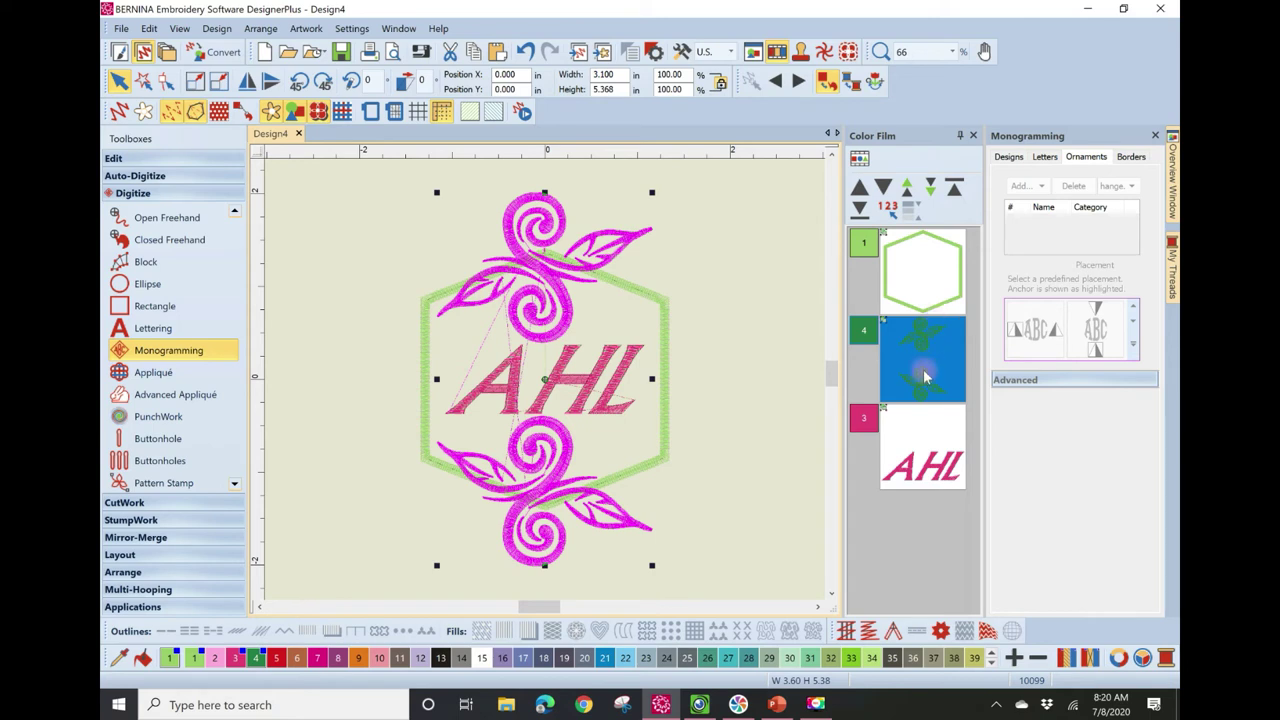
left_click(339, 658)
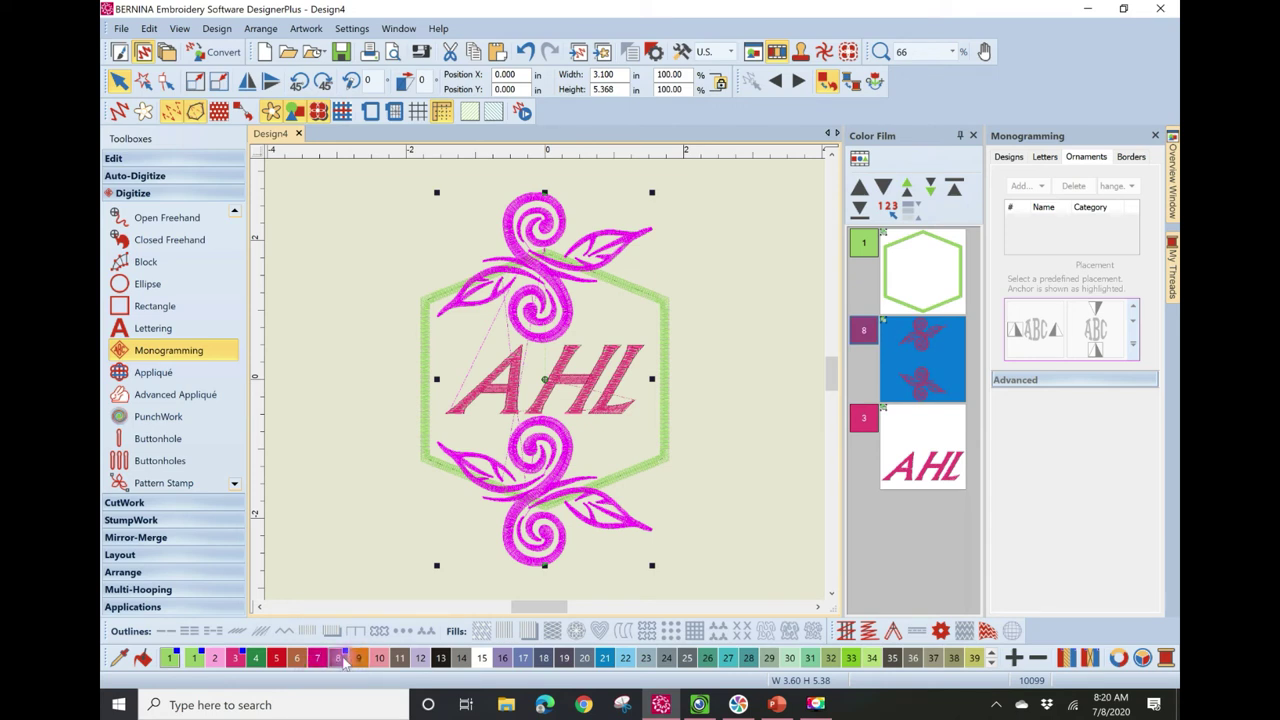
left_click(353, 497)
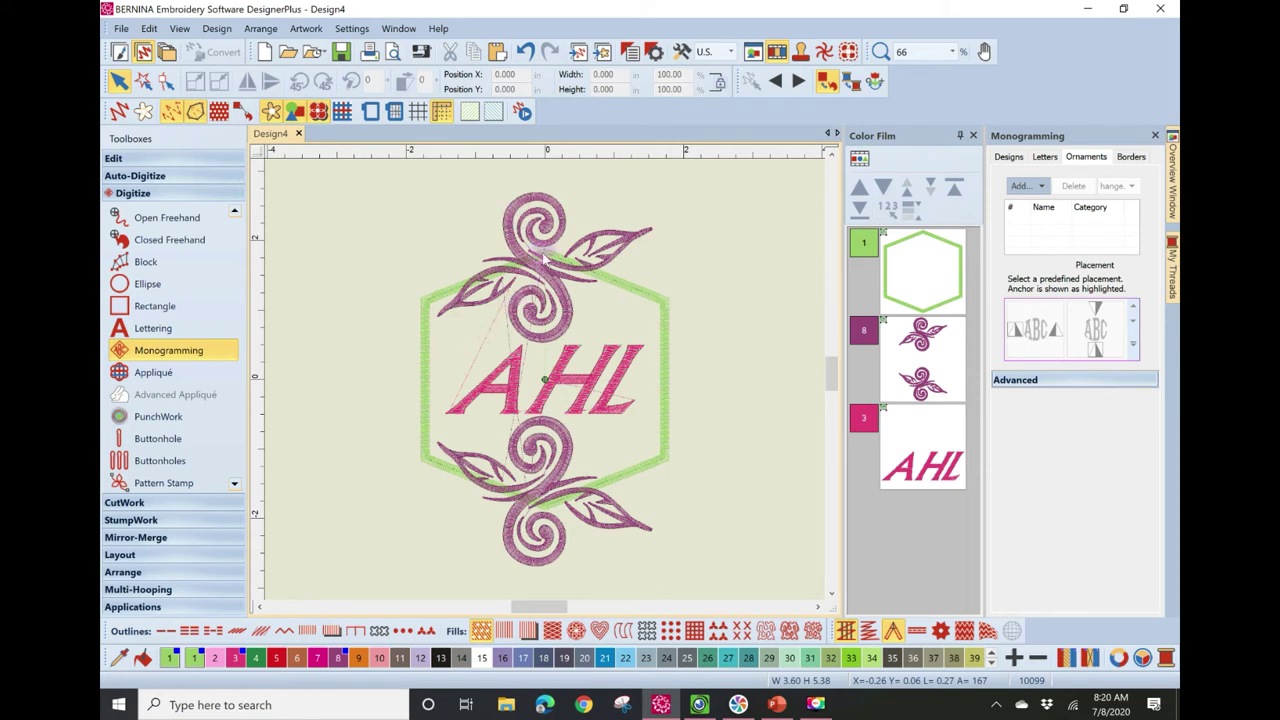
- Set the anchor ornament's width to 1.5 in using the monogram's advanced ornament settings
left_click(1040, 380)
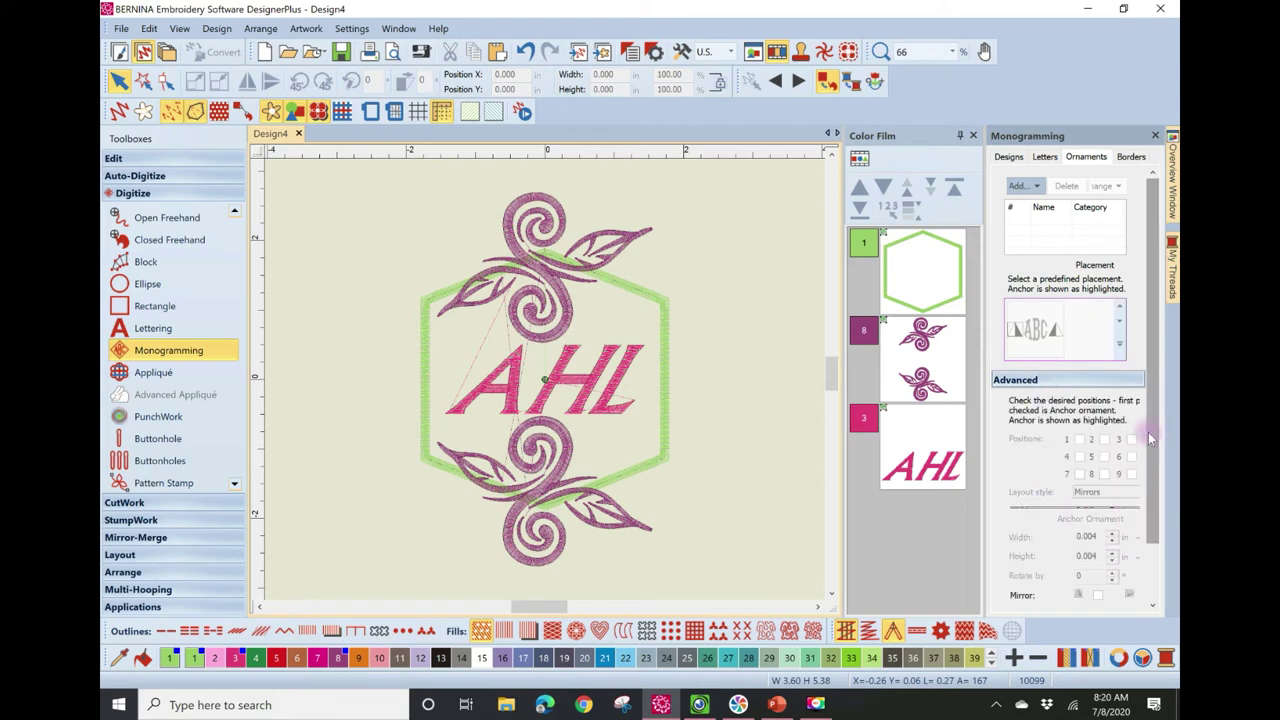
left_click(567, 303)
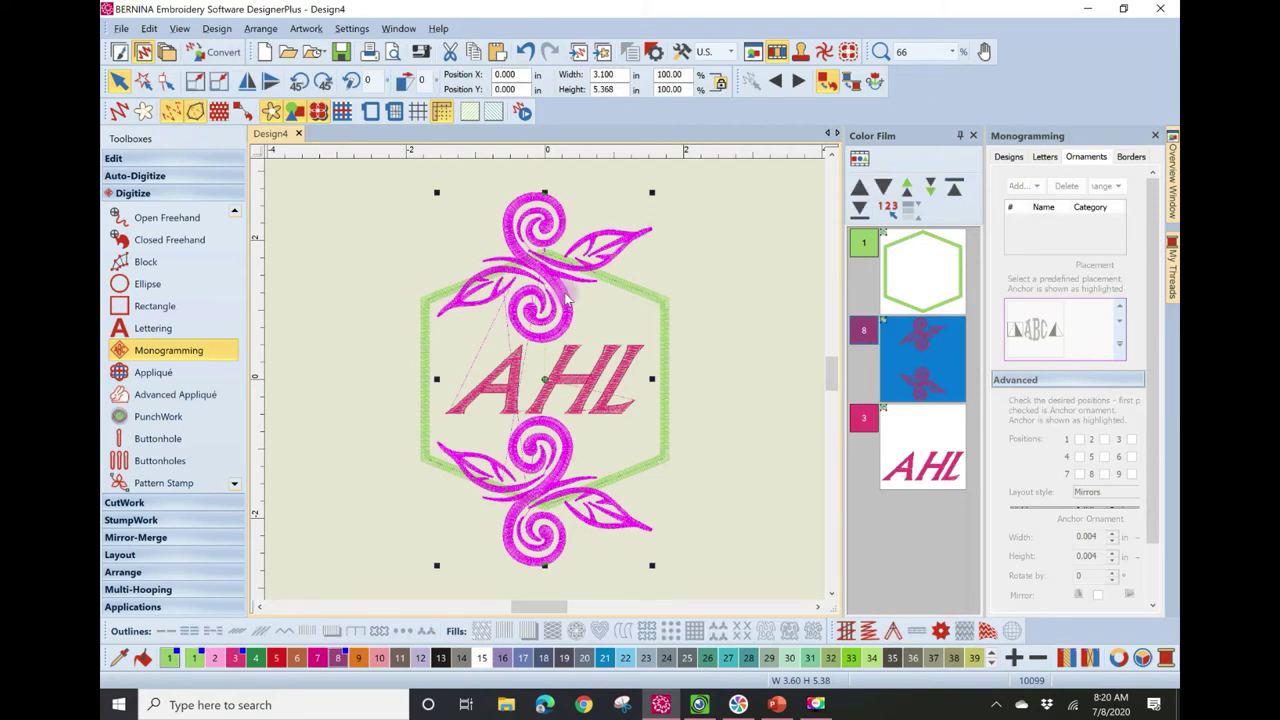
left_click(723, 192)
left_click(548, 262)
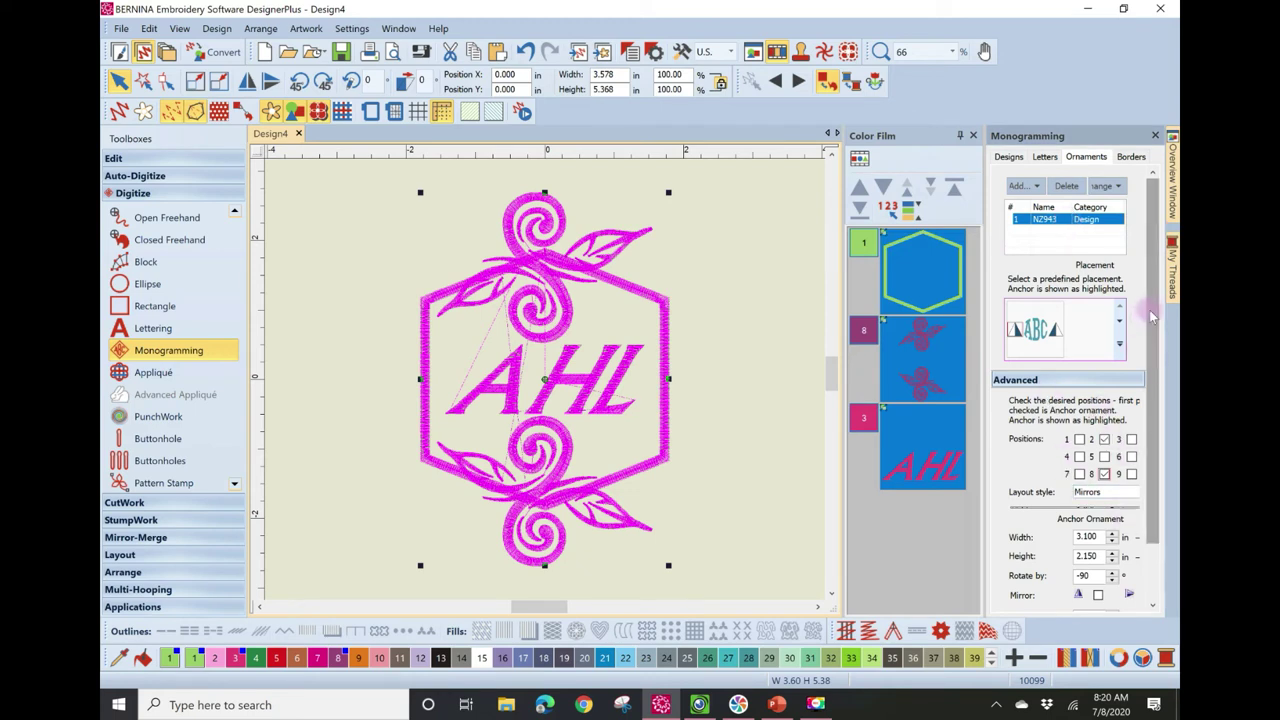
scroll(1147, 322, "down", 2)
left_click(1088, 488)
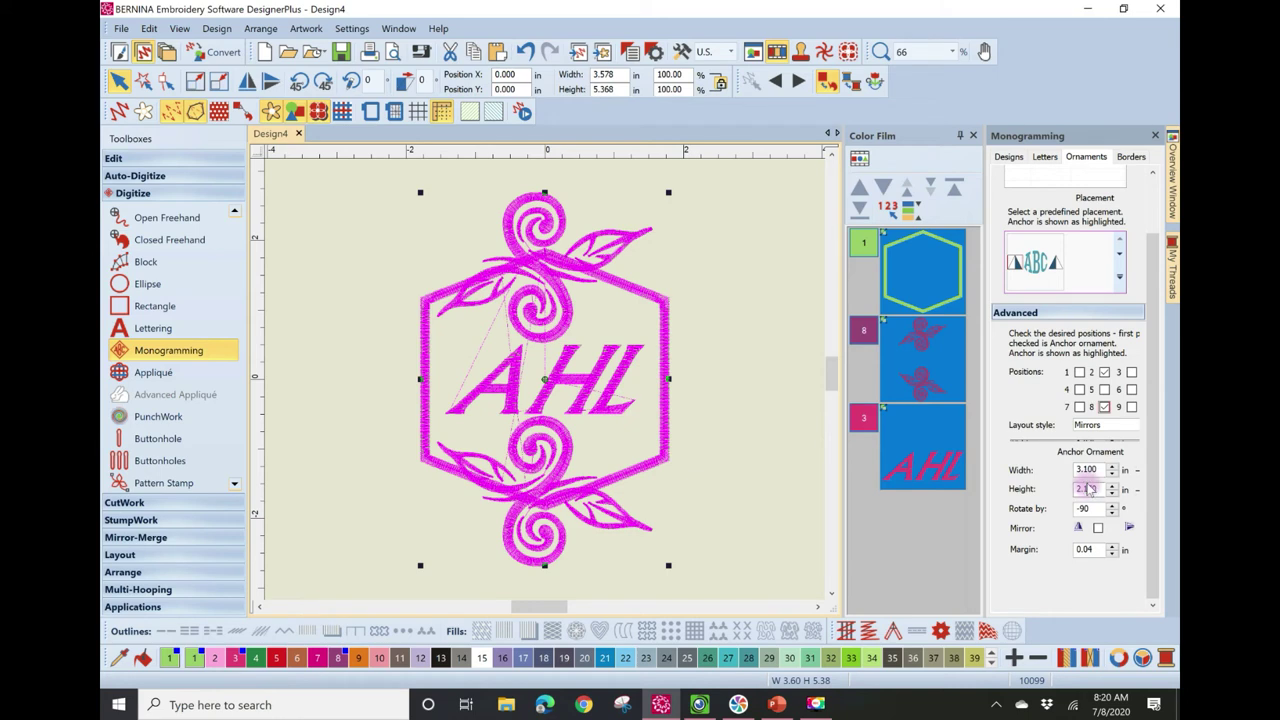
left_click(1100, 469)
double_click(1100, 469)
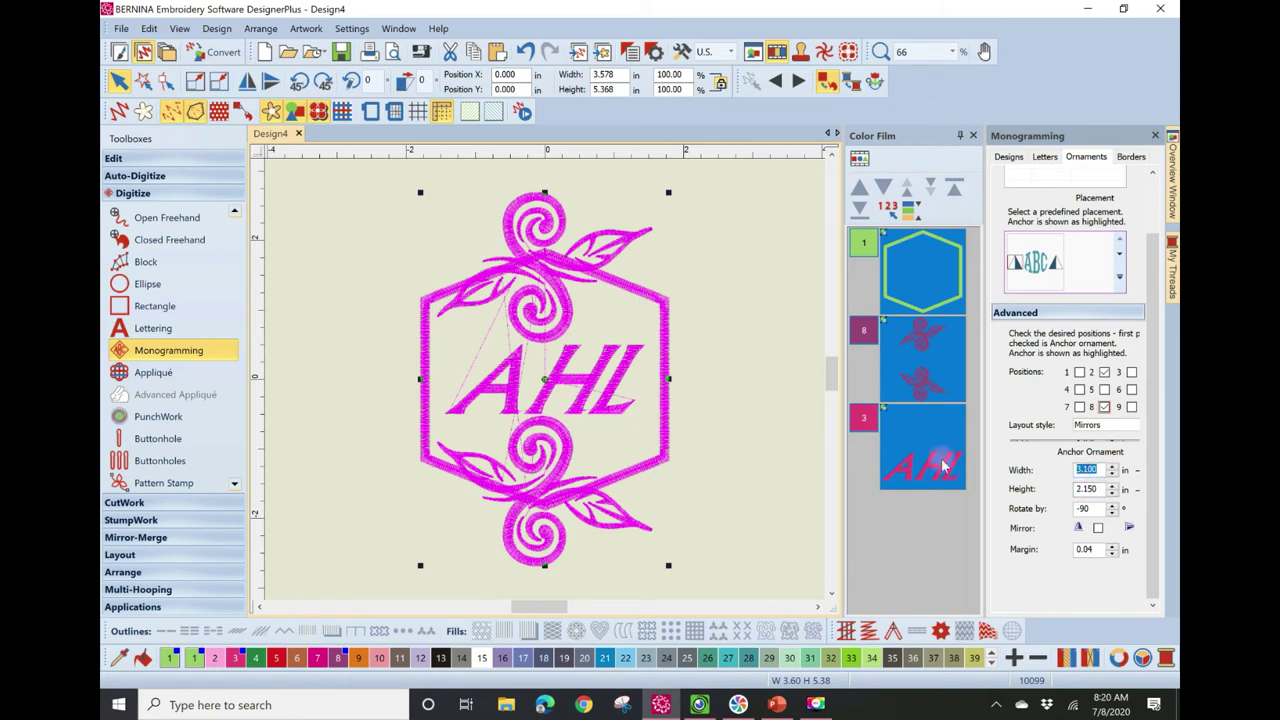
type("1.5")
key("Tab")
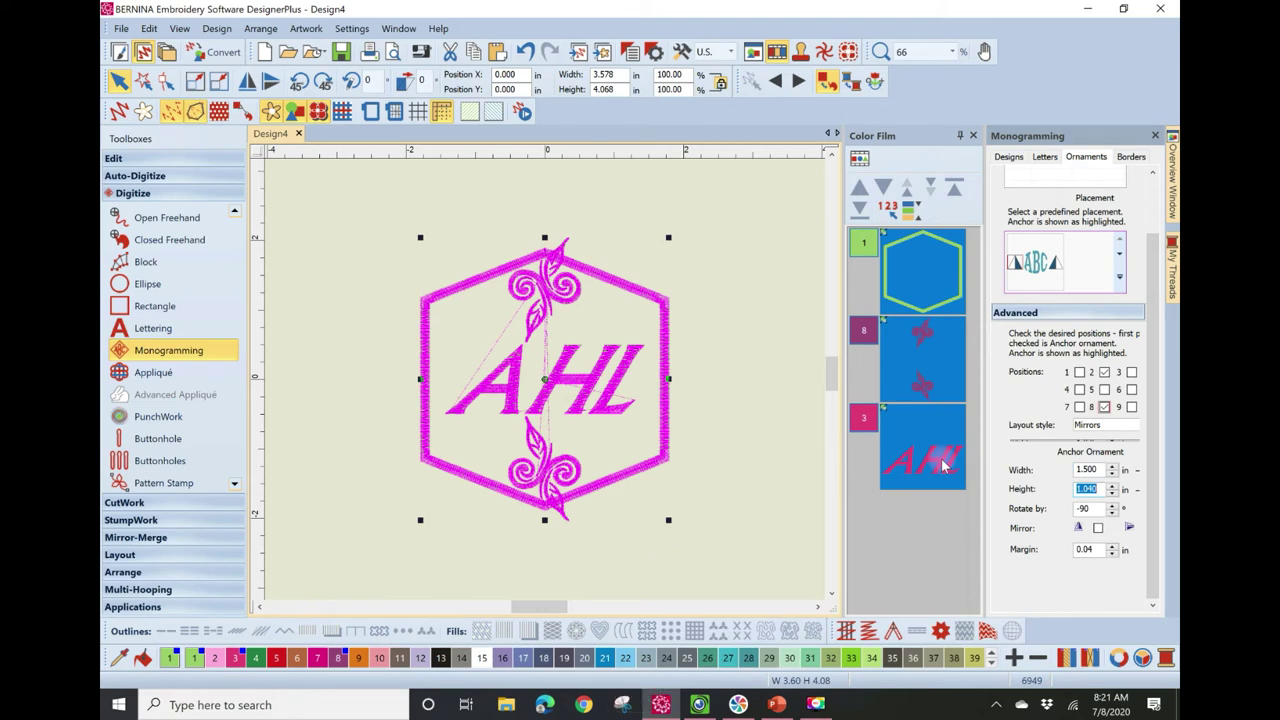
left_click(780, 405)
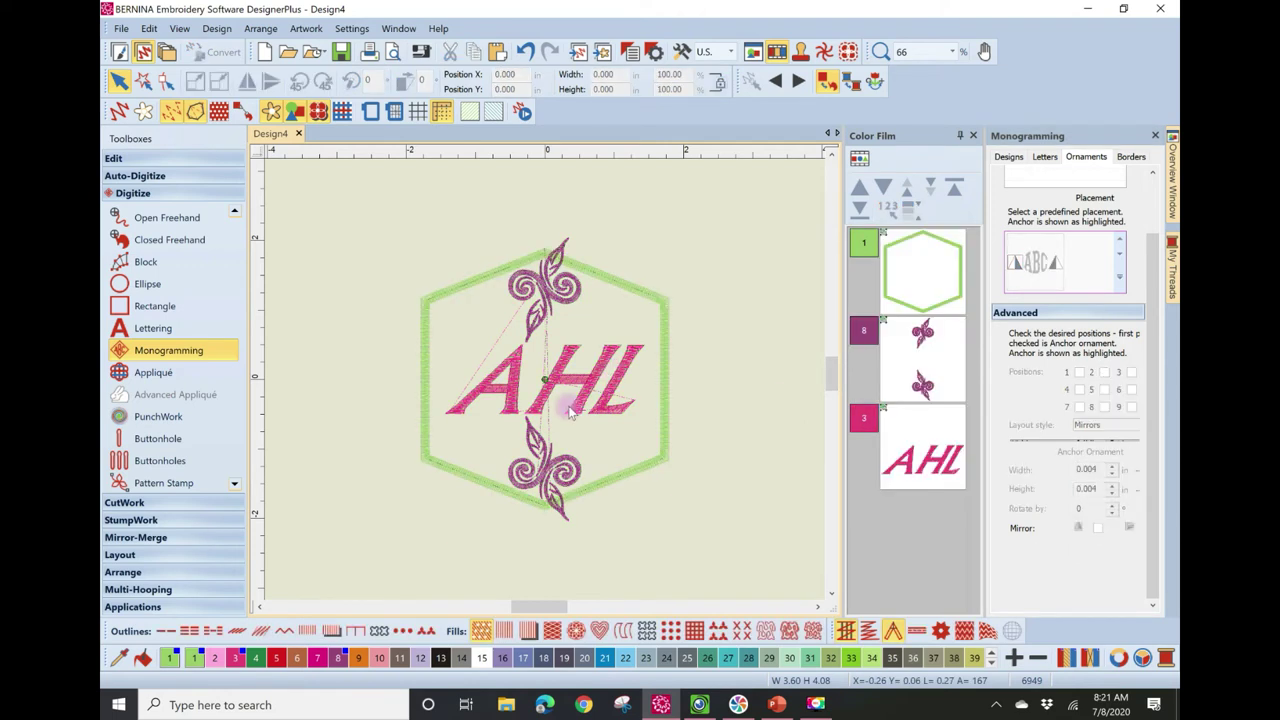
- Select the whole monogram and set the ornament layout style to Cycle
left_click(590, 398)
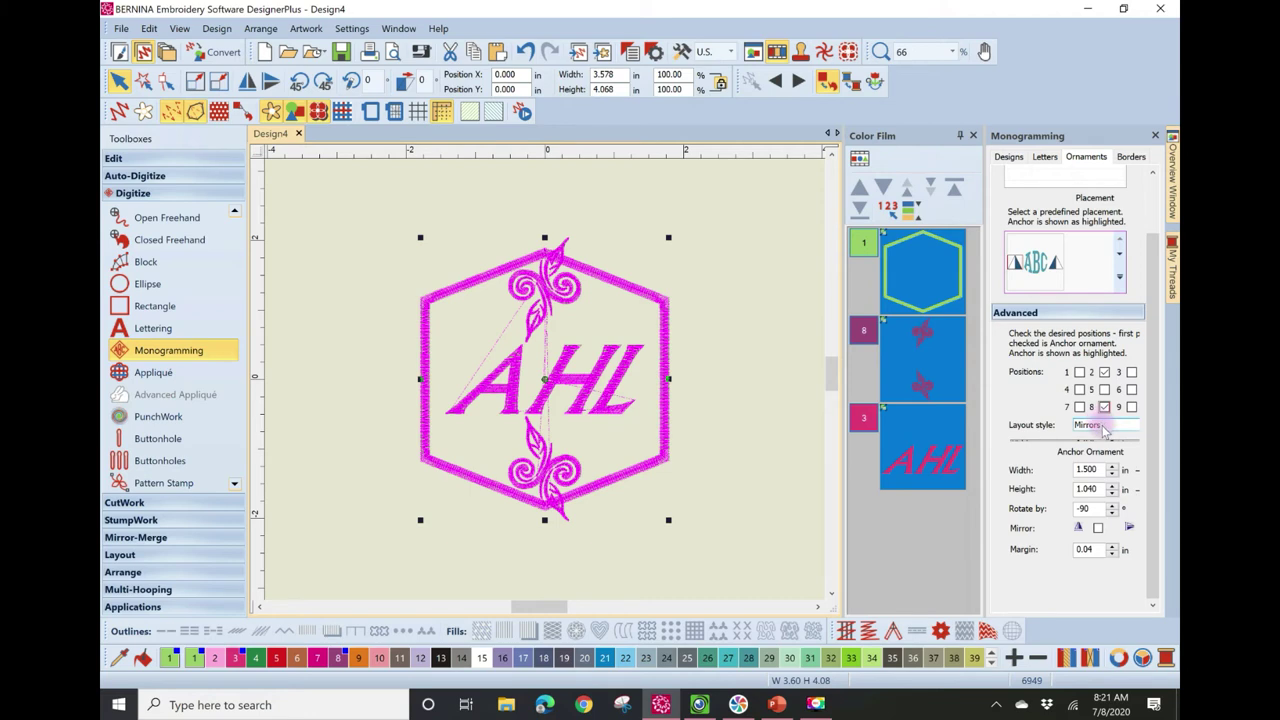
left_click(1104, 428)
left_click(1105, 454)
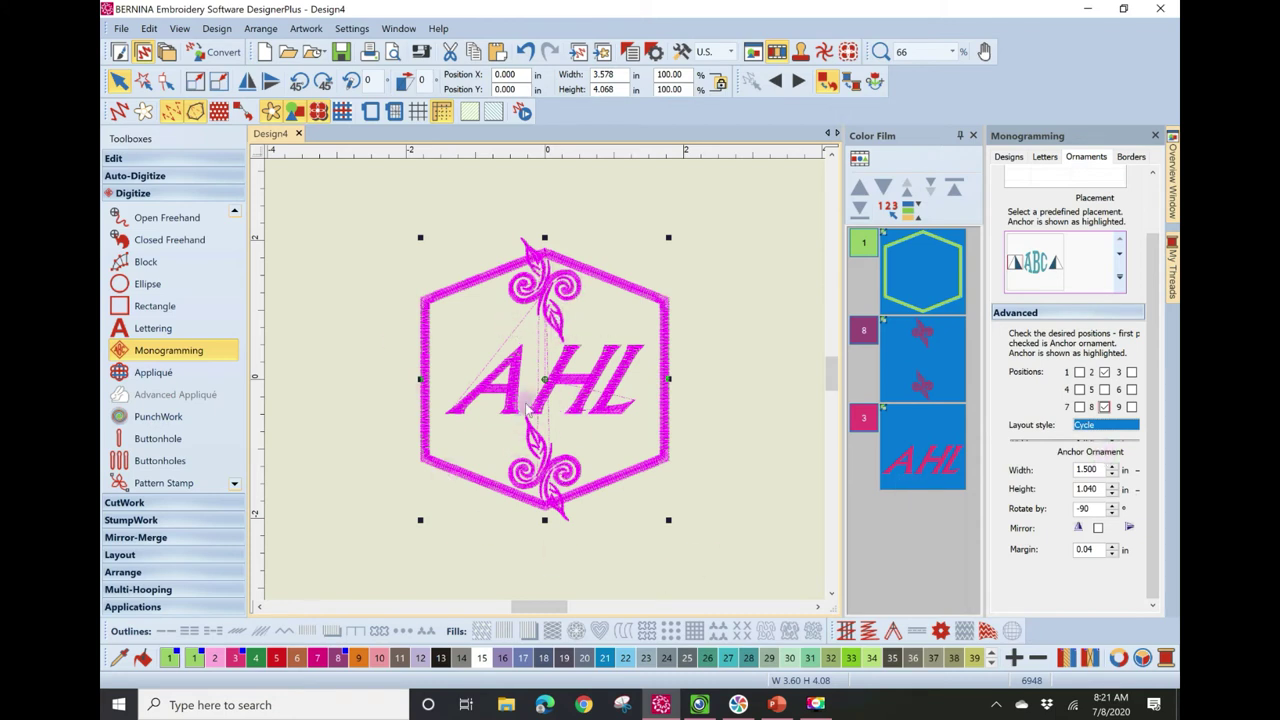
- Undo the ornament layout and width changes, and restore the 1.5 in width and Cycle layout style
left_click(523, 52)
left_click(521, 53)
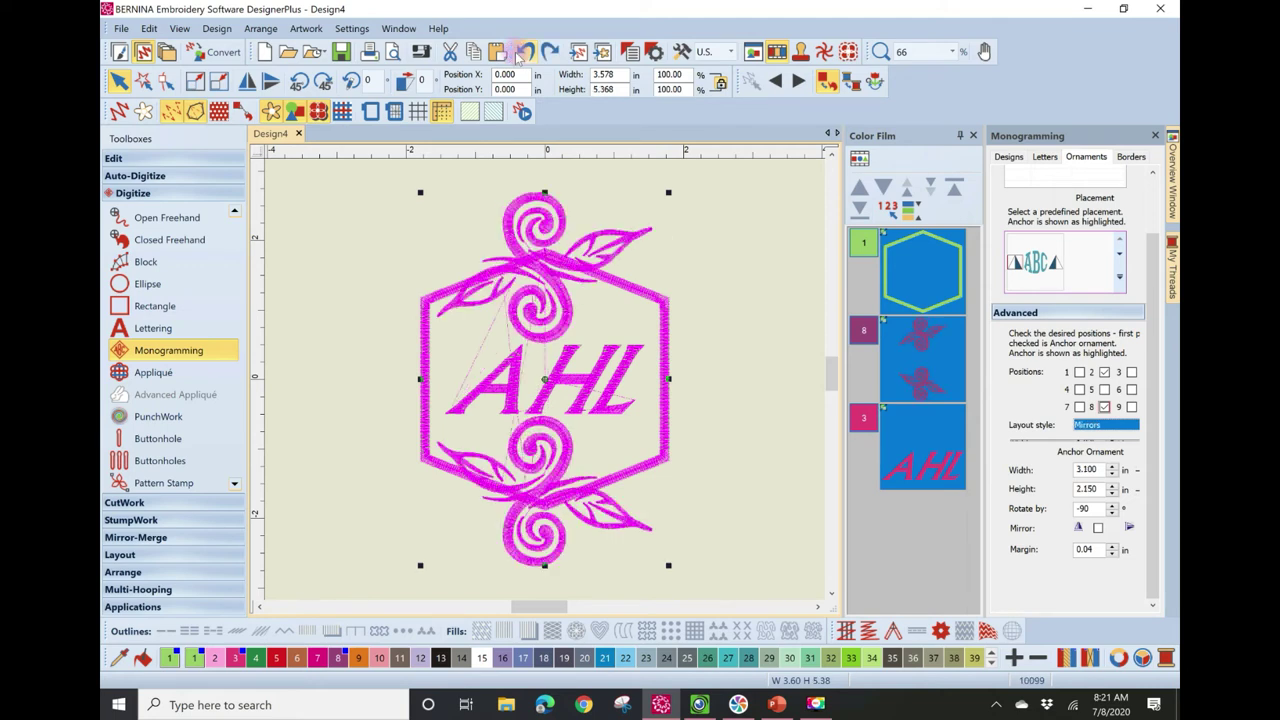
left_click(550, 52)
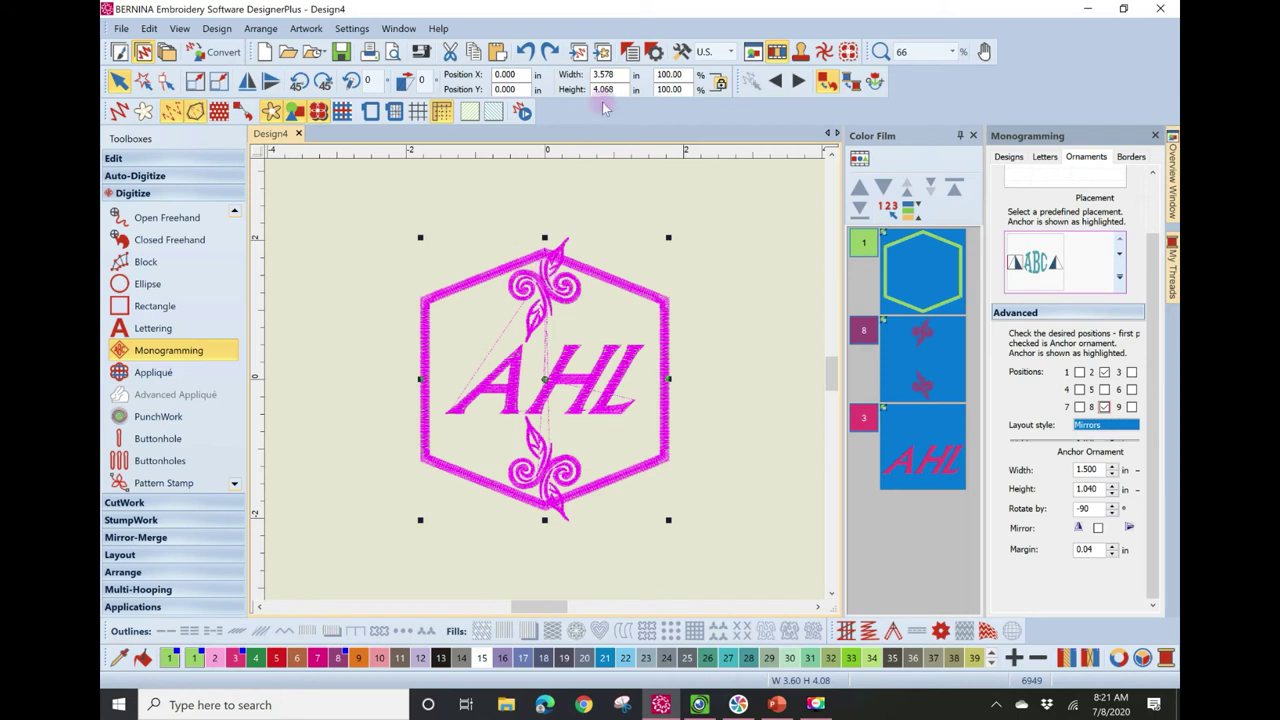
left_click(1090, 426)
left_click(1090, 456)
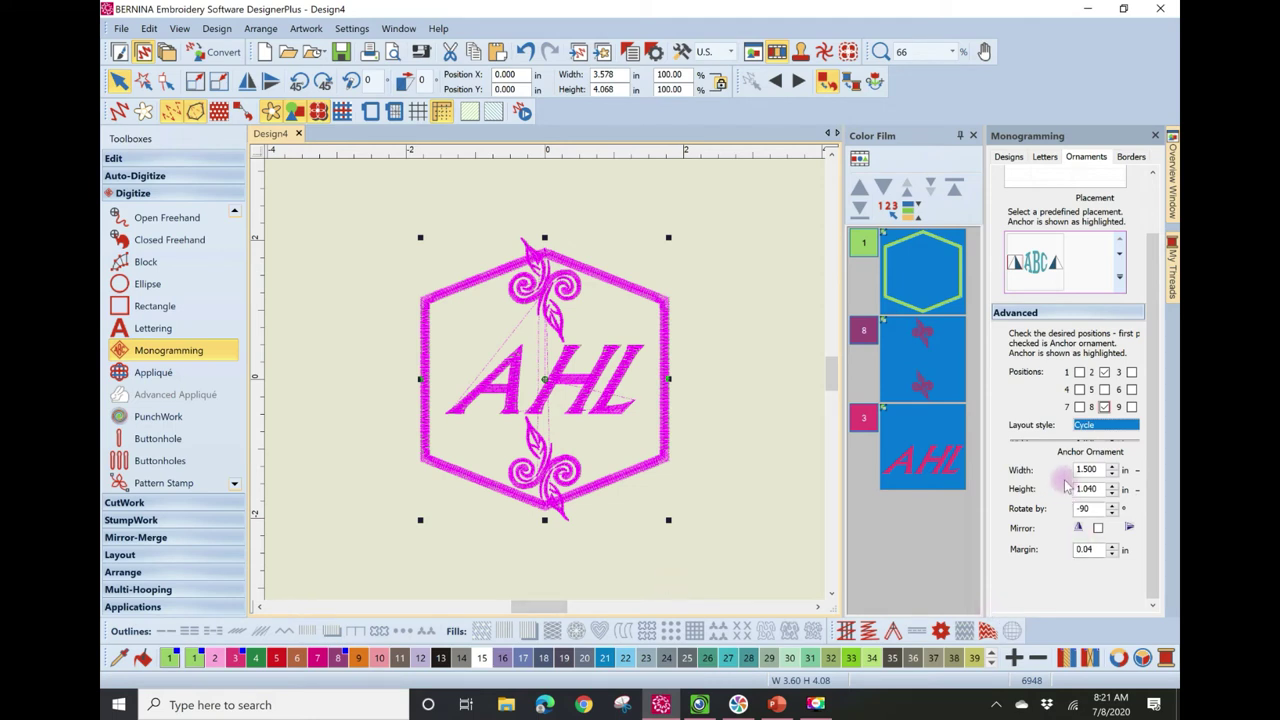
- Set the anchor ornament's rotation to 65 degrees
left_click(1096, 510)
type("65")
key("Tab")
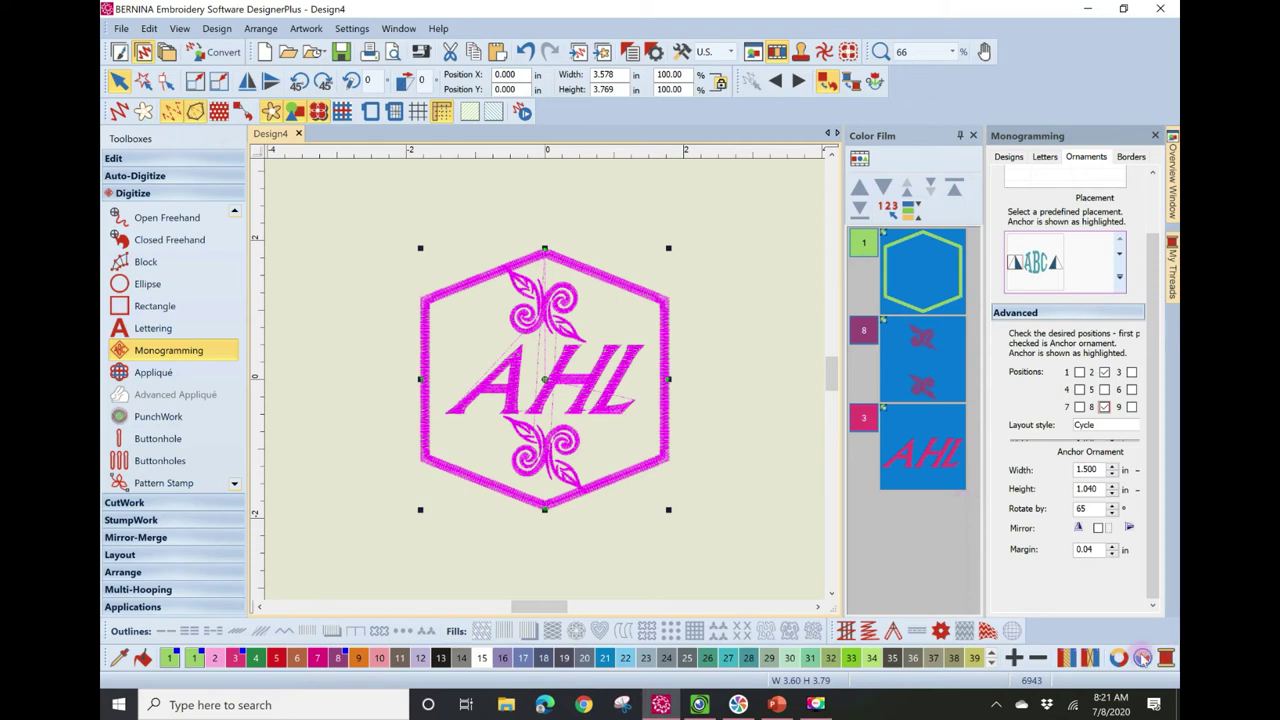
- Set the ornament margin to 0.00 in
key("BackSpace")
key("BackSpace")
key("BackSpace")
type("00")
key("Tab")
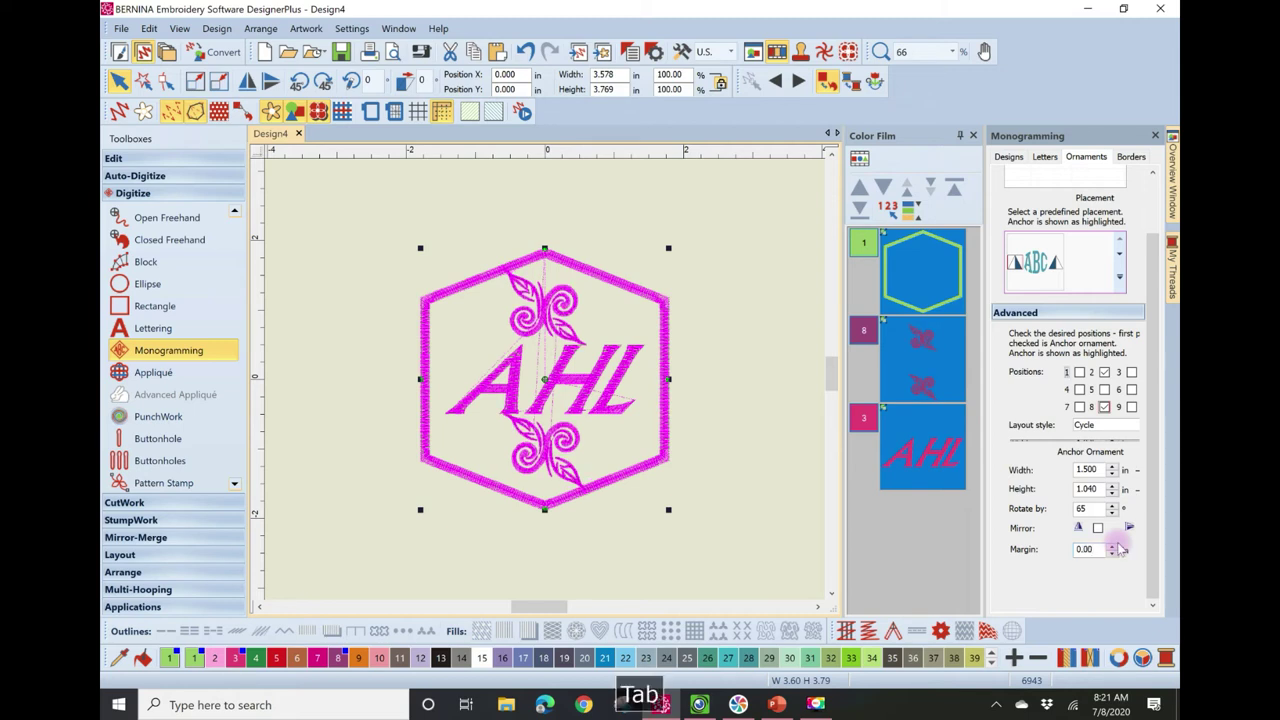
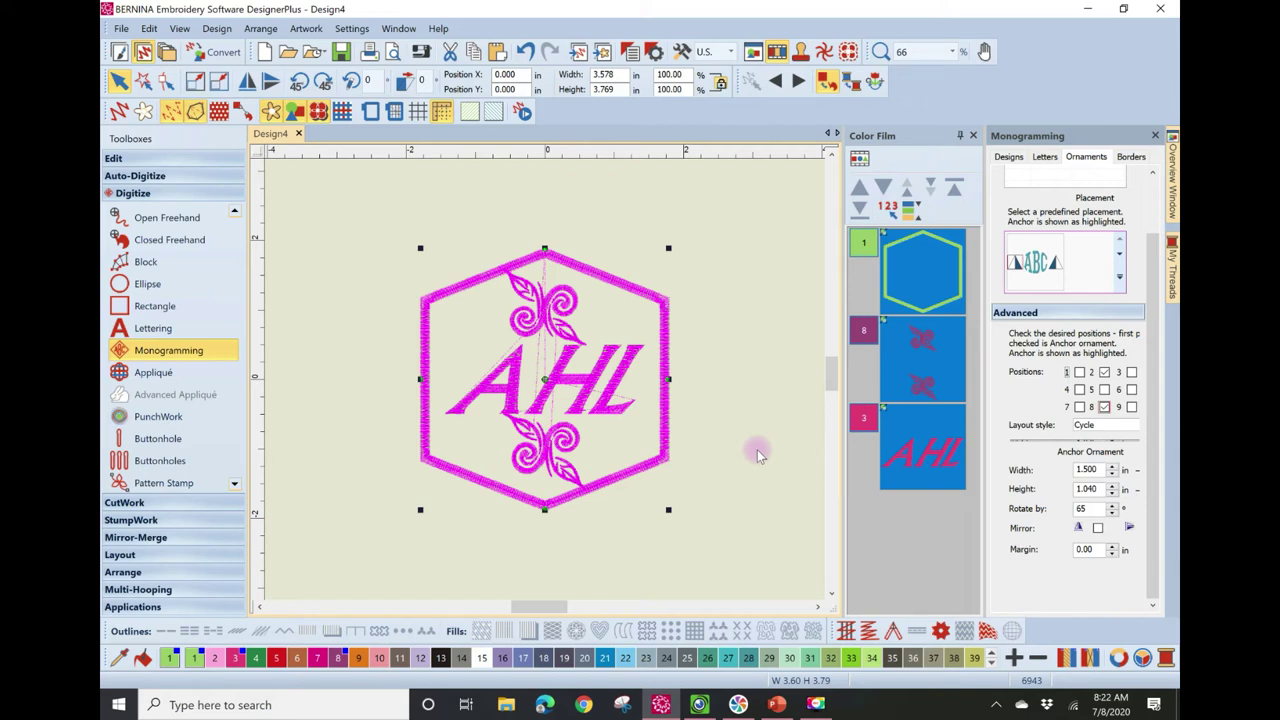
- Add a second KB13 border to the monogram and change the first border to a Lacework fill
left_click(1133, 158)
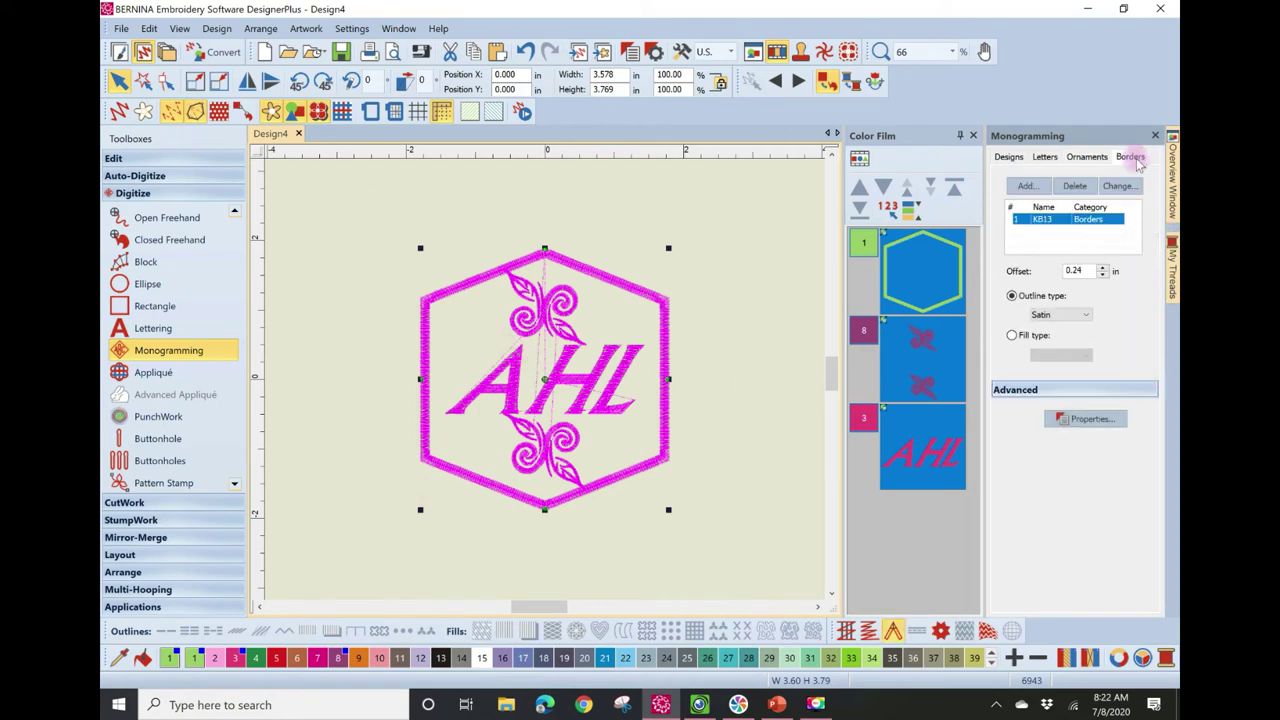
left_click(1025, 188)
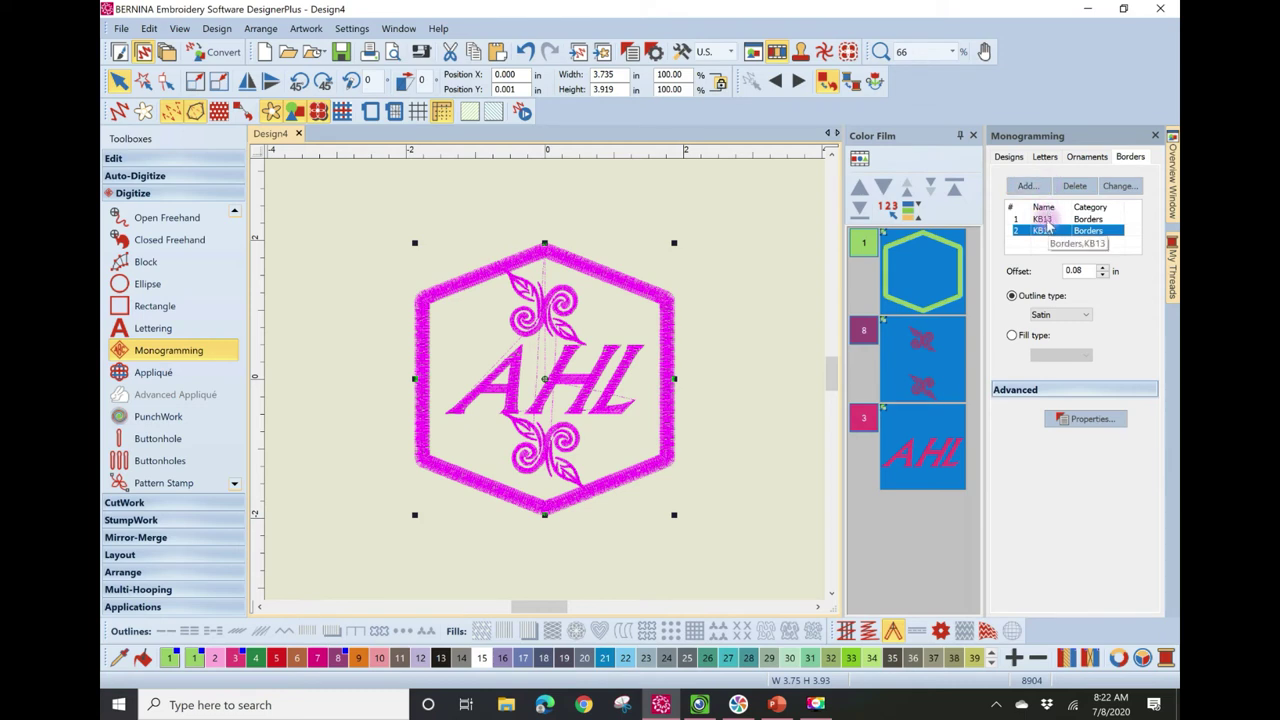
left_click(1047, 219)
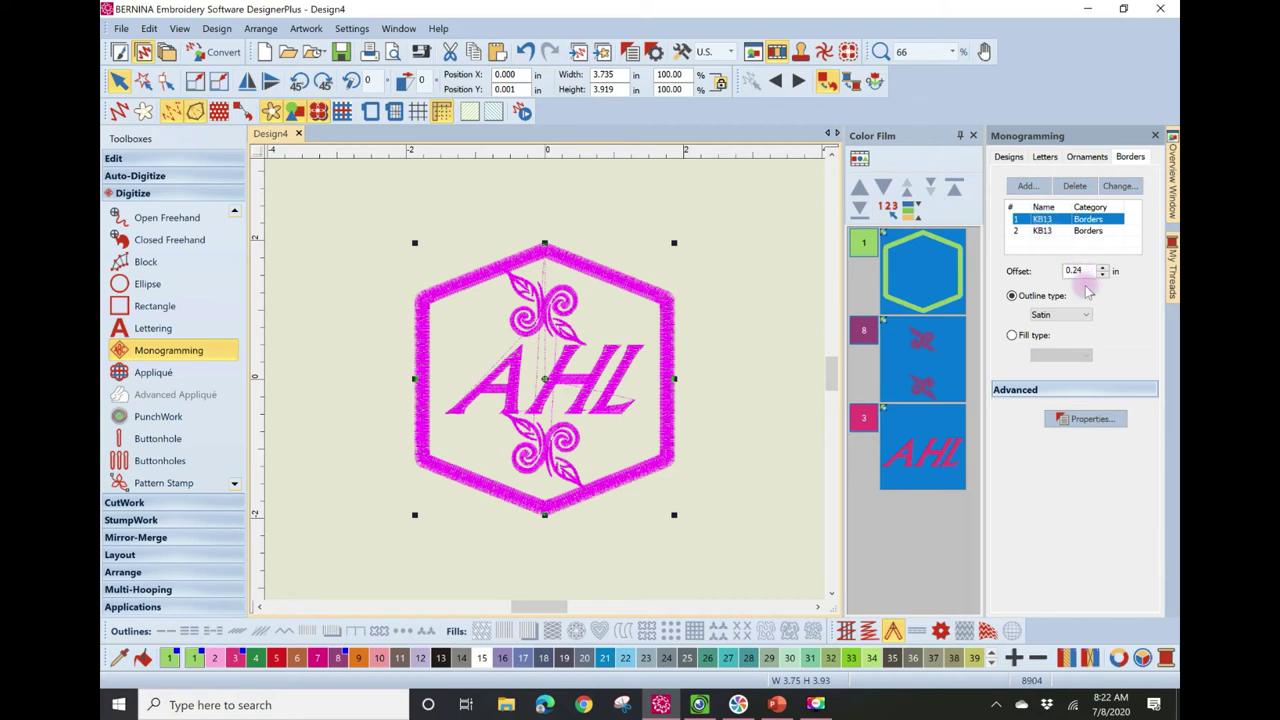
left_click(1033, 340)
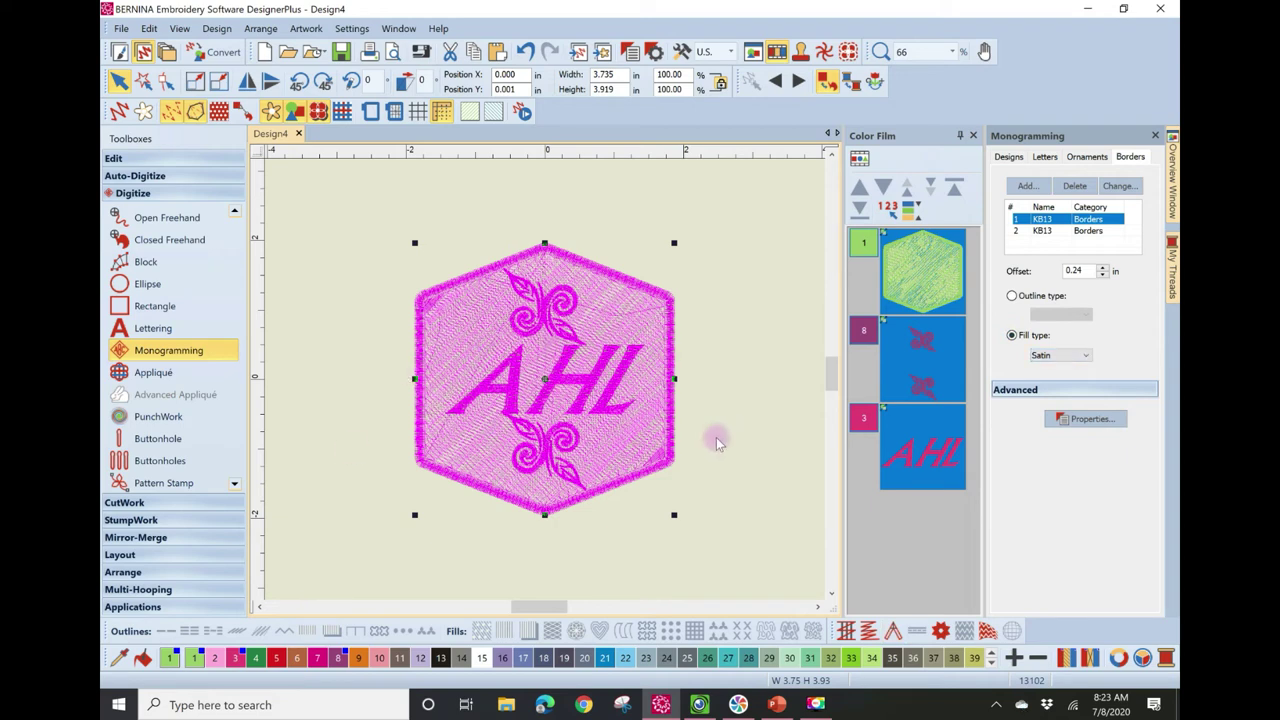
left_click(1082, 358)
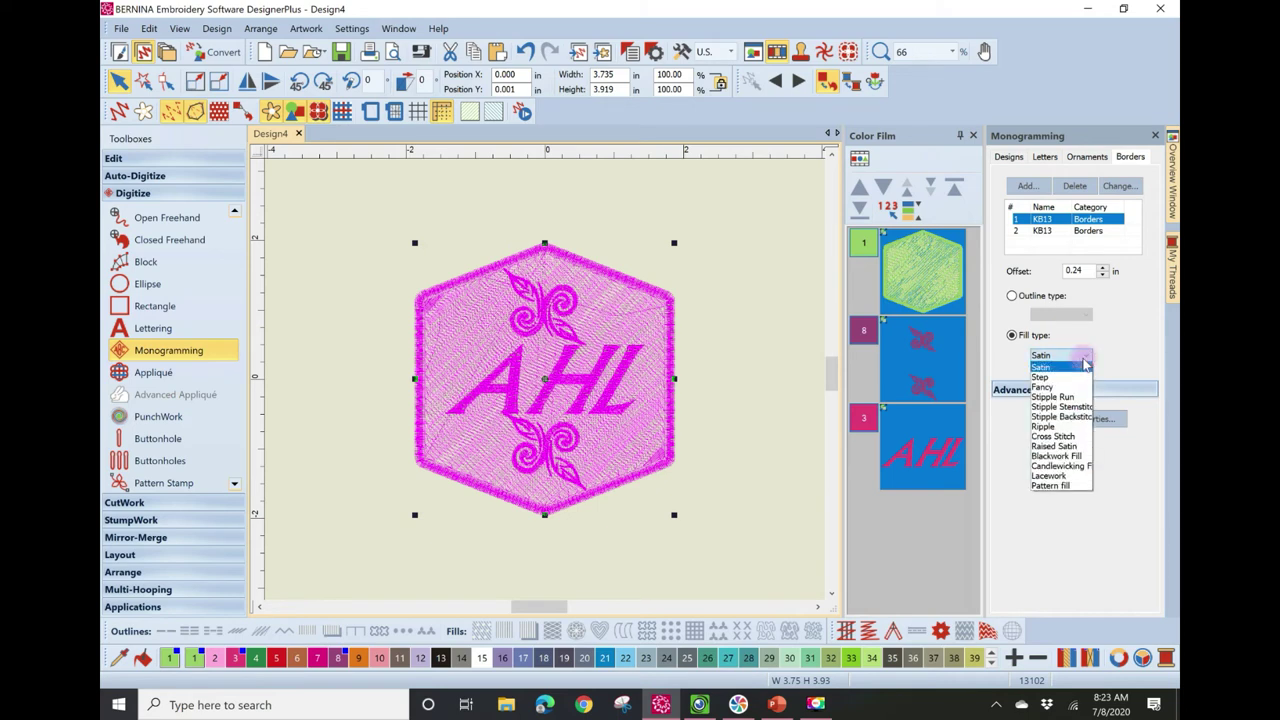
left_click(1052, 476)
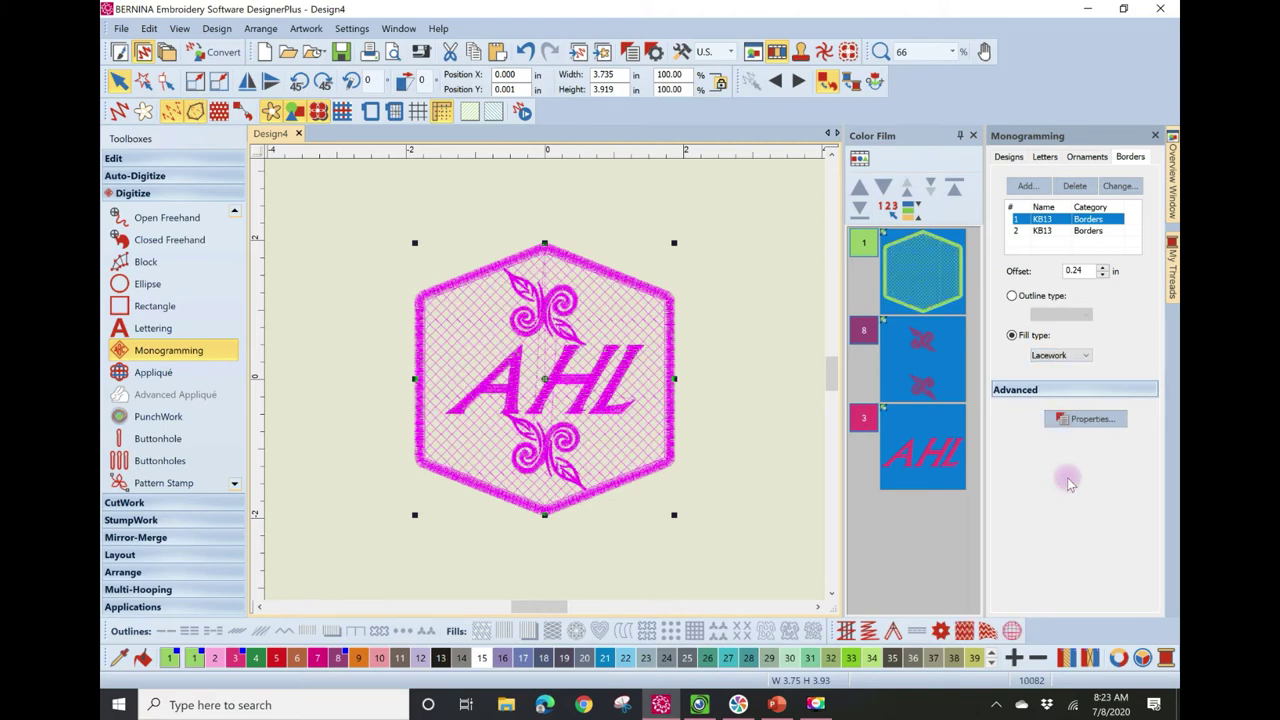
- Set the second KB13 border's offset to 0.06 in, keeping its Satin outline type
left_click(1024, 233)
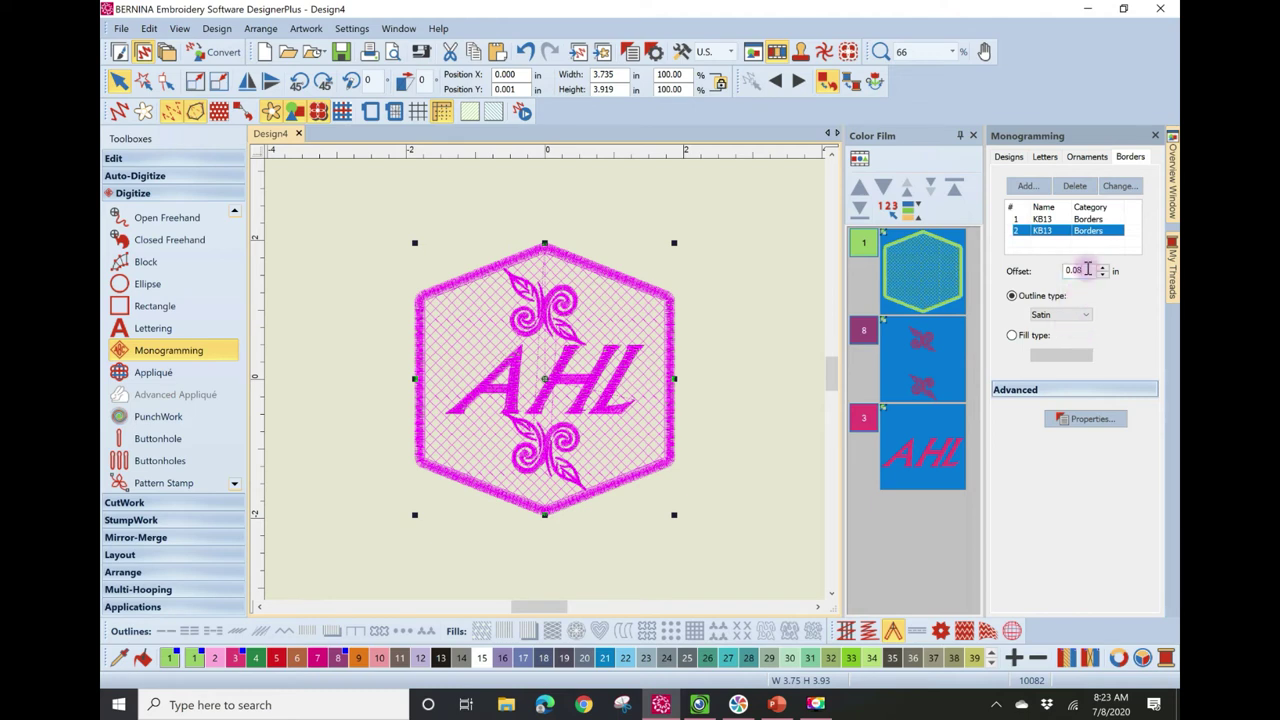
type("6")
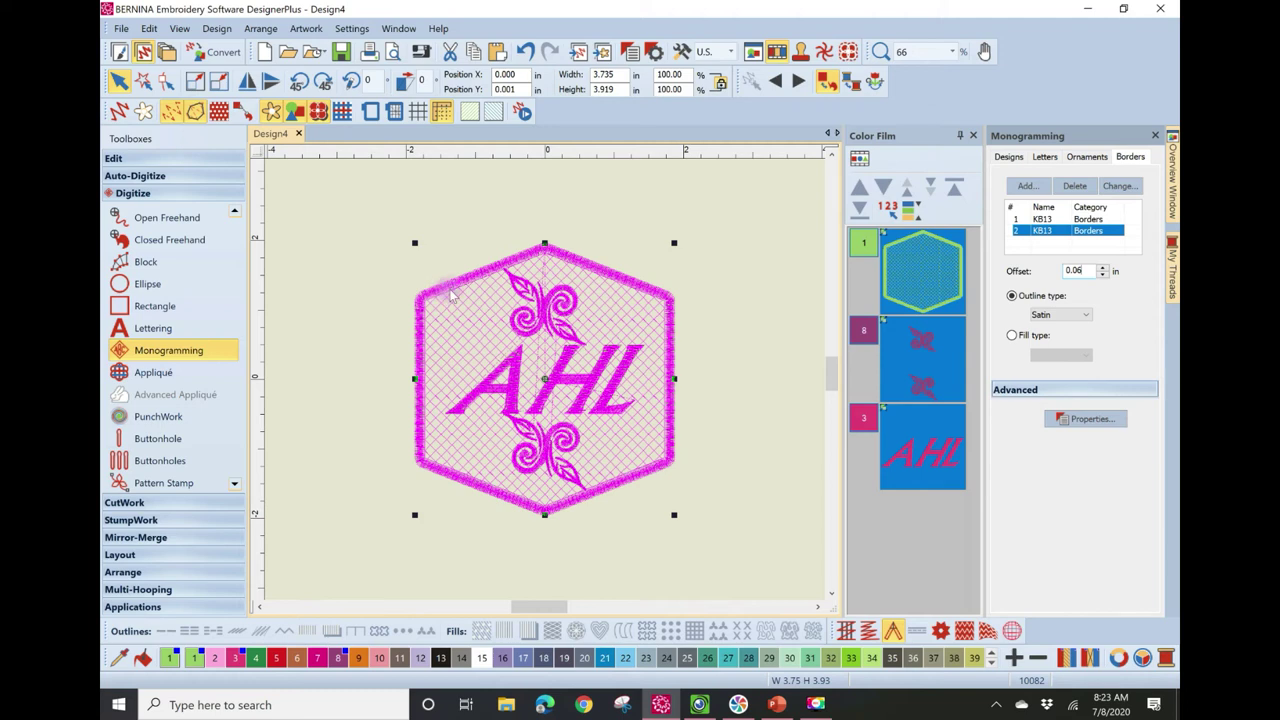
left_click(1068, 315)
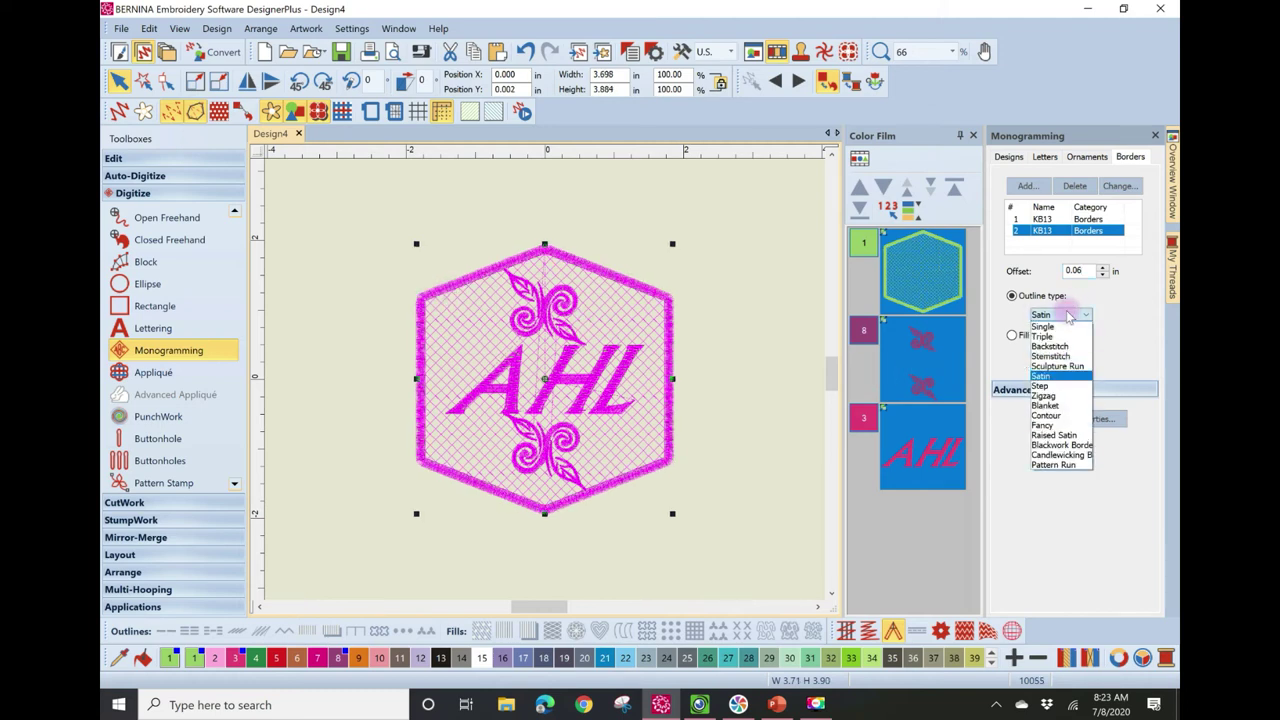
left_click(1068, 315)
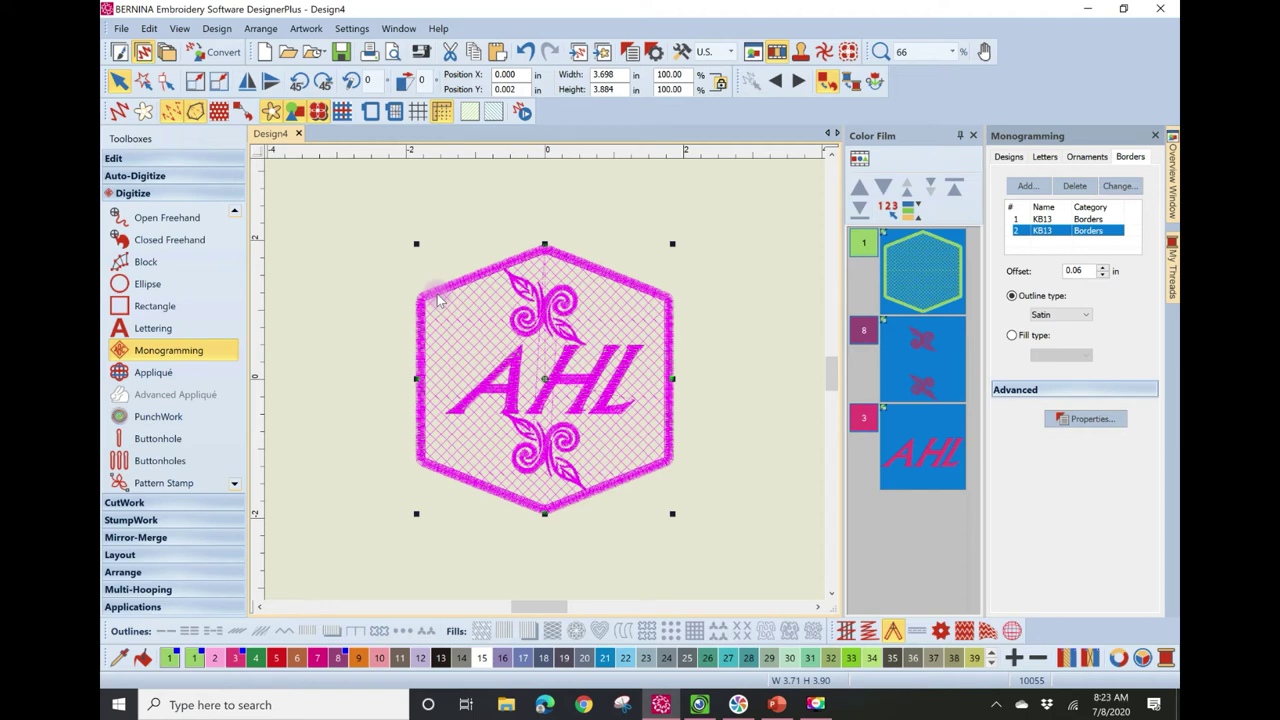
scroll(437, 300, "up", 7)
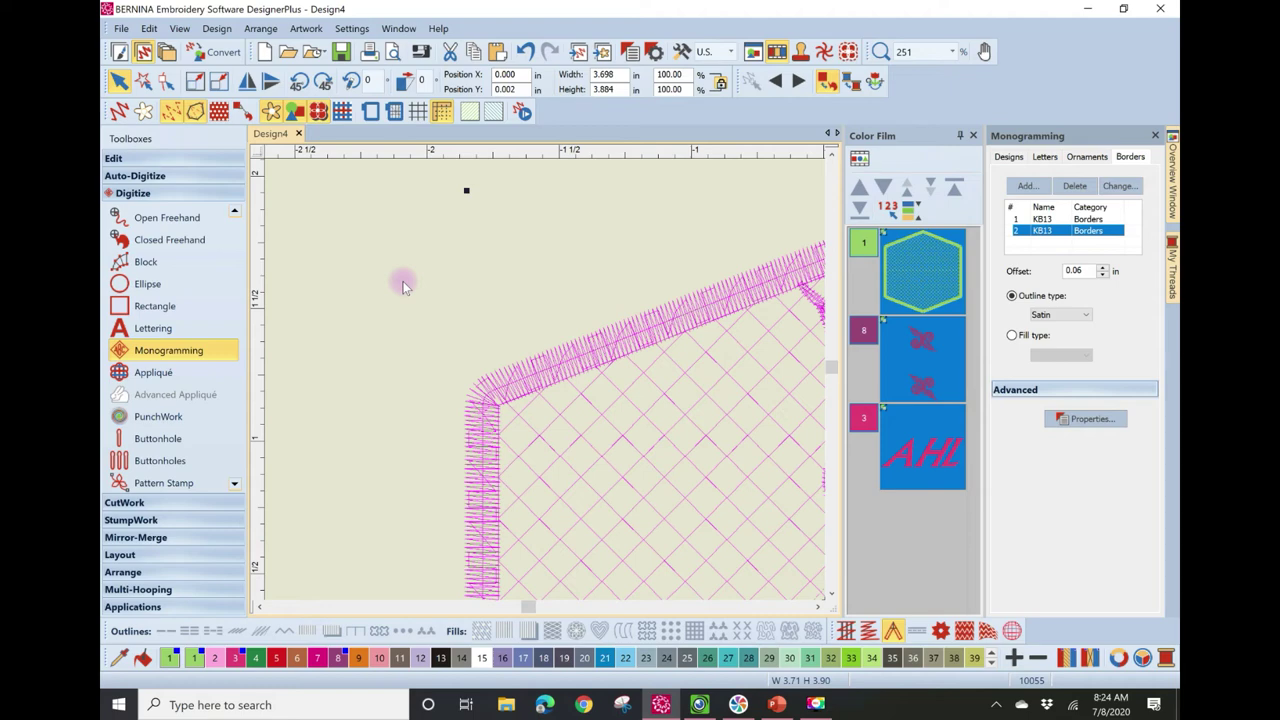
left_click(951, 51)
left_click(925, 80)
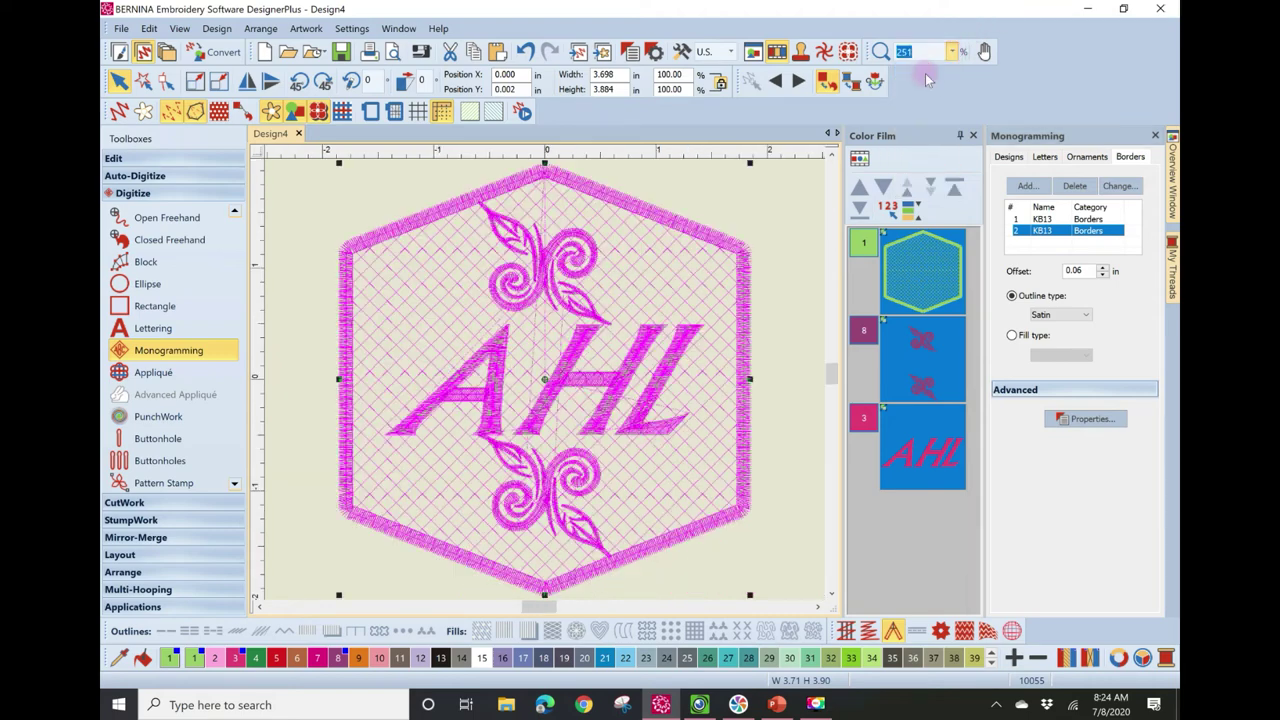
- Deselect the finished monogram and save the design as Monogram in the Software Mastery folder
left_click(803, 196)
left_click(121, 28)
left_click(155, 163)
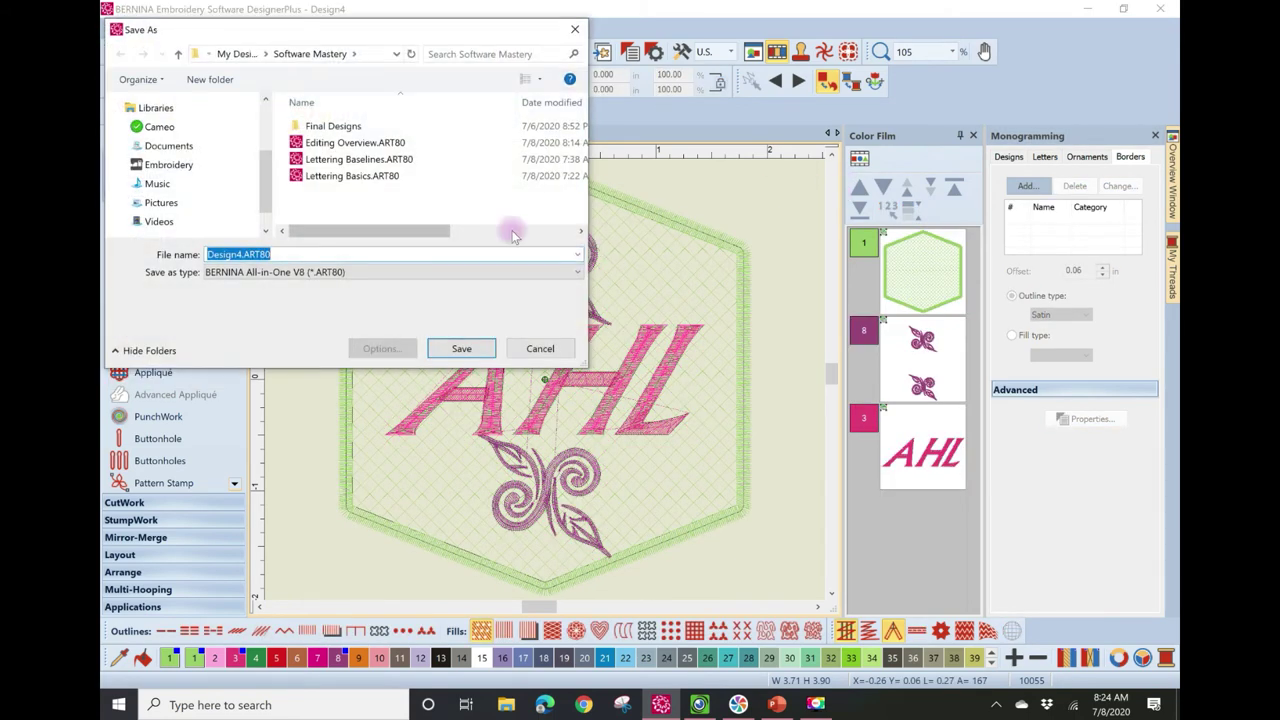
type("Monogram")
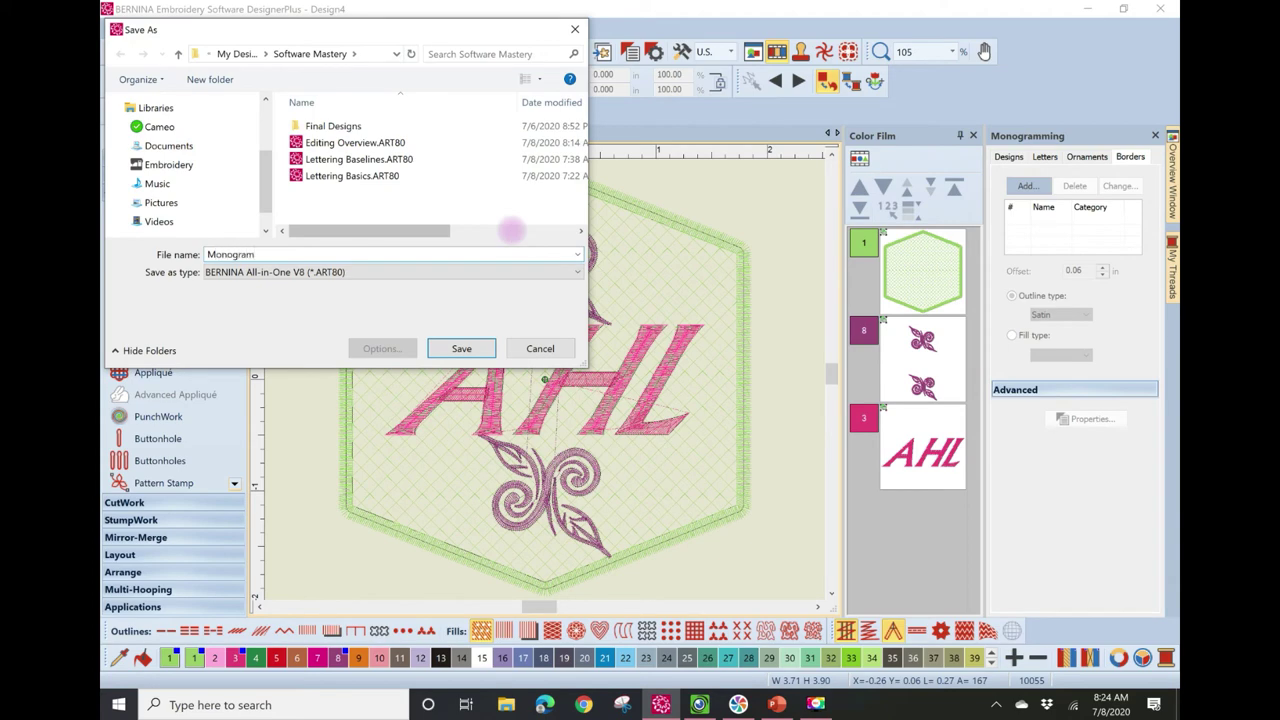
key("Return")
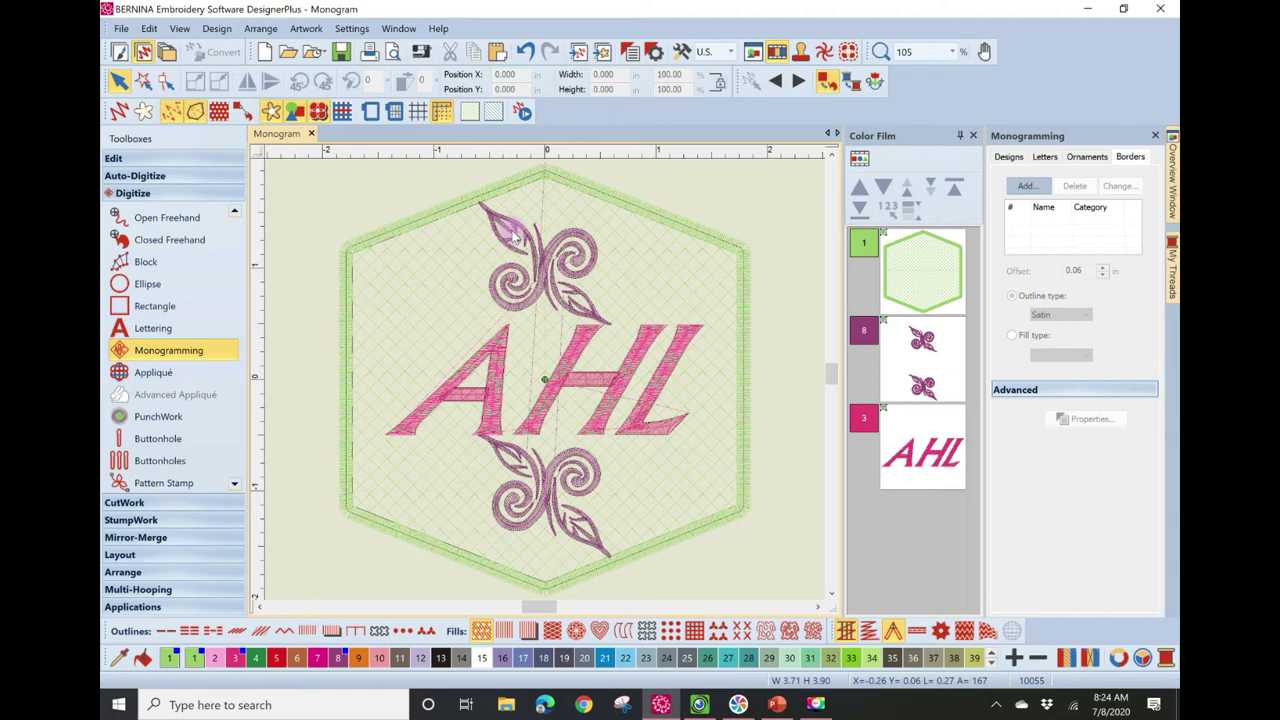
- Close the Monogram design and start a new blank design
left_click(311, 133)
left_click(265, 52)
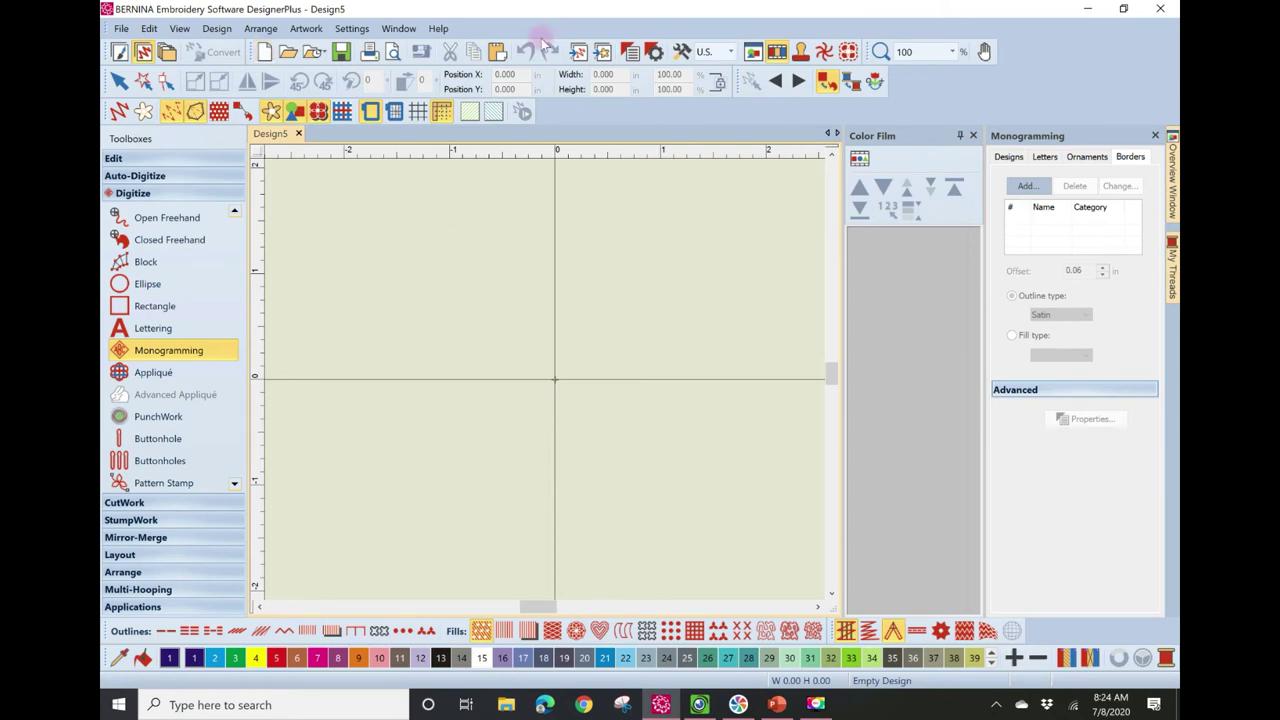
- Insert the green and teal five-petal flower embroidery from the Decorative Accents folder of BERNINA 8 Embroidery
left_click(578, 52)
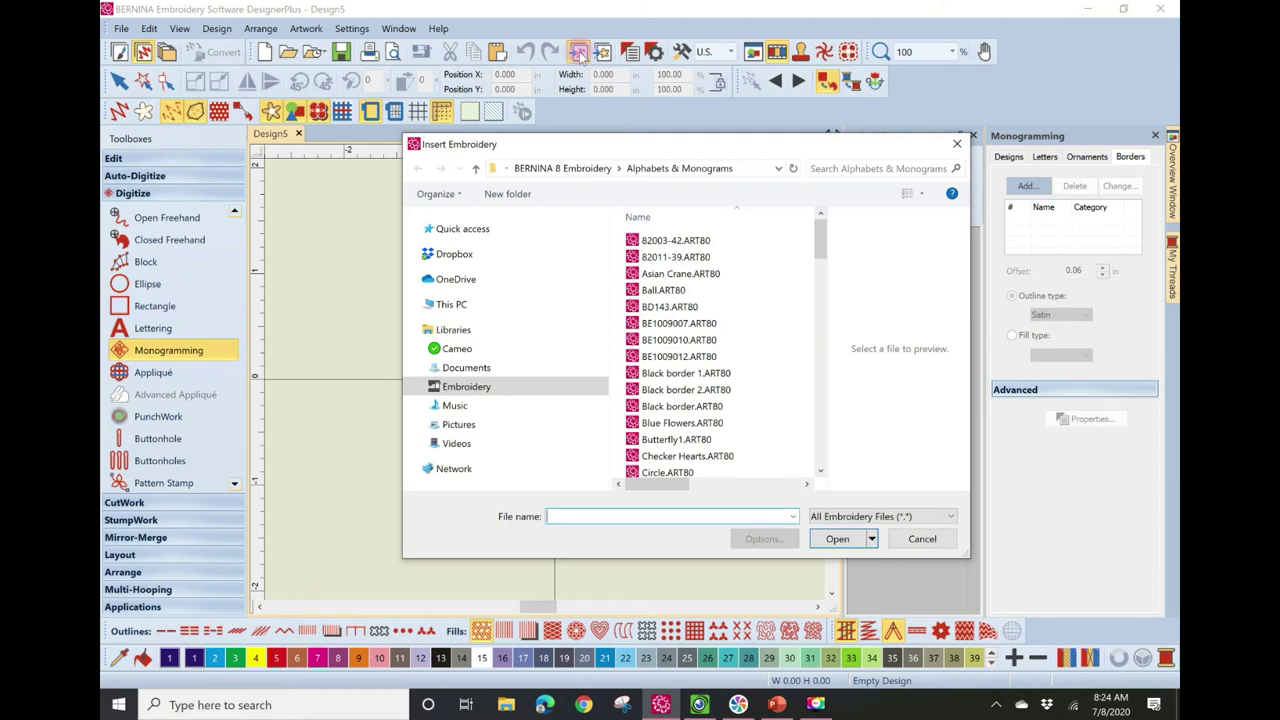
left_click(557, 169)
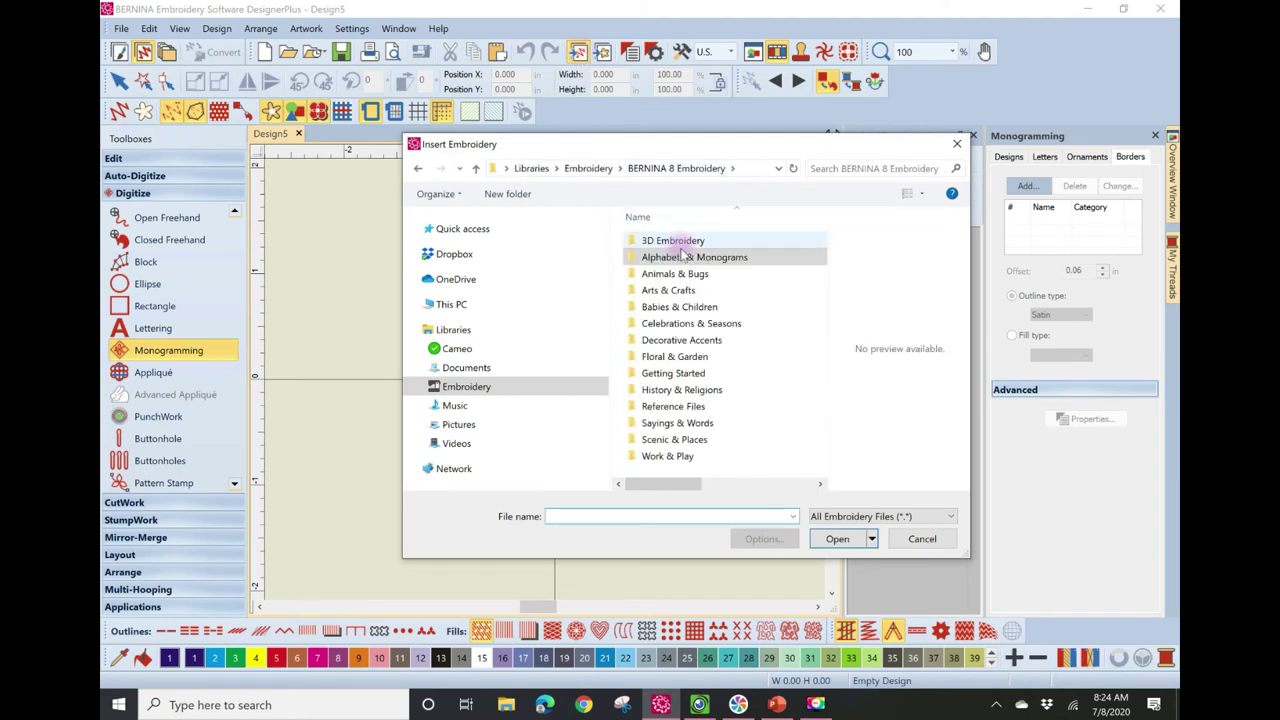
left_click(680, 343)
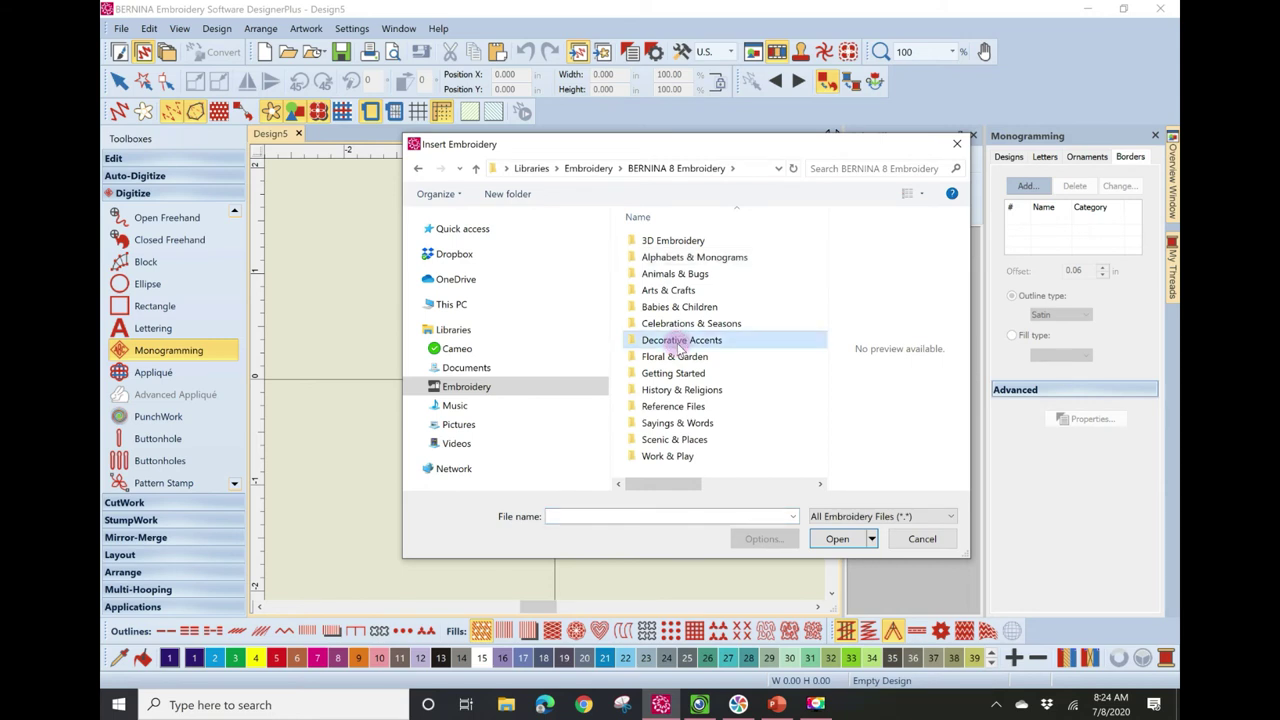
left_click(678, 345)
left_click(678, 345)
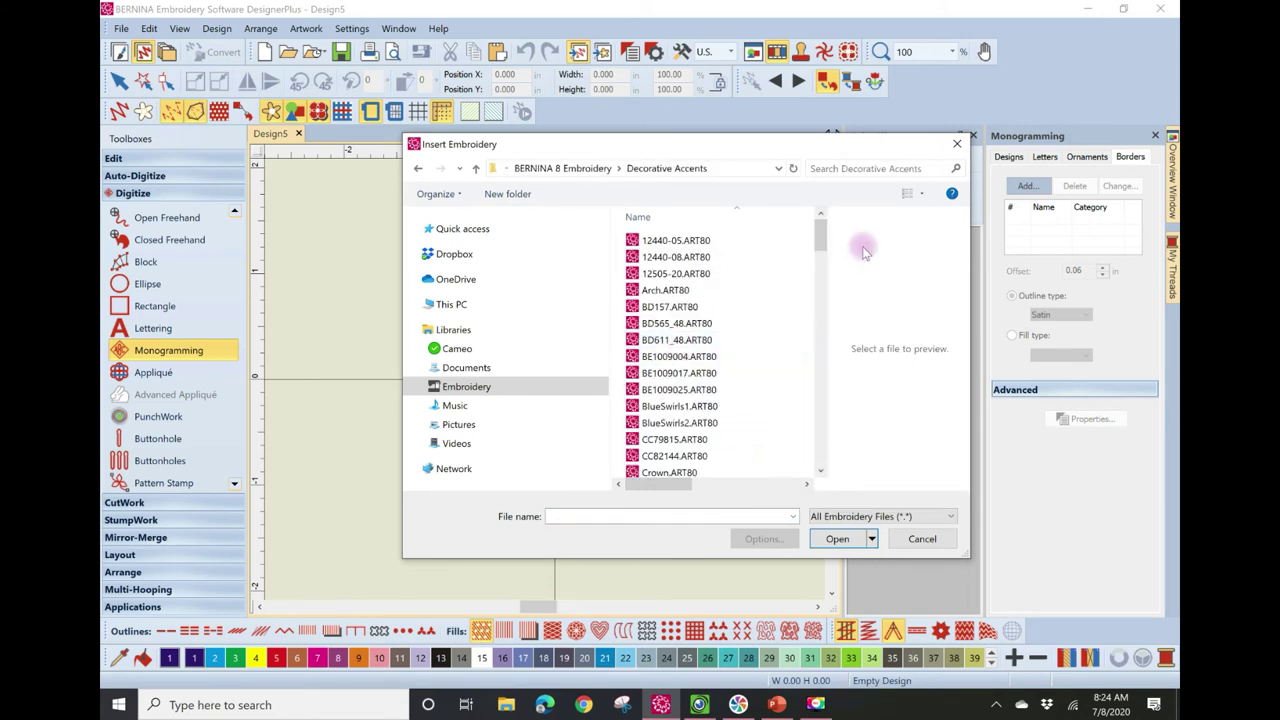
left_click_drag(822, 240, 822, 383)
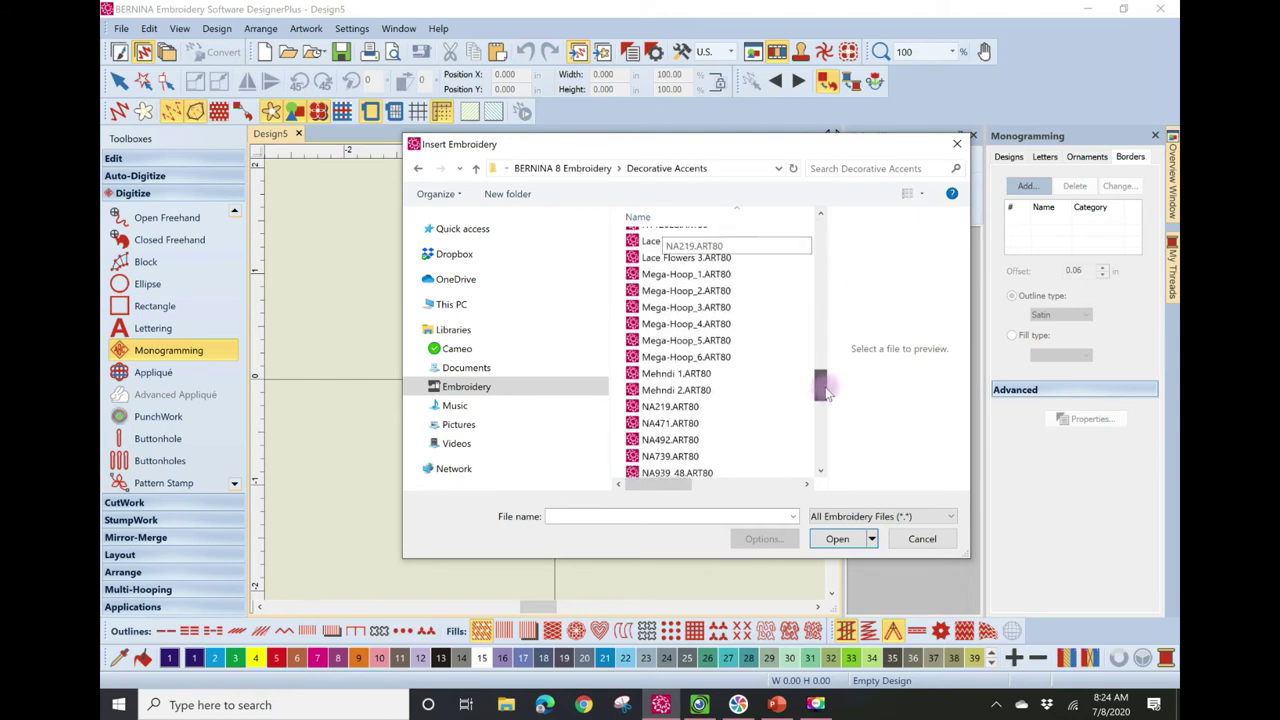
left_click(695, 424)
left_click(818, 540)
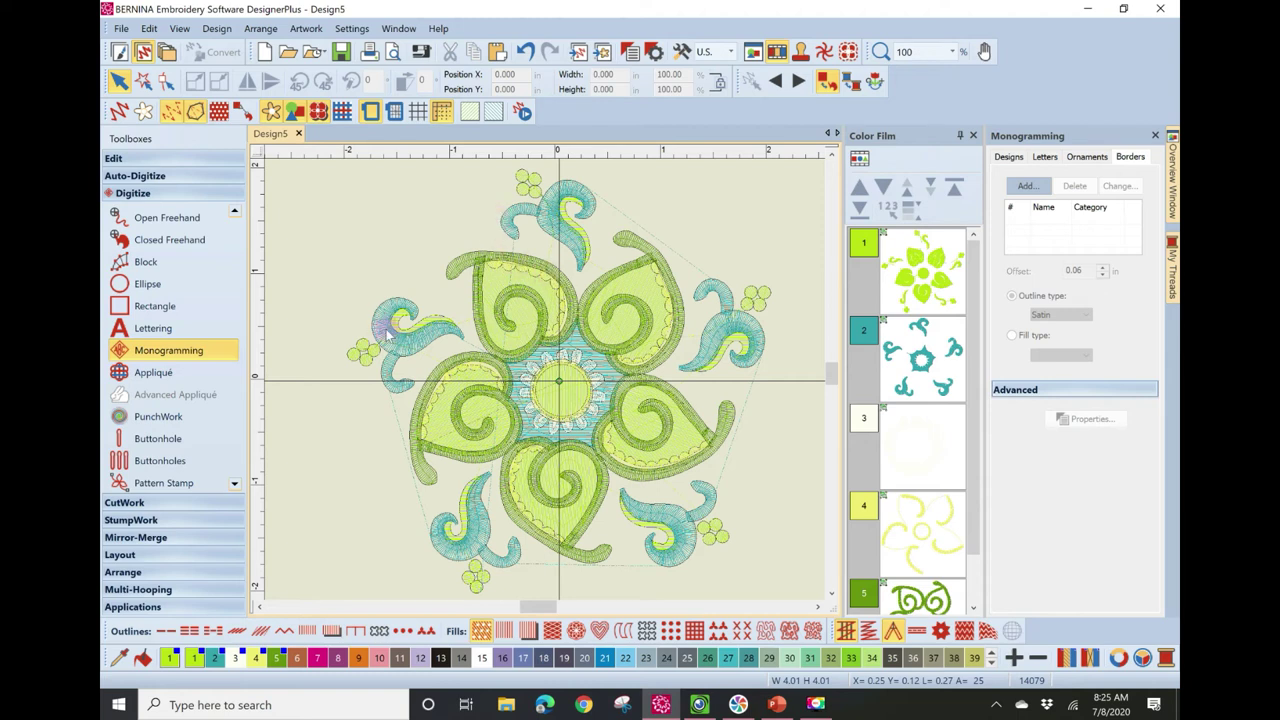
- Ungroup the inserted five-petal flower design and clear the selection
left_click(551, 280)
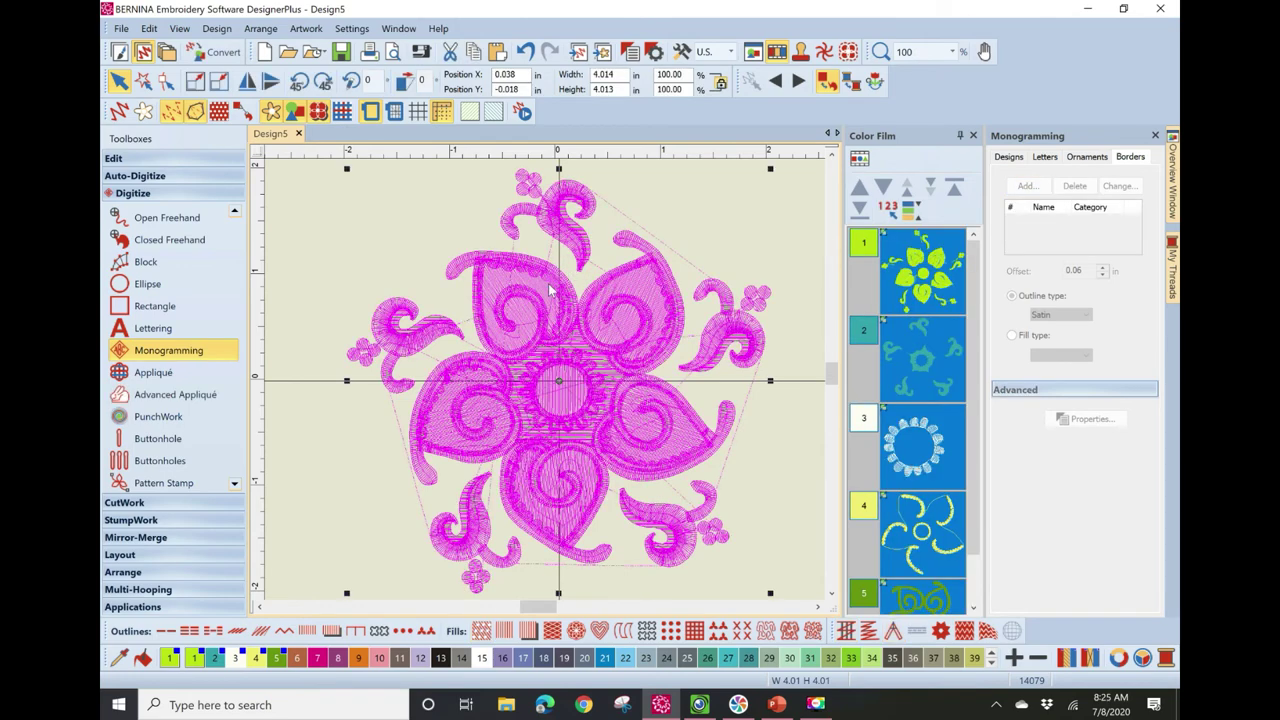
left_click(686, 276)
left_click(686, 276)
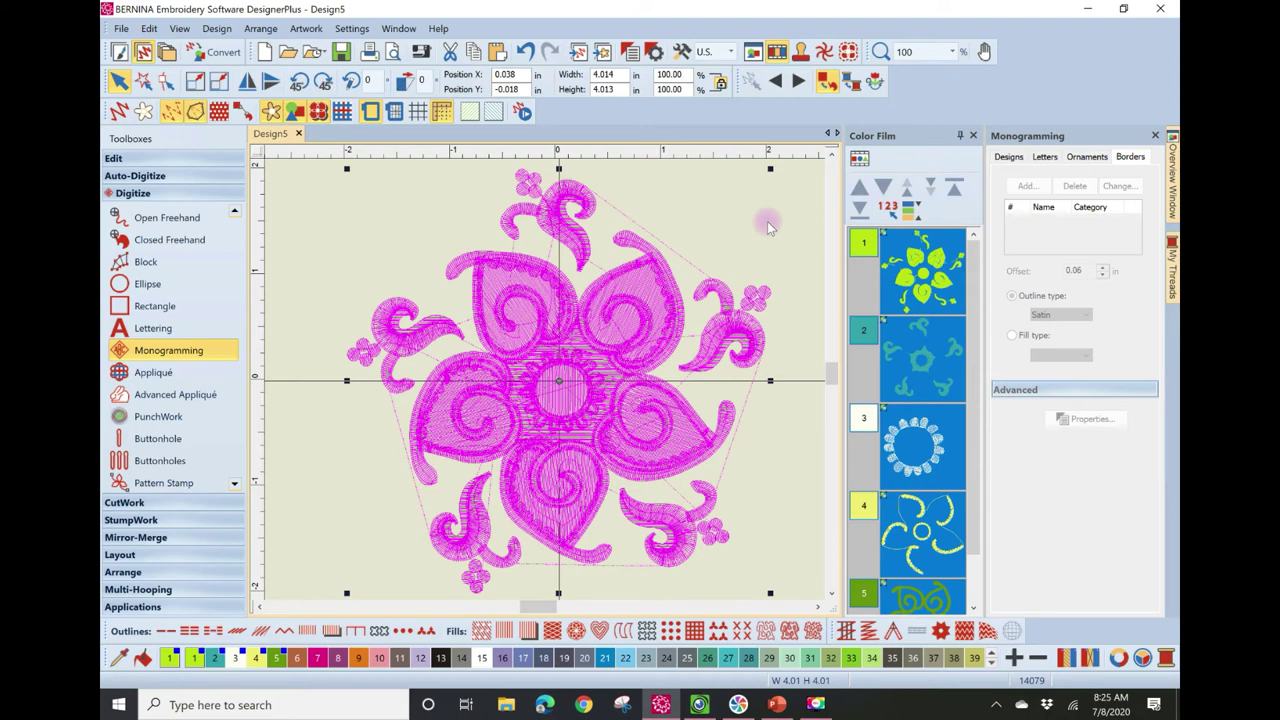
scroll(545, 379, "down", 1)
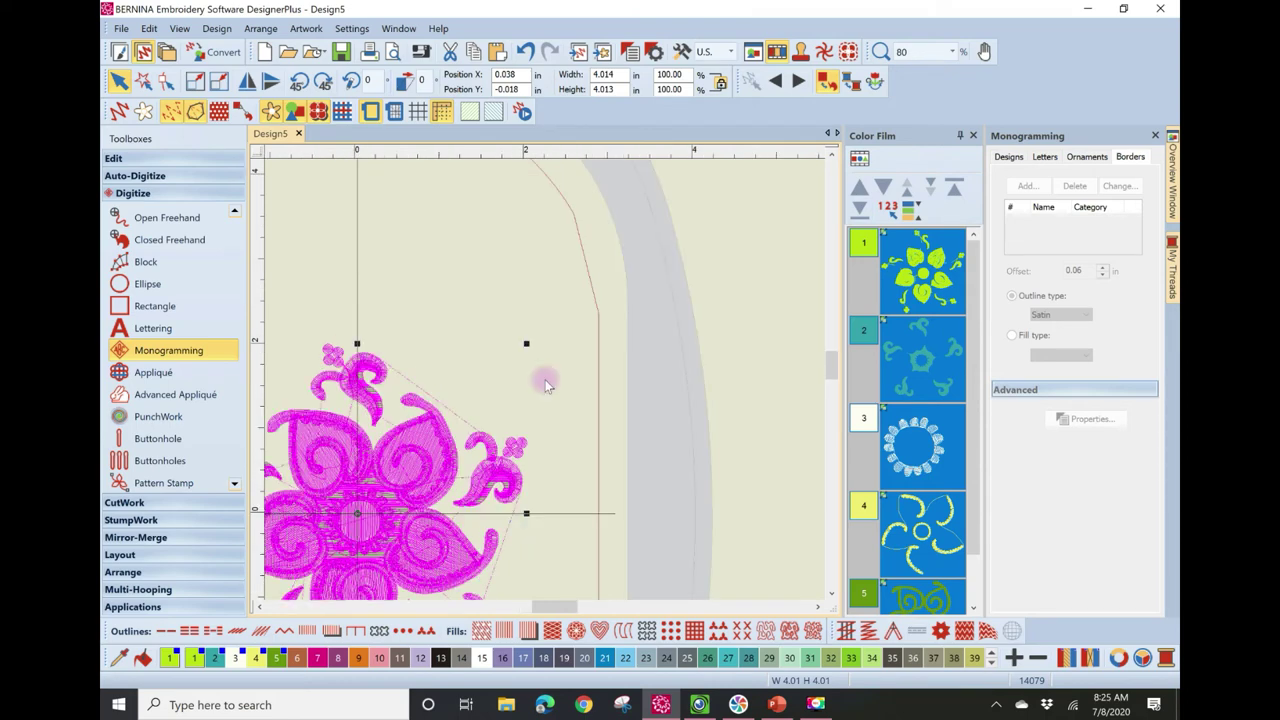
left_click(545, 379)
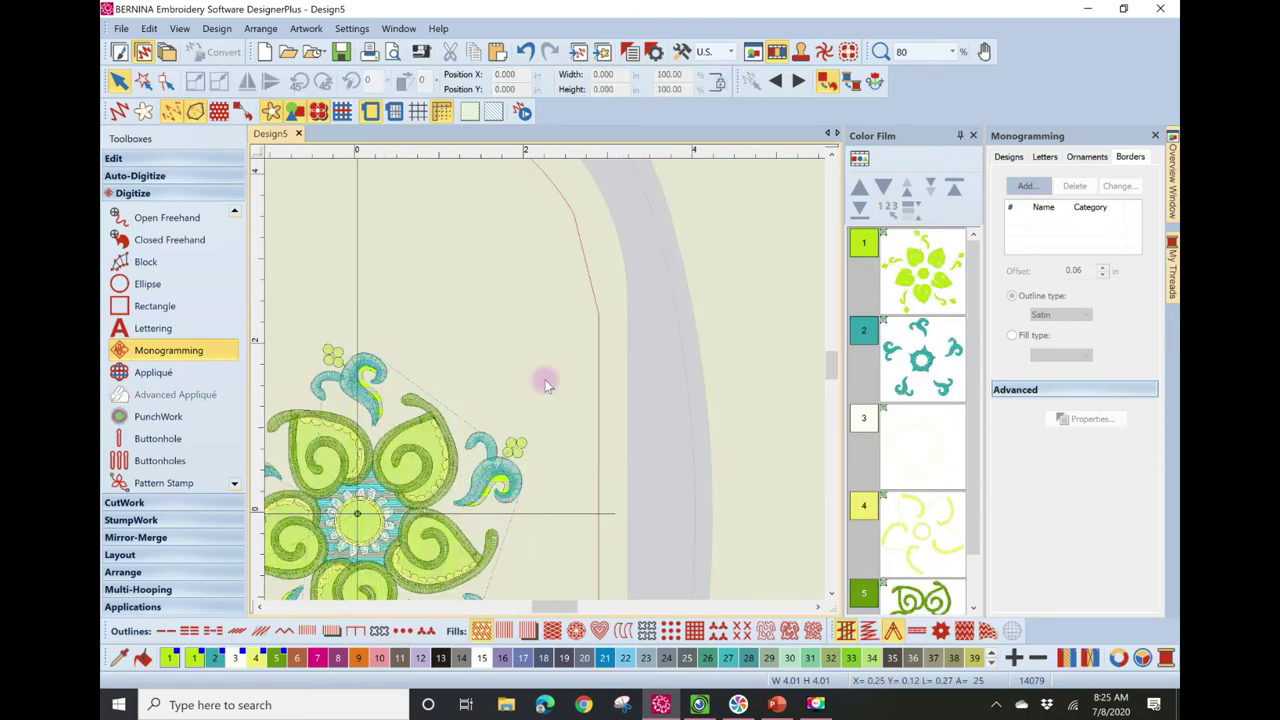
right_click(343, 465)
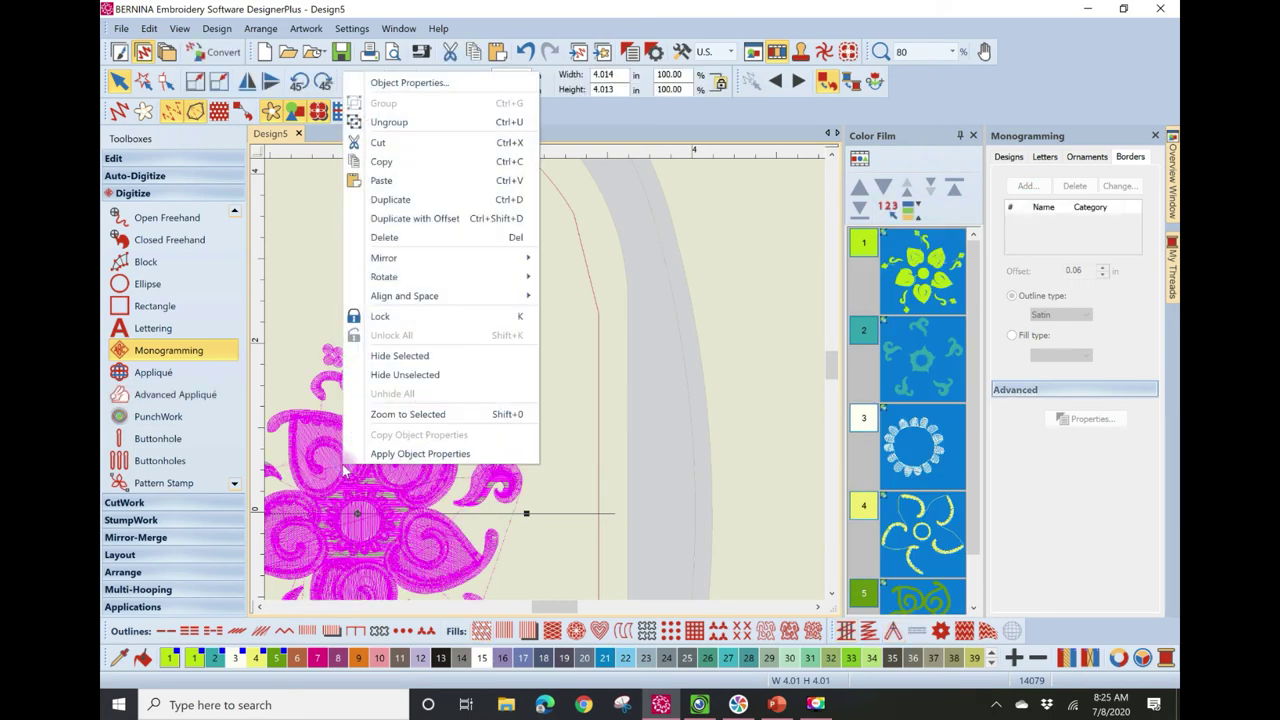
left_click(482, 122)
left_click(491, 192)
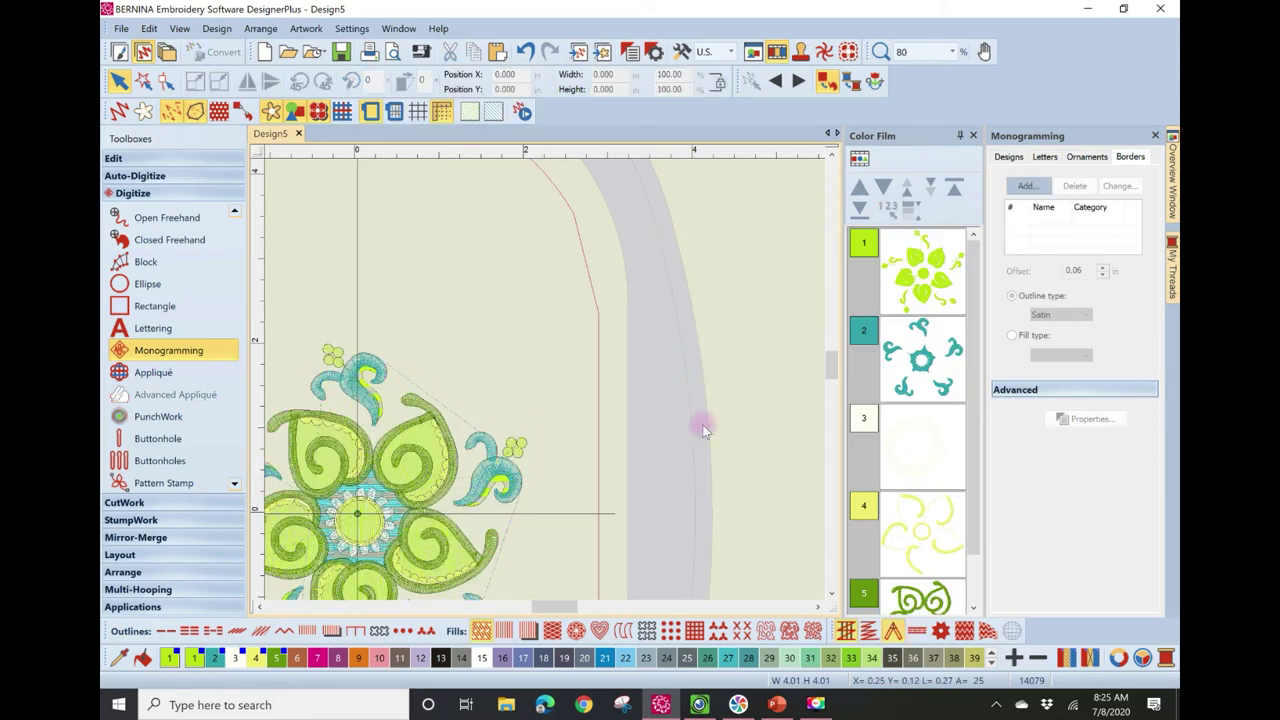
- Select individual small pieces of the ungrouped flower around its uppermost swirl to check that they are separate objects
left_click_drag(553, 608, 540, 611)
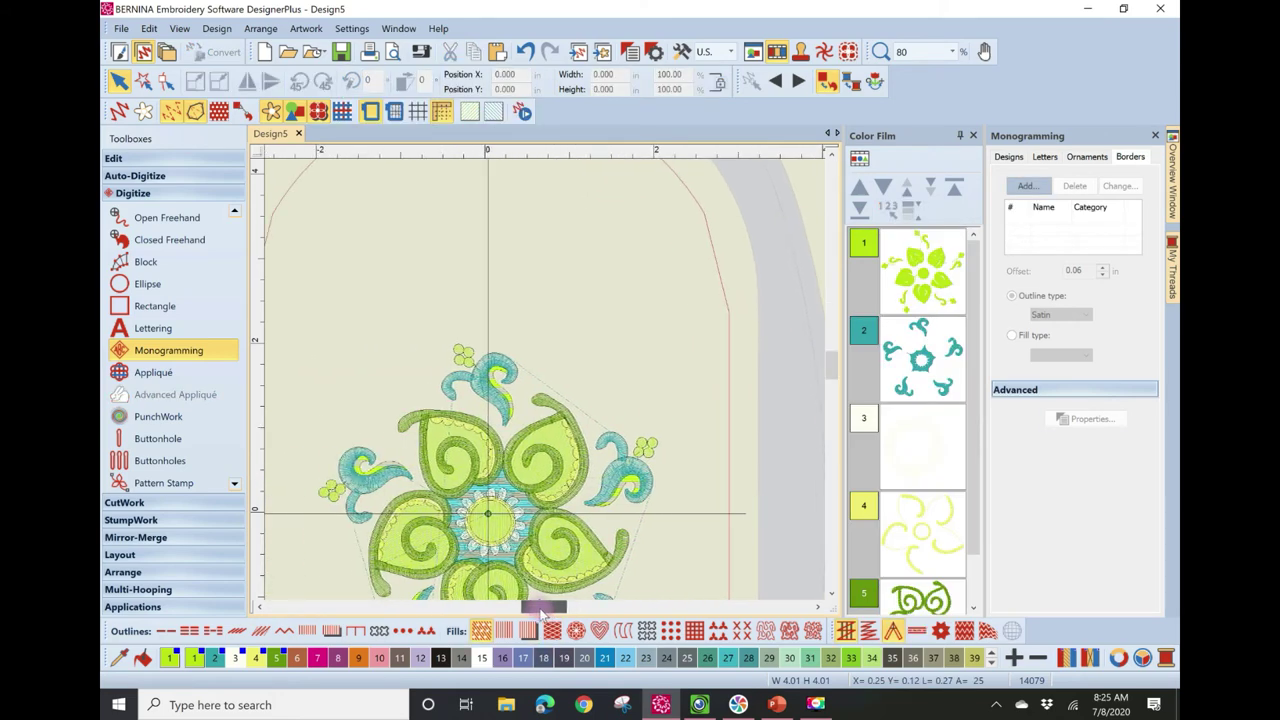
left_click(484, 388)
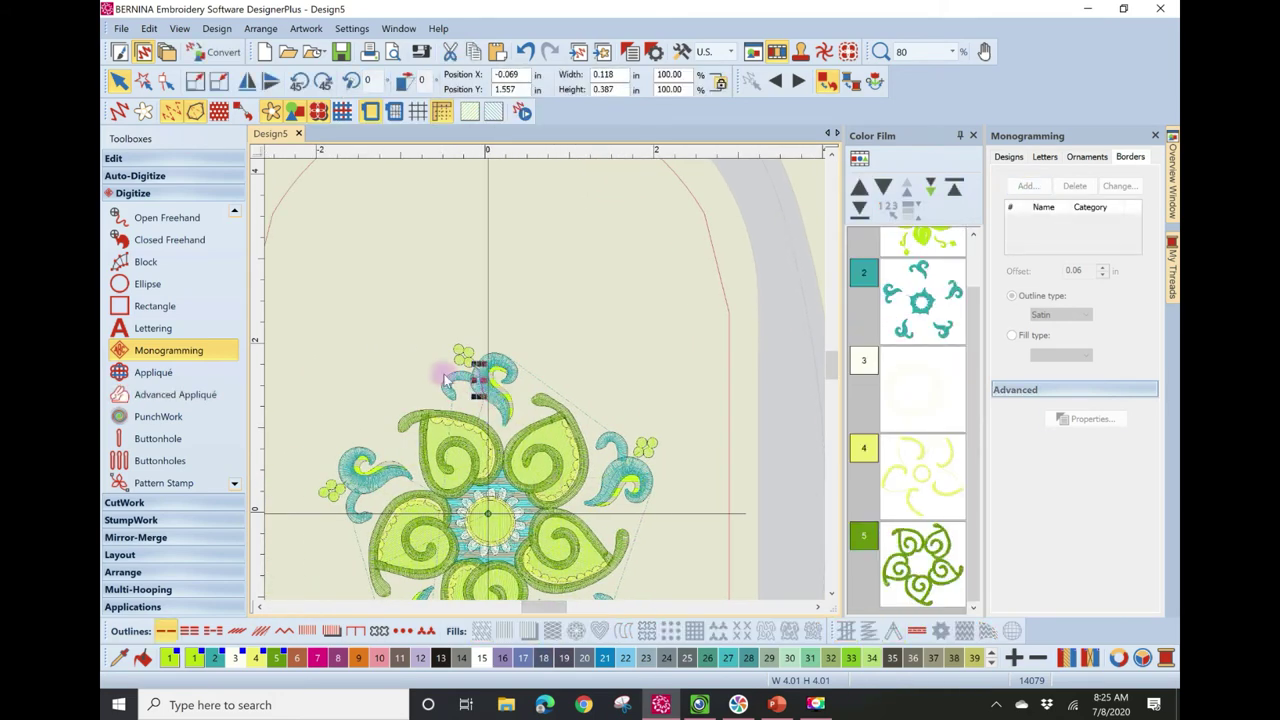
left_click(462, 356)
left_click_drag(471, 356, 480, 349)
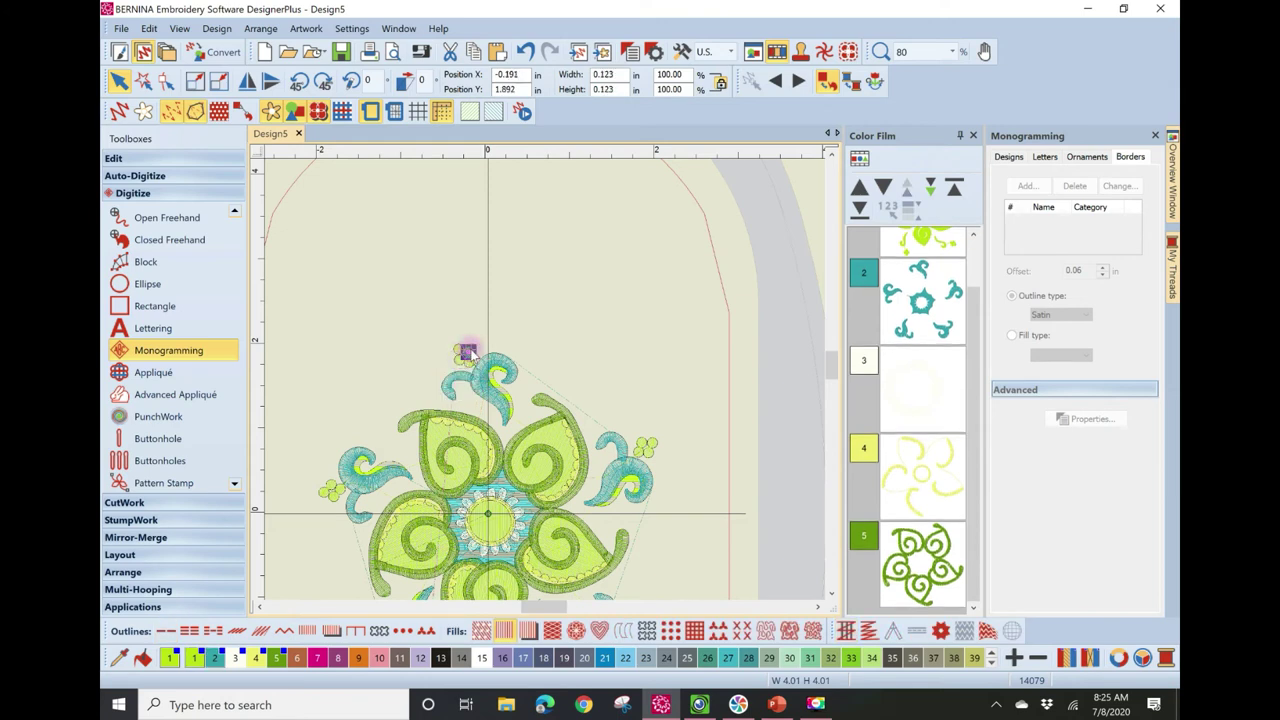
left_click_drag(829, 364, 829, 376)
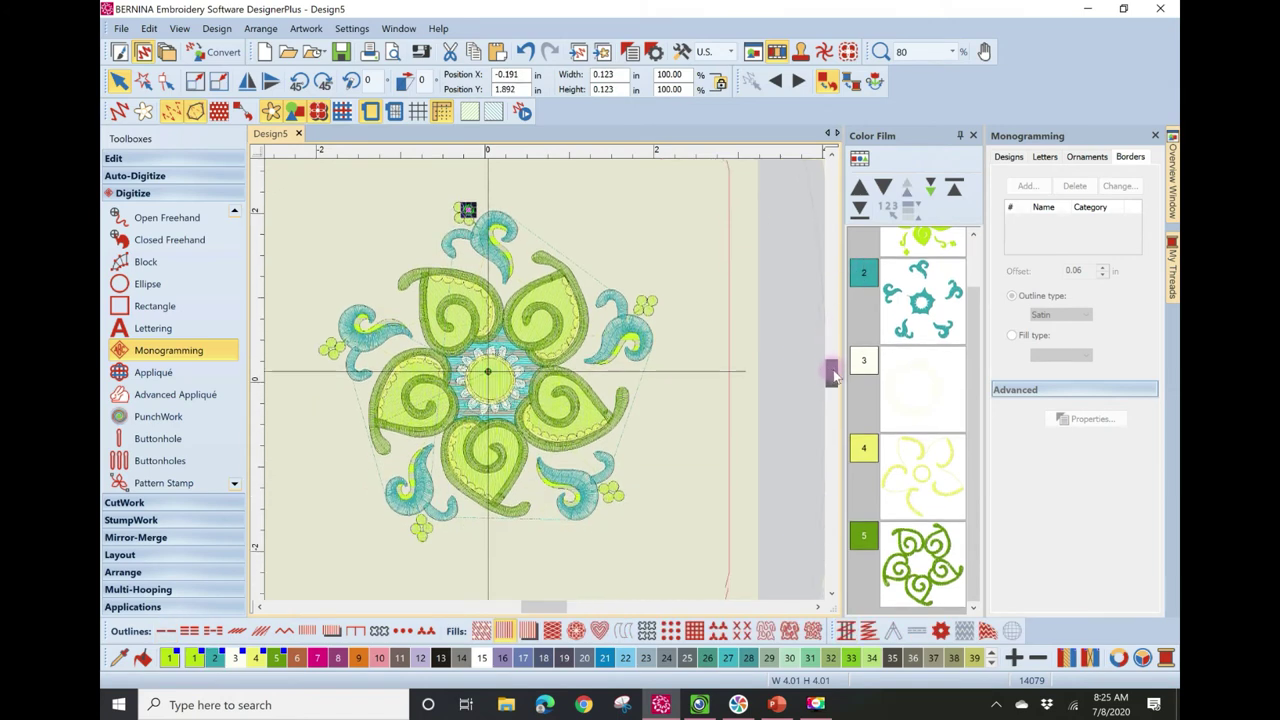
- Close the Monogramming docker and select the fill of the flower's upper-right petal
left_click(1155, 134)
left_click(553, 293)
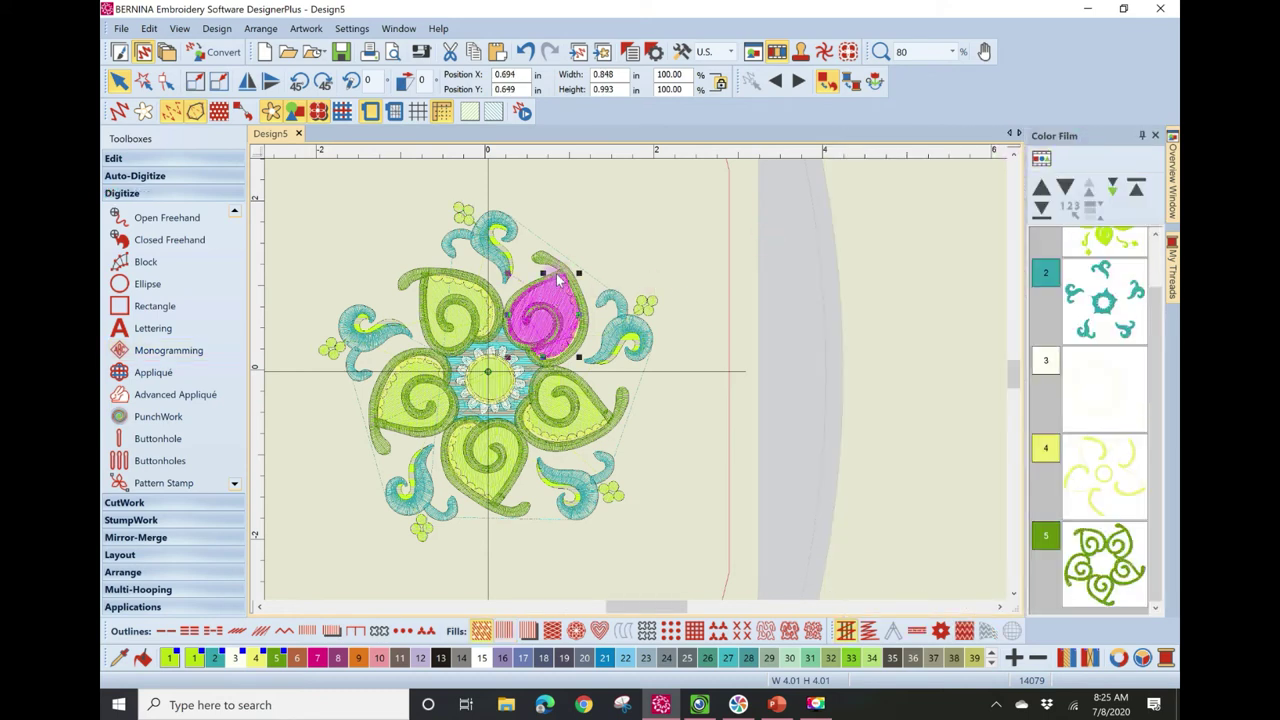
left_click(555, 288)
- Try to select everything except the flower's uppermost swirl using rectangular selection boxes, and clear the selection
left_click(677, 268)
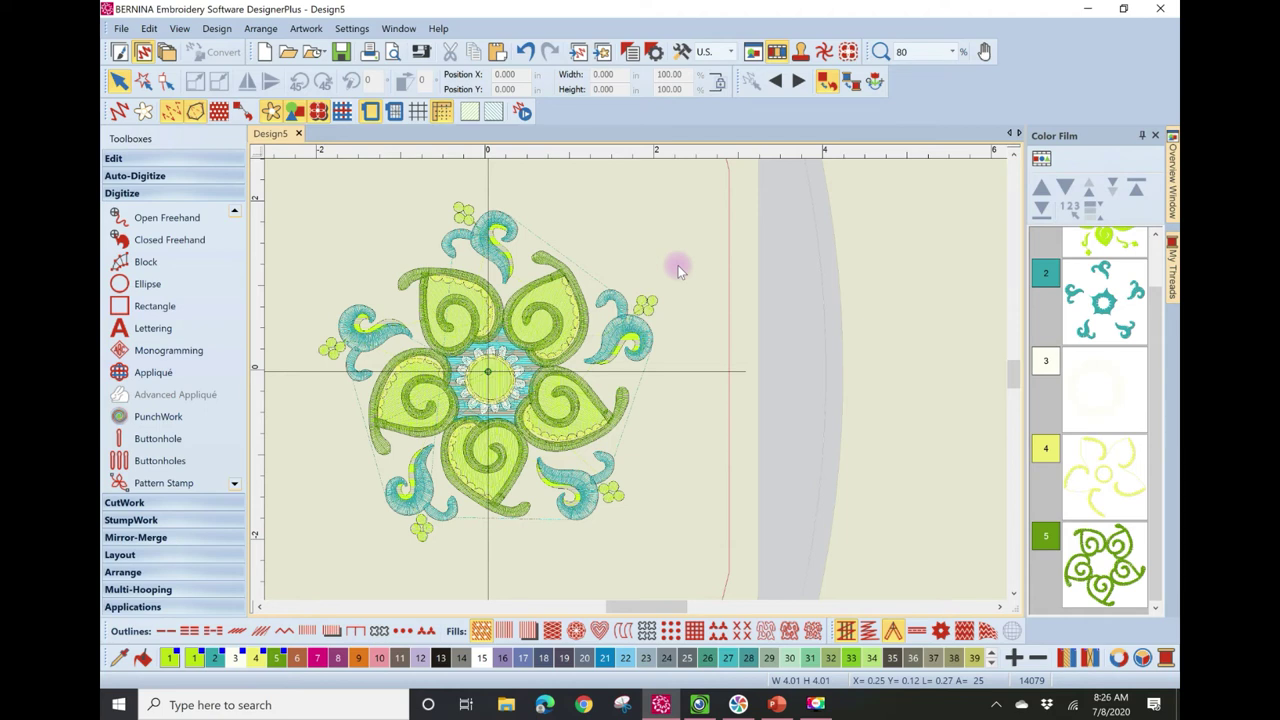
left_click_drag(276, 218, 741, 568)
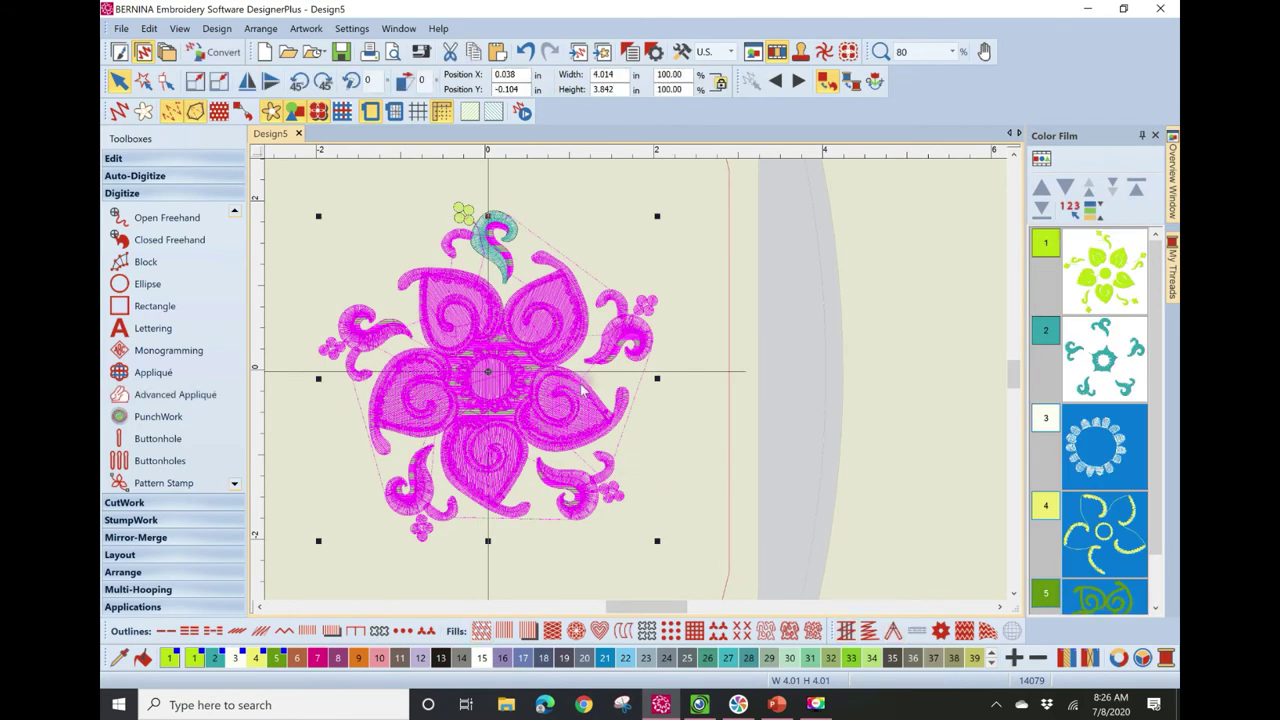
left_click(305, 241)
scroll(305, 241, "down", 1)
left_click_drag(672, 426, 825, 513)
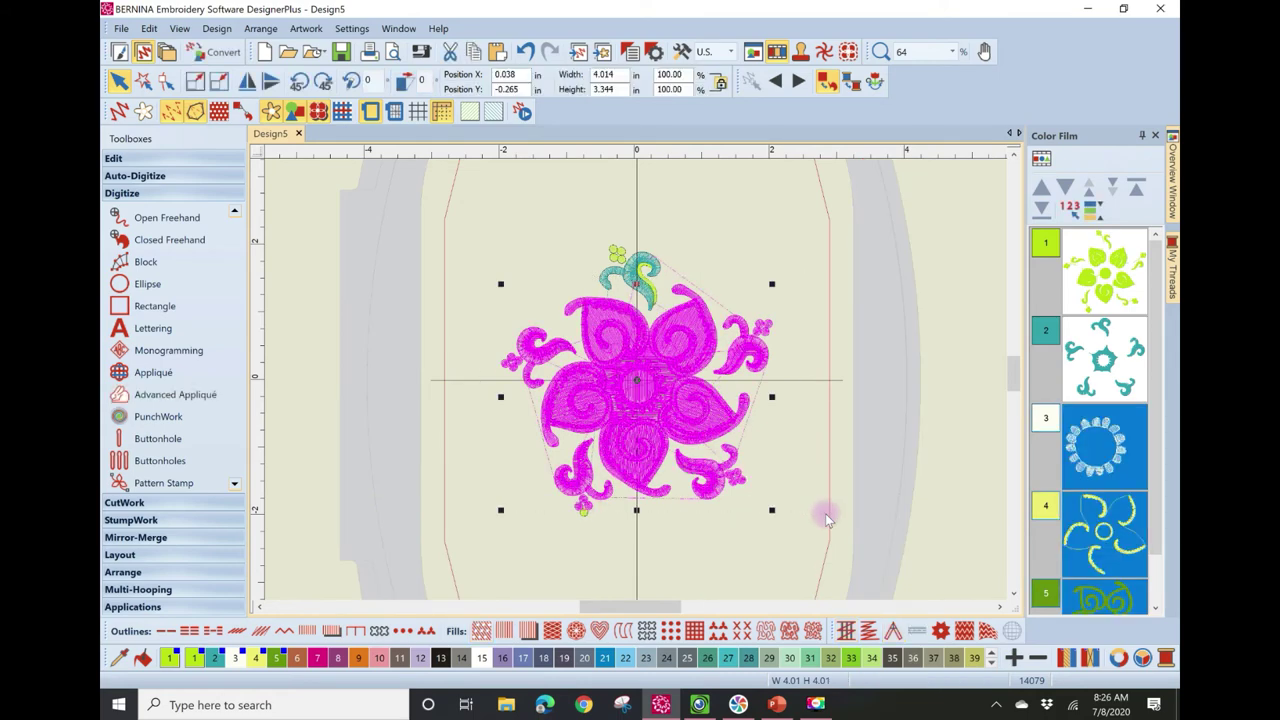
left_click(488, 288)
scroll(636, 384, "down", 1)
left_click_drag(634, 380, 882, 570)
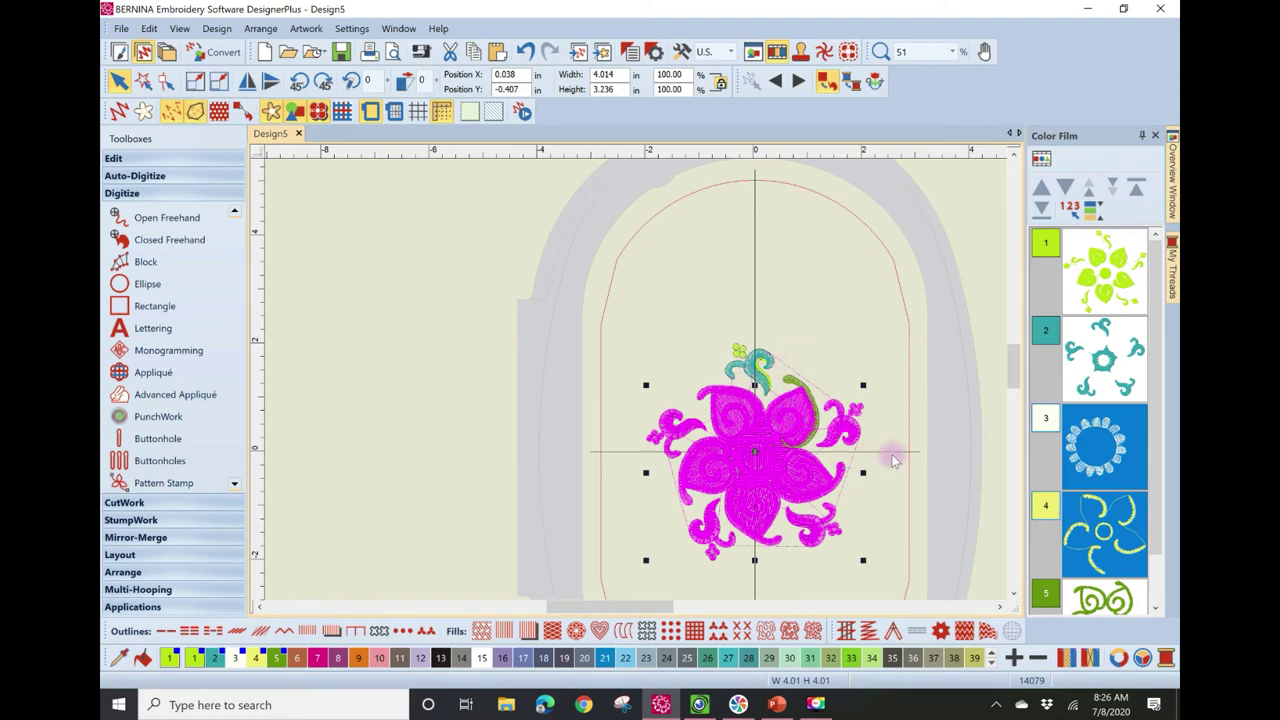
left_click(940, 573)
- Delete all of the flower except its uppermost swirl and dot cluster by enclosing the unwanted parts with Polygon Select
left_click(950, 52)
left_click(907, 68)
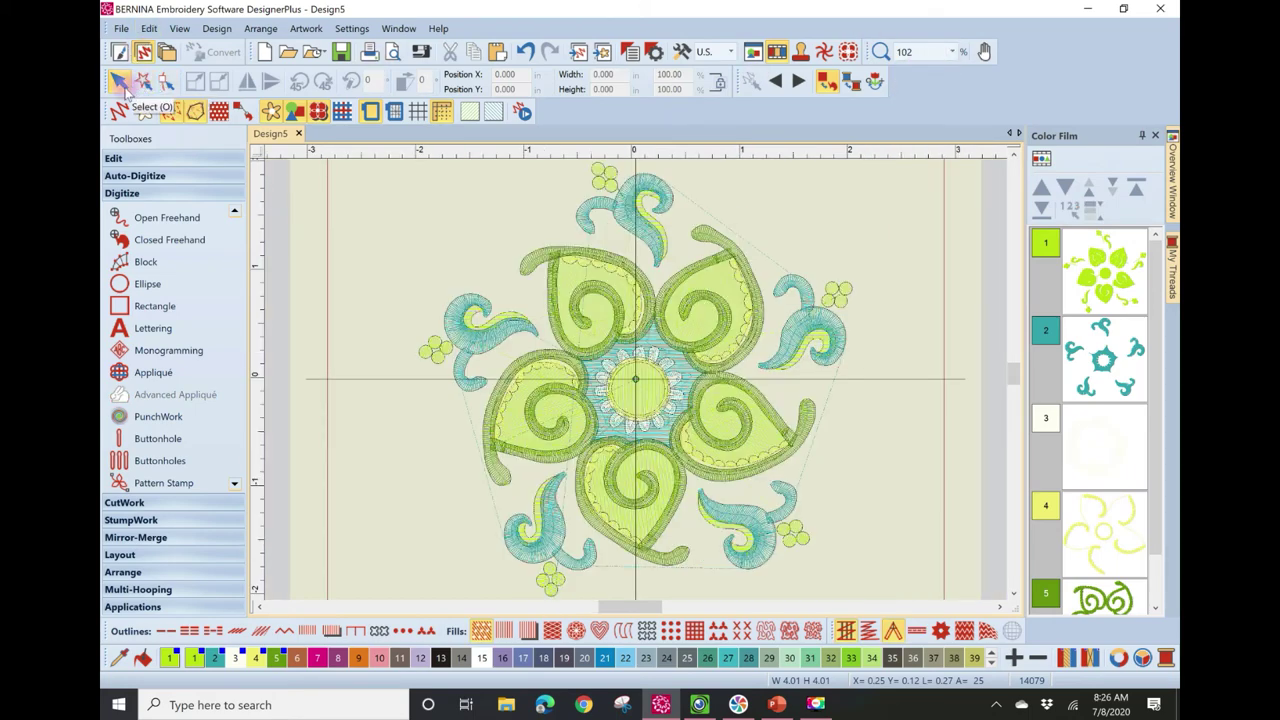
left_click(145, 82)
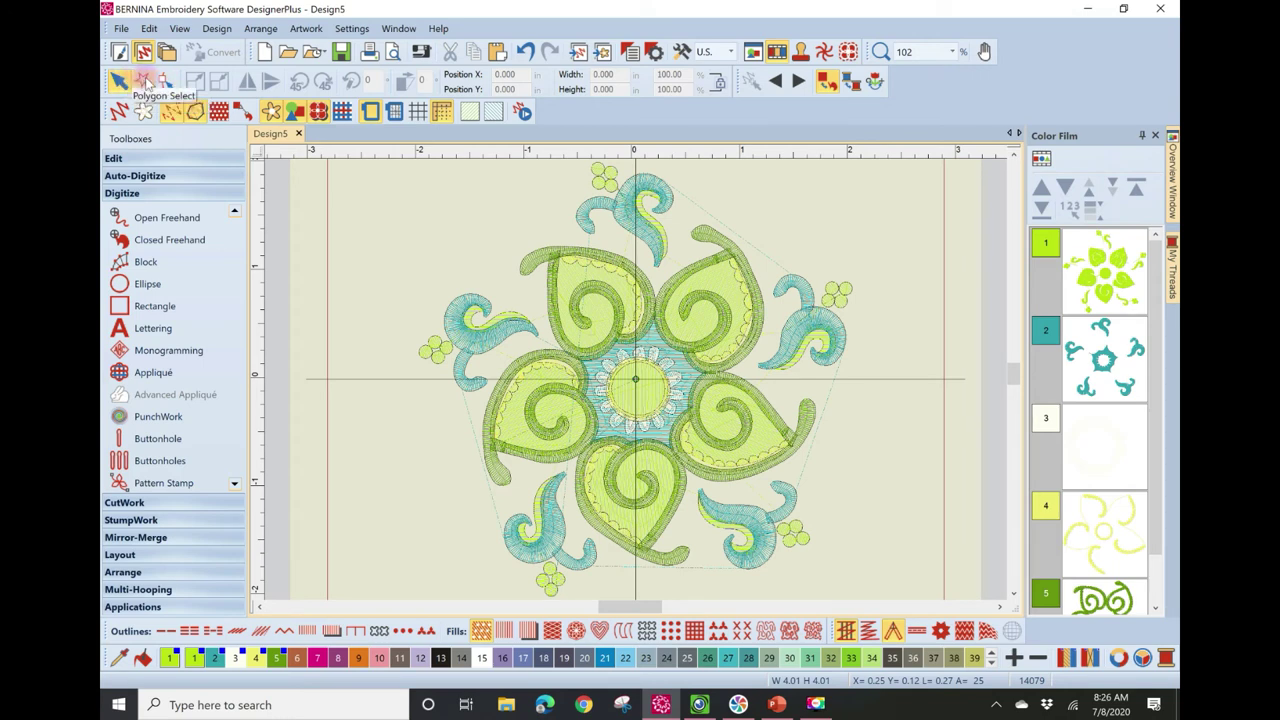
left_click(145, 82)
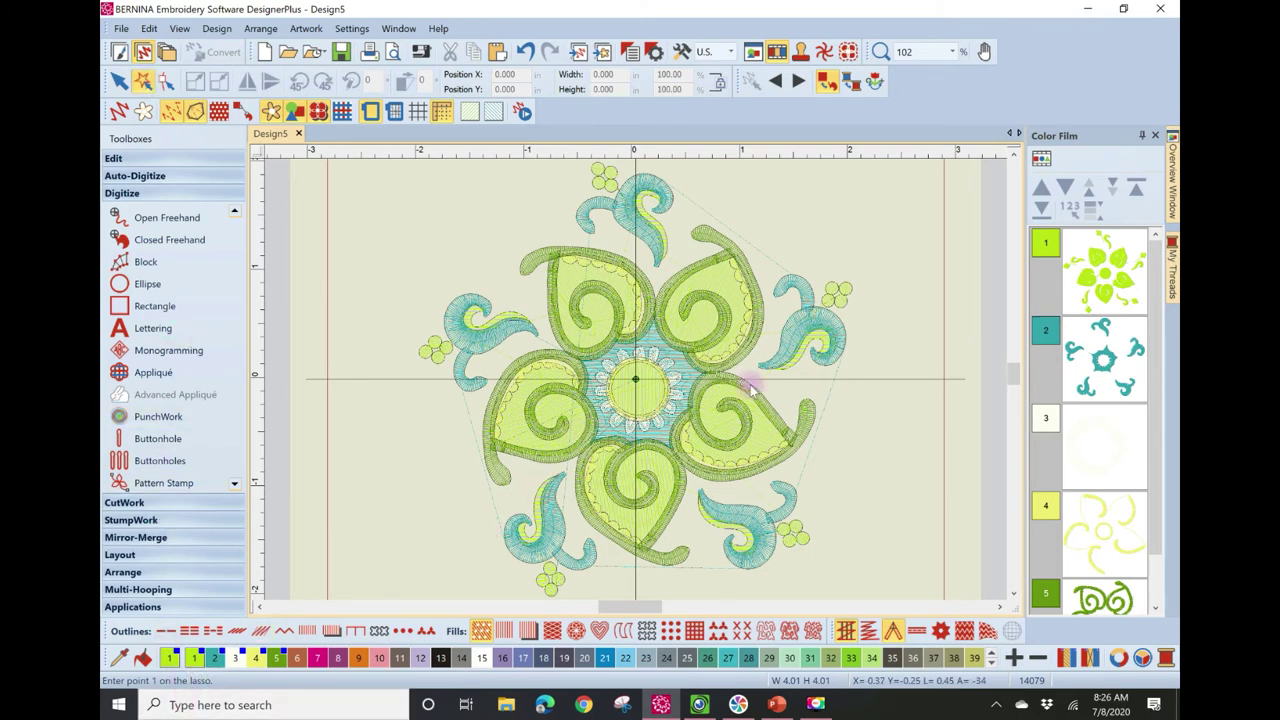
left_click(654, 284)
left_click(620, 244)
left_click(553, 236)
left_click(470, 257)
left_click(378, 325)
left_click(418, 481)
left_click(569, 481)
left_click(697, 530)
left_click(903, 493)
left_click(951, 371)
left_click(959, 239)
left_click(960, 180)
left_click(714, 240)
left_click(601, 223)
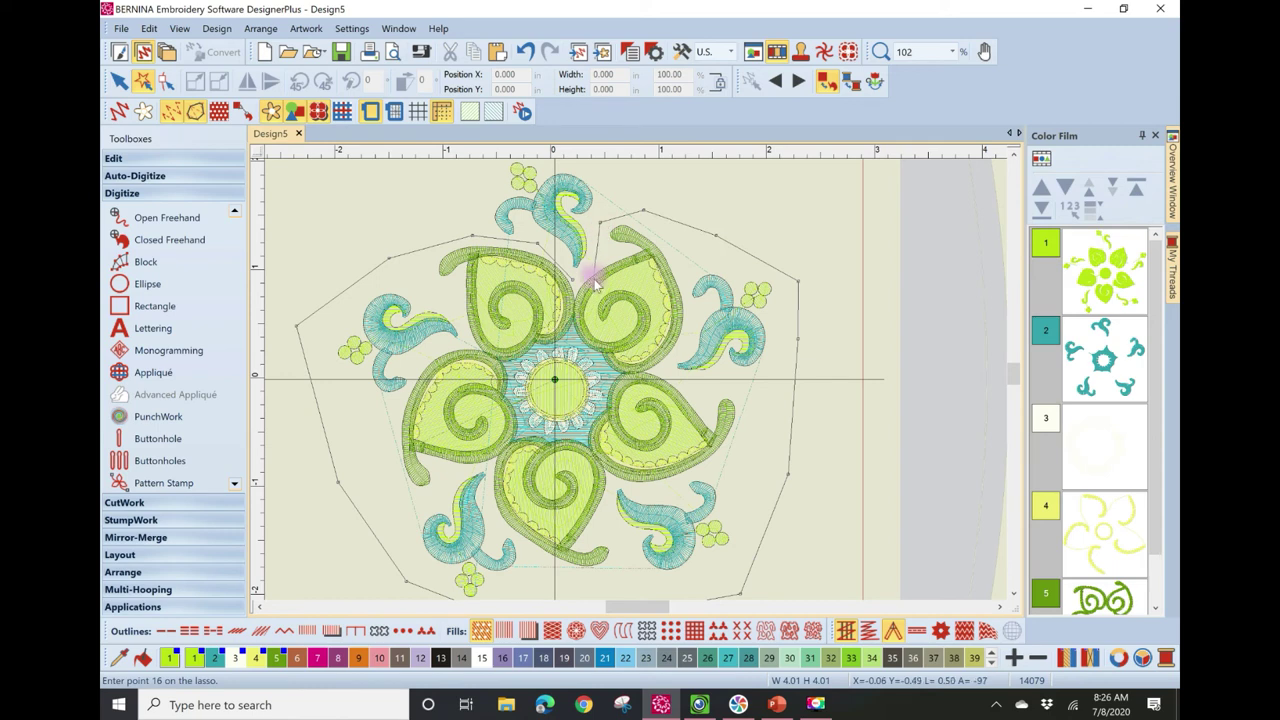
left_click(580, 274)
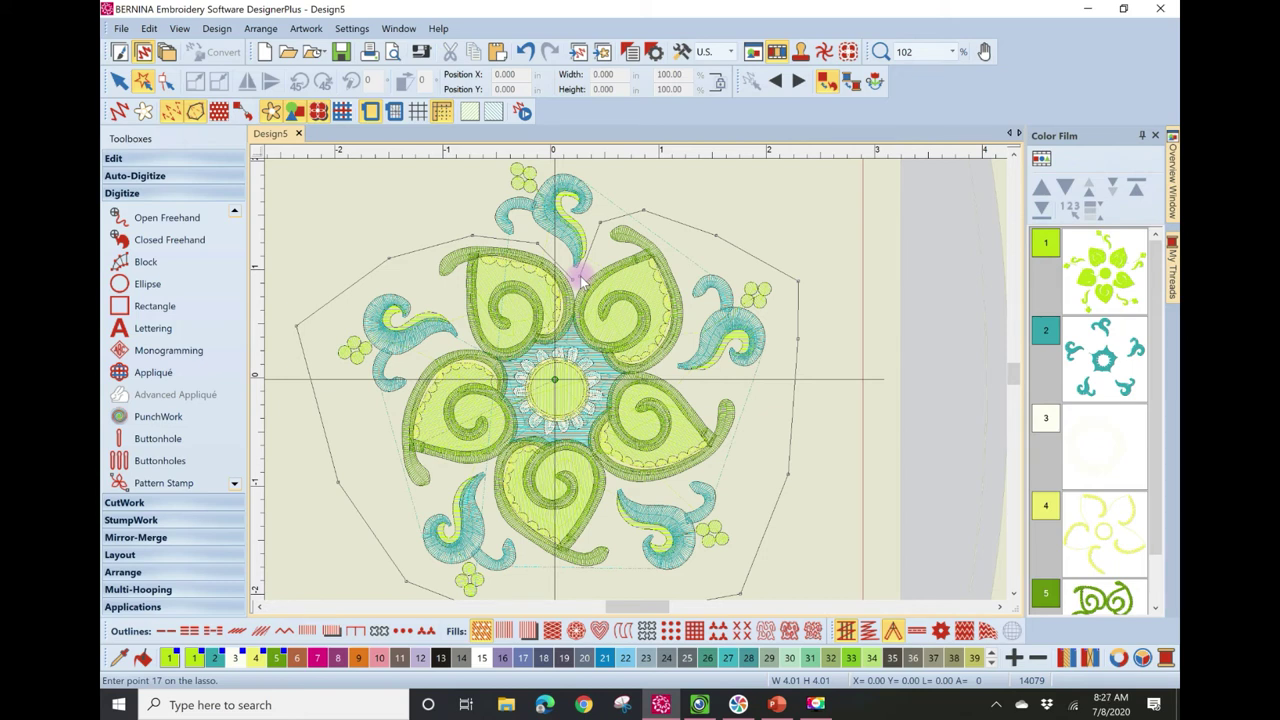
key("Return")
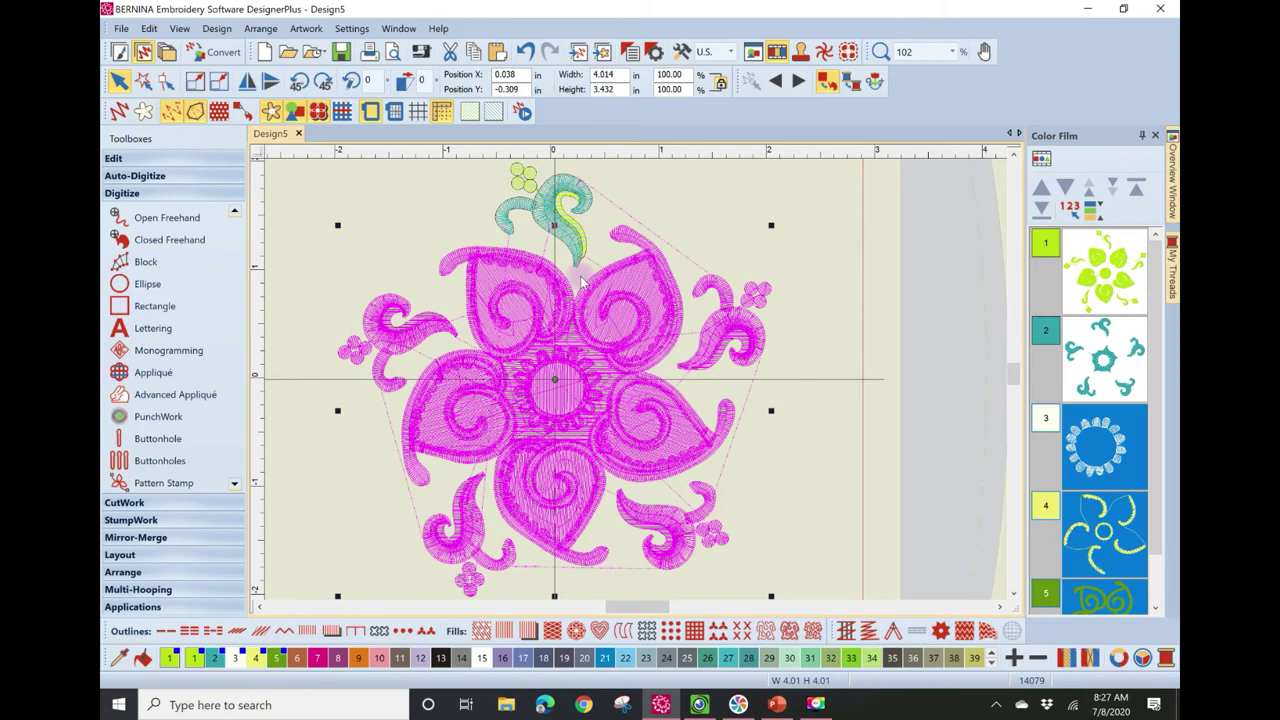
key("Delete")
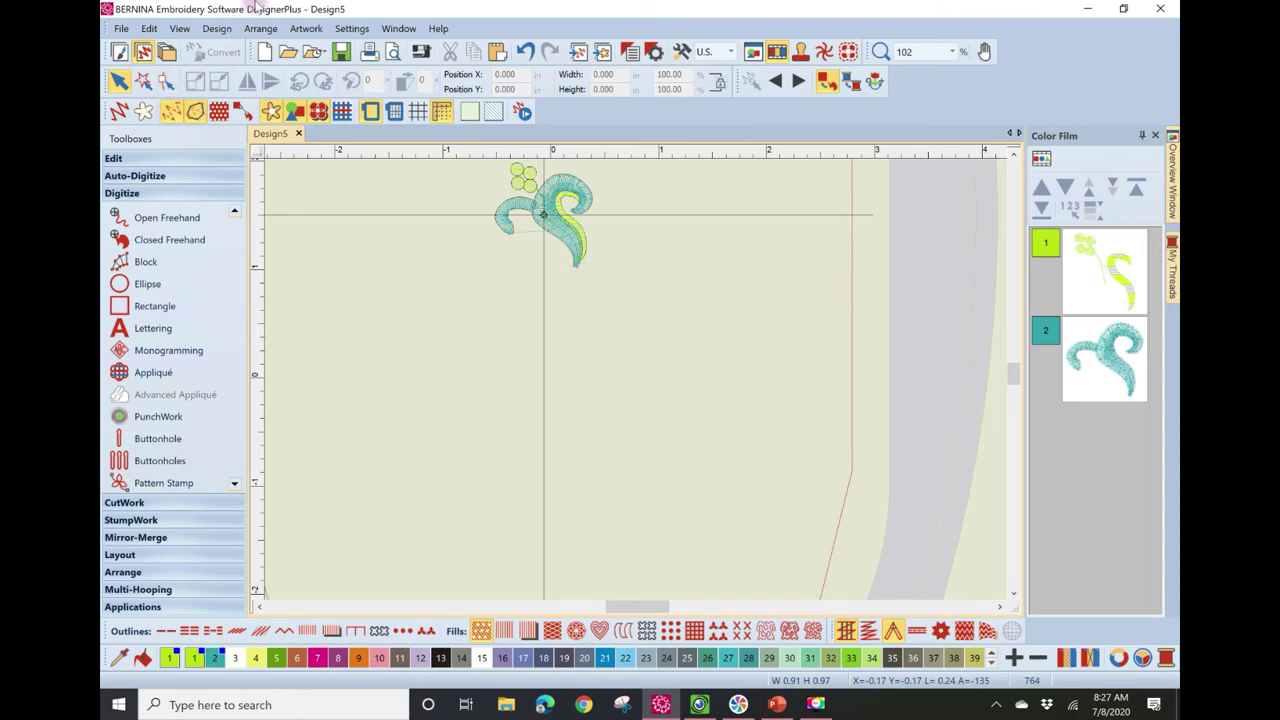
- Hide the hoop around the remaining swirl motif and show the motif at 100% zoom
left_click(371, 111)
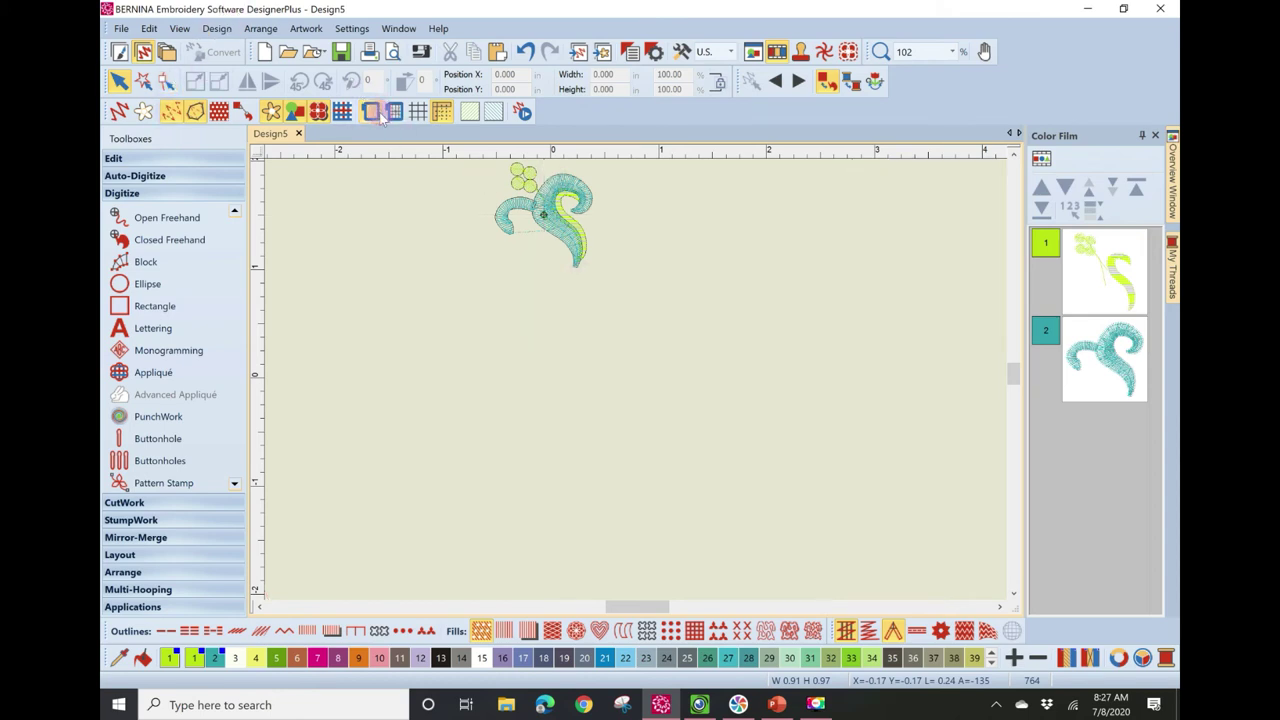
left_click(952, 51)
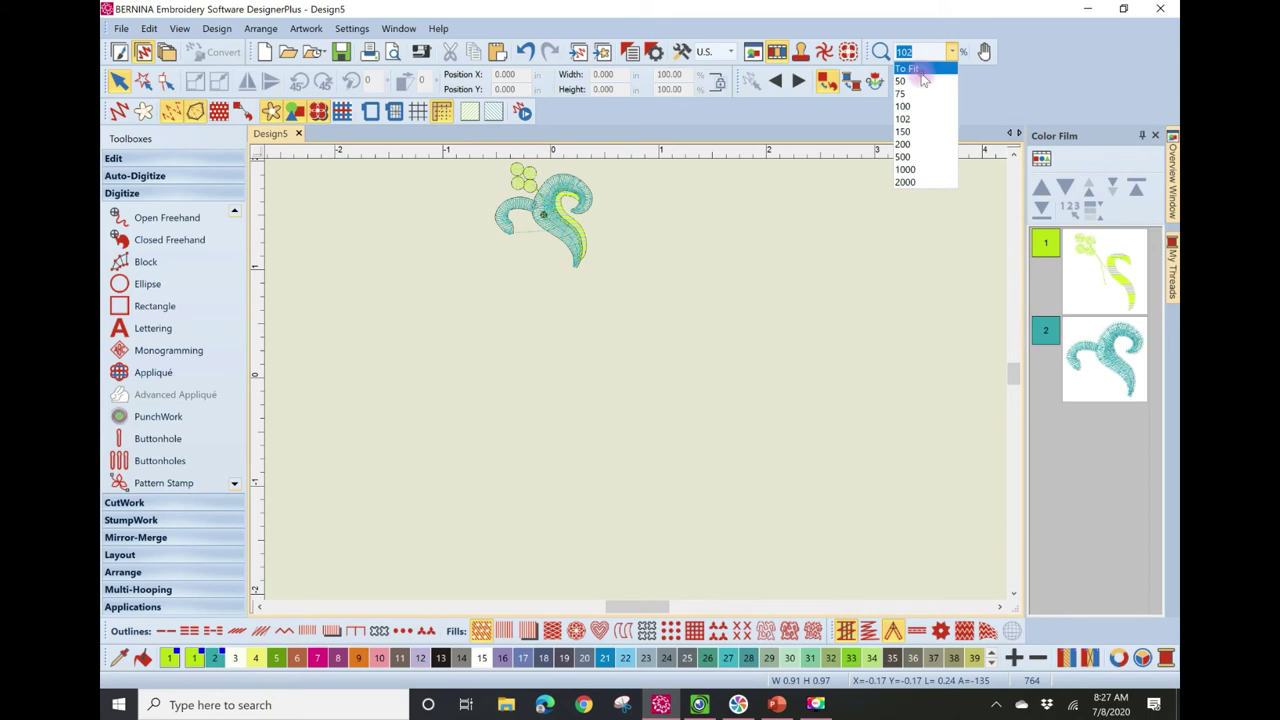
left_click(921, 73)
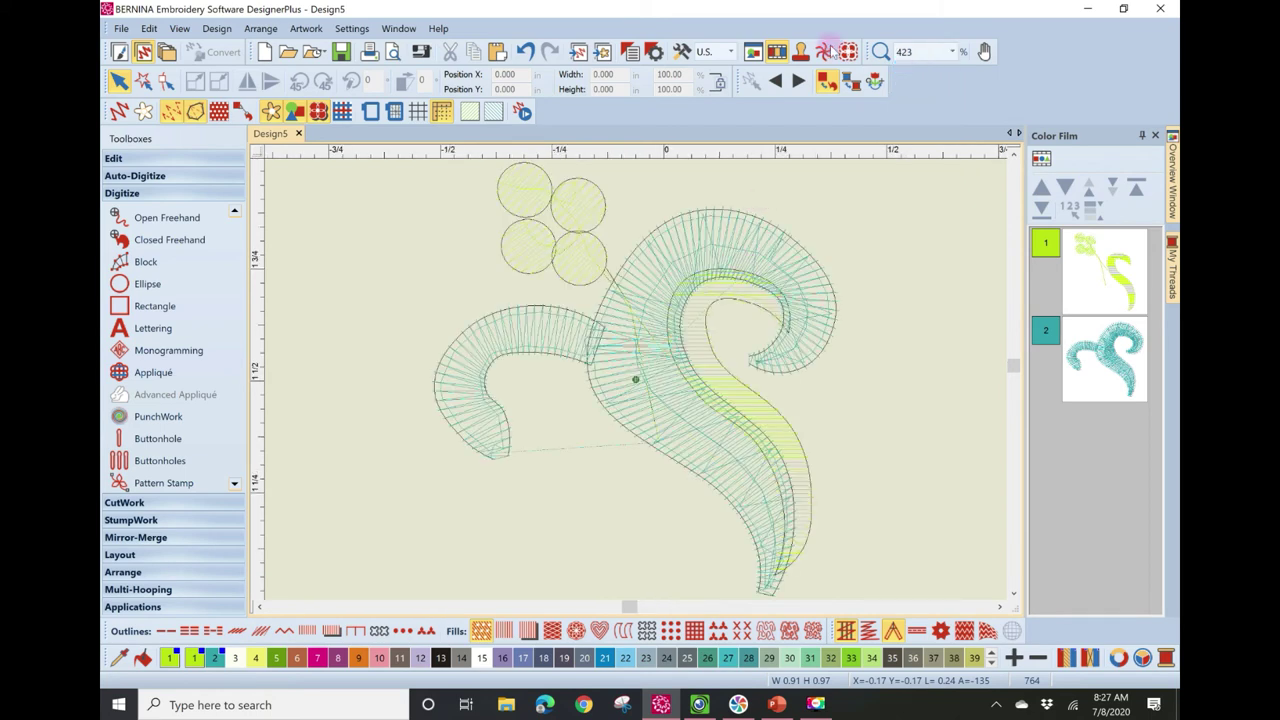
left_click(951, 51)
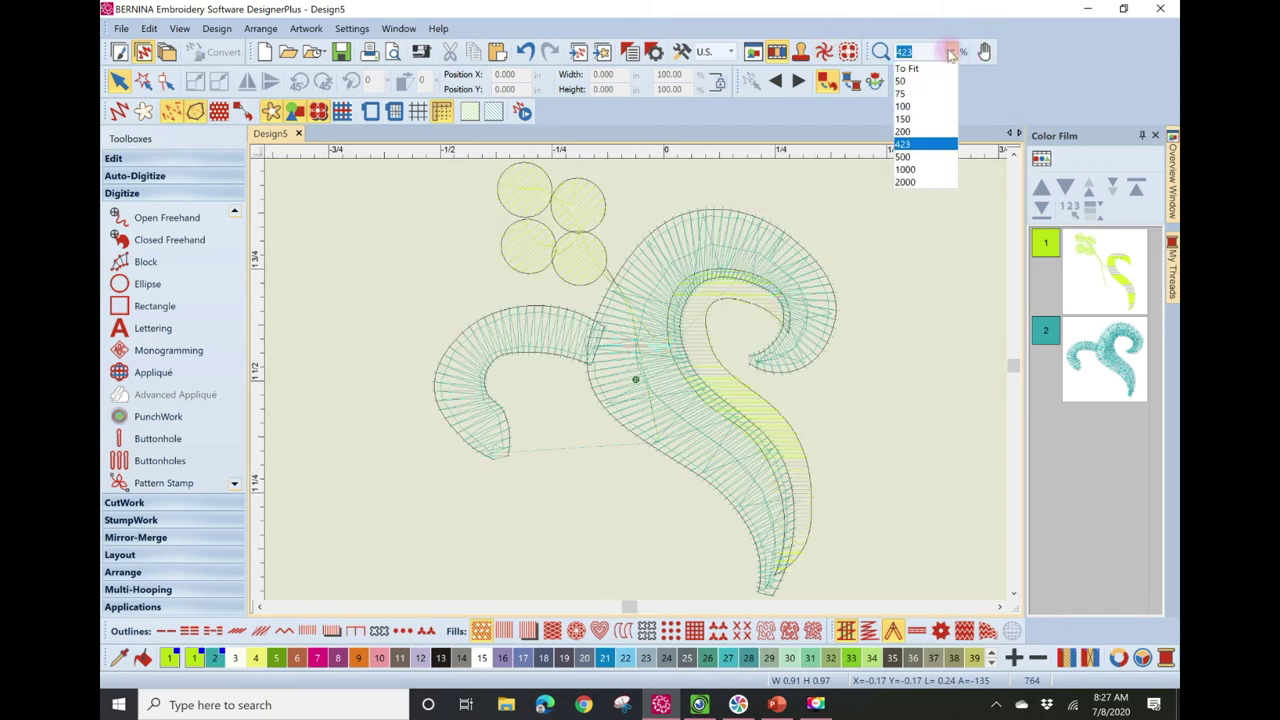
left_click(915, 105)
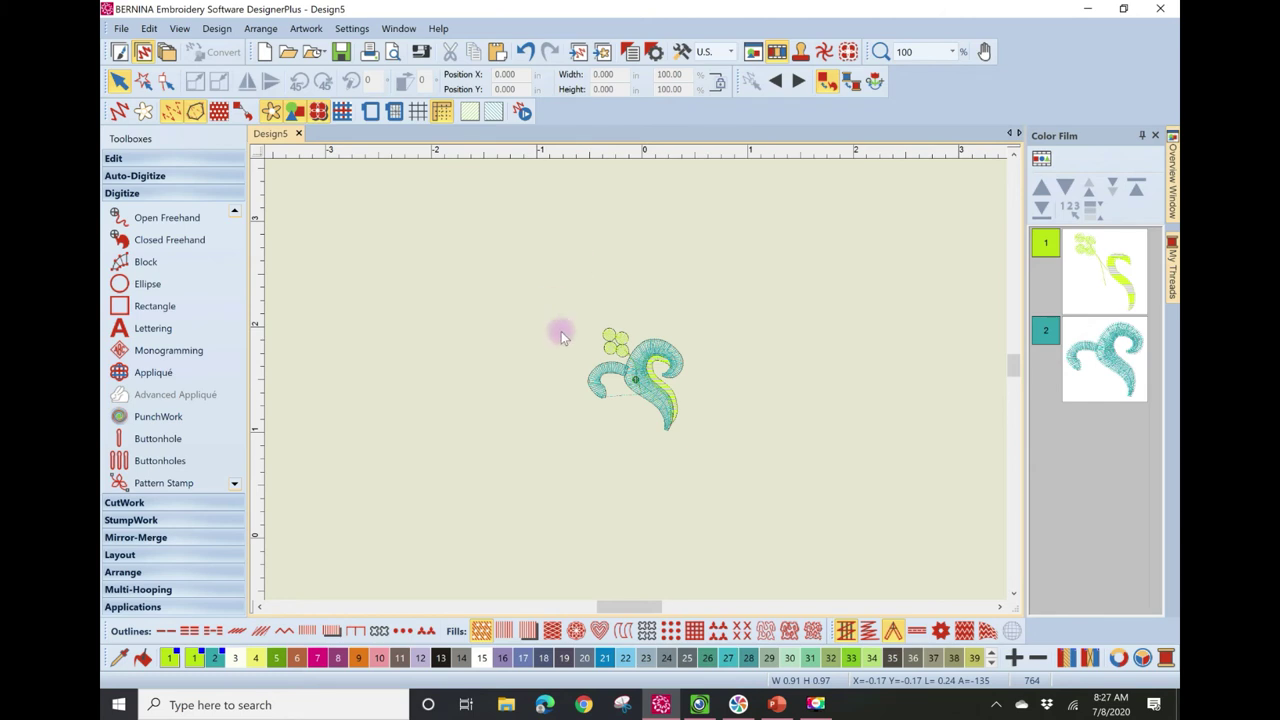
- Step through the pieces of the swirl motif to check that they are separate objects, and clear the selection
left_click(630, 373)
key("Tab")
key("Tab")
key("Tab")
left_click(814, 398)
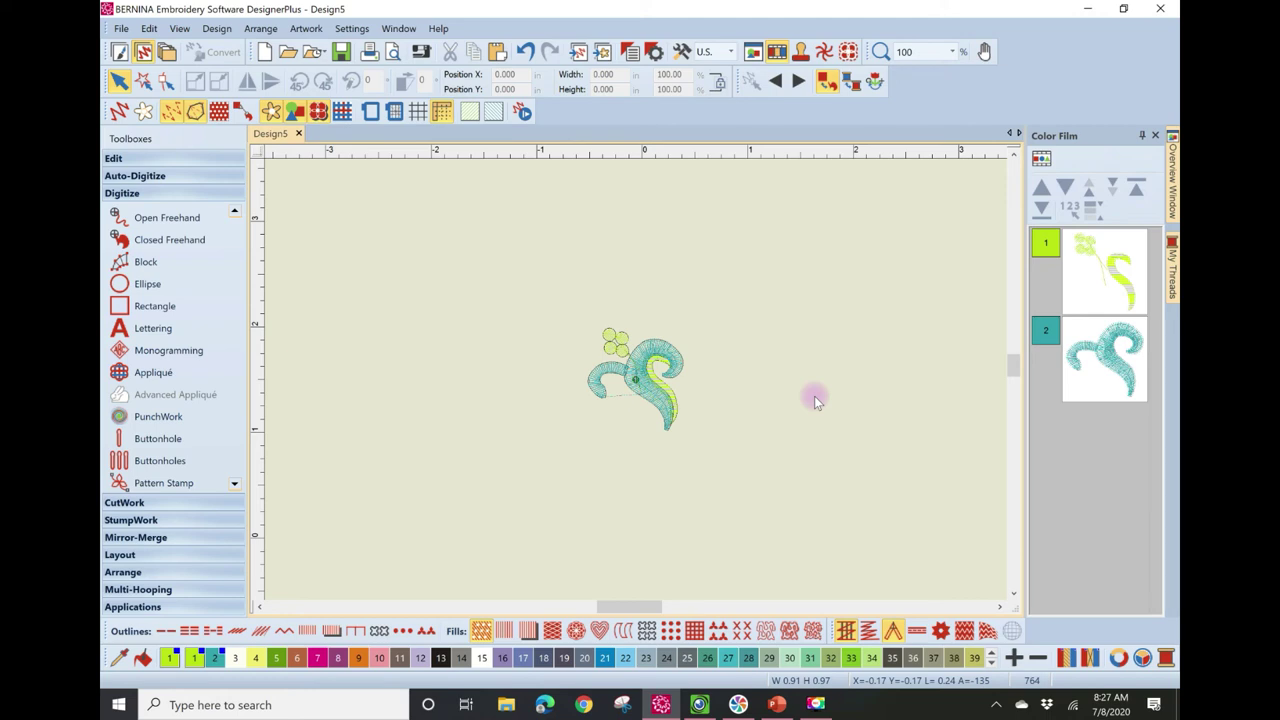
key("ctrl+a")
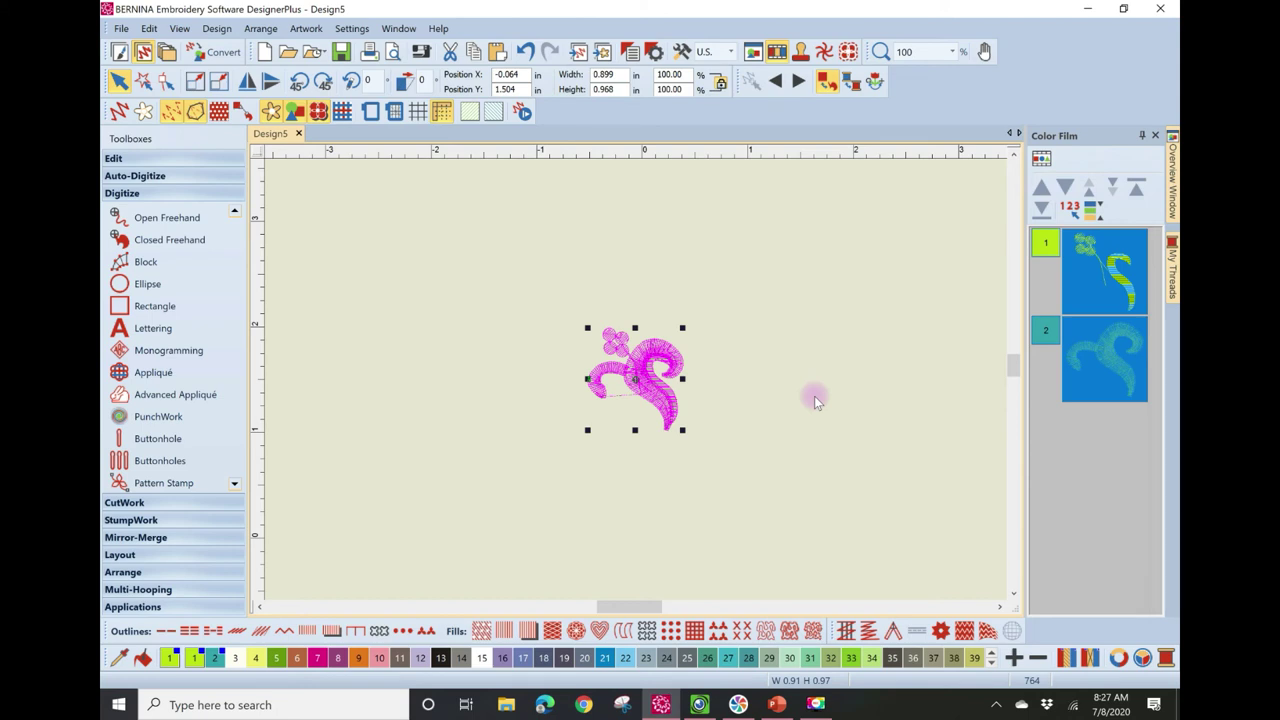
right_click(652, 392)
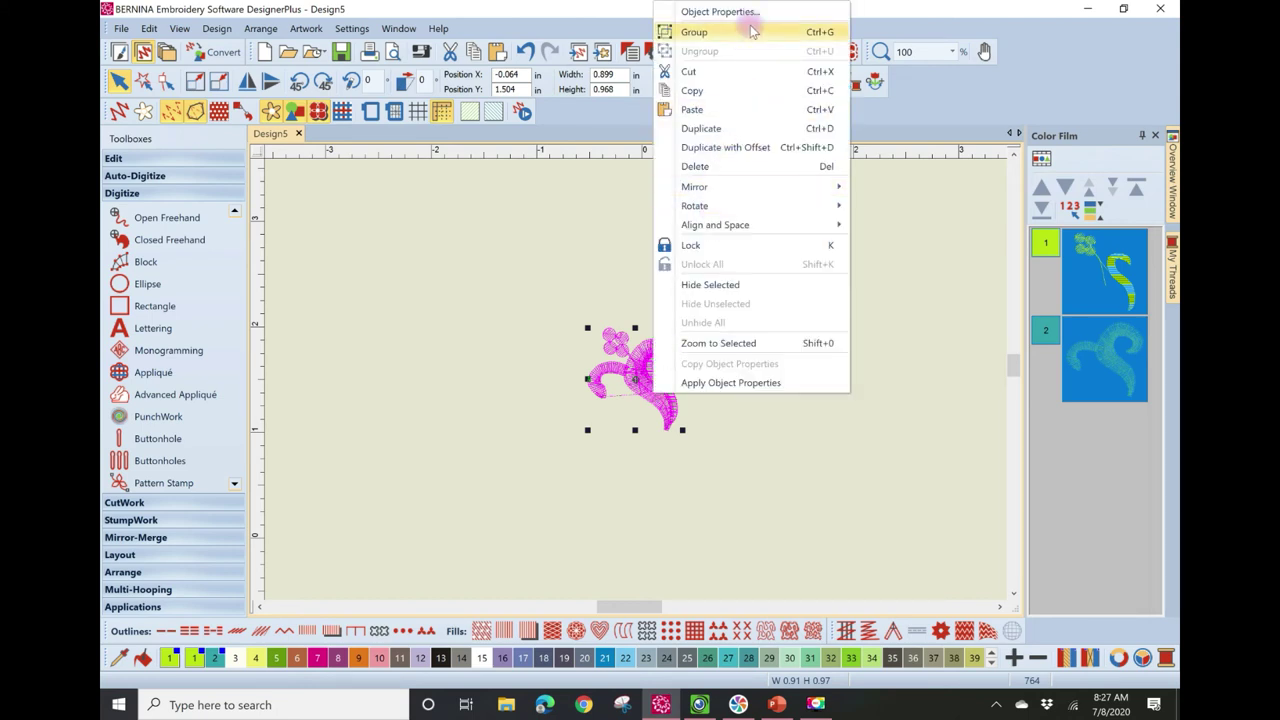
left_click(815, 461)
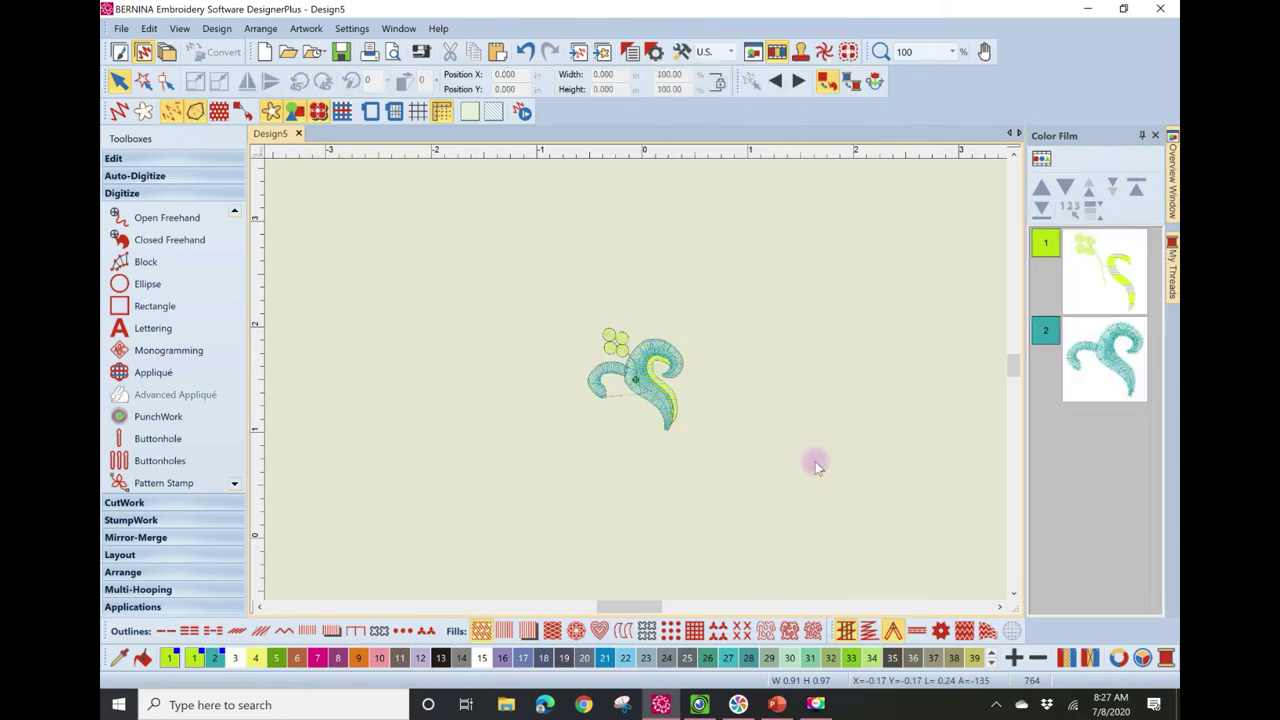
key("ctrl+g")
left_click(637, 364)
left_click(763, 467)
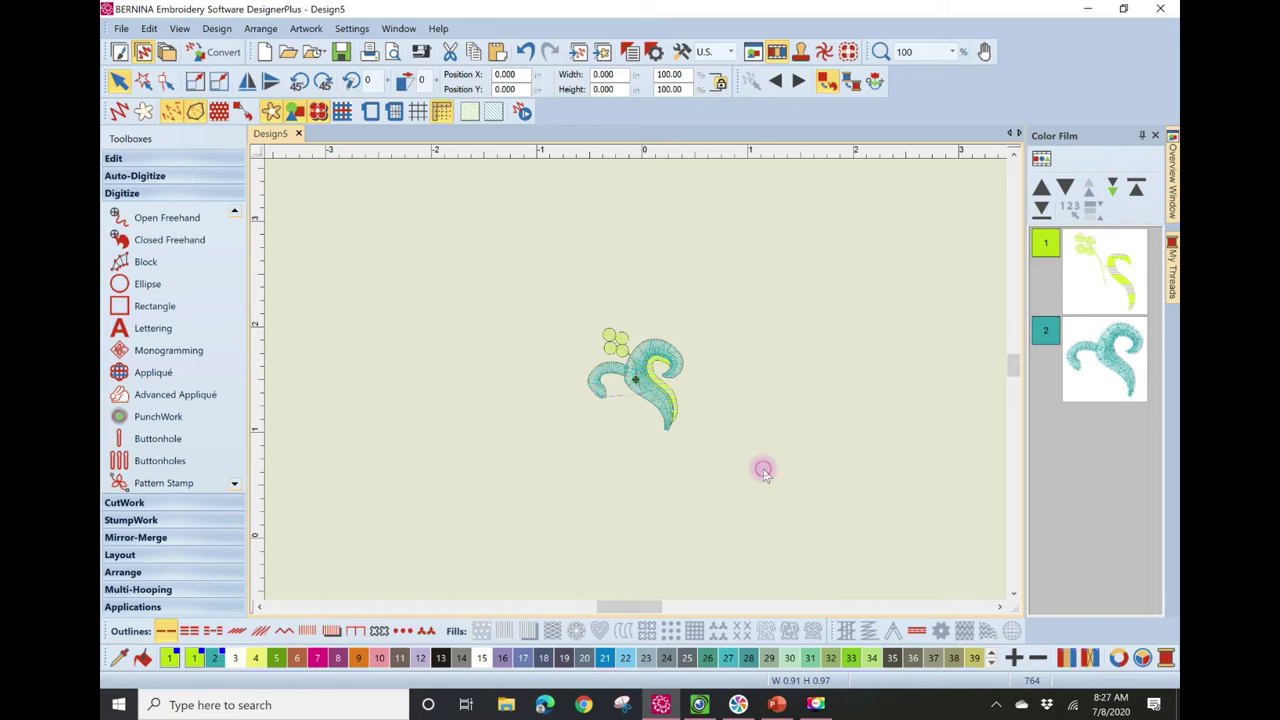
right_click(763, 467)
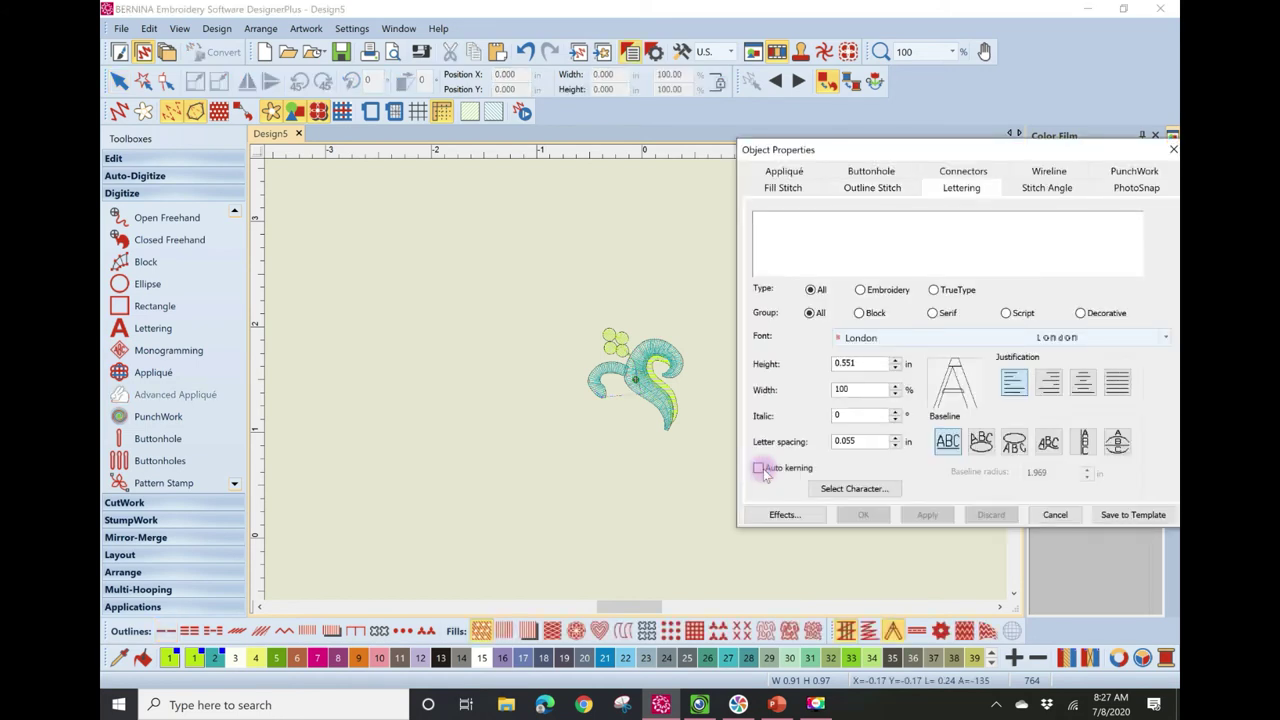
left_click(1057, 514)
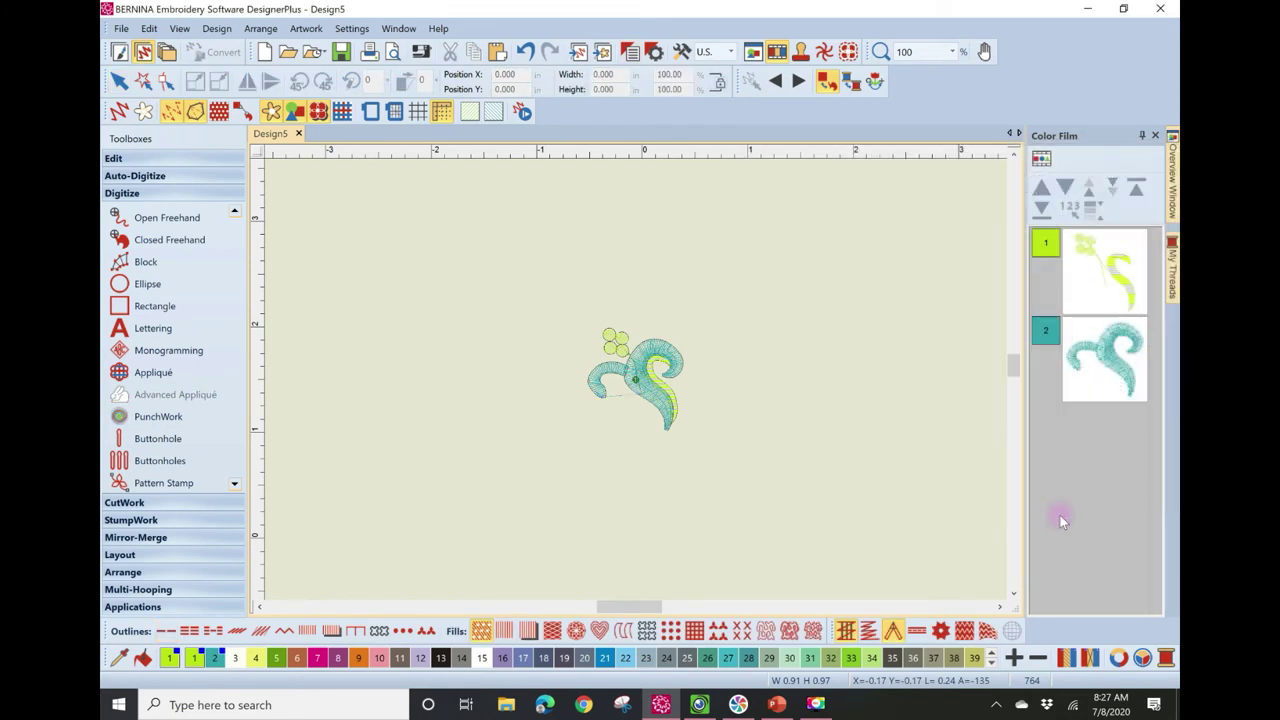
- Group all objects of the swirl motif and reselect the motif to check that it acts as one object
key("ctrl+a")
key("ctrl+g")
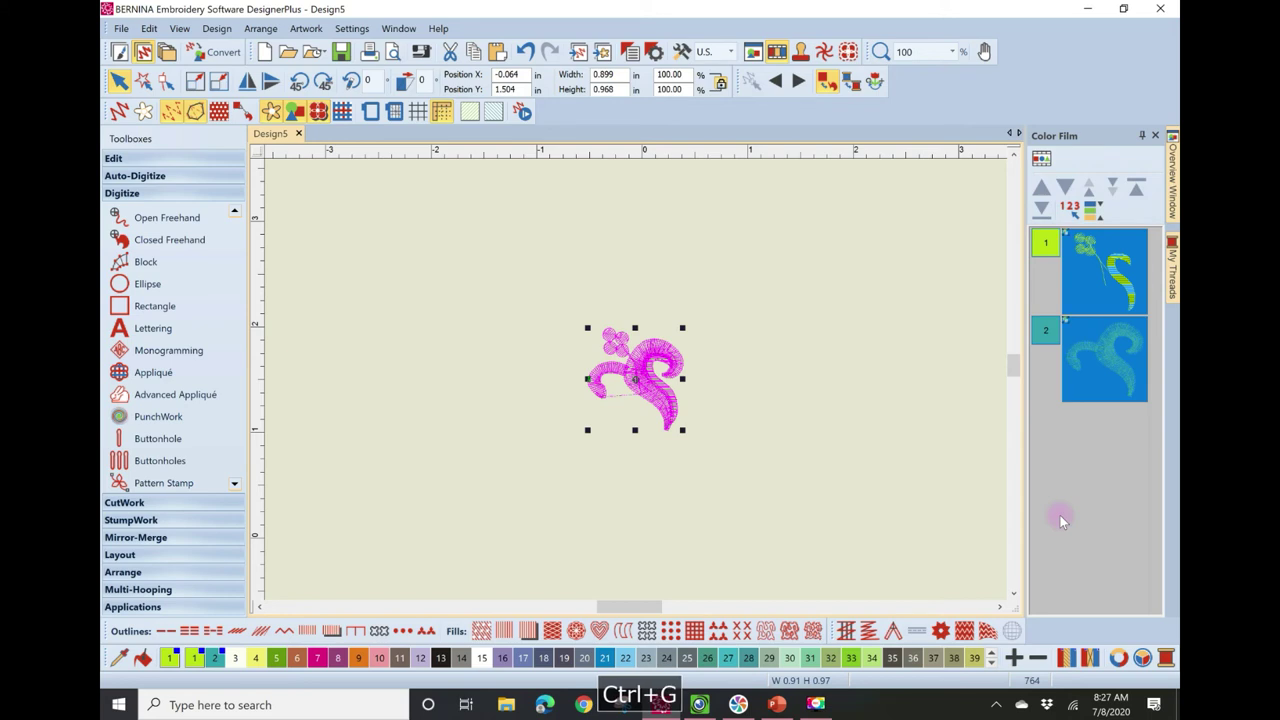
left_click(849, 453)
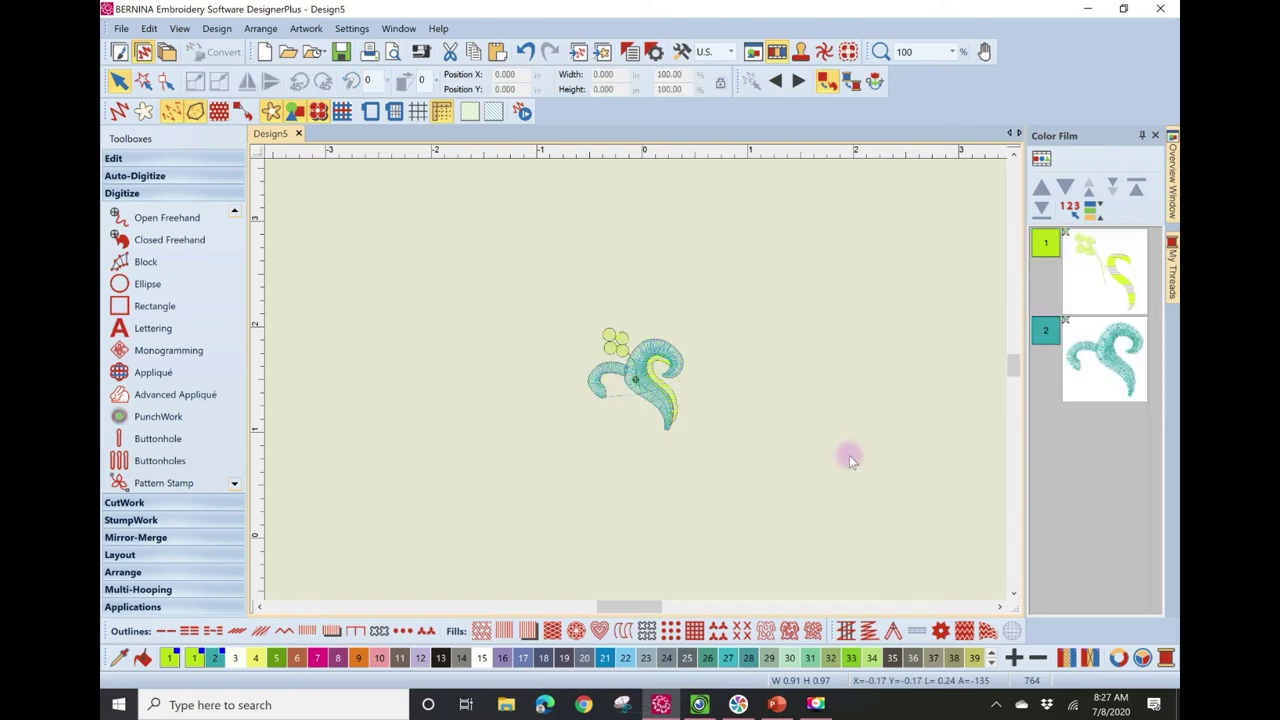
left_click(647, 400)
left_click(678, 439)
left_click(662, 408)
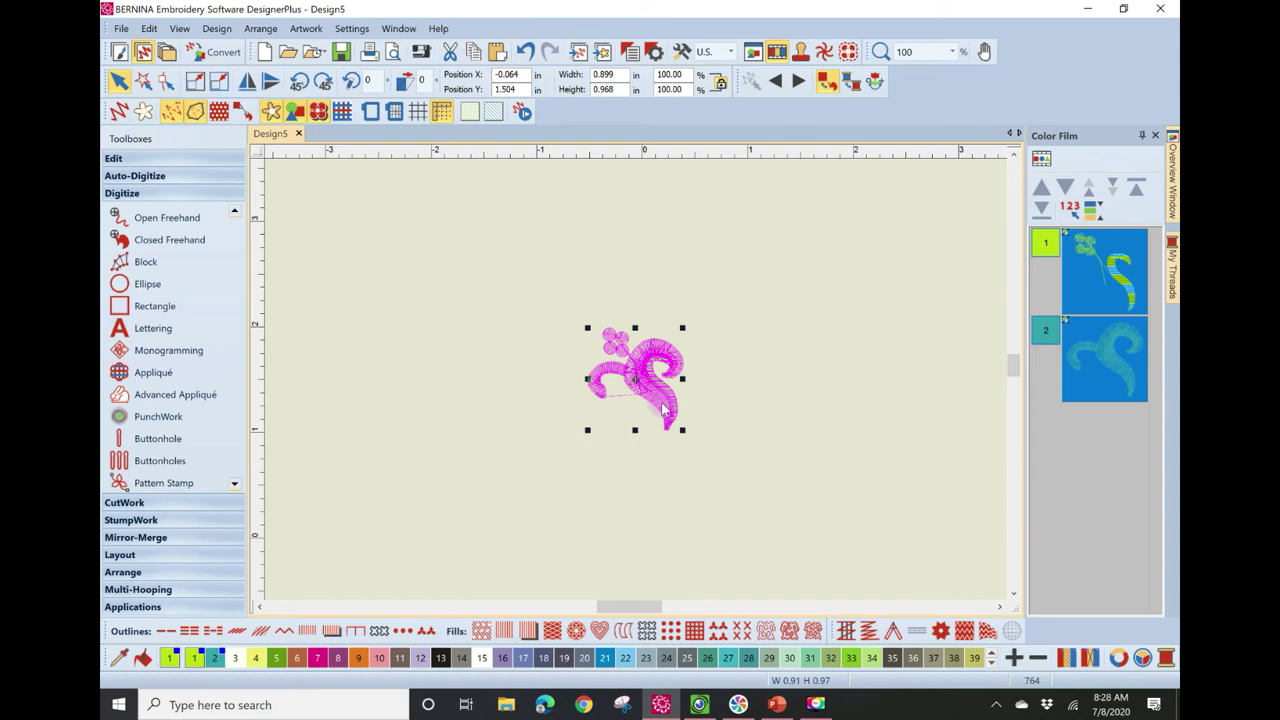
- Create a horizontal Mirror-Merge copy of the swirl group, placed so that the inner curls of both motifs meet
left_click(135, 537)
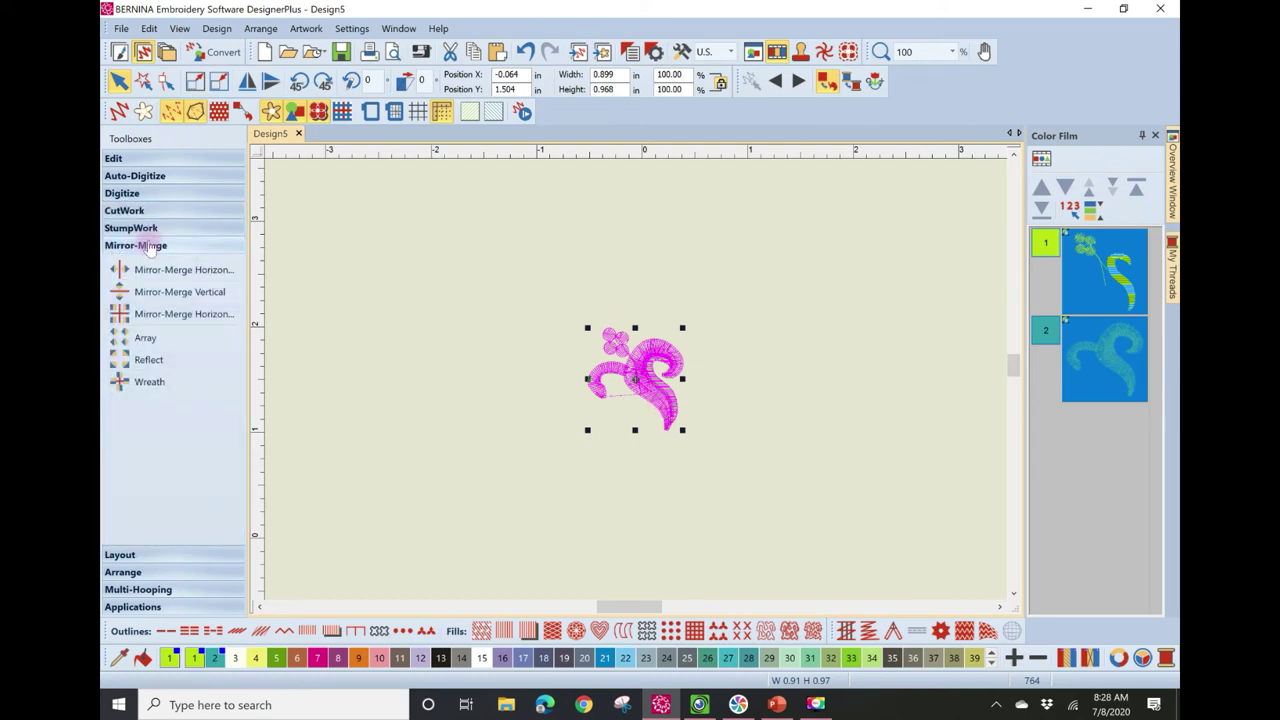
left_click(192, 270)
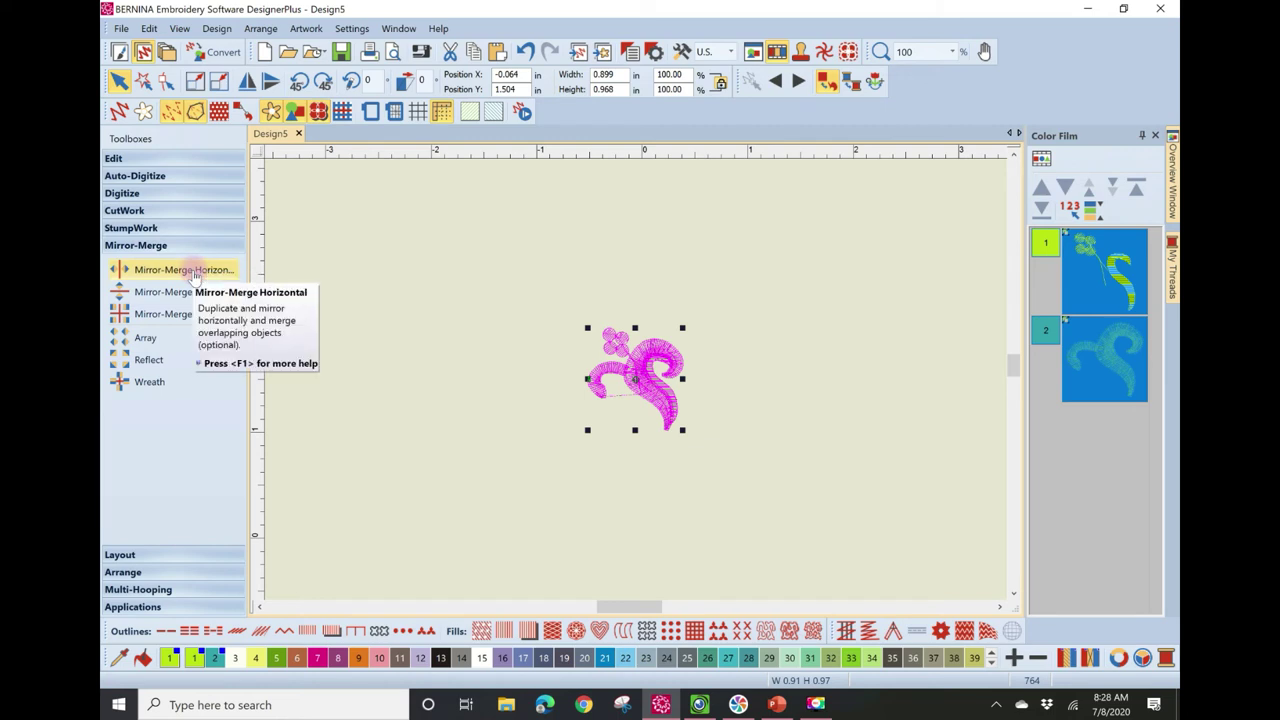
left_click(192, 270)
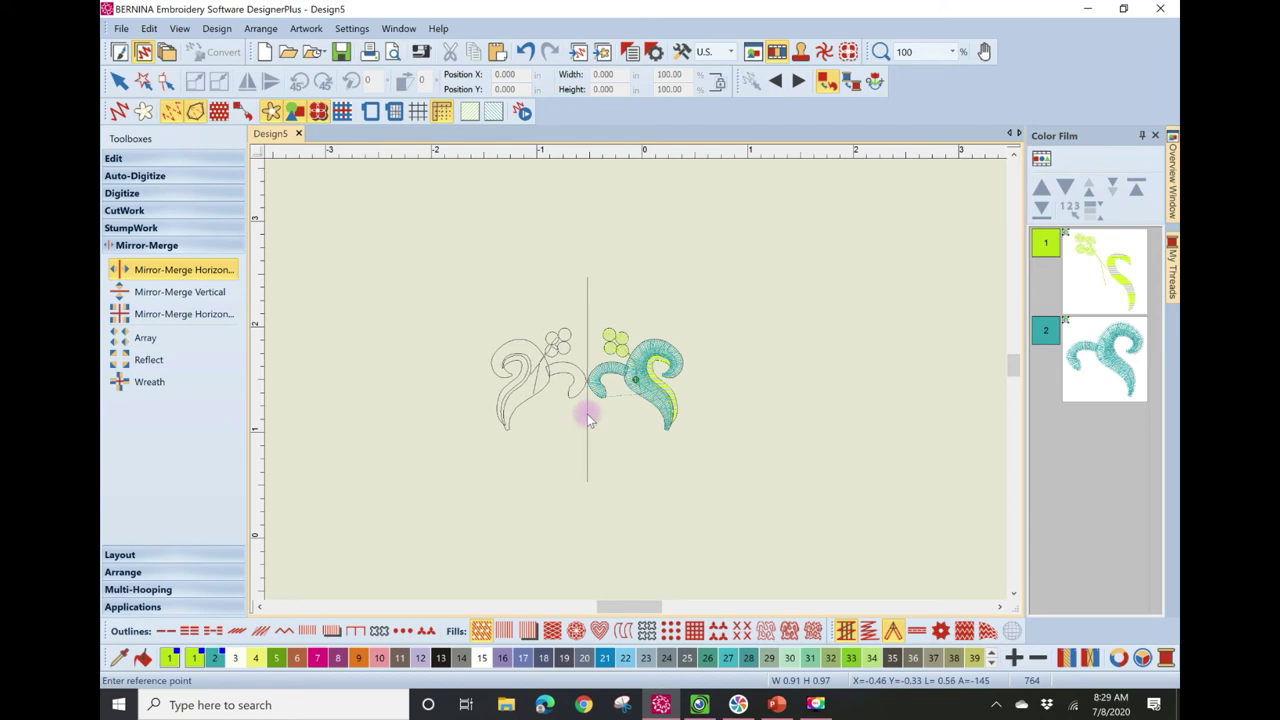
scroll(635, 379, "up", 5)
left_click(635, 379)
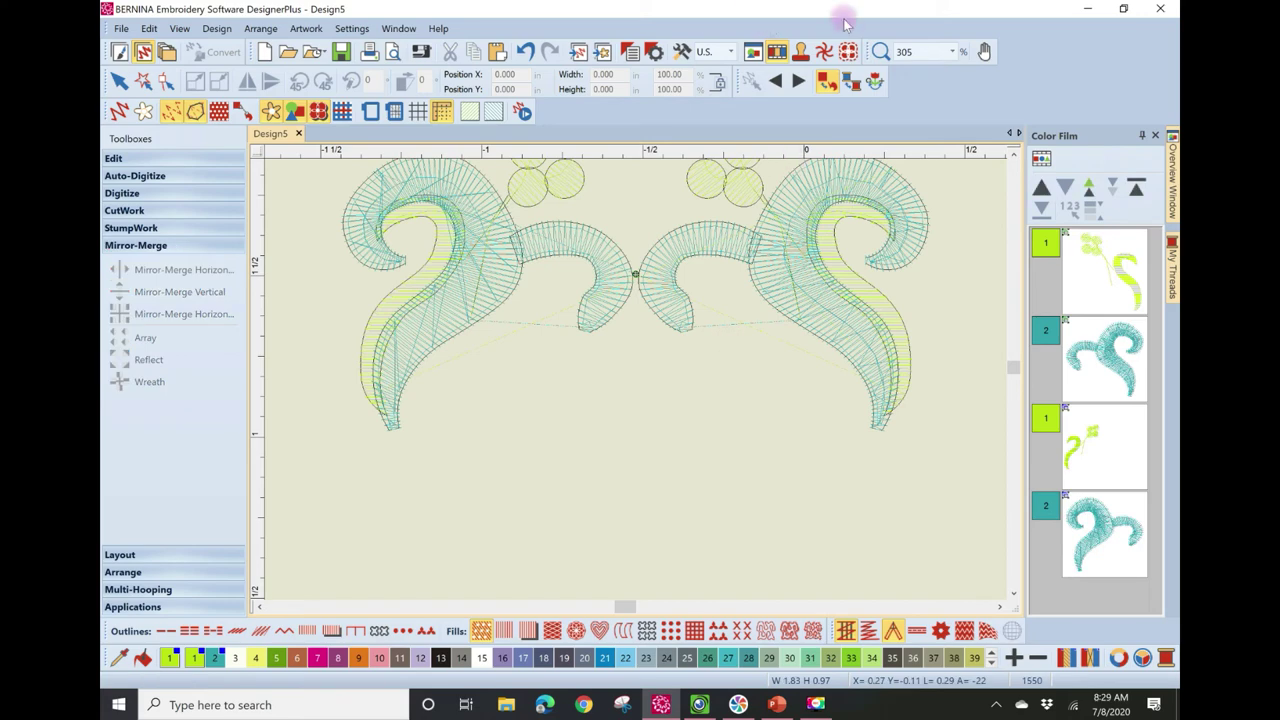
left_click(951, 51)
left_click(910, 68)
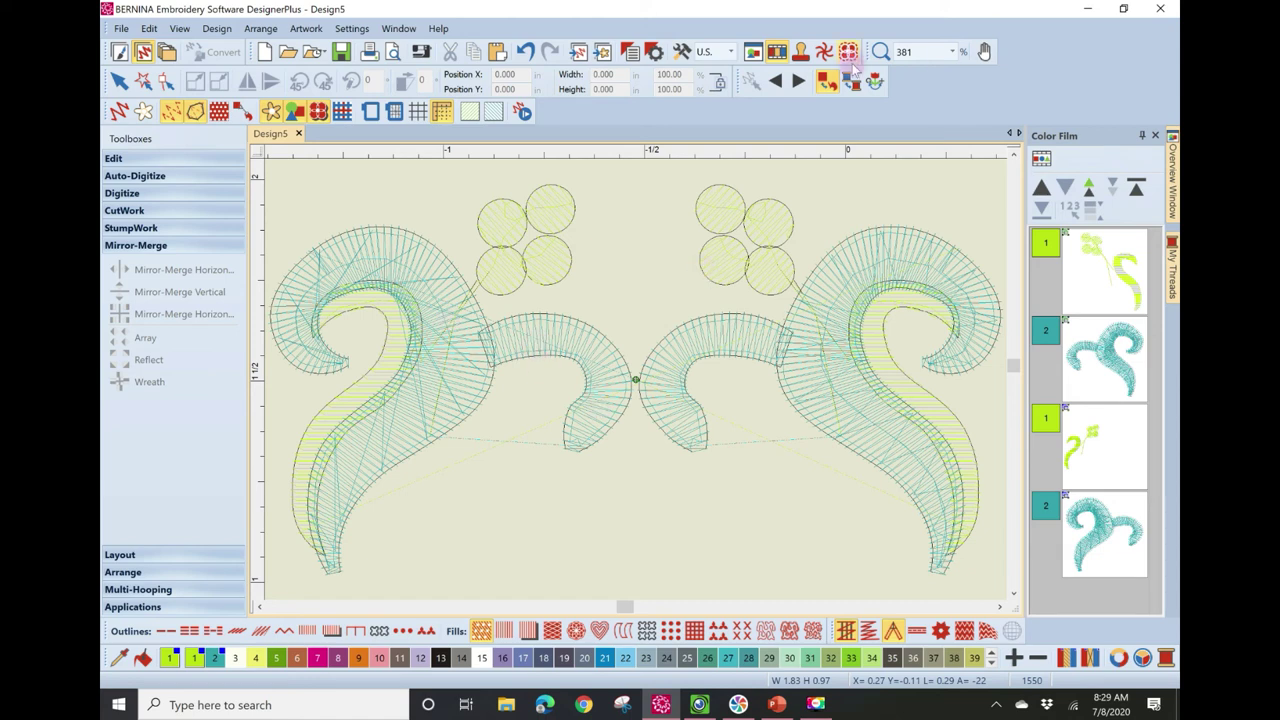
left_click(951, 52)
left_click(917, 76)
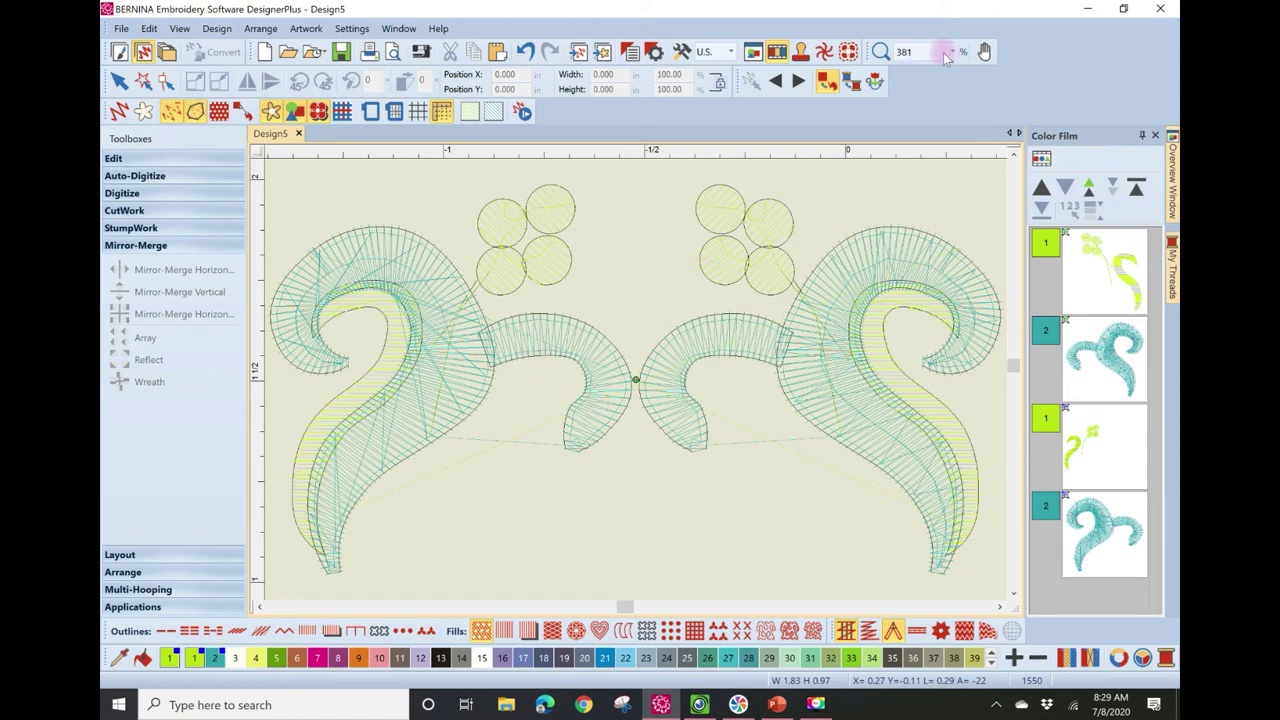
left_click(951, 52)
left_click(922, 104)
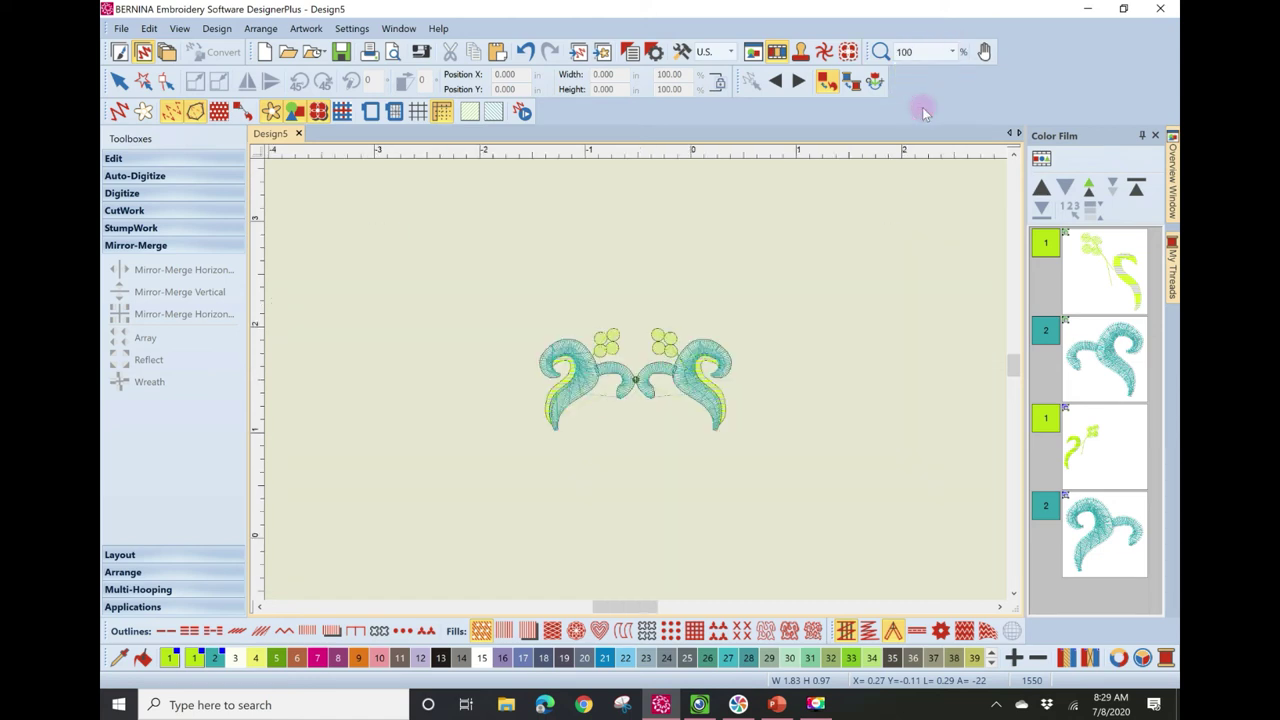
- Undo the horizontal Mirror-Merge and select the original swirl group
left_click(527, 53)
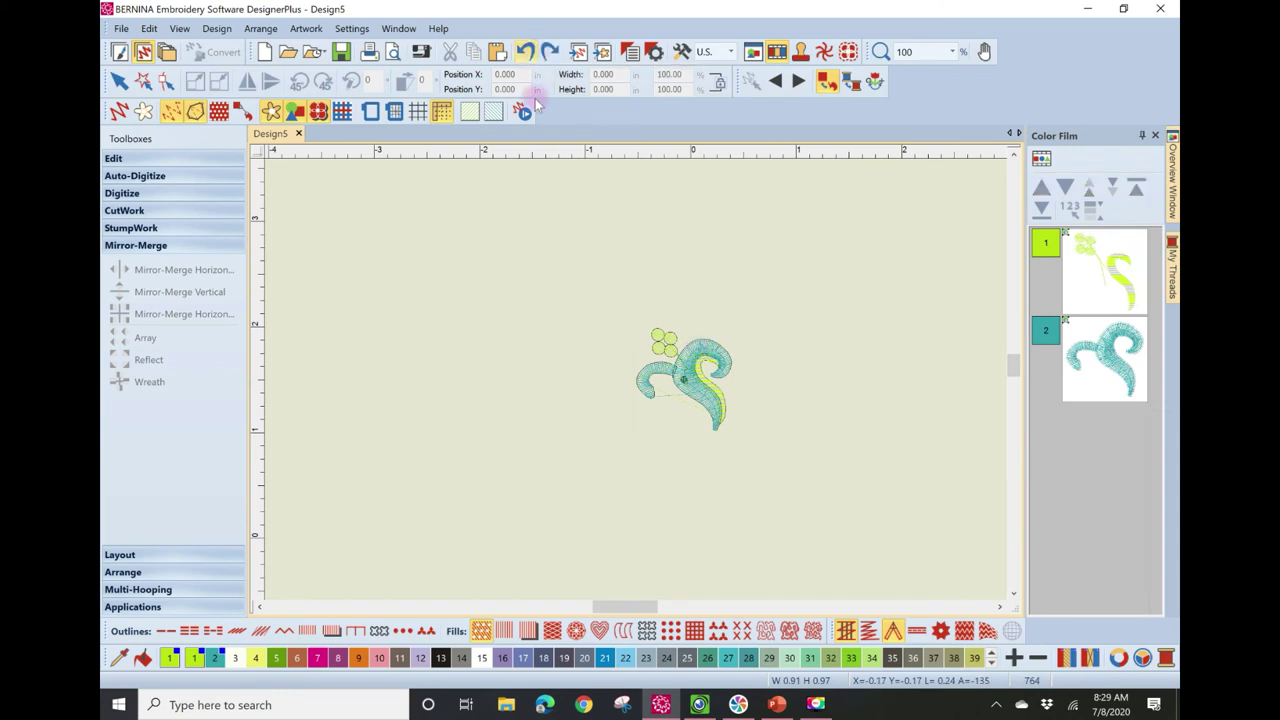
left_click(721, 399)
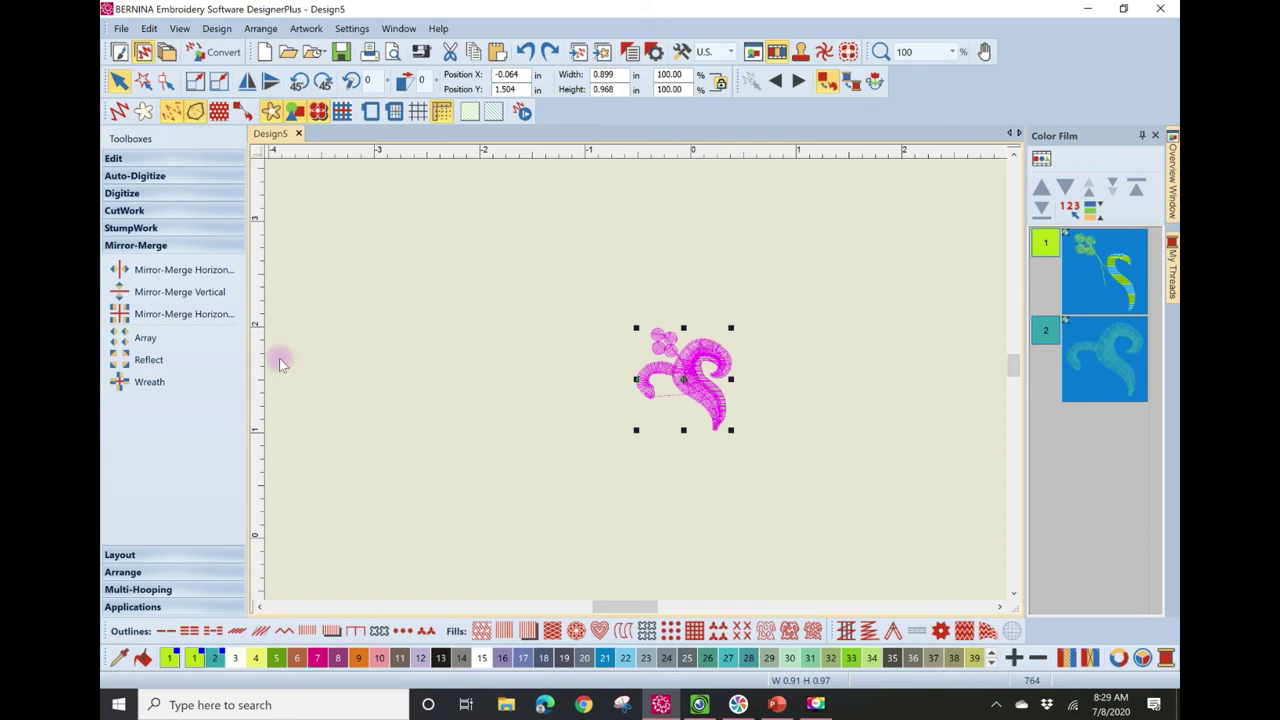
- Try a vertical Mirror-Merge copy of the swirl group with the two dot clusters facing each other, and undo it
left_click(220, 291)
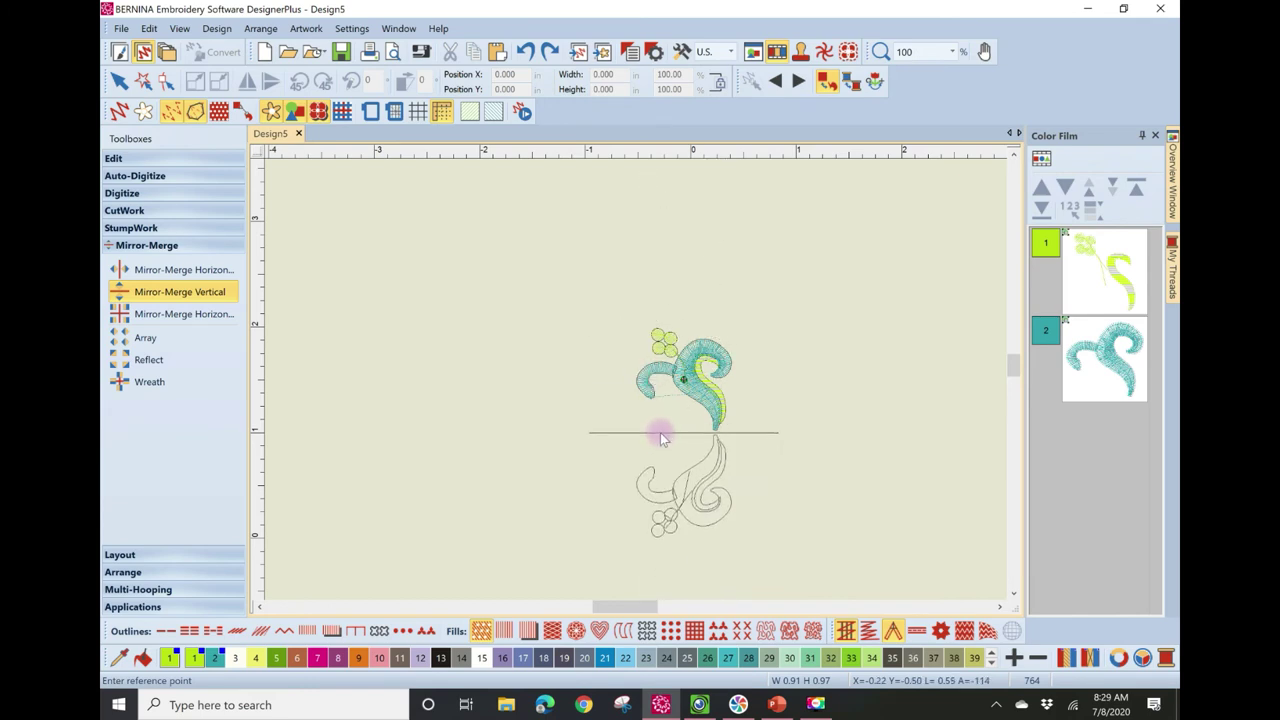
left_click(673, 327)
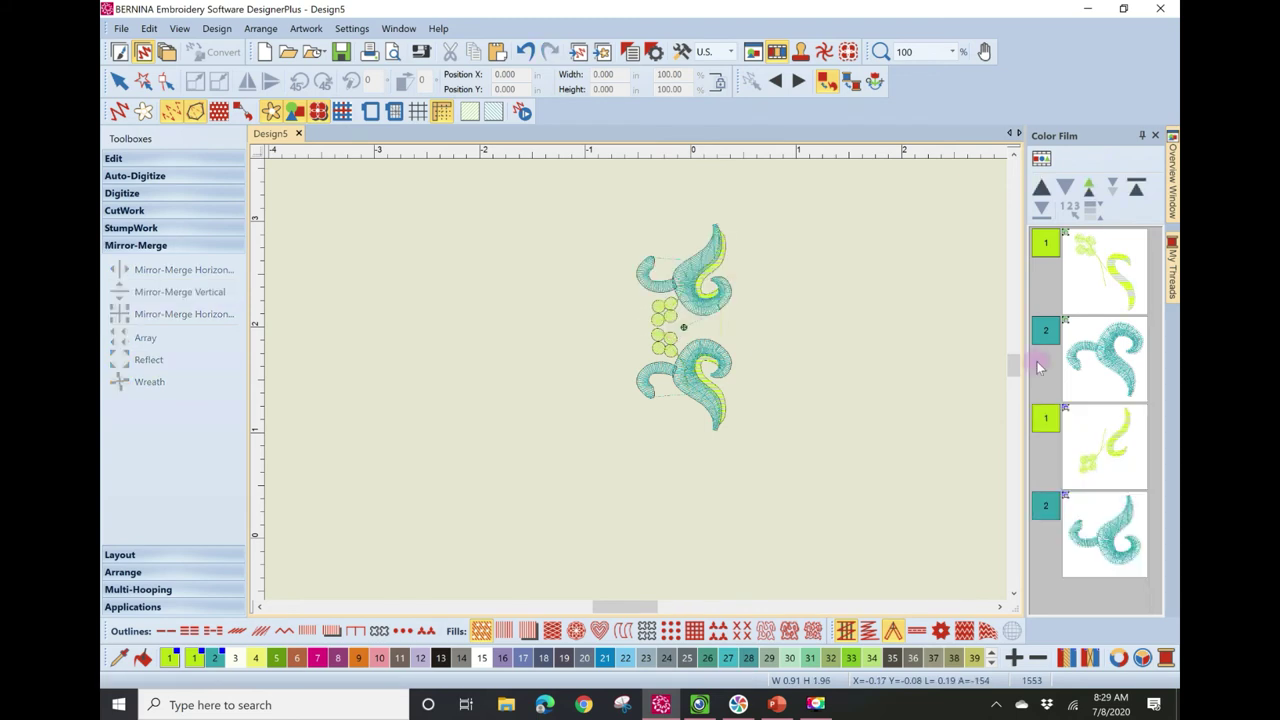
left_click(524, 53)
- Try a Mirror-Merge Horizontal & Vertical of the swirl, centred just below and left of its outer curl, and undo it
left_click(695, 408)
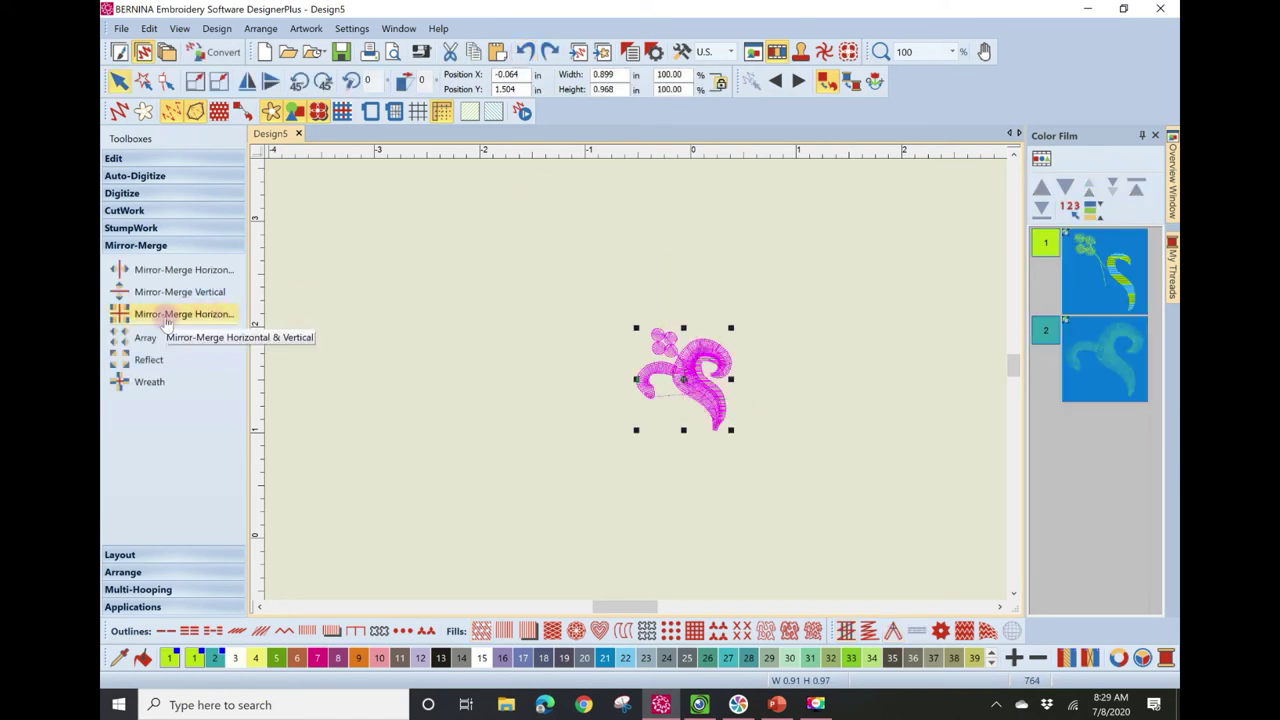
left_click(166, 316)
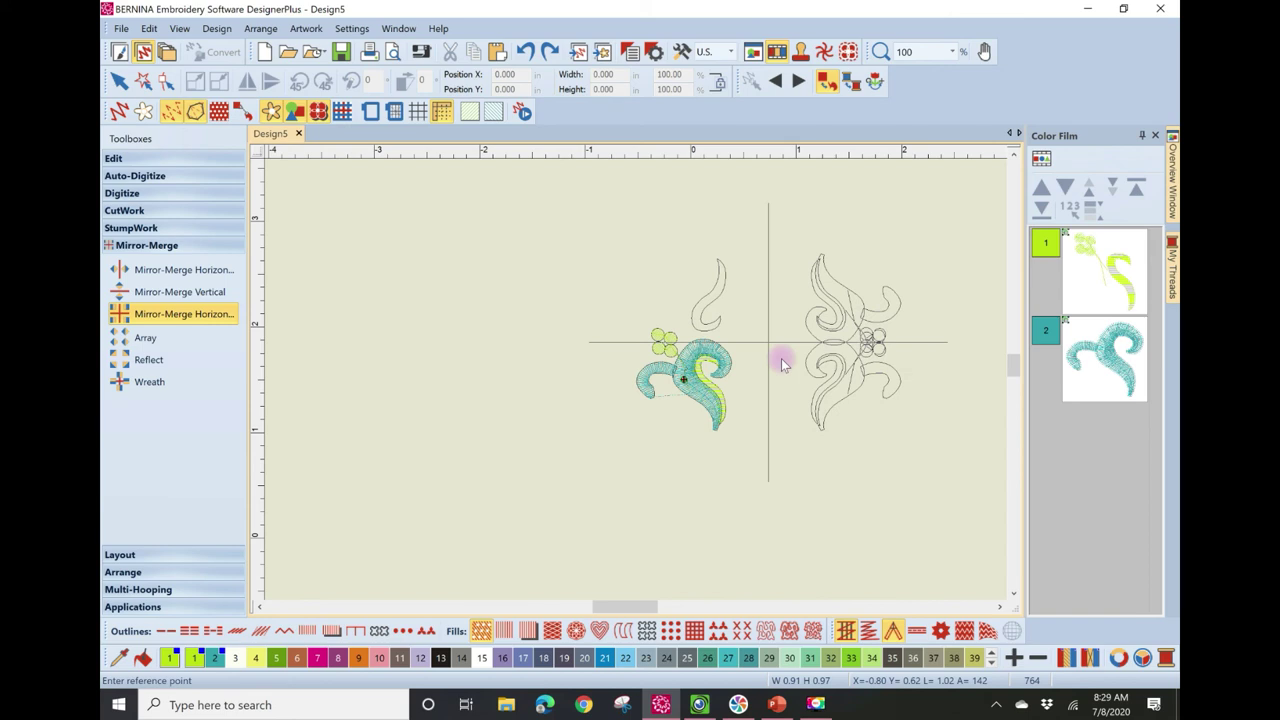
left_click(635, 438)
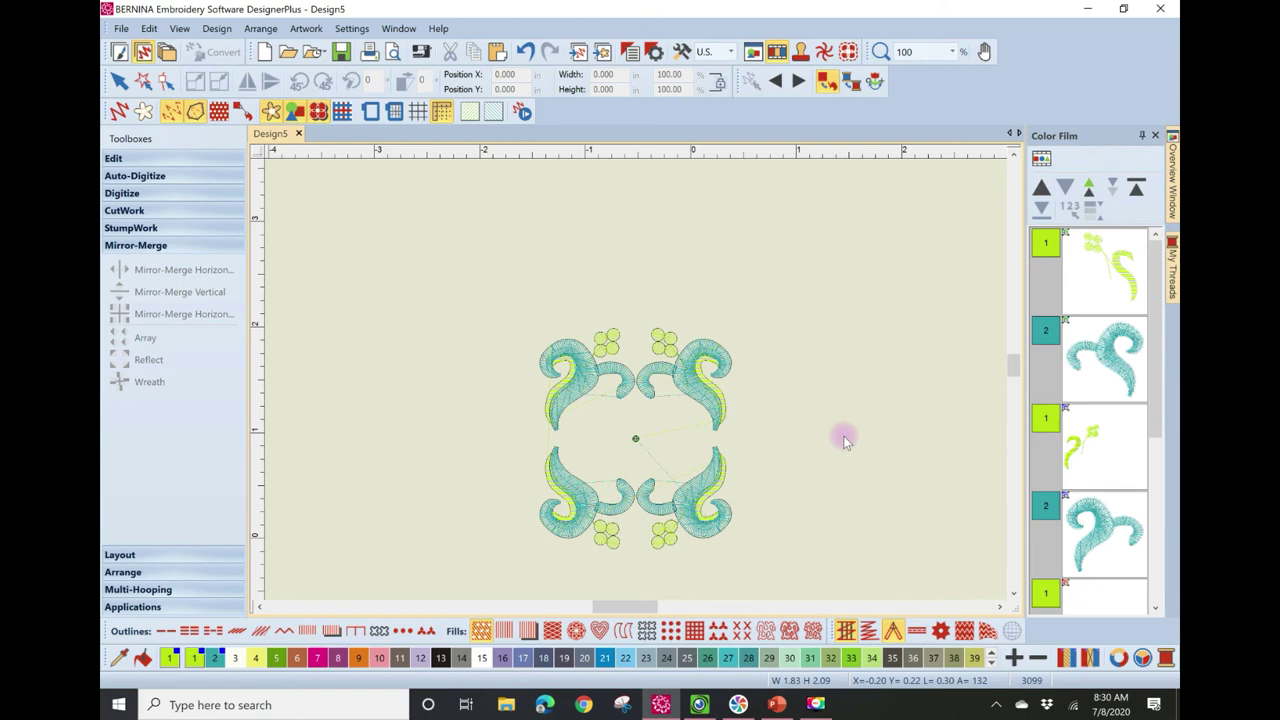
left_click(524, 52)
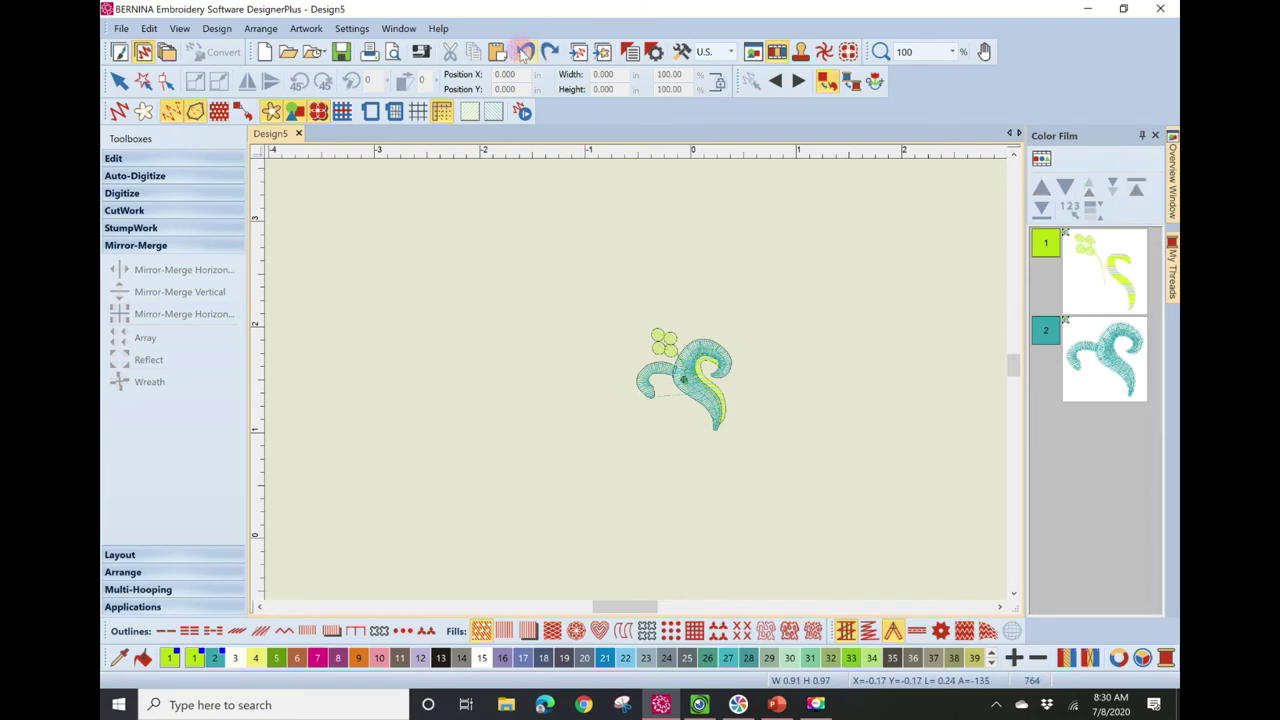
- Try a Wreath of 5 swirls with its centre just below the tip of the swirl's tail, and undo it
left_click(725, 403)
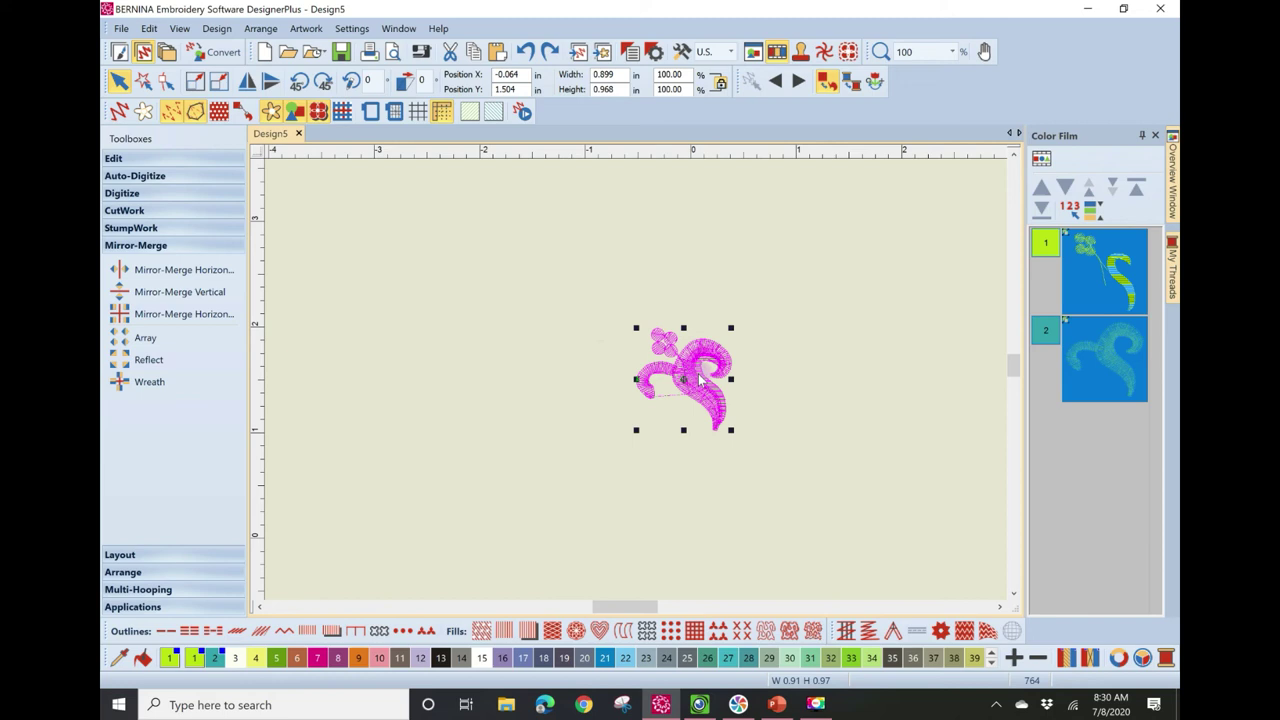
left_click(150, 382)
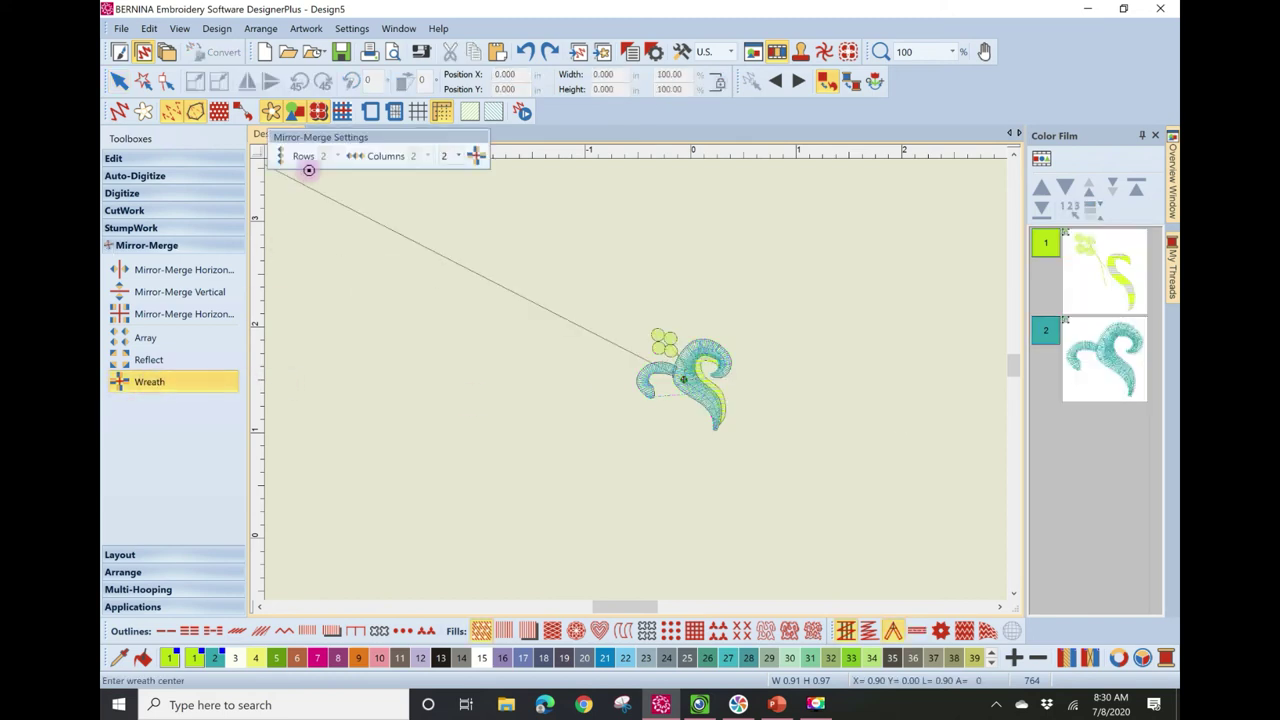
left_click(458, 158)
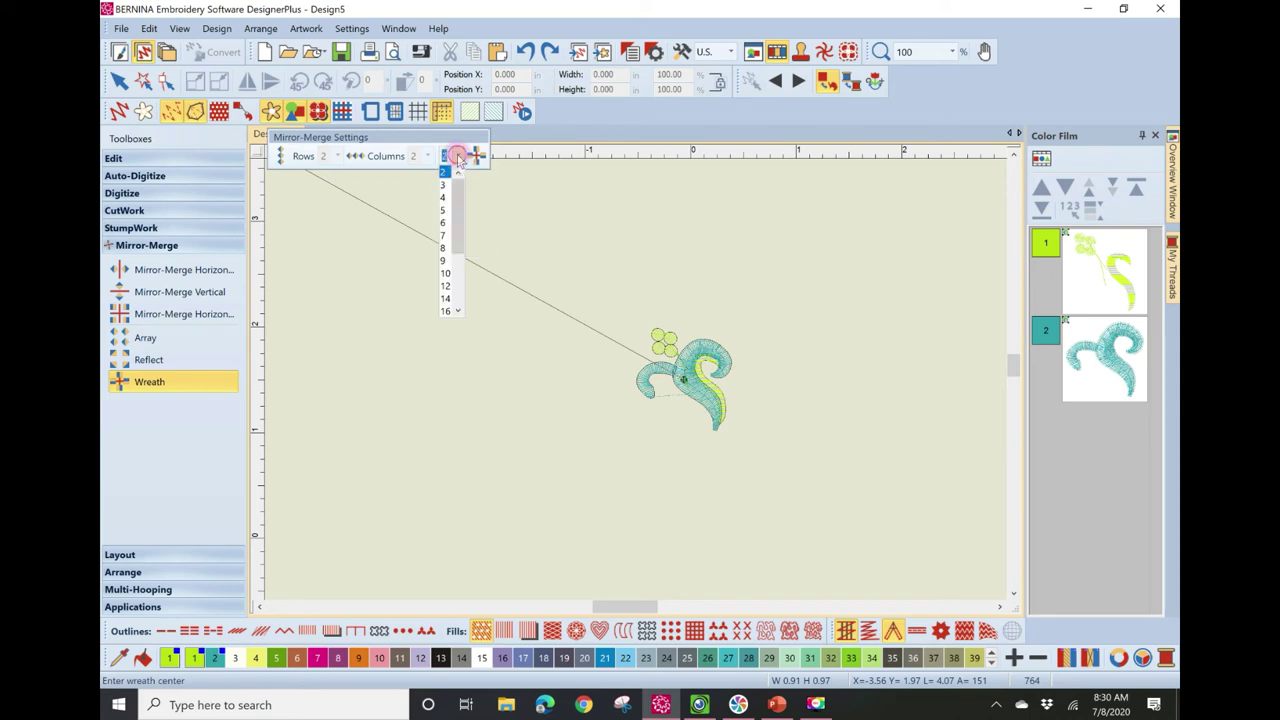
left_click(449, 207)
type("5")
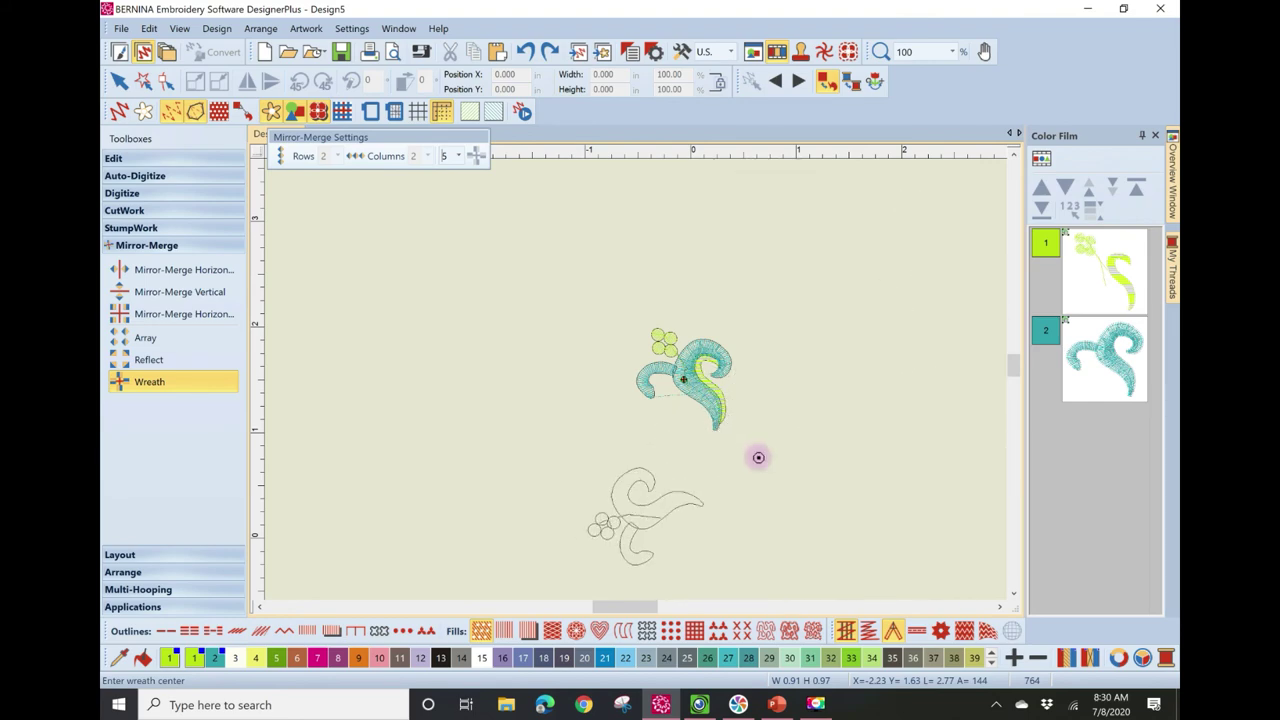
scroll(758, 457, "up", 1)
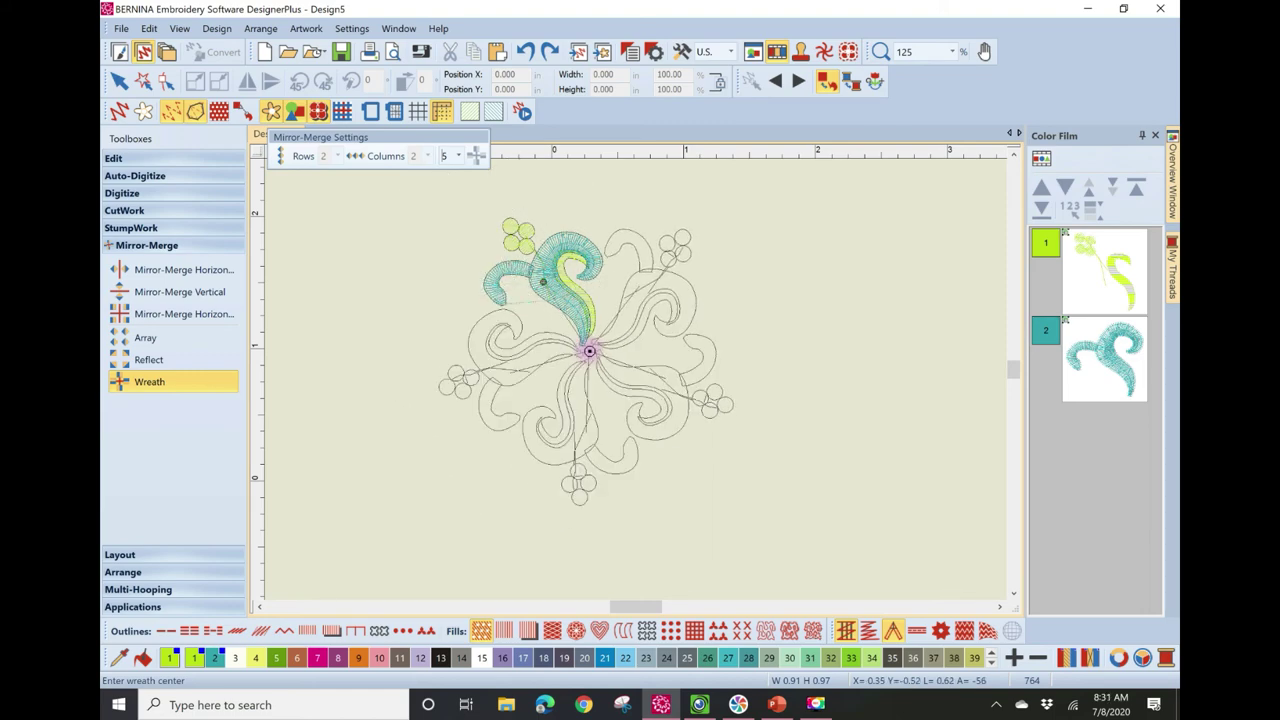
left_click(583, 352)
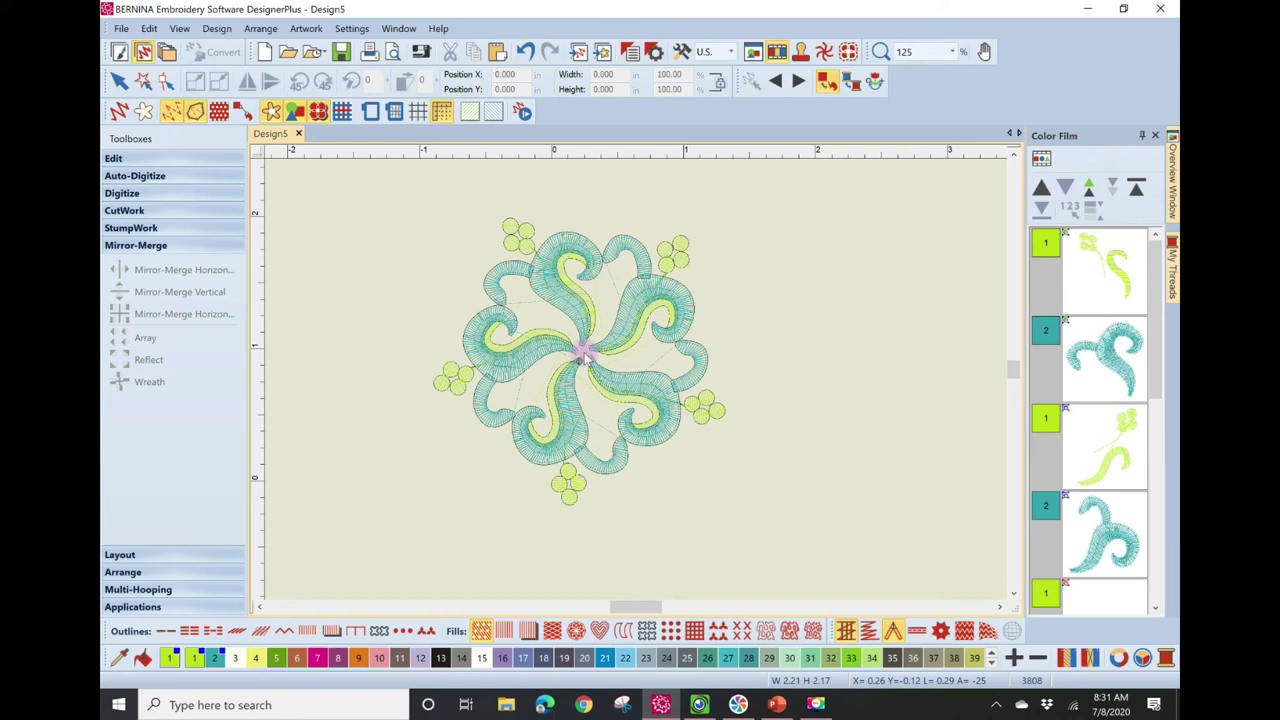
left_click(525, 51)
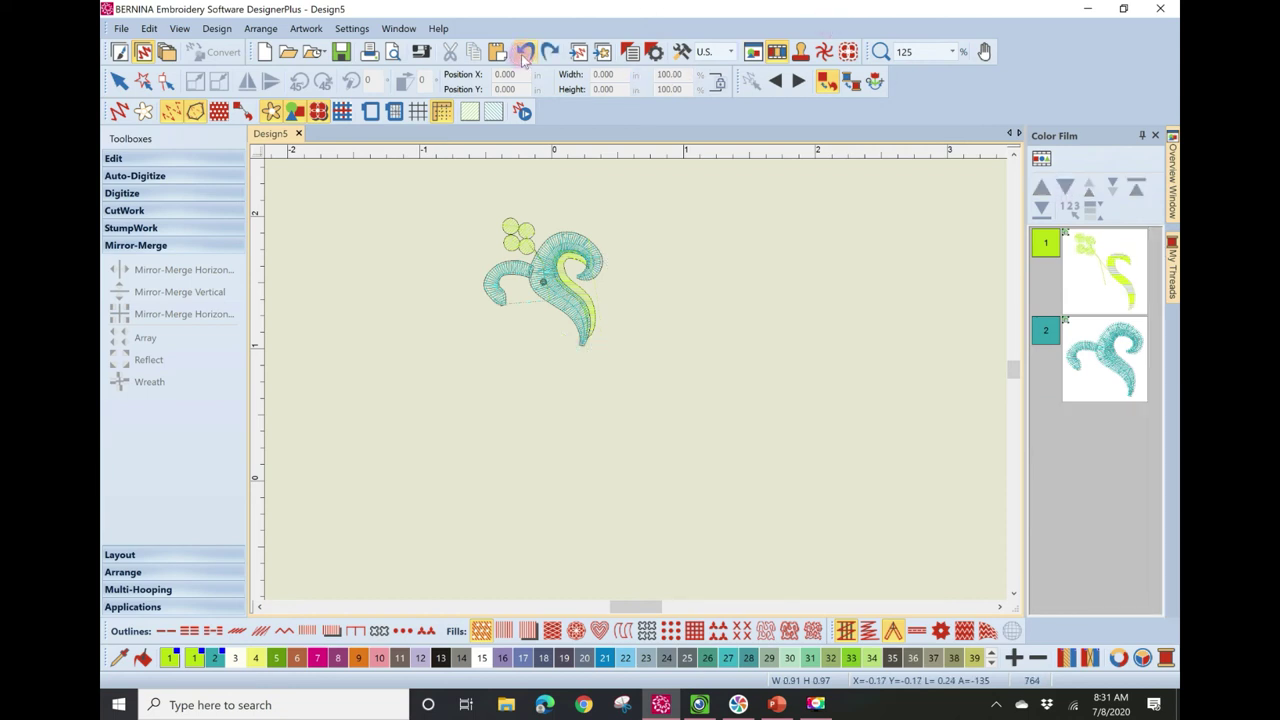
- Try a Wreath of 6 swirls with alternate copies mirrored, centred a little below the swirl's tail, and undo it
left_click(590, 333)
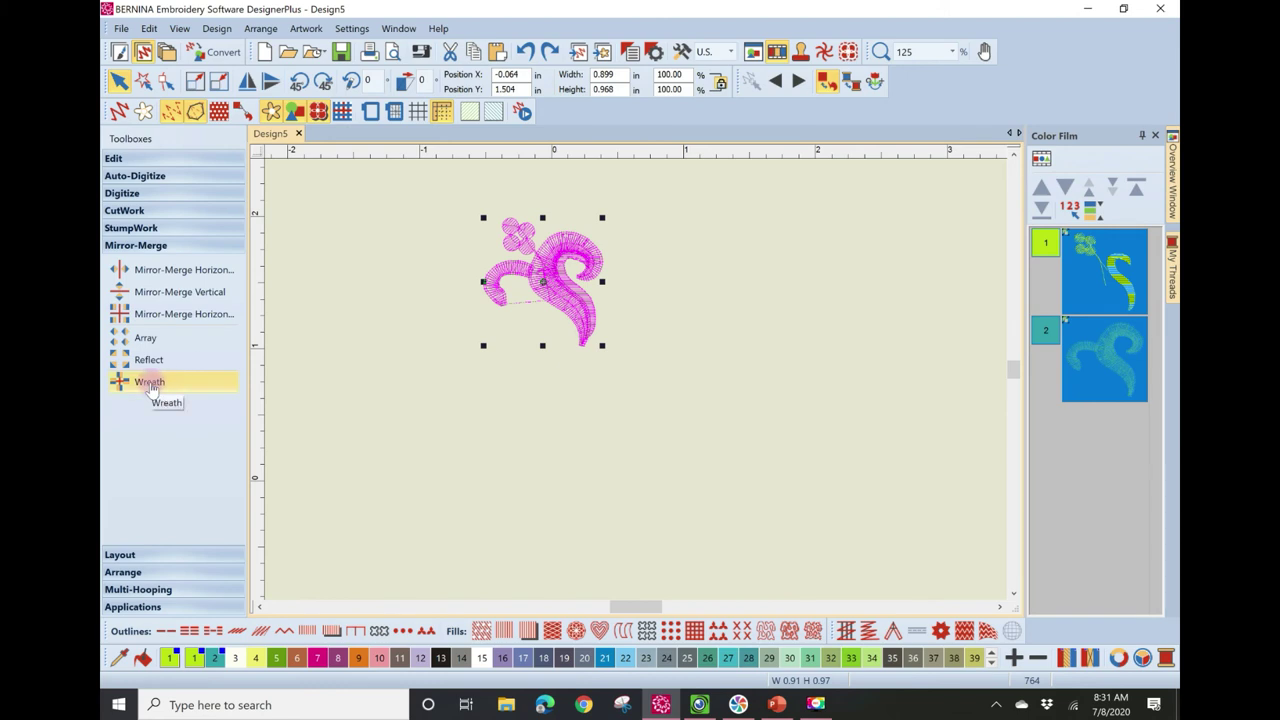
left_click(149, 386)
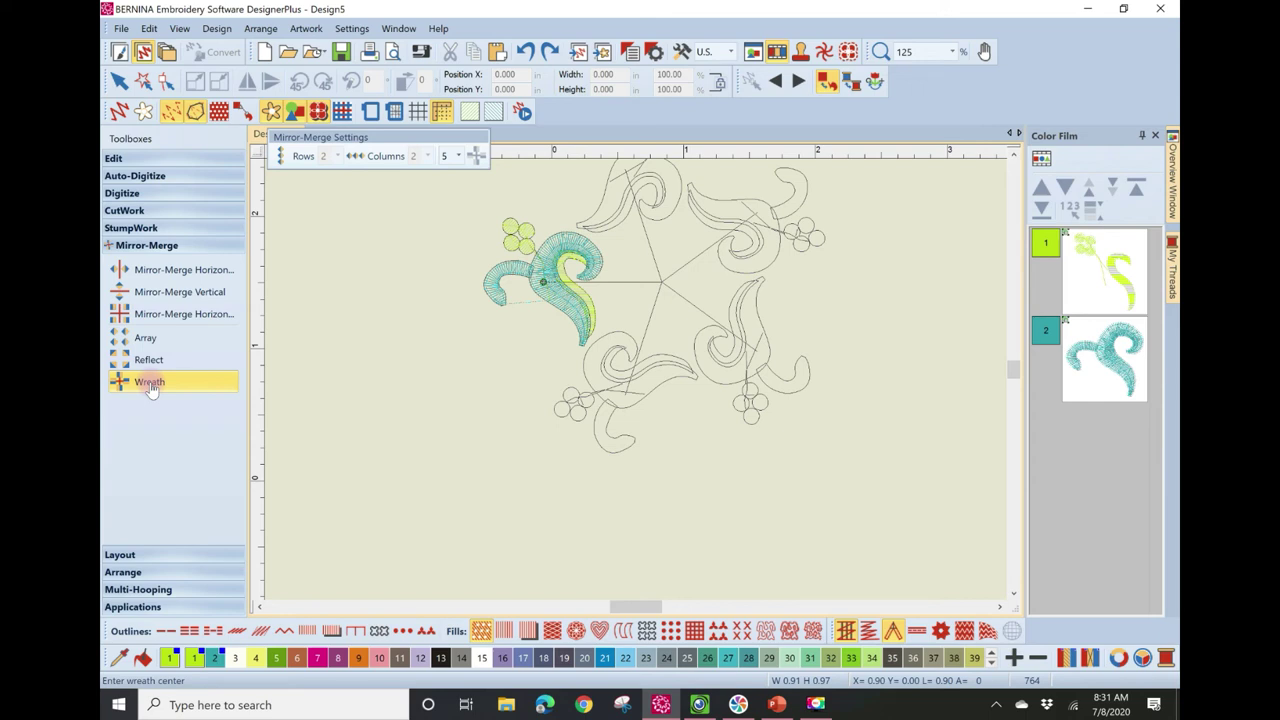
left_click(457, 155)
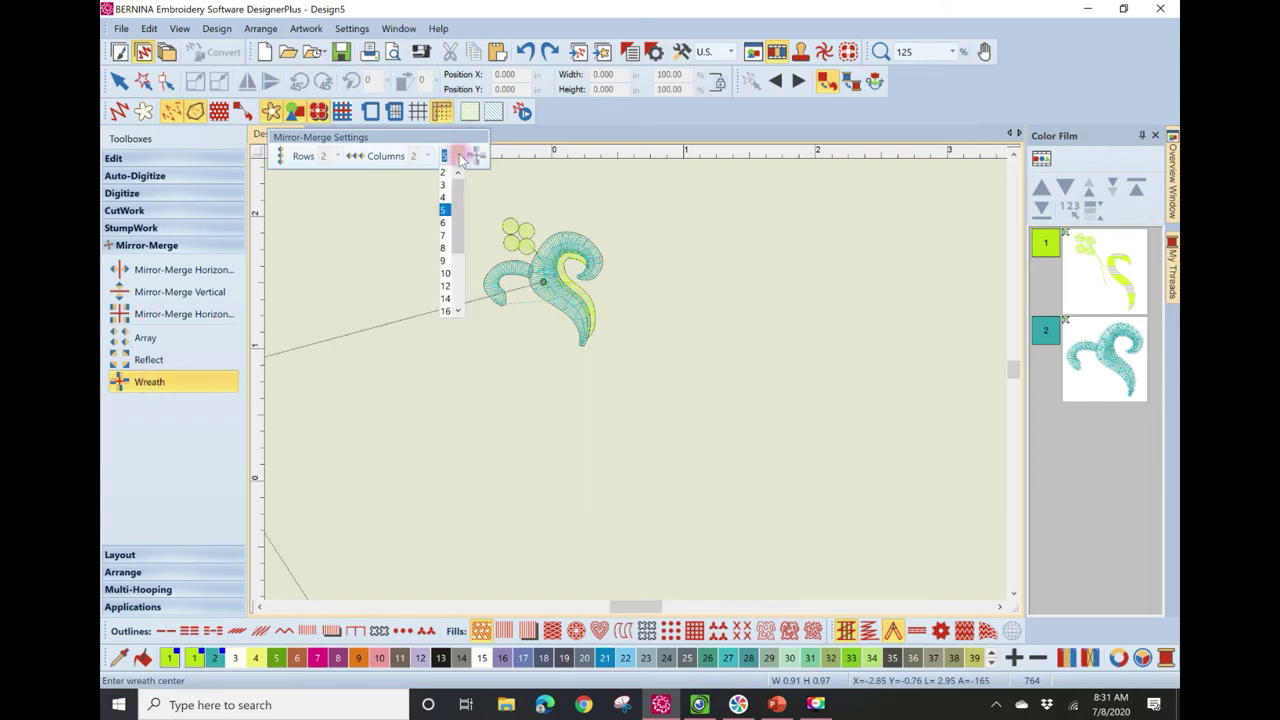
left_click(445, 222)
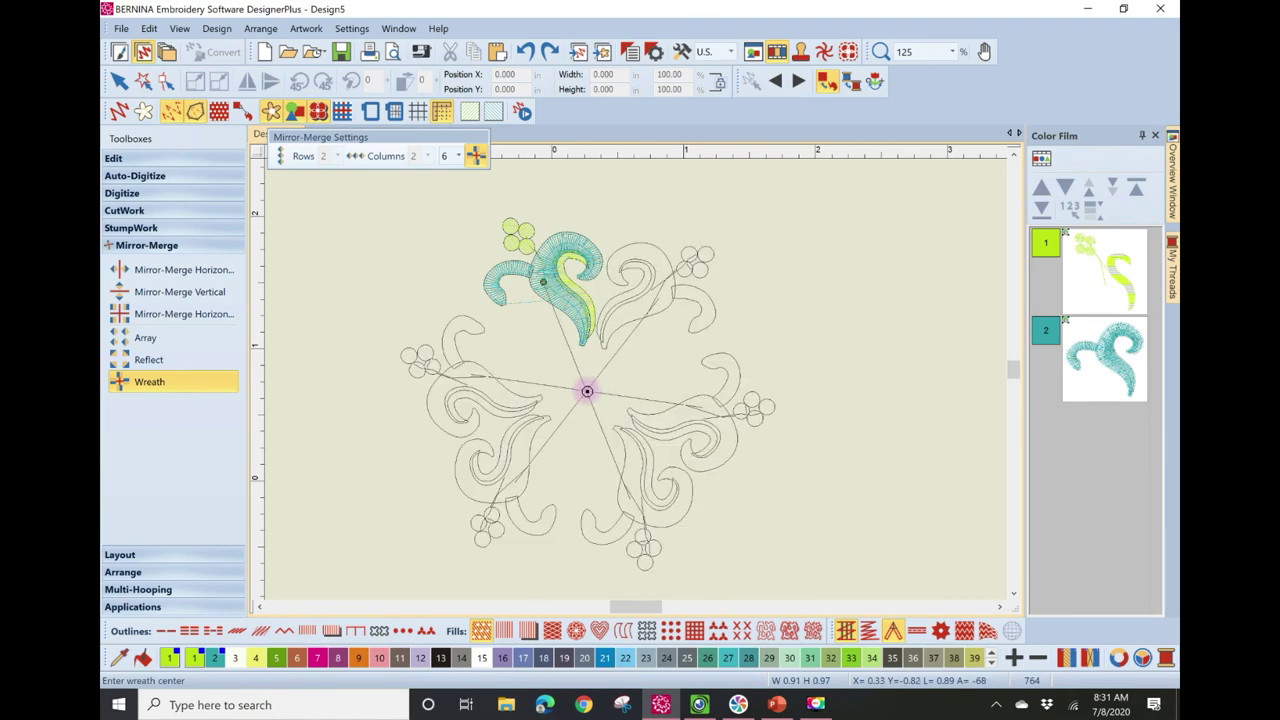
left_click(587, 391)
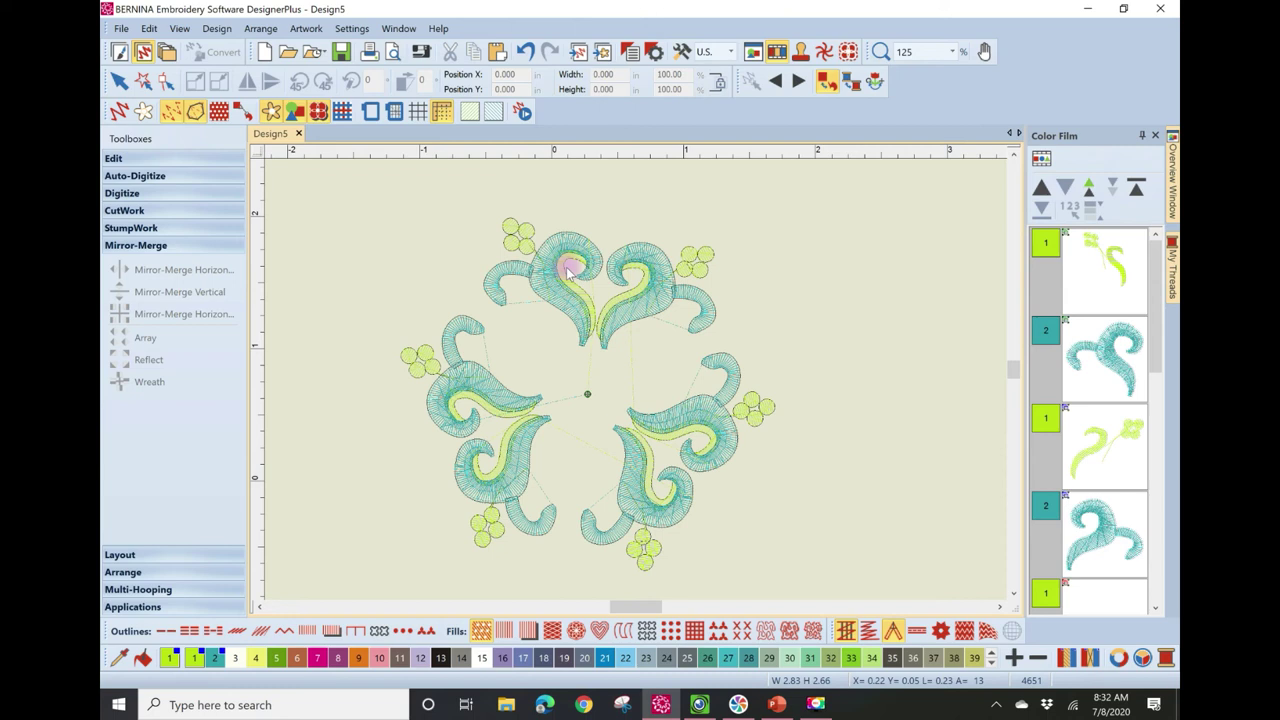
left_click(525, 52)
left_click(525, 52)
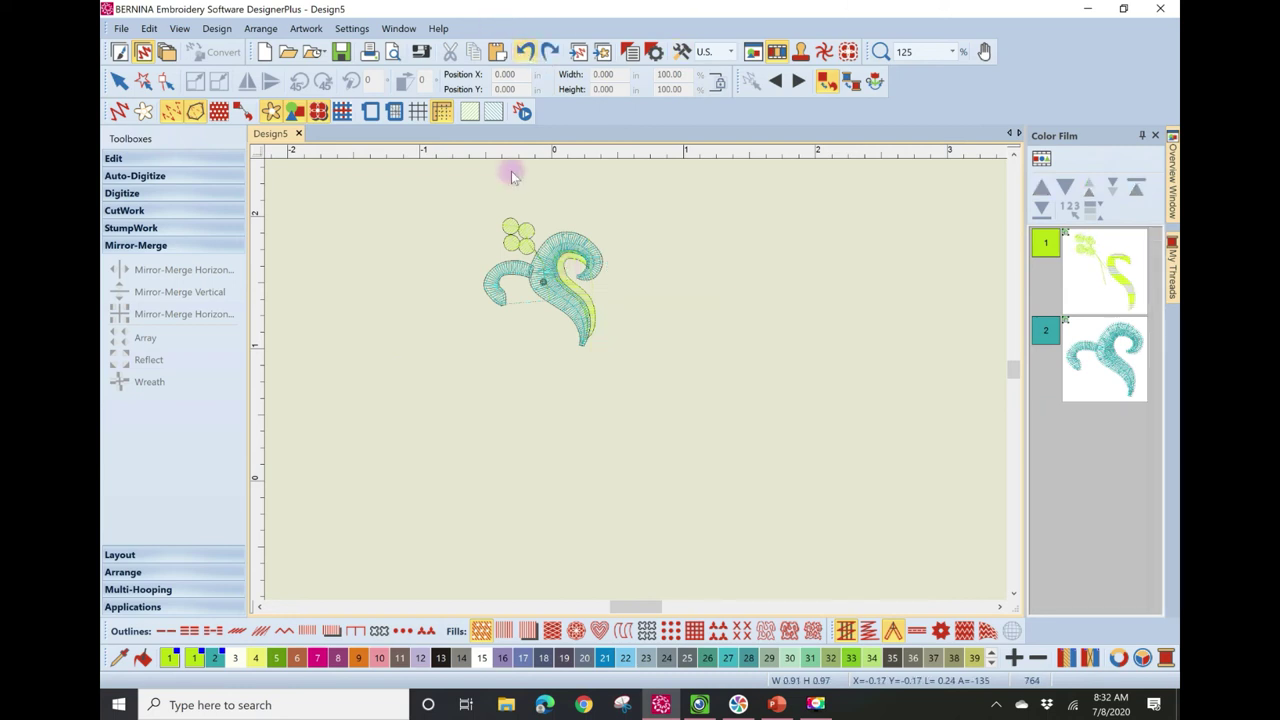
- Try a Wreath of 6 swirls without mirroring the alternate copies, centred close to the tail tip, and undo it
left_click(534, 266)
left_click(135, 383)
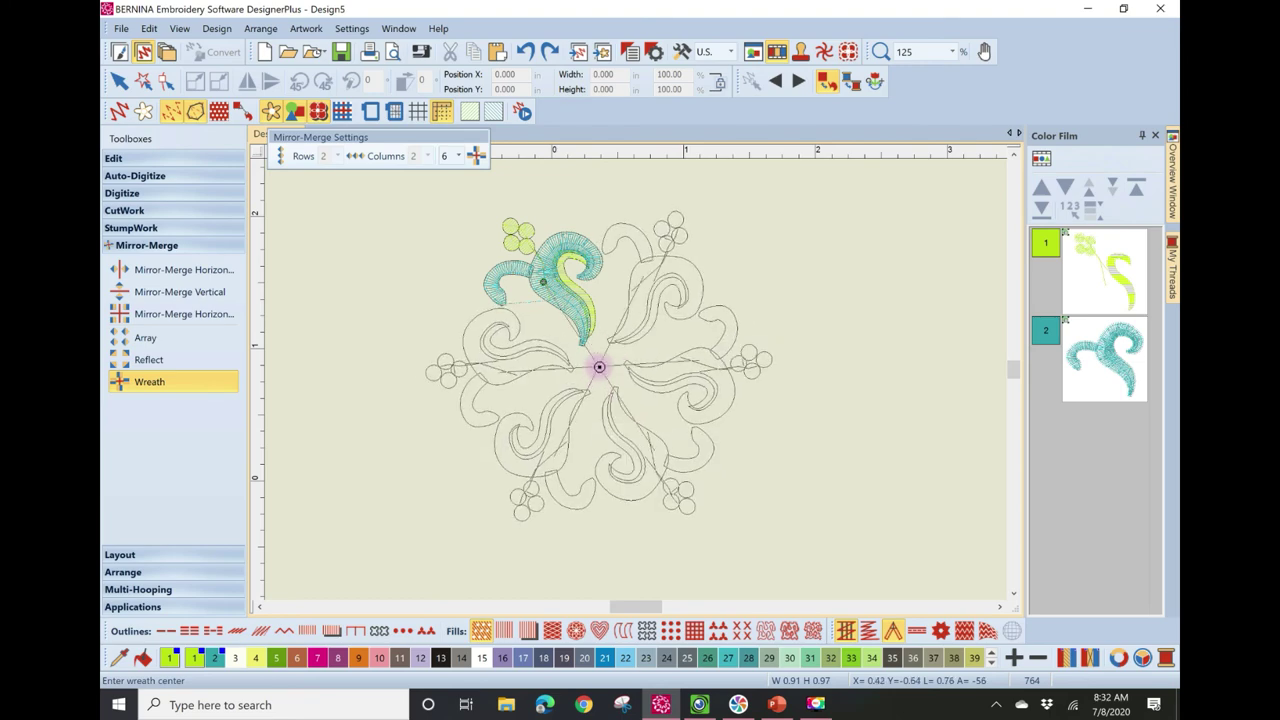
left_click(599, 367)
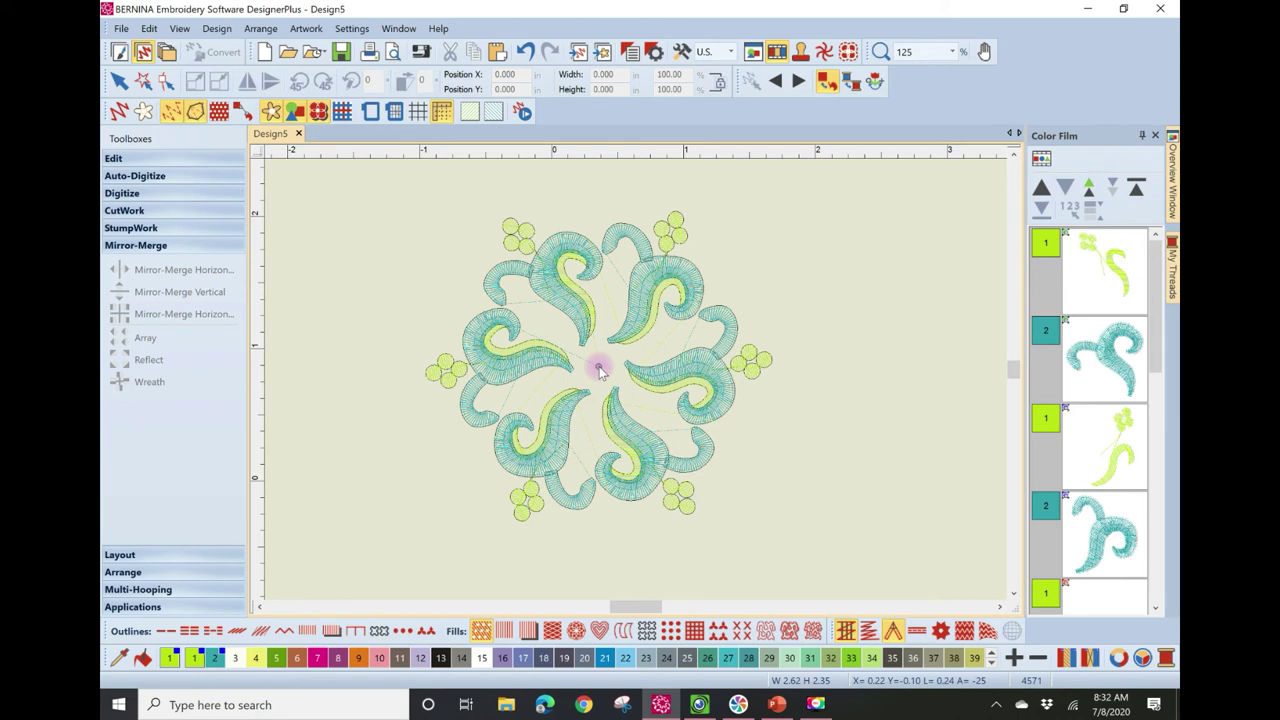
left_click(525, 53)
- Create a Wreath of 6 swirls with alternate copies mirrored, centred below the tail so that neighbouring swirls pair into hearts
left_click(570, 285)
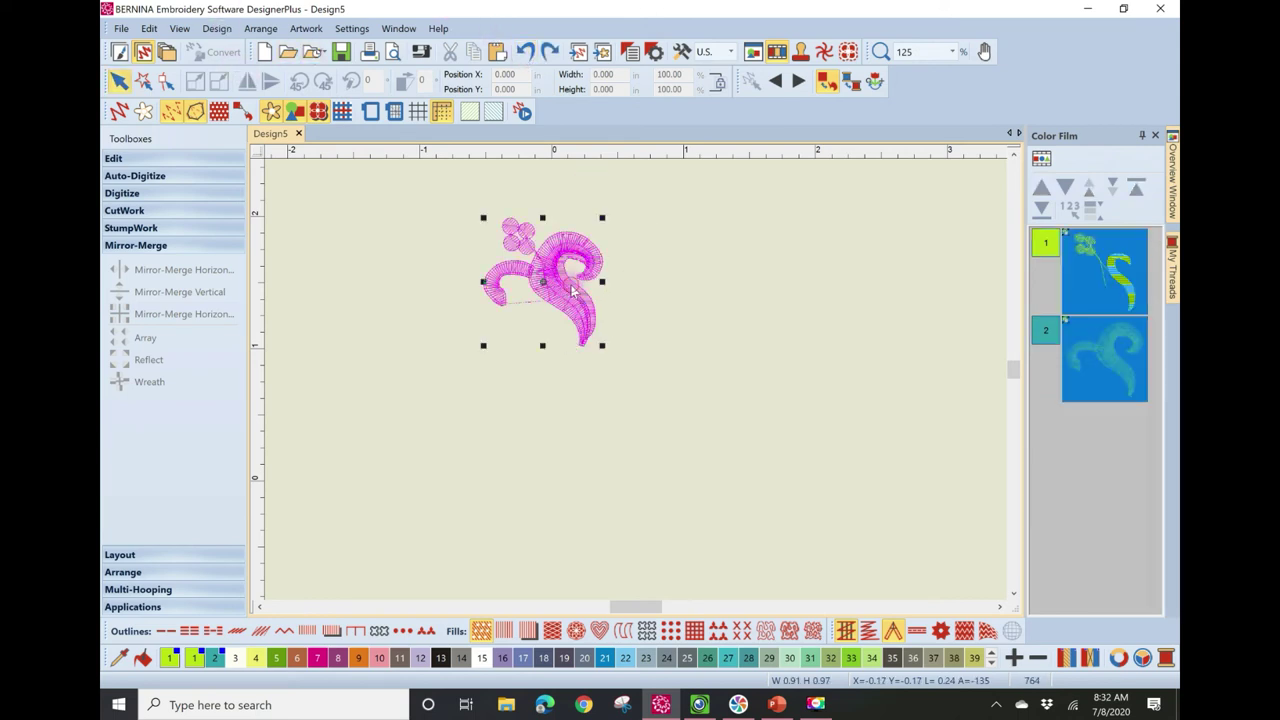
left_click(172, 388)
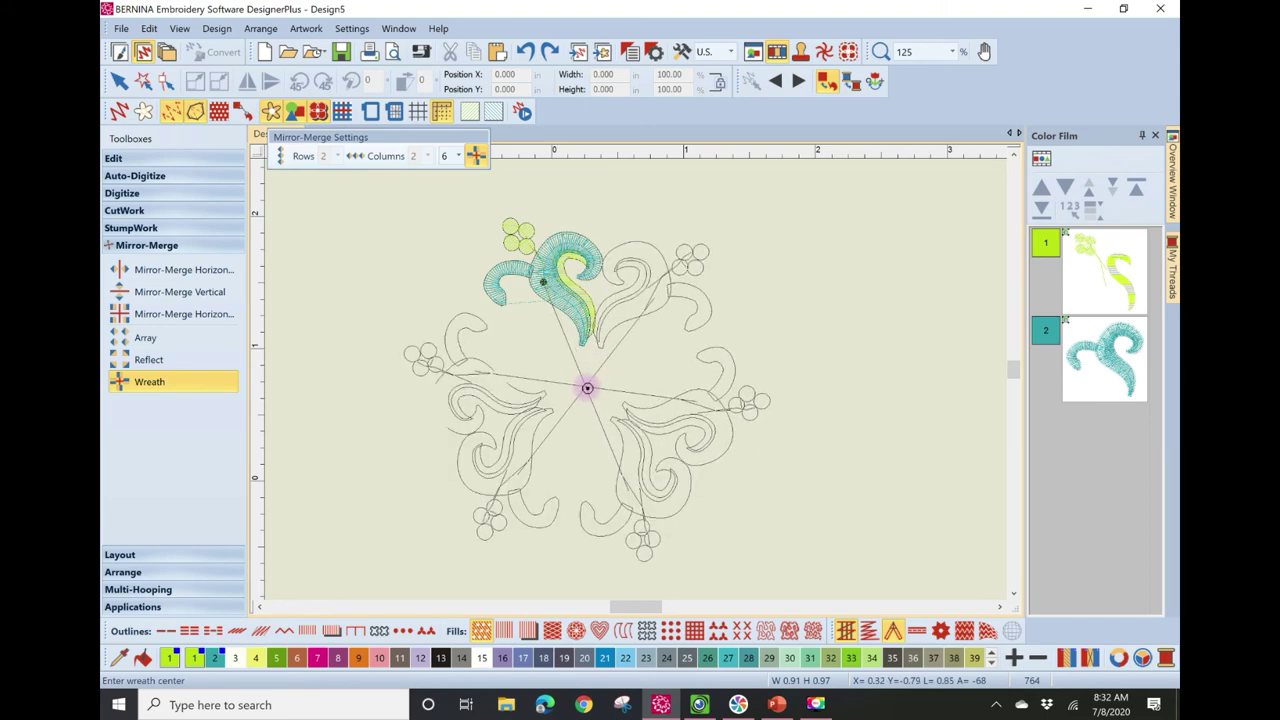
left_click(587, 388)
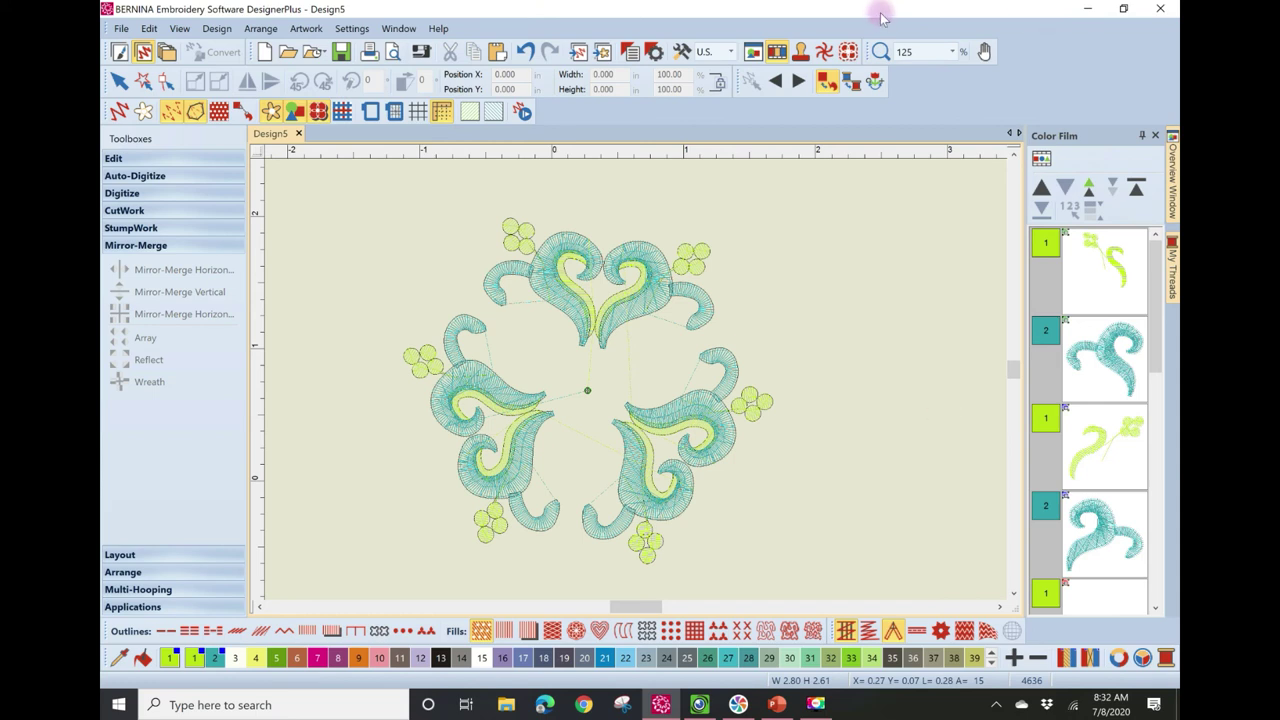
- Select the entire heart wreath and create a mirrored Wreath of 6 copies, centred to its lower right so the copies form a ring
left_click(951, 52)
left_click(925, 90)
left_click(781, 461)
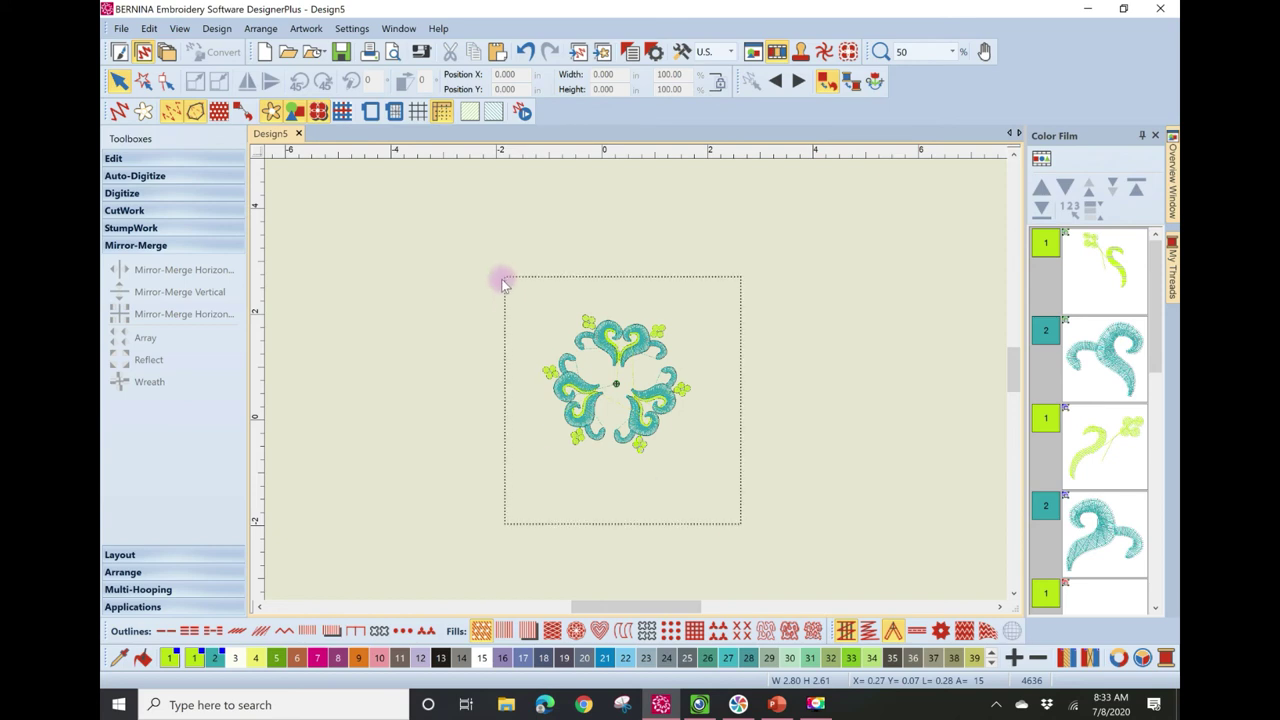
left_click_drag(503, 277, 691, 461)
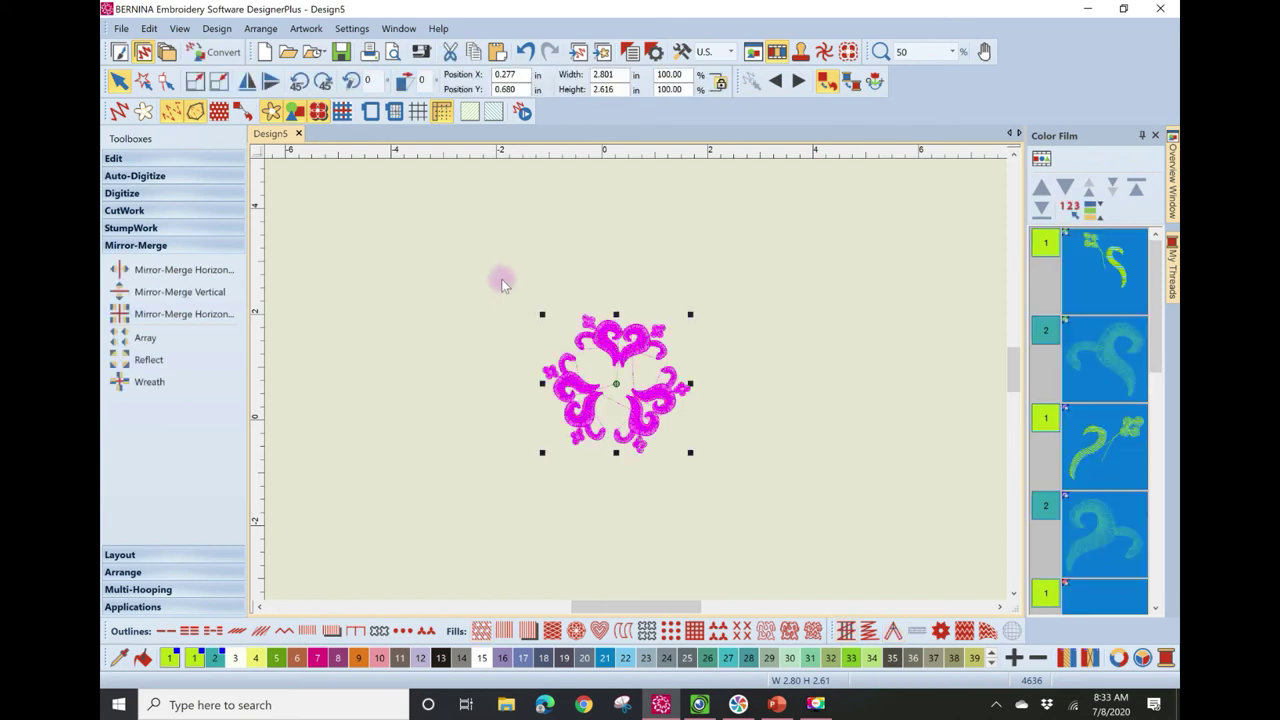
left_click(181, 386)
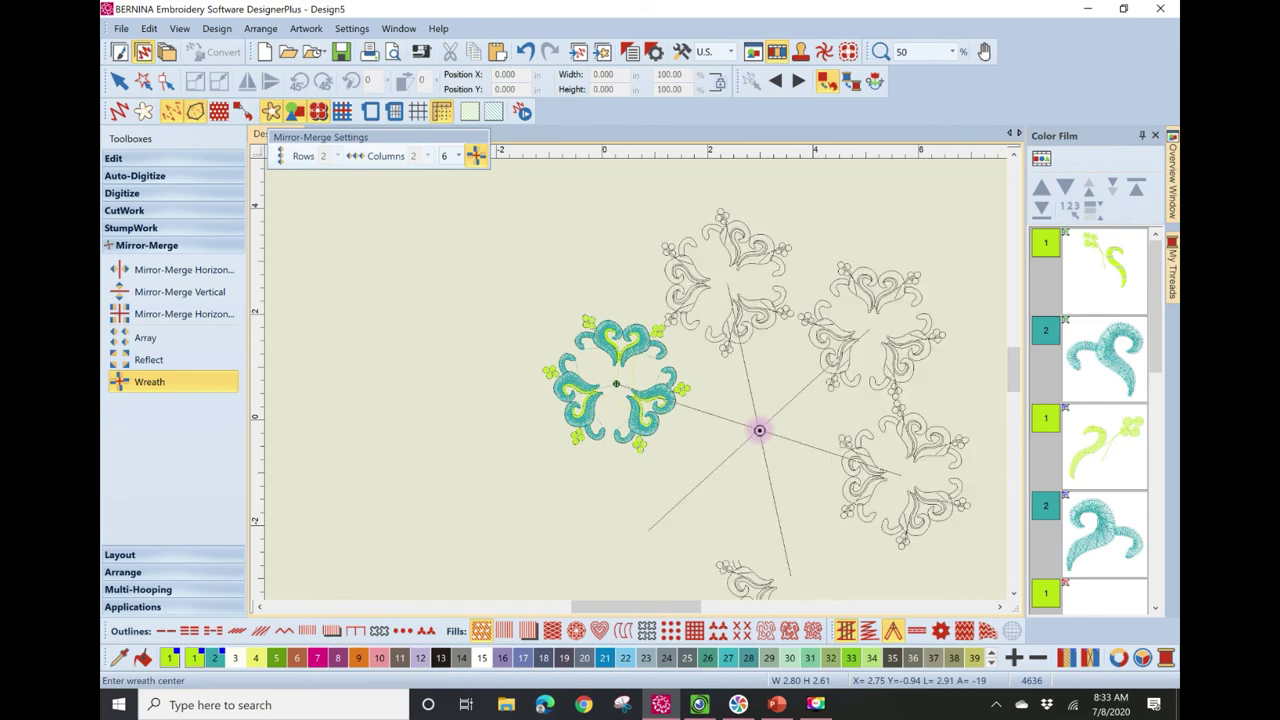
left_click(762, 434)
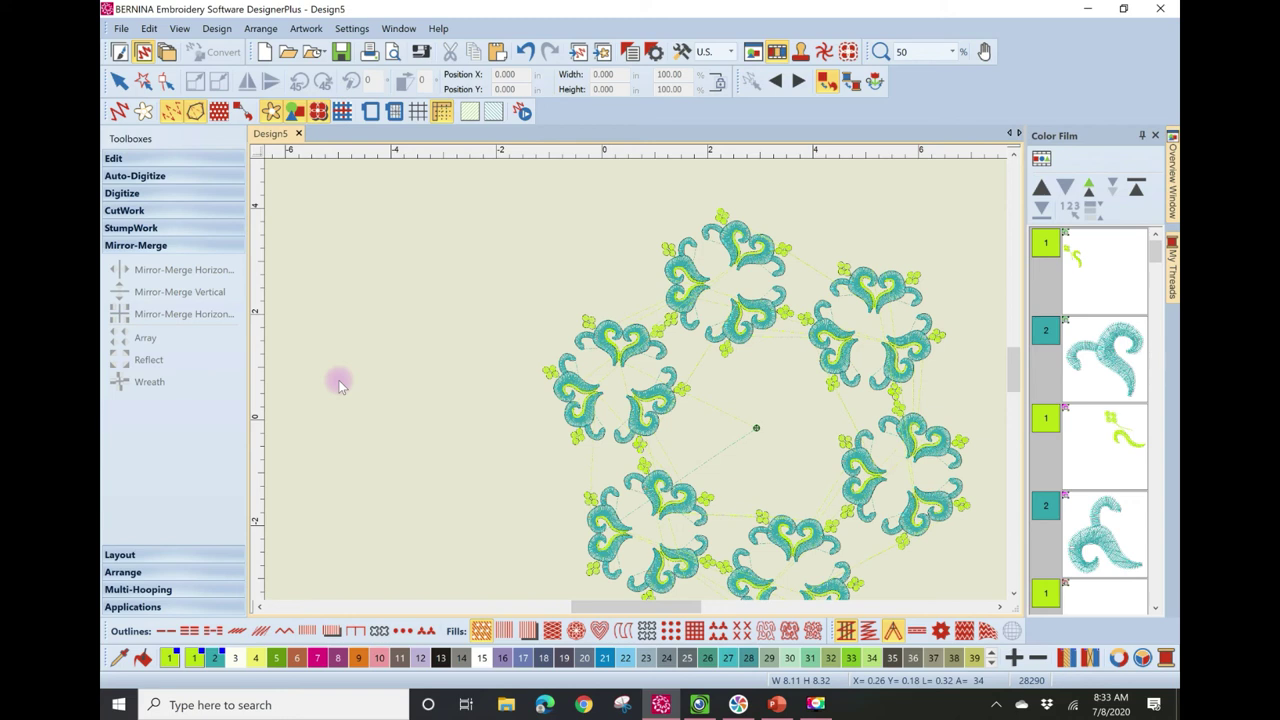
- Review the color sequence of the large wreath and reduce its color changes with Optimize Color Changes
left_click_drag(1157, 248, 1170, 592)
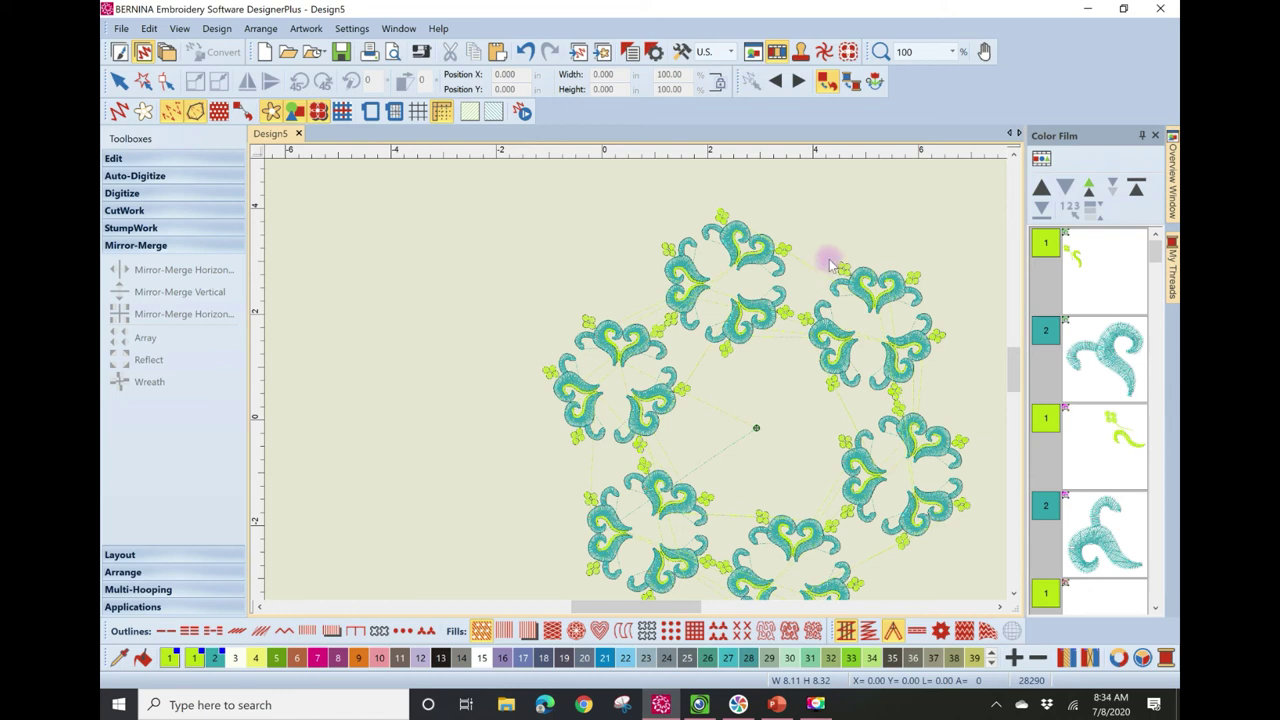
left_click(219, 30)
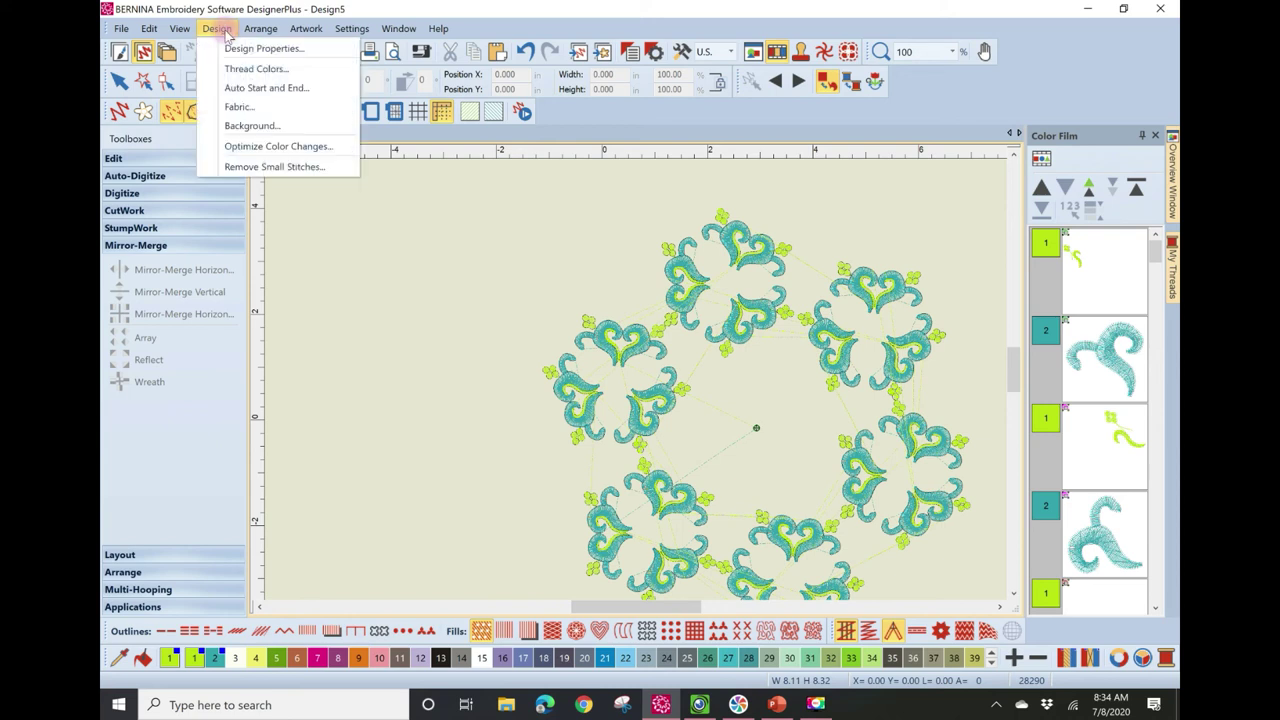
left_click(268, 147)
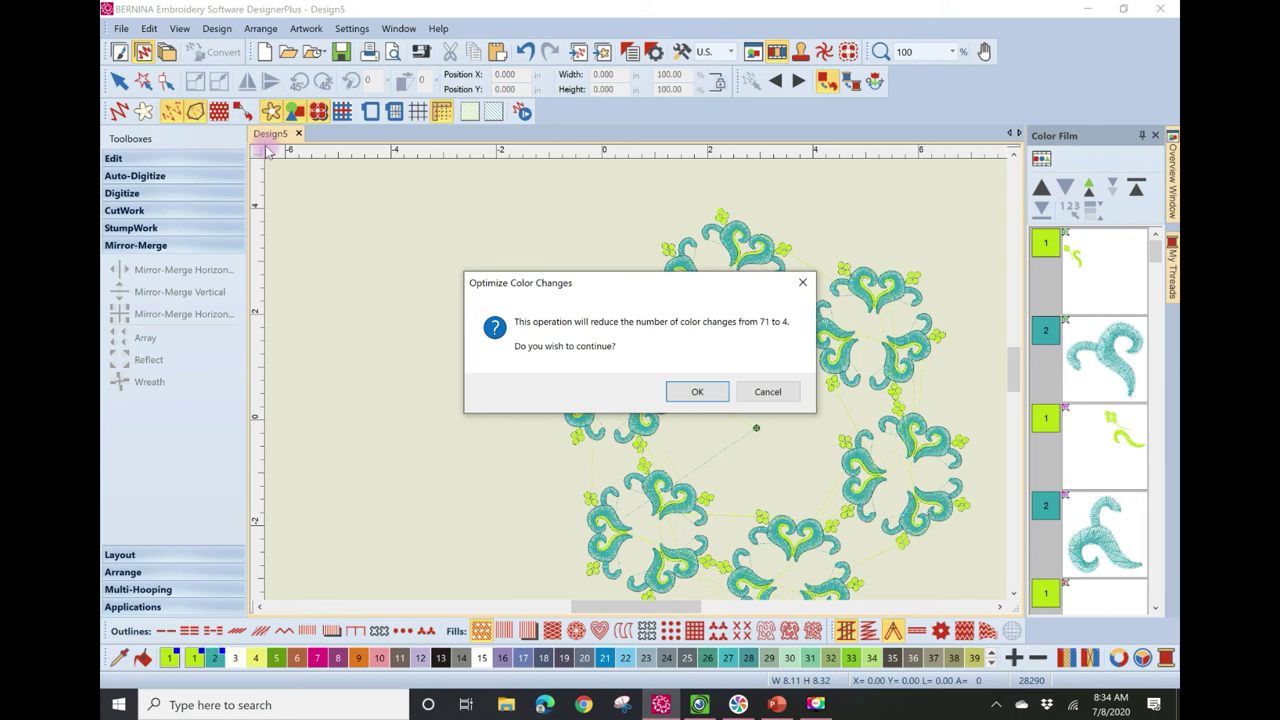
left_click(689, 396)
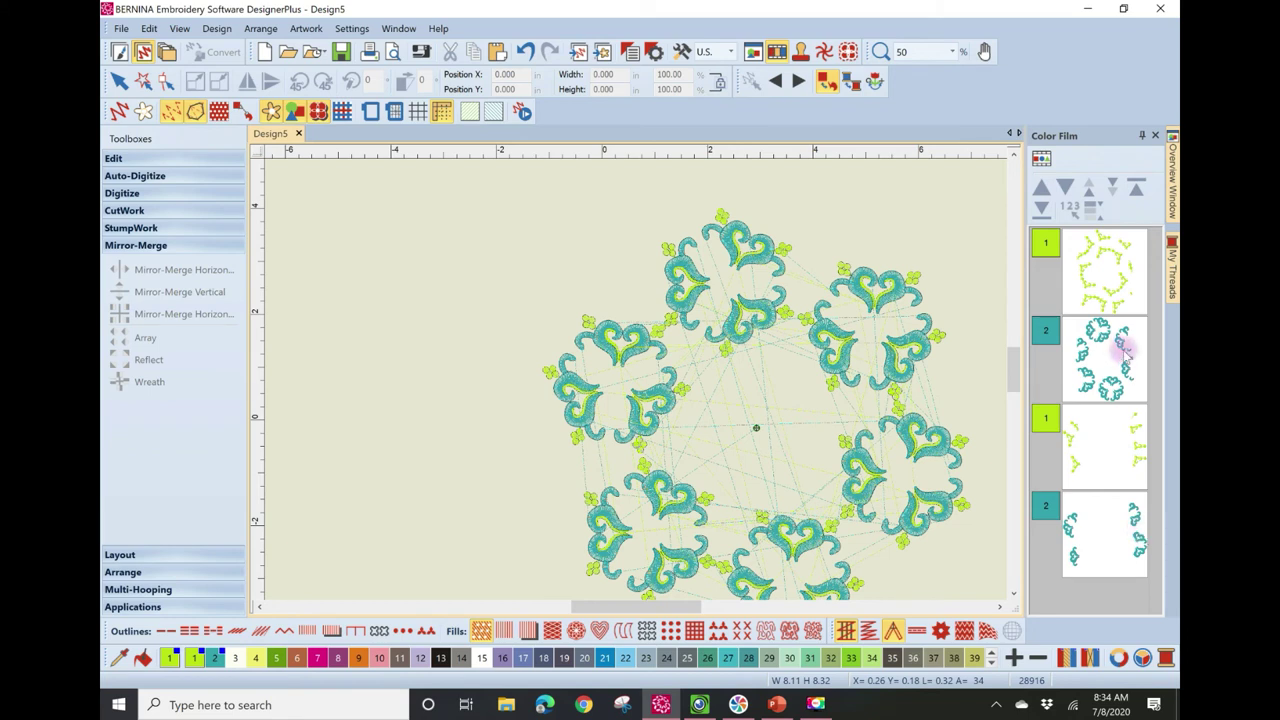
- Select the optimized color blocks one after another to examine which parts of the wreath each one stitches
left_click(1108, 458)
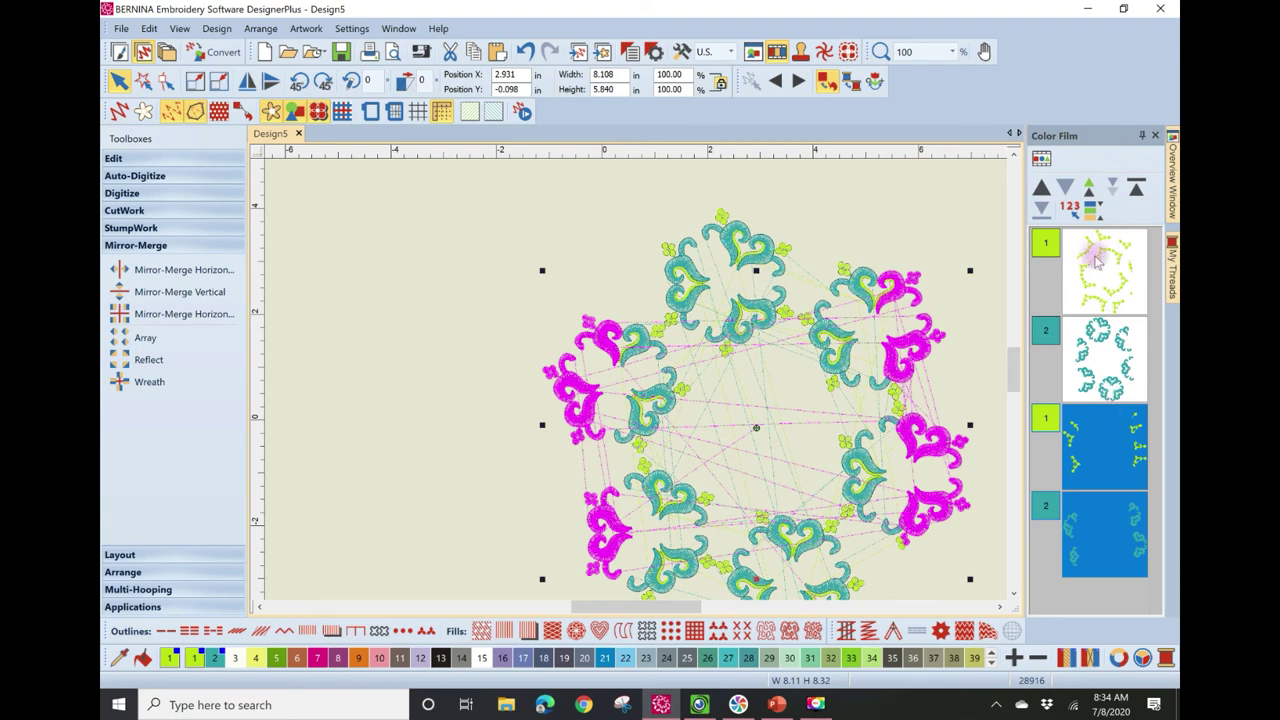
left_click(1132, 294)
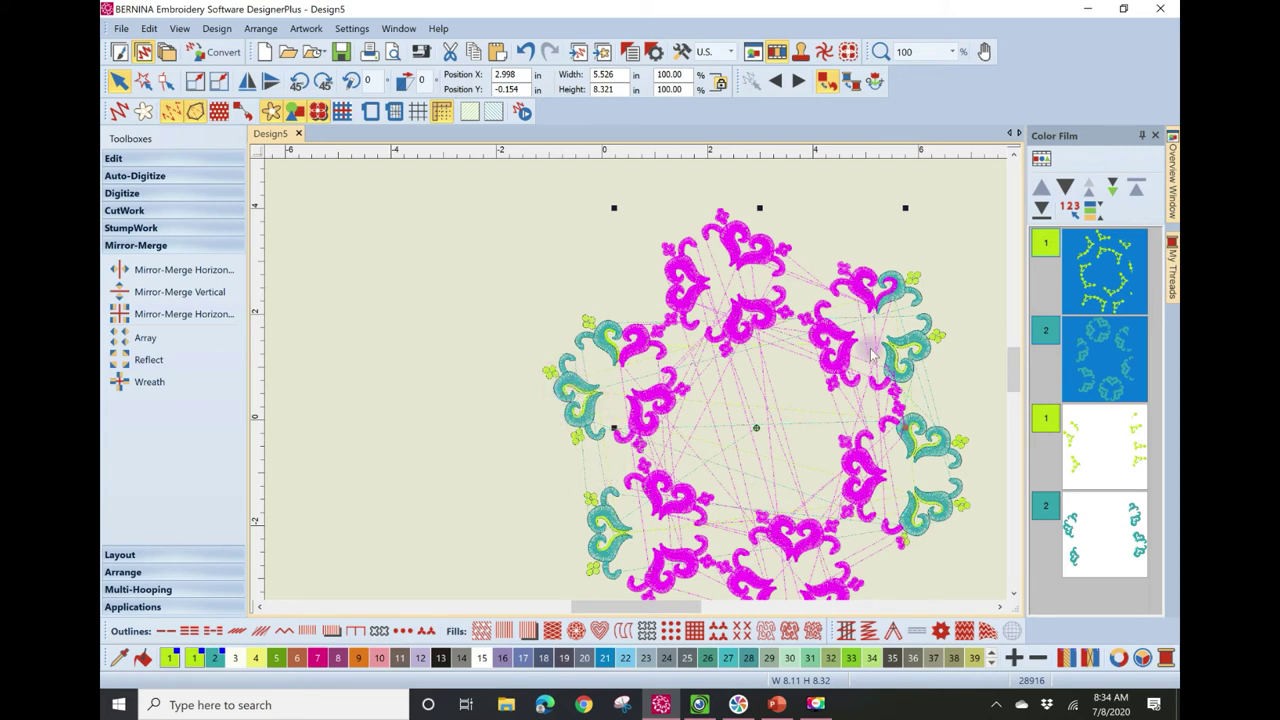
left_click(1092, 360)
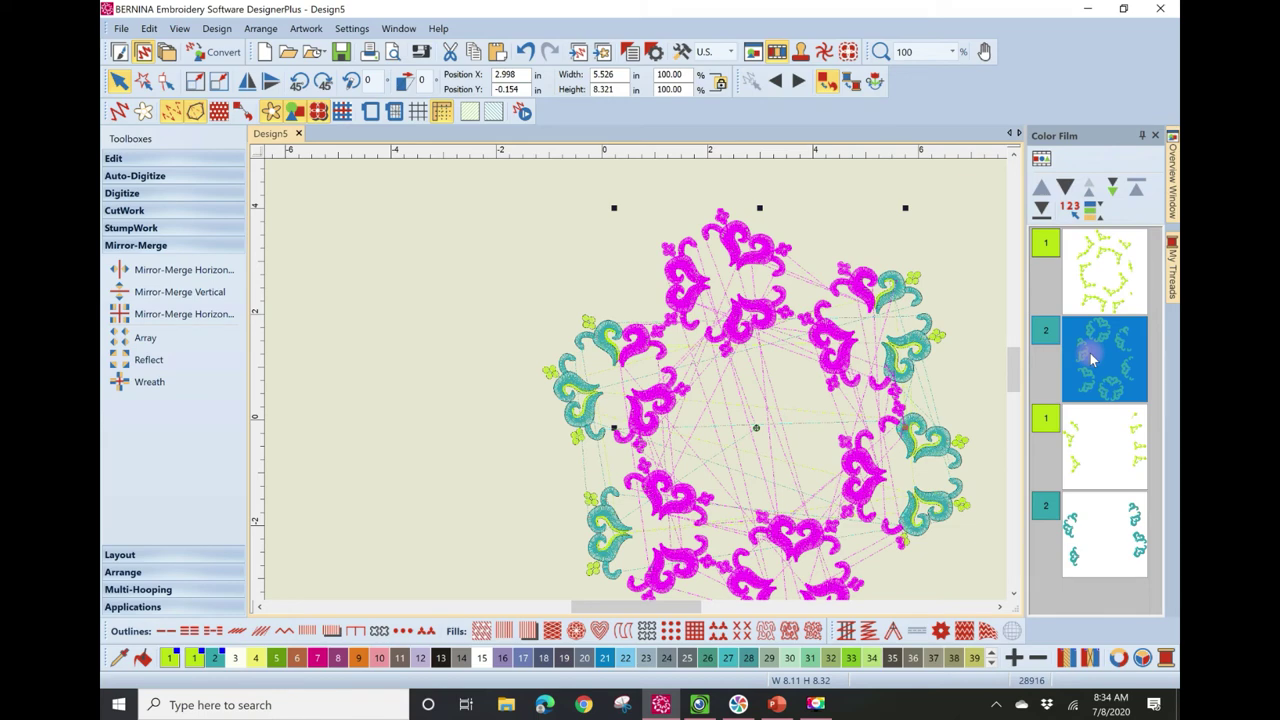
- Undo the color optimization and both wreaths, going back to the single grouped swirl
left_click(466, 407)
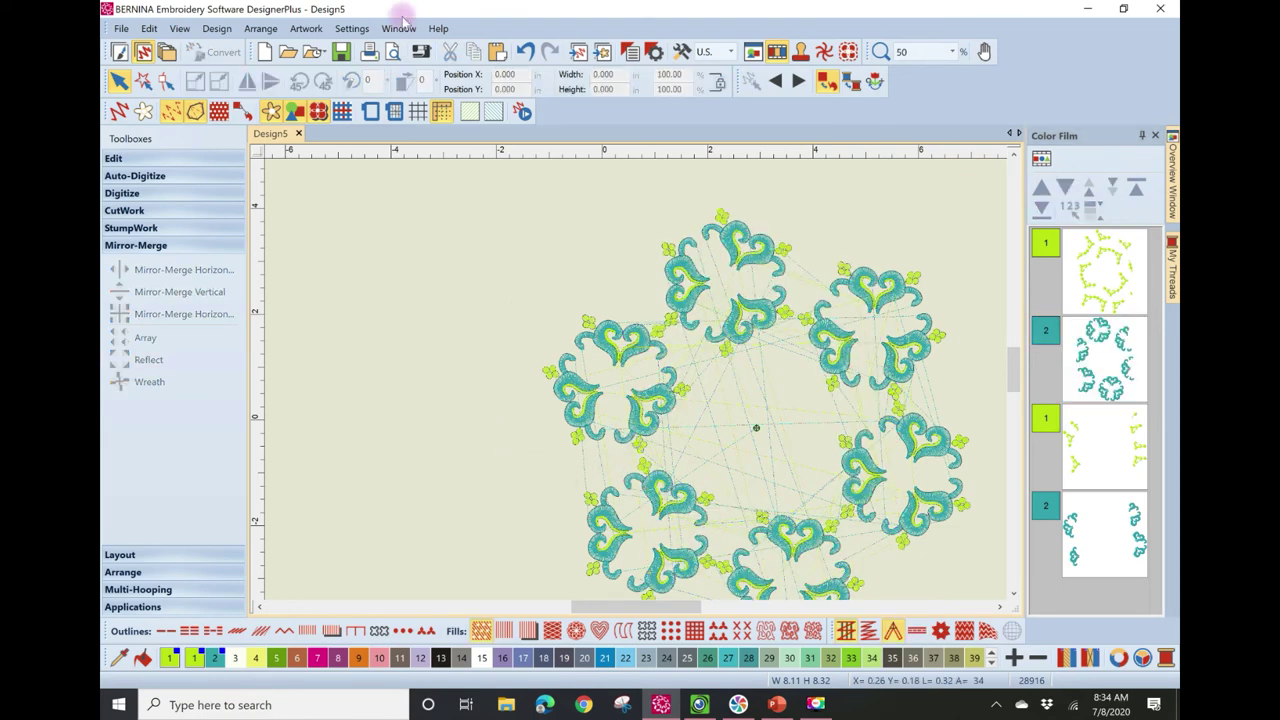
left_click(524, 49)
left_click(524, 50)
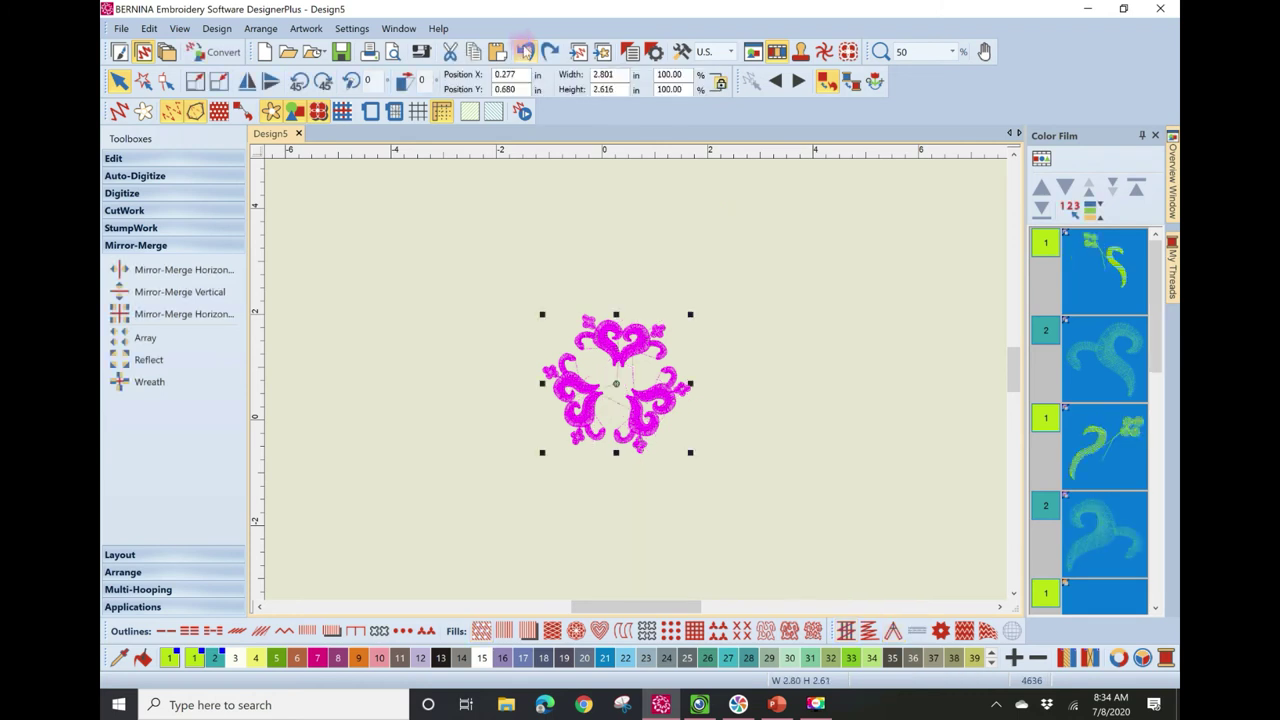
left_click(524, 50)
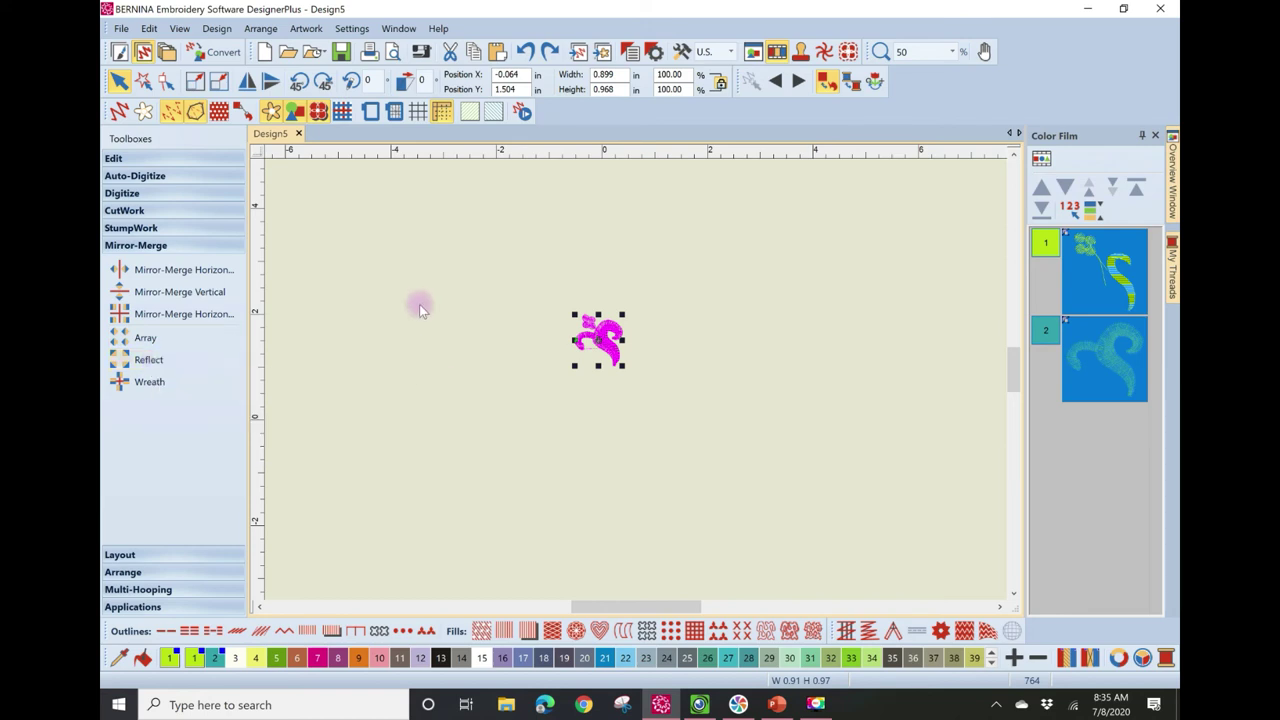
- Create an Array of the swirl with 6 rows and 4 columns, extending to the right of and below the original
left_click(117, 340)
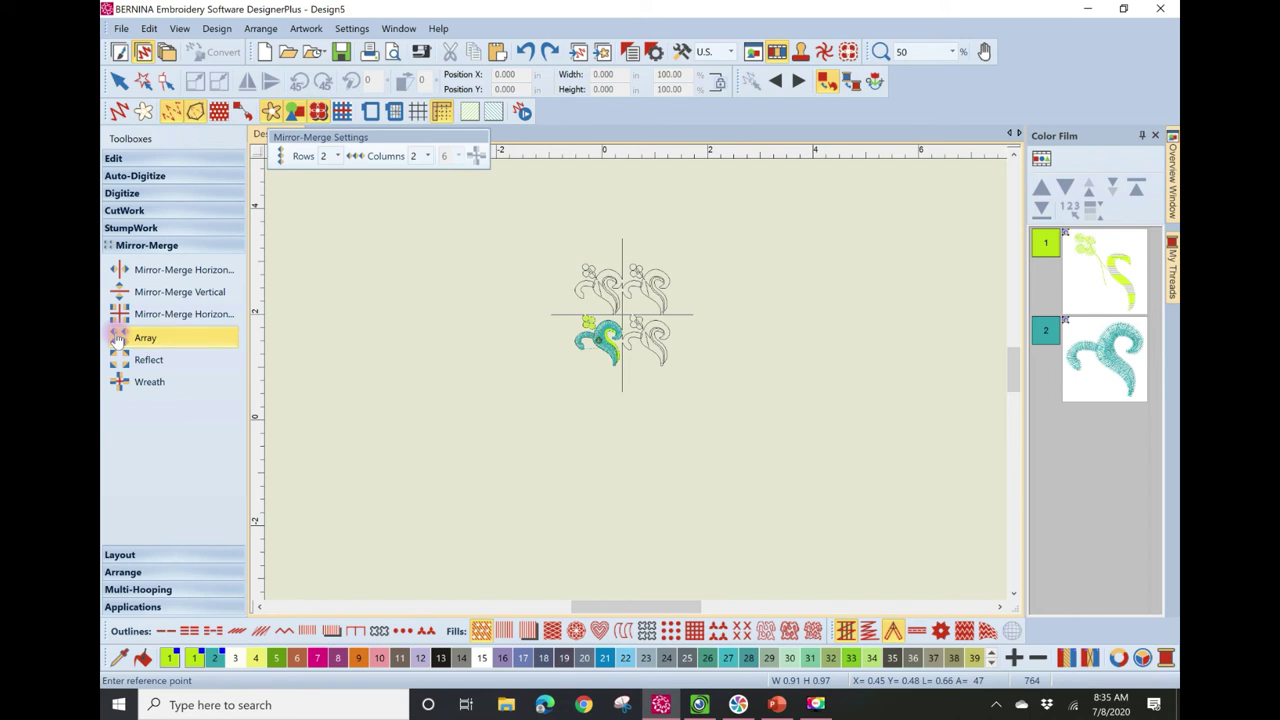
left_click(338, 157)
left_click(330, 227)
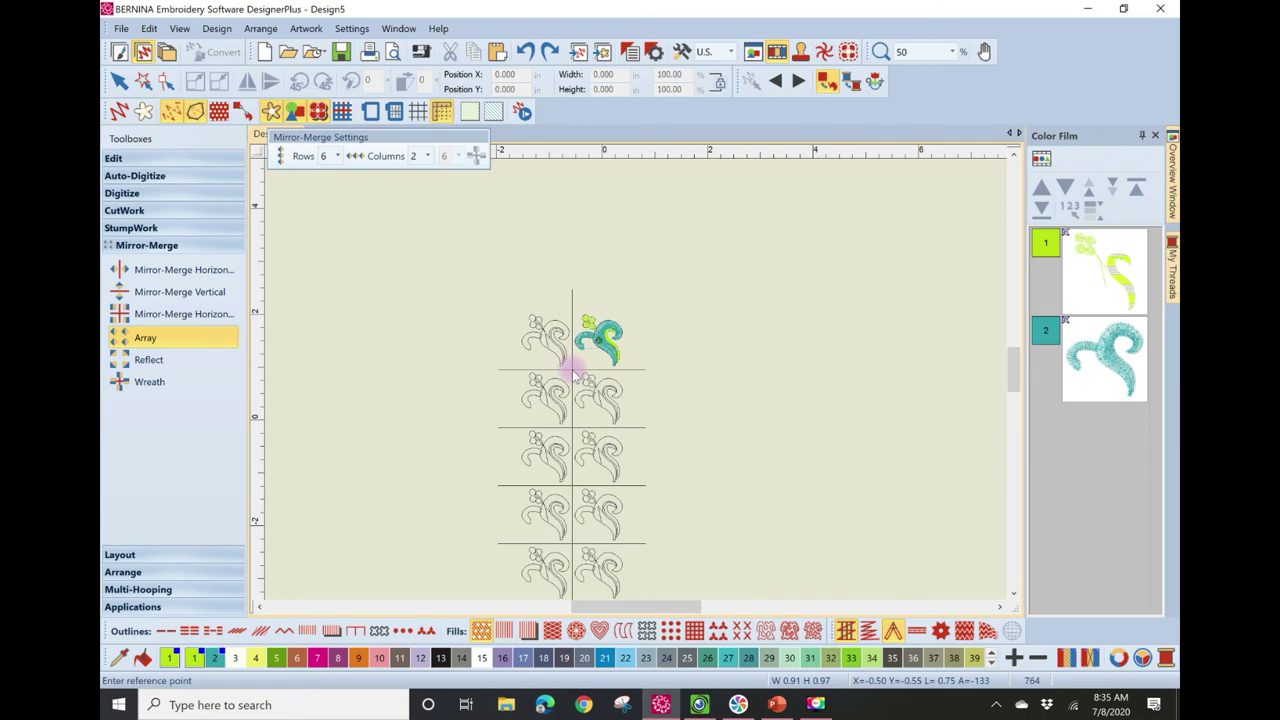
left_click(427, 155)
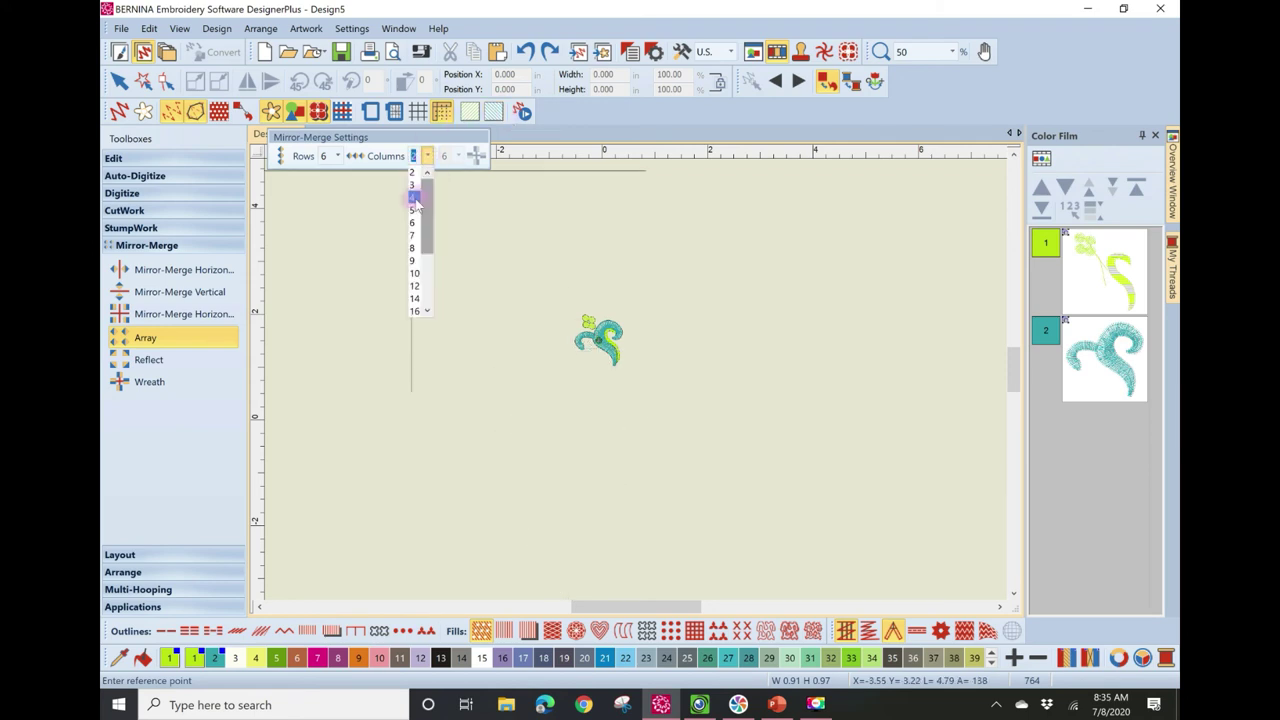
left_click(415, 199)
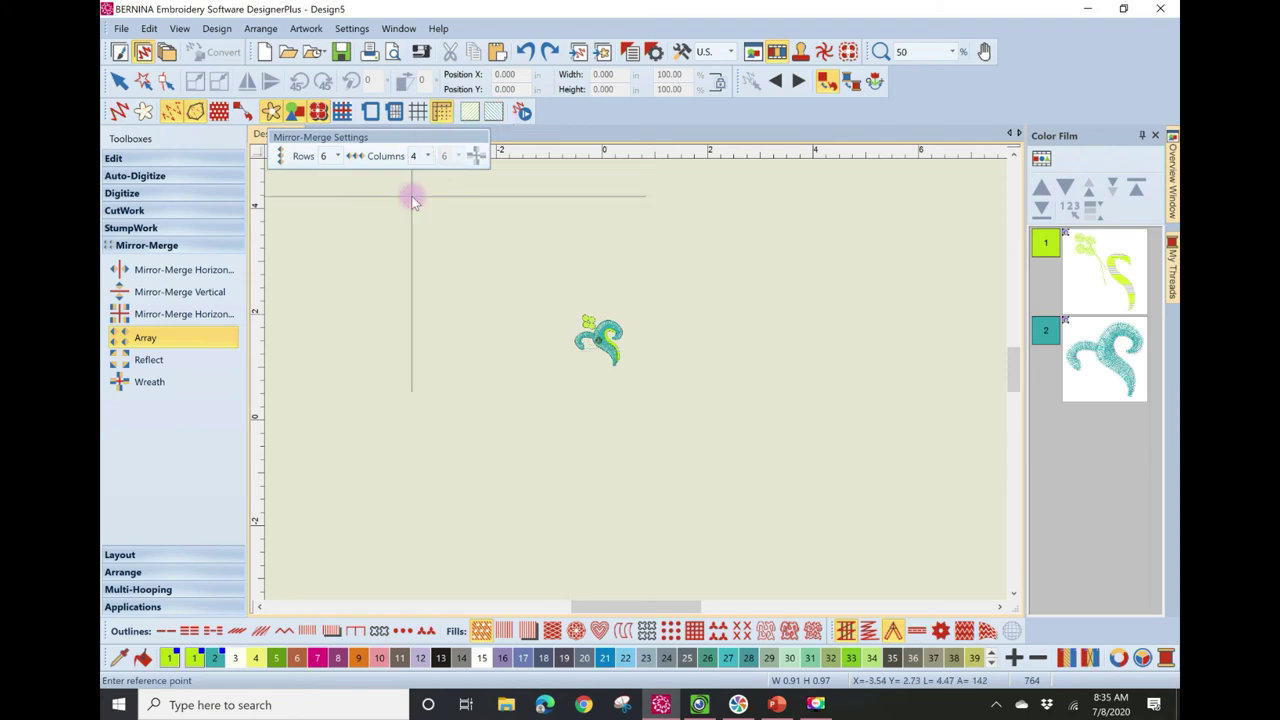
left_click(627, 365)
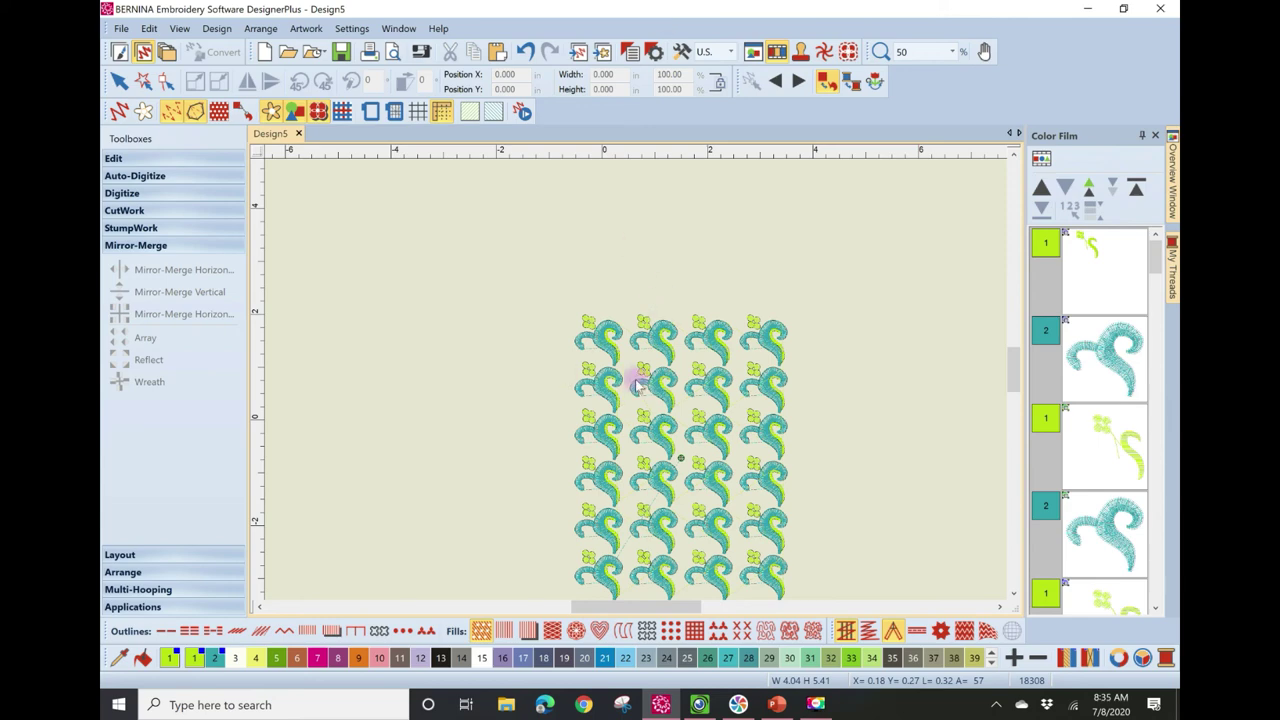
scroll(635, 380, "up", 2)
scroll(635, 380, "down", 1)
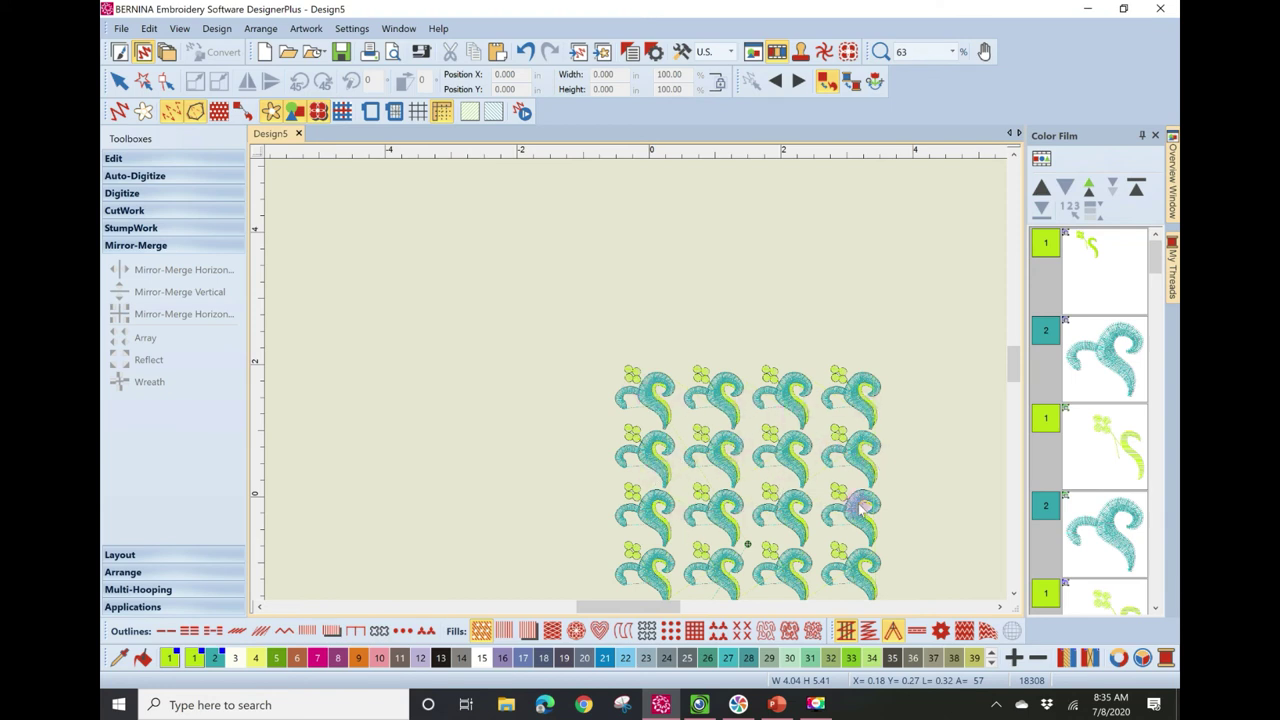
- Undo the array and create a Reflect layout of the swirl with 6 rows and 4 columns, extending to its lower right
left_click(527, 50)
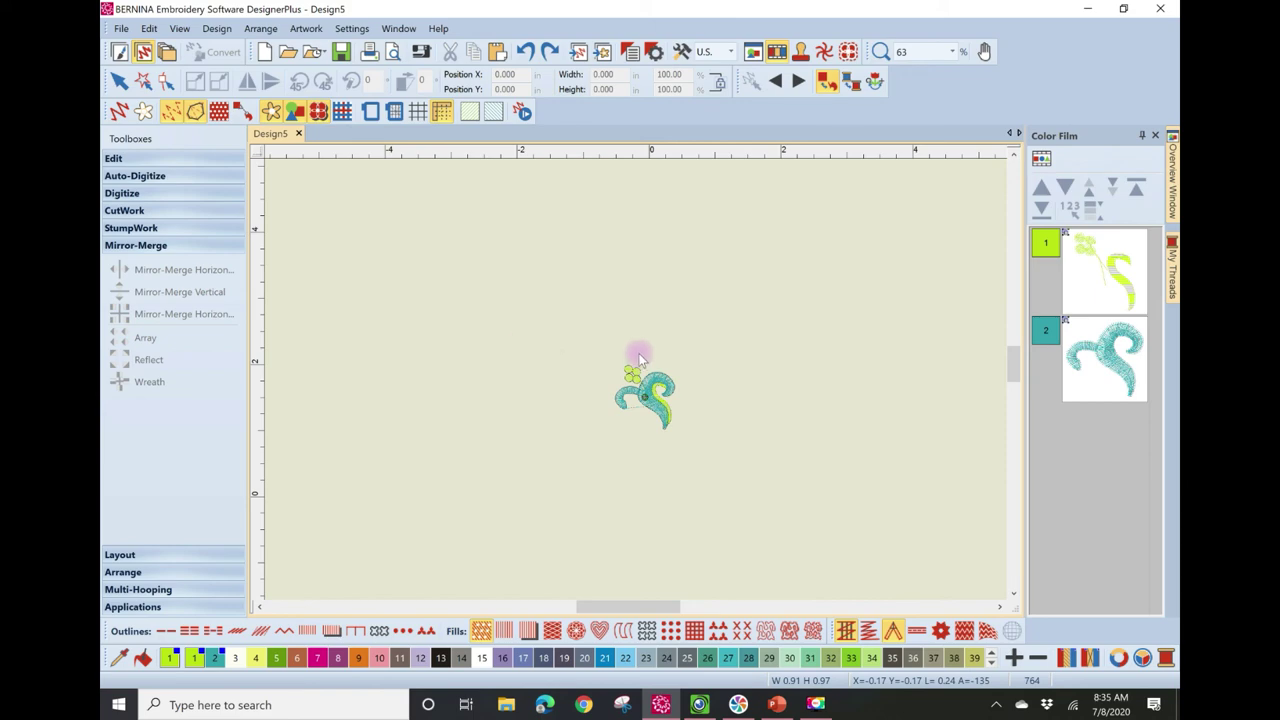
left_click(658, 398)
left_click(148, 362)
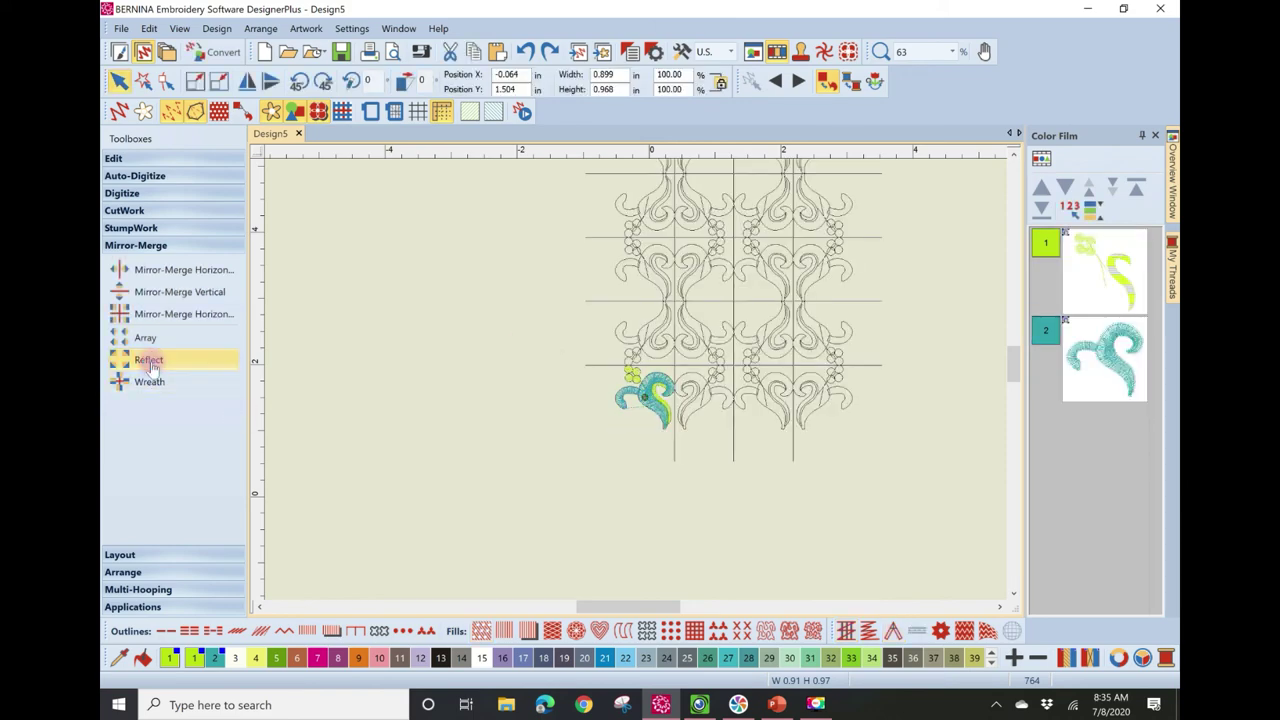
left_click(149, 381)
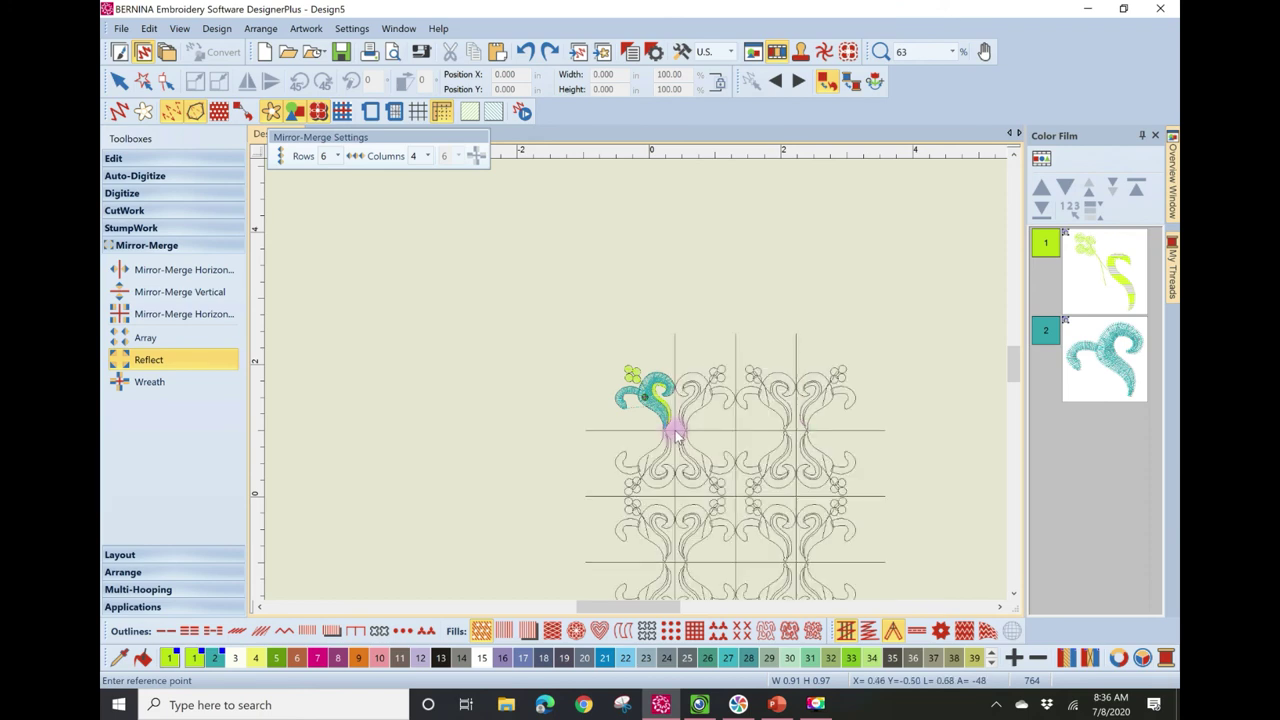
left_click(675, 430)
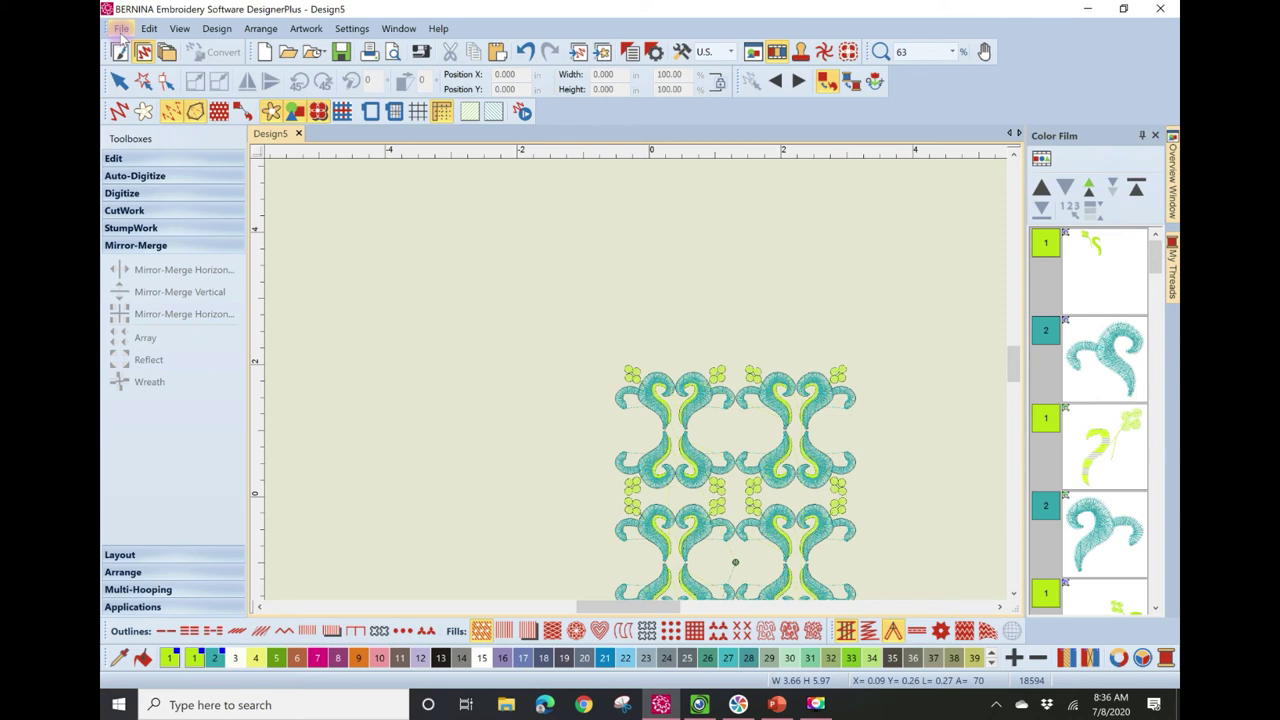
- Close Design5 without saving, start a new blank design and hide its hoop
left_click(298, 133)
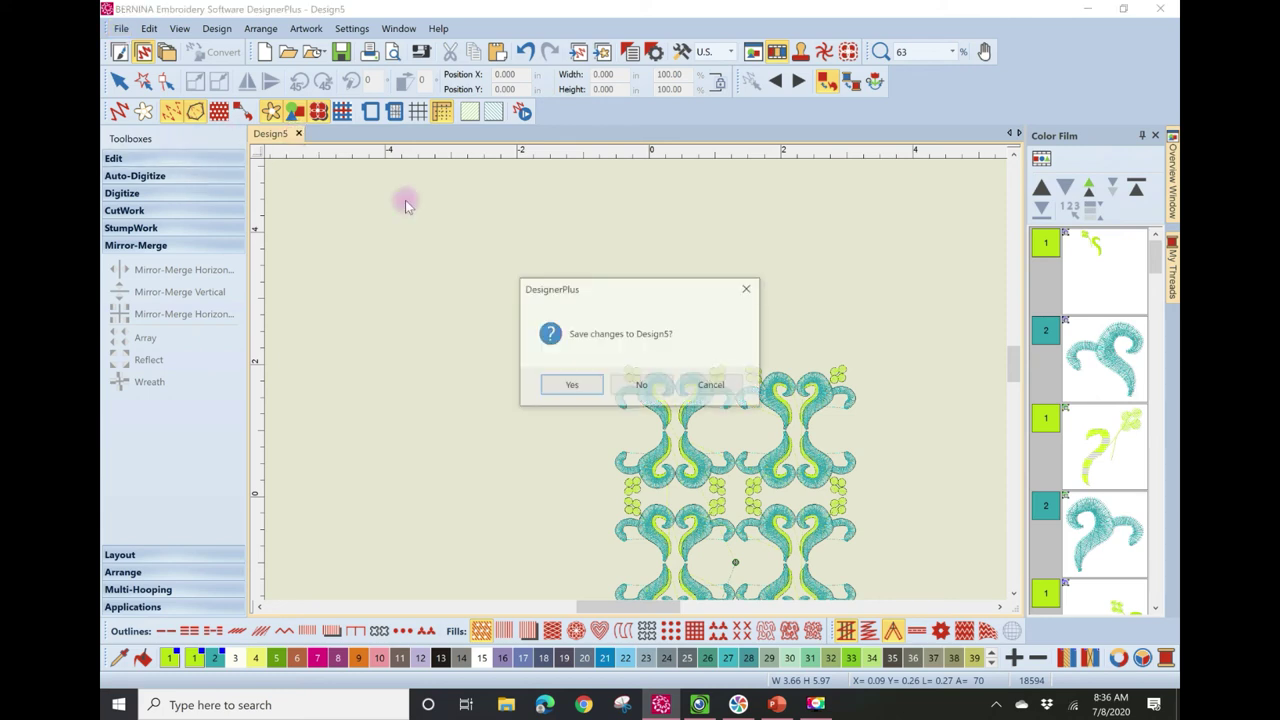
left_click(655, 390)
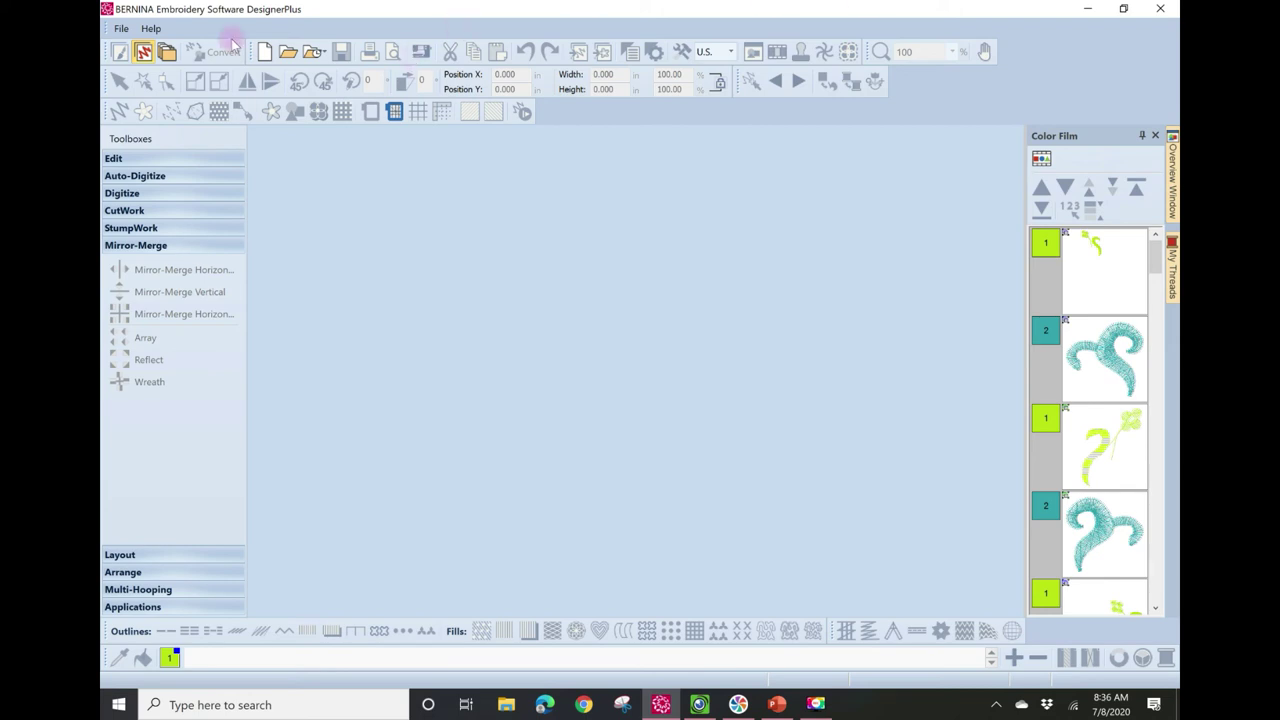
left_click(268, 55)
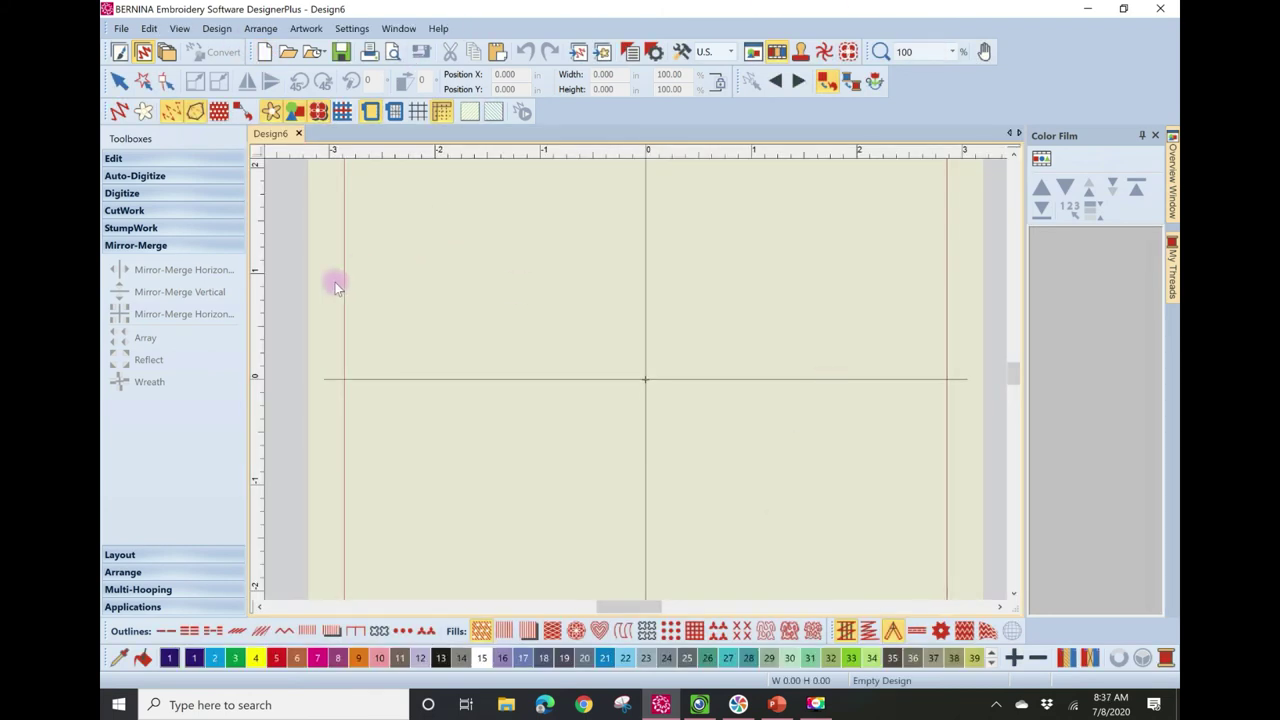
left_click(368, 111)
- Create the lettering BERNINA in the Harrington font and place it in the upper left part of the design
double_click(381, 373)
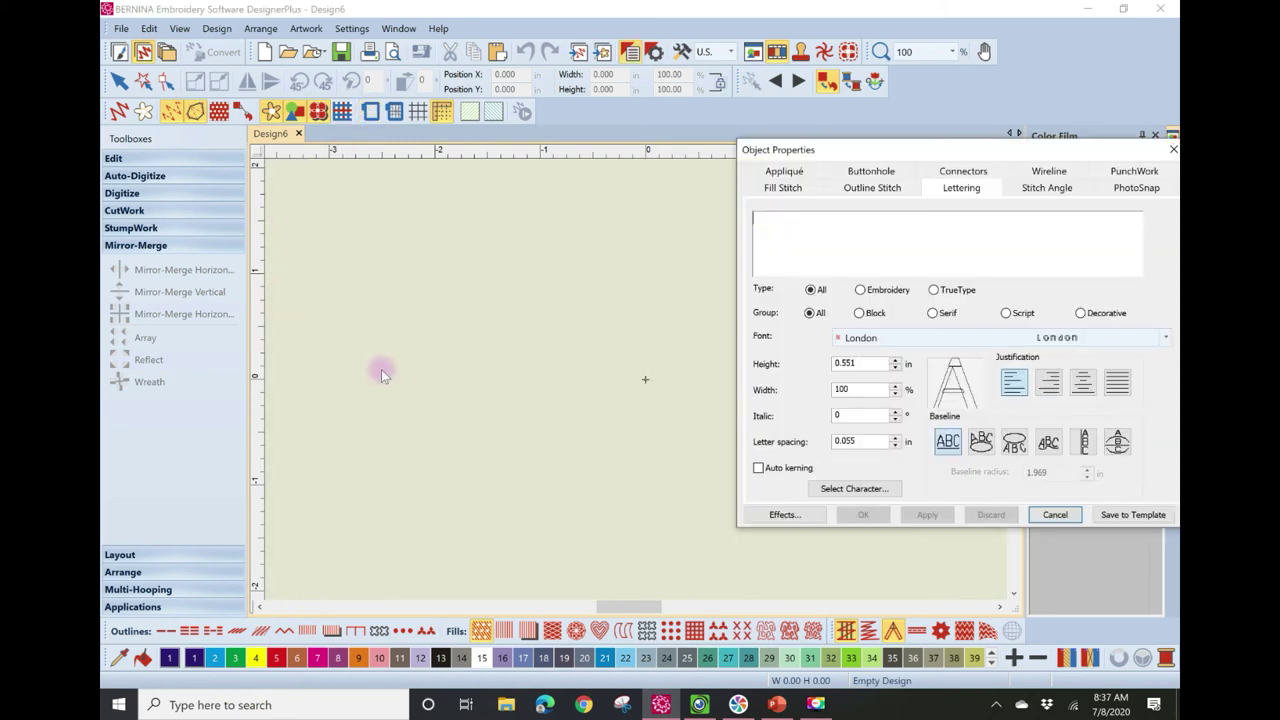
left_click_drag(842, 150, 623, 147)
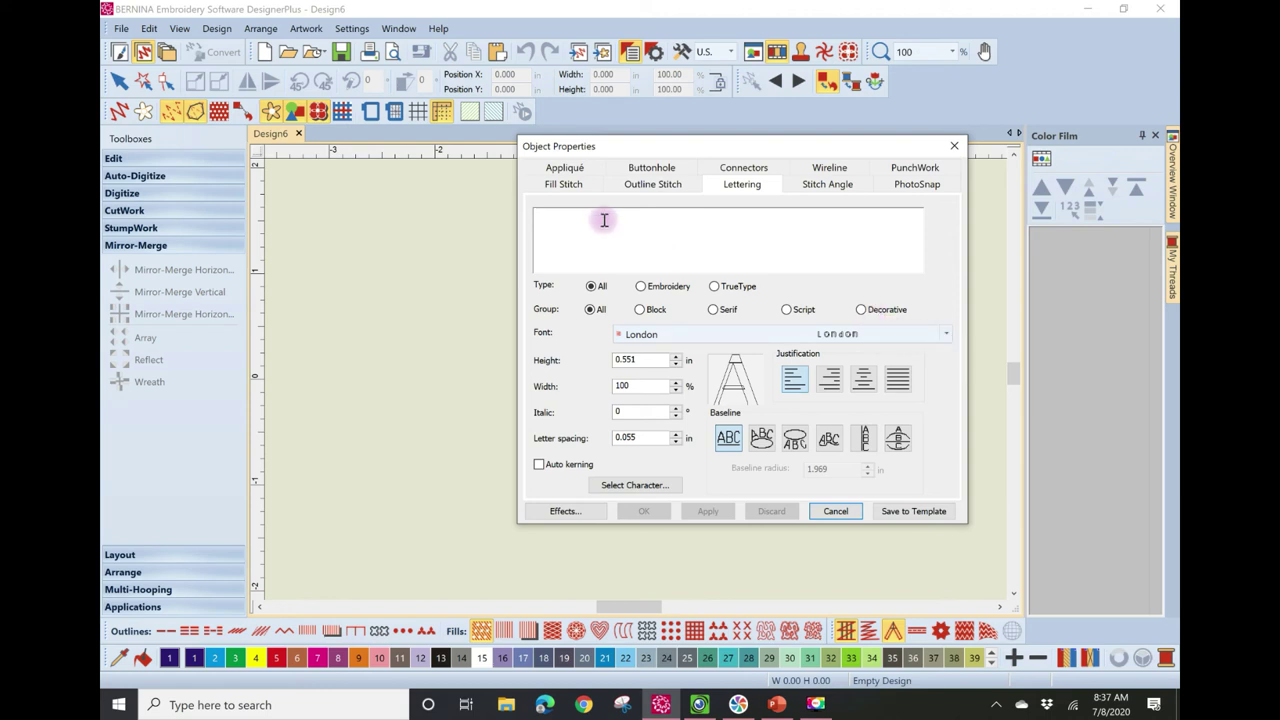
type("BERNINA")
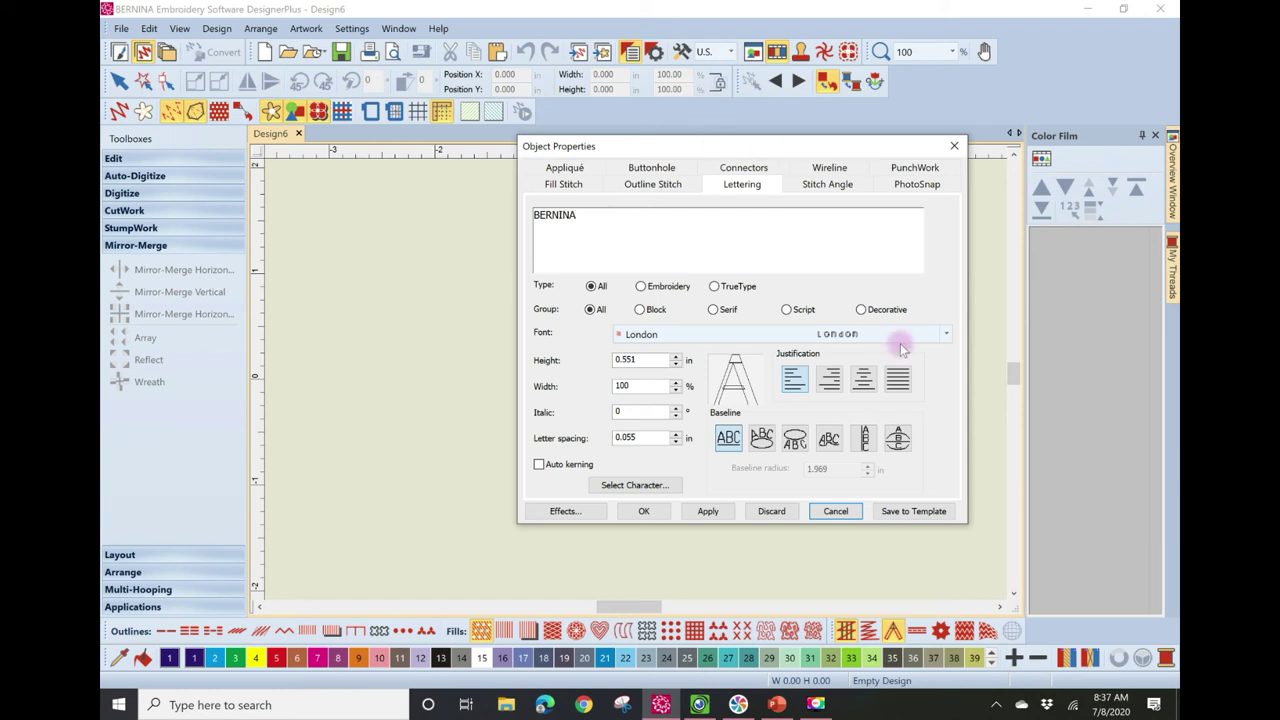
left_click(946, 336)
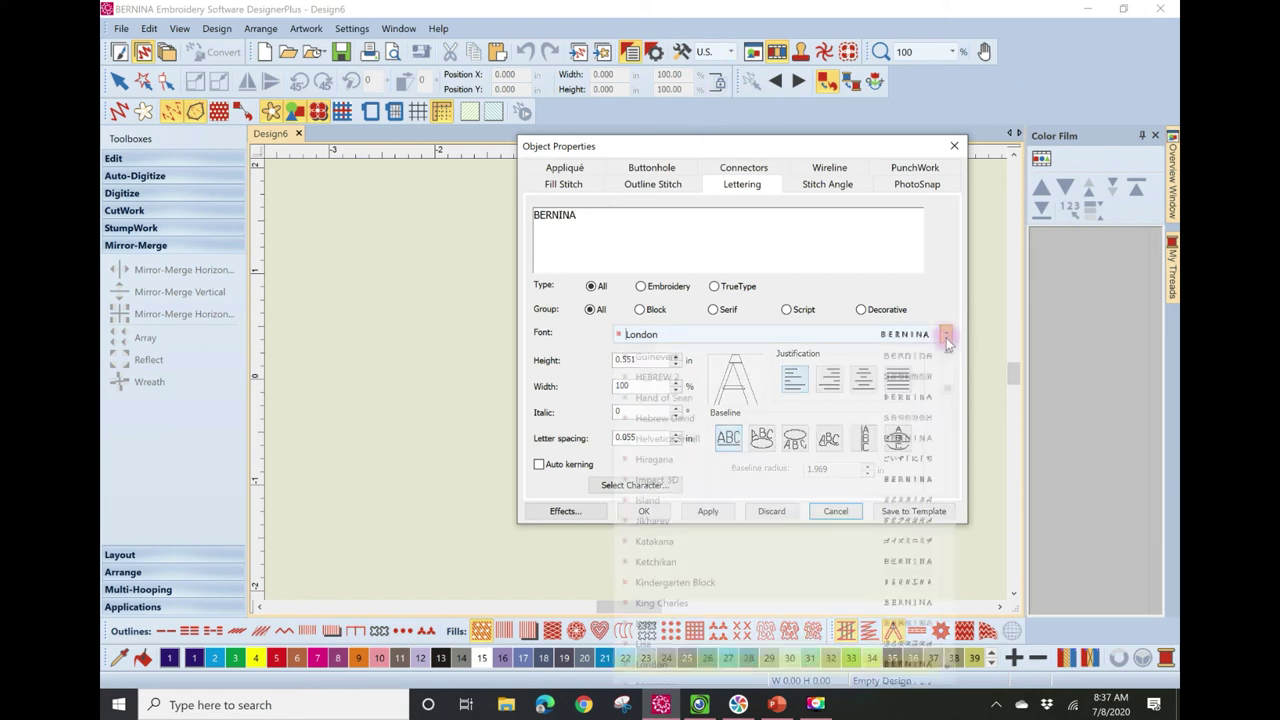
left_click_drag(949, 389, 949, 531)
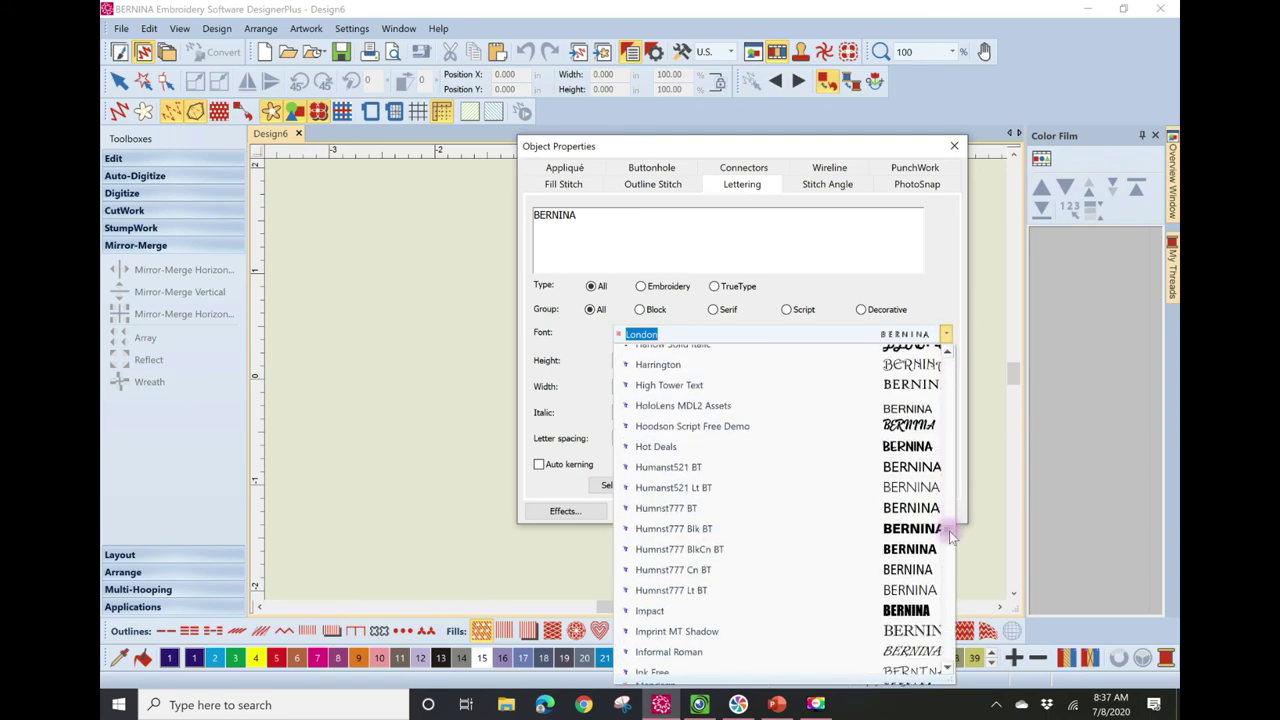
left_click(877, 367)
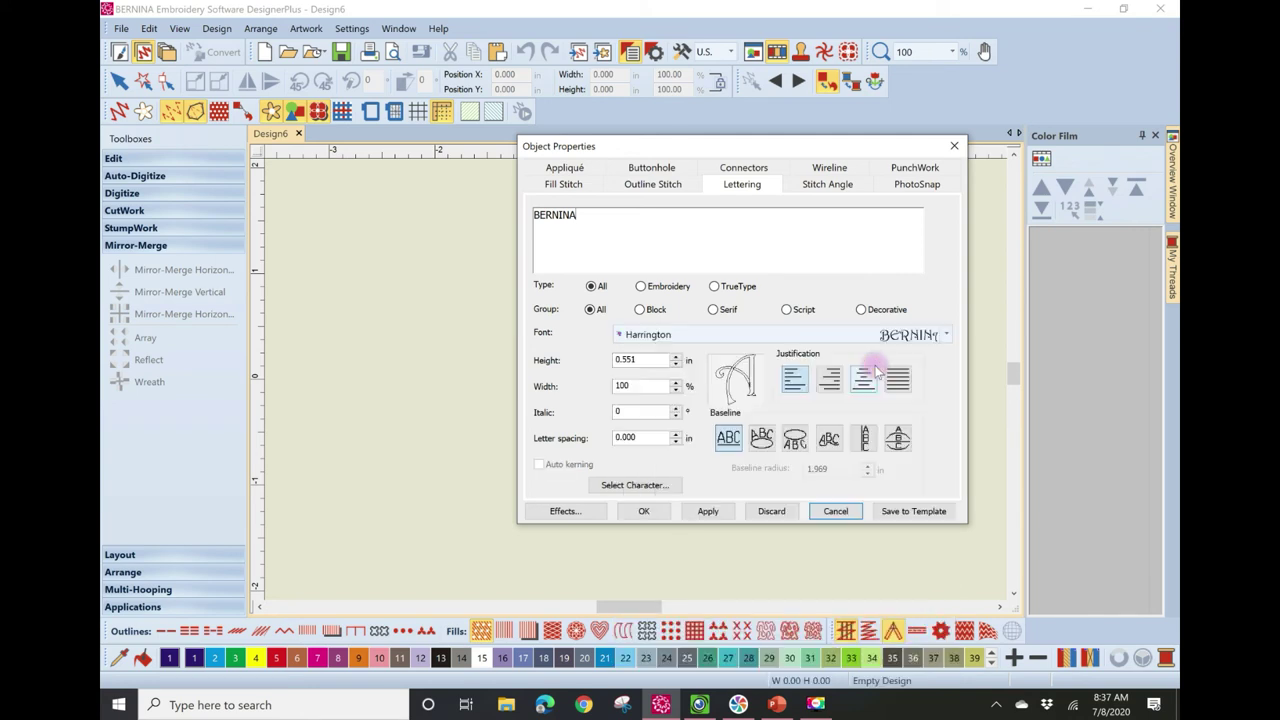
left_click(645, 512)
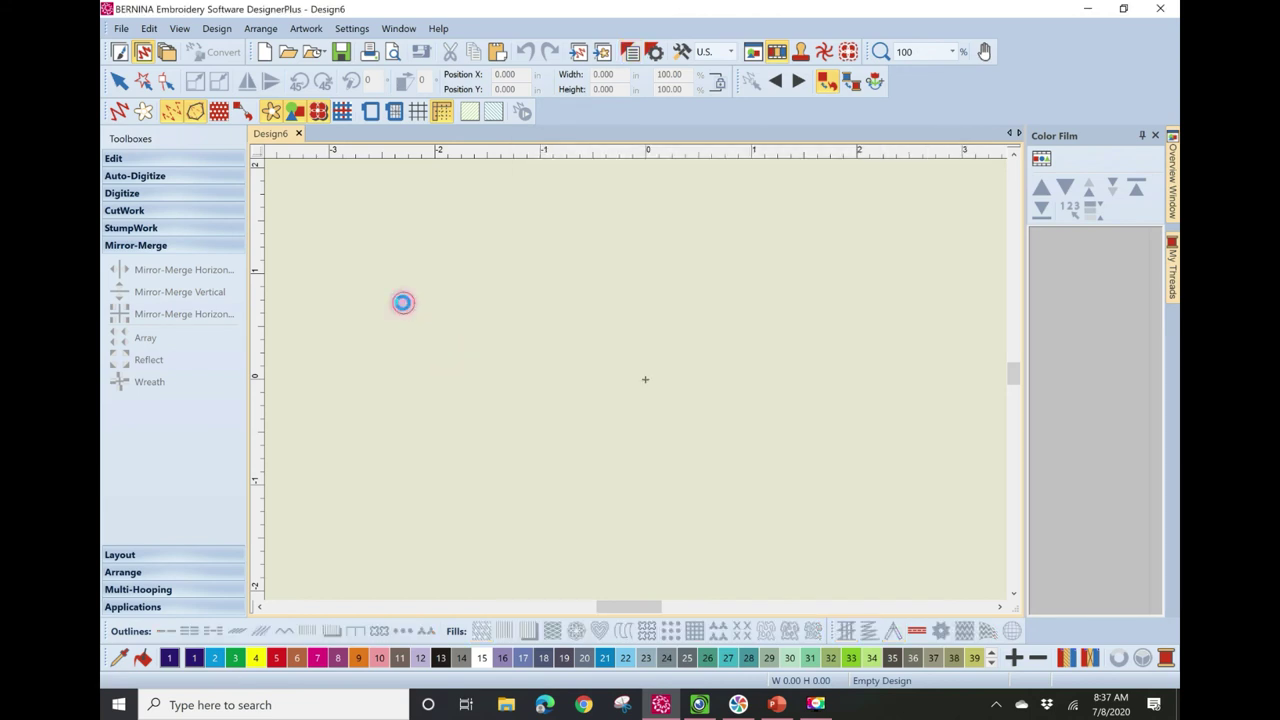
key("Escape")
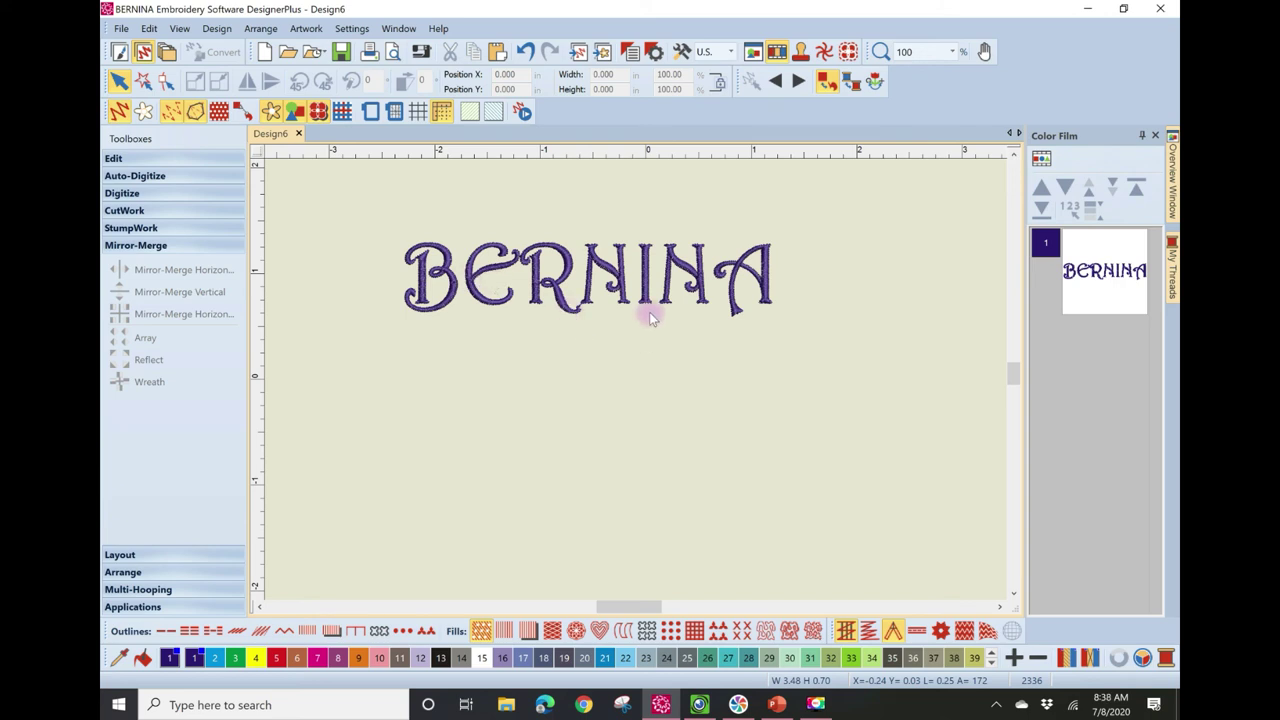
- Place two copies of the BERNINA lettering below the original, making three stacked lines
left_click(552, 284)
left_click_drag(552, 284, 542, 394)
left_click_drag(546, 446, 543, 514)
- Open the lettering properties of the middle BERNINA line and browse the list of all available fonts
double_click(548, 402)
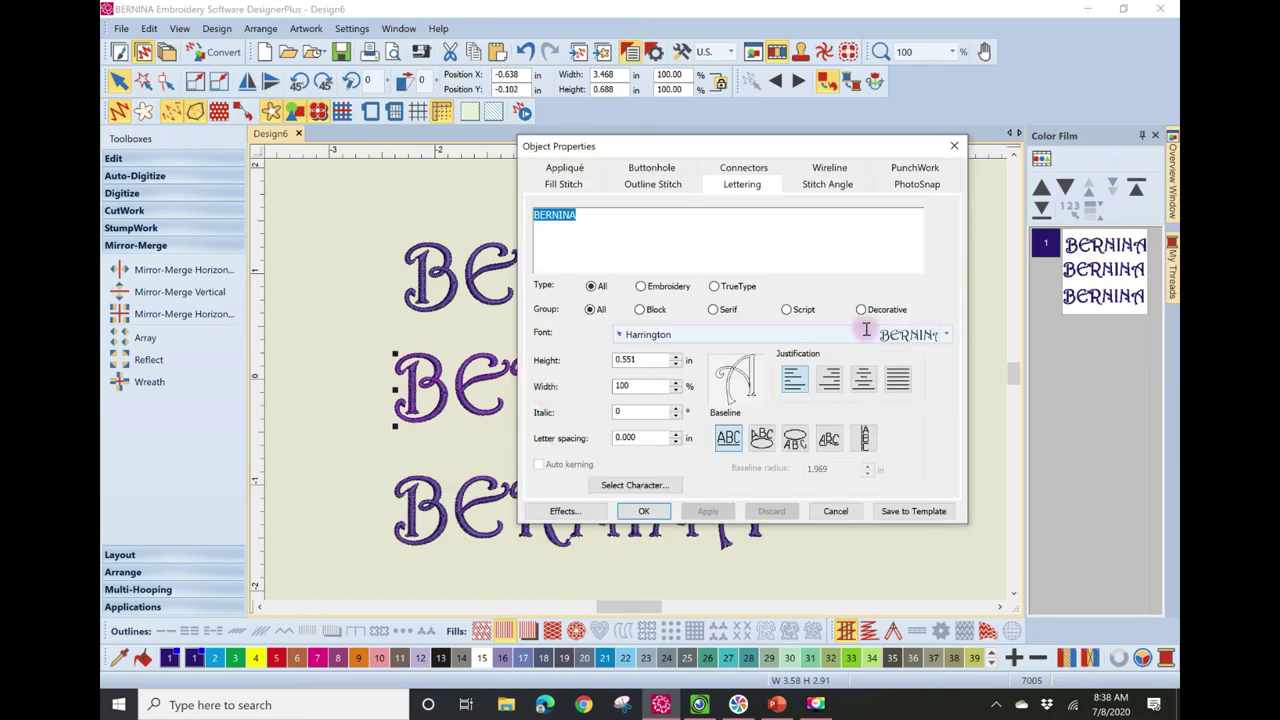
left_click(946, 336)
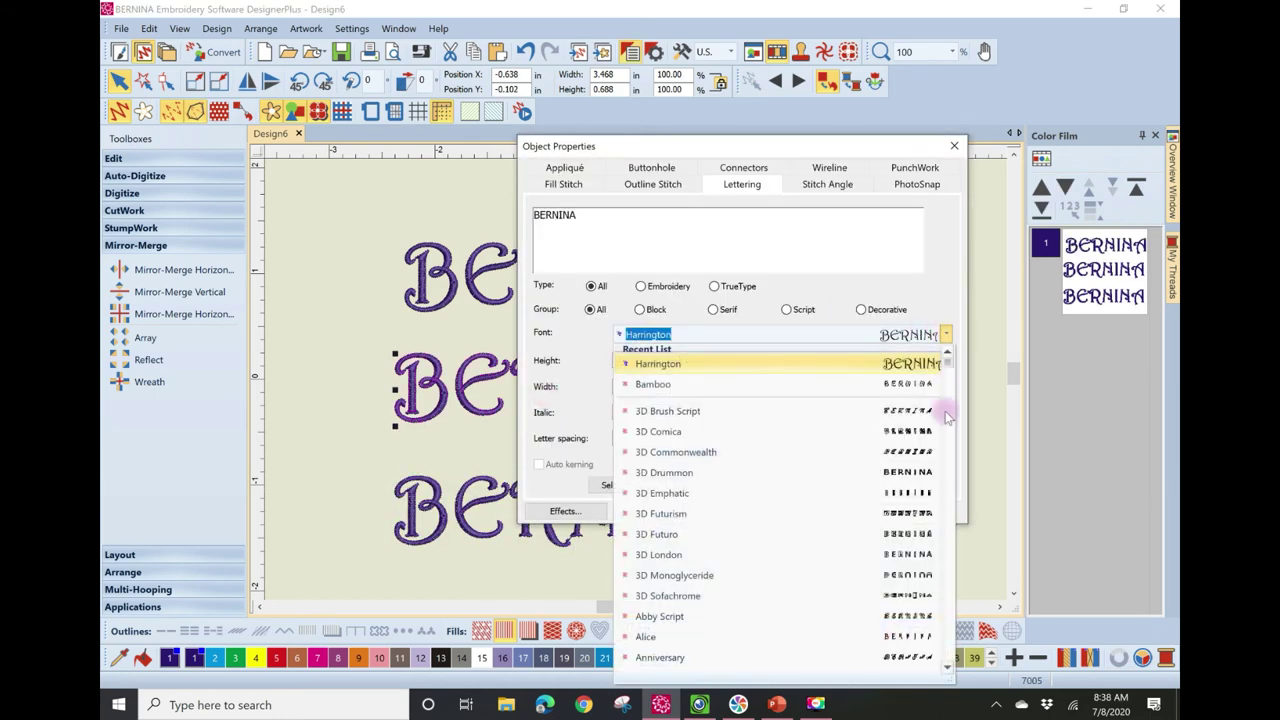
scroll(966, 596, "down", 2)
scroll(966, 596, "down", 10)
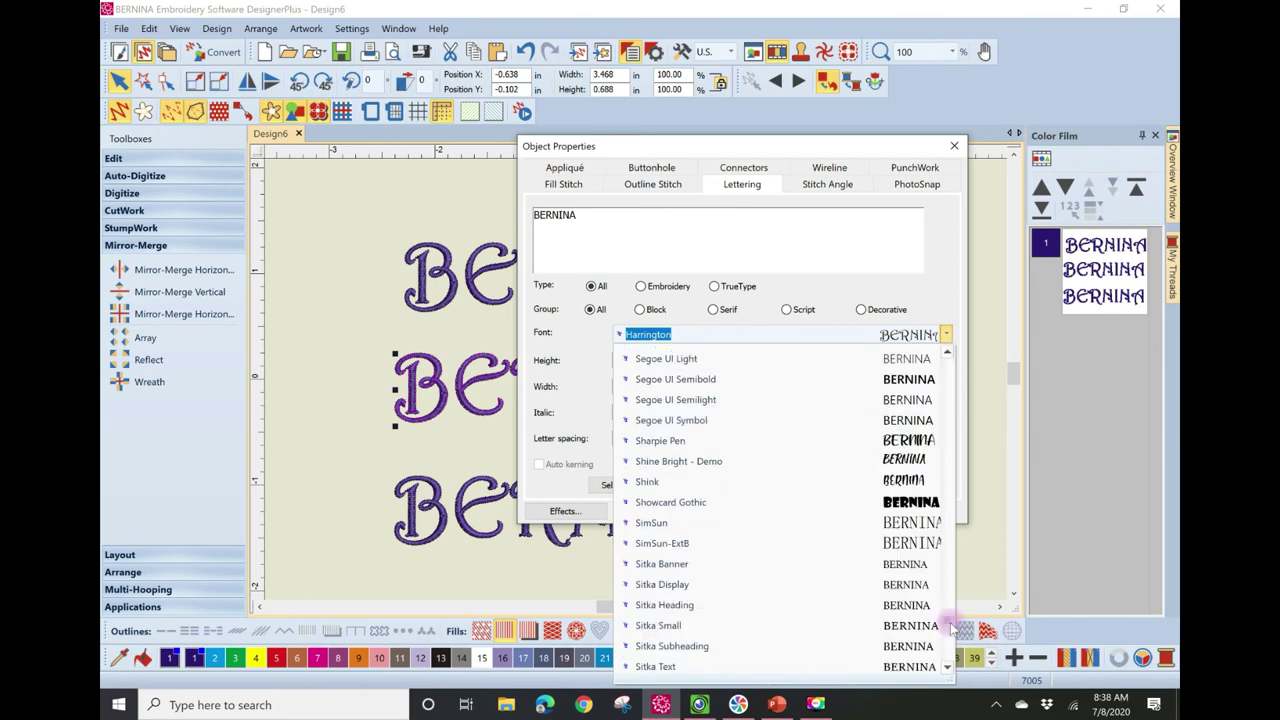
left_click_drag(942, 376, 944, 352)
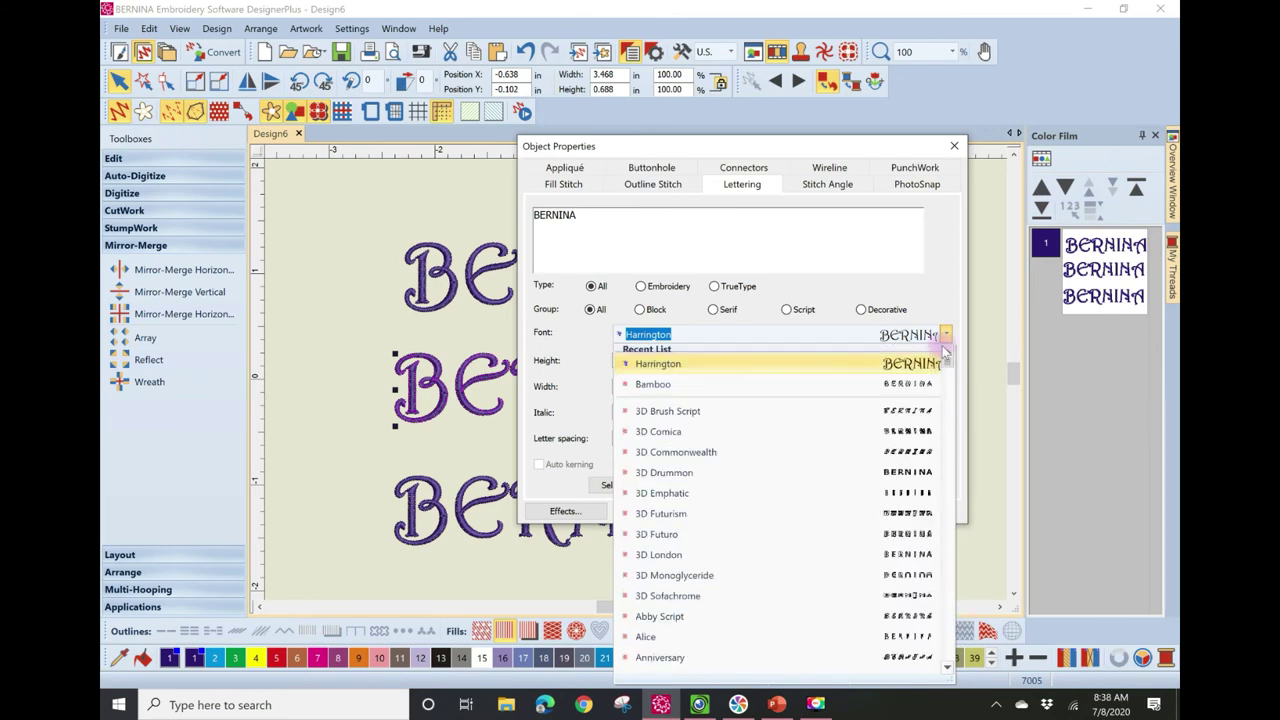
scroll(944, 360, "down", 3)
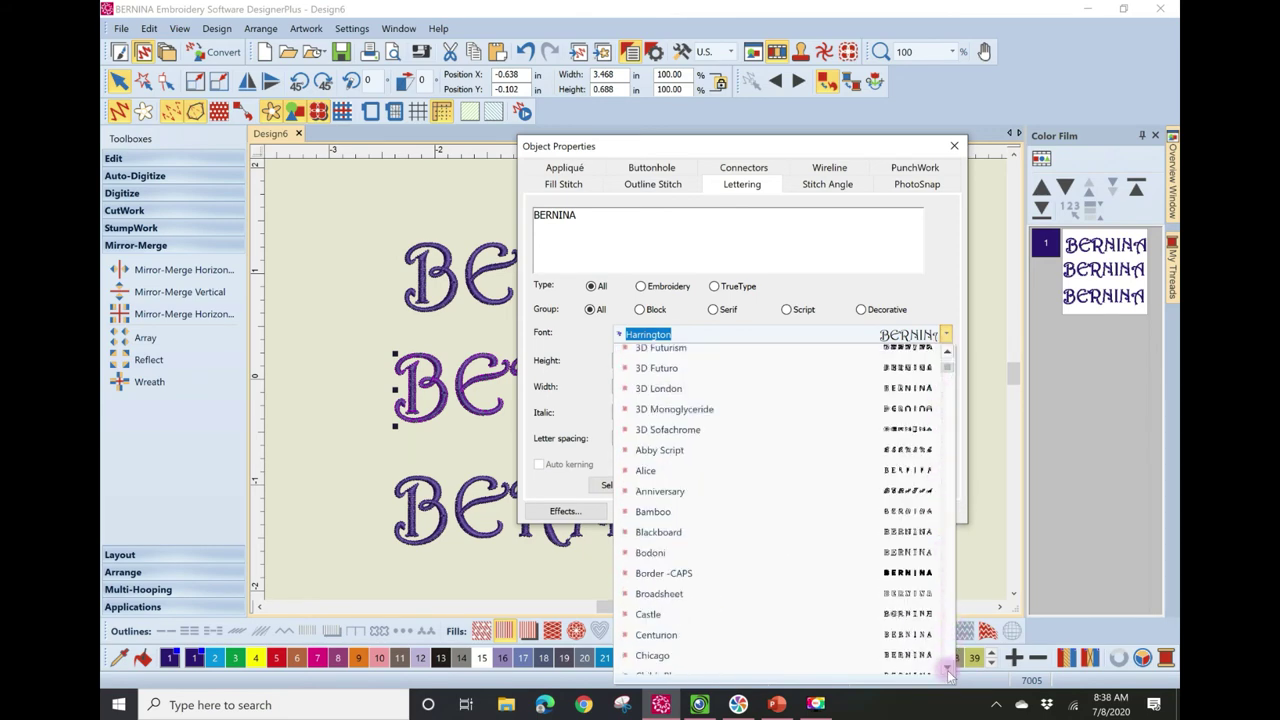
scroll(948, 662, "down", 8)
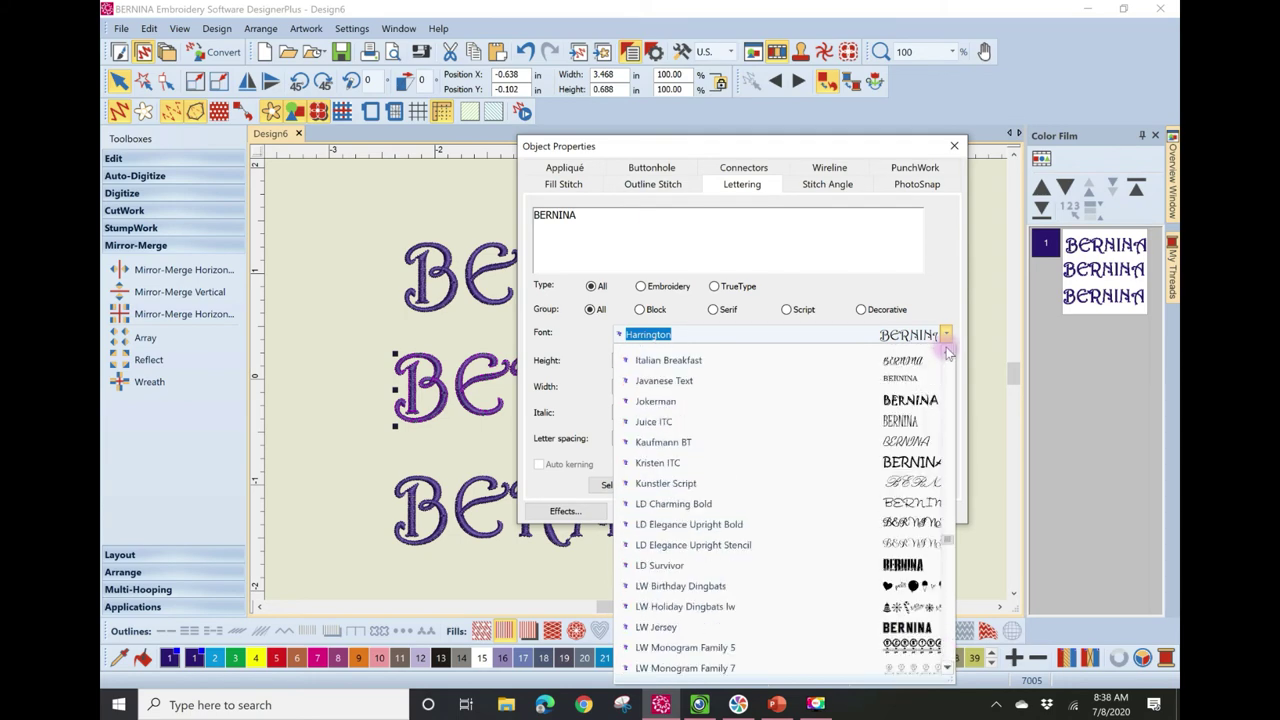
- Limit the font choices for the middle BERNINA line to TrueType block fonts, browsing the TrueType list along the way
left_click(641, 286)
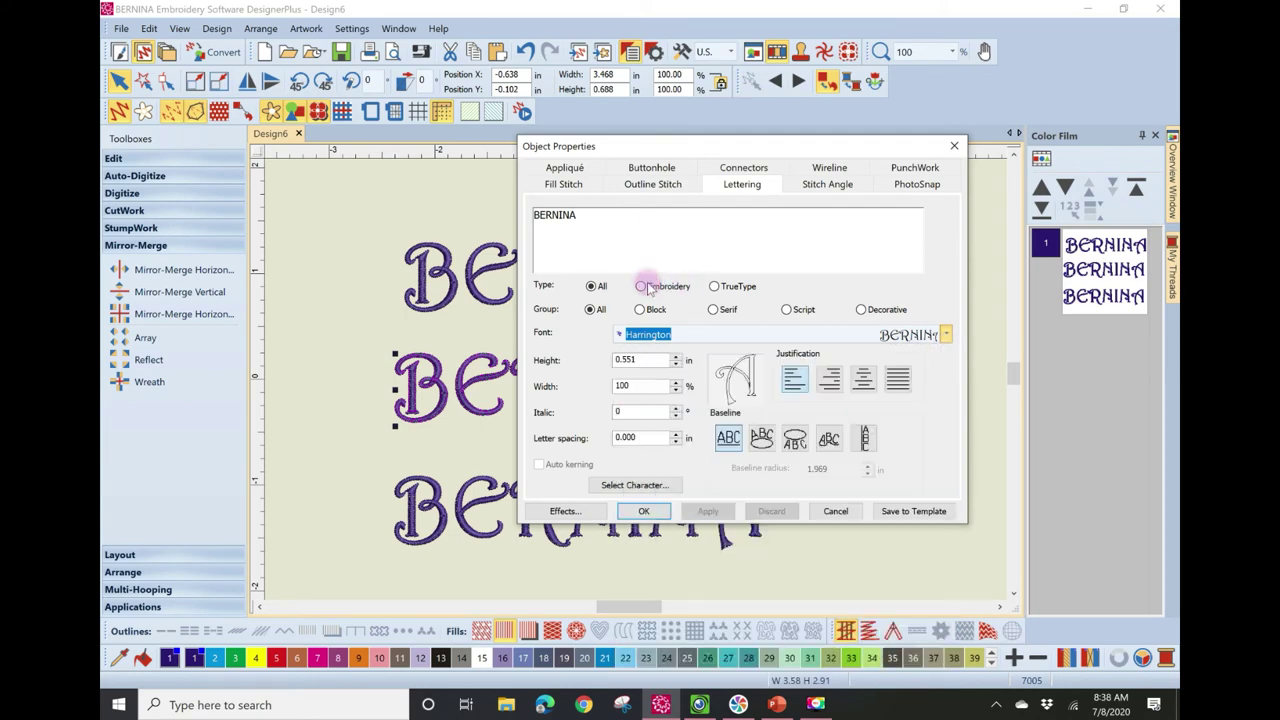
left_click(716, 287)
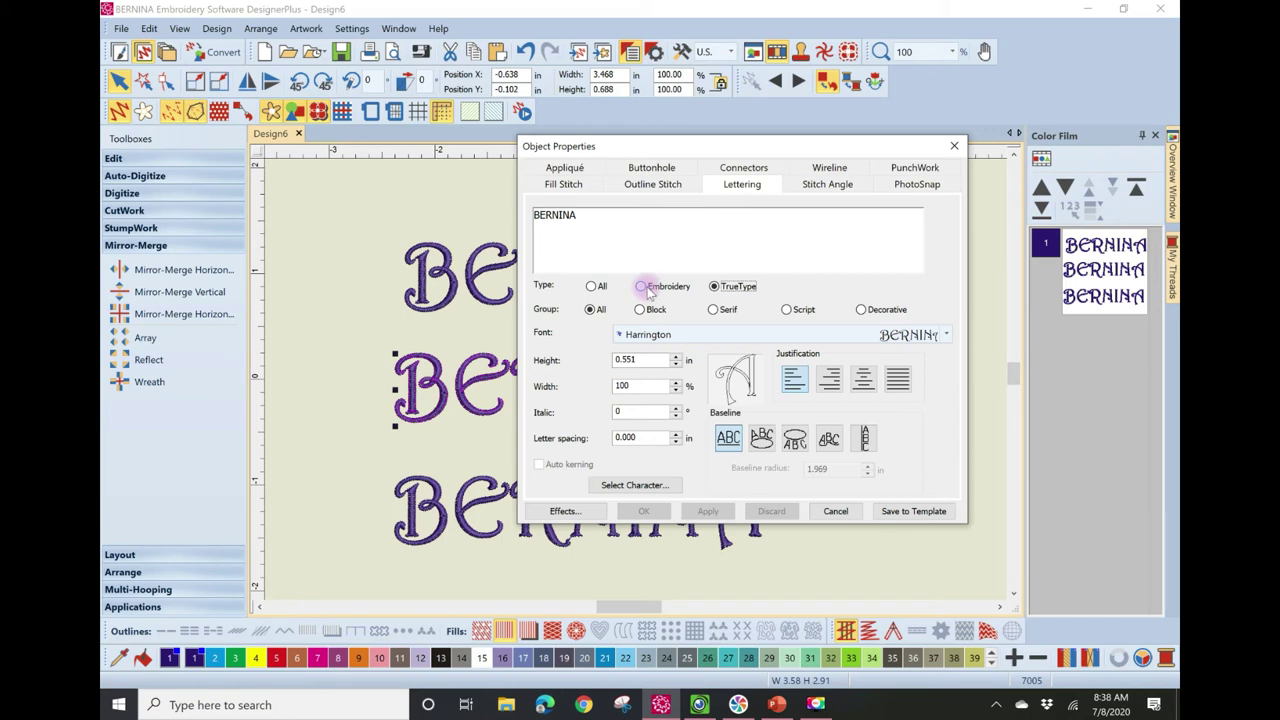
left_click(645, 287)
left_click(714, 287)
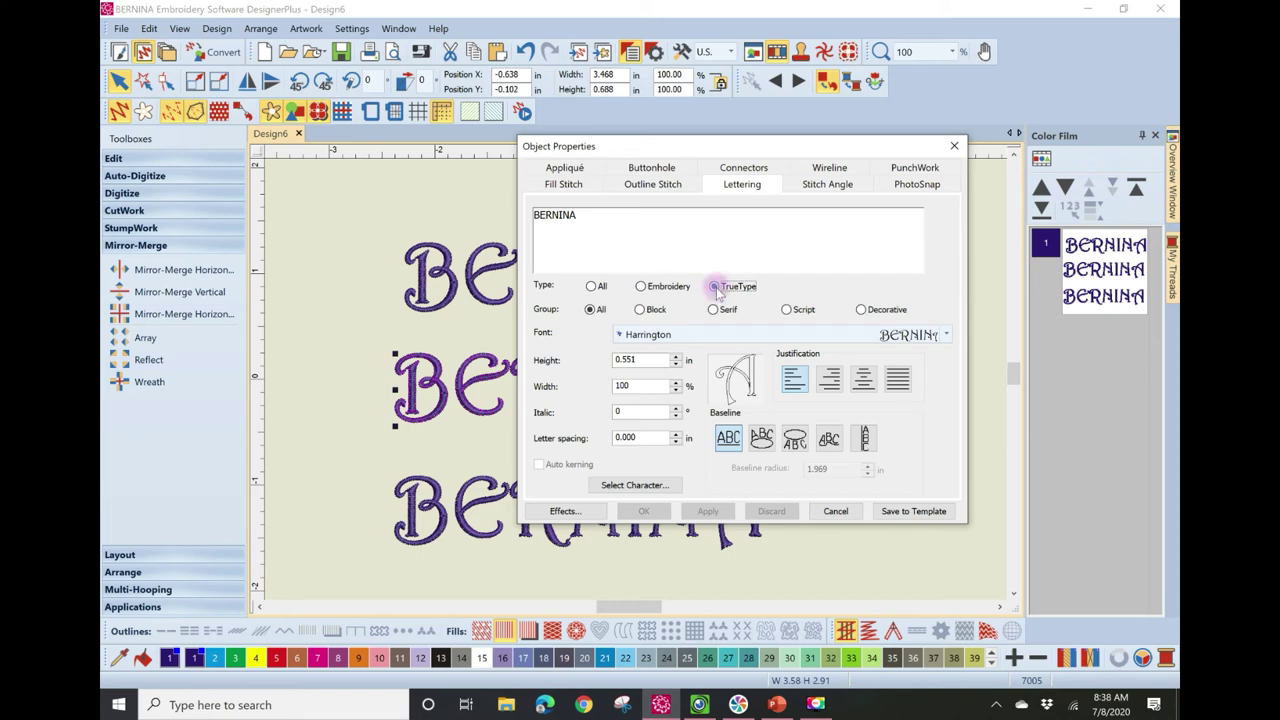
left_click(712, 288)
left_click(945, 335)
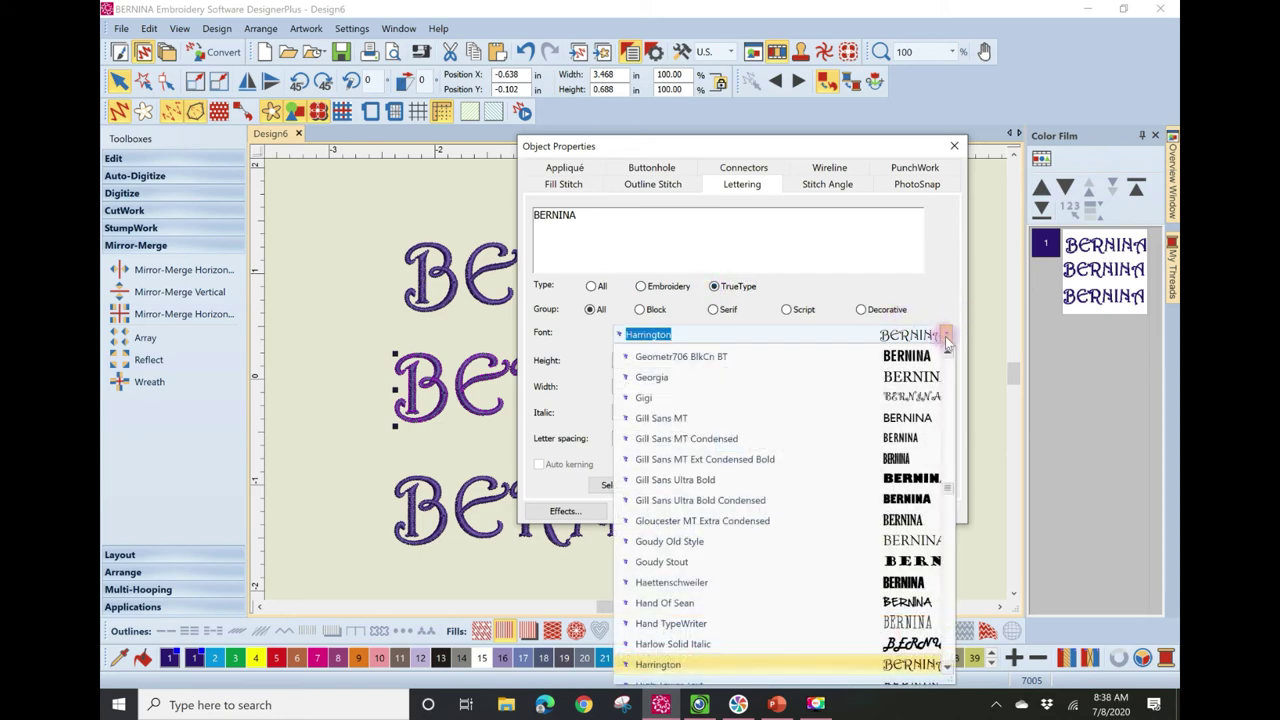
mouse_move(947, 488)
left_mouse_down()
mouse_move(952, 352)
mouse_move(950, 600)
mouse_move(950, 488)
left_mouse_up()
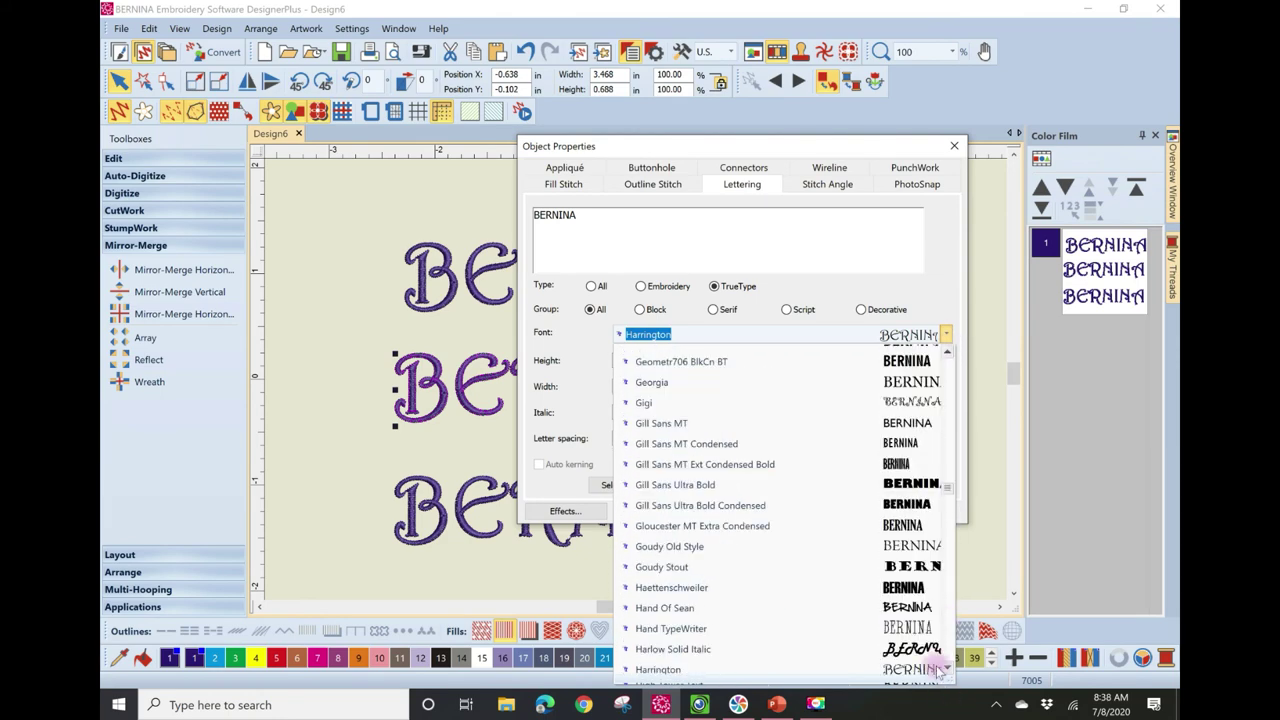
left_click(779, 283)
left_click(641, 310)
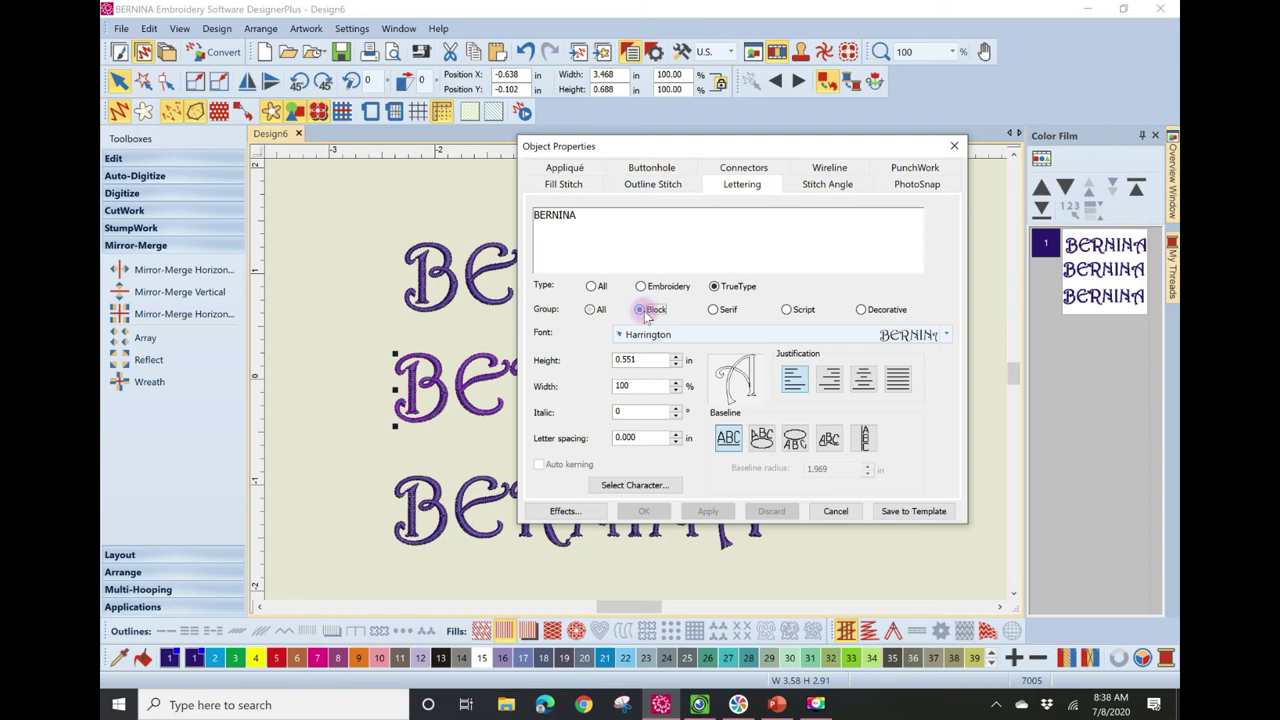
- Try the Haettenschweiler font on the middle BERNINA line and undo the change
left_click(945, 337)
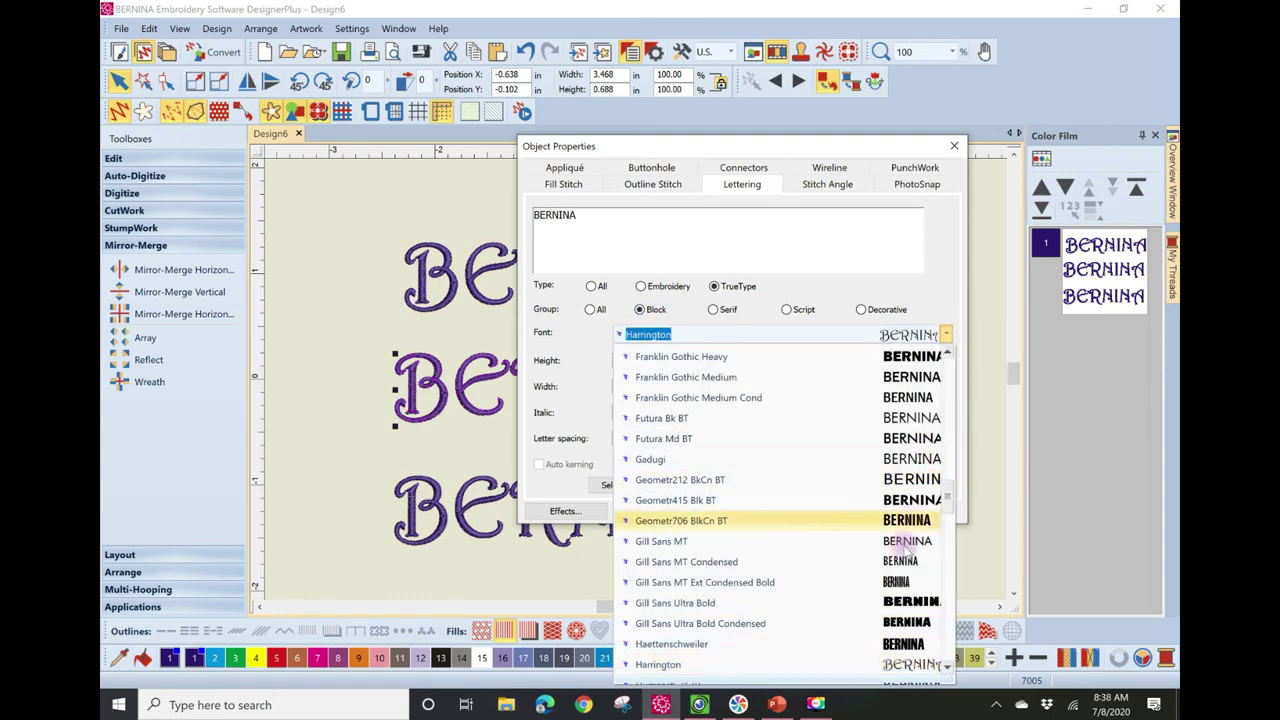
left_click(903, 644)
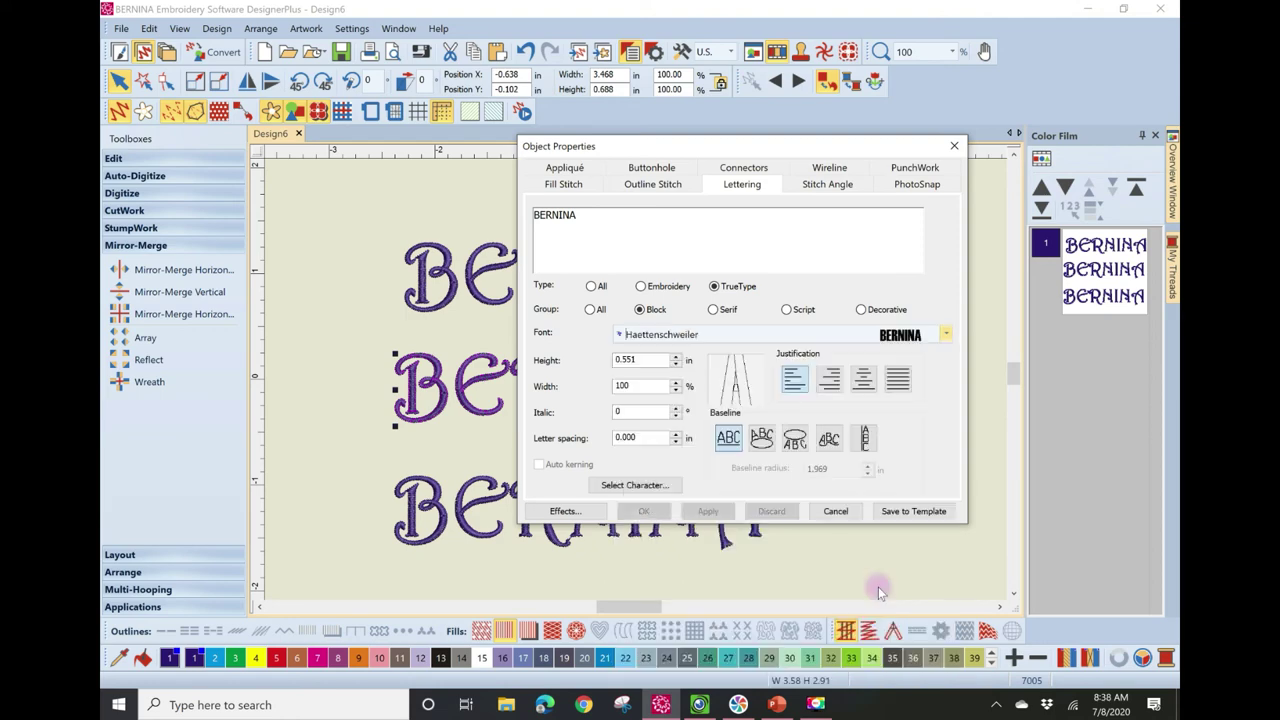
left_click(682, 511)
left_click_drag(606, 146, 847, 139)
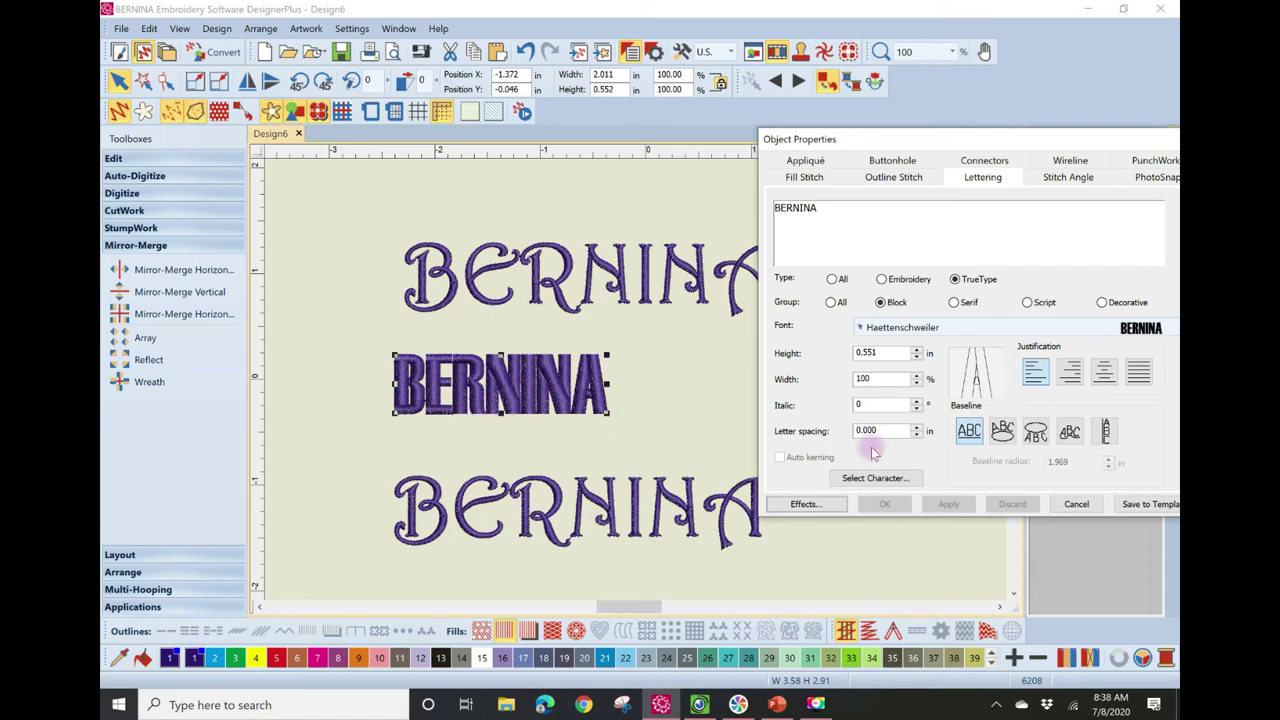
left_click(516, 60)
left_click(518, 56)
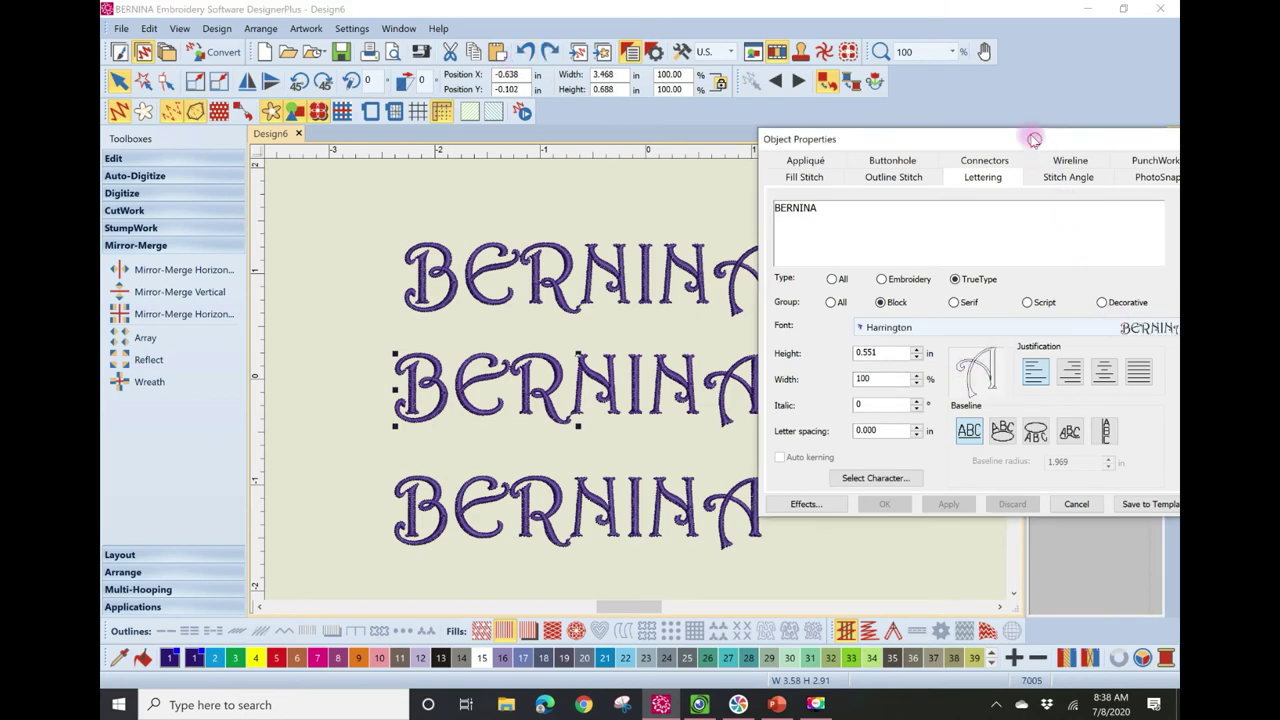
- Try Haettenschweiler and Dimbo as font choices for the middle BERNINA line
left_click_drag(1034, 138, 984, 76)
left_click(1138, 266)
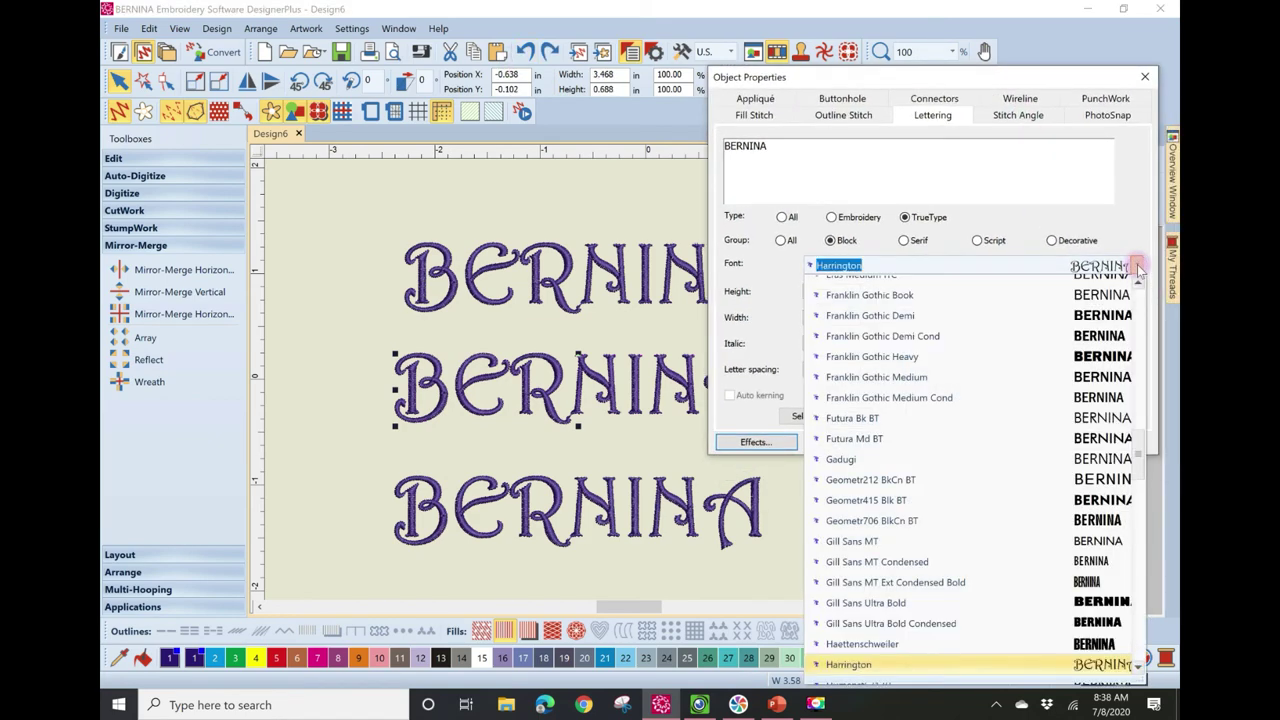
left_click(1111, 649)
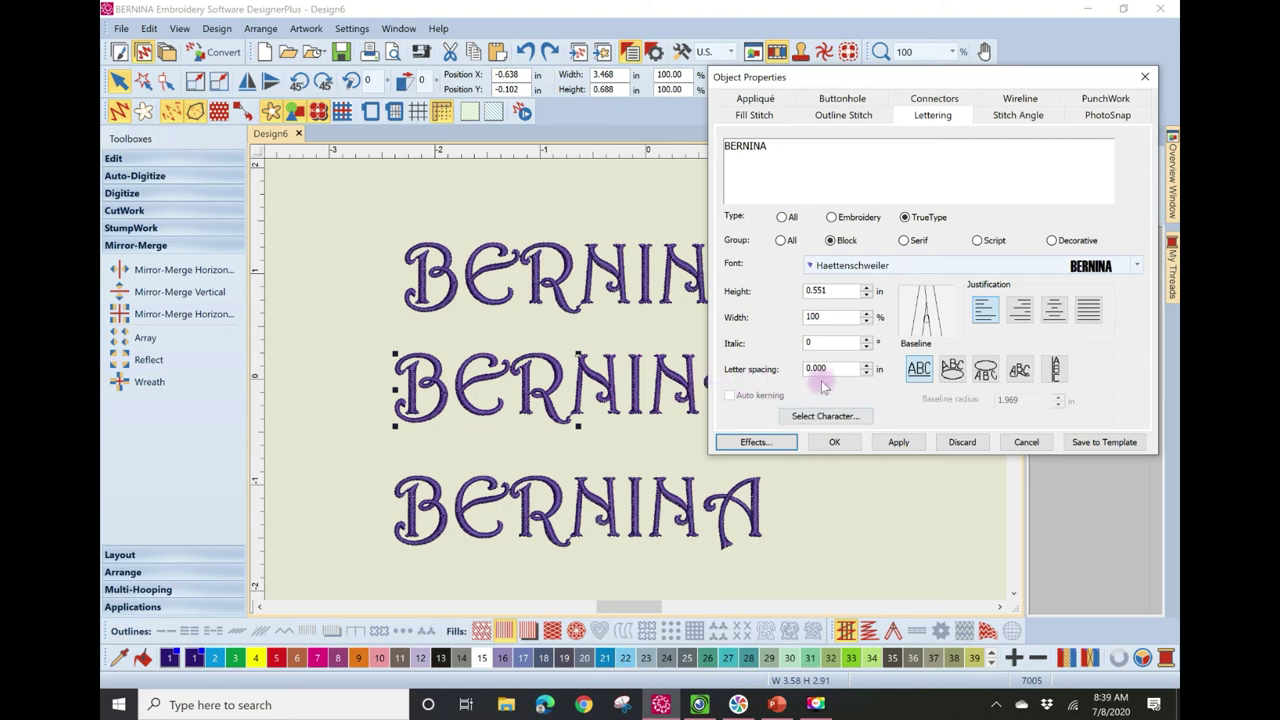
left_click(1130, 265)
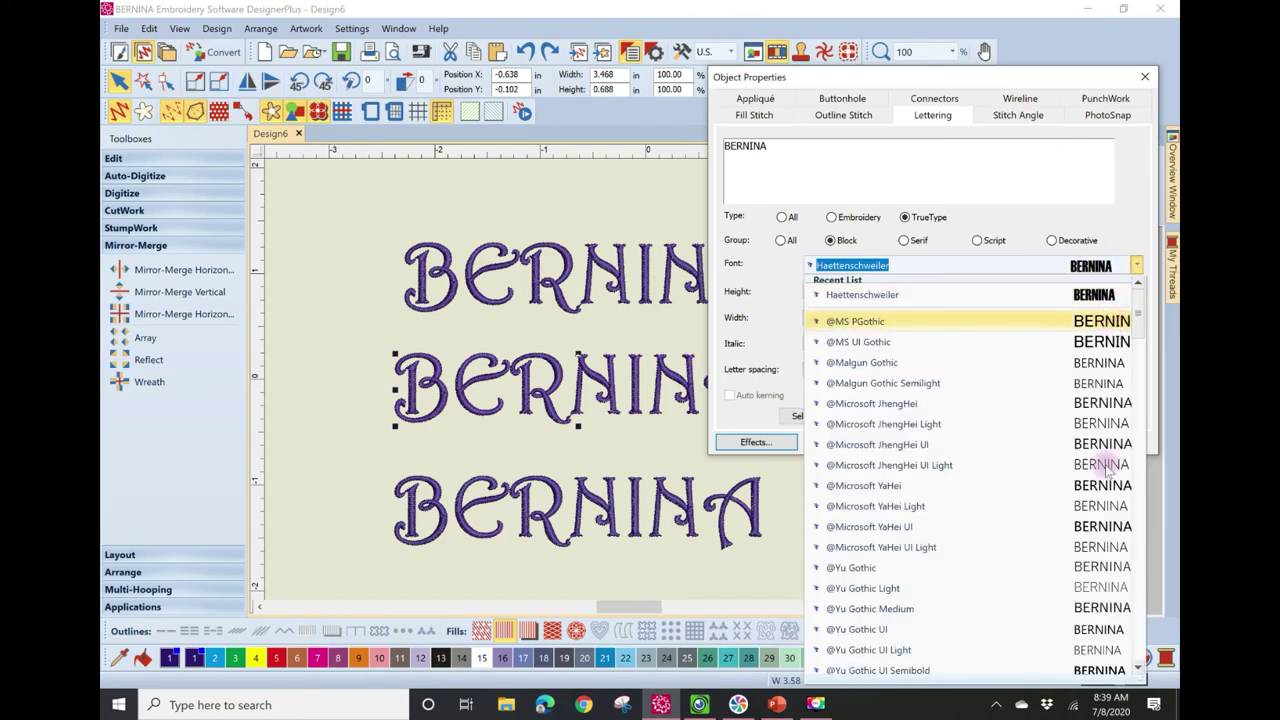
left_click_drag(1138, 314, 1135, 410)
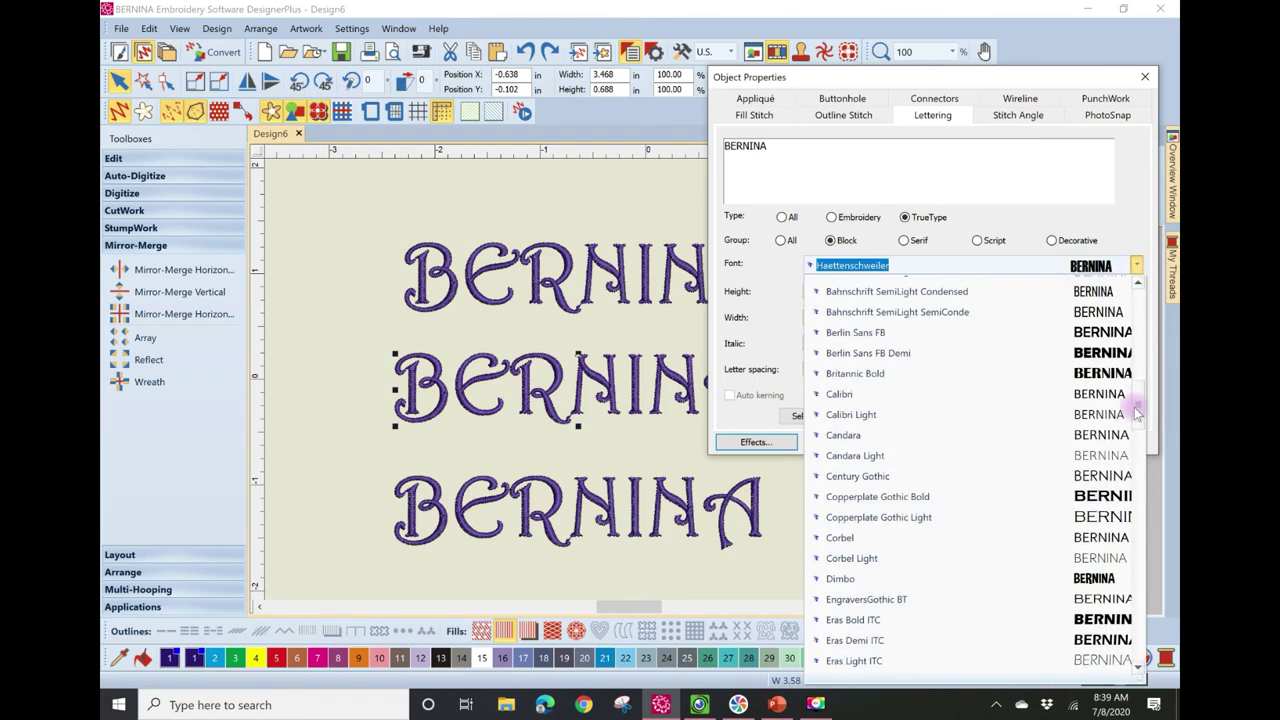
left_click(1105, 578)
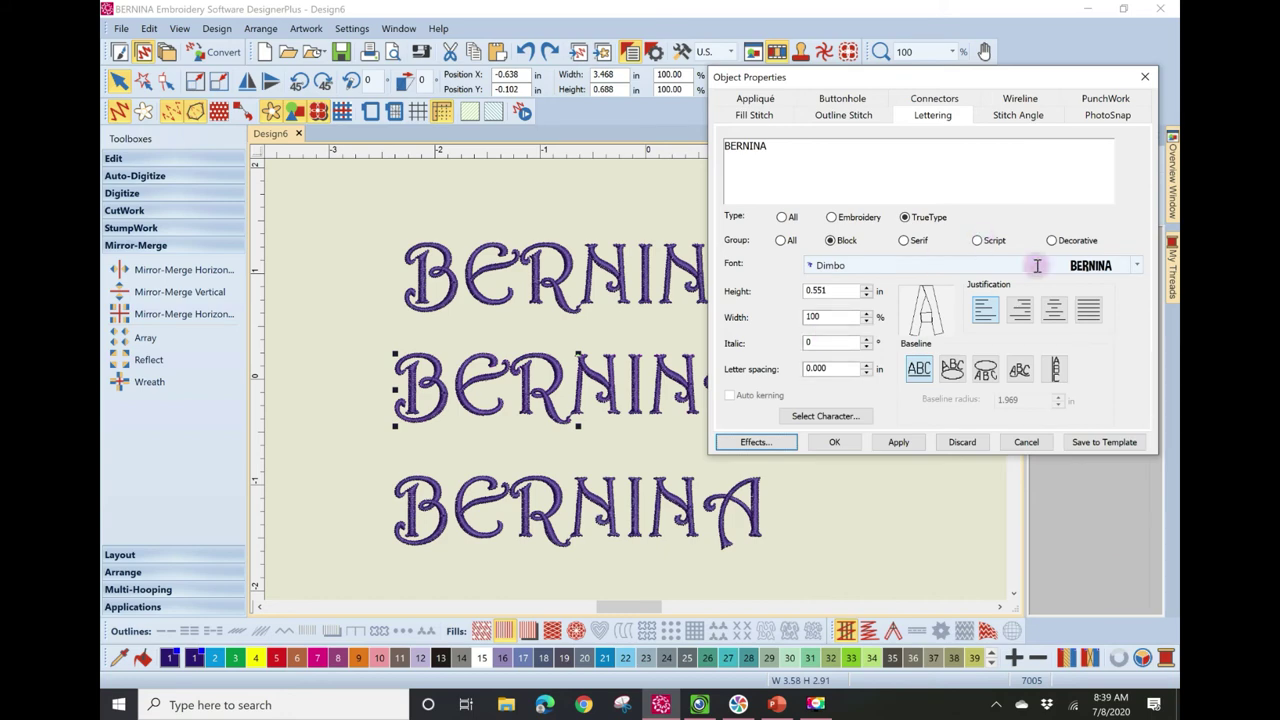
- Try Franklin Gothic Heavy with auto kerning on the middle BERNINA line and undo it
left_click(1136, 265)
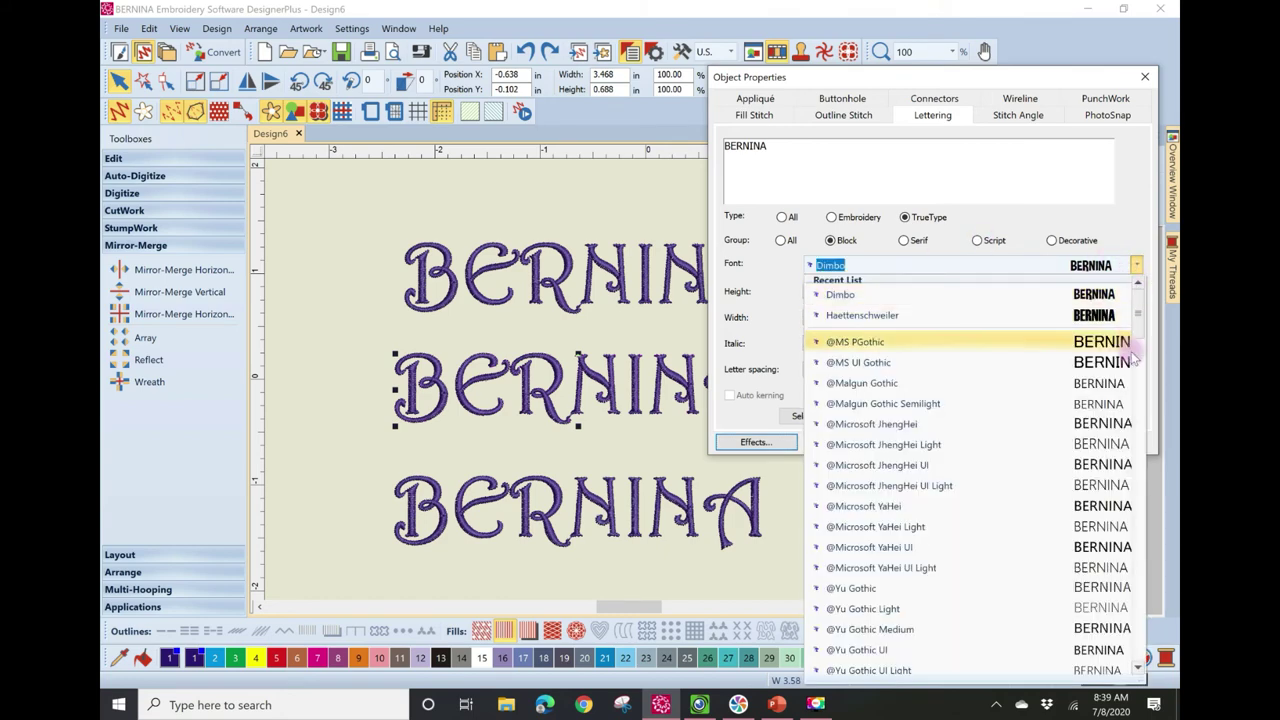
left_click_drag(1137, 318, 1144, 431)
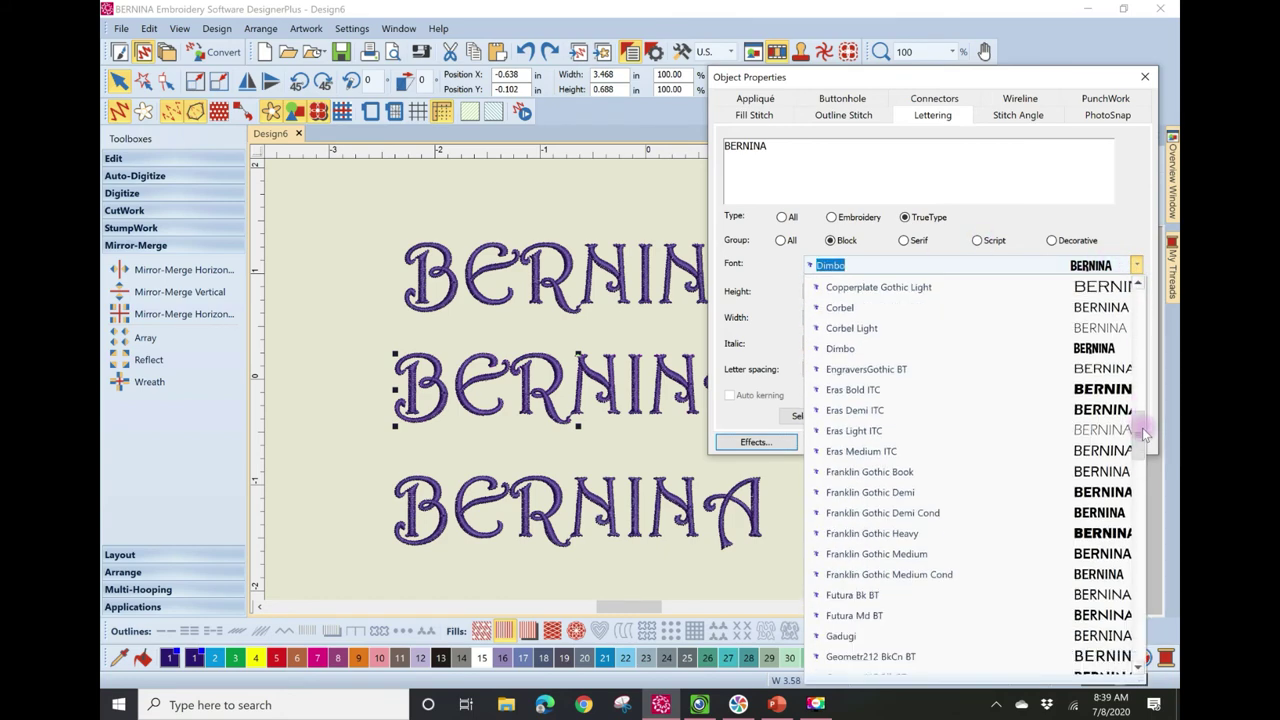
left_click(1092, 533)
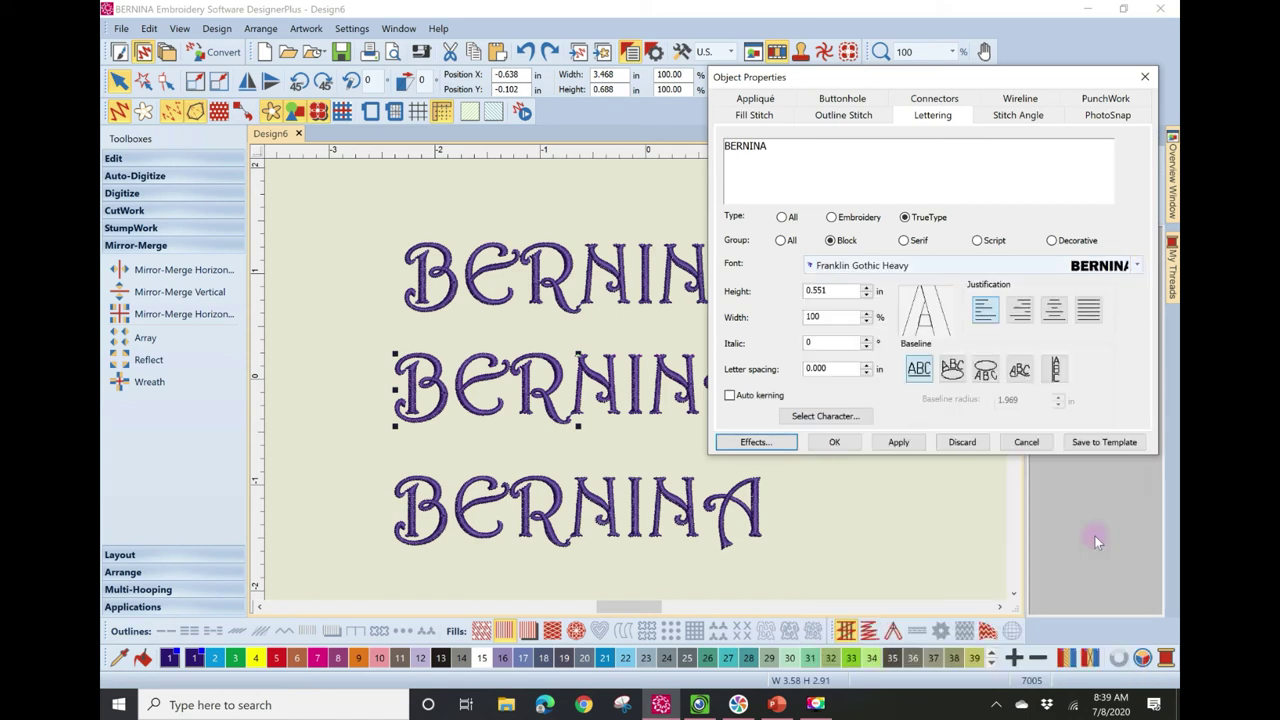
left_click(730, 396)
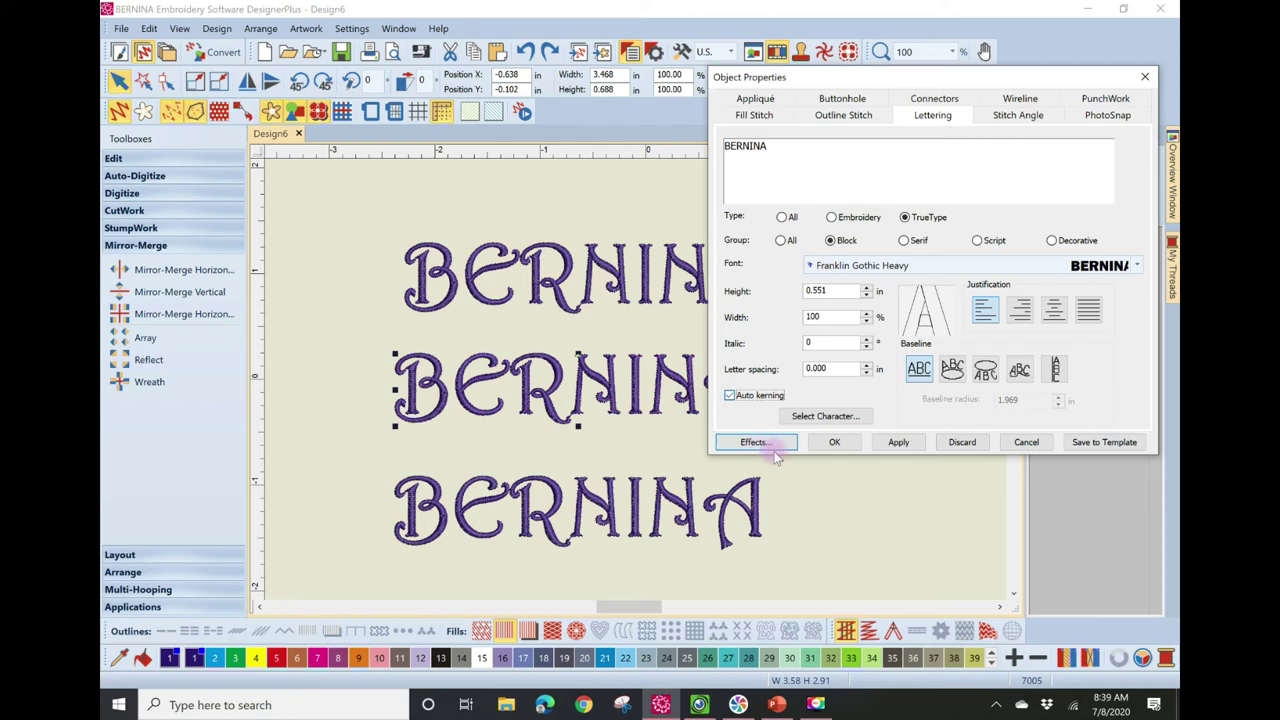
left_click(834, 442)
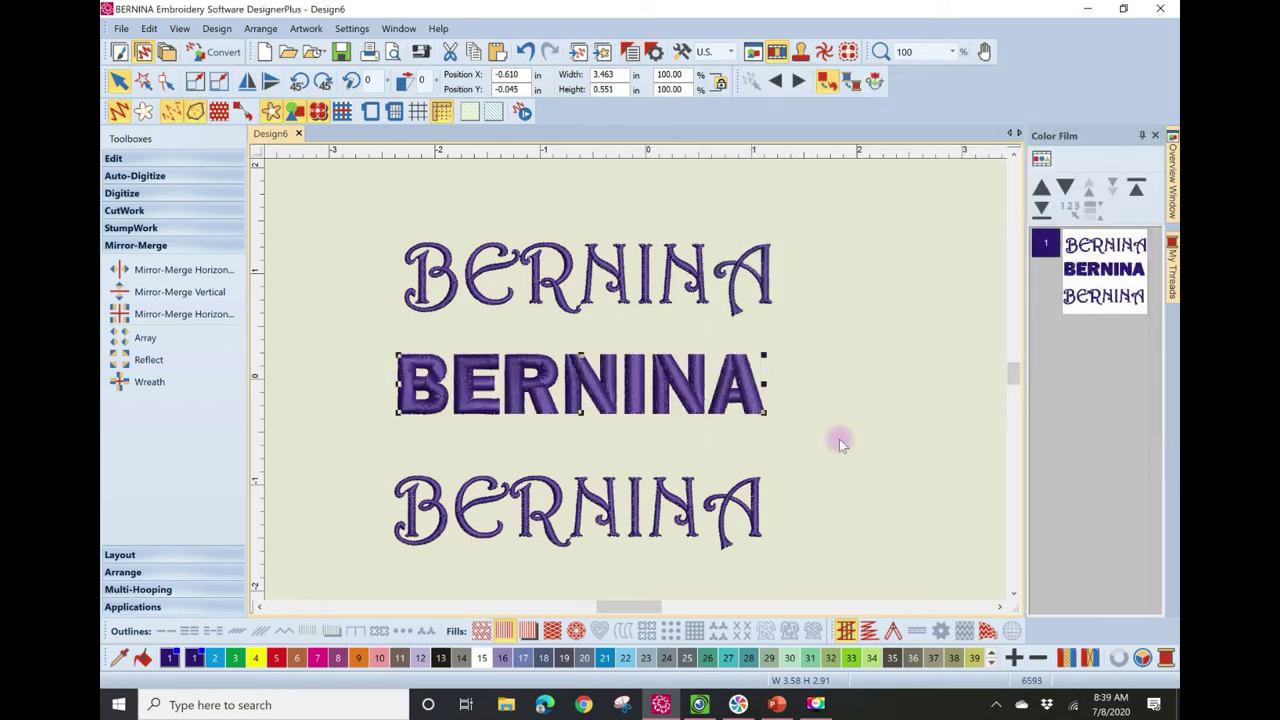
left_click(524, 50)
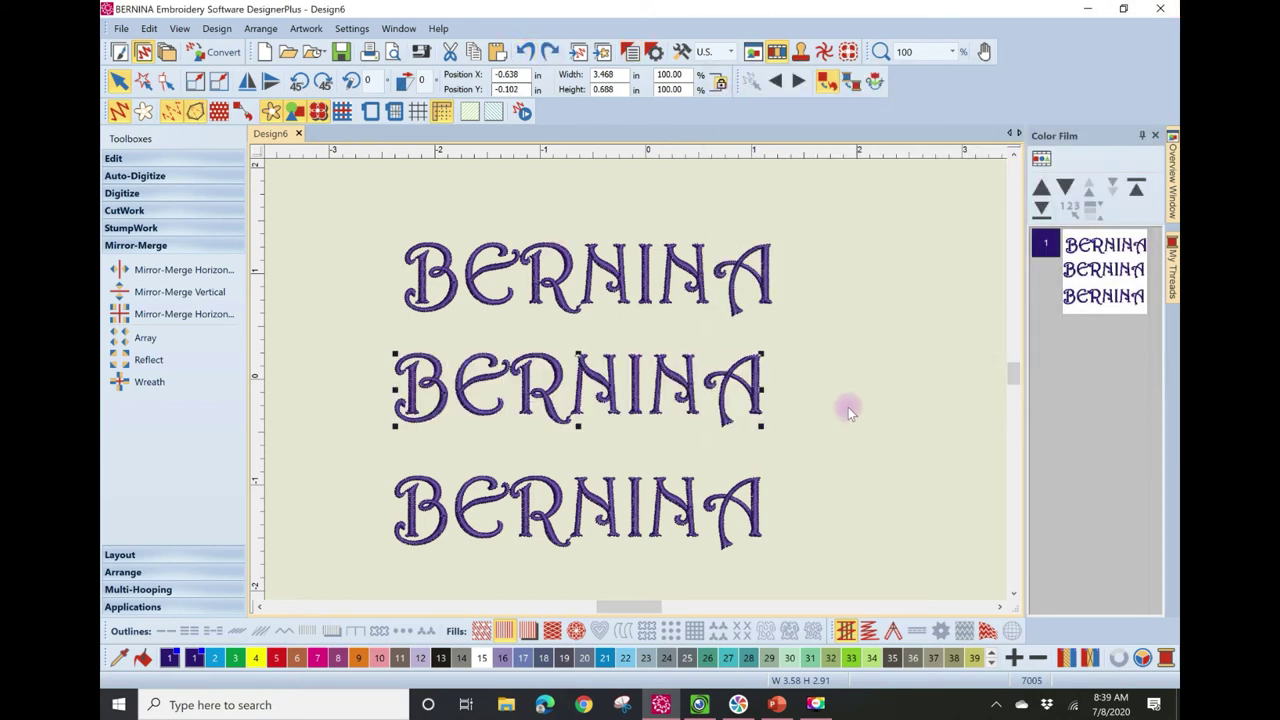
- Change the font of the middle BERNINA line to Franklin Gothic Heavy without auto kerning
double_click(562, 378)
left_click(1137, 265)
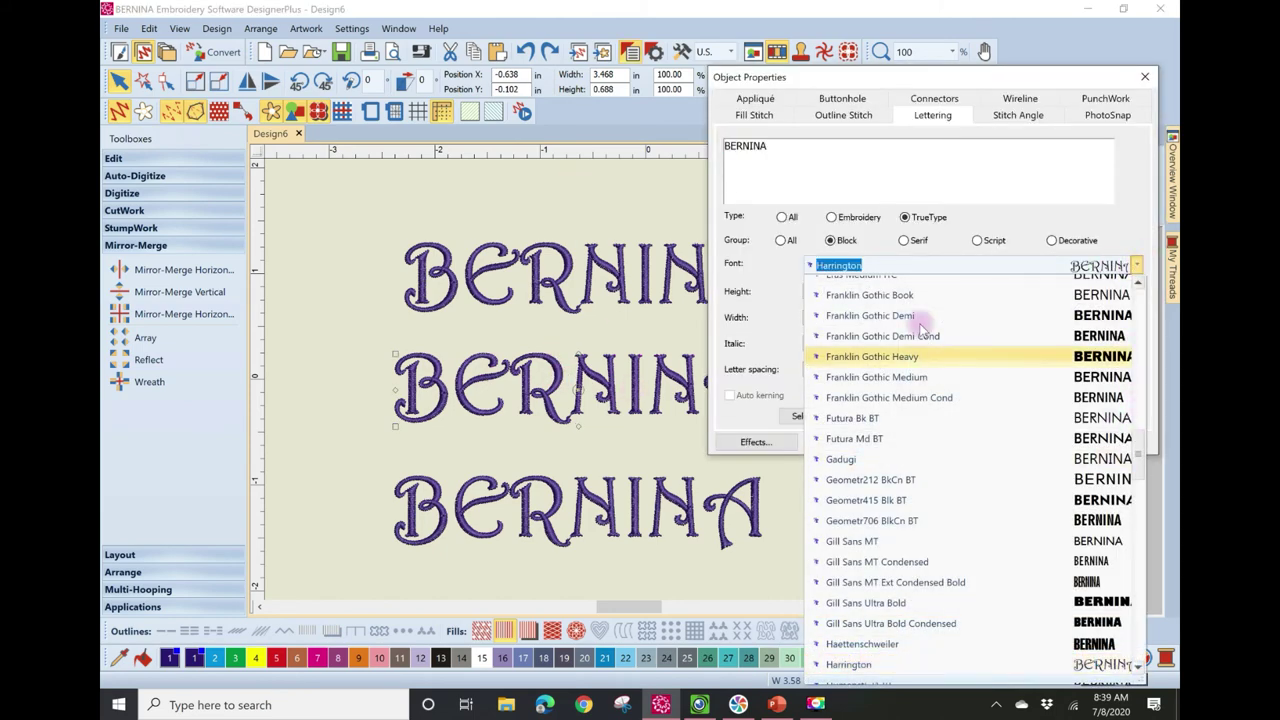
left_click(922, 356)
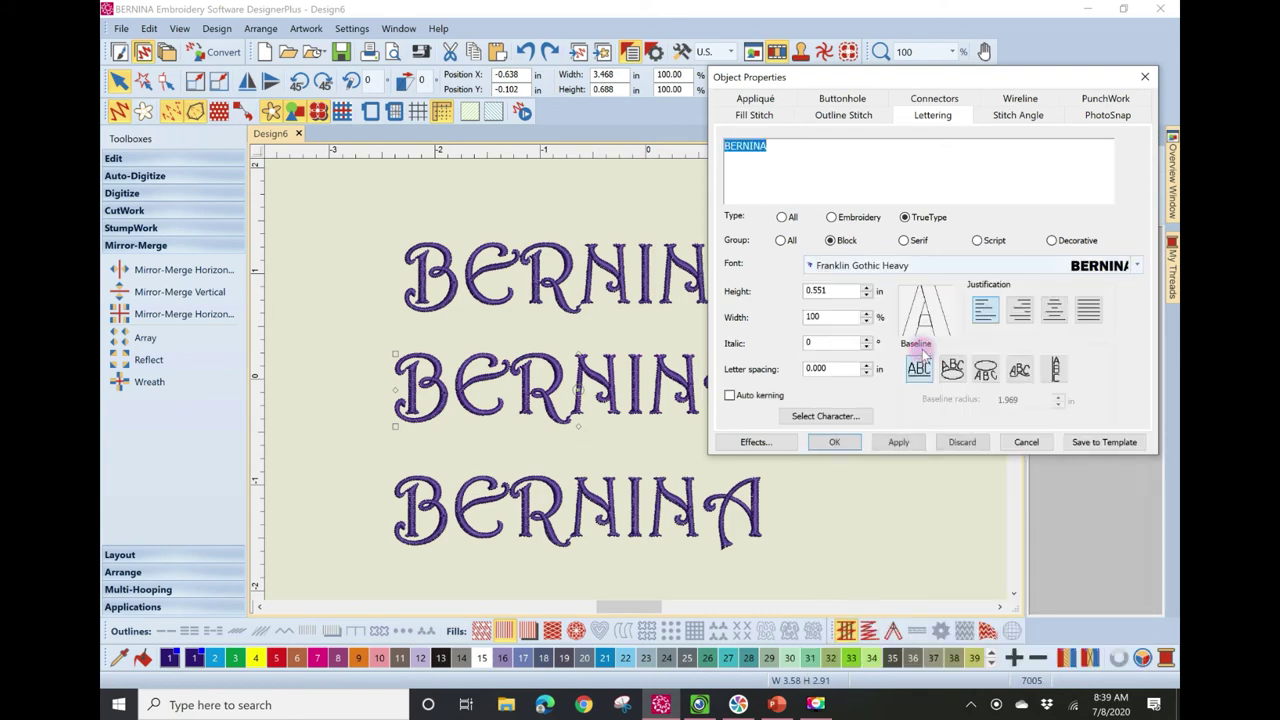
left_click(840, 442)
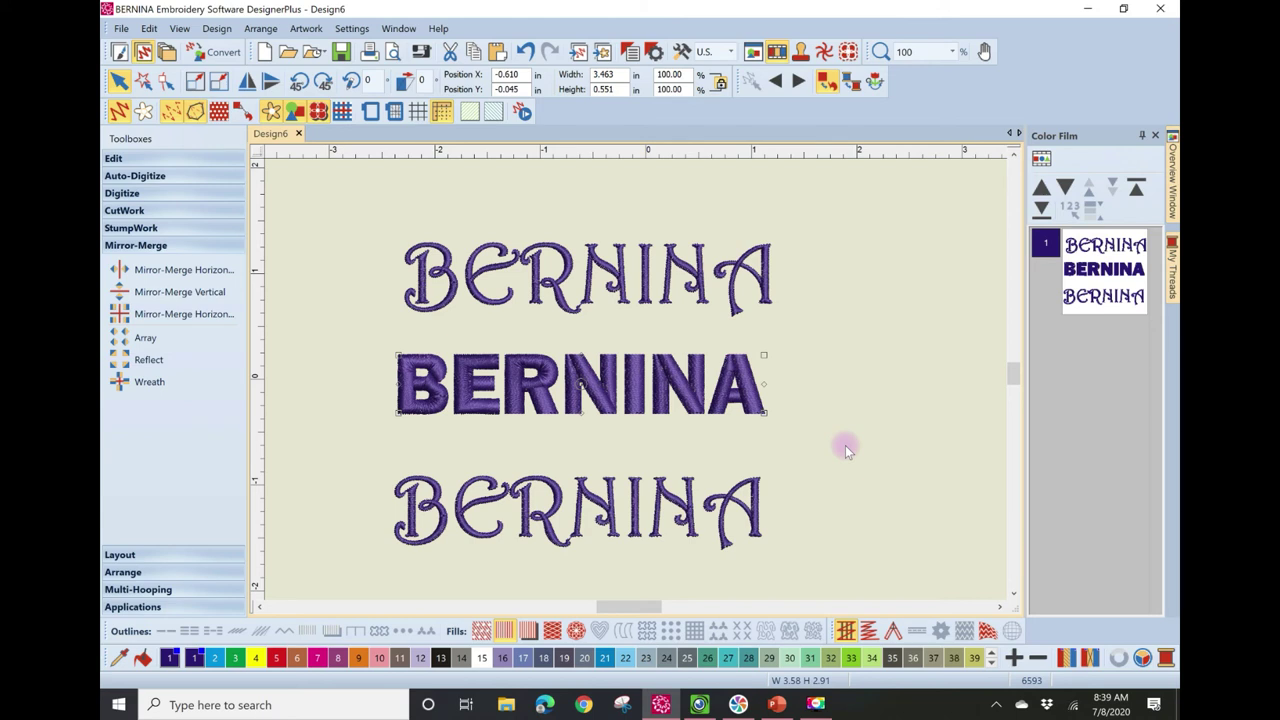
- Change the bottom BERNINA line to the decorative TrueType font Jokerman
double_click(543, 523)
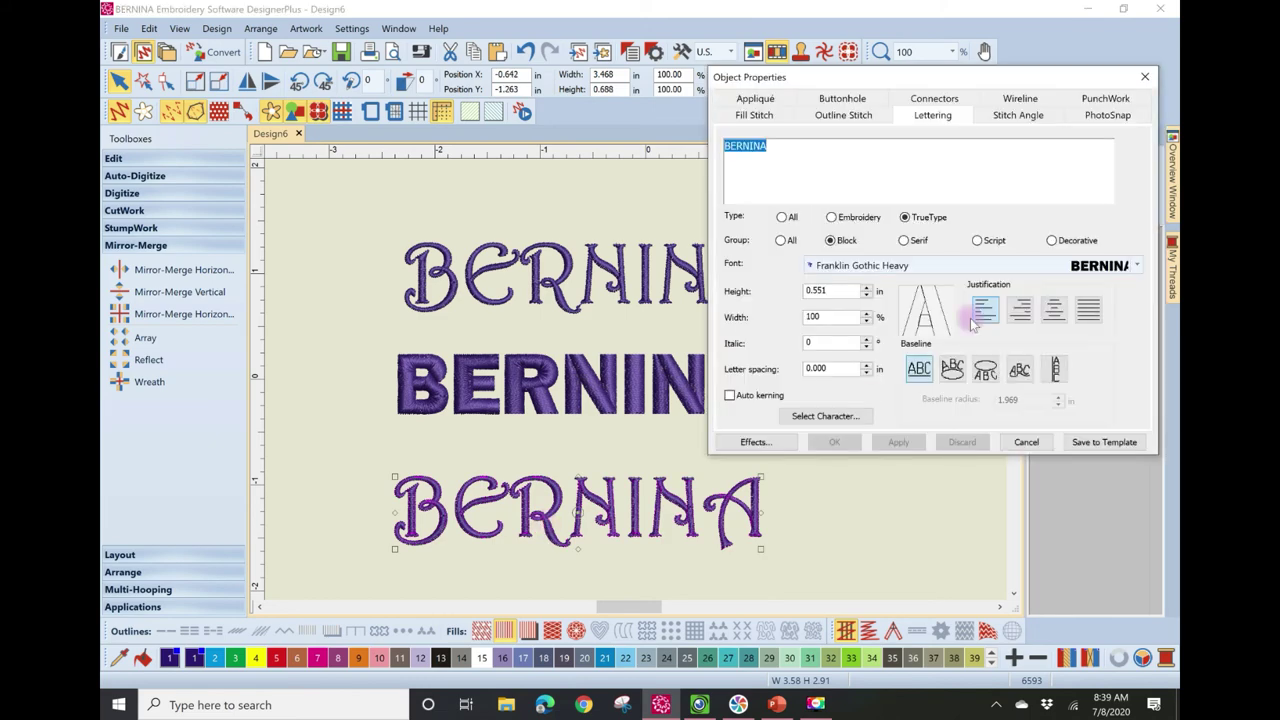
left_click(1060, 240)
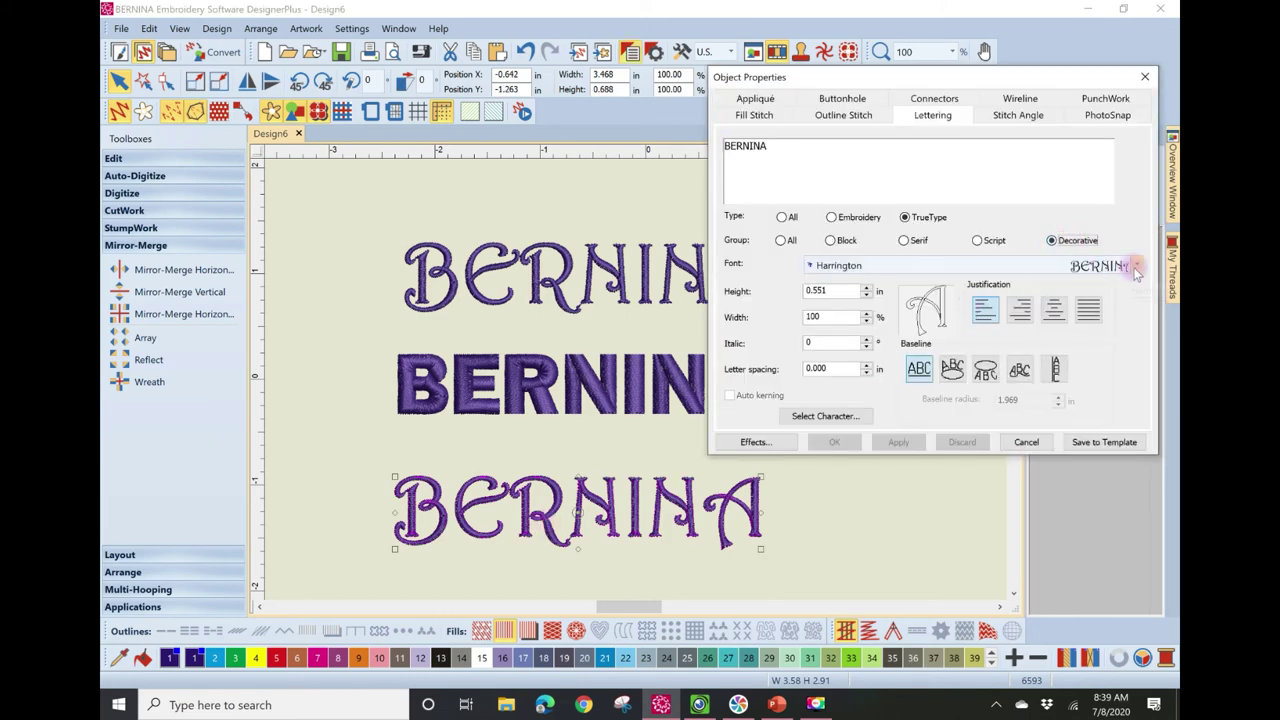
left_click(1136, 266)
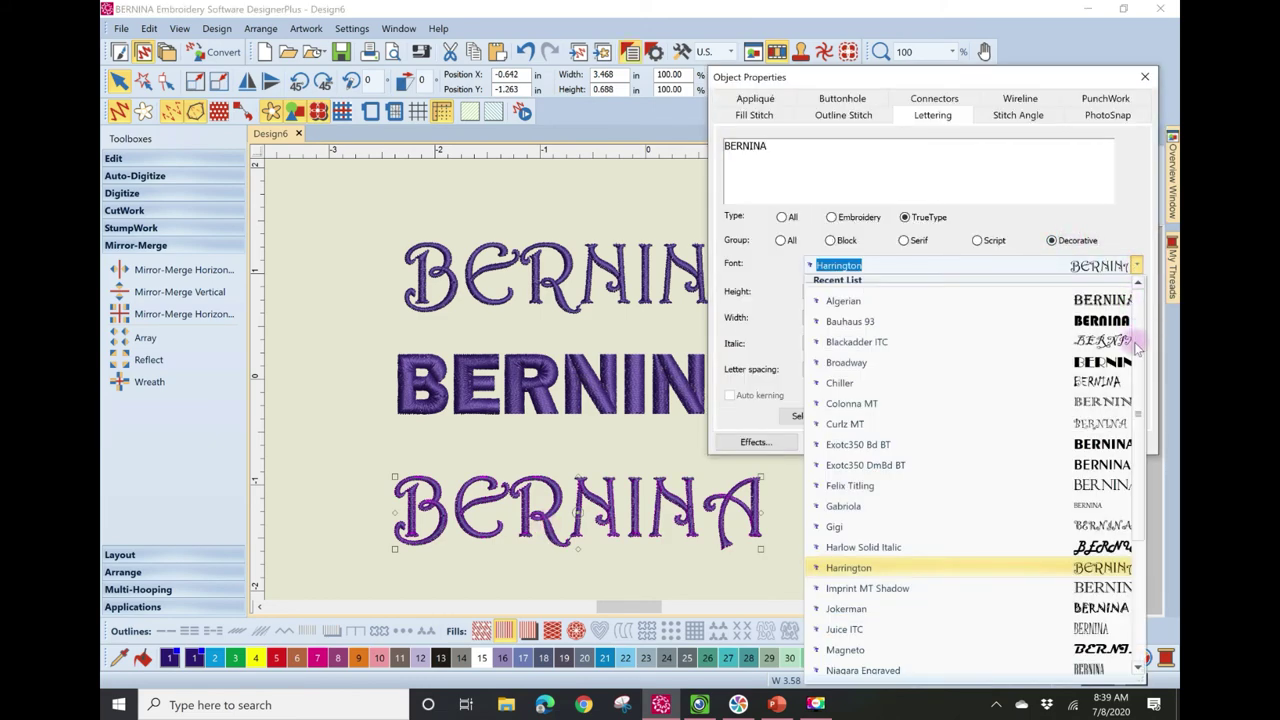
scroll(1140, 340, "down", 1)
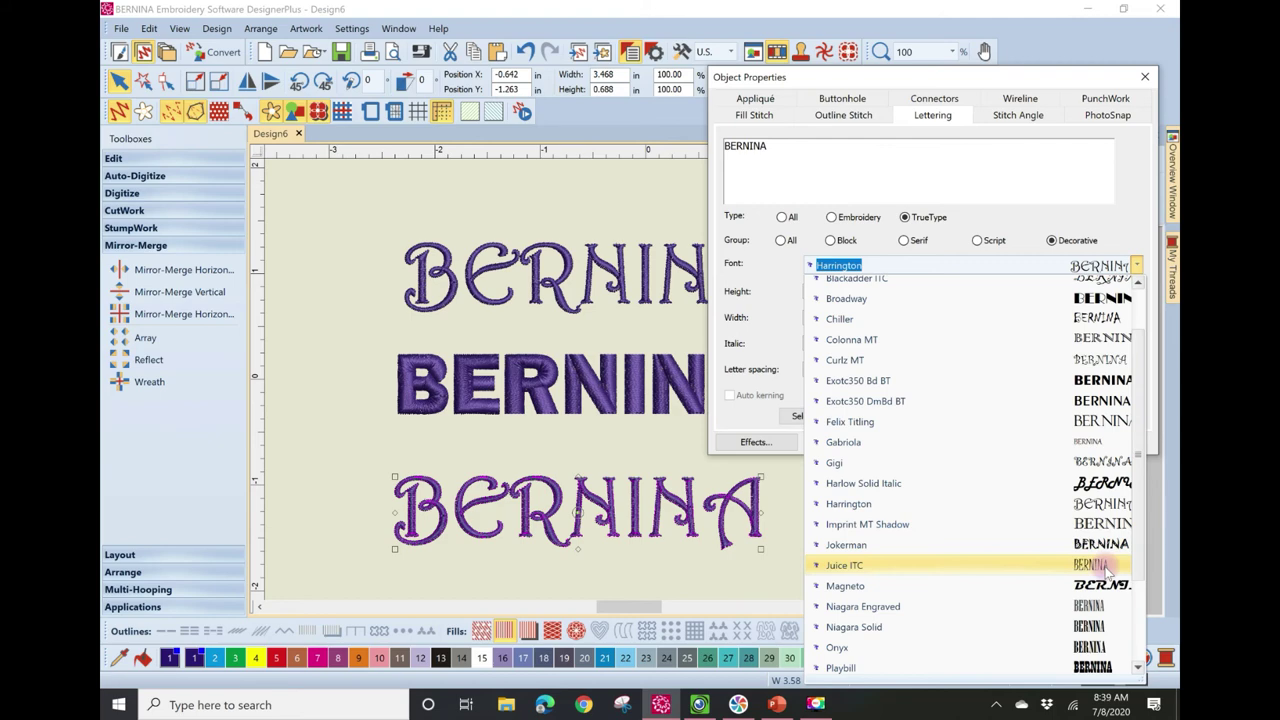
left_click(1105, 545)
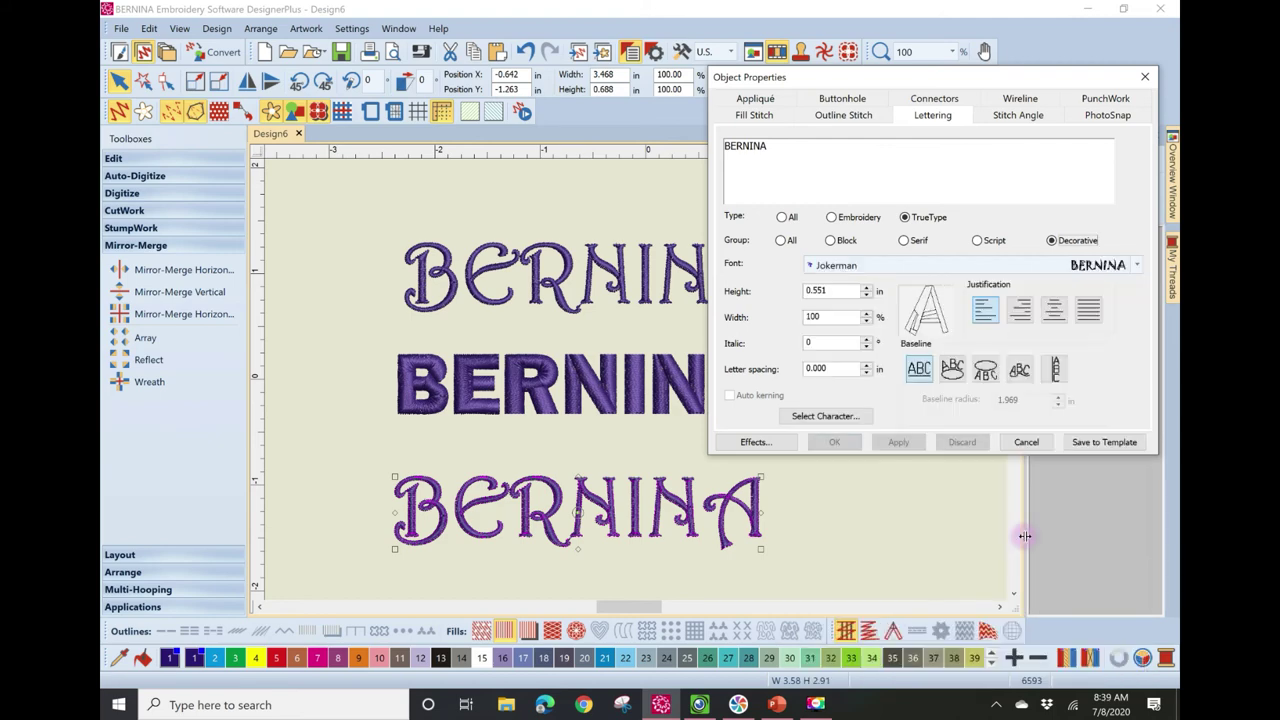
left_click(897, 442)
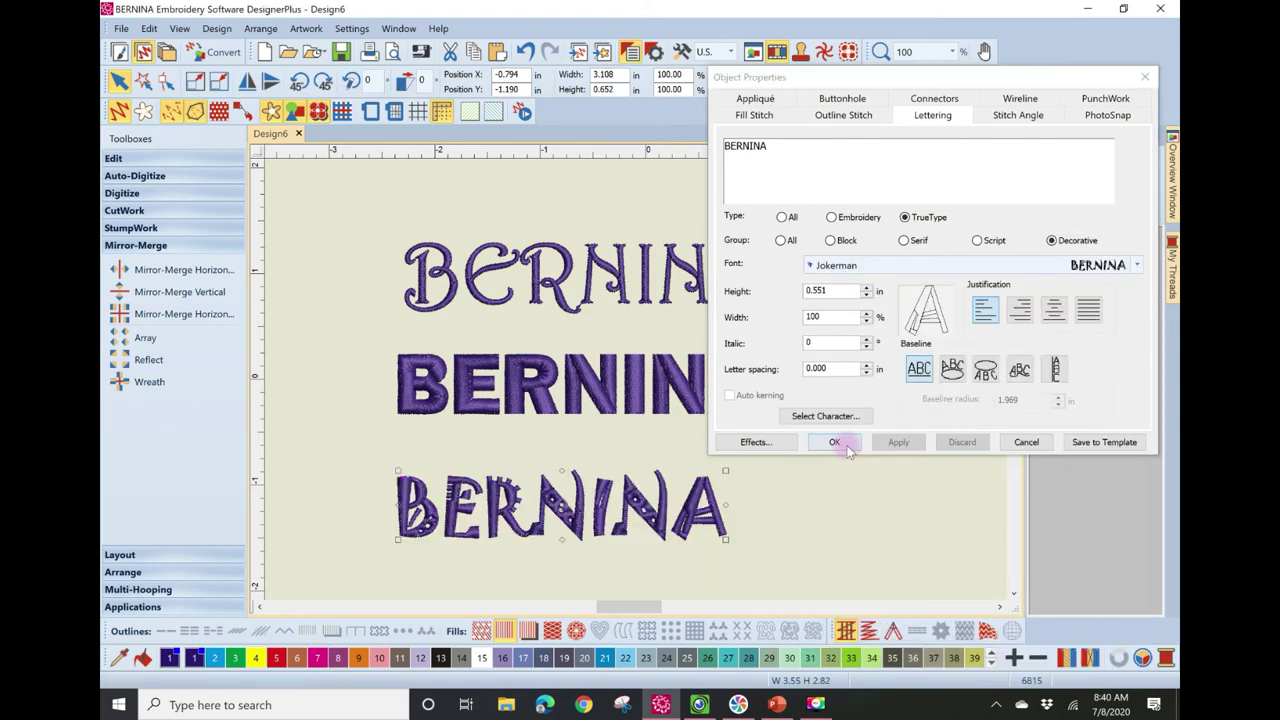
left_click(835, 442)
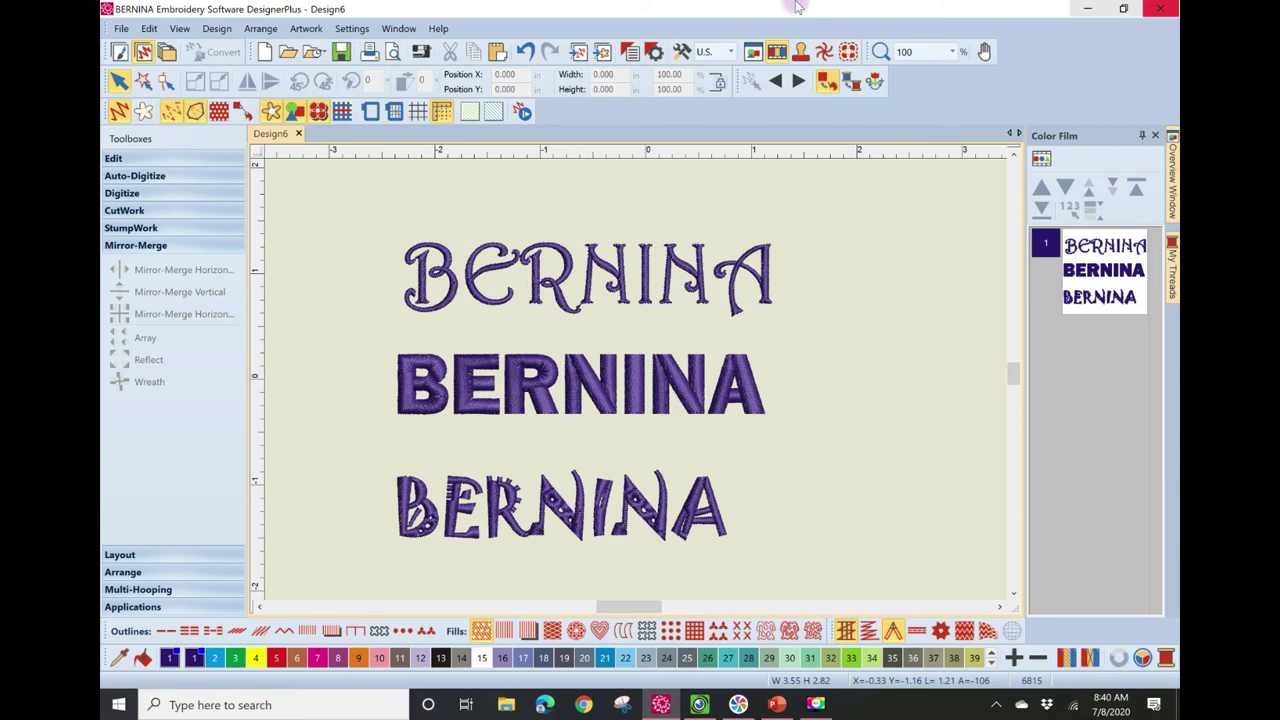
- Close the BERNINA lettering design without saving it and open Editing Overview.ART80 from the Software Mastery folder
left_click(298, 134)
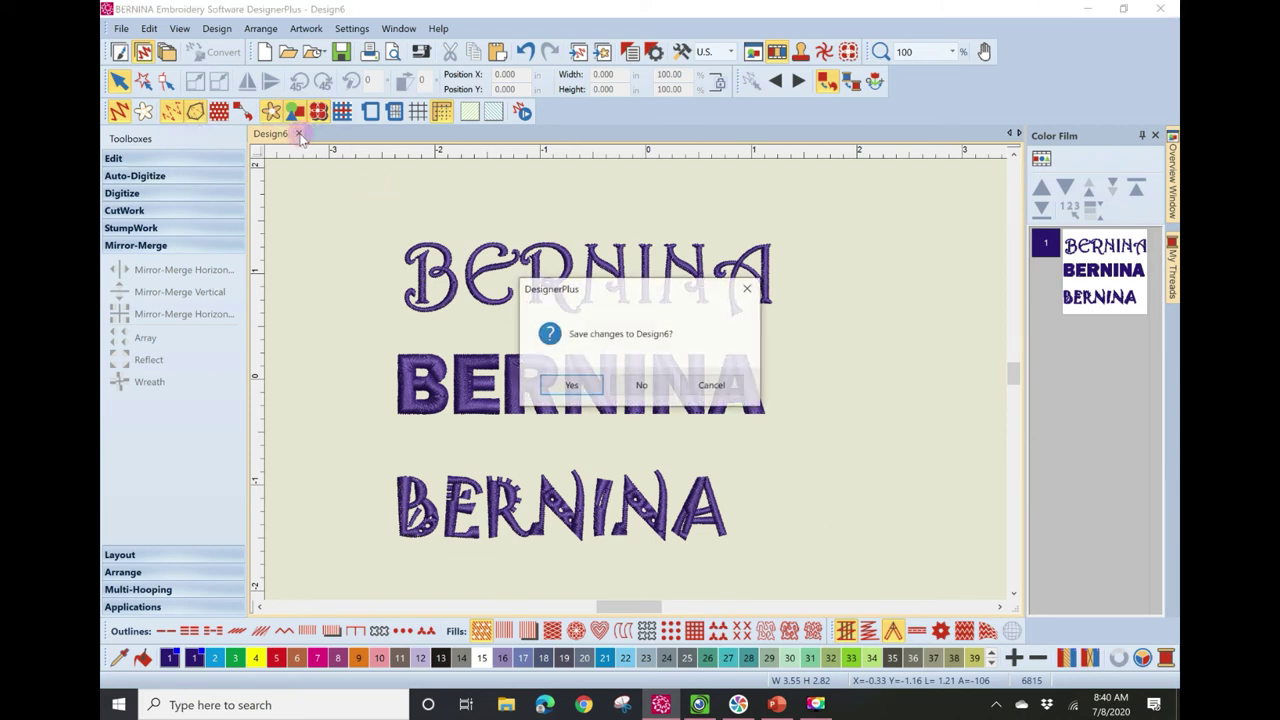
left_click(657, 393)
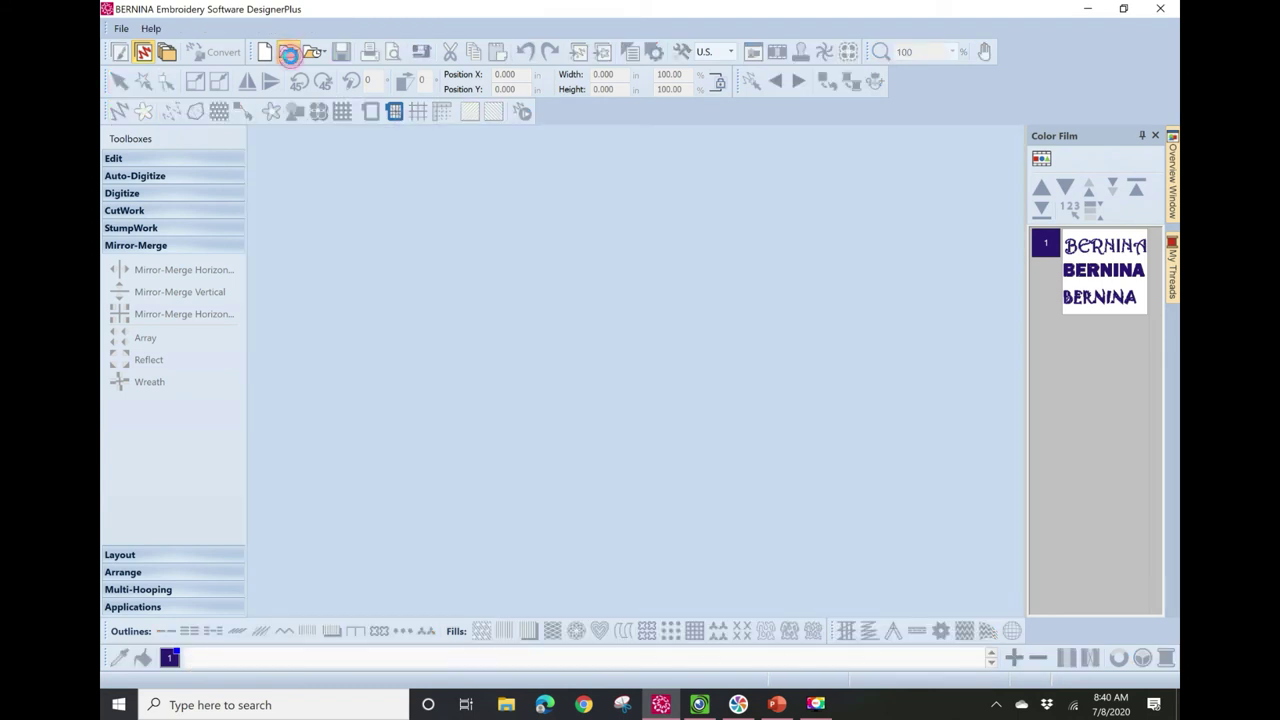
left_click(288, 54)
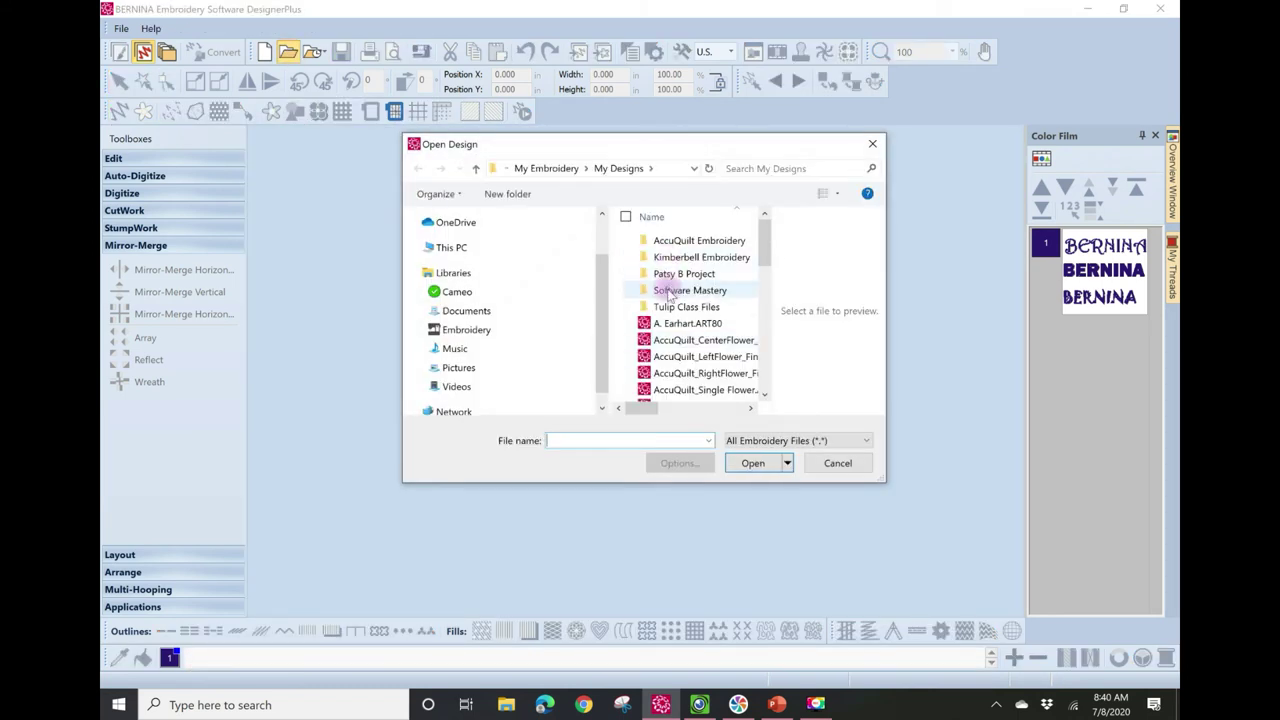
double_click(670, 290)
left_click(690, 257)
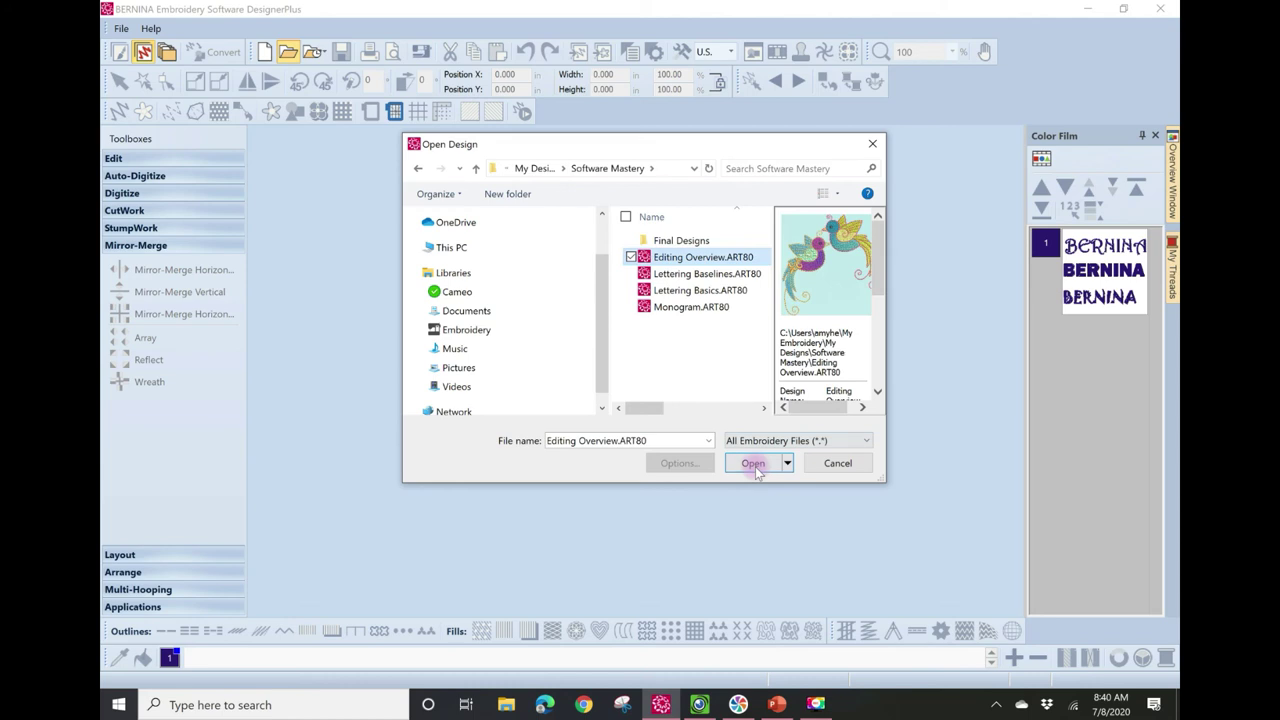
left_click(754, 465)
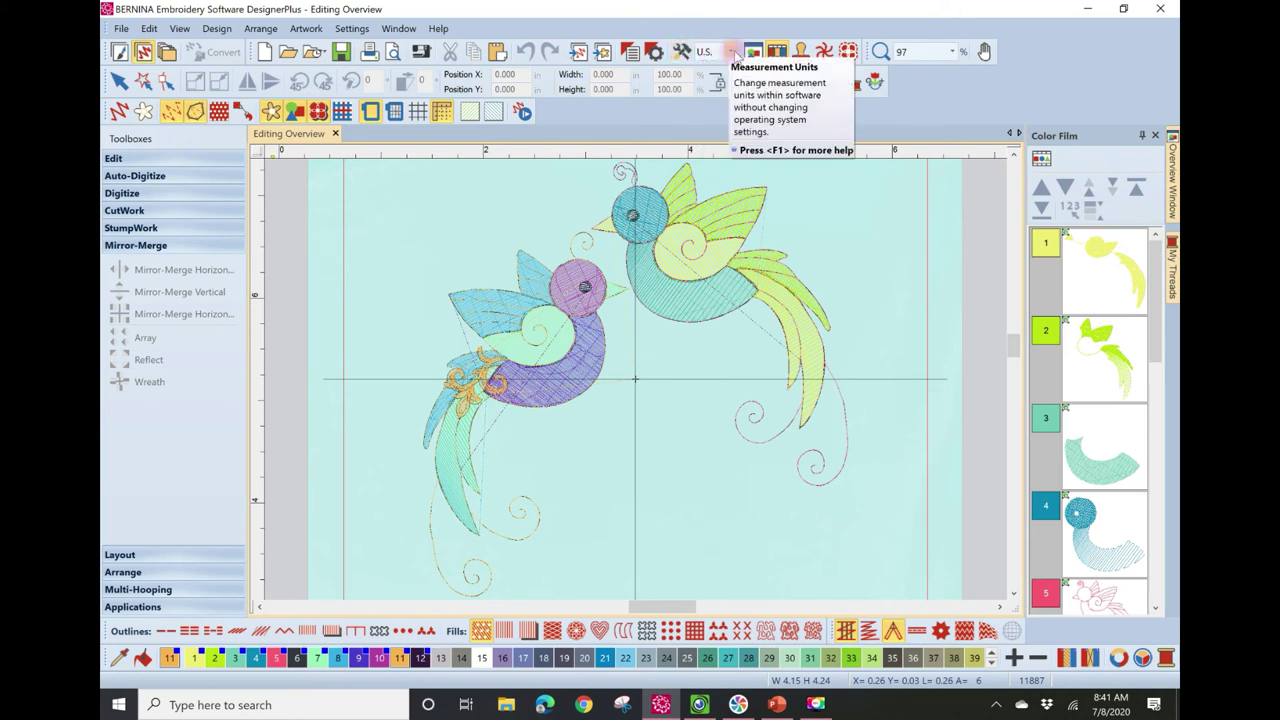
- Switch the measurement units to Metric and inspect the lettering values in Object Properties
left_click(733, 52)
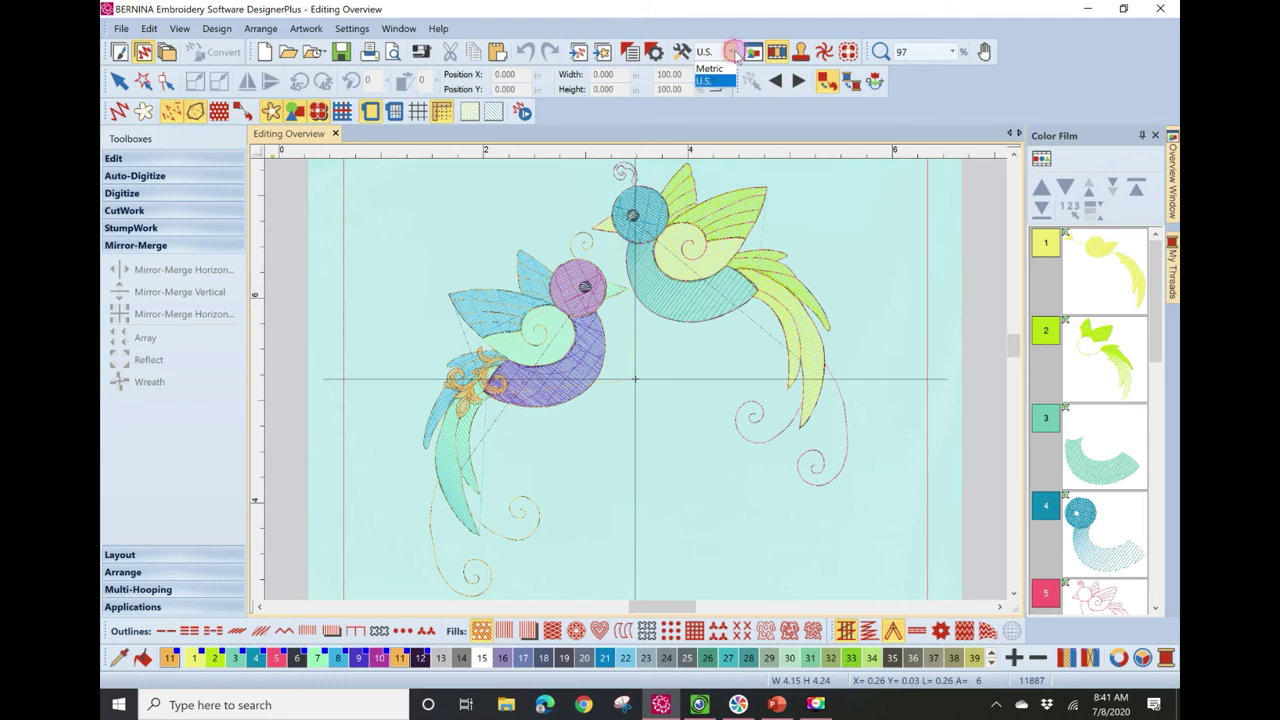
left_click(709, 68)
right_click(848, 272)
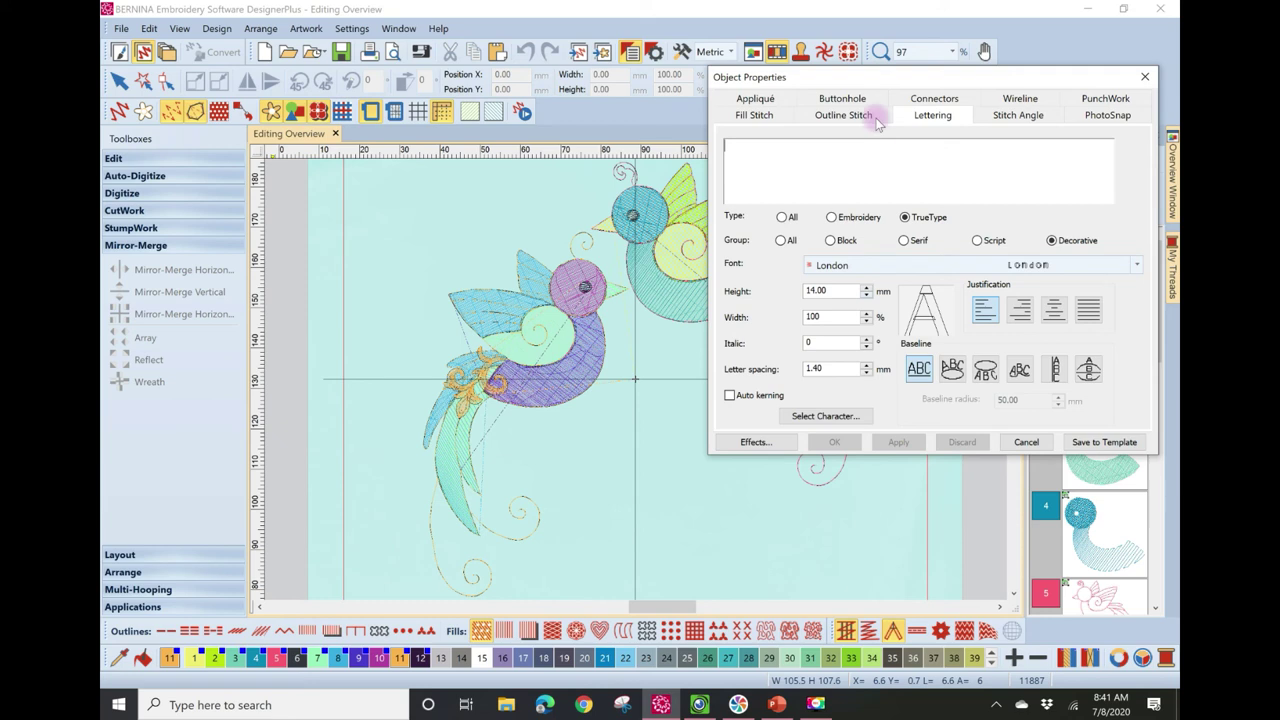
left_click_drag(868, 78, 856, 167)
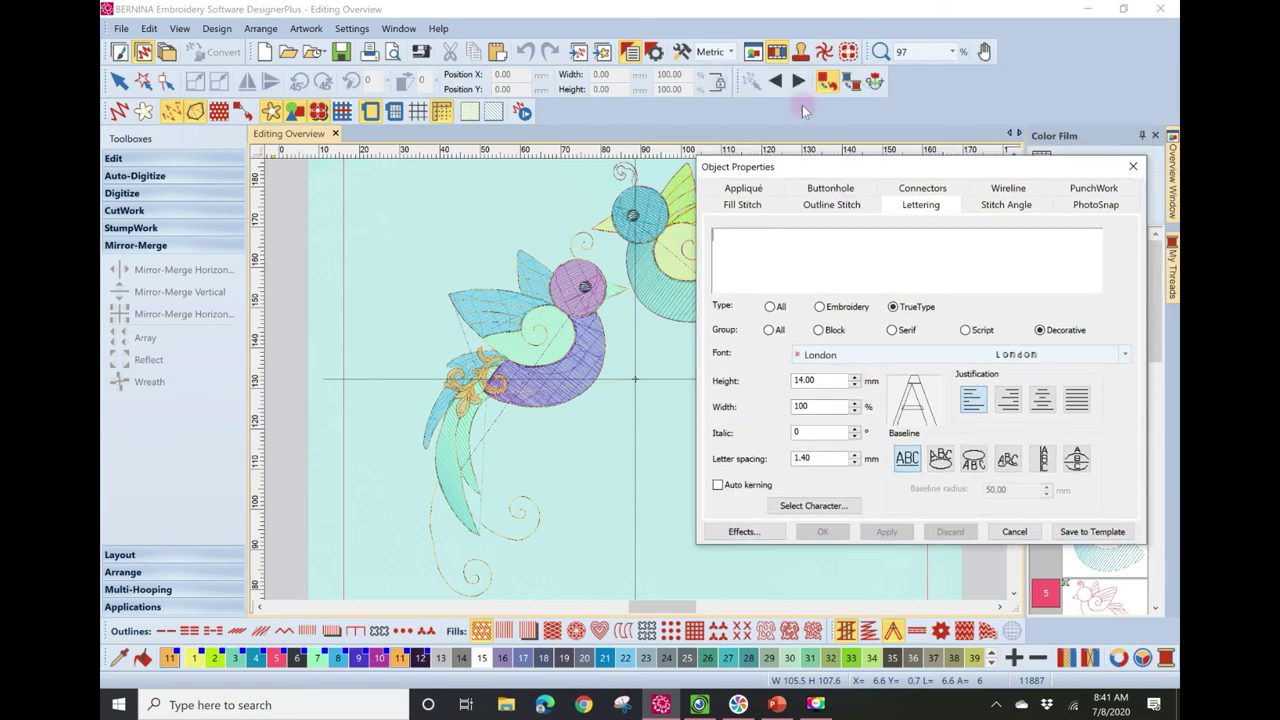
- Return the measurement units to U.S., compare the lettering values, and close Object Properties without applying changes
left_click(731, 51)
left_click(718, 83)
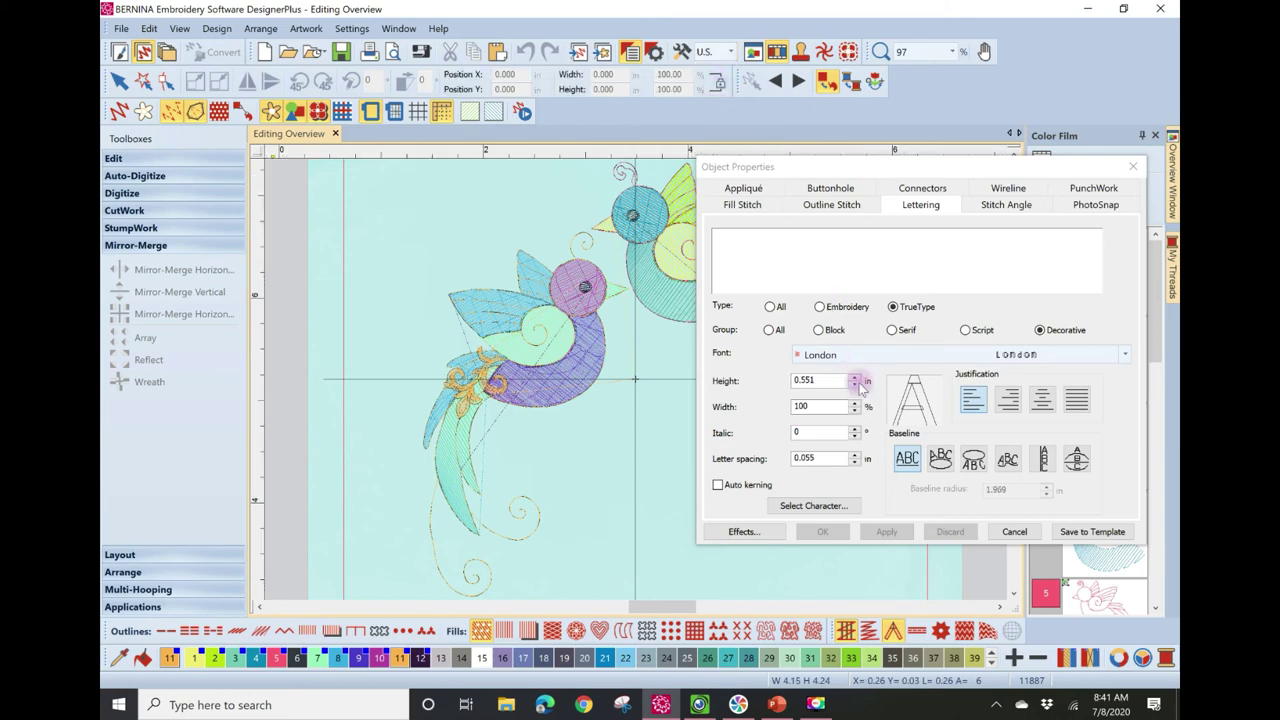
left_click(1012, 533)
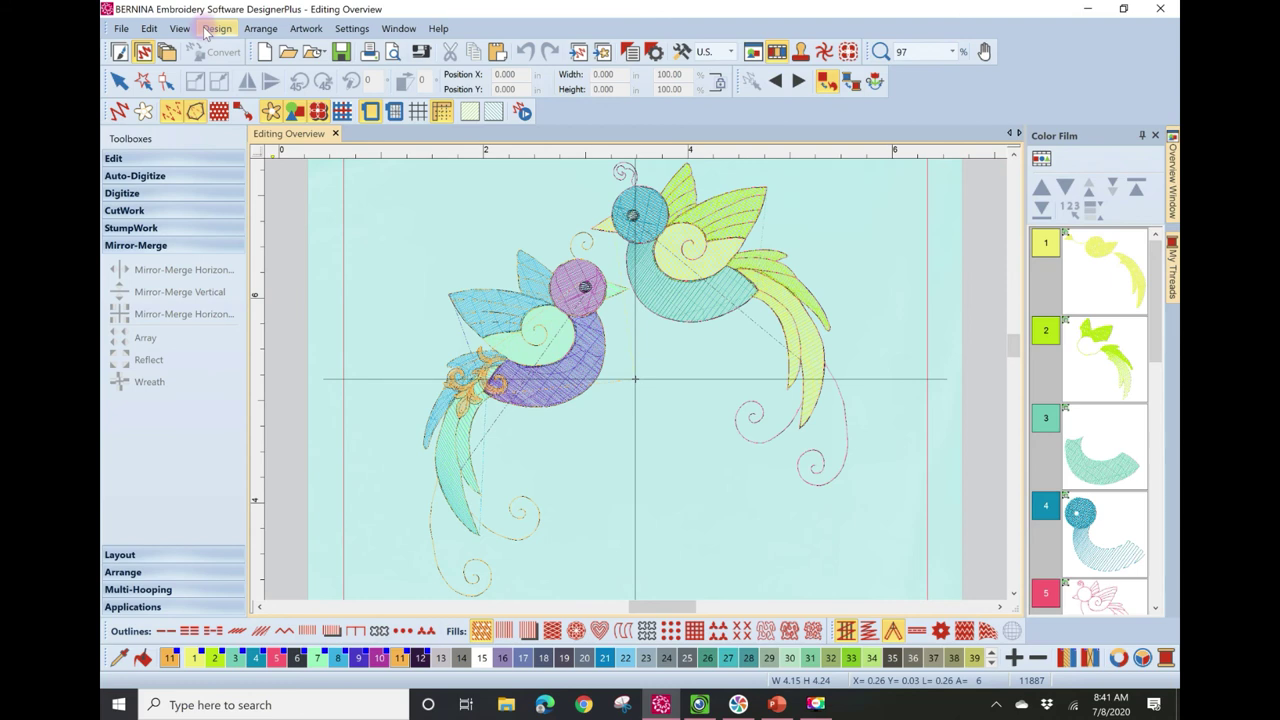
- Review the width and height settings for calibrating the screen and accept them as they are
left_click(347, 29)
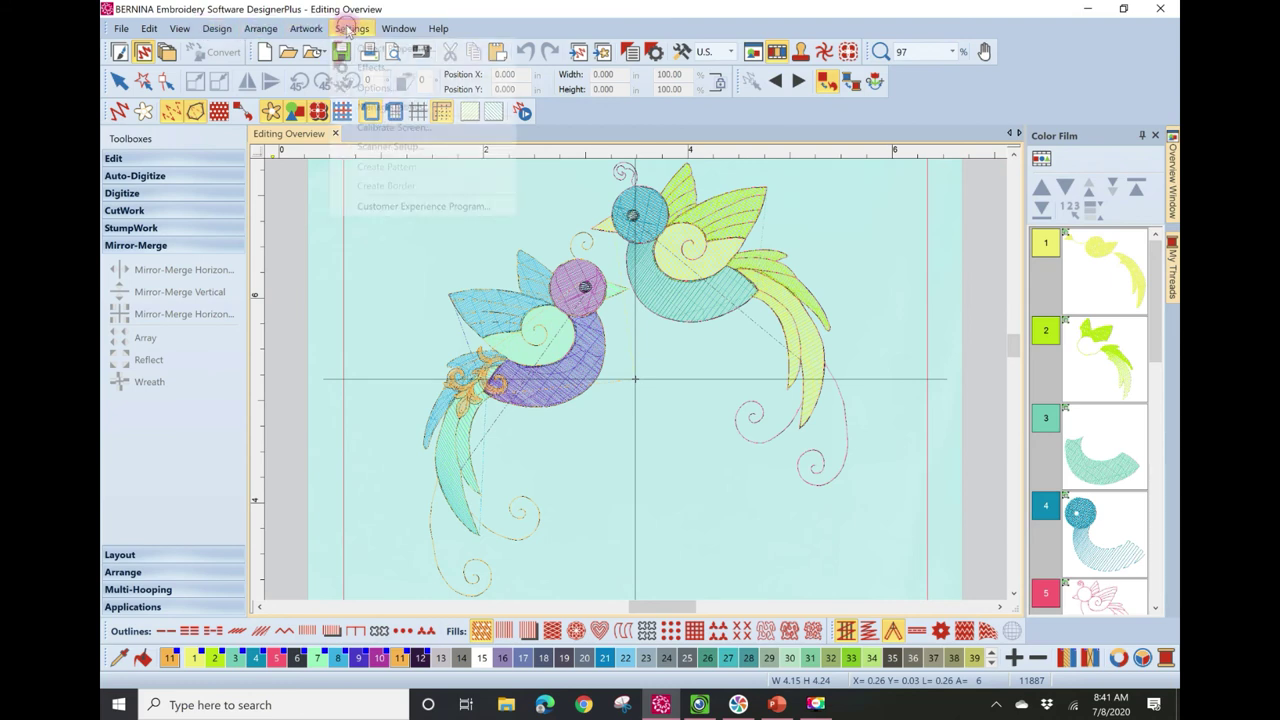
left_click(385, 129)
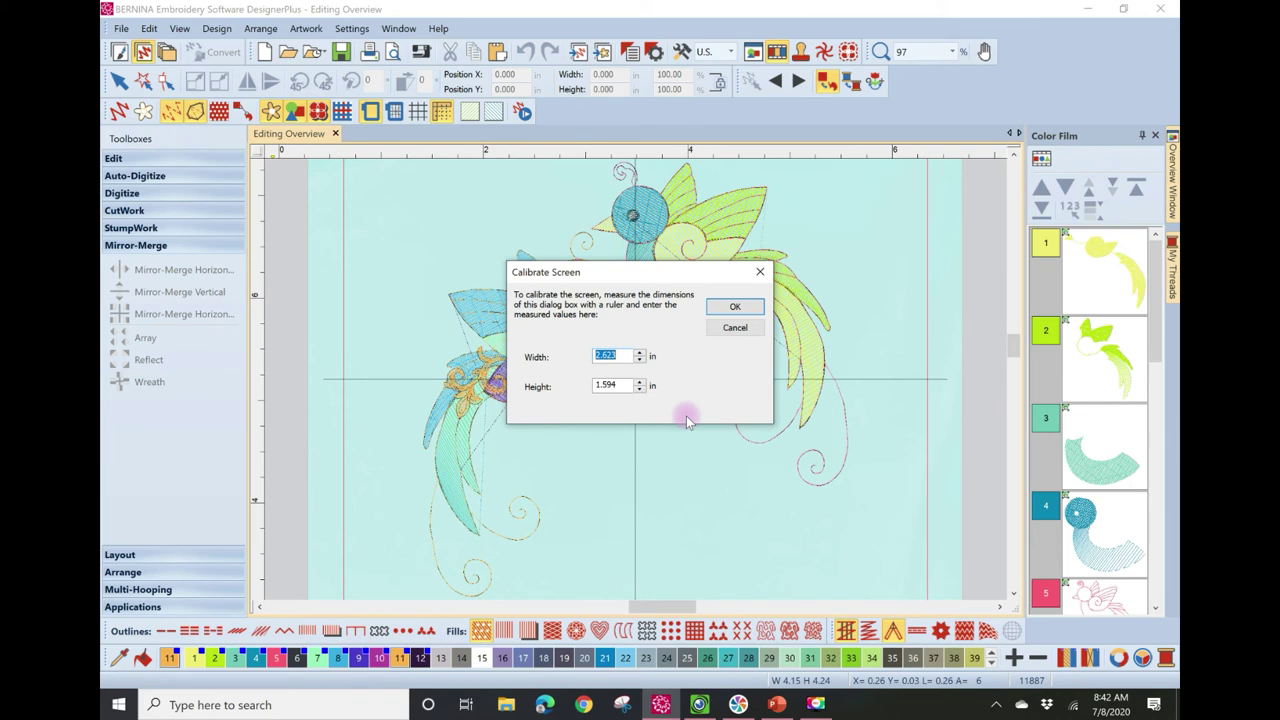
left_click(737, 313)
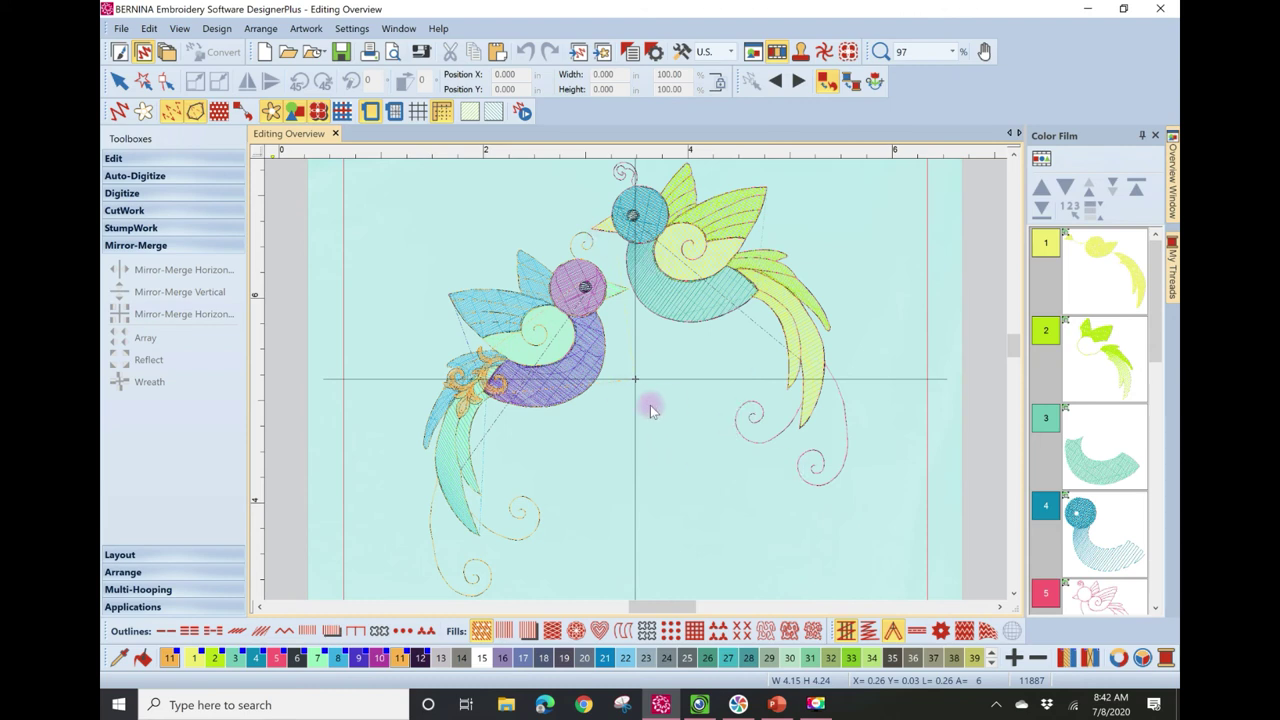
- View the devices available for writing the design to a machine, and cancel without choosing one
left_click(421, 53)
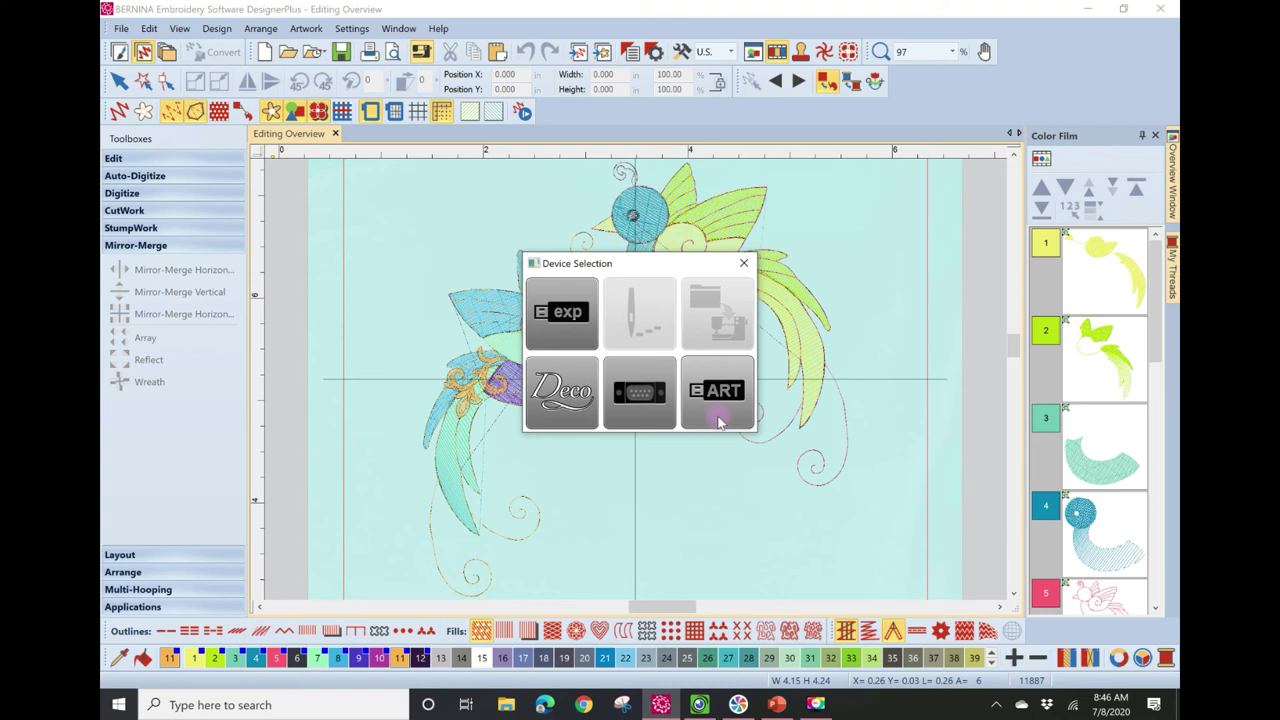
left_click(743, 263)
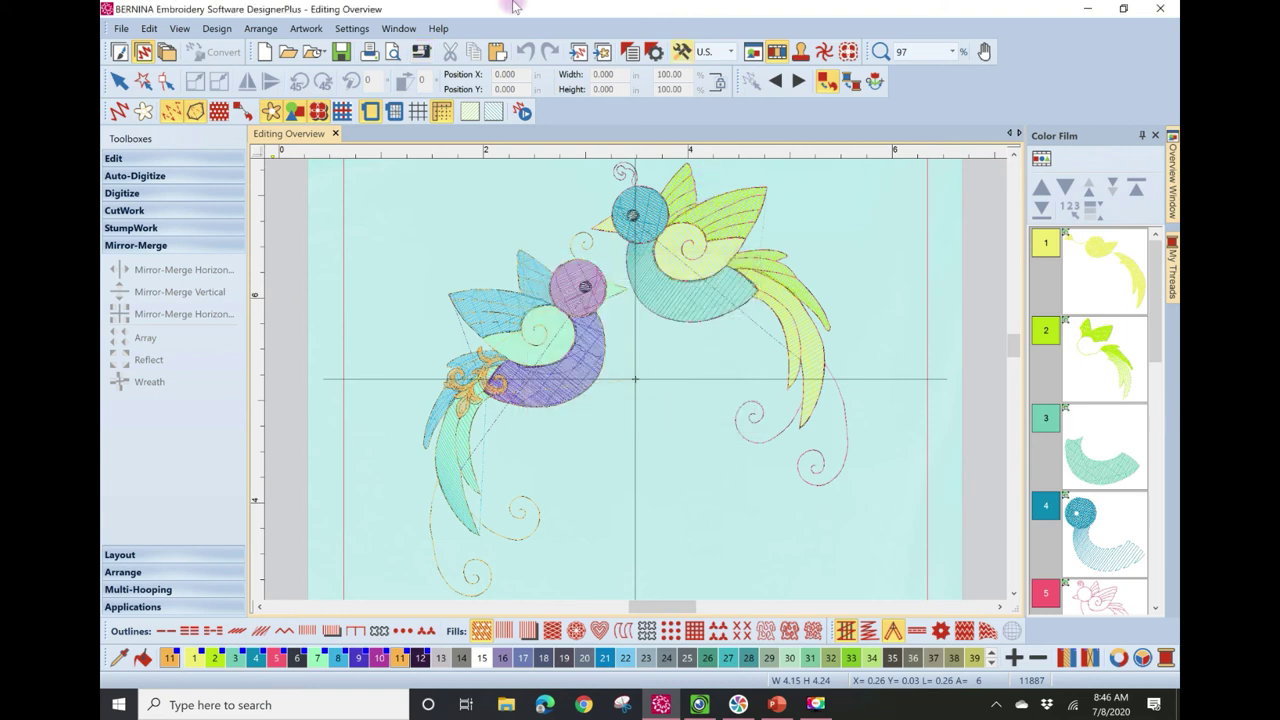
- Open the software's Reference Manual and go through Digitizing Techniques to the Digitizing Methods chapter
left_click(440, 29)
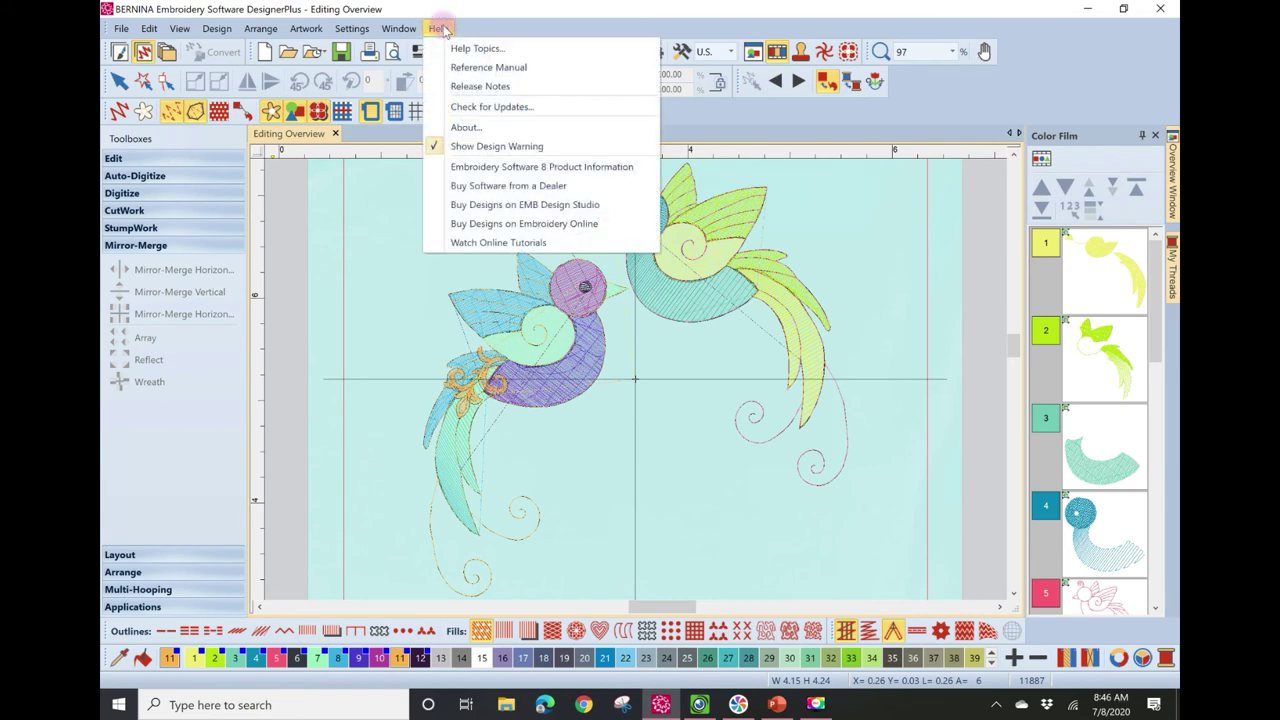
left_click(456, 70)
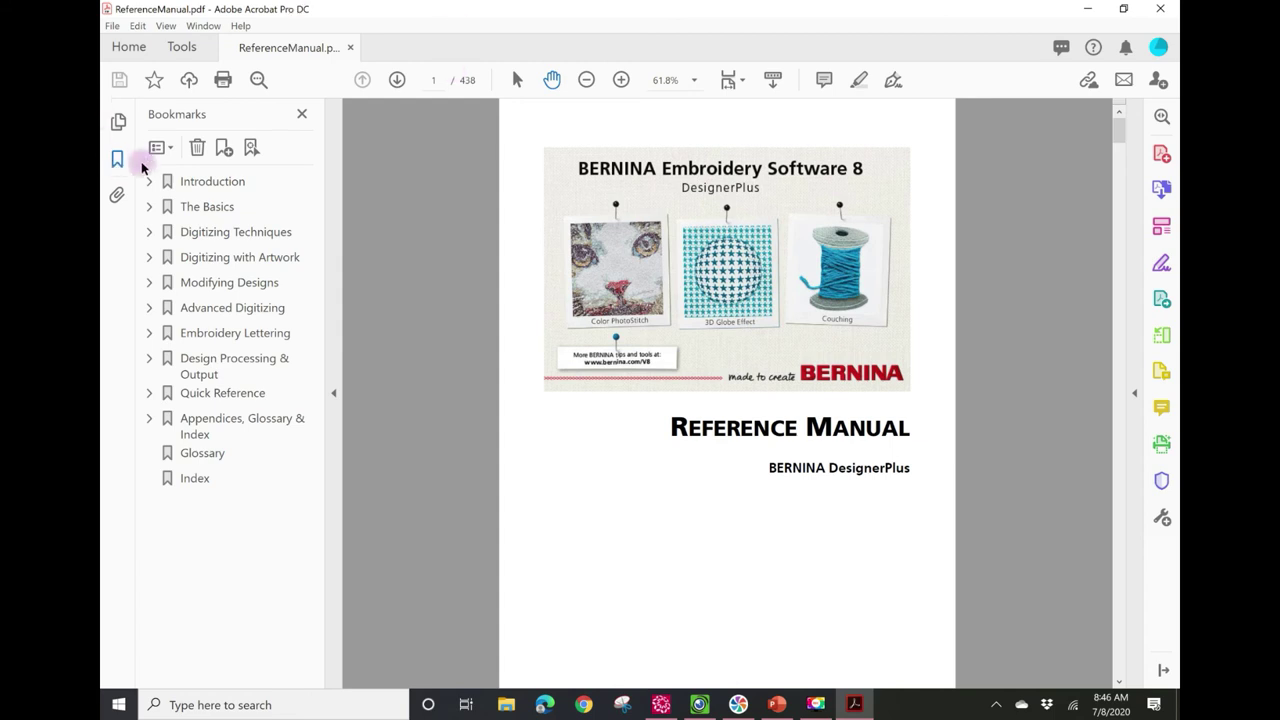
left_click(205, 240)
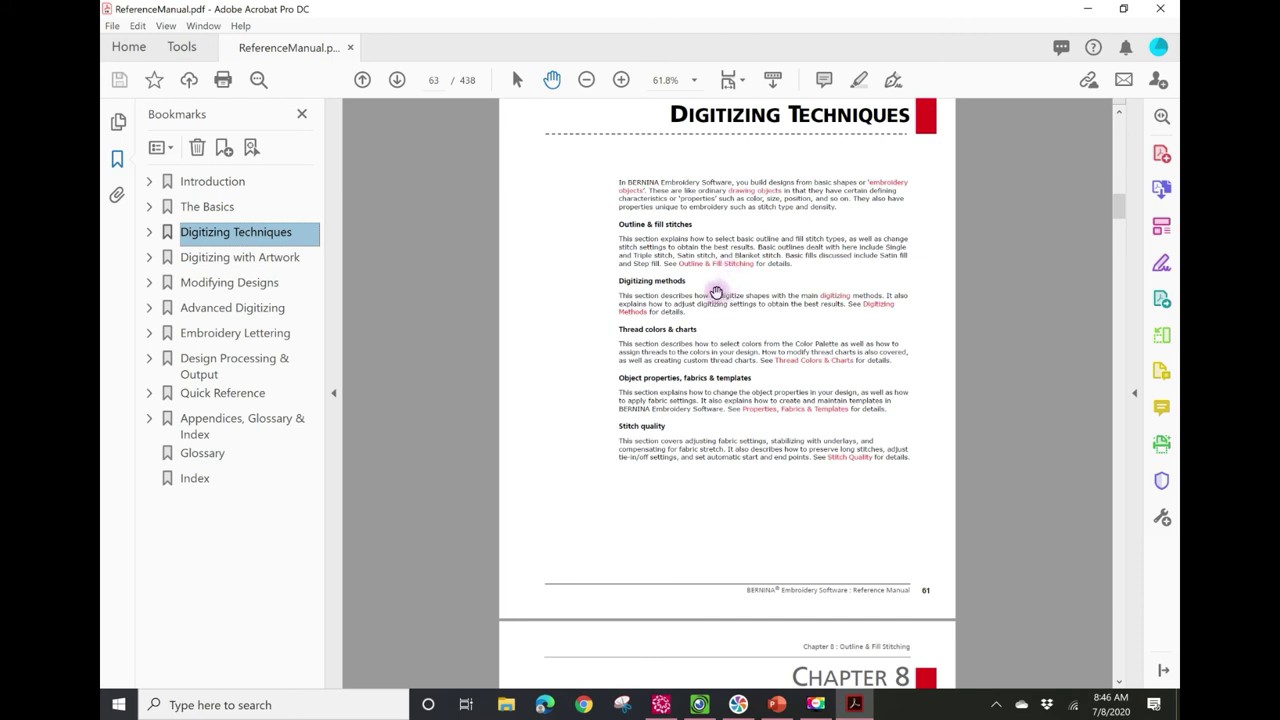
left_click(633, 313)
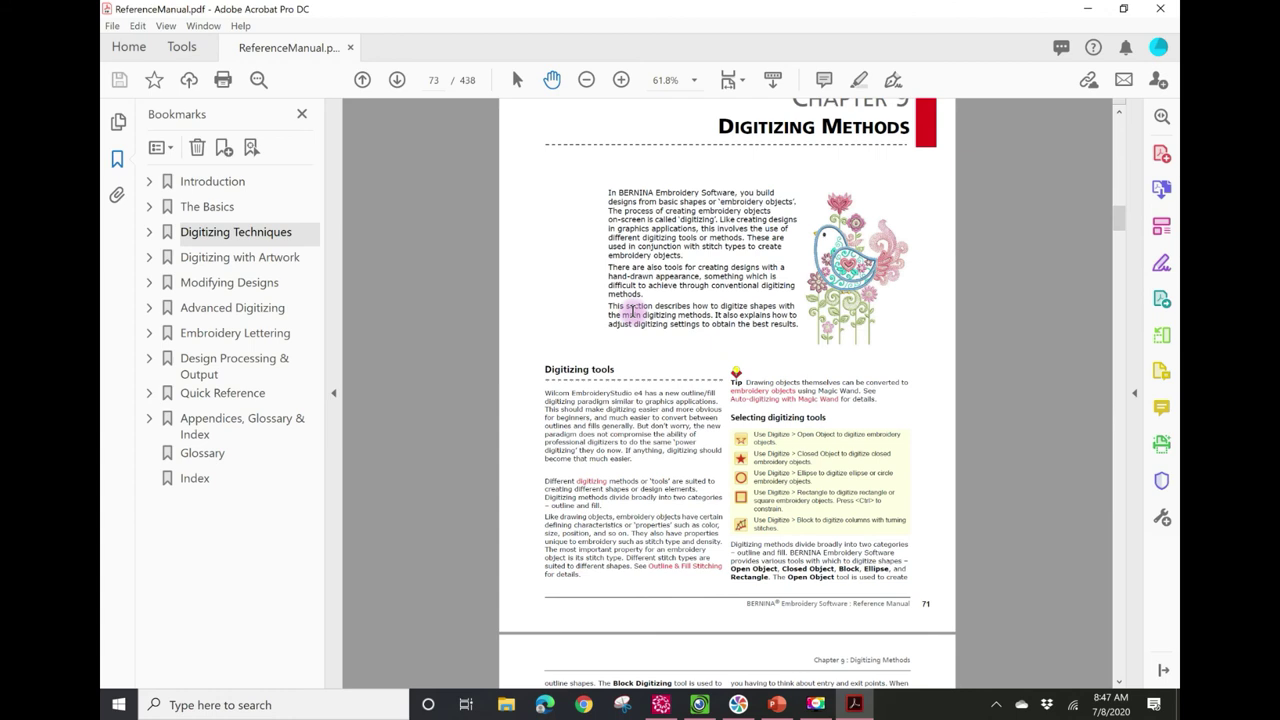
- Use the Reference Manual's index to find the hoops entries and read the page on displaying the hoop
left_click(183, 485)
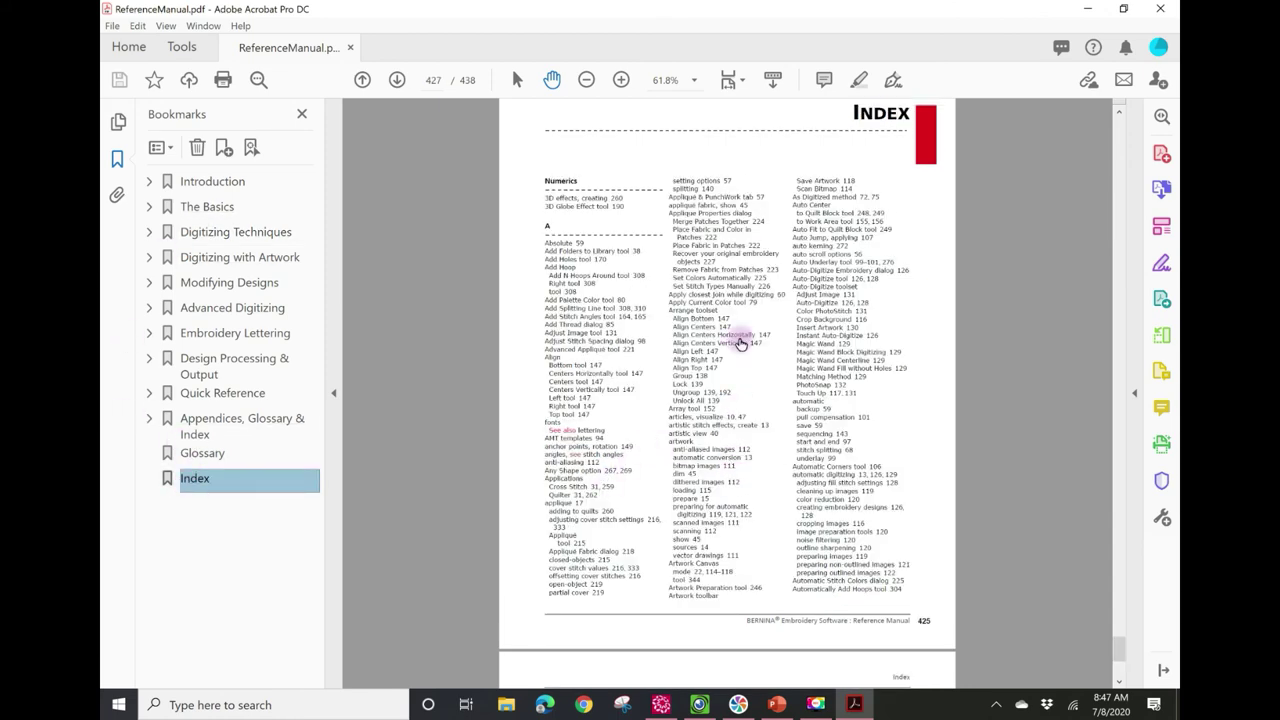
left_click(788, 385)
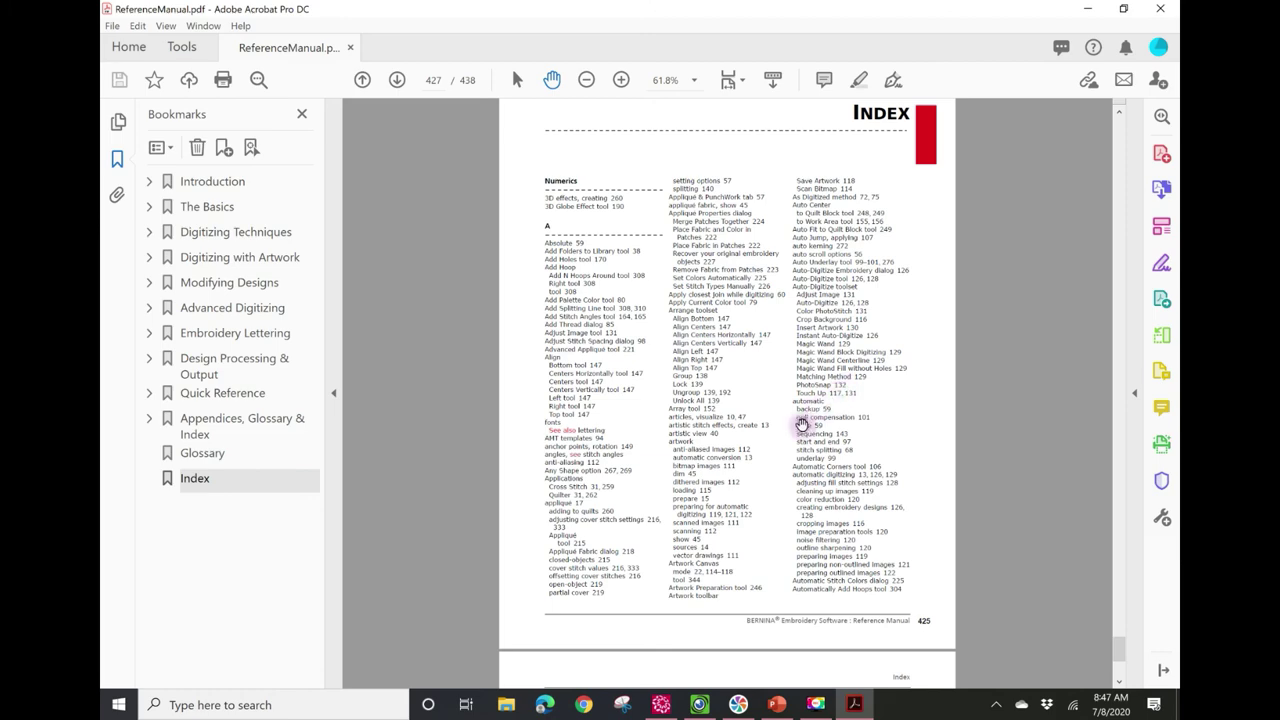
left_click_drag(1118, 648, 1118, 657)
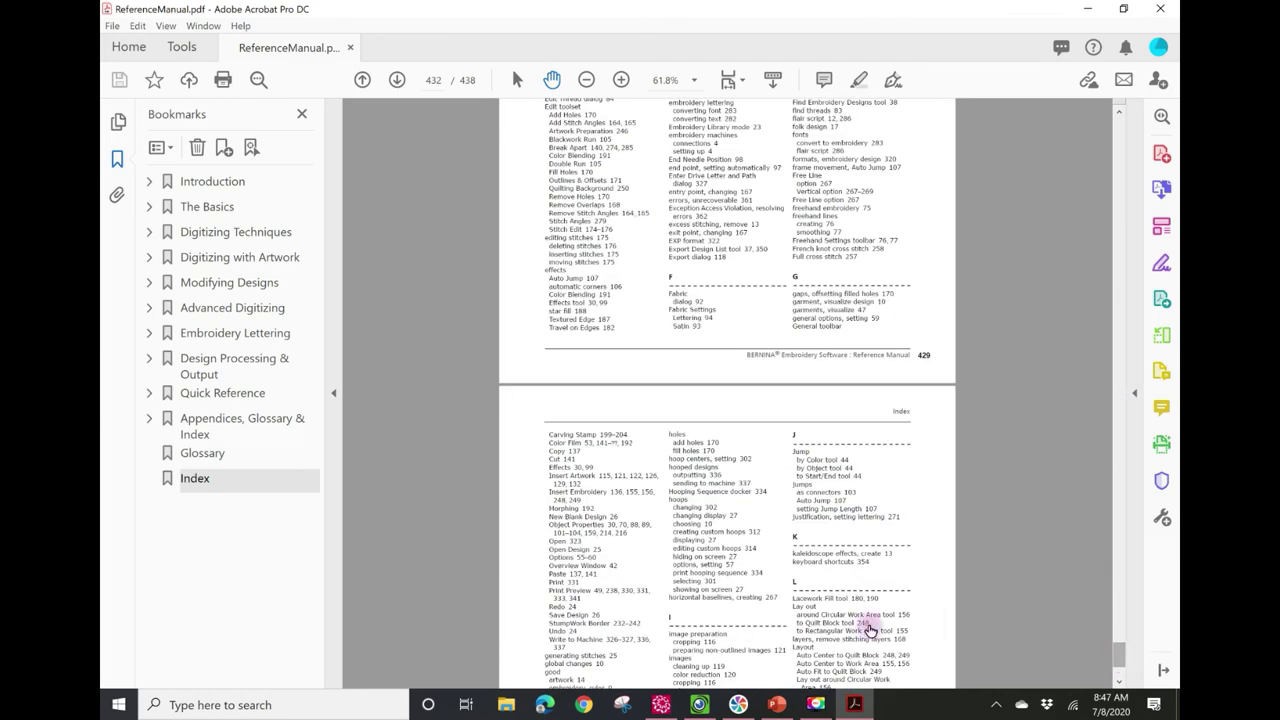
left_click(735, 517)
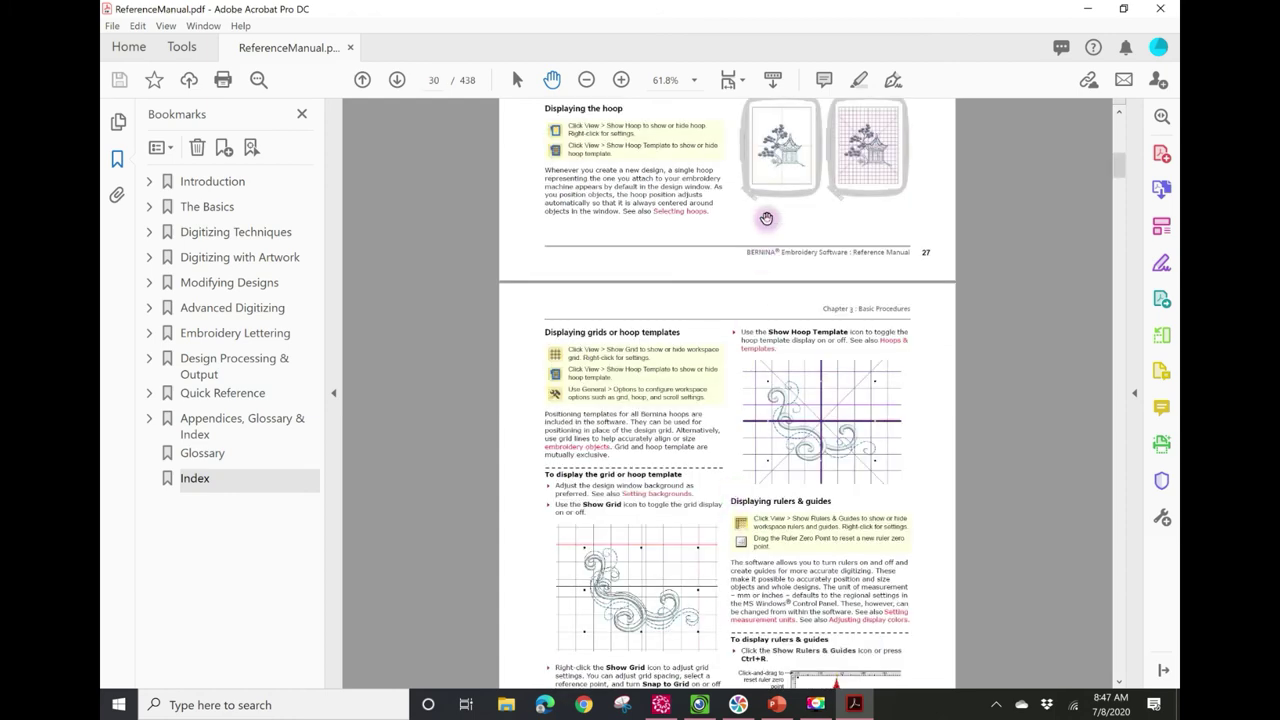
scroll(767, 312, "up", 5)
scroll(789, 546, "up", 2)
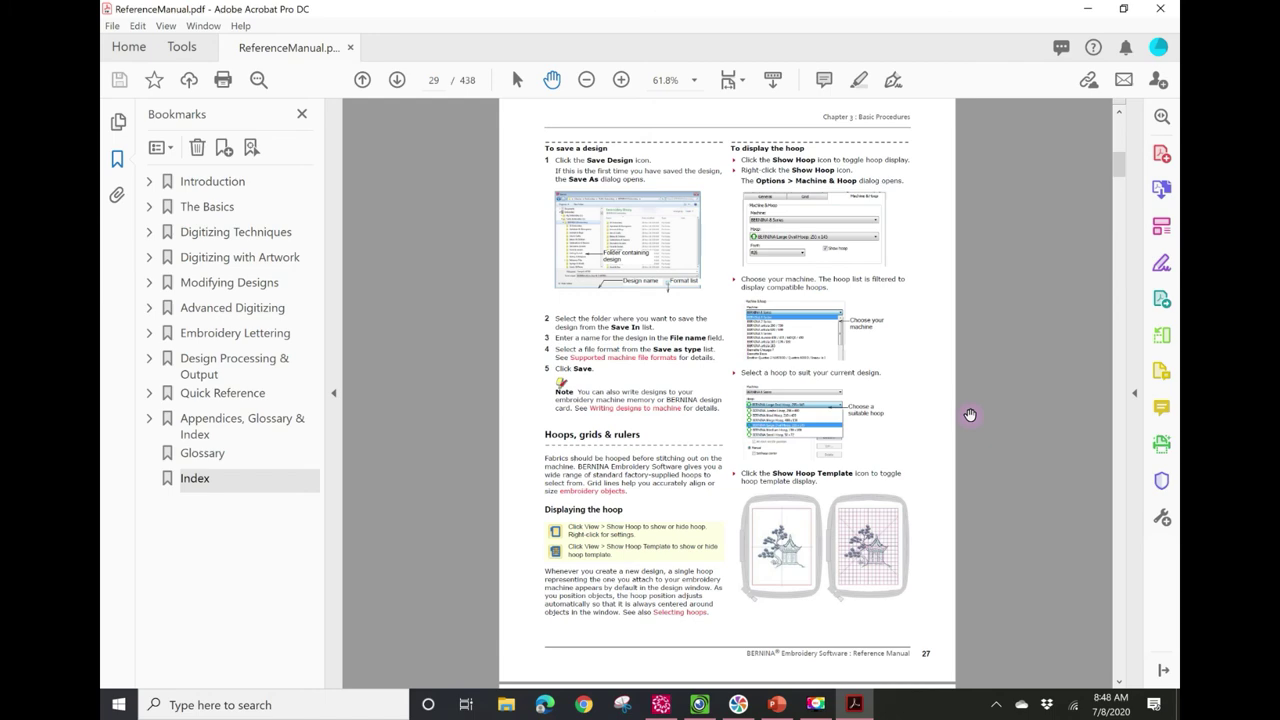
- View the printed keyboard shortcuts in IPEVO Visualizer, and check the shortcuts for Group, Ungroup and Lock in BERNINA DesignerPlus
left_click(702, 705)
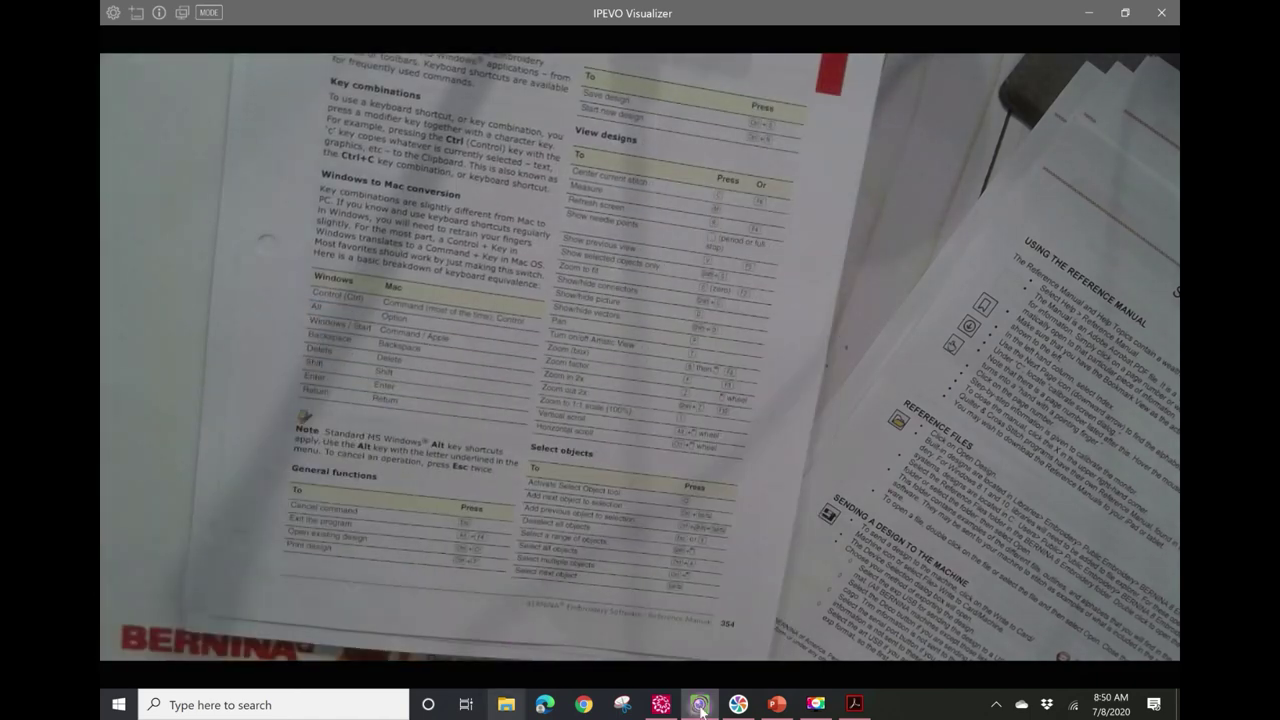
left_click(661, 705)
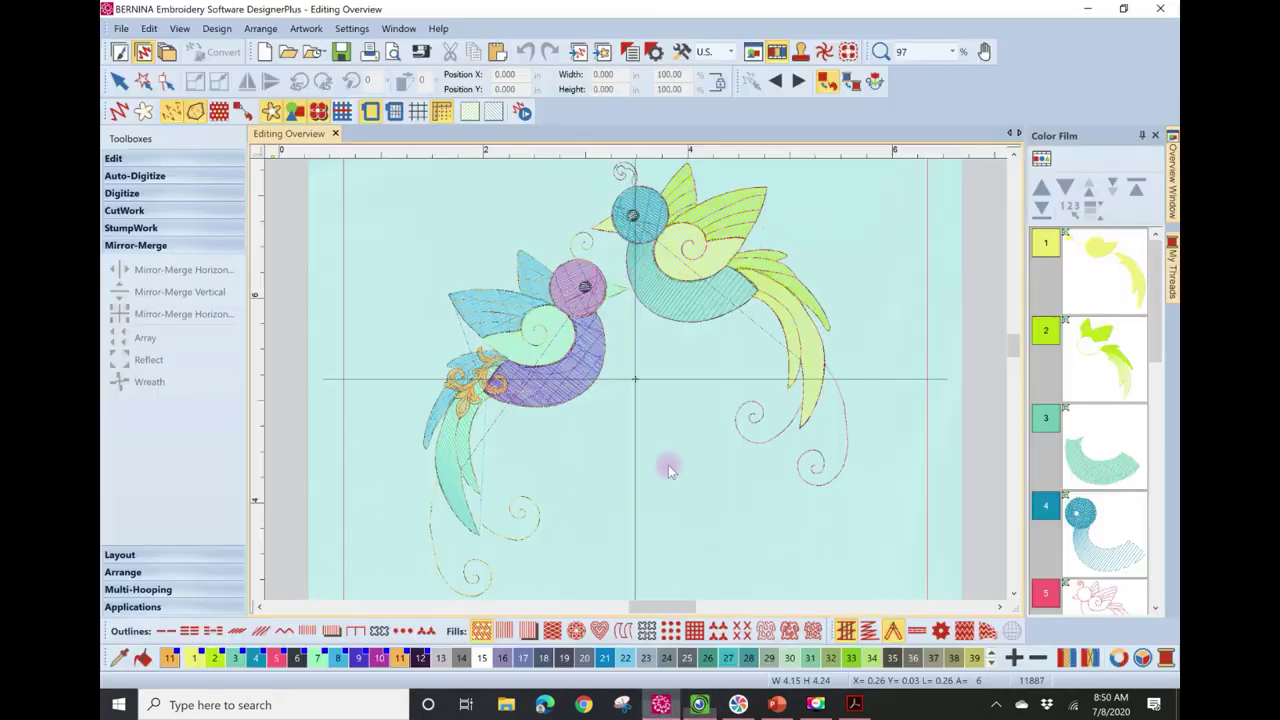
left_click(217, 28)
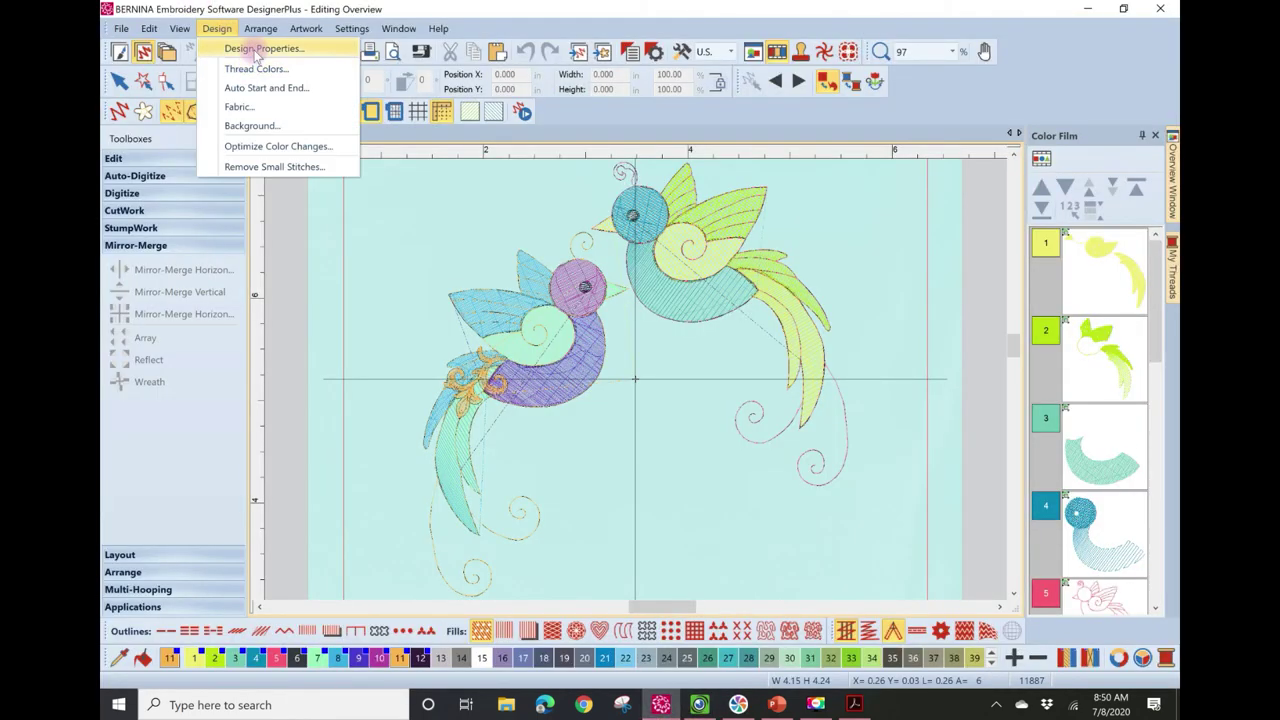
left_click(253, 28)
left_click(262, 29)
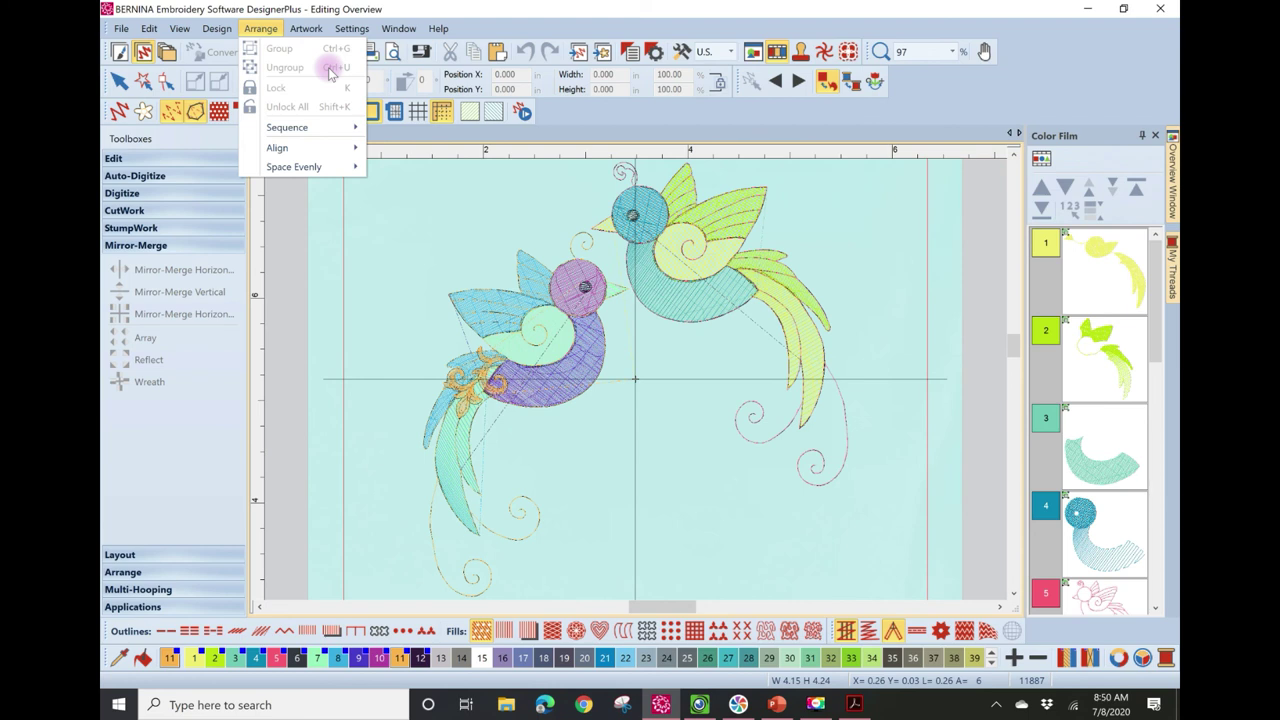
left_click(420, 219)
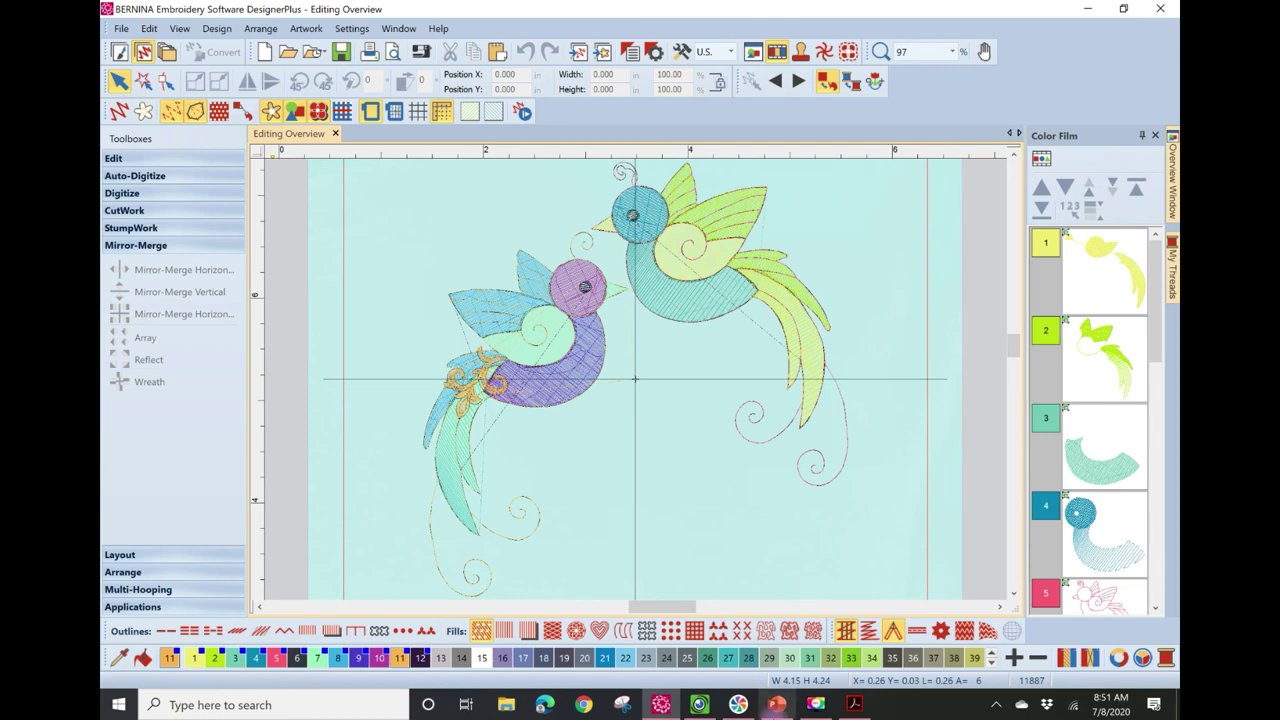
- Switch to IPEVO Visualizer to view the printed Embroidery Fonts appendix, and return to BERNINA DesignerPlus
left_click(703, 706)
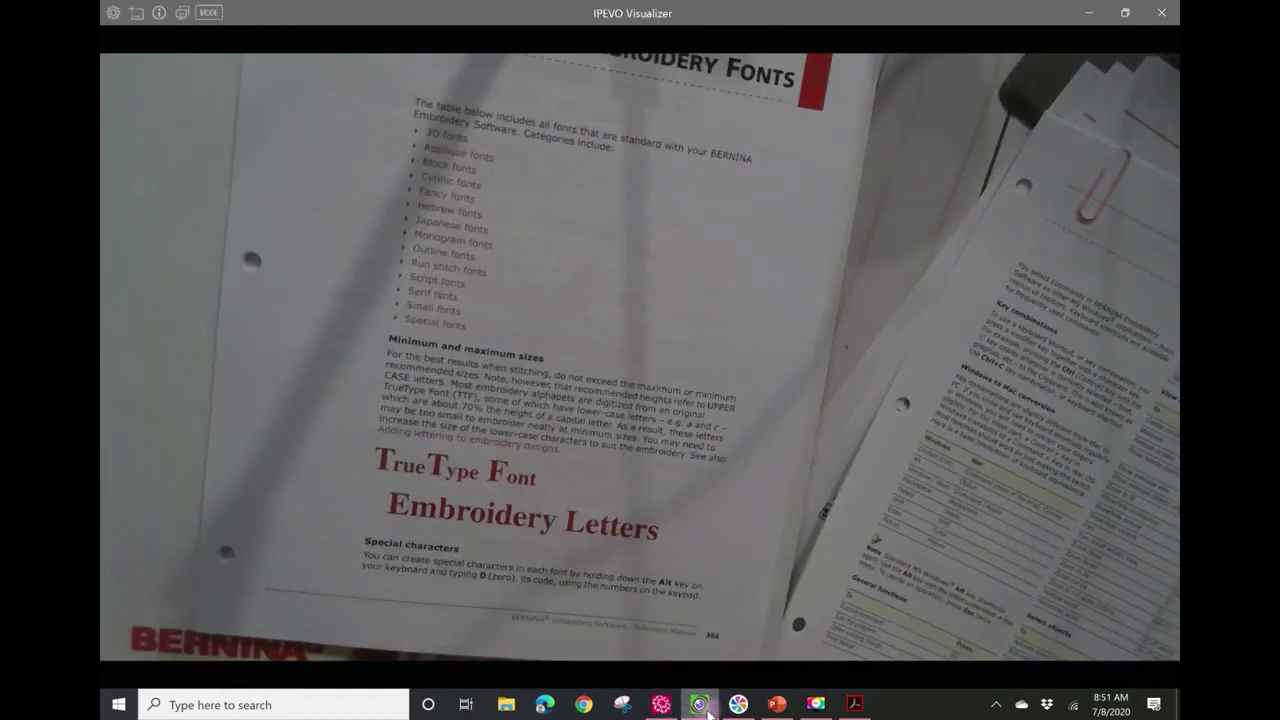
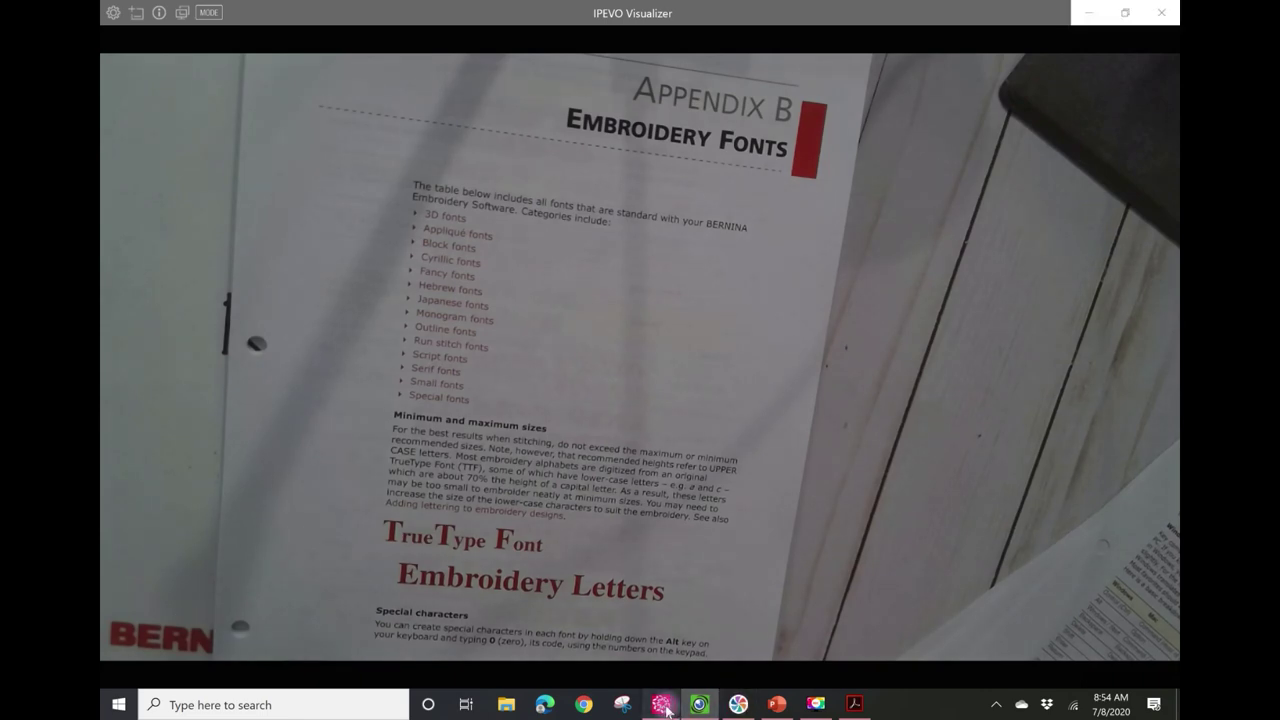
left_click(662, 705)
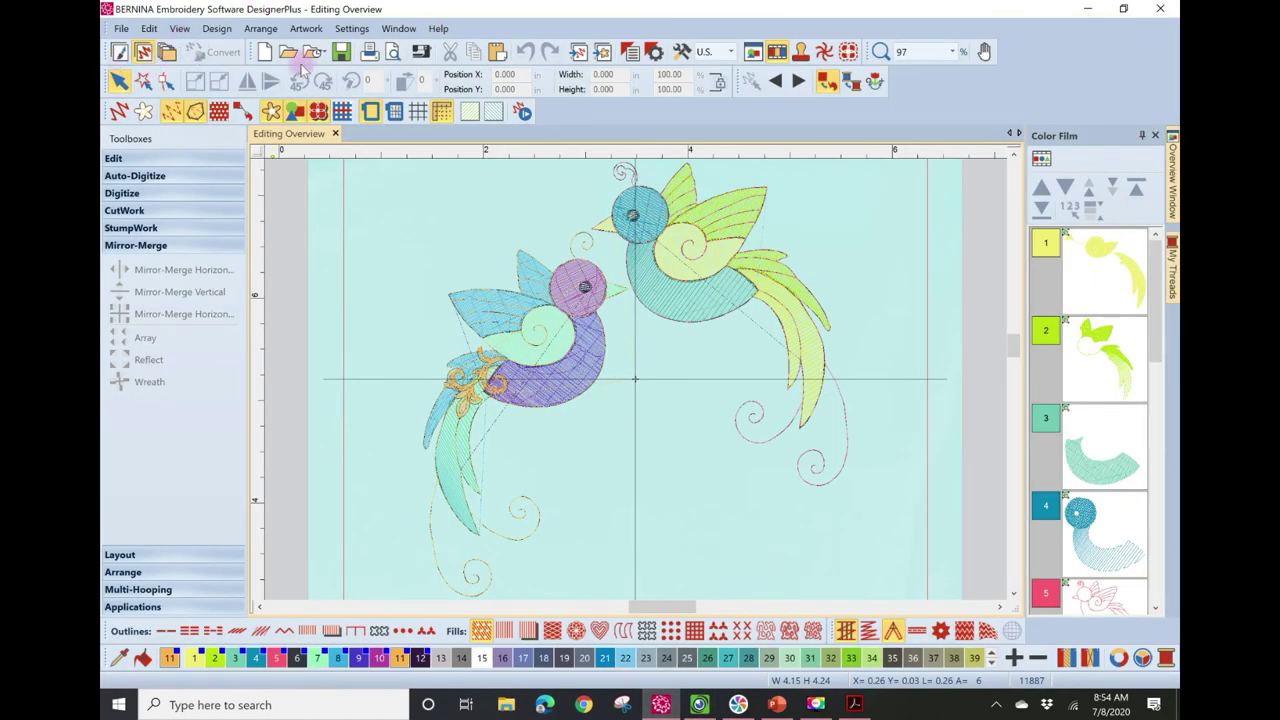
- Browse from the design-opening dialog to the Reference Files folder of the BERNINA 8 Embroidery library and enlarge the dialog
key("ctrl+o")
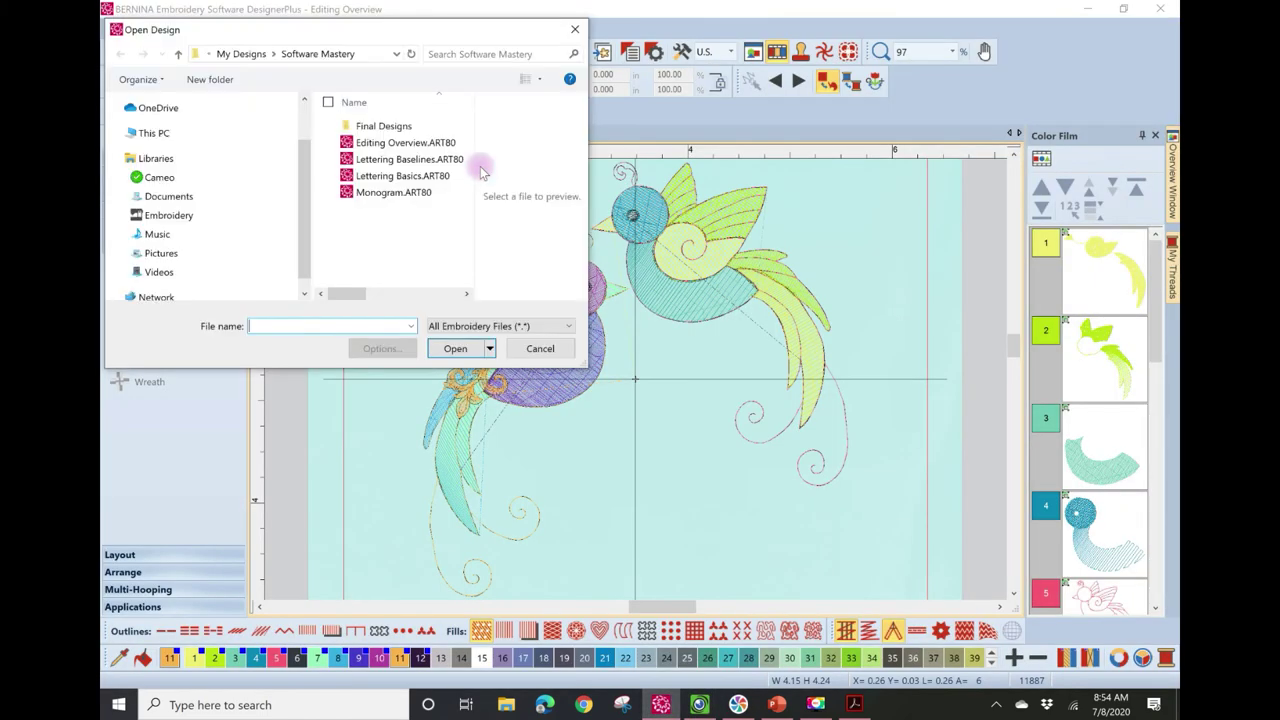
left_click(237, 55)
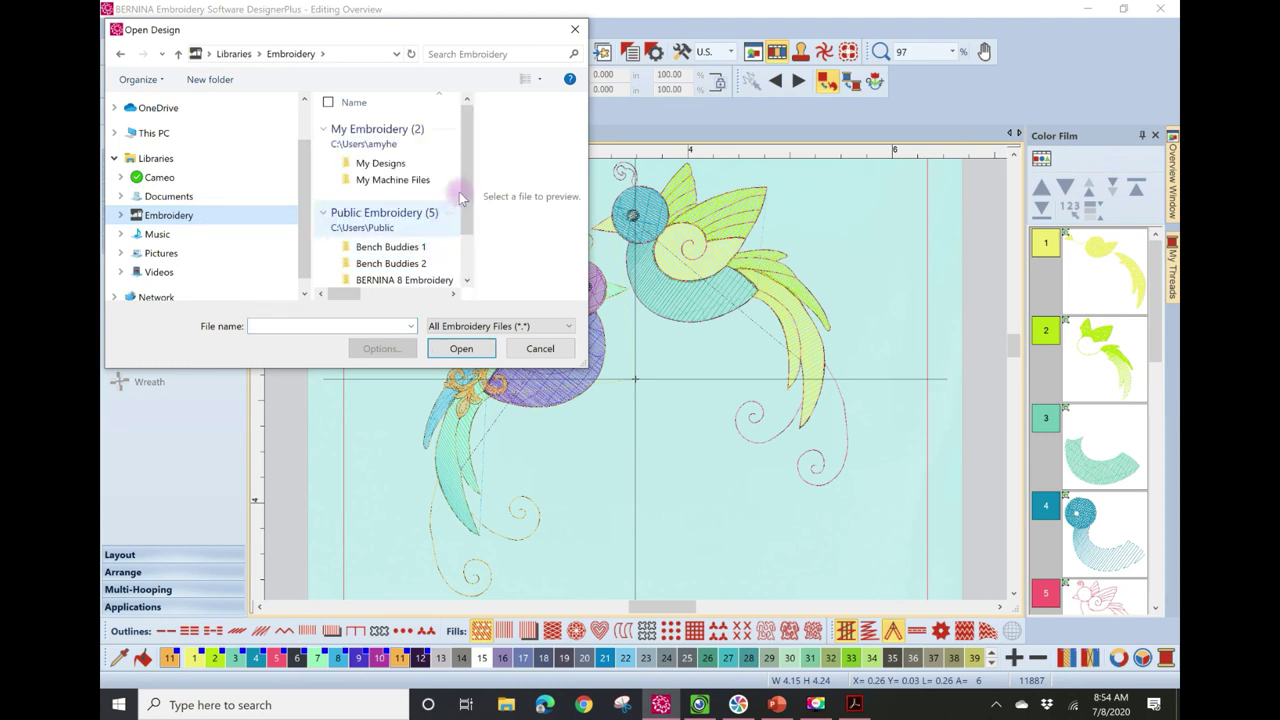
scroll(460, 205, "down", 1)
double_click(428, 242)
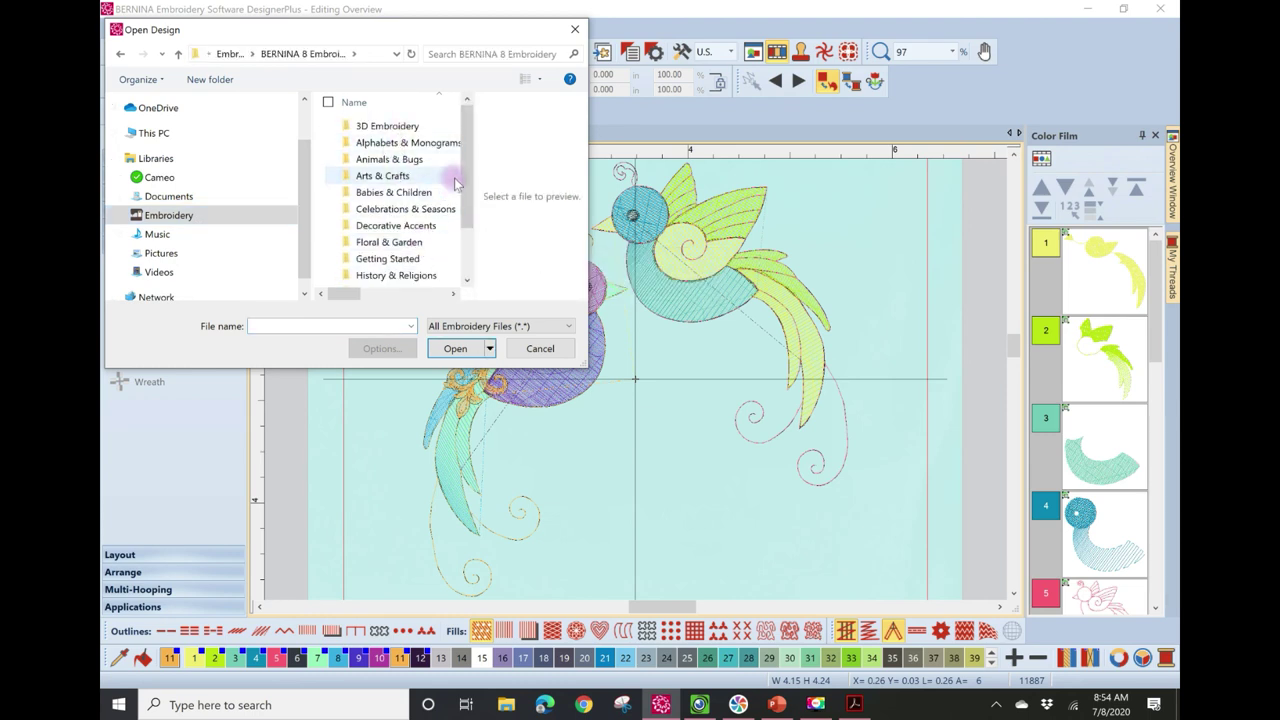
left_click_drag(466, 178, 465, 216)
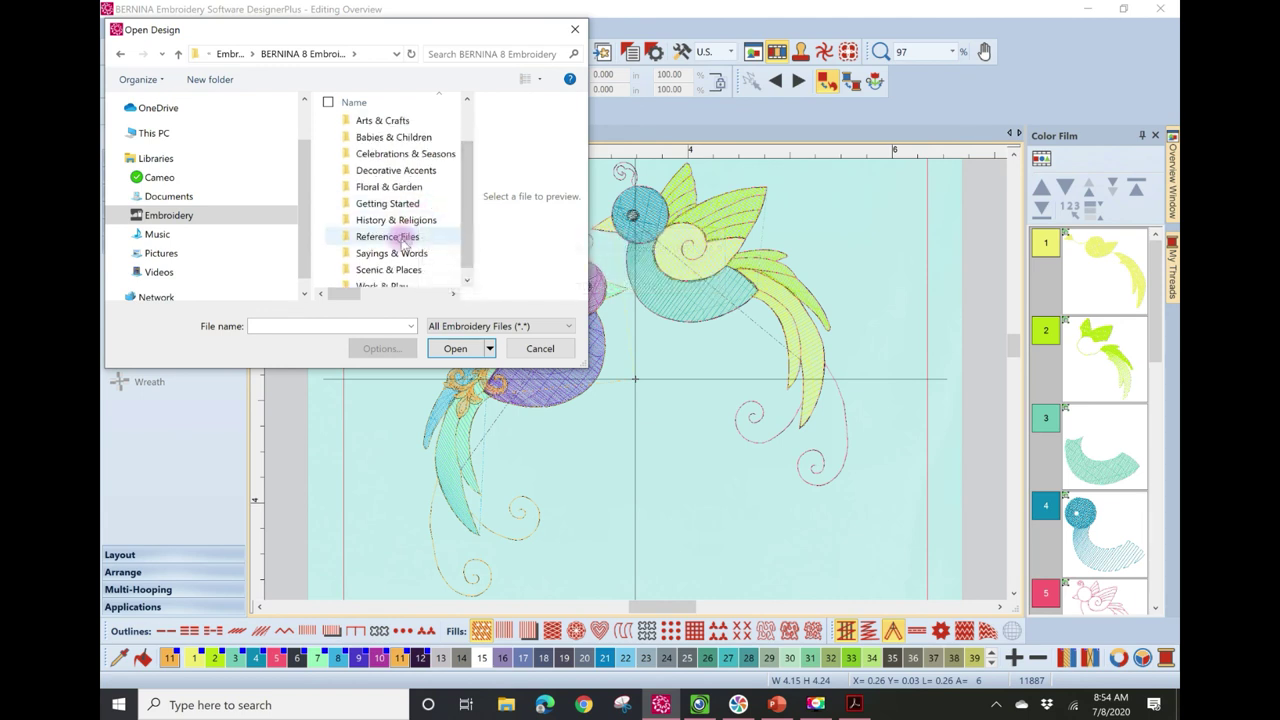
double_click(401, 237)
left_click_drag(582, 366, 754, 413)
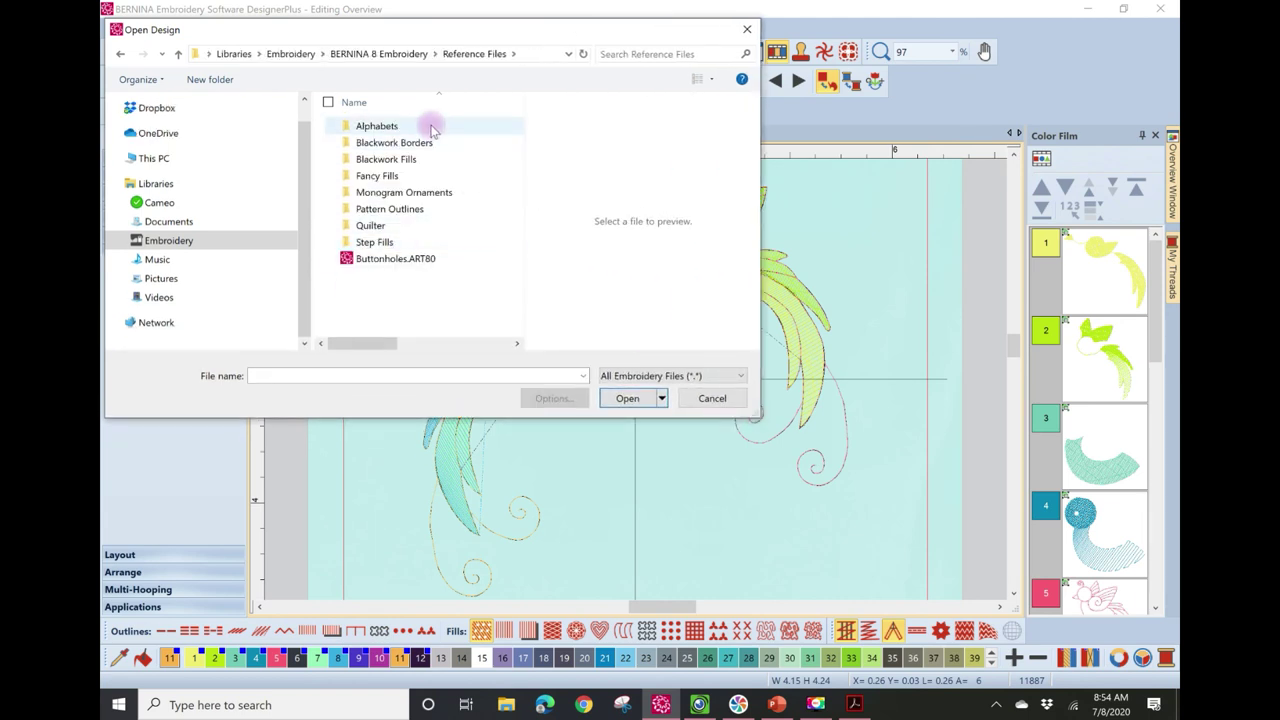
- Open the design Sampler Step stitch pattern - 1-10.ART80 from the Step Fills folder
double_click(399, 245)
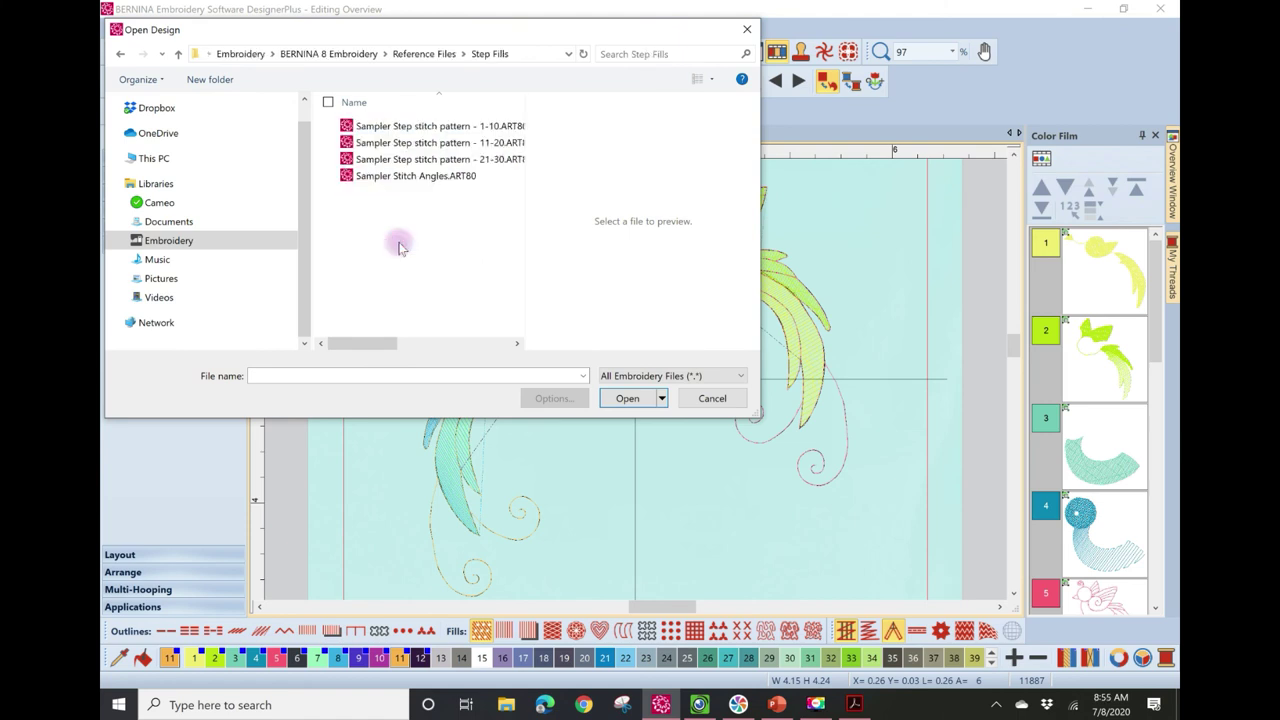
left_click(434, 127)
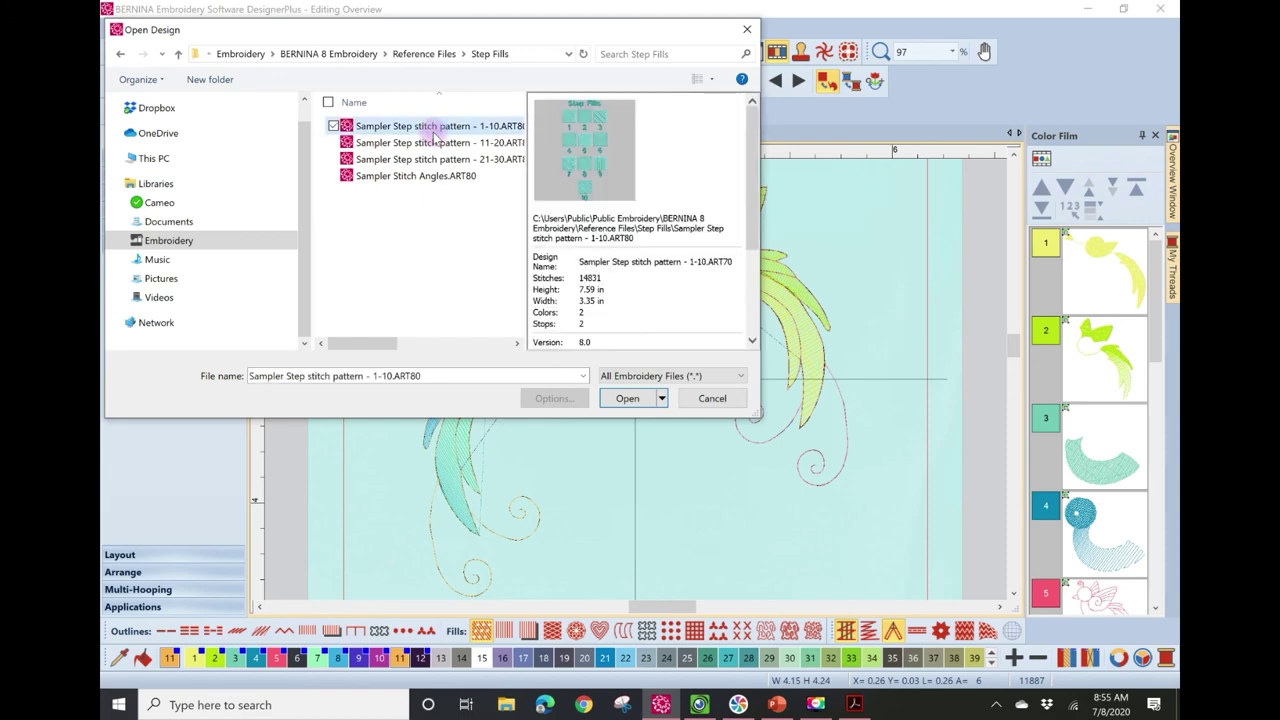
left_click(627, 400)
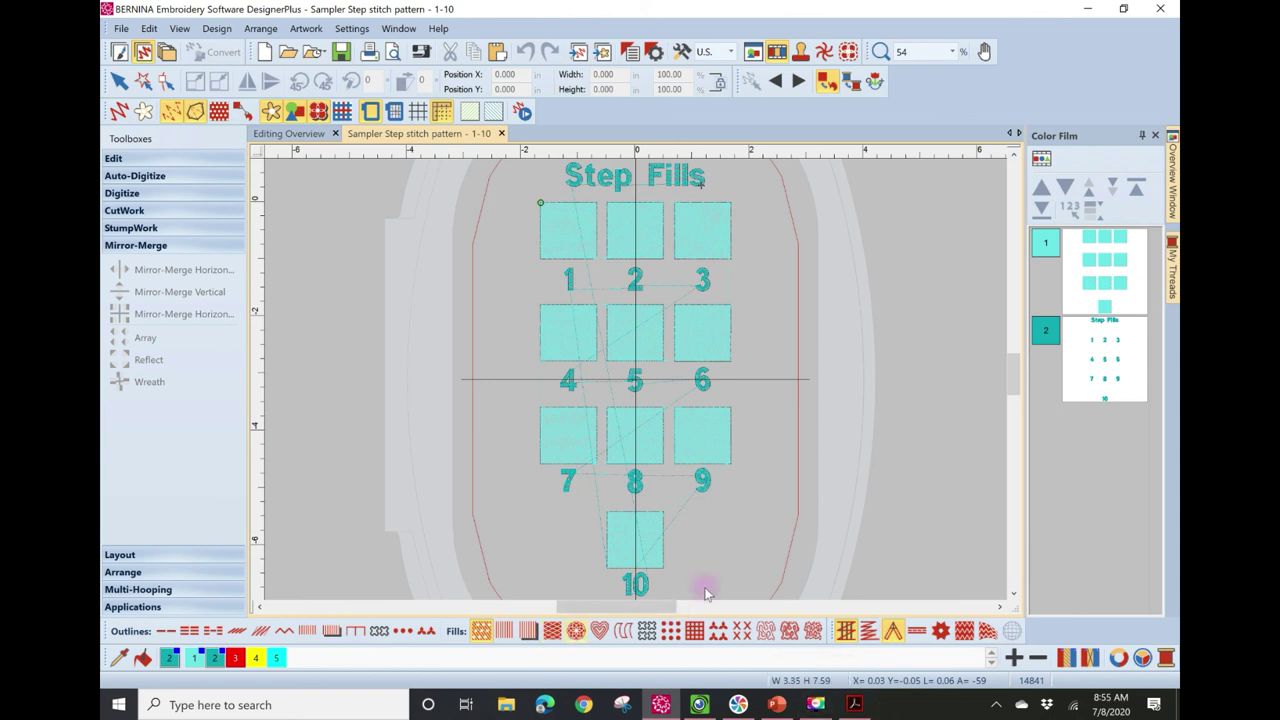
- View the binder of stitched reference samples in IPEVO Visualizer and return to BERNINA DesignerPlus
left_click(707, 712)
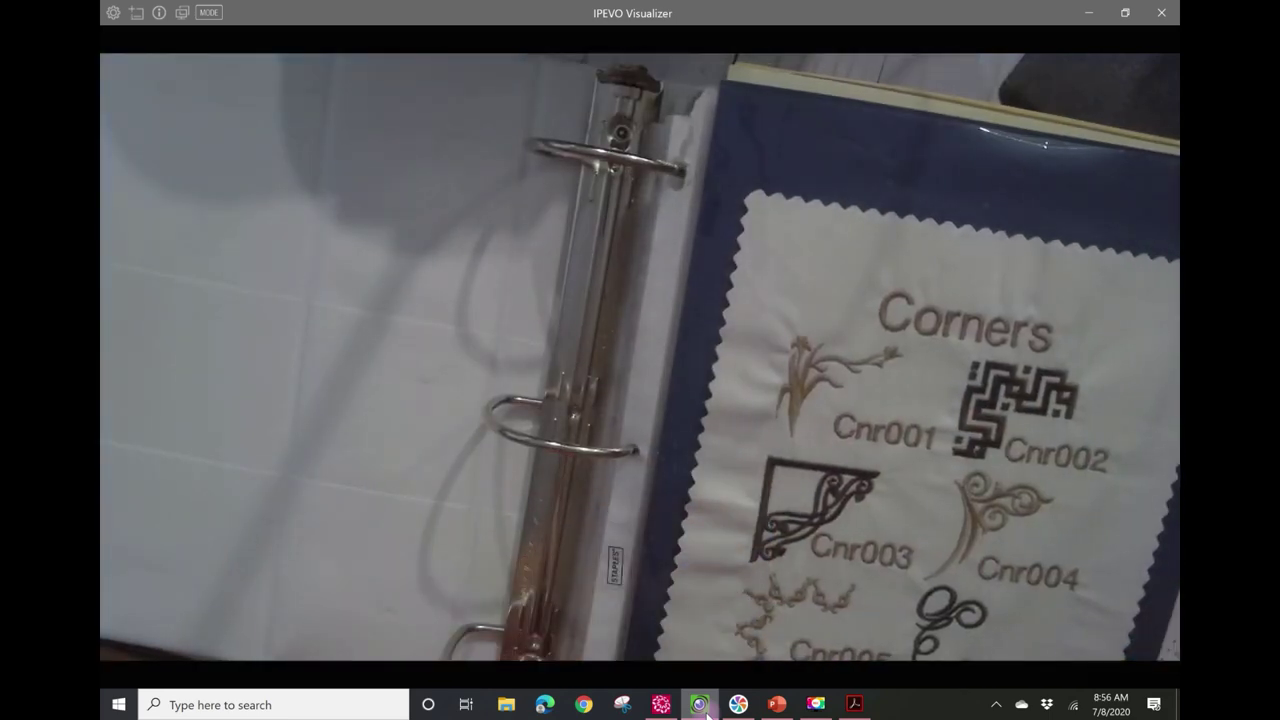
left_click(665, 706)
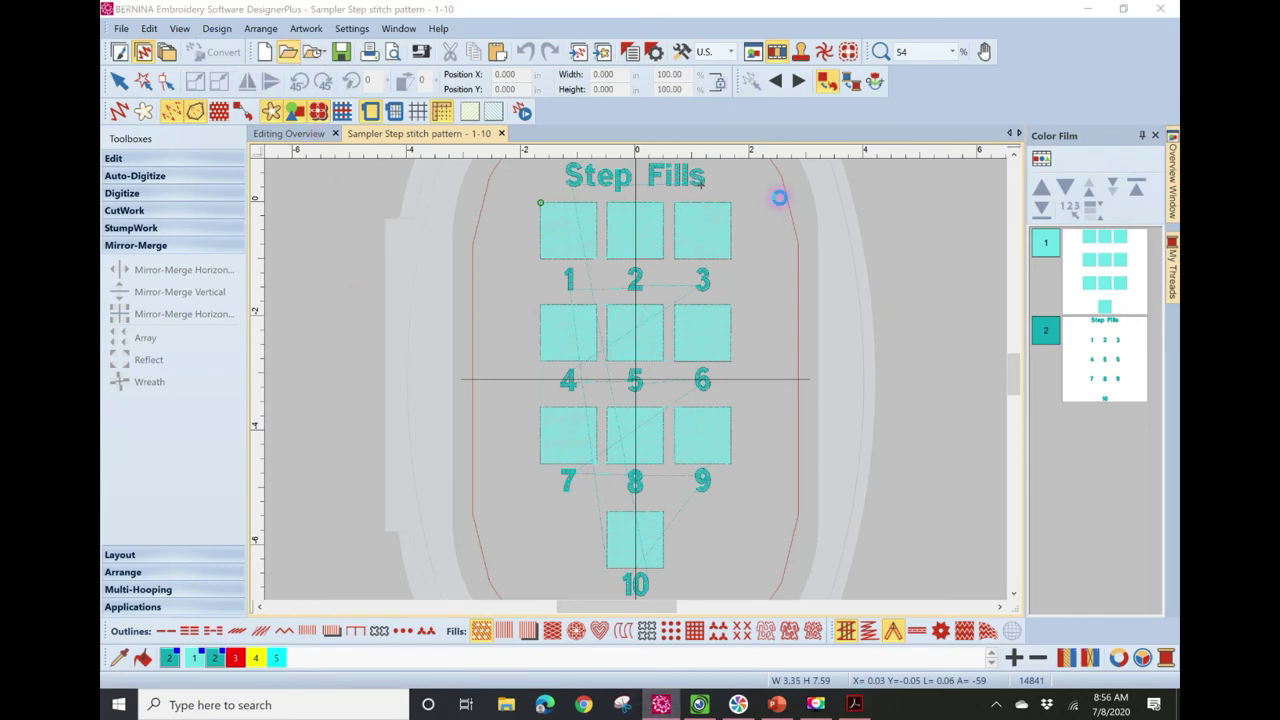
- Look through the list of sampler files in the Reference Files Alphabets folder, and close the dialog without opening any
key("ctrl+o")
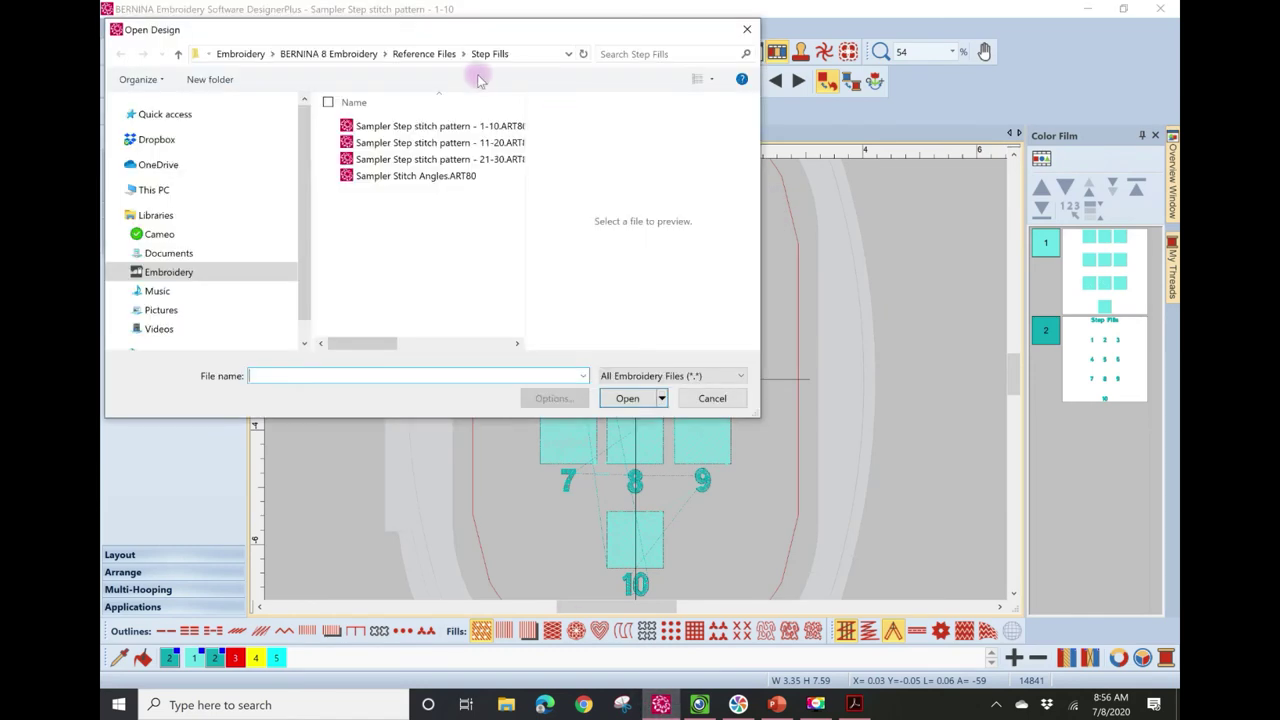
left_click(350, 55)
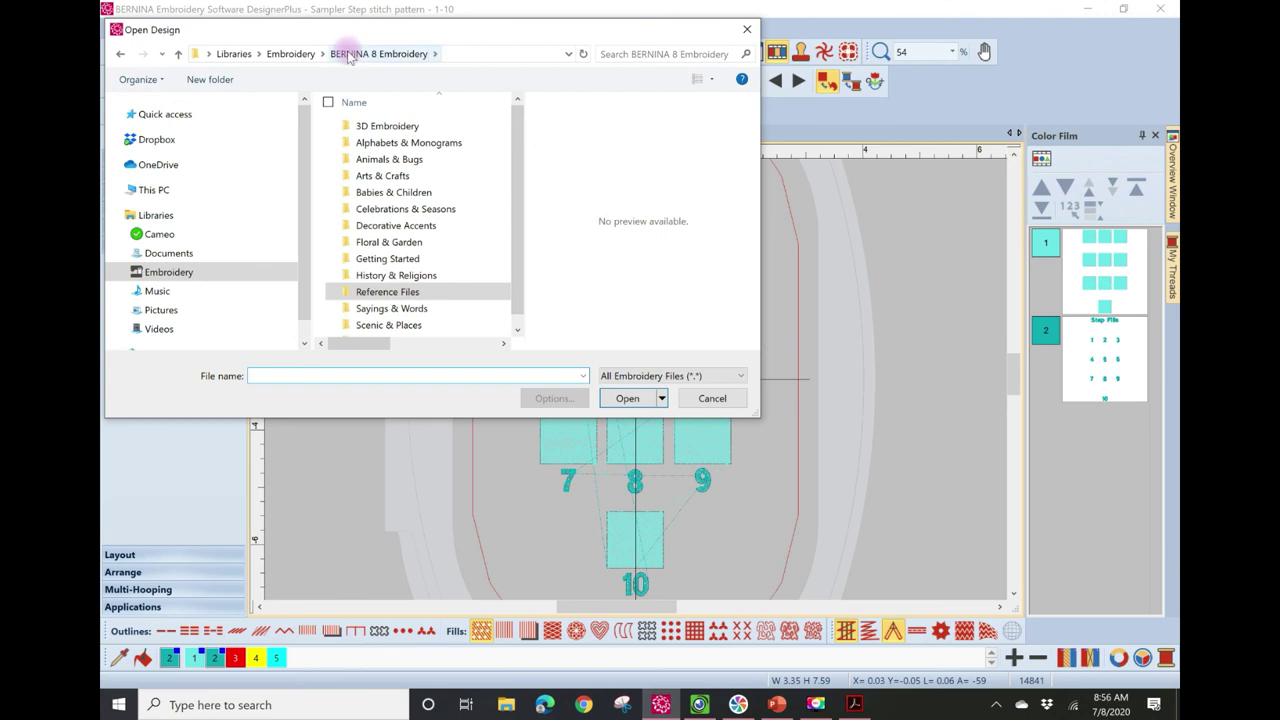
double_click(430, 295)
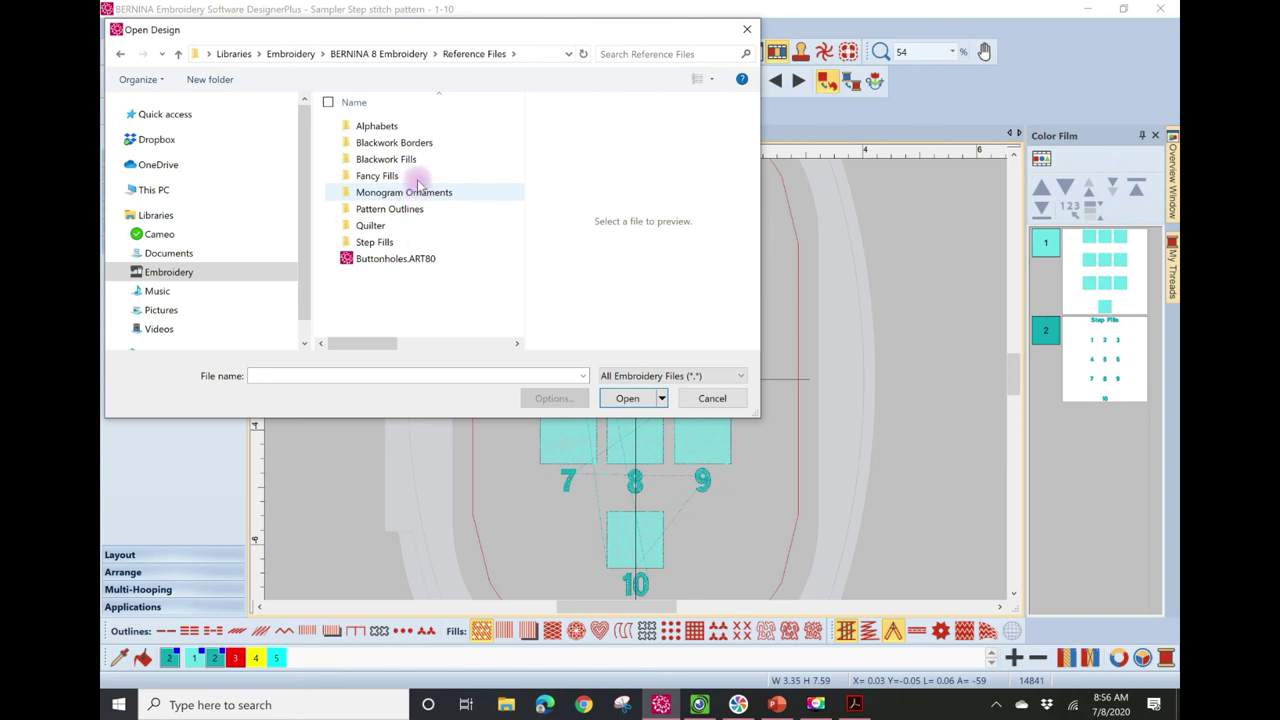
left_click(404, 130)
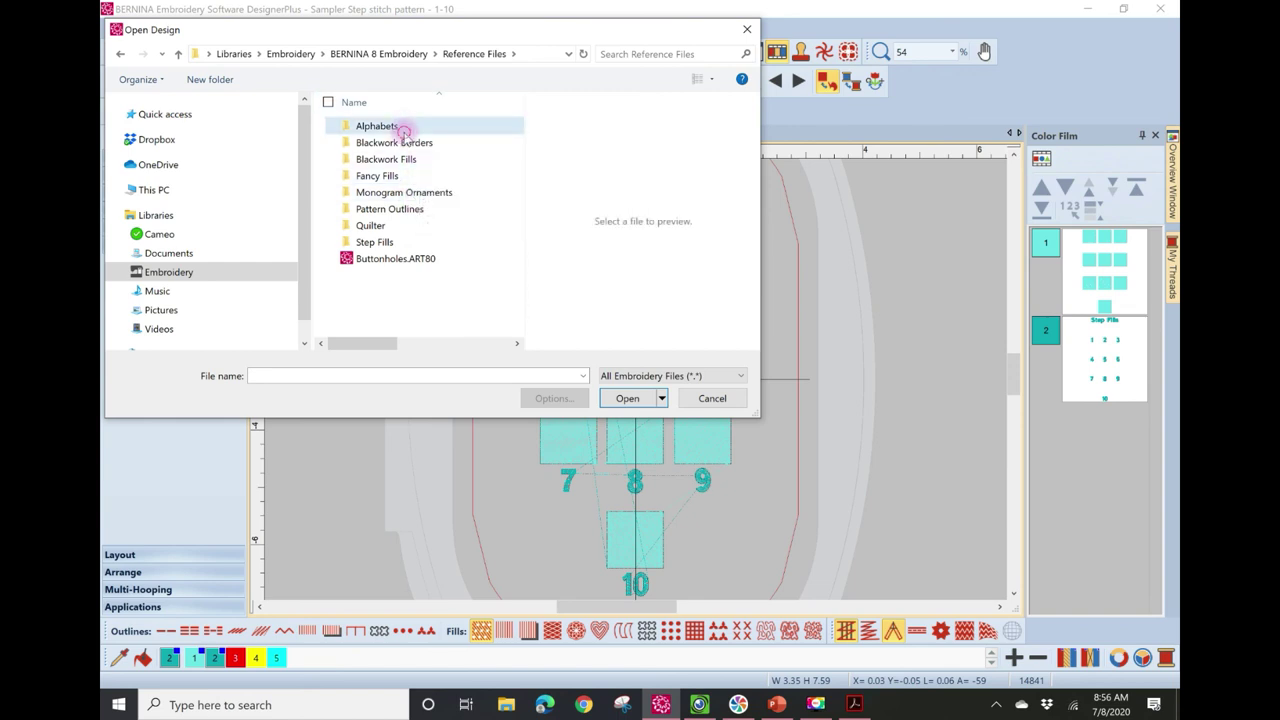
double_click(404, 133)
left_click_drag(513, 140, 515, 100)
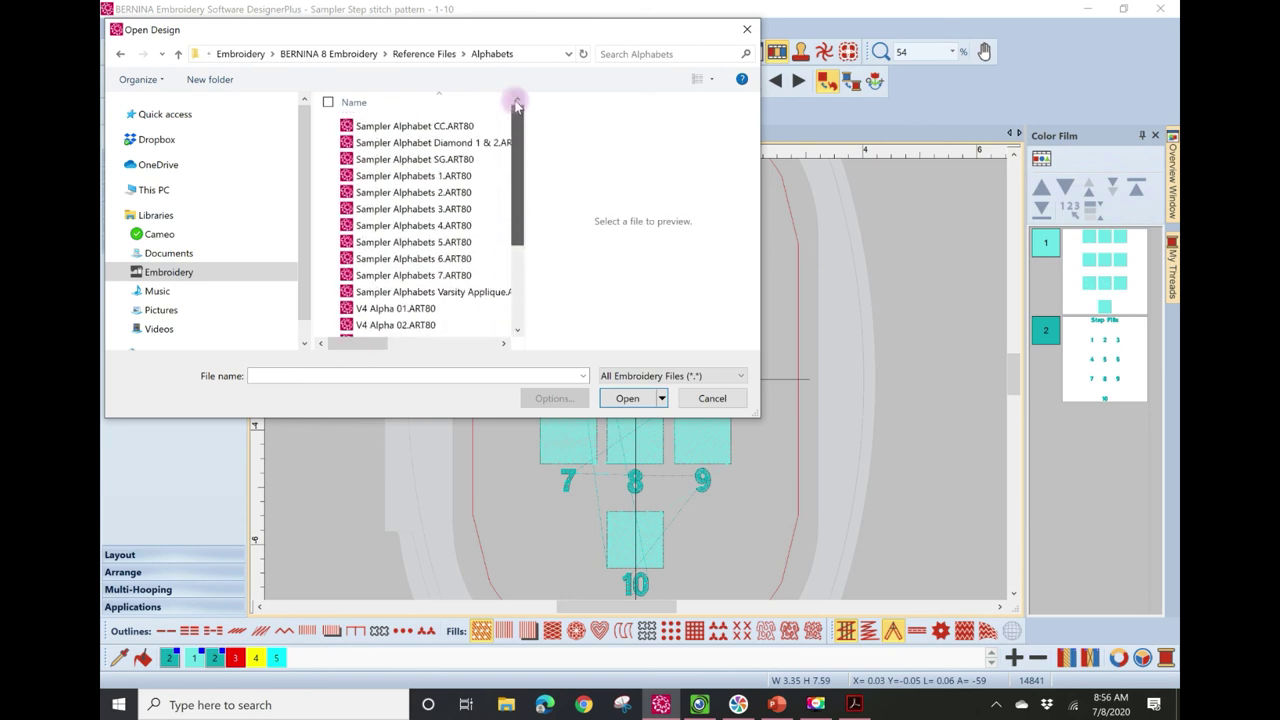
left_click(699, 404)
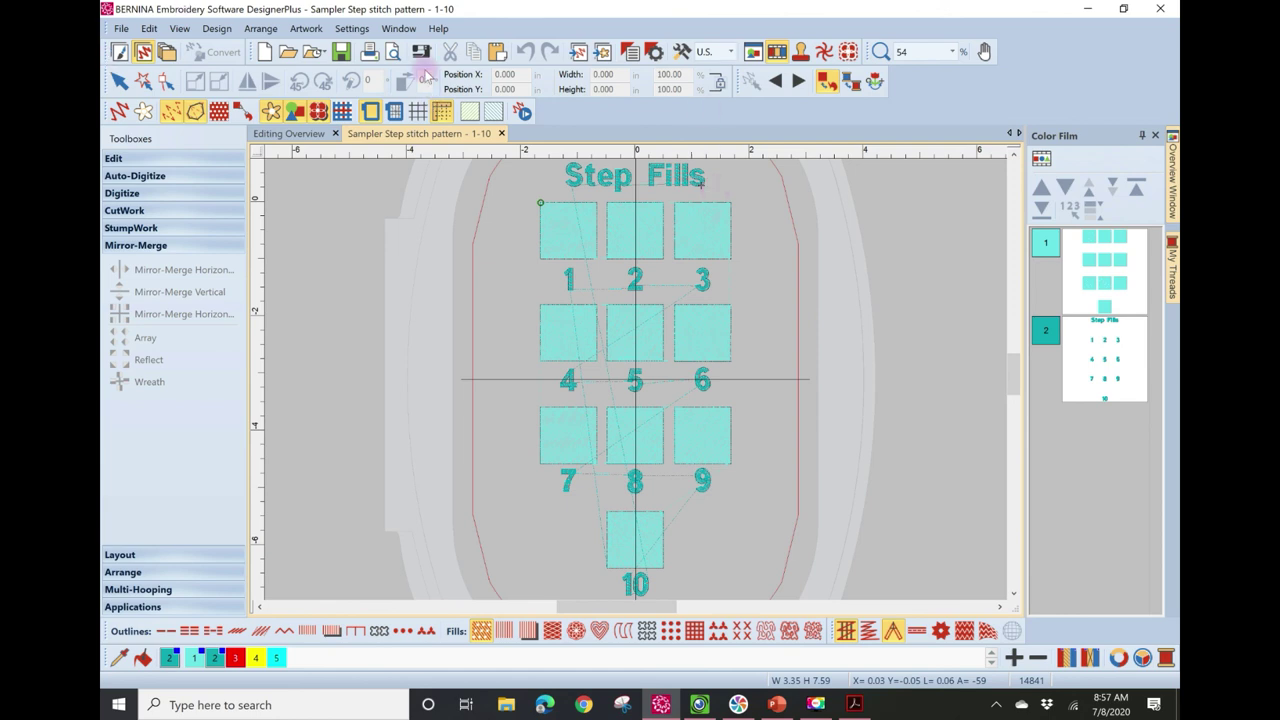
- Return to the Reference Files Alphabets folder and preview the V4 and V5 alphabet samplers, from V4 Alpha 01 to V5 Editor Plus
left_click(300, 54)
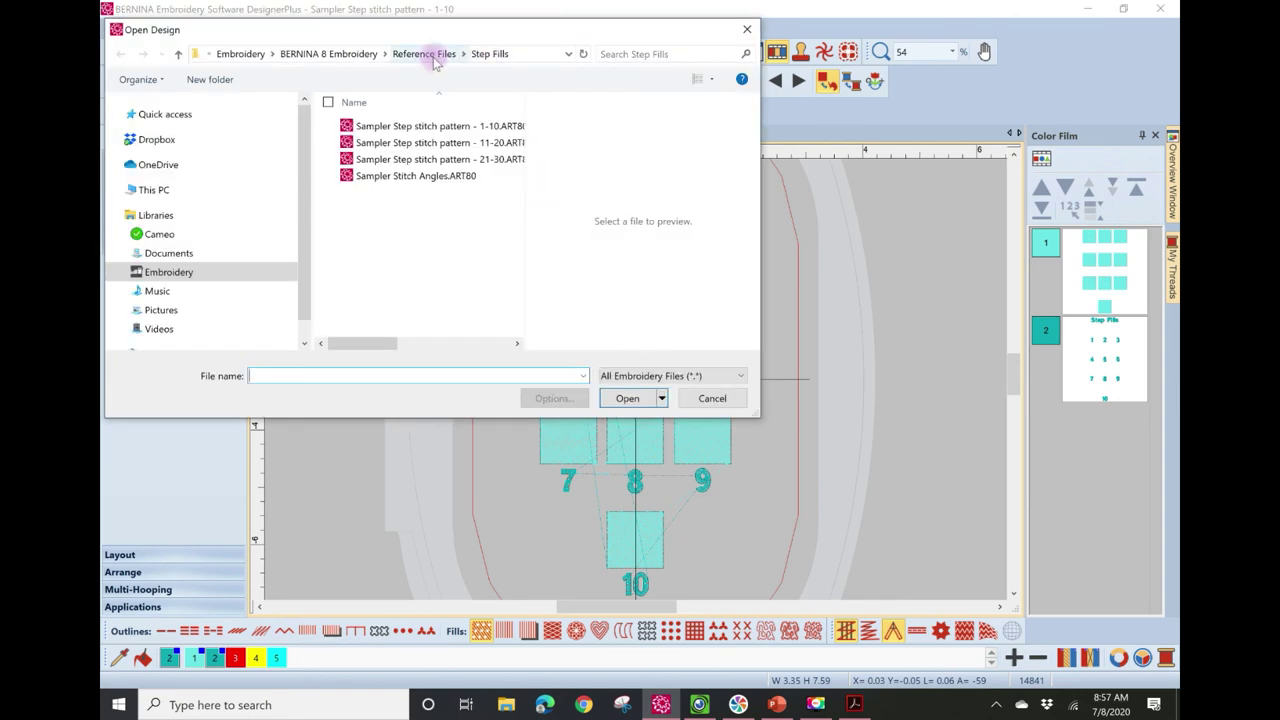
left_click(432, 58)
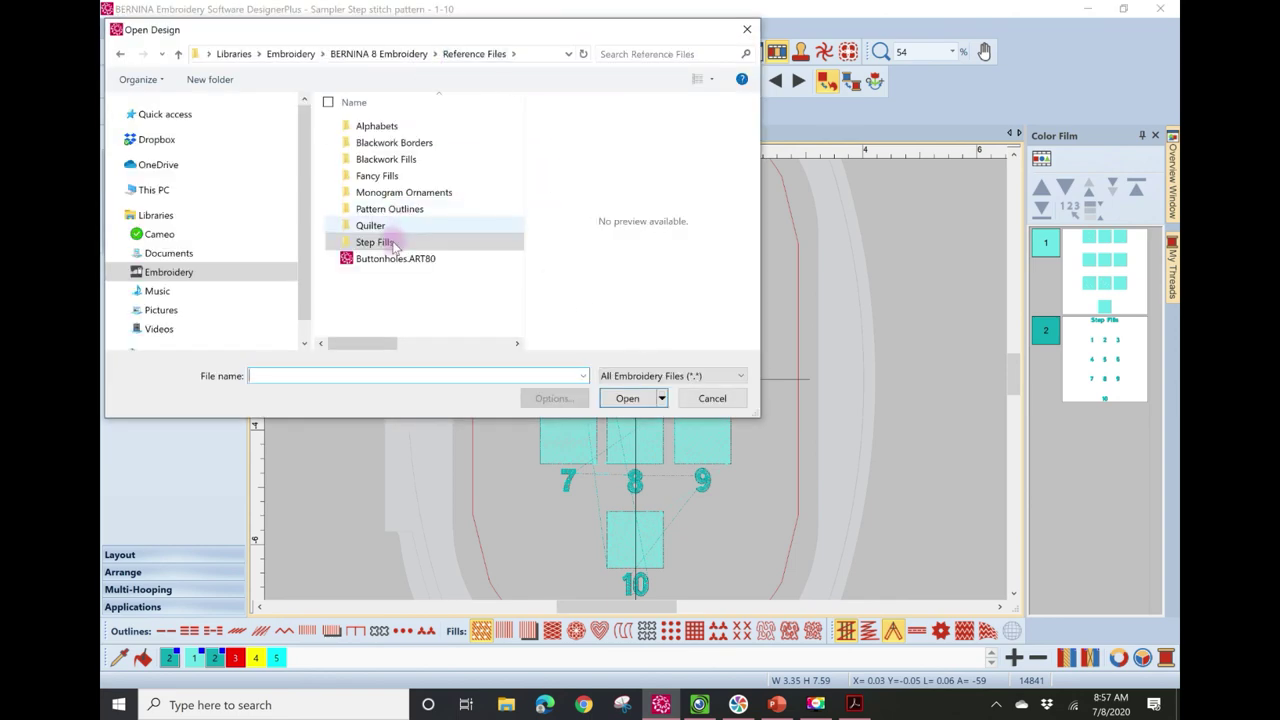
double_click(378, 126)
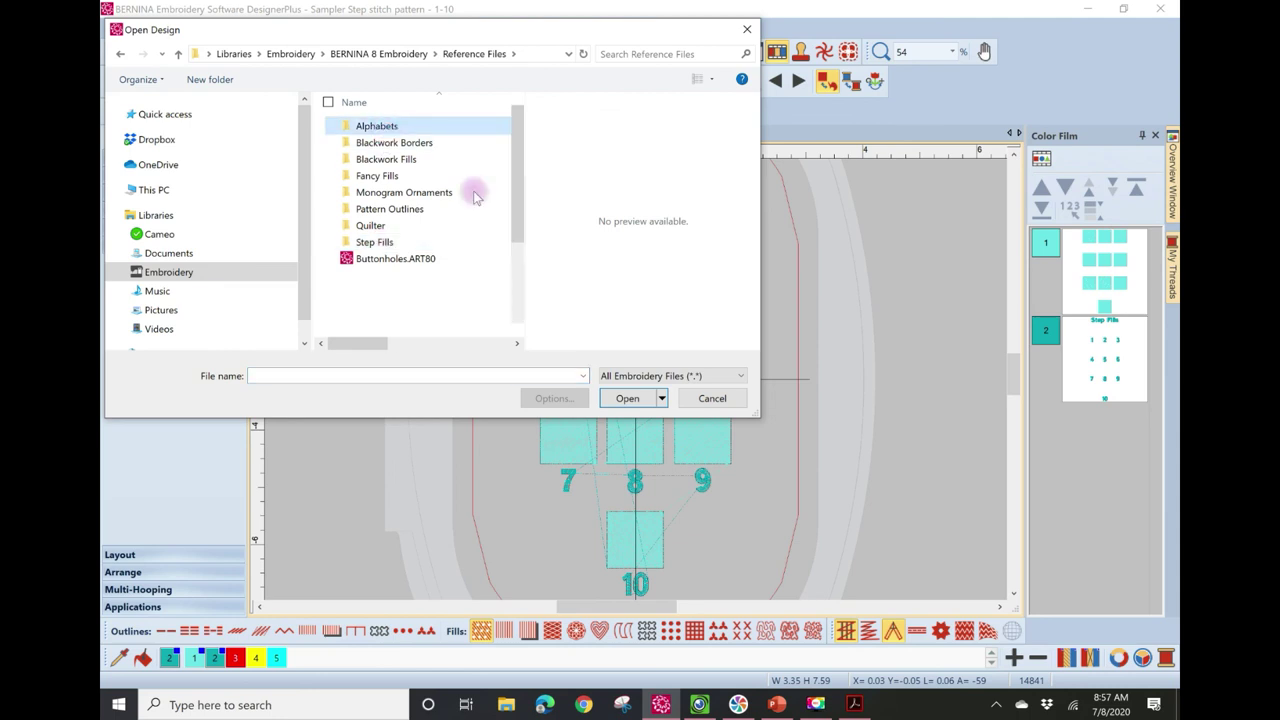
left_click_drag(516, 152, 517, 202)
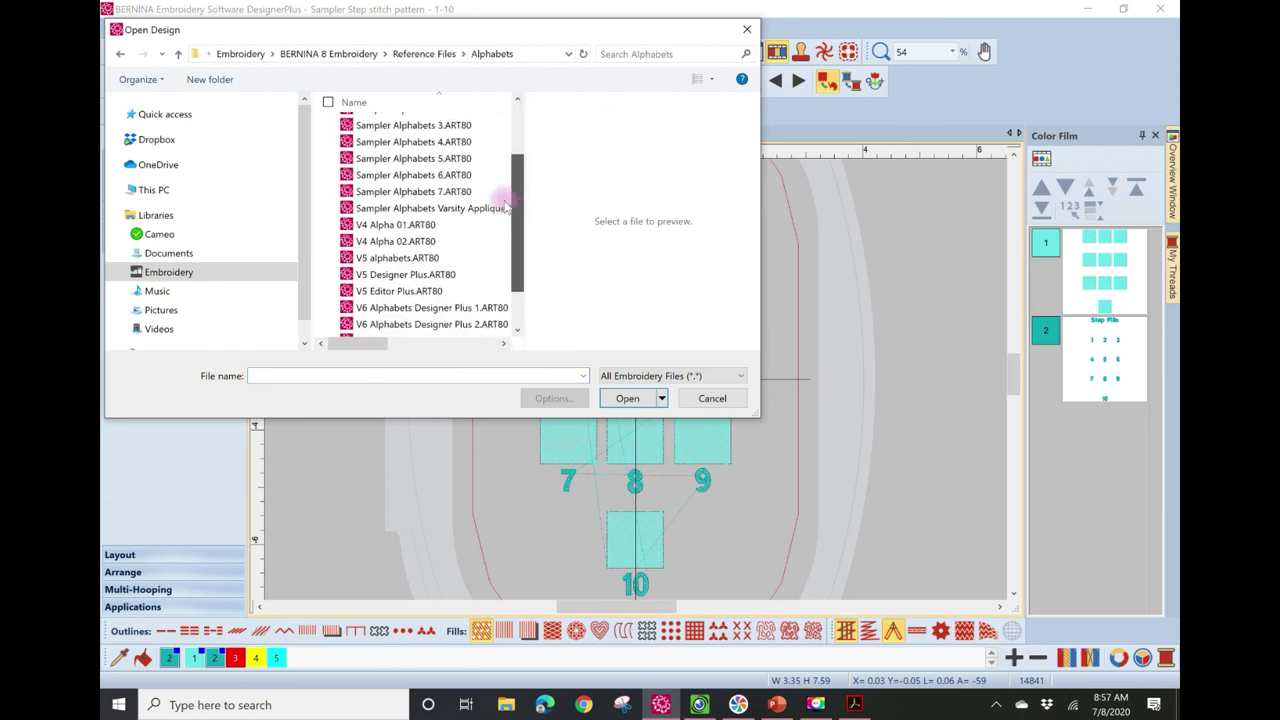
left_click(405, 225)
left_click(410, 241)
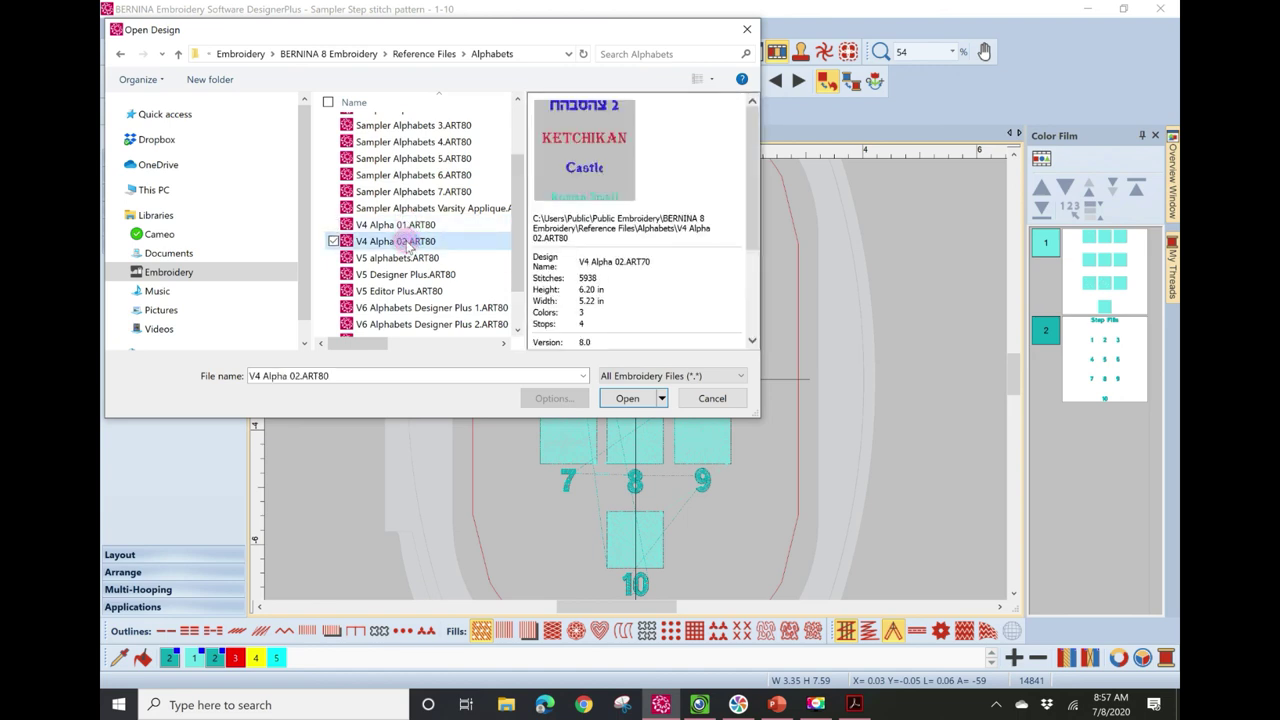
left_click(420, 259)
left_click(420, 275)
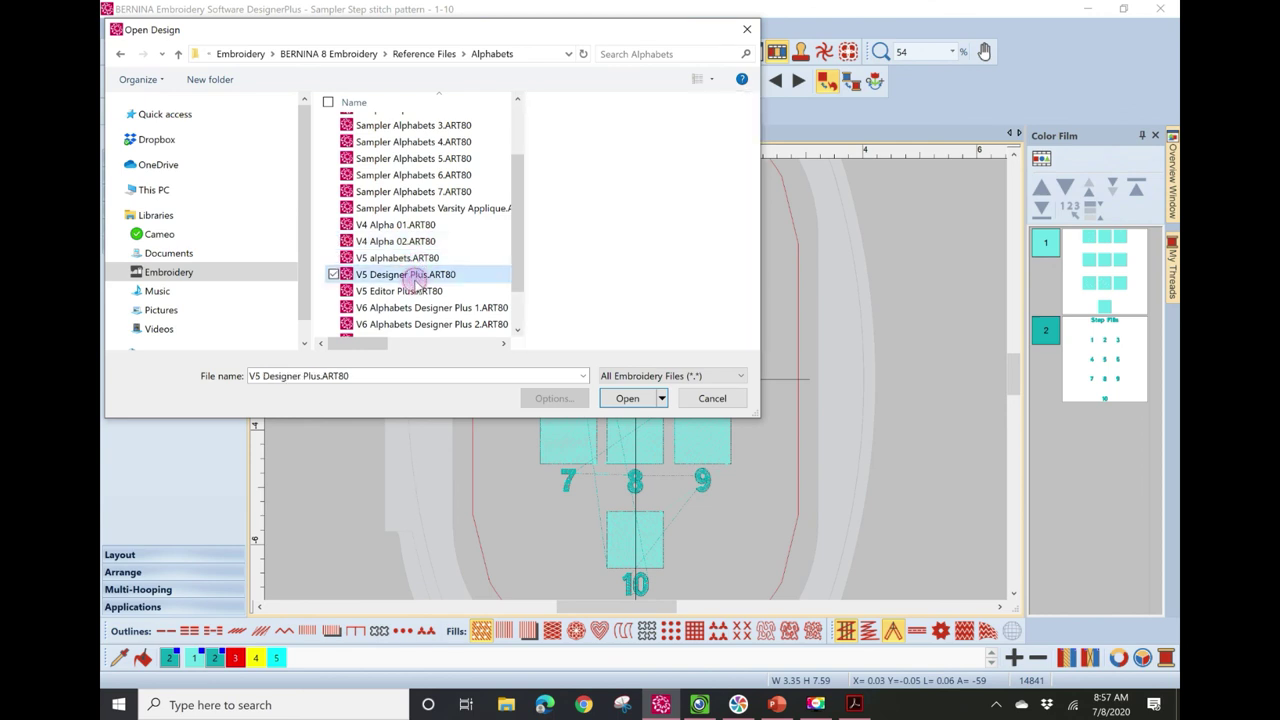
left_click(417, 292)
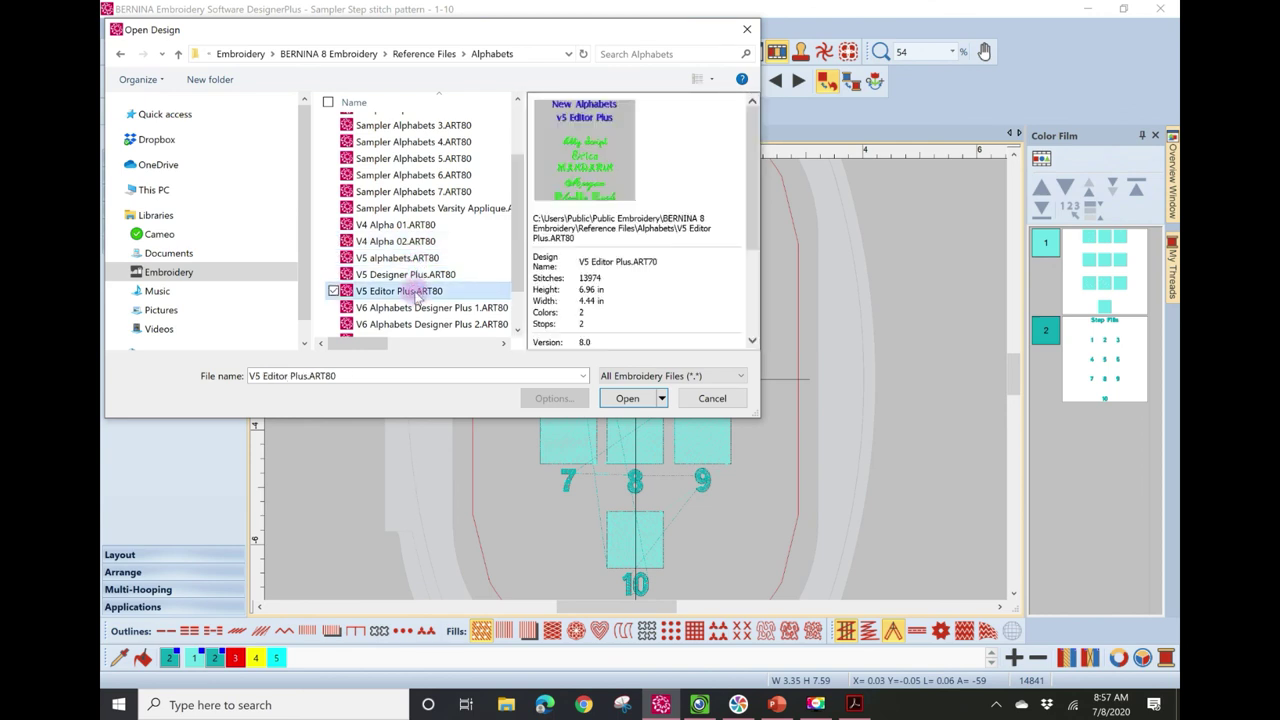
- Preview the V6 Alphabets Designer Plus 1 and 2, Version 7 Run Stitch Alphabets and Version 7 Small Alphabets samplers
left_click(414, 307)
left_click(418, 324)
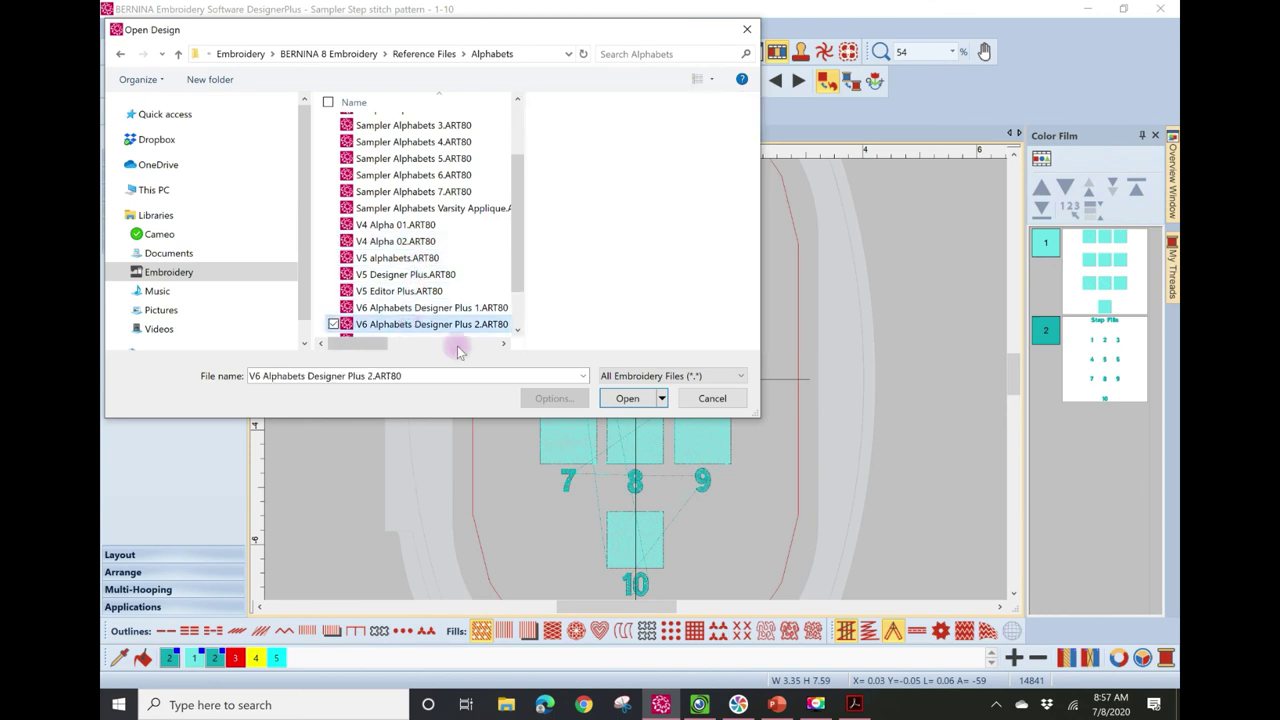
scroll(513, 332, "down", 1)
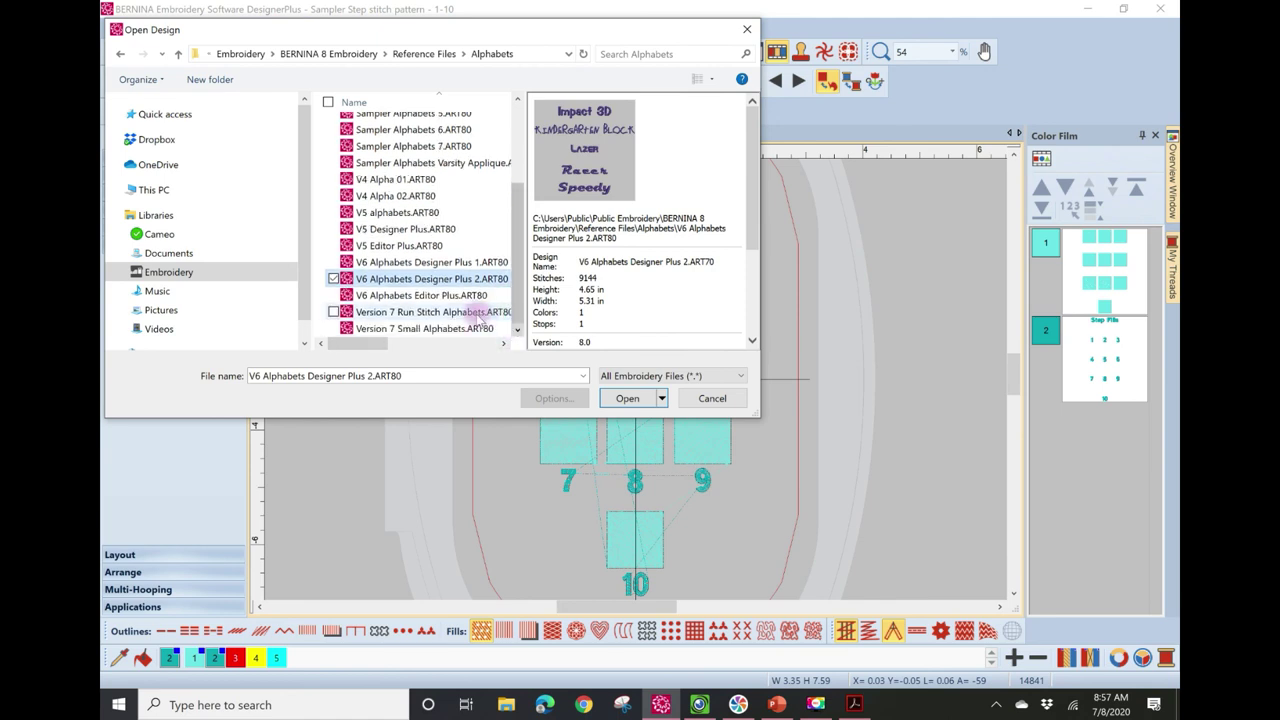
left_click(471, 315)
left_click(470, 316)
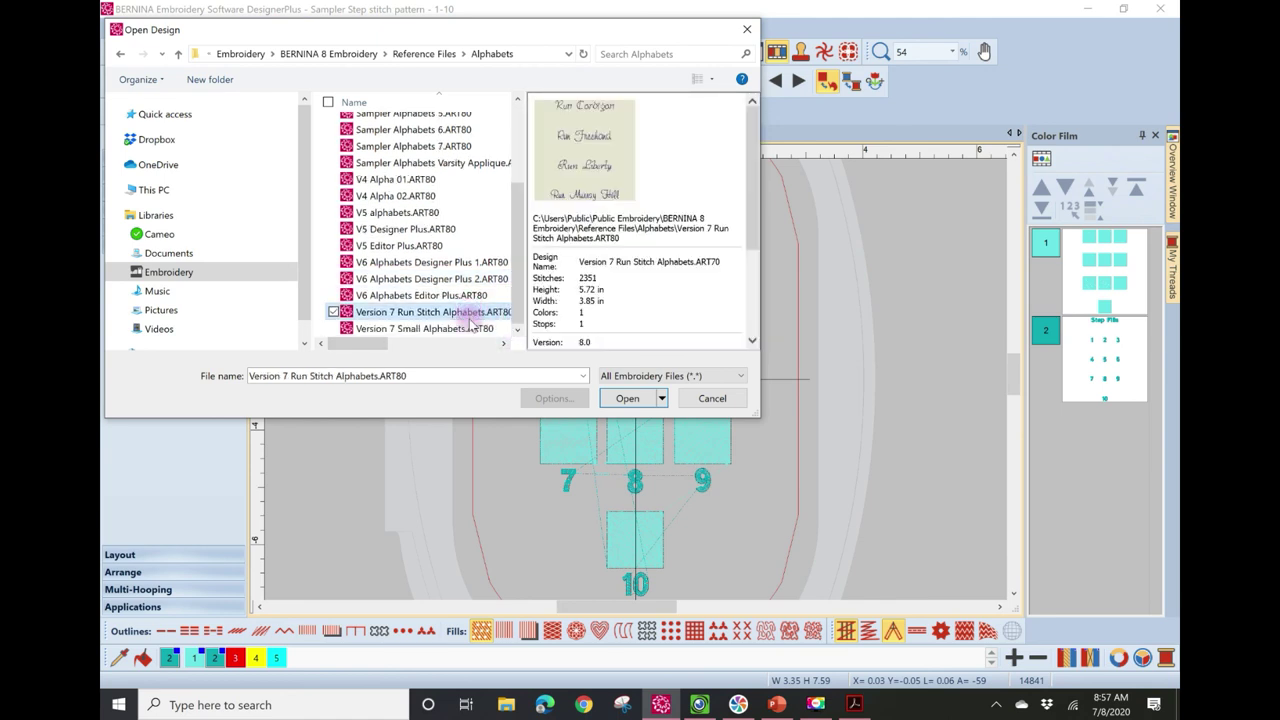
left_click(472, 330)
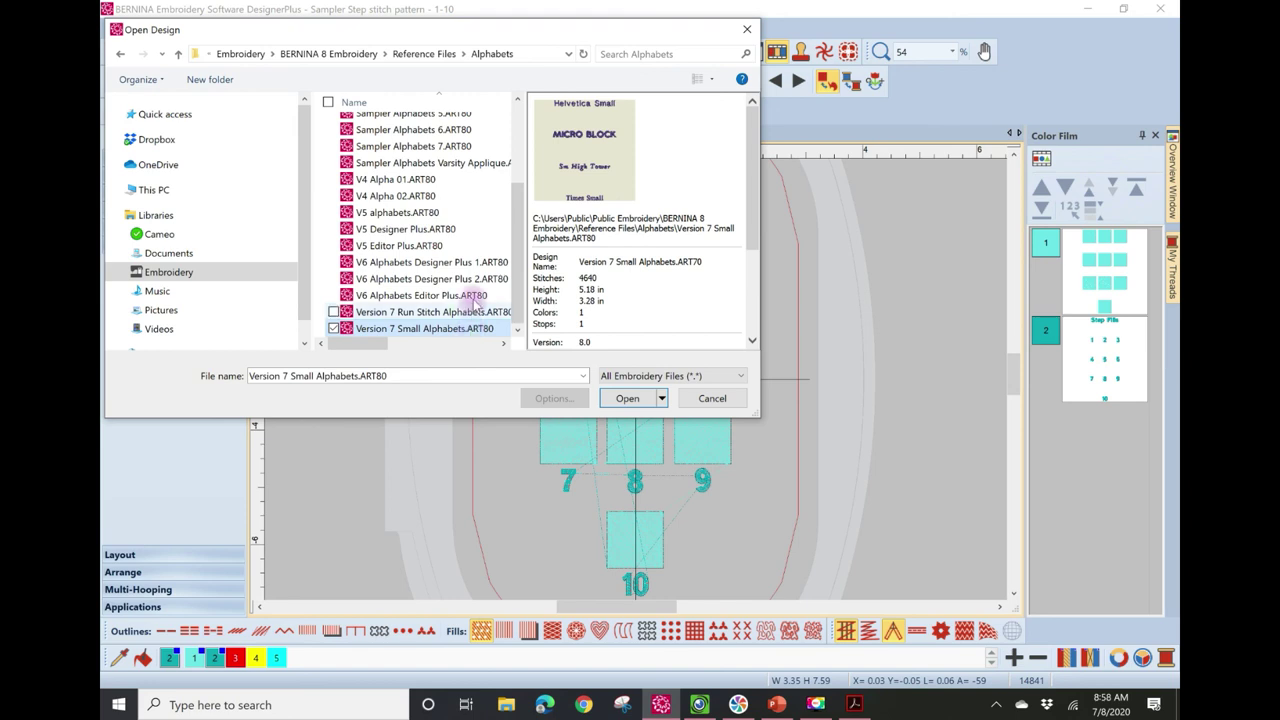
- Look into the Blackwork Borders folder under Reference Files, and close the dialog without opening a design
left_click(425, 55)
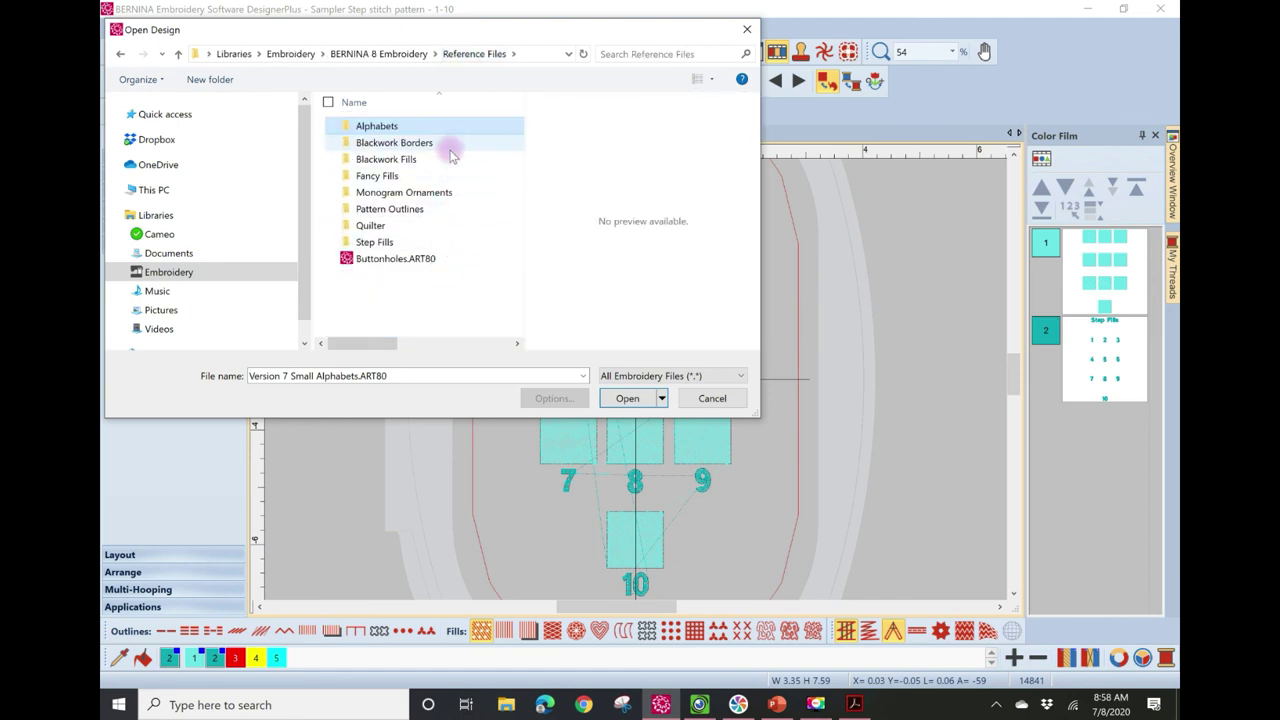
left_click(450, 145)
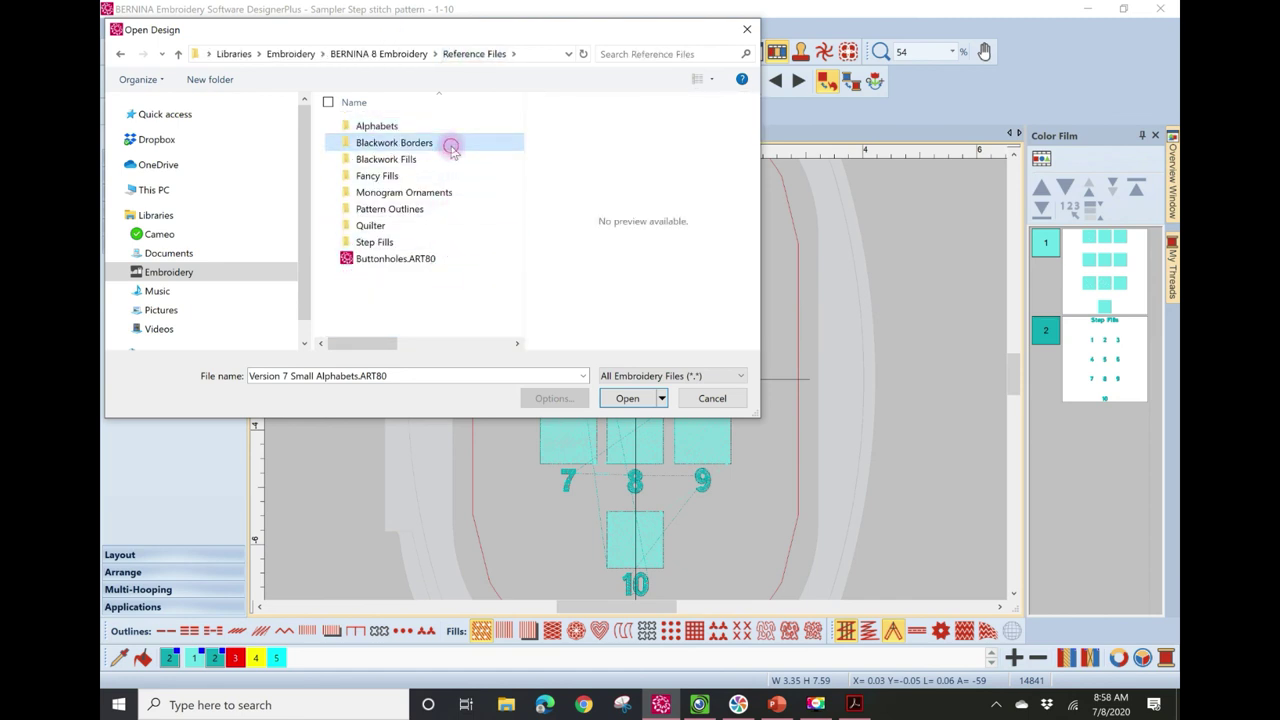
double_click(450, 145)
left_click(712, 400)
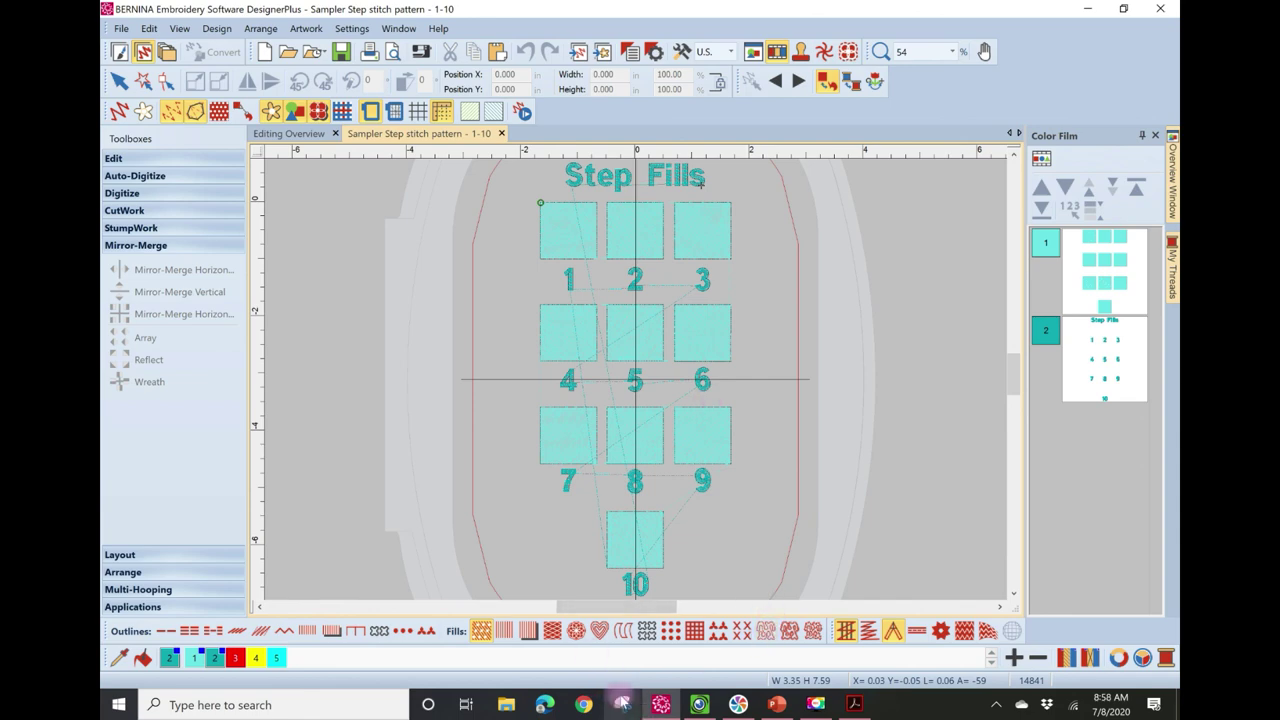
- View the stitched Cross and Nature samples in IPEVO Visualizer, and return to BERNINA DesignerPlus
left_click(697, 705)
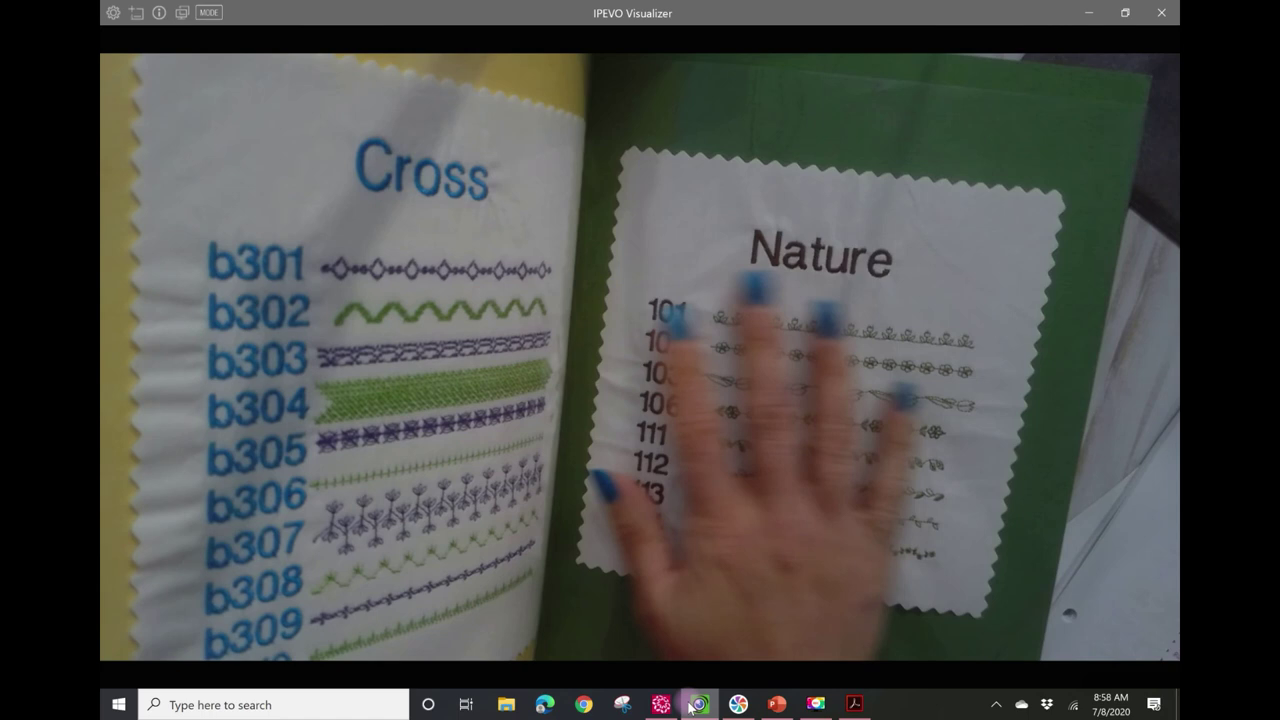
left_click(661, 704)
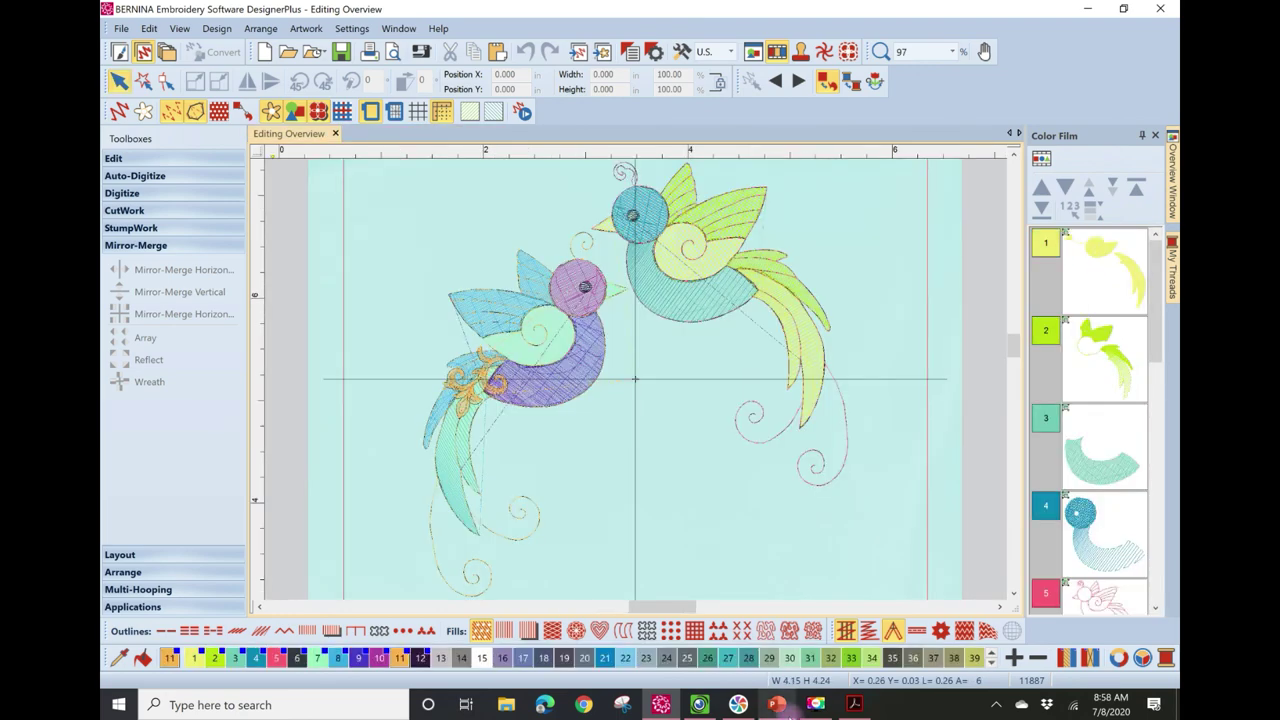
- Switch to the PowerPoint slide show and show its closing Thank you slide
left_click(776, 704)
left_click(748, 572)
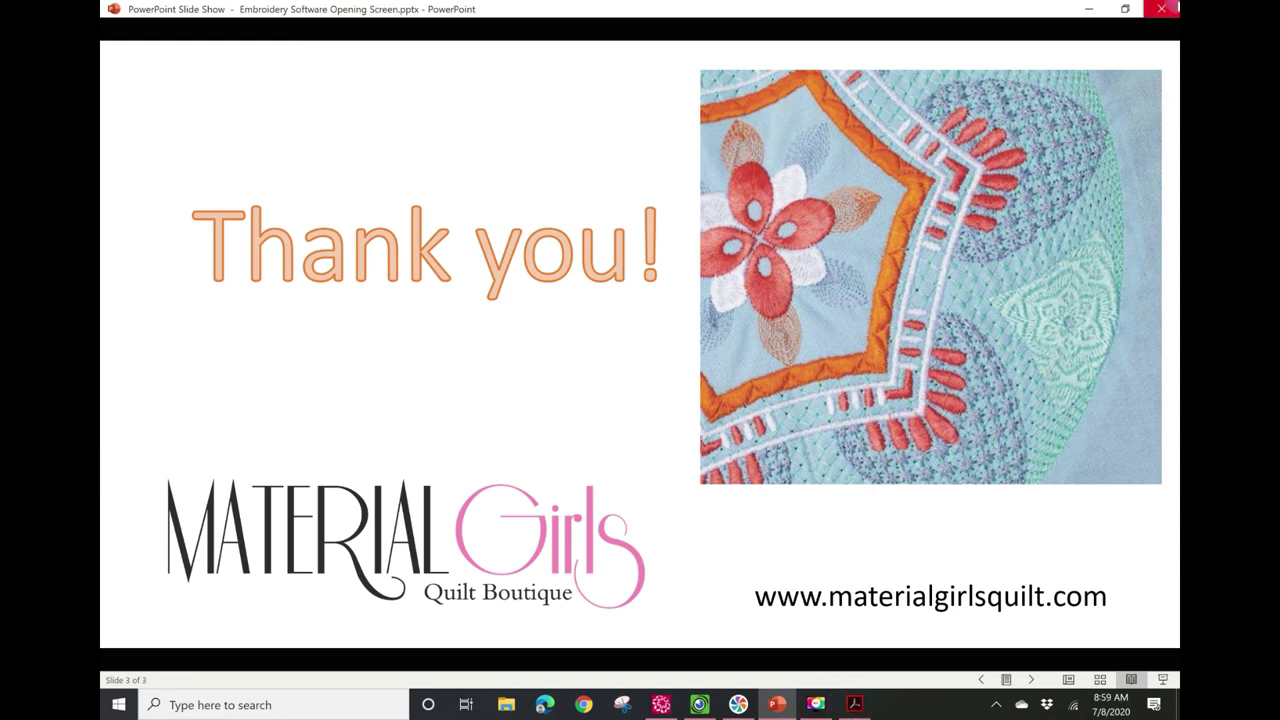
- Close PowerPoint, BERNINA DesignerPlus, IPEVO Visualizer and the PDF reader, leaving only the desktop
left_click(1165, 9)
left_click(1164, 9)
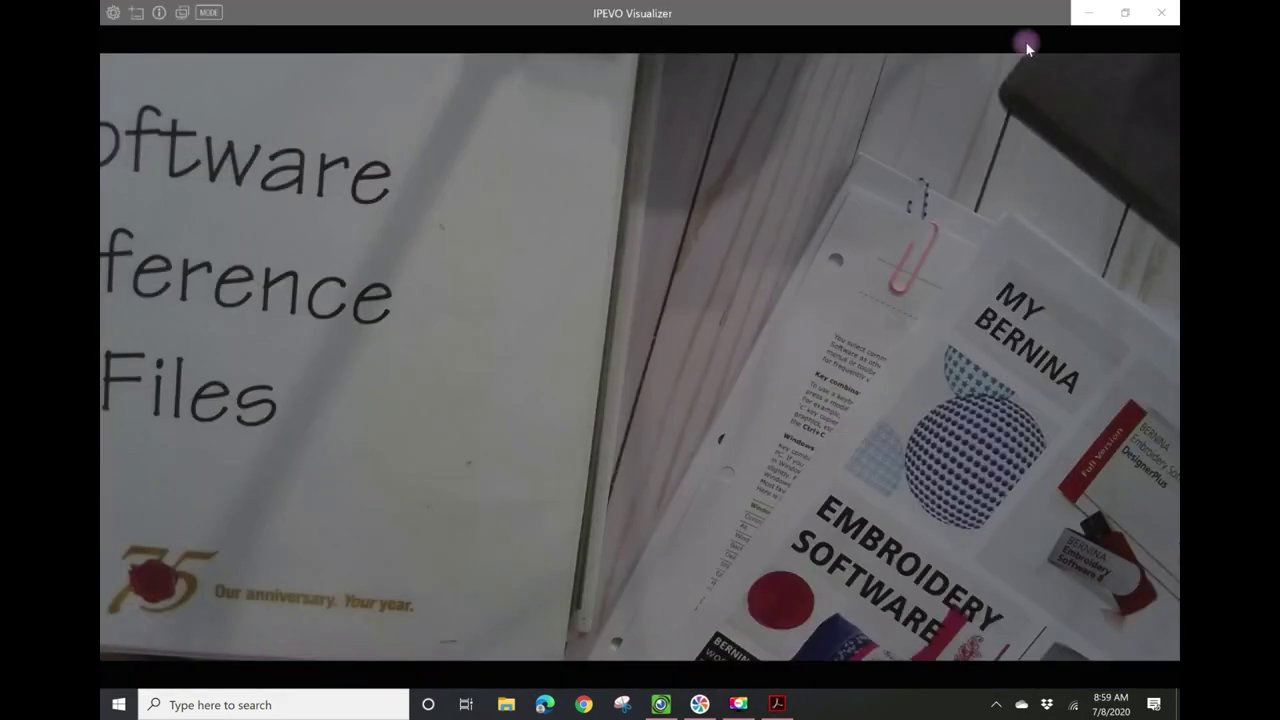
left_click(1161, 12)
left_click(1165, 9)
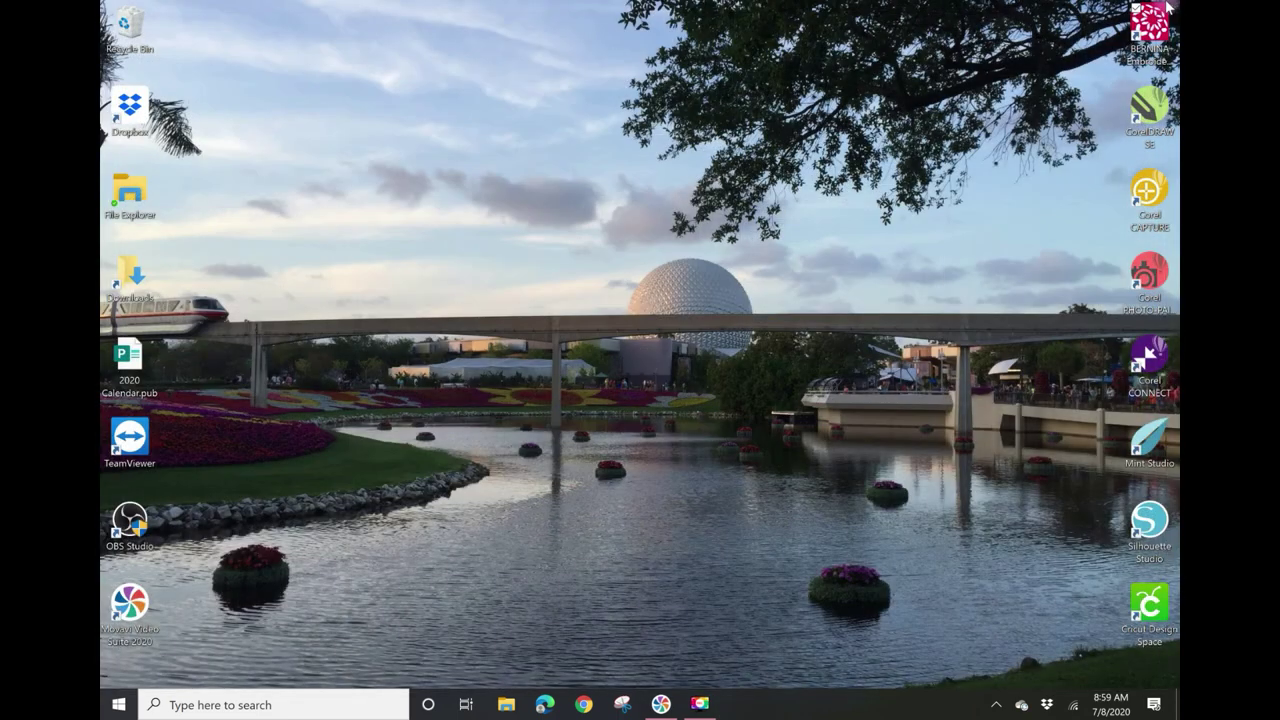
- Examine the contents of the BERNINA Embroidery Software 8 program folder in the Windows app list, and close the list
left_click(119, 705)
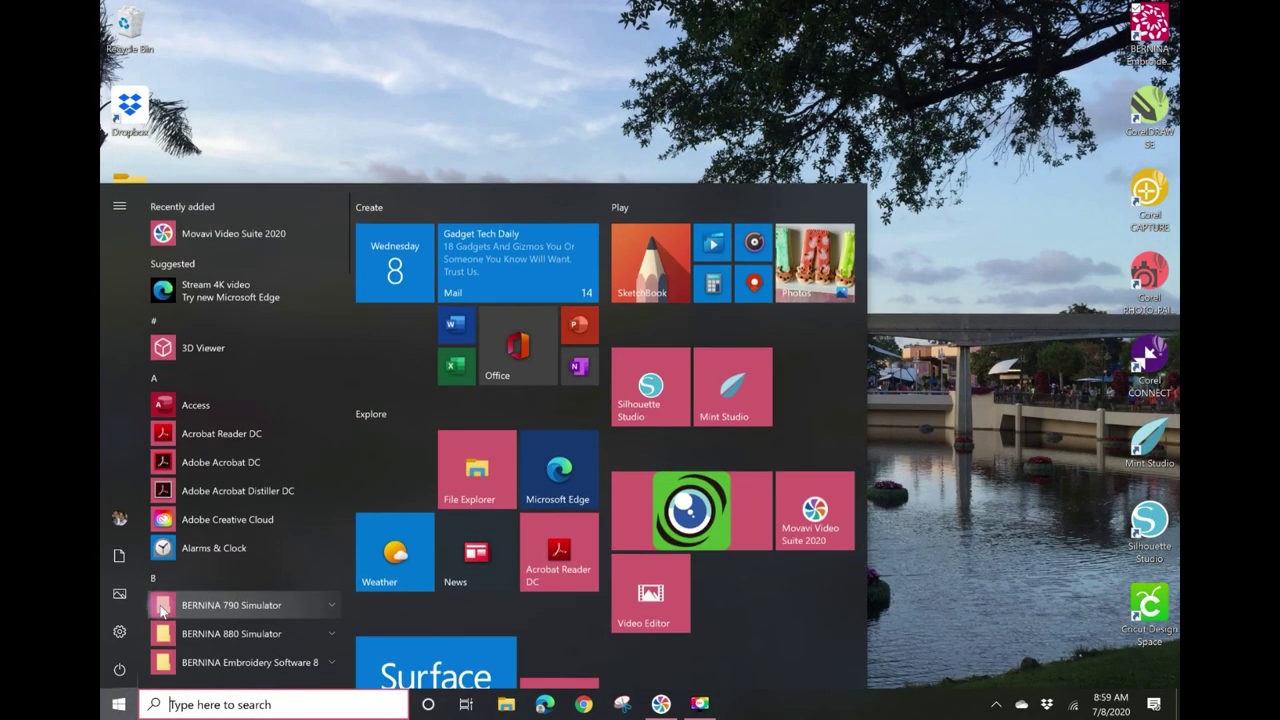
left_click(327, 664)
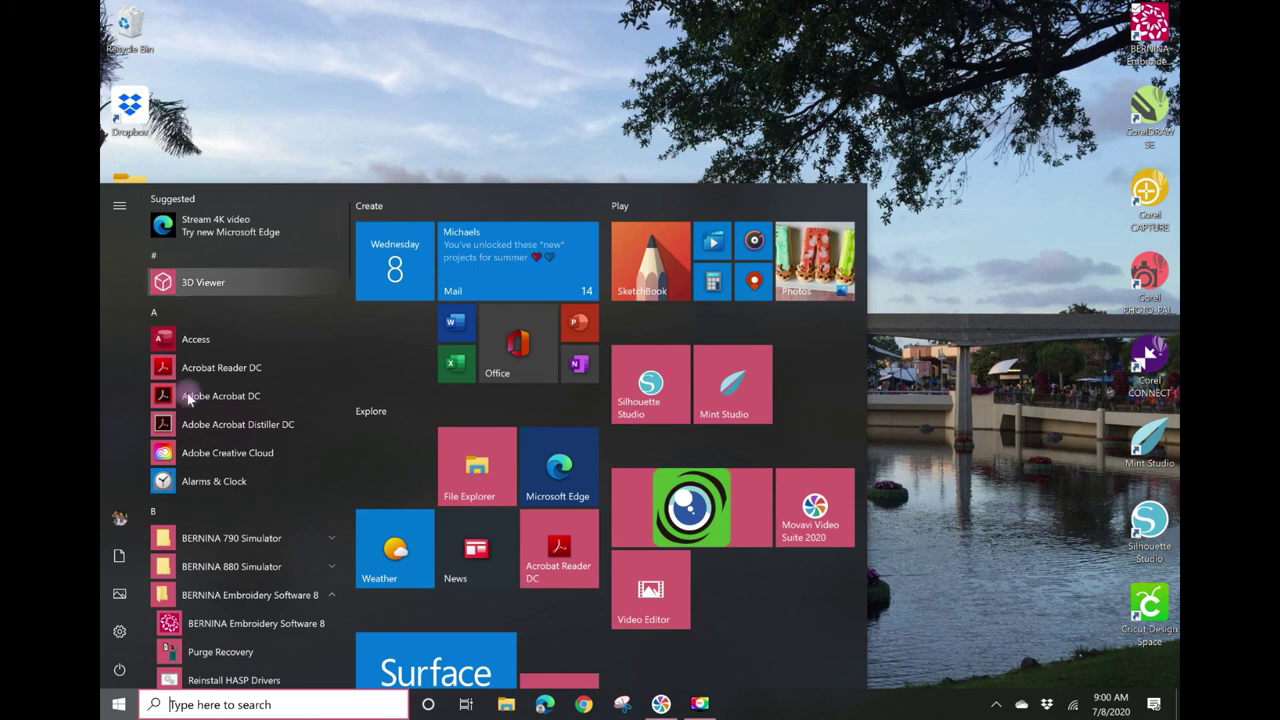
left_click(118, 705)
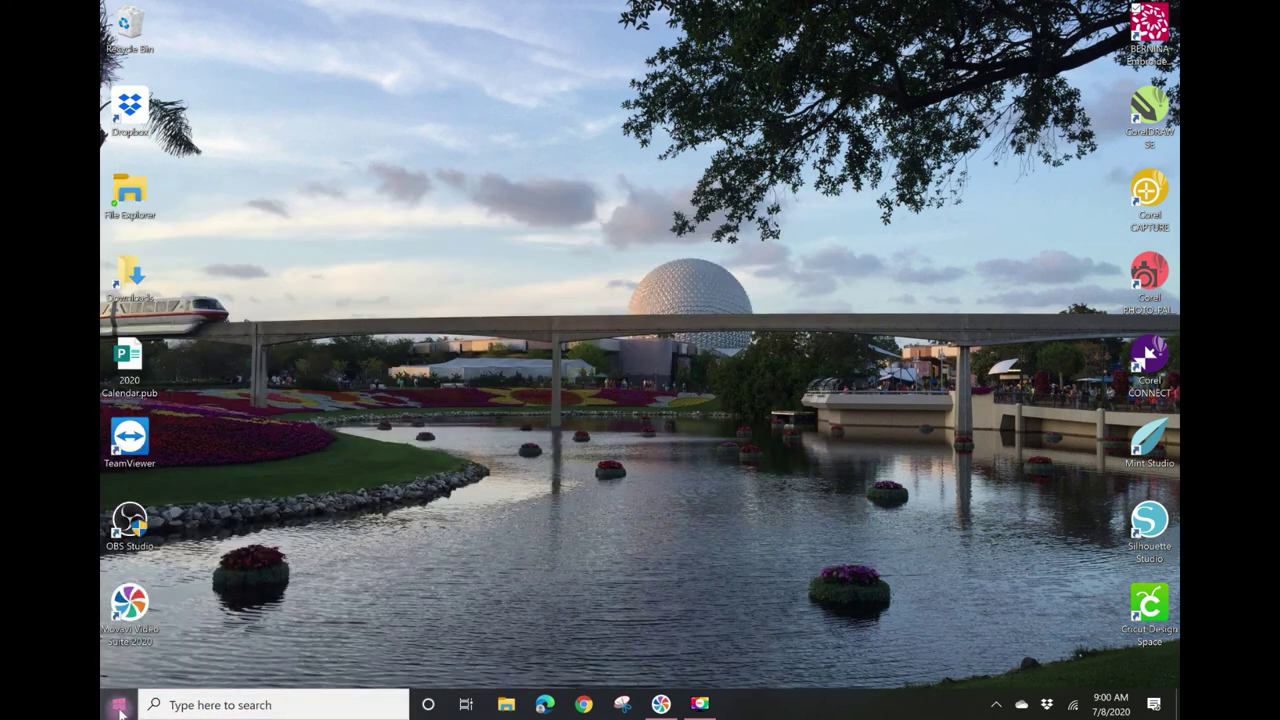
- Run Purge Recovery from the BERNINA Embroidery Software 8 program folder and purge the Recover directory with Delete Backup files enabled
left_click(118, 705)
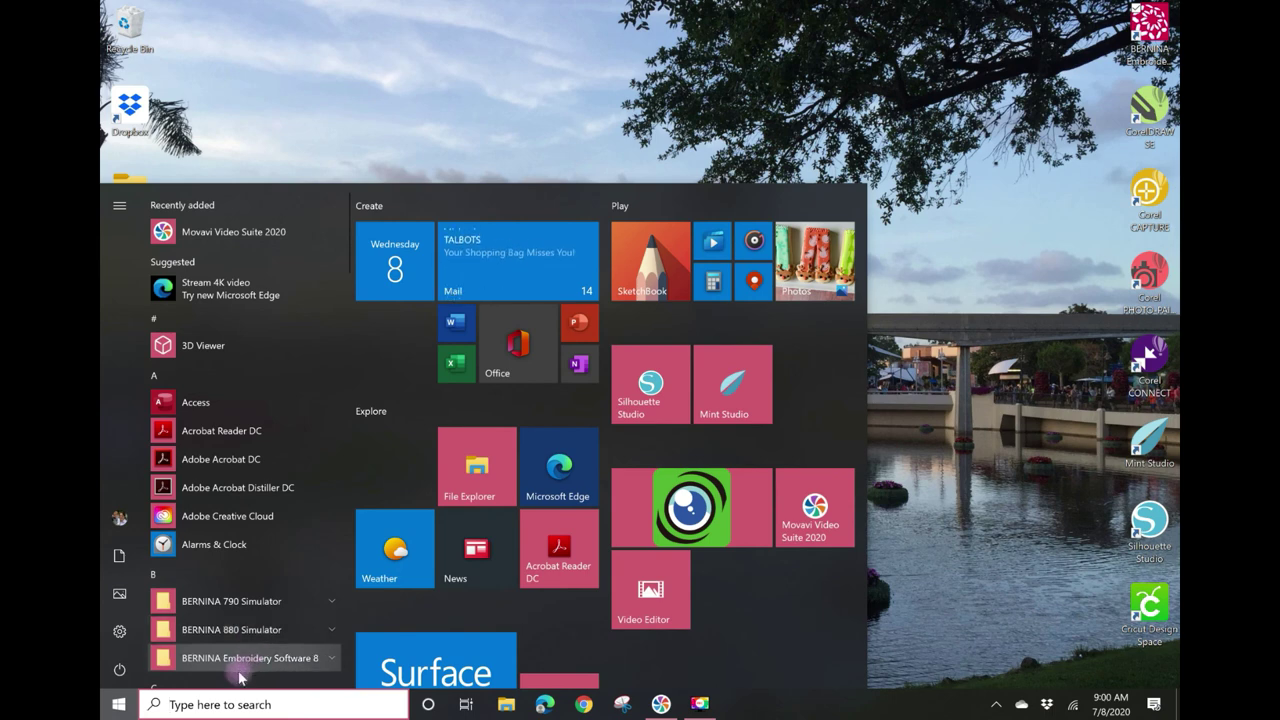
left_click(246, 660)
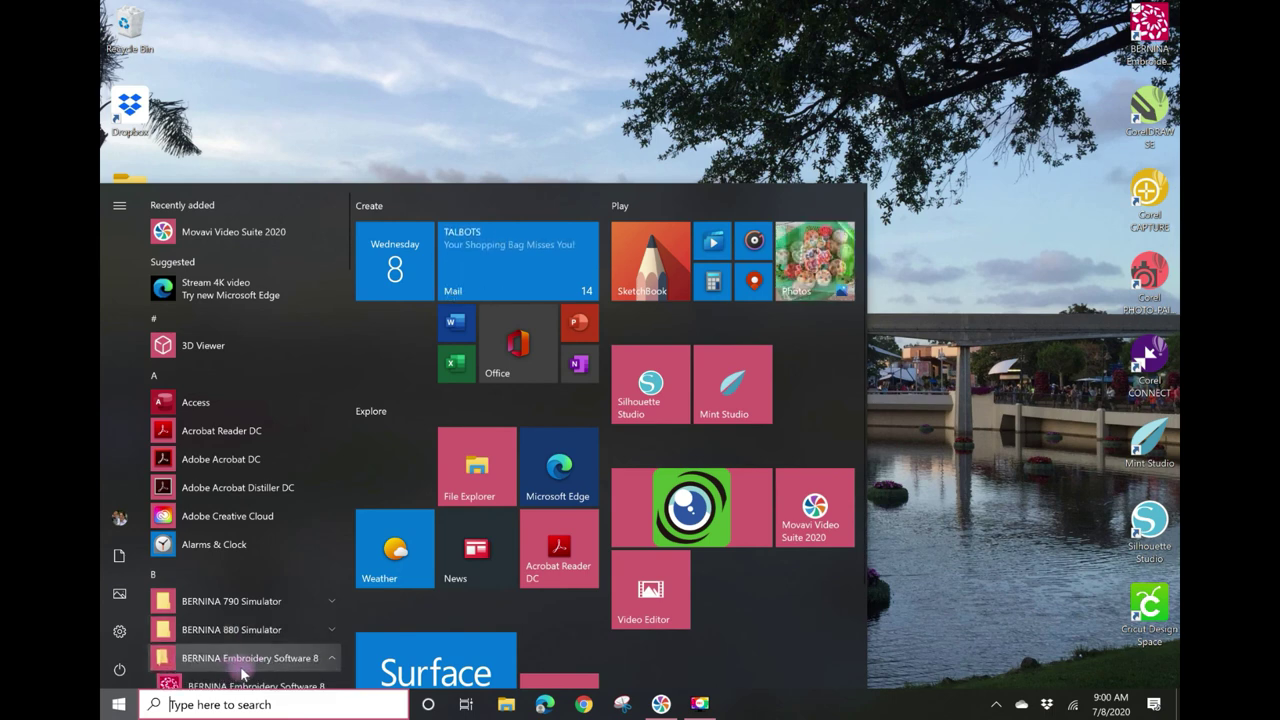
left_click(220, 652)
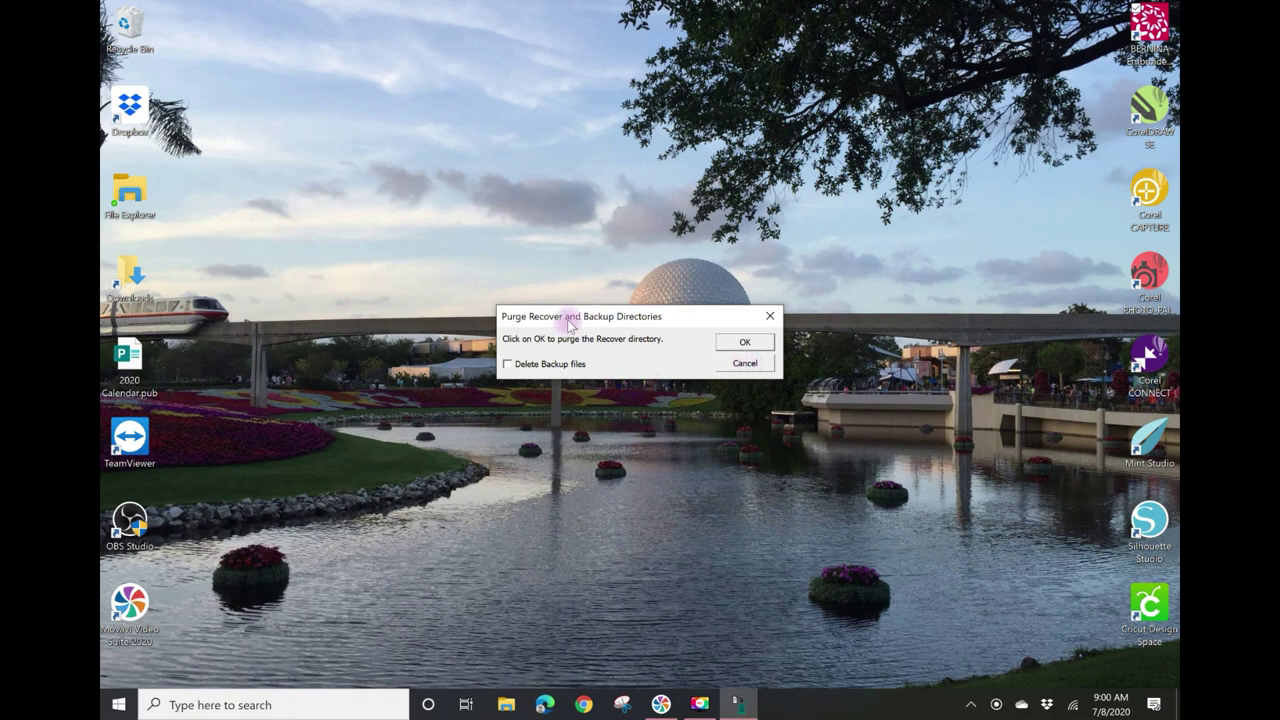
left_click(509, 366)
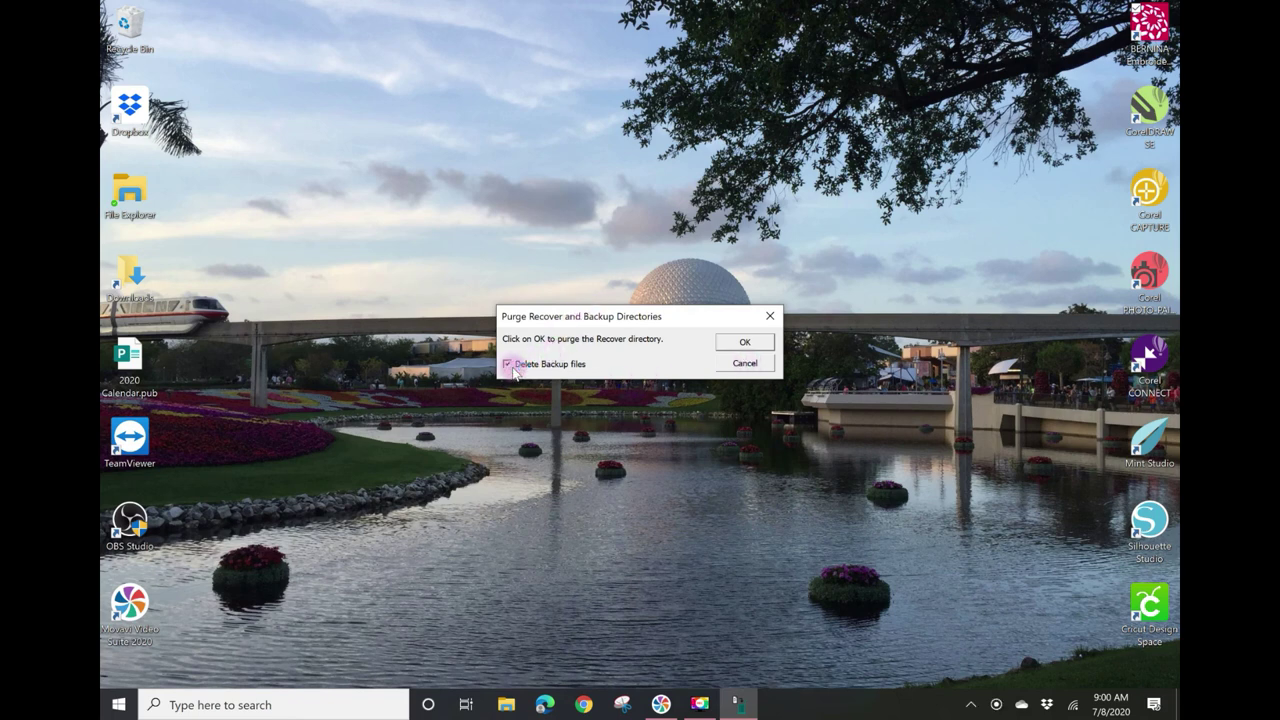
left_click(747, 342)
left_click(706, 386)
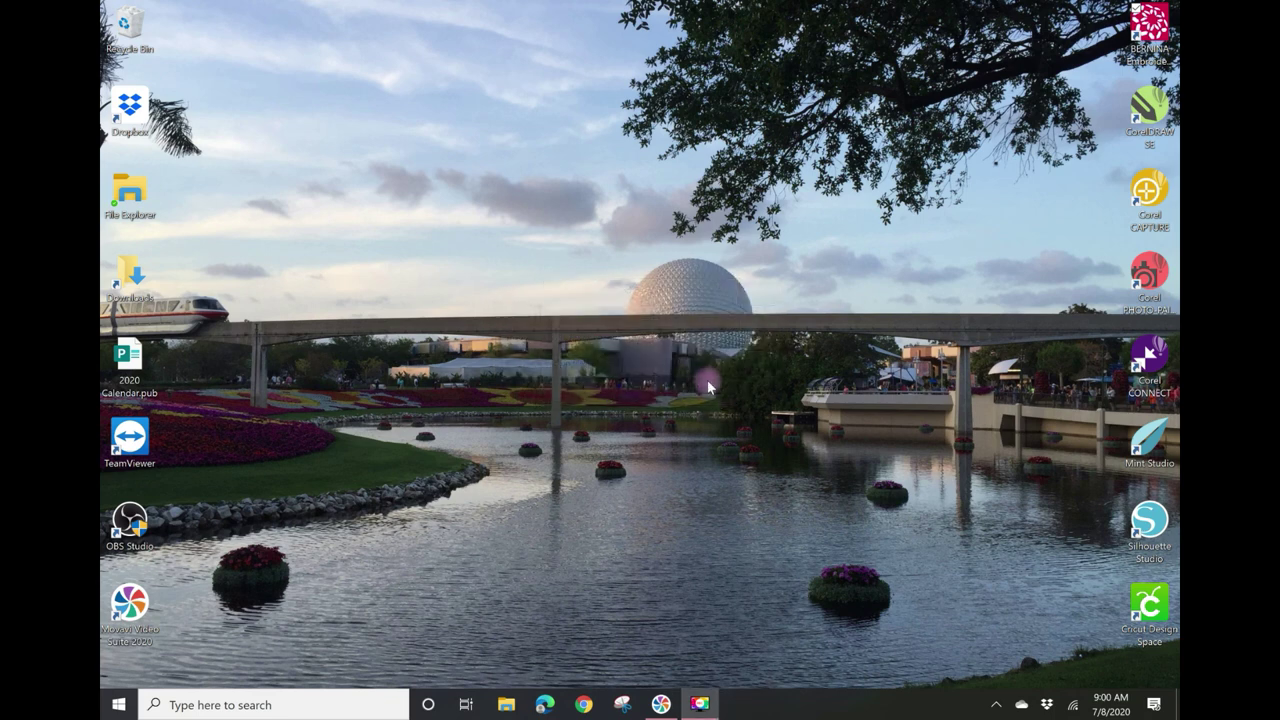
- Find Purge Recovery with a Windows search for "purg", launch it and purge the Recover directory including the backup files
left_click(306, 706)
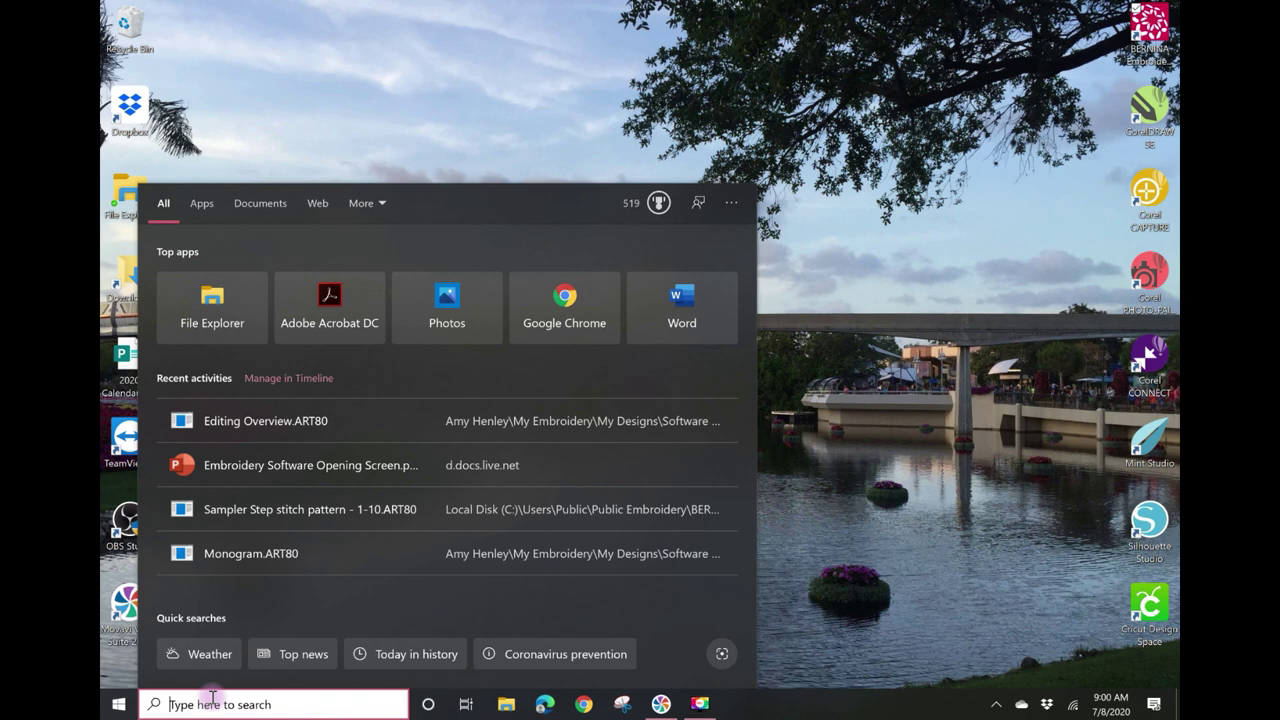
type("purg")
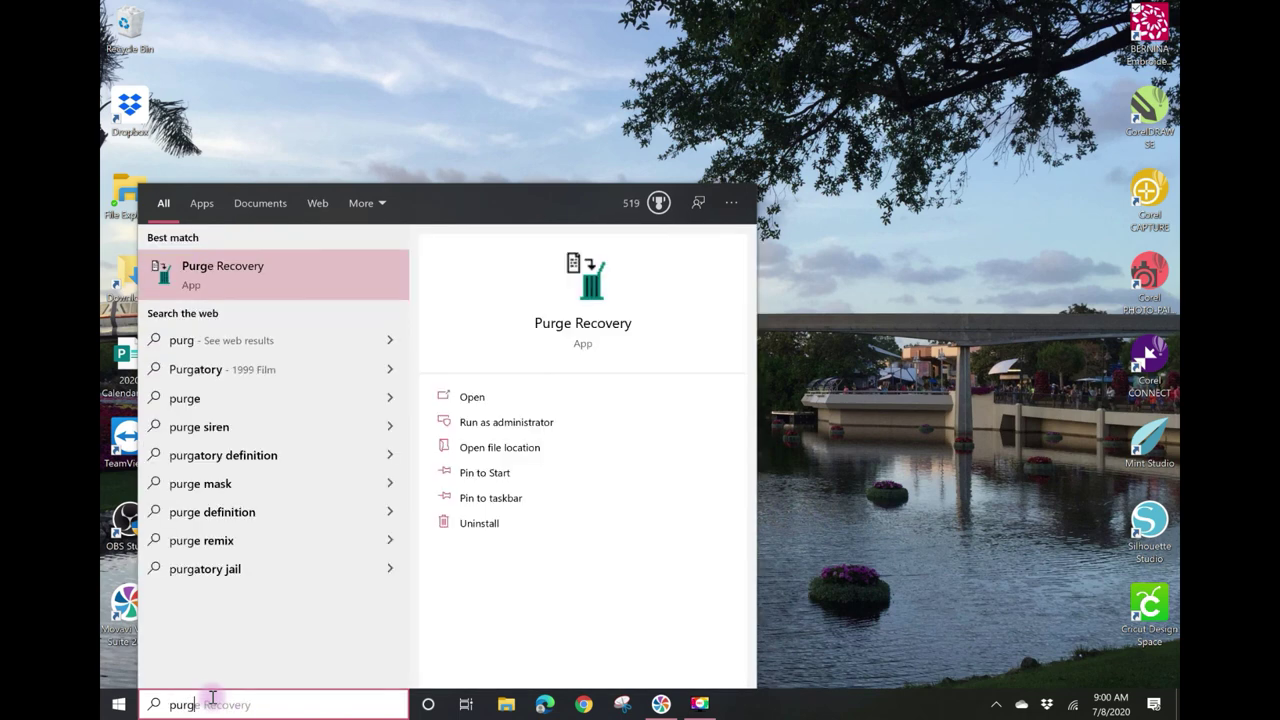
key("Return")
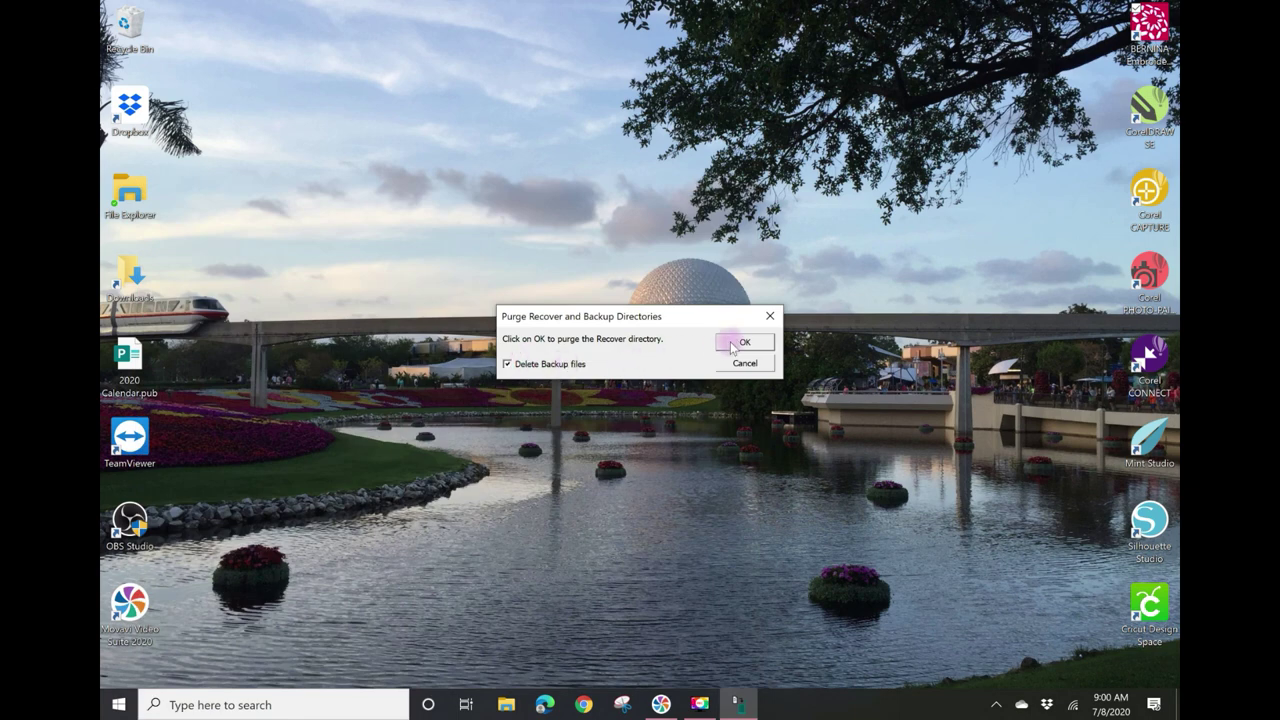
left_click(741, 343)
left_click(700, 385)
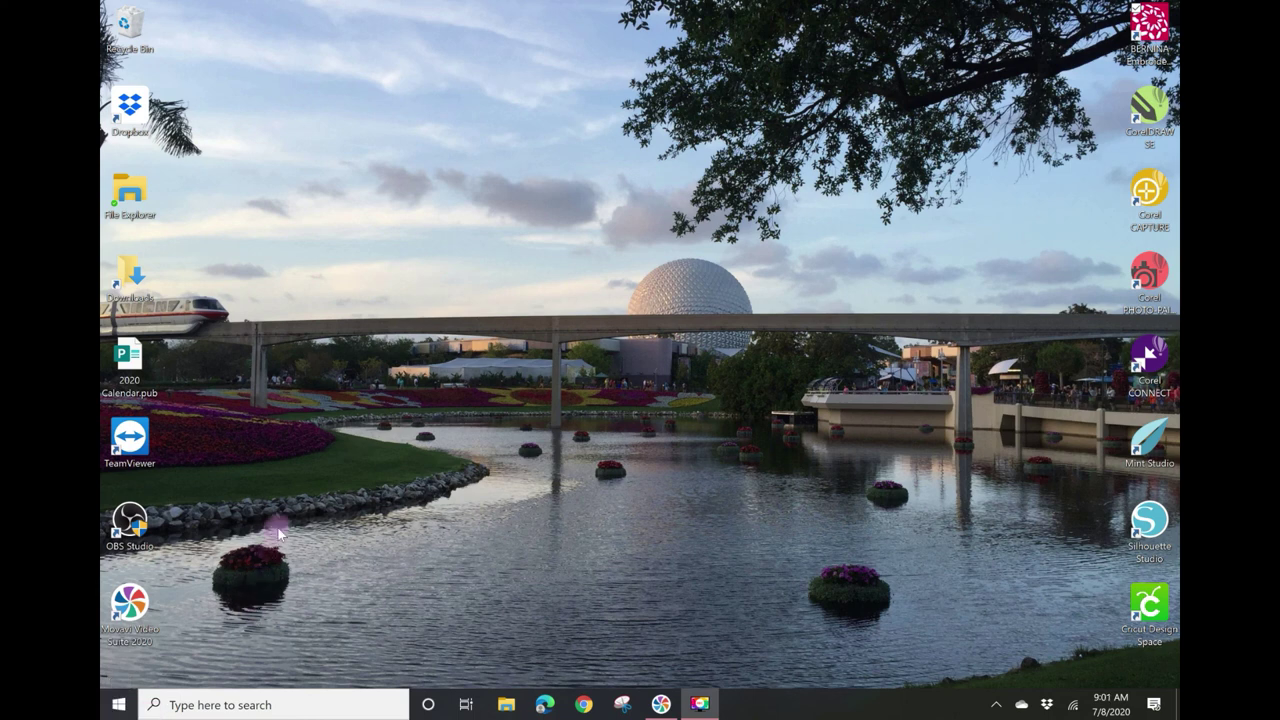
mouse_move(688, 709)
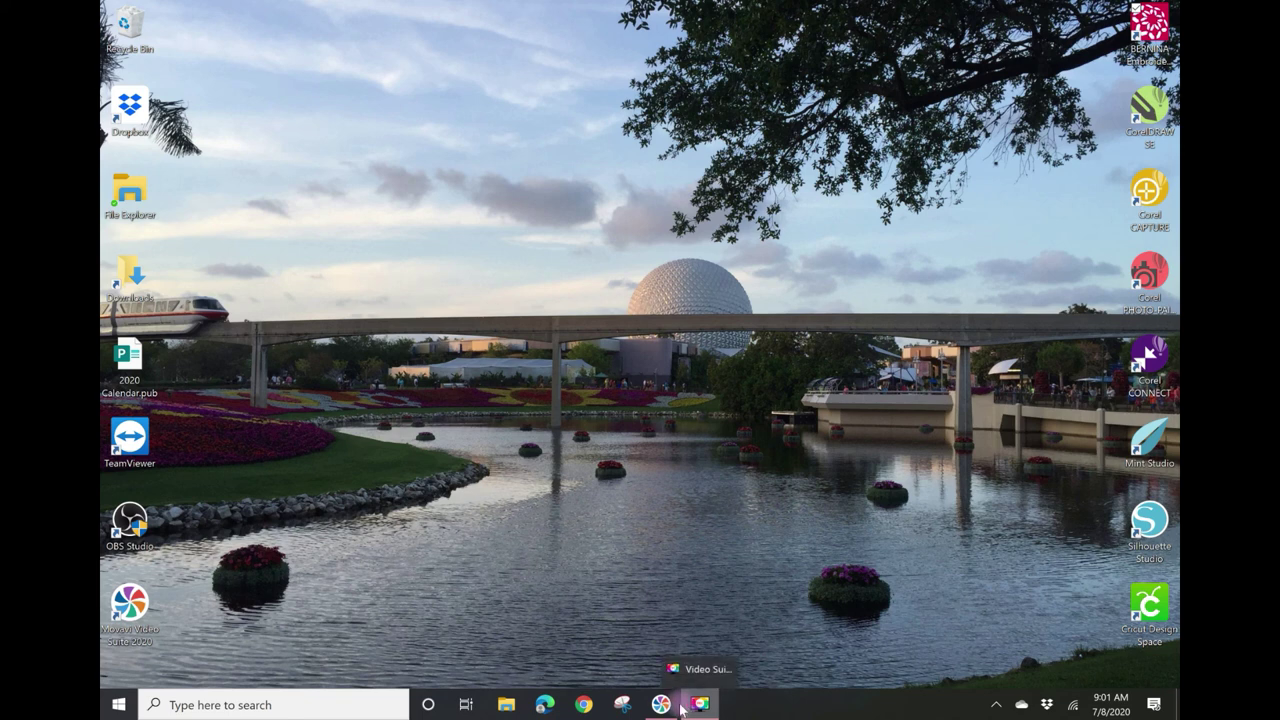